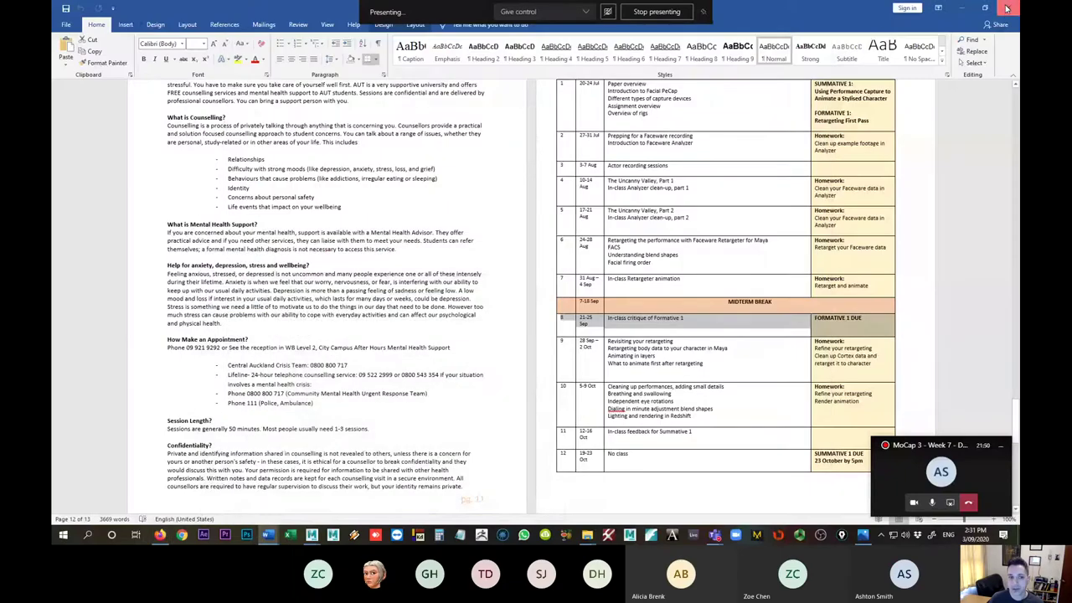
# - Close the paper guide document, return to the Maya scene and launch the Faceware Retargeter in trial mode
pyautogui.click(1007, 8)
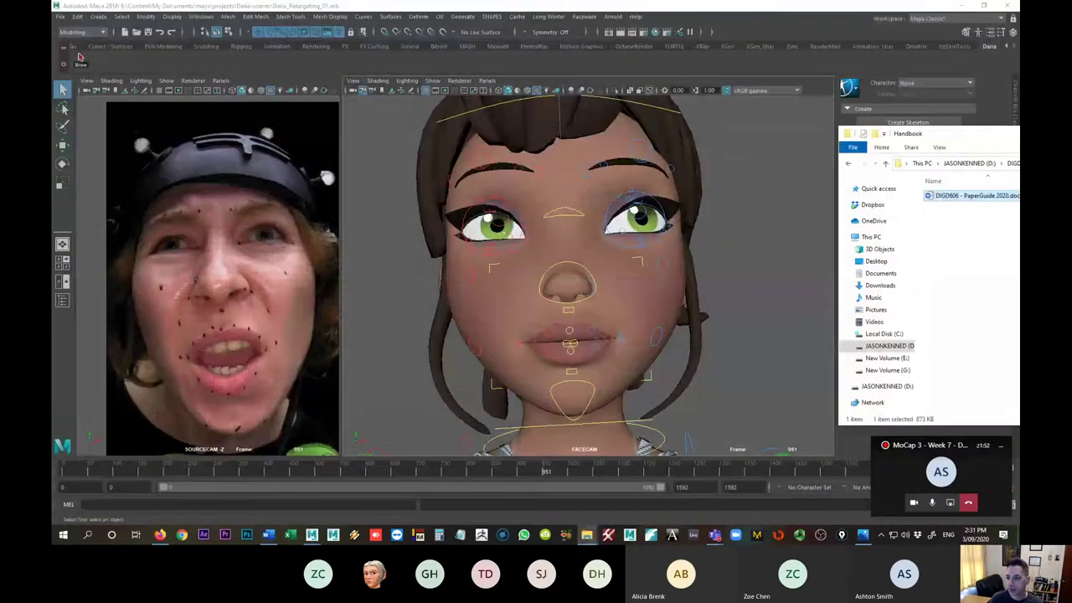
pyautogui.click(1003, 450)
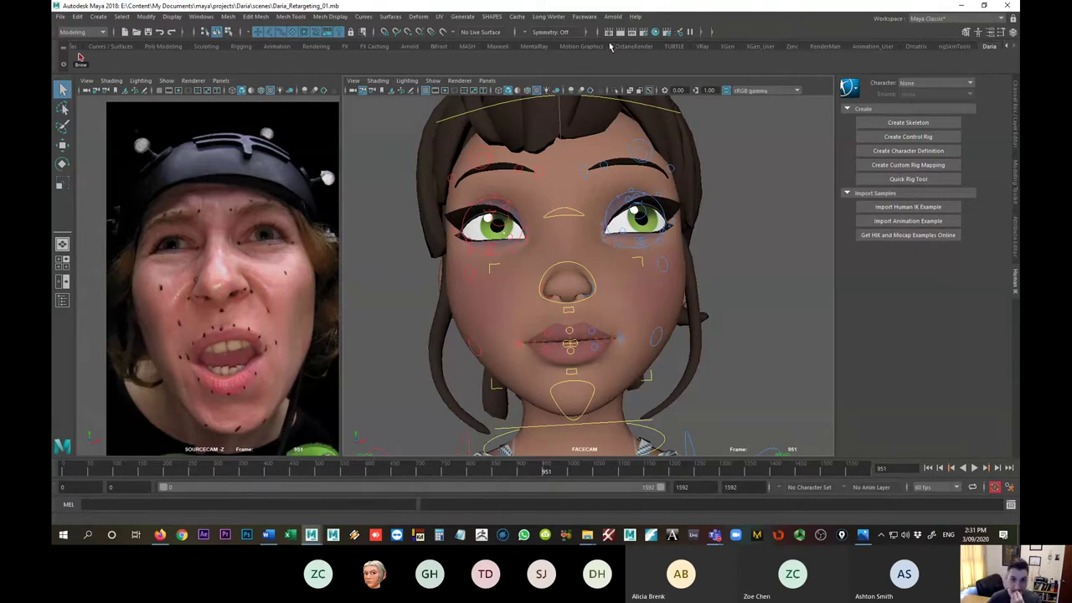
pyautogui.click(584, 17)
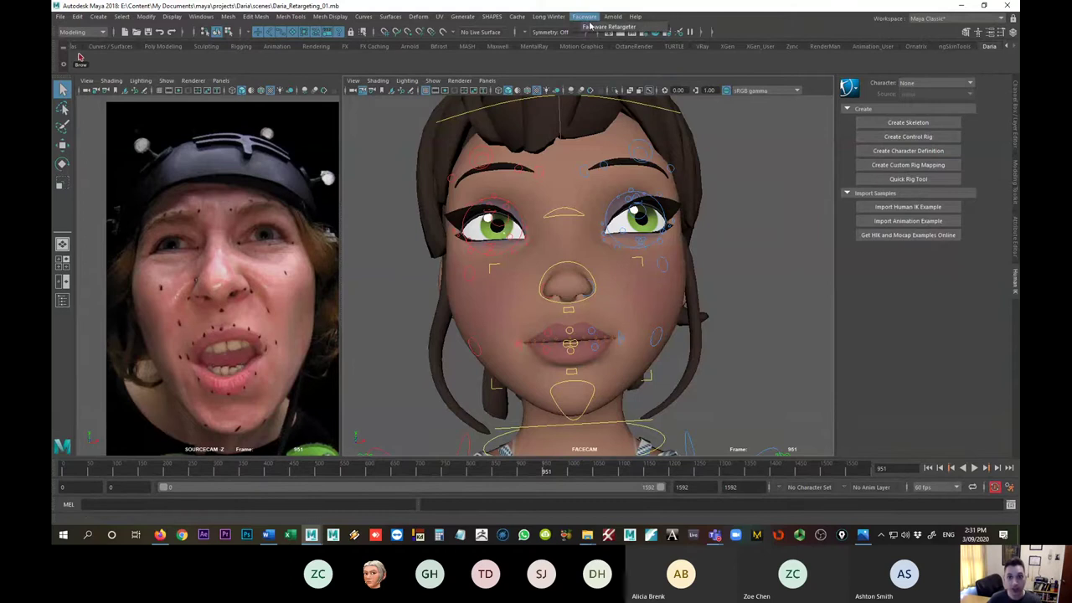
pyautogui.click(597, 27)
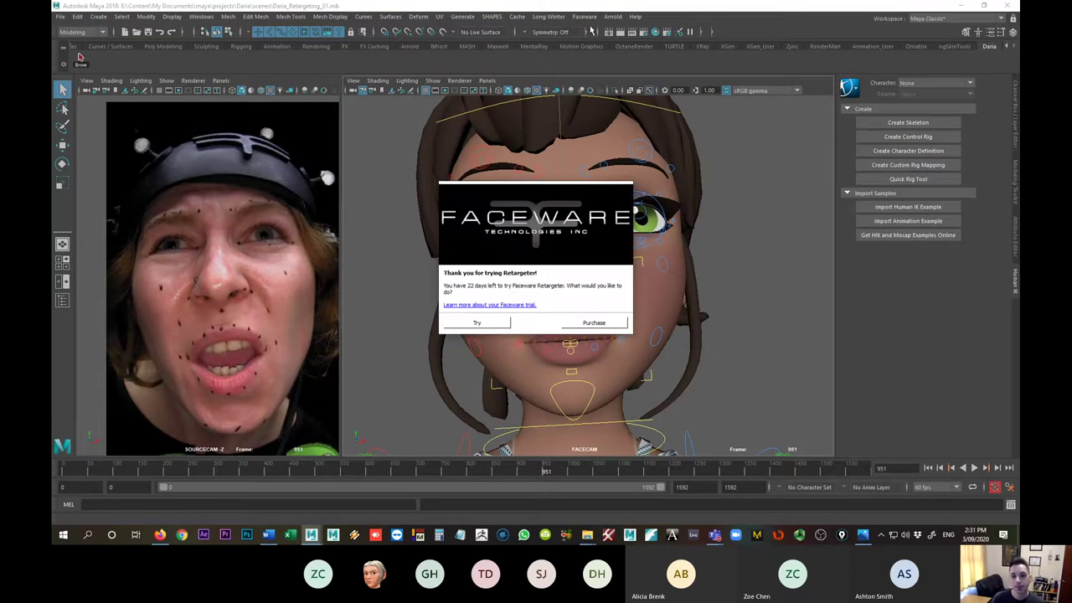
pyautogui.click(489, 323)
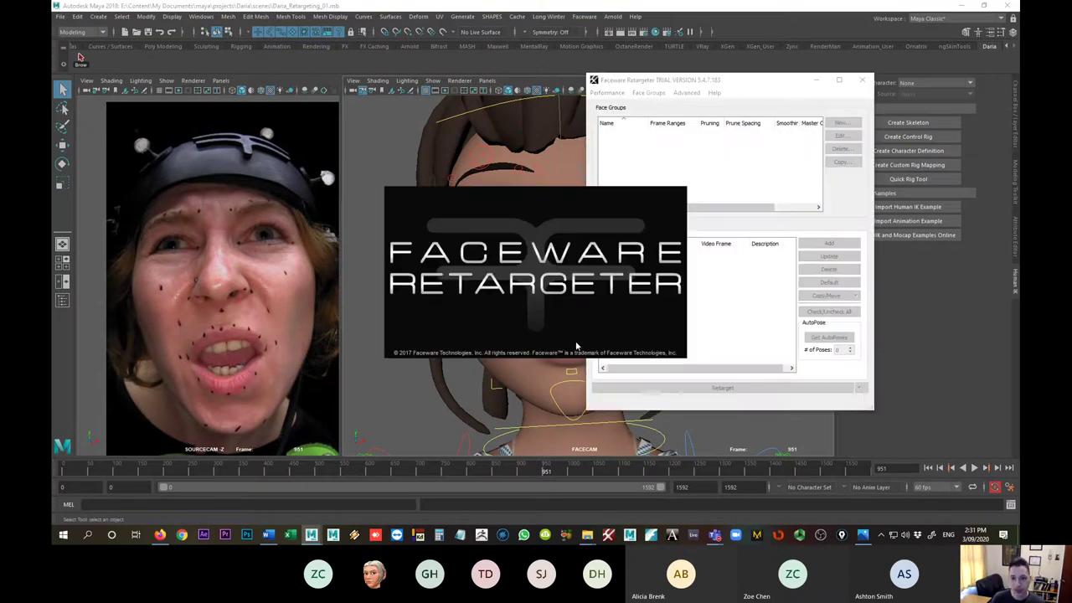
# - Open the Daria_Faceware_02.fwr performance with the Daria_Faceware_02_DEF.xml character setup, with Set Playback Range and Set Frame Rate disabled
pyautogui.click(613, 93)
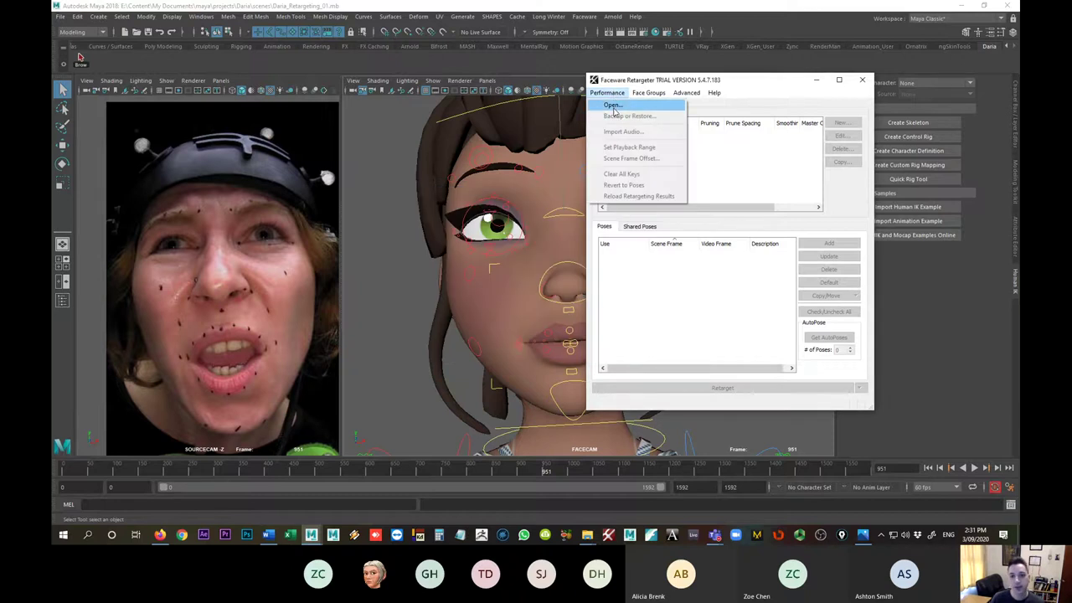
pyautogui.click(612, 106)
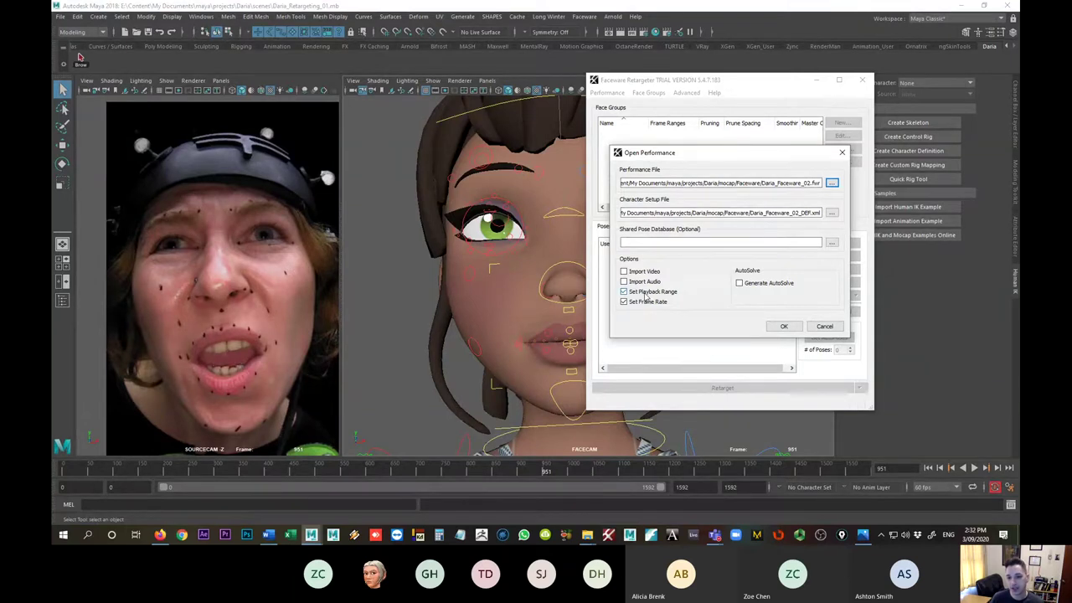
pyautogui.click(647, 306)
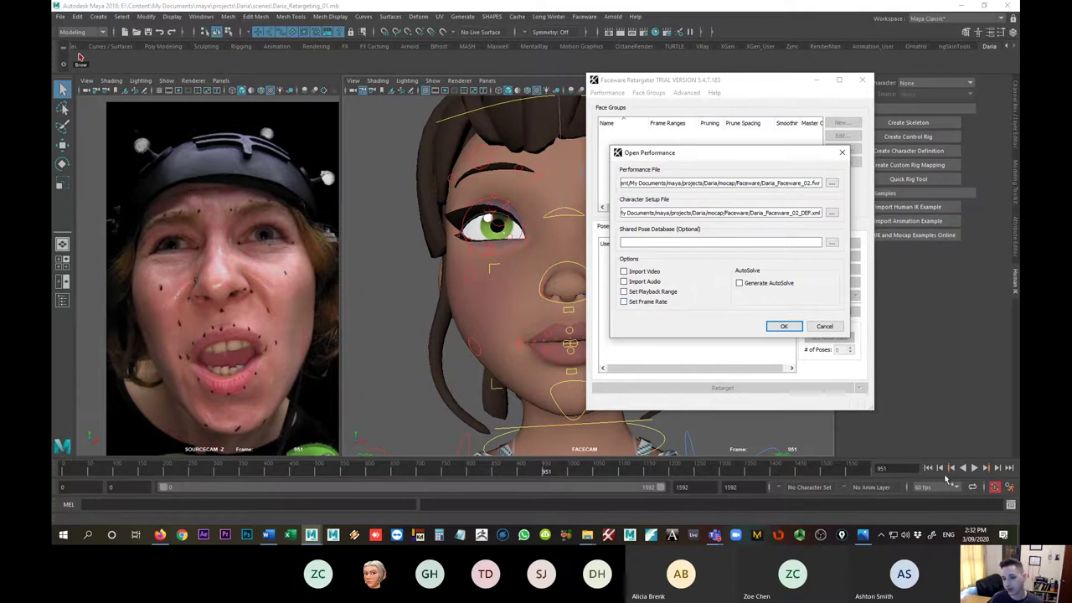
pyautogui.click(781, 328)
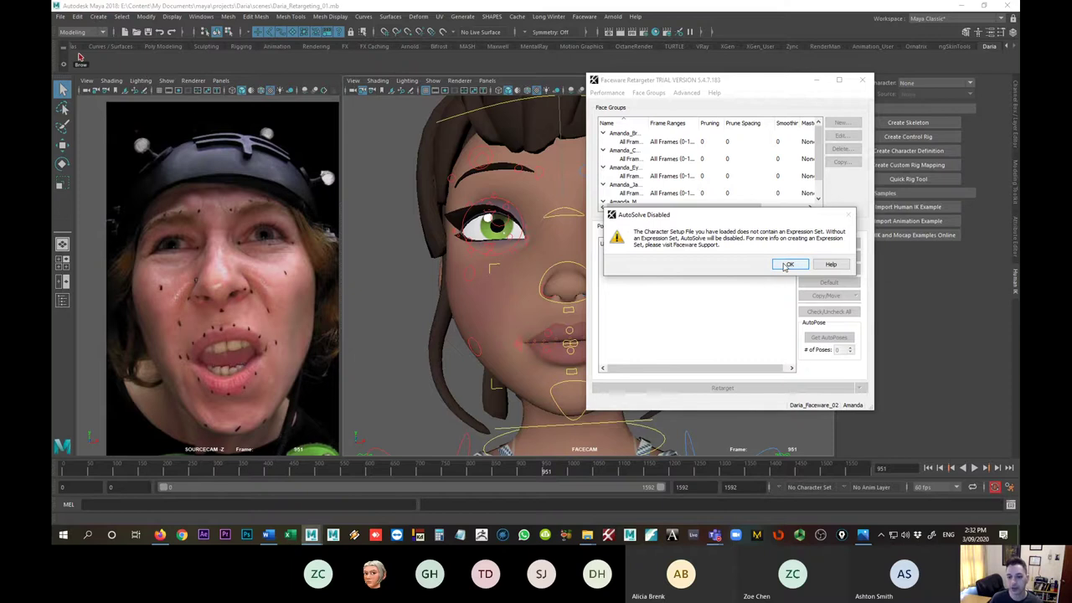
pyautogui.click(787, 265)
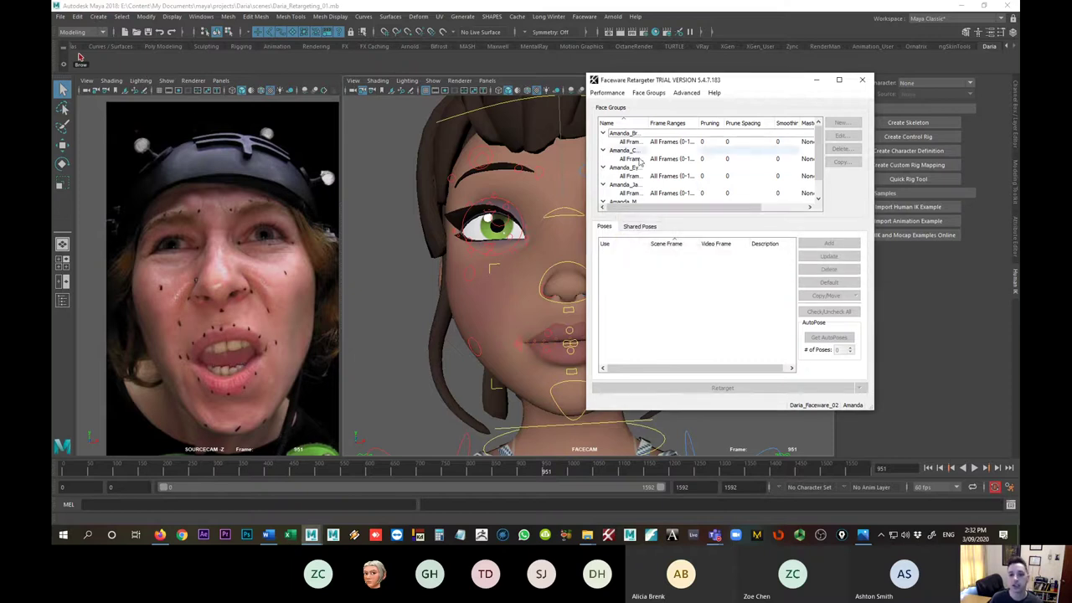
# - Widen the face group name column, load the Amanda_Brows All Frames poses and move the Retargeter window clear of the character's face
pyautogui.moveTo(648, 123); pyautogui.dragTo(677, 124)
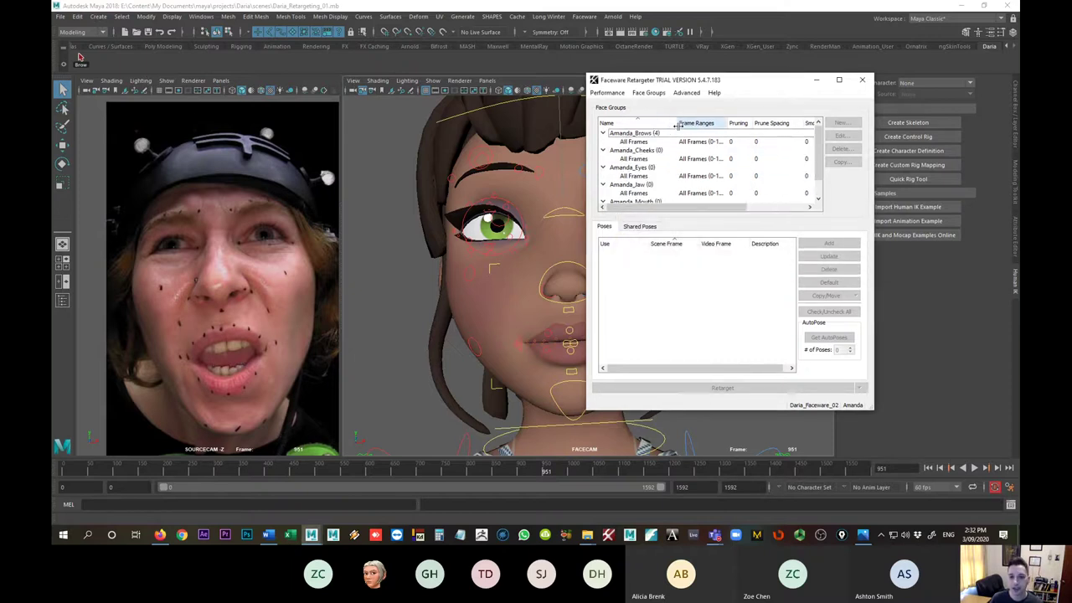
pyautogui.click(658, 142)
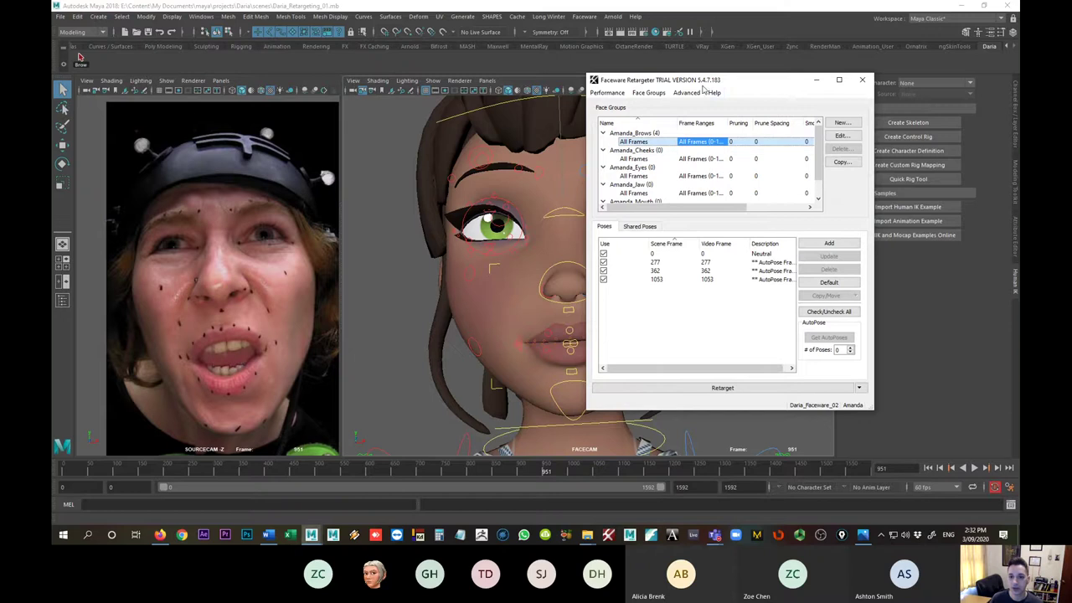
pyautogui.moveTo(701, 83); pyautogui.dragTo(874, 85)
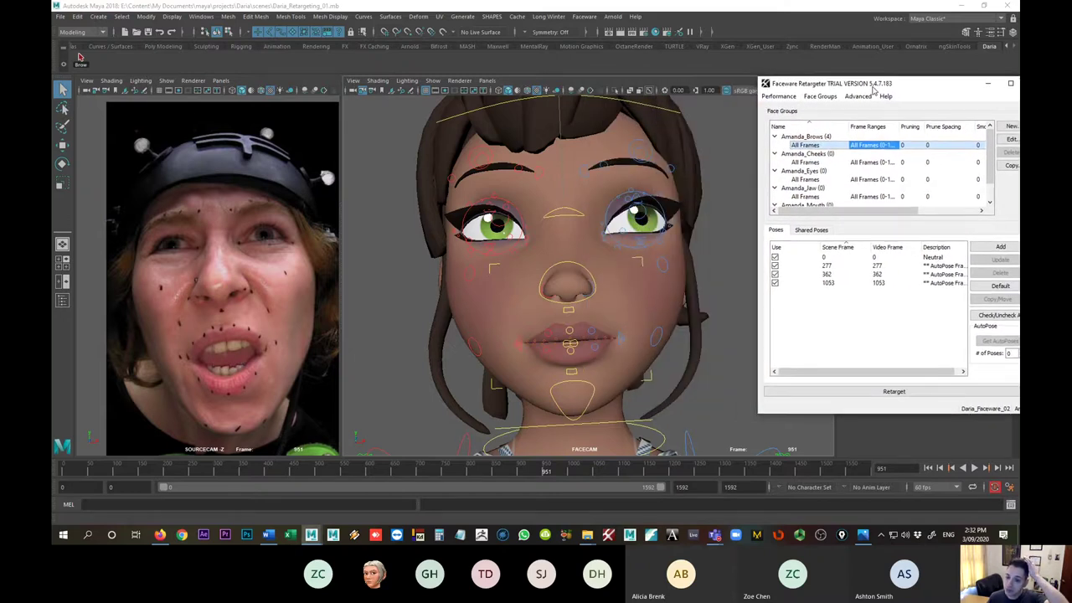
# - Compare the character's brows with the source footage at the poses on frames 0, 277, 362 and 1053
pyautogui.click(829, 260)
pyautogui.click(828, 266)
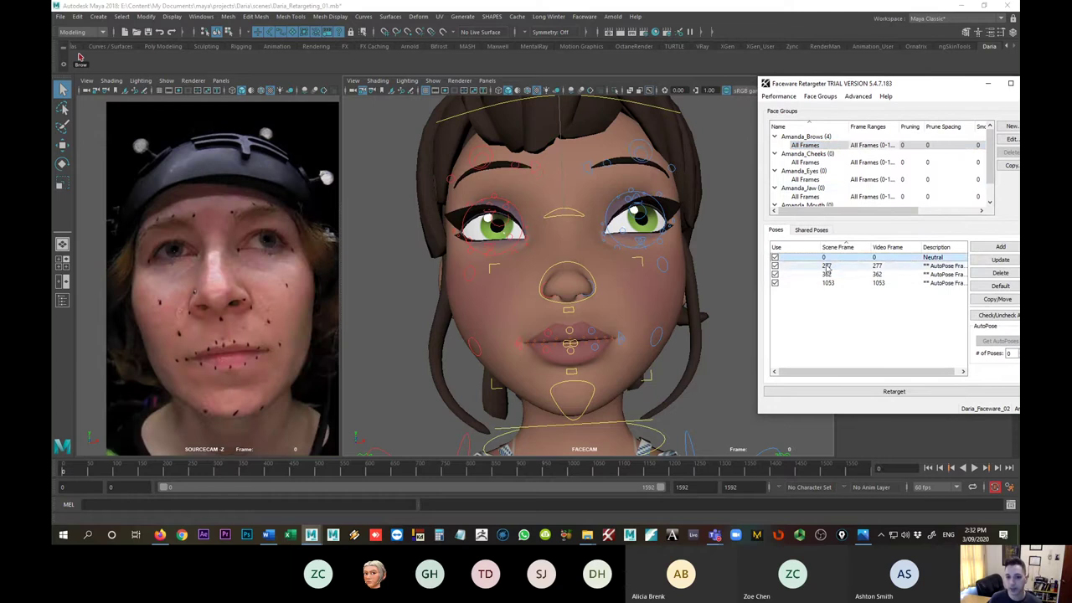
pyautogui.click(827, 257)
pyautogui.click(828, 266)
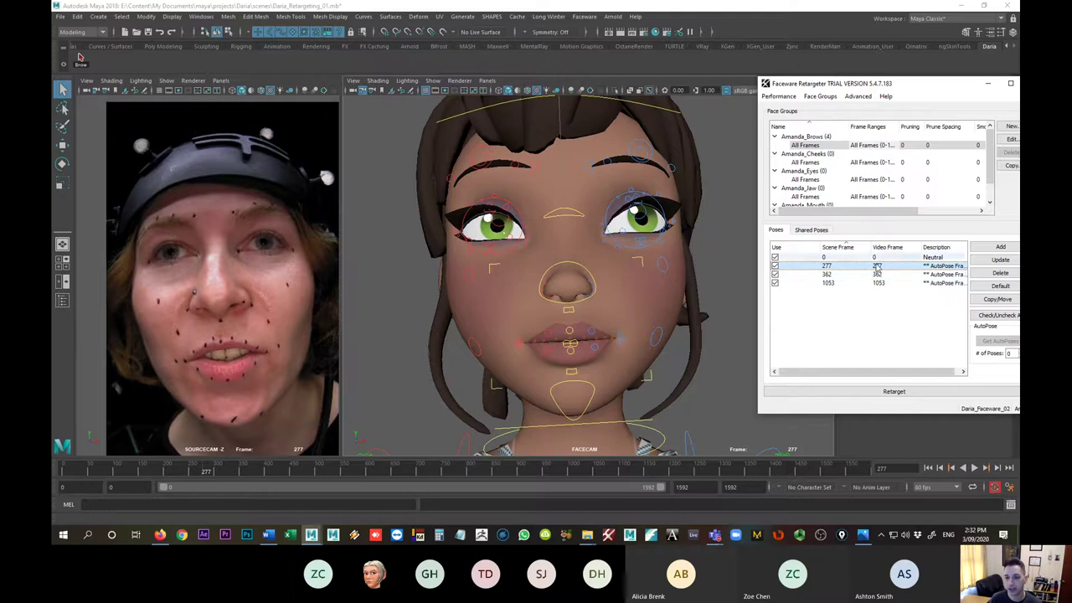
pyautogui.click(829, 275)
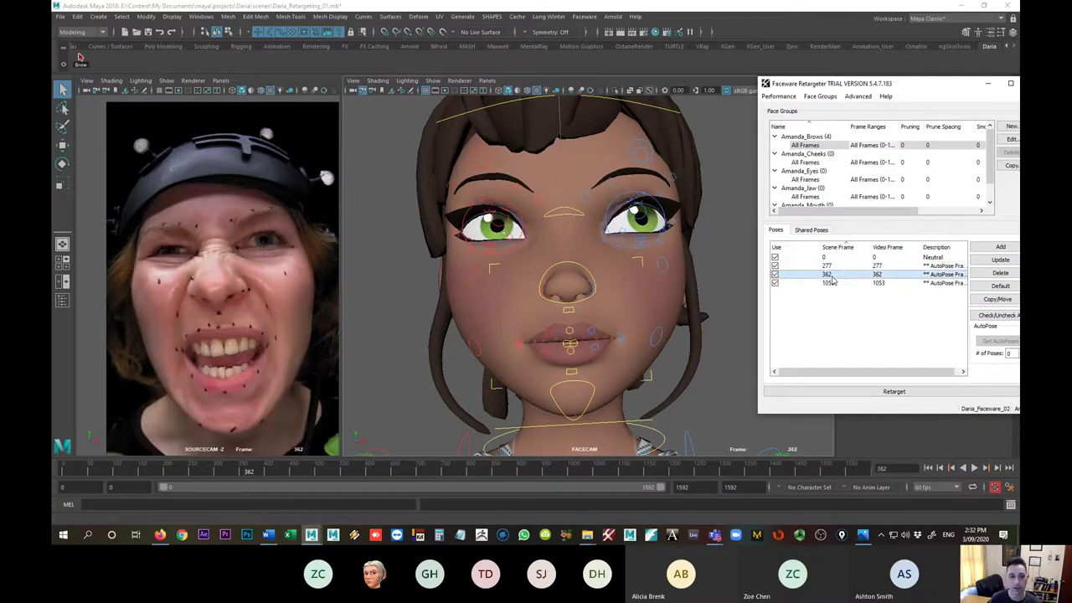
pyautogui.click(829, 283)
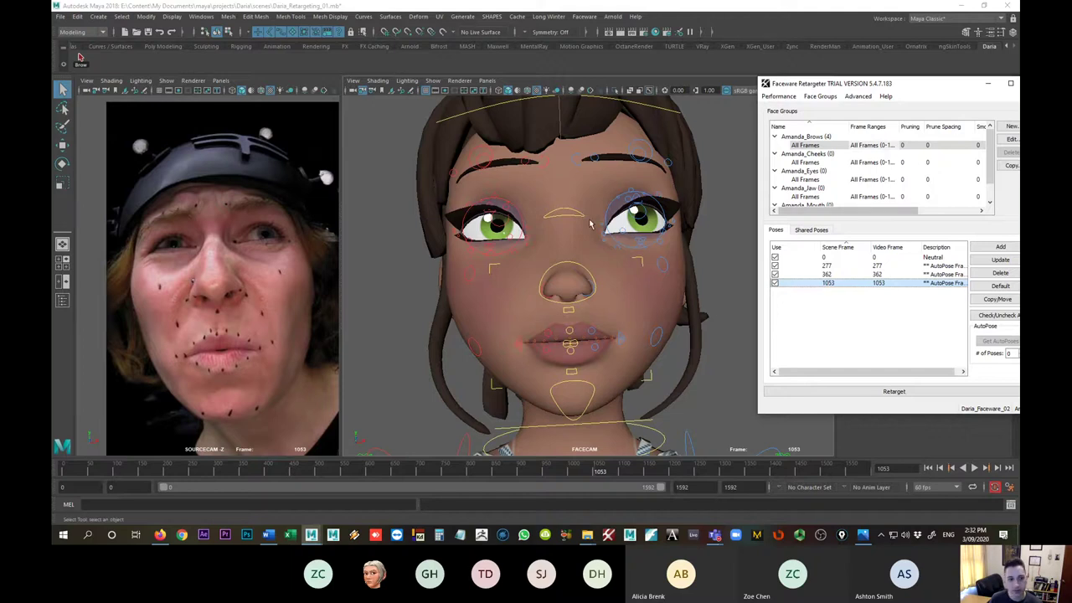
# - Raise the character's left inner brow controls, L_brow_1 and L_brow_2, in the pose at frame 1053
pyautogui.click(543, 169)
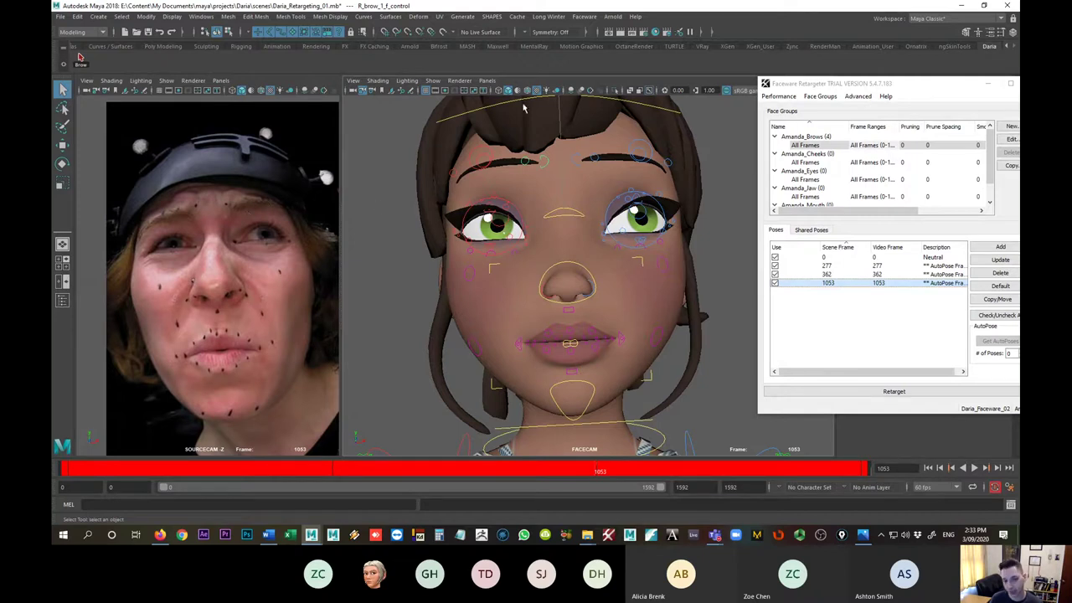
pyautogui.click(577, 166)
pyautogui.click(574, 170)
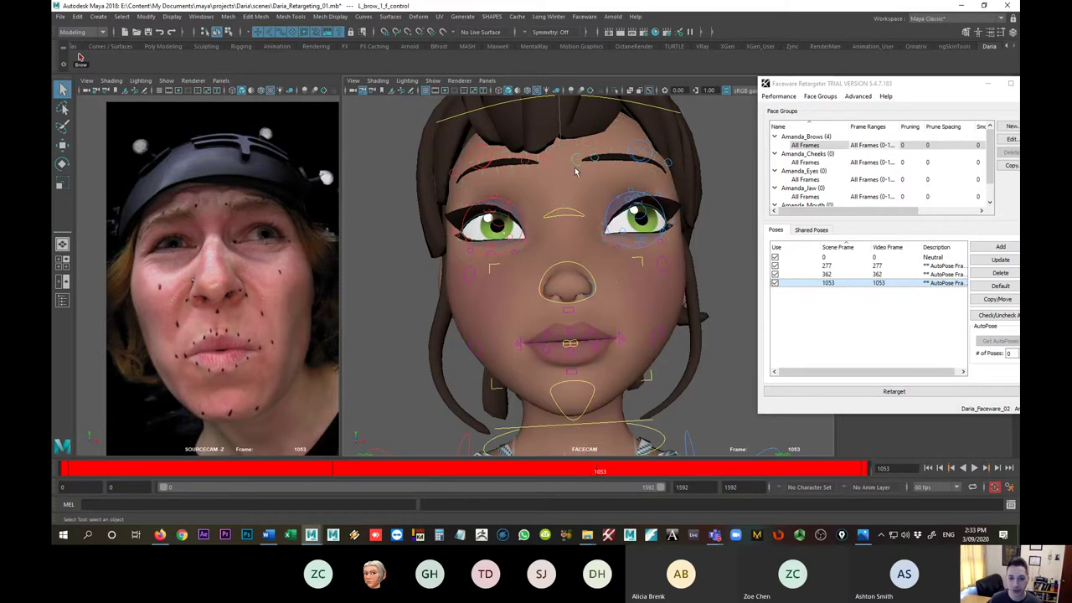
pyautogui.press('w')
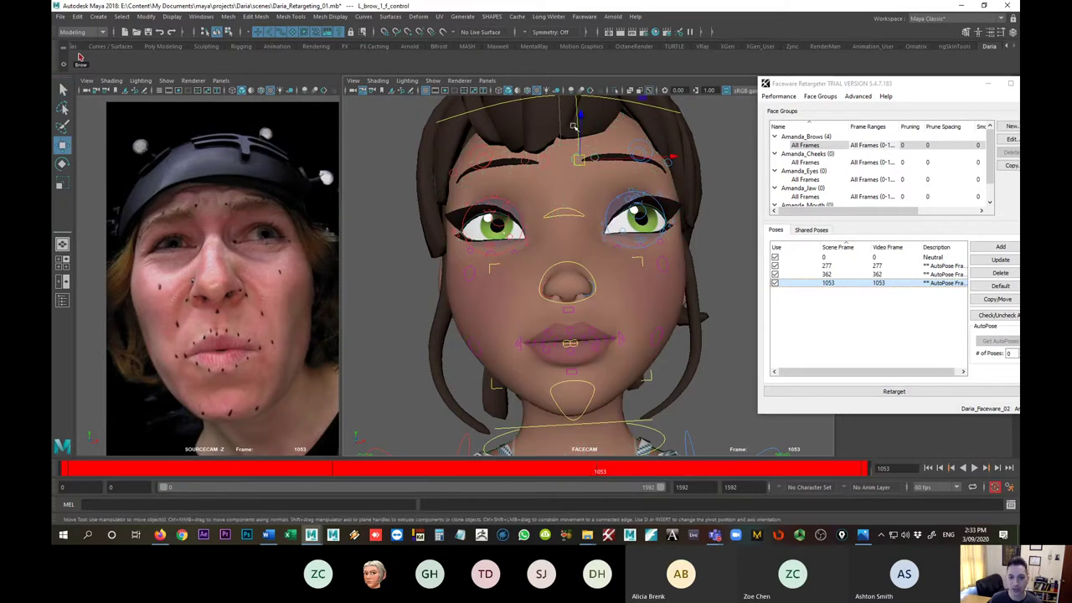
pyautogui.moveTo(573, 127); pyautogui.dragTo(578, 116)
pyautogui.click(593, 150)
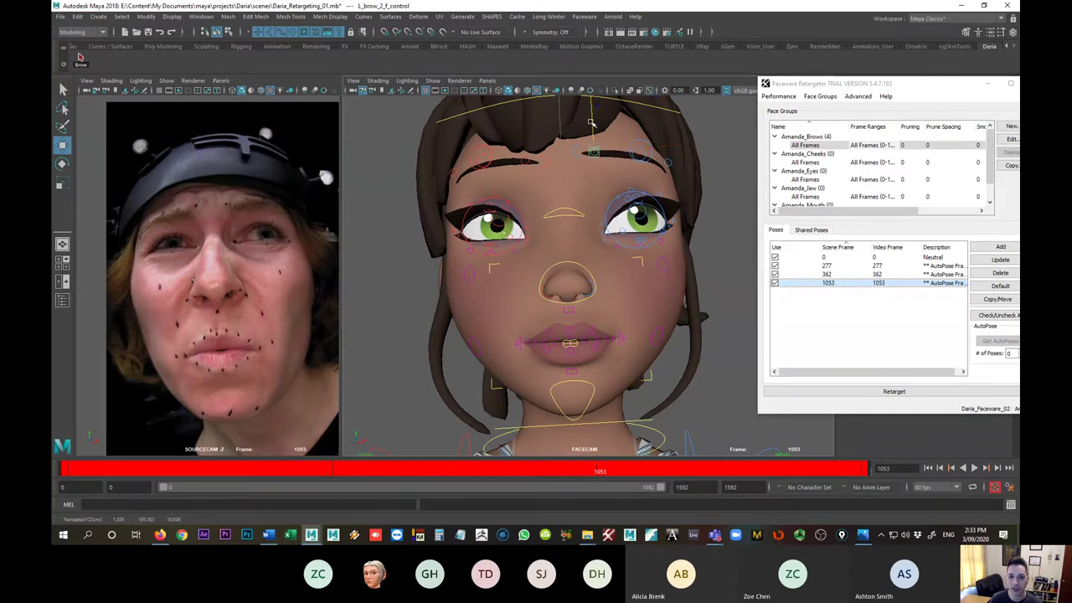
# - Raise R_brow_1 and lower R_brow_2 slightly on the character's right brow at frame 1053, and set a key
pyautogui.click(541, 156)
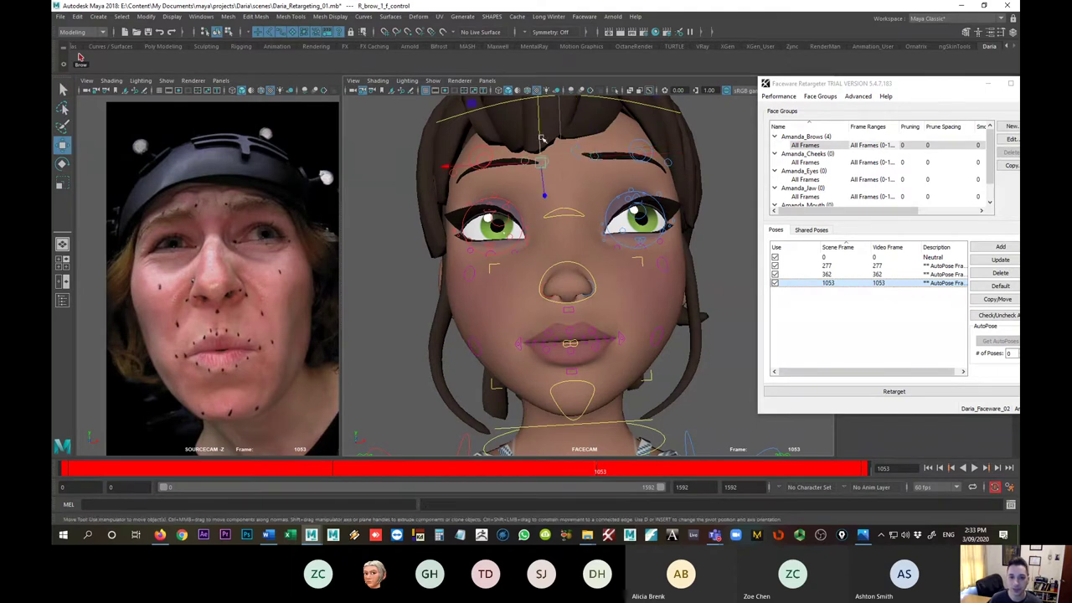
pyautogui.moveTo(543, 154); pyautogui.dragTo(523, 158)
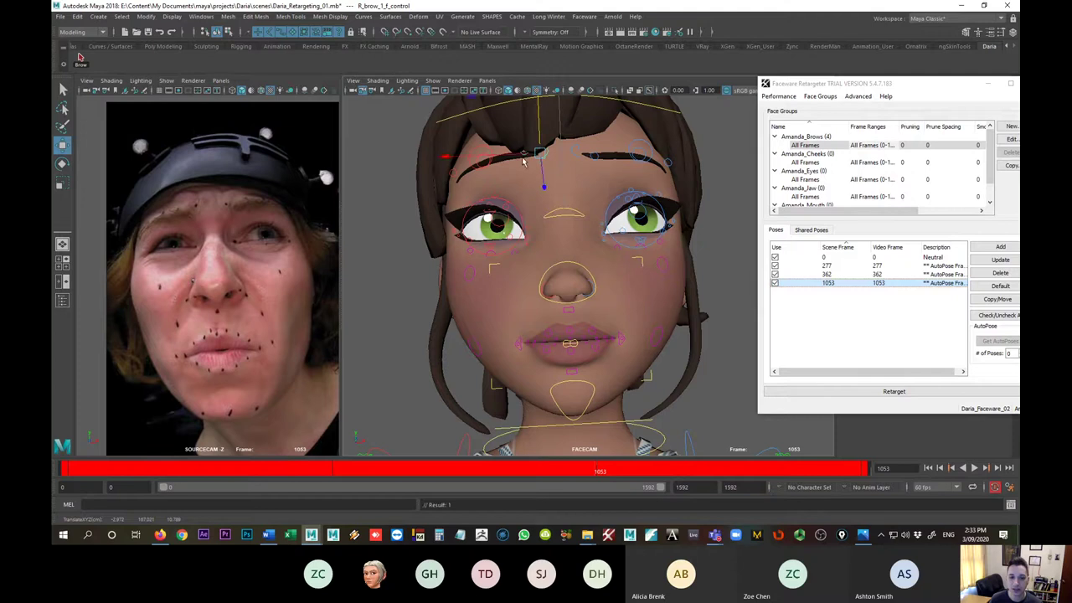
pyautogui.press('q')
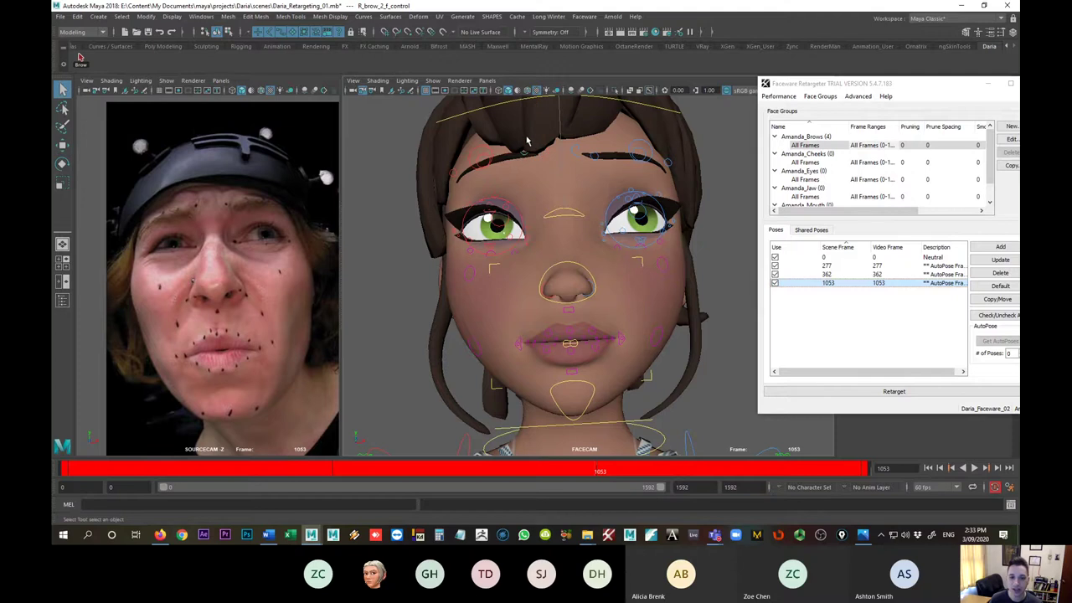
pyautogui.press('w')
pyautogui.moveTo(526, 124); pyautogui.dragTo(526, 127, button='middle')
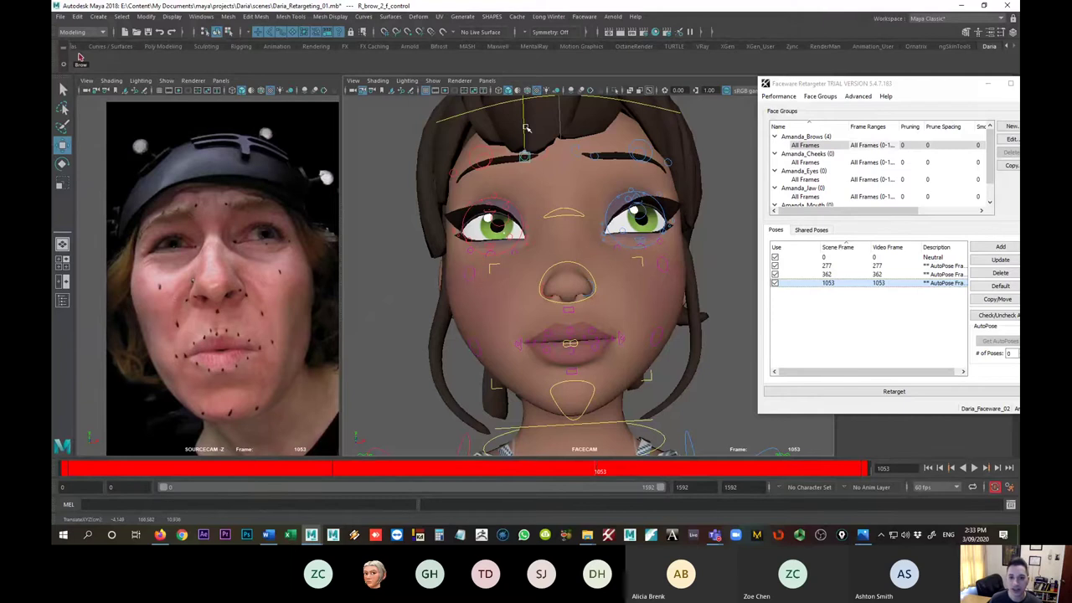
pyautogui.press('s')
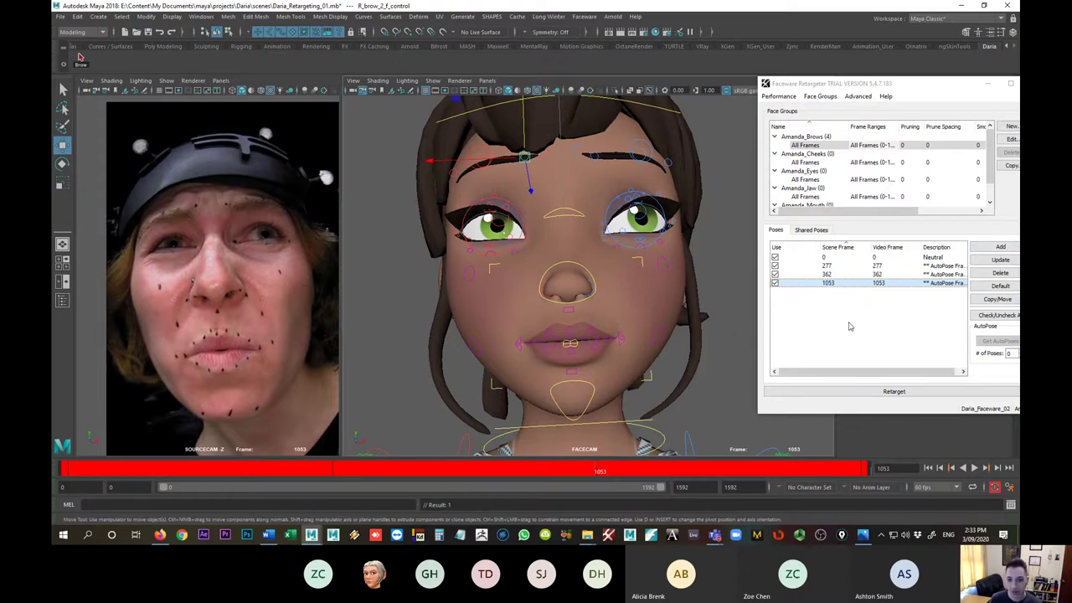
# - Get 2 more AutoPoses for the Amanda_Brows group, updating the saved poses with the scene values
pyautogui.moveTo(500, 471); pyautogui.dragTo(59, 471)
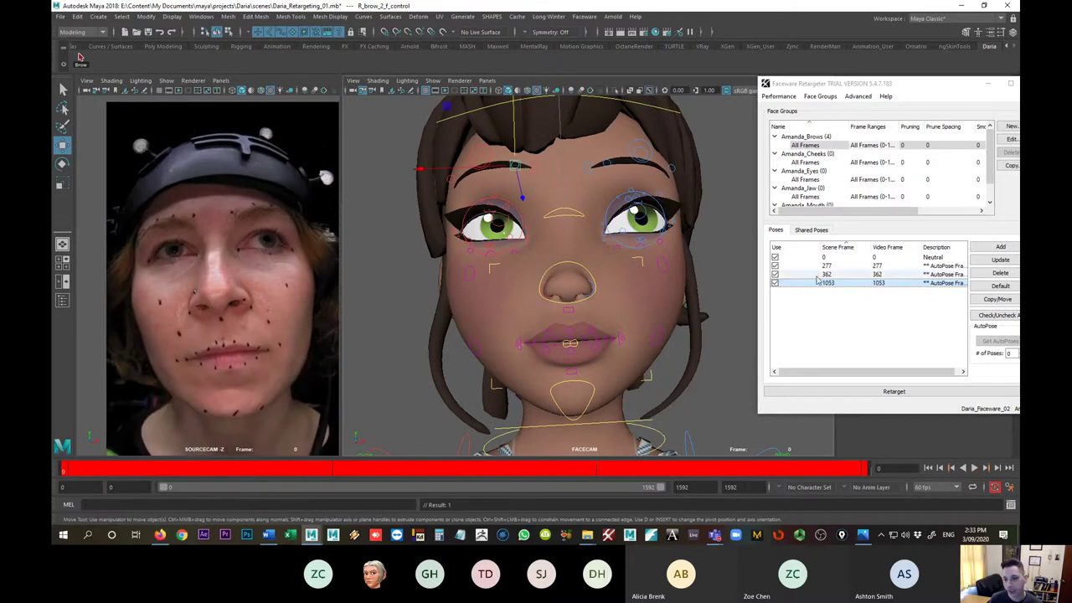
pyautogui.moveTo(910, 87); pyautogui.dragTo(870, 78)
pyautogui.doubleClick(974, 345)
pyautogui.write('2')
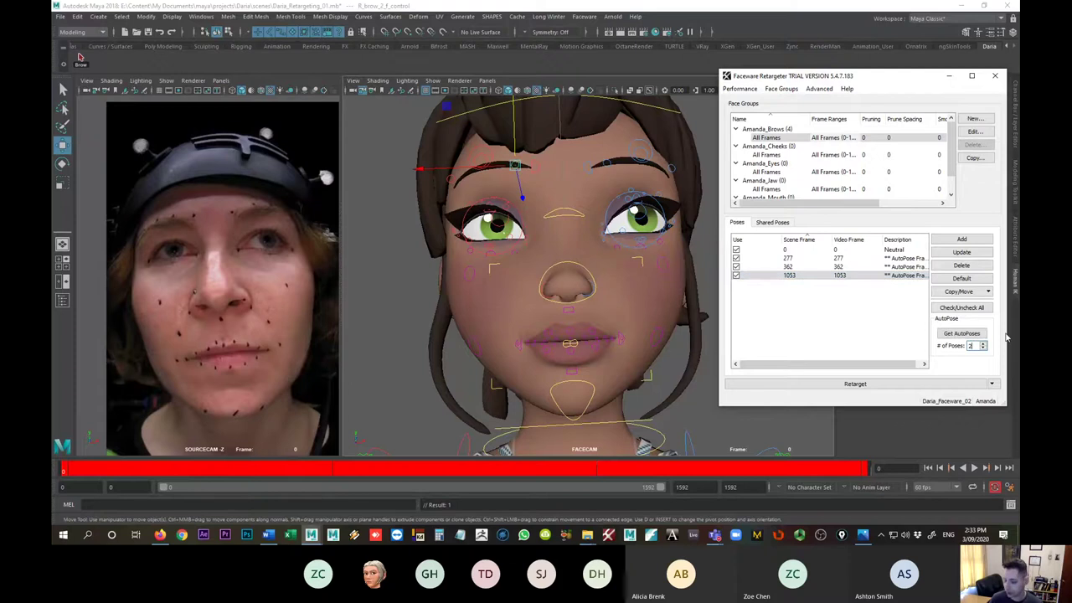
pyautogui.click(958, 338)
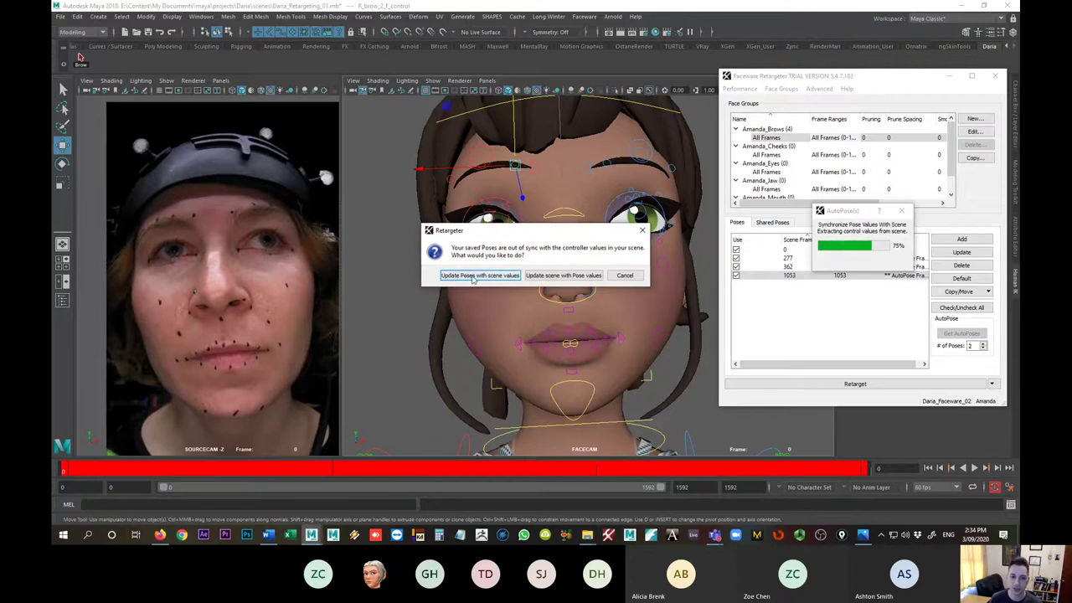
pyautogui.click(486, 278)
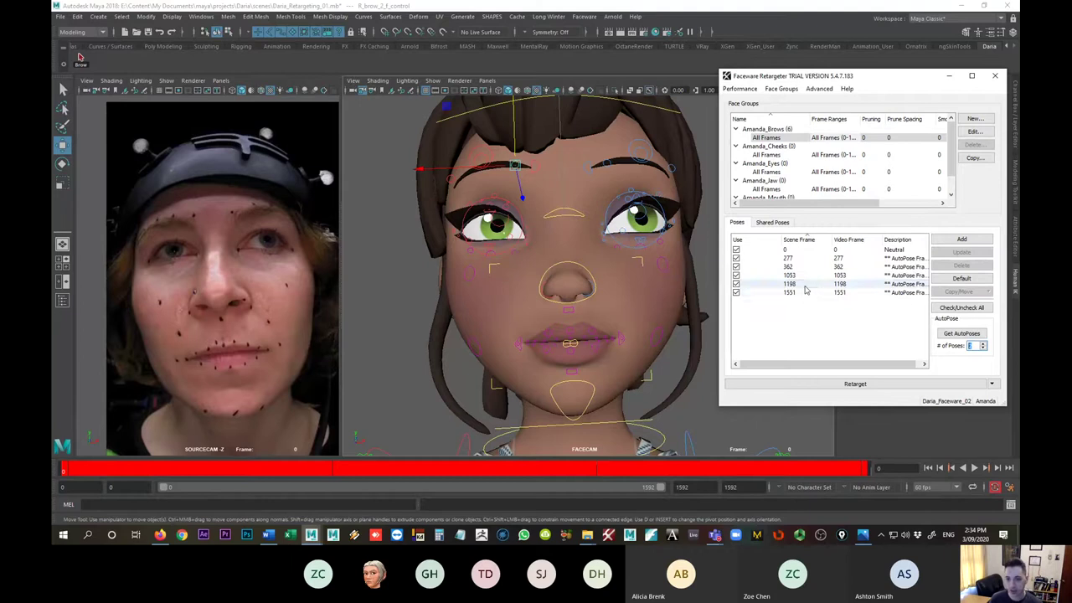
# - Examine the brow poses at frames 1198 and 1551 against the footage, comparing them with those at 1053 and 362
pyautogui.click(804, 286)
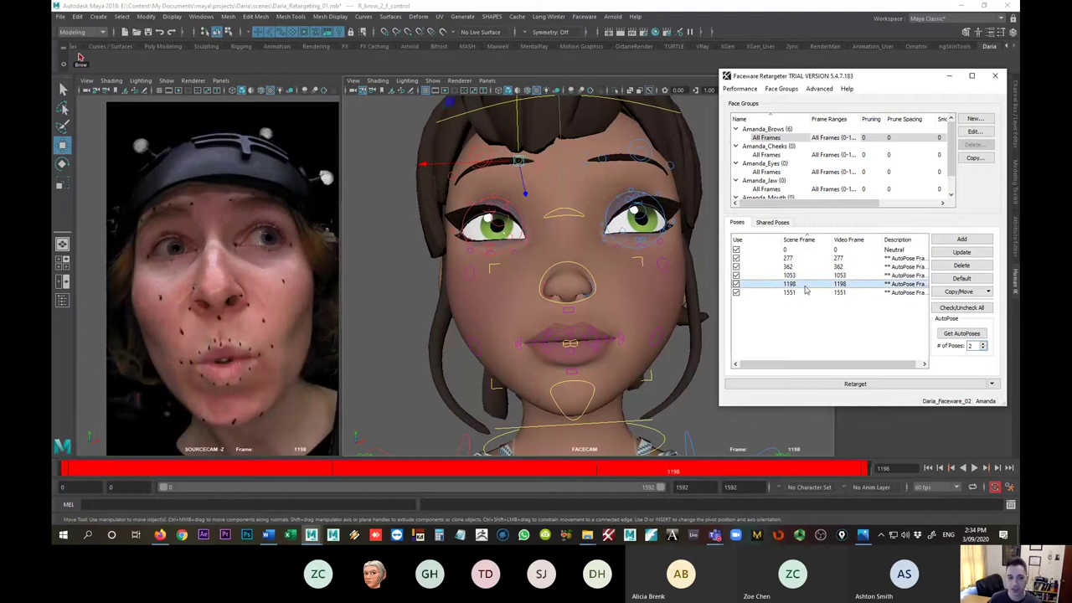
pyautogui.click(788, 294)
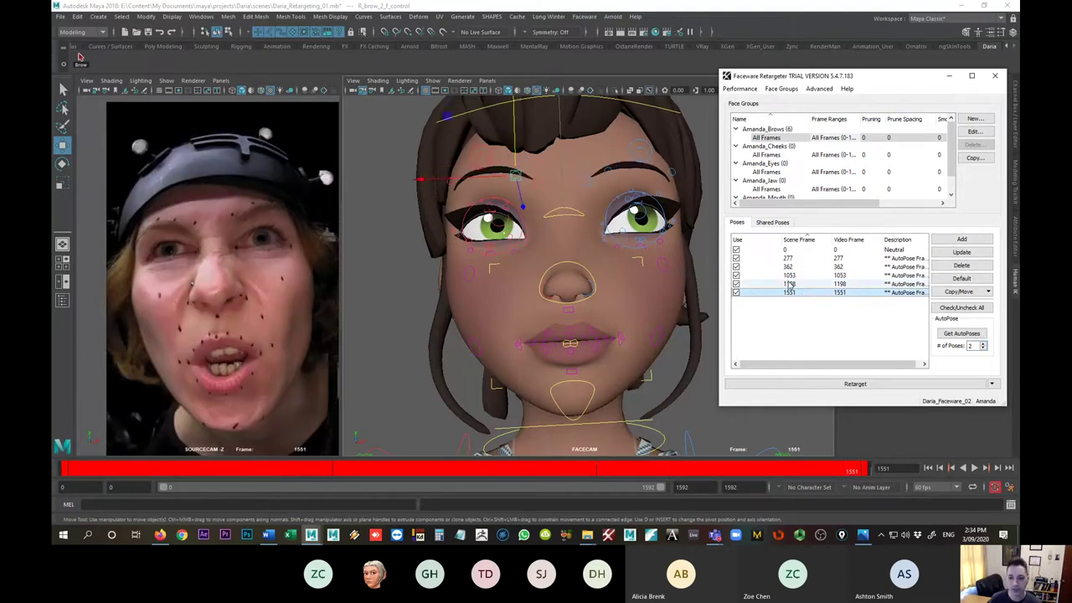
pyautogui.click(788, 285)
pyautogui.click(789, 294)
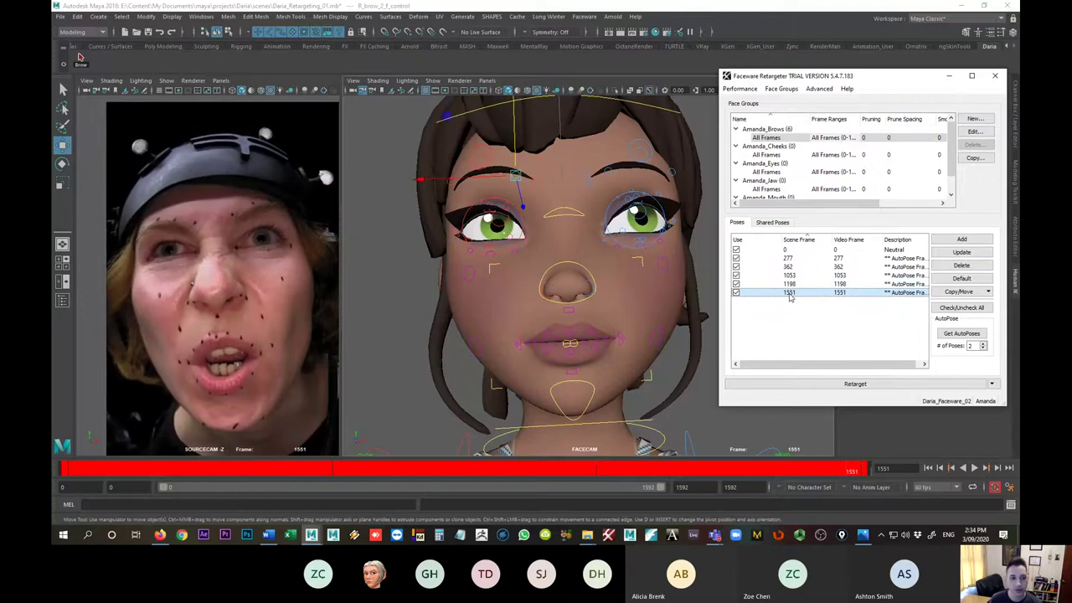
pyautogui.click(789, 285)
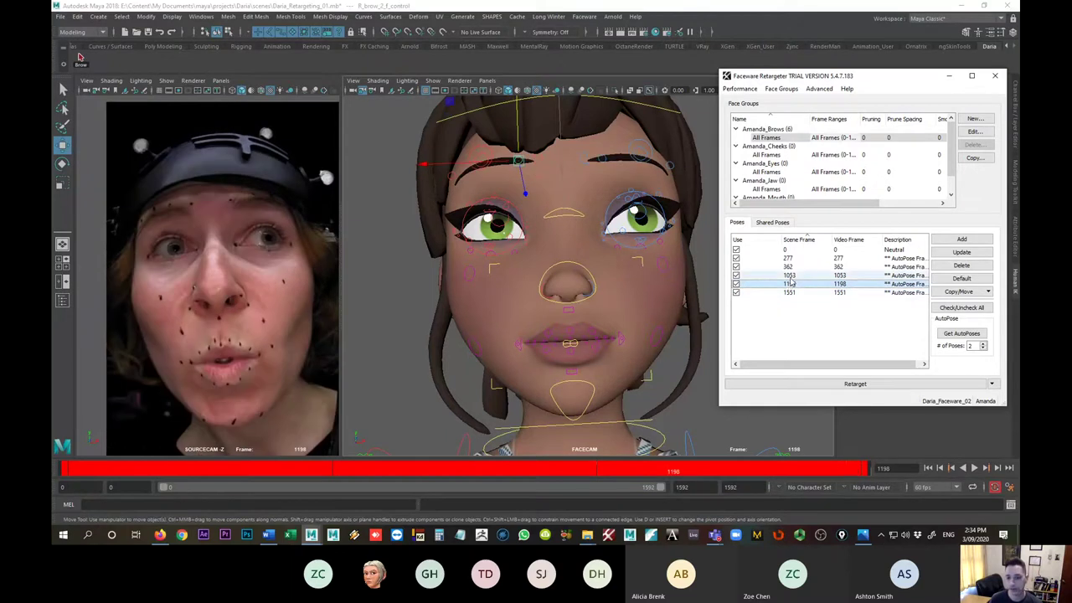
pyautogui.click(790, 276)
pyautogui.click(789, 266)
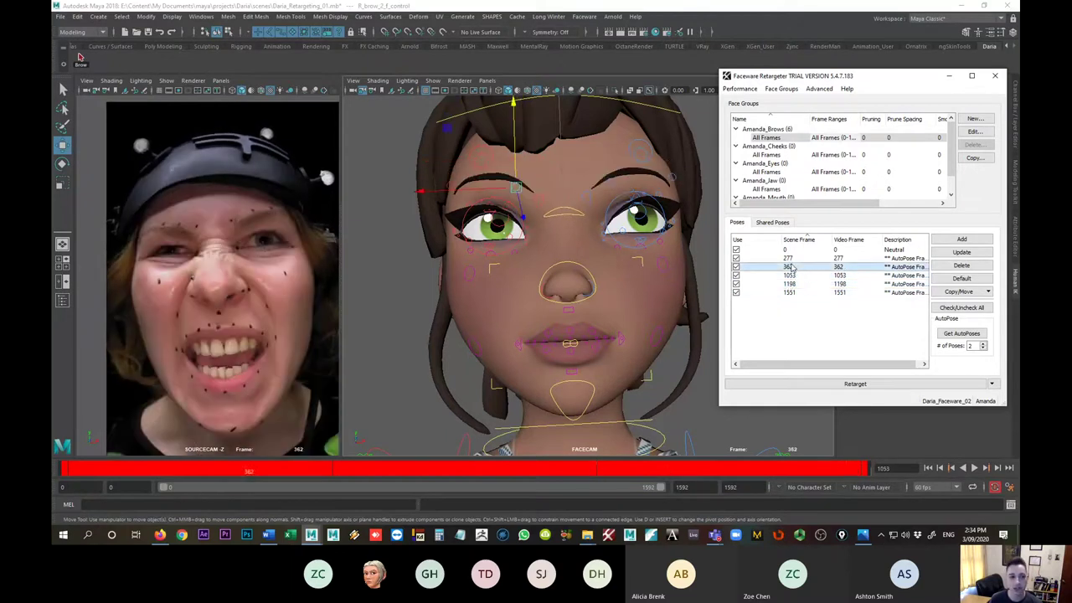
# - Compare the brow poses at frames 277, 362, 1053, 1198 and 1551 against the footage to look for redundant poses
pyautogui.click(787, 259)
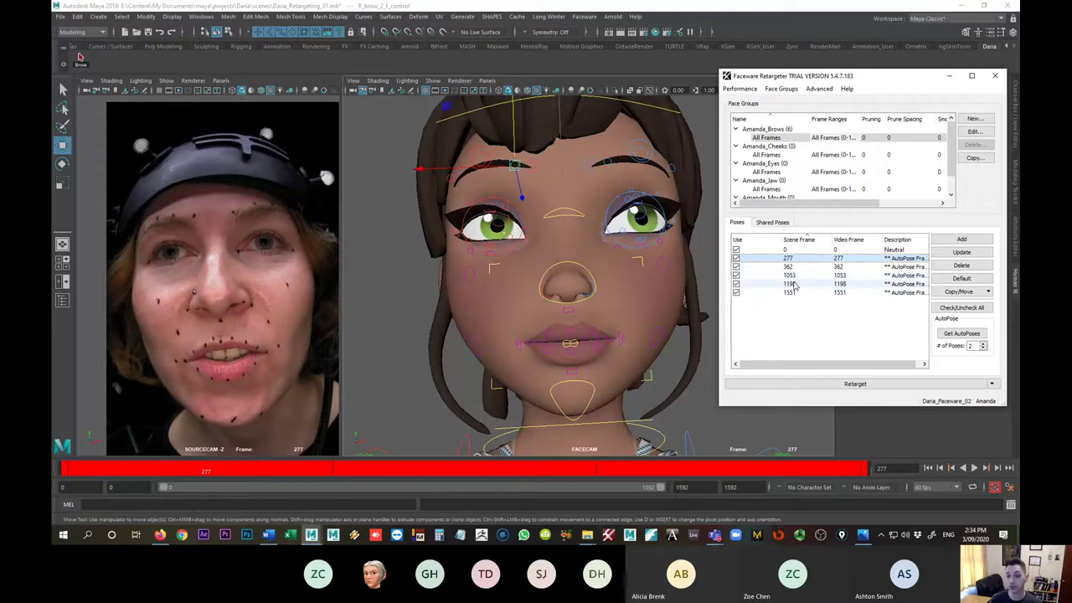
pyautogui.click(796, 283)
pyautogui.click(795, 276)
pyautogui.click(789, 259)
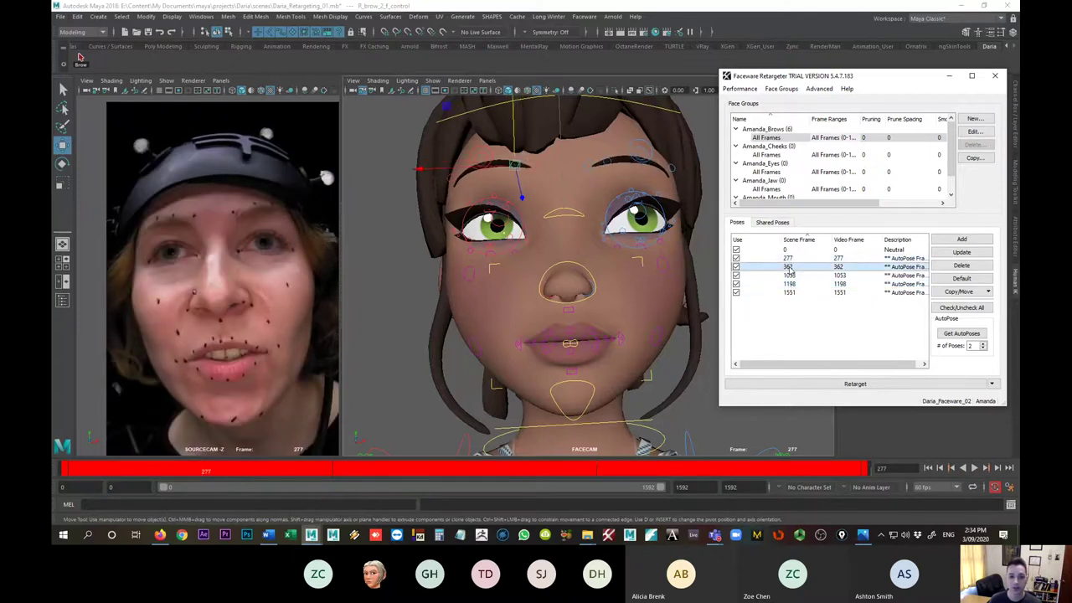
pyautogui.click(789, 266)
pyautogui.click(789, 292)
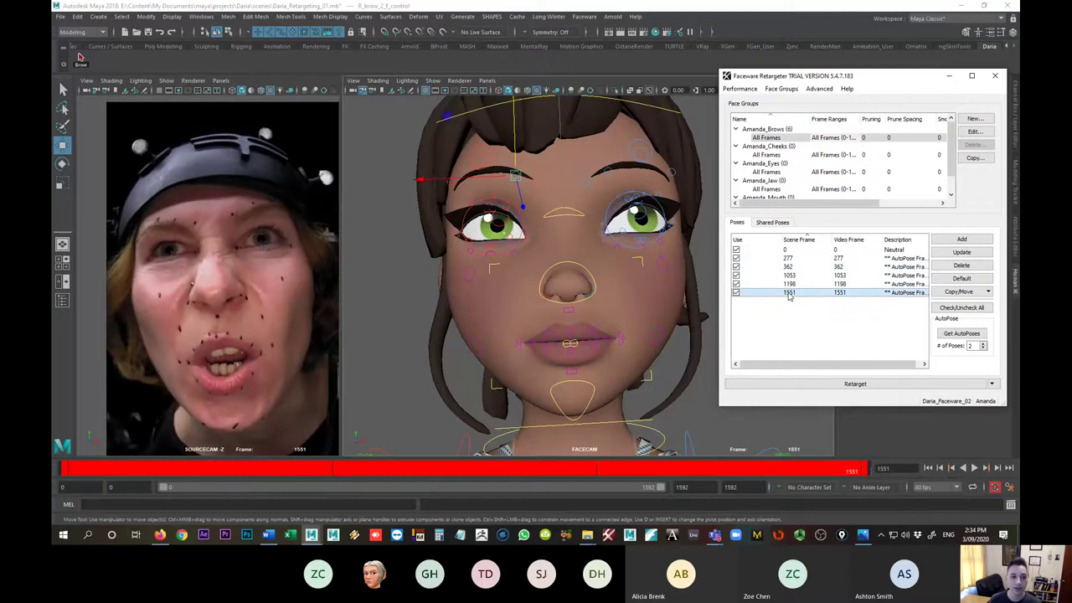
pyautogui.click(789, 267)
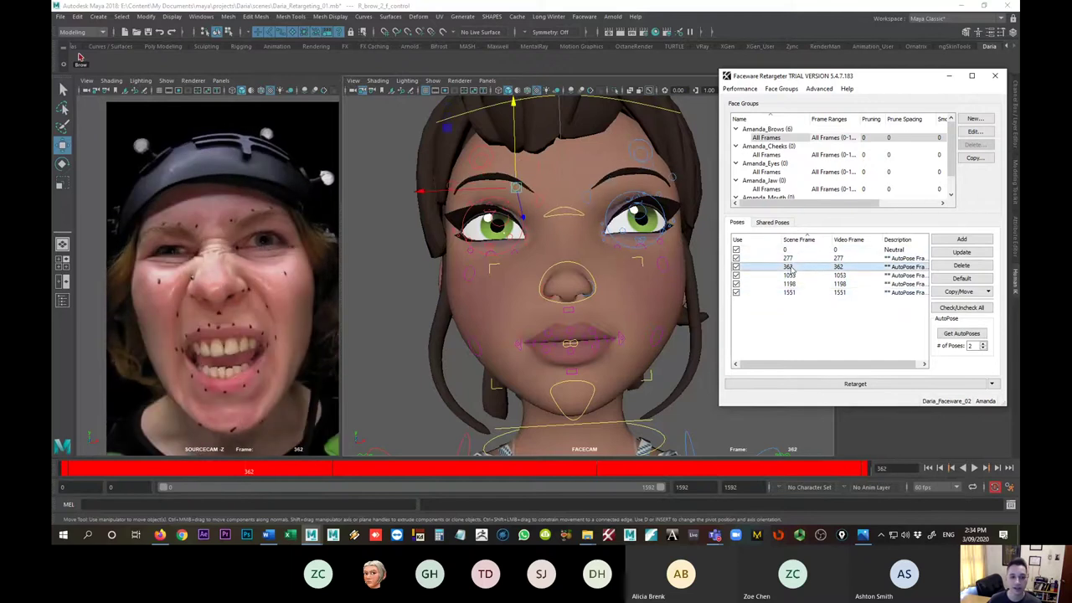
pyautogui.click(788, 292)
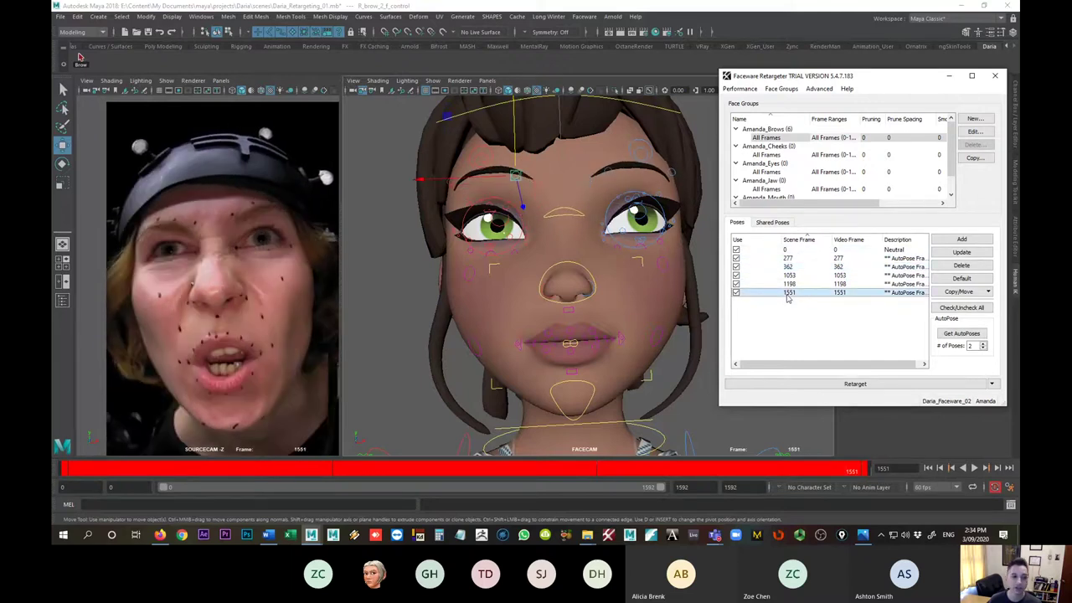
pyautogui.click(788, 259)
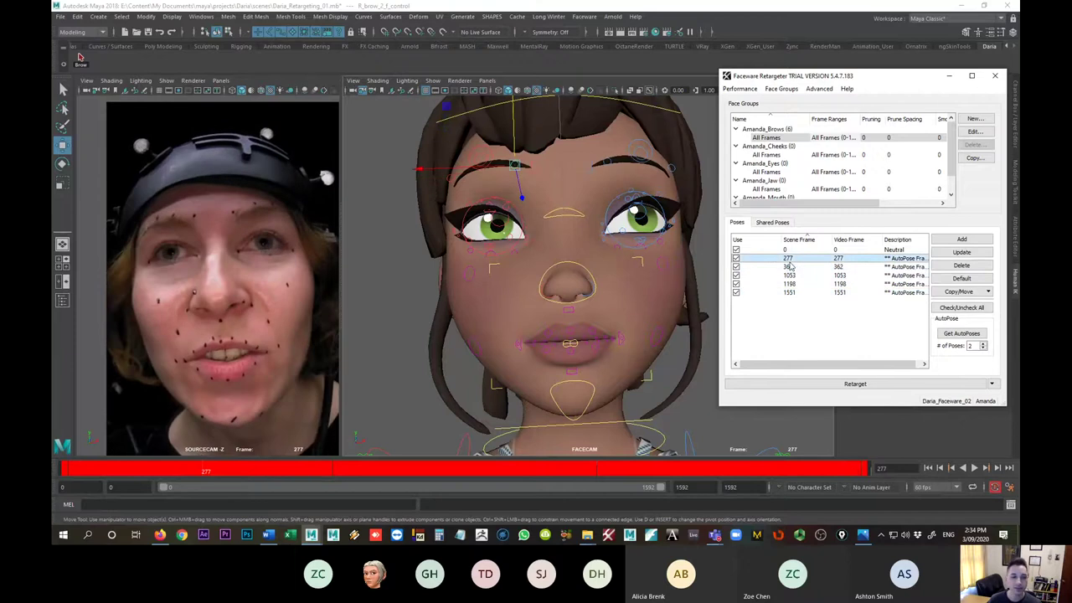
pyautogui.click(789, 266)
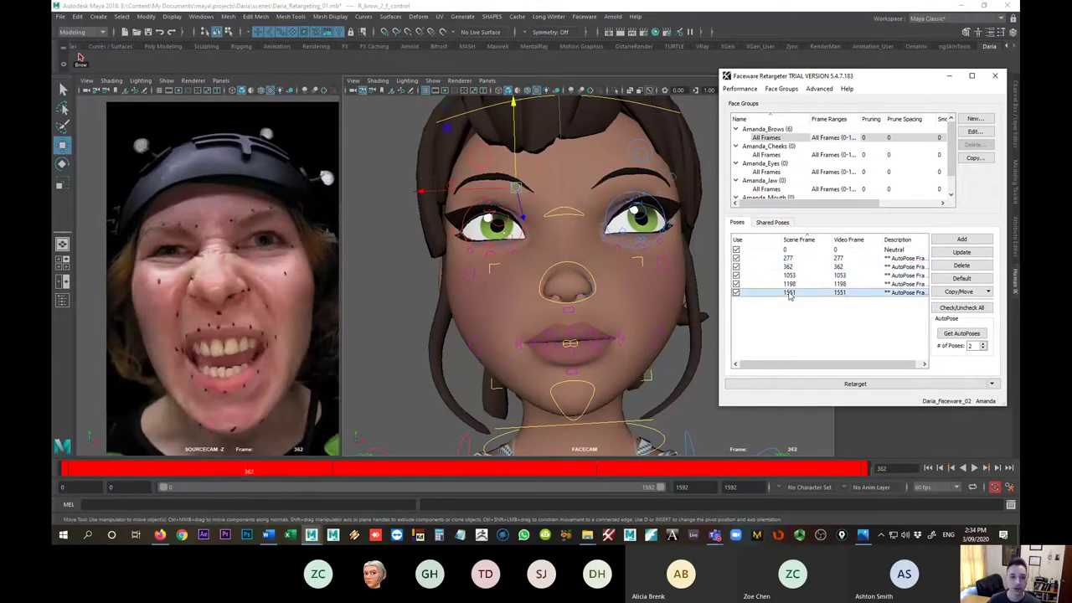
pyautogui.click(789, 293)
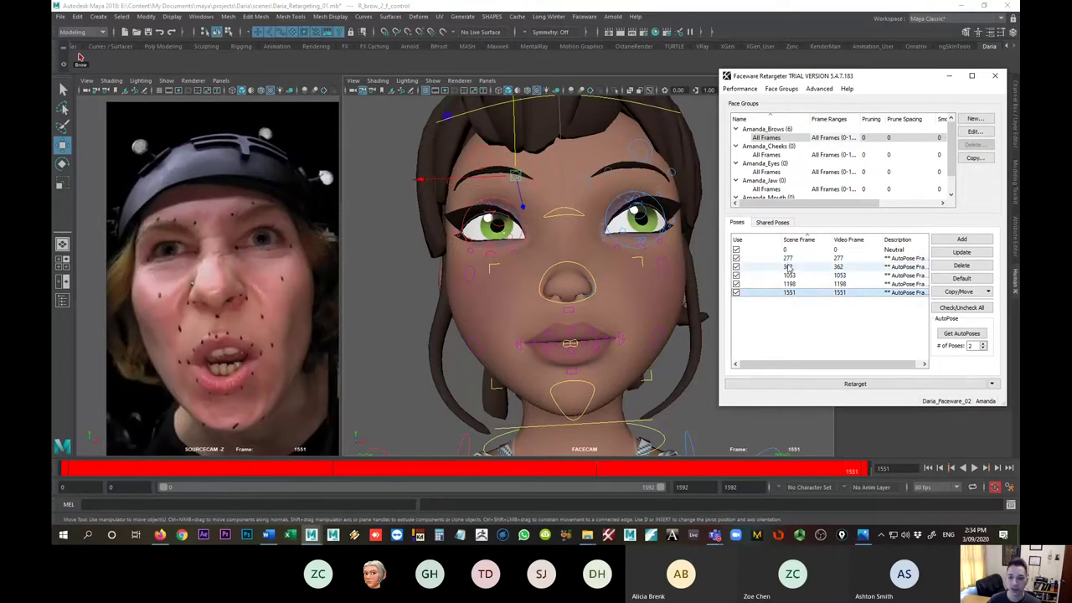
pyautogui.click(788, 267)
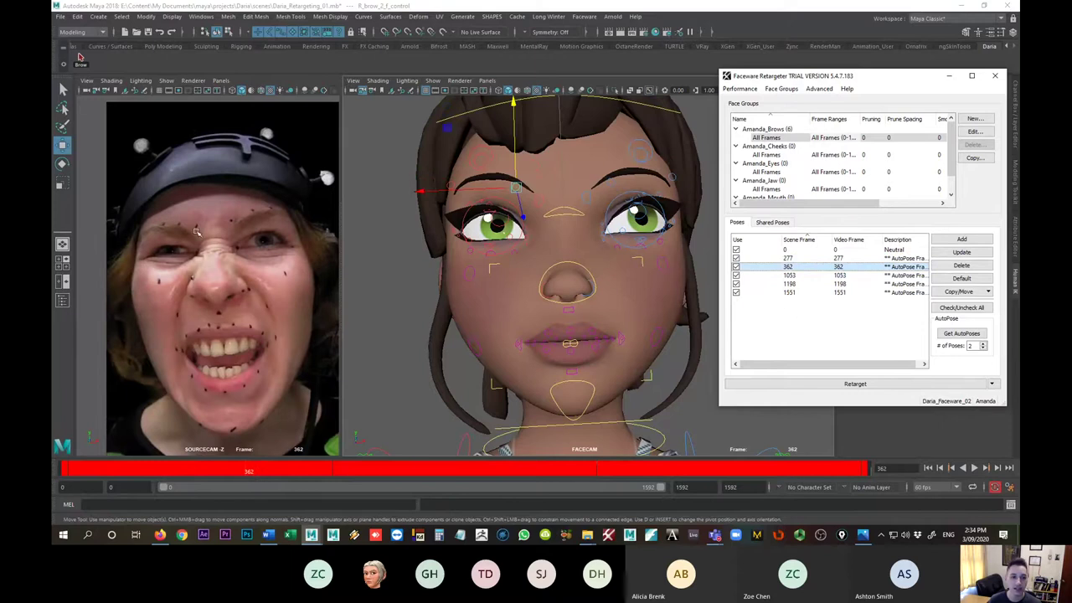
# - Delete the pose at frame 1551 from the Amanda_Brows group
pyautogui.click(789, 293)
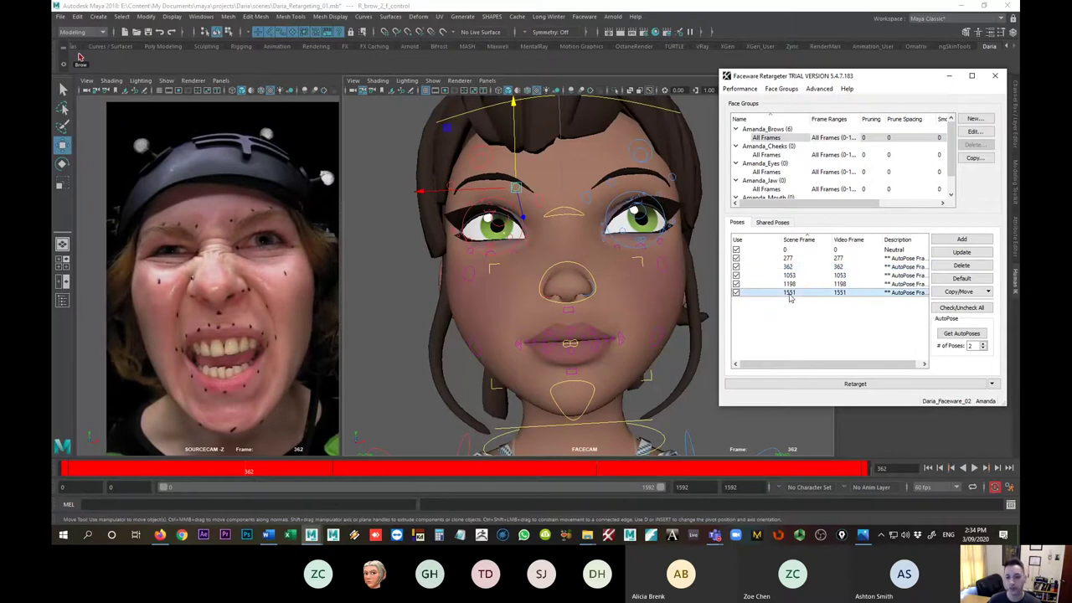
pyautogui.rightClick(791, 295)
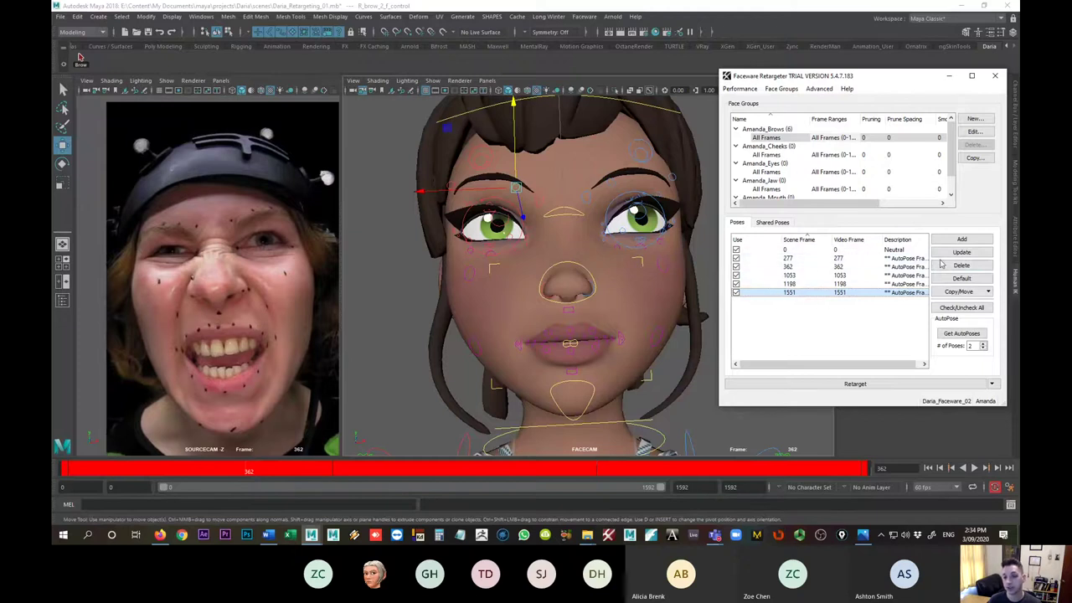
pyautogui.click(962, 266)
pyautogui.click(827, 257)
# - Examine the remaining brow poses at frames 277, 362, 1053 and 1198, comparing 1053 with 1198
pyautogui.click(800, 285)
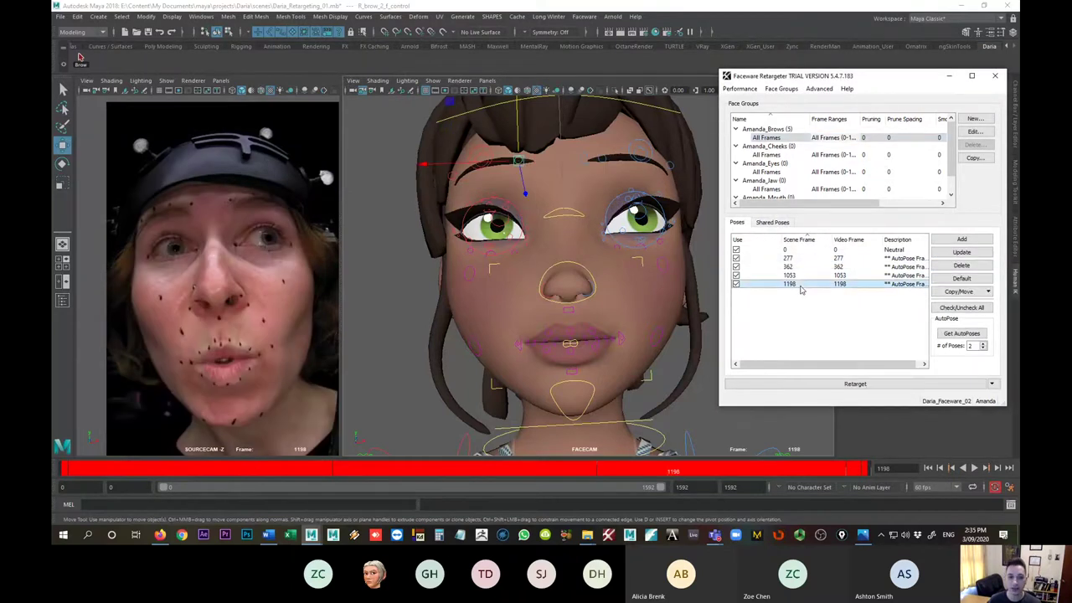
pyautogui.click(804, 258)
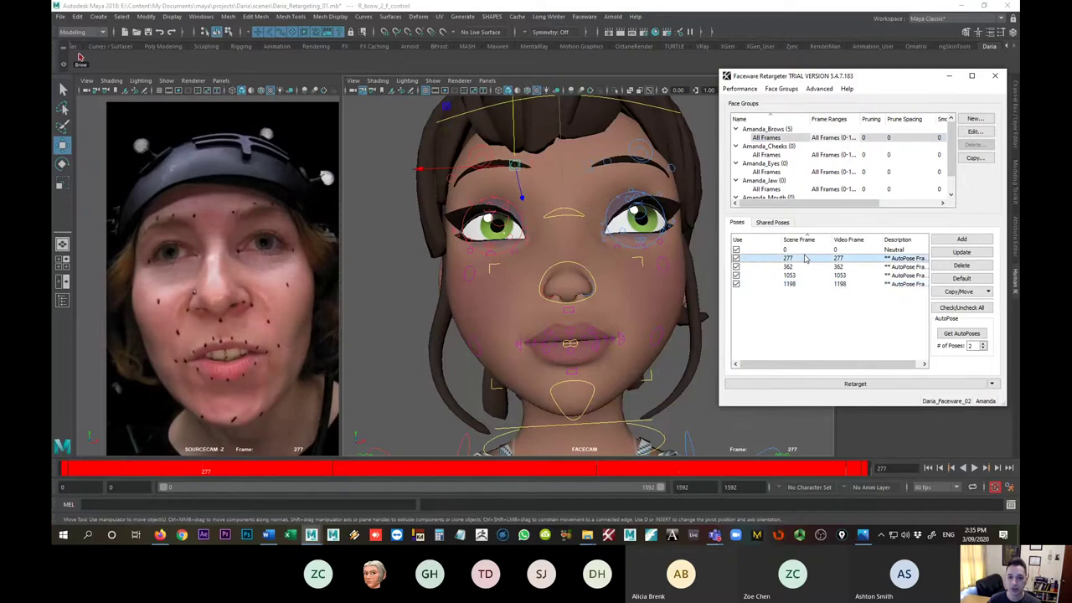
pyautogui.click(797, 267)
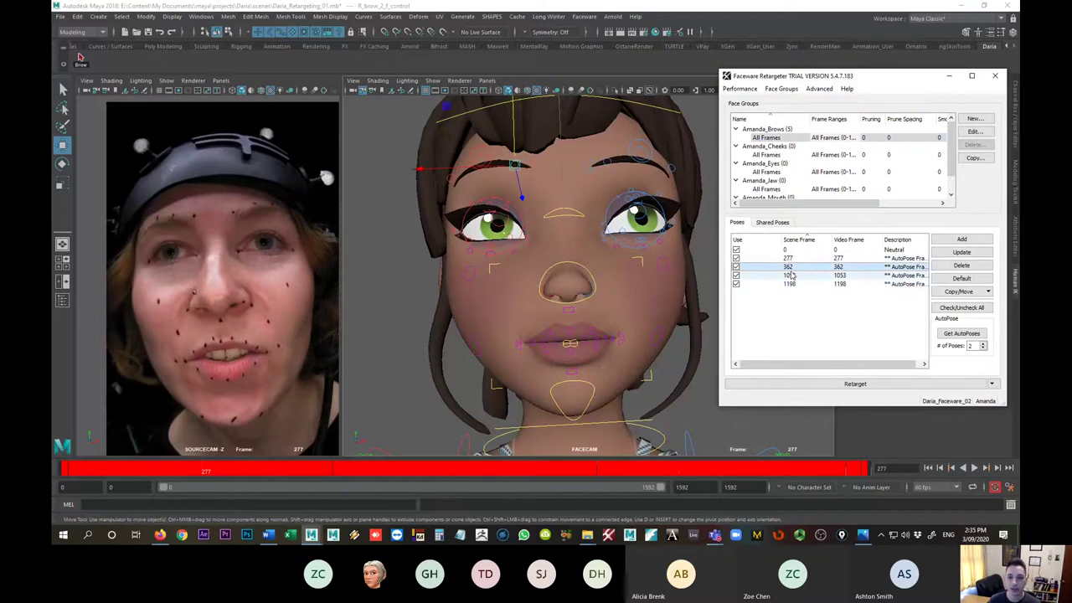
pyautogui.click(789, 277)
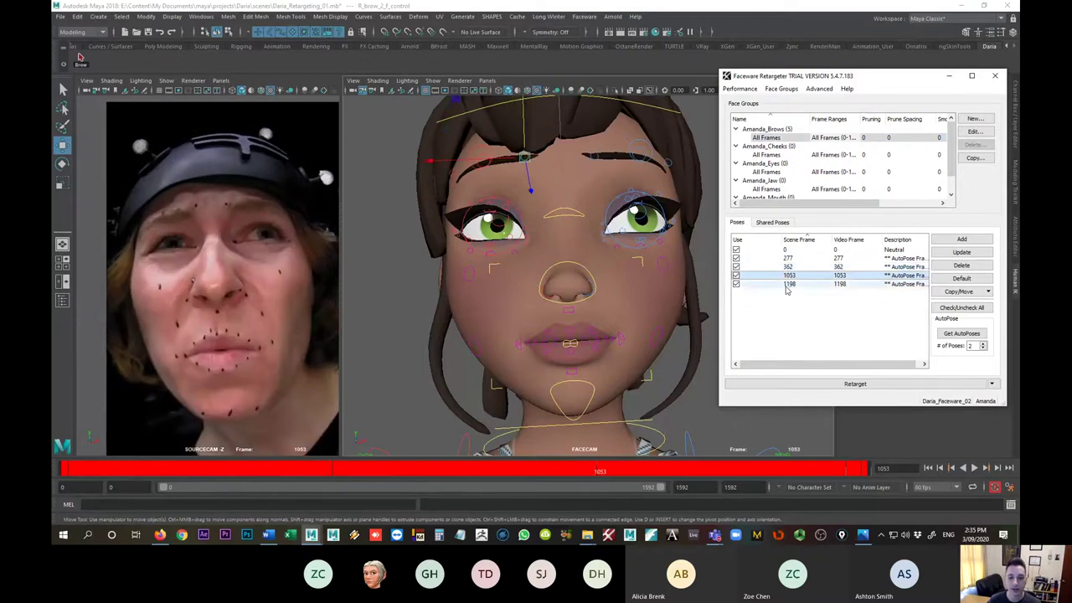
pyautogui.click(790, 285)
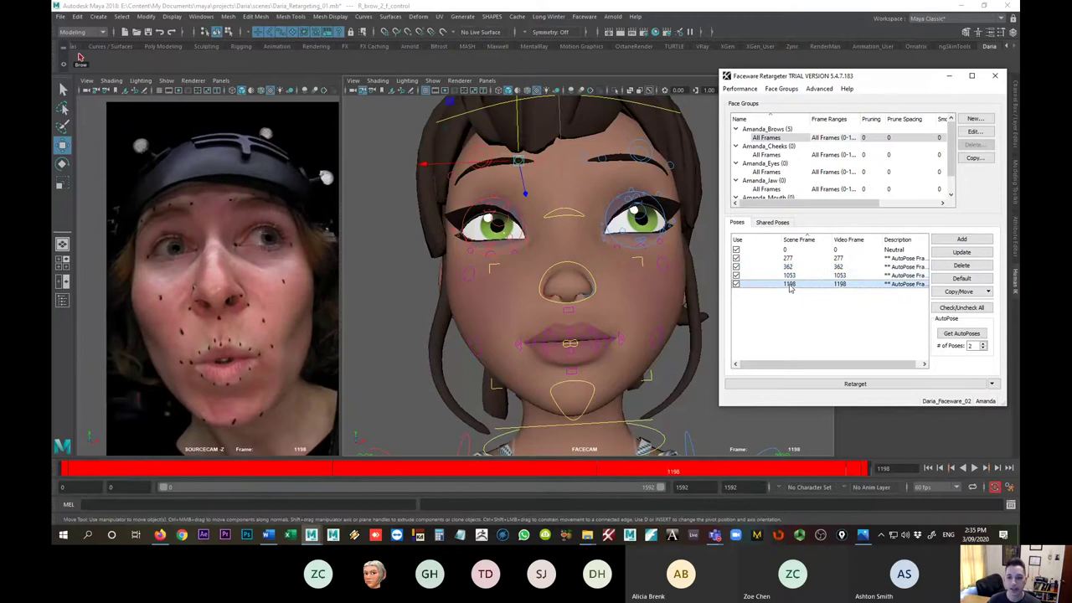
pyautogui.click(789, 276)
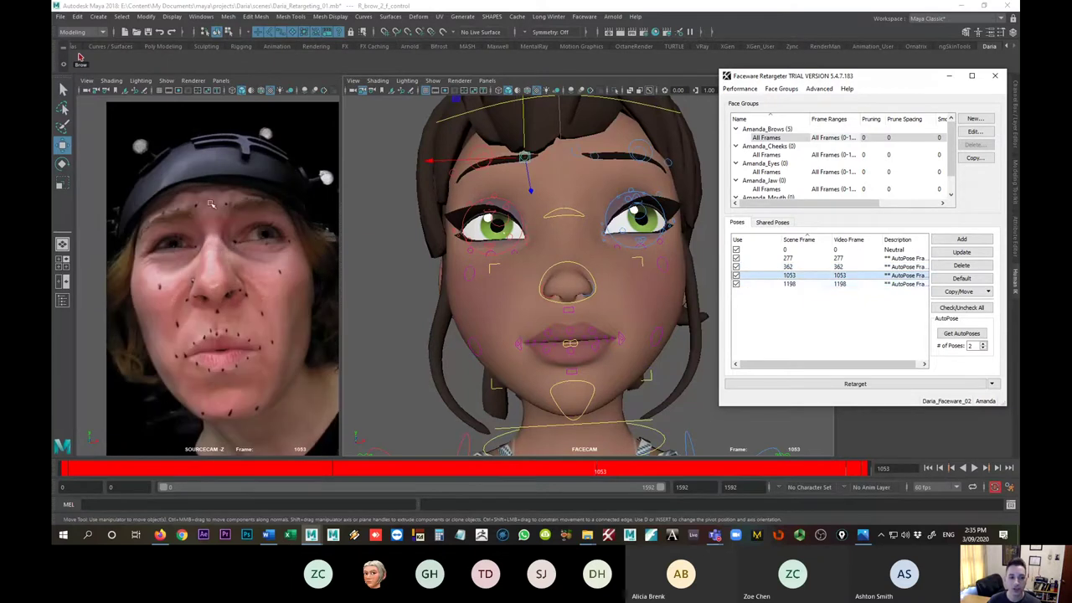
pyautogui.click(789, 285)
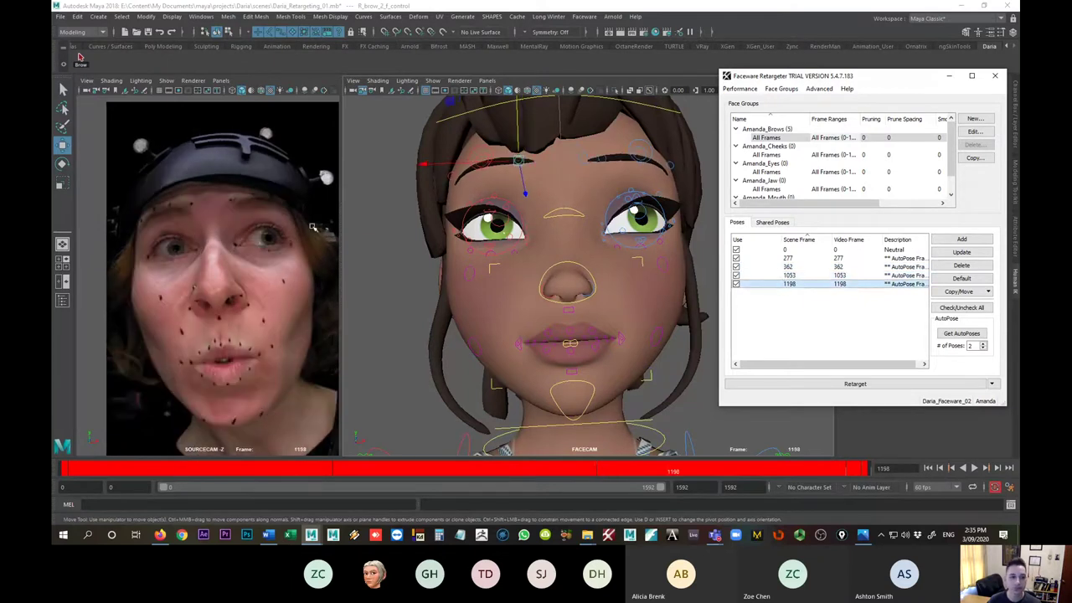
# - Enlarge the actor's brows in the source footage and examine their movement around frames 1053 and 1198
pyautogui.scroll(3, 320, 243)
pyautogui.keyDown('alt'); pyautogui.moveTo(328, 228); pyautogui.dragTo(290, 281, button='middle'); pyautogui.keyUp('alt')
pyautogui.moveTo(342, 247); pyautogui.dragTo(361, 248)
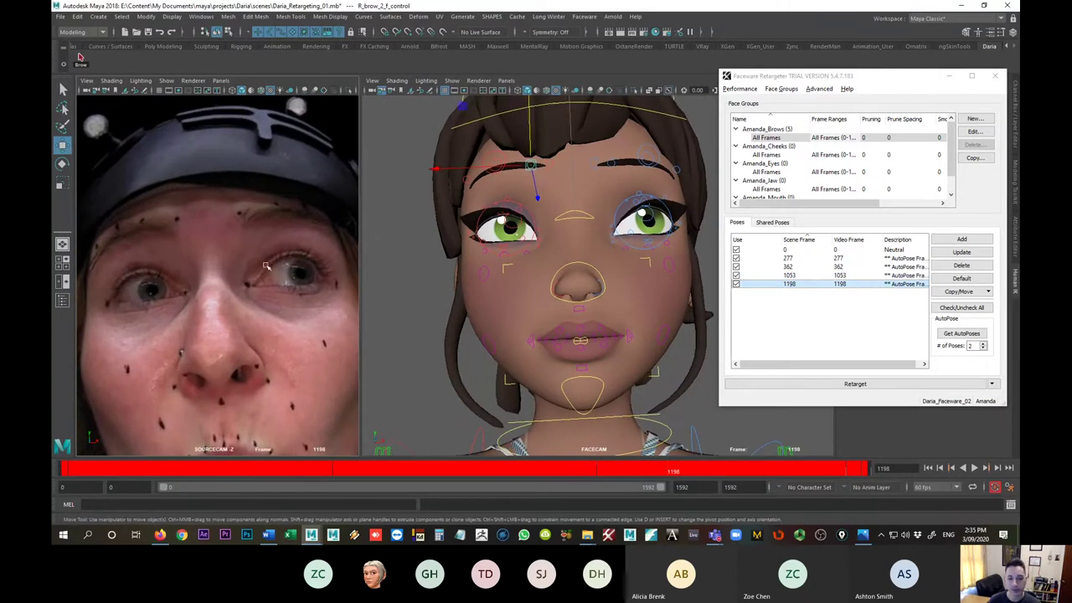
pyautogui.click(812, 276)
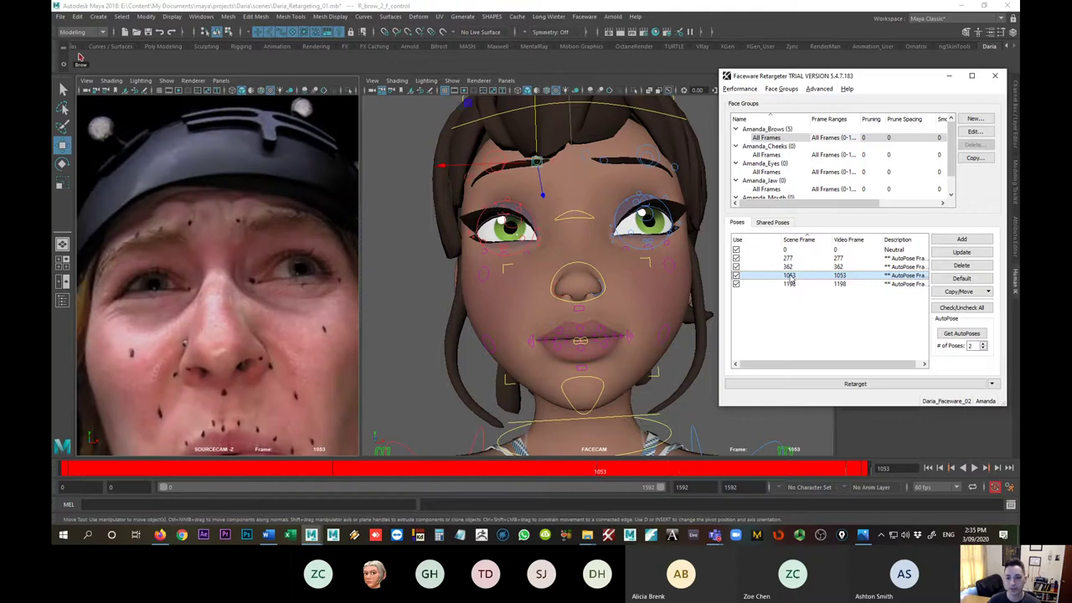
pyautogui.click(789, 284)
pyautogui.click(787, 276)
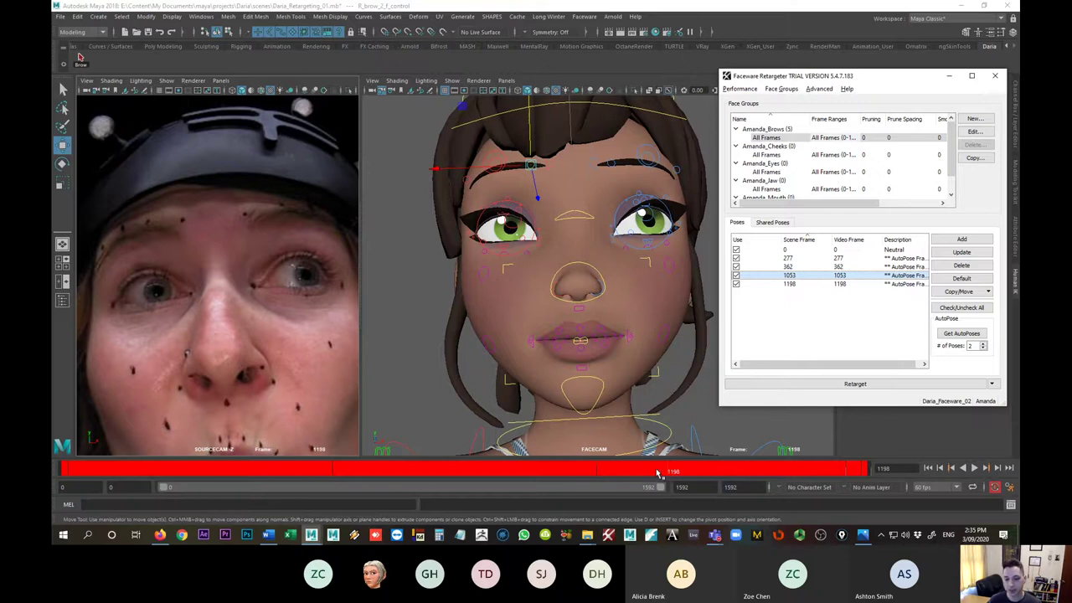
pyautogui.moveTo(628, 474); pyautogui.dragTo(696, 474)
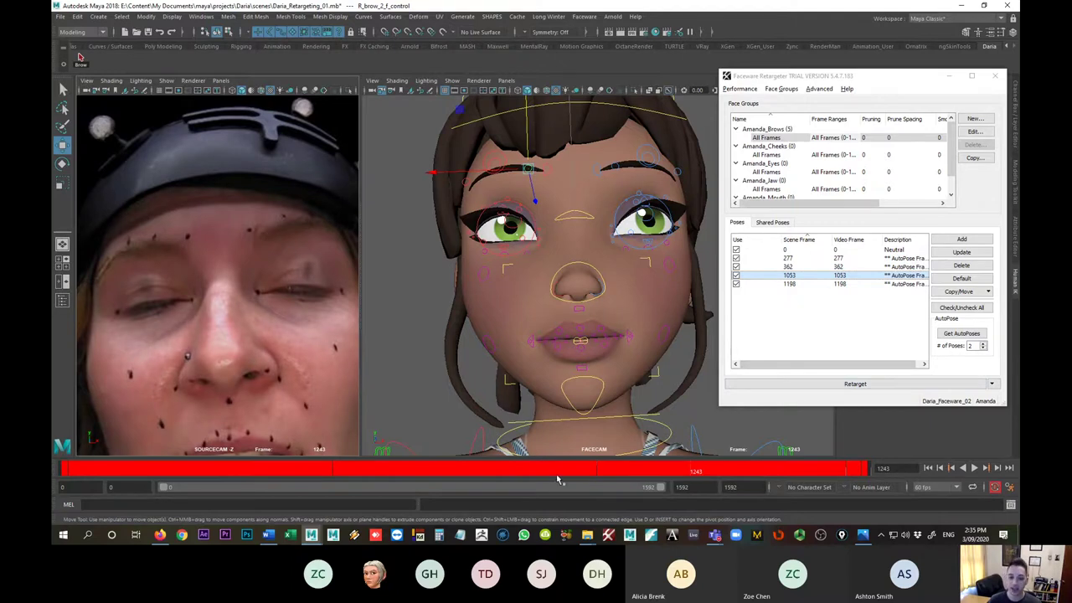
pyautogui.moveTo(536, 475); pyautogui.dragTo(595, 467)
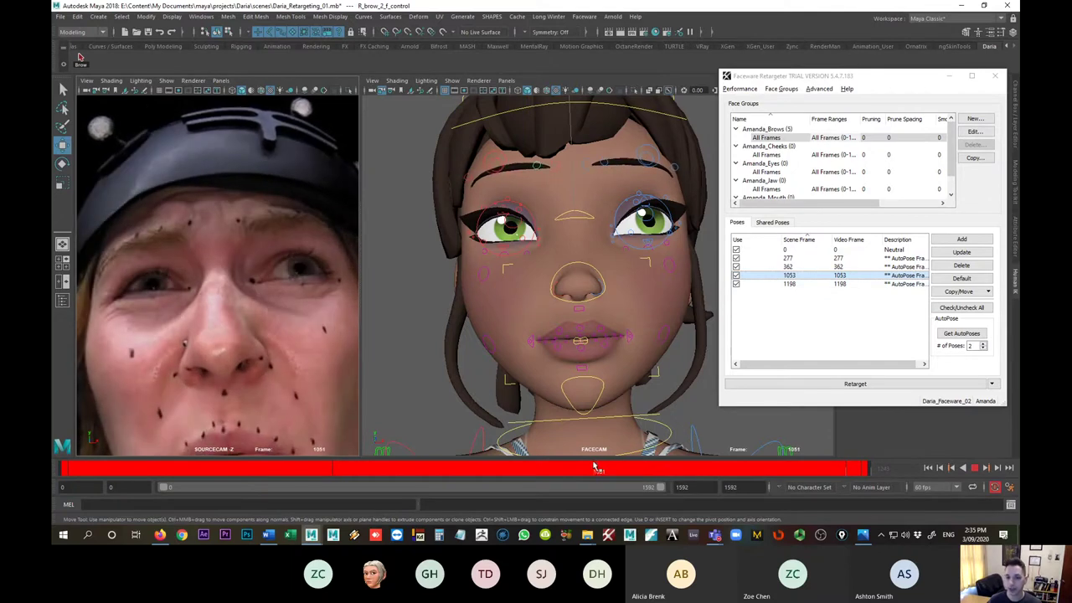
# - Limit the playback range to frames 1053 to 1198, starting from the brow pose at 1053
pyautogui.click(792, 275)
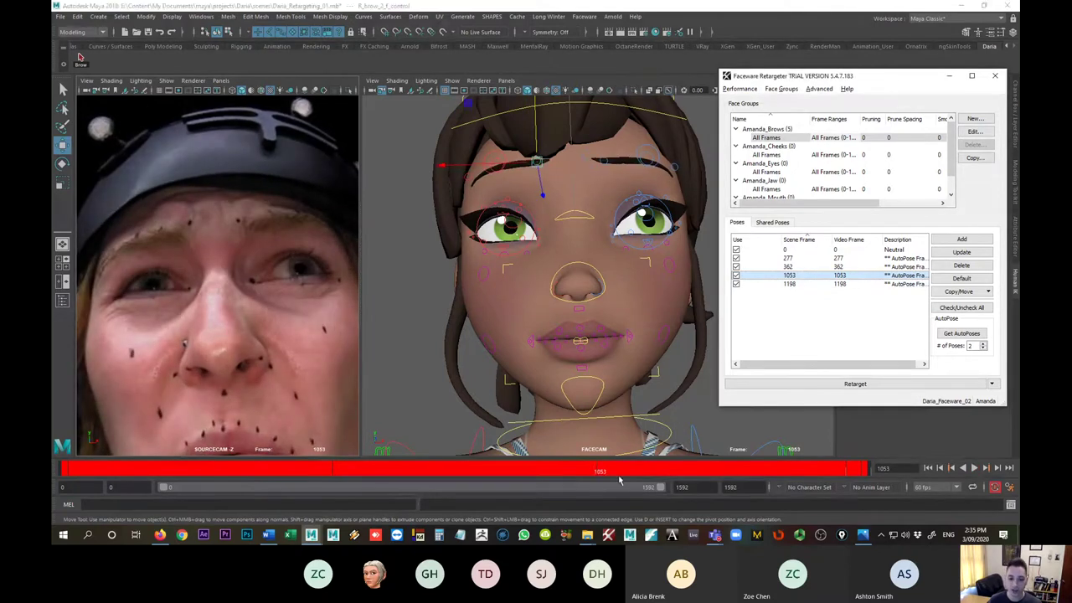
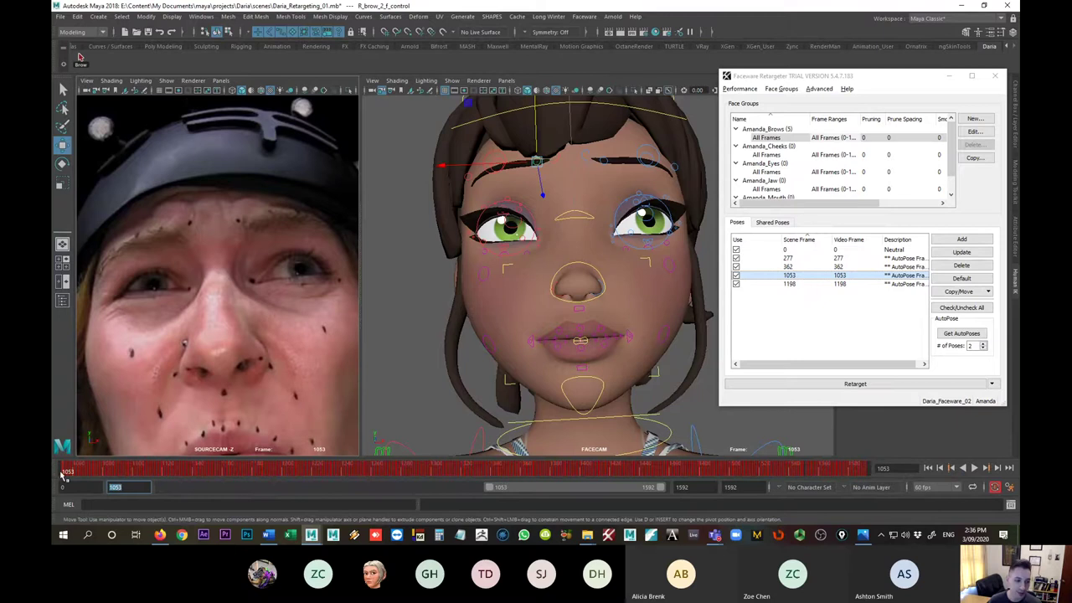
pyautogui.click(704, 491)
pyautogui.write('1198')
pyautogui.press('Return')
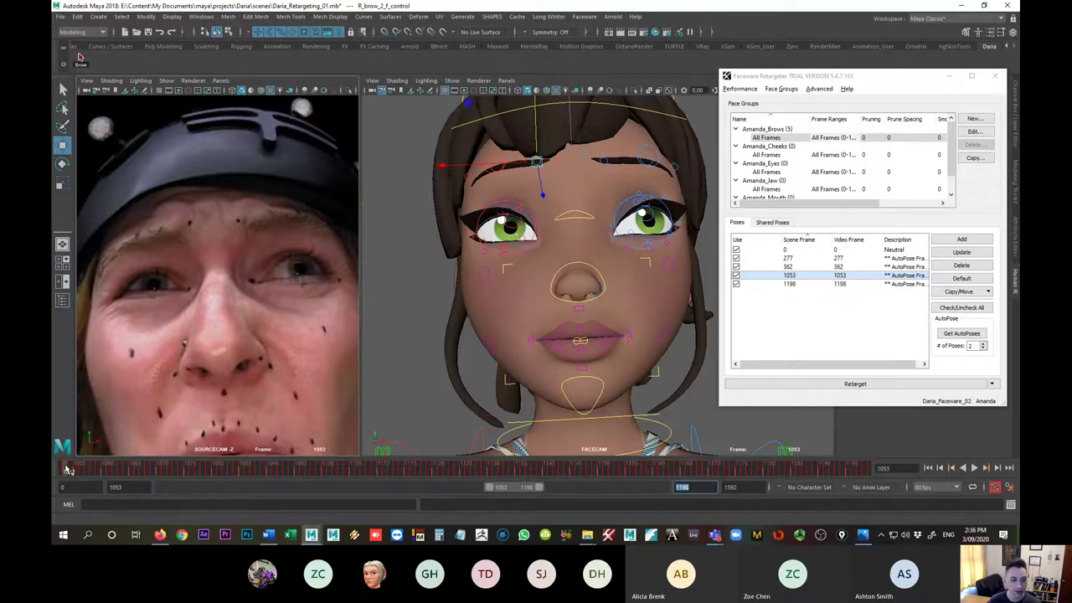
# - Carry the frame 1053 brow pose over to frame 1198 and key all the brow controls there
pyautogui.hotkey('alt', 'v')
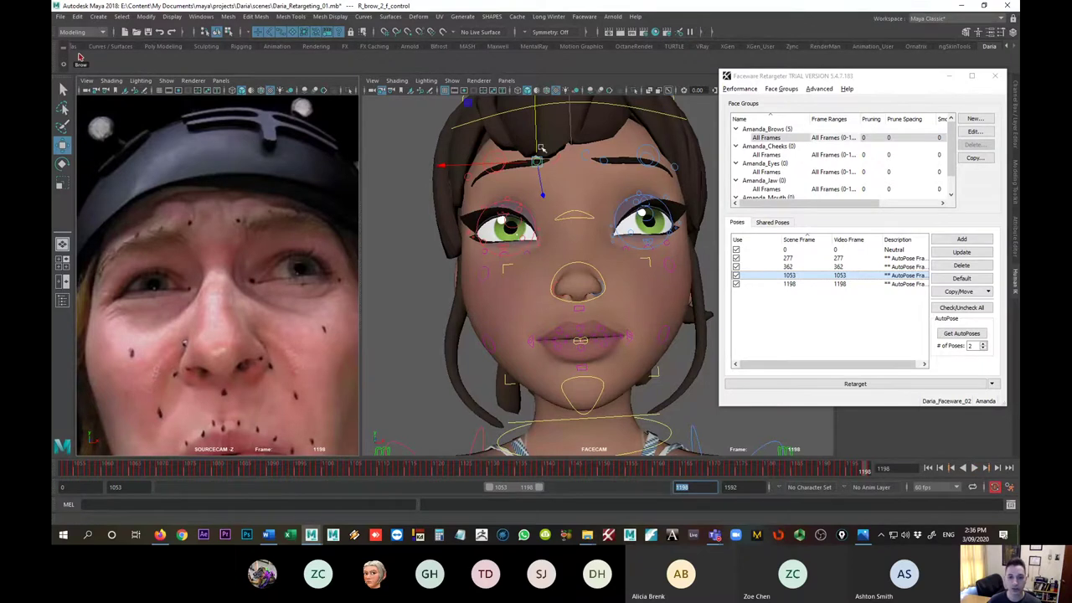
pyautogui.click(78, 55)
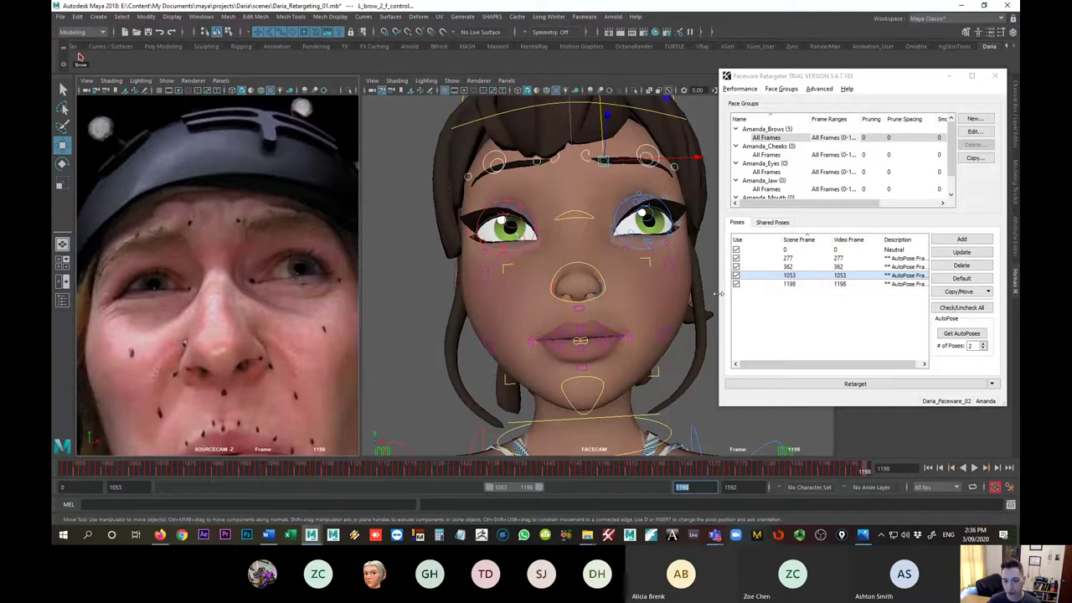
pyautogui.write('c')
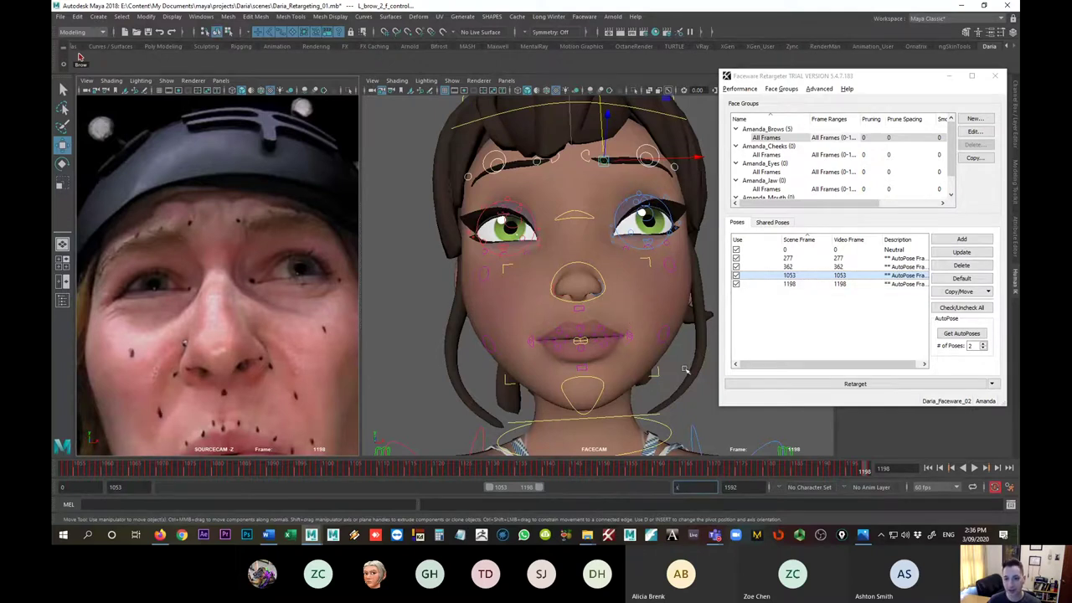
pyautogui.write('s')
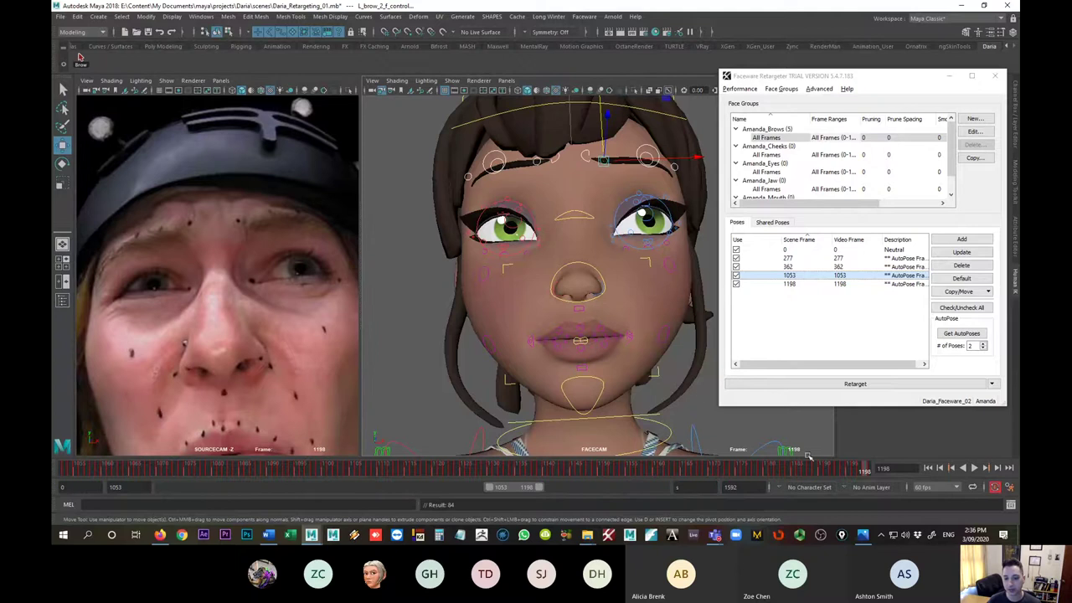
# - Compare the brow poses at frames 1053 and 1198 against the footage, including the motion between them
pyautogui.click(65, 469)
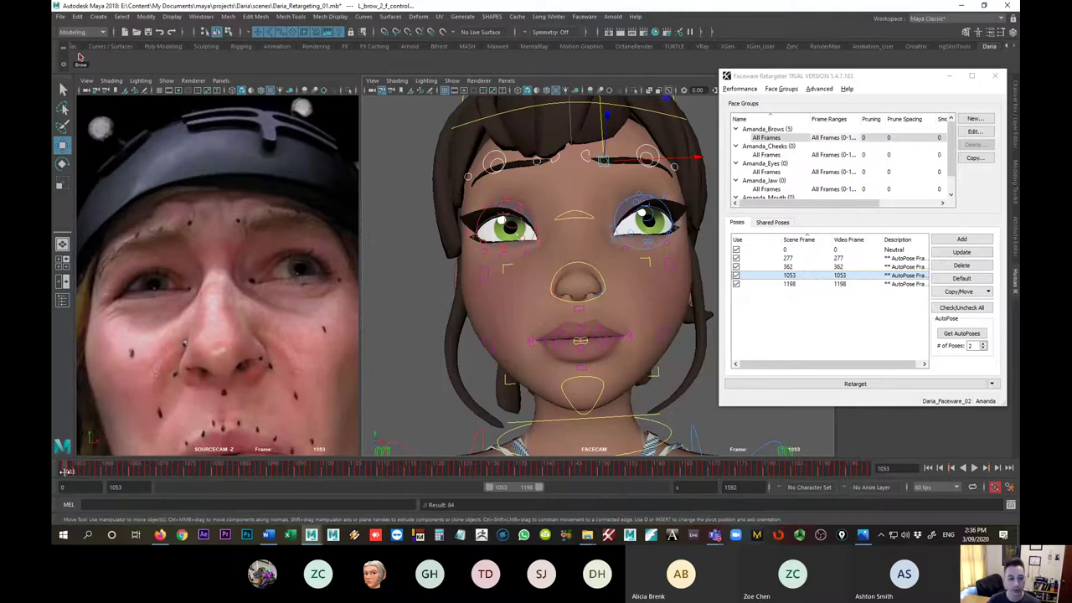
pyautogui.click(800, 284)
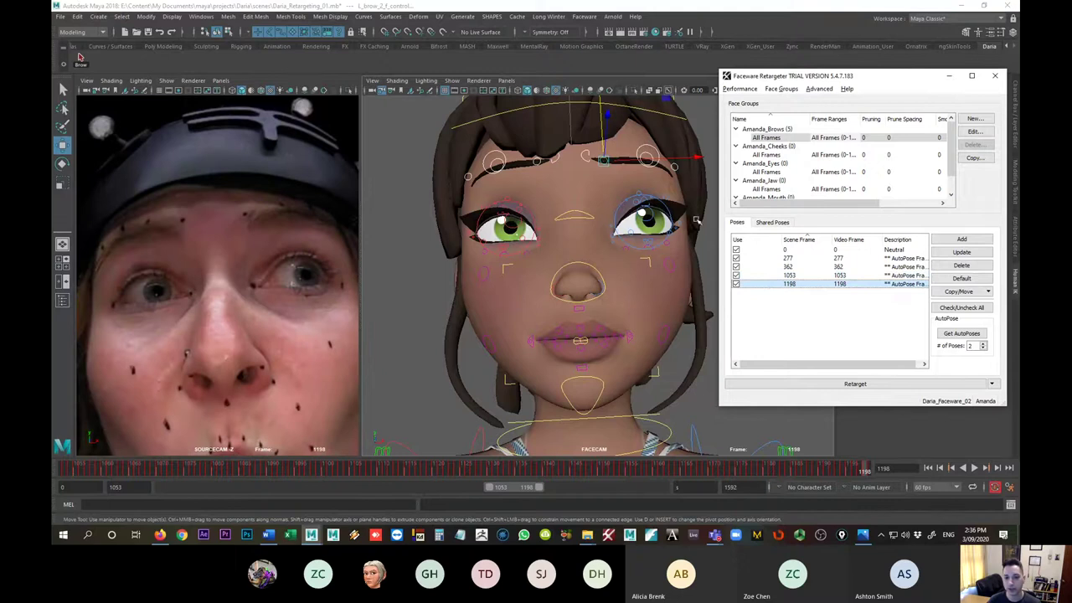
pyautogui.click(806, 276)
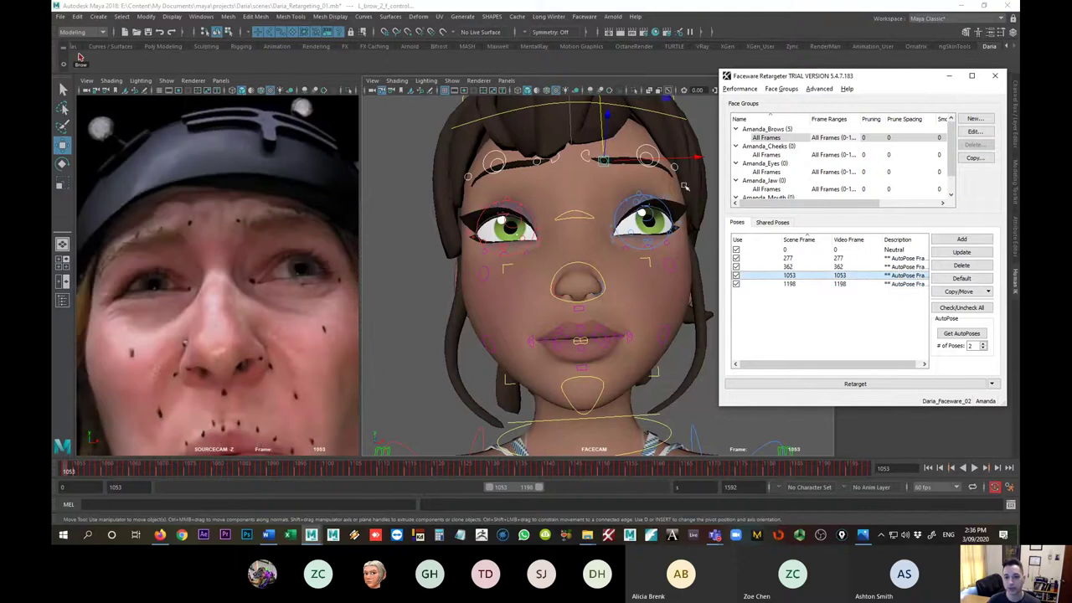
pyautogui.click(800, 283)
pyautogui.moveTo(864, 474)
pyautogui.mouseDown()
pyautogui.moveTo(812, 459)
pyautogui.moveTo(423, 451)
pyautogui.moveTo(318, 469)
pyautogui.mouseUp()
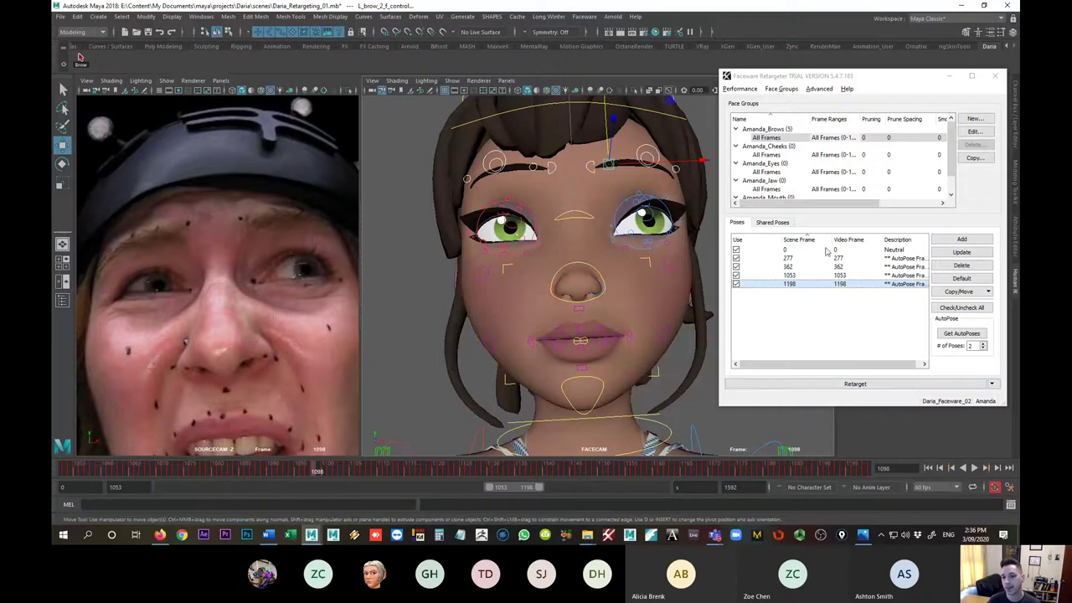
pyautogui.click(792, 286)
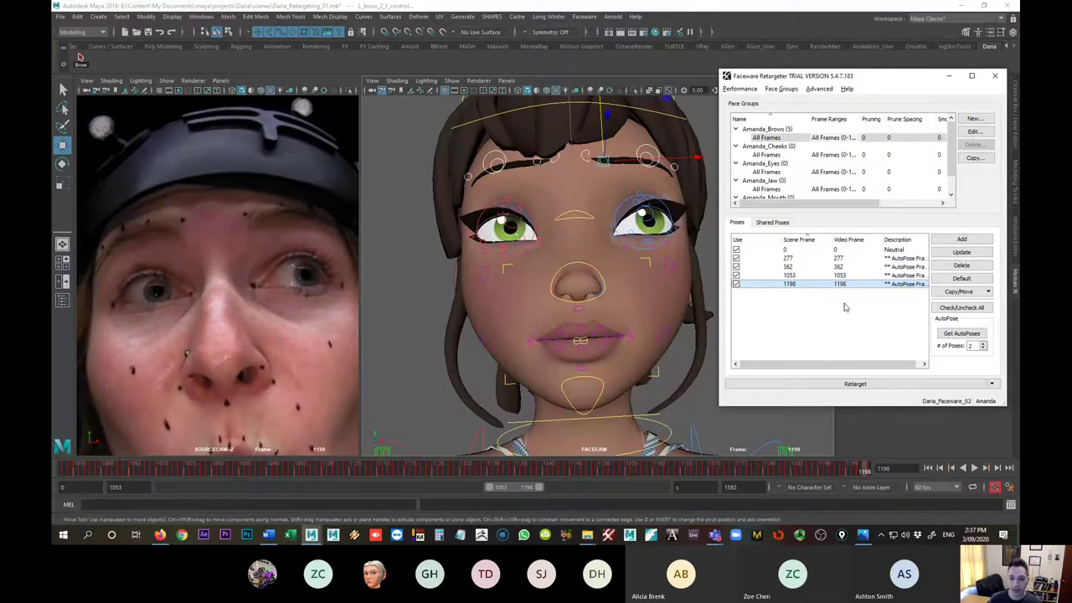
# - Flip between the 1053 and 1198 brow poses once more, and select the innermost left brow control at frame 1198
pyautogui.click(791, 277)
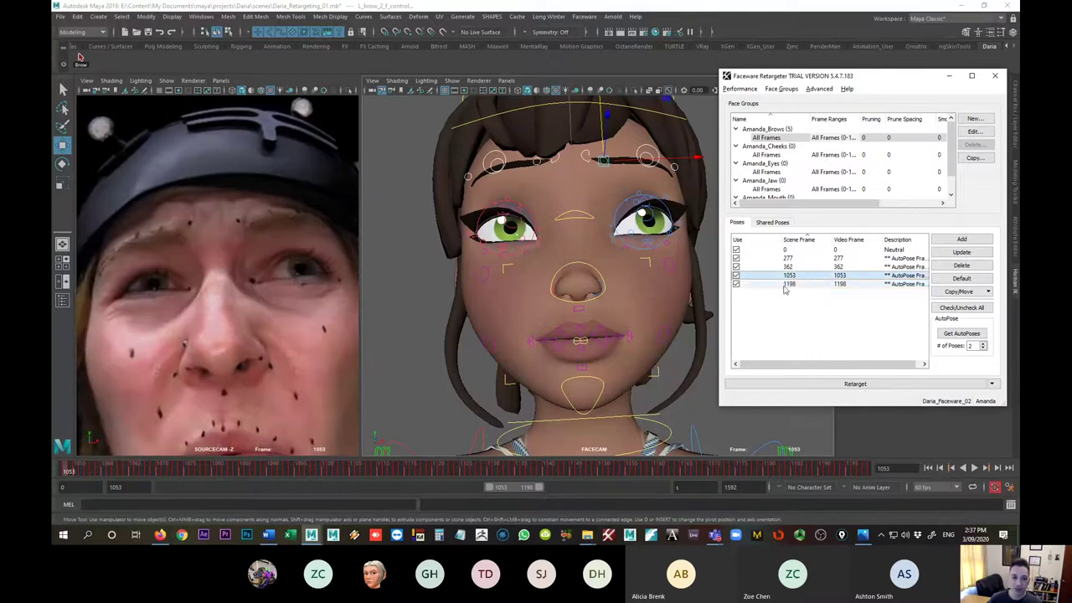
pyautogui.click(789, 286)
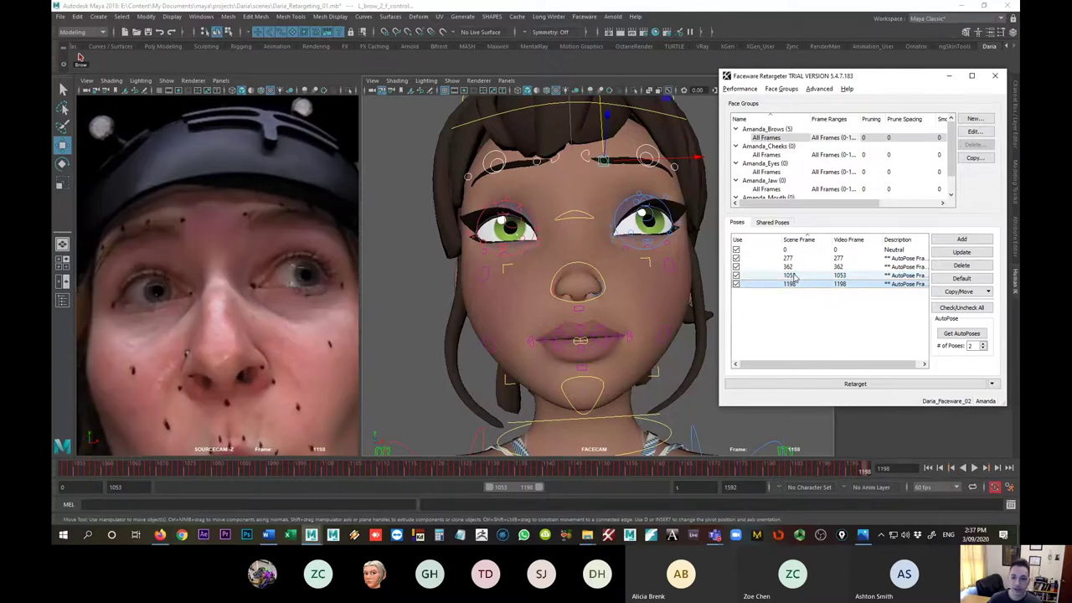
pyautogui.click(794, 276)
pyautogui.click(789, 286)
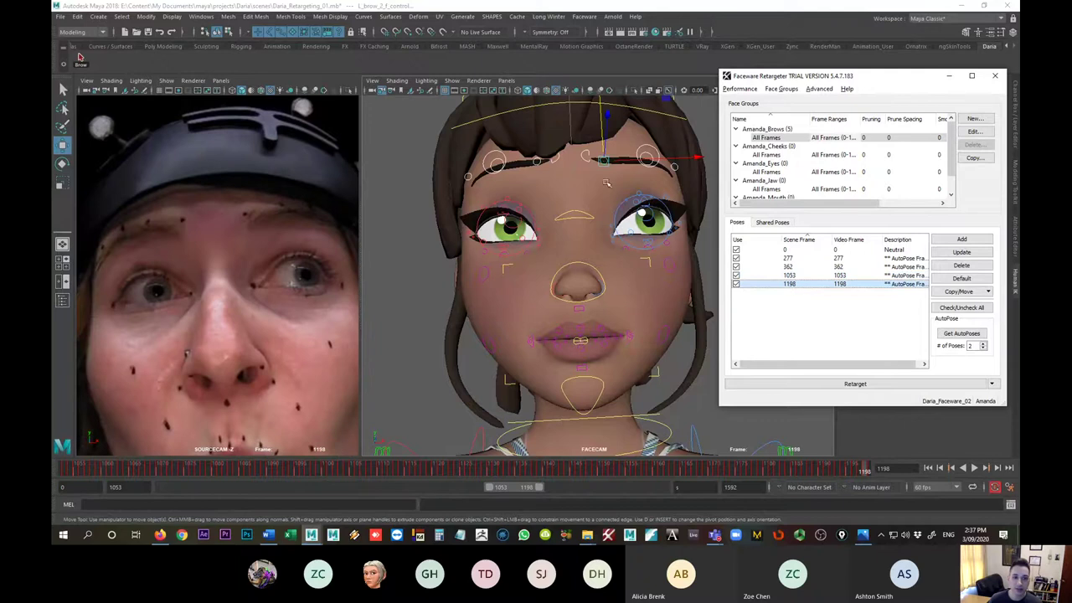
pyautogui.click(587, 159)
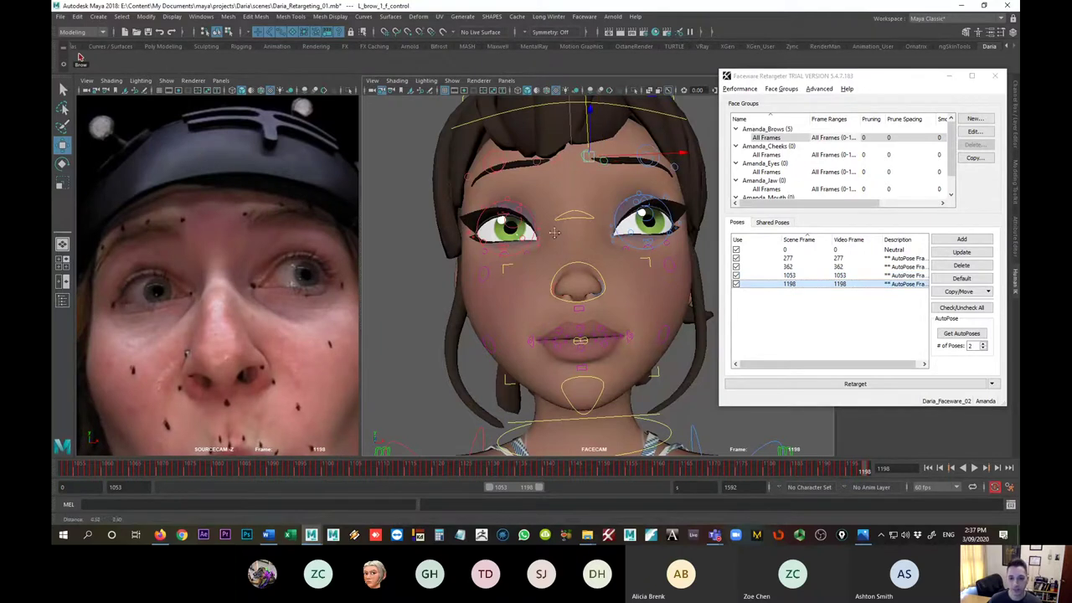
# - Minimize the Faceware Retargeter window and look through BROW_CAM in the character view
pyautogui.click(500, 82)
pyautogui.moveTo(545, 91)
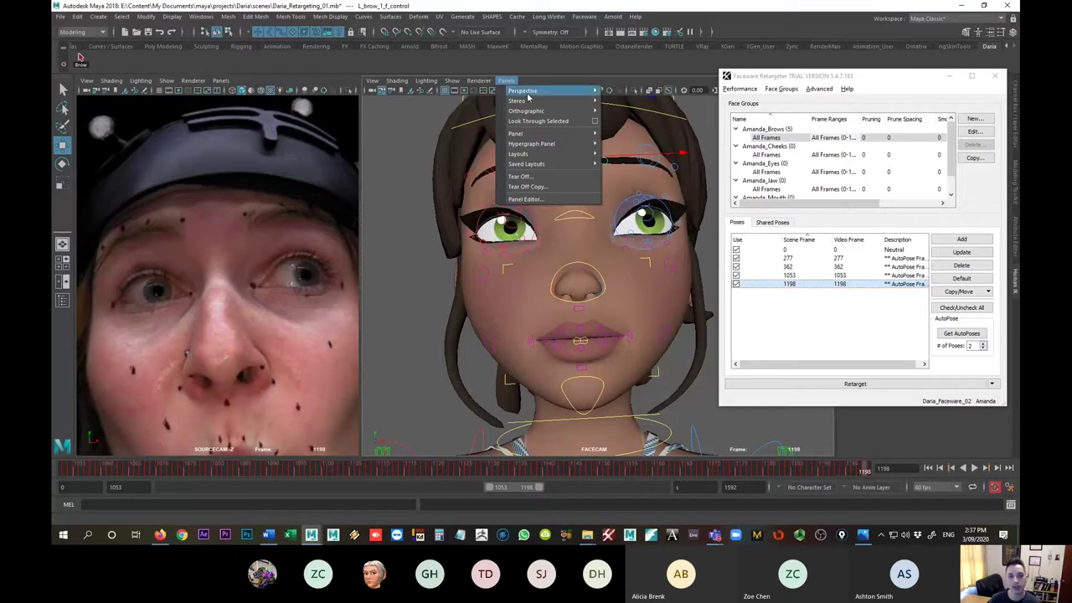
pyautogui.moveTo(578, 90)
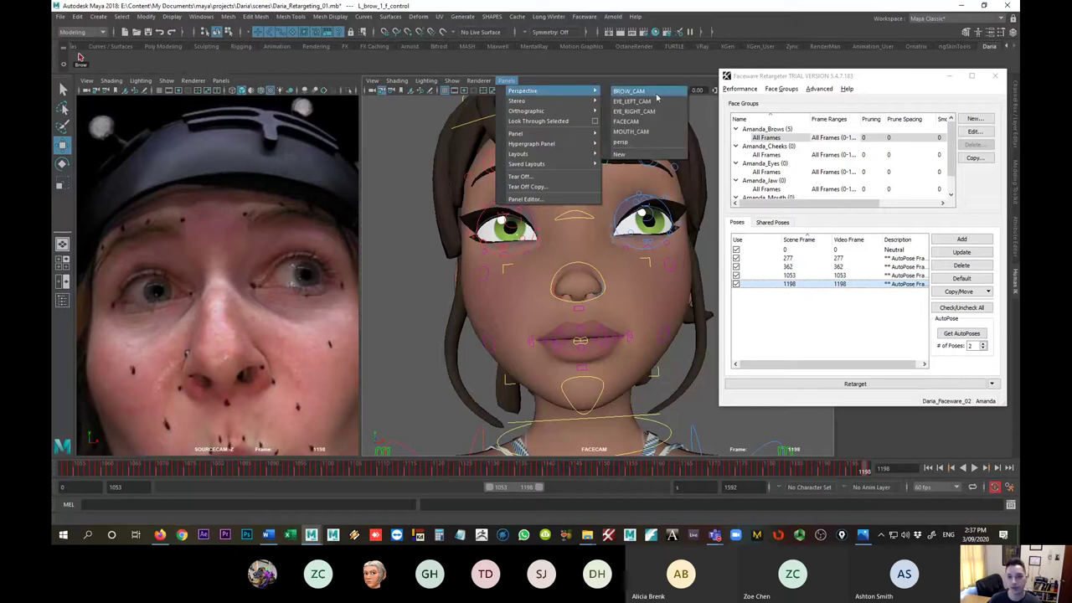
pyautogui.click(796, 82)
pyautogui.click(949, 75)
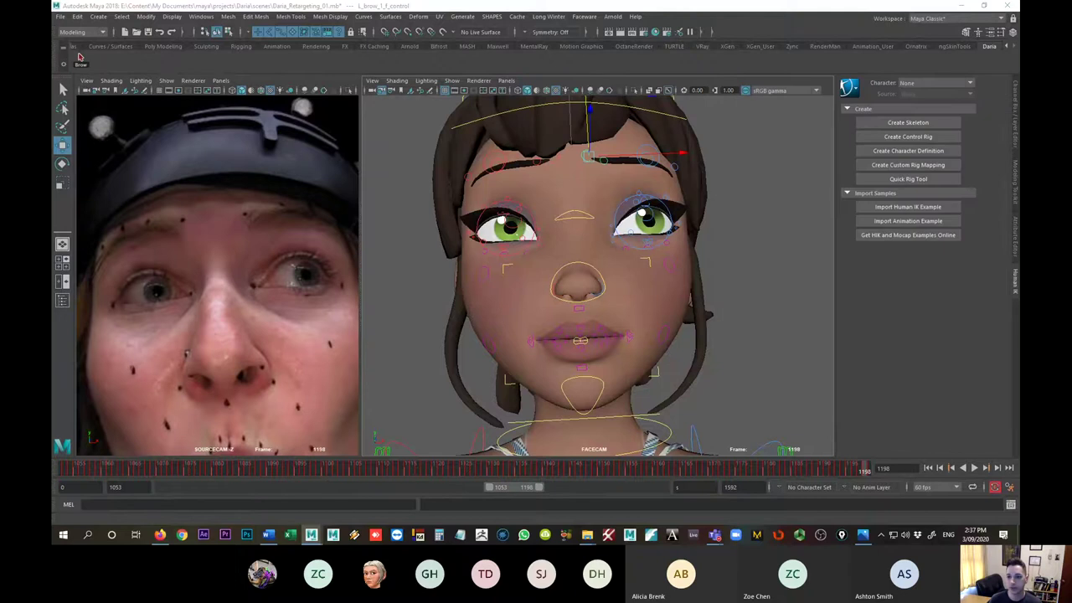
pyautogui.click(507, 80)
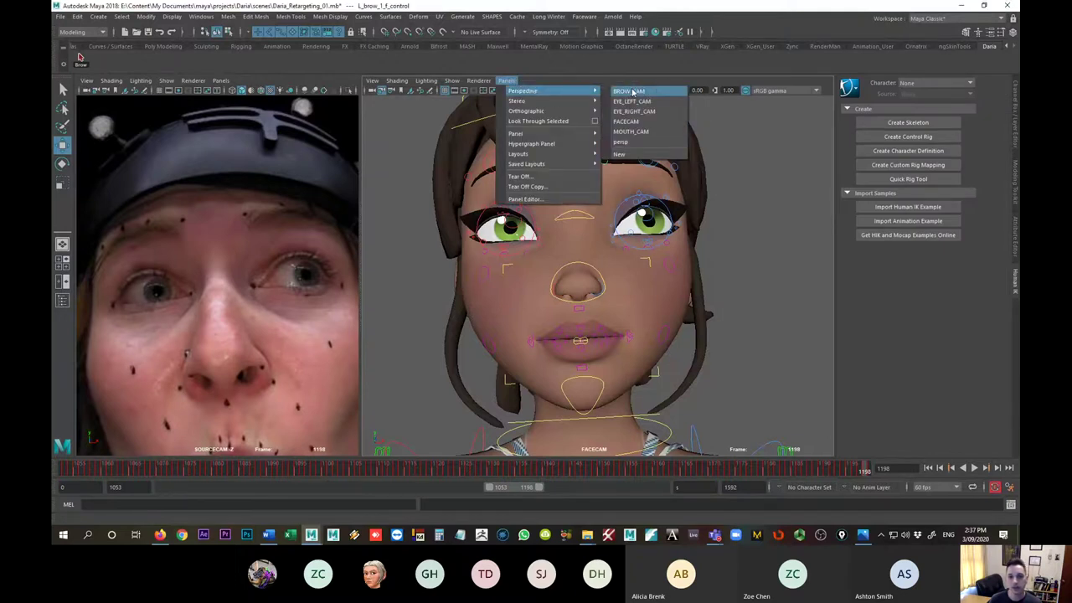
pyautogui.click(632, 90)
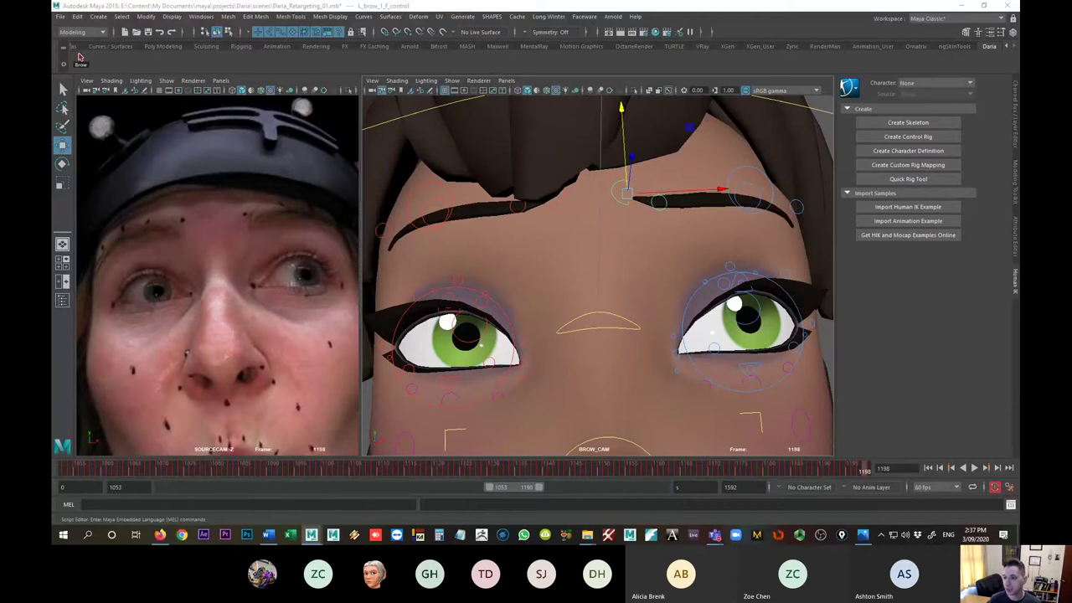
# - Bring up the Script Editor, clear its history and turn on Echo All Commands
pyautogui.click(1011, 504)
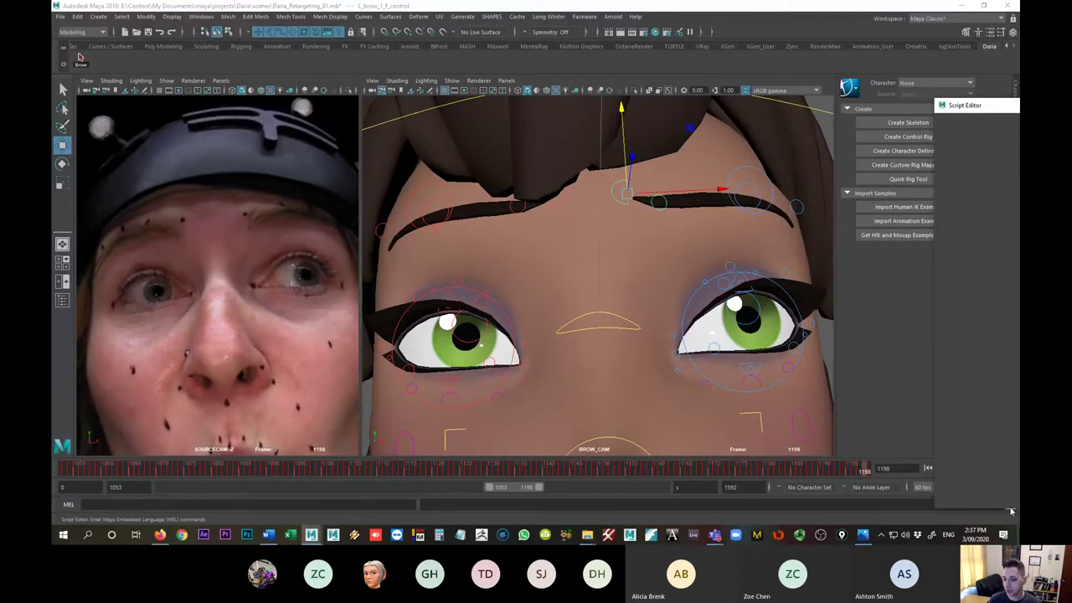
pyautogui.moveTo(964, 106); pyautogui.dragTo(276, 55)
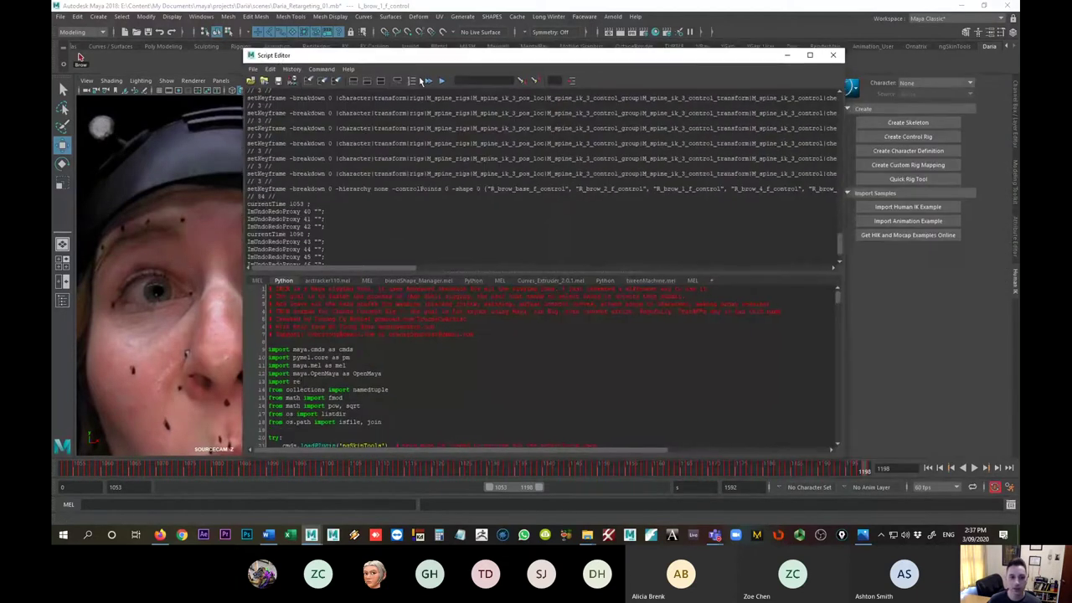
pyautogui.click(310, 81)
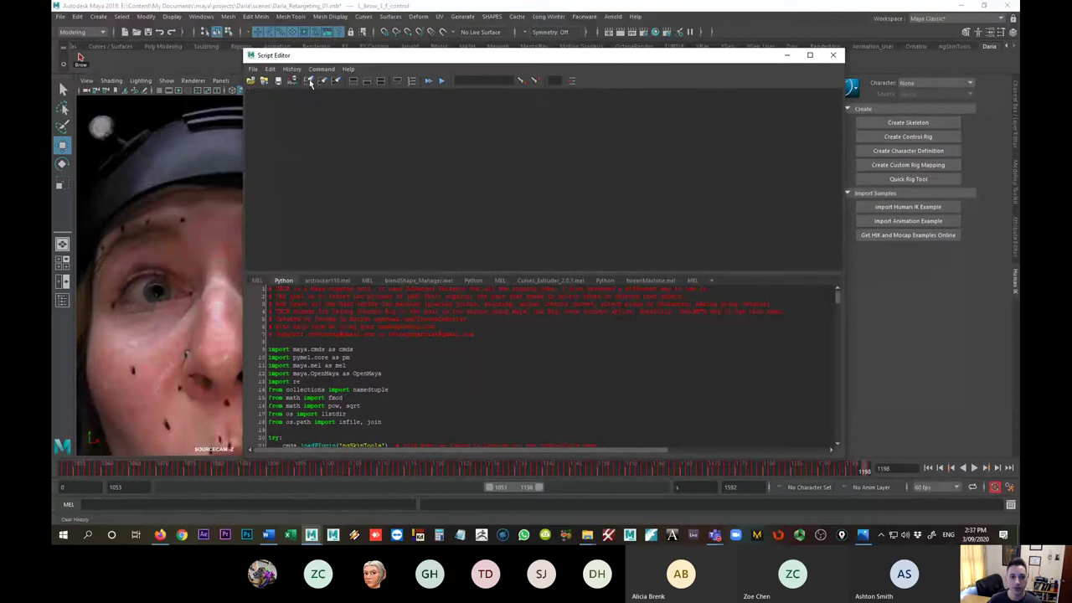
pyautogui.moveTo(498, 55); pyautogui.dragTo(492, 130)
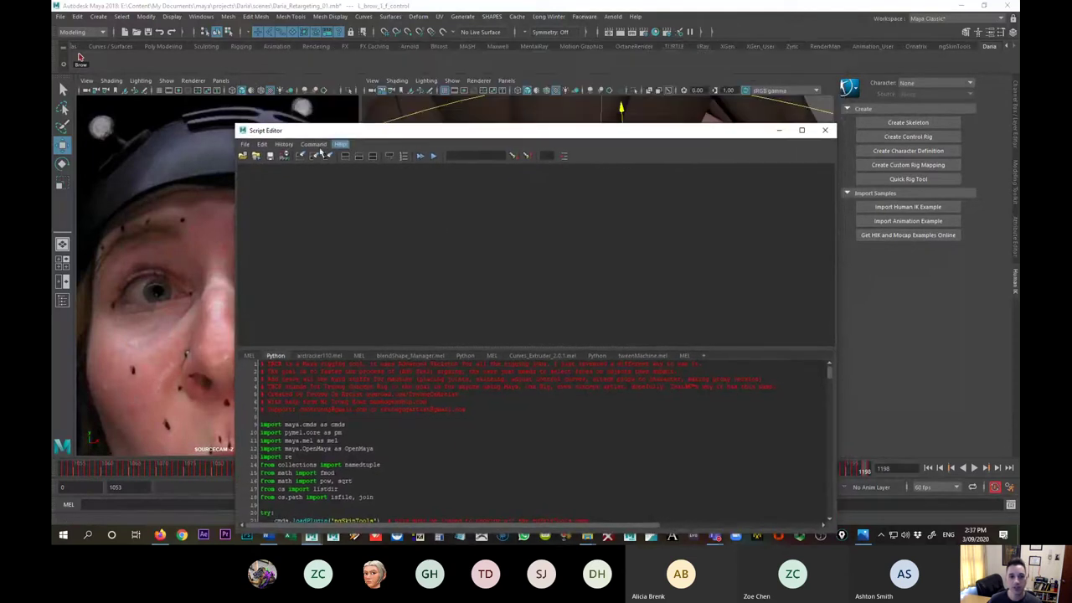
pyautogui.click(285, 144)
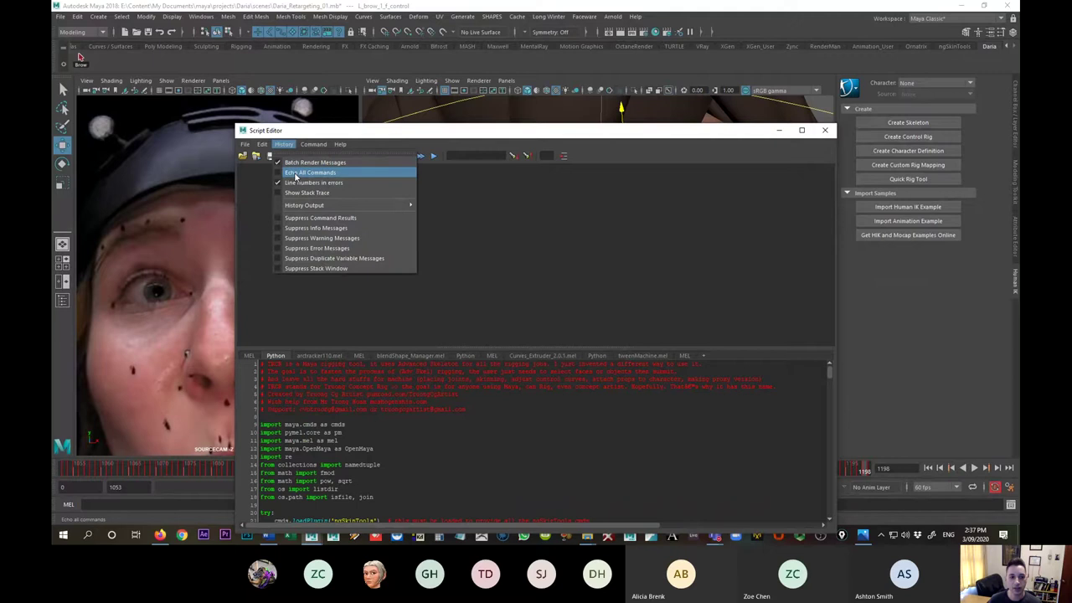
pyautogui.click(346, 174)
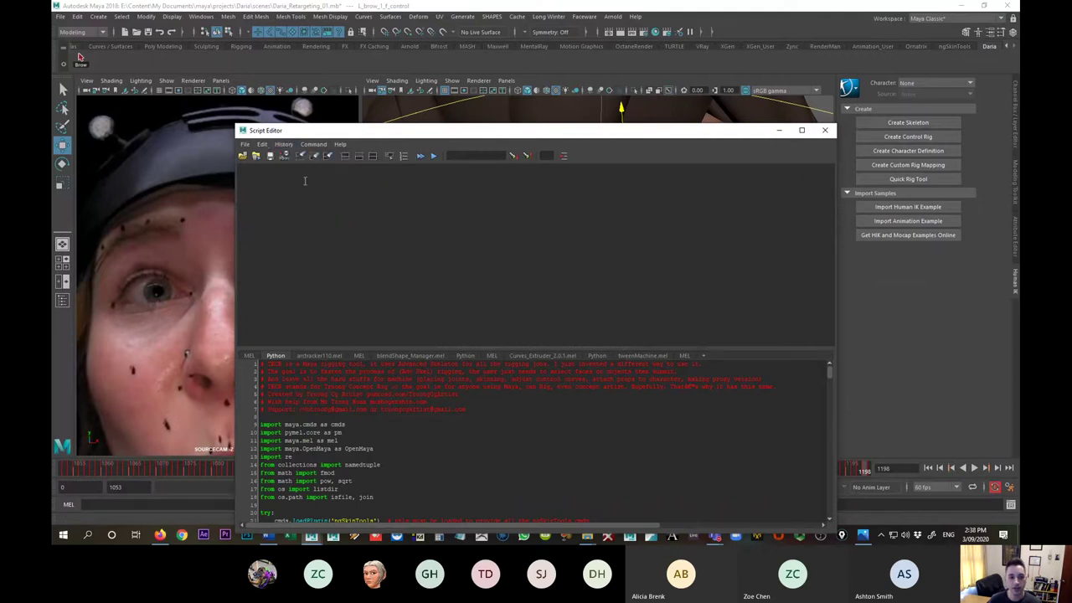
# - Look through BROW_CAM in the character view again to log the camera-switching commands in the history
pyautogui.click(509, 81)
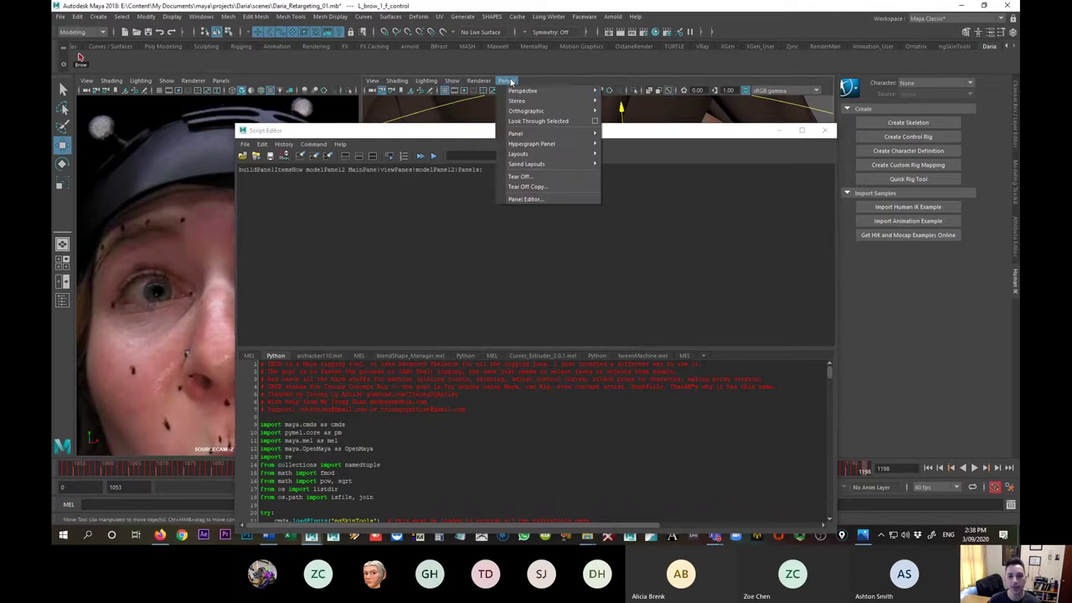
pyautogui.moveTo(519, 96)
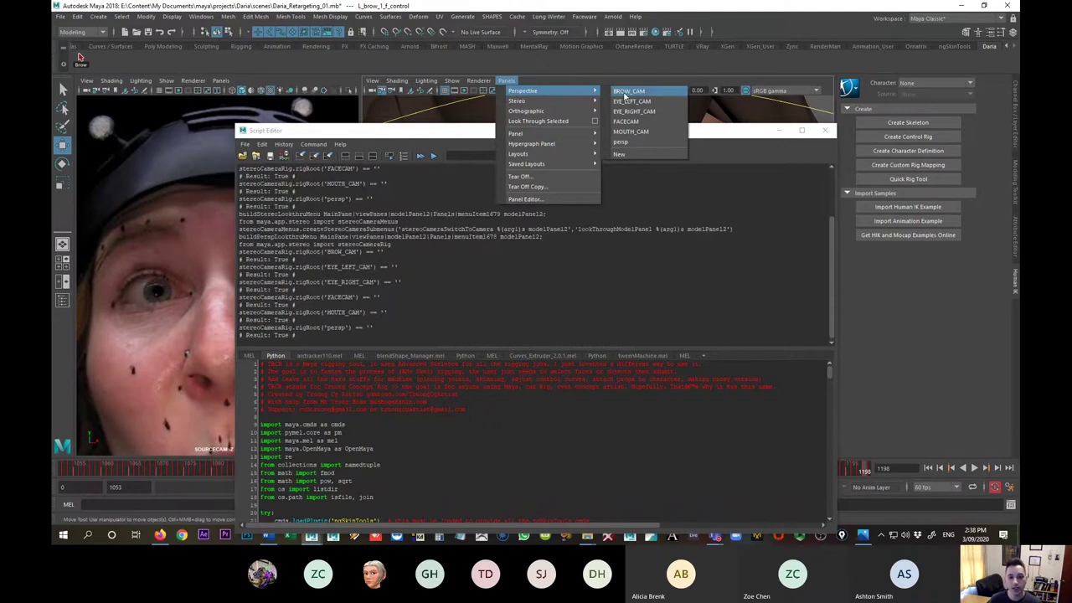
pyautogui.click(625, 94)
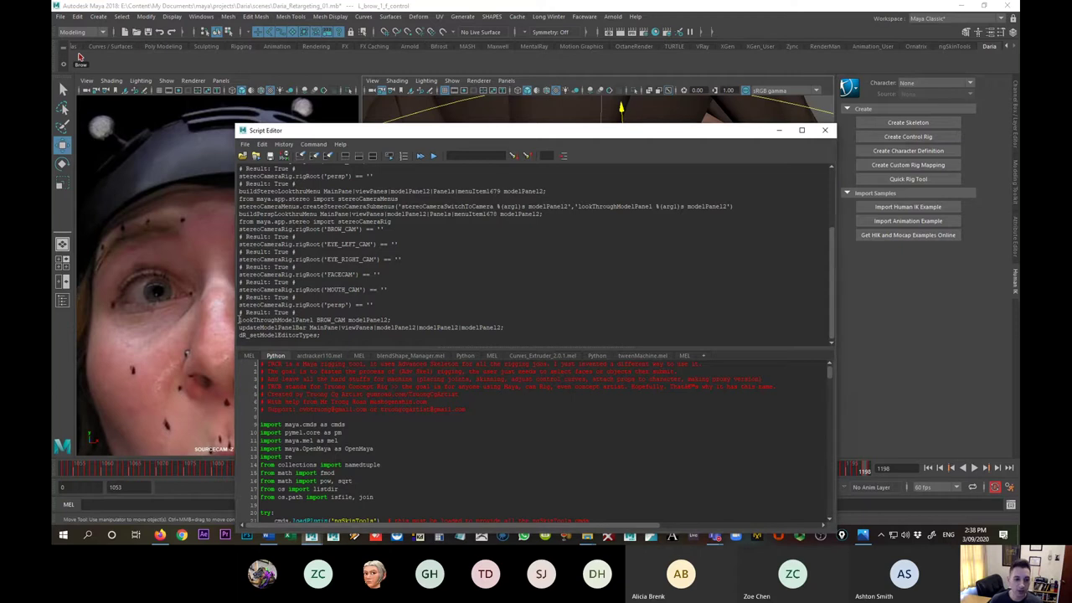
# - Save the logged lookThroughModelPanel BROW_CAM and updateModelPanelBar lines as a MEL shelf item named BrowCam
pyautogui.moveTo(240, 319); pyautogui.dragTo(385, 320)
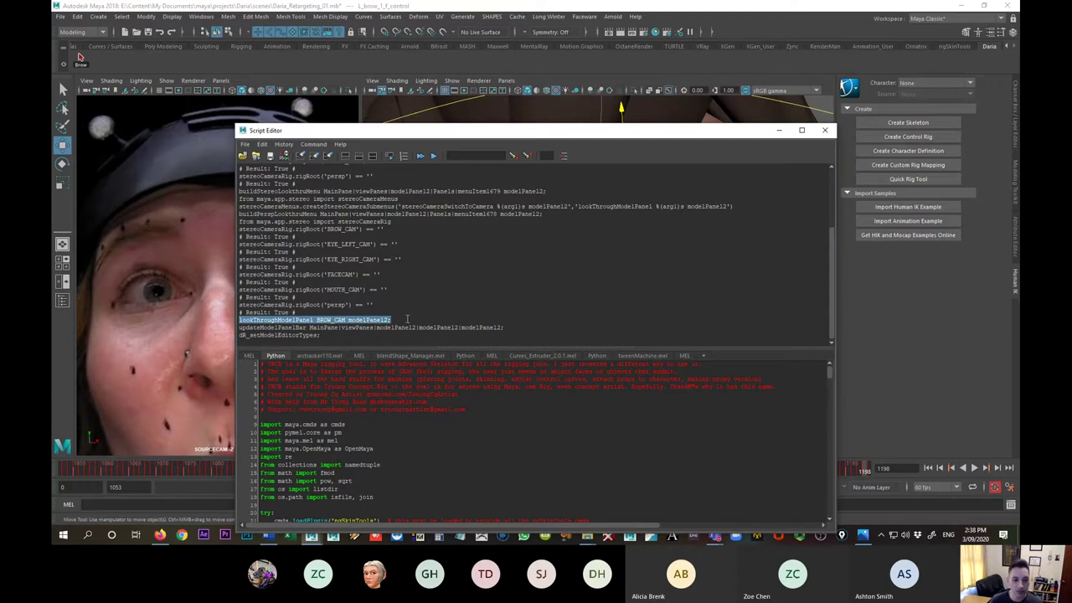
pyautogui.moveTo(239, 319); pyautogui.dragTo(502, 329)
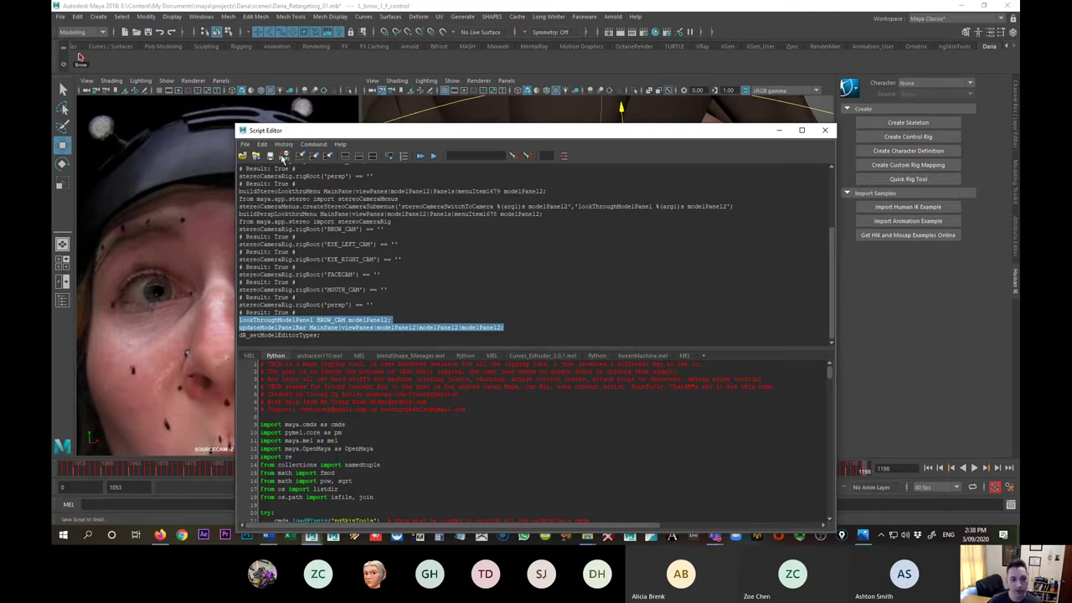
pyautogui.click(285, 157)
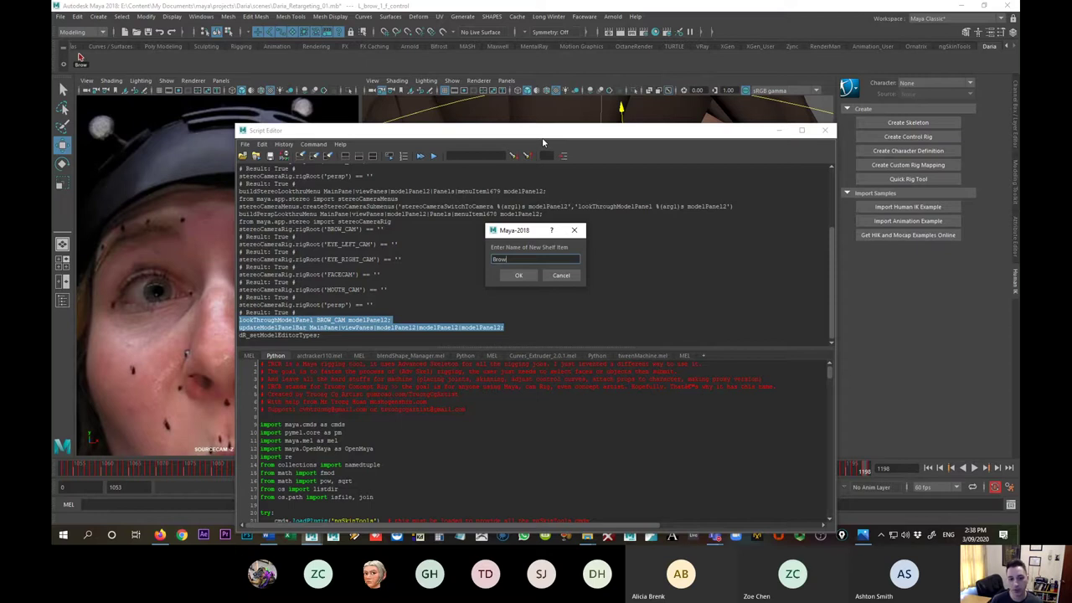
pyautogui.press('Return')
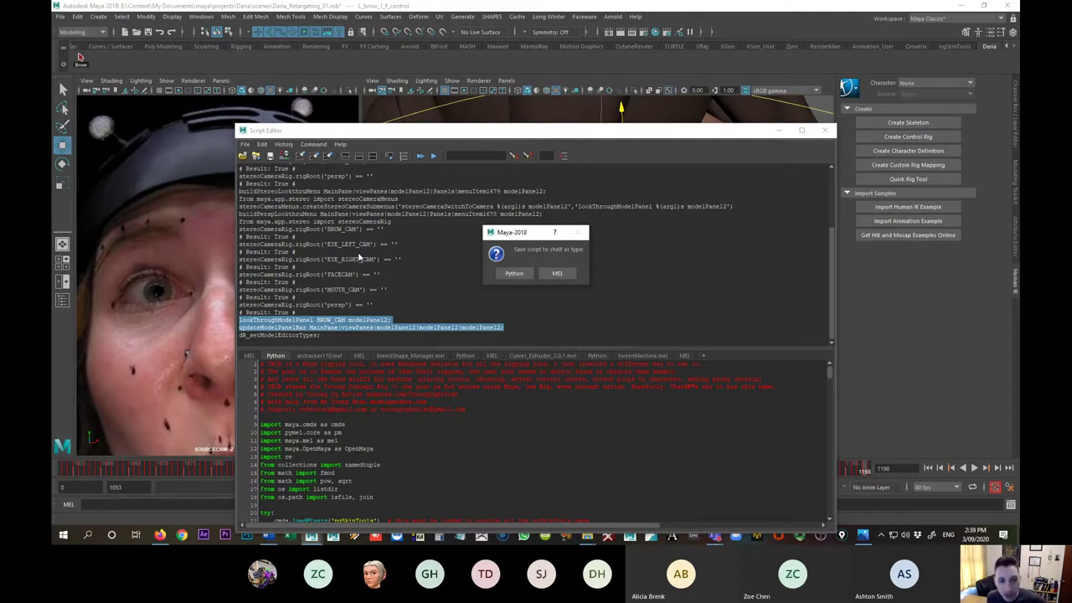
pyautogui.click(549, 273)
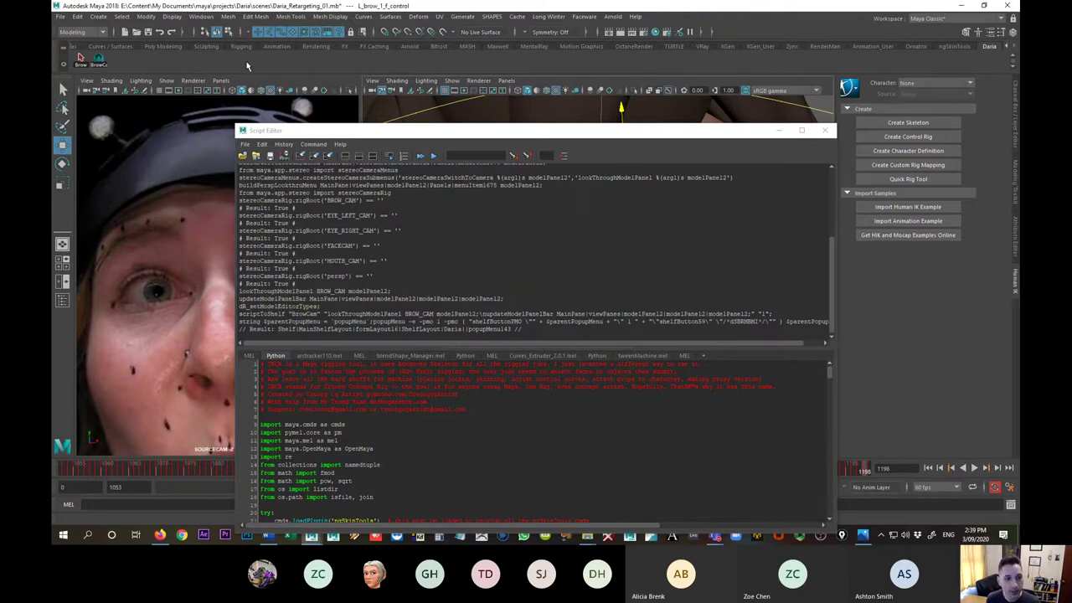
# - Minimize the Script Editor and test the BrowCam shelf item by returning from the persp camera to BROW_CAM
pyautogui.click(782, 132)
pyautogui.click(780, 131)
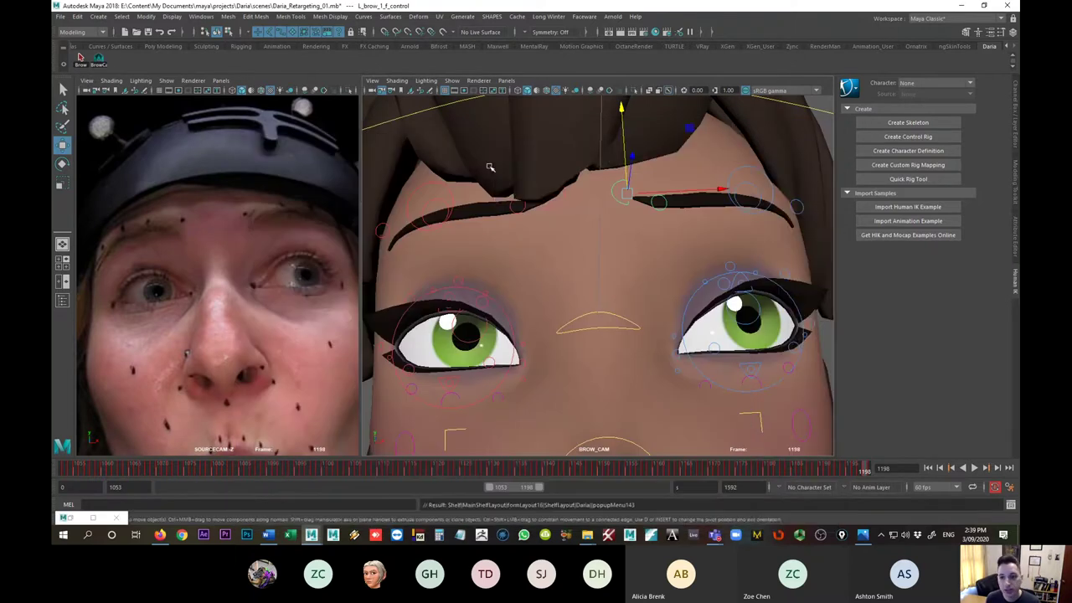
pyautogui.click(506, 80)
pyautogui.moveTo(546, 90)
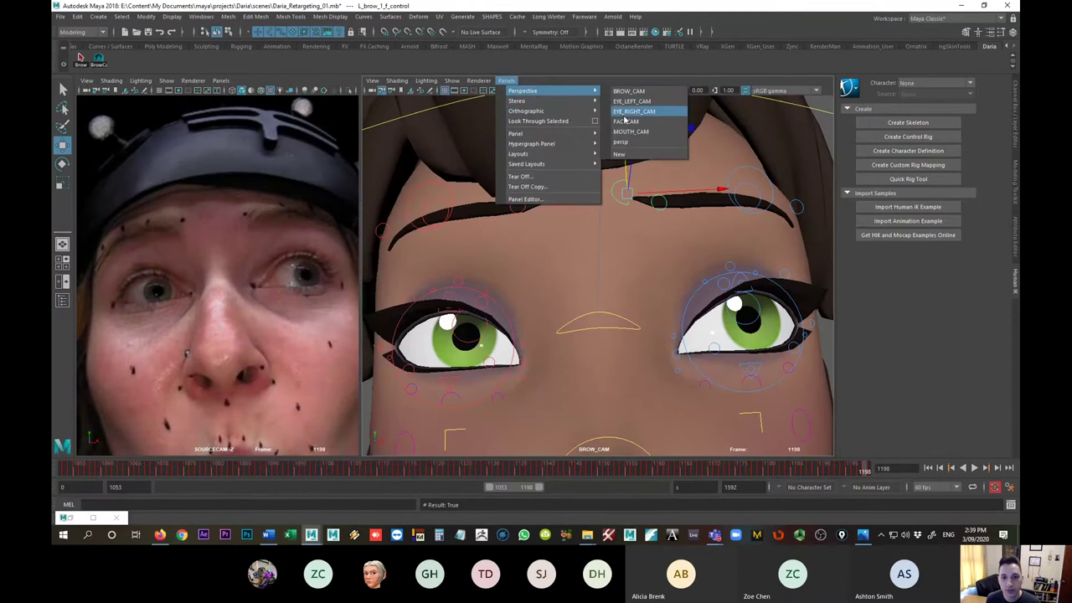
pyautogui.click(620, 142)
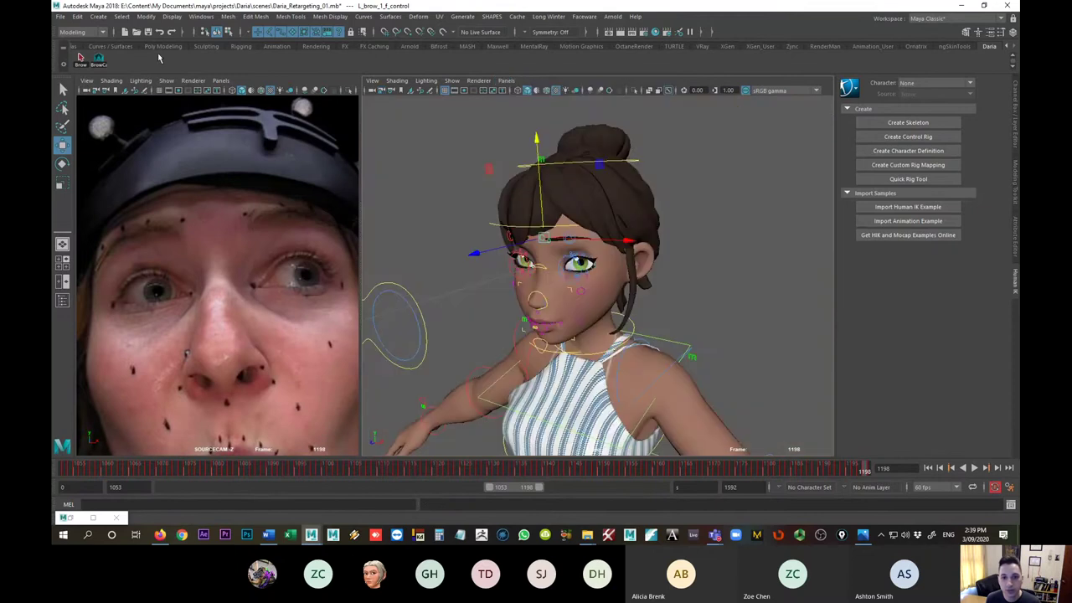
pyautogui.click(99, 61)
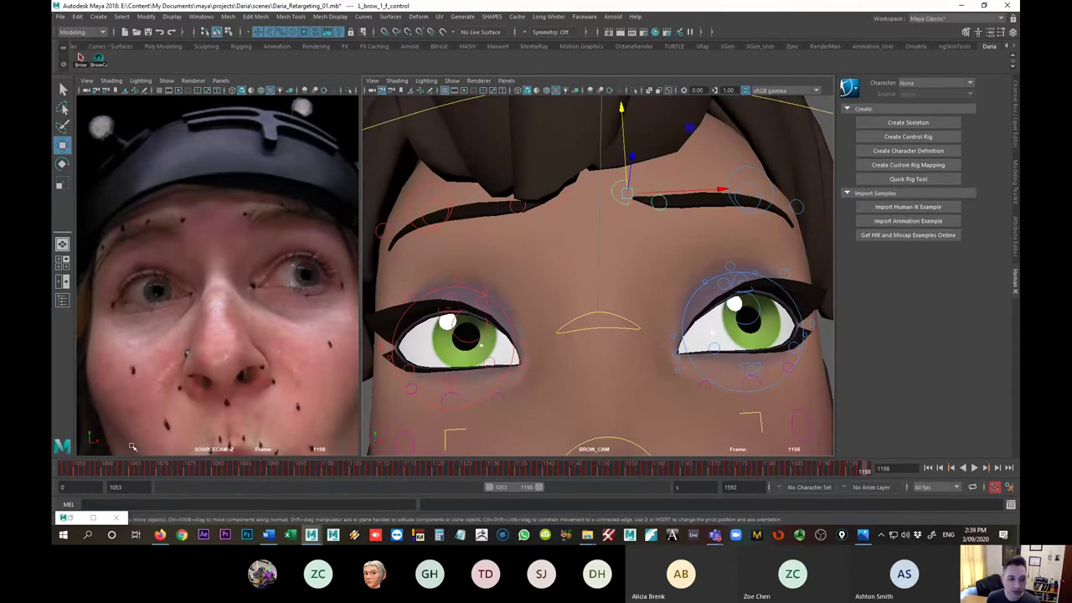
# - Restore the Script Editor, turn off Echo All Commands and clear the history output
pyautogui.click(68, 523)
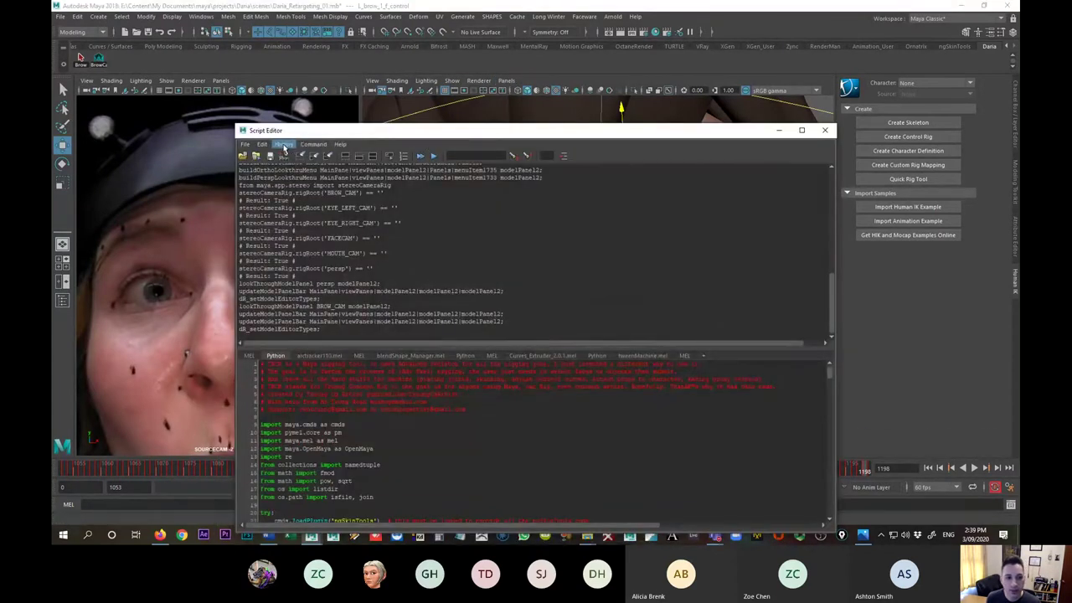
pyautogui.click(262, 144)
pyautogui.moveTo(285, 145)
pyautogui.click(314, 194)
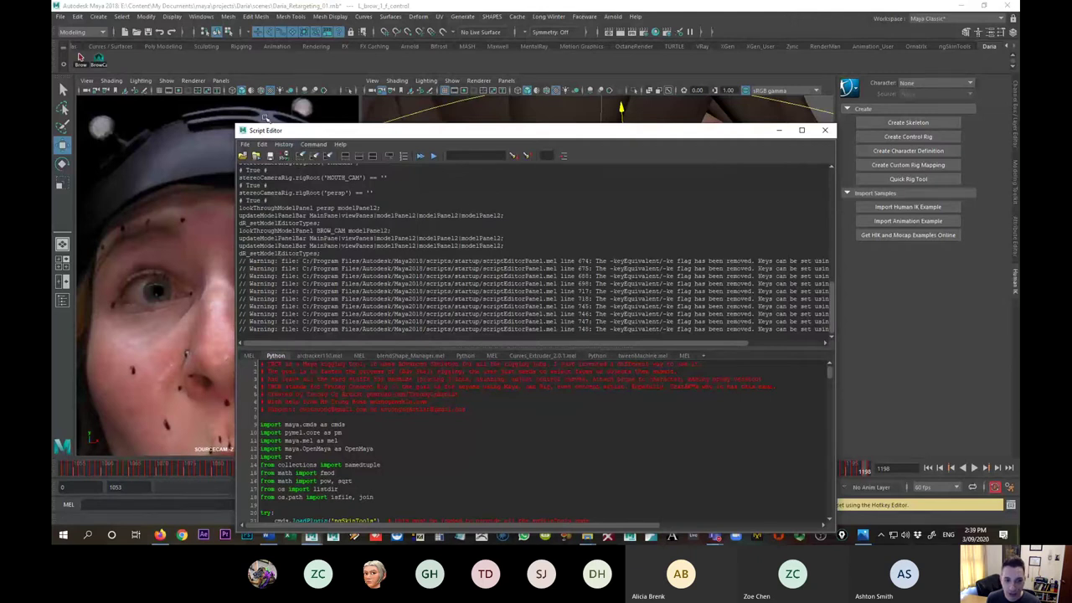
pyautogui.click(300, 157)
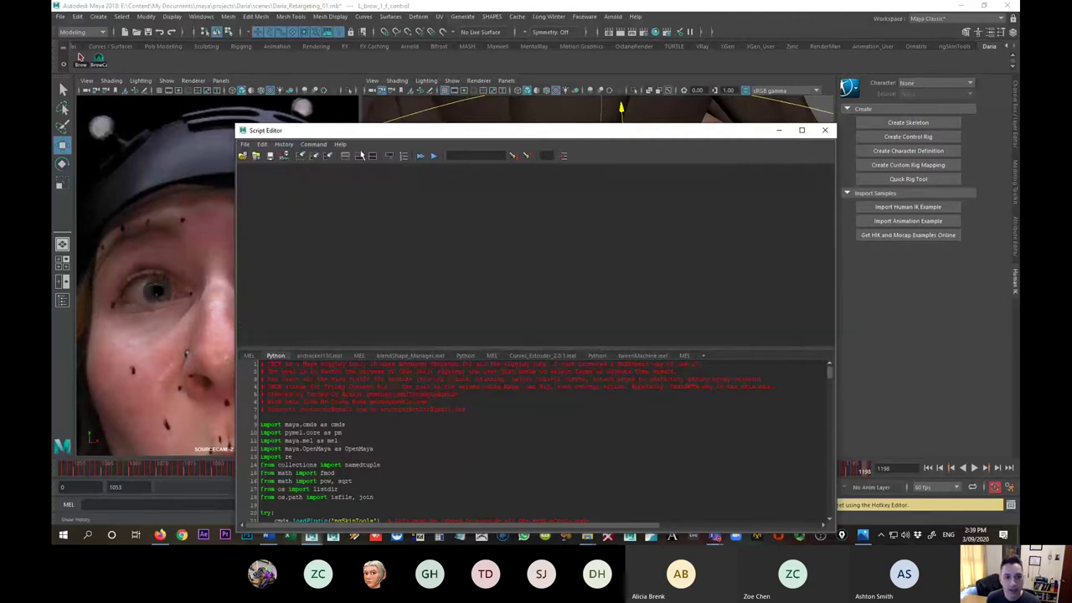
# - Repeat the BROW_CAM view switch with command echoing off, and turn Echo All Commands back on
pyautogui.click(507, 81)
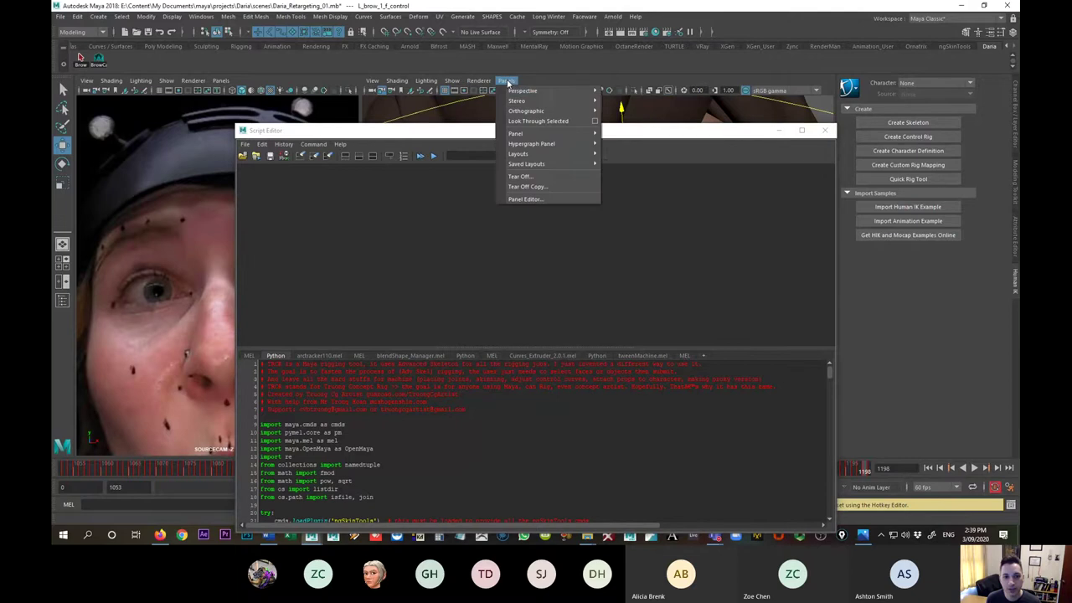
pyautogui.moveTo(536, 90)
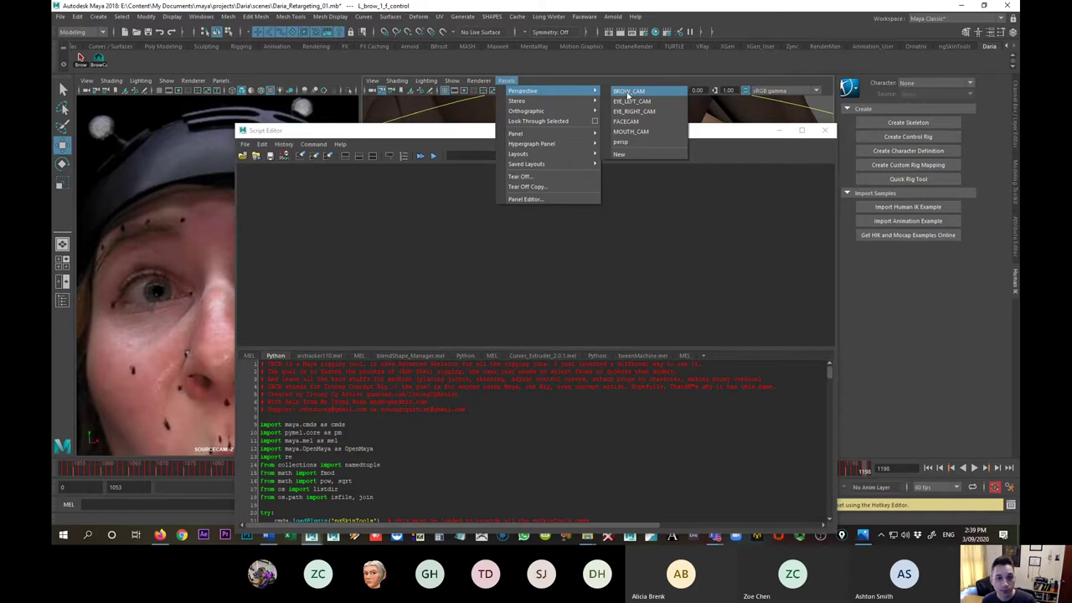
pyautogui.click(627, 92)
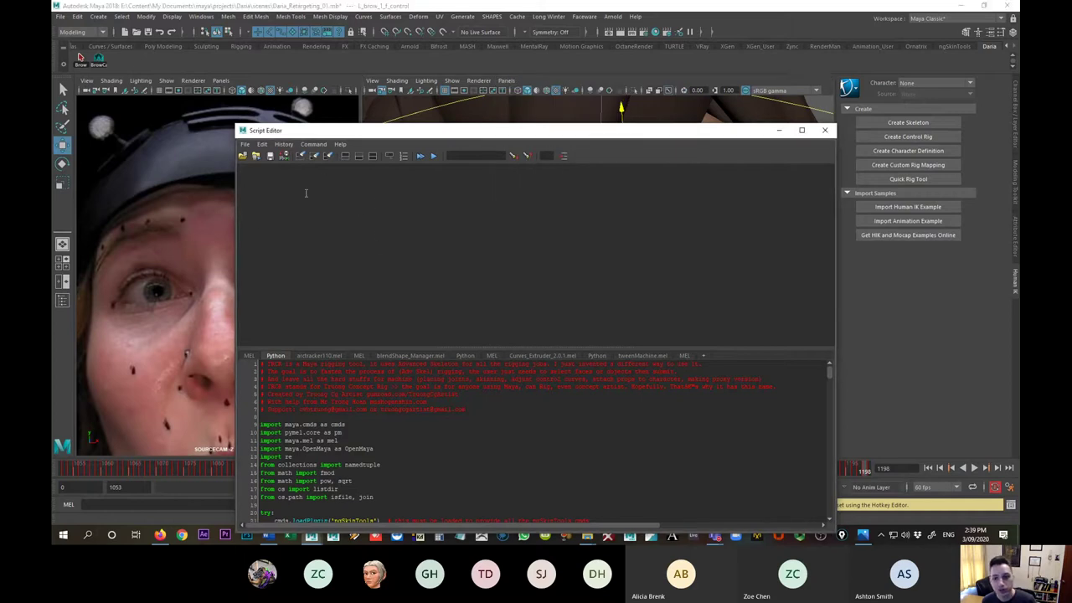
pyautogui.click(286, 144)
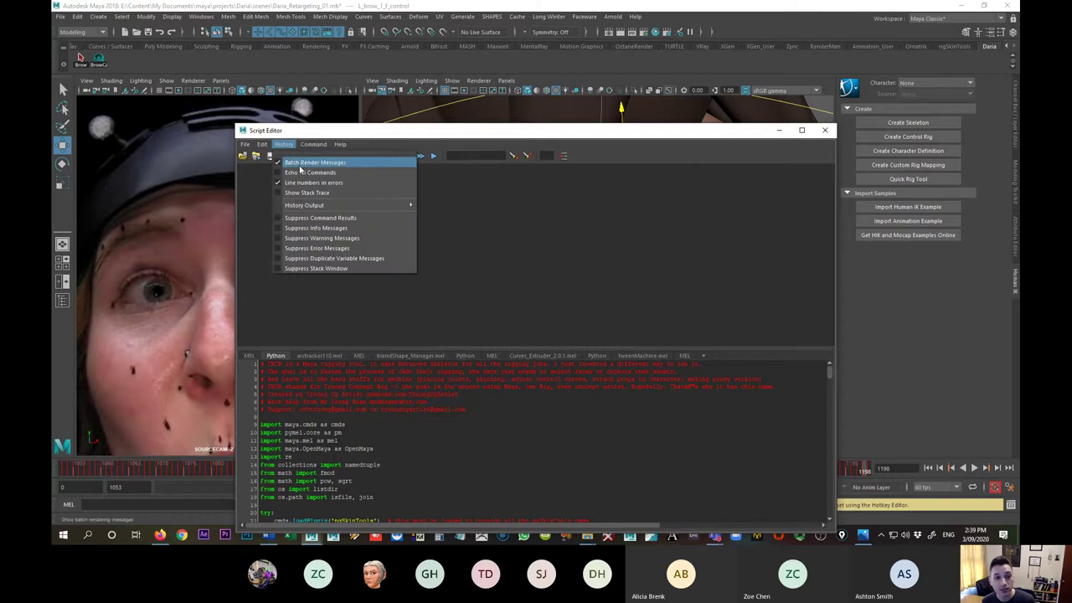
pyautogui.click(310, 172)
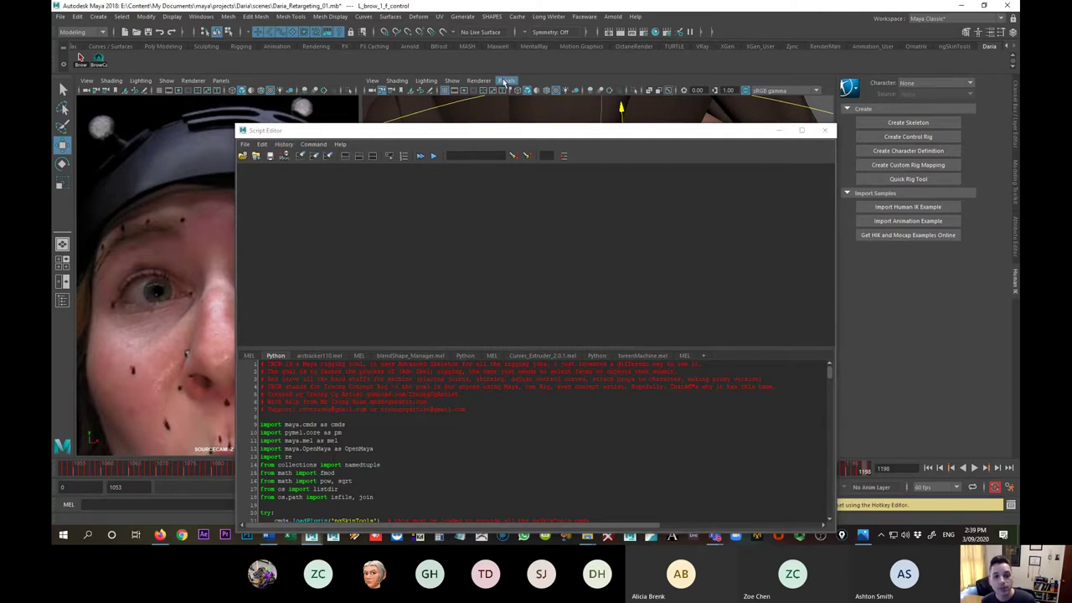
# - Look through EYE_LEFT_CAM and save the logged lookThroughModelPanel and updateModelPanelBar lines as a MEL shelf item named EyeLeftCam
pyautogui.click(507, 81)
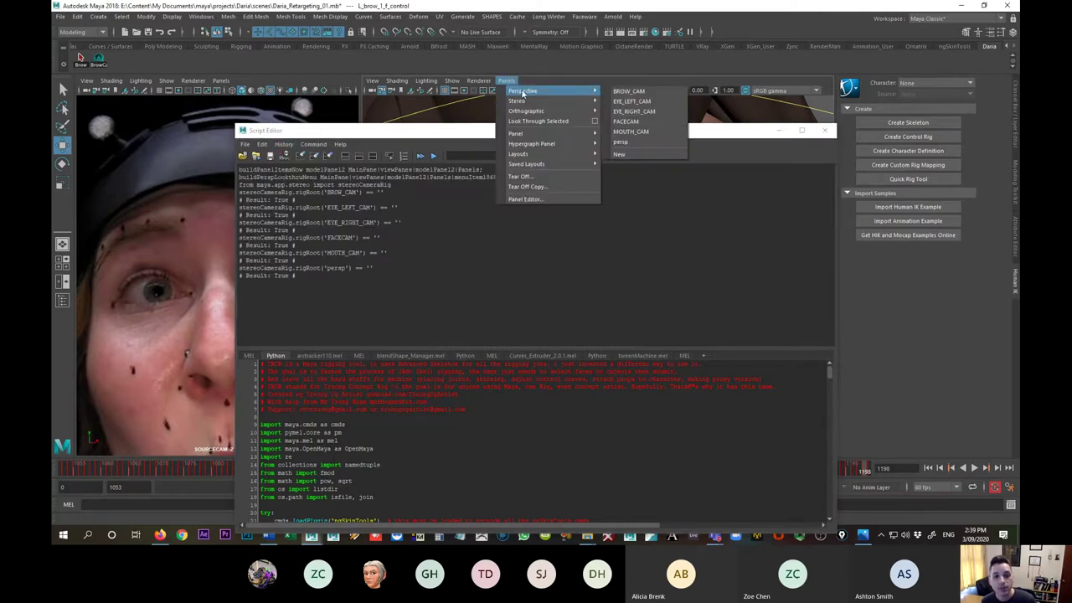
pyautogui.click(641, 101)
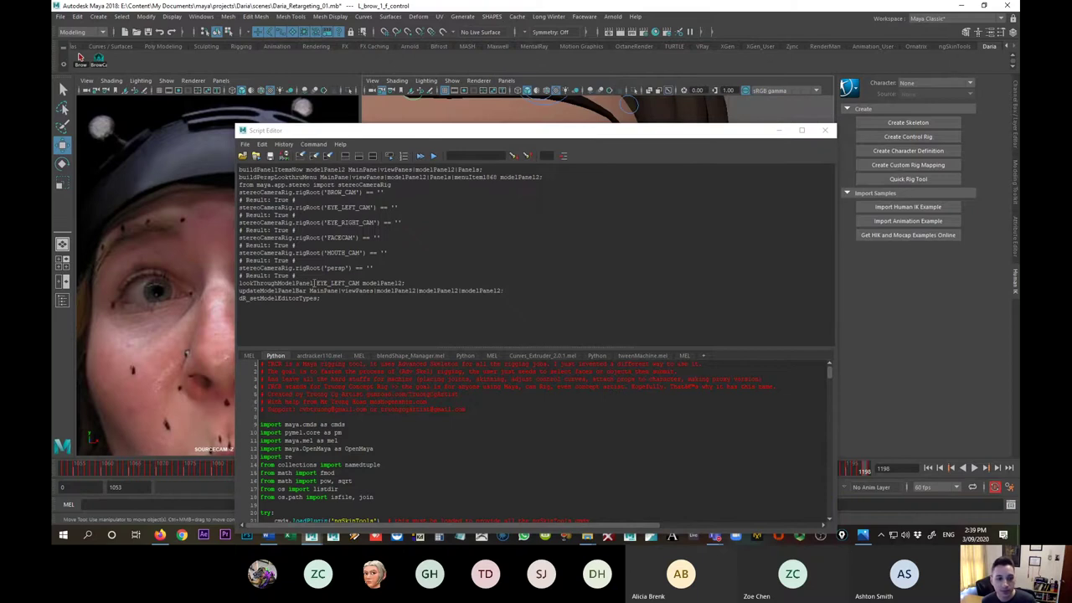
pyautogui.moveTo(239, 283); pyautogui.dragTo(505, 290)
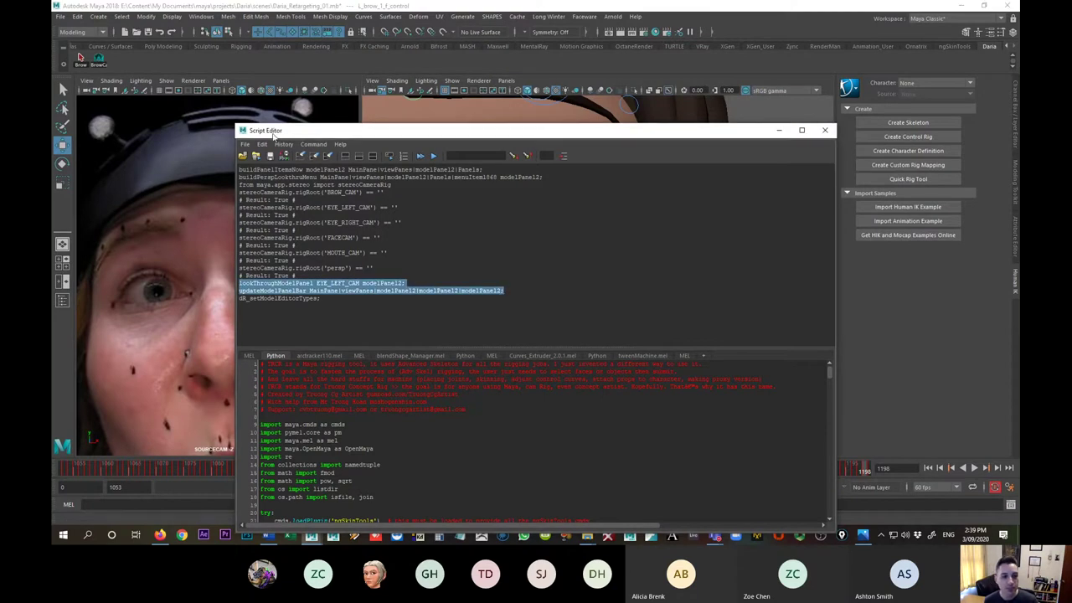
pyautogui.click(284, 156)
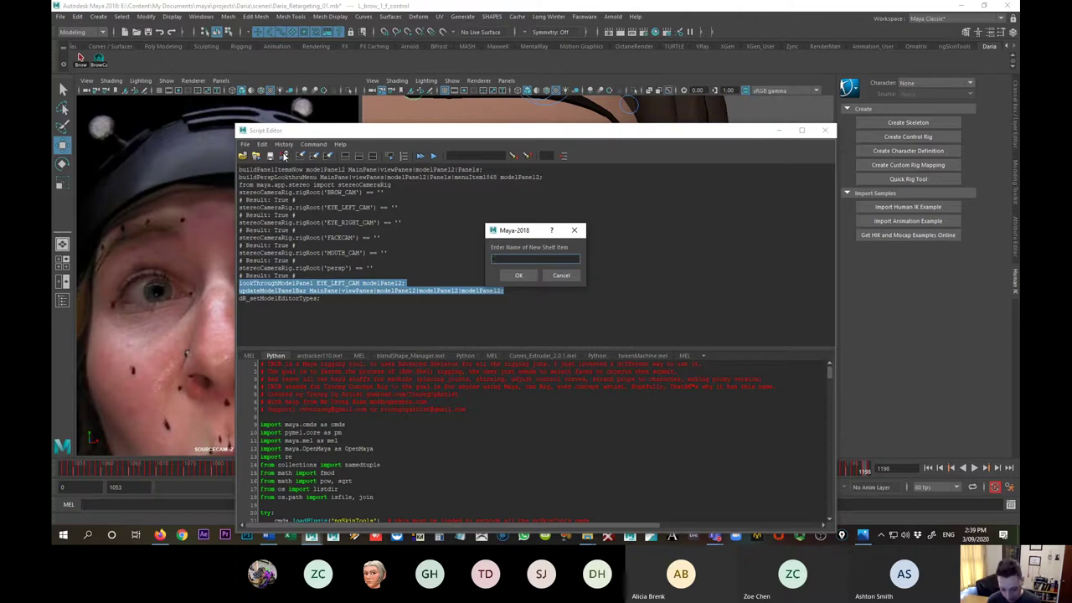
pyautogui.write('EyeLeftCam')
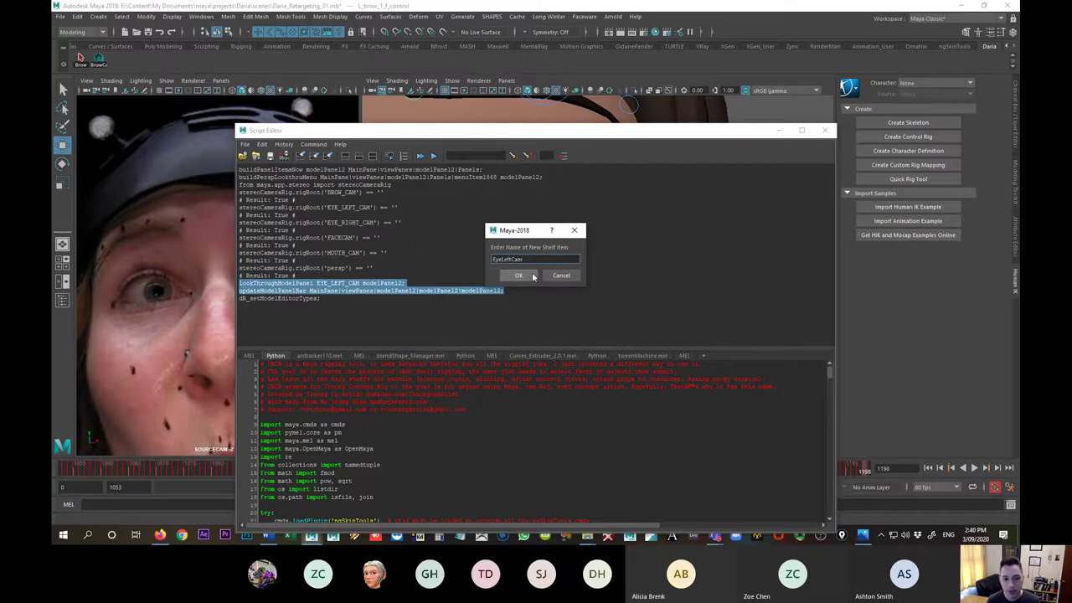
pyautogui.click(533, 277)
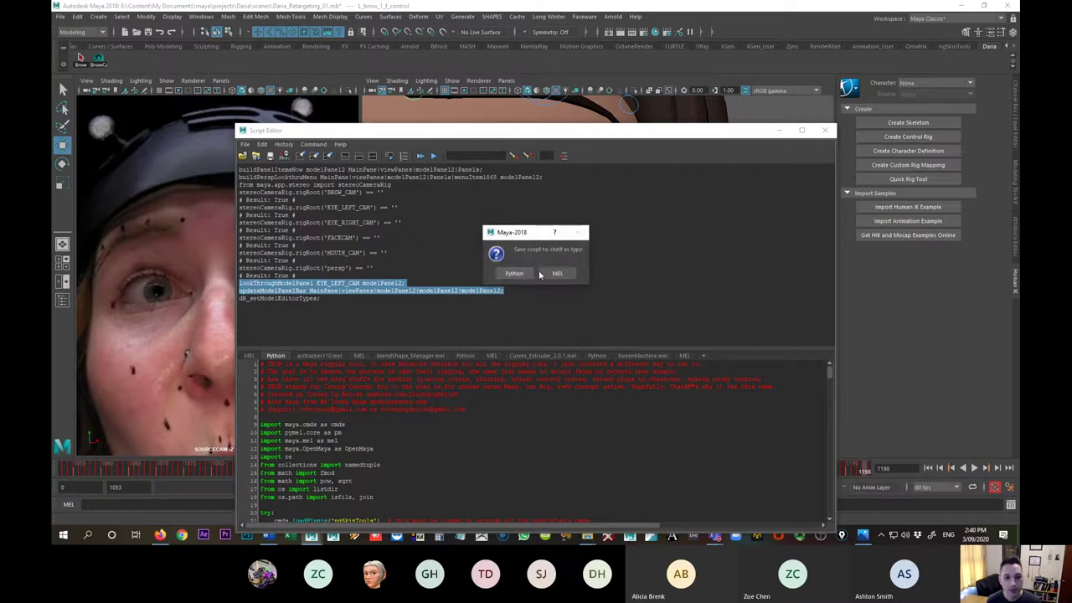
pyautogui.click(558, 270)
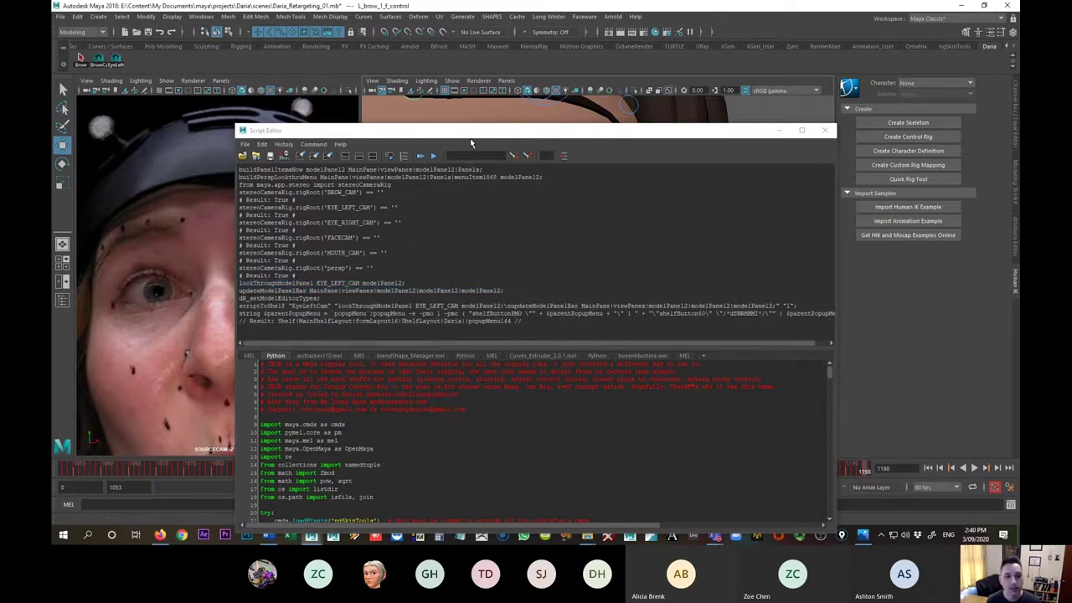
# - Look through EYE_RIGHT_CAM and save its two logged camera-switch lines as a MEL shelf item named EyeRightCam
pyautogui.click(505, 81)
pyautogui.moveTo(545, 91)
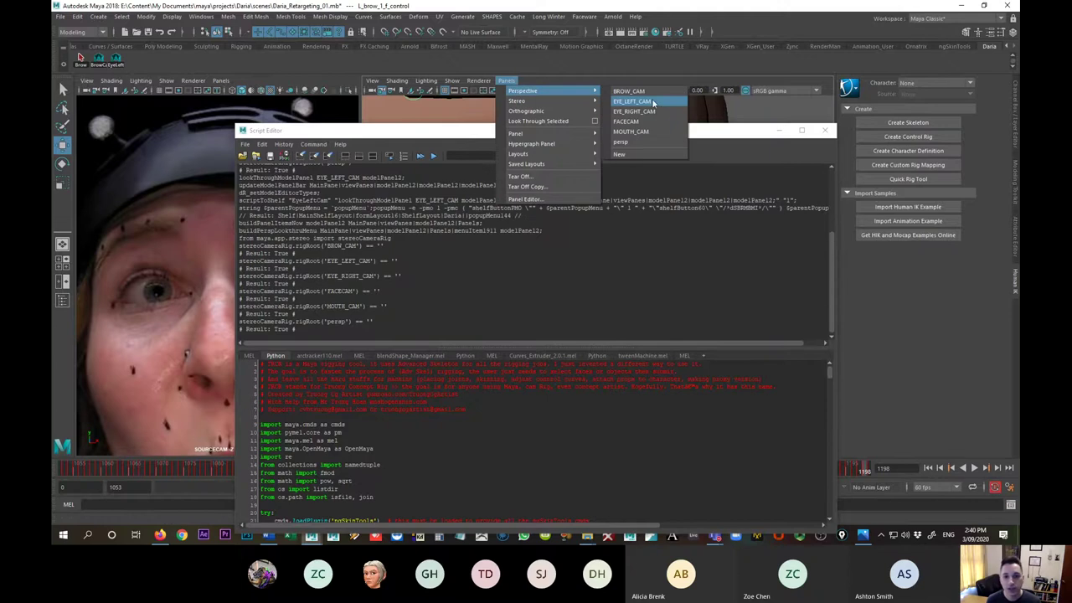
pyautogui.click(656, 112)
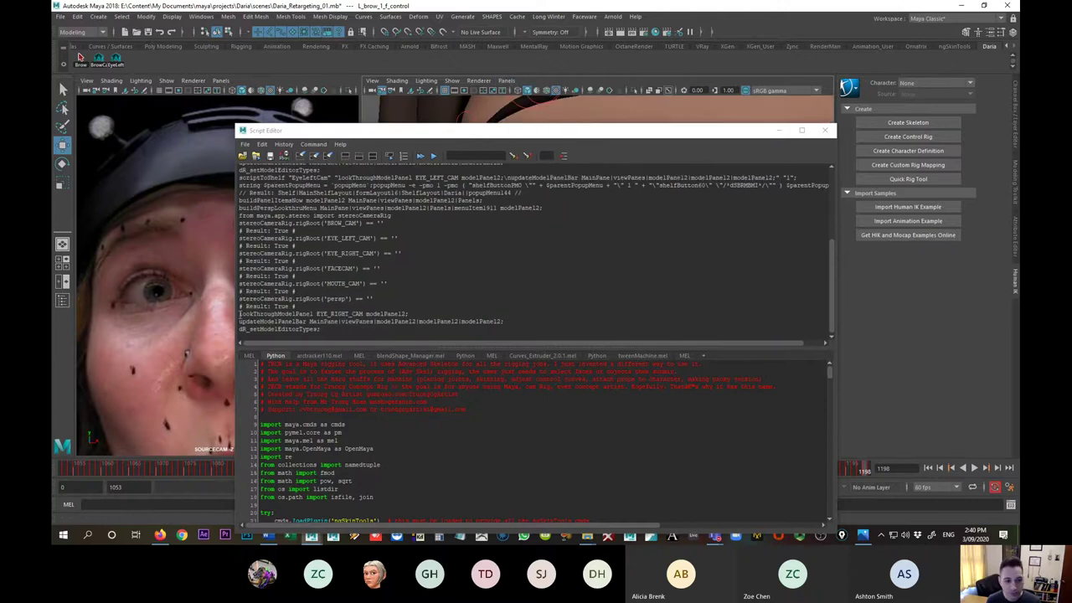
pyautogui.moveTo(237, 313); pyautogui.dragTo(504, 321)
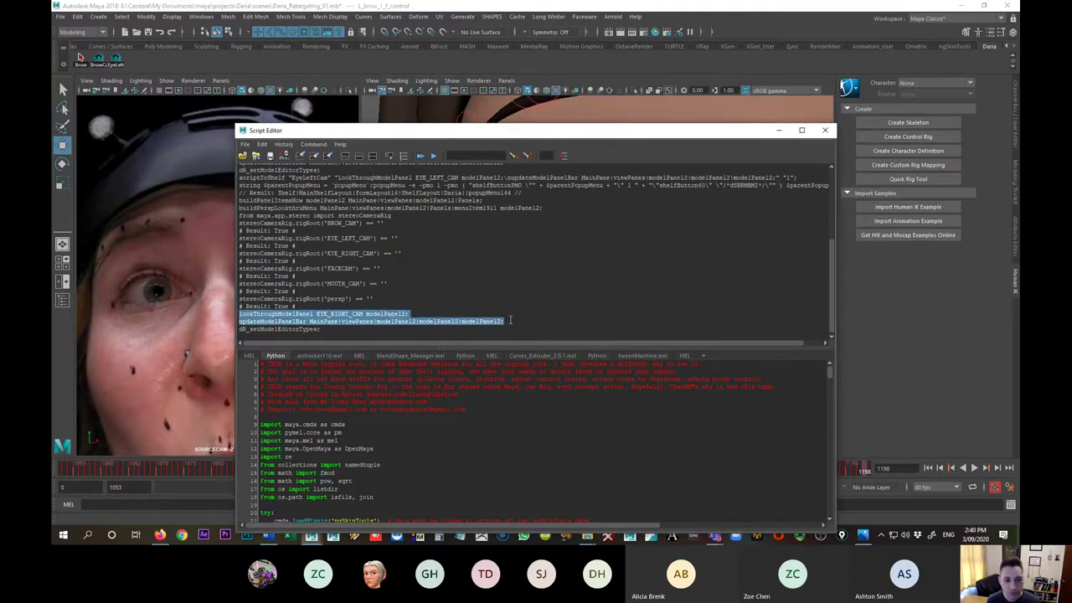
pyautogui.click(286, 159)
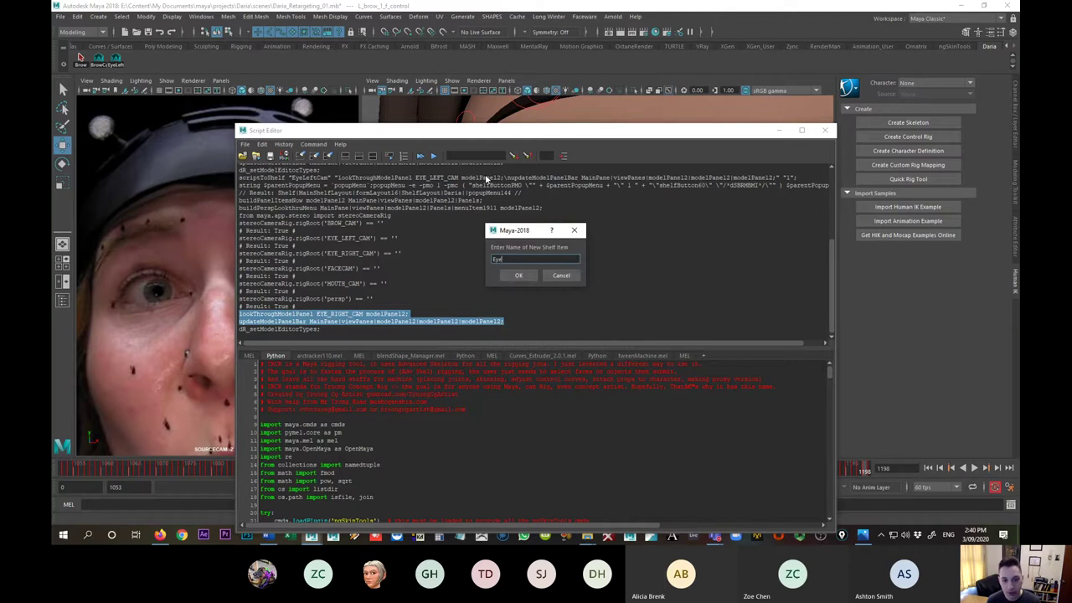
pyautogui.write('EyeRightCam')
pyautogui.press('Return')
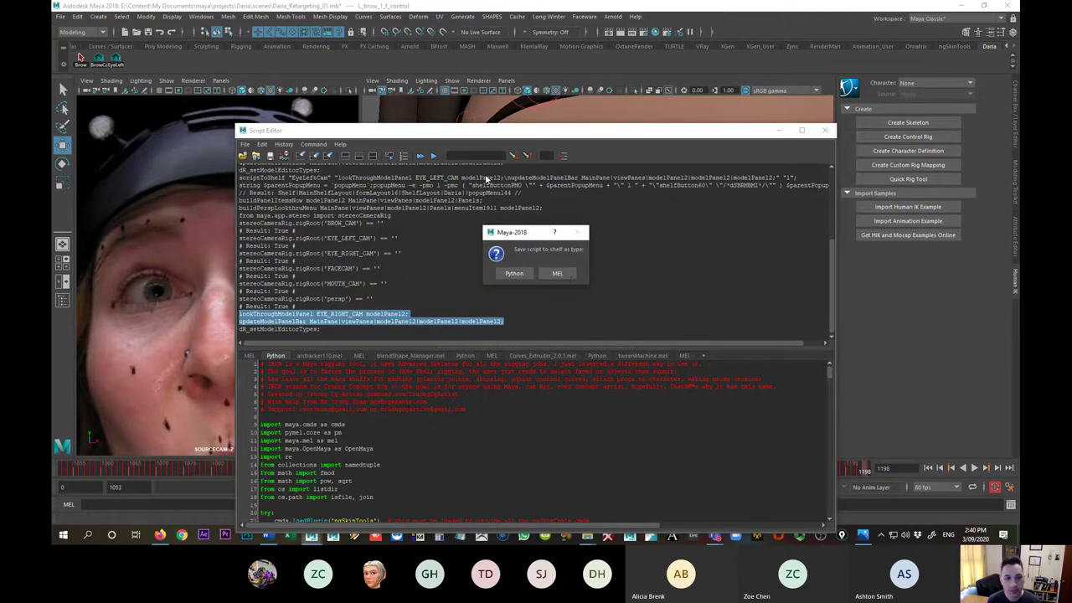
pyautogui.click(556, 273)
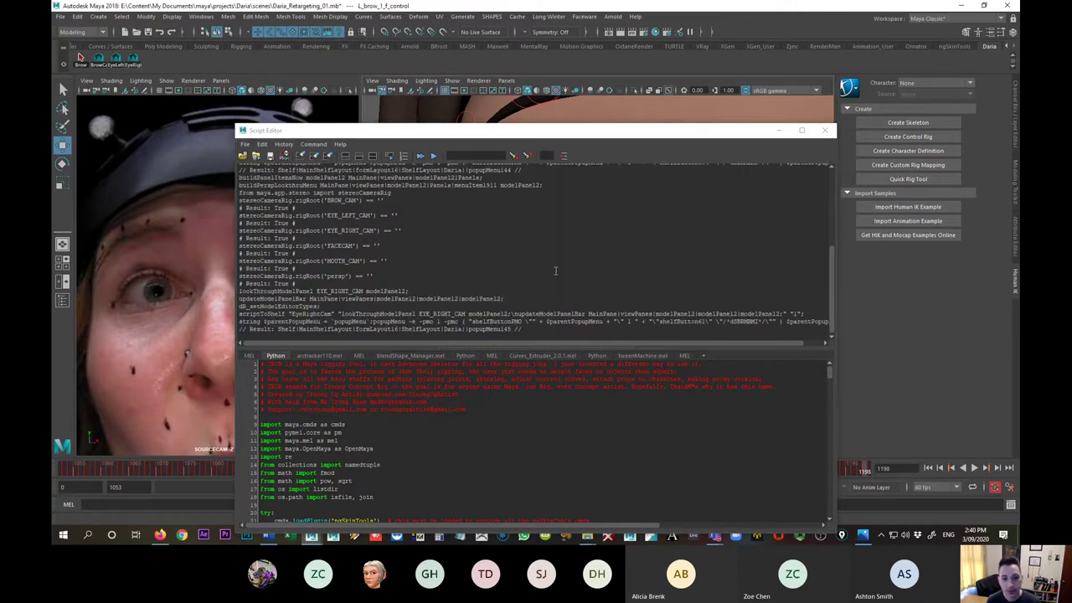
# - Look through FACECAM and save its two logged camera-switch lines as a MEL shelf item named FaceCam
pyautogui.click(506, 80)
pyautogui.moveTo(536, 90)
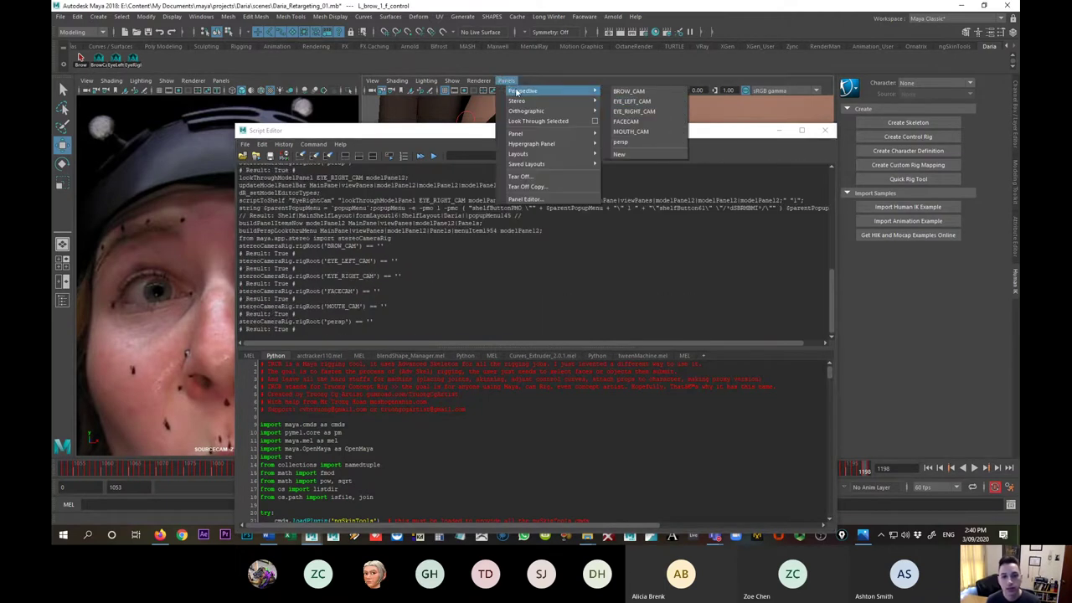
pyautogui.click(663, 123)
pyautogui.moveTo(240, 314); pyautogui.dragTo(503, 321)
pyautogui.click(286, 157)
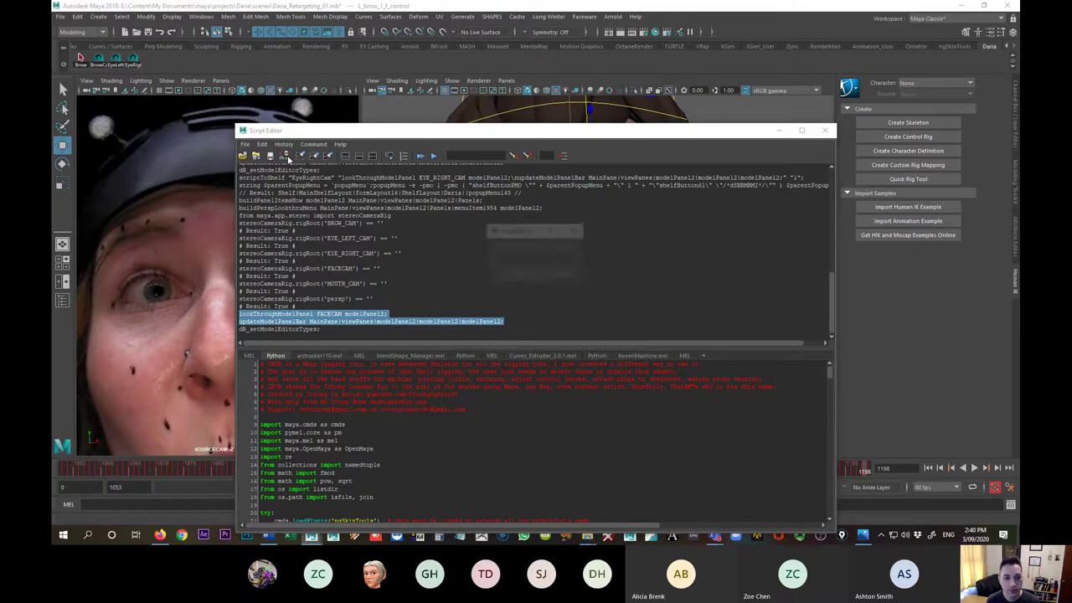
pyautogui.write('Face')
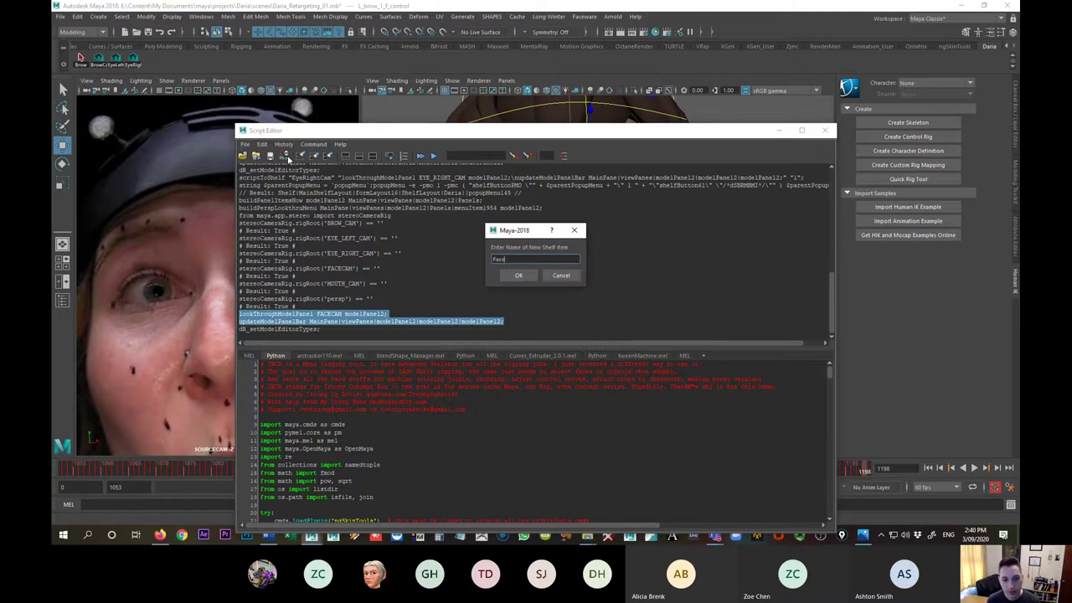
pyautogui.write('Cam')
pyautogui.press('Return')
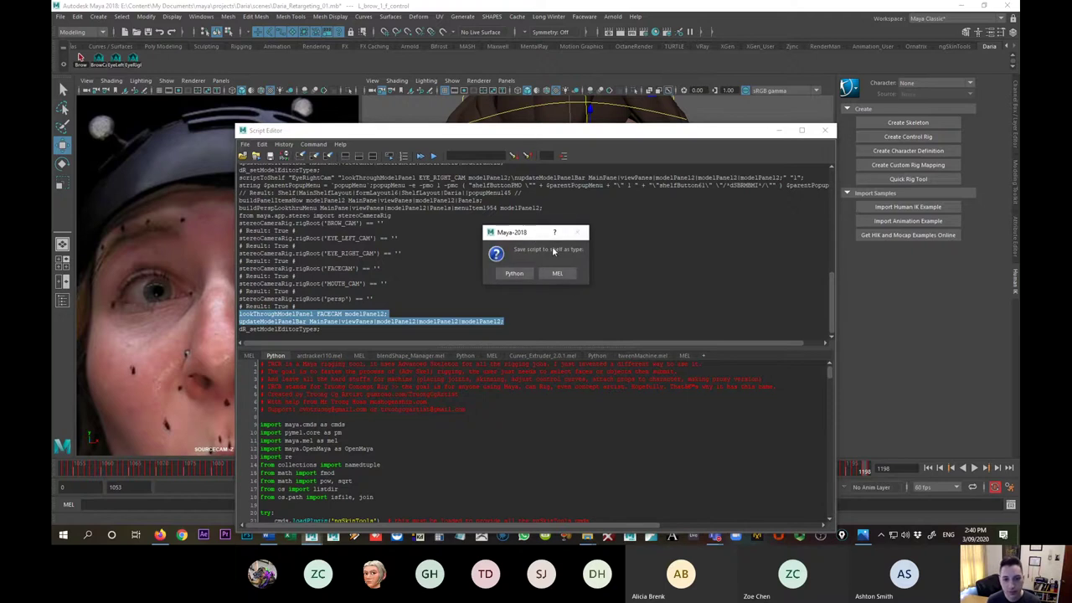
pyautogui.click(557, 273)
# - Look through MOUTH_CAM and save its two logged camera-switch lines as a MEL shelf item named MouthCam
pyautogui.click(506, 80)
pyautogui.moveTo(522, 92)
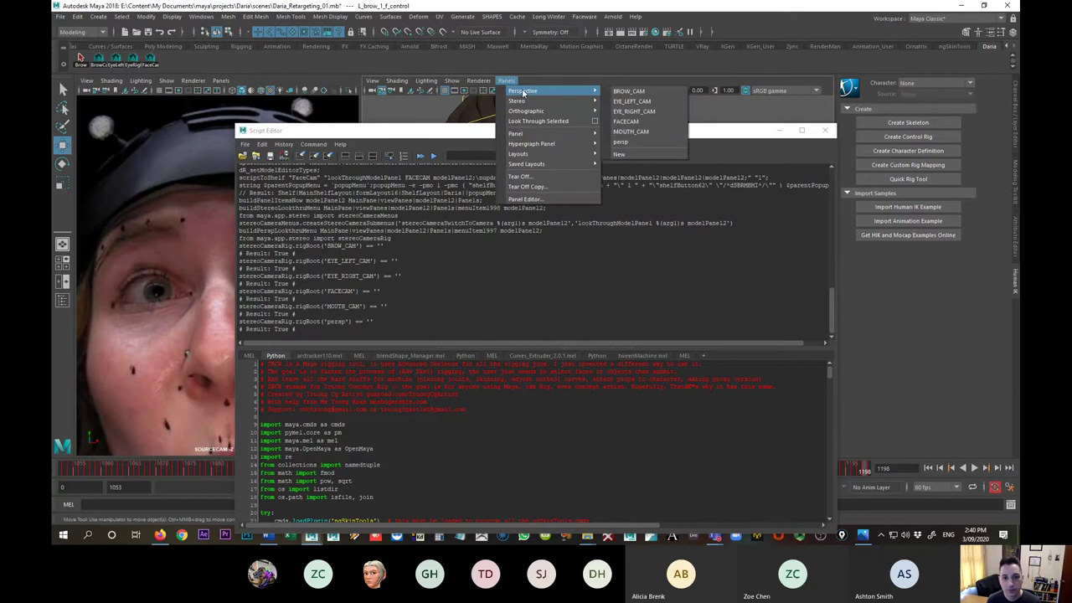
pyautogui.click(630, 131)
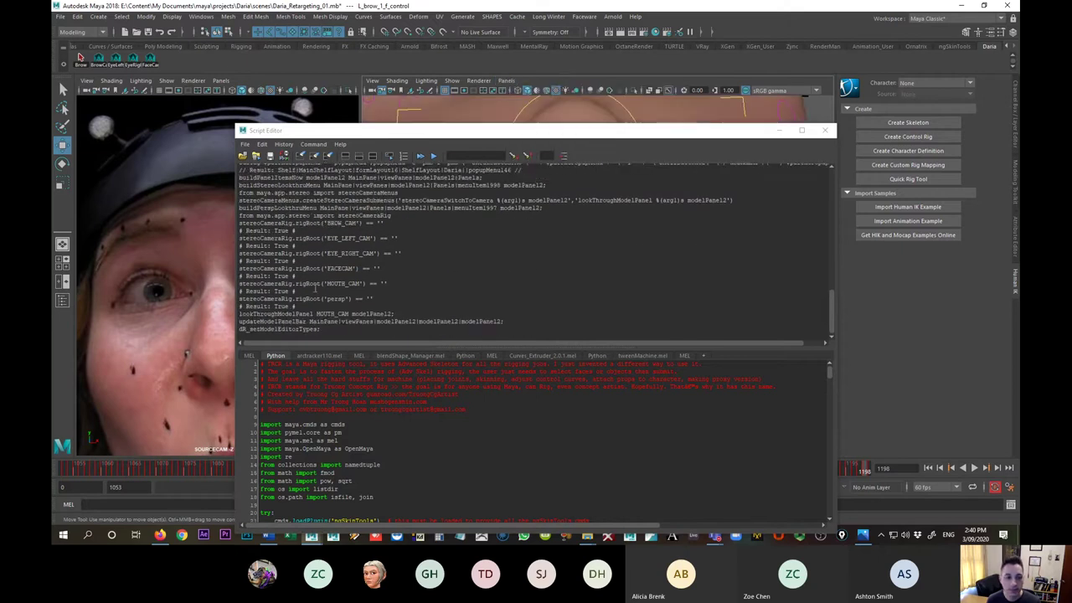
pyautogui.moveTo(241, 313); pyautogui.dragTo(504, 322)
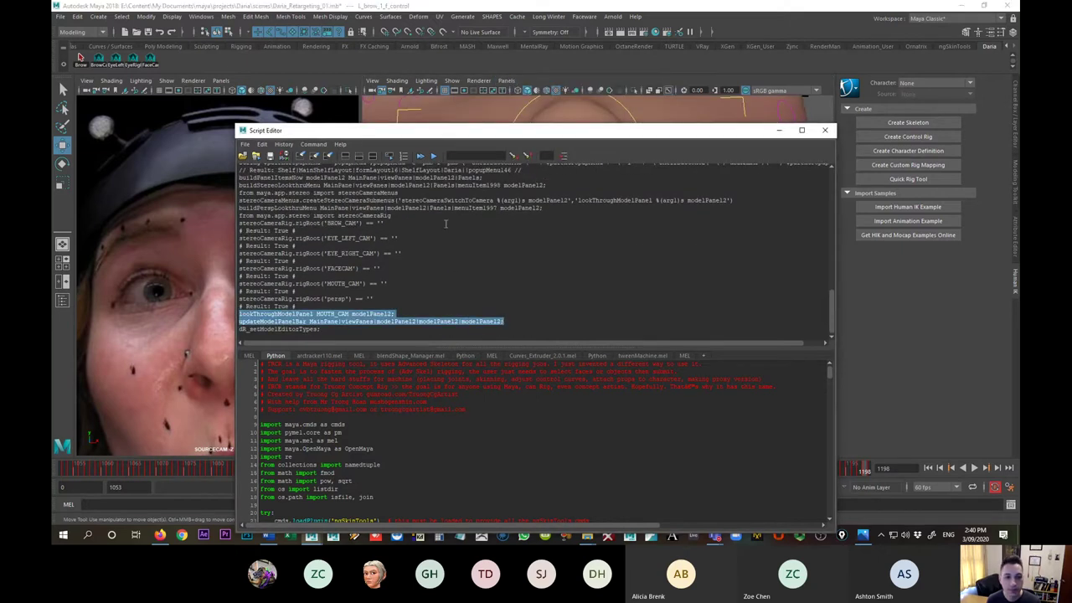
pyautogui.click(285, 157)
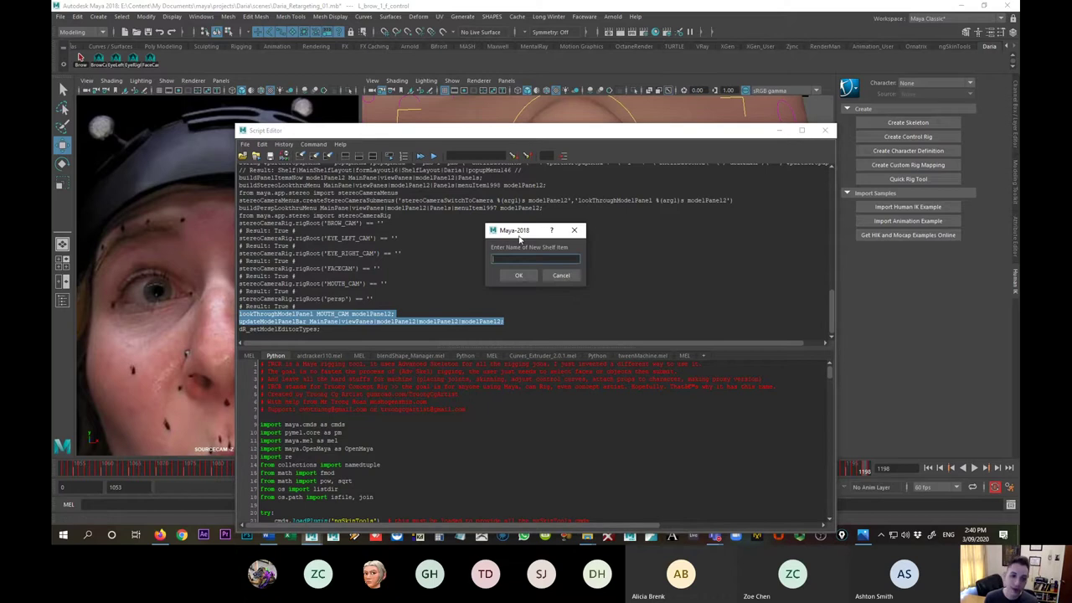
pyautogui.write('MouthCam')
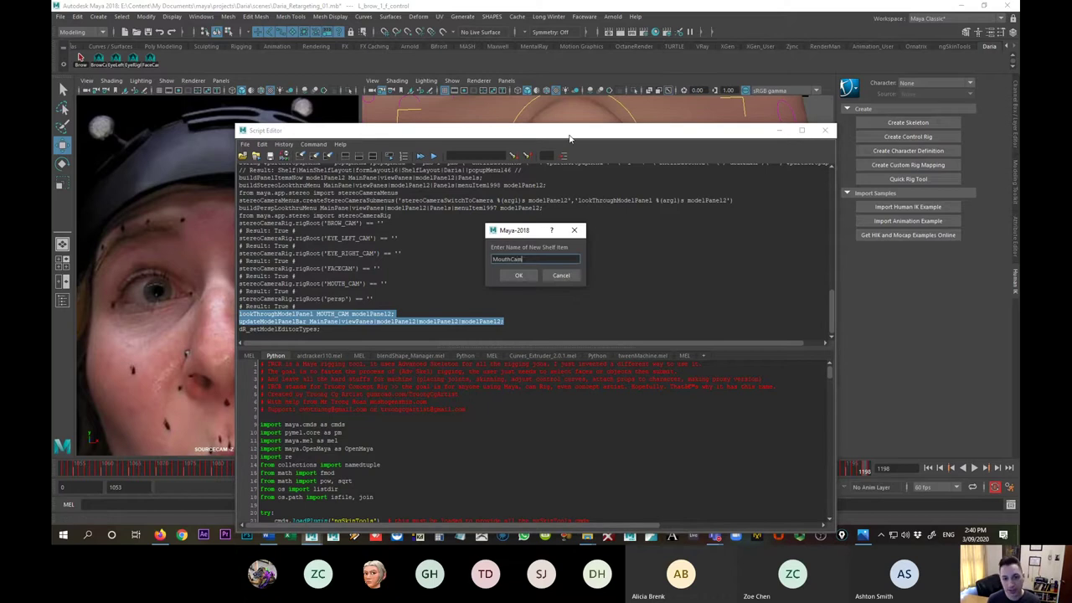
pyautogui.click(525, 275)
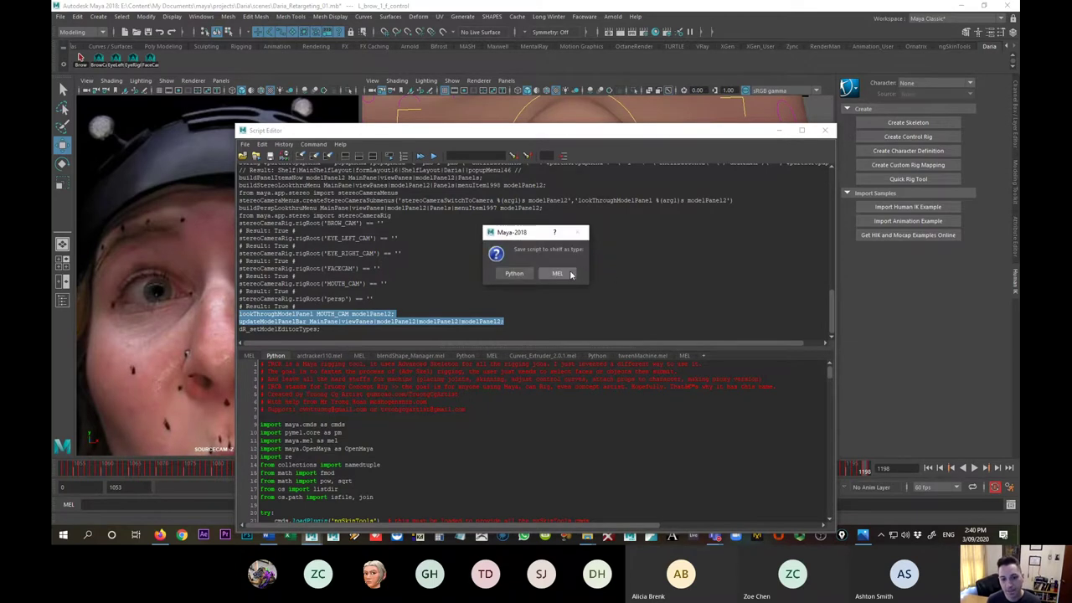
pyautogui.click(558, 273)
# - Close the Script Editor and test the face, right eye, left eye, brow and mouth camera shelf items
pyautogui.click(824, 131)
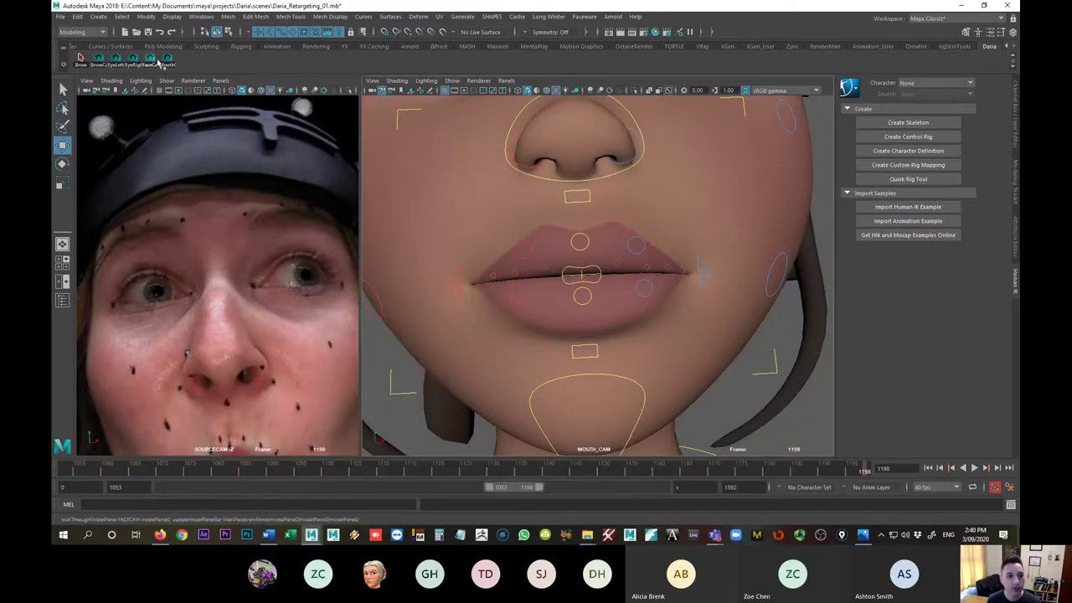
pyautogui.click(150, 59)
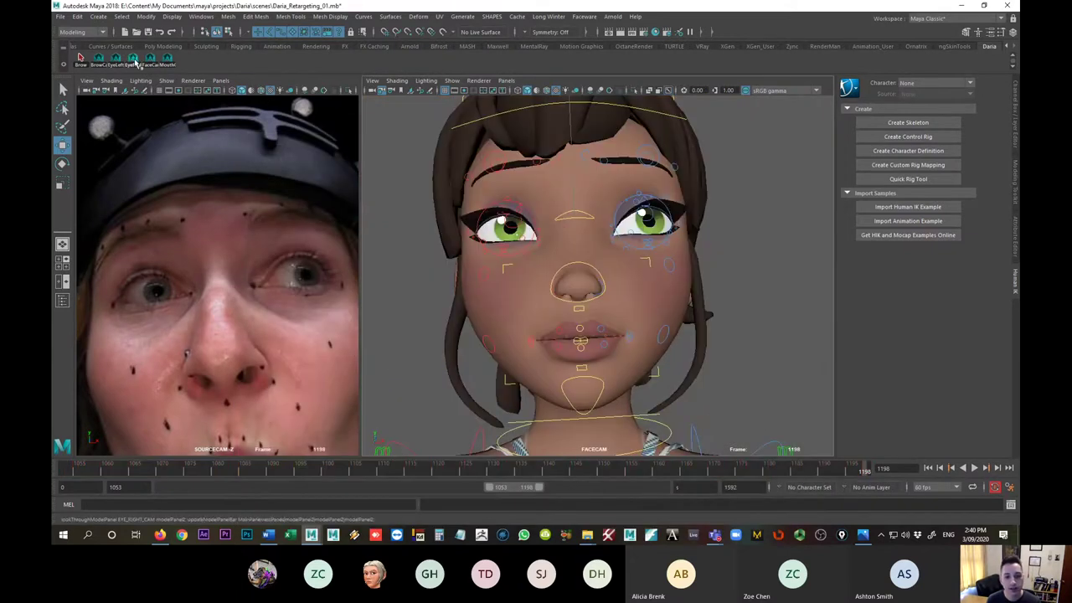
pyautogui.click(132, 60)
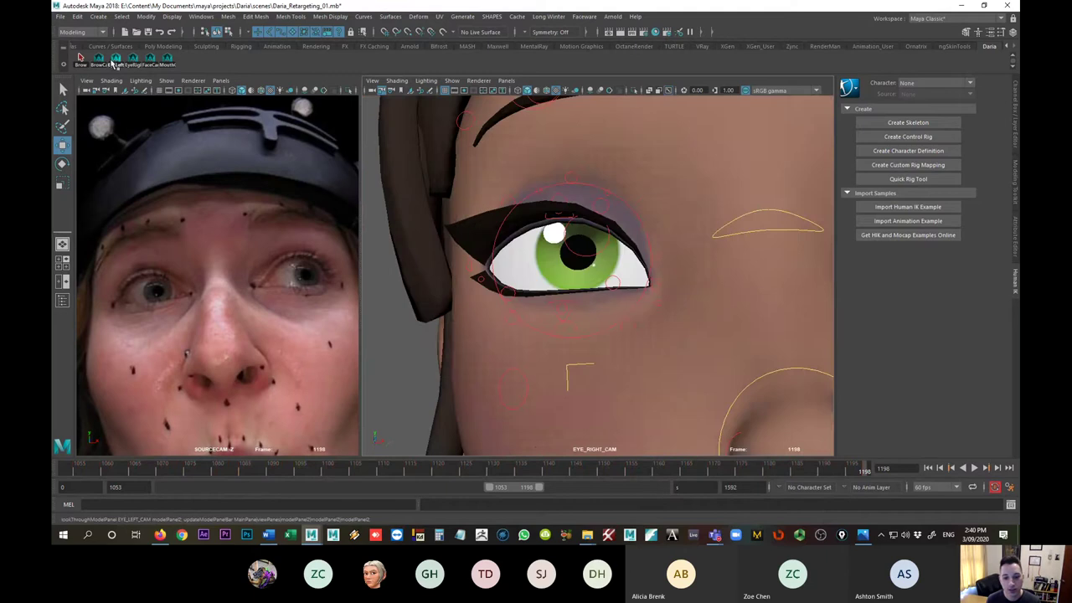
pyautogui.click(99, 62)
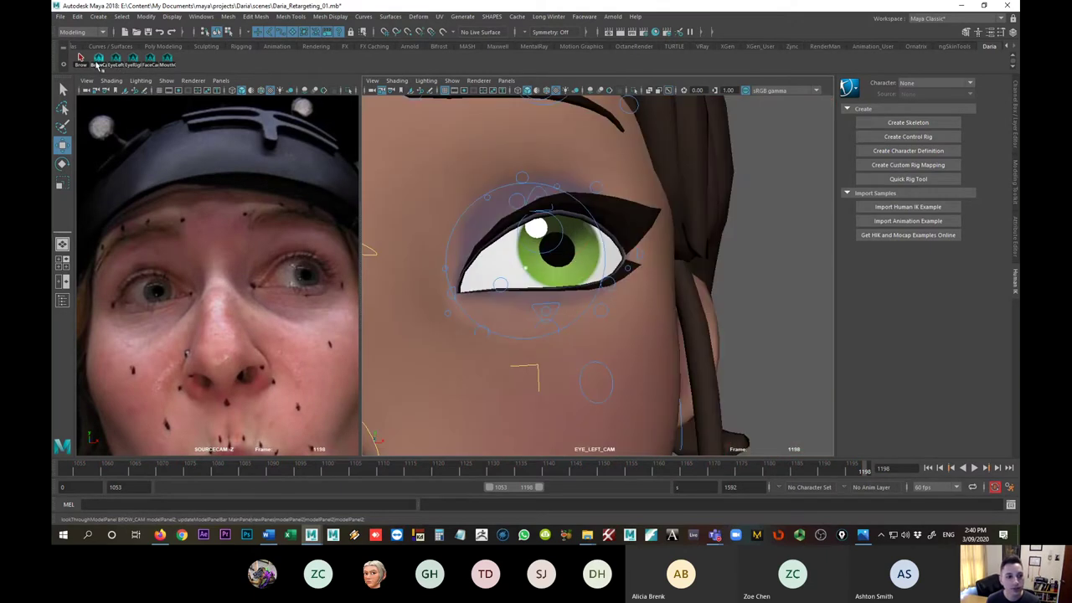
pyautogui.click(98, 63)
pyautogui.click(169, 62)
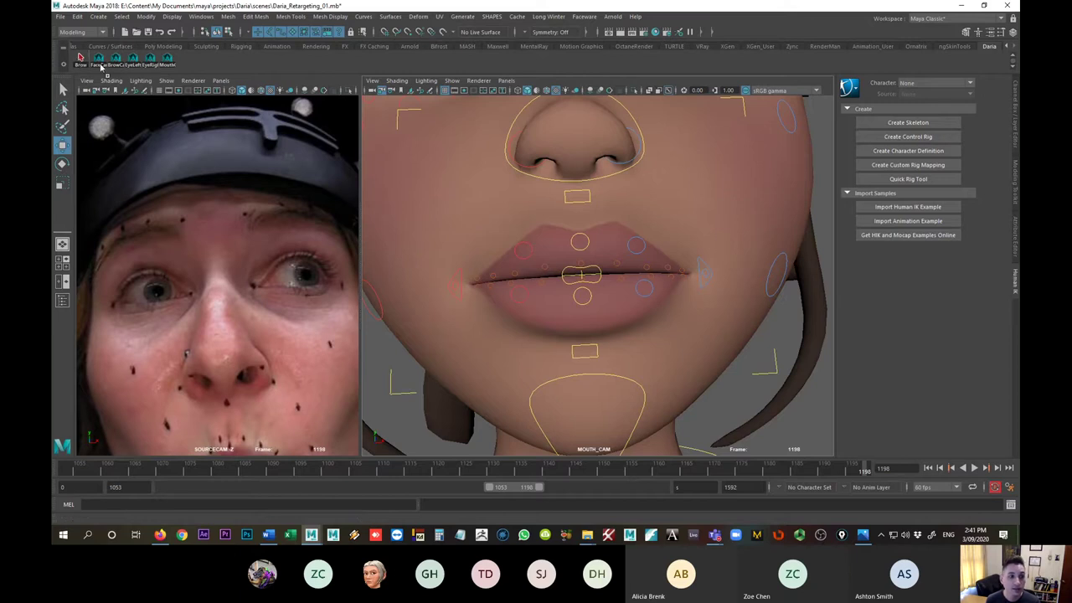
# - Reorder the Daria shelf with FaceCam first and the Brow item last, and return the view to BROW_CAM
pyautogui.moveTo(191, 72); pyautogui.dragTo(172, 65, button='middle')
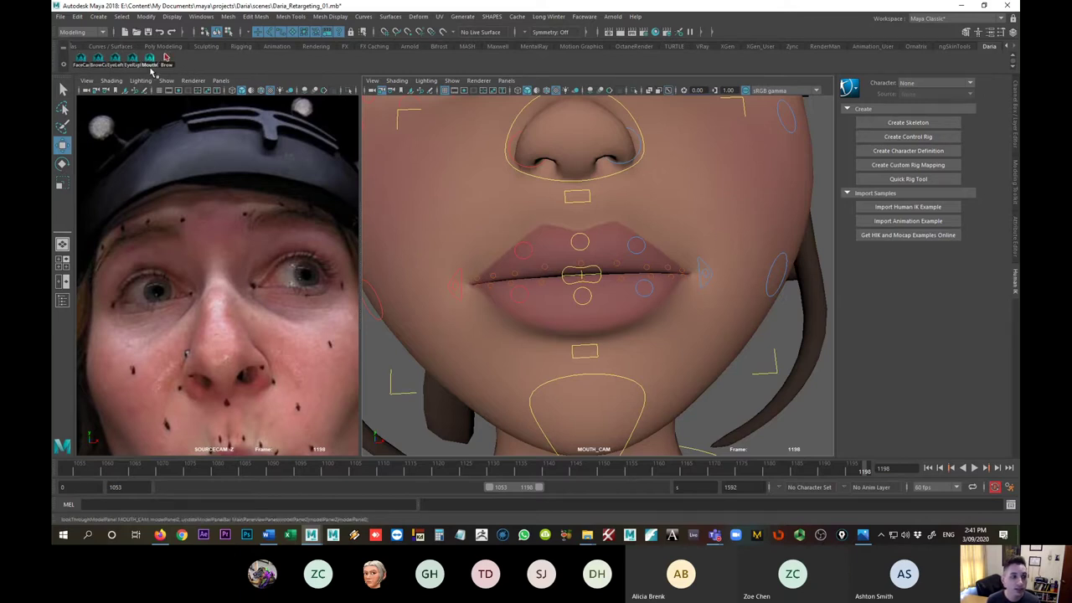
pyautogui.click(99, 62)
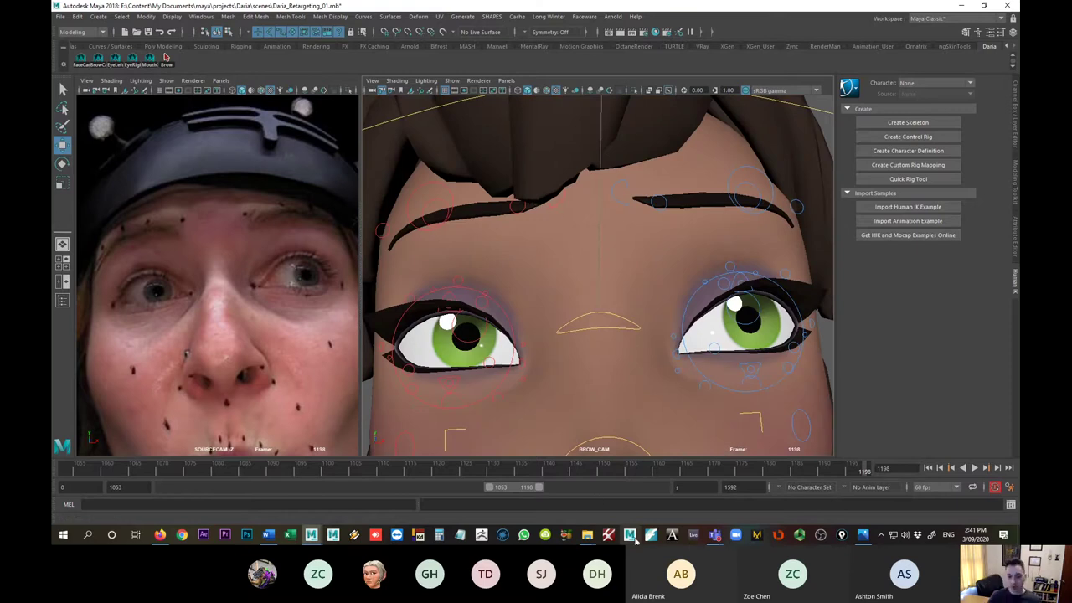
# - Switch to the Microsoft Teams meeting window to check the participants and meeting chat, and return to Maya
pyautogui.moveTo(730, 534)
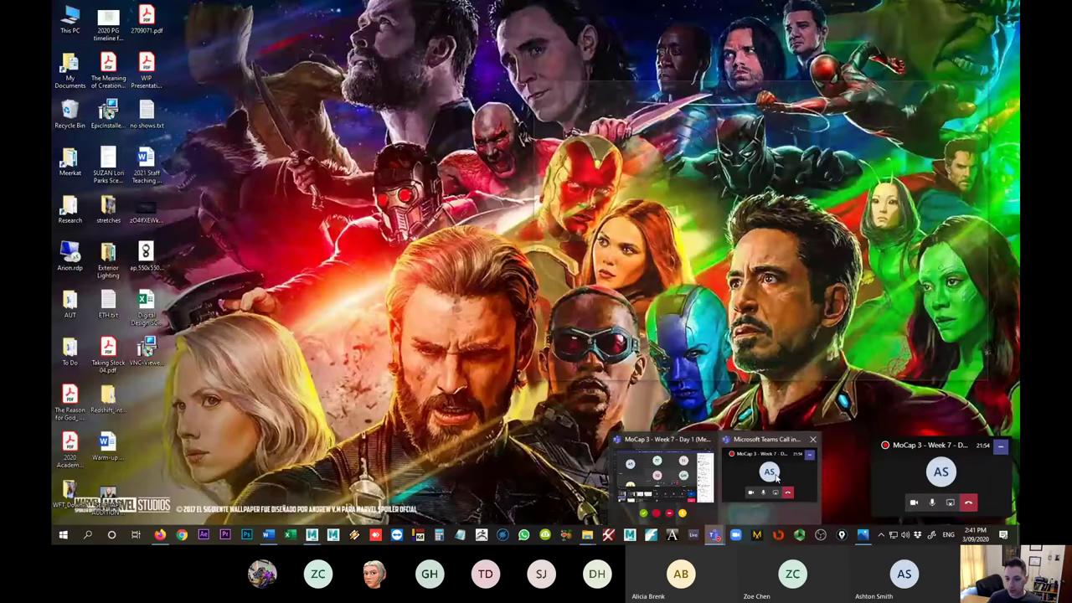
pyautogui.click(776, 476)
pyautogui.click(910, 480)
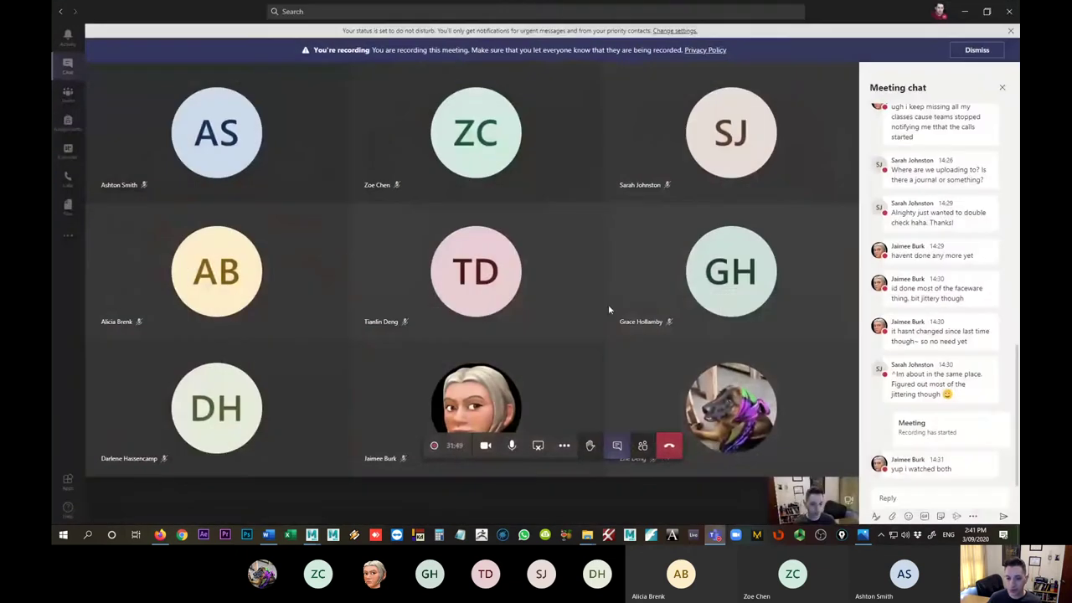
pyautogui.moveTo(123, 18); pyautogui.dragTo(1071, 51)
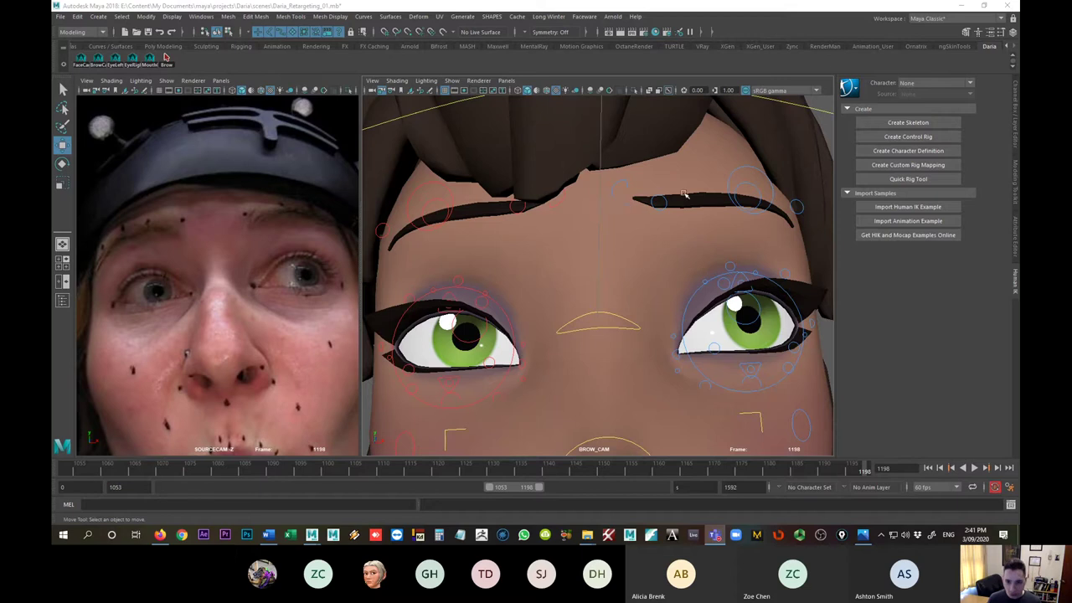
# - Select the innermost left brow control and go to the first frame of the playback range, 1053
pyautogui.click(623, 203)
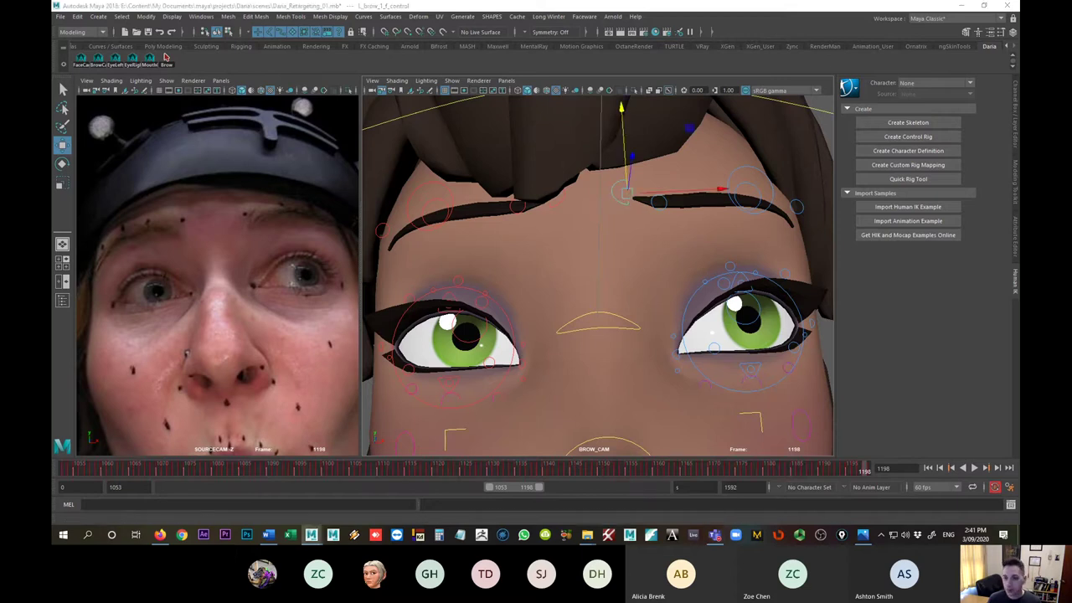
pyautogui.hotkey('alt', 'shift', 'v')
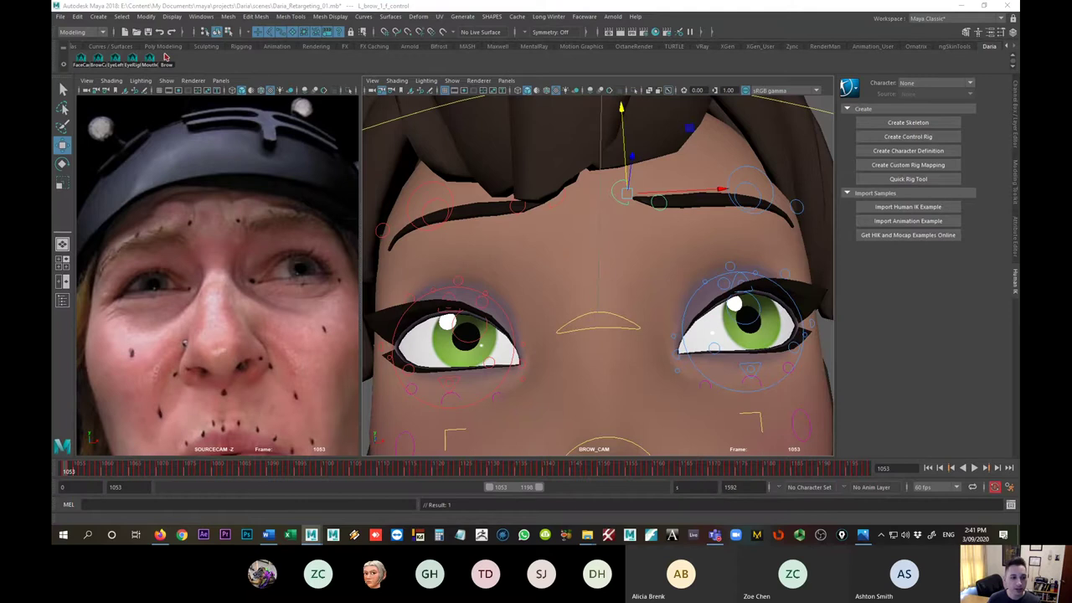
# - Move the innermost left brow control up and outward at frame 1198, comparing the brow against the source footage at frame 1053
pyautogui.hotkey('alt', 'shift', '.')
pyautogui.hotkey('alt', 'shift', 'v')
pyautogui.hotkey('alt', 'shift', '.')
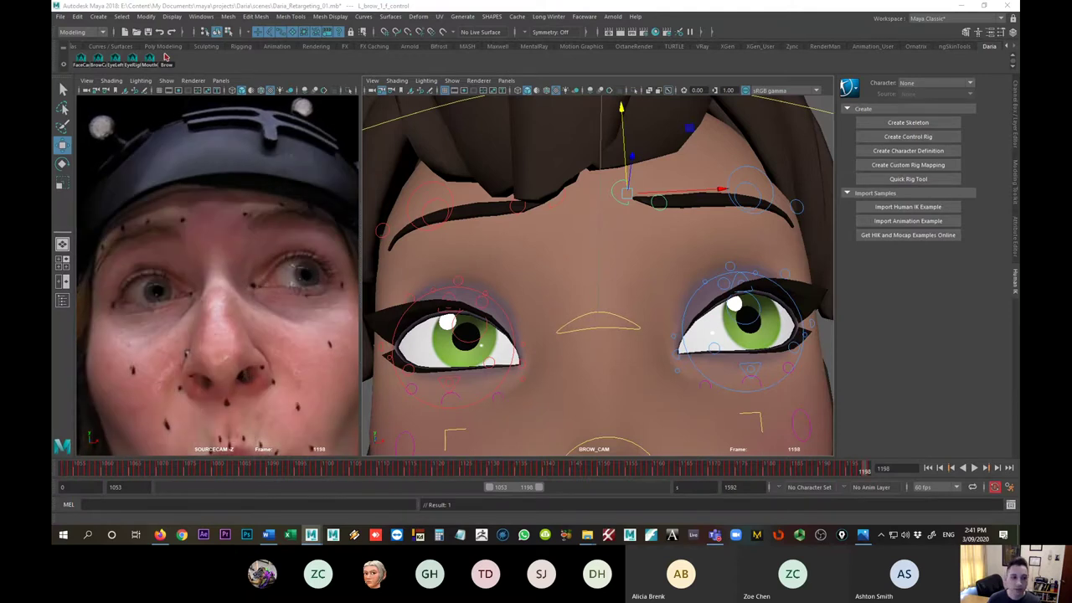
pyautogui.scroll(5, 250, 215)
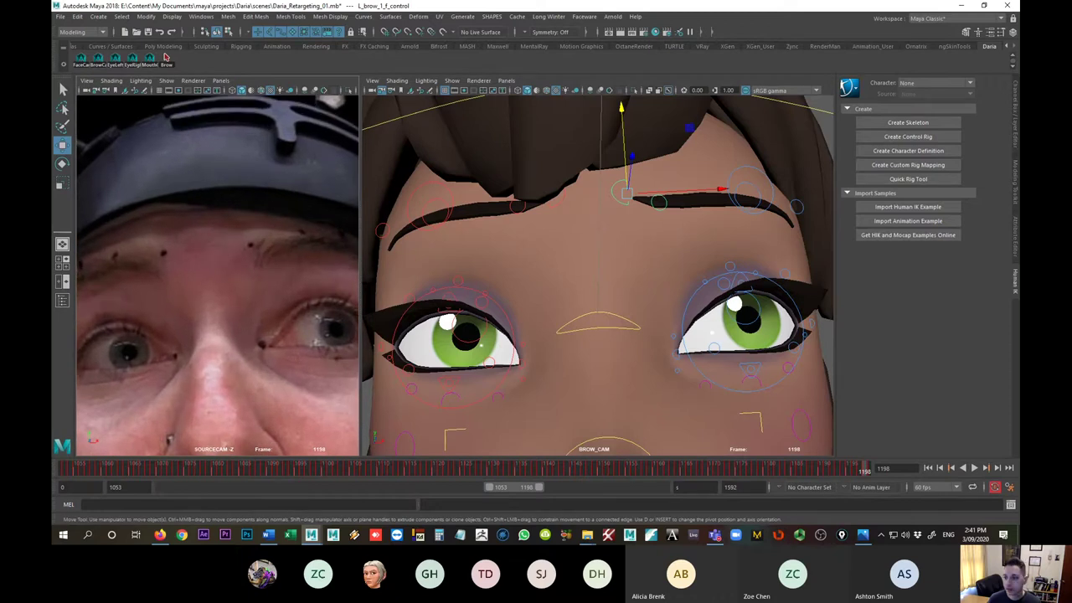
pyautogui.hotkey('alt', 'shift', ',')
pyautogui.hotkey('alt', 'shift', '.')
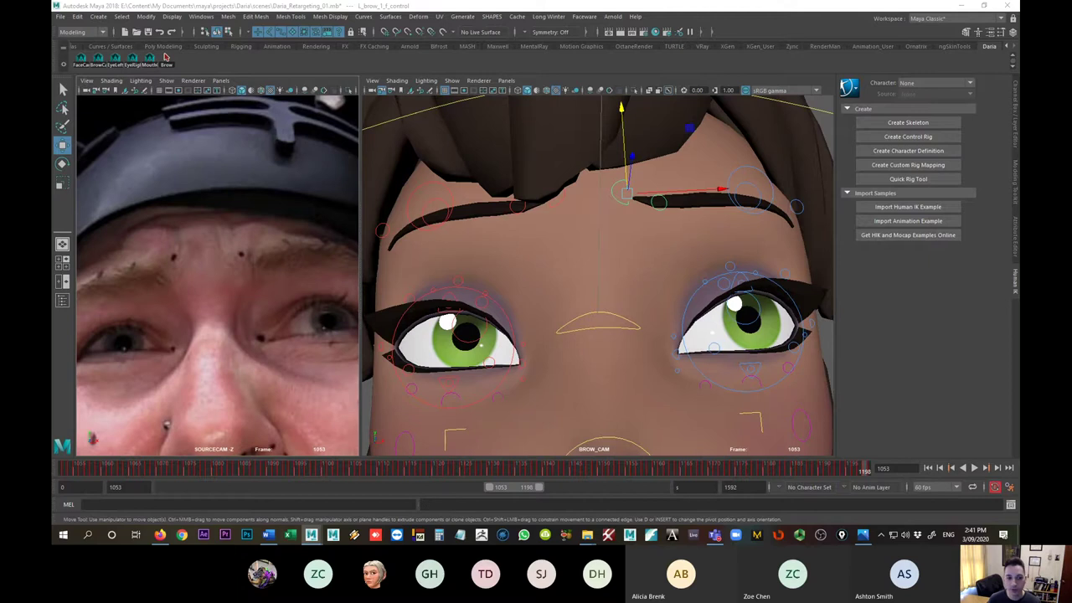
pyautogui.moveTo(651, 197); pyautogui.dragTo(647, 157)
pyautogui.scroll(-5, 271, 266)
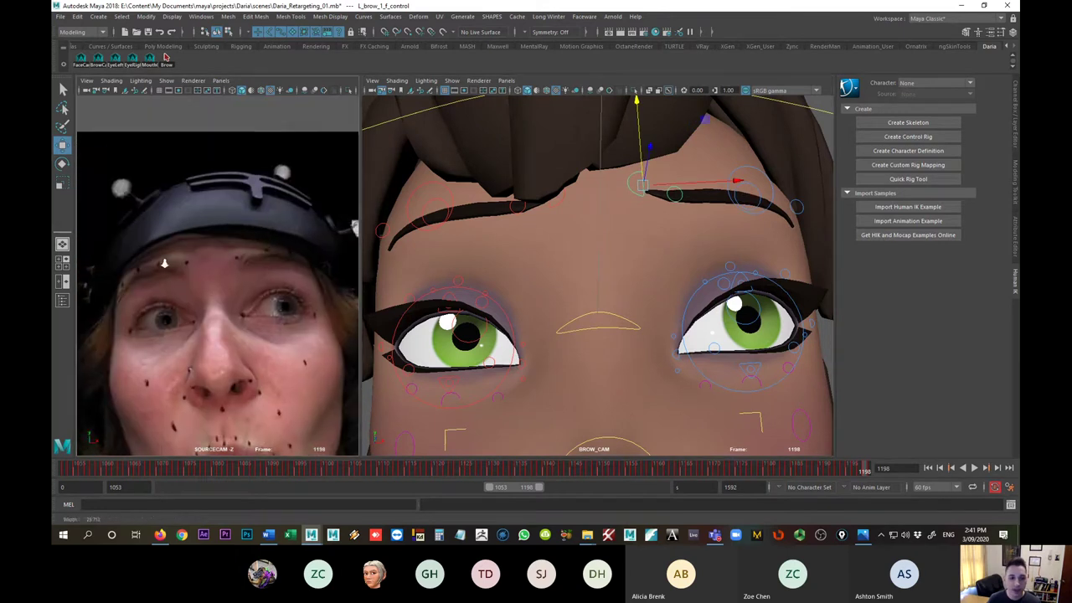
pyautogui.hotkey('alt', 'shift', 'v')
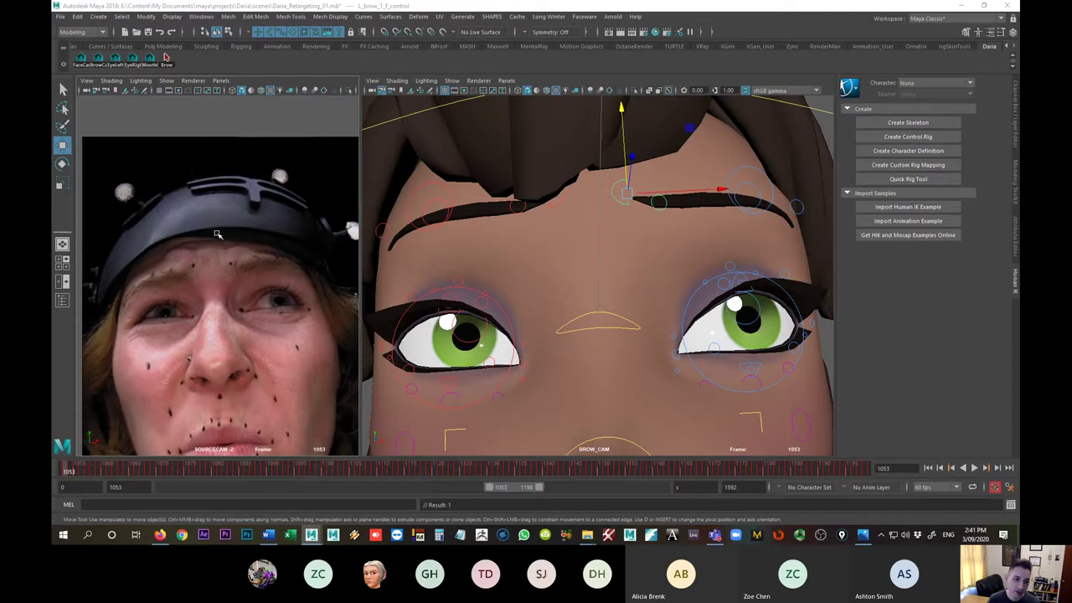
pyautogui.hotkey('alt', 'shift', 'v')
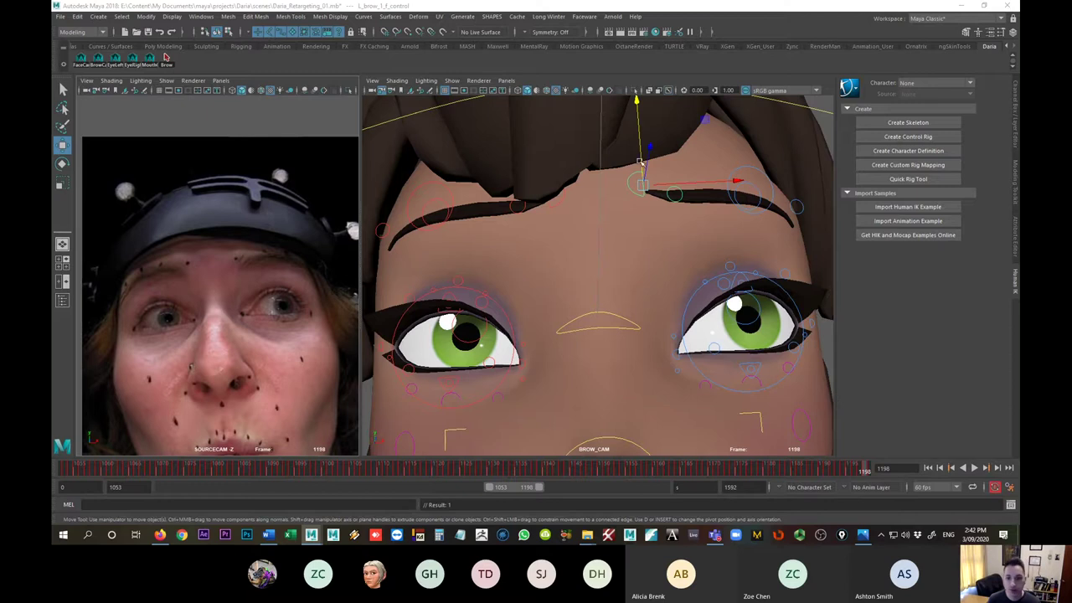
# - Raise the second left brow control and fine-tune the innermost one at frame 1198, checking the change against frame 1053
pyautogui.moveTo(639, 162); pyautogui.dragTo(673, 146)
pyautogui.click(674, 195)
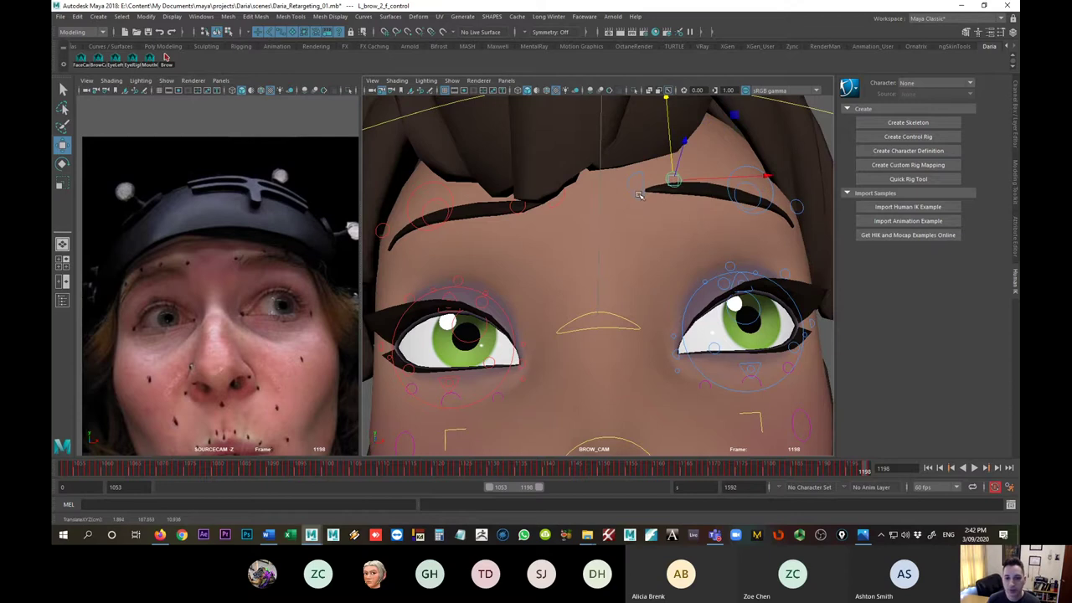
pyautogui.click(639, 195)
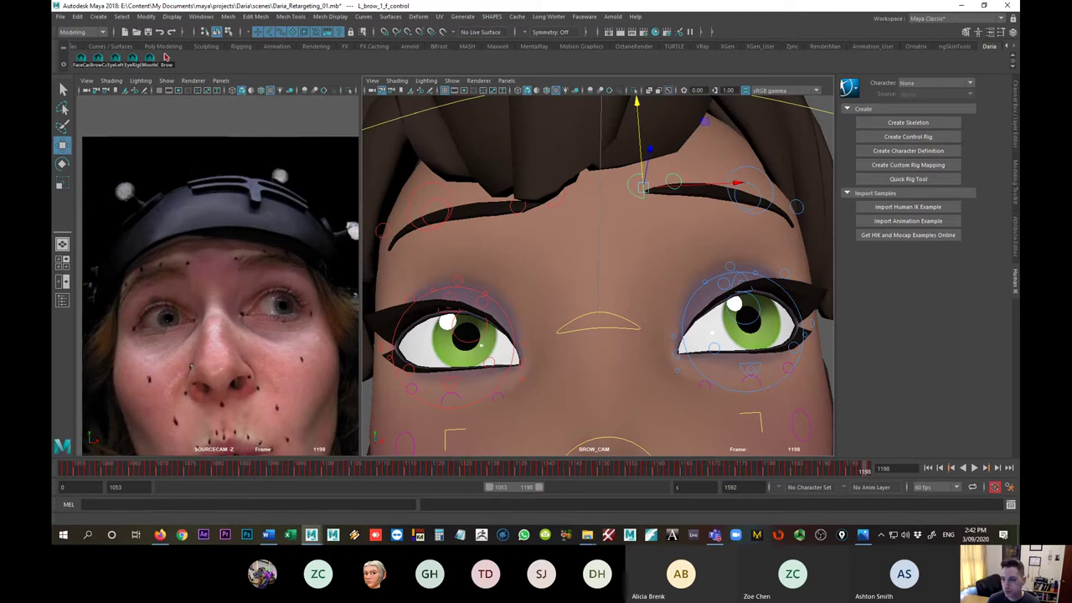
pyautogui.hotkey('alt', 'shift', 'v')
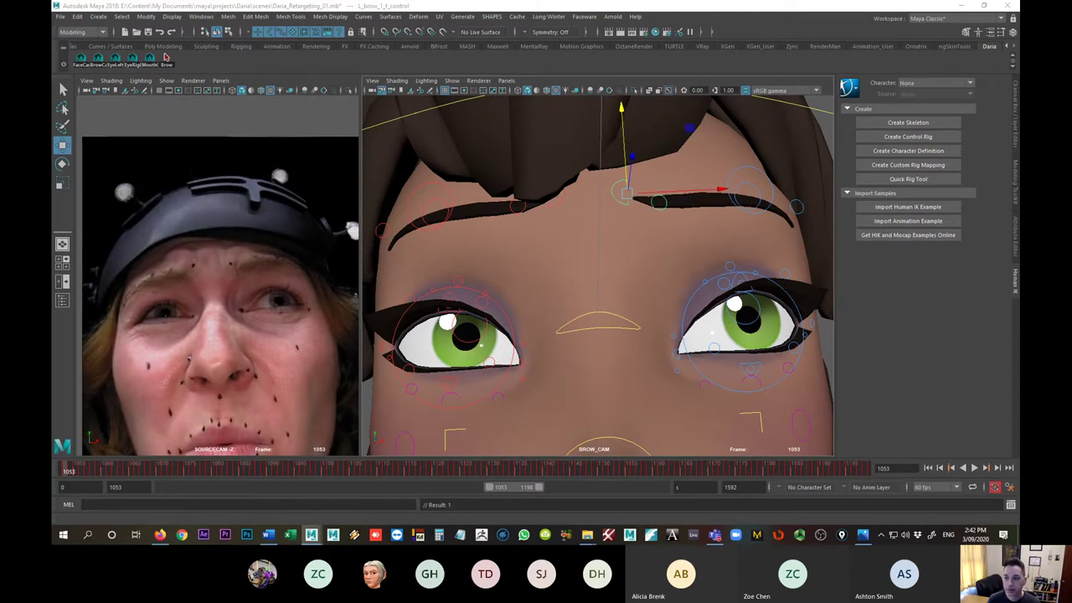
pyautogui.hotkey('alt', ',')
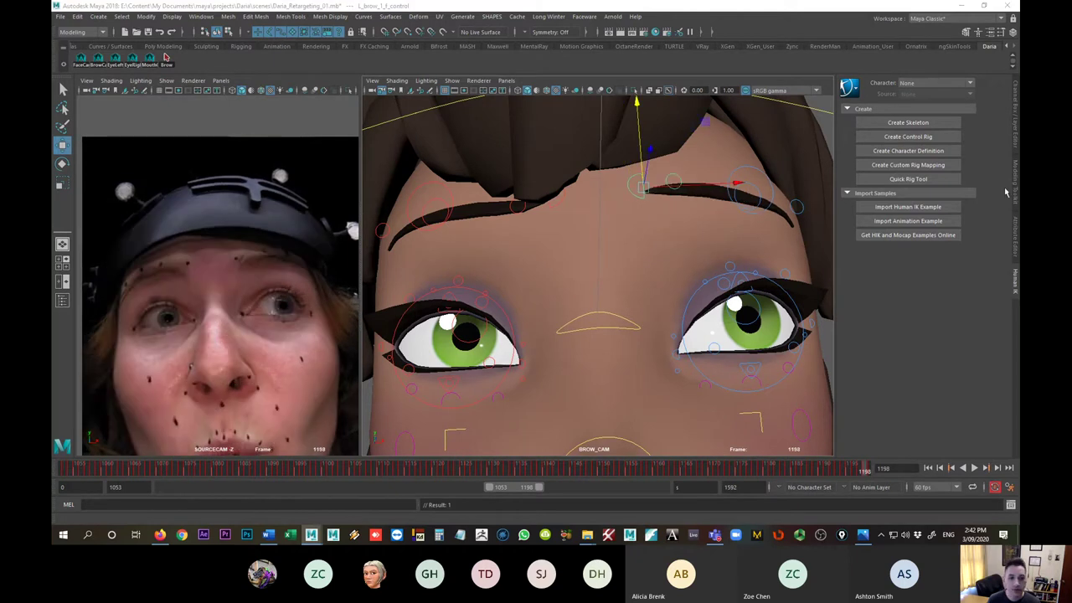
# - Raise the third and outermost left brow controls at frame 1198, comparing the pose with the source face at frame 1053
pyautogui.click(757, 189)
pyautogui.moveTo(745, 169); pyautogui.dragTo(749, 157)
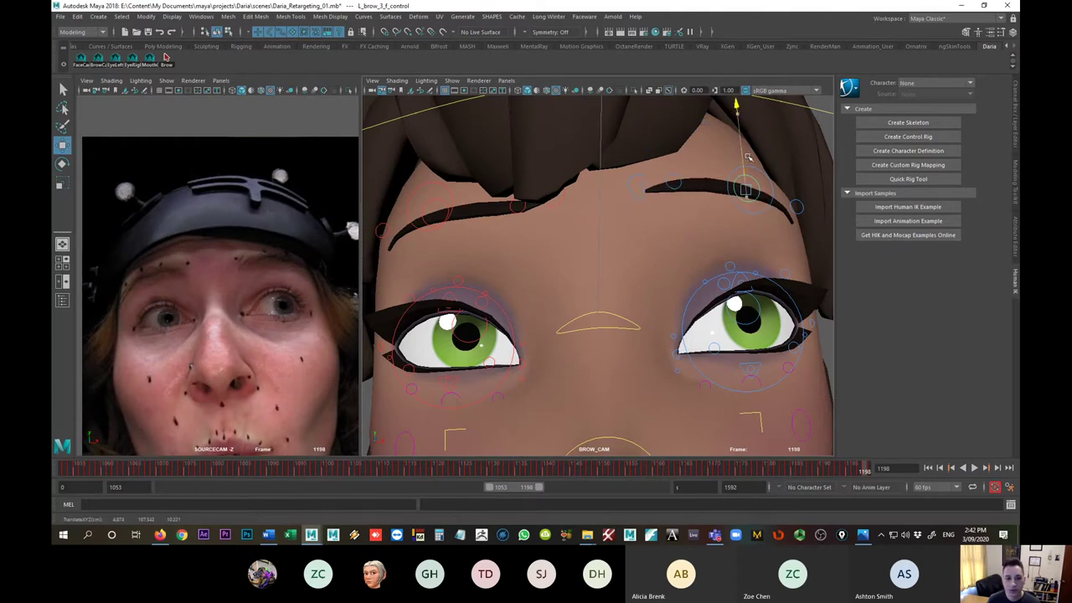
pyautogui.click(796, 206)
pyautogui.moveTo(795, 201); pyautogui.dragTo(798, 180)
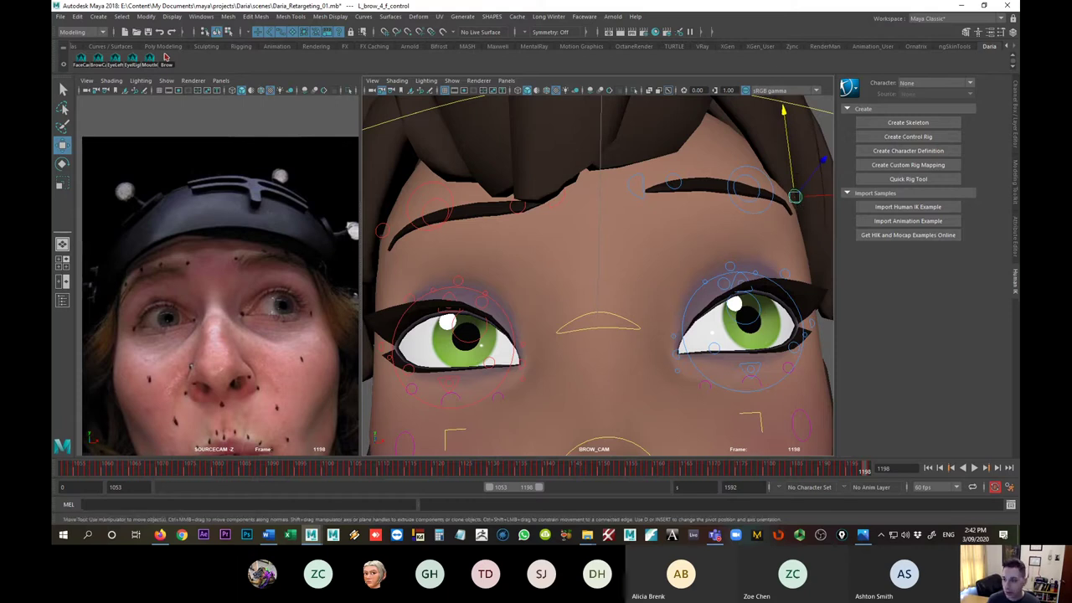
pyautogui.hotkey('alt', 'shift', 'v')
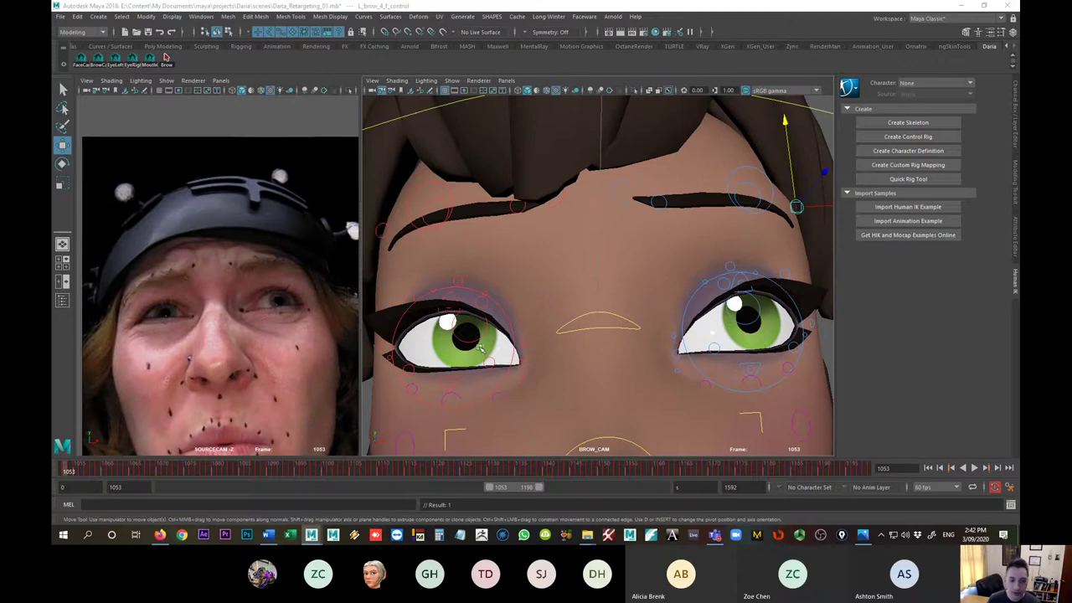
pyautogui.scroll(6, 251, 335)
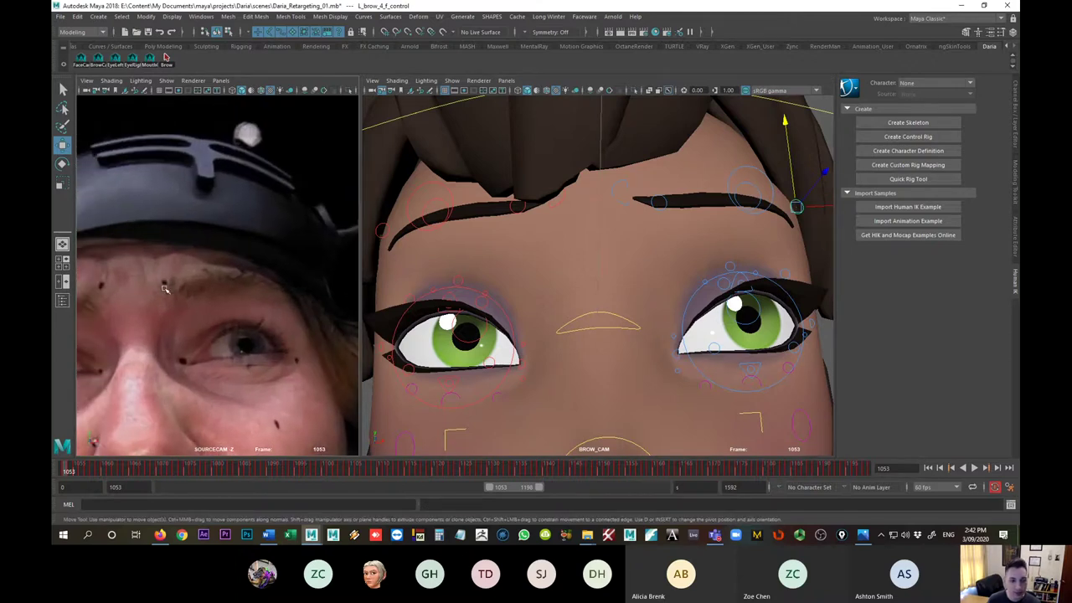
pyautogui.press('.')
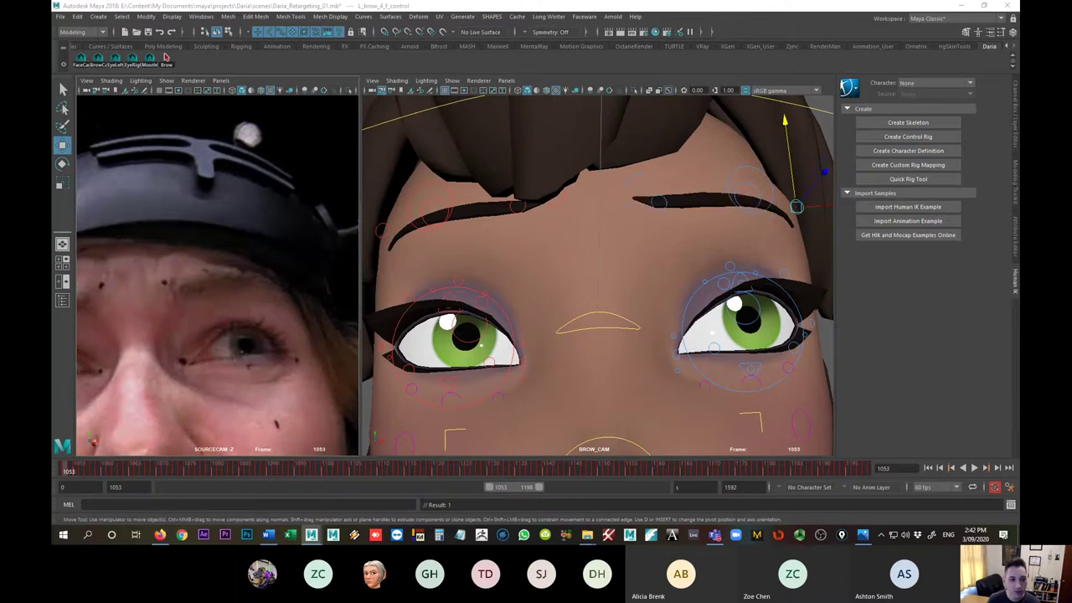
# - Shift the second left brow control slightly outward and refine the third at frame 1198, comparing the result with frame 1053
pyautogui.click(676, 183)
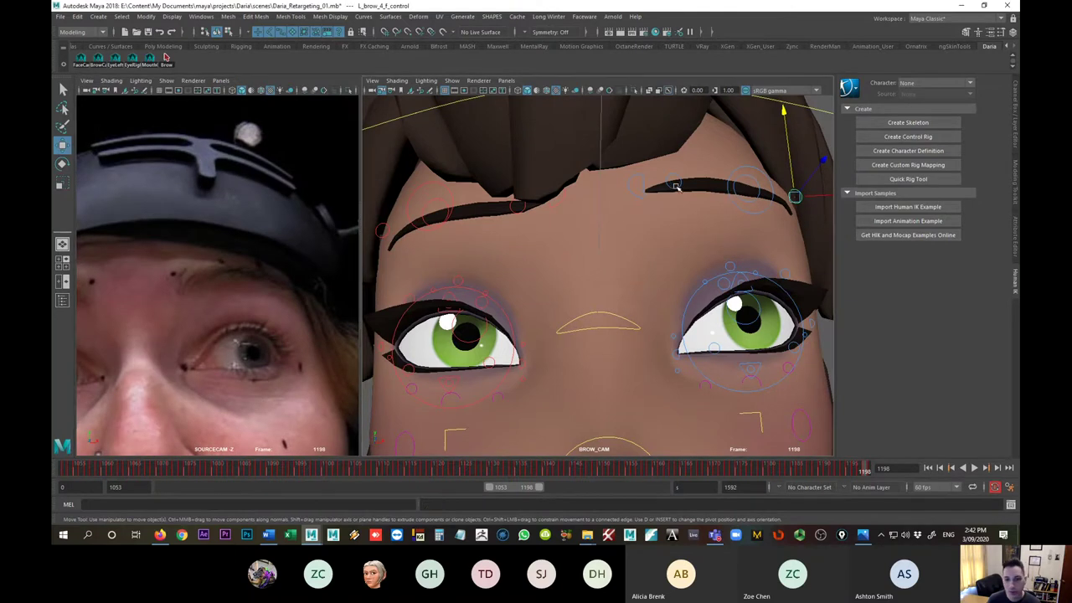
pyautogui.moveTo(702, 180); pyautogui.dragTo(684, 165)
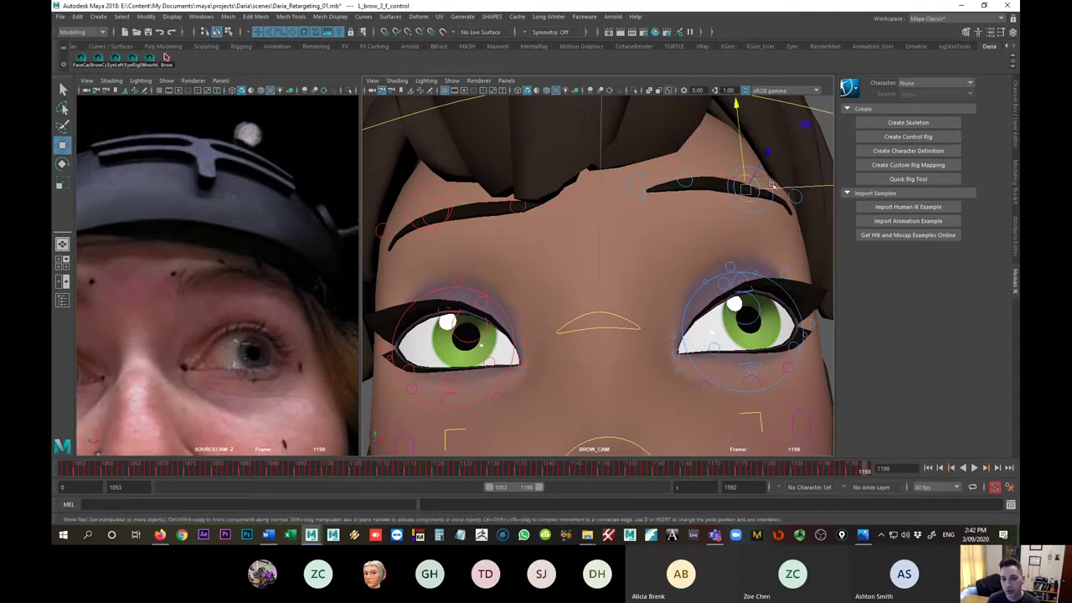
pyautogui.moveTo(755, 190); pyautogui.dragTo(774, 193)
pyautogui.click(798, 204)
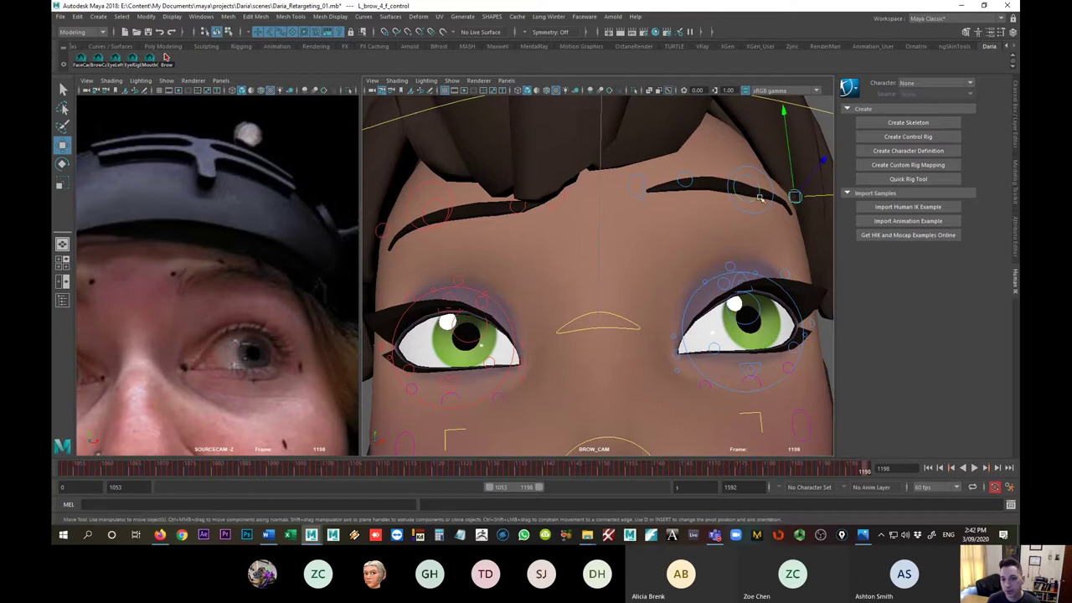
pyautogui.click(692, 178)
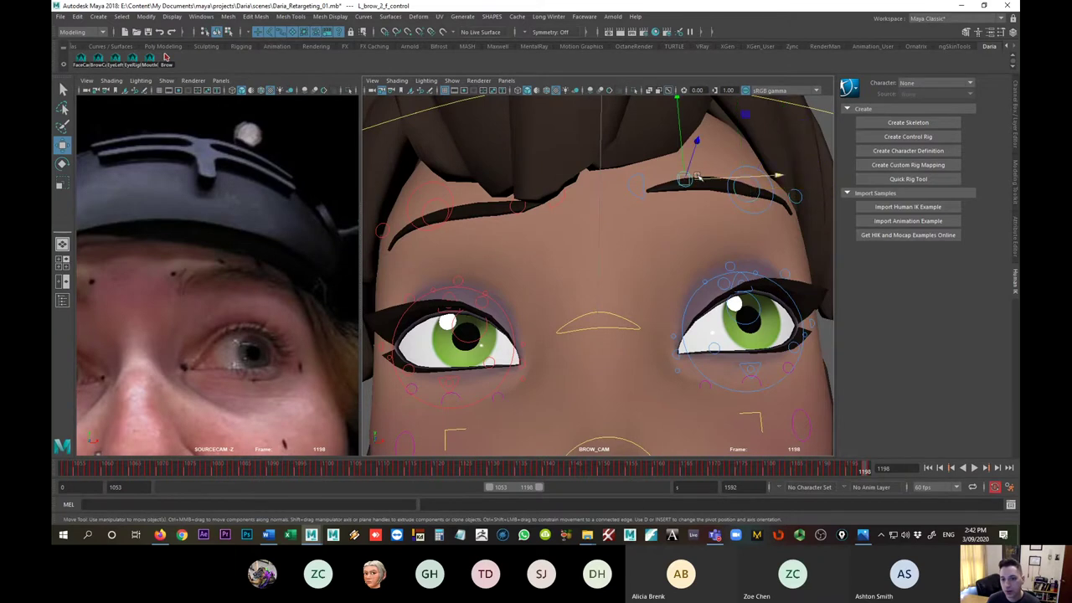
pyautogui.click(748, 189)
pyautogui.moveTo(739, 154); pyautogui.dragTo(741, 153)
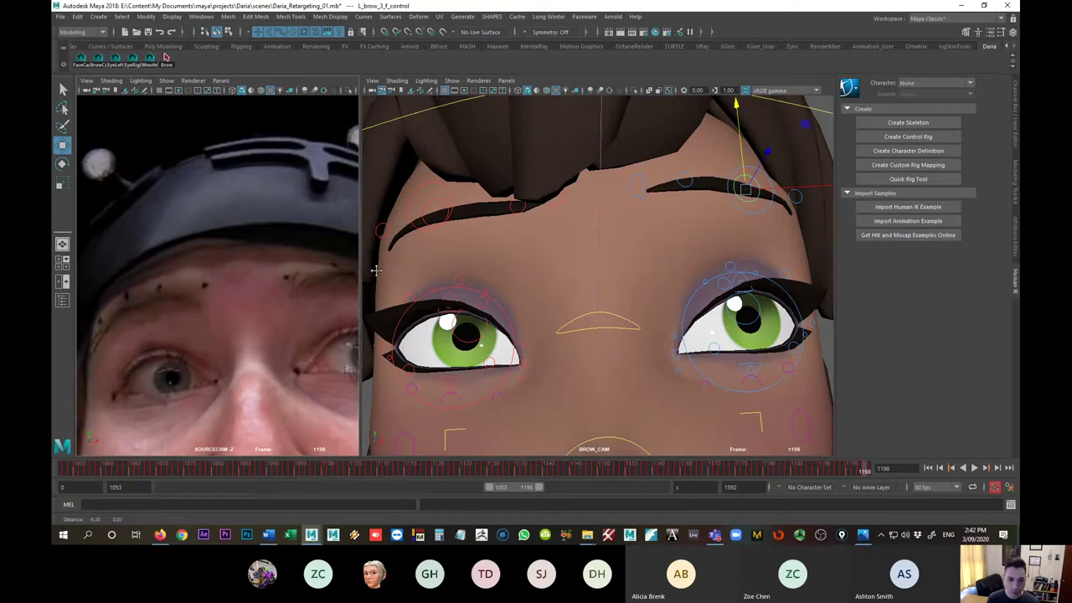
pyautogui.hotkey('alt', 'shift', 'v')
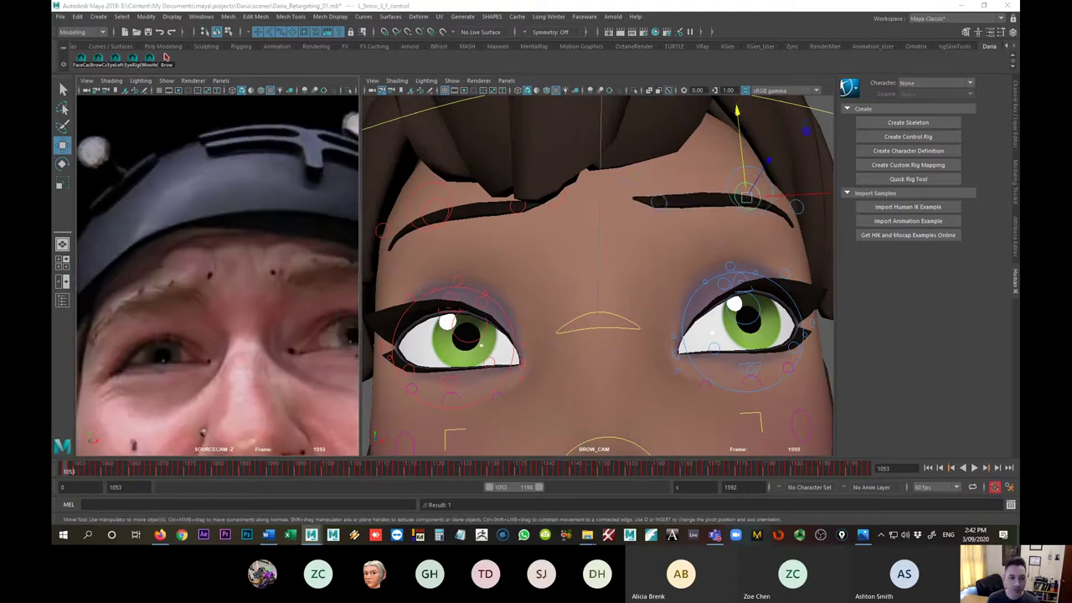
pyautogui.press('.')
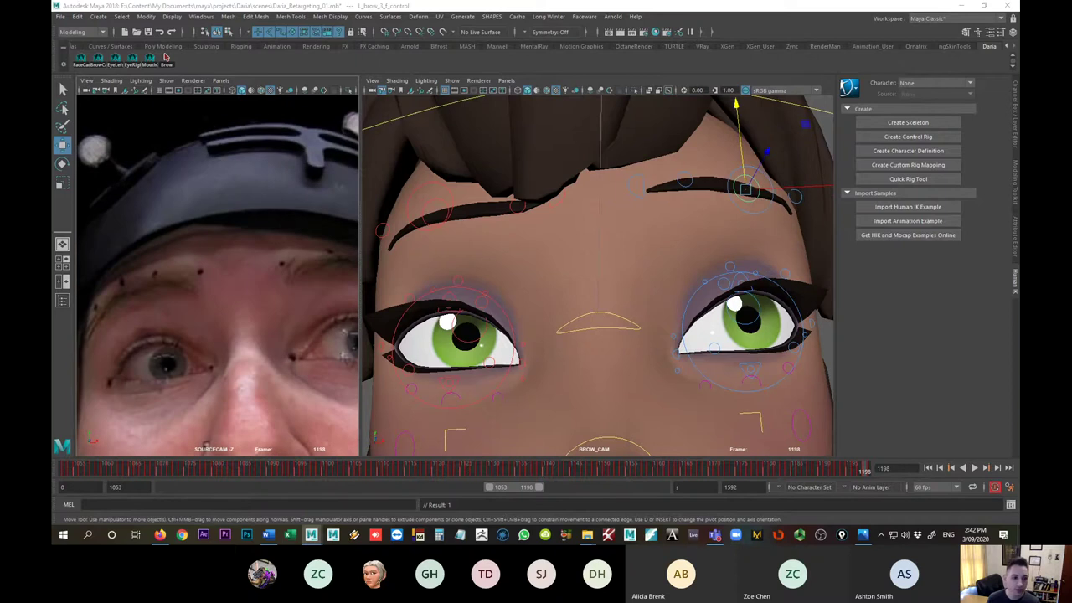
# - At frame 1198, raise the second right brow control, shift it and the innermost one outward, and lift the third slightly
pyautogui.click(519, 207)
pyautogui.moveTo(519, 178); pyautogui.dragTo(528, 164)
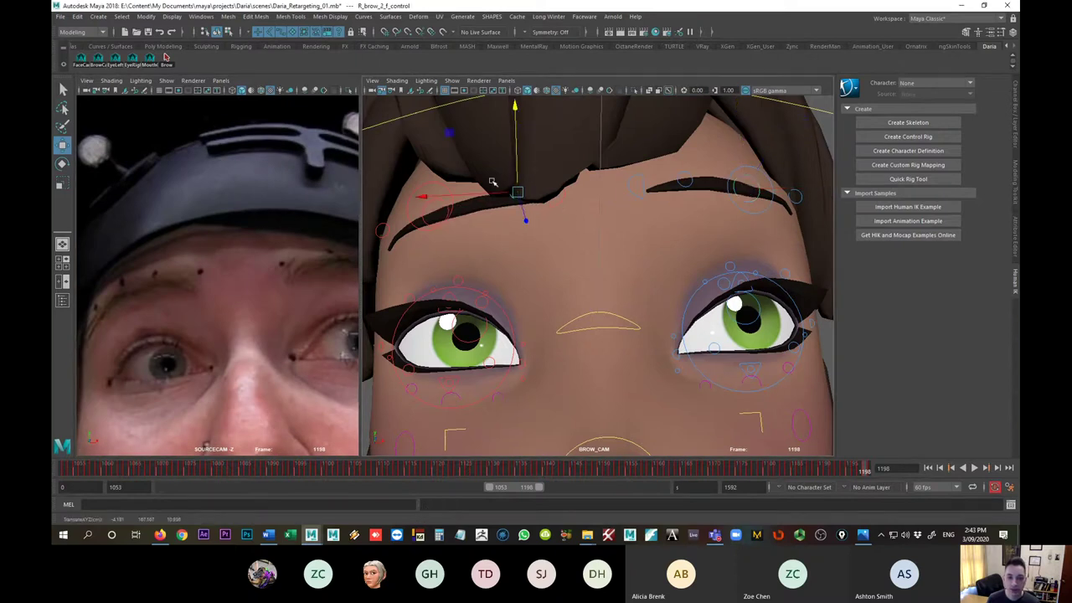
pyautogui.click(538, 196)
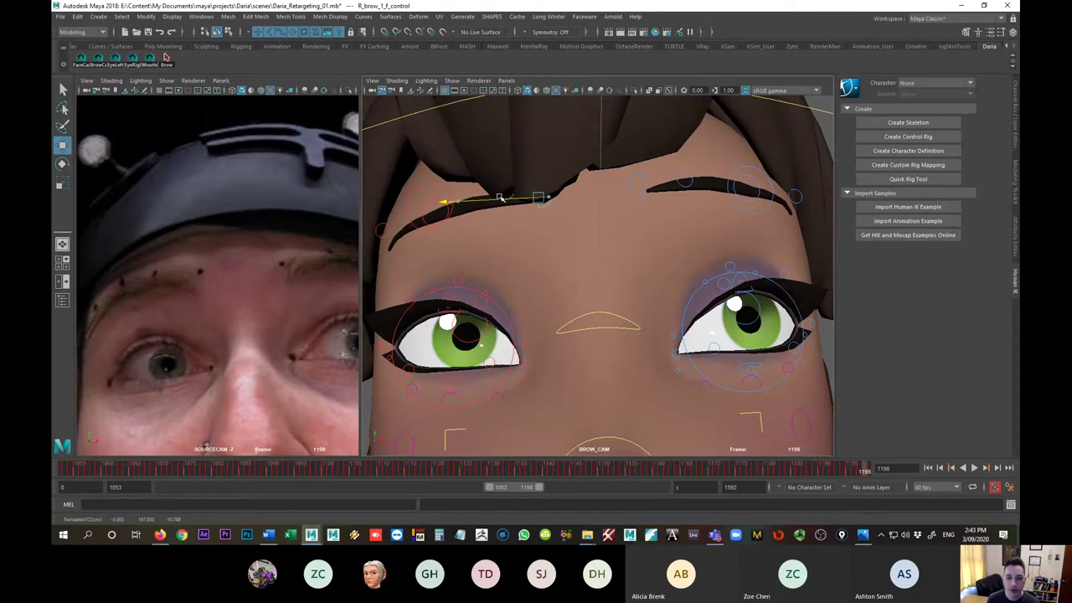
pyautogui.press('q')
pyautogui.click(501, 194)
pyautogui.press('w')
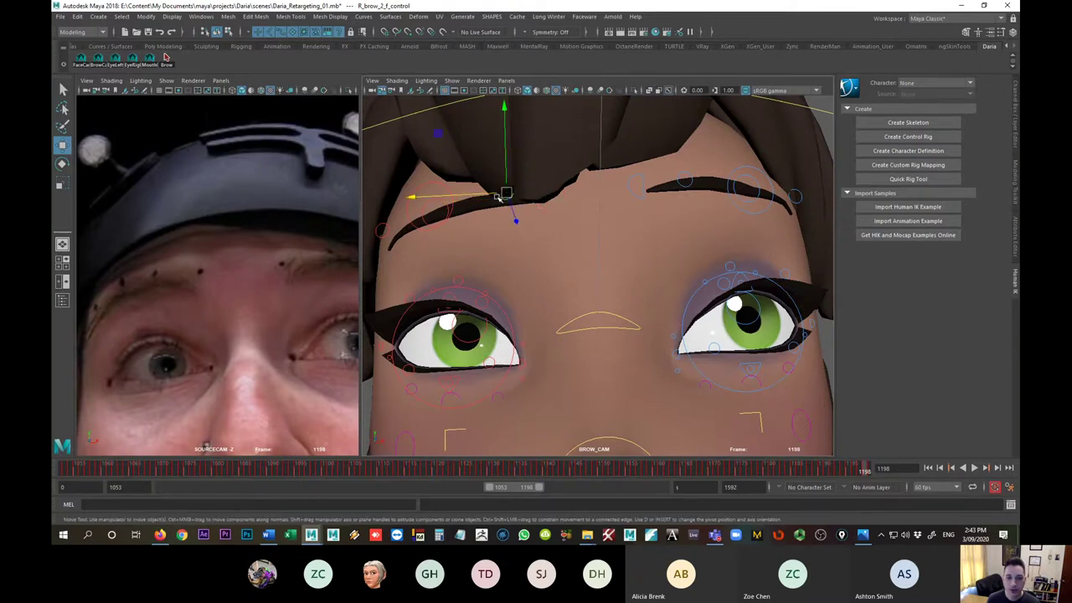
pyautogui.moveTo(484, 194); pyautogui.dragTo(440, 181)
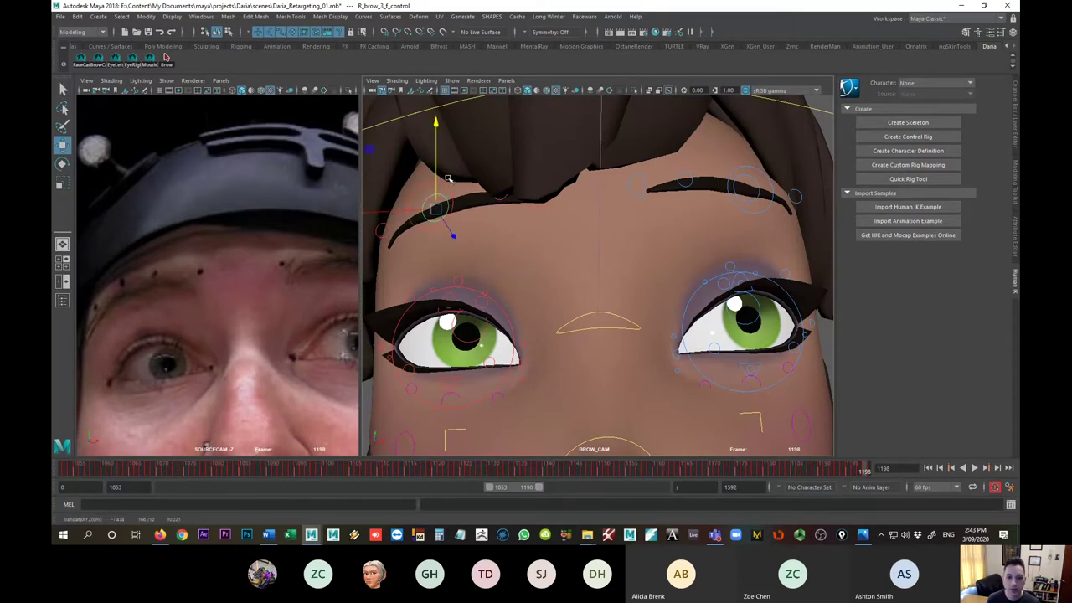
# - Raise the outermost right brow control slightly at frame 1198 and compare the finished brow pose with frame 1053
pyautogui.click(388, 228)
pyautogui.click(384, 223)
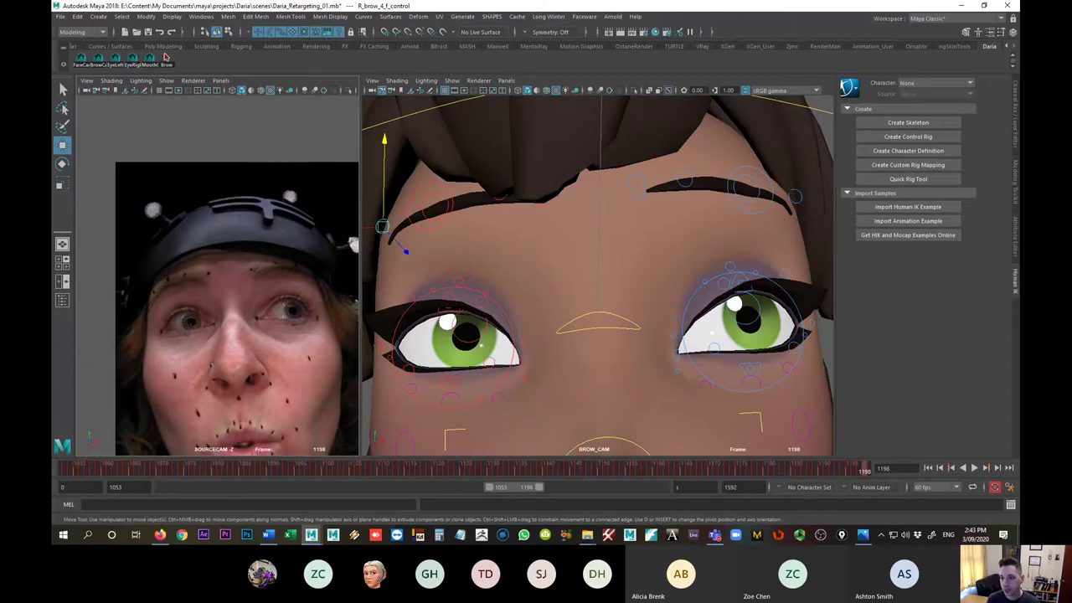
pyautogui.hotkey('alt', 'shift', 'v')
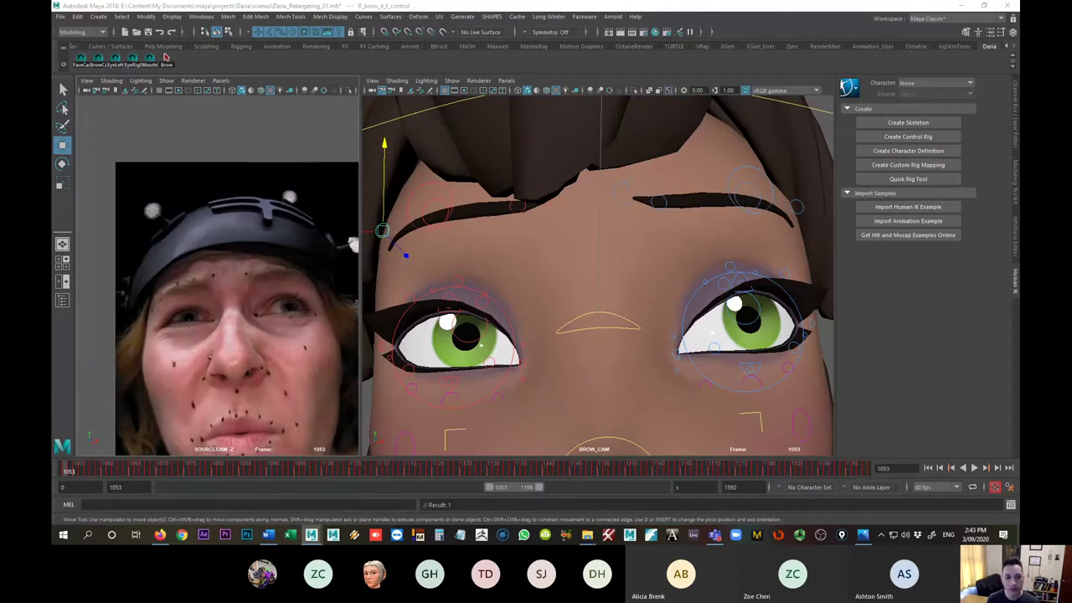
pyautogui.hotkey('alt', 'shift', '.')
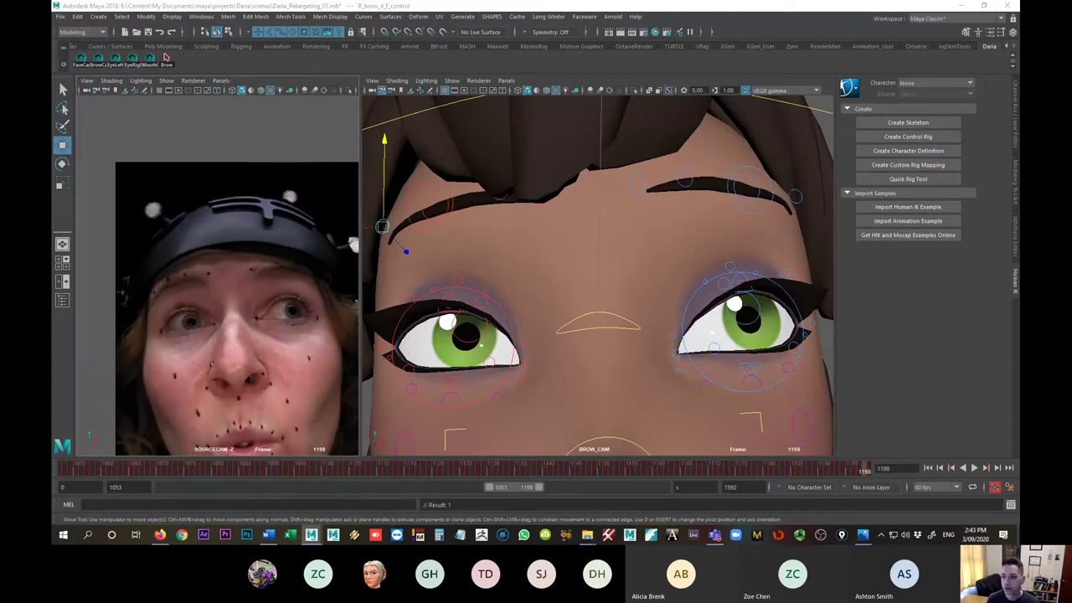
pyautogui.hotkey('alt', 'shift', 'v')
pyautogui.hotkey('alt', 'shift', '.')
pyautogui.hotkey('alt', 'shift', 'v')
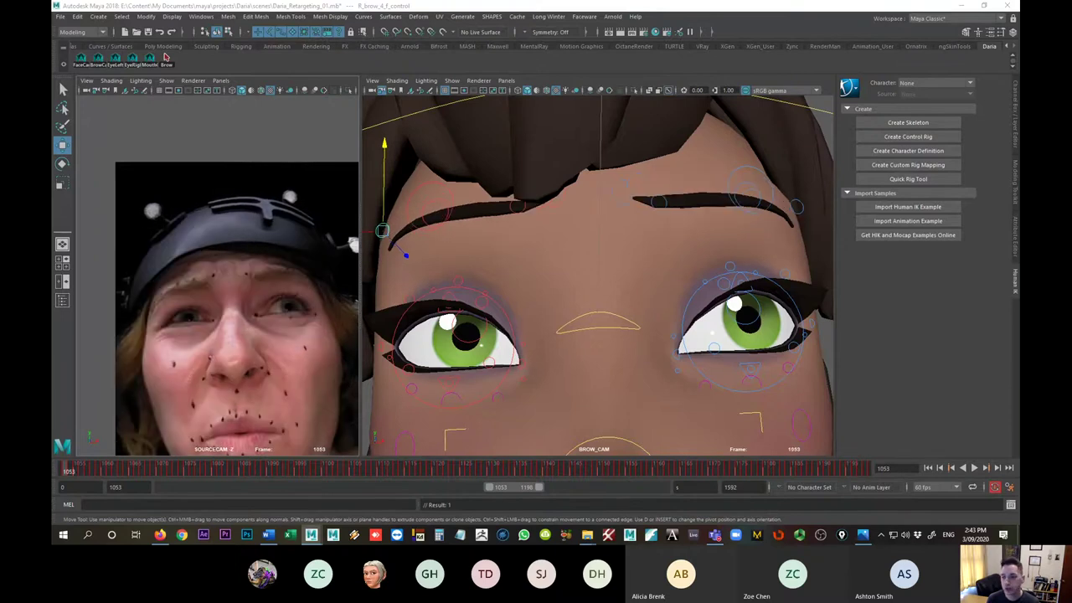
pyautogui.hotkey('alt', 'shift', '.')
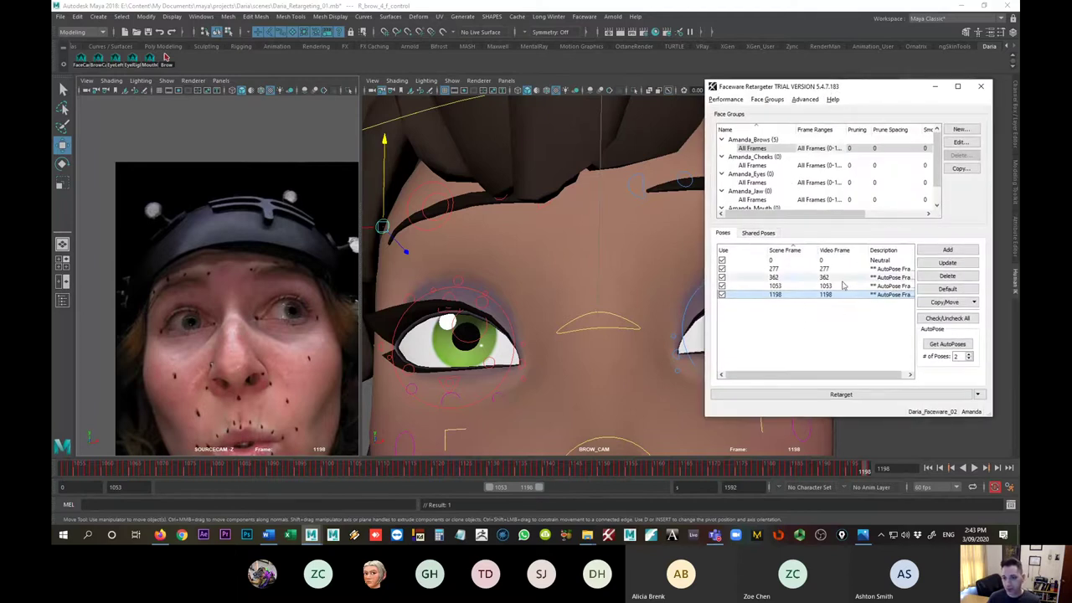
# - Move the Retargeter window clear of the character's face and enlarge the source face in the camera view
pyautogui.moveTo(834, 88); pyautogui.dragTo(840, 109)
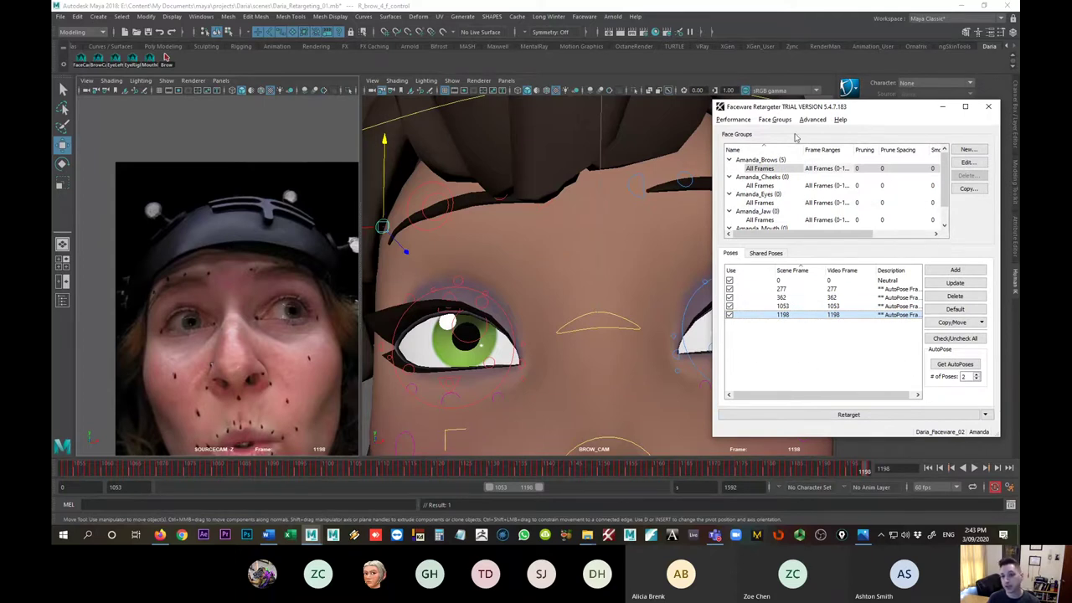
pyautogui.moveTo(799, 113); pyautogui.dragTo(978, 106)
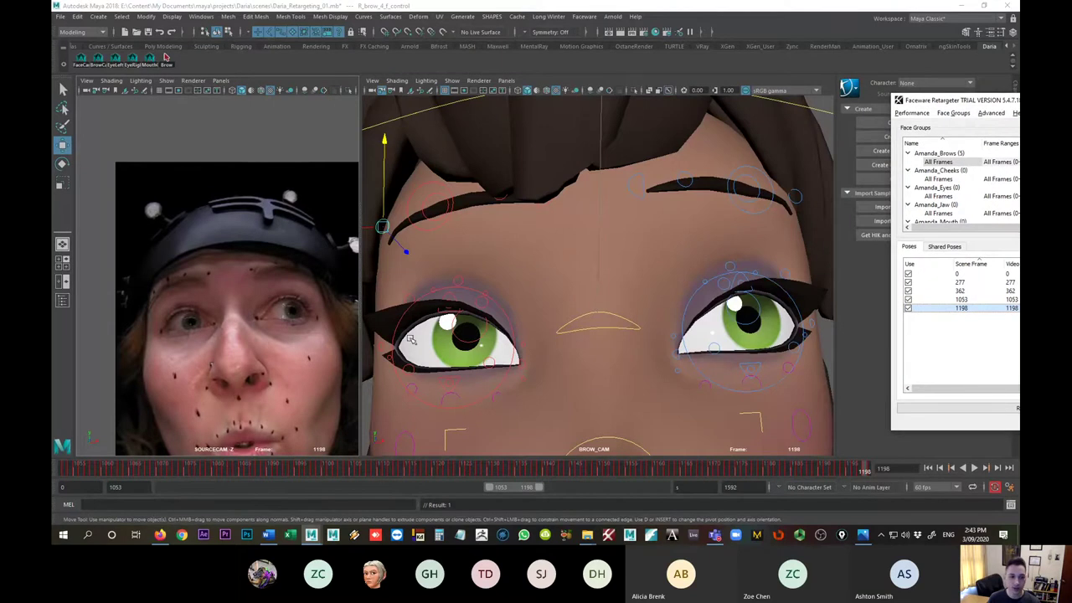
pyautogui.scroll(3, 178, 236)
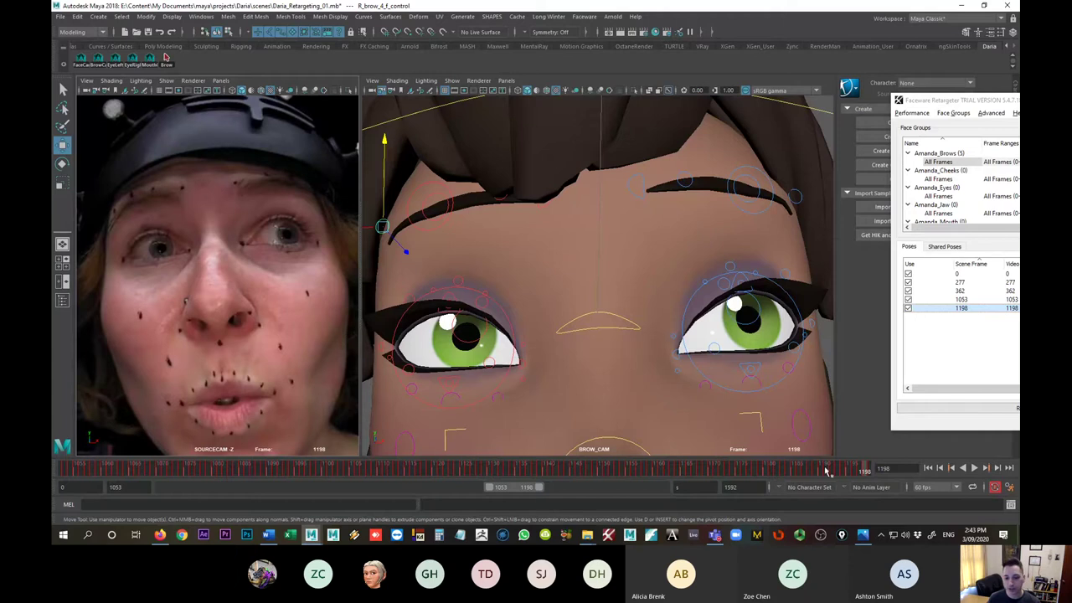
# - Set the playback range to start at frame 0 and end at frame 500
pyautogui.click(706, 490)
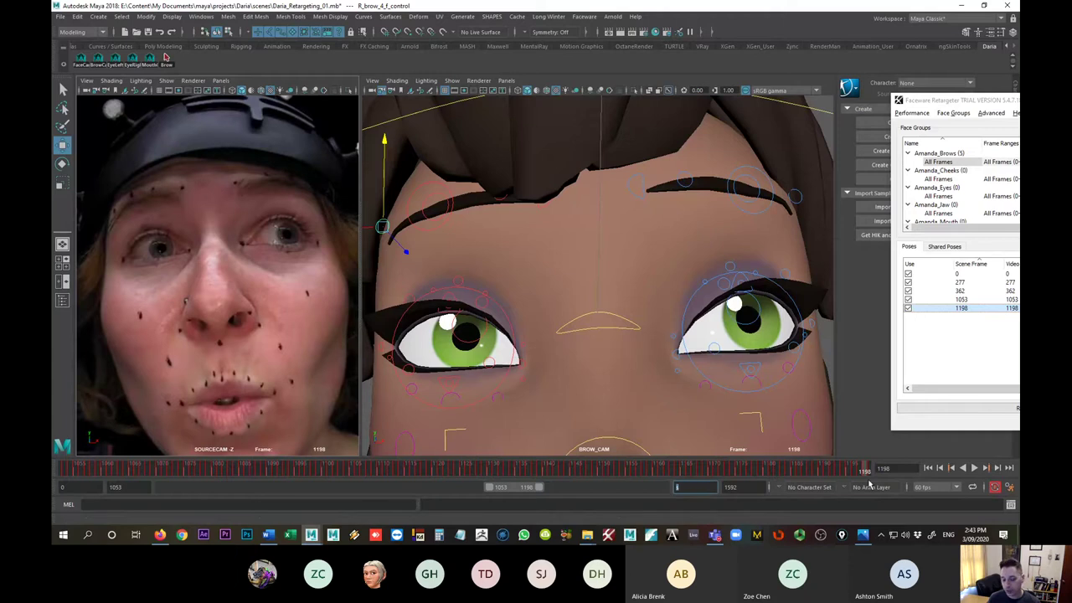
pyautogui.write('1592')
pyautogui.press('Return')
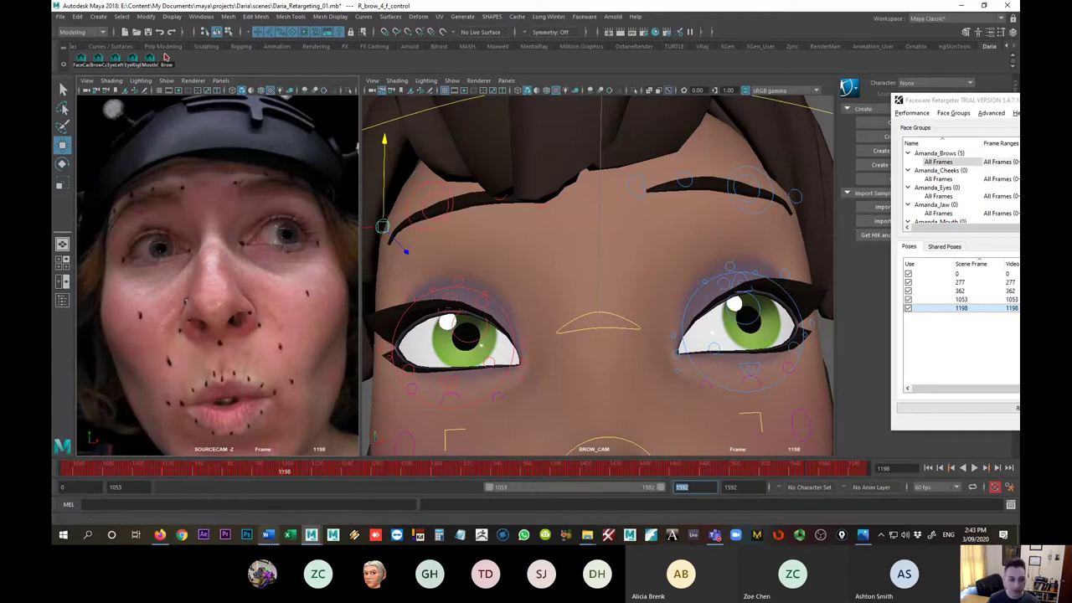
pyautogui.click(128, 486)
pyautogui.write('0')
pyautogui.press('Return')
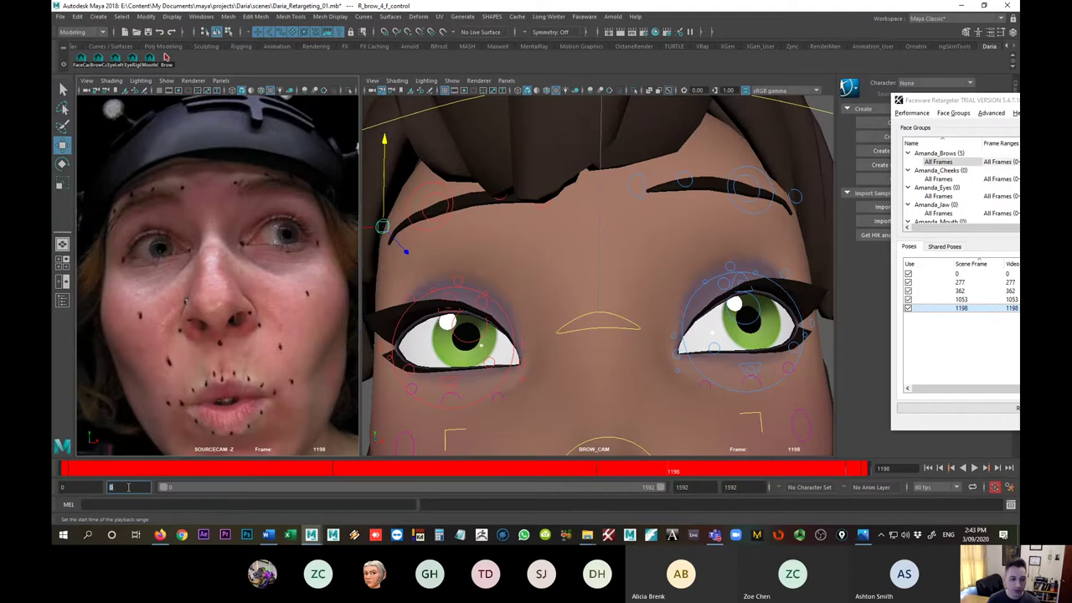
pyautogui.click(682, 487)
pyautogui.write('500')
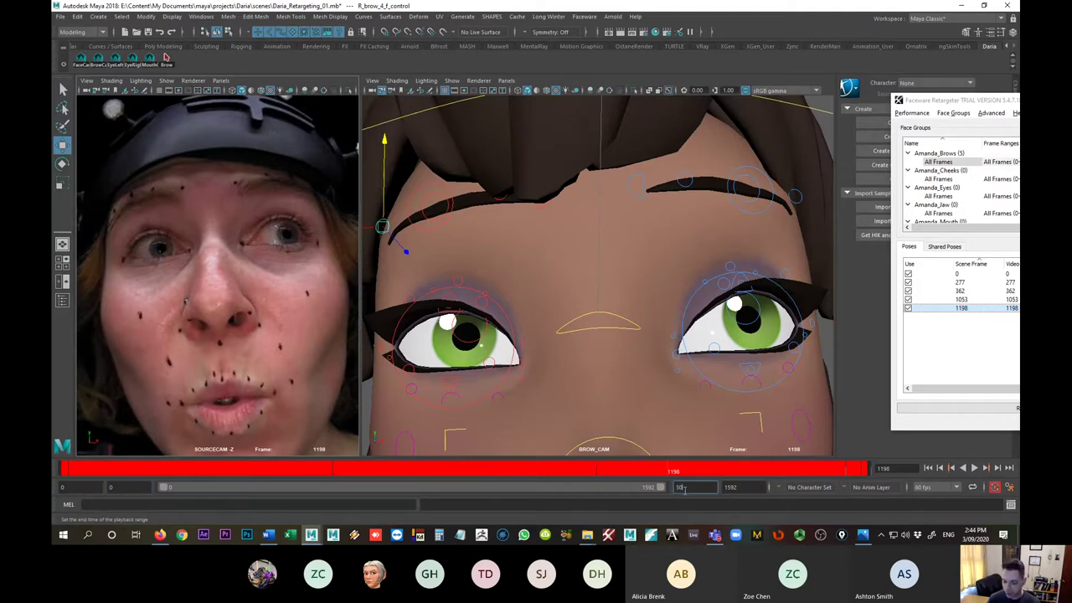
pyautogui.press('Return')
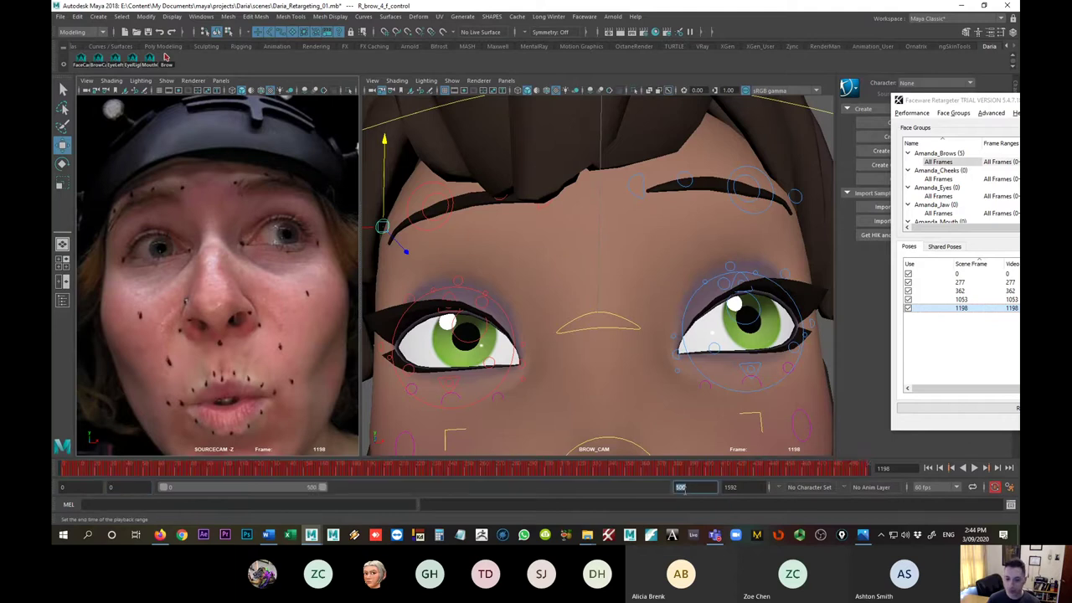
# - Scrub to frame 161 and add a pose to the Amanda_Brows group there, leaving its description blank
pyautogui.click(66, 471)
pyautogui.moveTo(62, 473); pyautogui.dragTo(323, 493)
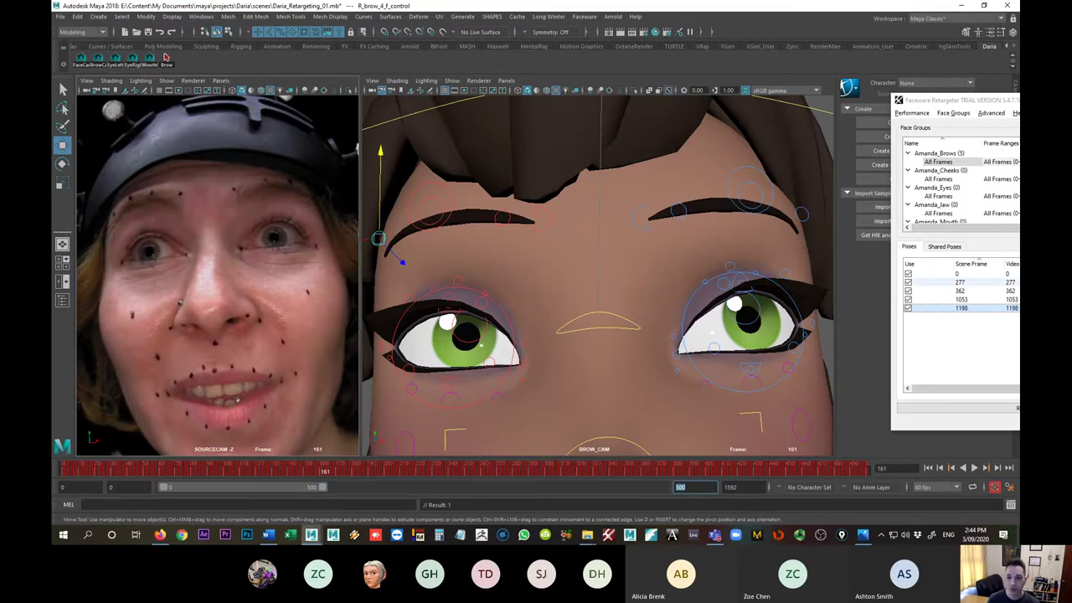
pyautogui.moveTo(964, 104); pyautogui.dragTo(804, 103)
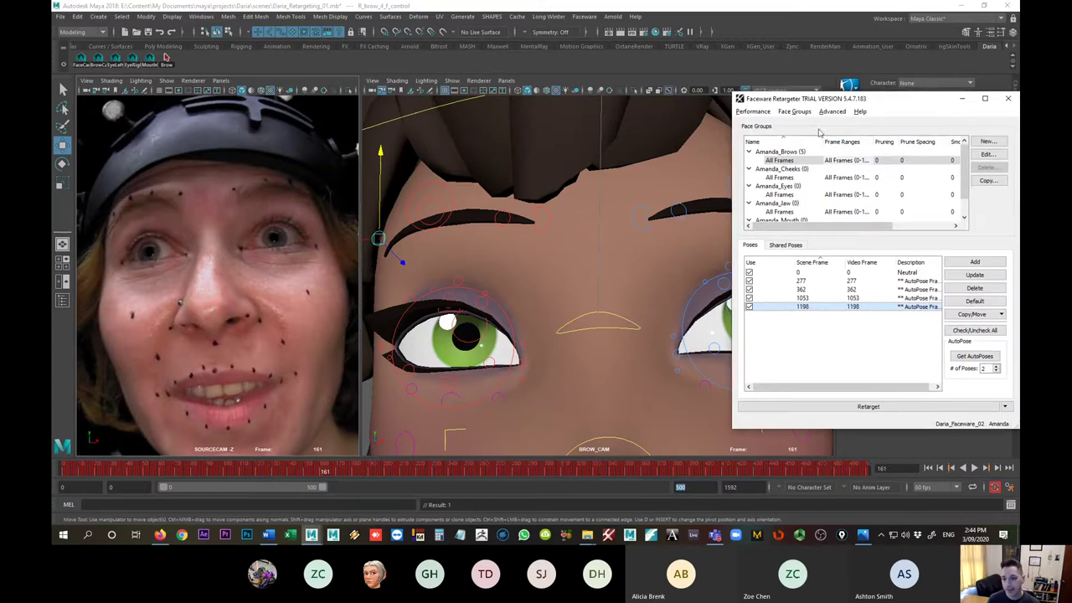
pyautogui.click(974, 262)
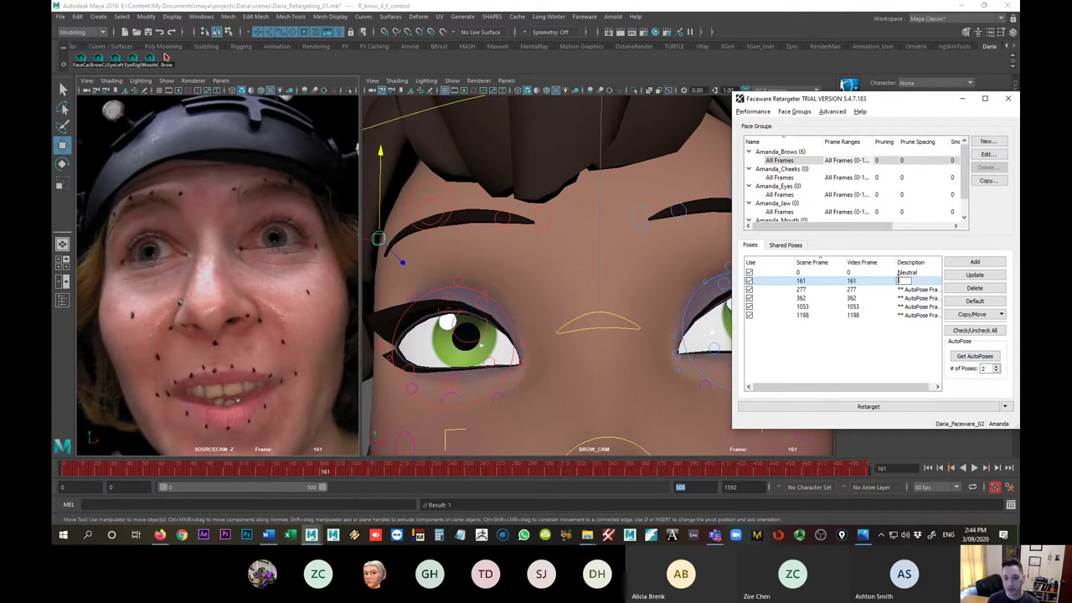
pyautogui.click(900, 342)
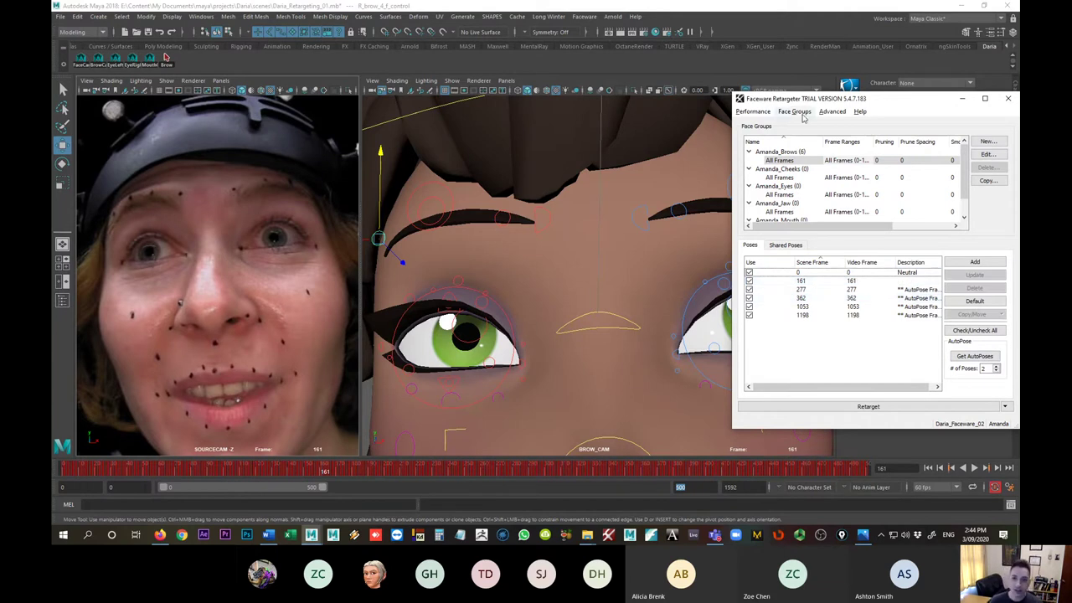
# - Review the Amanda_Brows poses in turn at frames 161, 277, 362, 1053 and 1198 against the source footage
pyautogui.moveTo(800, 102); pyautogui.dragTo(1071, 126)
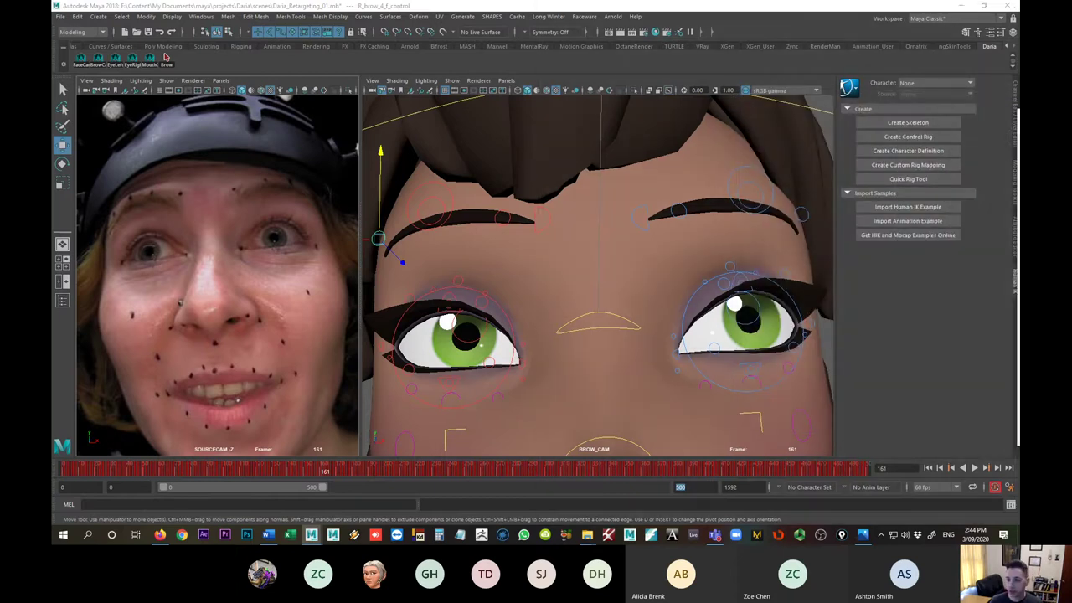
pyautogui.moveTo(1071, 126); pyautogui.dragTo(856, 141)
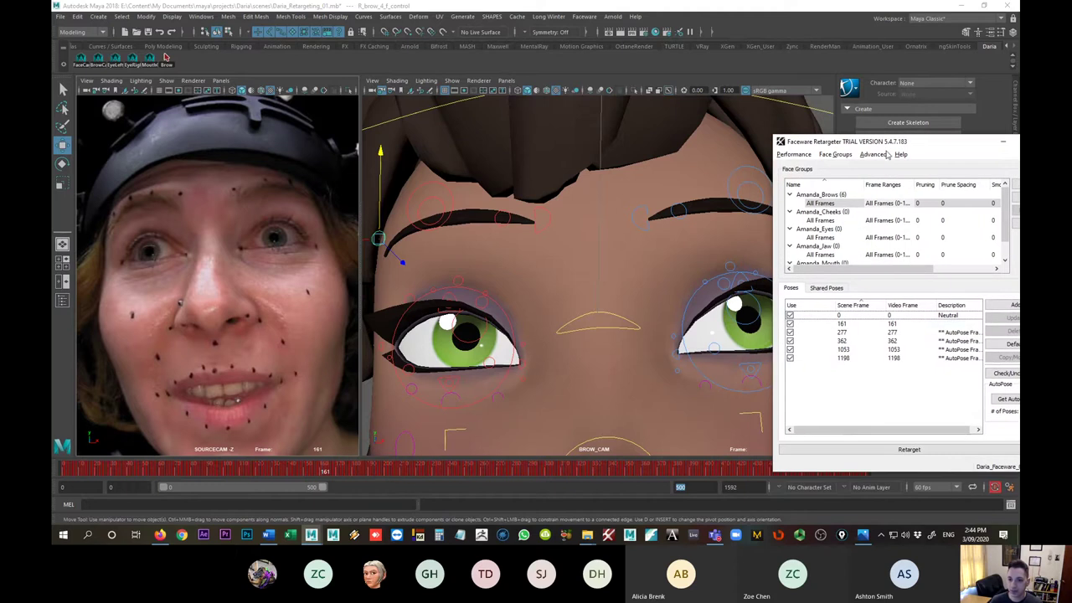
pyautogui.click(849, 325)
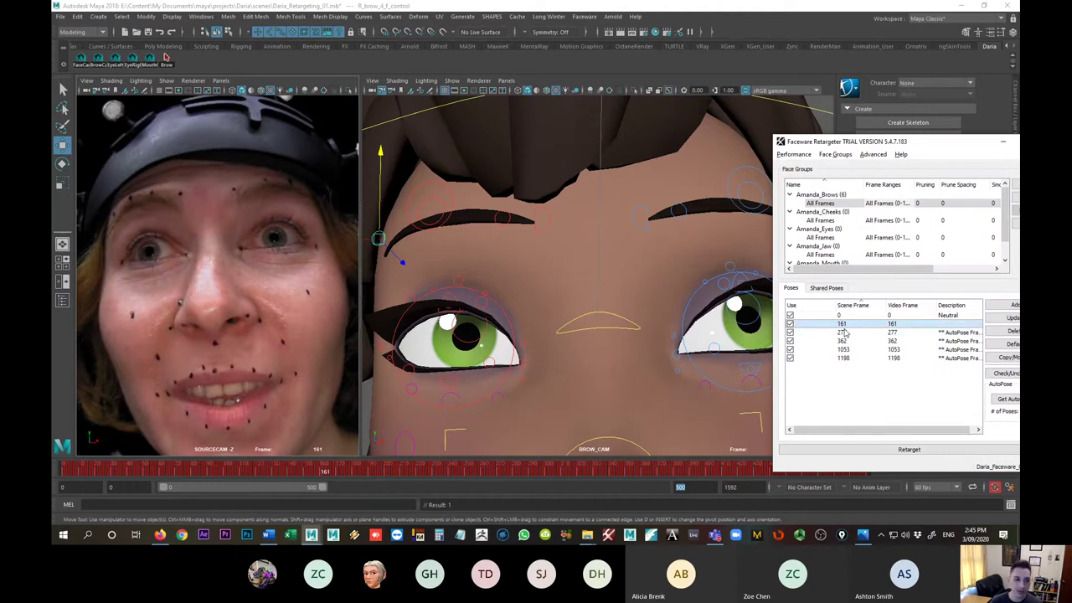
pyautogui.click(845, 333)
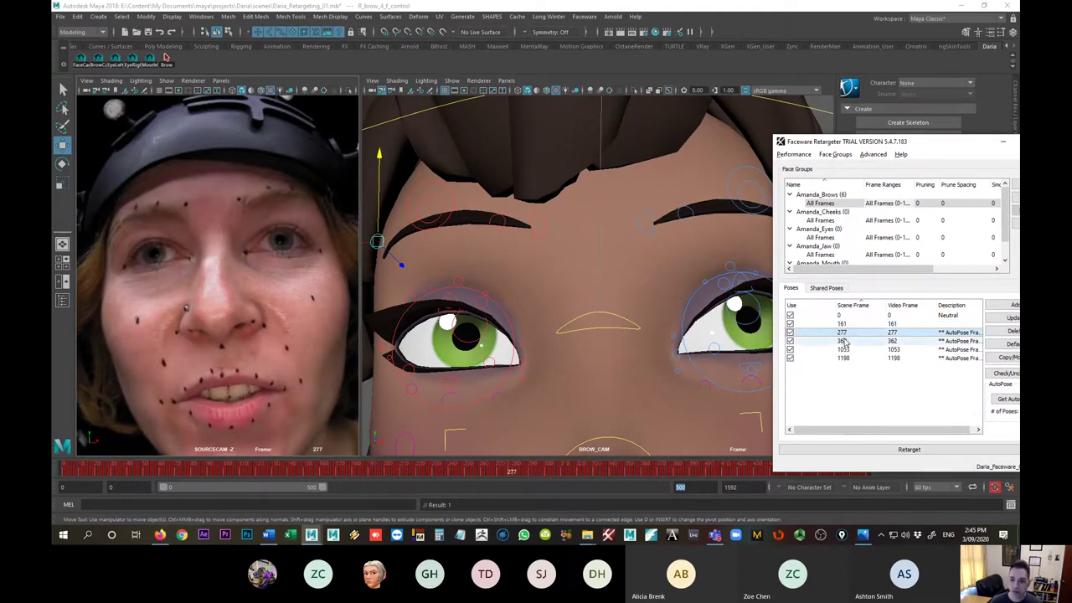
pyautogui.click(844, 342)
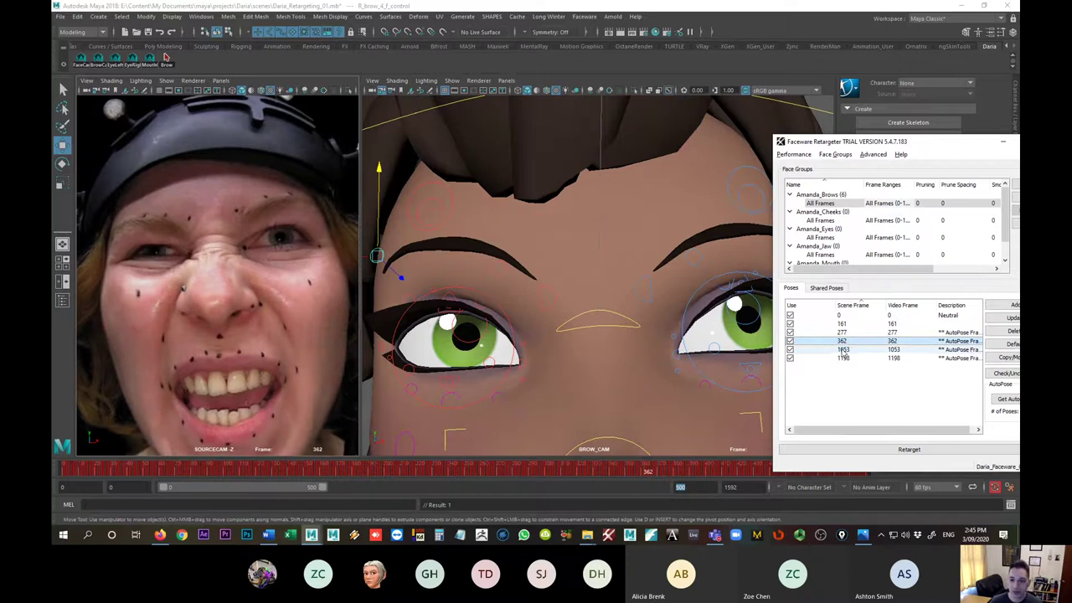
pyautogui.click(844, 350)
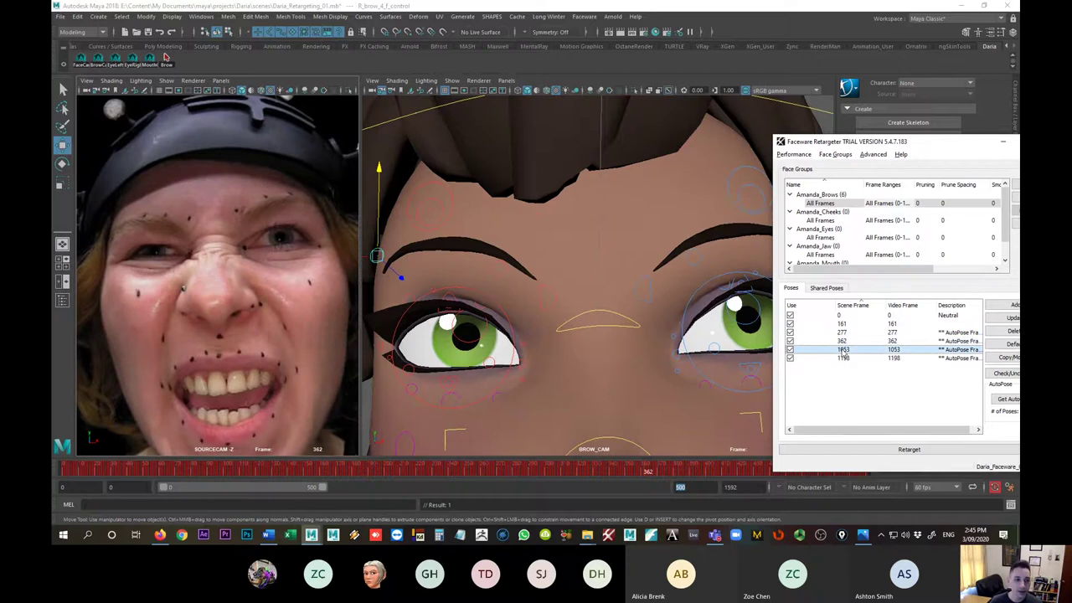
pyautogui.click(844, 358)
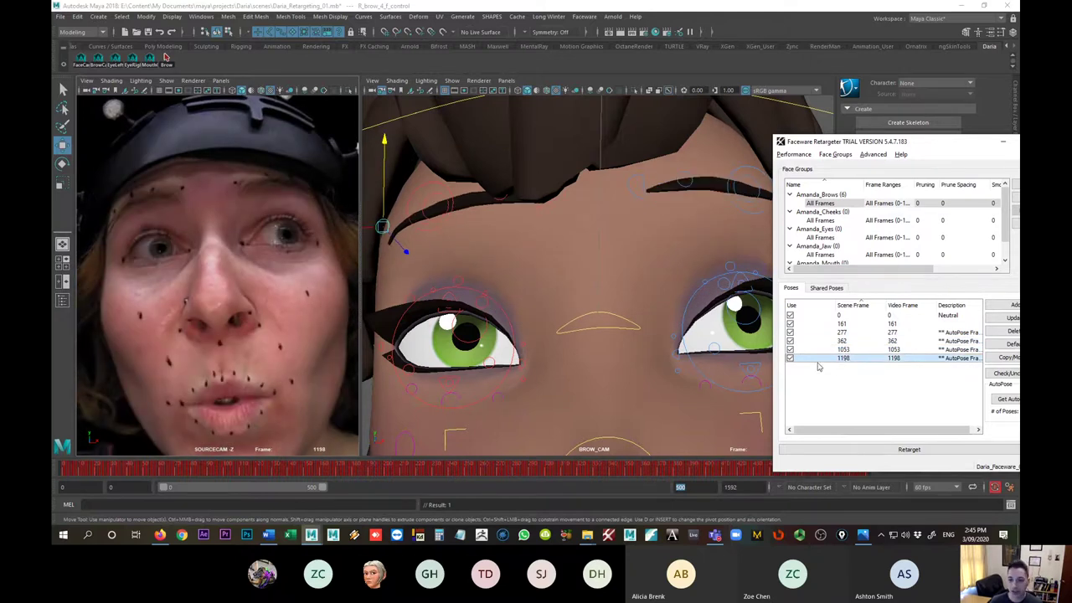
# - Compare the brow pose and source face at frame 161 with those at frame 1198
pyautogui.click(853, 324)
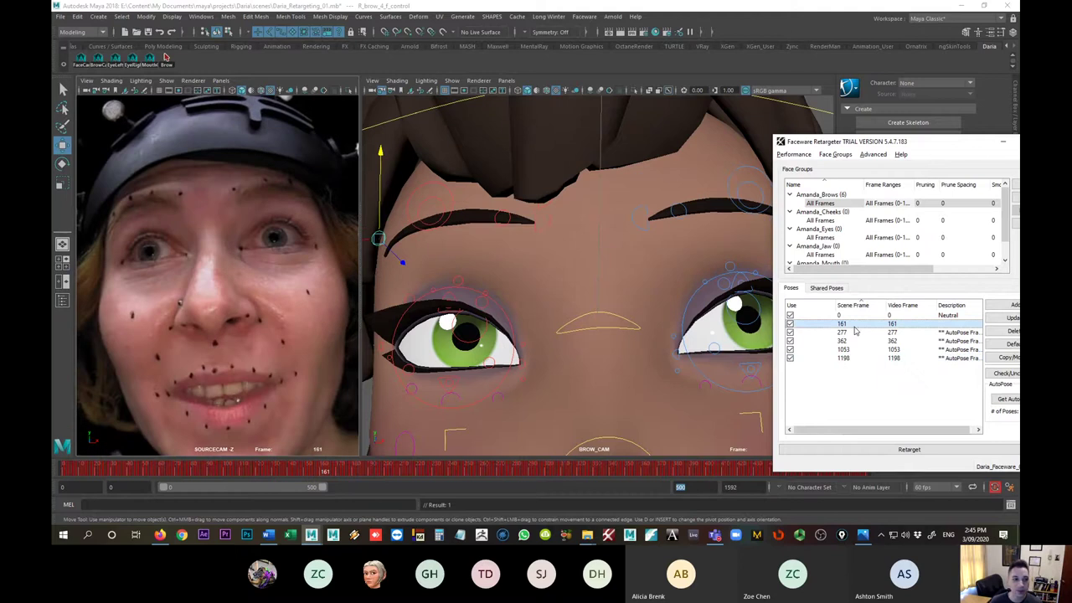
pyautogui.click(846, 358)
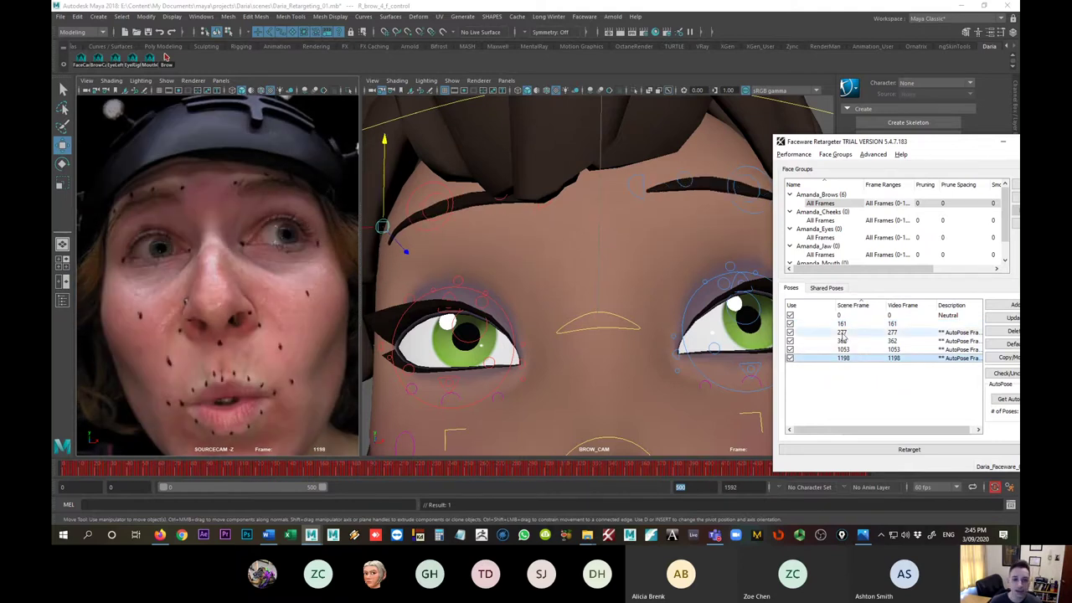
pyautogui.click(840, 325)
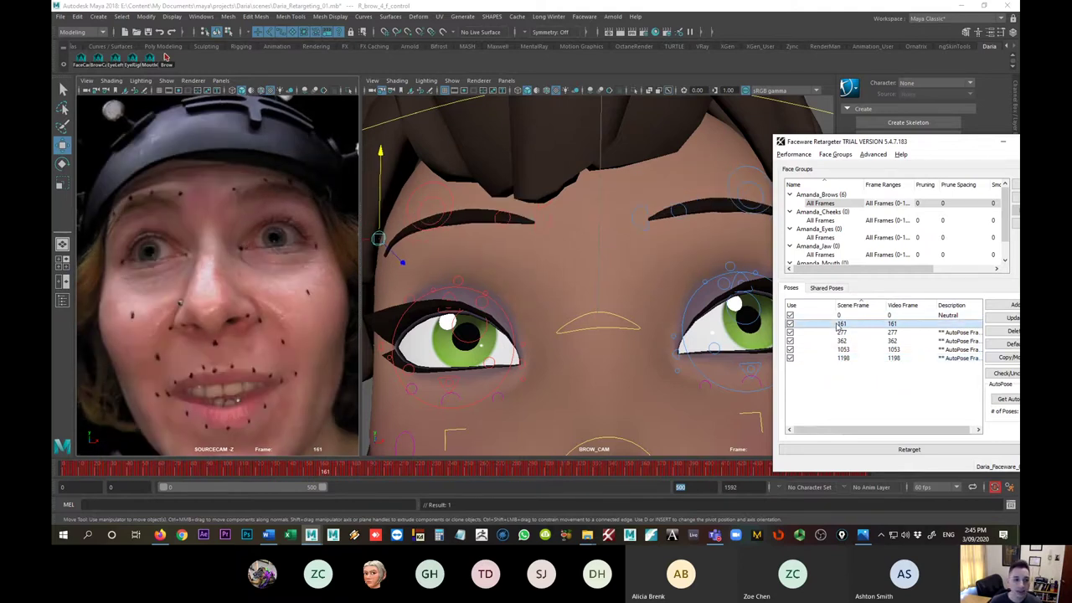
pyautogui.click(841, 359)
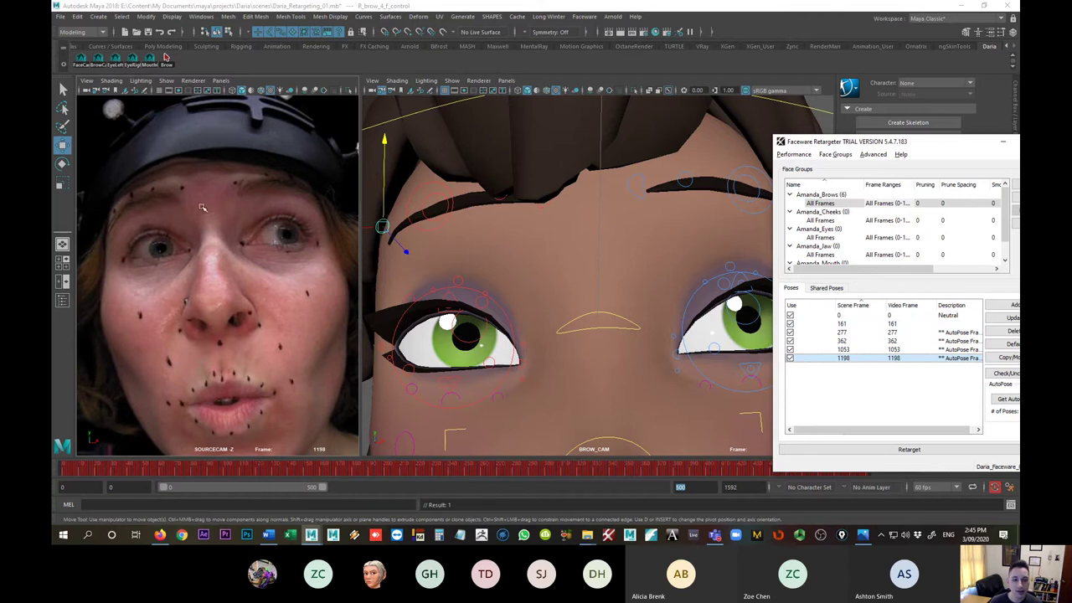
pyautogui.click(841, 325)
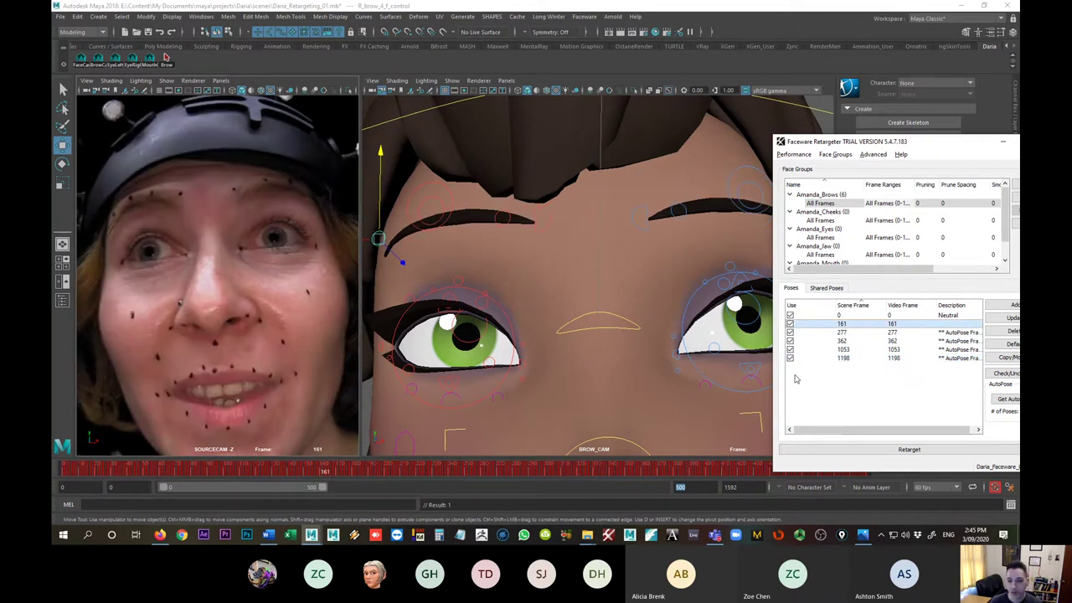
pyautogui.click(843, 360)
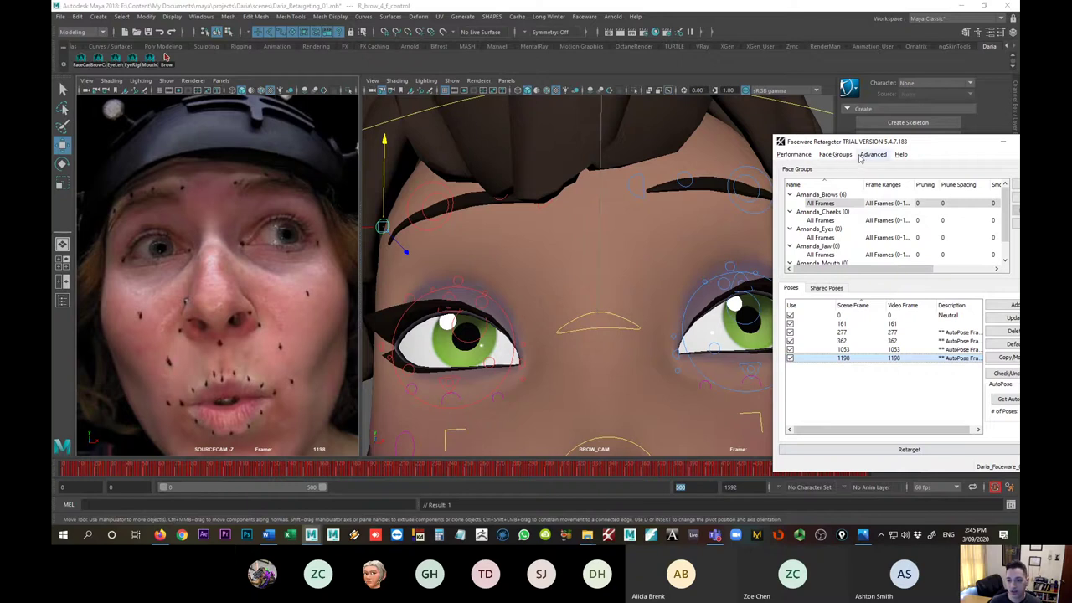
# - Move the Retargeter window off the character's face and set the playback range to frames 161 to 1198
pyautogui.moveTo(858, 142); pyautogui.dragTo(929, 90)
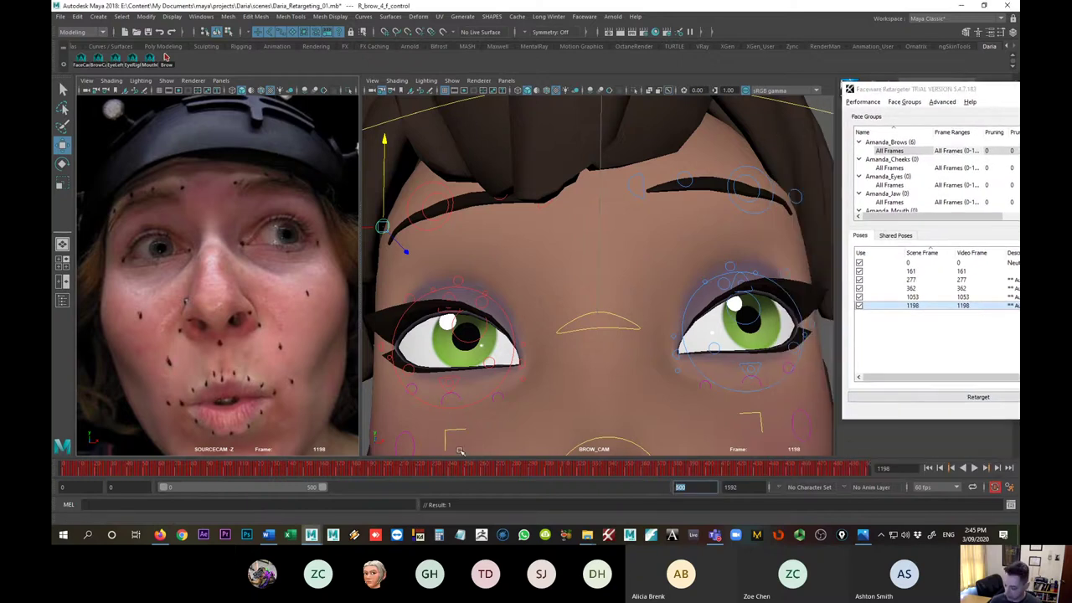
pyautogui.write('98')
pyautogui.press('Return')
pyautogui.click(126, 486)
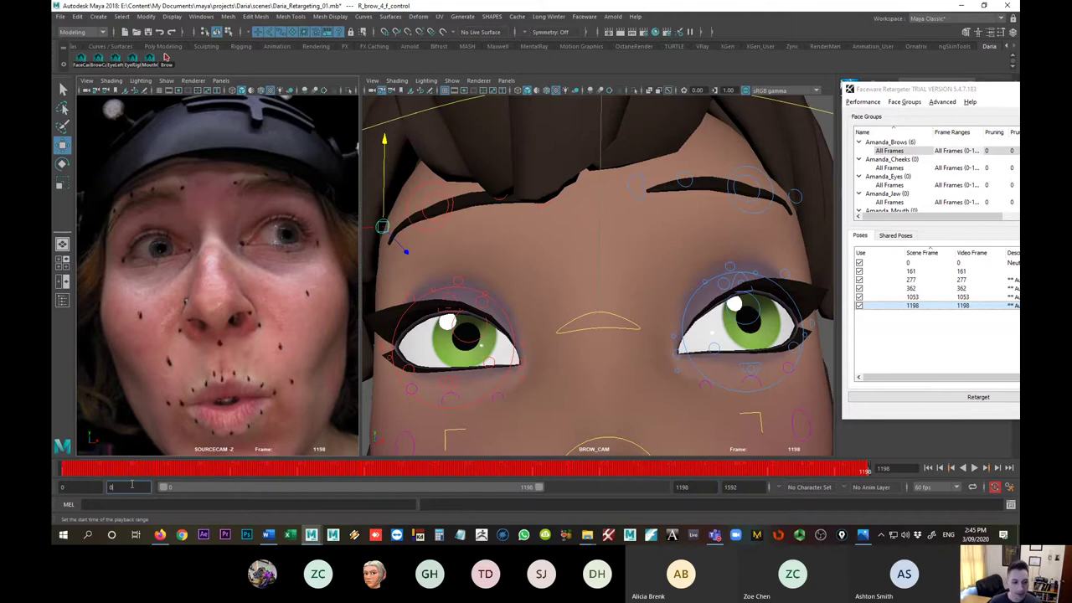
pyautogui.write('161')
pyautogui.press('Return')
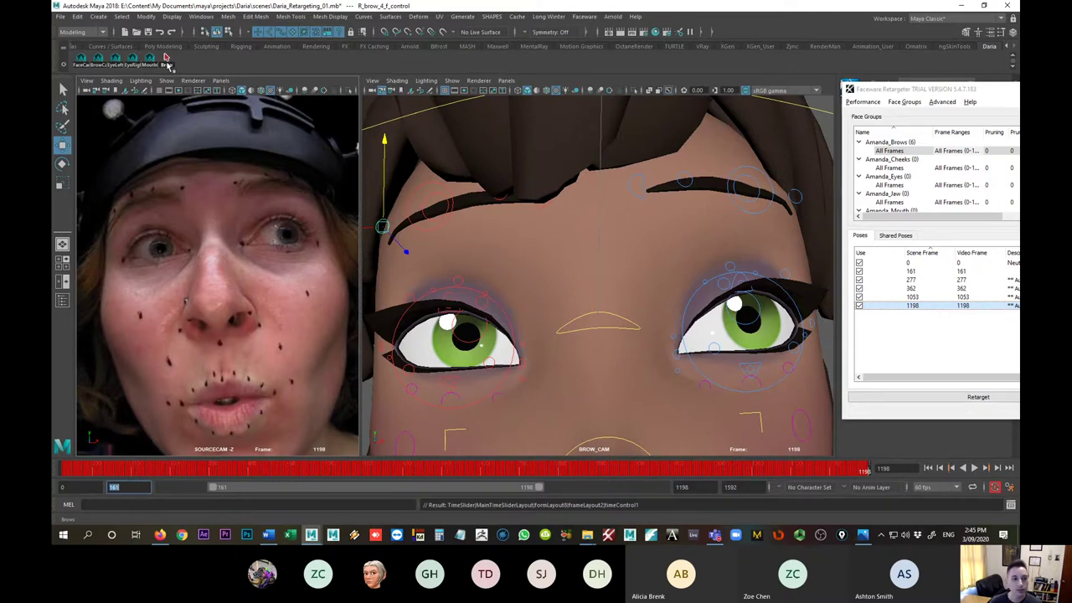
# - Copy the pose of all brow controls from frame 1198 to frame 161 and compare the source face at both frames
pyautogui.click(166, 61)
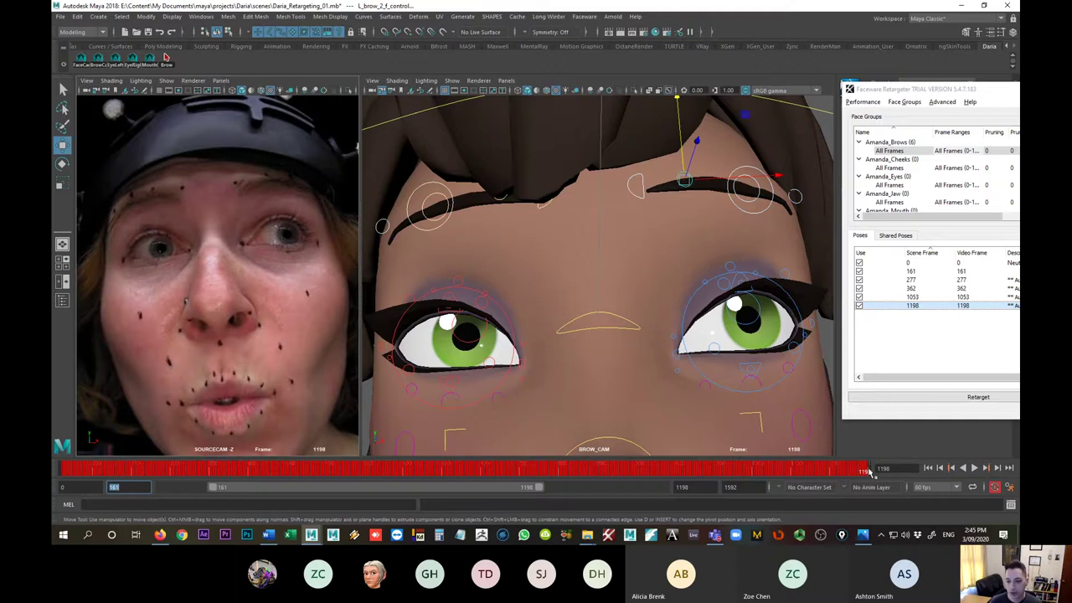
pyautogui.hotkey('alt', 'v')
pyautogui.hotkey('alt', 'v')
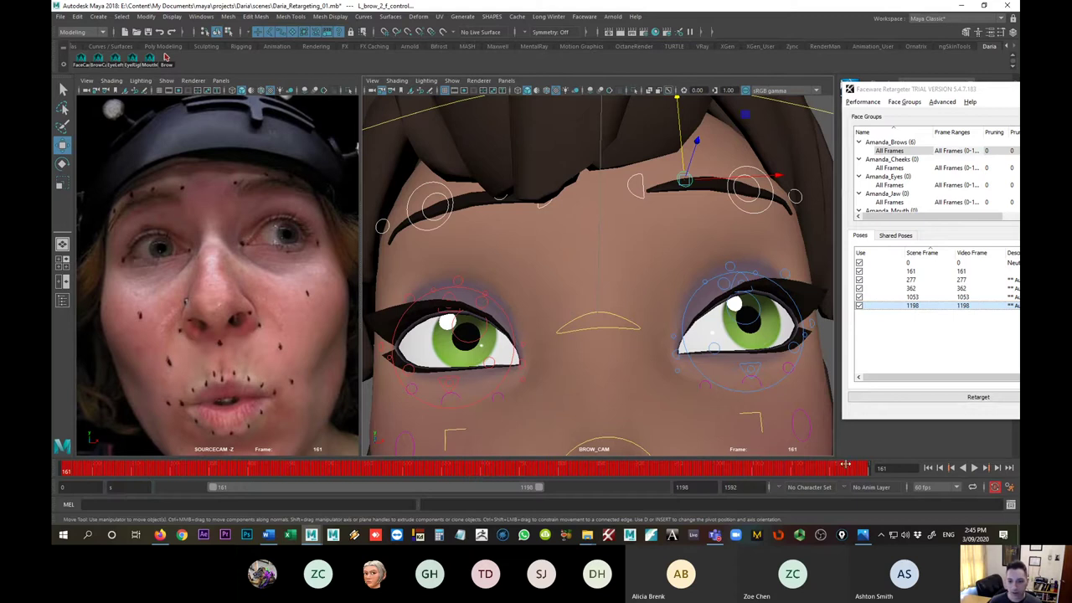
pyautogui.click(914, 274)
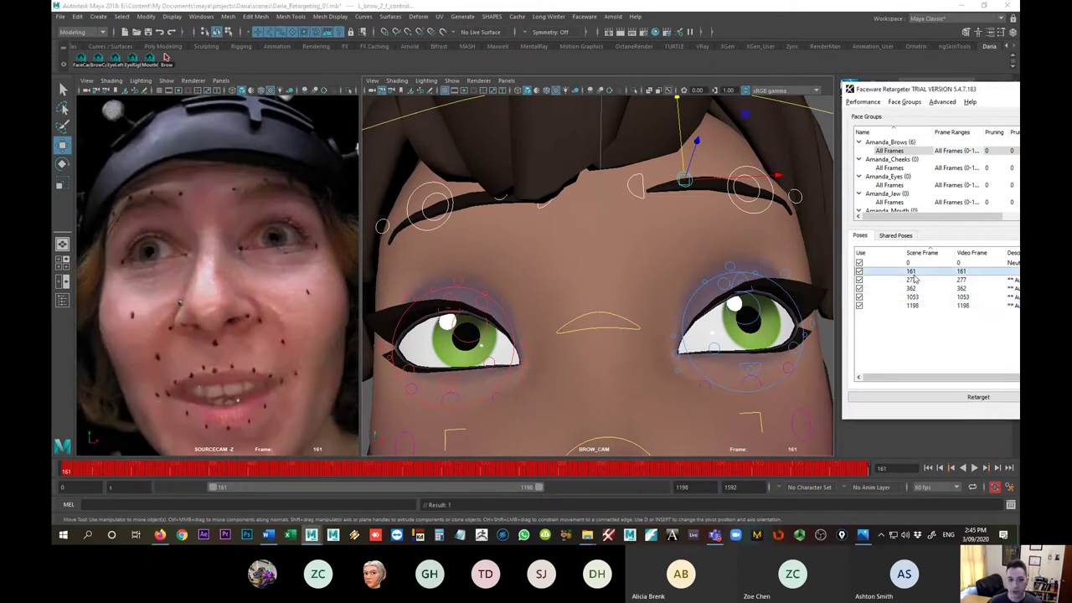
pyautogui.click(914, 306)
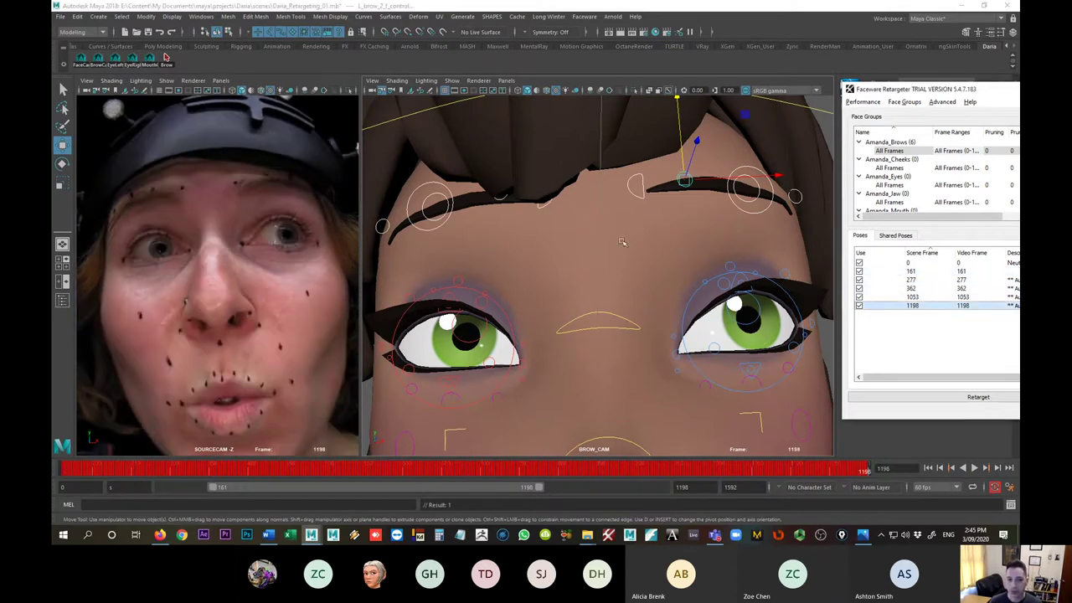
pyautogui.press('Up')
pyautogui.press('Up')
pyautogui.press('Up')
pyautogui.press('Up')
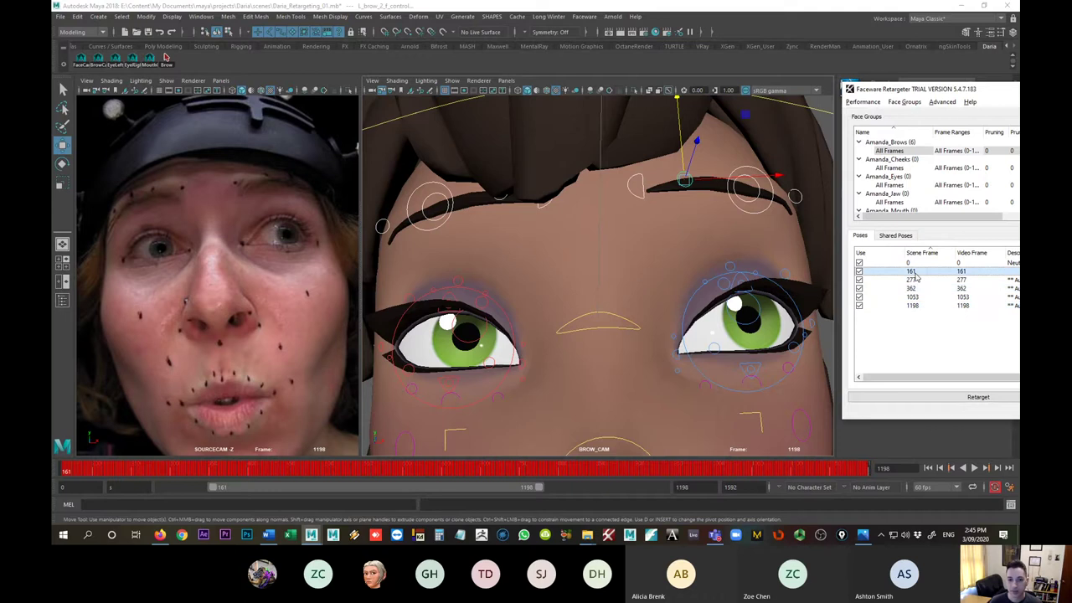
# - Lower the inner-end controls of both brows at frame 161 and compare the pose with frame 1198
pyautogui.click(540, 204)
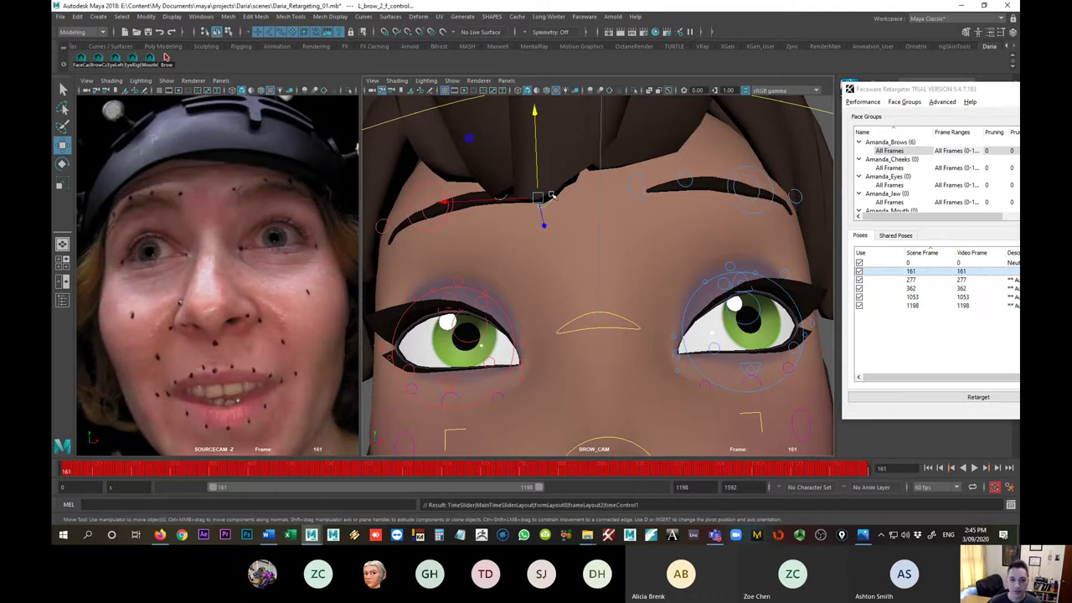
pyautogui.moveTo(539, 197); pyautogui.dragTo(545, 179)
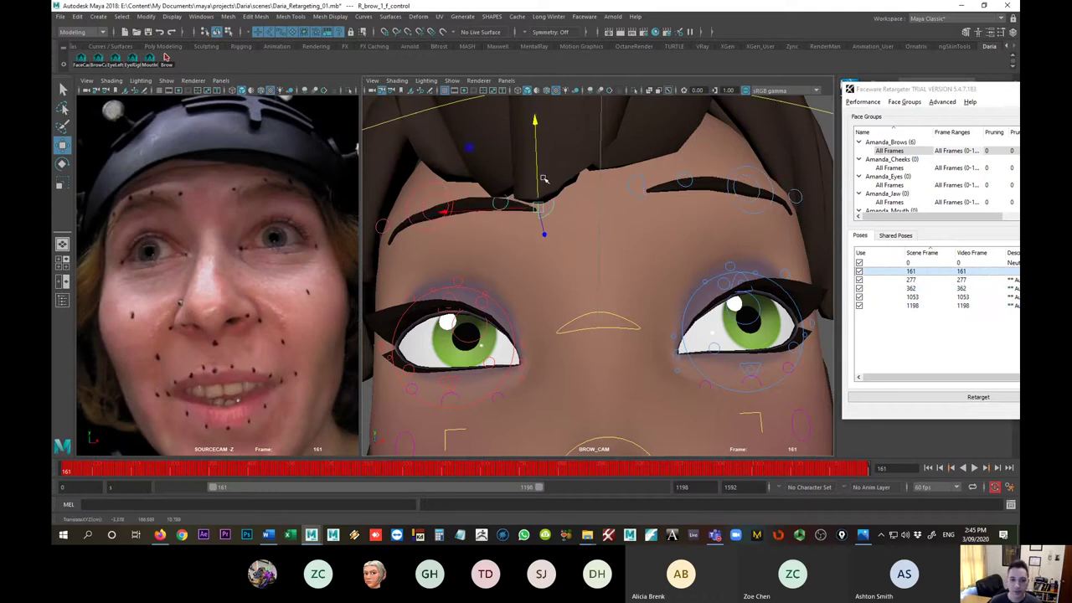
pyautogui.click(640, 186)
pyautogui.moveTo(643, 160); pyautogui.dragTo(642, 172)
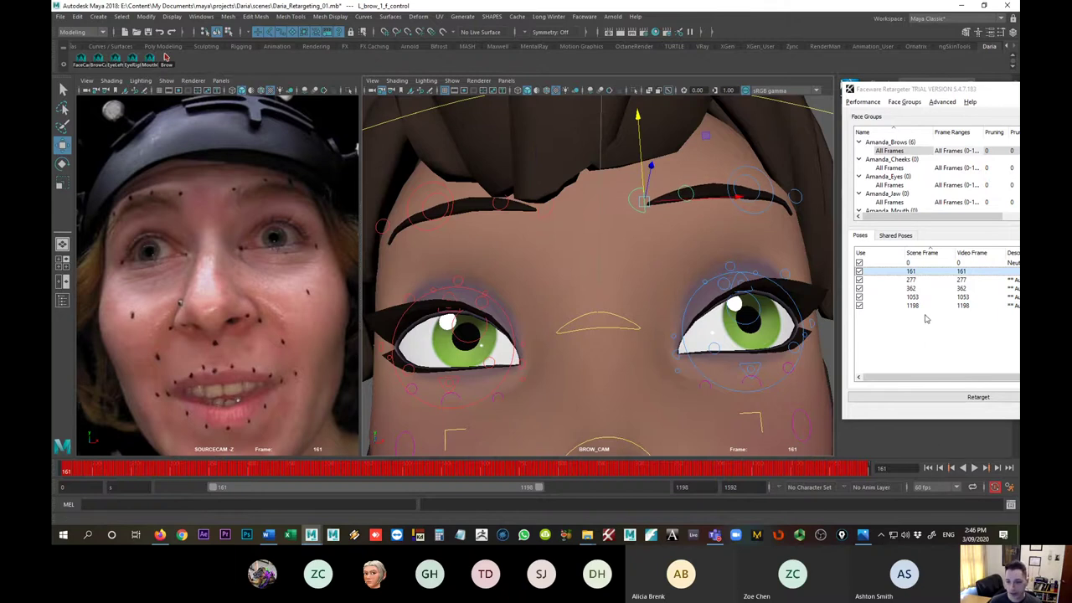
pyautogui.click(912, 304)
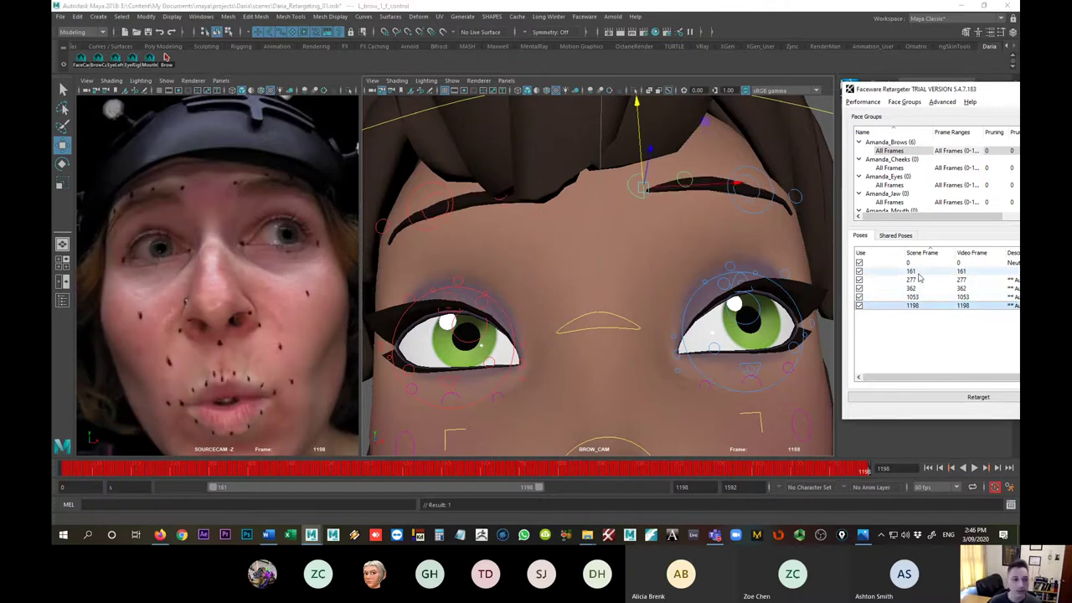
pyautogui.click(911, 270)
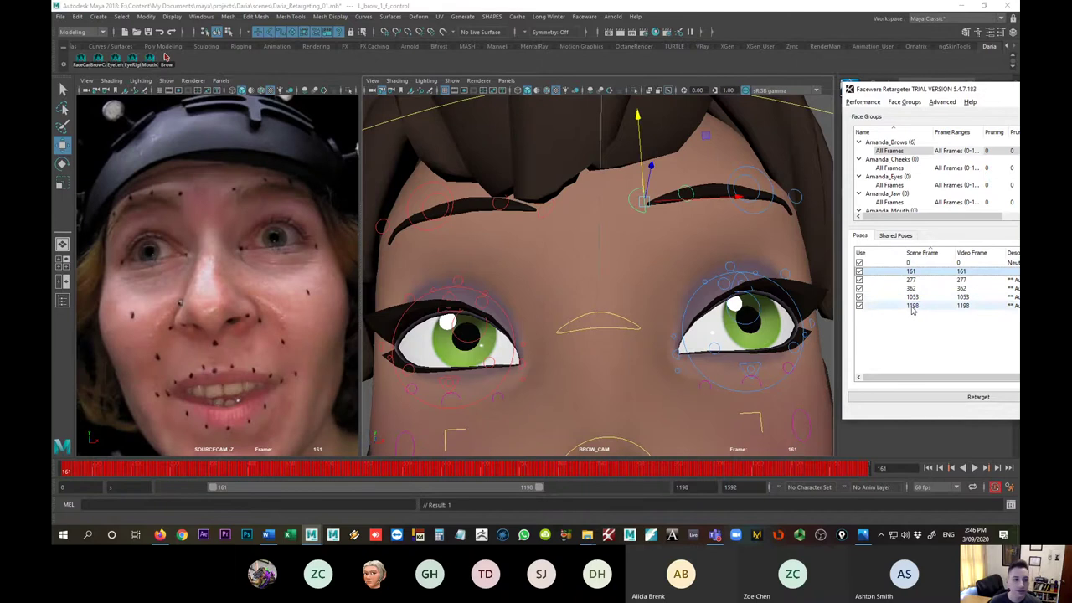
pyautogui.click(913, 305)
pyautogui.click(911, 272)
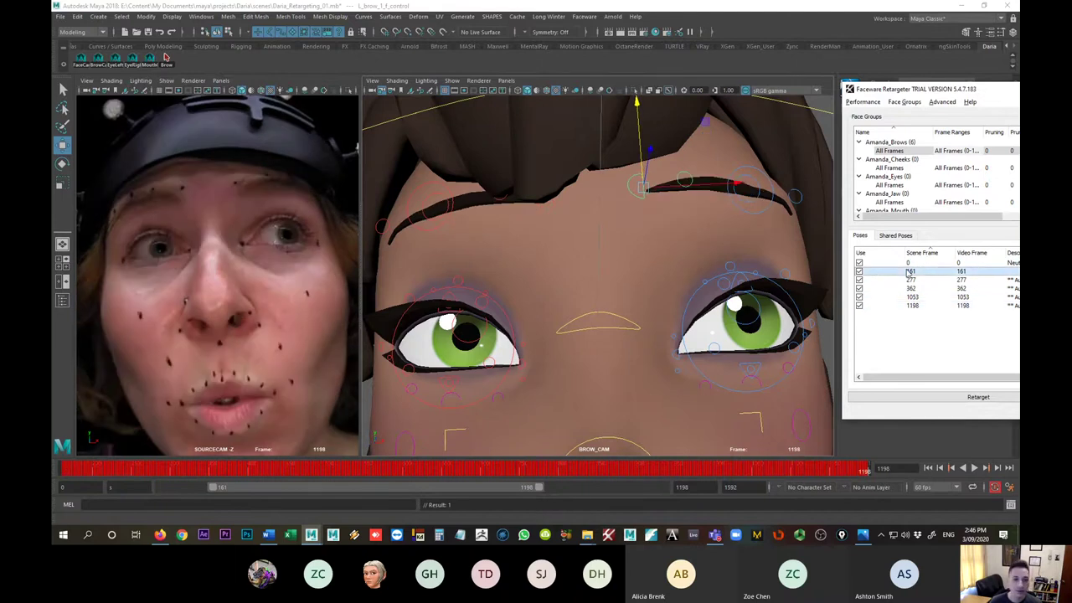
# - Lower the outer-end controls of both brows slightly at frame 161 and check the pose against frame 1198 and the source face
pyautogui.click(383, 230)
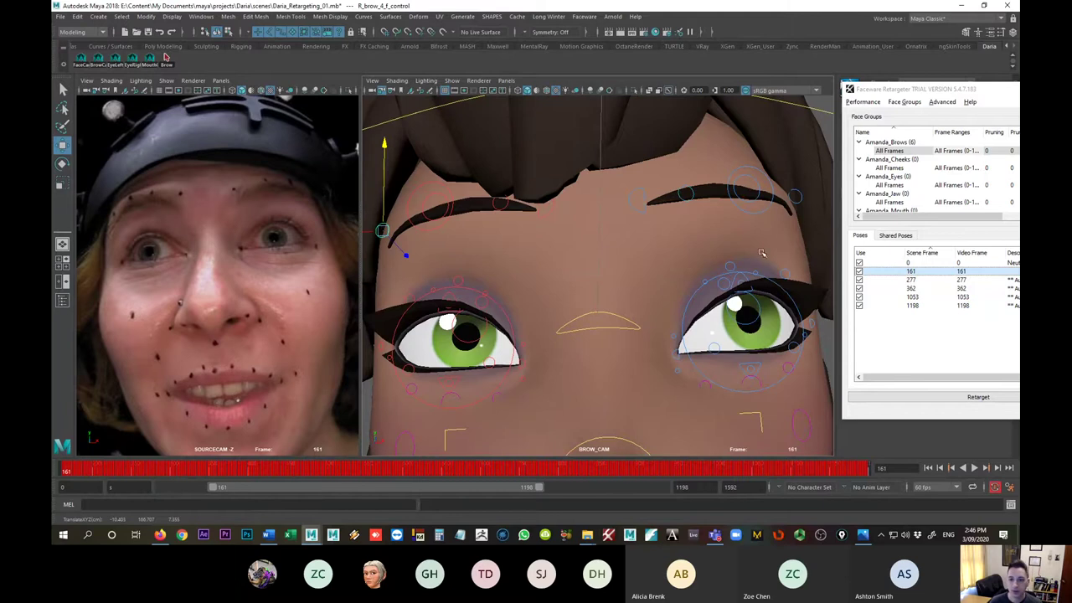
pyautogui.click(796, 204)
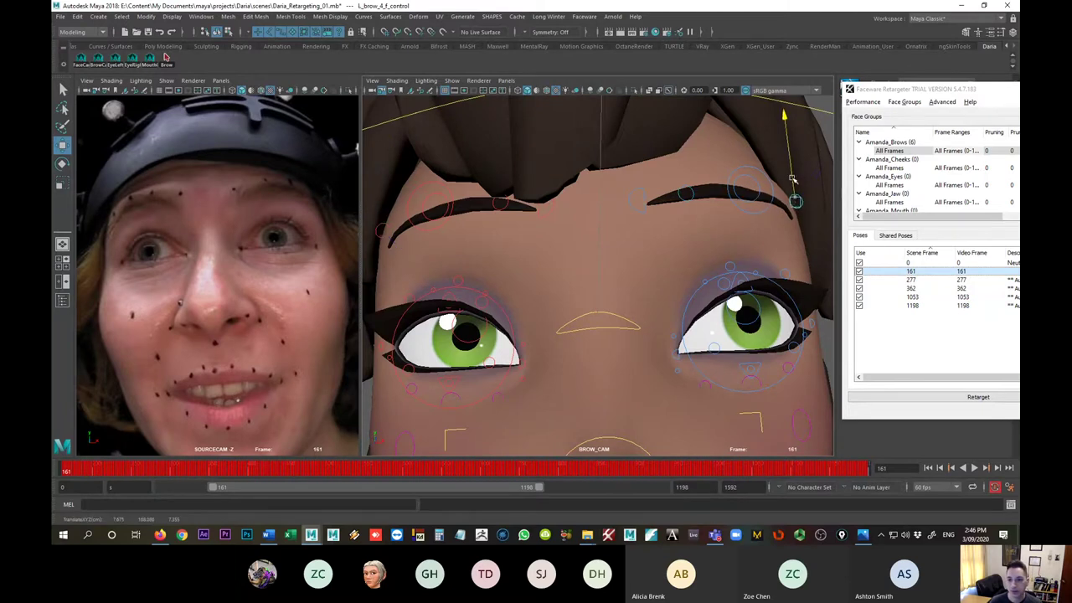
pyautogui.click(920, 306)
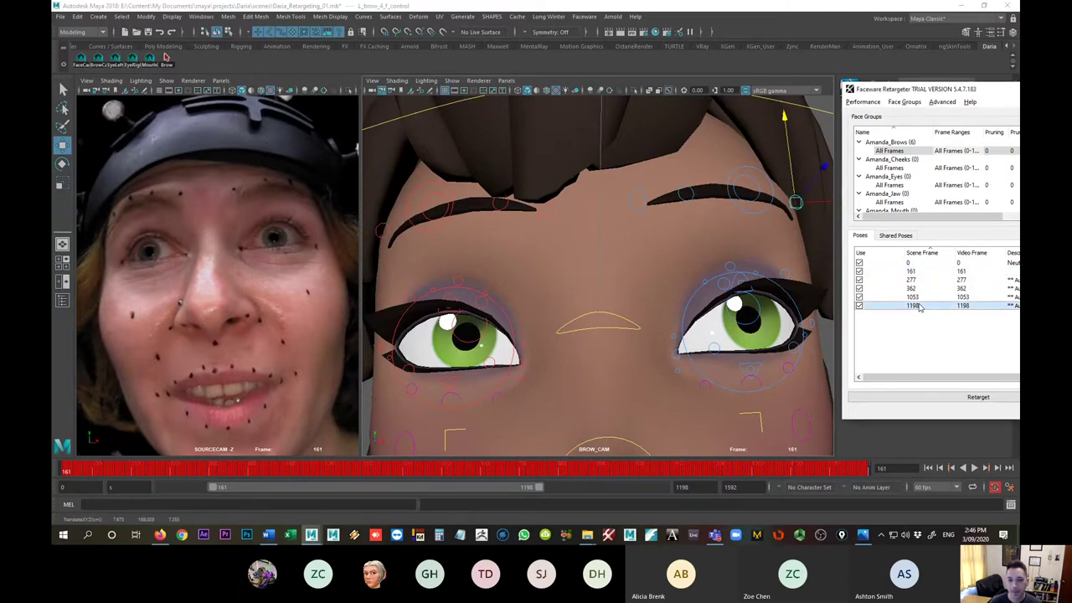
pyautogui.click(906, 271)
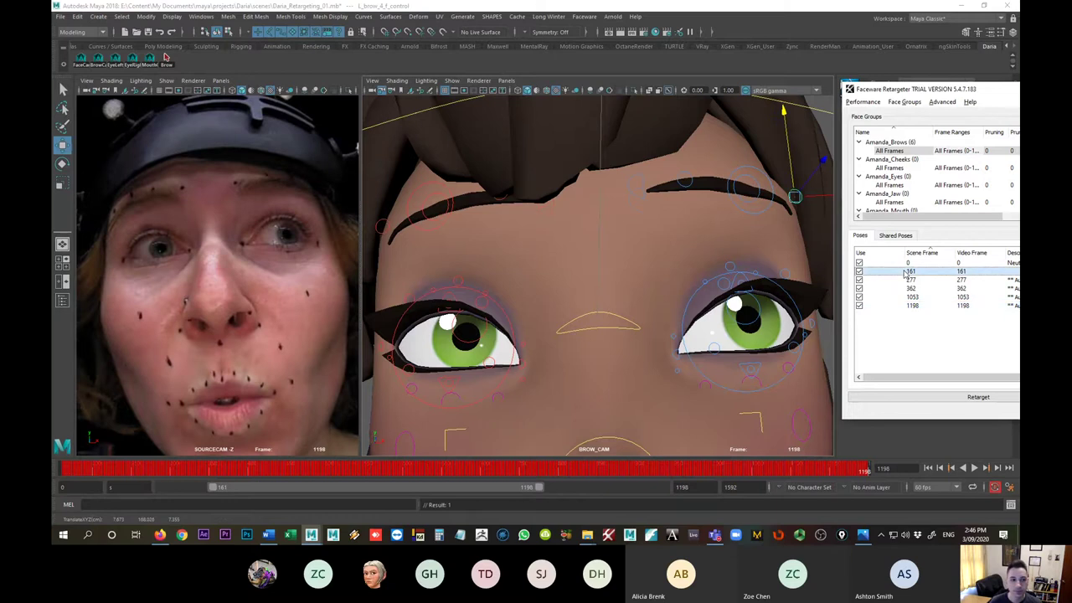
pyautogui.click(914, 307)
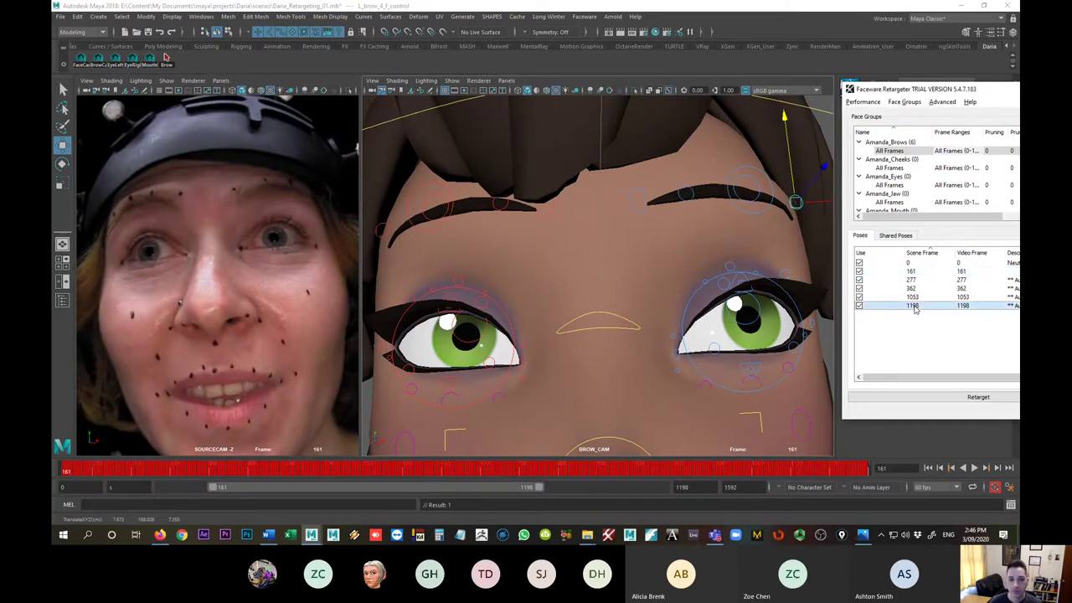
pyautogui.click(911, 271)
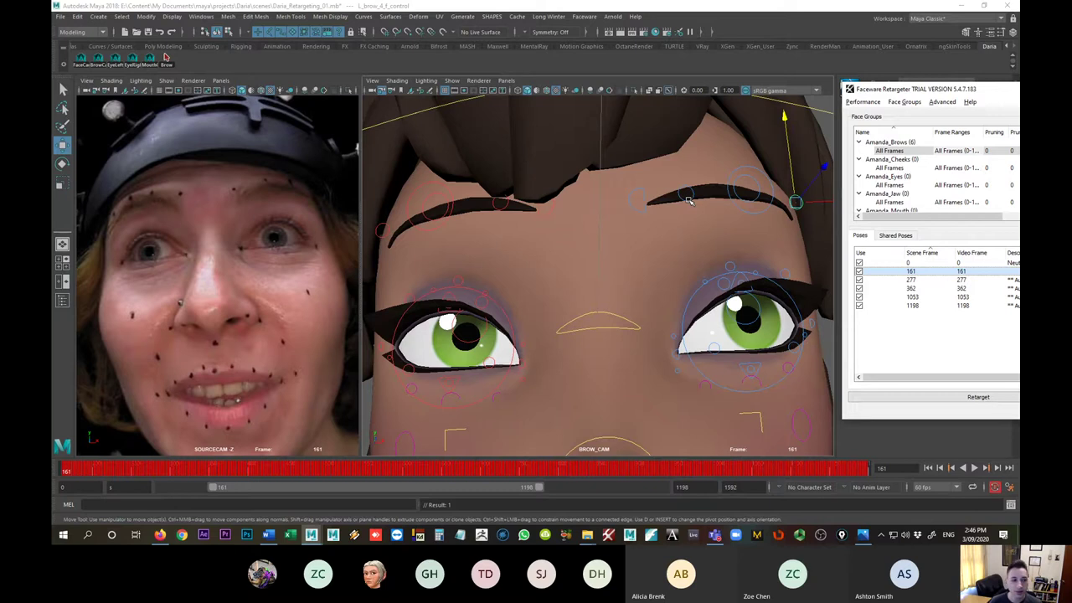
pyautogui.click(911, 288)
pyautogui.click(911, 271)
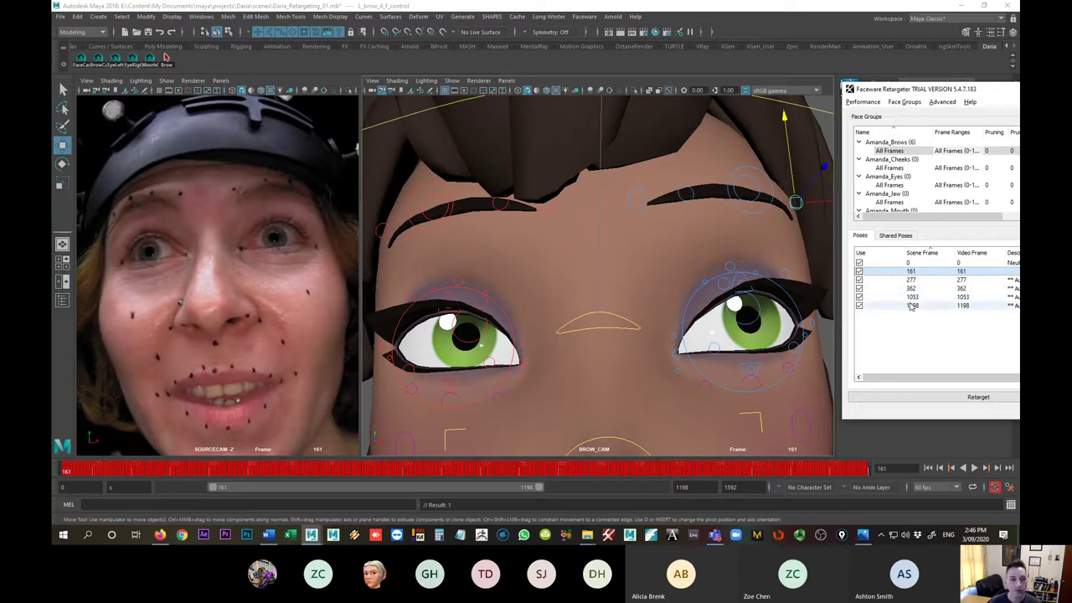
pyautogui.click(912, 307)
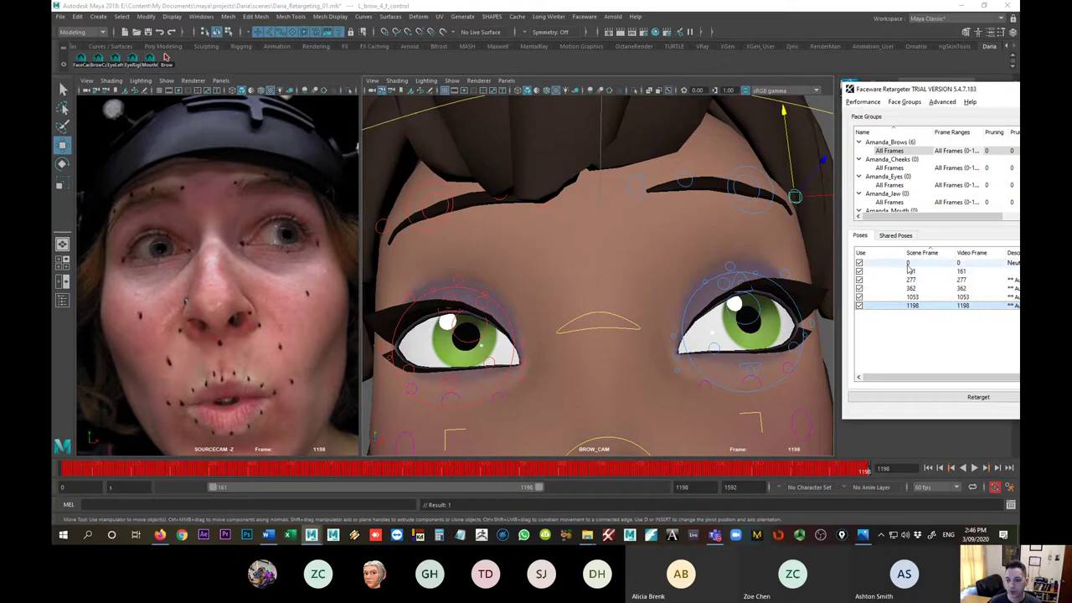
pyautogui.click(910, 271)
# - At frame 161, raise the arch control of the character's right brow and lower its outer-end control slightly
pyautogui.click(435, 207)
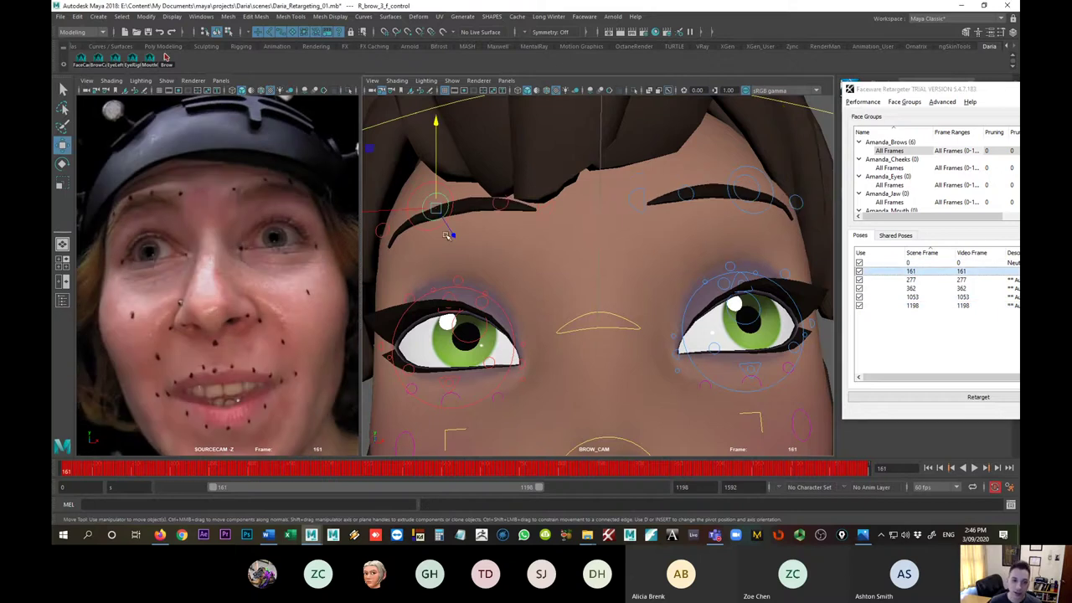
pyautogui.moveTo(436, 189)
pyautogui.mouseDown()
pyautogui.moveTo(414, 200)
pyautogui.moveTo(431, 176)
pyautogui.mouseUp()
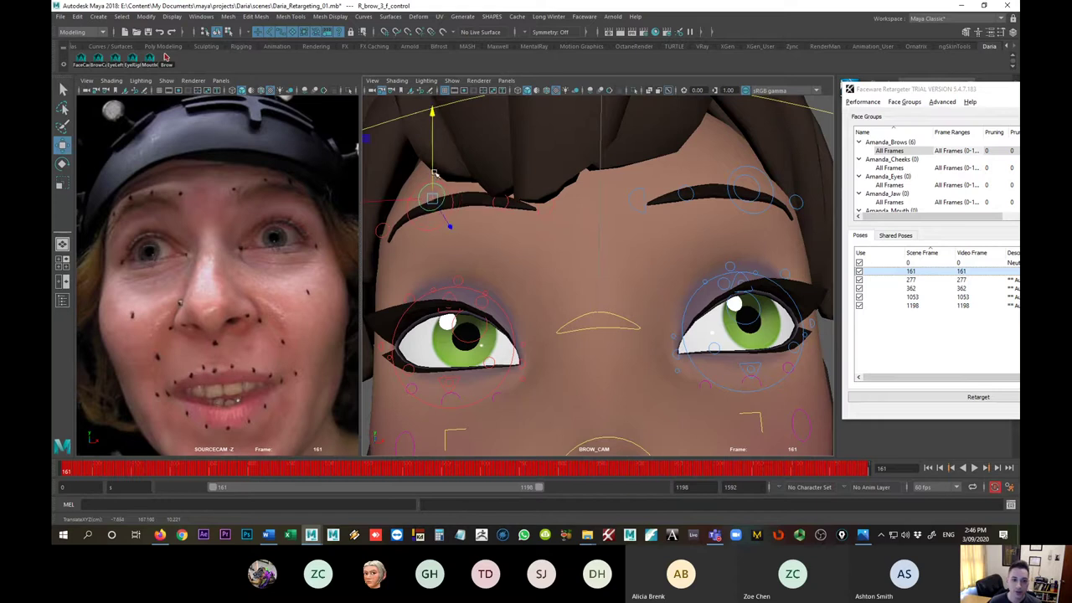
pyautogui.click(382, 232)
pyautogui.moveTo(385, 204); pyautogui.dragTo(386, 208)
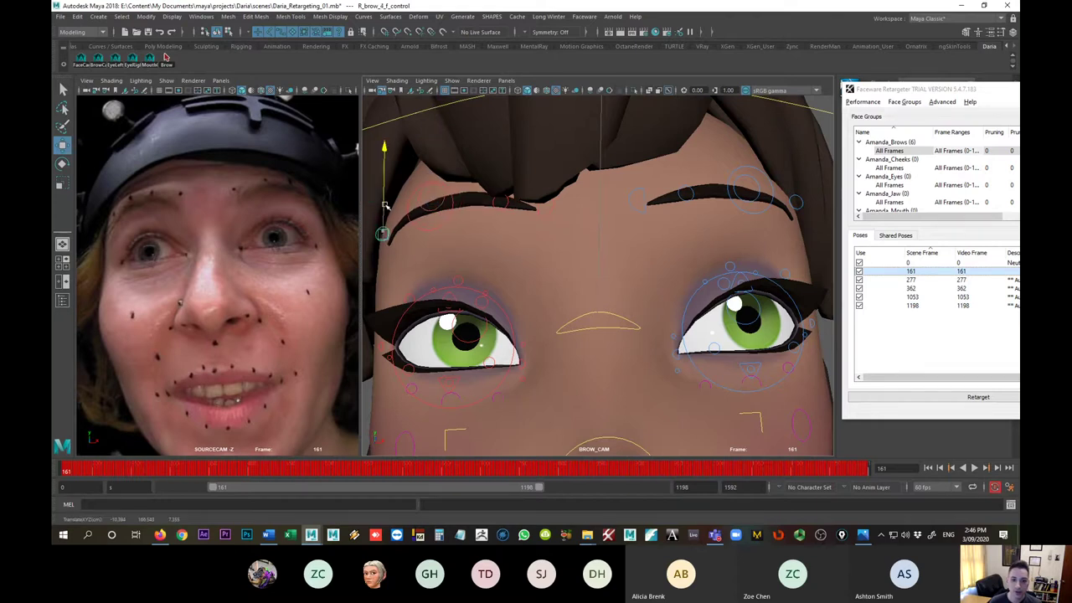
# - At frame 161, raise the left brow's arch control, lower its outer-end control slightly, and compare the pose with frame 1198
pyautogui.click(752, 190)
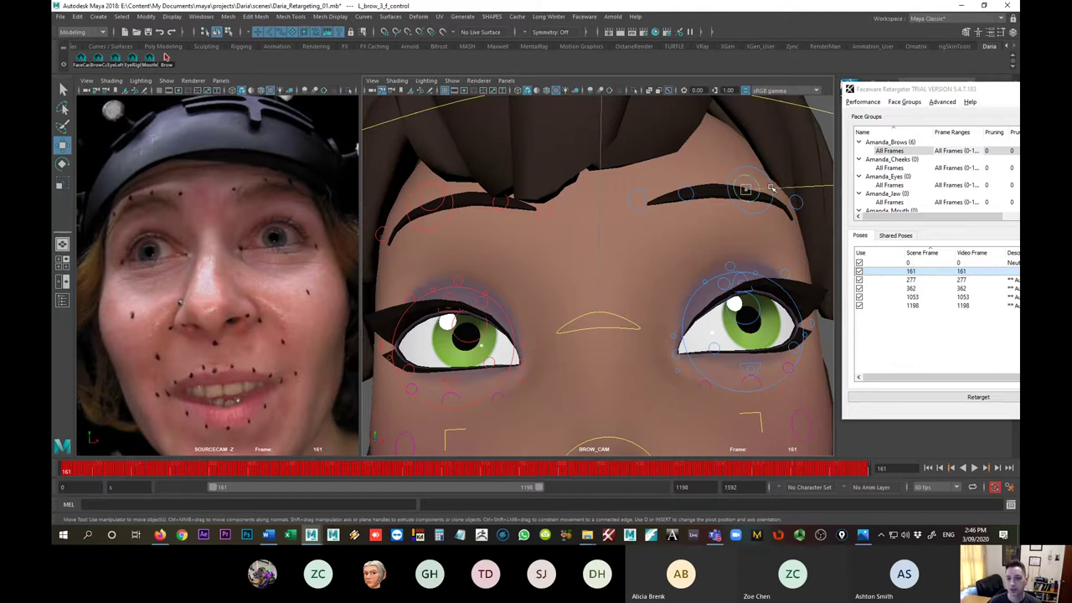
pyautogui.moveTo(753, 167); pyautogui.dragTo(754, 169)
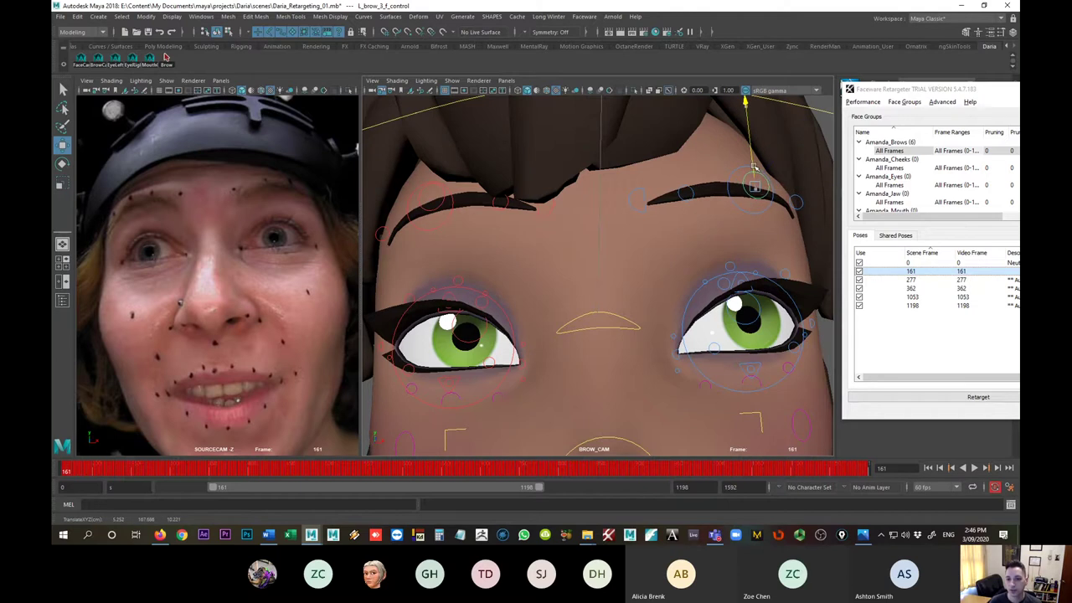
pyautogui.click(796, 207)
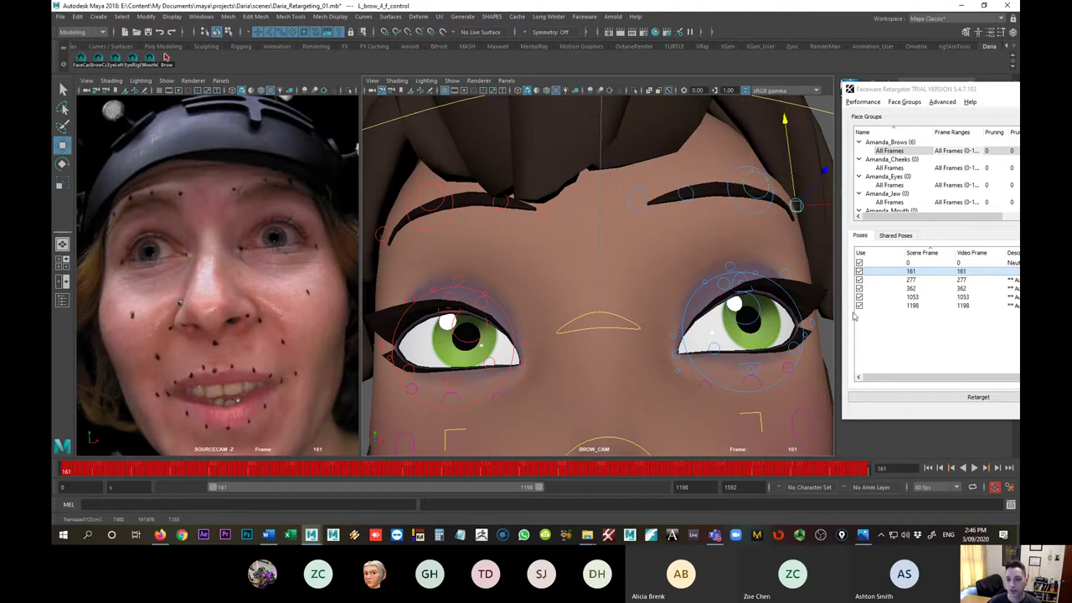
pyautogui.click(911, 305)
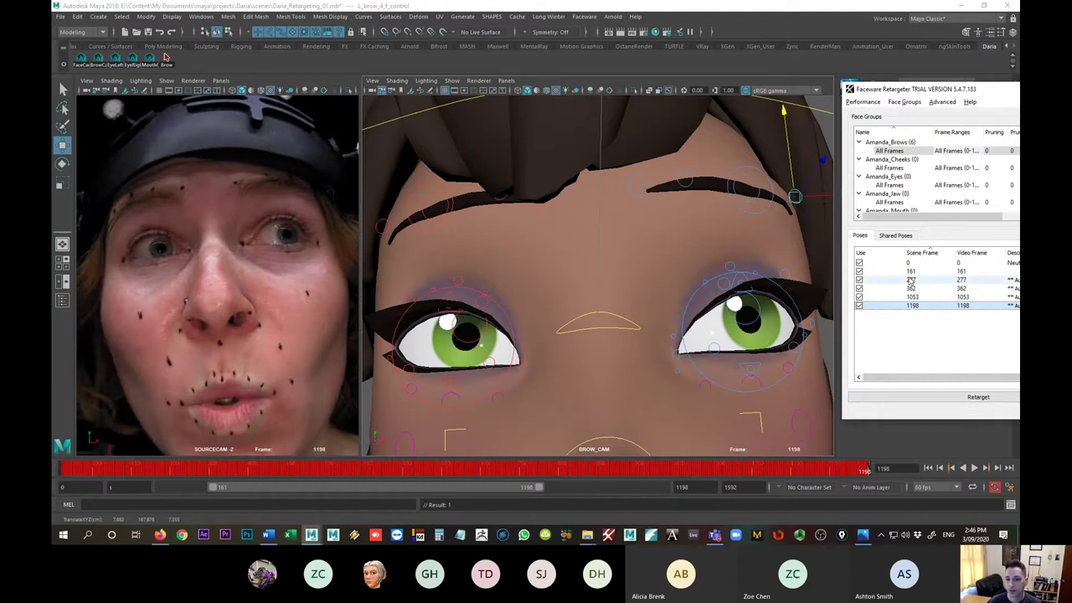
pyautogui.click(910, 272)
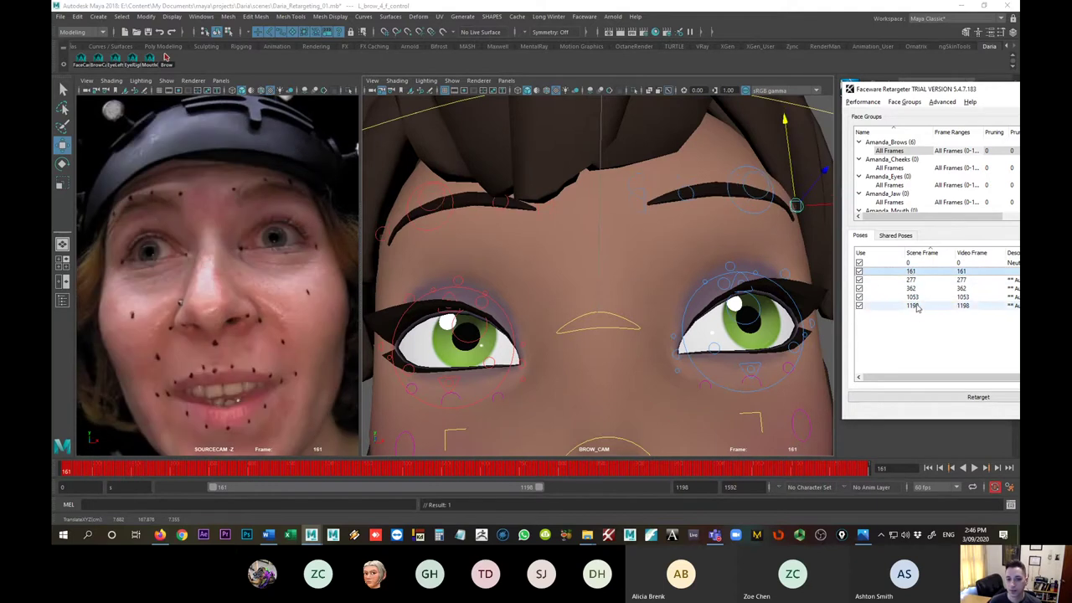
pyautogui.click(911, 305)
pyautogui.click(913, 272)
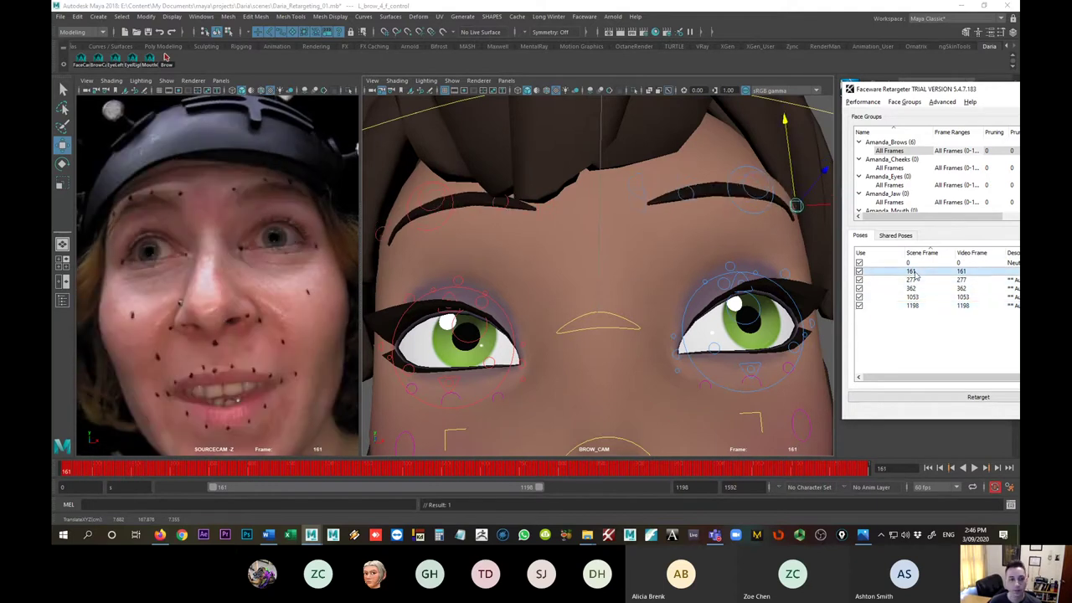
pyautogui.click(921, 307)
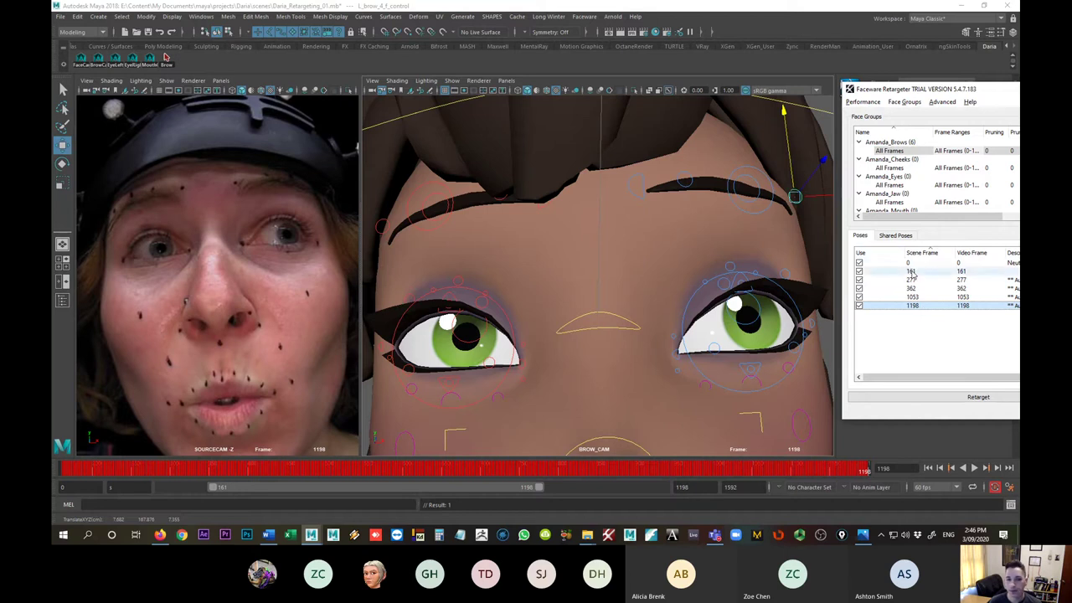
pyautogui.click(913, 272)
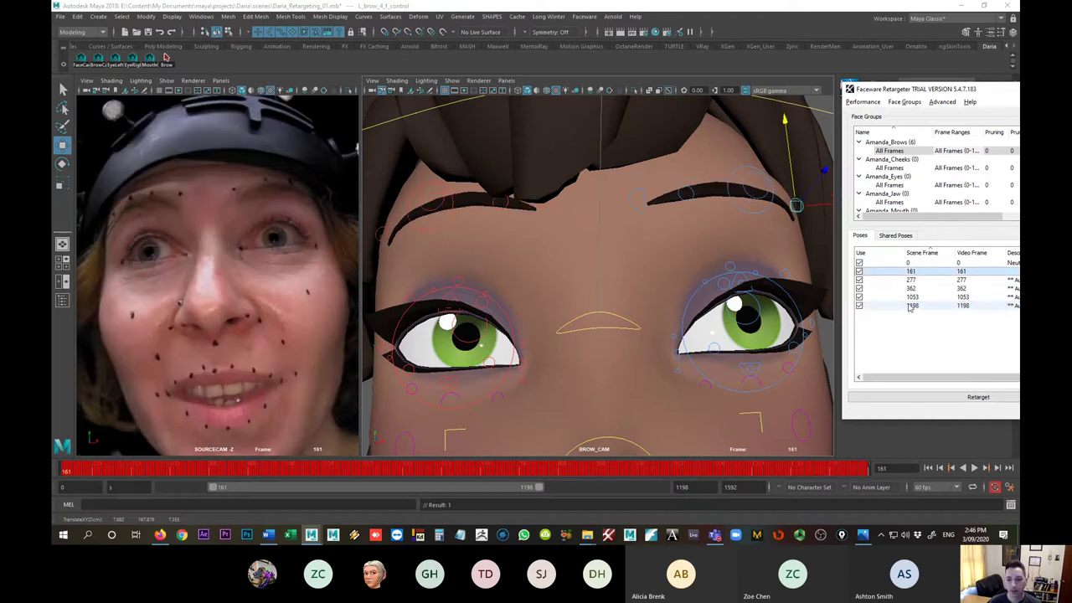
# - At frame 1198, raise the arch controls of the right and left brows
pyautogui.click(911, 306)
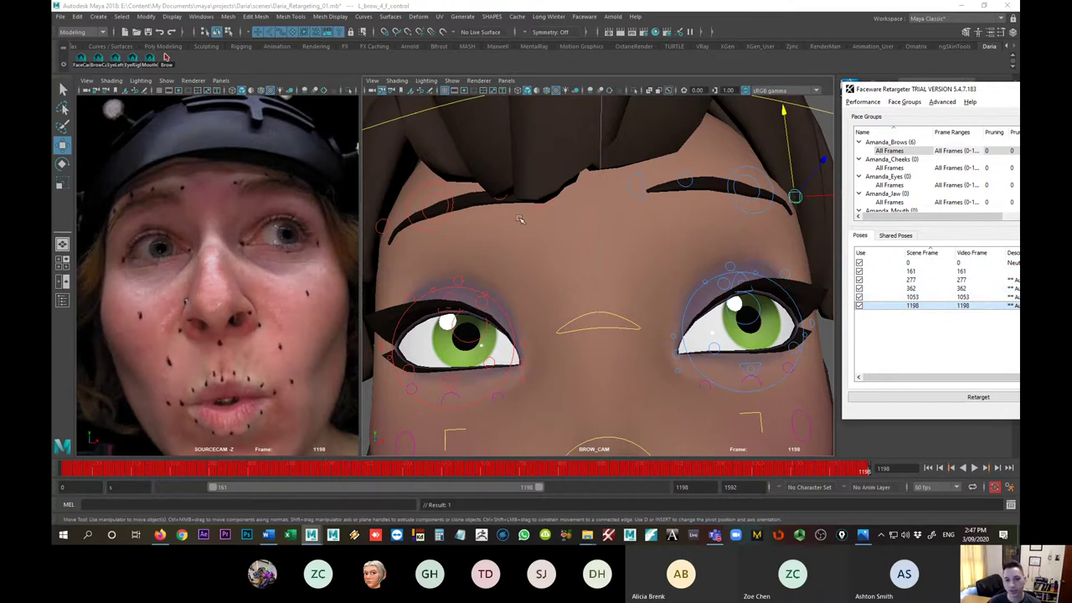
pyautogui.click(427, 211)
pyautogui.moveTo(441, 189)
pyautogui.mouseDown()
pyautogui.moveTo(441, 179)
pyautogui.moveTo(426, 202)
pyautogui.mouseUp()
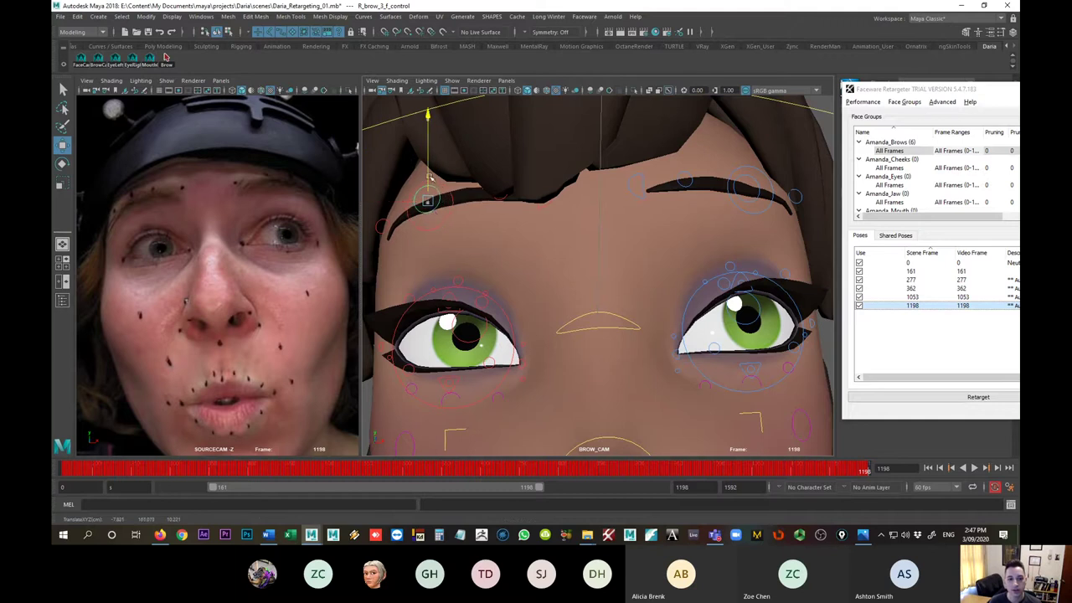
pyautogui.click(391, 228)
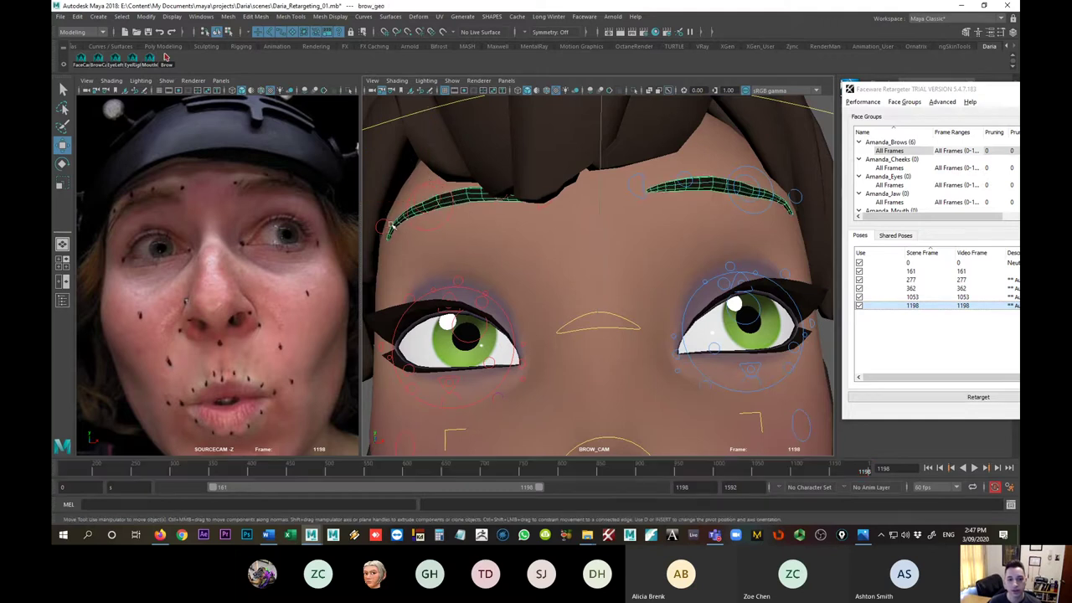
pyautogui.click(756, 191)
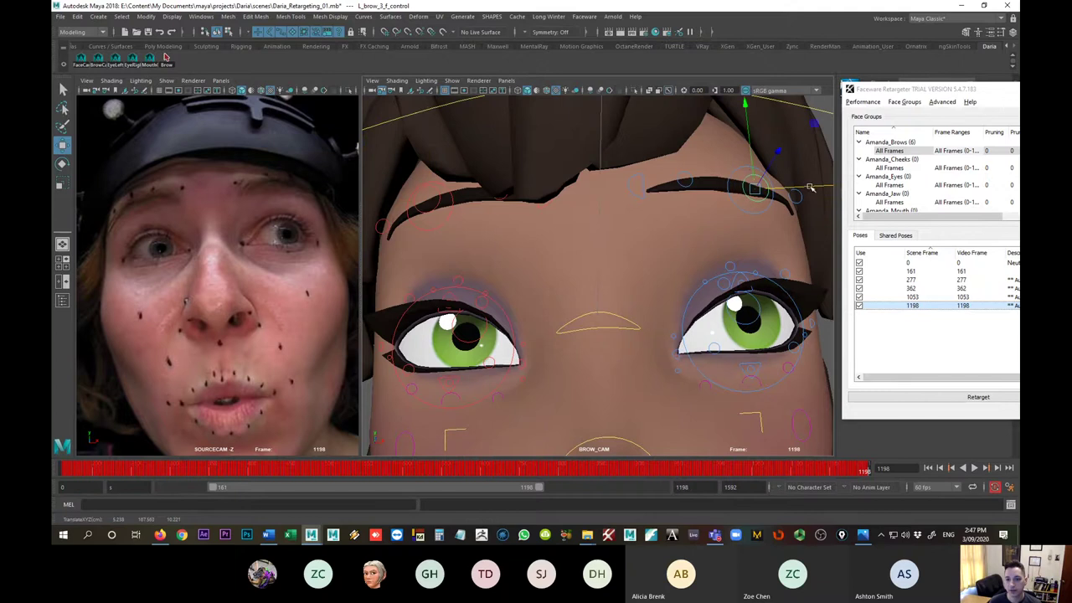
pyautogui.moveTo(756, 170); pyautogui.dragTo(754, 164)
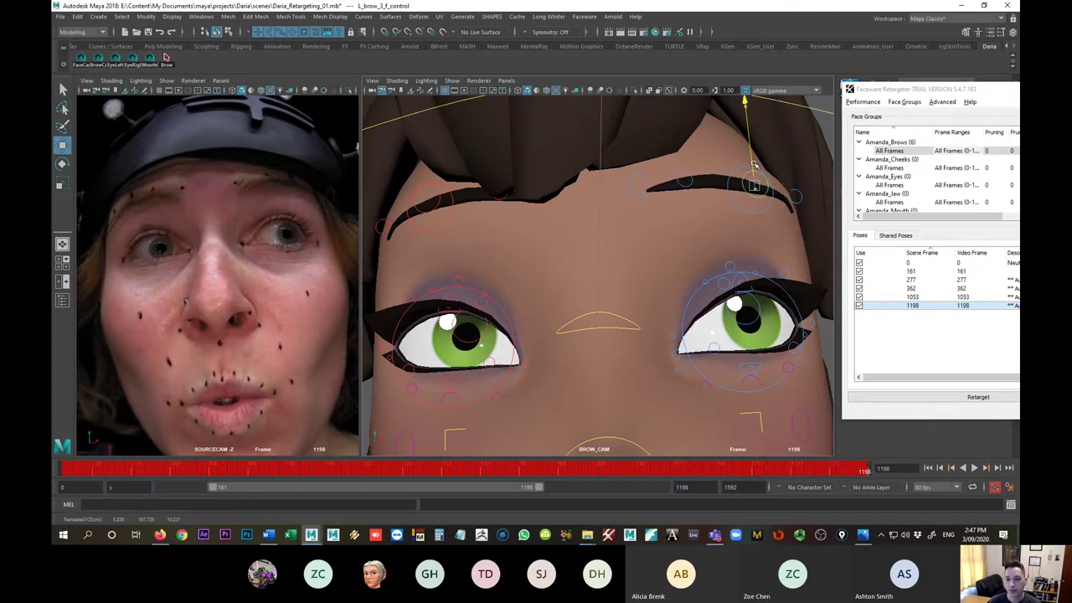
# - Lower the outer-end controls of both brows slightly at frame 1198 and compare the pose with frame 161
pyautogui.click(794, 201)
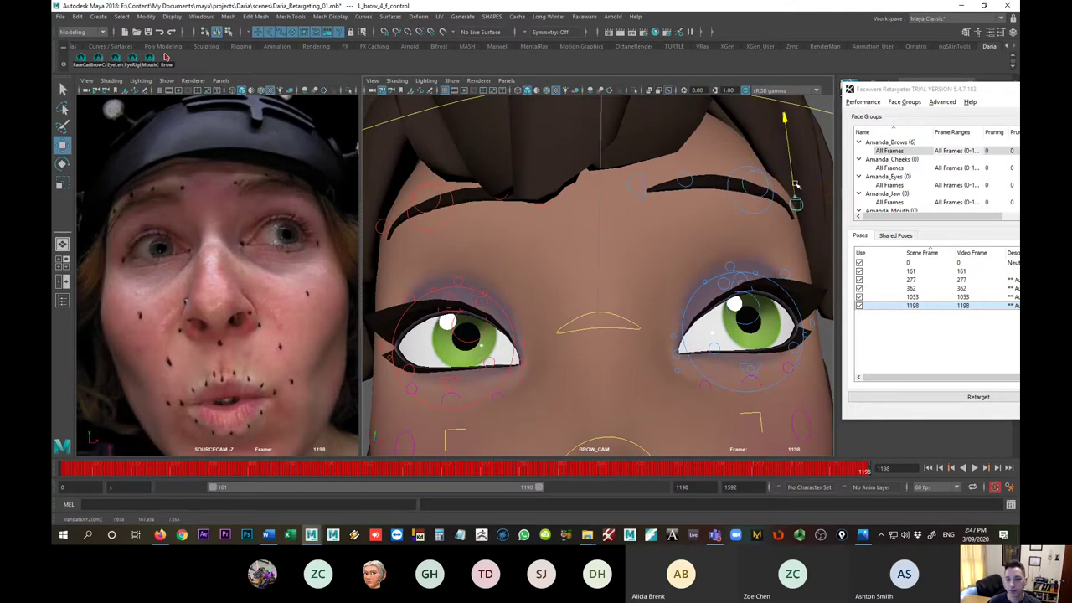
pyautogui.click(388, 232)
pyautogui.click(384, 223)
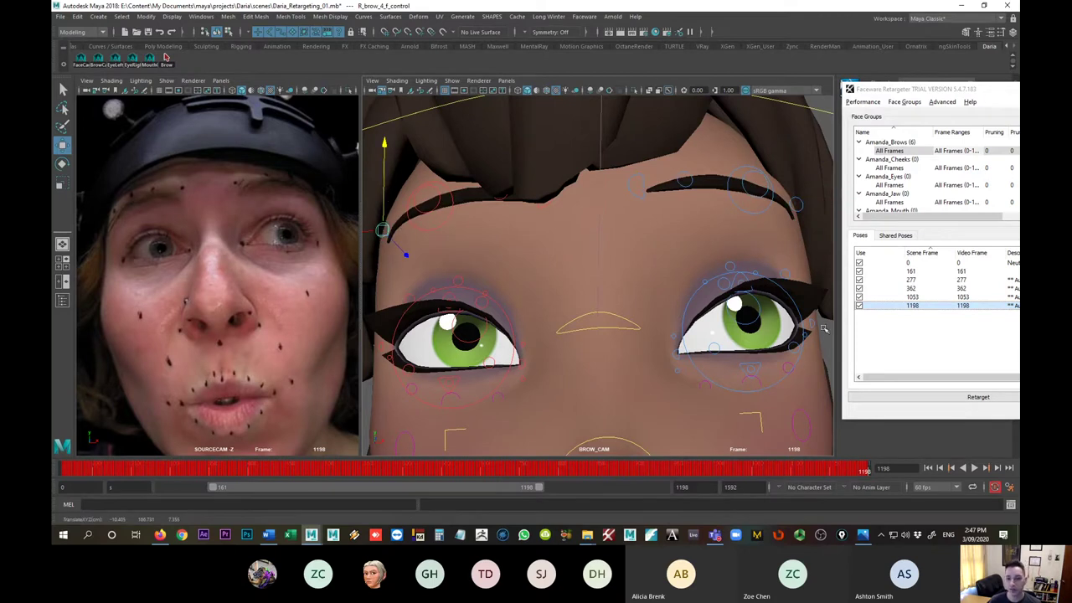
pyautogui.click(915, 272)
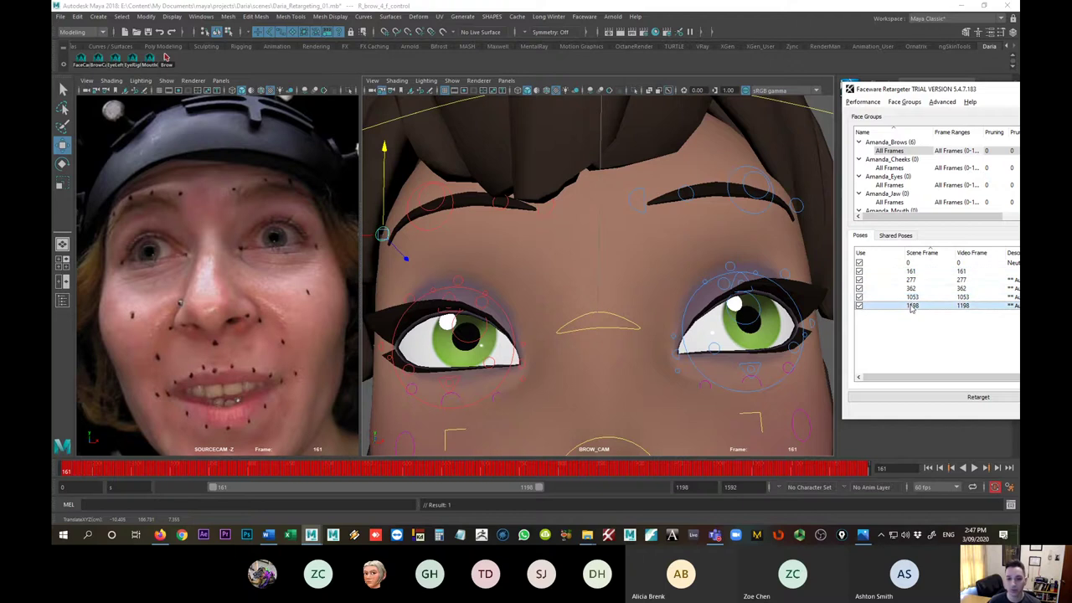
pyautogui.click(912, 305)
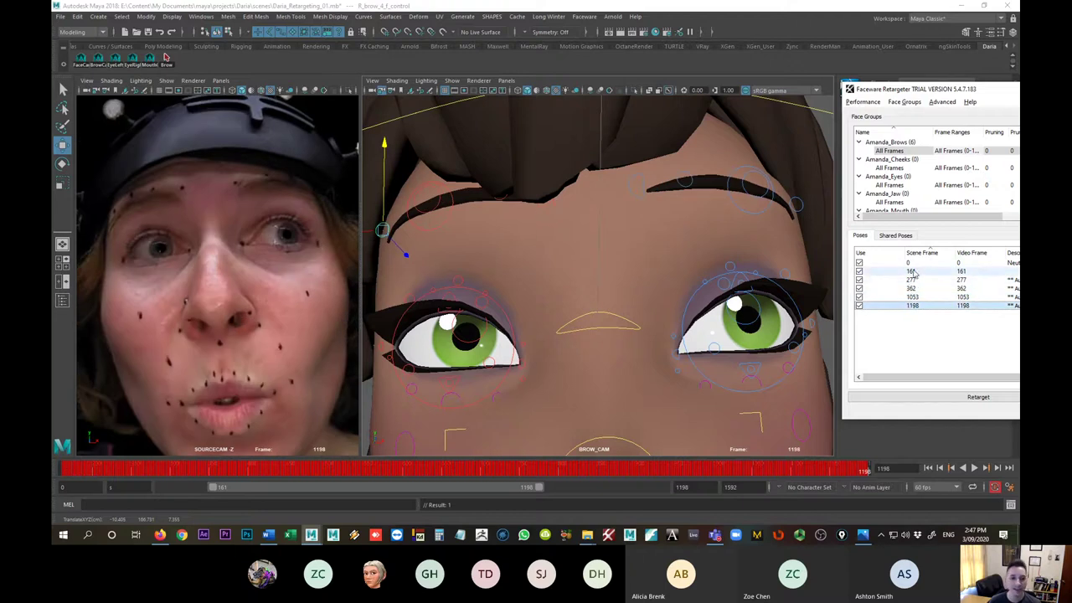
pyautogui.click(914, 273)
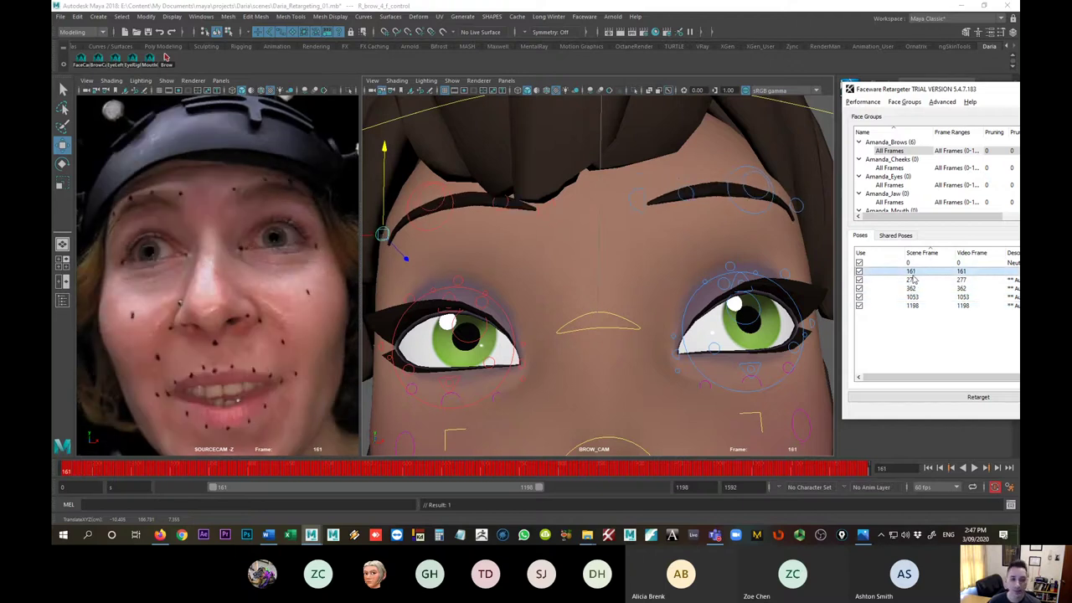
# - Compare the brow poses at frames 161 and 1198, and scrub the timeline through to frame 1198 to check the brows against the footage
pyautogui.click(912, 305)
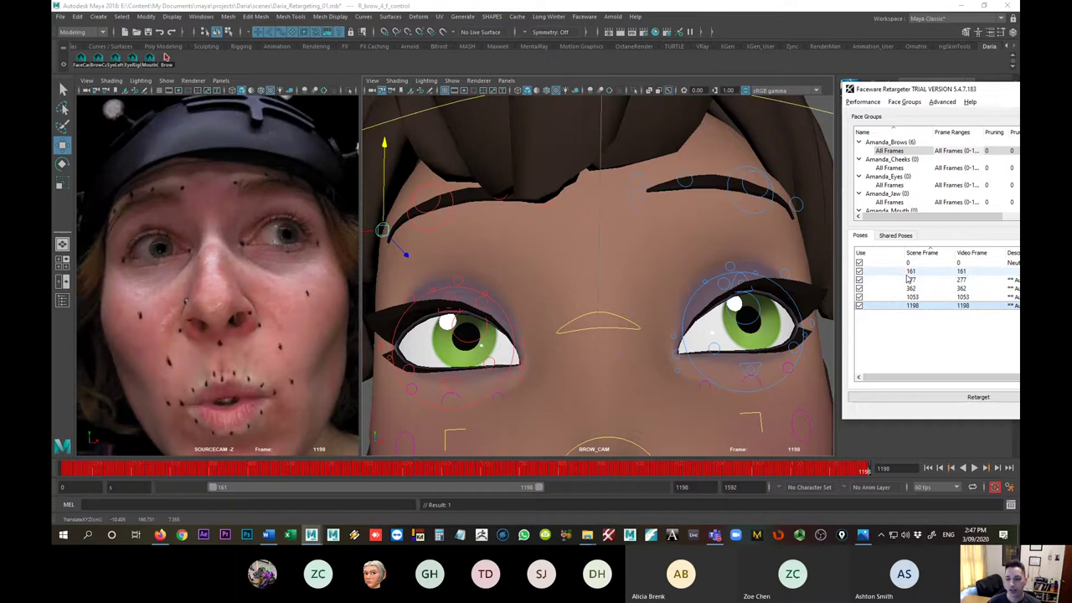
pyautogui.click(910, 273)
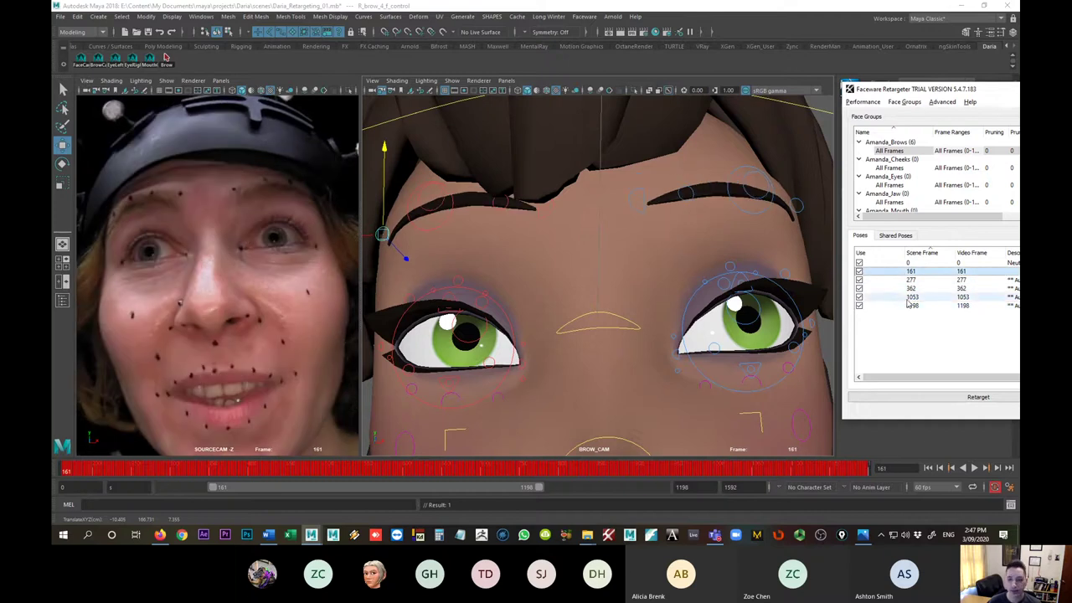
pyautogui.click(910, 307)
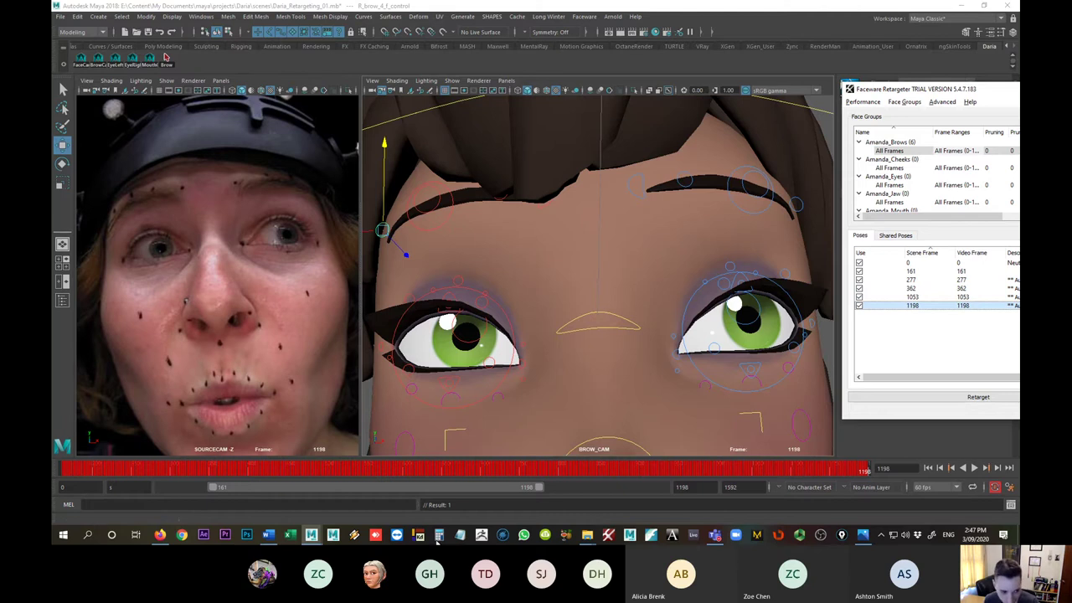
pyautogui.click(142, 472)
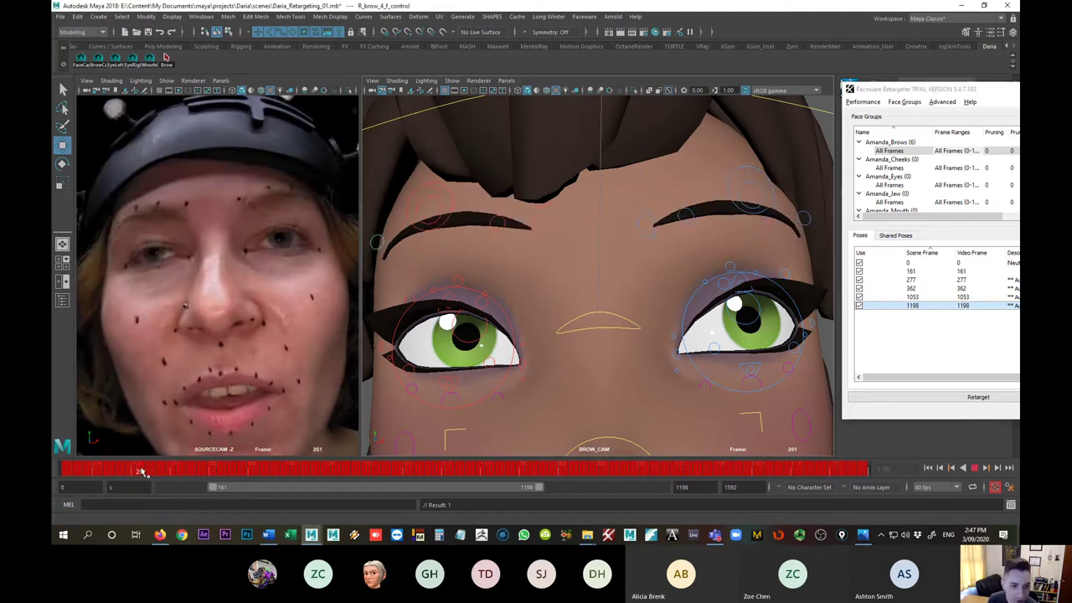
pyautogui.moveTo(142, 471)
pyautogui.mouseDown()
pyautogui.moveTo(219, 486)
pyautogui.moveTo(433, 471)
pyautogui.moveTo(868, 476)
pyautogui.mouseUp()
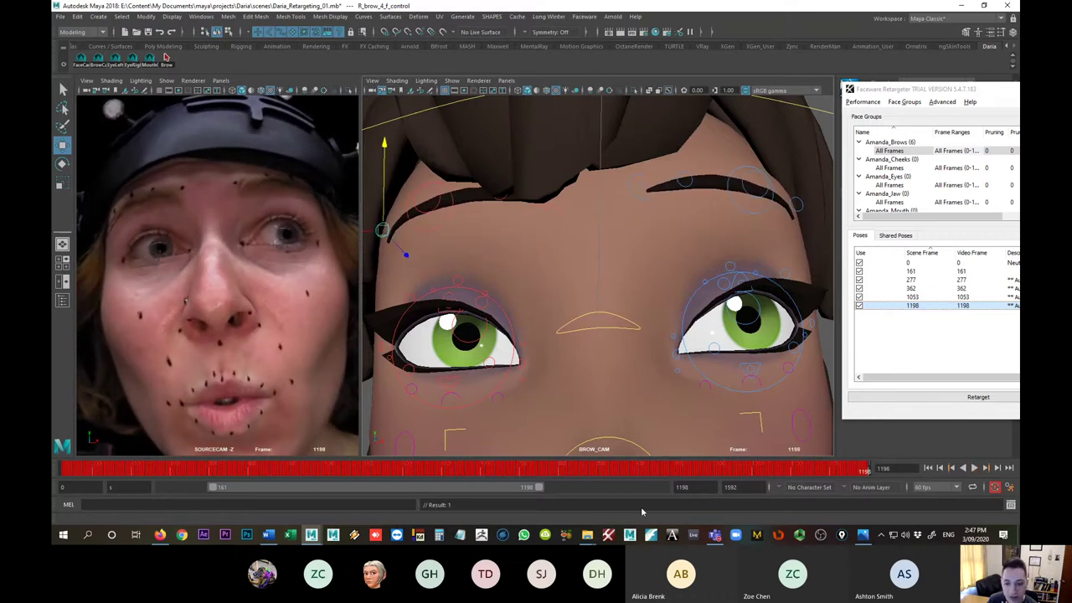
# - Set the playback range end to frame 1592 and scrub to the snarling expression near frame 1534
pyautogui.doubleClick(683, 487)
pyautogui.write('159')
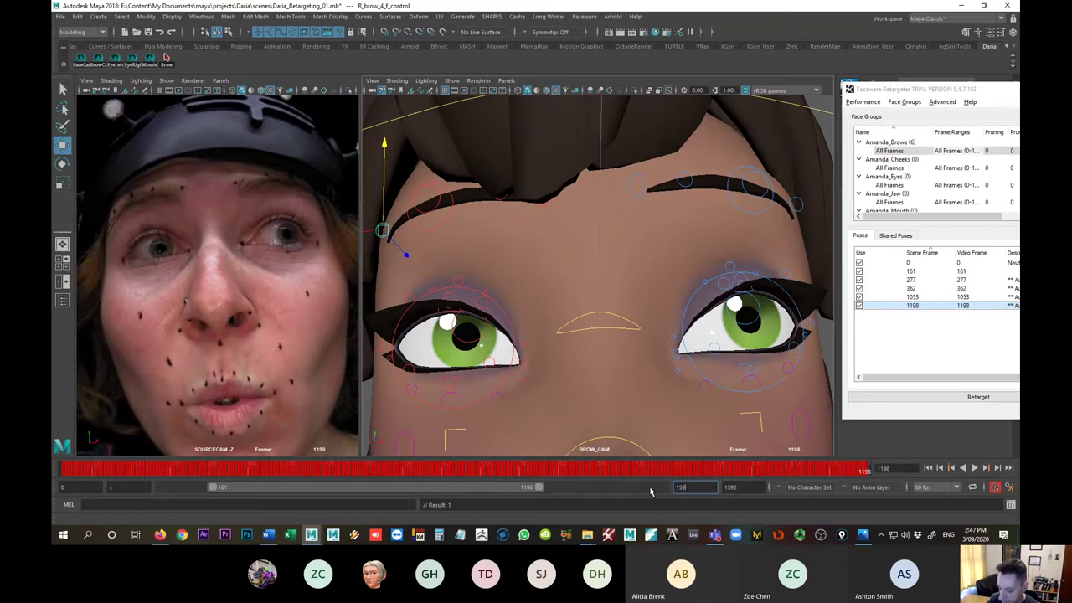
pyautogui.write('2')
pyautogui.press('Return')
pyautogui.moveTo(650, 477)
pyautogui.mouseDown()
pyautogui.moveTo(884, 467)
pyautogui.moveTo(770, 469)
pyautogui.moveTo(850, 472)
pyautogui.moveTo(838, 472)
pyautogui.mouseUp()
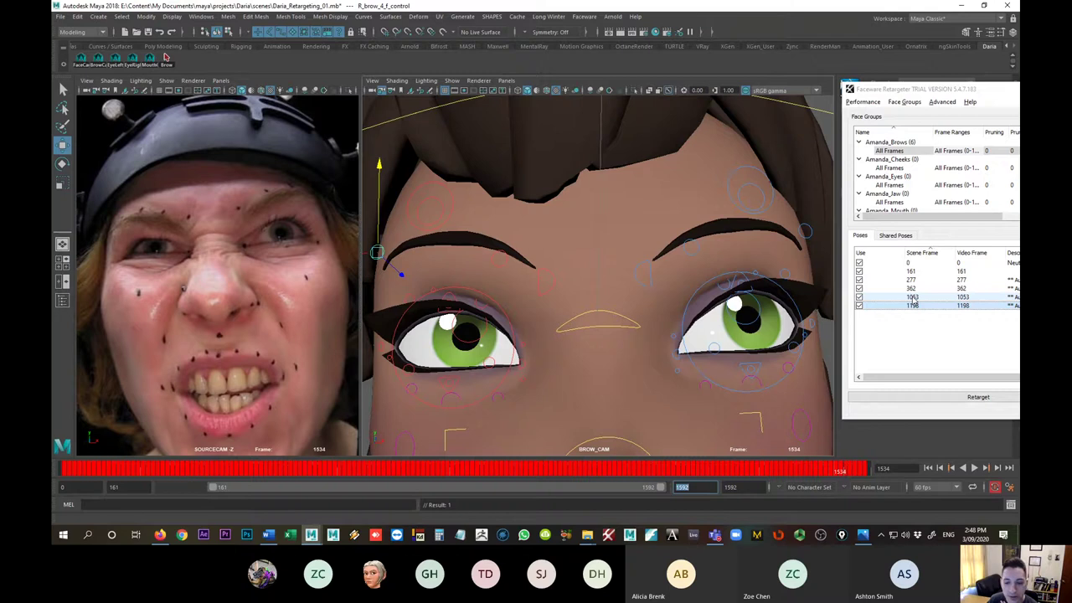
# - Compare the lowered-brow pose at frame 362 with the snarling expression around frame 1533
pyautogui.click(914, 298)
pyautogui.click(913, 288)
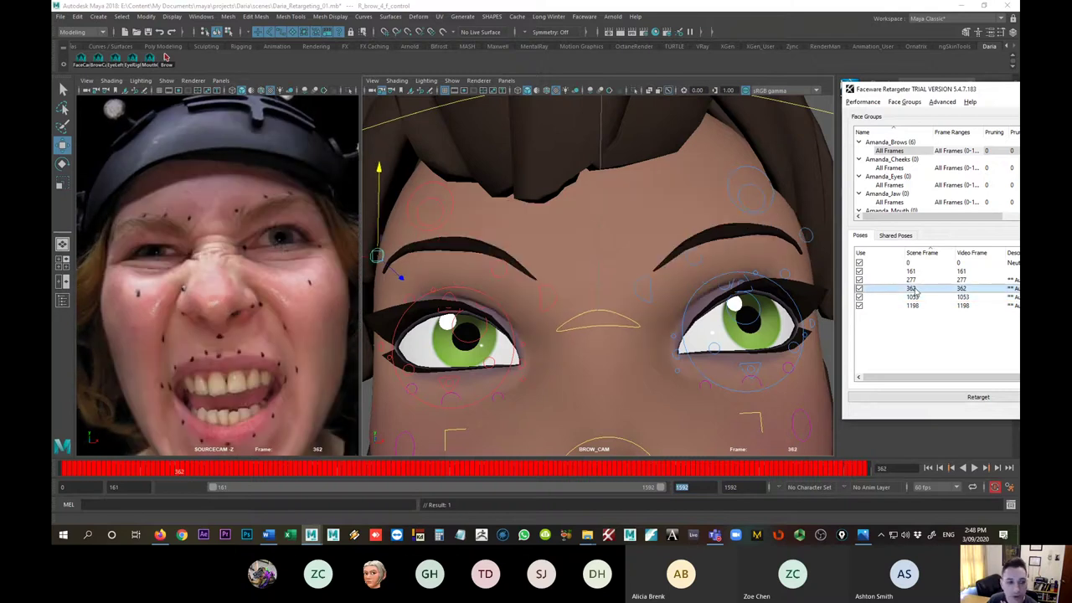
pyautogui.click(818, 474)
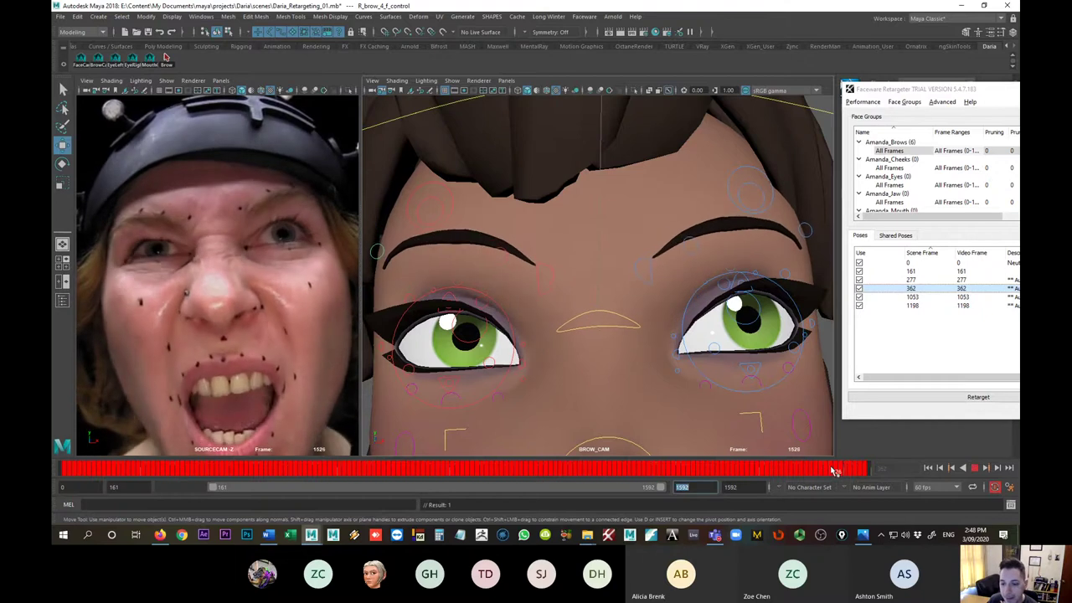
pyautogui.click(838, 471)
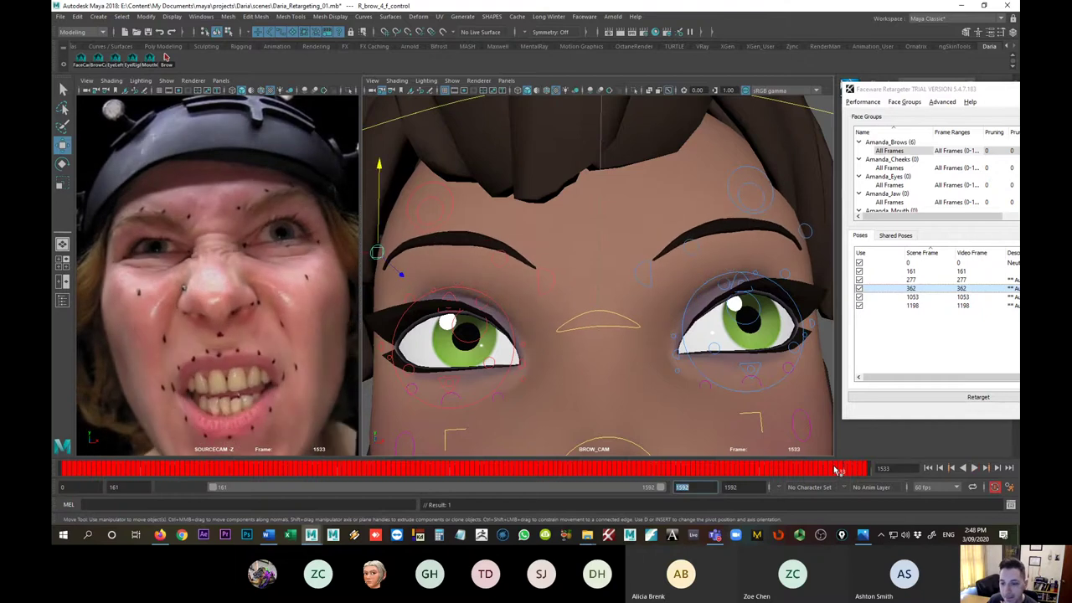
pyautogui.click(927, 290)
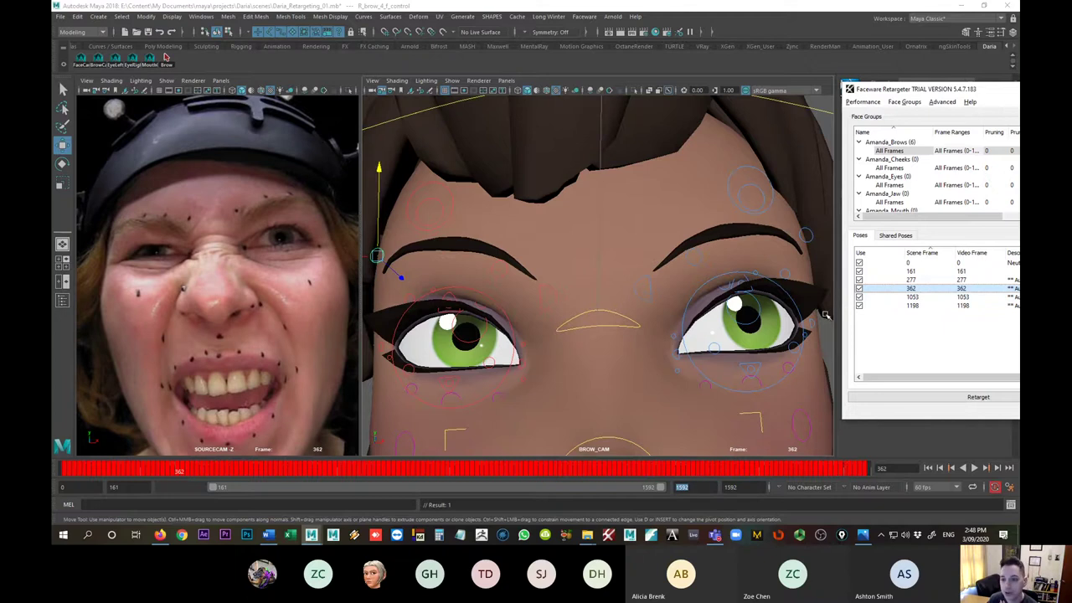
# - Save the scene and retarget the Amanda_Brows group, updating the poses with the scene values
pyautogui.moveTo(893, 87); pyautogui.dragTo(708, 77)
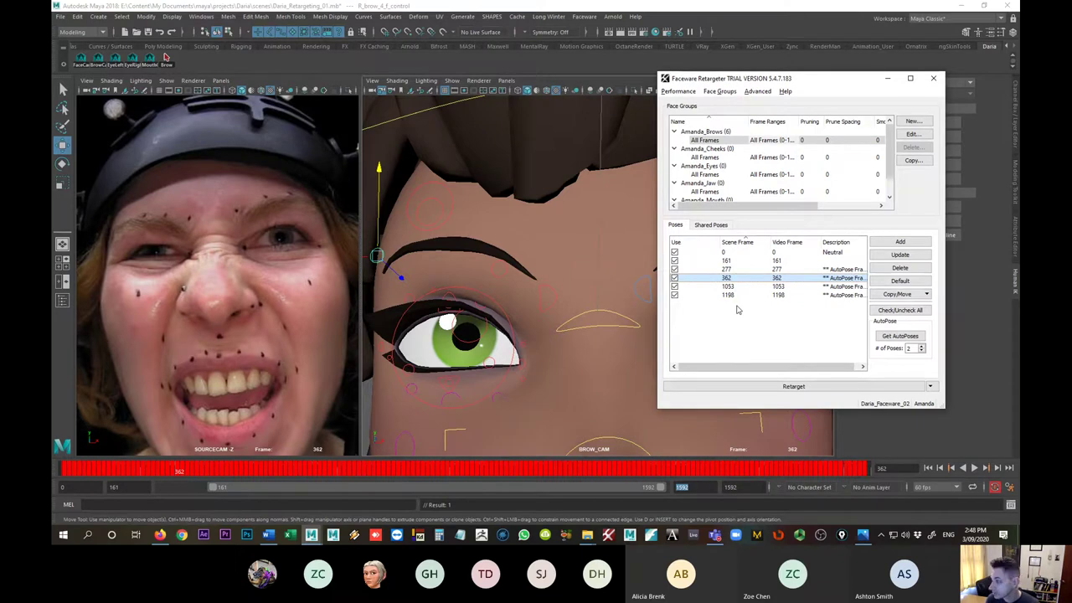
pyautogui.click(428, 254)
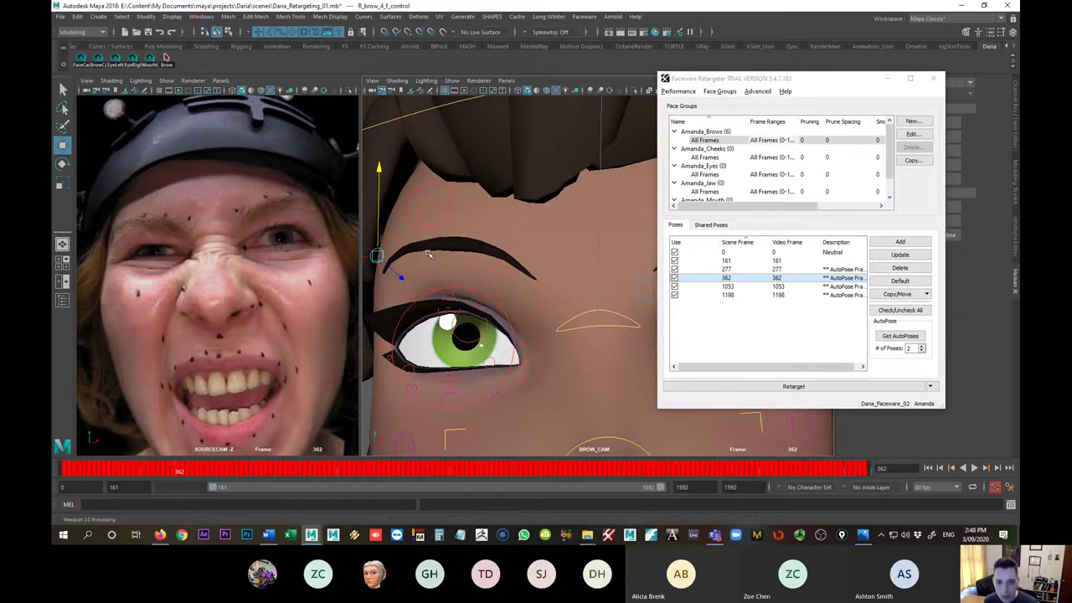
pyautogui.hotkey('ctrl', 's')
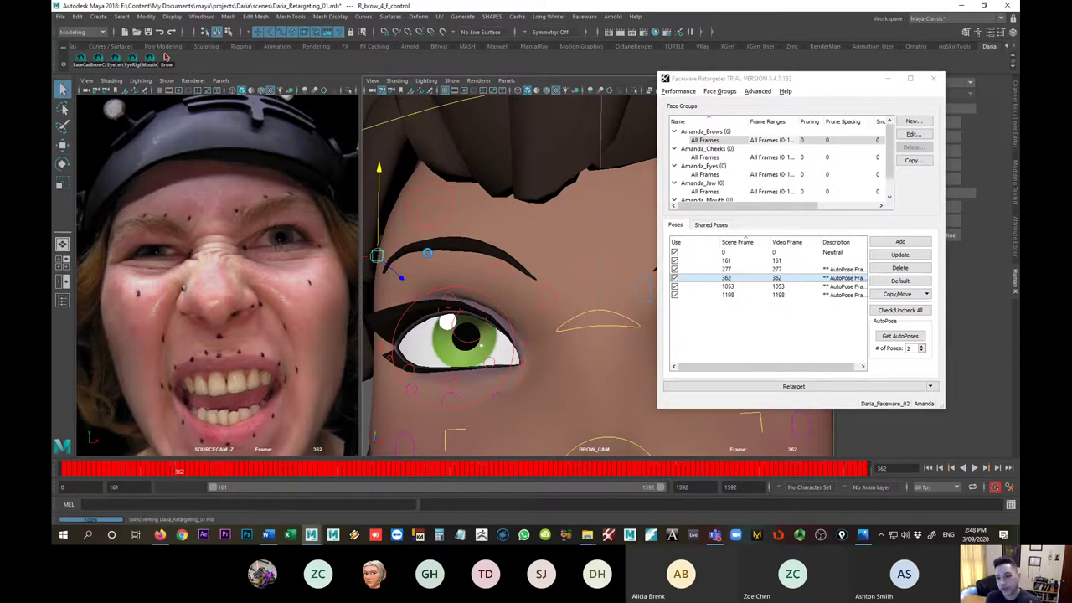
pyautogui.press('w')
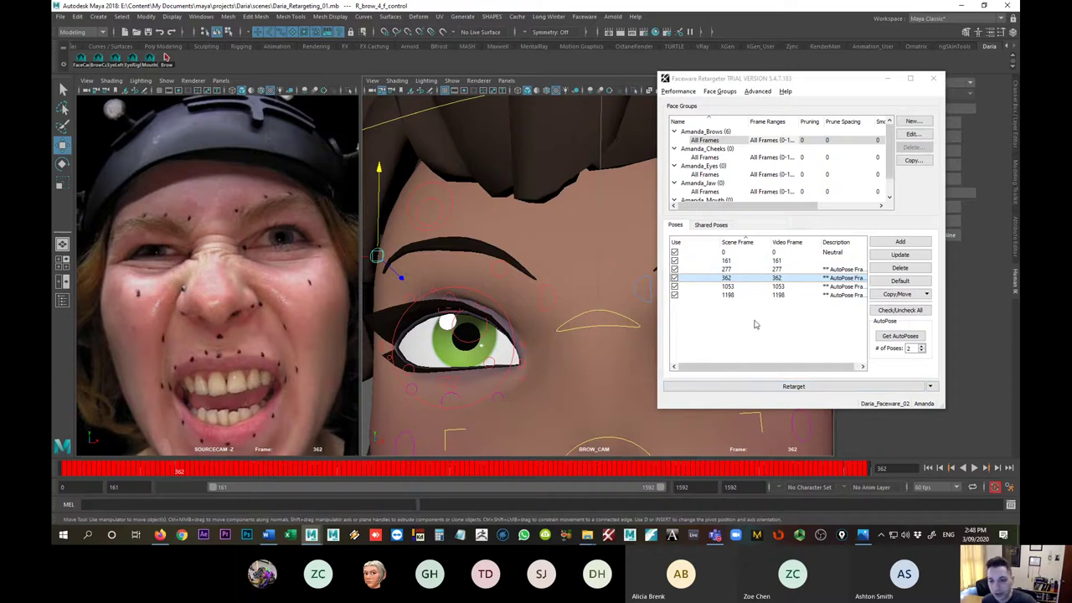
pyautogui.click(763, 391)
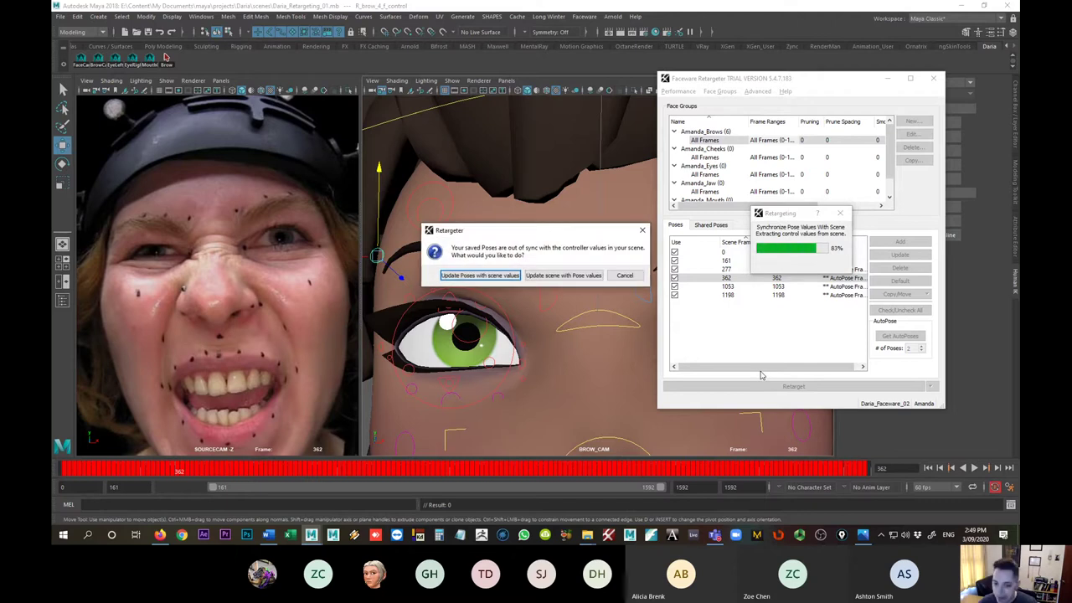
pyautogui.click(501, 279)
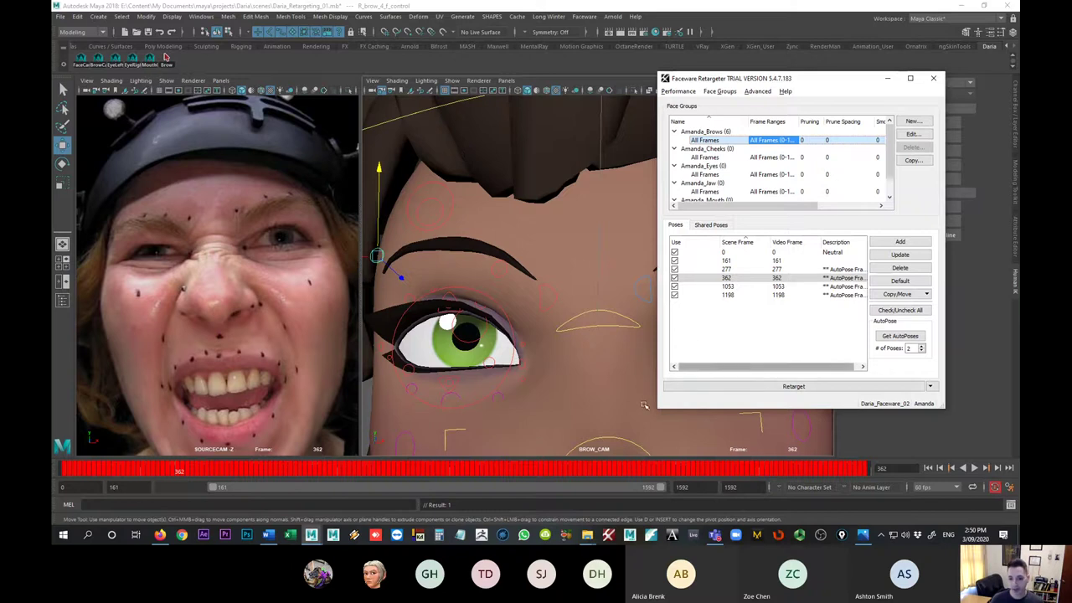
# - Minimize the Retargeter window and set the playback range start to frame 0
pyautogui.click(888, 80)
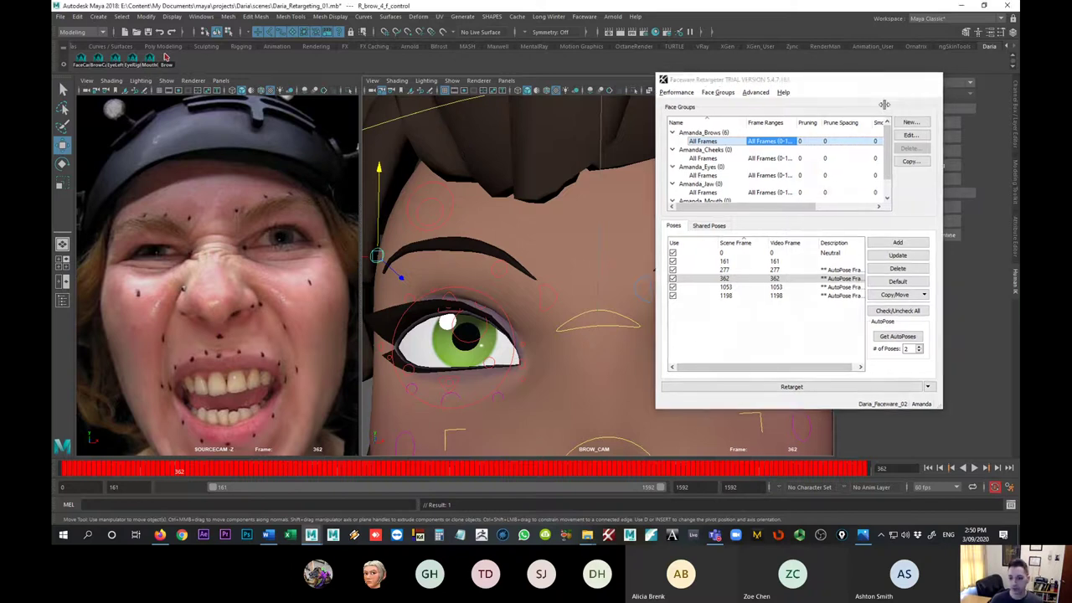
pyautogui.hotkey('alt', 'shift', 'v')
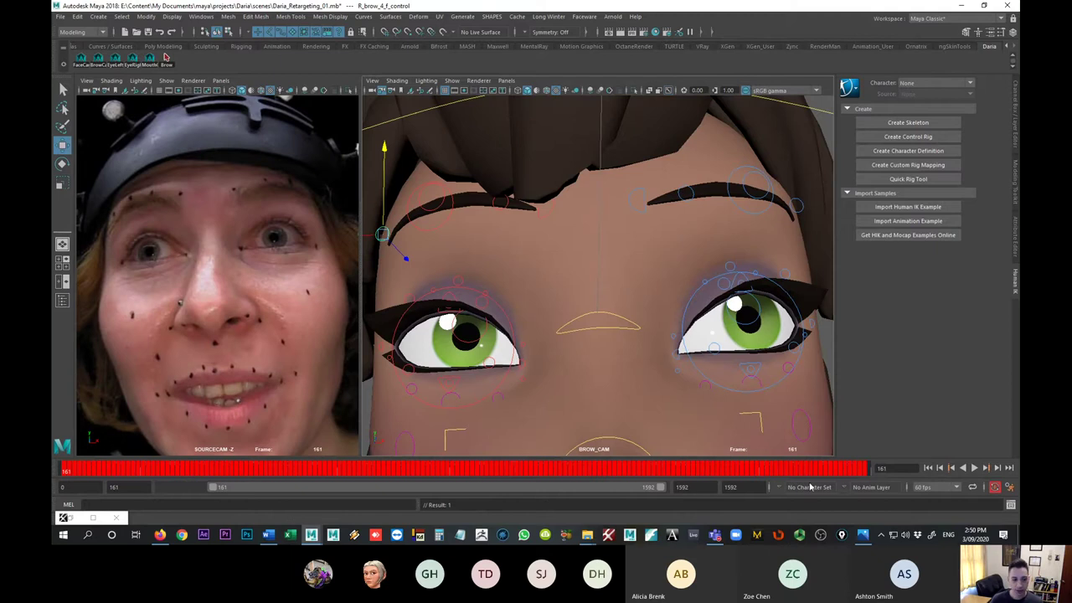
pyautogui.doubleClick(125, 487)
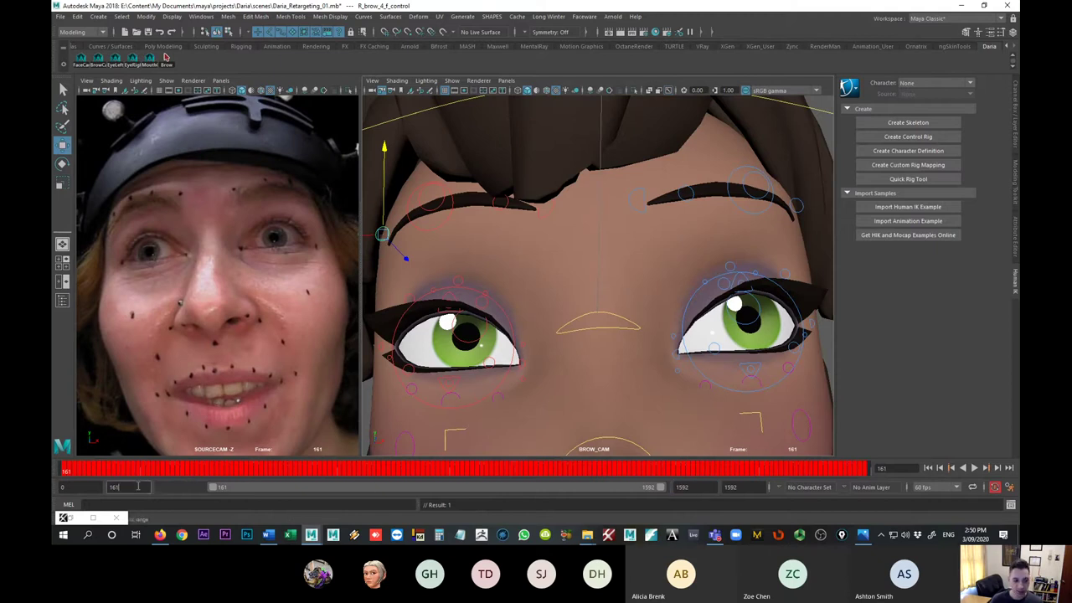
pyautogui.write('0')
pyautogui.press('Return')
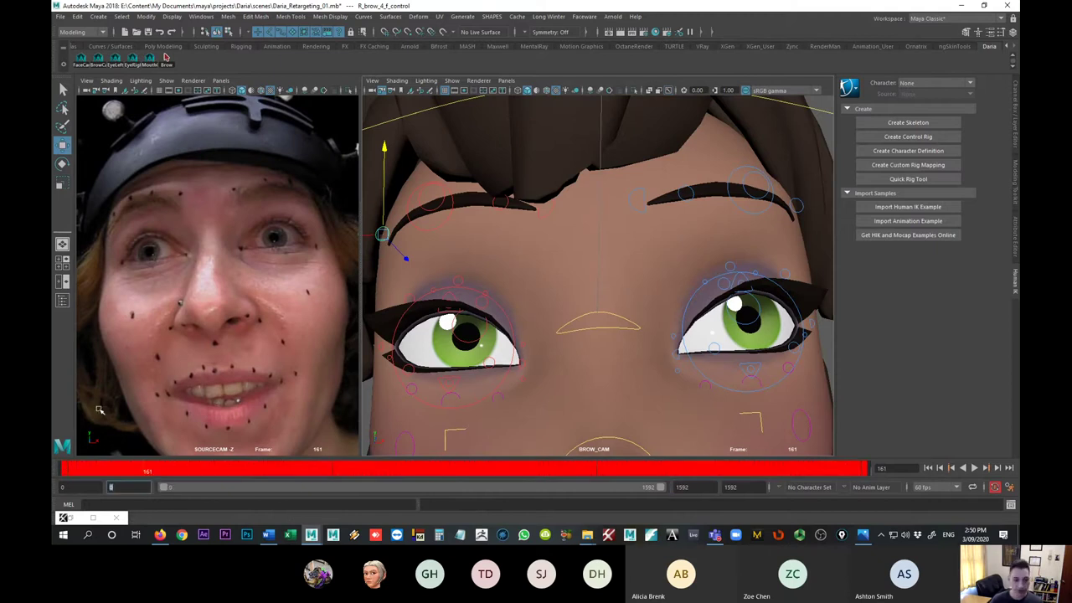
# - Play the retargeted brow animation from the first frame, stop it, and set the playback range end to frame 500
pyautogui.click(928, 468)
pyautogui.click(973, 469)
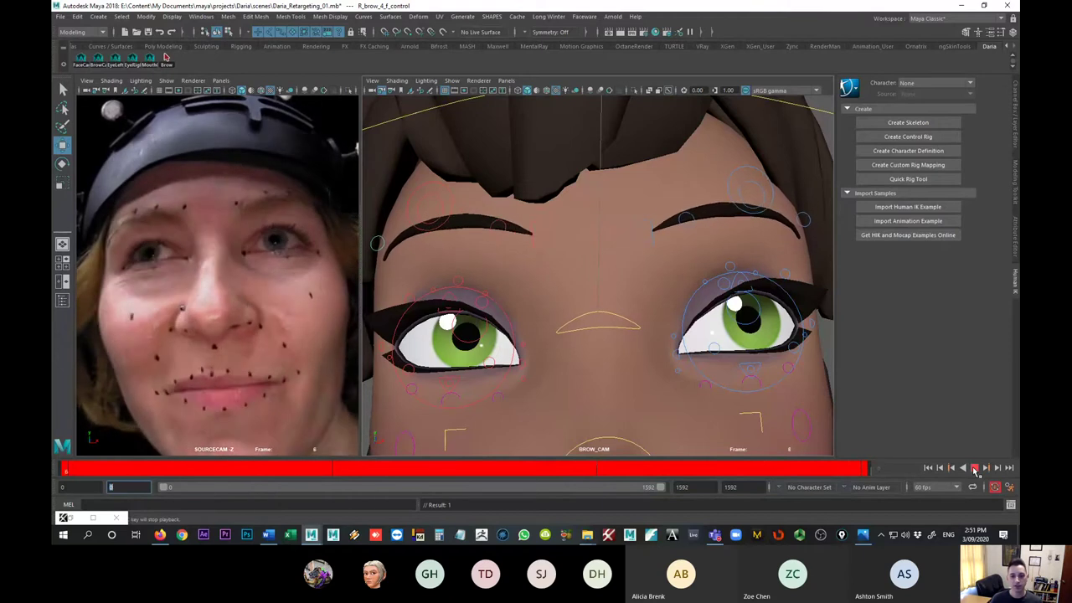
pyautogui.click(975, 469)
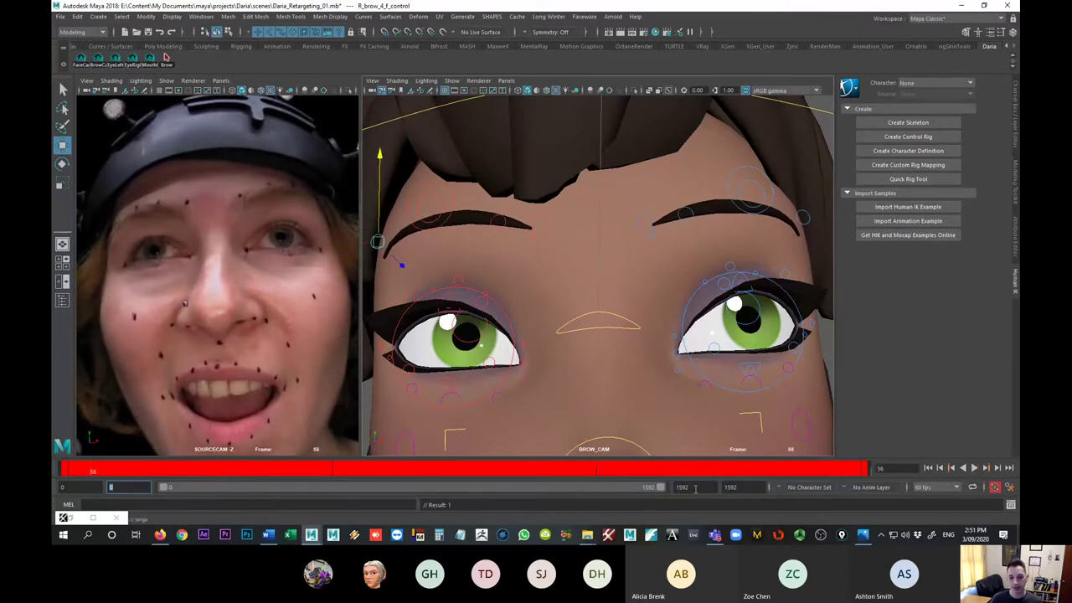
pyautogui.write('500')
pyautogui.press('Return')
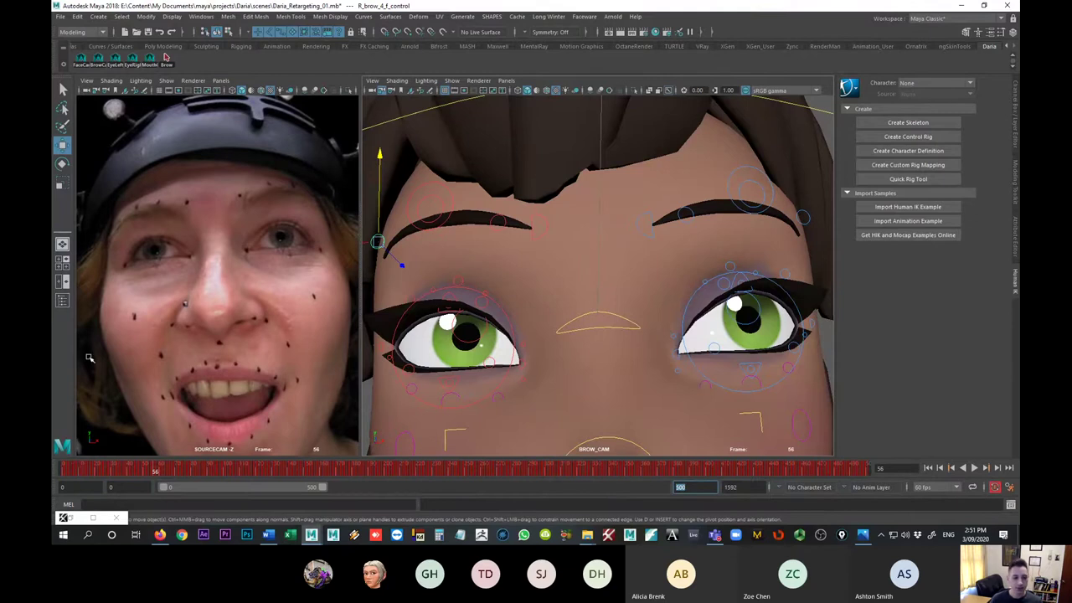
# - Scrub through the opening frames to check the brow motion, and select the left brow's inner-end control at frame 133
pyautogui.moveTo(66, 471); pyautogui.dragTo(123, 463)
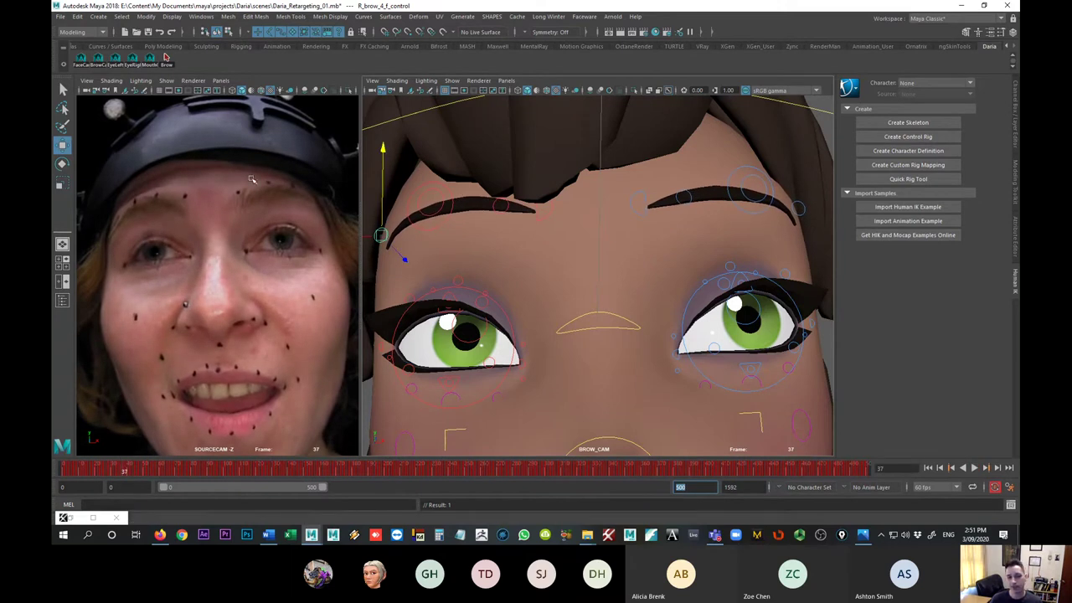
pyautogui.moveTo(124, 470); pyautogui.dragTo(281, 492)
pyautogui.click(376, 243)
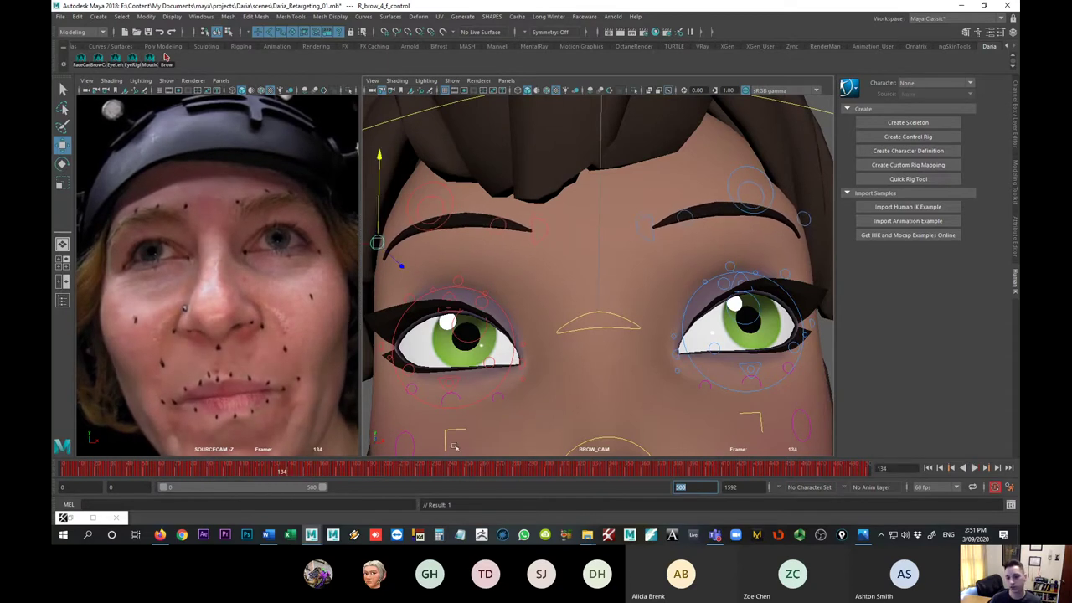
pyautogui.click(642, 225)
pyautogui.moveTo(279, 475)
pyautogui.mouseDown()
pyautogui.moveTo(215, 471)
pyautogui.moveTo(176, 486)
pyautogui.moveTo(280, 479)
pyautogui.mouseUp()
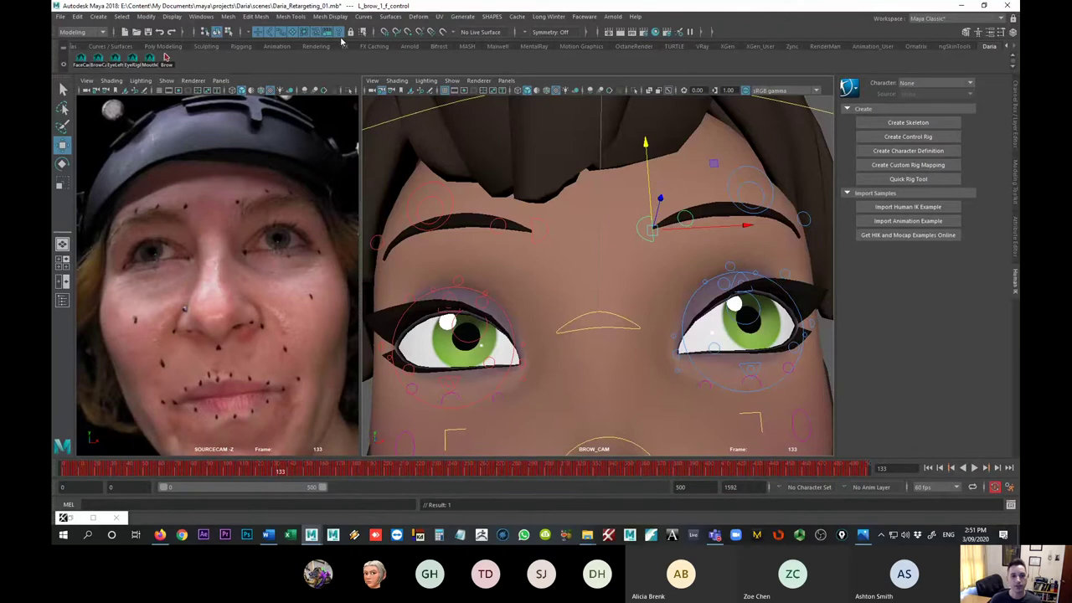
# - Add a Graph Editor shortcut to the Daria shelf and open the Graph Editor with it
pyautogui.click(191, 18)
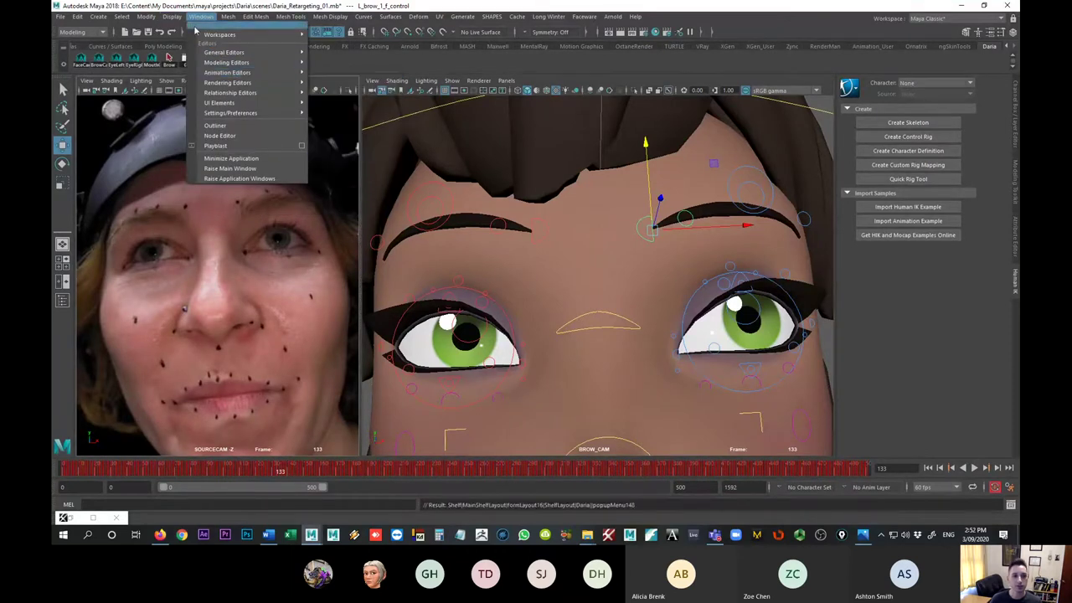
pyautogui.click(195, 31)
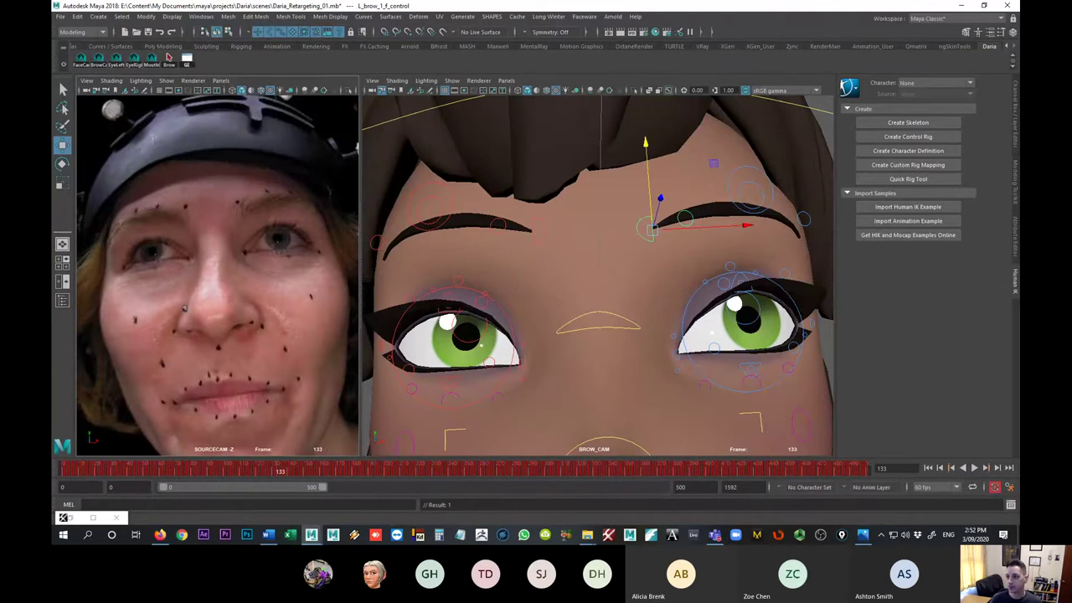
pyautogui.click(186, 58)
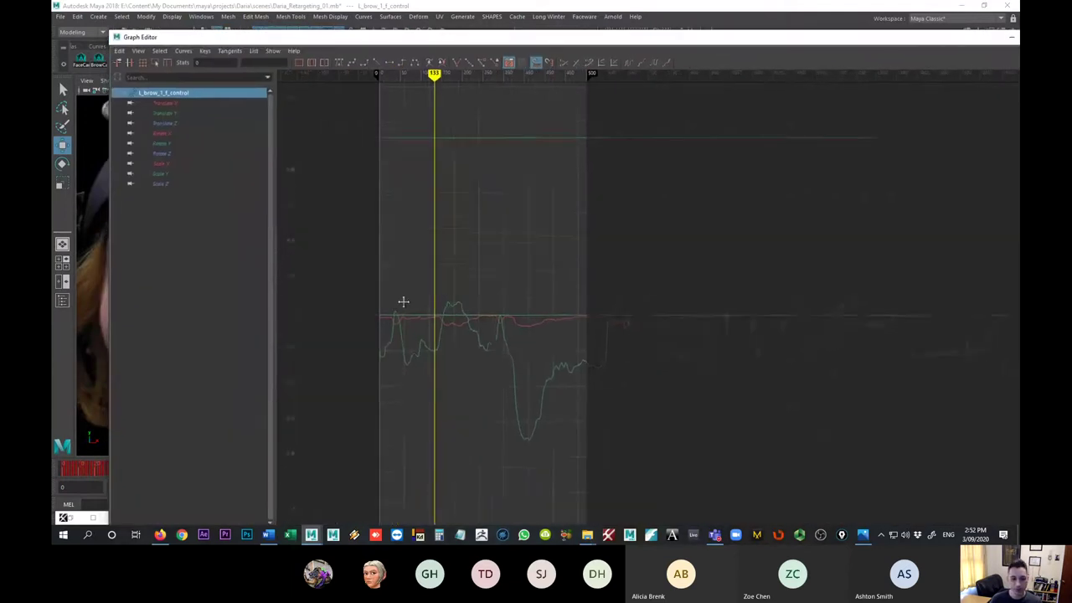
# - Fit the Graph Editor beside the source footage and isolate the Translate Y curve of L_brow_1_f_control to examine it around frame 133
pyautogui.doubleClick(467, 37)
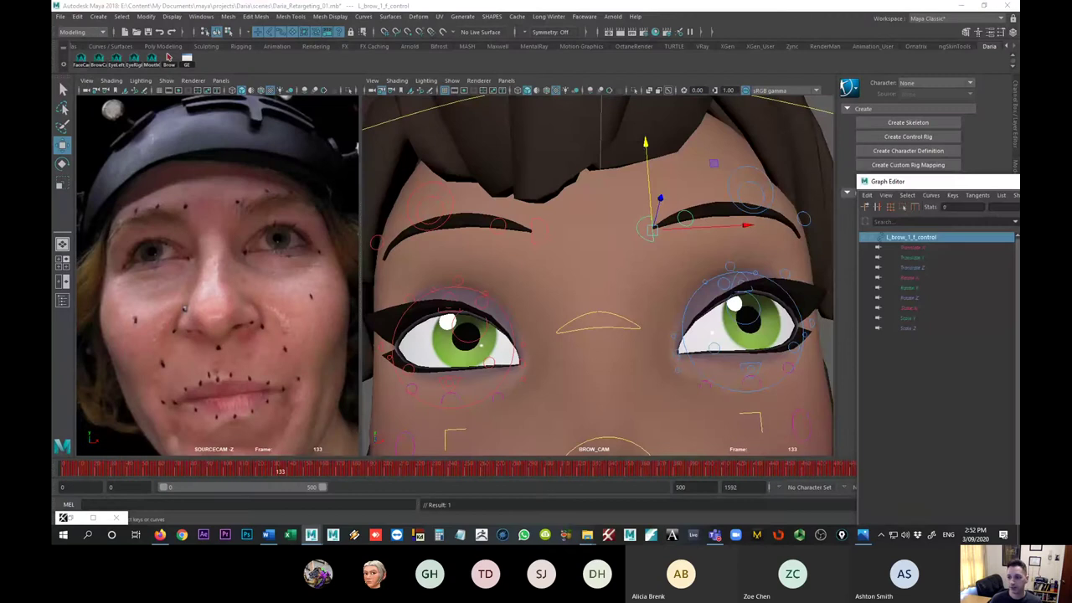
pyautogui.moveTo(857, 176); pyautogui.dragTo(251, 42)
pyautogui.click(311, 124)
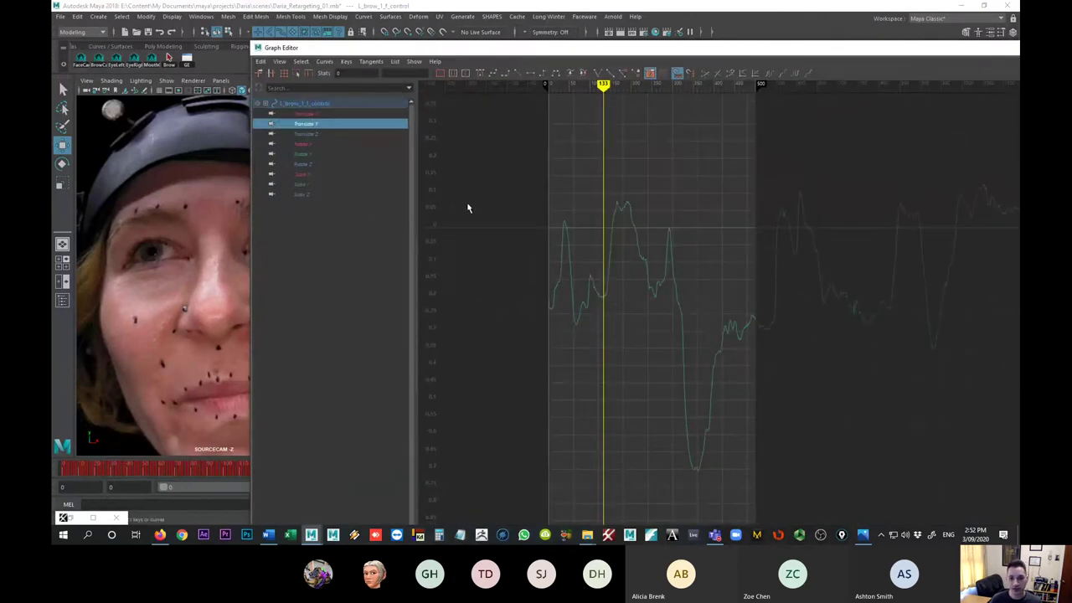
pyautogui.keyDown('alt'); pyautogui.moveTo(469, 207); pyautogui.dragTo(615, 323, button='right'); pyautogui.keyUp('alt')
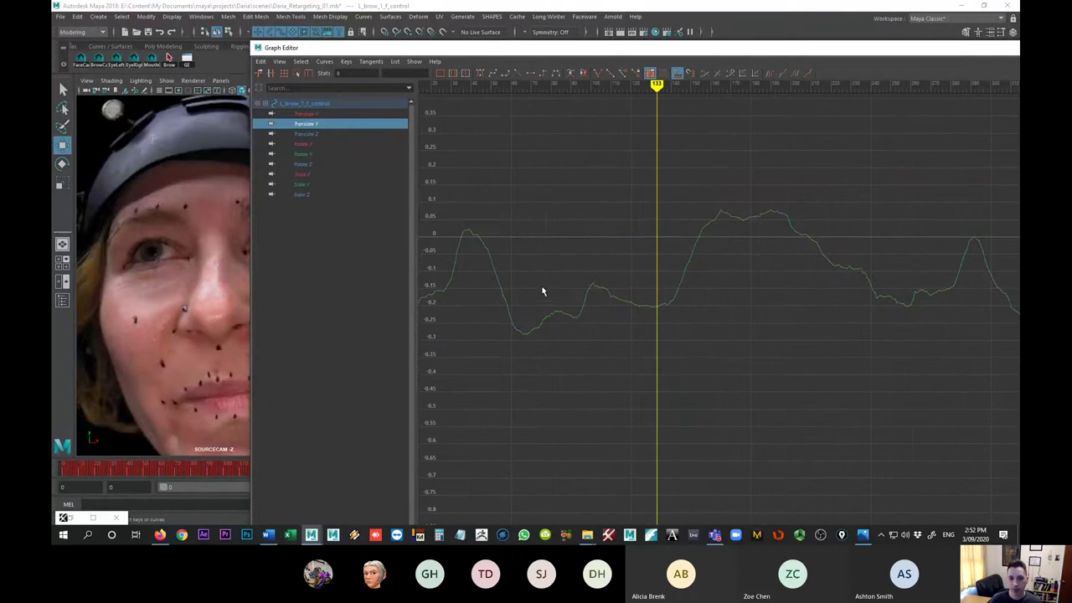
pyautogui.keyDown('alt'); pyautogui.moveTo(543, 291); pyautogui.dragTo(706, 290, button='right'); pyautogui.keyUp('alt')
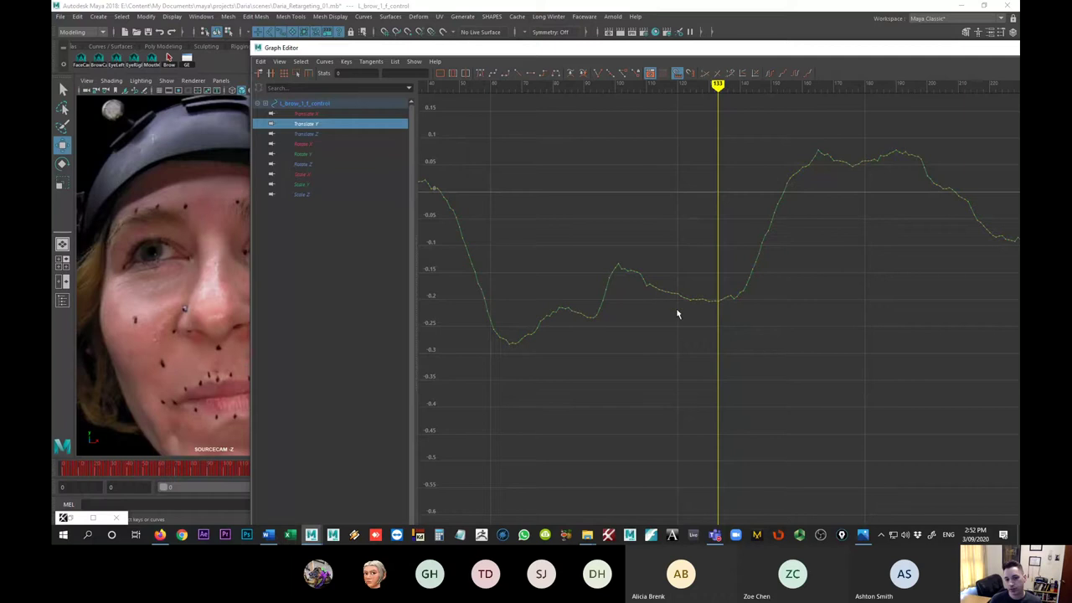
pyautogui.keyDown('alt'); pyautogui.moveTo(596, 322); pyautogui.dragTo(624, 332, button='right'); pyautogui.keyUp('alt')
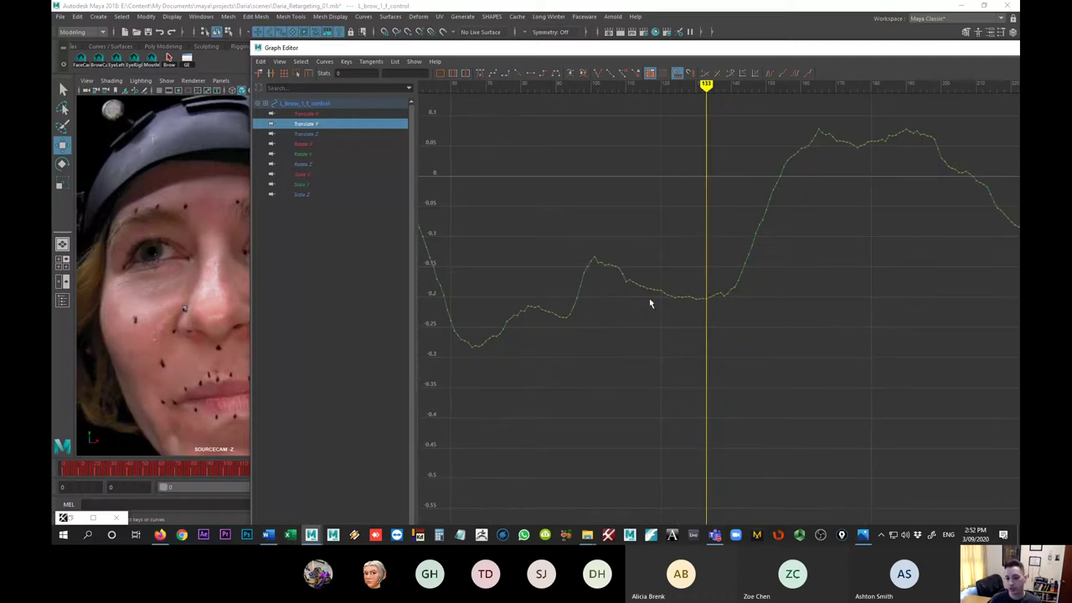
# - Examine the Translate Y and Translate X curves of L_brow_1_f_control in the Graph Editor and close it
pyautogui.moveTo(576, 228); pyautogui.dragTo(677, 307)
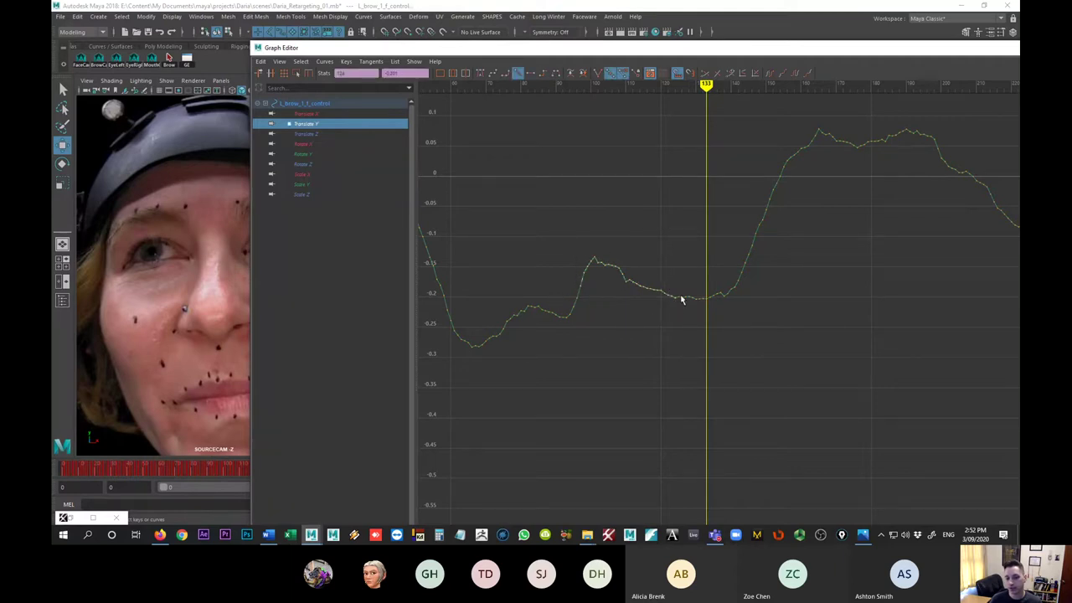
pyautogui.keyDown('alt'); pyautogui.moveTo(644, 213); pyautogui.dragTo(670, 335, button='middle'); pyautogui.keyUp('alt')
pyautogui.keyDown('alt'); pyautogui.moveTo(670, 335); pyautogui.dragTo(433, 209, button='right'); pyautogui.keyUp('alt')
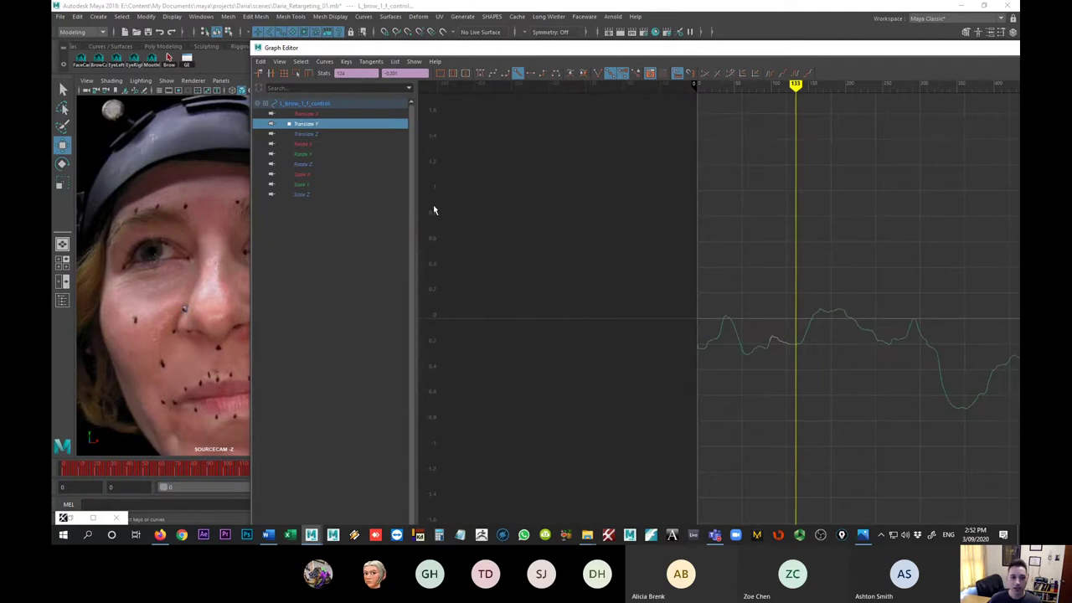
pyautogui.click(335, 113)
pyautogui.press('f')
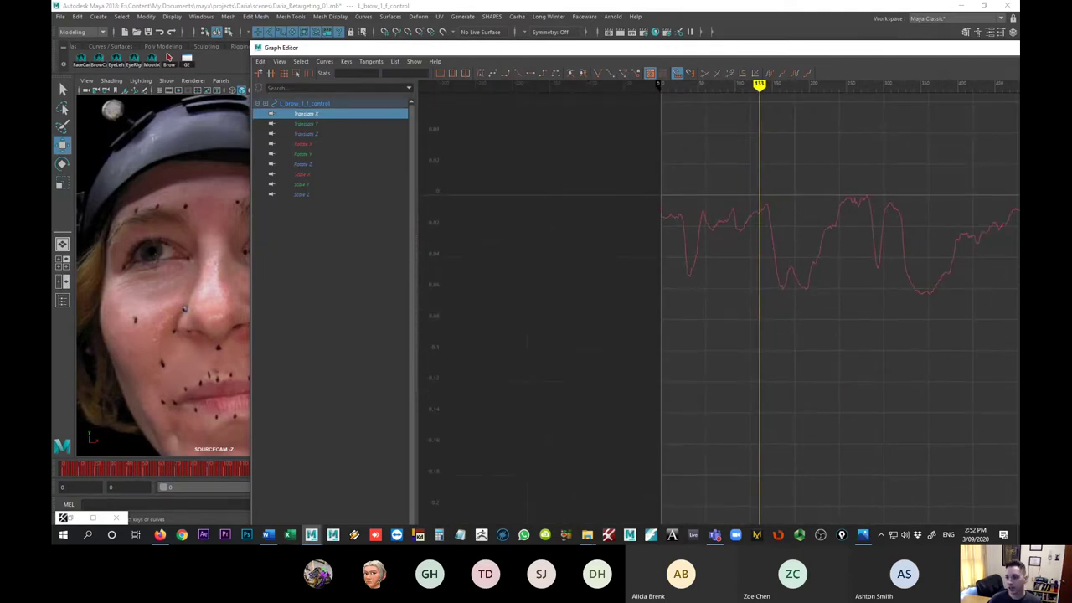
pyautogui.hotkey('ctrl', 'w')
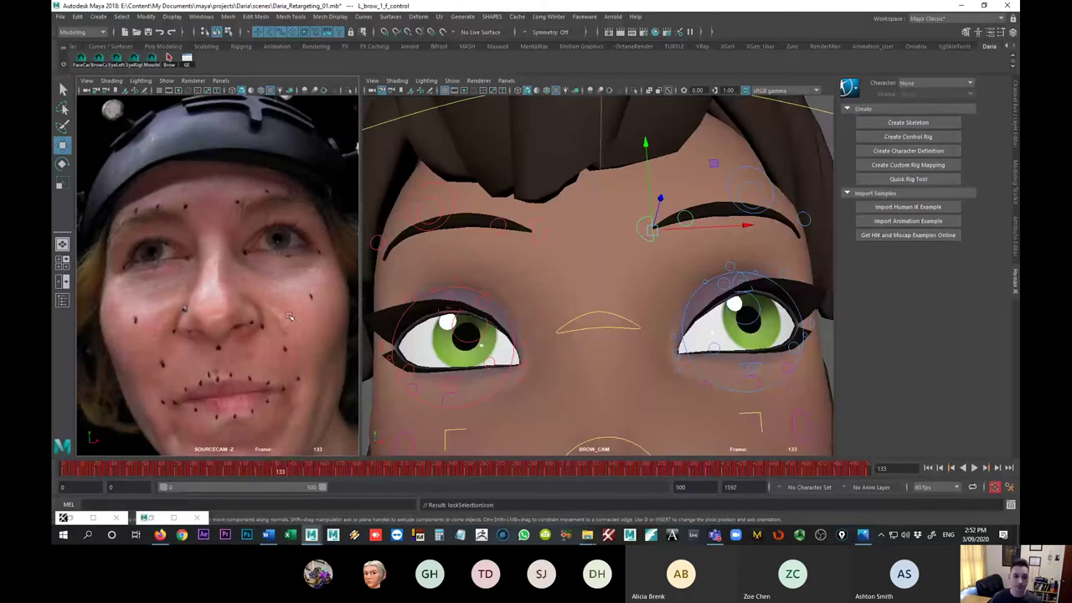
# - At frame 338, try pulling both inner brow controls toward the nose bridge and lowering them together
pyautogui.moveTo(293, 469); pyautogui.dragTo(609, 478)
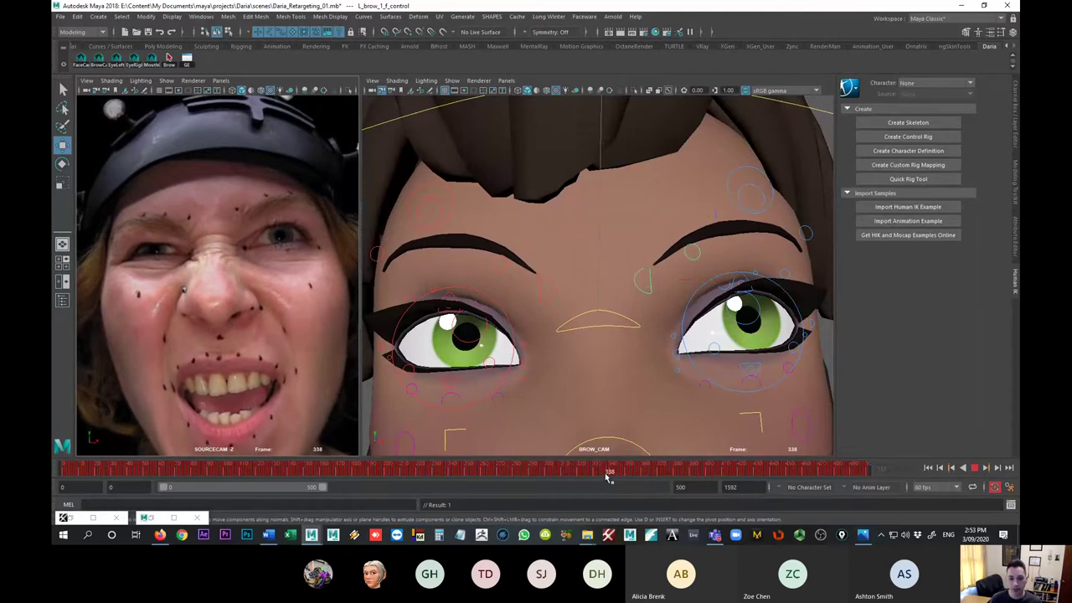
pyautogui.click(653, 285)
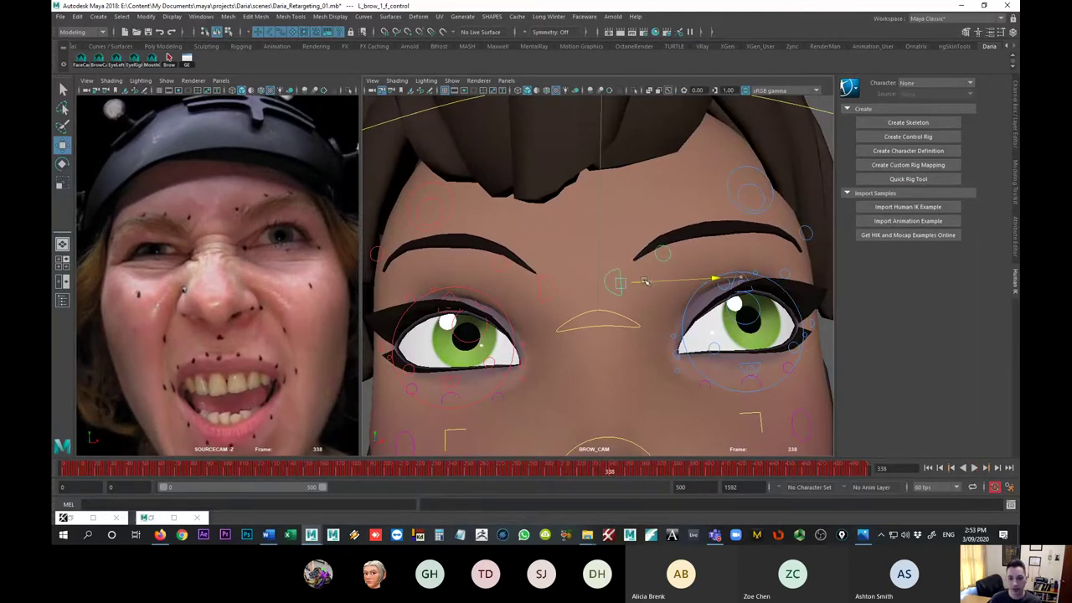
pyautogui.click(543, 289)
pyautogui.moveTo(497, 291); pyautogui.dragTo(522, 292)
pyautogui.moveTo(566, 264); pyautogui.dragTo(571, 285)
pyautogui.click(609, 285)
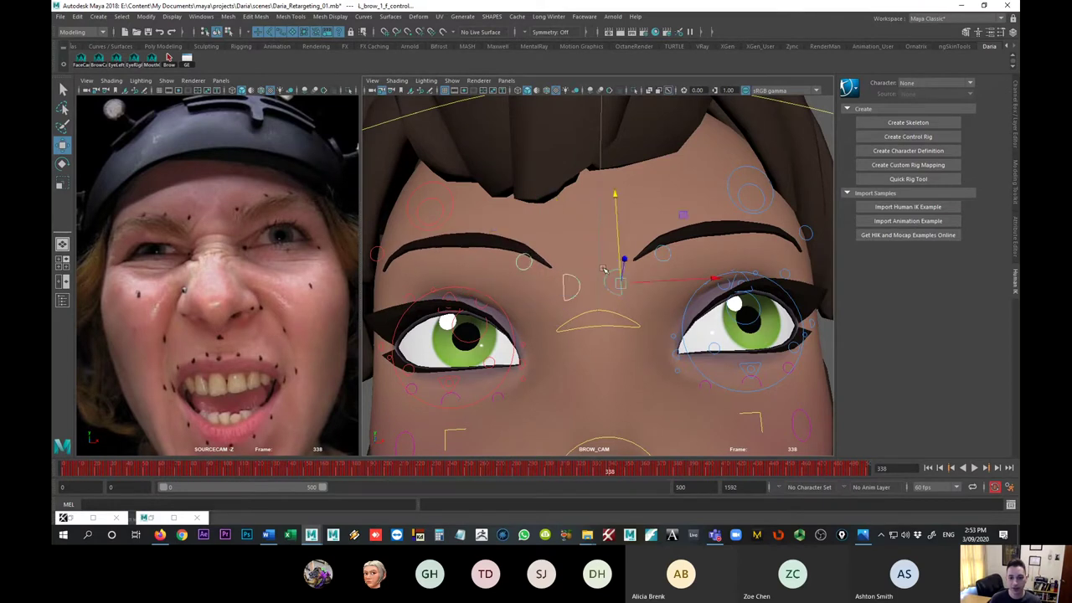
pyautogui.moveTo(617, 242); pyautogui.dragTo(617, 260)
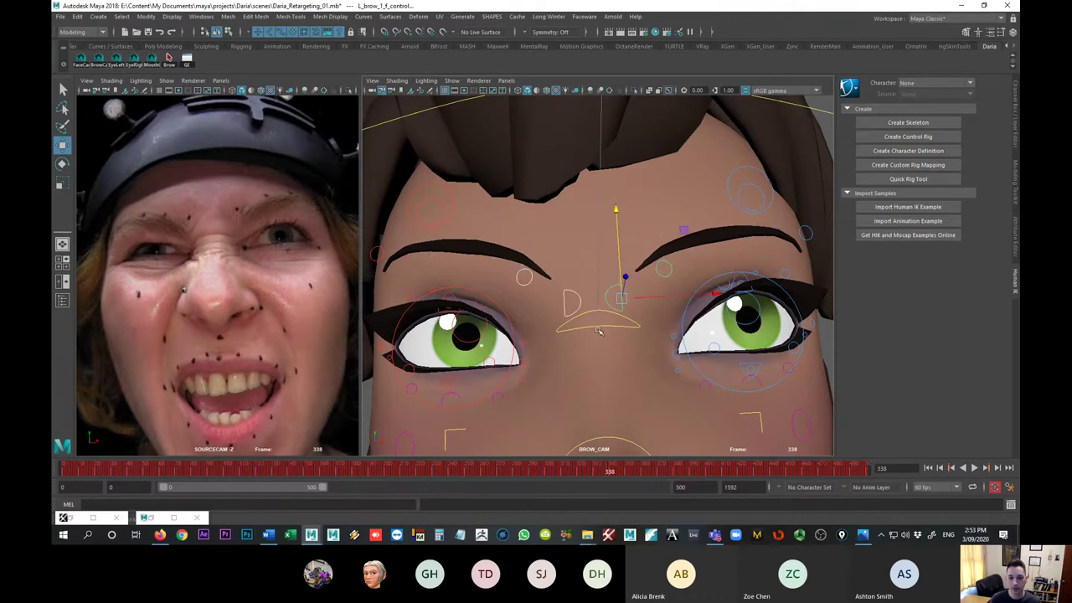
# - Try raising M_nose_up_f_control at frame 338, and revert the trial brow and nose edits
pyautogui.click(600, 335)
pyautogui.click(598, 327)
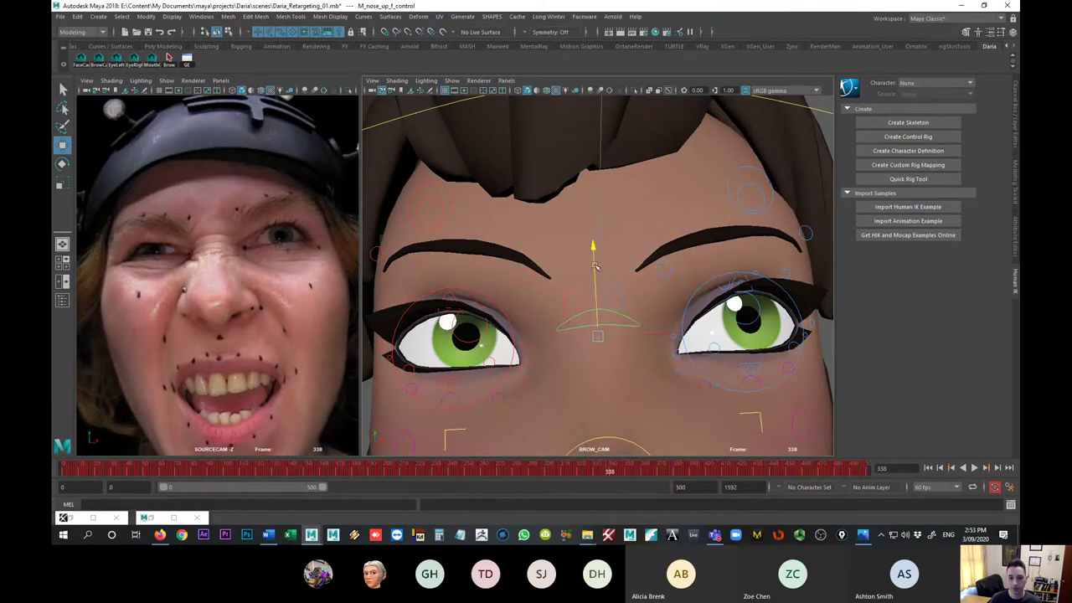
pyautogui.moveTo(594, 266); pyautogui.dragTo(593, 252)
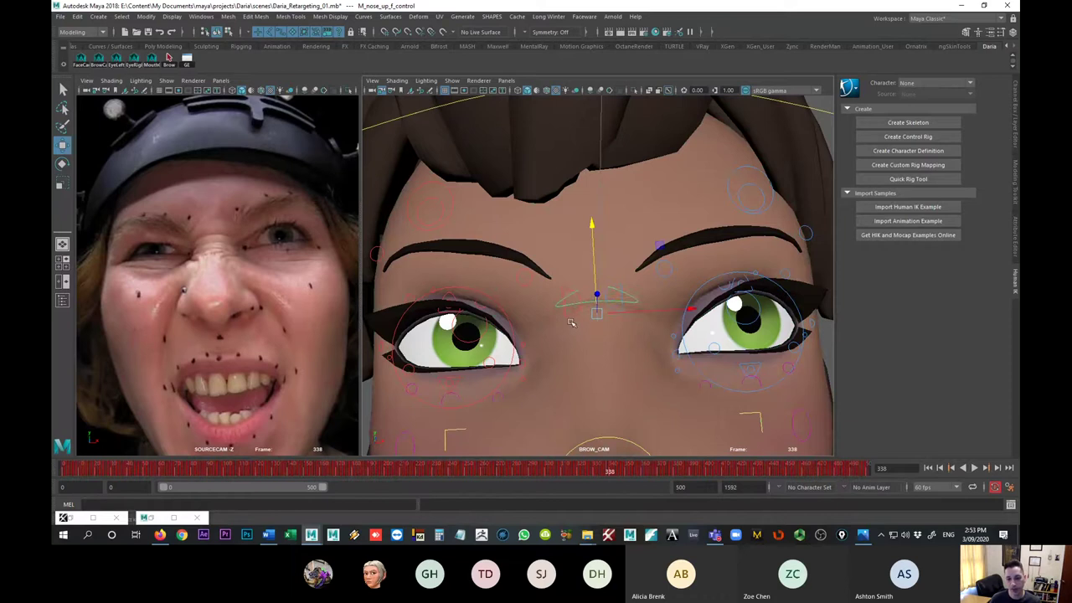
pyautogui.click(526, 343)
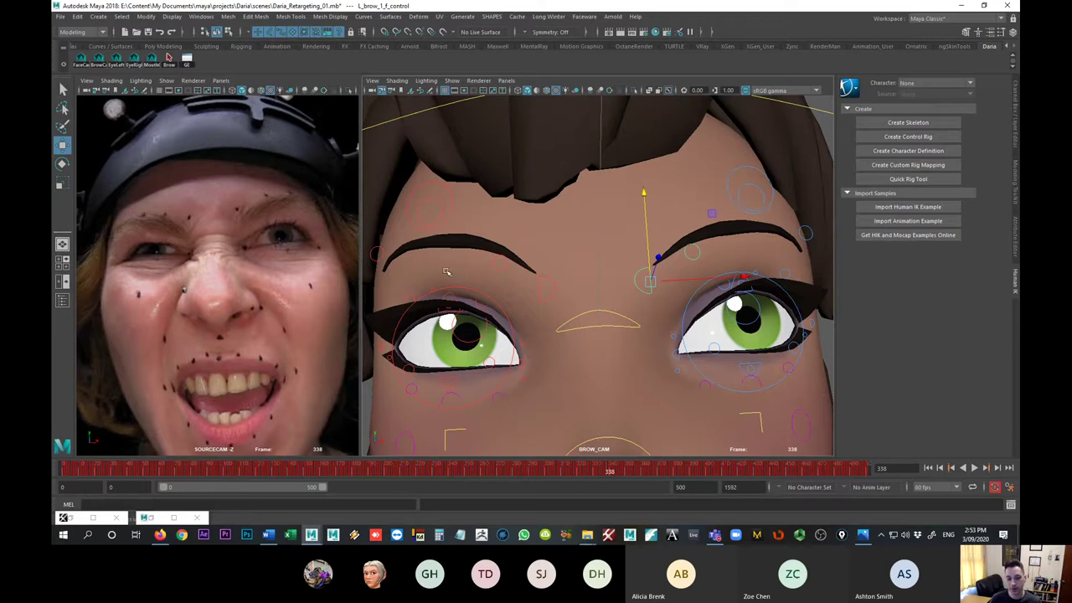
# - Restore the Faceware Retargeter window, place it clear of the nose bridge, and go to the Amanda_Brows pose at frame 362
pyautogui.click(92, 518)
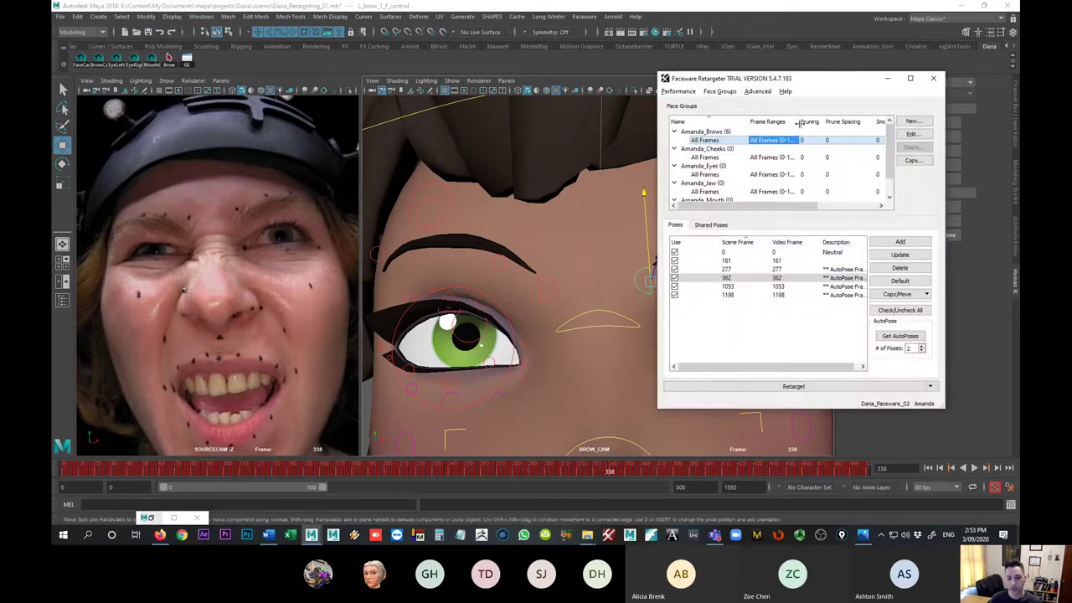
pyautogui.moveTo(729, 78); pyautogui.dragTo(829, 67)
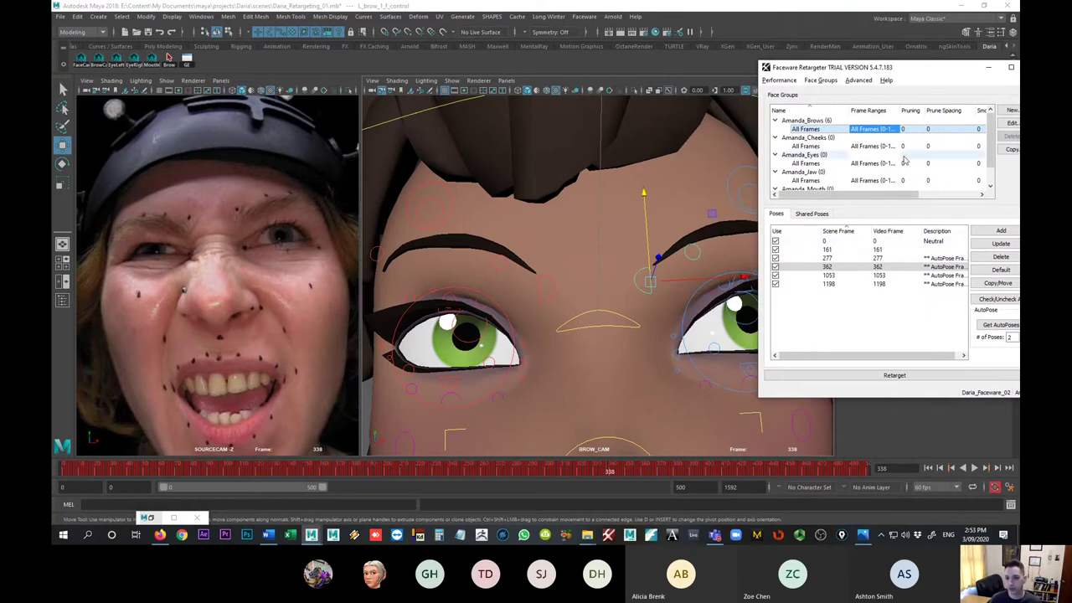
pyautogui.click(825, 268)
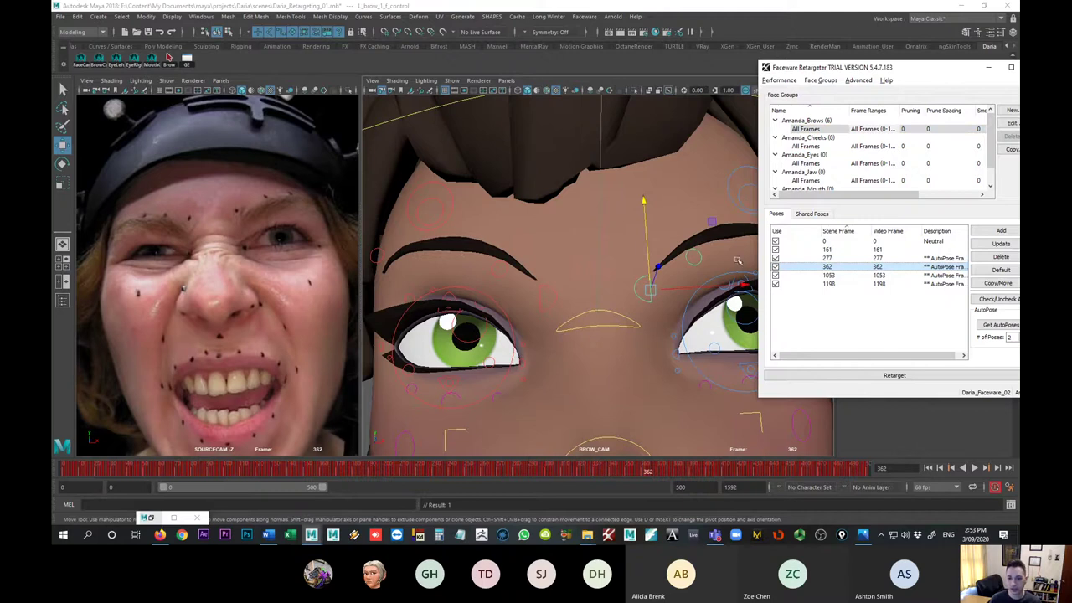
# - Refine the frame 362 pose by moving both inner brow controls inward and down and raising M_nose_up_f_control
pyautogui.click(649, 302)
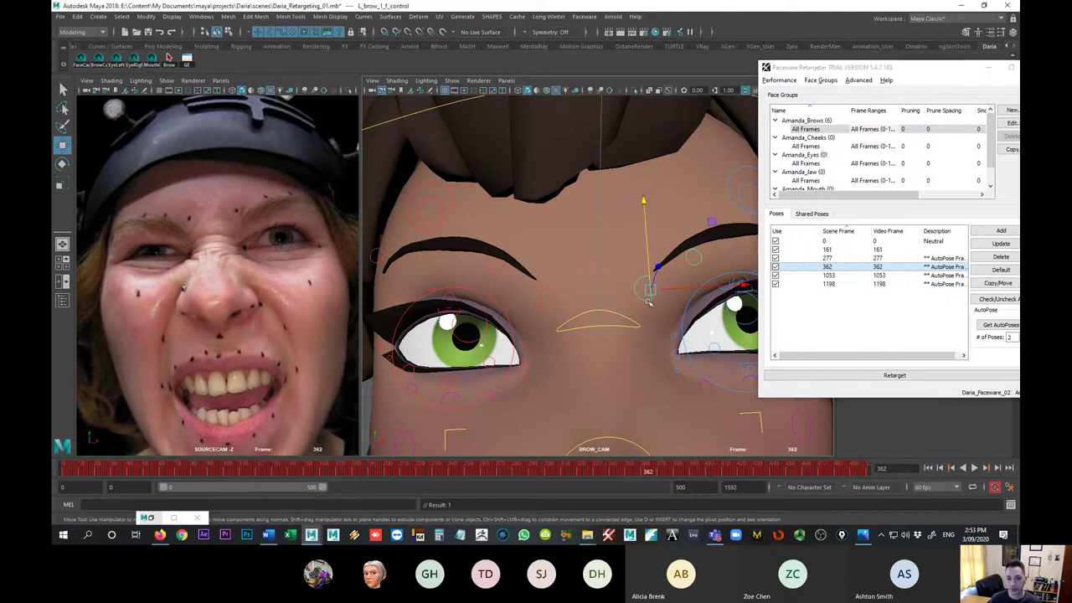
pyautogui.moveTo(650, 295)
pyautogui.mouseDown()
pyautogui.moveTo(641, 290)
pyautogui.moveTo(668, 291)
pyautogui.mouseUp()
pyautogui.click(552, 308)
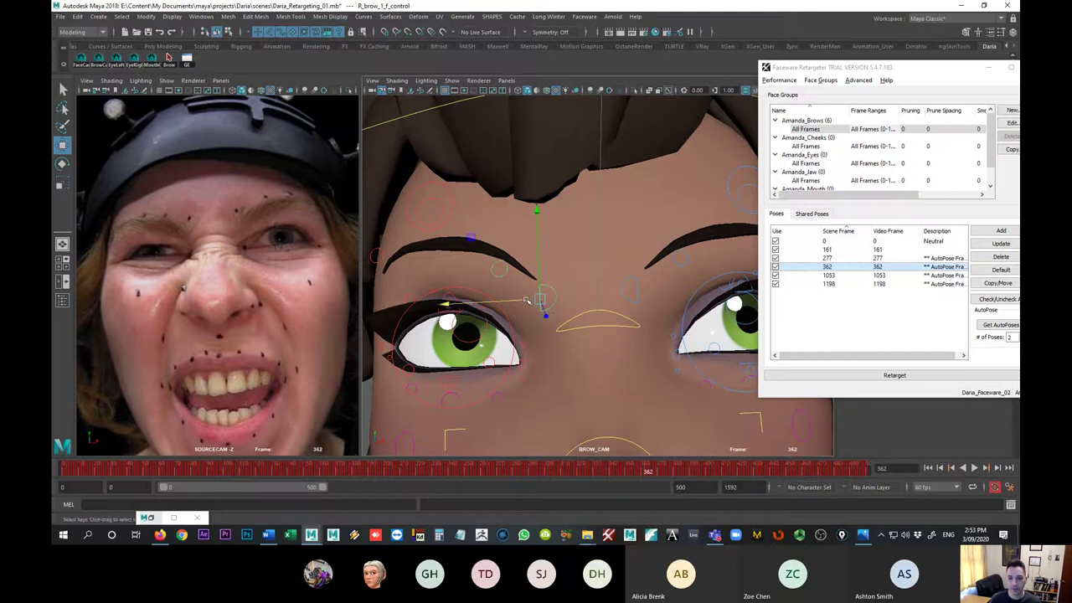
pyautogui.moveTo(525, 300); pyautogui.dragTo(561, 269)
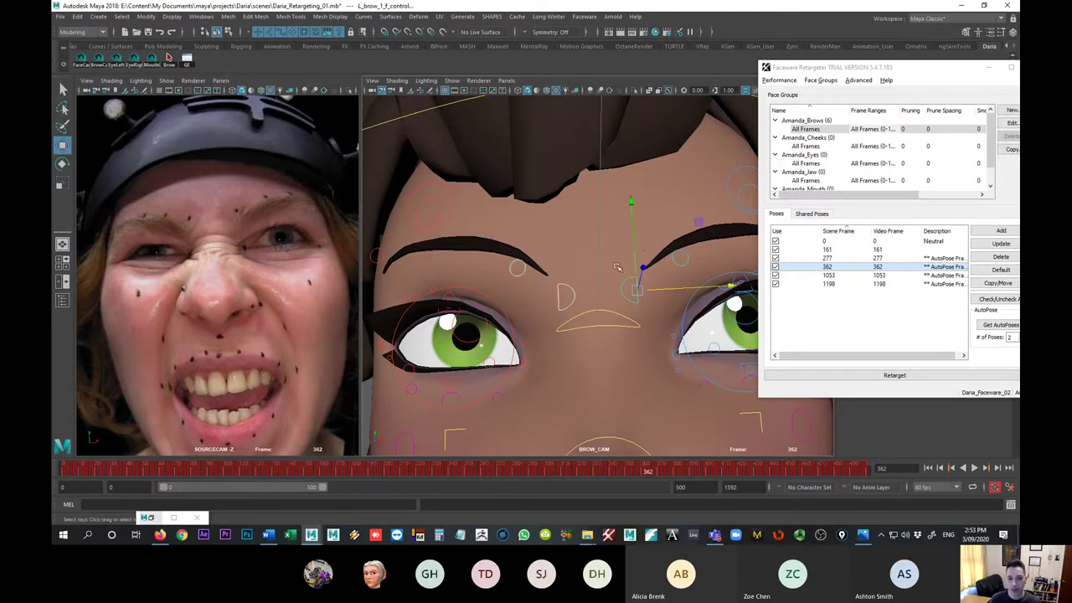
pyautogui.click(631, 289)
pyautogui.moveTo(635, 289); pyautogui.dragTo(637, 261)
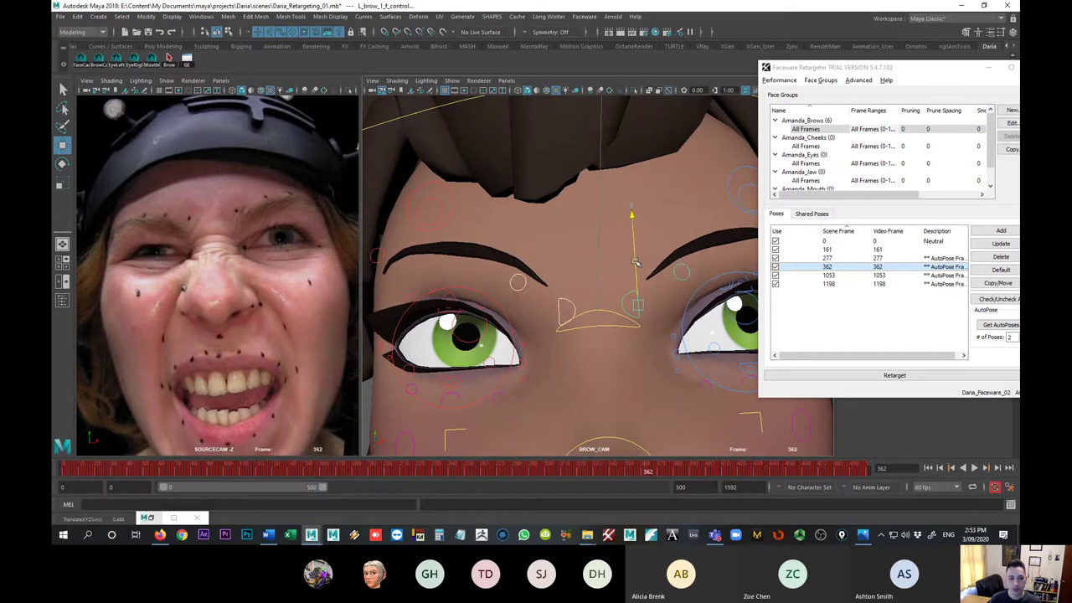
pyautogui.click(614, 316)
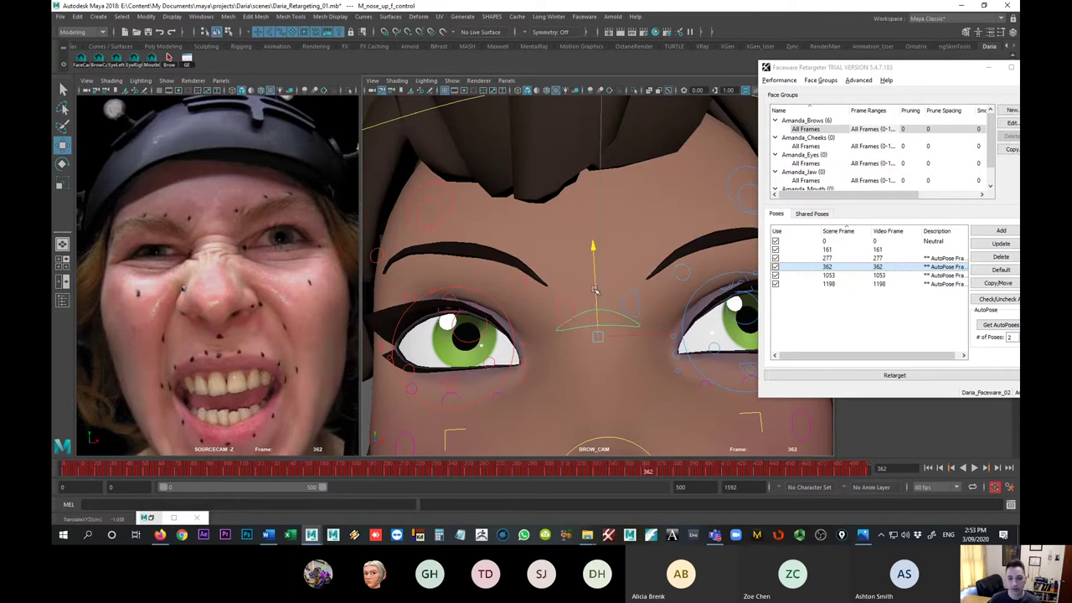
pyautogui.moveTo(597, 295); pyautogui.dragTo(603, 275)
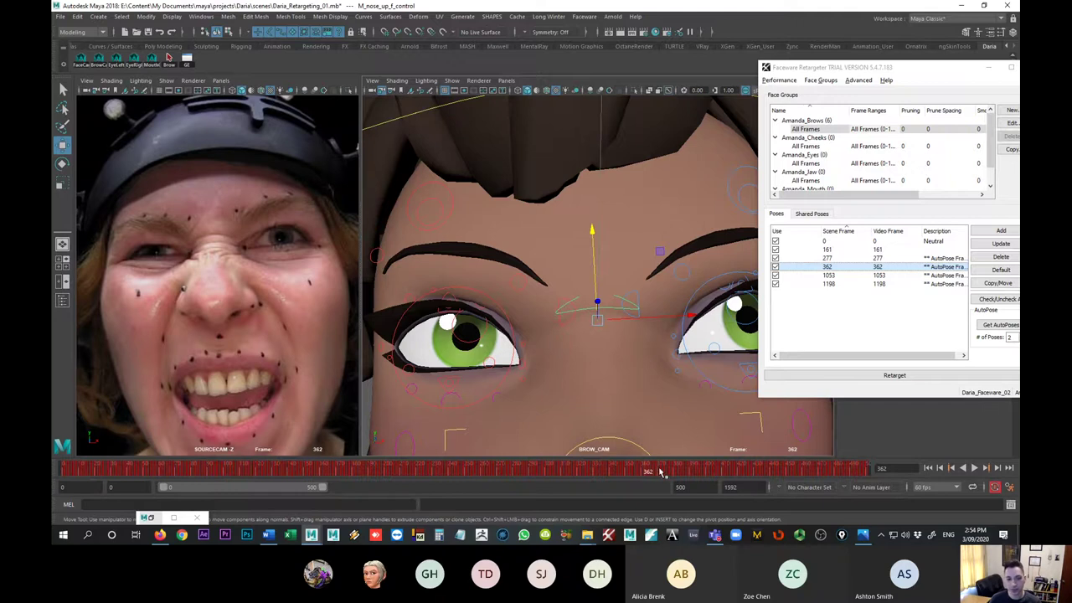
# - Check the frames following the pose up to frame 500, and set the playback range end to frame 1592
pyautogui.hotkey('alt', 'v')
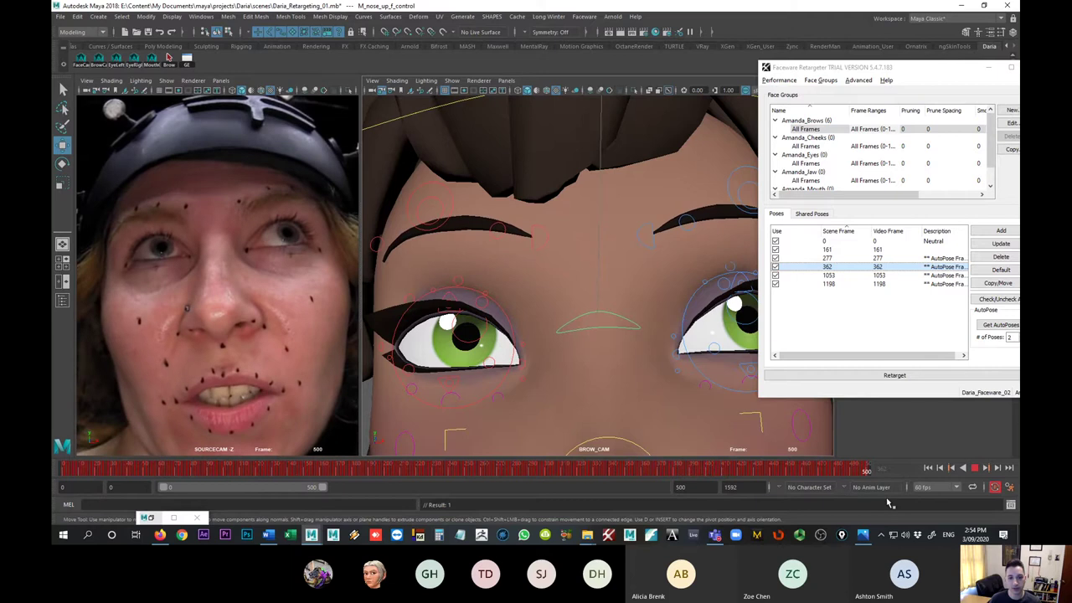
pyautogui.hotkey('alt', 'v')
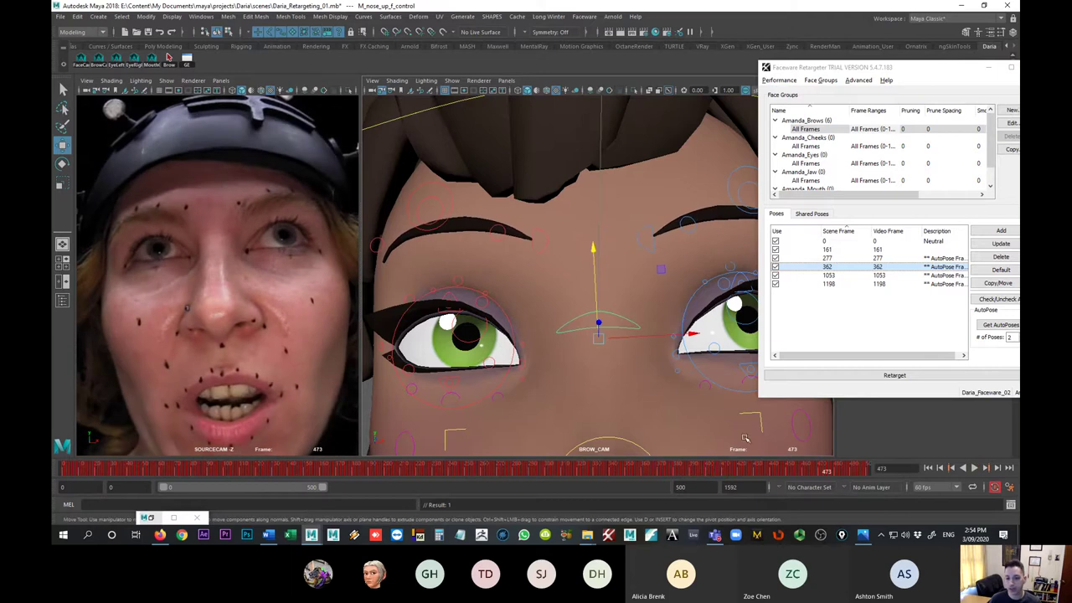
pyautogui.doubleClick(680, 486)
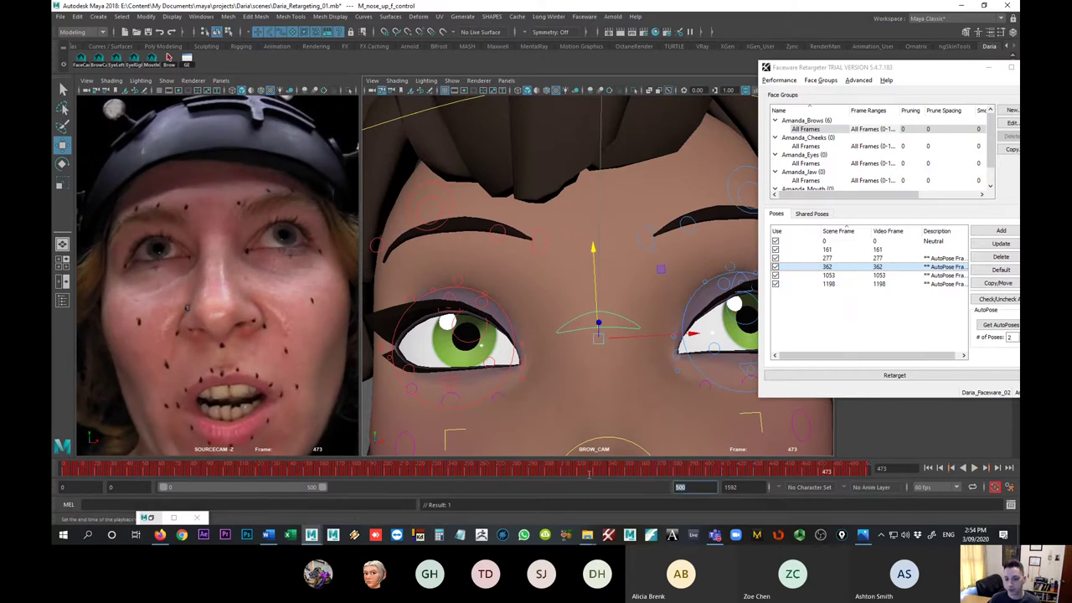
pyautogui.write('1592')
pyautogui.press('Return')
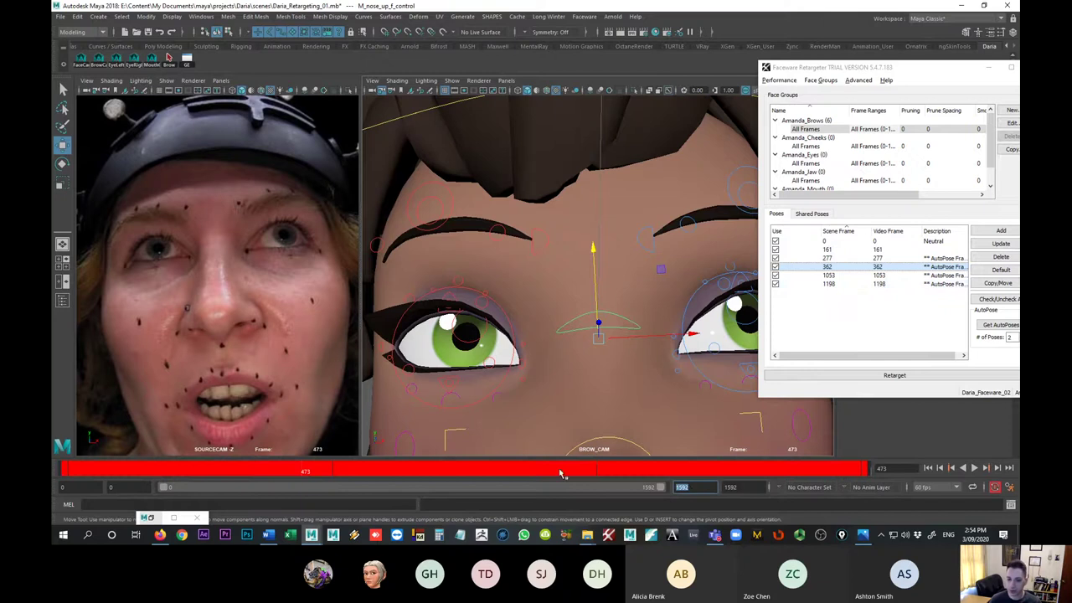
# - Retarget the Amanda_Brows group, updating the poses with scene values, and scrub back to frame 355 to check the brows
pyautogui.click(873, 377)
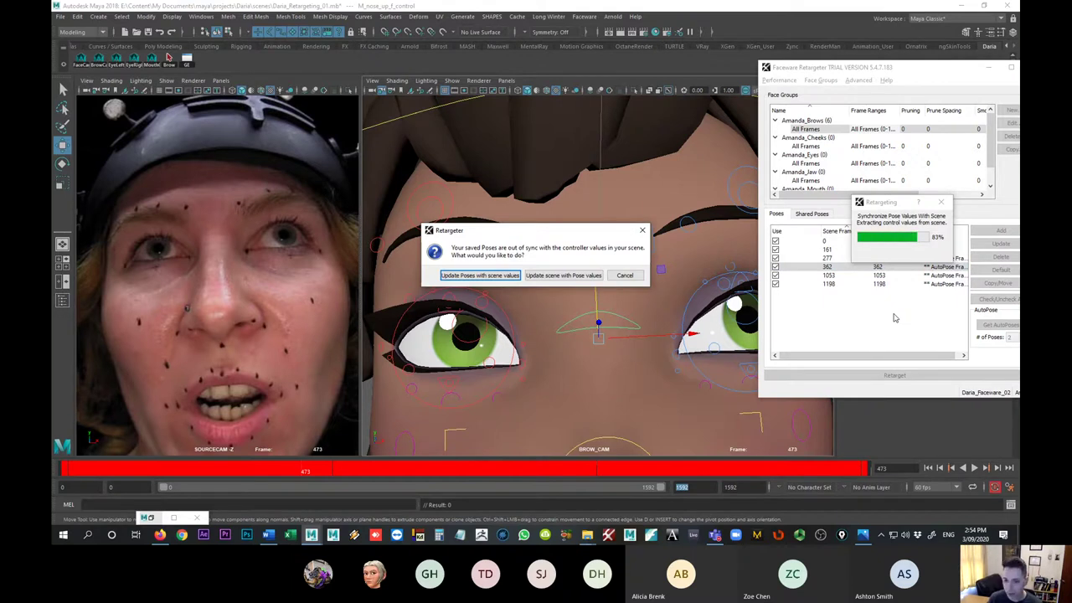
pyautogui.click(480, 276)
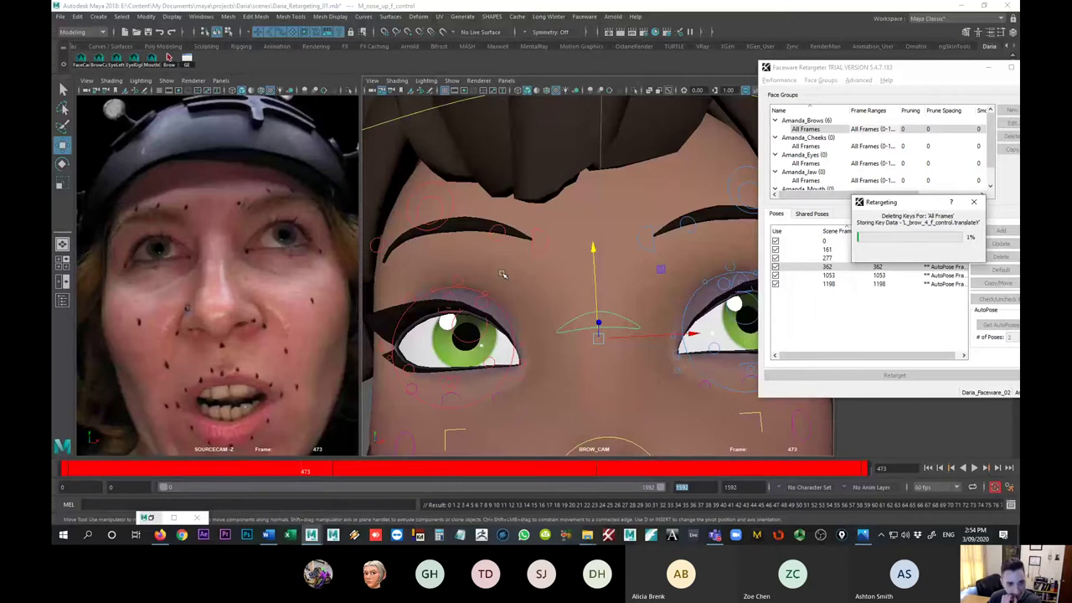
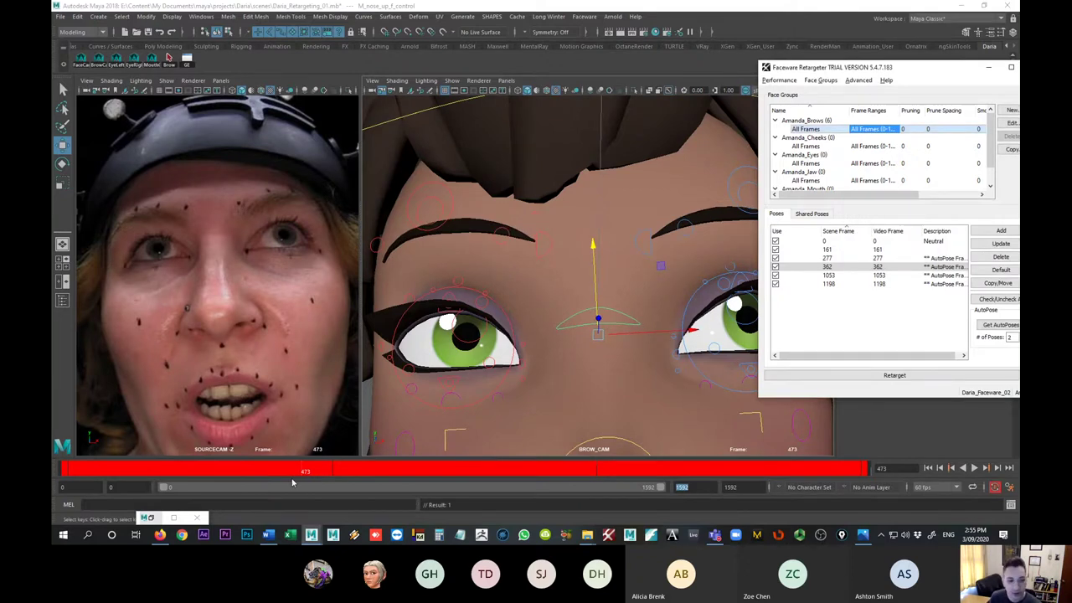
pyautogui.moveTo(301, 473); pyautogui.dragTo(245, 475)
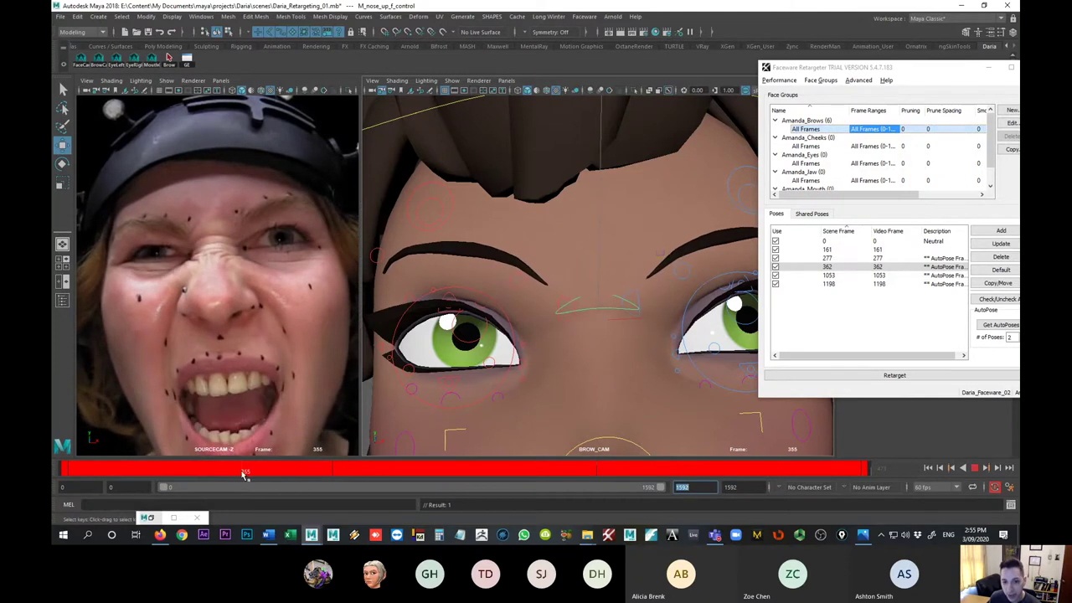
pyautogui.press('w')
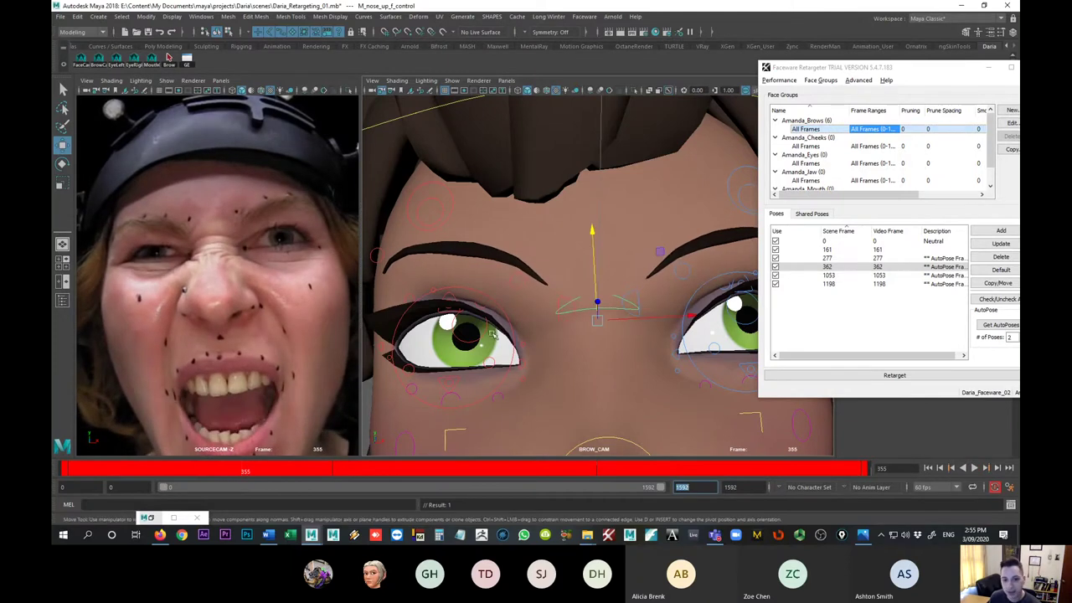
# - Minimize the Faceware Retargeter window and set the playback range end to frame 500
pyautogui.click(988, 67)
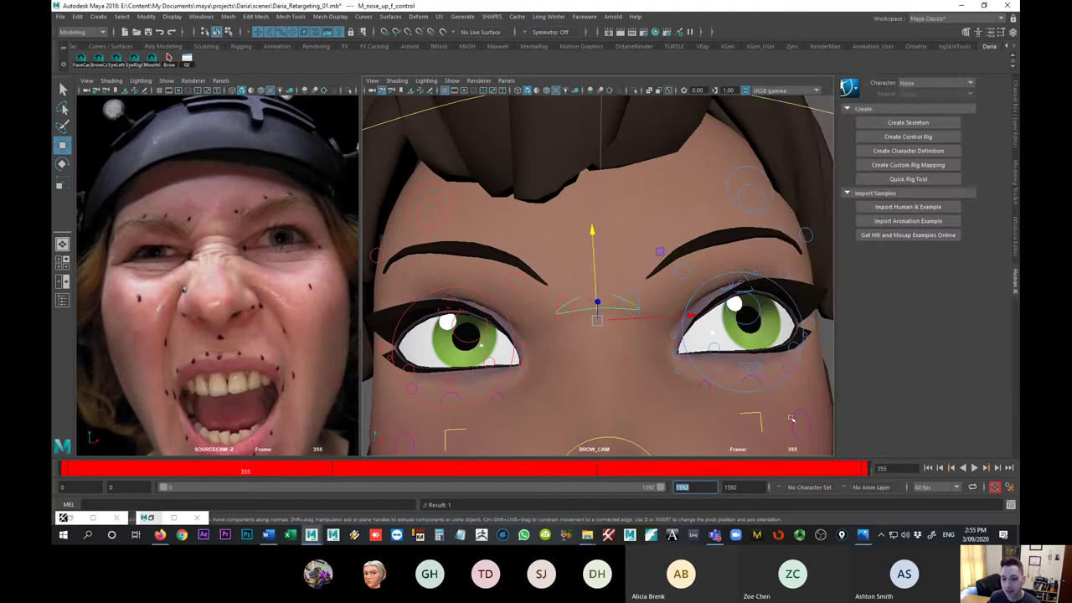
pyautogui.click(698, 489)
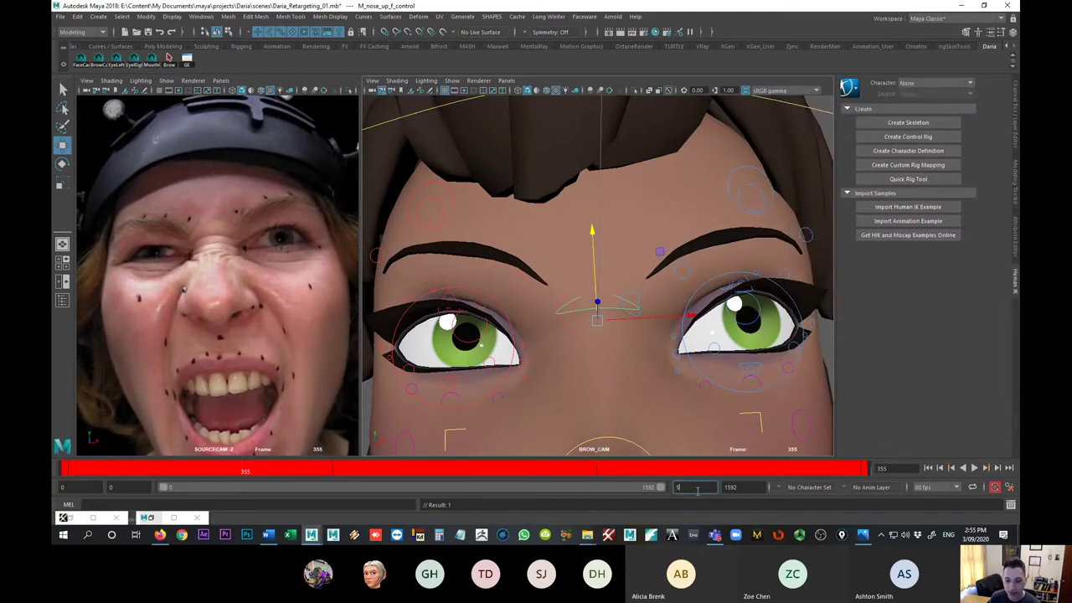
pyautogui.write('500')
pyautogui.press('Return')
# - Play the retargeted brow animation, stop it at frame 122, and set the playback range end to frame 1000
pyautogui.click(439, 472)
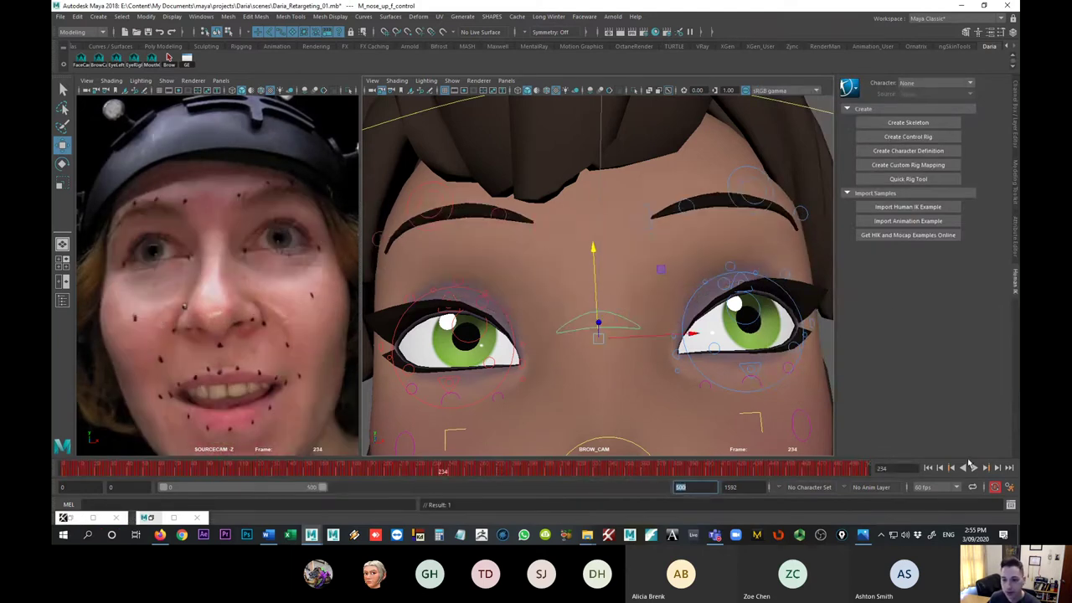
pyautogui.click(974, 468)
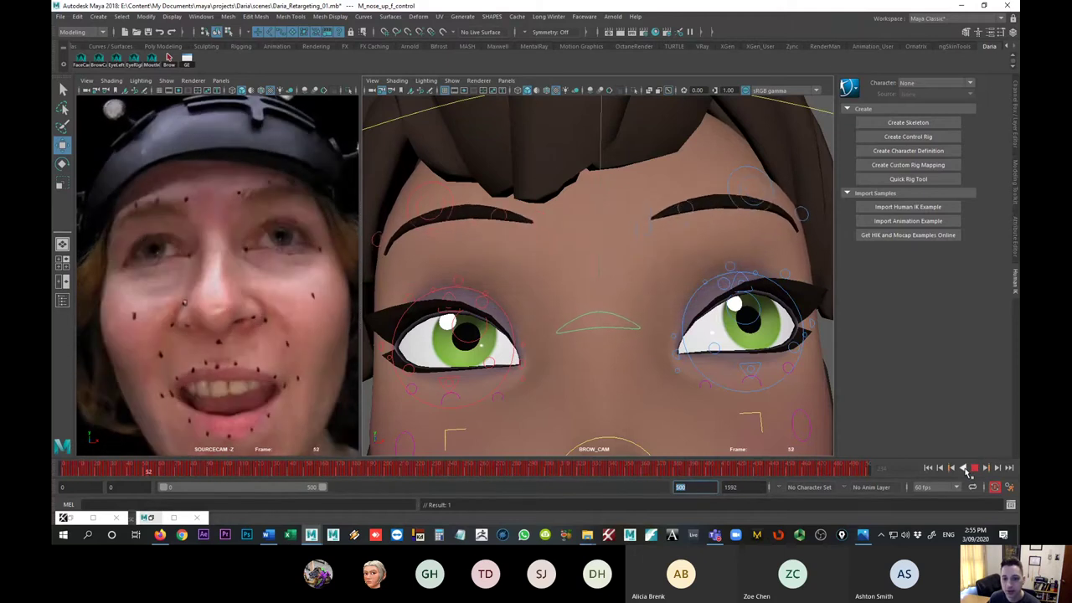
pyautogui.click(973, 468)
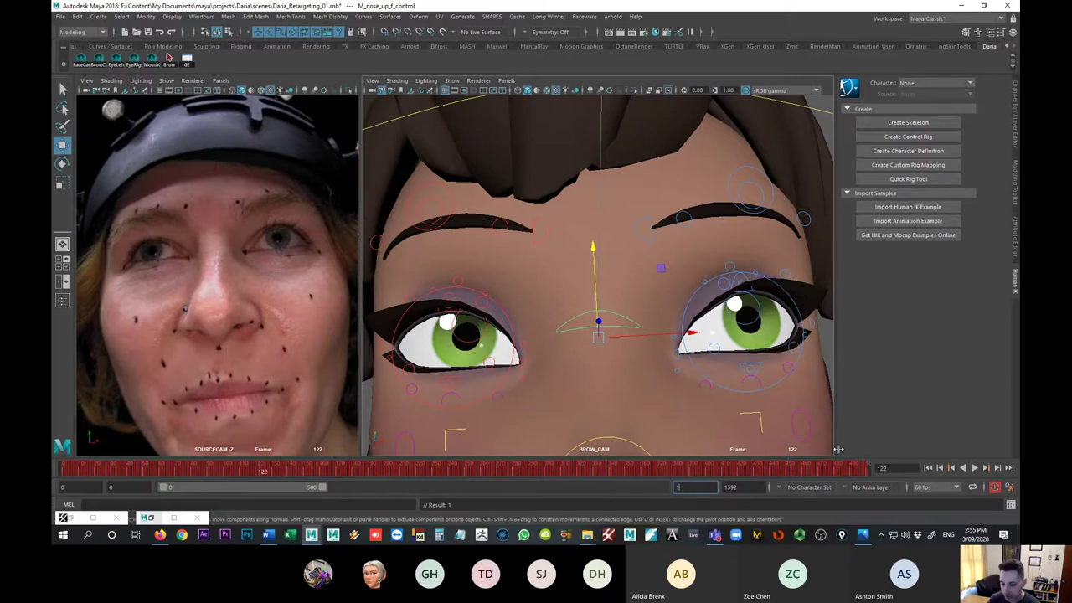
pyautogui.press('Return')
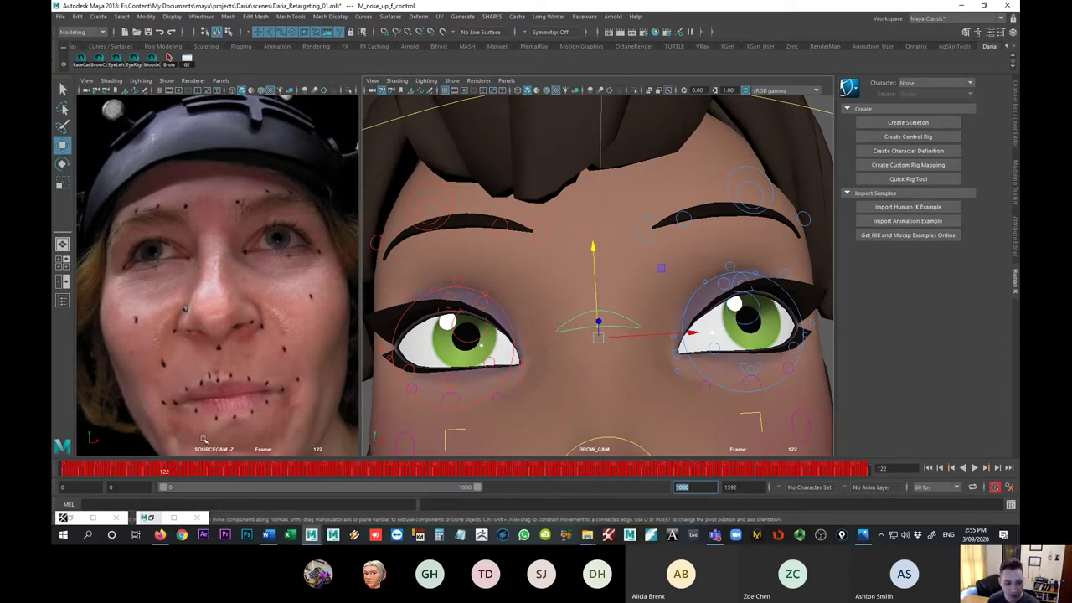
# - Set the playback range start to frame 500
pyautogui.click(139, 487)
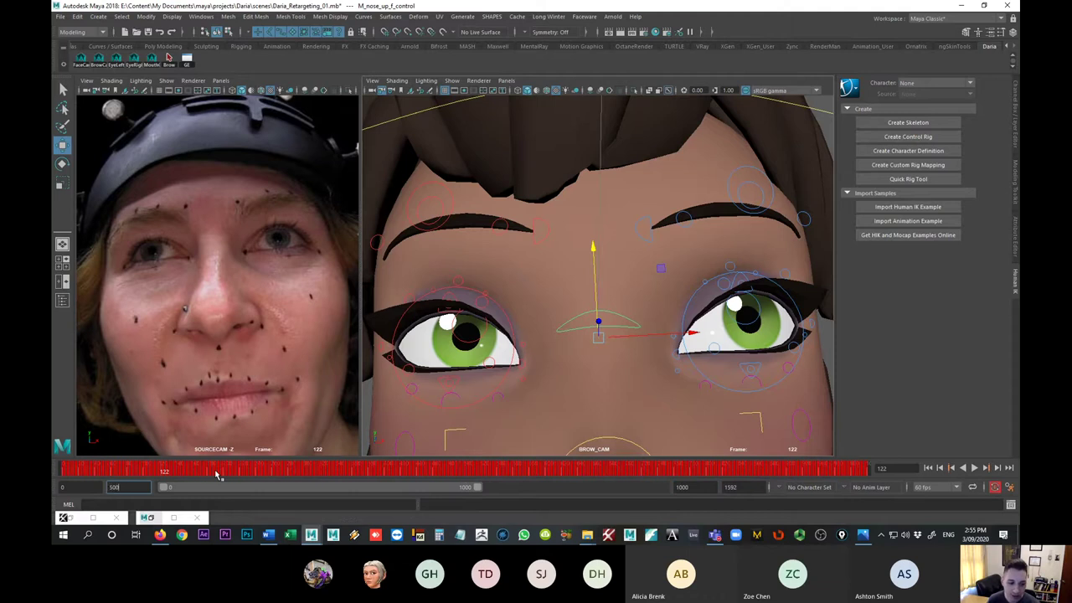
pyautogui.write('500')
pyautogui.press('Return')
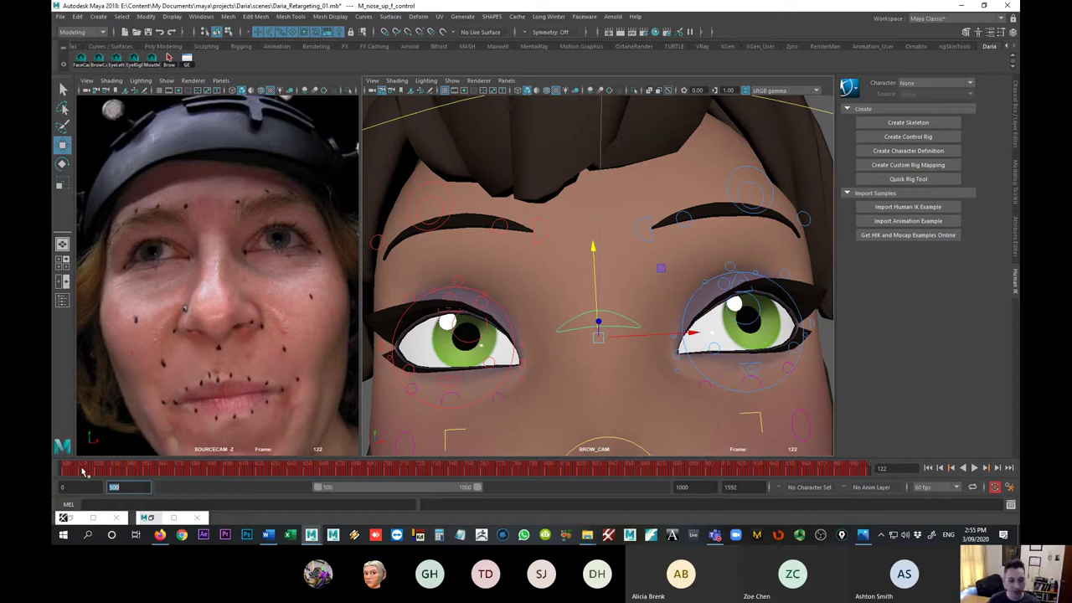
# - Play and scrub the retargeted brow animation between frames 500 and 1000, and stop at frame 865
pyautogui.moveTo(61, 473); pyautogui.dragTo(553, 483)
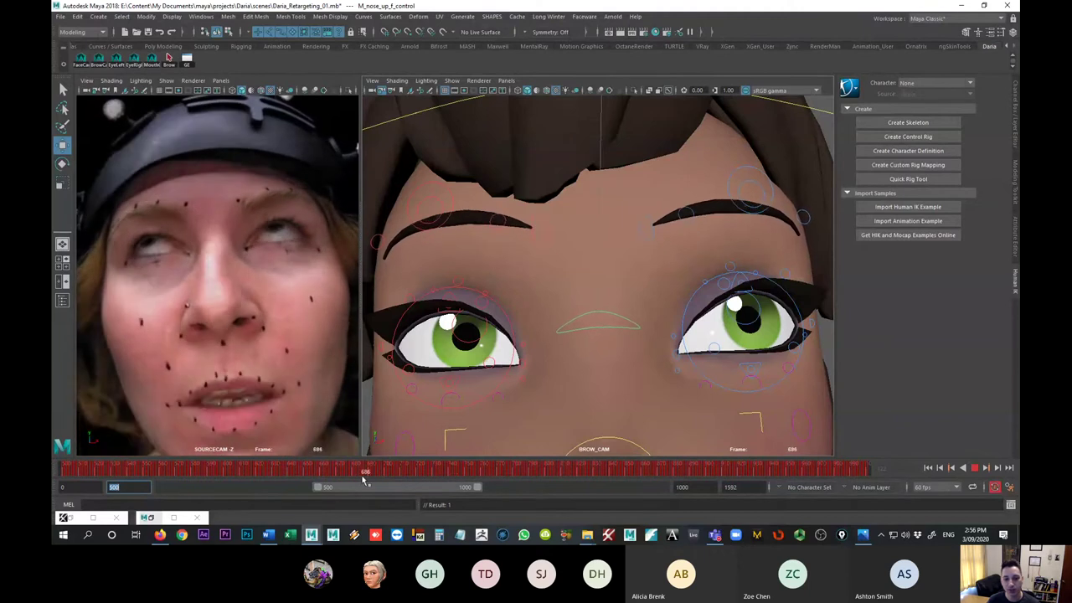
pyautogui.press('Escape')
pyautogui.click(596, 307)
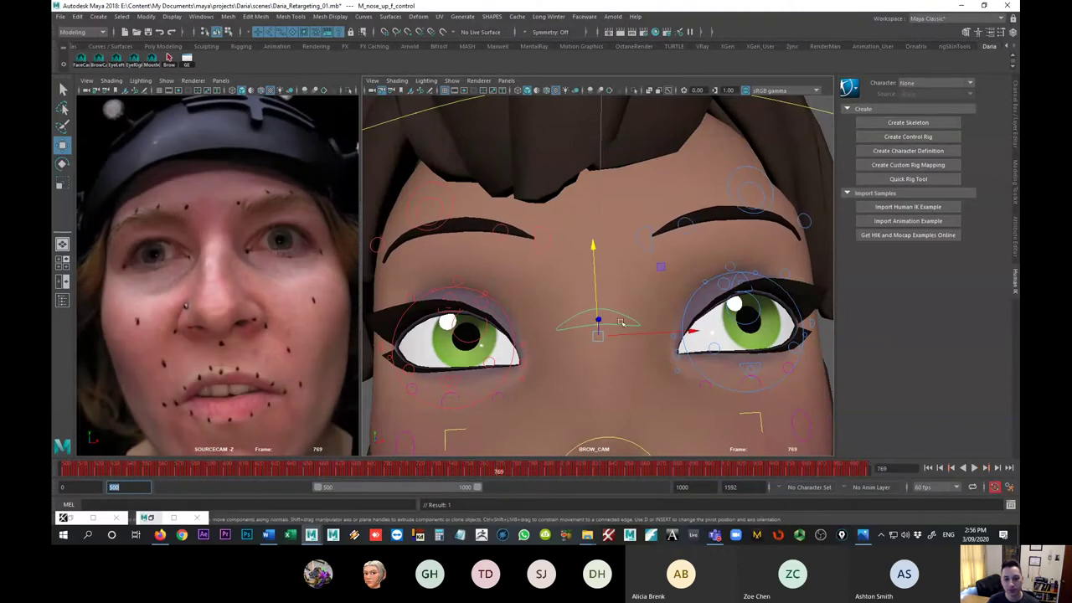
pyautogui.hotkey('alt', 'v')
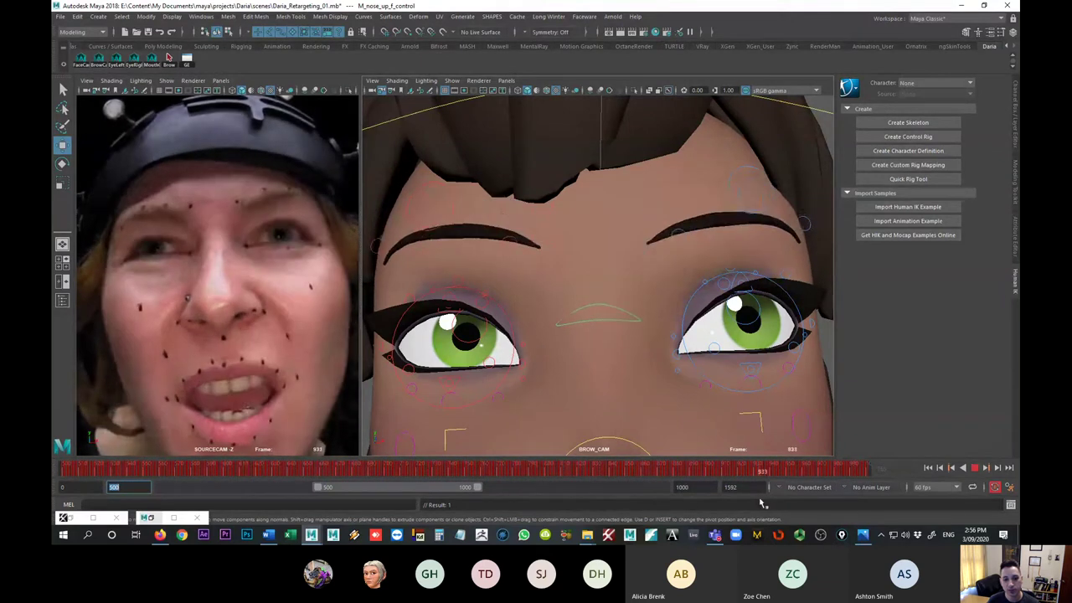
pyautogui.press('Escape')
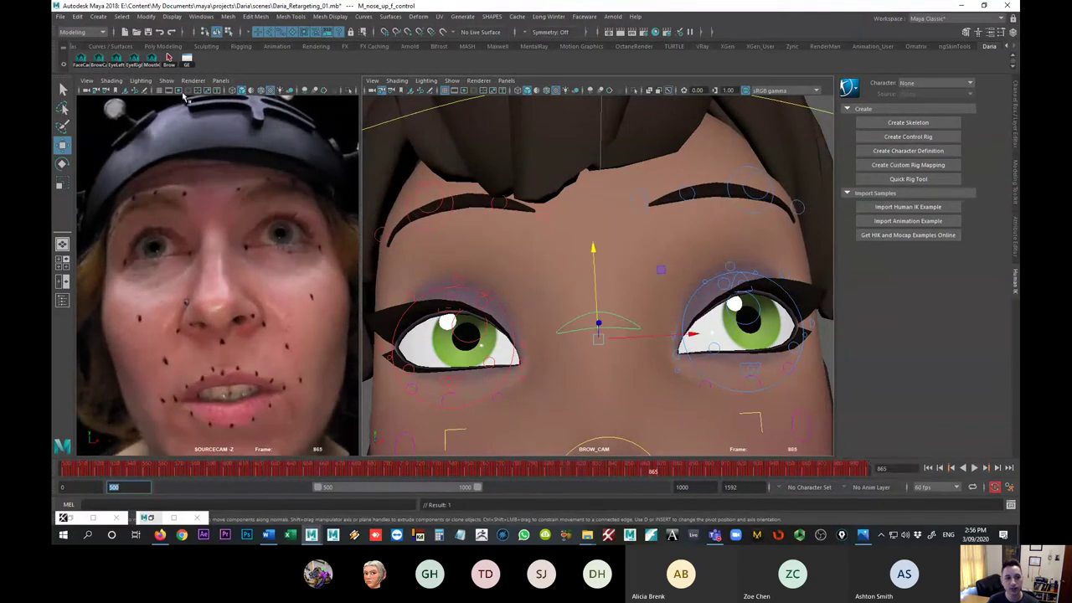
# - Examine the M_nose_up_f_control animation curves in the Graph Editor, selecting the keys of the low bumps before frame 865, and close the editor
pyautogui.click(186, 58)
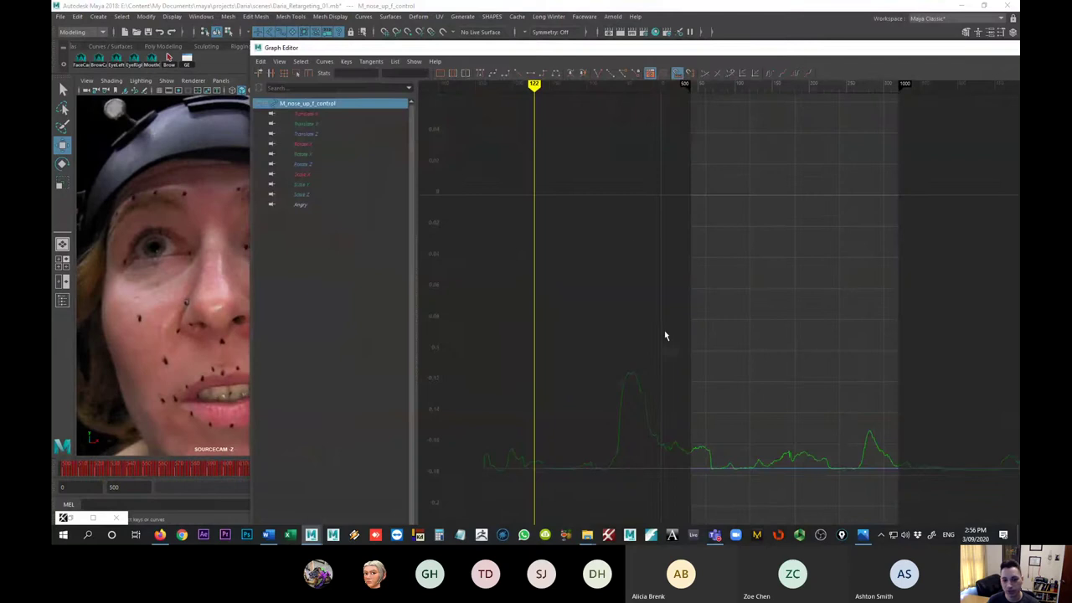
pyautogui.keyDown('alt'); pyautogui.moveTo(665, 336); pyautogui.dragTo(696, 354, button='right'); pyautogui.keyUp('alt')
pyautogui.keyDown('alt'); pyautogui.moveTo(541, 340); pyautogui.dragTo(611, 307, button='right'); pyautogui.keyUp('alt')
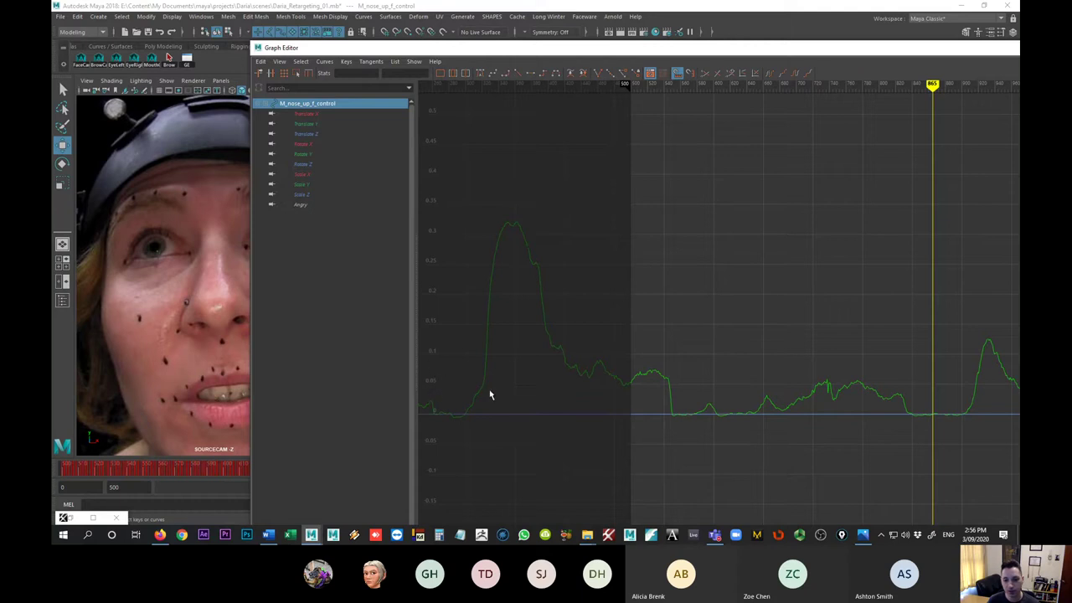
pyautogui.moveTo(687, 343); pyautogui.dragTo(920, 443)
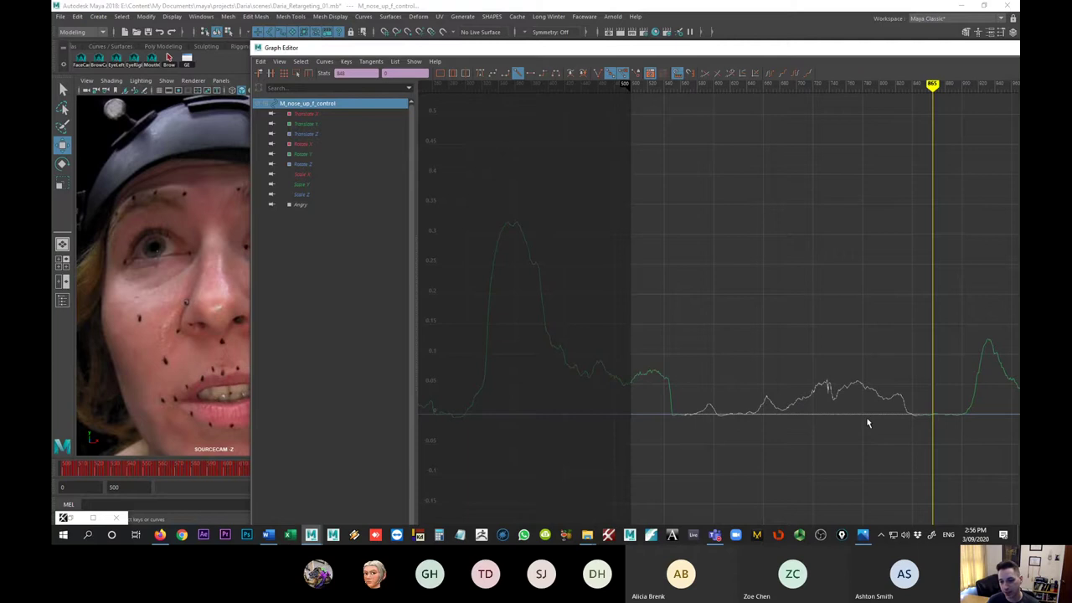
pyautogui.keyDown('alt'); pyautogui.moveTo(957, 414); pyautogui.dragTo(701, 386, button='middle'); pyautogui.keyUp('alt')
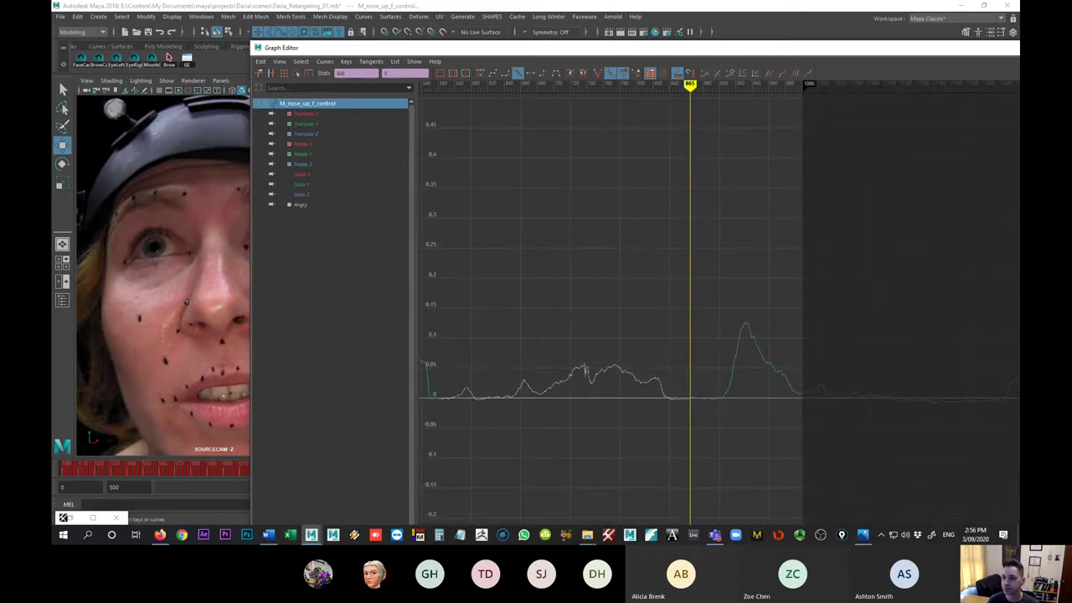
pyautogui.click(1012, 47)
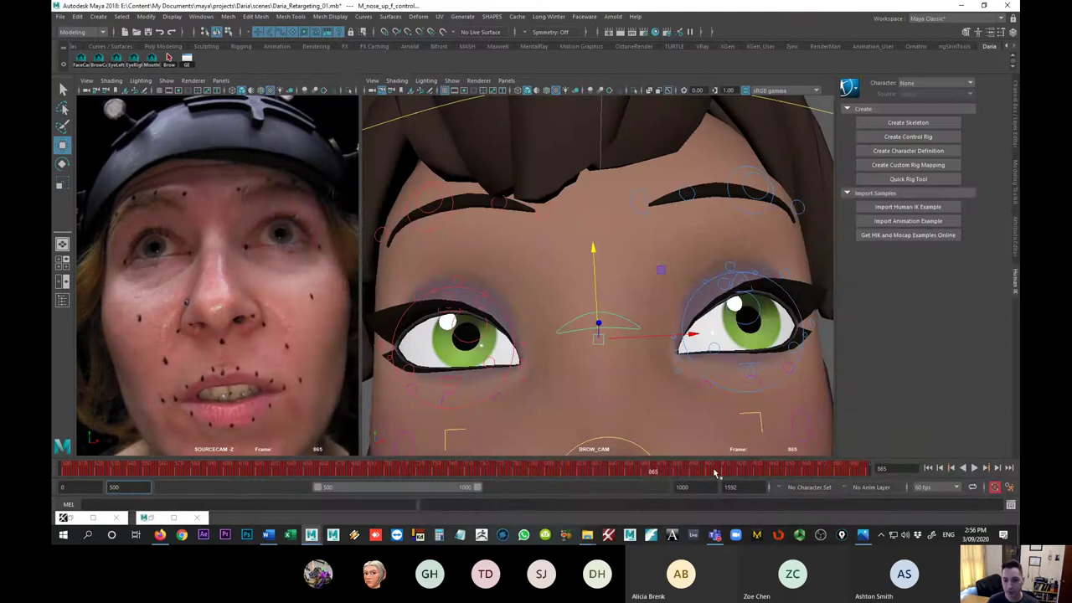
# - Scrub the brow animation to frame 1000, and set the playback range to frames 1000 through 1592
pyautogui.click(661, 471)
pyautogui.moveTo(661, 471); pyautogui.dragTo(880, 471)
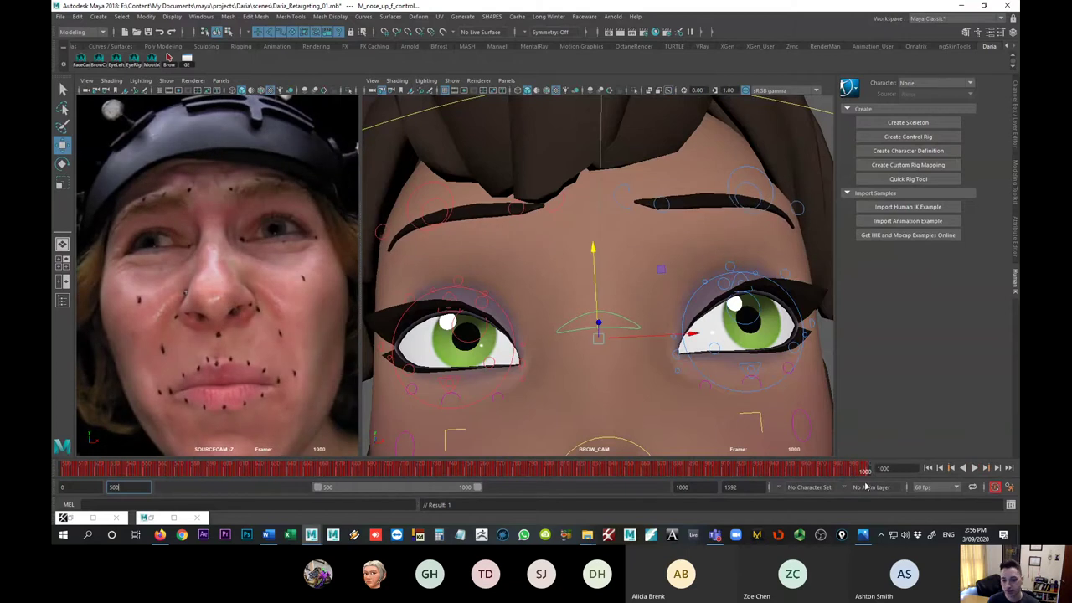
pyautogui.doubleClick(705, 486)
pyautogui.write('15')
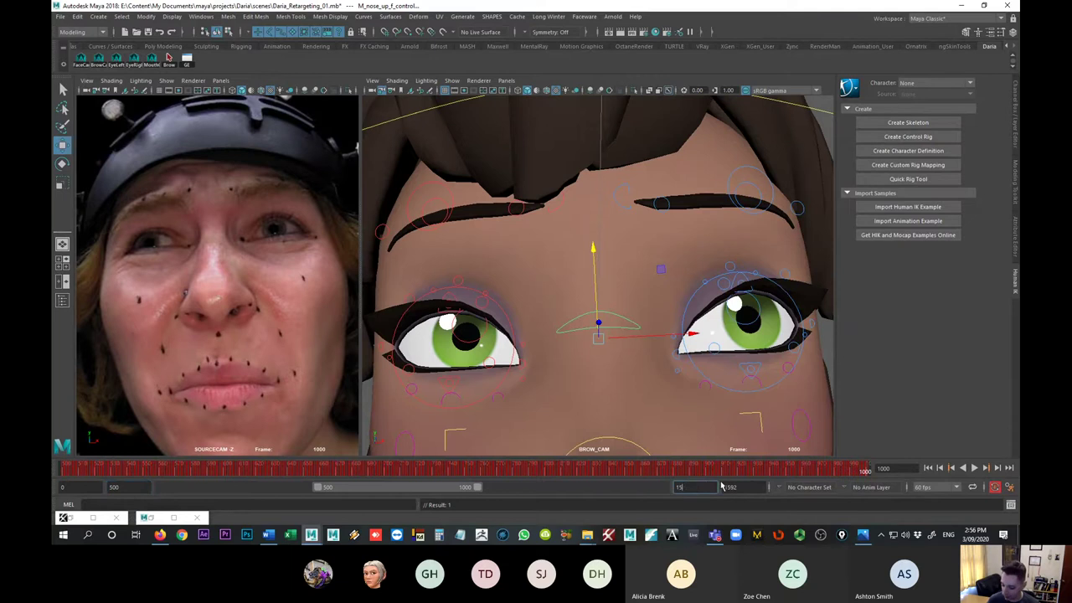
pyautogui.write('92')
pyautogui.press('Return')
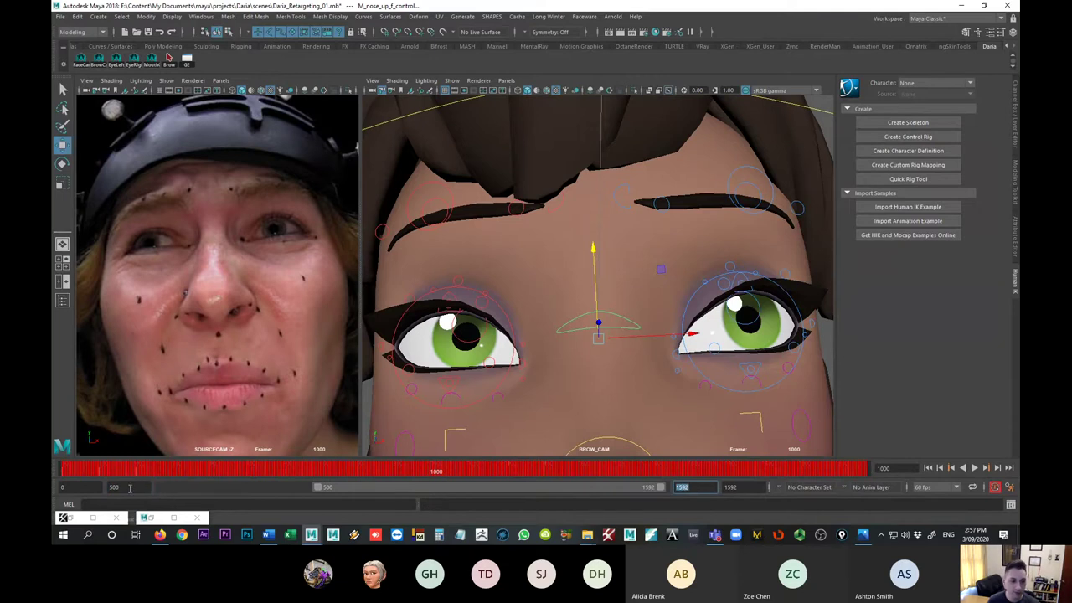
pyautogui.doubleClick(130, 487)
pyautogui.write('1000')
pyautogui.press('Return')
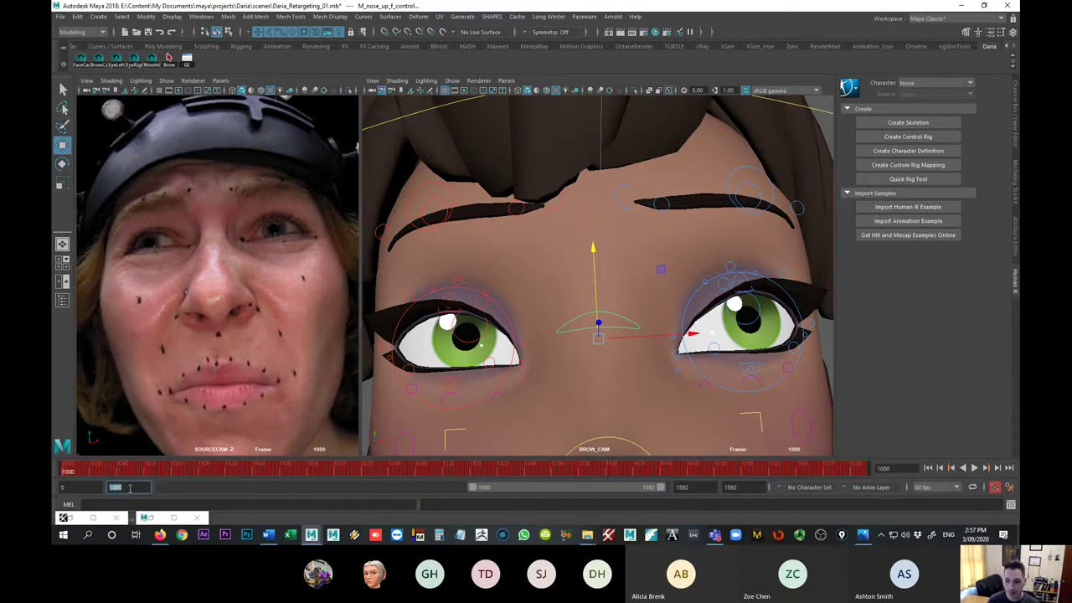
# - Play the brow animation from frame 1000, replaying its beginning, and stop at frame 1163
pyautogui.hotkey('alt', 'v')
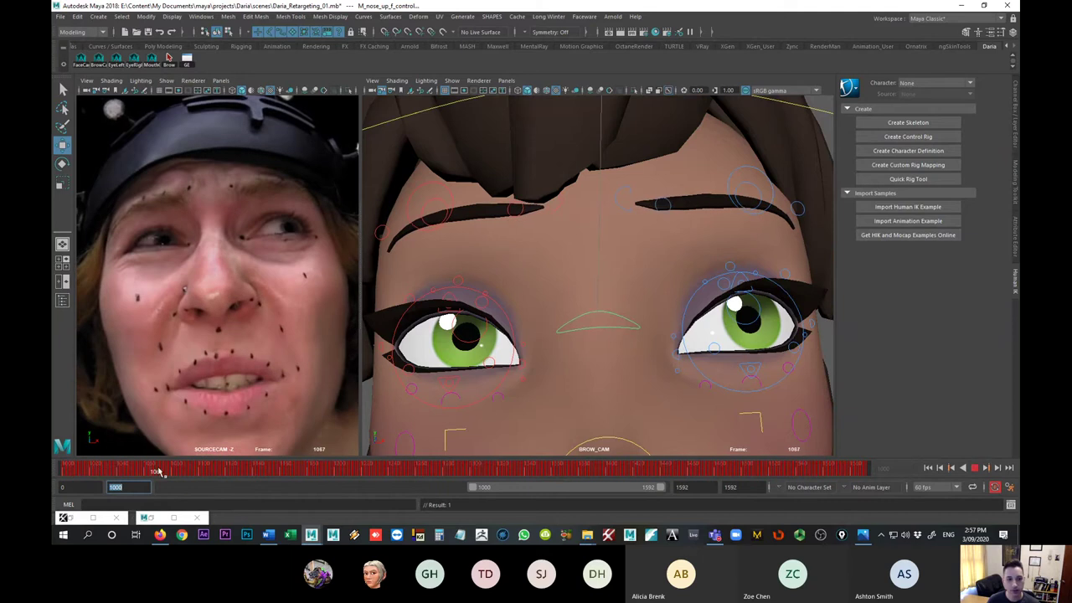
pyautogui.moveTo(159, 471)
pyautogui.mouseDown()
pyautogui.moveTo(240, 472)
pyautogui.moveTo(140, 472)
pyautogui.mouseUp()
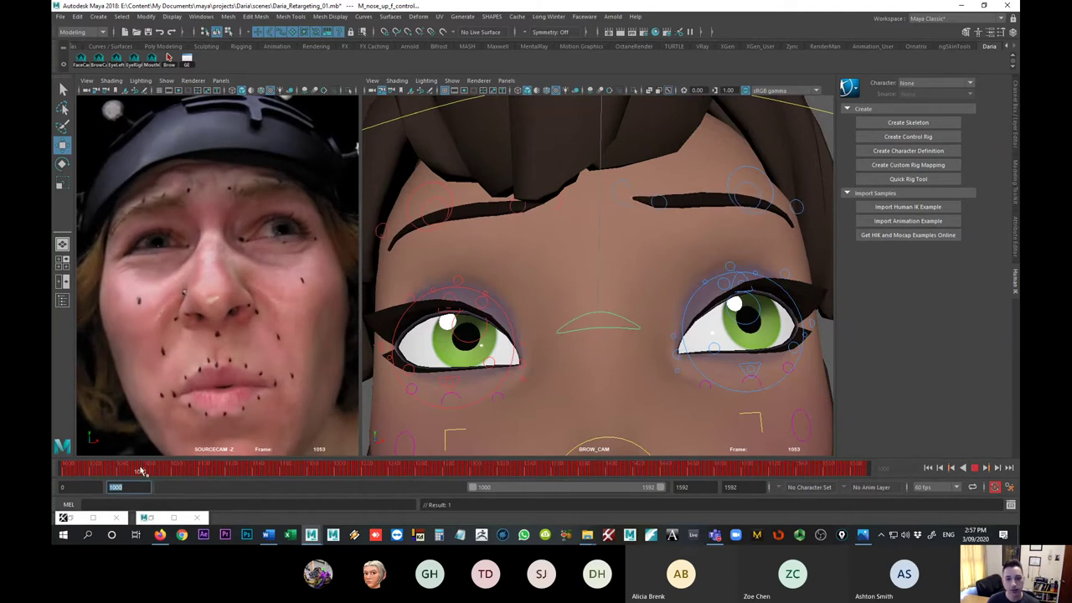
pyautogui.hotkey('alt', 'v')
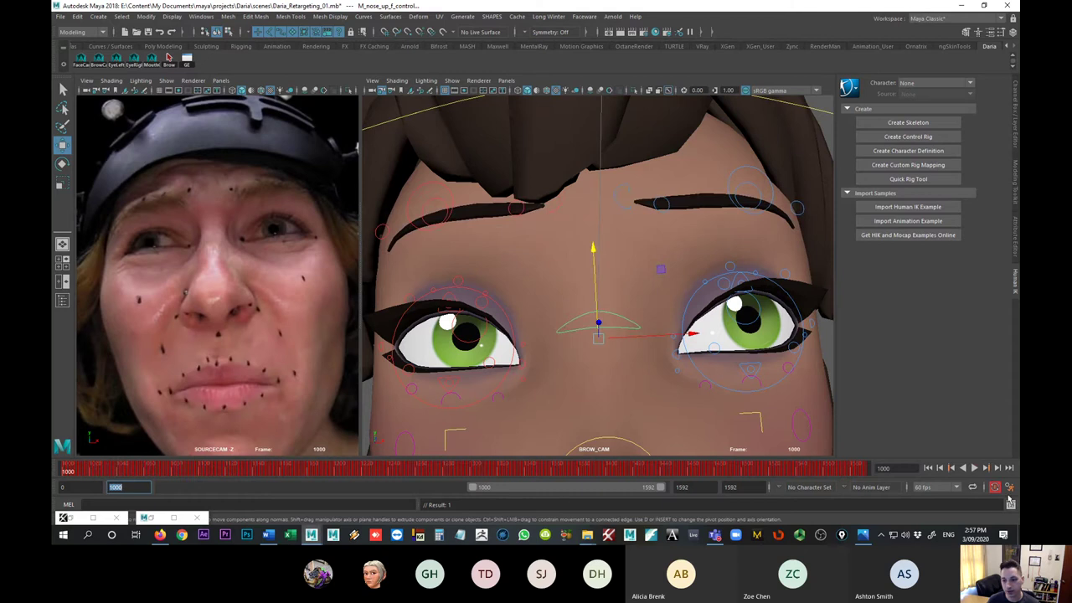
pyautogui.click(975, 468)
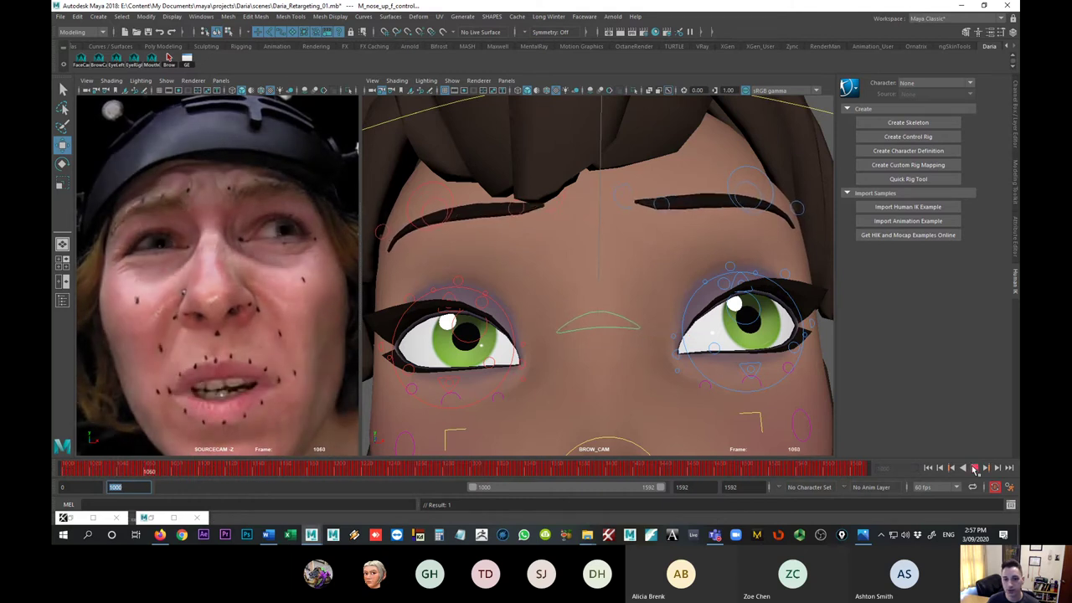
pyautogui.hotkey('alt', 'v')
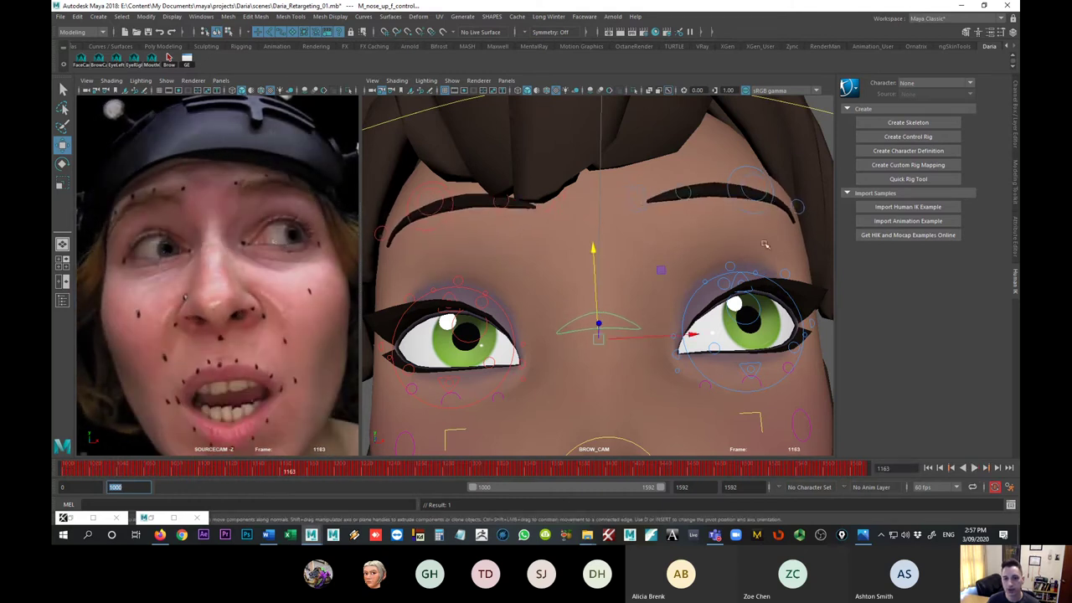
# - Examine the Translate X curve of L_brow_2_f_control in the Graph Editor around frame 1200, and move the current time to frame 1205
pyautogui.click(684, 193)
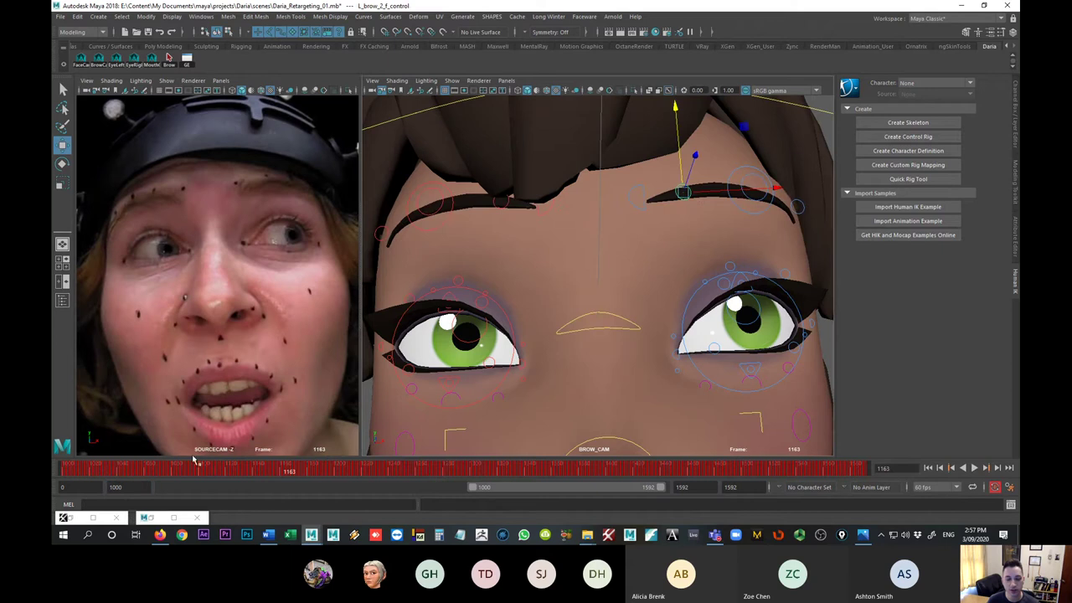
pyautogui.click(186, 58)
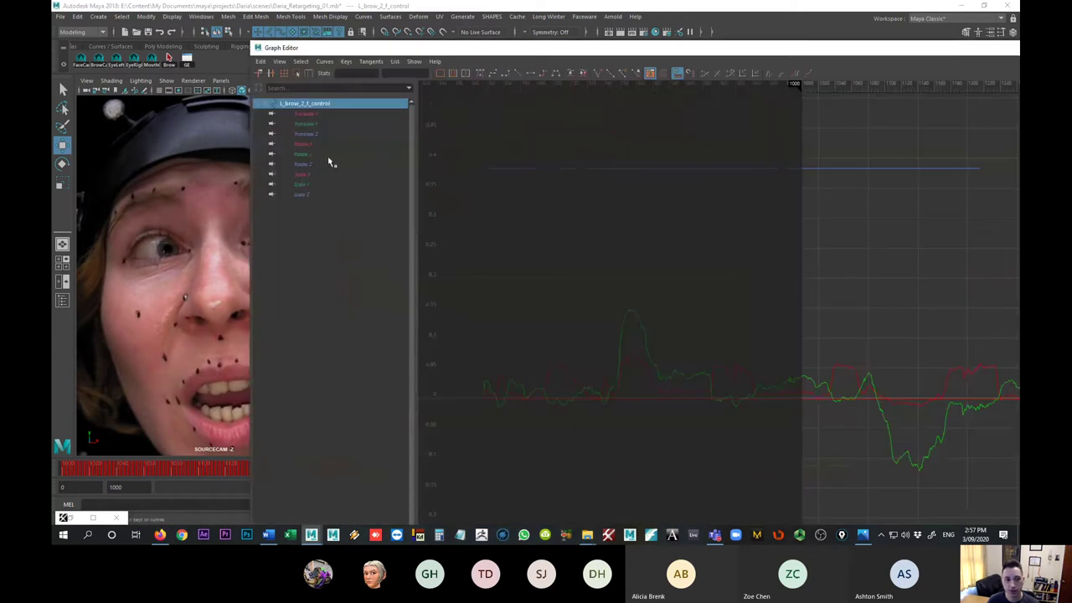
pyautogui.click(312, 114)
pyautogui.keyDown('alt'); pyautogui.moveTo(897, 371); pyautogui.dragTo(704, 309, button='middle'); pyautogui.keyUp('alt')
pyautogui.keyDown('alt'); pyautogui.moveTo(703, 309); pyautogui.dragTo(597, 298, button='right'); pyautogui.keyUp('alt')
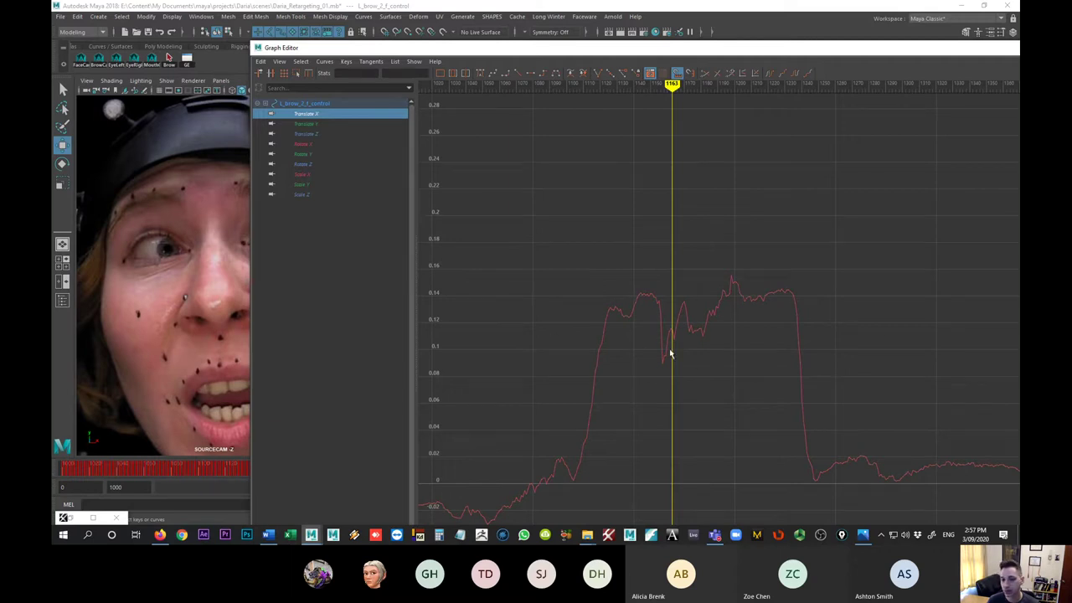
pyautogui.scroll(10, 670, 353)
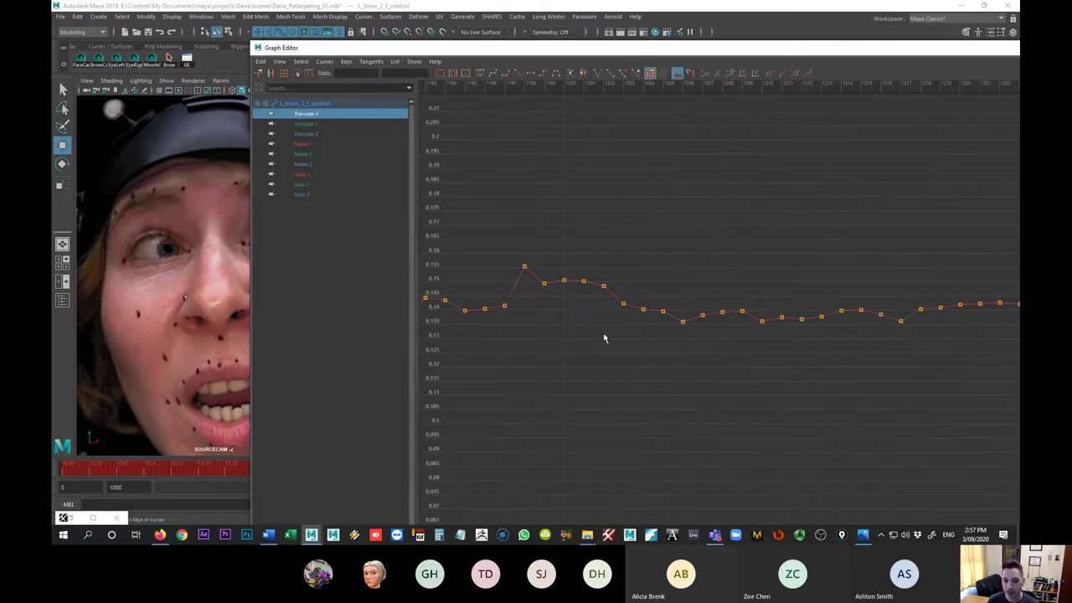
pyautogui.keyDown('alt'); pyautogui.moveTo(605, 339); pyautogui.dragTo(588, 324, button='middle'); pyautogui.keyUp('alt')
pyautogui.moveTo(604, 87)
pyautogui.mouseDown()
pyautogui.moveTo(642, 85)
pyautogui.moveTo(564, 94)
pyautogui.mouseUp()
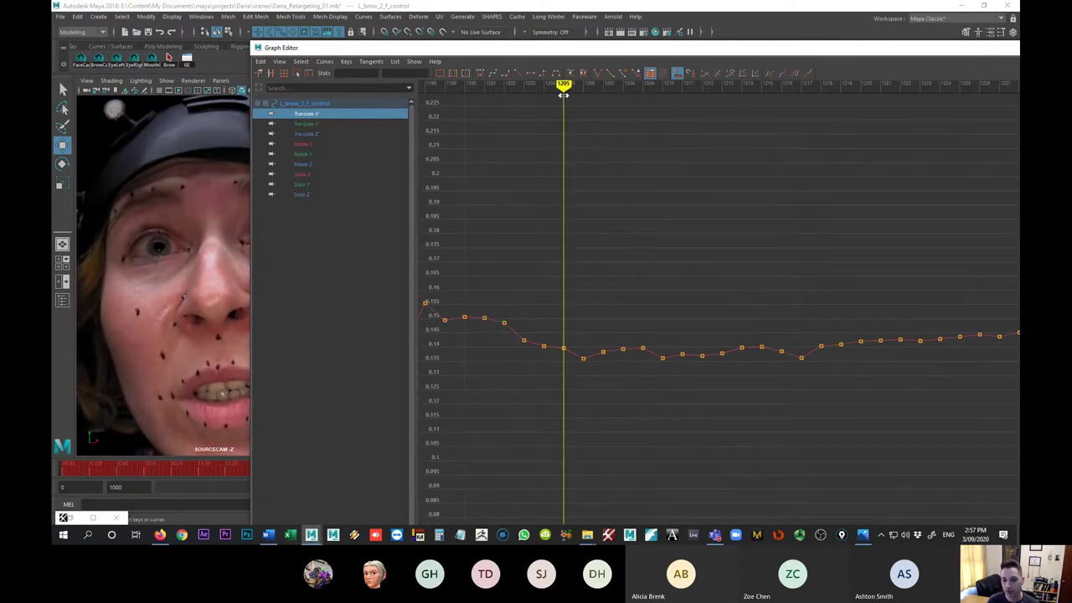
# - Inspect the left brow control's Translate X curve around frame 1205, and play back the brow animation against the source footage
pyautogui.keyDown('alt'); pyautogui.moveTo(819, 320); pyautogui.dragTo(702, 314, button='right'); pyautogui.keyUp('alt')
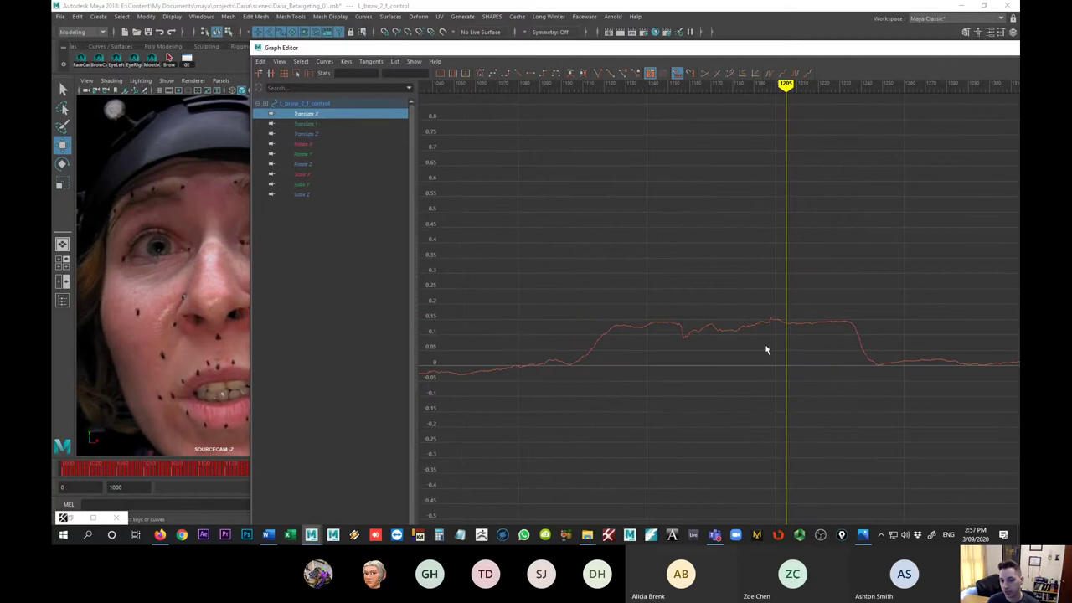
pyautogui.keyDown('alt'); pyautogui.moveTo(765, 350); pyautogui.dragTo(813, 357, button='right'); pyautogui.keyUp('alt')
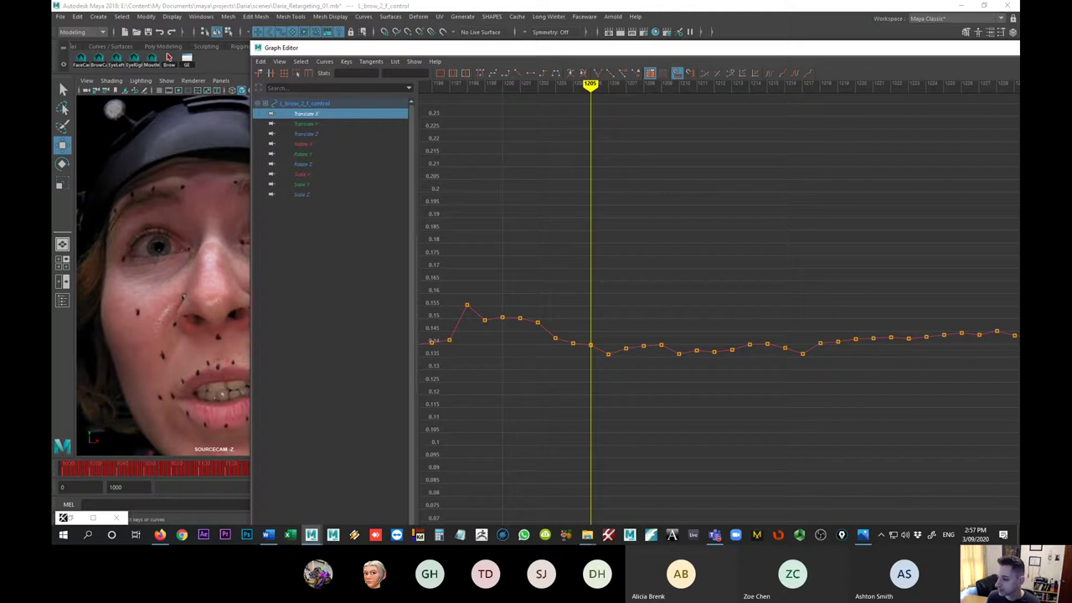
pyautogui.click(806, 224)
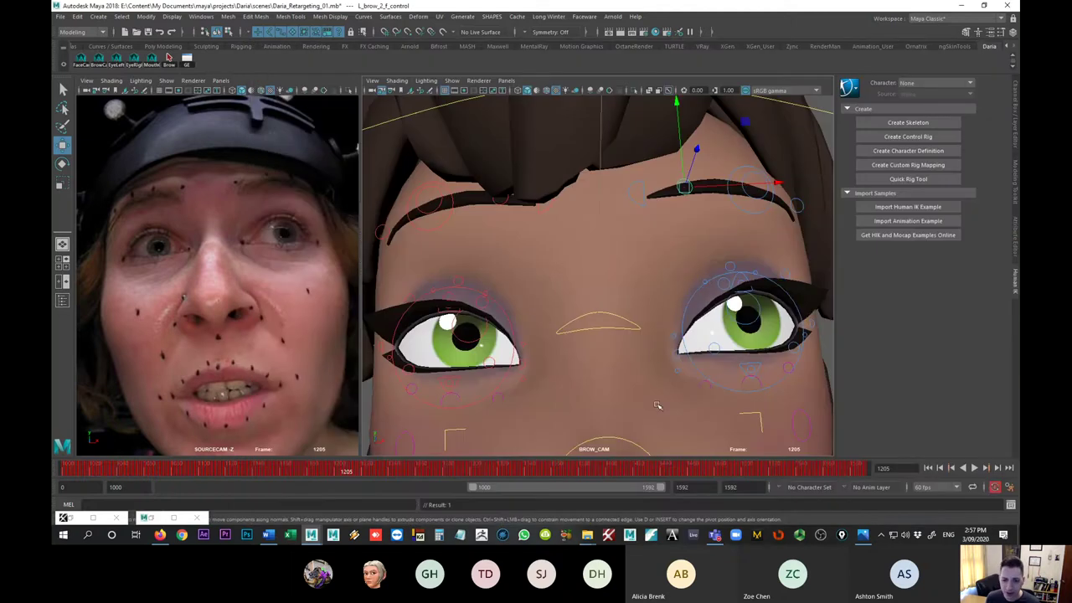
pyautogui.hotkey('alt', 'v')
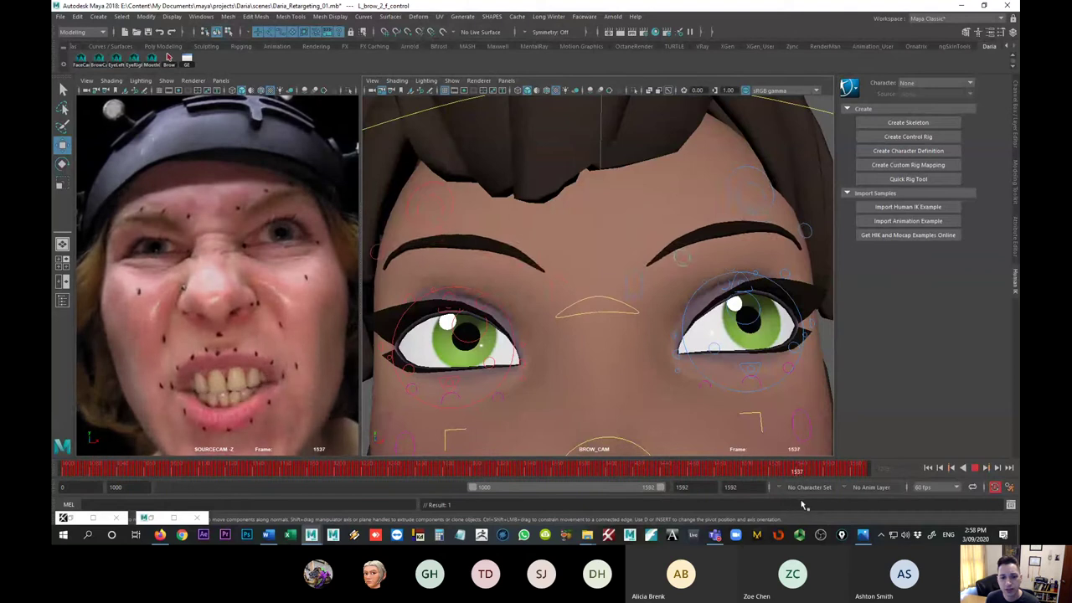
pyautogui.press('Escape')
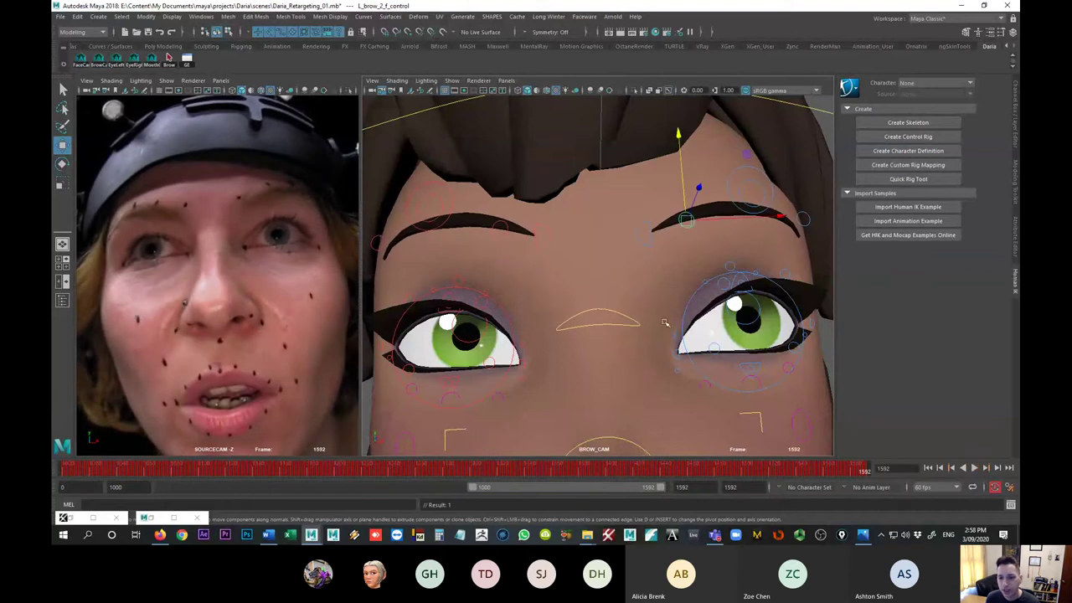
# - Save the current scene, and save a new version of it as Daria_Retargeting_02_BROWS.mb
pyautogui.press('q')
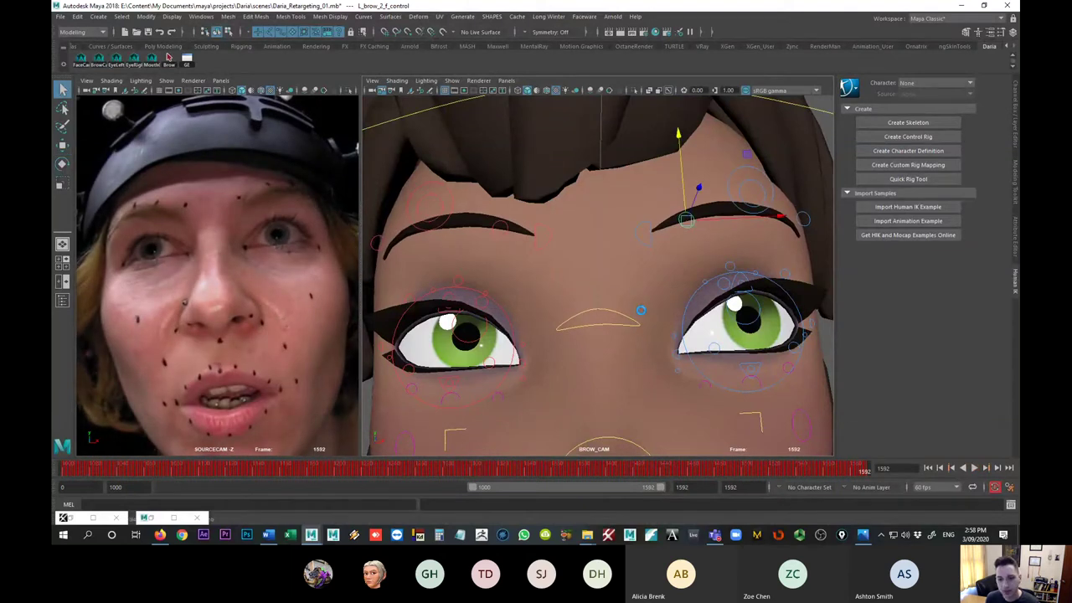
pyautogui.press('w')
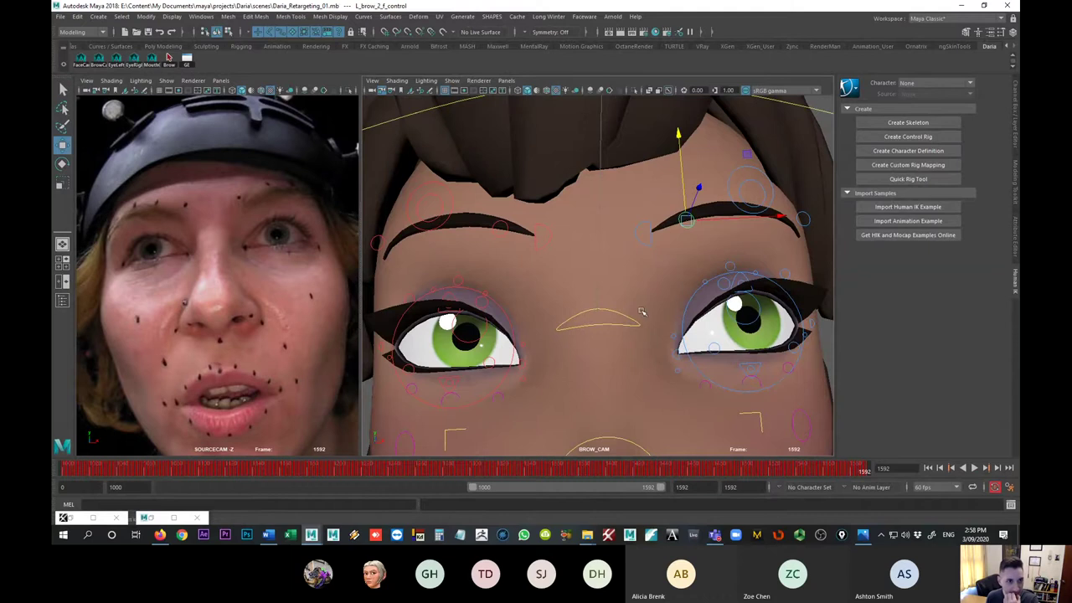
pyautogui.click(61, 15)
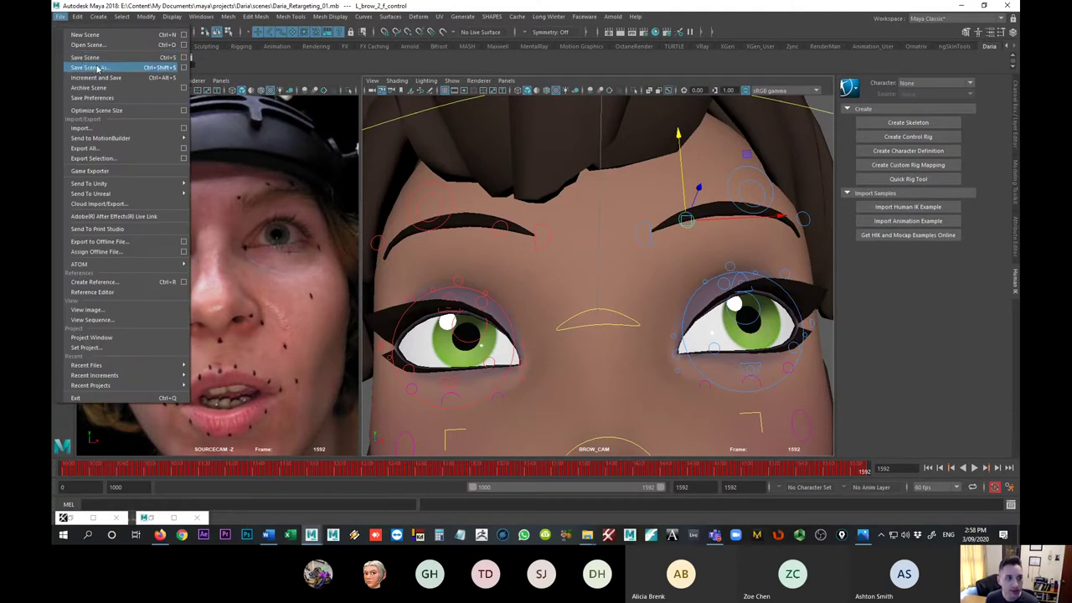
pyautogui.click(94, 67)
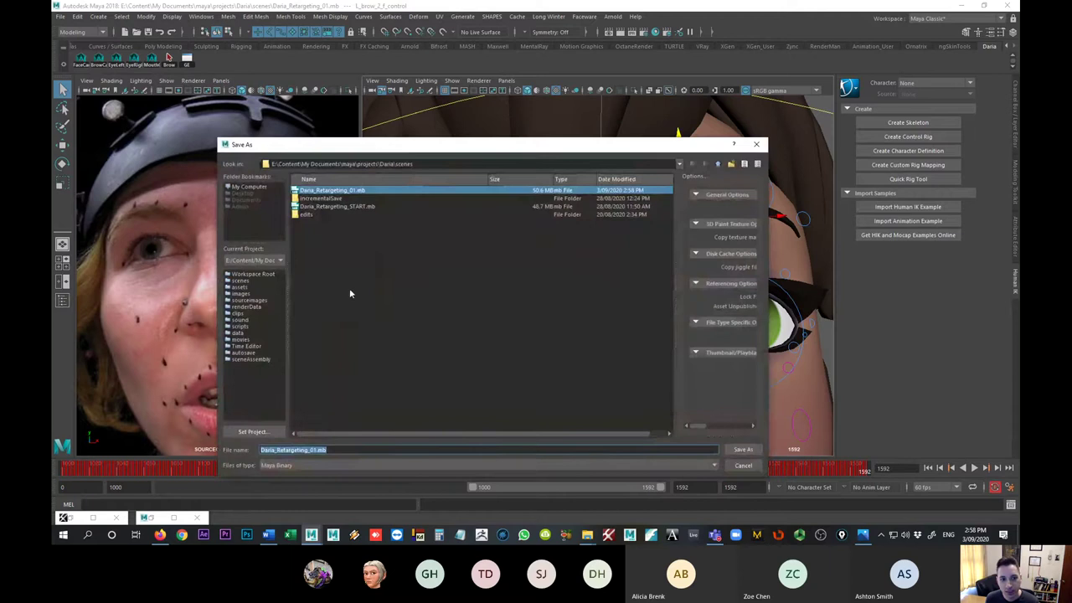
pyautogui.click(314, 449)
pyautogui.press('Delete')
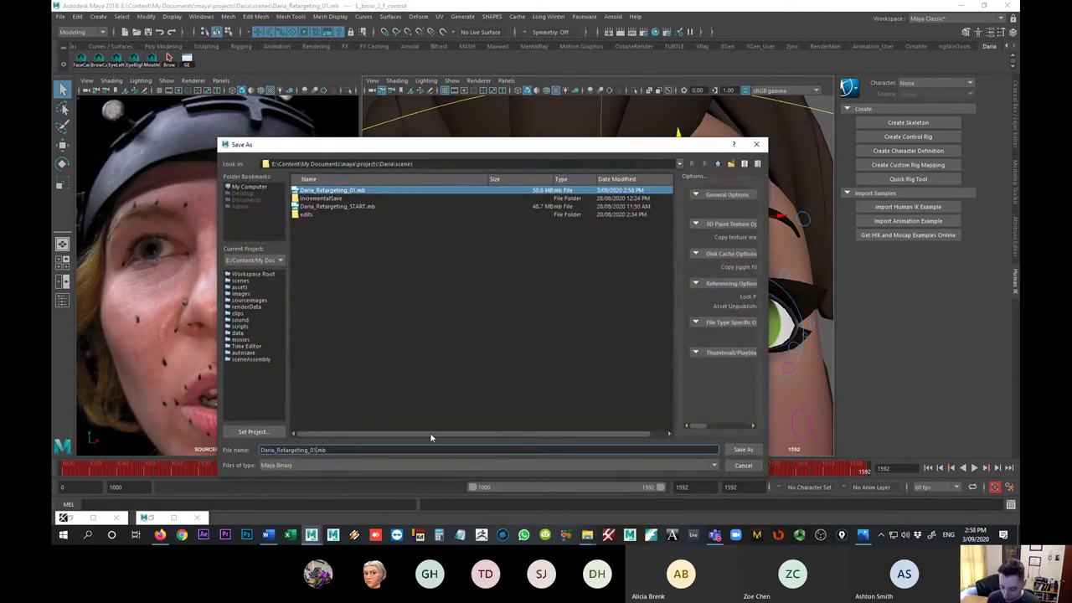
pyautogui.write('2')
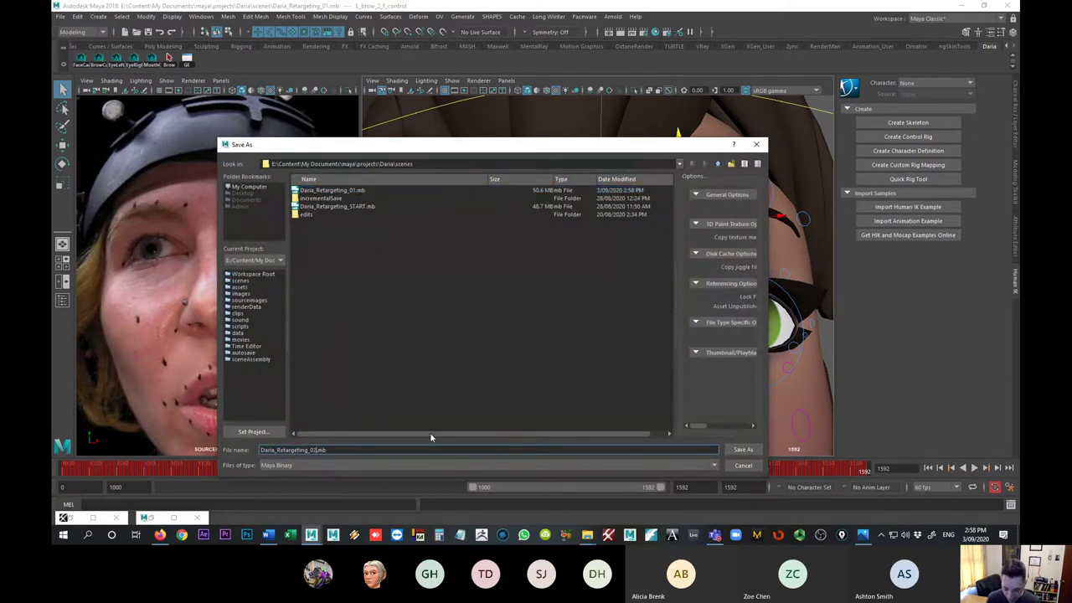
pyautogui.write('_BROWS')
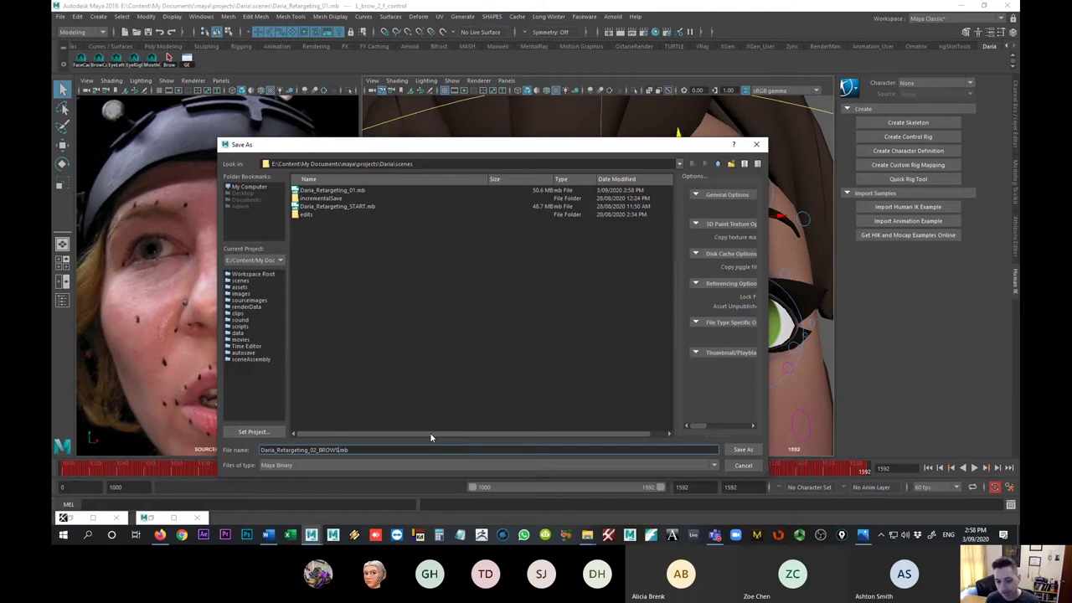
pyautogui.press('Return')
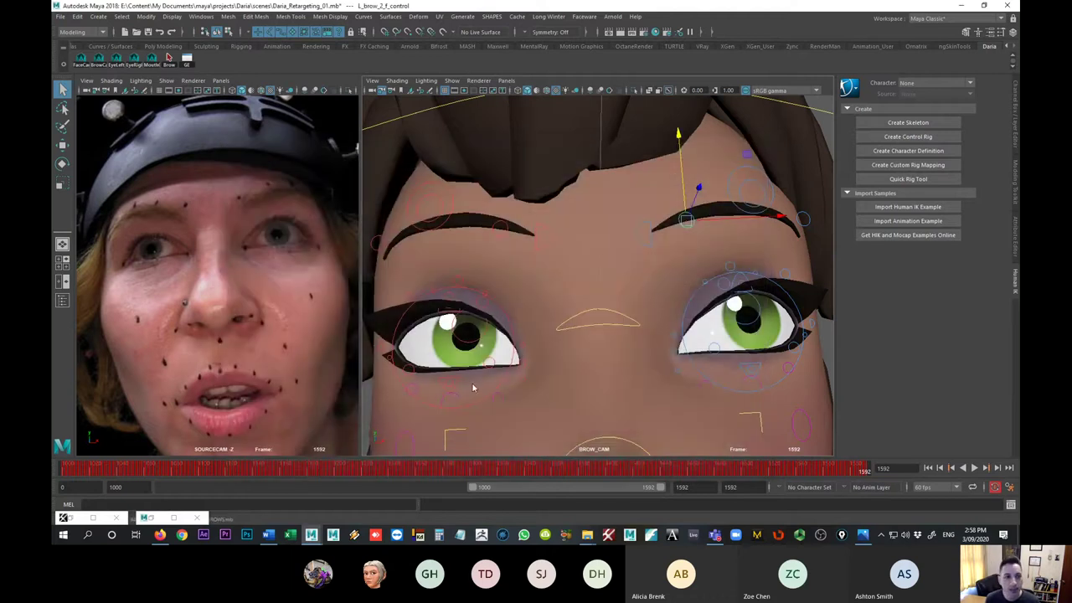
pyautogui.press('w')
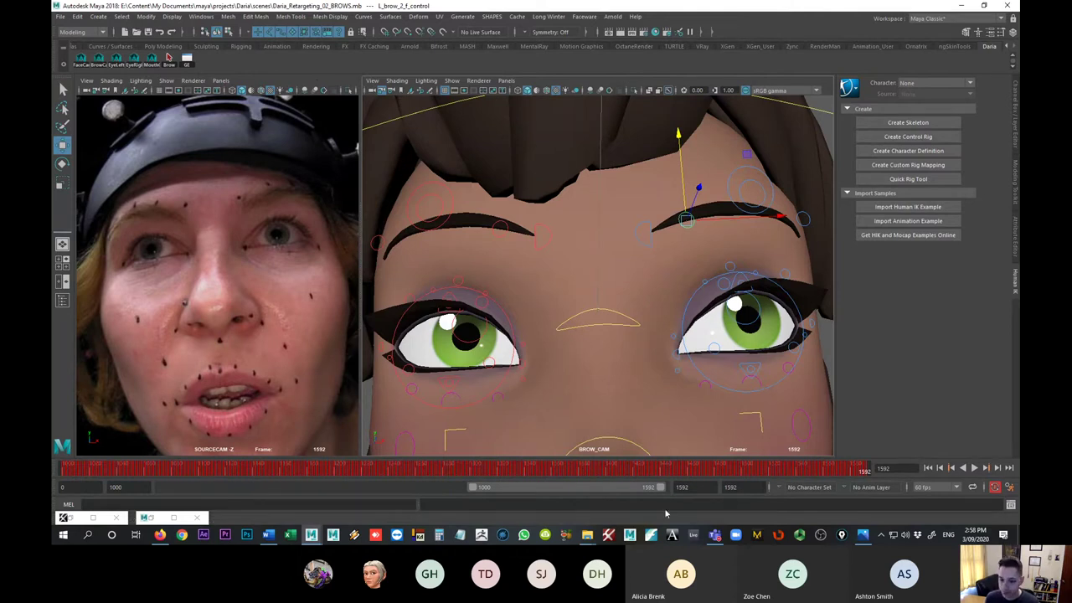
# - Bring up the Faceware Retargeter and select the All Frames range of the Amanda_Eyes face group
pyautogui.doubleClick(67, 517)
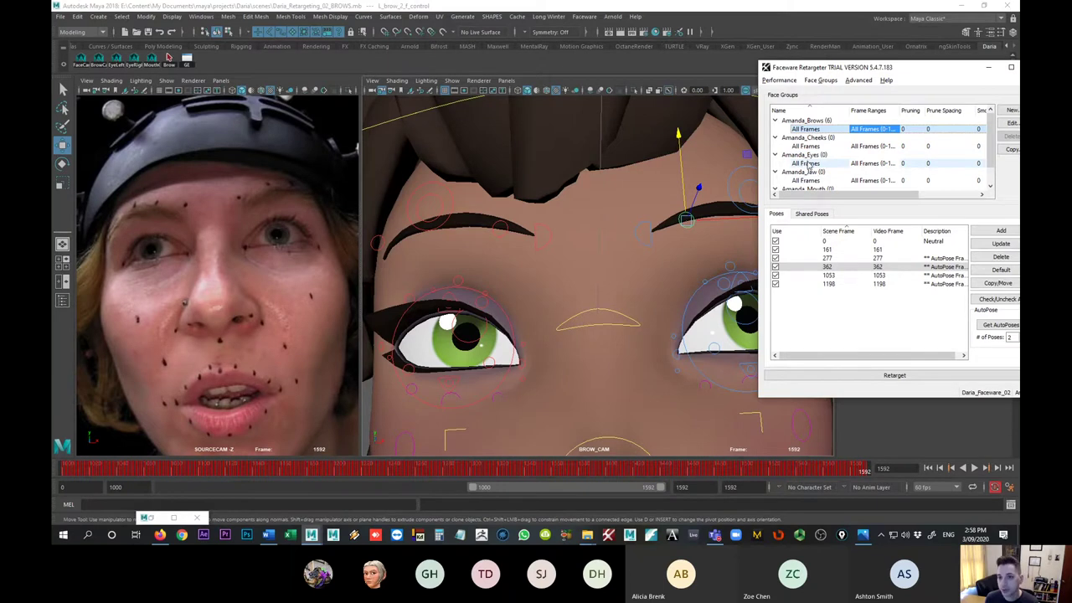
pyautogui.click(809, 164)
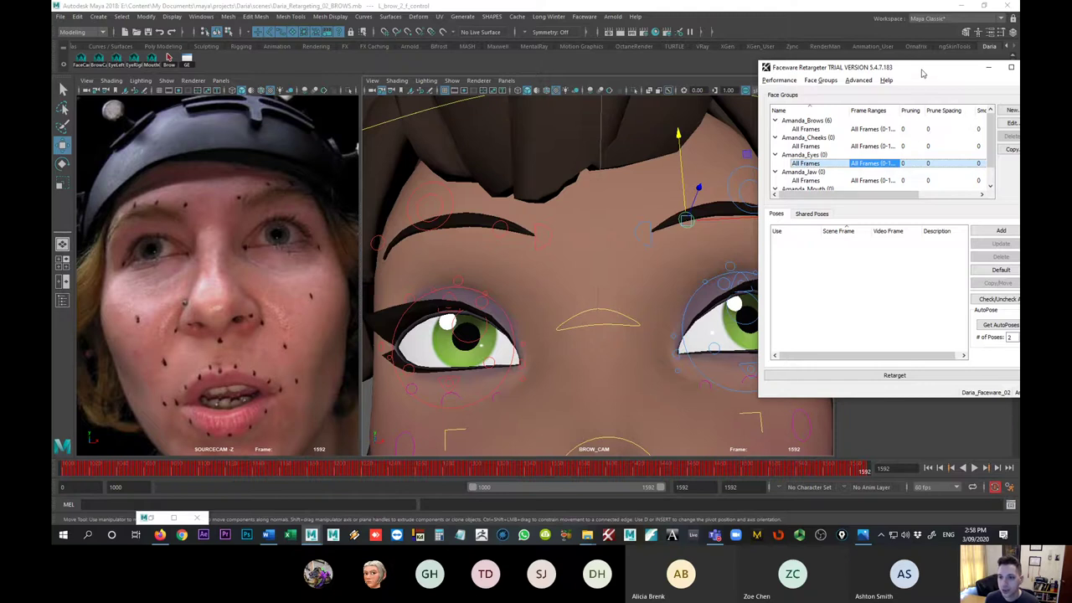
pyautogui.moveTo(921, 74); pyautogui.dragTo(865, 70)
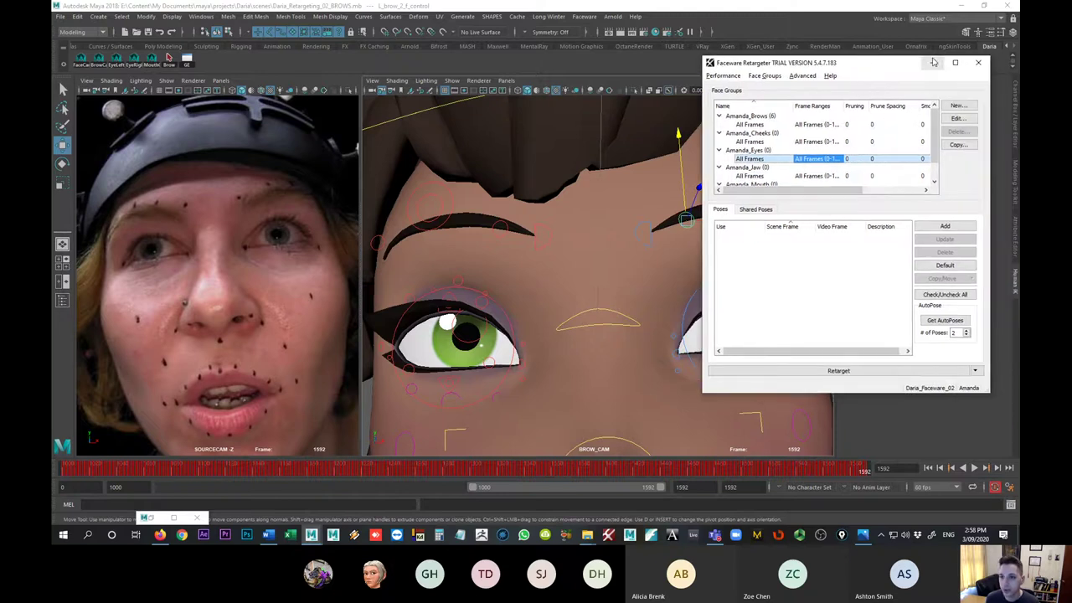
# - Set the playback range start to 0 and go to frame 0
pyautogui.doubleClick(125, 486)
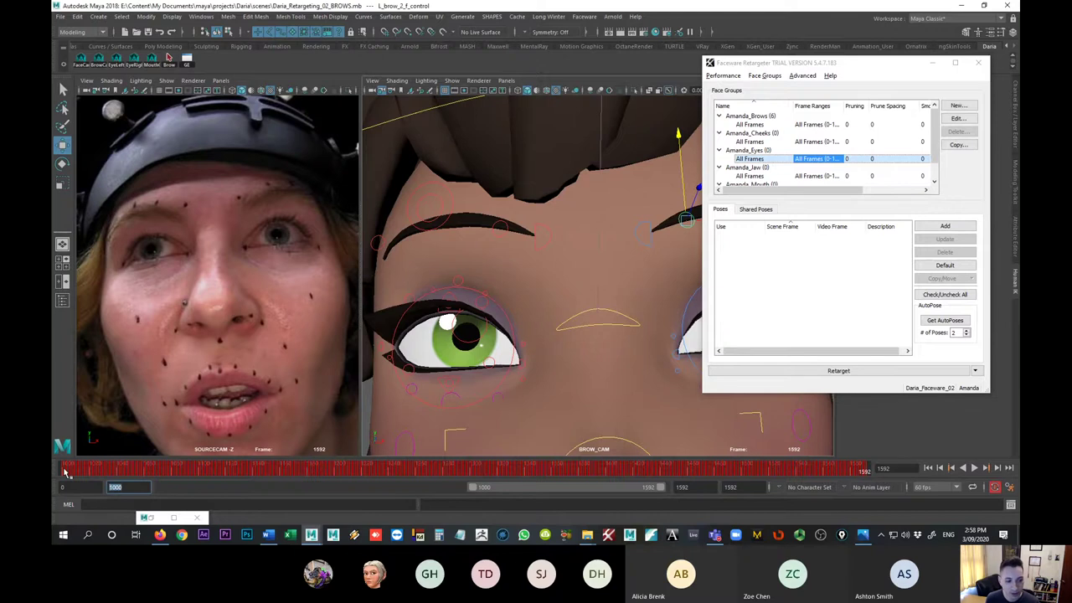
pyautogui.write('0')
pyautogui.press('Return')
pyautogui.click(66, 471)
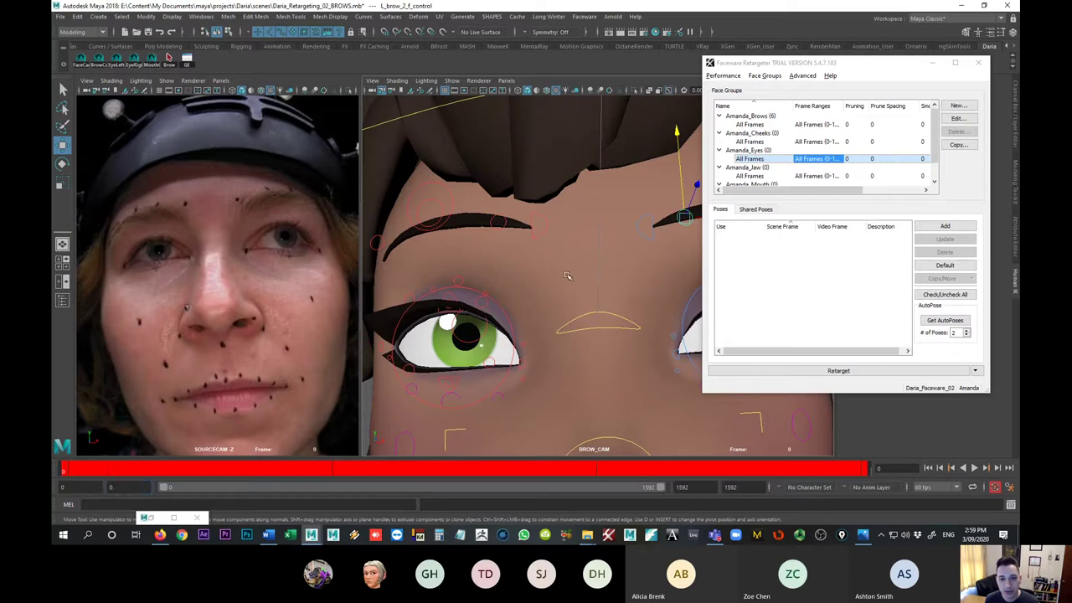
# - Minimize the Faceware Retargeter, display the Channel Box and Layer Editor, and clear the body mesh selection
pyautogui.click(556, 297)
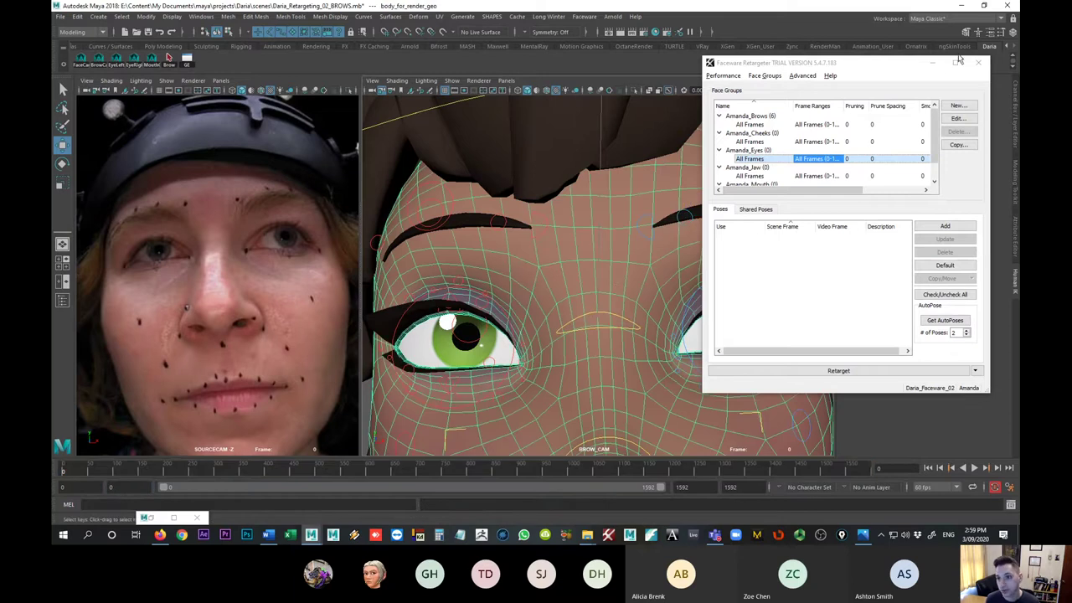
pyautogui.click(932, 63)
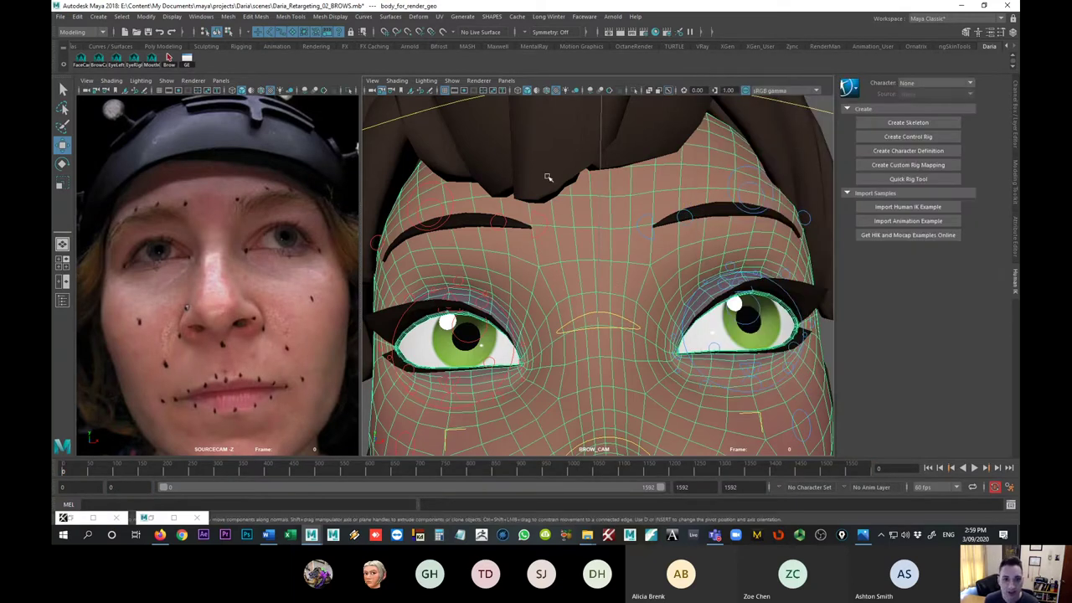
pyautogui.hotkey('ctrl', 'a')
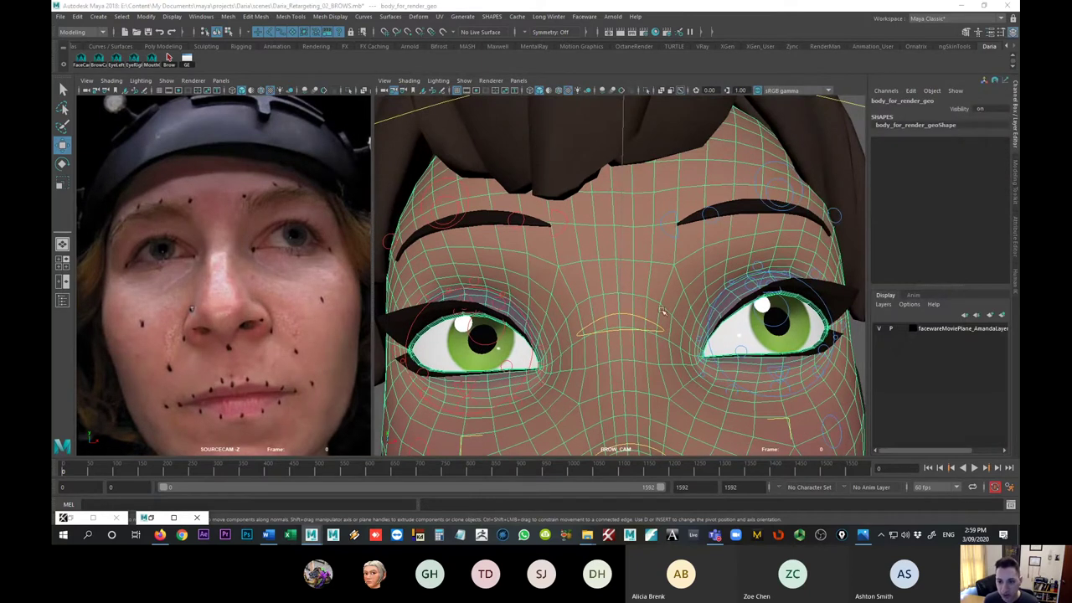
pyautogui.click(859, 120)
pyautogui.click(643, 249)
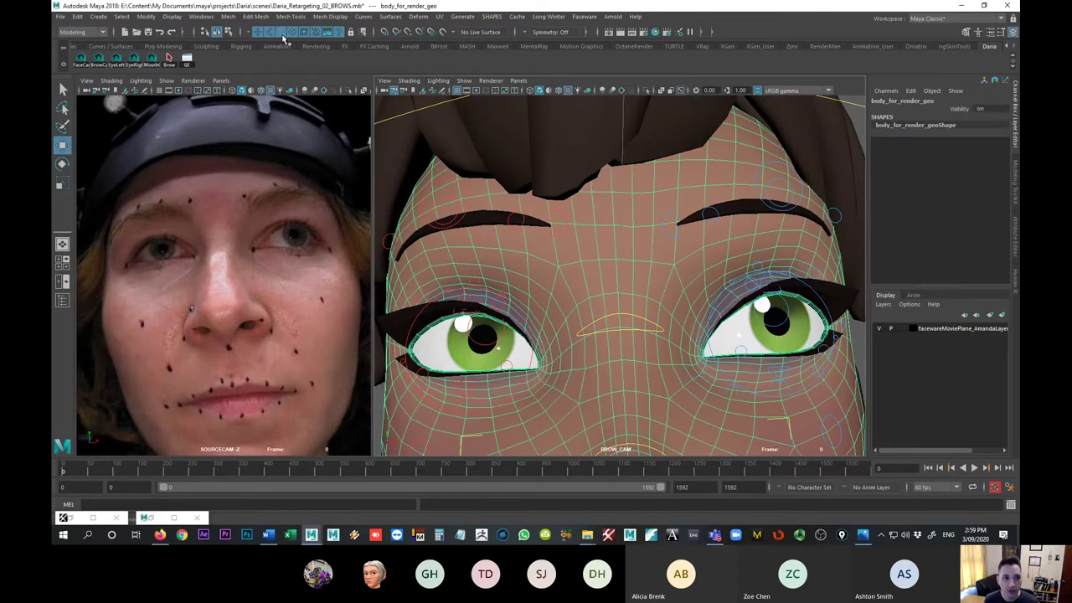
pyautogui.keyDown('ctrl'); pyautogui.click(629, 274); pyautogui.keyUp('ctrl')
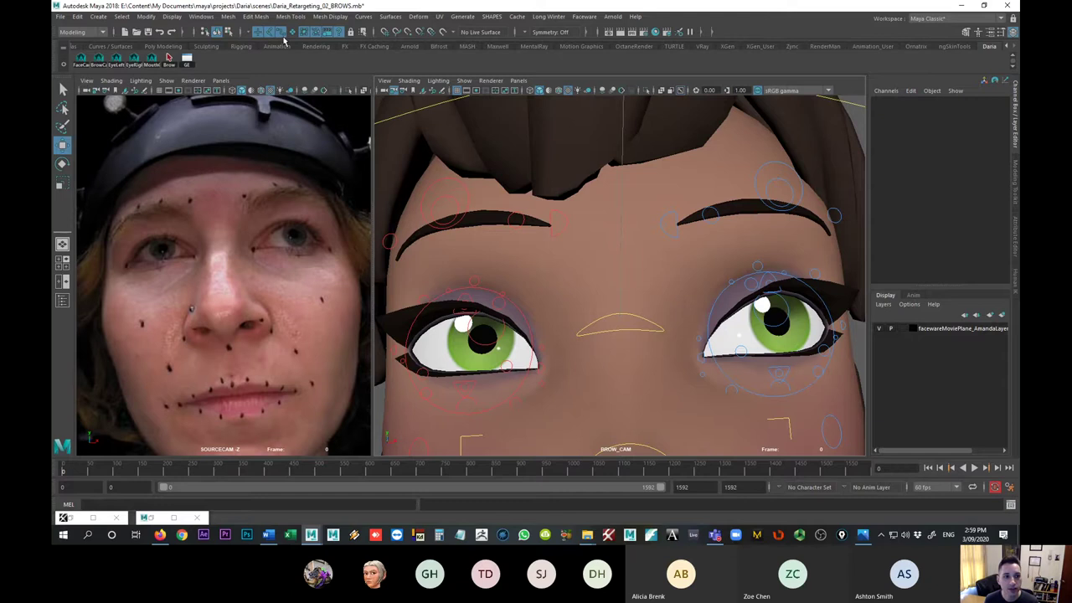
# - Select all objects of type Geometry and create a display layer from them
pyautogui.click(121, 17)
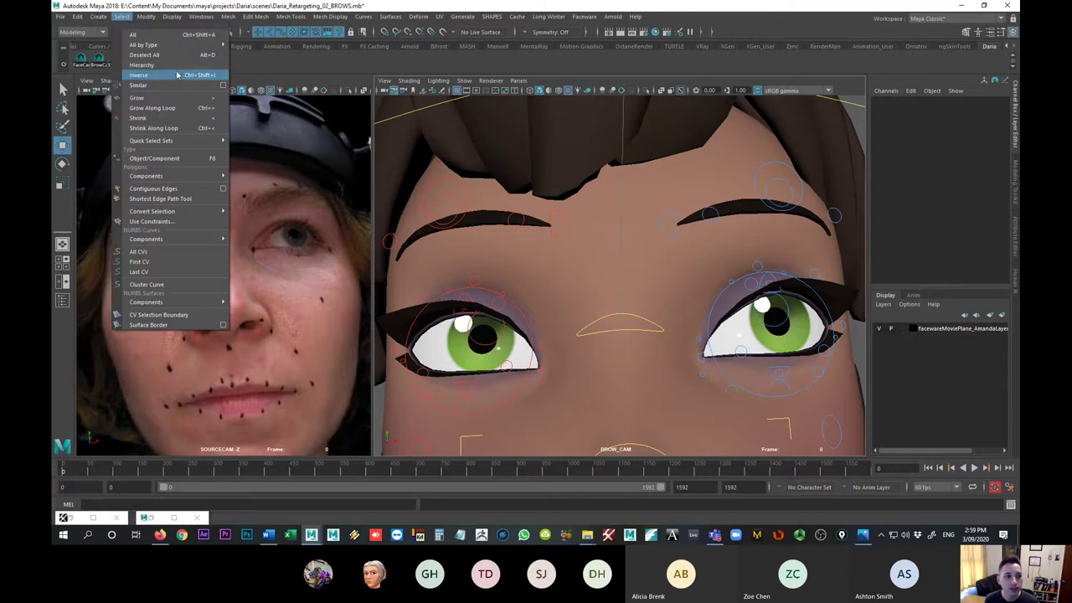
pyautogui.moveTo(172, 46)
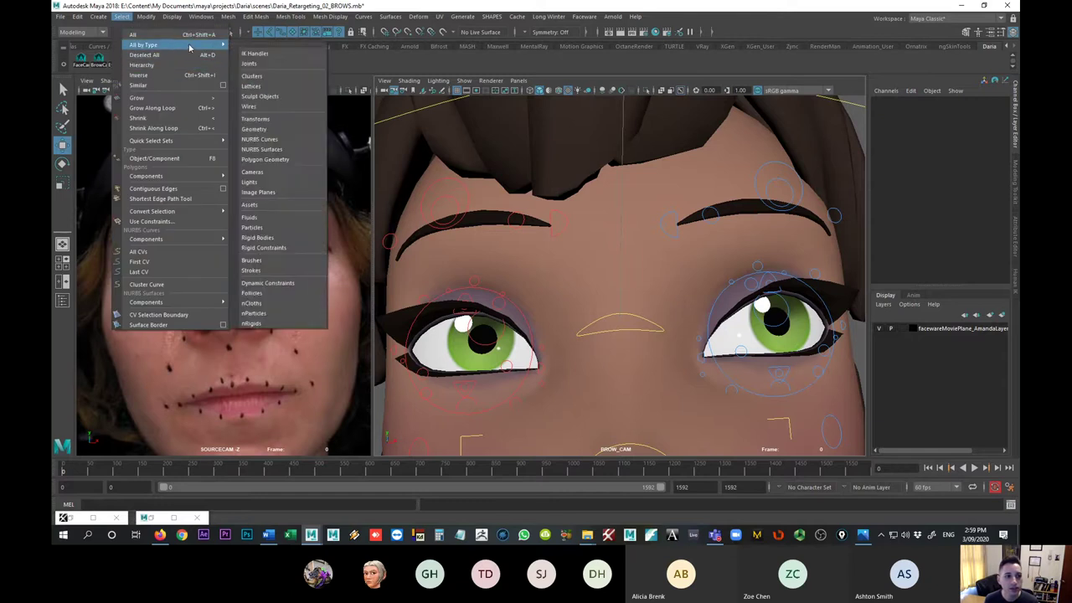
pyautogui.click(269, 130)
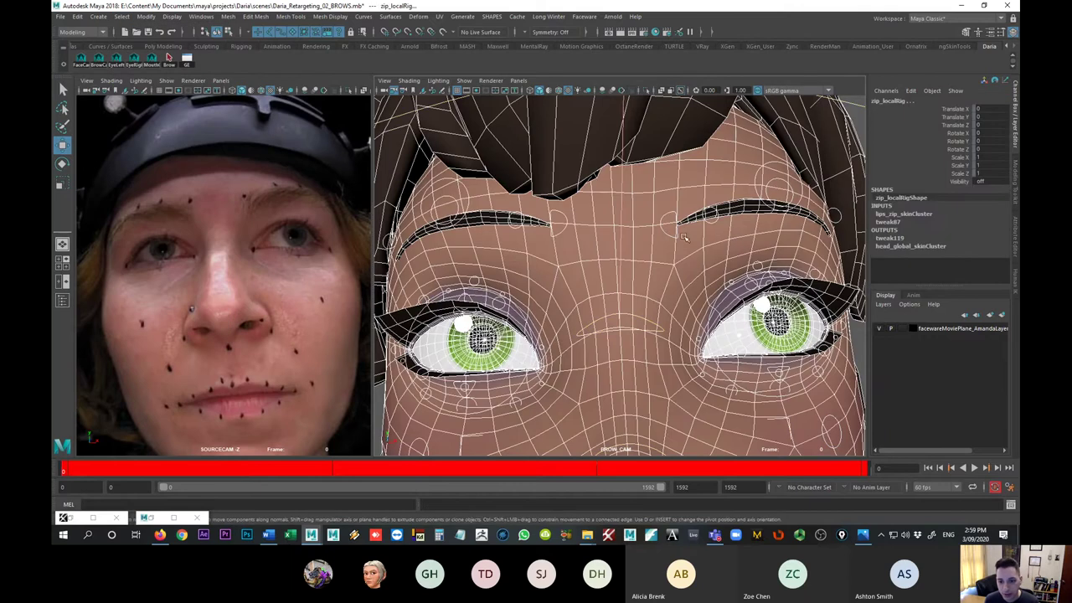
pyautogui.click(1003, 315)
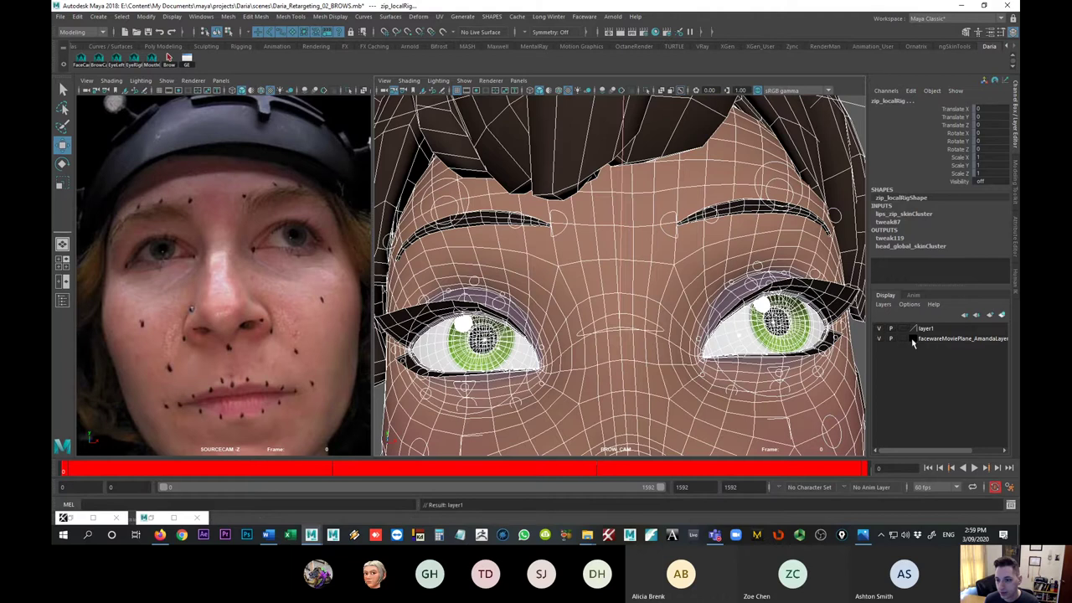
# - Check the contents of layer1 by hiding and showing it, and try to undo the layer's creation
pyautogui.click(879, 330)
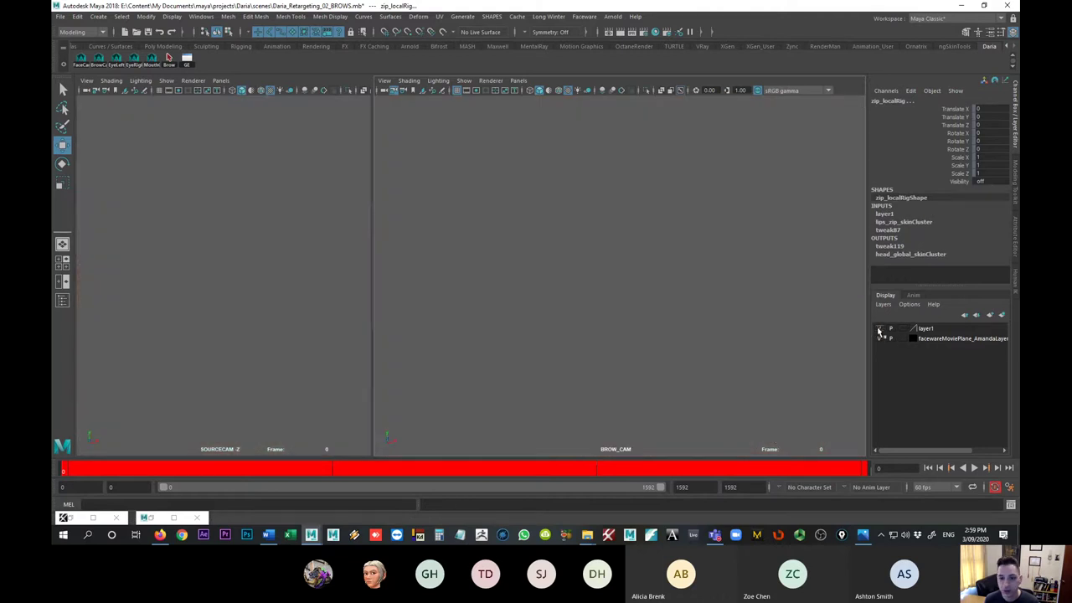
pyautogui.click(879, 330)
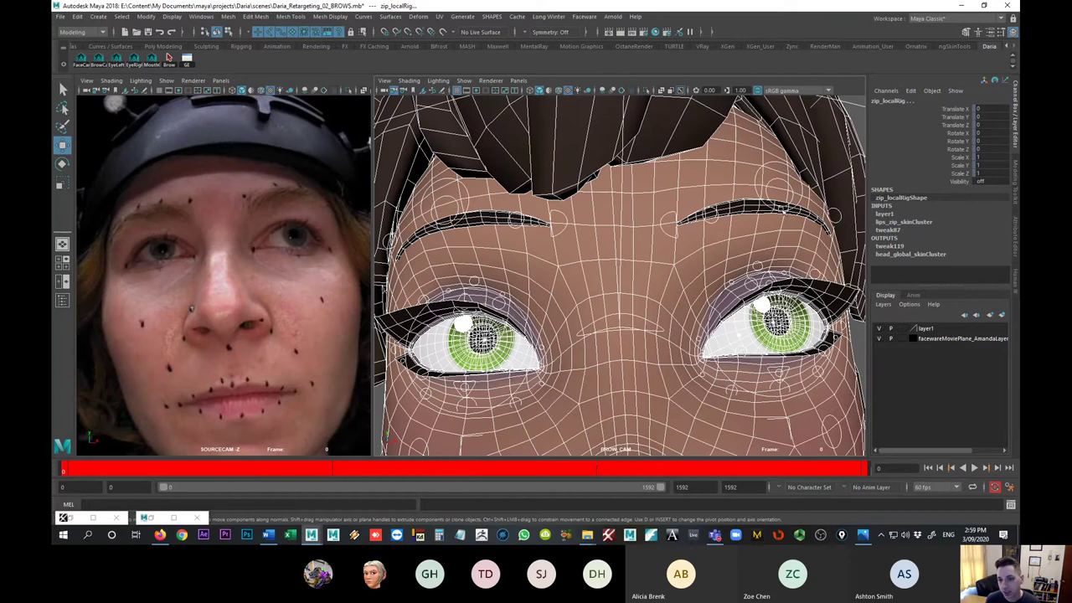
pyautogui.hotkey('ctrl', 'z')
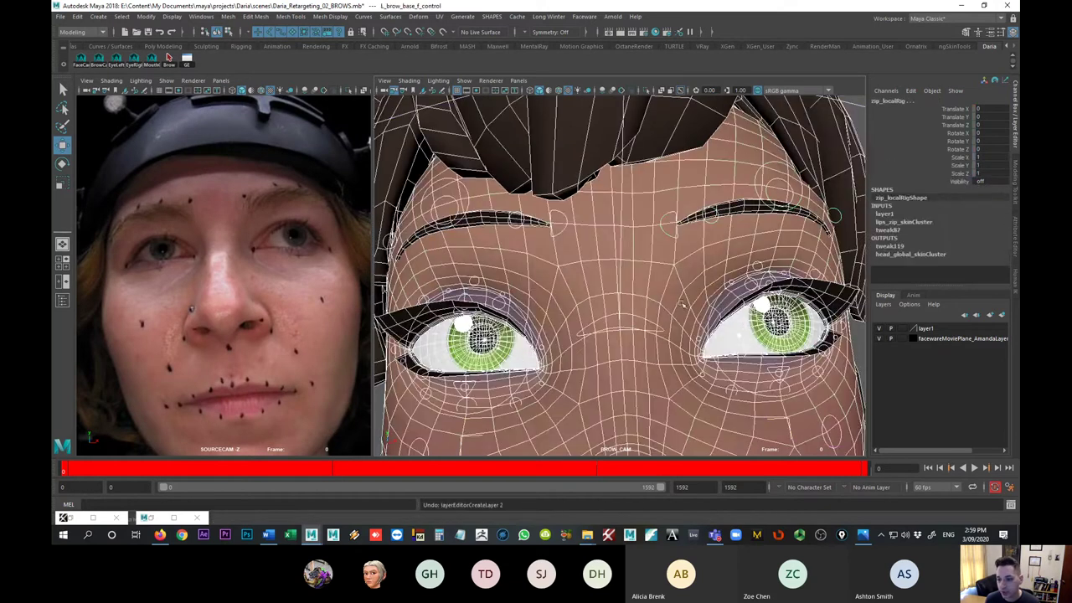
pyautogui.click(712, 320)
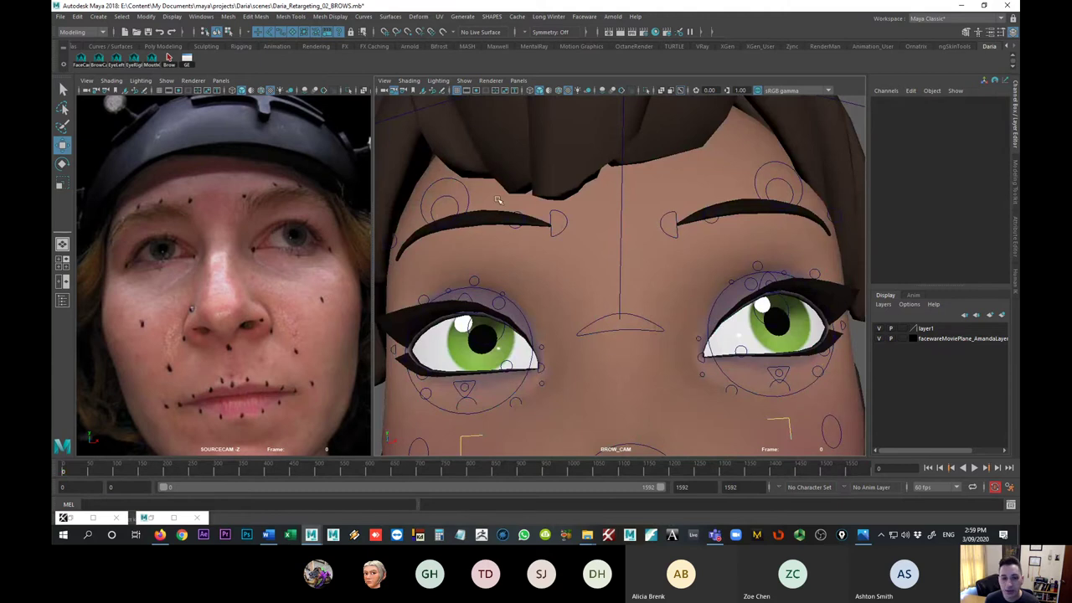
# - Select all objects of type Polygon Geometry in the scene
pyautogui.click(589, 266)
pyautogui.click(123, 17)
pyautogui.moveTo(240, 48)
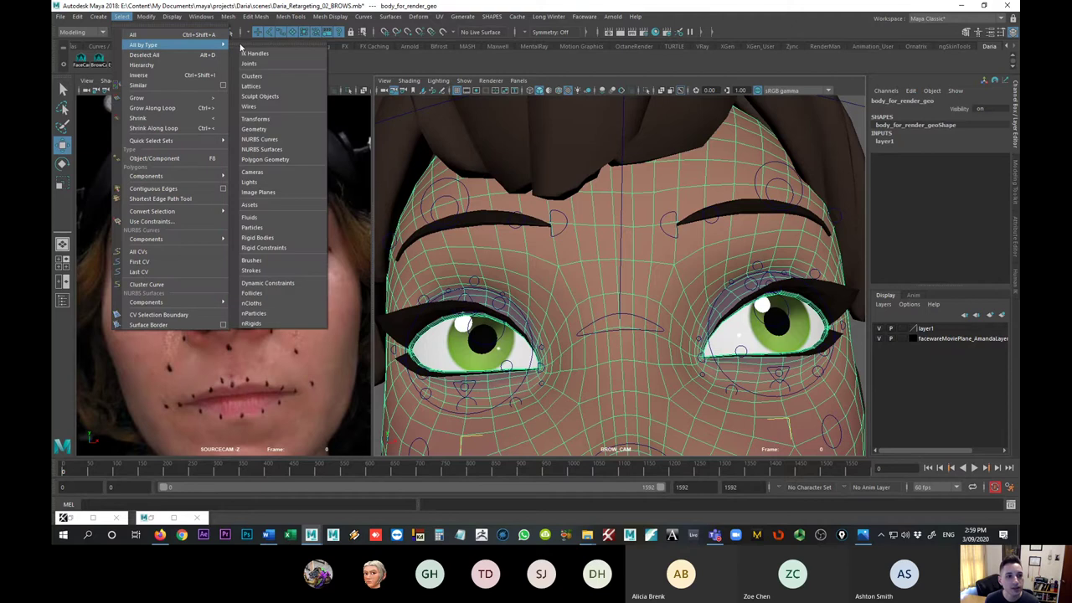
pyautogui.click(284, 160)
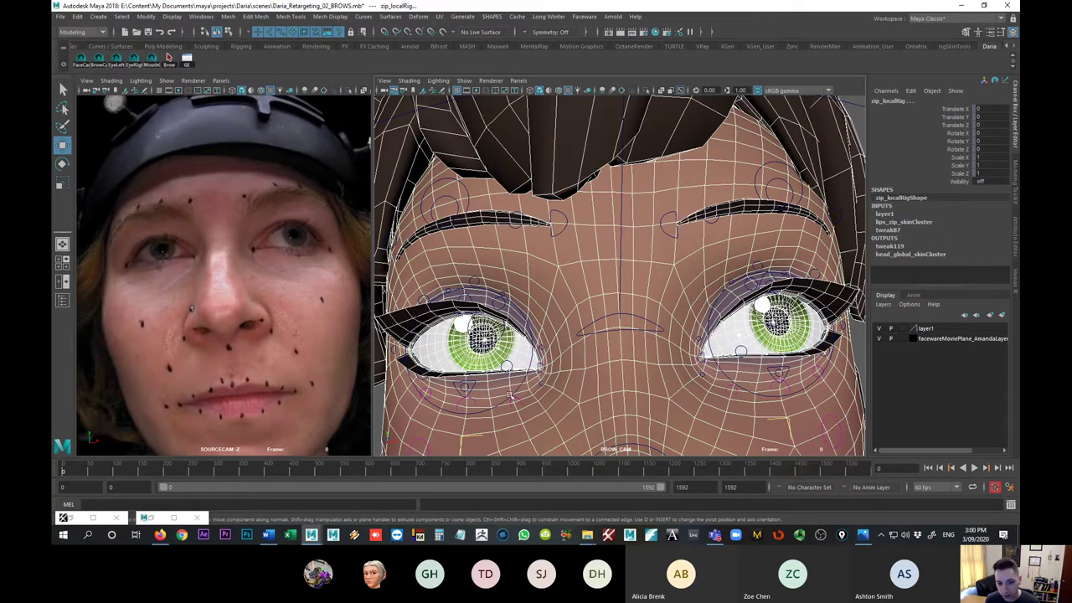
# - Empty the existing layer1 display layer and delete it
pyautogui.click(927, 330)
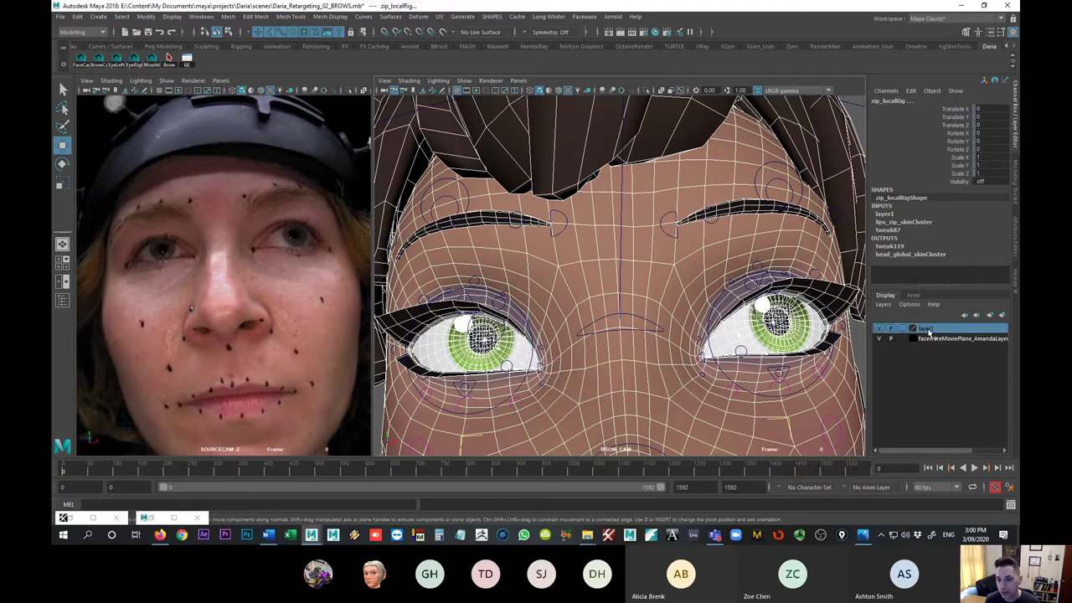
pyautogui.click(879, 328)
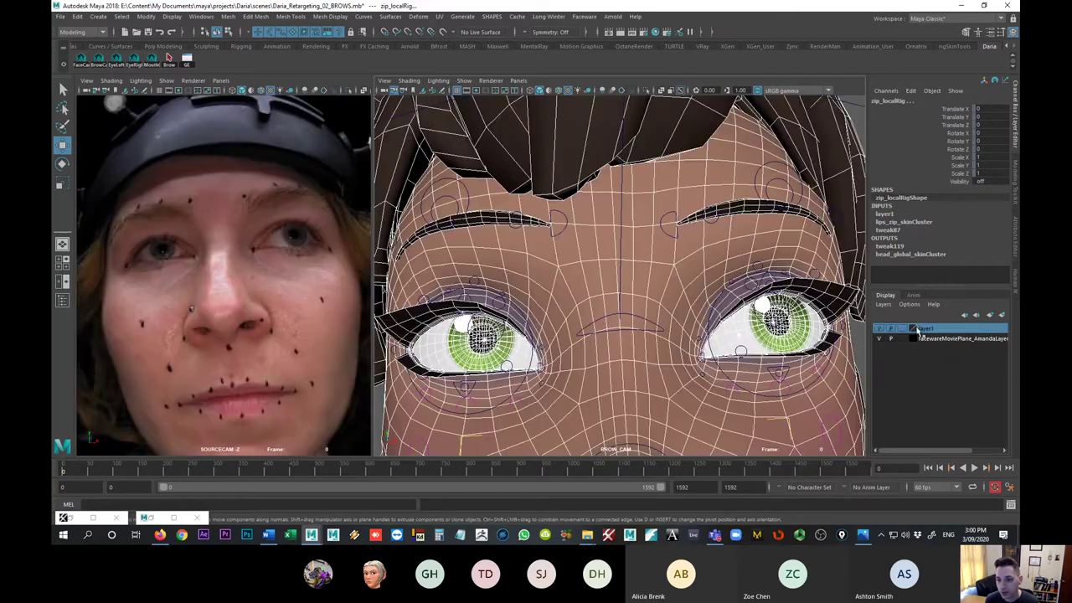
pyautogui.rightClick(921, 332)
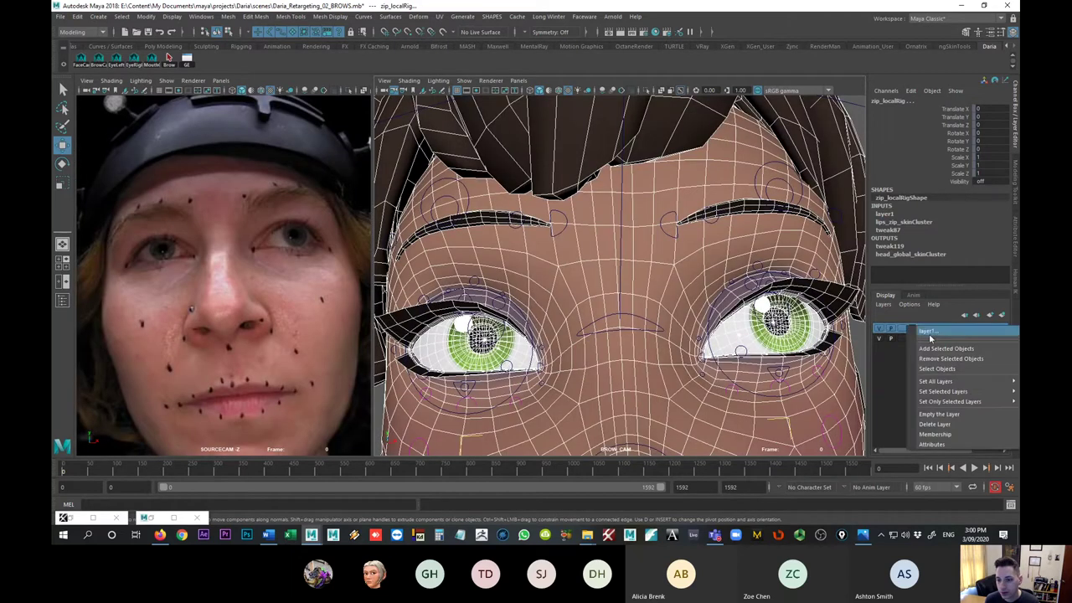
pyautogui.click(945, 429)
pyautogui.rightClick(945, 330)
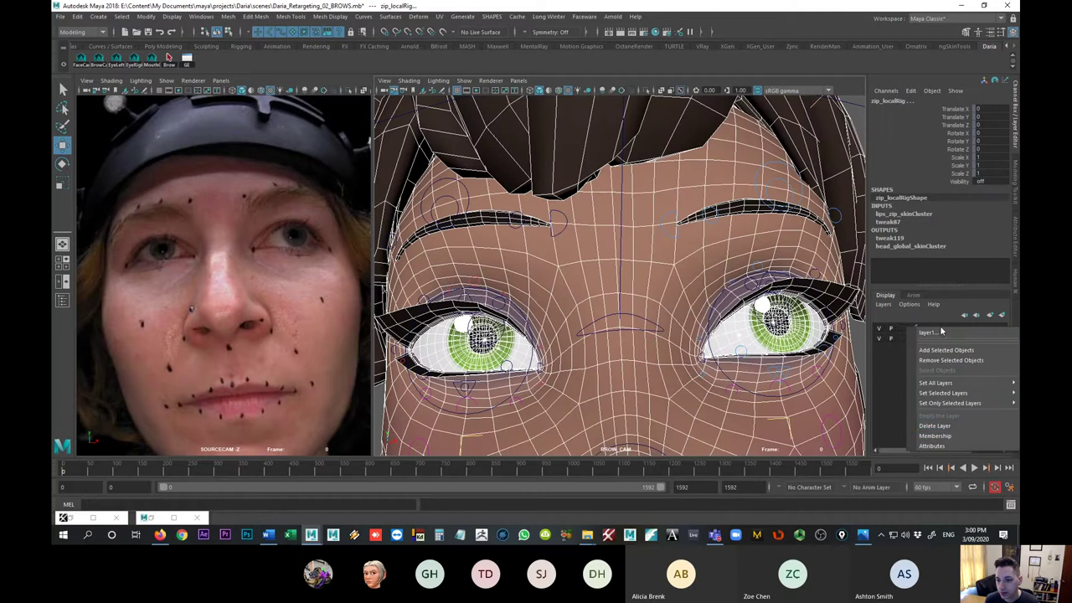
pyautogui.click(950, 430)
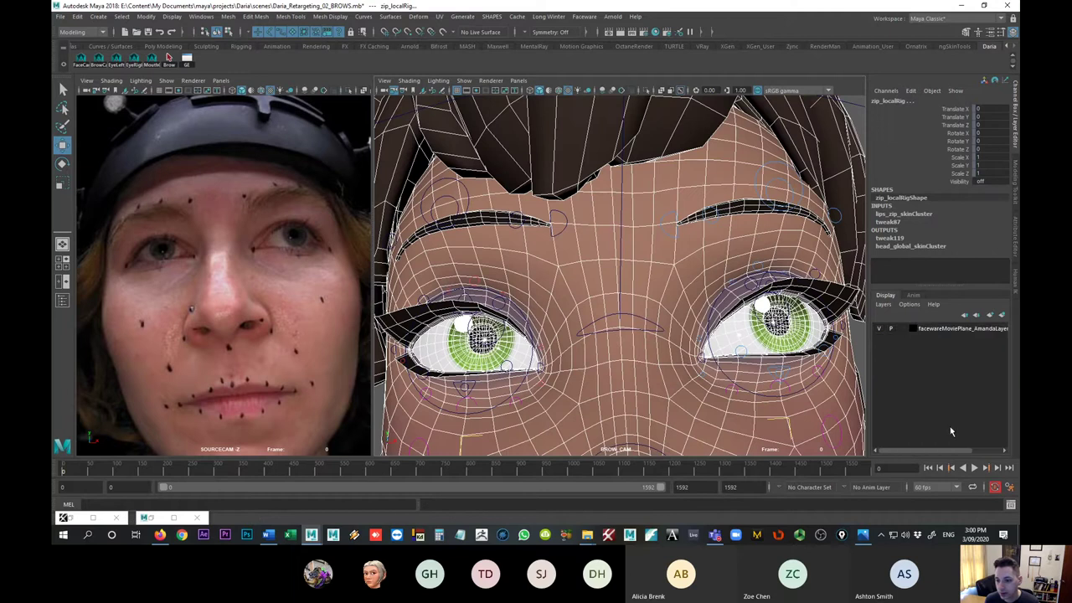
# - Create a display layer from the selected polygon geometry and check its contents by hiding and showing it
pyautogui.click(1003, 316)
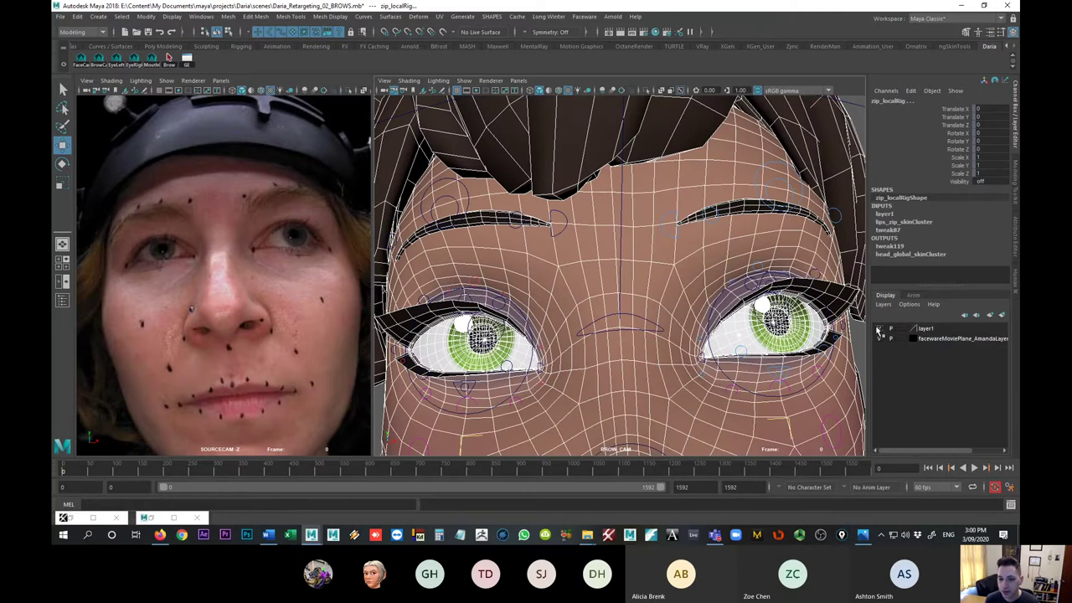
pyautogui.click(879, 330)
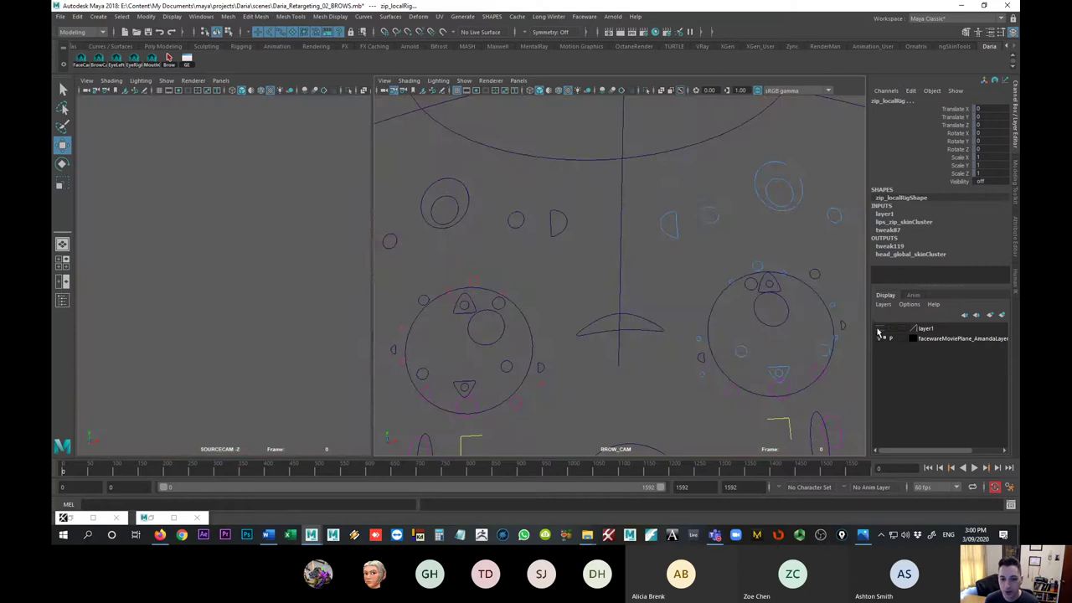
pyautogui.click(878, 330)
pyautogui.click(878, 330)
pyautogui.click(878, 330)
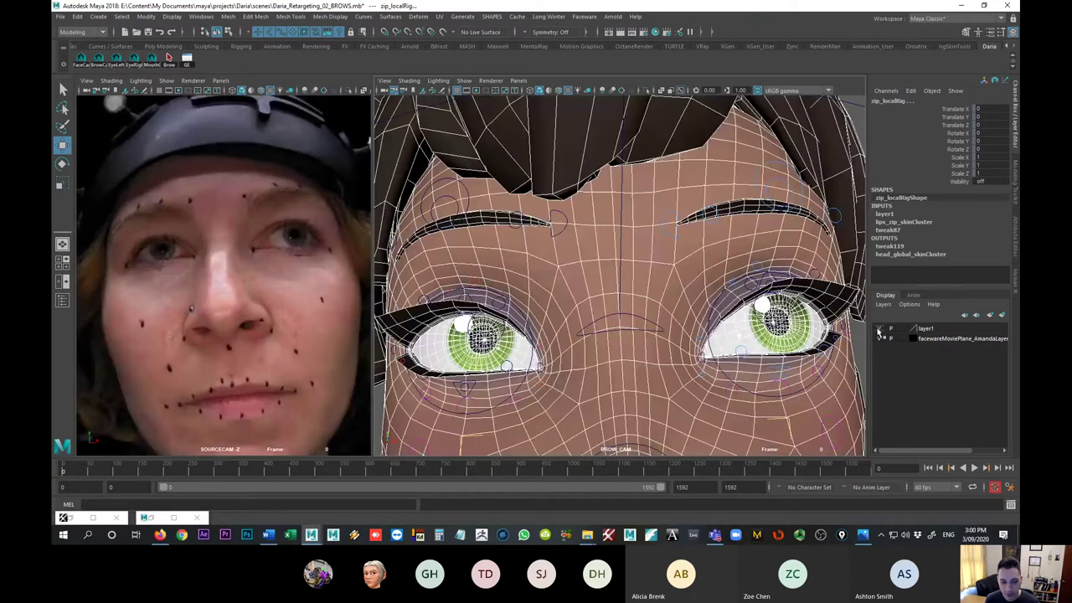
# - Remove the Faceware movie plane from layer1 and check the layer by hiding and showing it
pyautogui.click(186, 239)
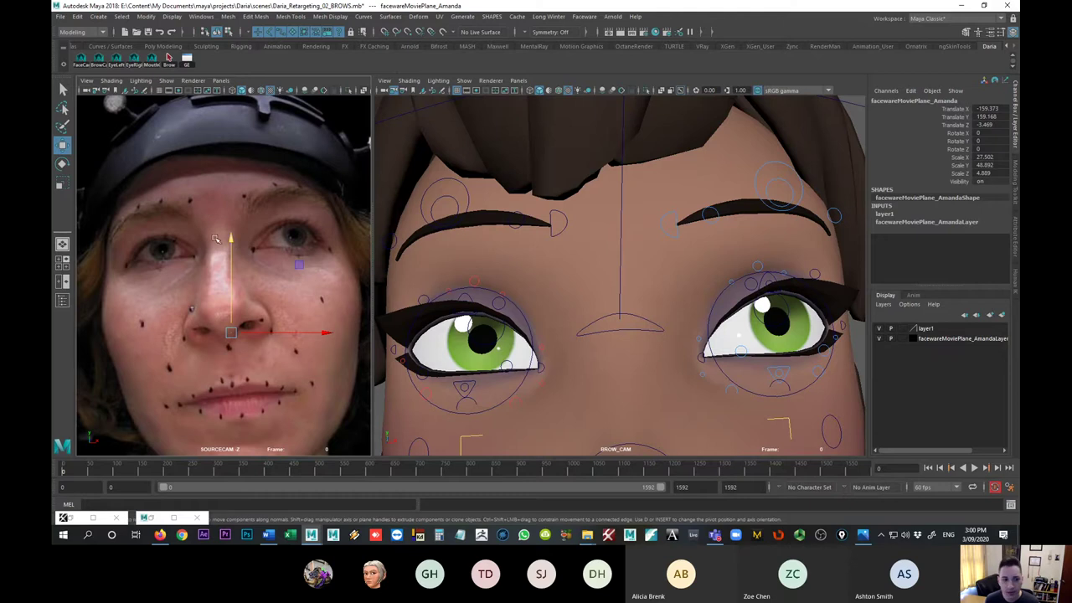
pyautogui.press('f')
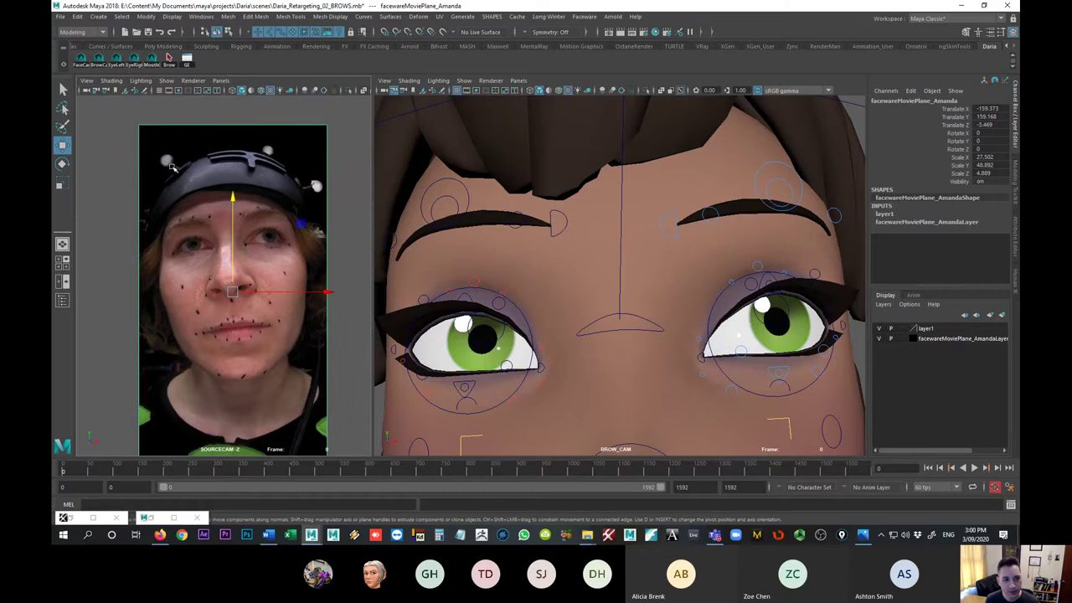
pyautogui.click(925, 329)
pyautogui.rightClick(925, 331)
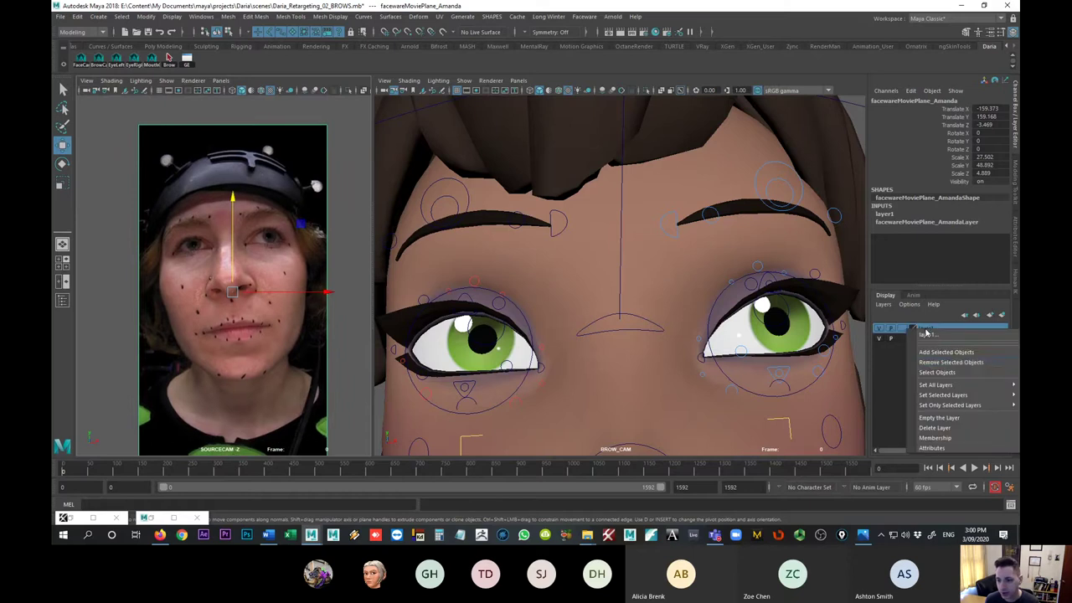
pyautogui.click(948, 362)
pyautogui.click(878, 329)
pyautogui.click(878, 329)
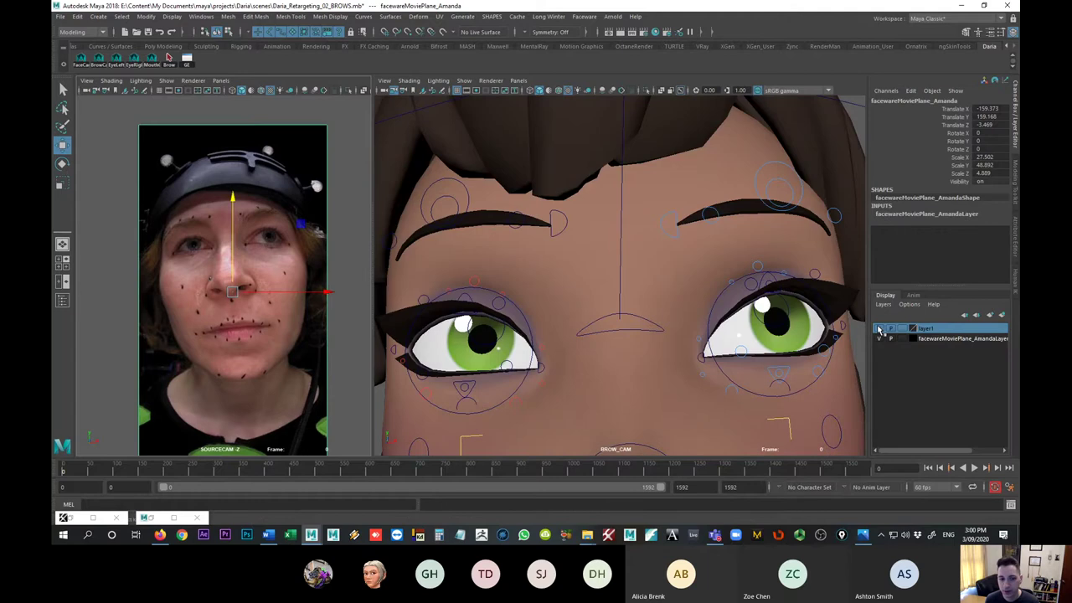
pyautogui.click(879, 329)
pyautogui.click(878, 329)
# - Rename layer1 to Amanda_GEO and give it a dark red colour
pyautogui.doubleClick(925, 329)
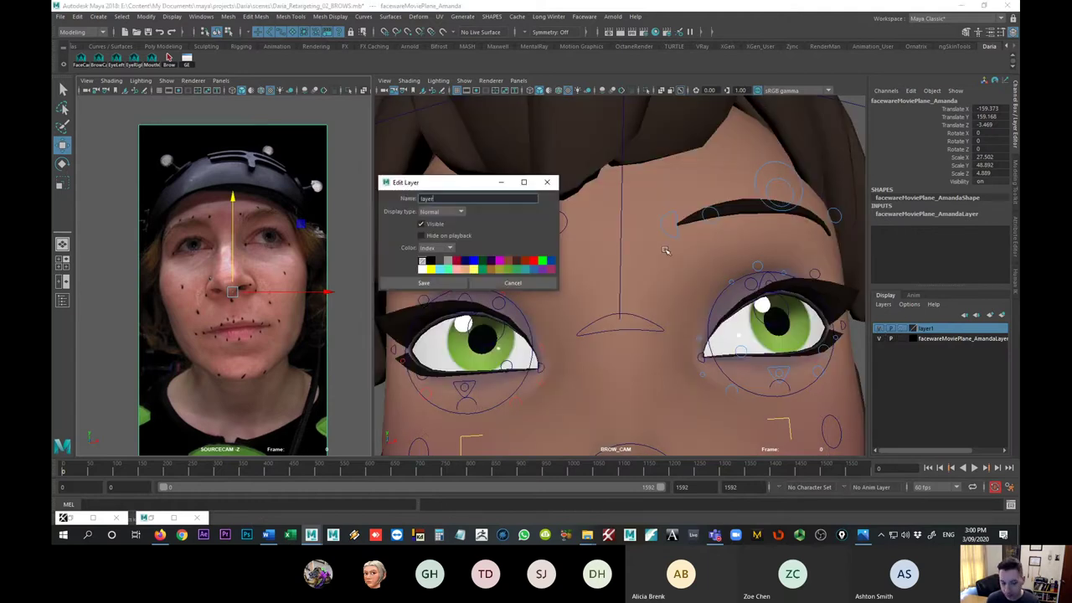
pyautogui.press('BackSpace')
pyautogui.write('Amanda')
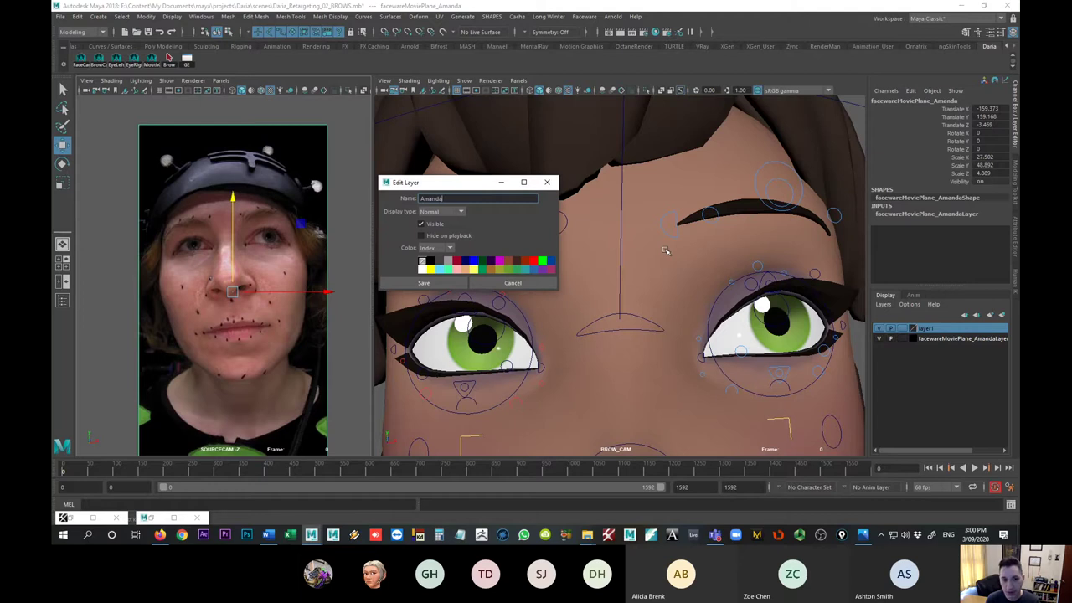
pyautogui.write('_GEO')
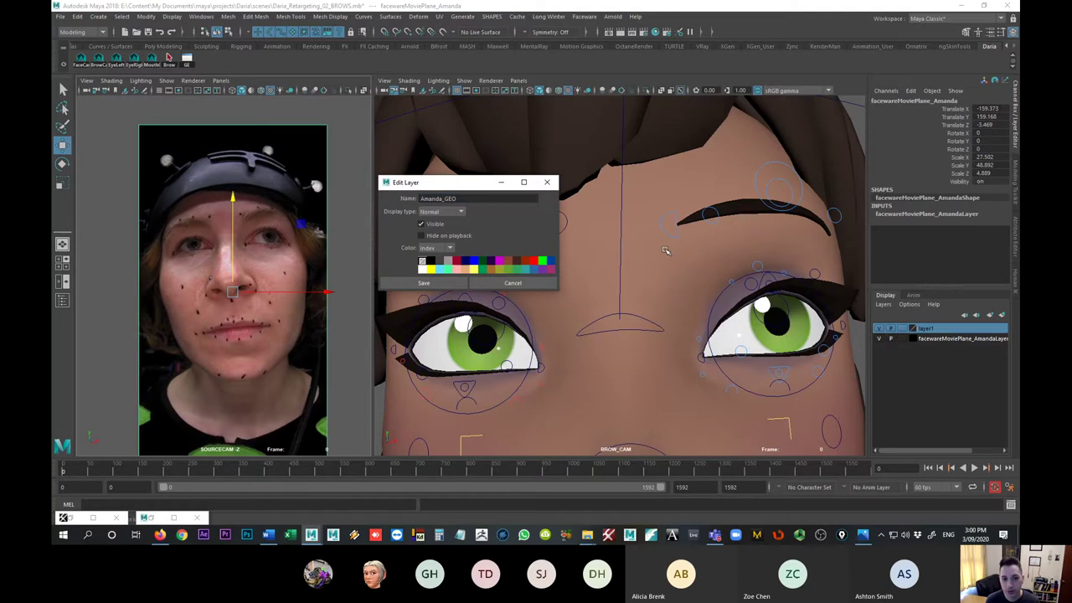
pyautogui.click(456, 263)
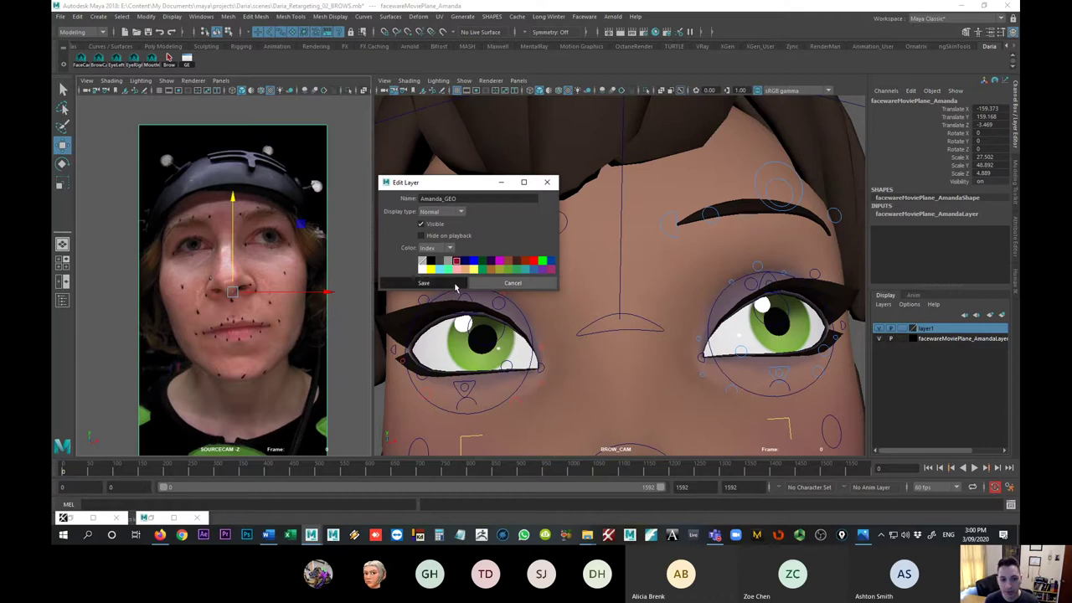
pyautogui.click(424, 283)
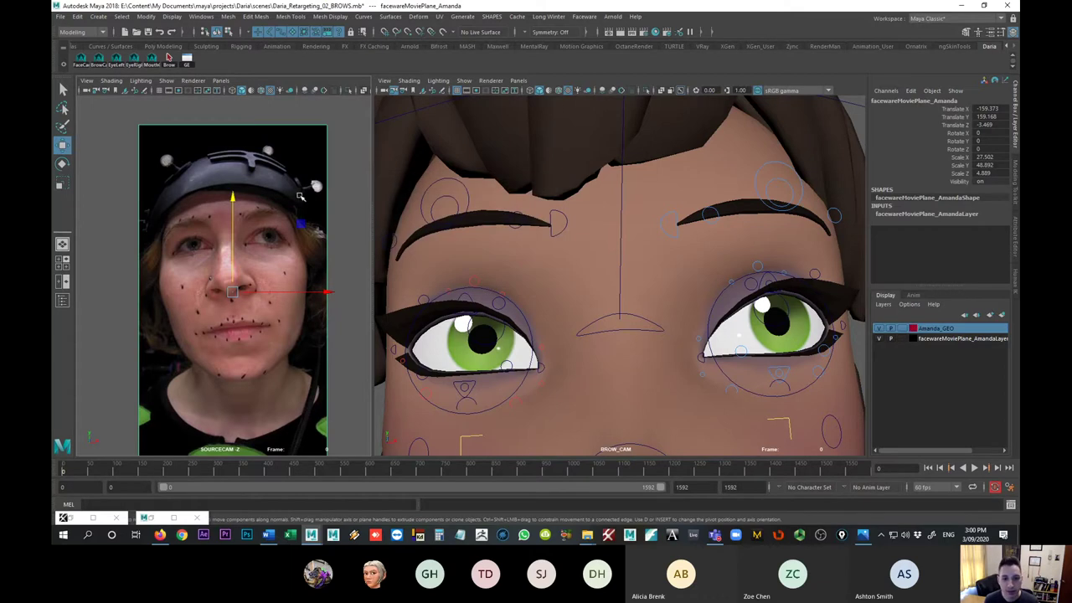
# - Set the Amanda_GEO layer's display type to Reference and test selecting the face mesh and an eye control
pyautogui.scroll(1, 300, 196)
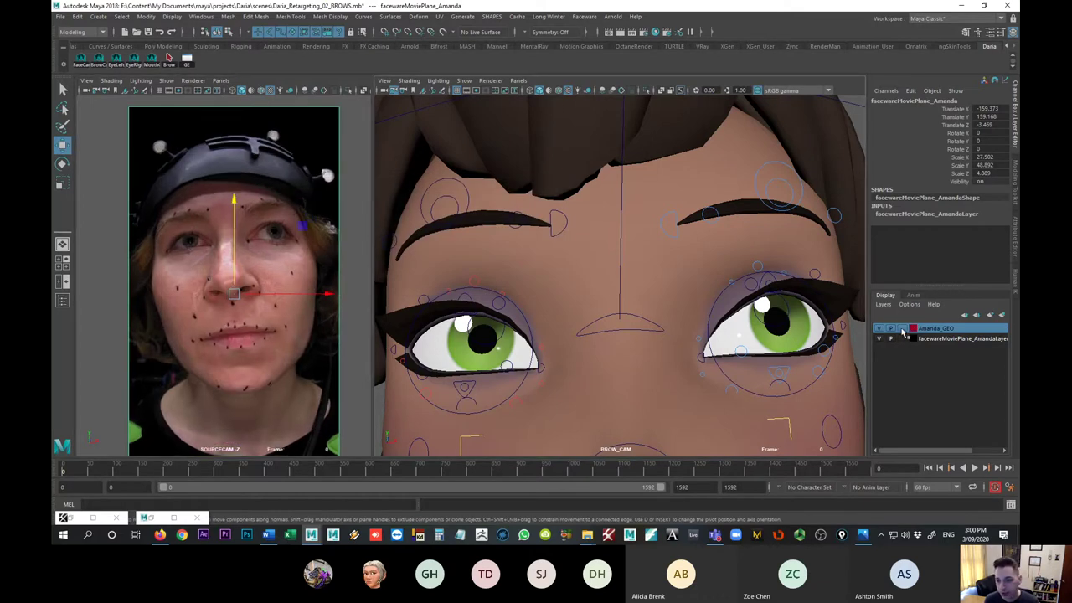
pyautogui.click(902, 330)
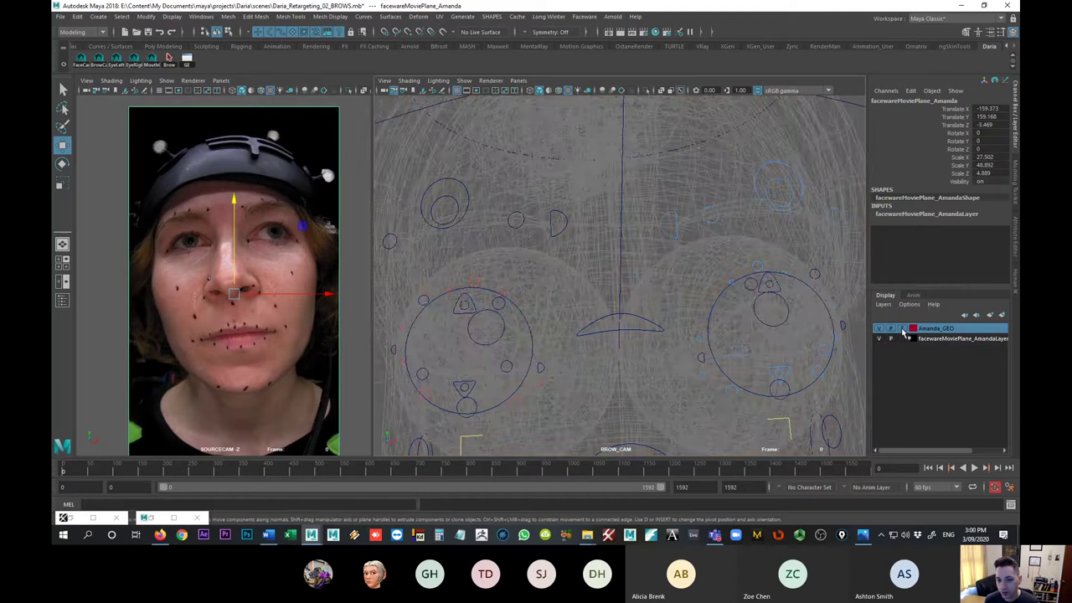
pyautogui.click(902, 330)
pyautogui.click(578, 322)
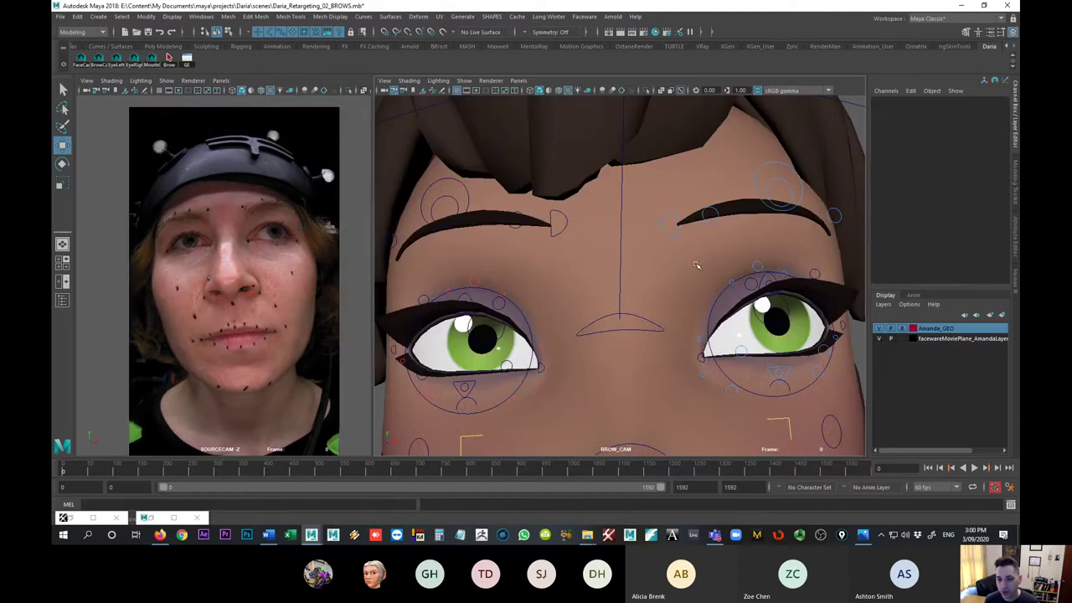
pyautogui.click(699, 341)
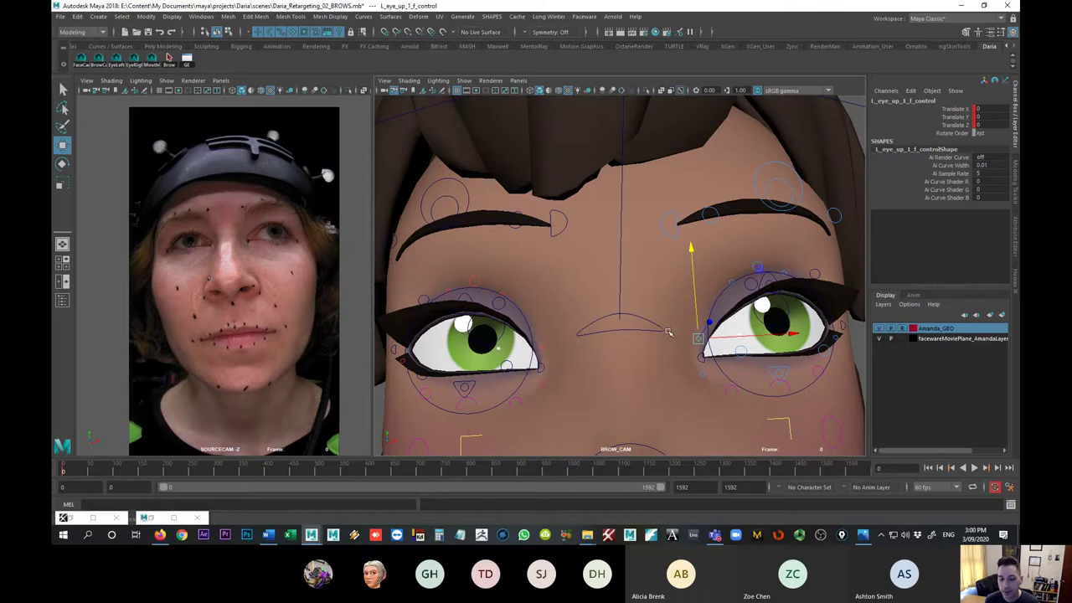
pyautogui.click(614, 283)
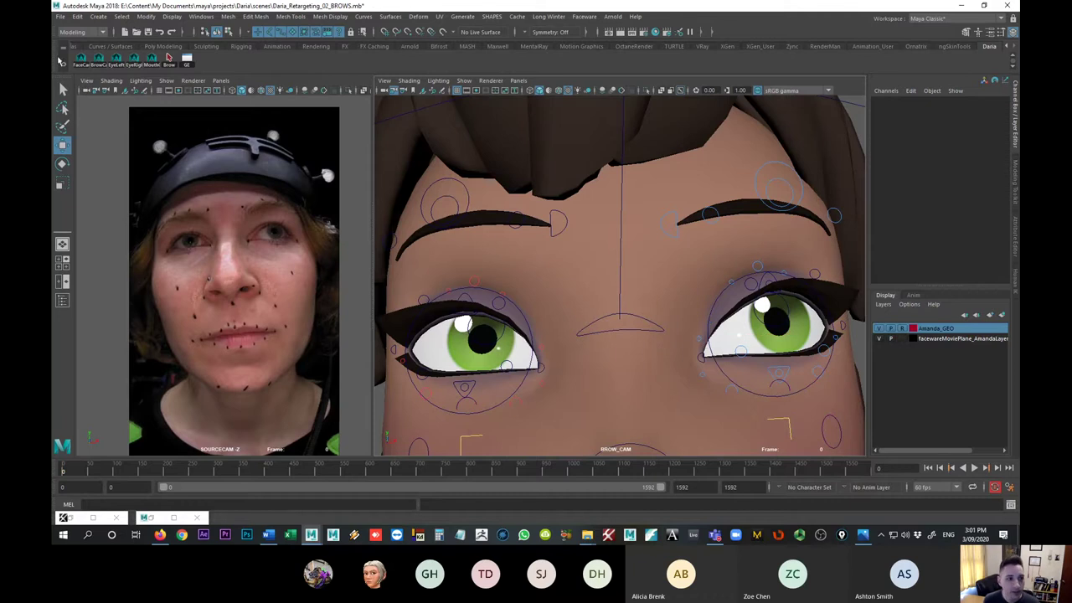
# - Switch the character viewport to the persp camera and open the Script Editor
pyautogui.click(518, 80)
pyautogui.moveTo(587, 91)
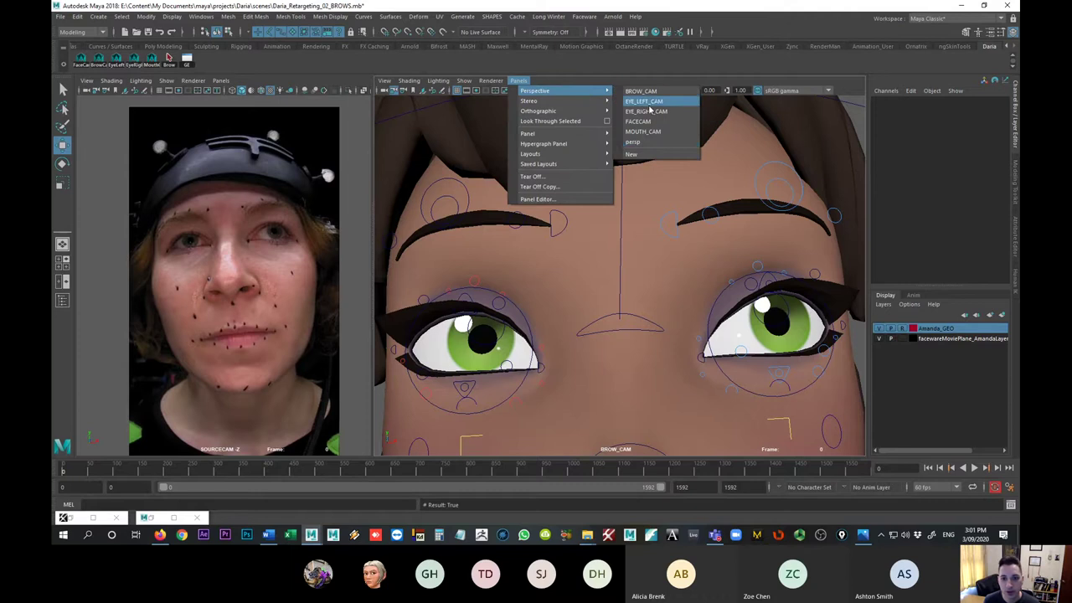
pyautogui.click(645, 140)
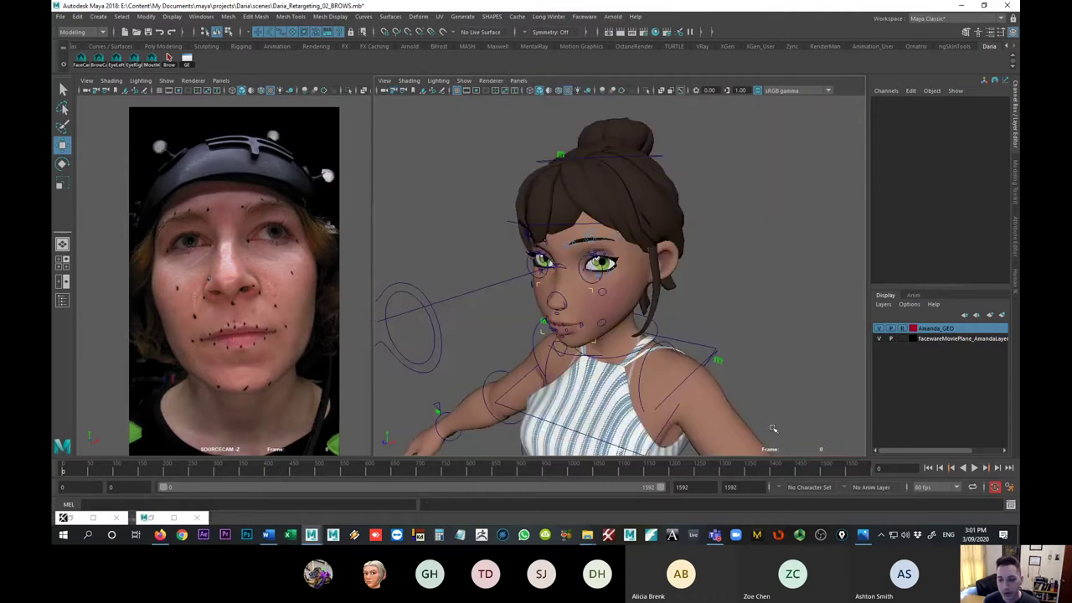
pyautogui.click(1011, 511)
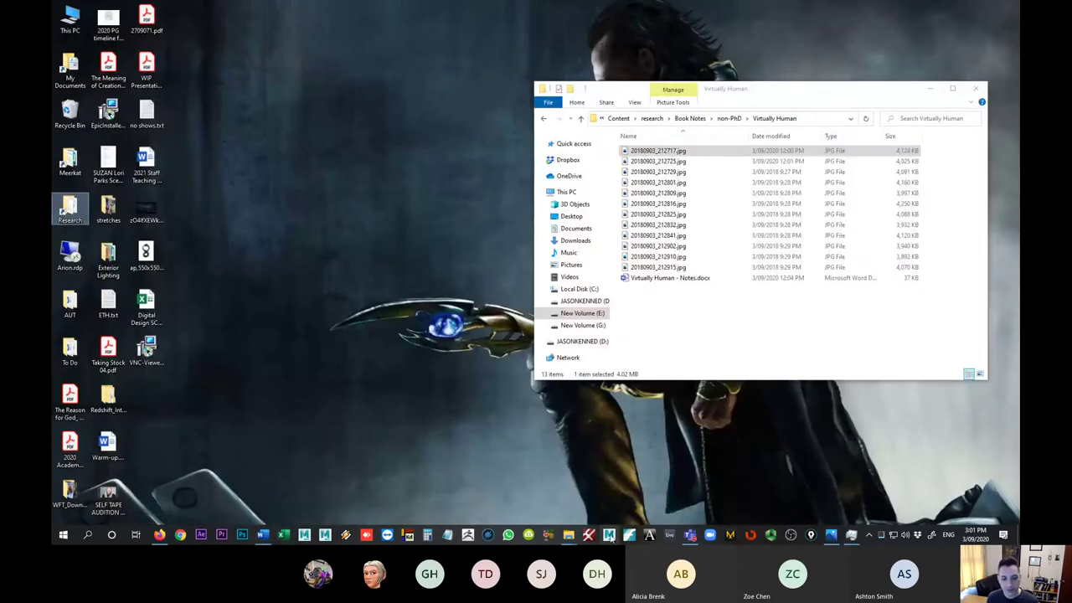
# - Relaunch Maya 2018 in a maximized window, show the Daria shelf and hide the side Outliner
pyautogui.click(304, 535)
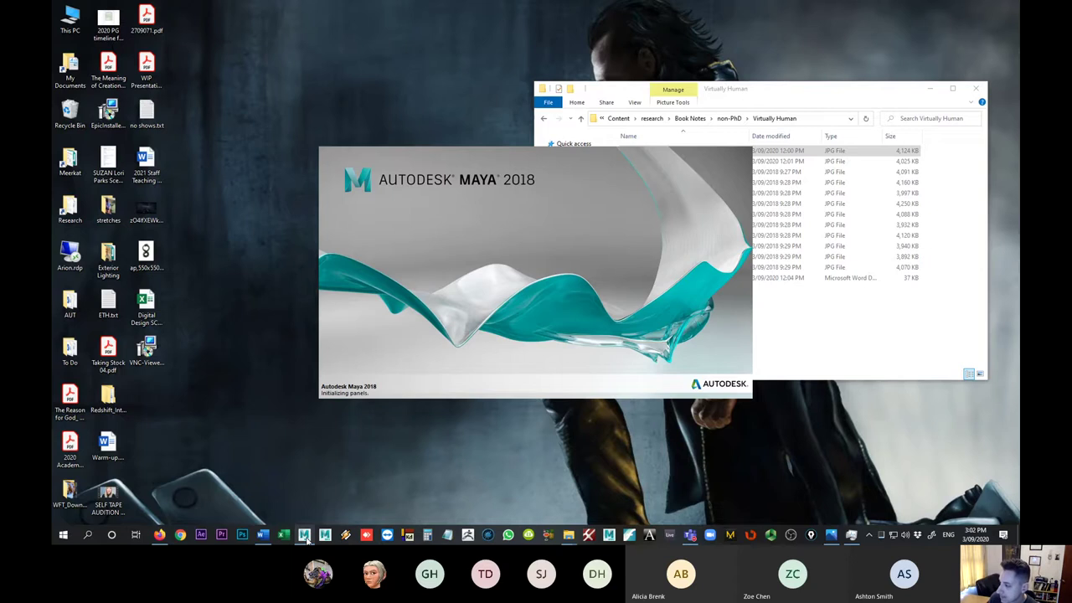
pyautogui.click(305, 535)
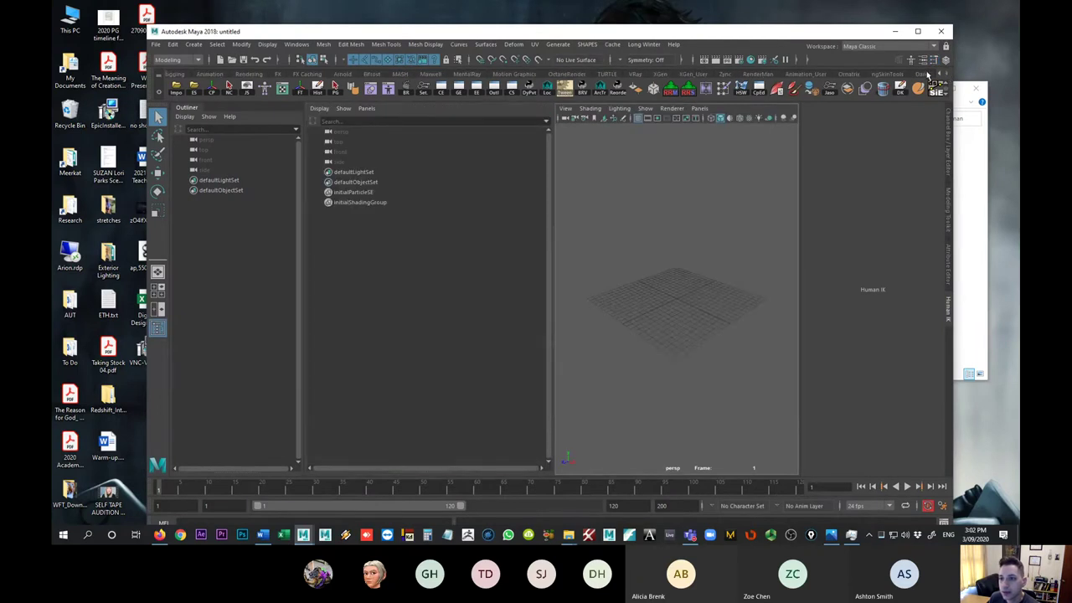
pyautogui.click(923, 75)
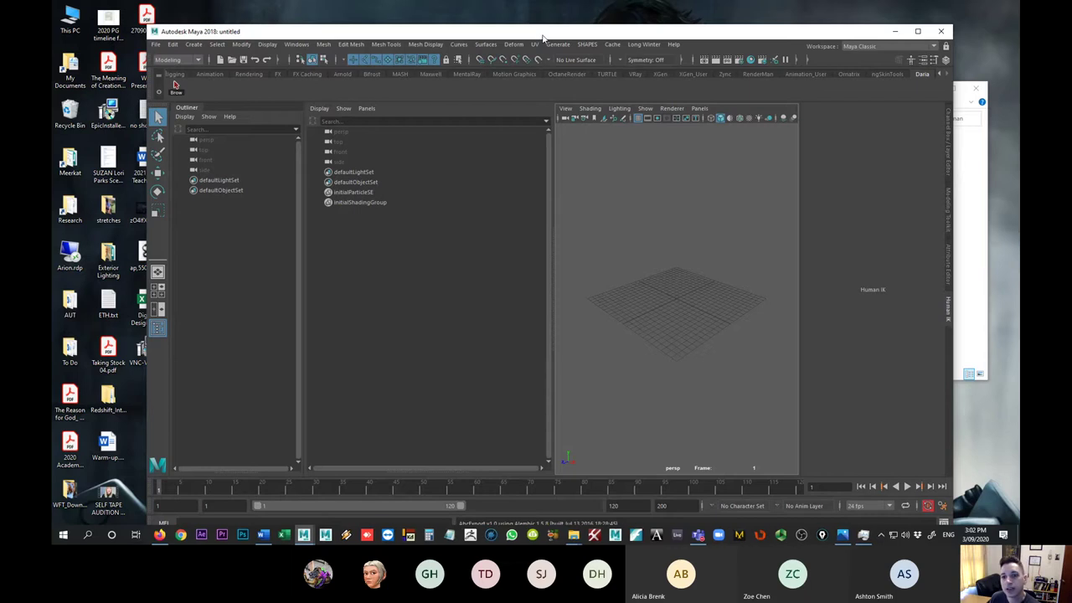
pyautogui.doubleClick(329, 36)
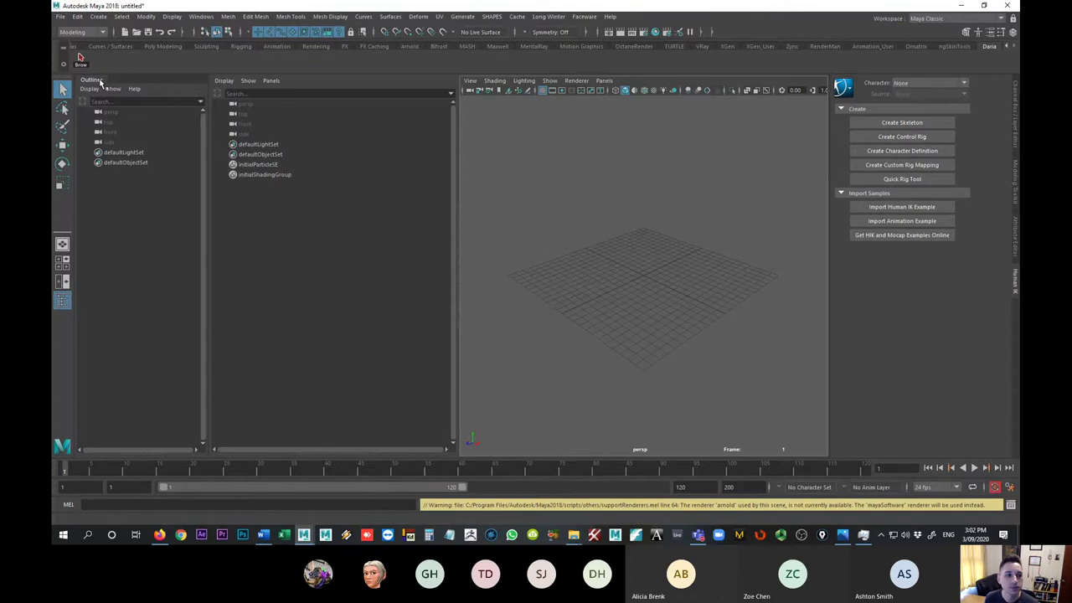
pyautogui.click(214, 93)
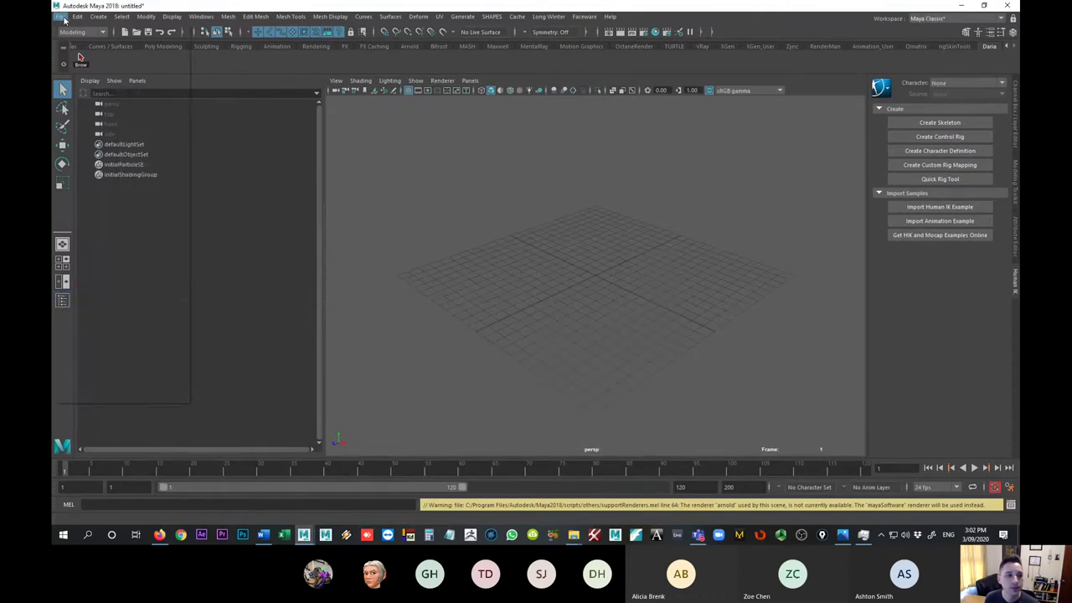
# - Set the current project to the Daria folder in maya\projects and narrow the Outliner
pyautogui.click(62, 16)
pyautogui.moveTo(172, 370)
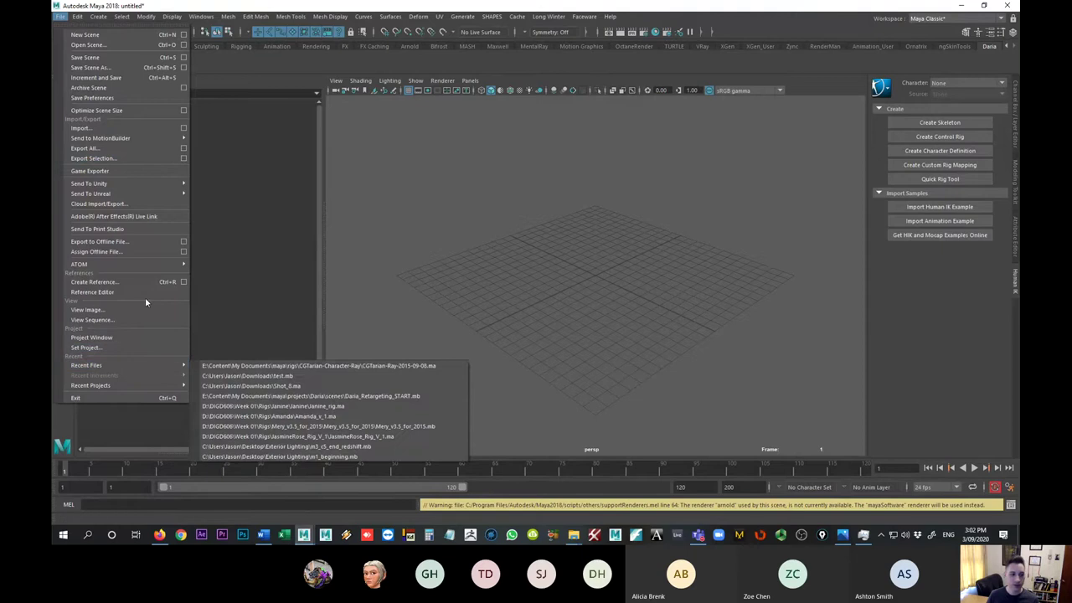
pyautogui.click(126, 347)
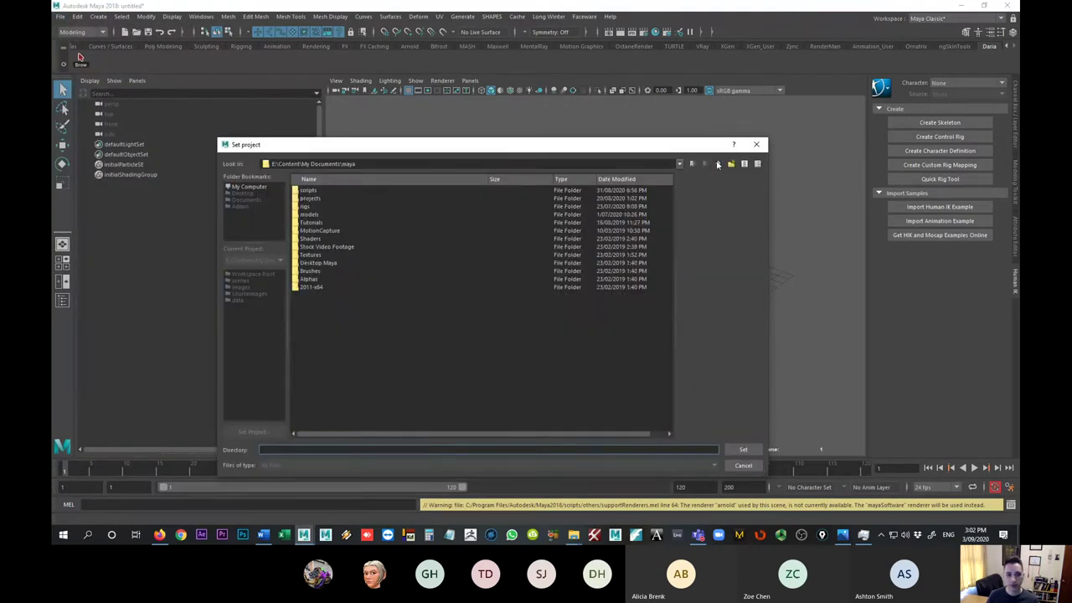
pyautogui.doubleClick(310, 198)
pyautogui.click(320, 192)
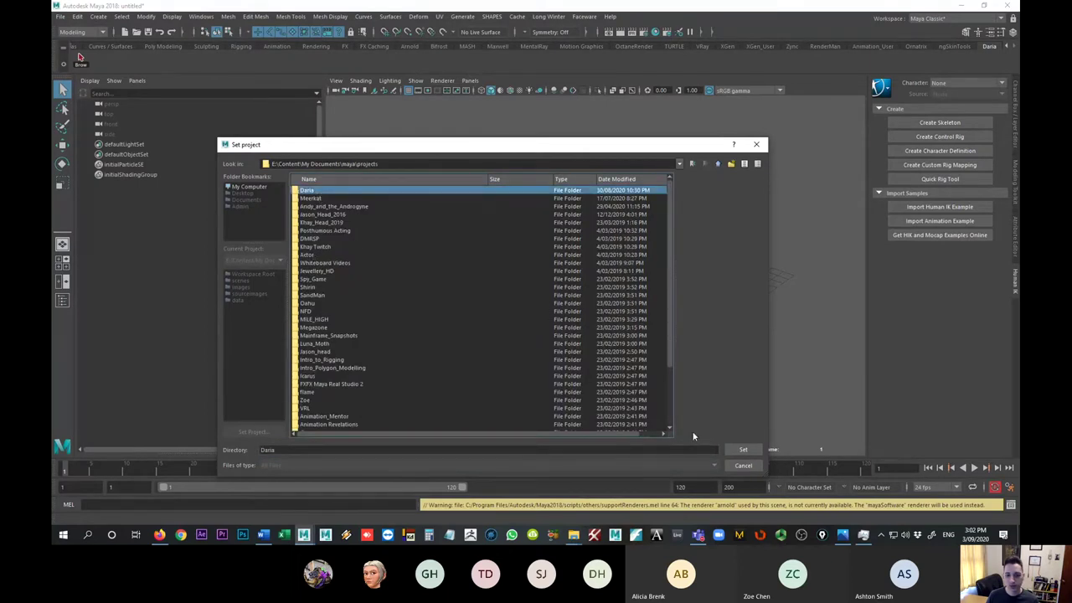
pyautogui.click(744, 450)
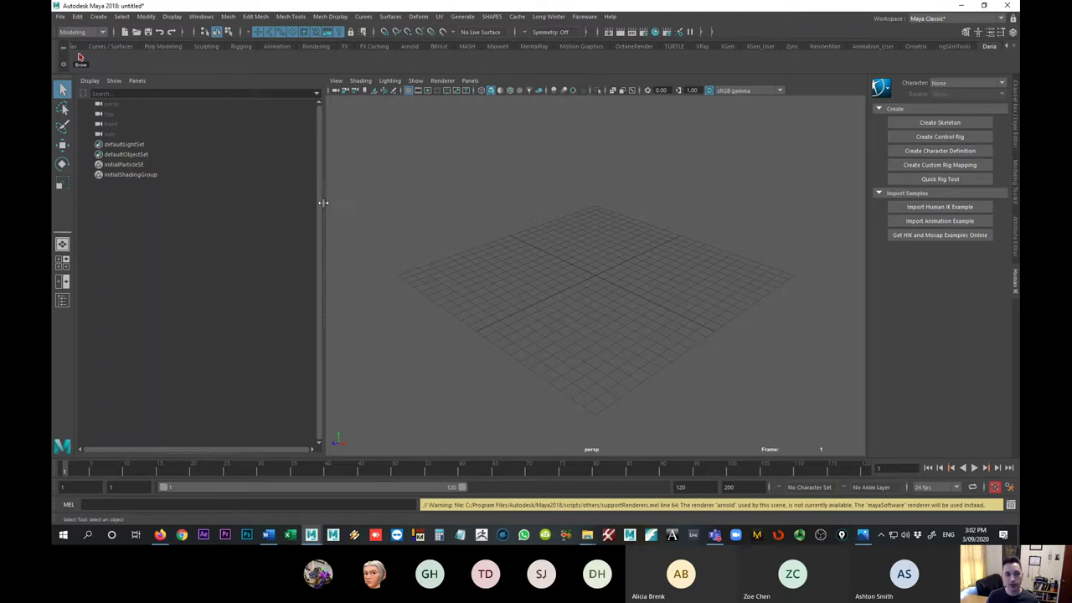
pyautogui.moveTo(323, 203); pyautogui.dragTo(208, 205)
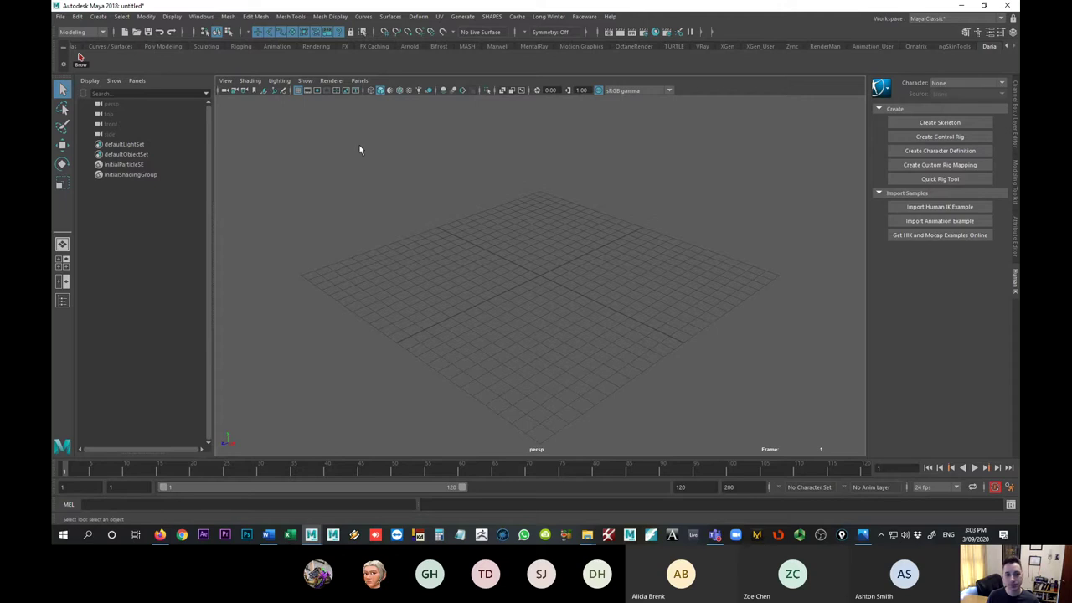
# - Open the scene Daria_Retargeting_02_BROWS.mb without saving the untitled scene, and close the Amanda v 1.0 window
pyautogui.click(360, 80)
pyautogui.click(359, 81)
pyautogui.click(61, 18)
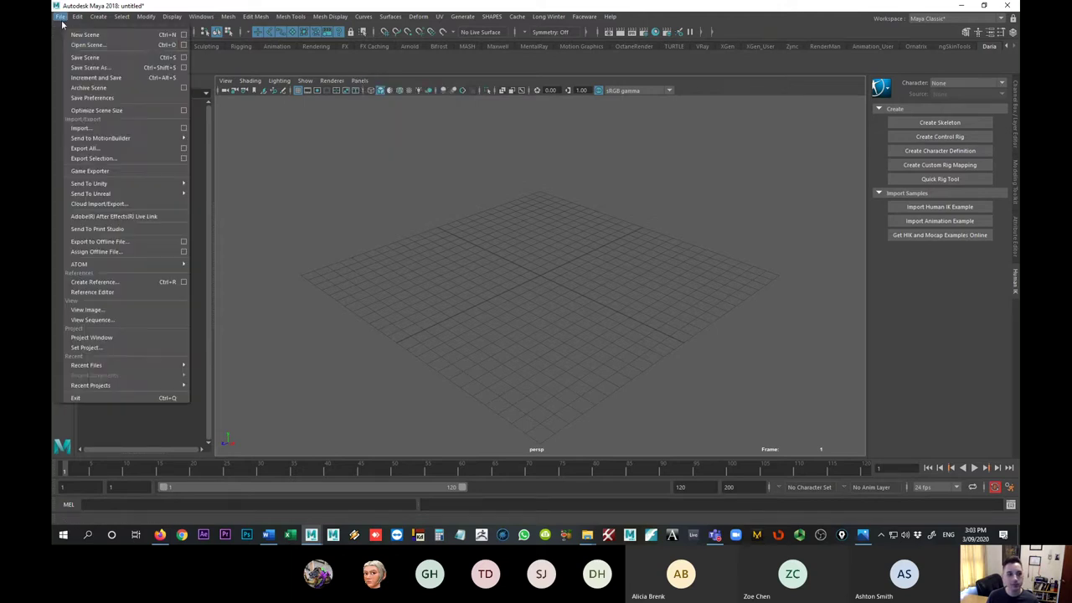
pyautogui.click(69, 44)
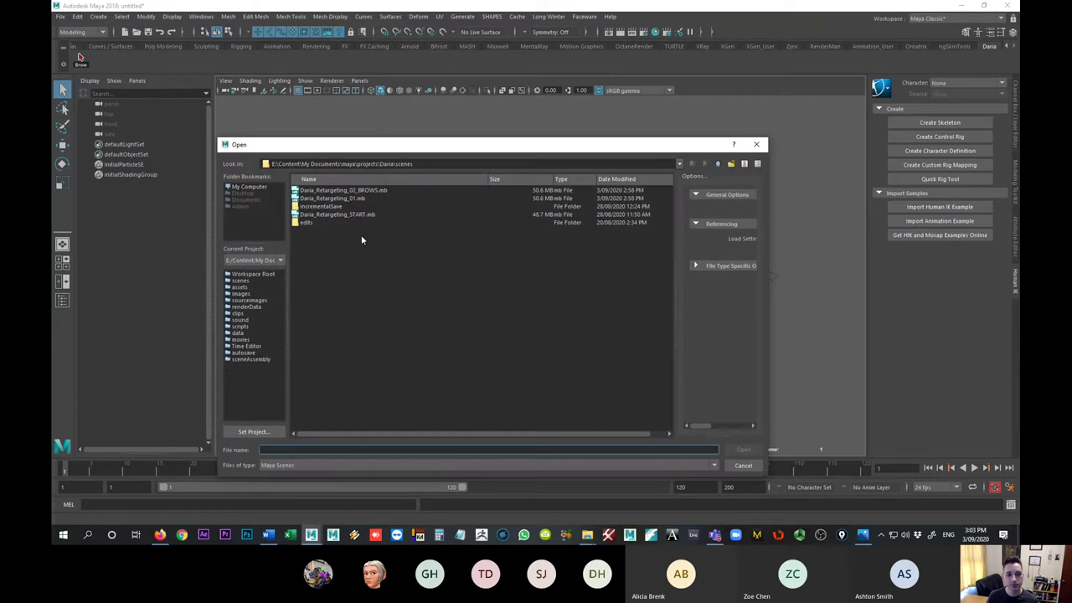
pyautogui.doubleClick(331, 191)
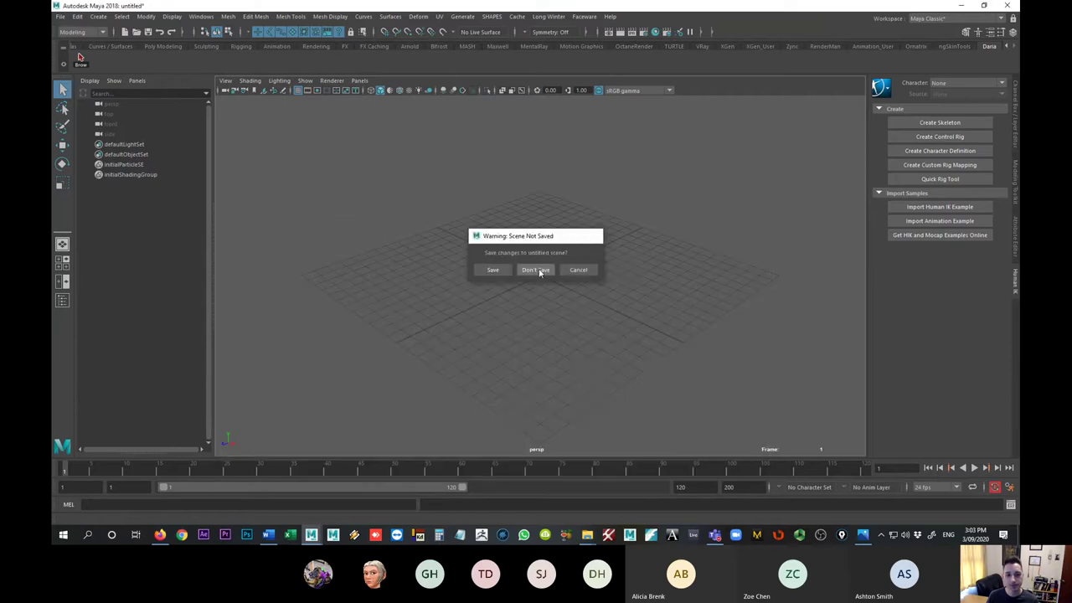
pyautogui.click(541, 268)
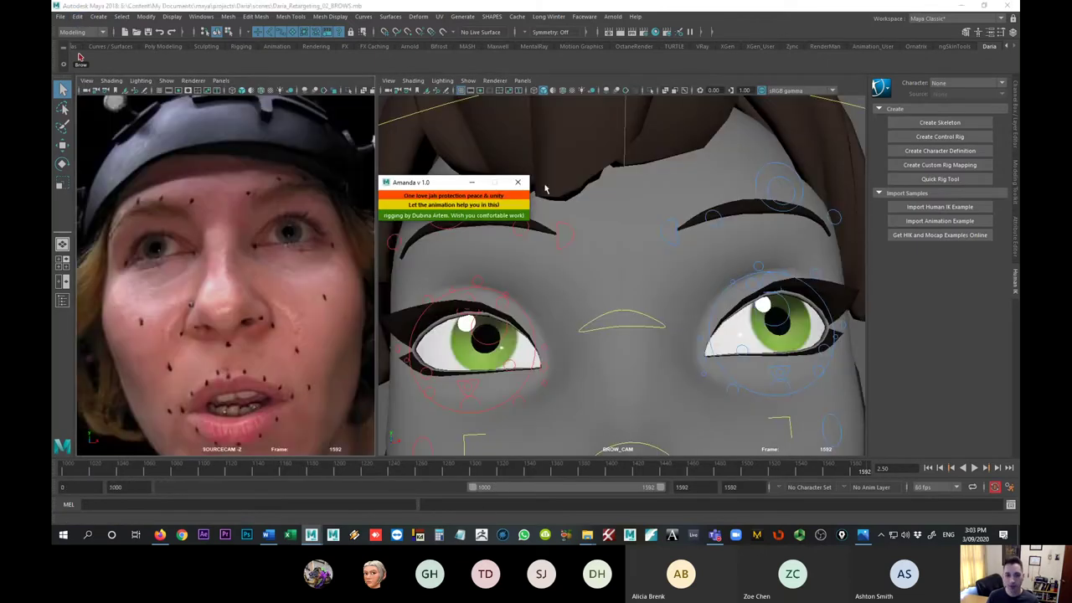
pyautogui.click(518, 182)
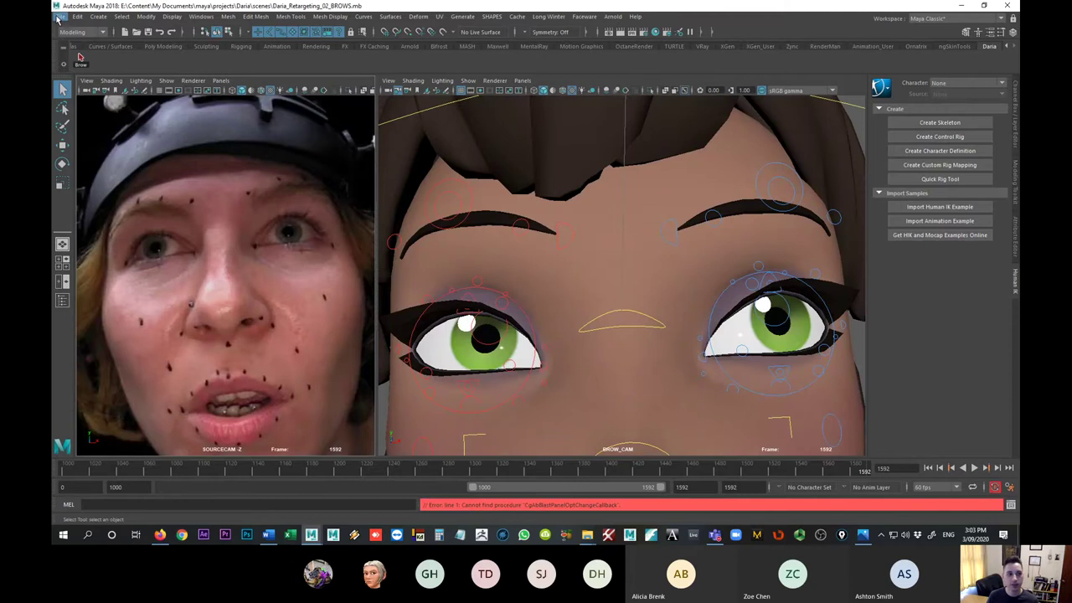
# - Check the incremental save setting in the Save Scene options and close them
pyautogui.click(58, 17)
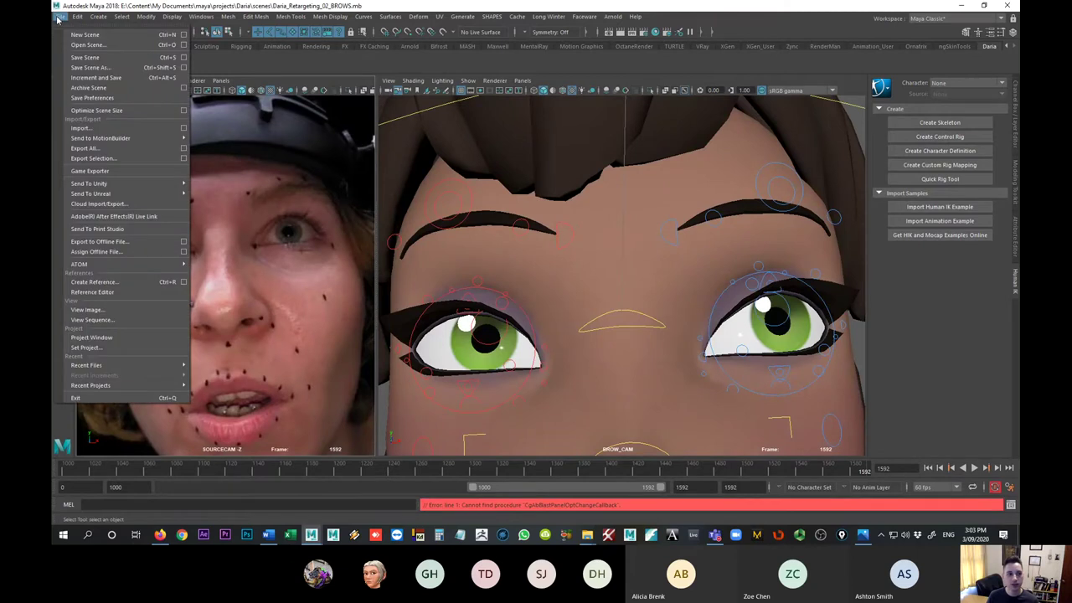
pyautogui.click(185, 56)
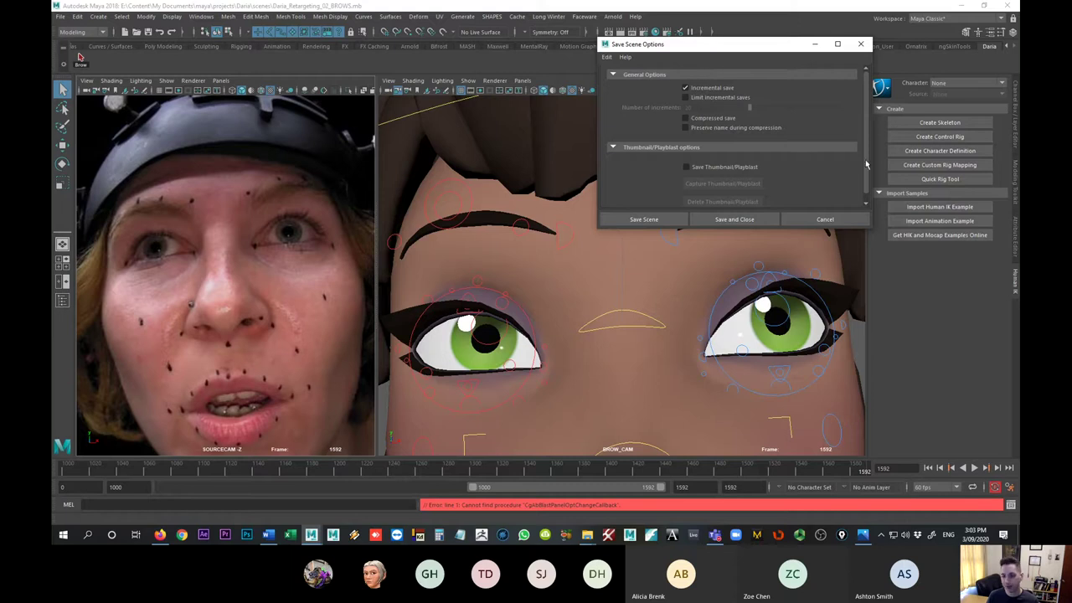
pyautogui.click(861, 43)
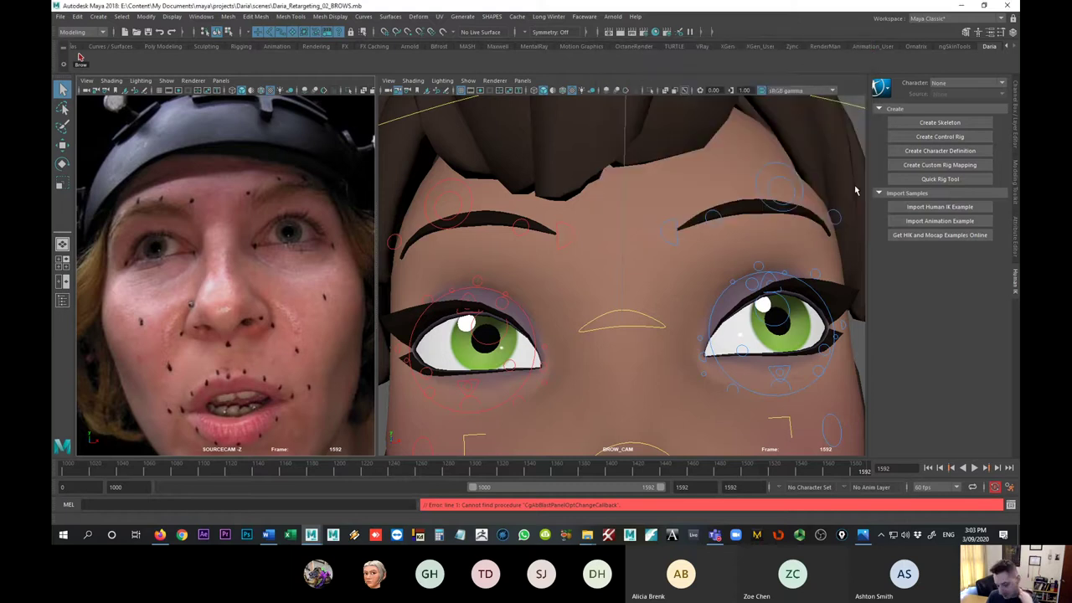
# - Show the Channel Box and Layer Editor, and open the Script Editor with its history cleared
pyautogui.hotkey('ctrl', 'a')
pyautogui.hotkey('ctrl', 'a')
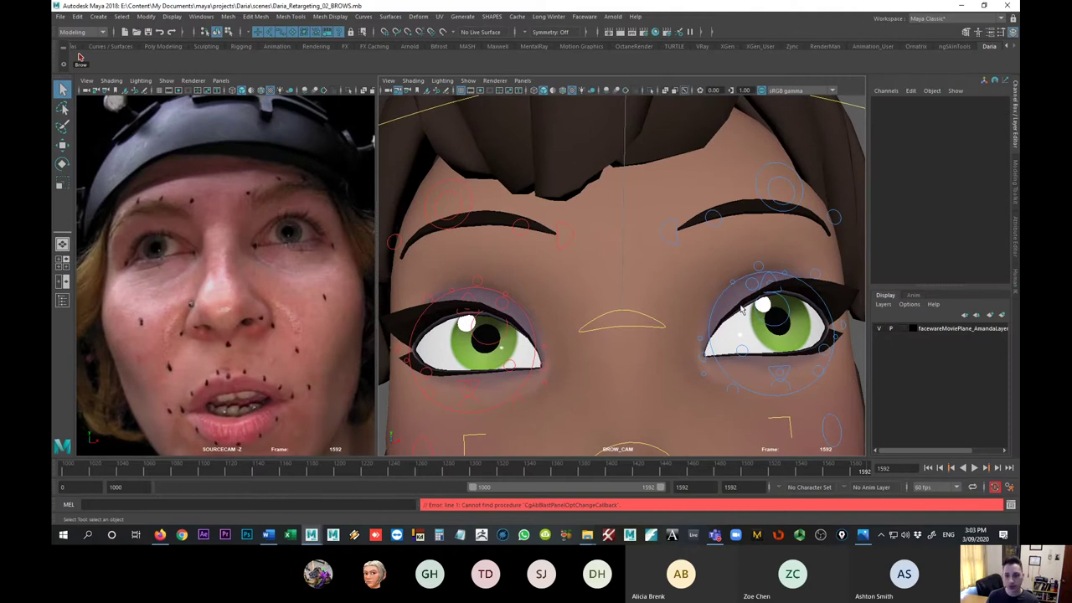
pyautogui.click(523, 80)
pyautogui.click(528, 80)
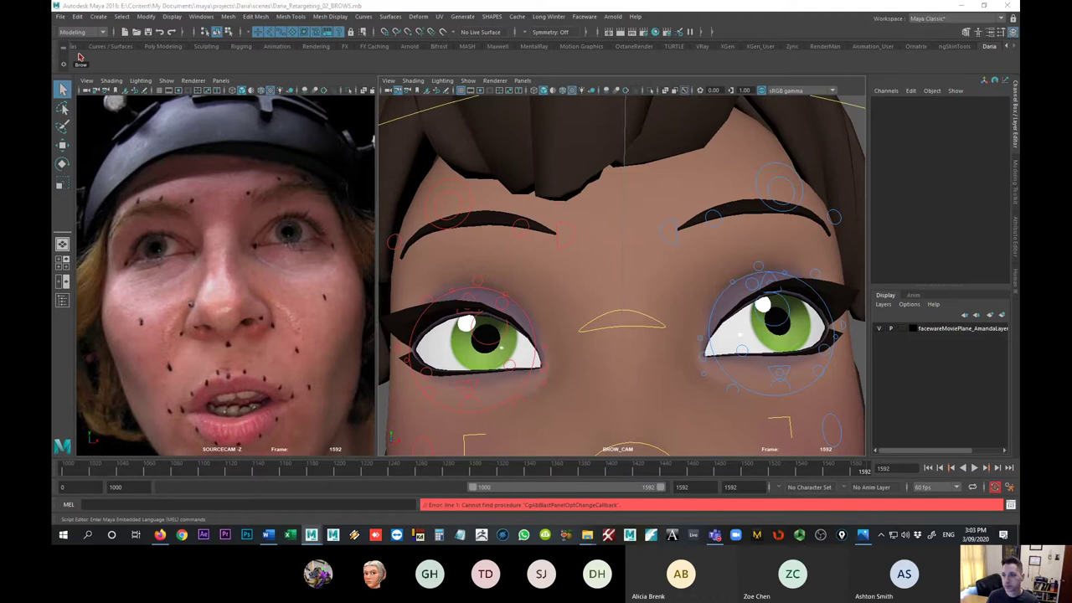
pyautogui.click(1010, 504)
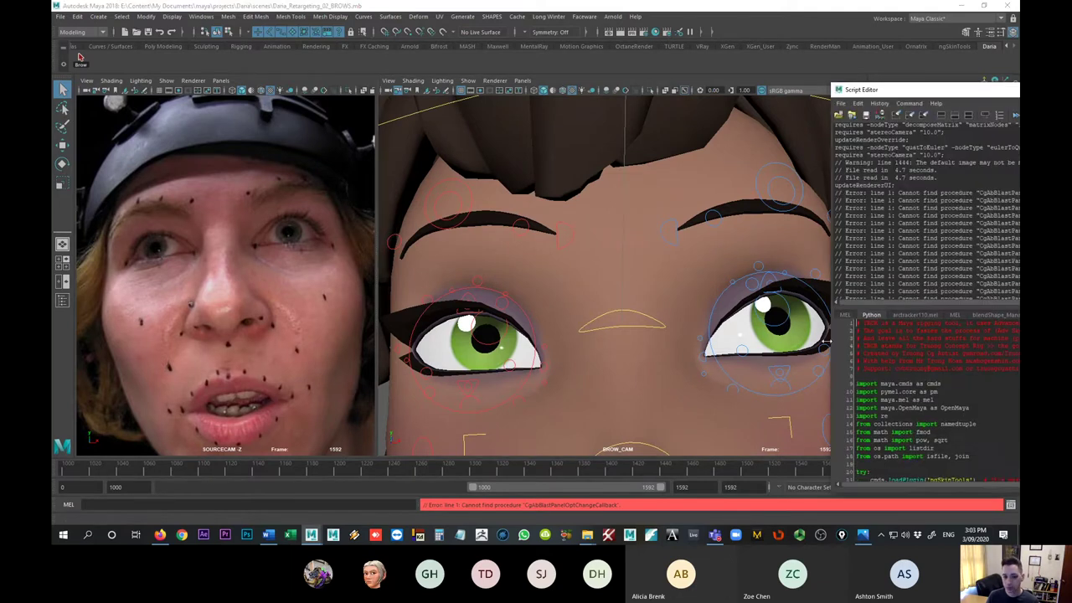
pyautogui.moveTo(924, 117); pyautogui.dragTo(489, 116)
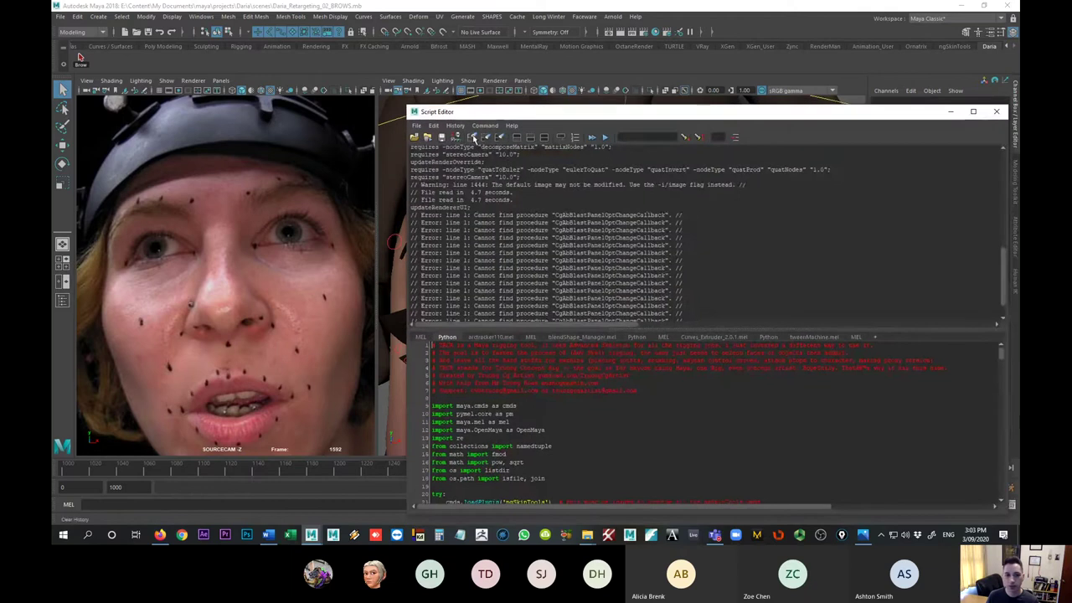
pyautogui.click(472, 137)
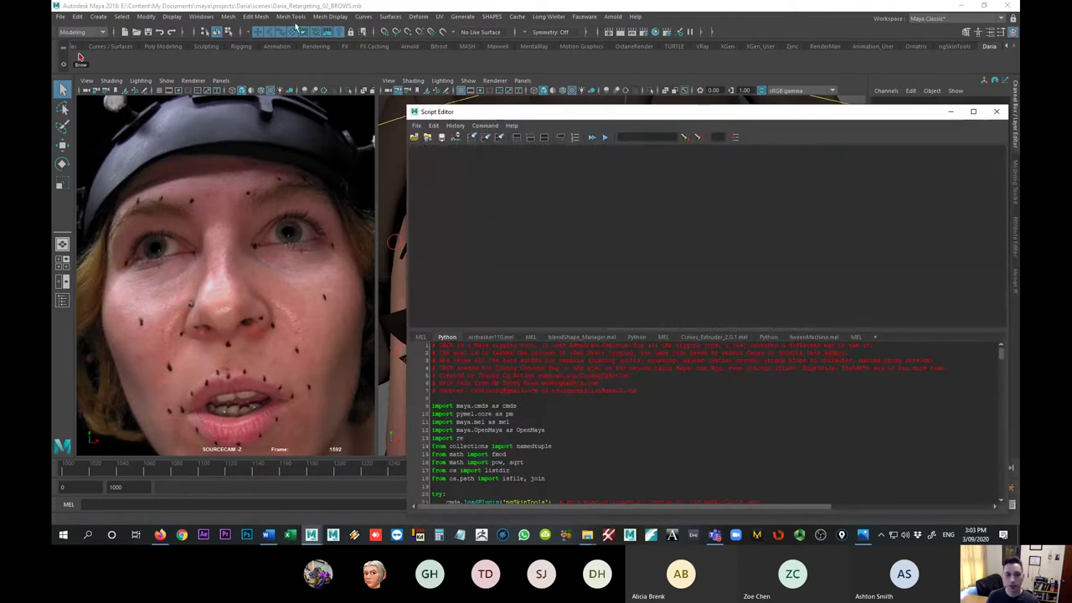
# - Switch the character viewport to the persp camera and turn on echoing of all commands in the Script Editor
pyautogui.click(522, 80)
pyautogui.moveTo(530, 93)
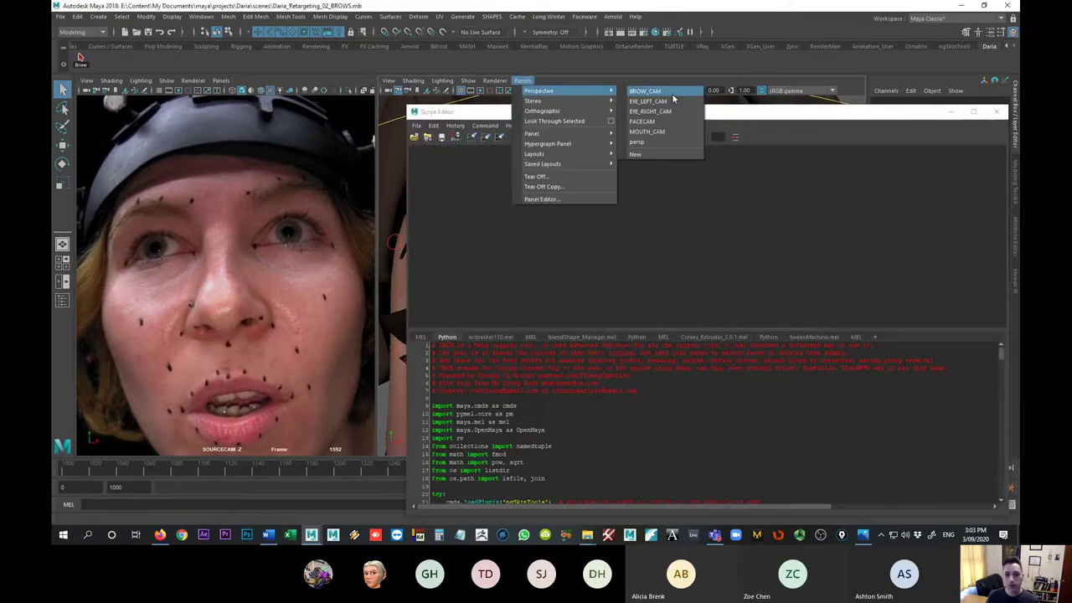
pyautogui.click(659, 140)
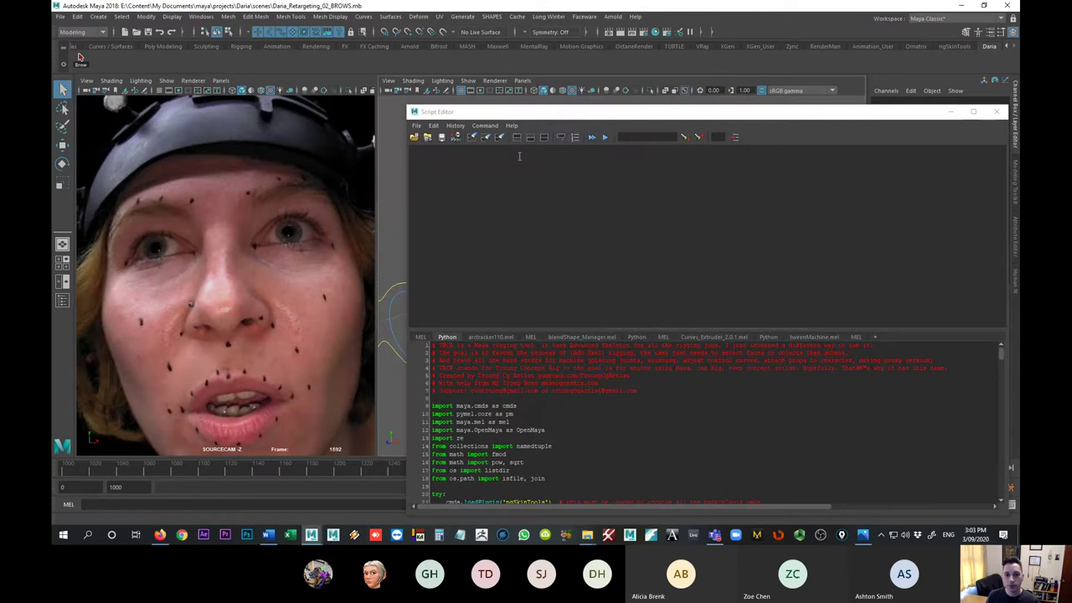
pyautogui.click(455, 125)
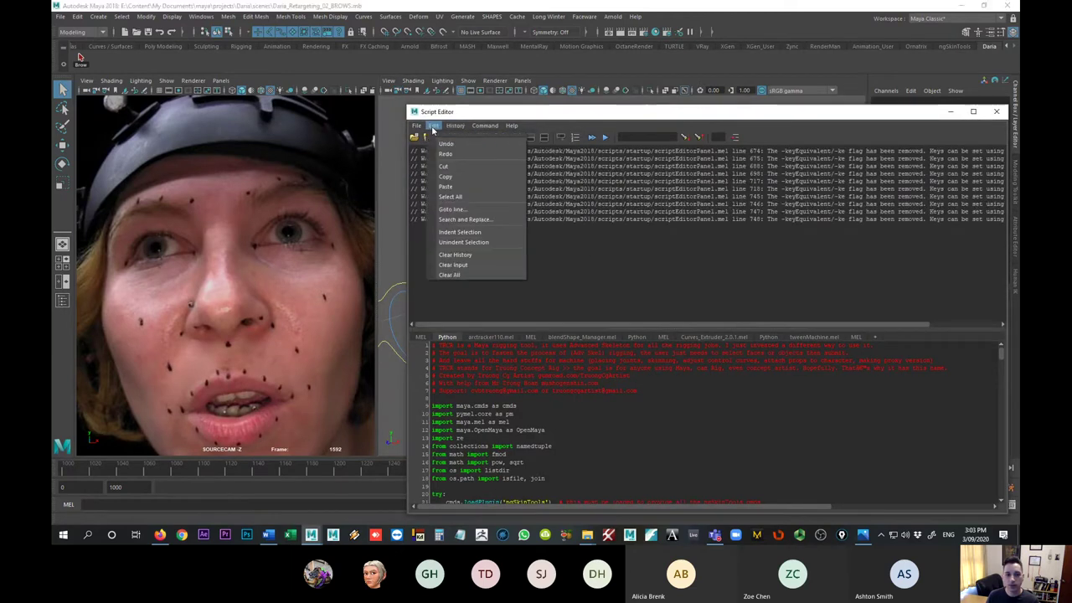
pyautogui.click(433, 128)
pyautogui.click(486, 126)
pyautogui.click(501, 126)
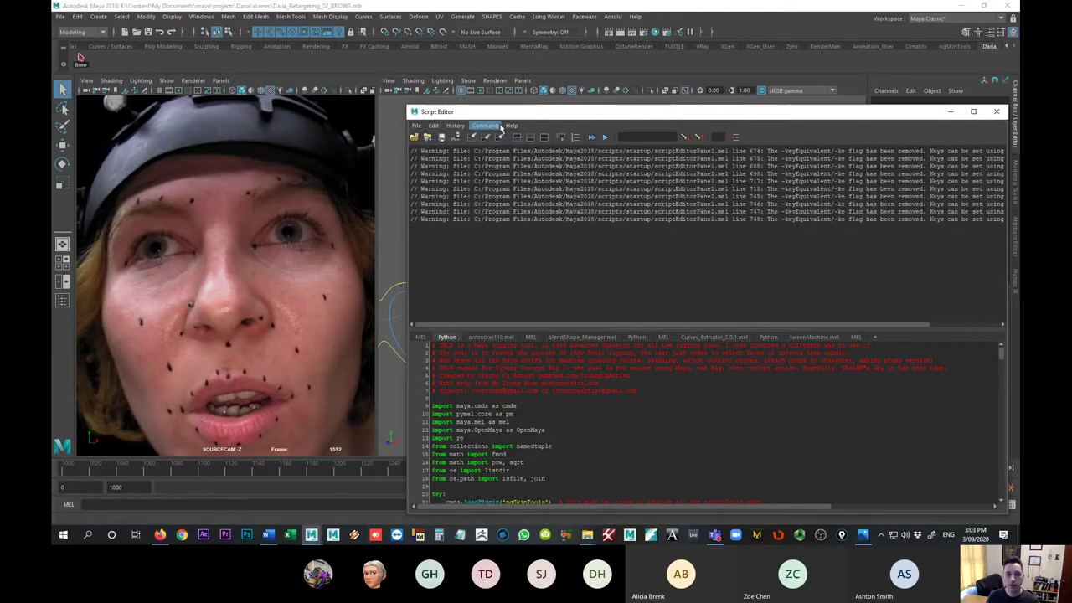
pyautogui.click(501, 127)
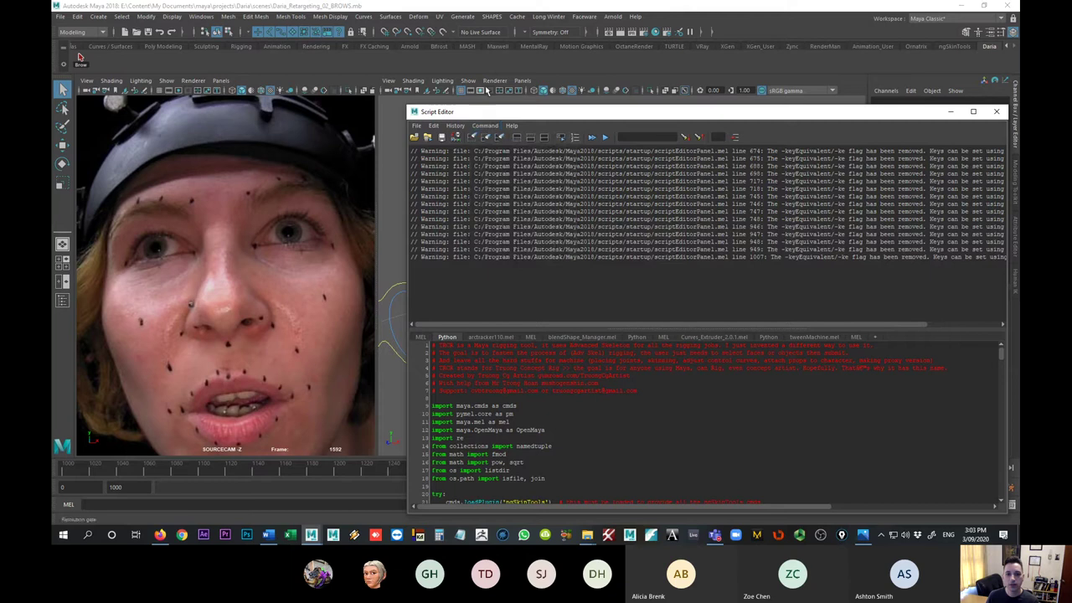
# - Look through persp in the character viewport again and save the lookThroughModelPanel and updateModelPanelBar lines as a MEL shelf item named Persp
pyautogui.click(522, 80)
pyautogui.moveTo(570, 90)
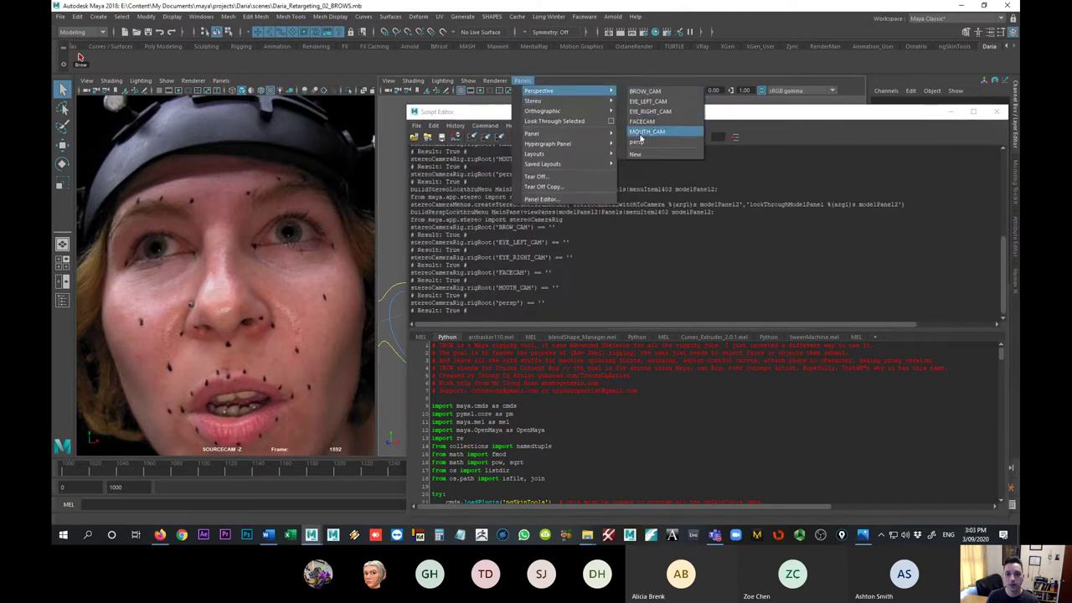
pyautogui.click(636, 141)
pyautogui.tripleClick(615, 297)
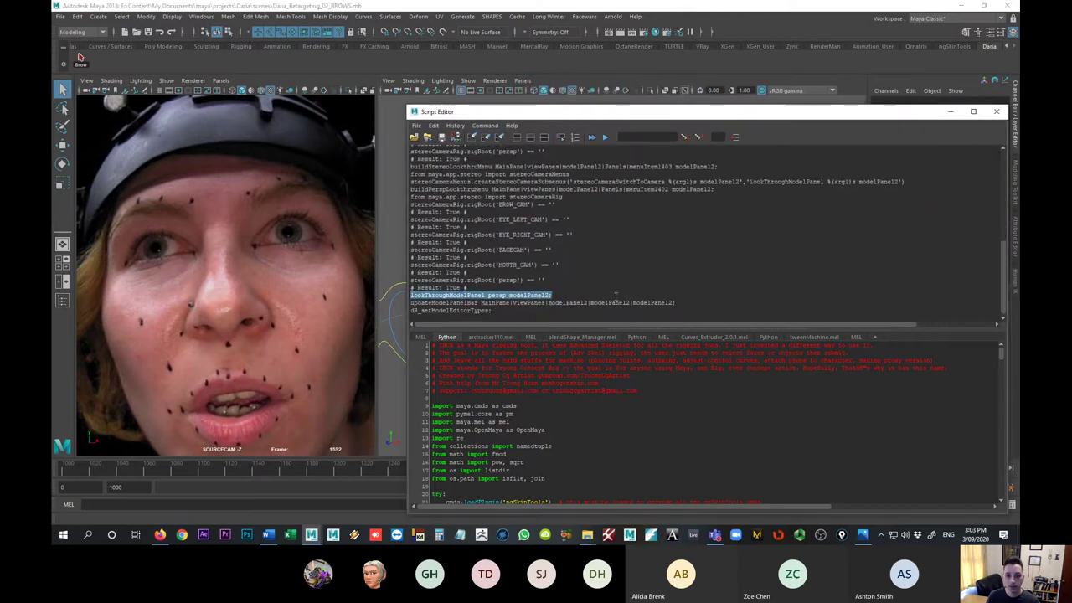
pyautogui.keyDown('shift'); pyautogui.click(675, 303); pyautogui.keyUp('shift')
pyautogui.click(456, 138)
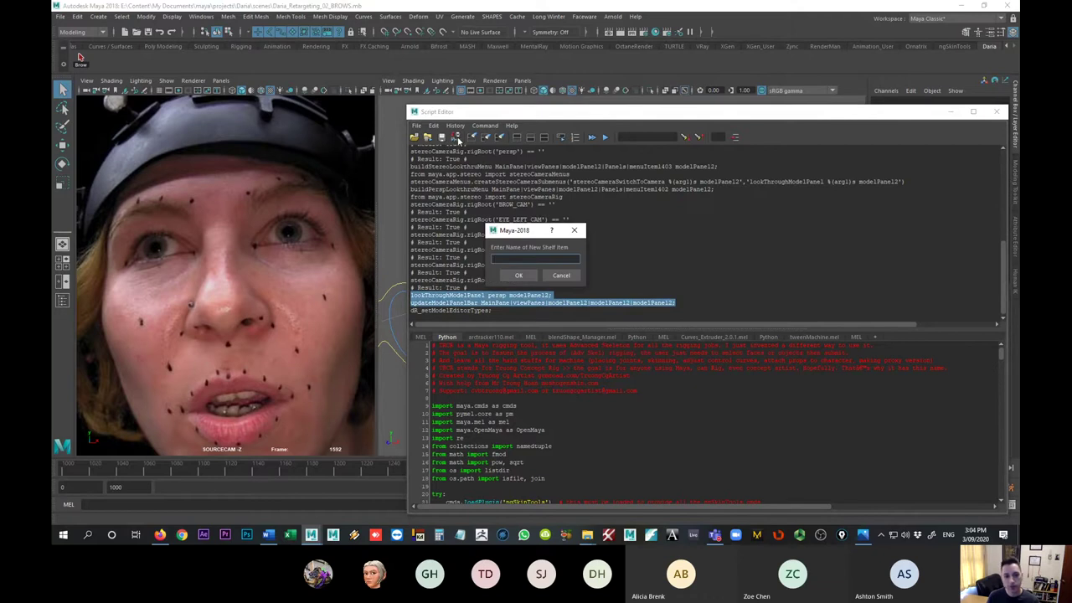
pyautogui.write('Persp')
pyautogui.press('Return')
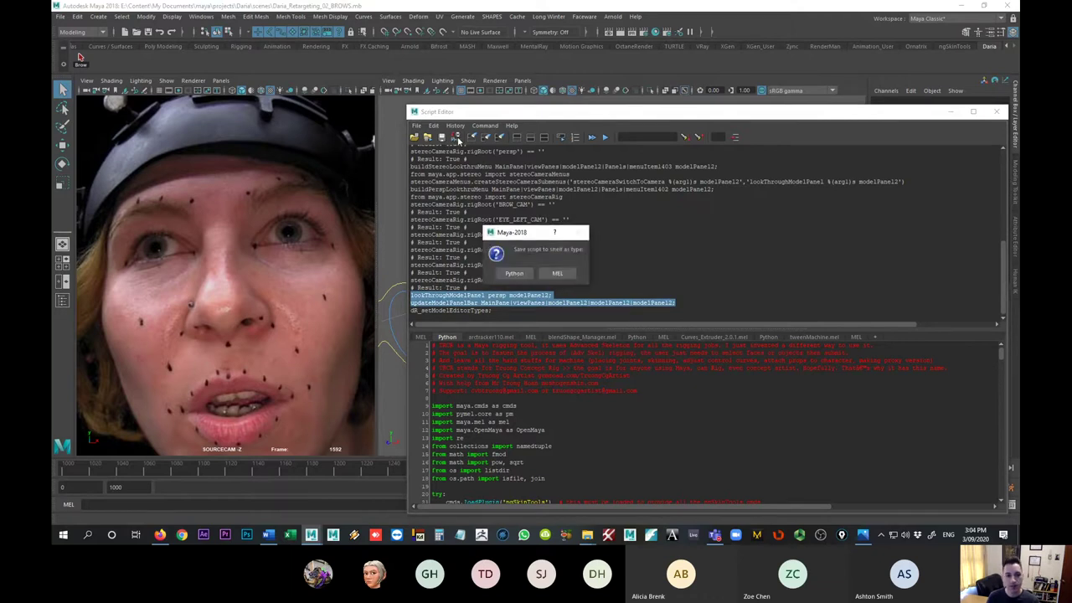
pyautogui.click(558, 274)
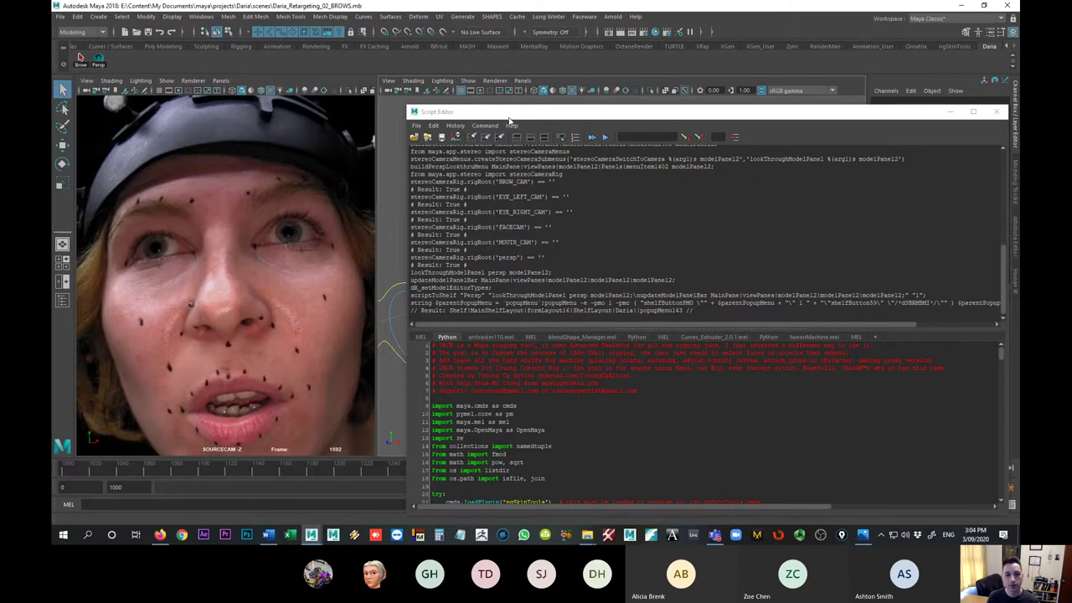
# - Look through FACECAM in the character viewport and save the echoed lookThroughModelPanel and updateModelPanelBar lines as a MEL shelf item named FaceCam
pyautogui.click(522, 80)
pyautogui.moveTo(560, 91)
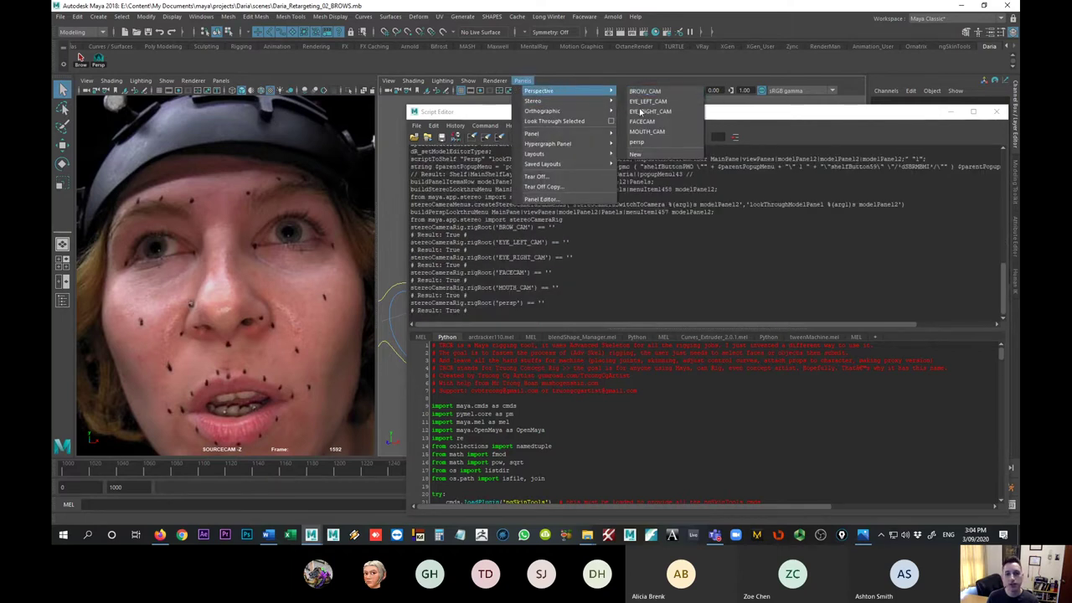
pyautogui.click(642, 122)
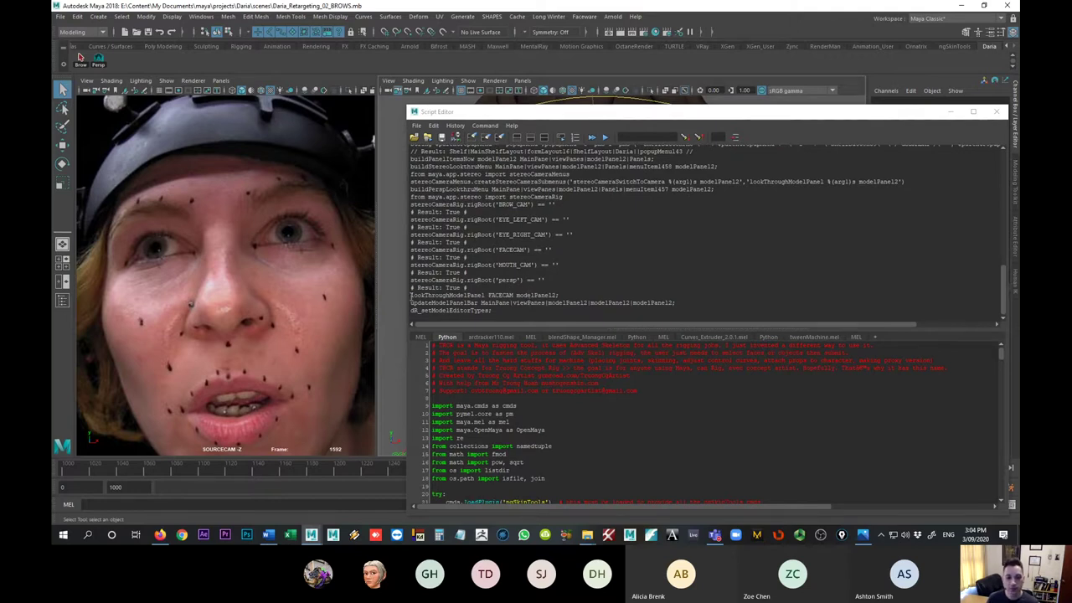
pyautogui.moveTo(411, 294); pyautogui.dragTo(675, 304)
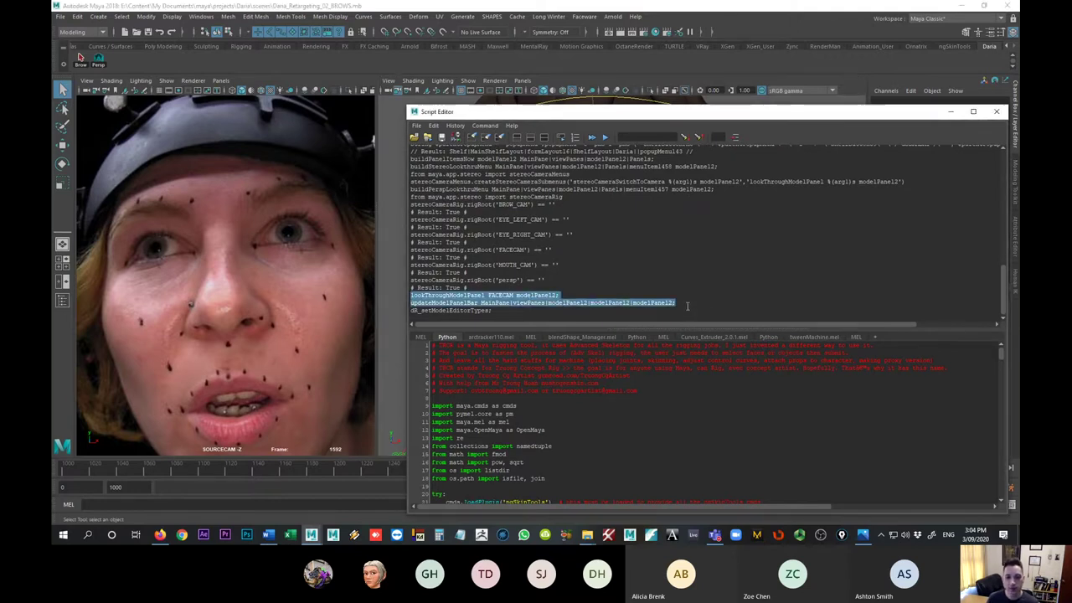
pyautogui.click(485, 126)
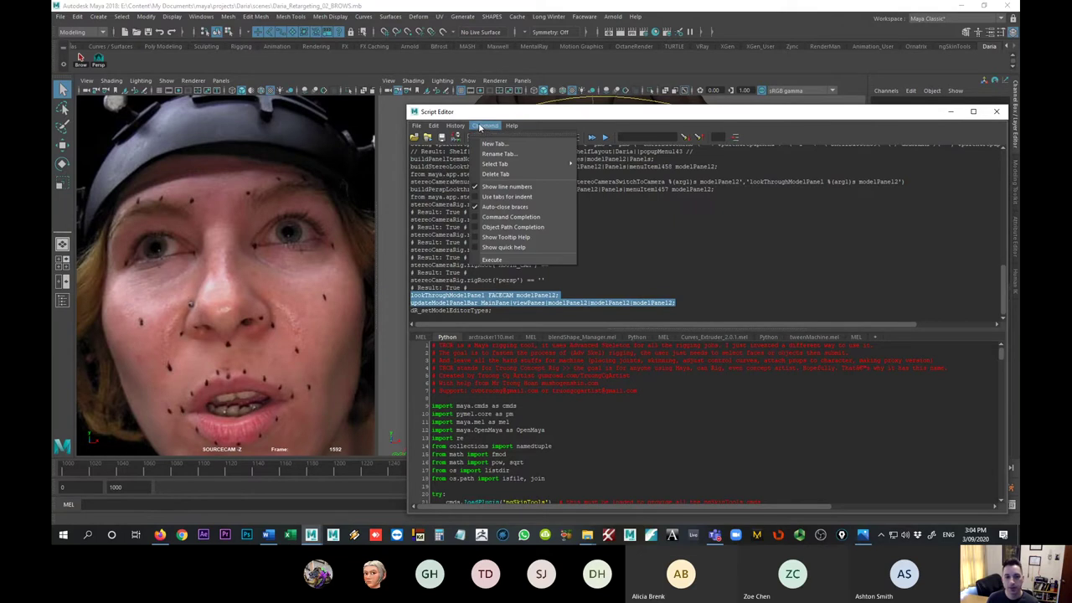
pyautogui.click(452, 125)
pyautogui.click(454, 137)
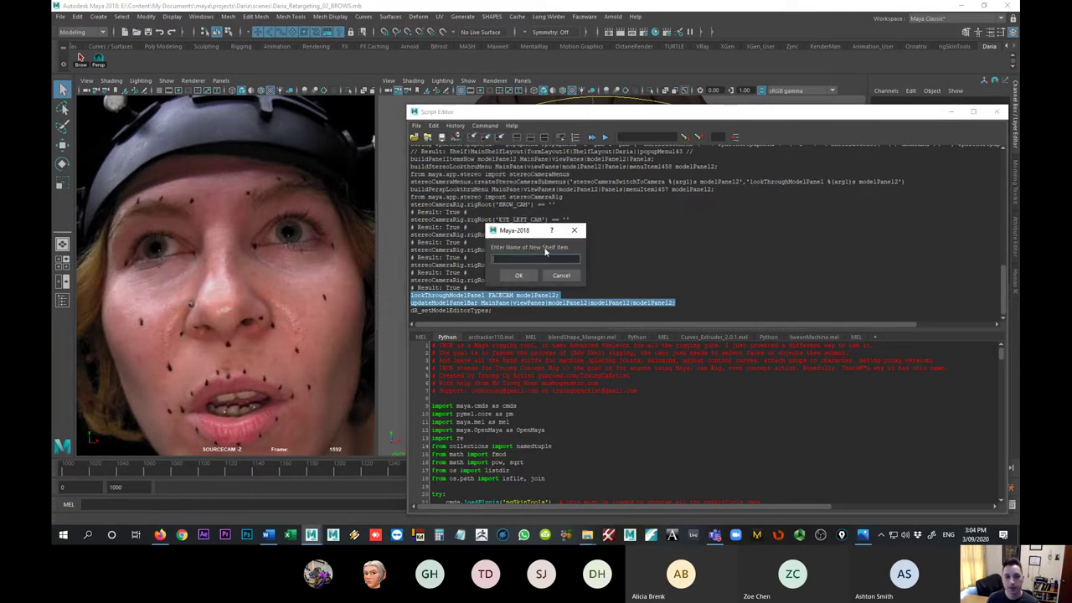
pyautogui.write('f')
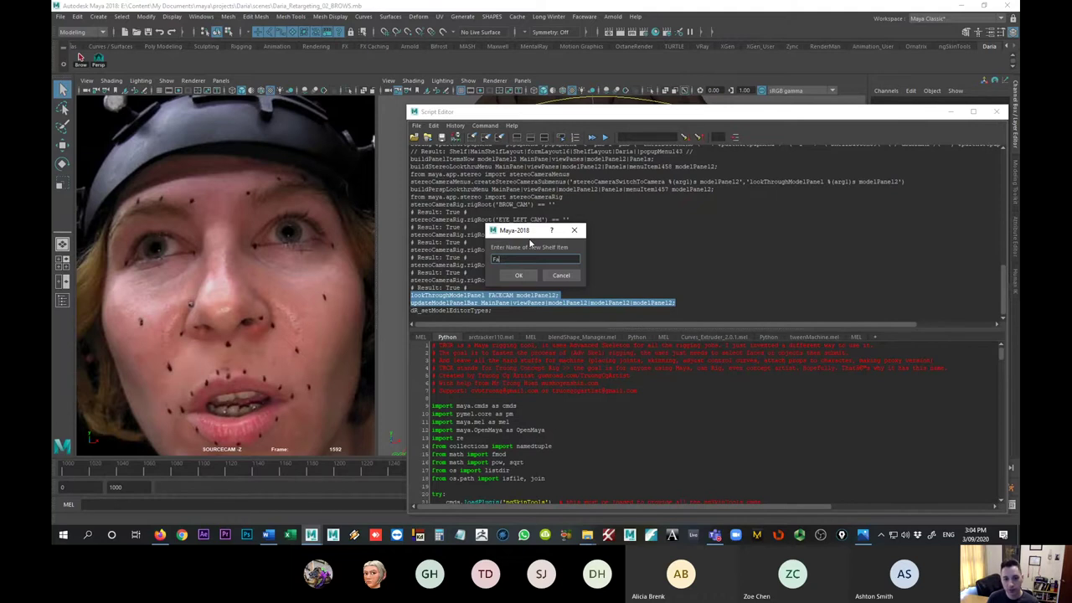
pyautogui.press('Return')
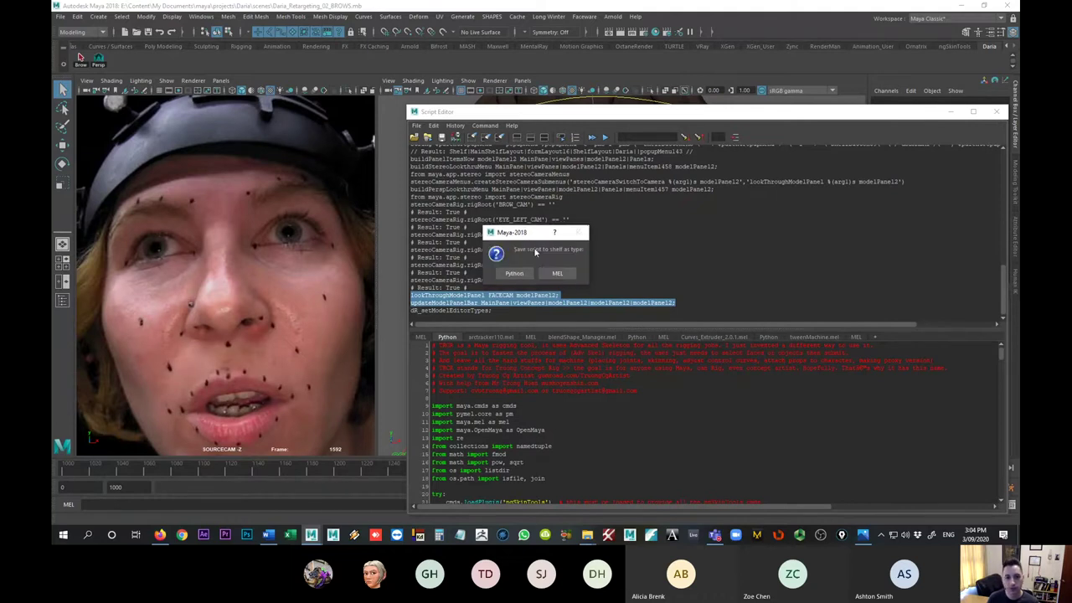
pyautogui.click(558, 273)
pyautogui.click(455, 125)
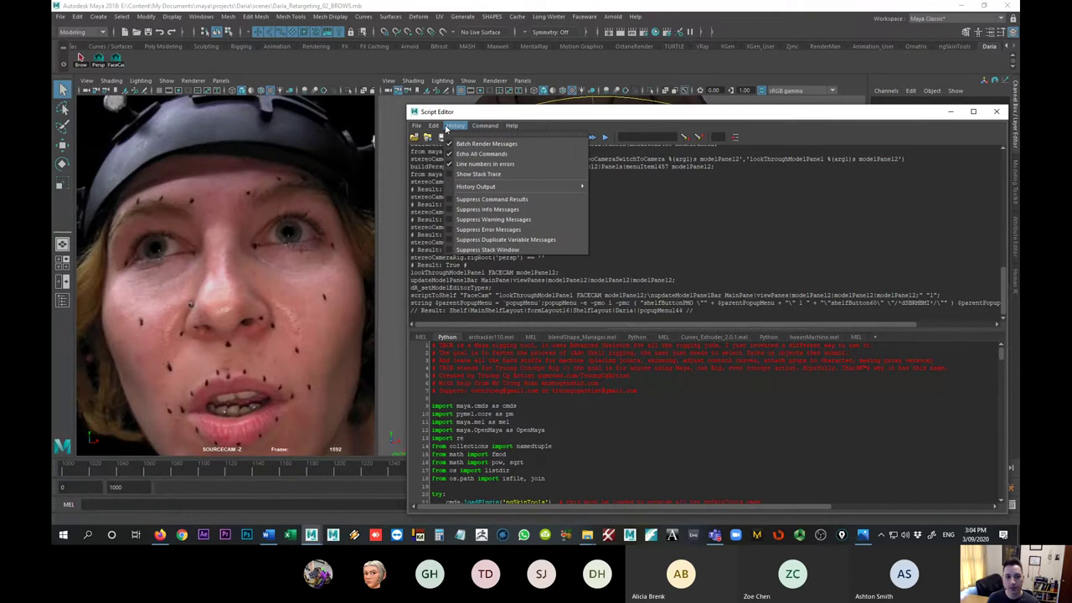
pyautogui.press('Escape')
pyautogui.click(455, 125)
pyautogui.press('Escape')
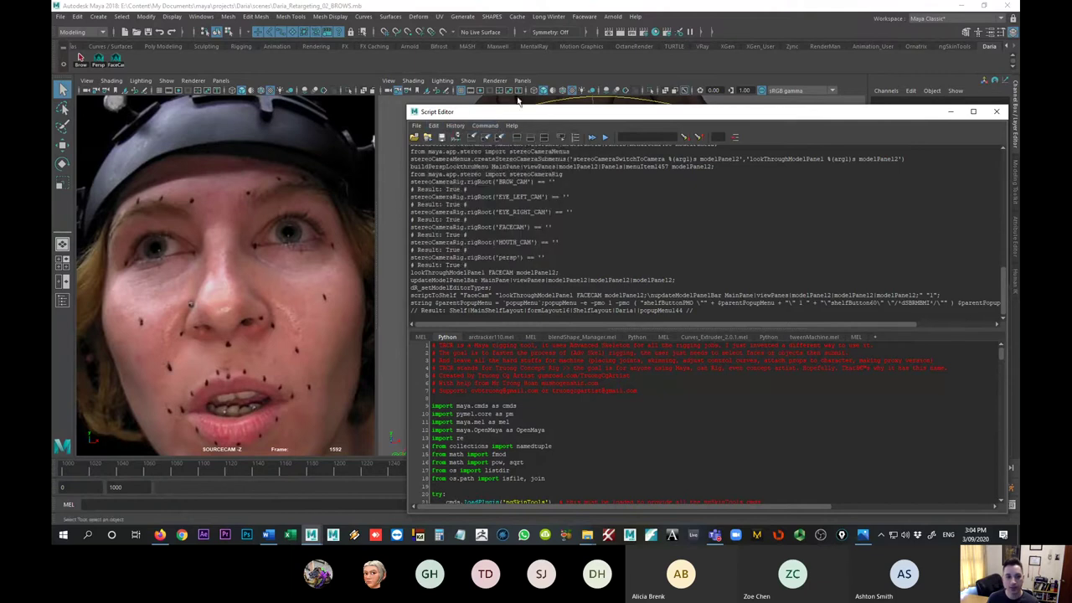
# - Look through BROW_CAM in the character viewport and save its lookThroughModelPanel and updateModelPanelBar lines as a MEL shelf item named BrowCam
pyautogui.click(522, 81)
pyautogui.moveTo(566, 94)
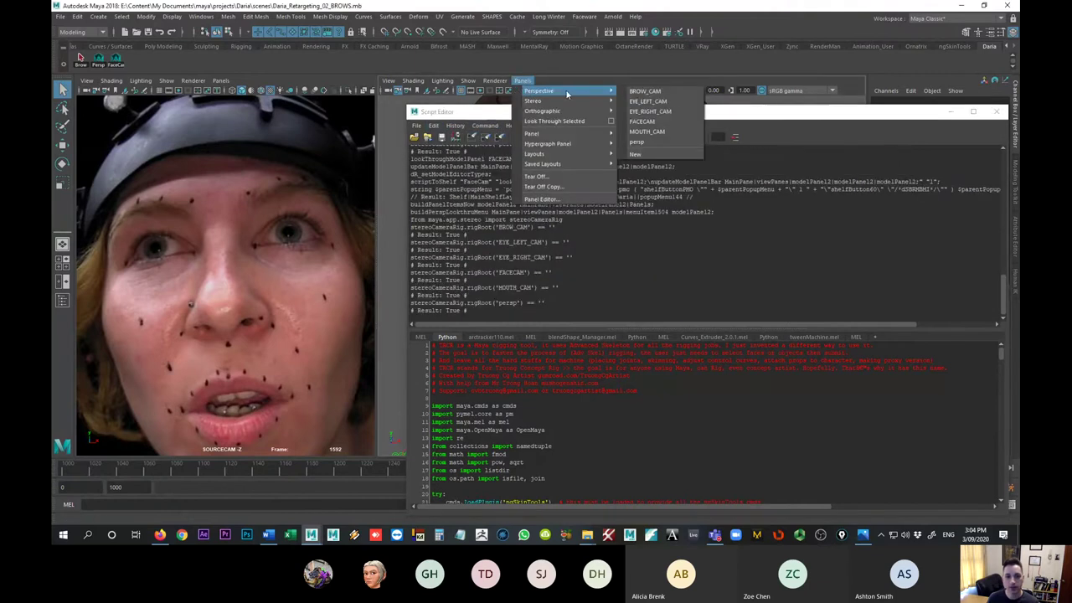
pyautogui.click(644, 90)
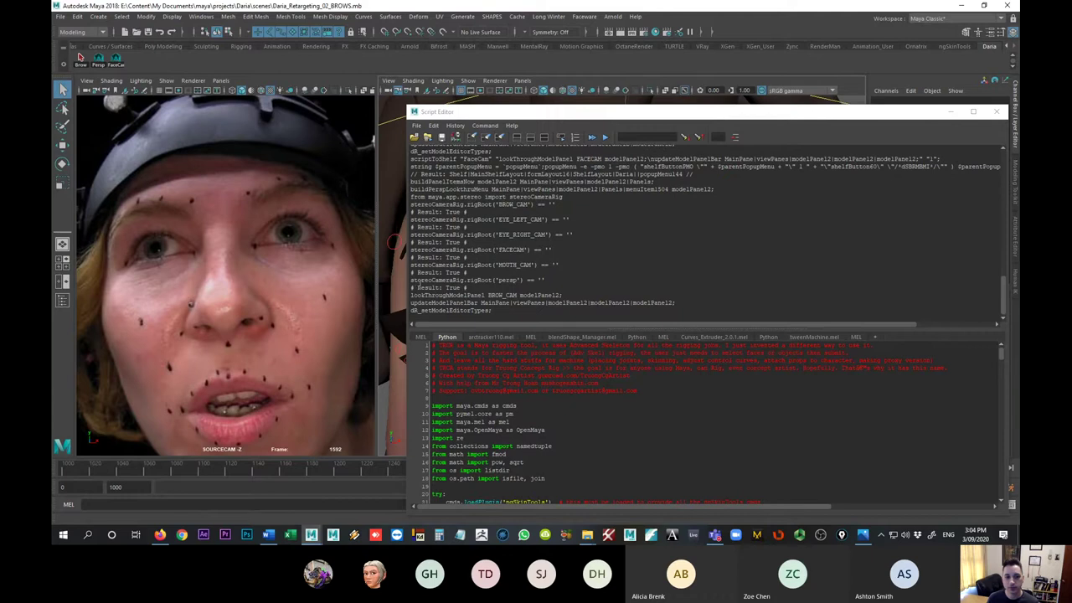
pyautogui.moveTo(411, 295); pyautogui.dragTo(698, 304)
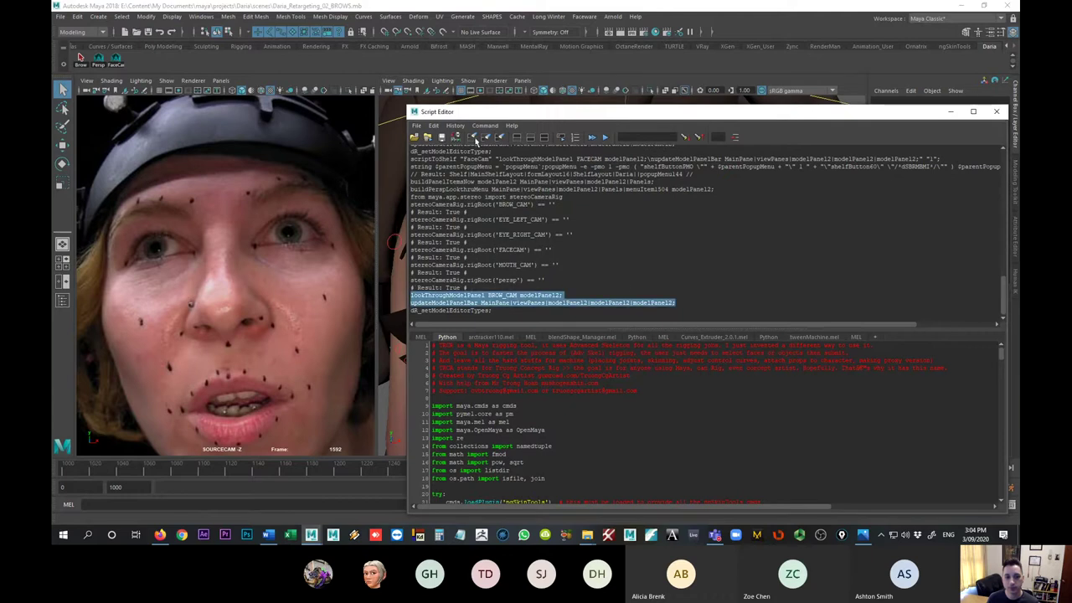
pyautogui.click(455, 125)
pyautogui.moveTo(434, 124)
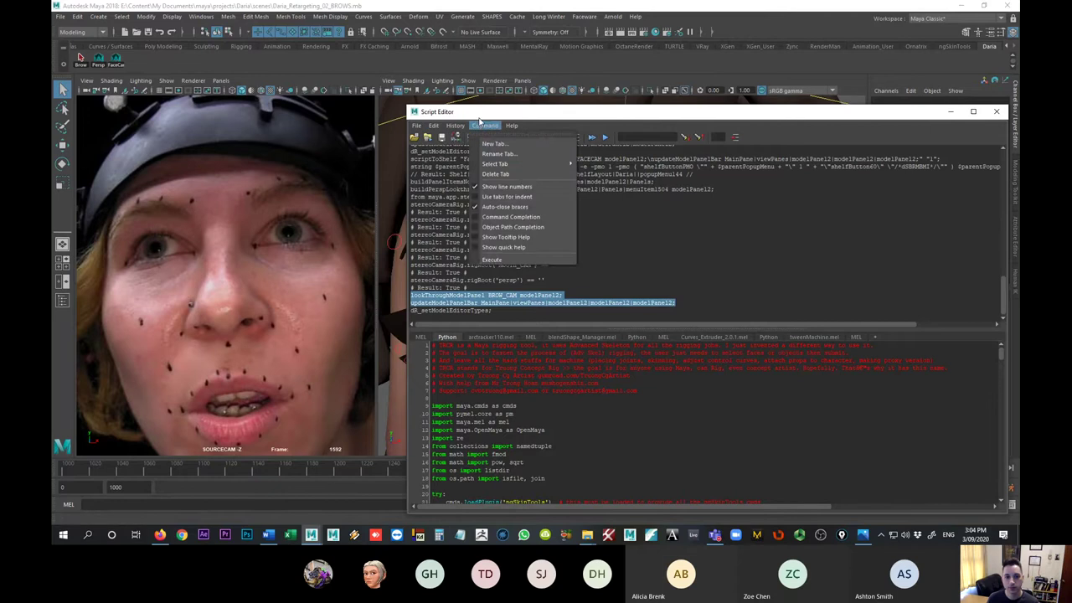
pyautogui.click(458, 137)
pyautogui.write('B')
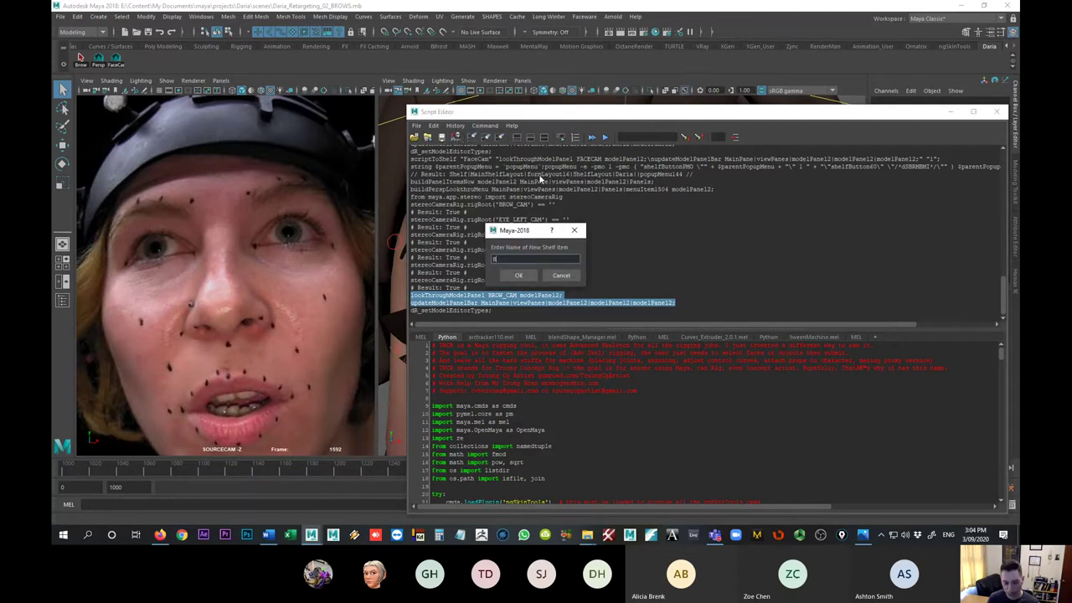
pyautogui.write('rowCam')
pyautogui.press('Return')
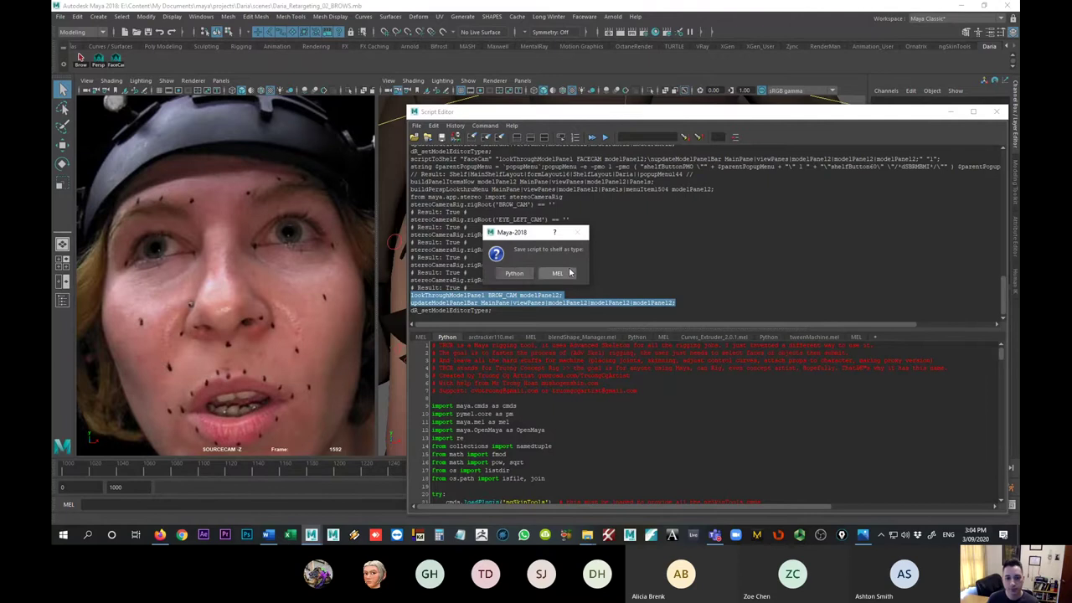
pyautogui.click(557, 273)
# - Look through EYE_LEFT_CAM in the character viewport and save its lookThroughModelPanel and updateModelPanelBar lines as a MEL shelf item named EyeLeftCam
pyautogui.click(522, 80)
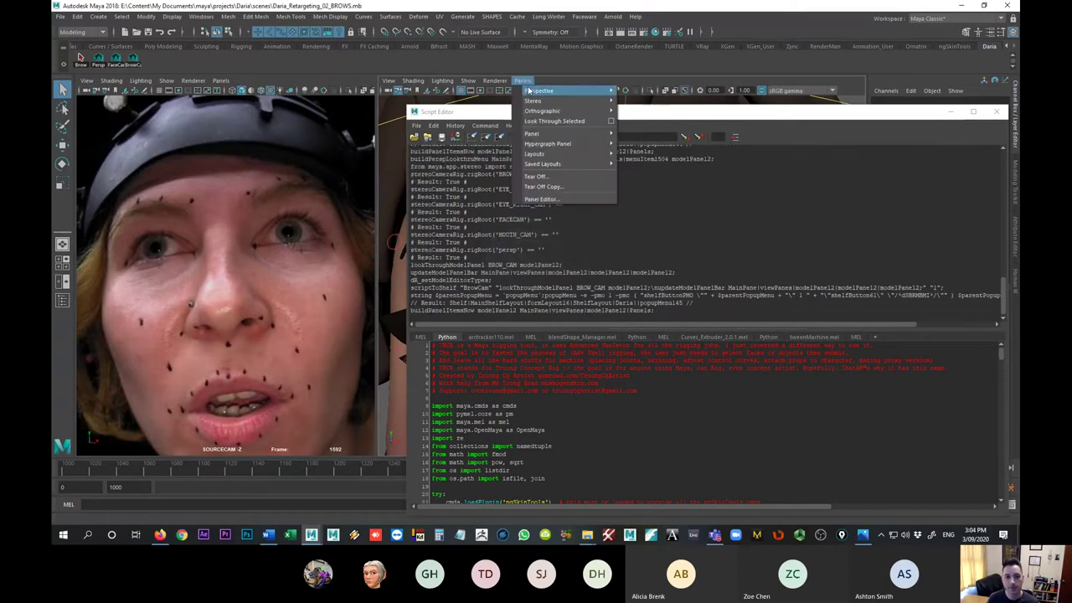
pyautogui.moveTo(586, 90)
pyautogui.click(648, 101)
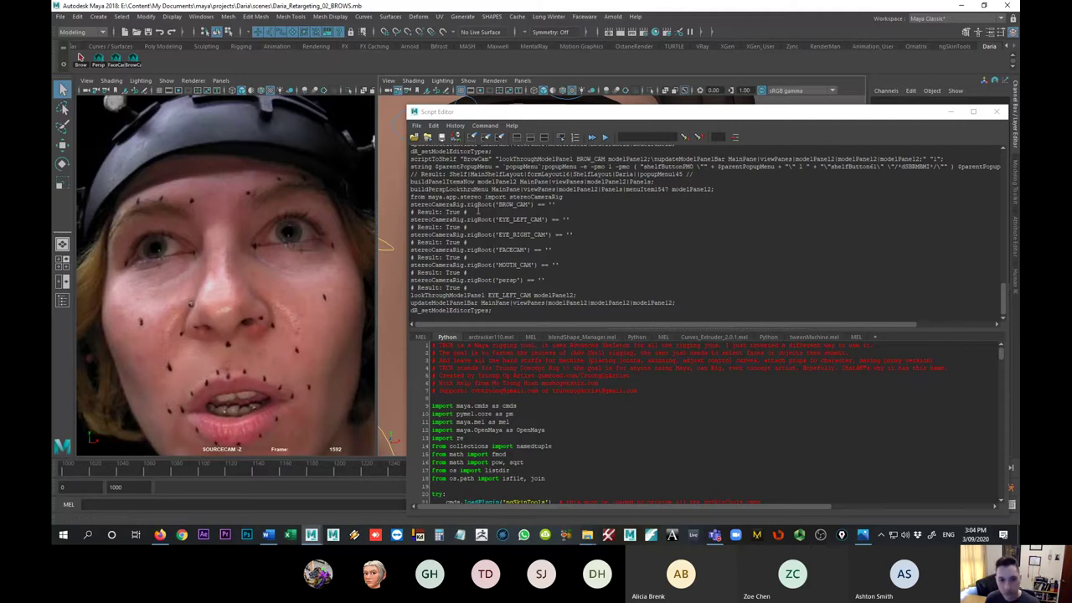
pyautogui.moveTo(411, 294); pyautogui.dragTo(676, 302)
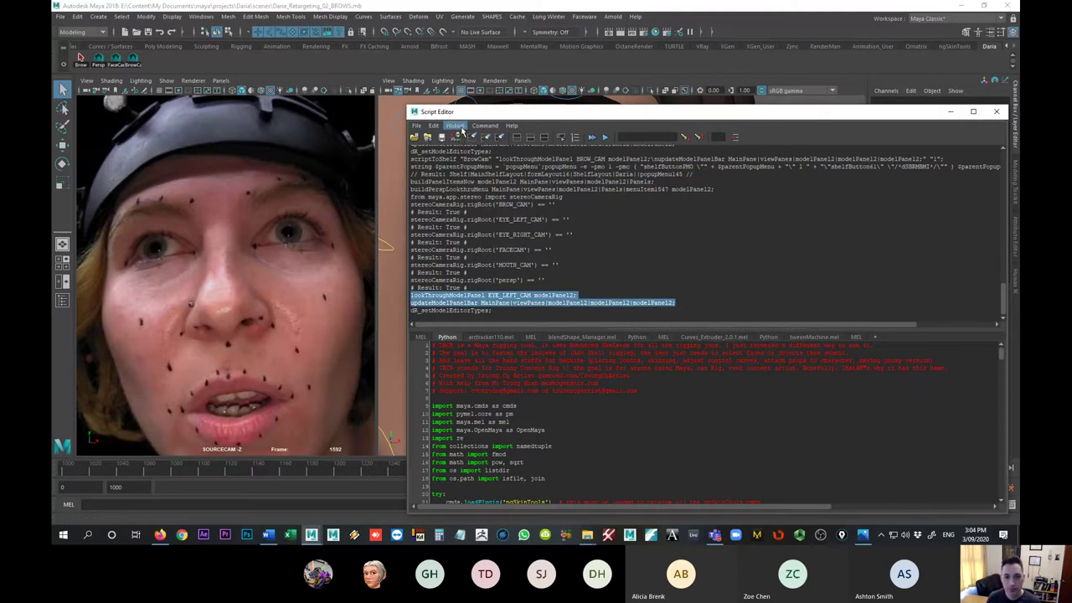
pyautogui.click(457, 137)
pyautogui.write('Eye')
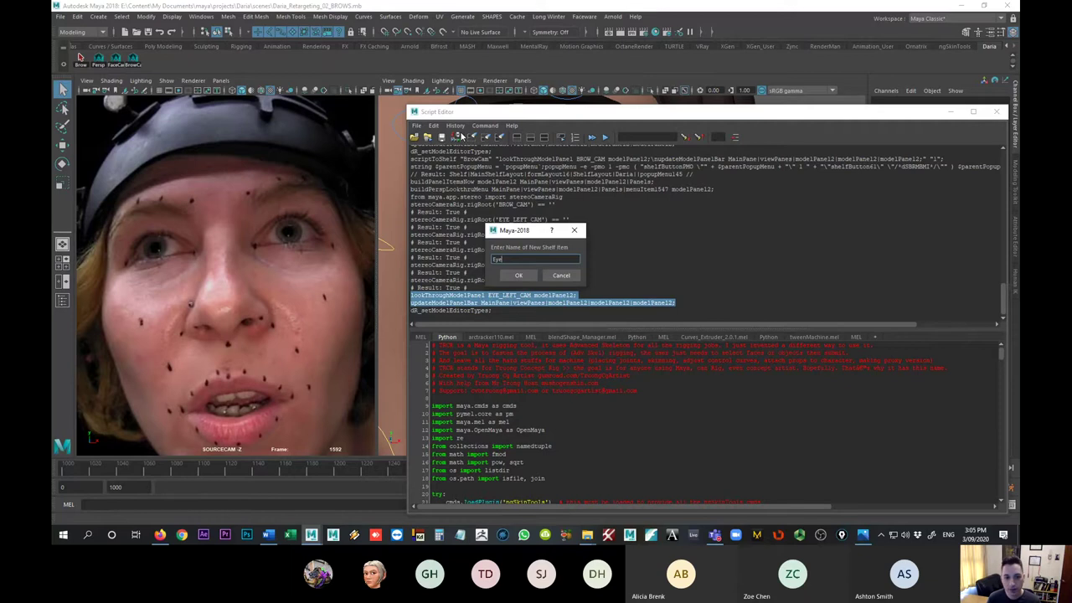
pyautogui.write('LeftCam')
pyautogui.press('Return')
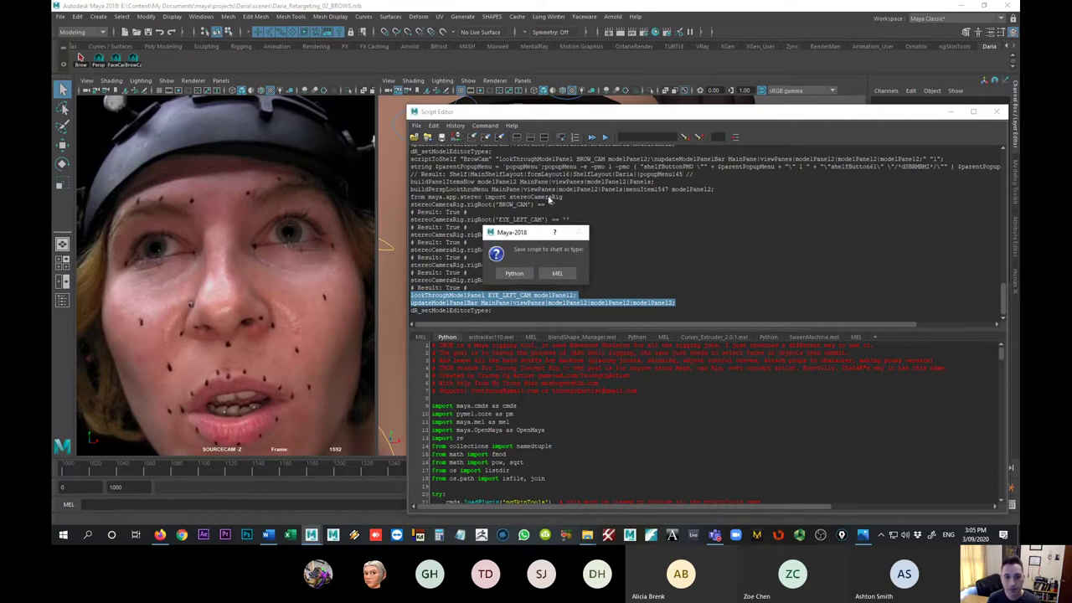
pyautogui.click(557, 276)
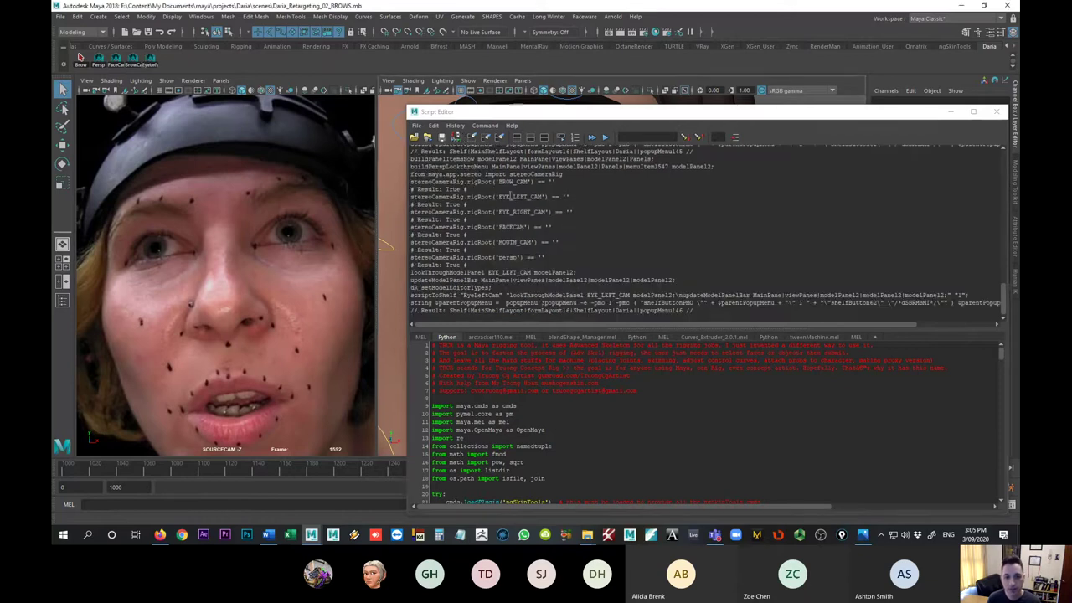
# - Look through EYE_RIGHT_CAM in the character viewport and save its lookThroughModelPanel and updateModelPanelBar lines as a MEL shelf item named EyeRightCam
pyautogui.click(523, 81)
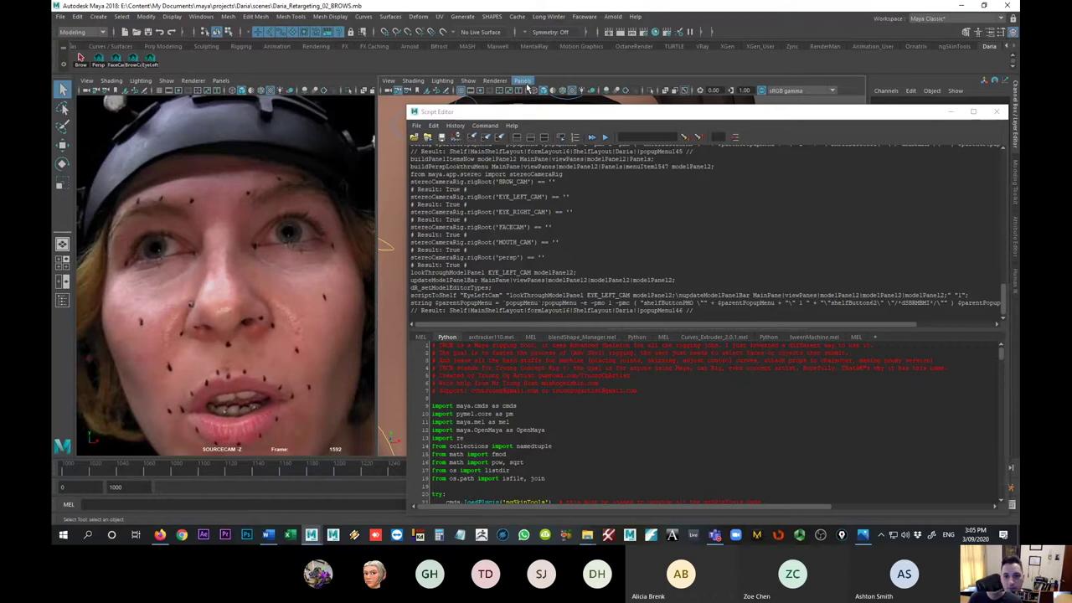
pyautogui.click(587, 126)
pyautogui.moveTo(411, 295); pyautogui.dragTo(682, 304)
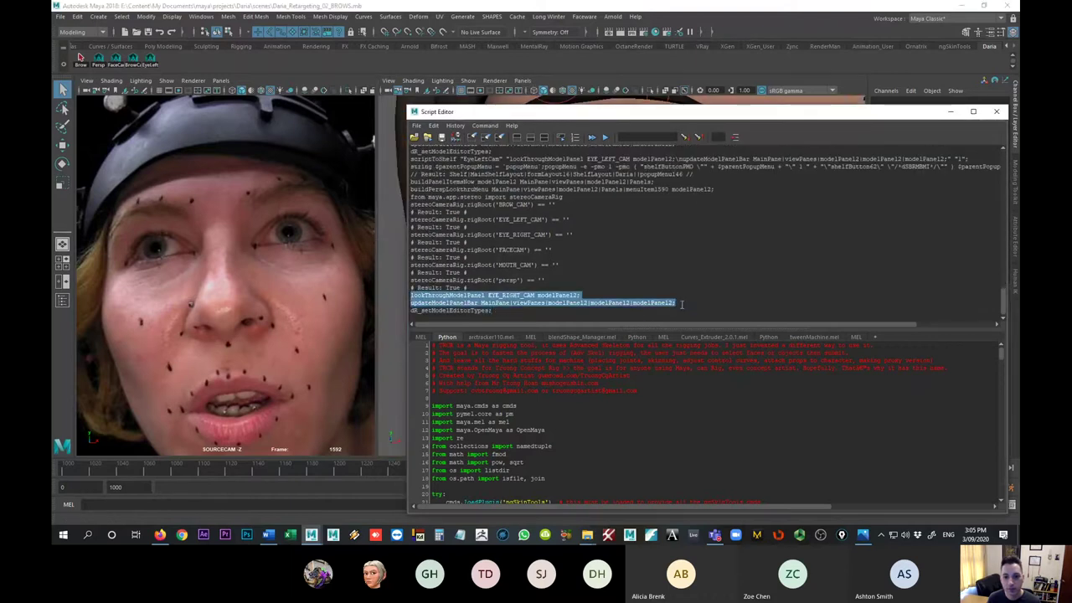
pyautogui.click(455, 138)
pyautogui.write('EyeRightCam')
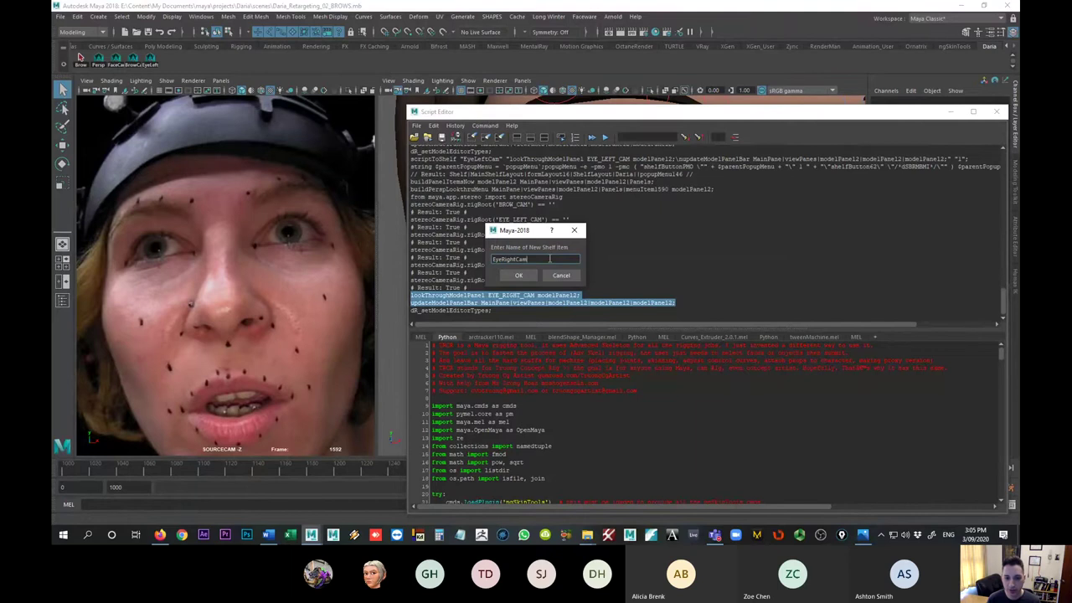
pyautogui.press('Return')
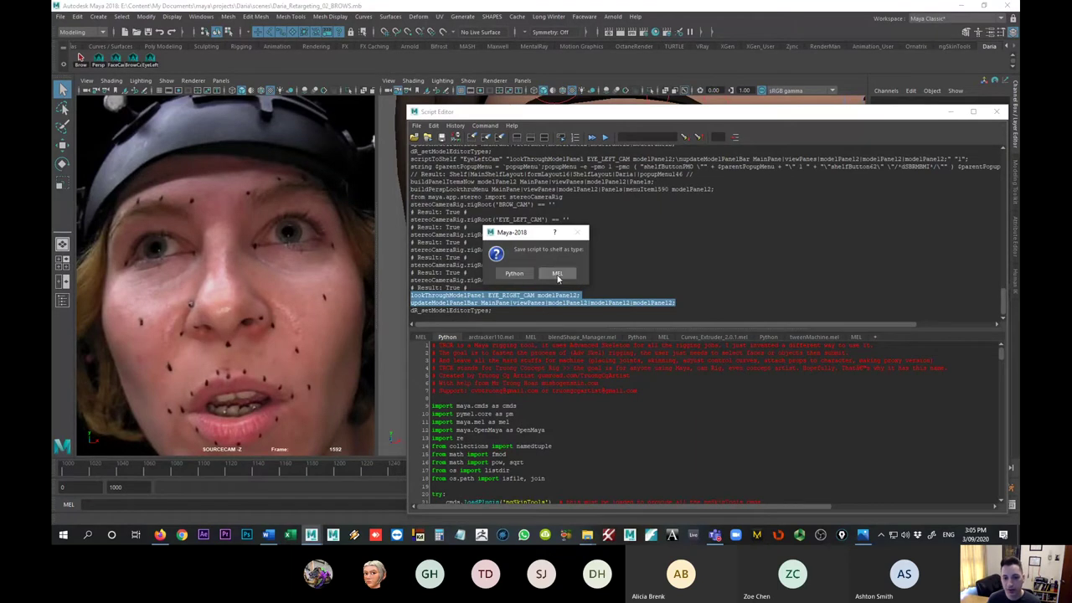
pyautogui.click(556, 274)
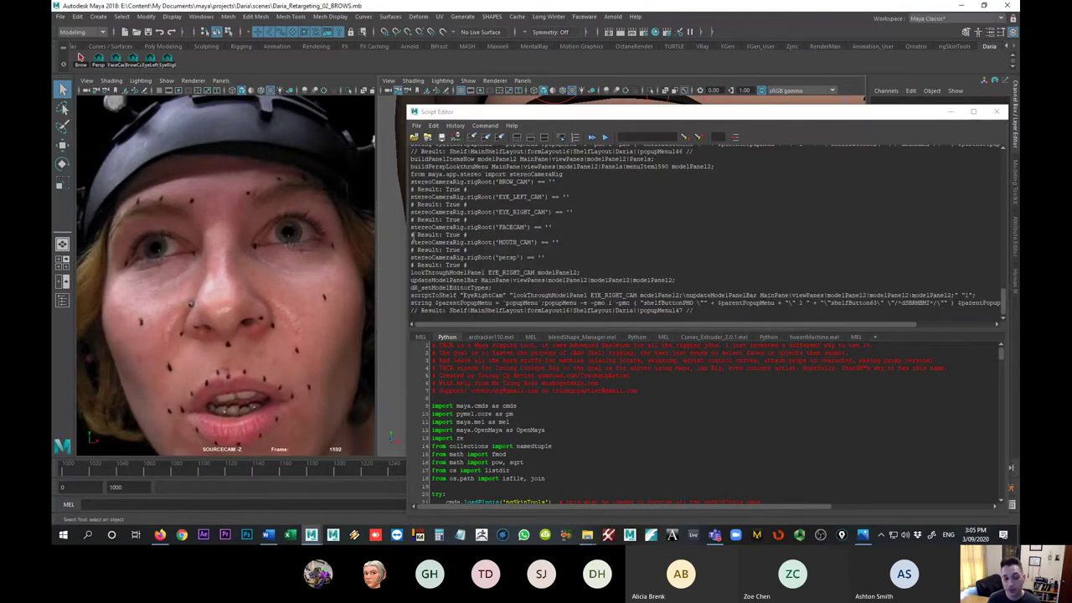
pyautogui.click(494, 126)
pyautogui.moveTo(465, 132)
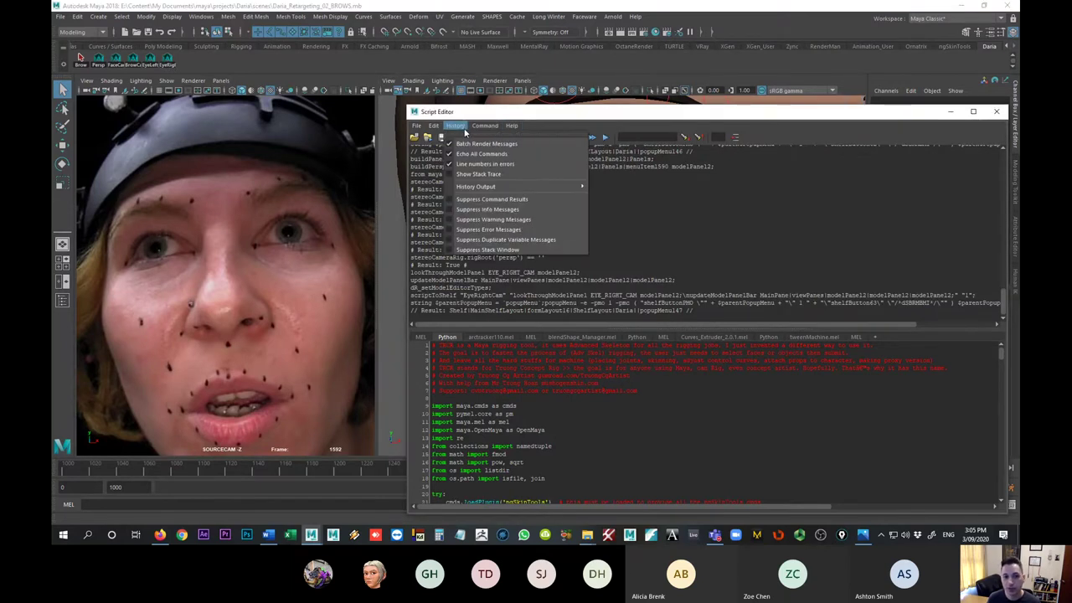
pyautogui.click(543, 84)
# - Look through MOUTH_CAM in the character viewport and save its lookThroughModelPanel and updateModelPanelBar lines as a MEL shelf item named MouthCam
pyautogui.click(523, 80)
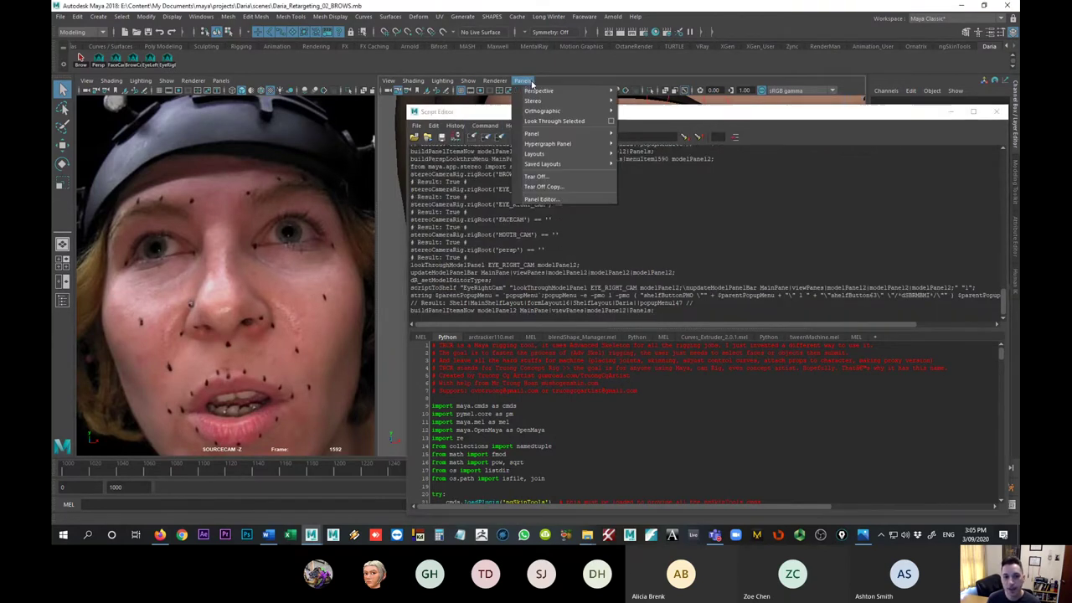
pyautogui.moveTo(555, 90)
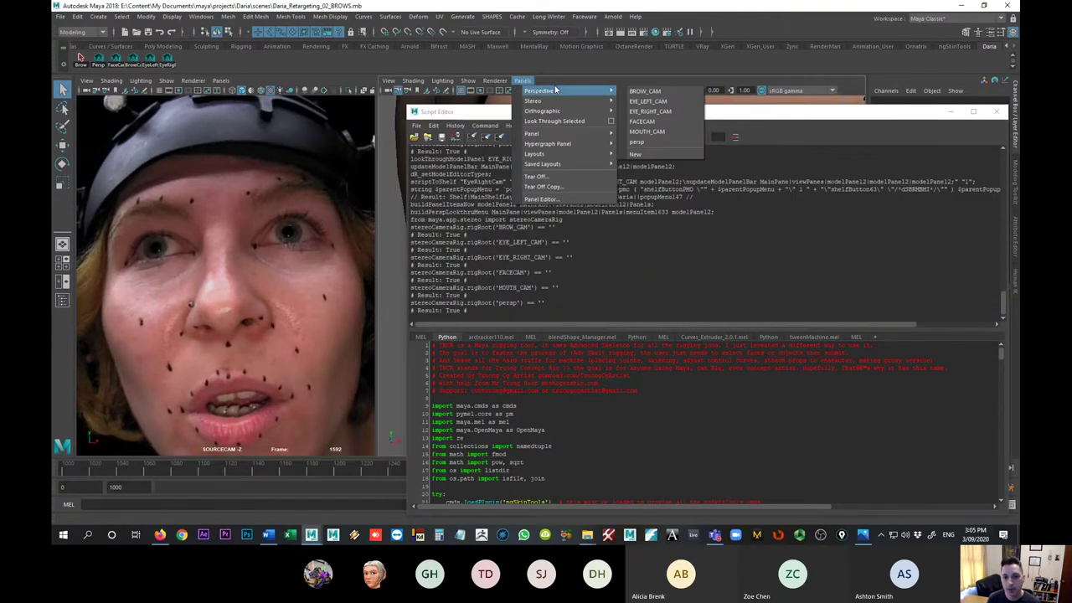
pyautogui.click(659, 132)
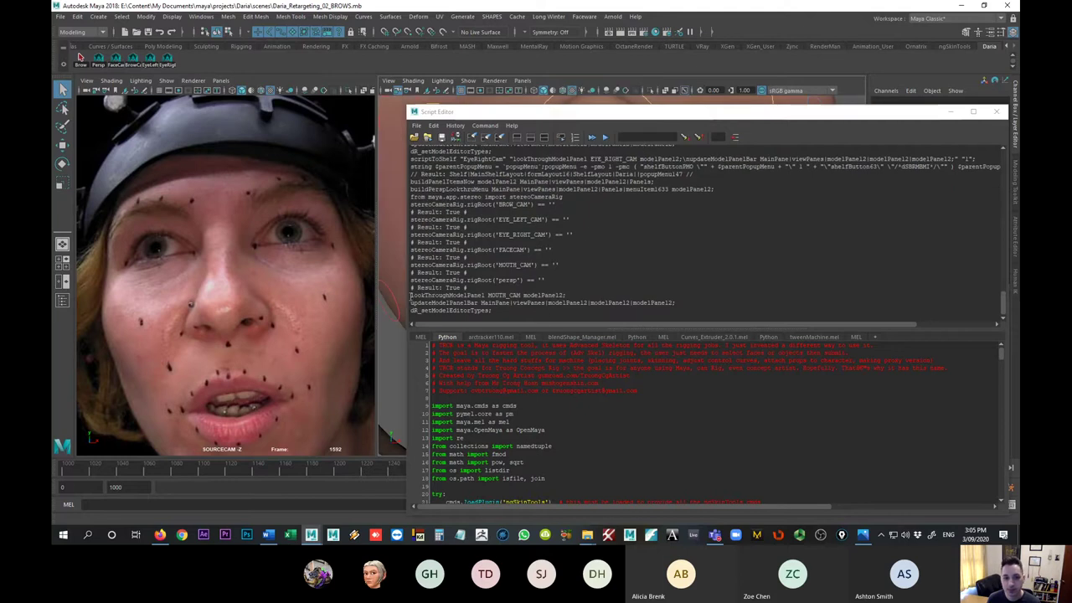
pyautogui.moveTo(410, 295); pyautogui.dragTo(714, 307)
pyautogui.click(436, 127)
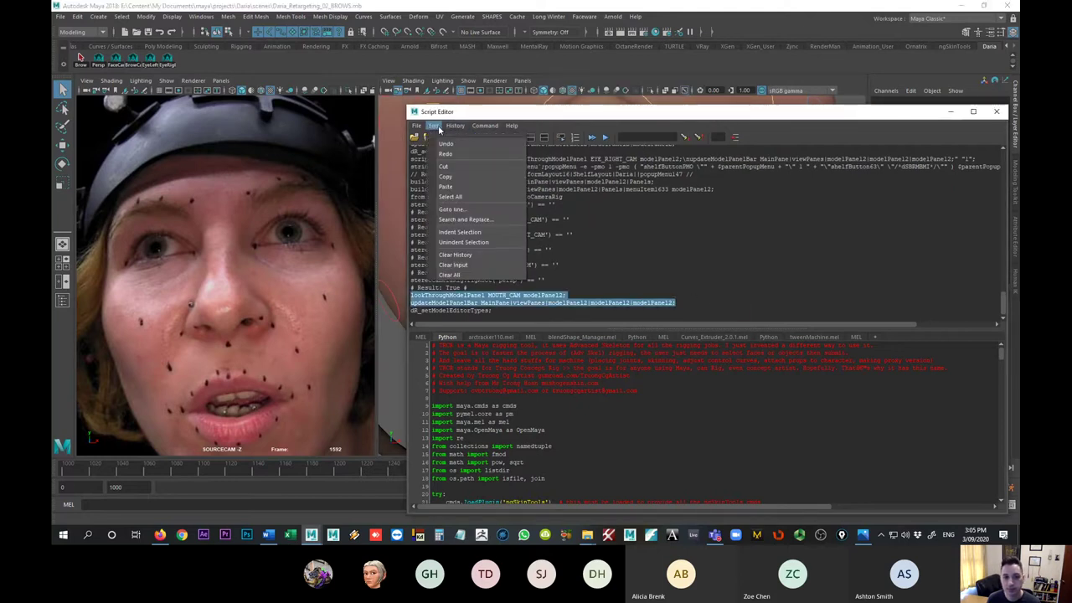
pyautogui.click(484, 125)
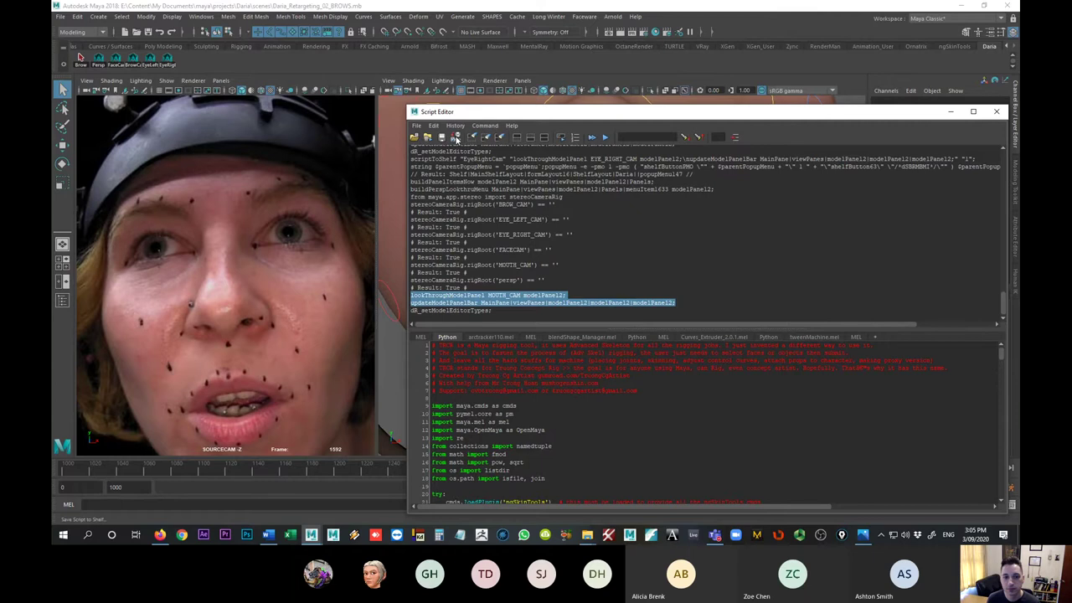
pyautogui.click(458, 137)
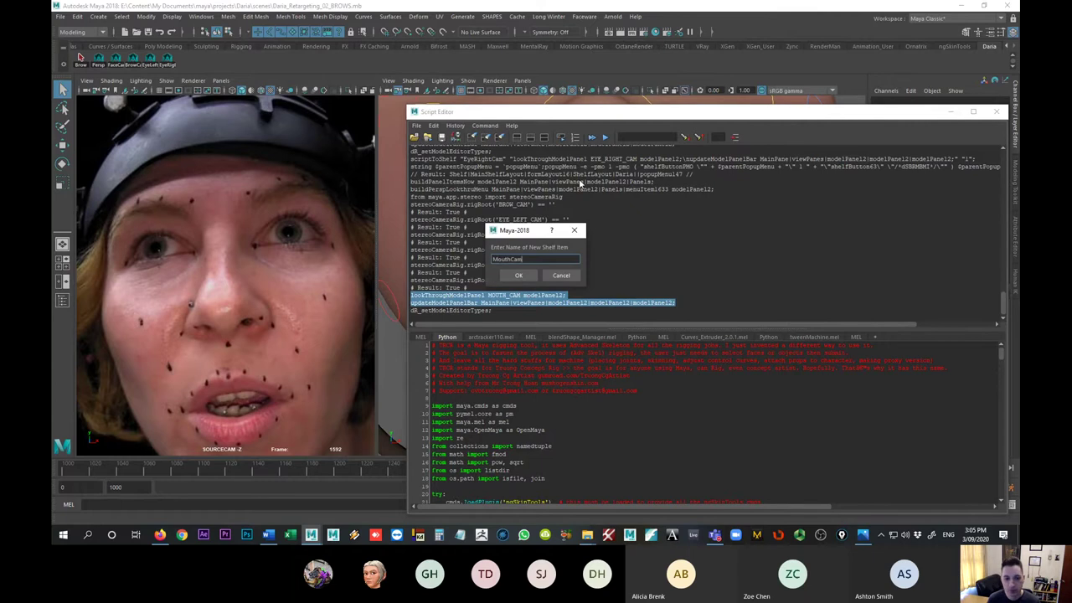
pyautogui.click(520, 277)
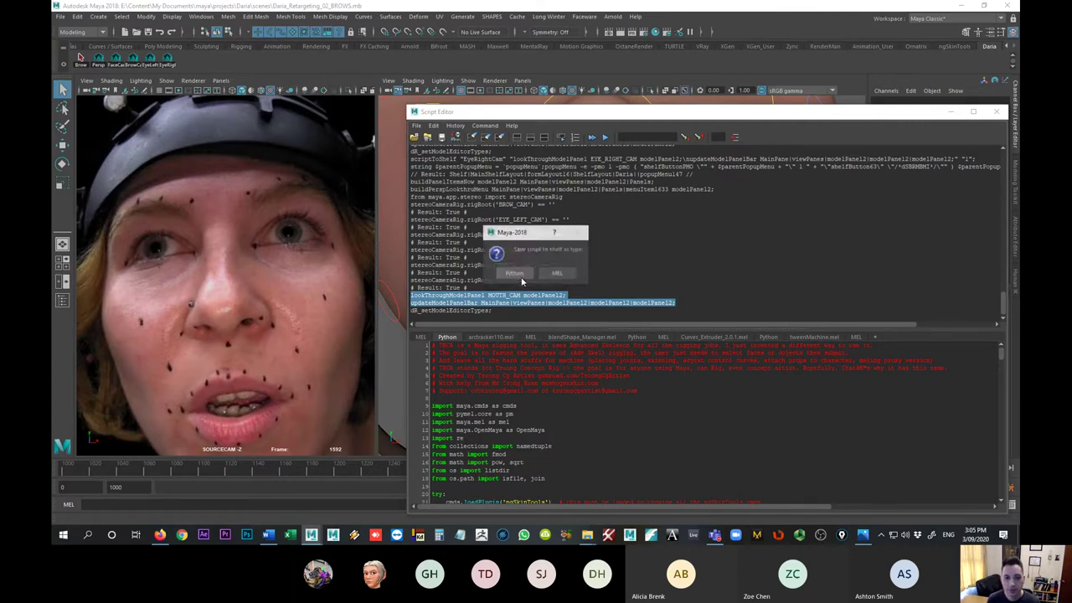
pyautogui.click(554, 276)
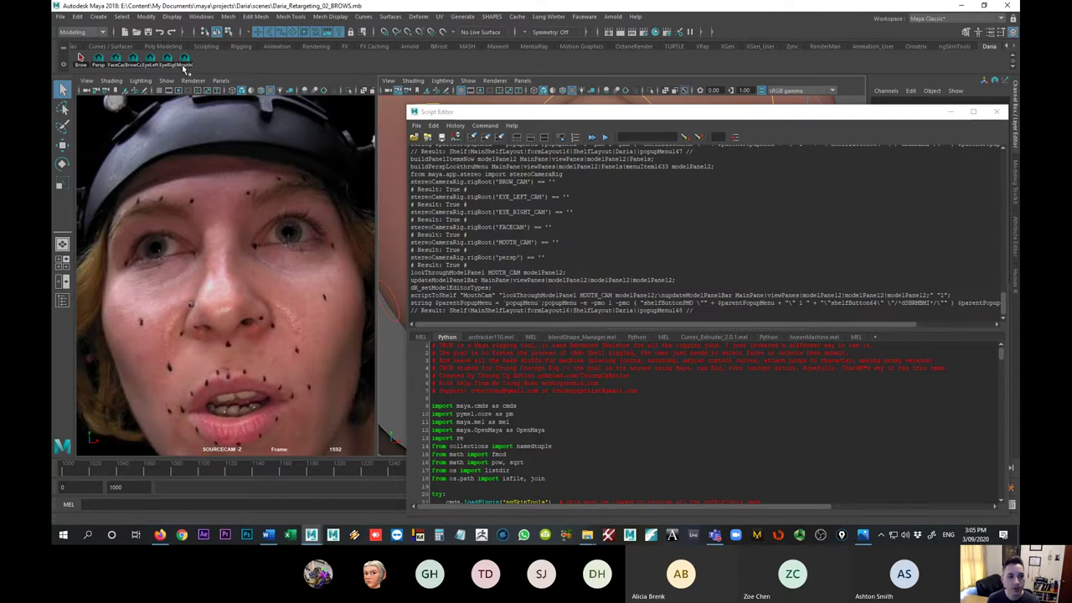
# - Close the Script Editor, then add a Graph Editor item to the Daria shelf and save all shelves
pyautogui.click(1003, 115)
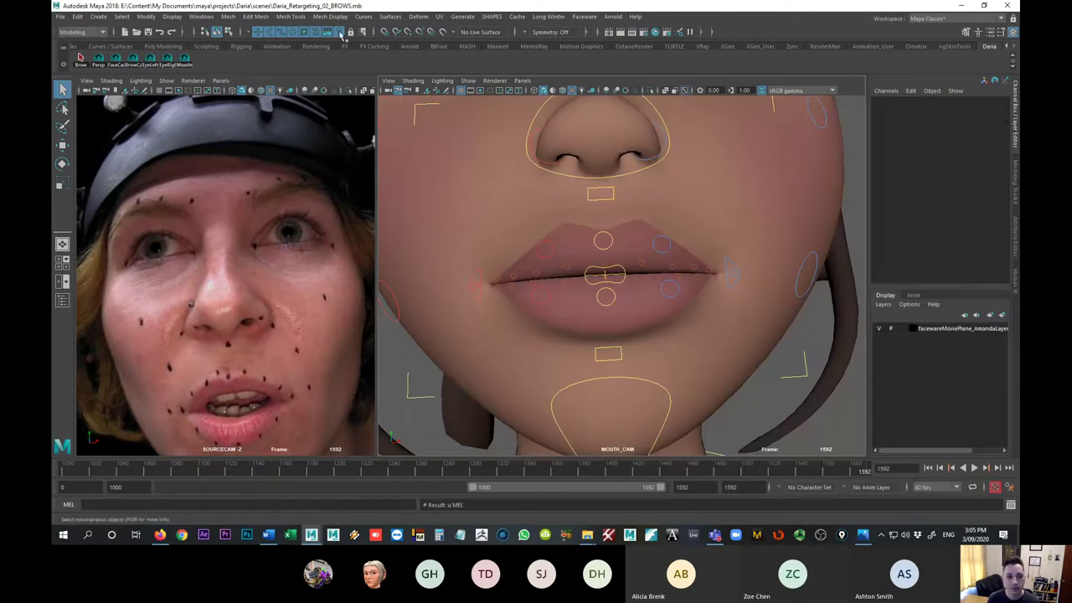
pyautogui.click(199, 17)
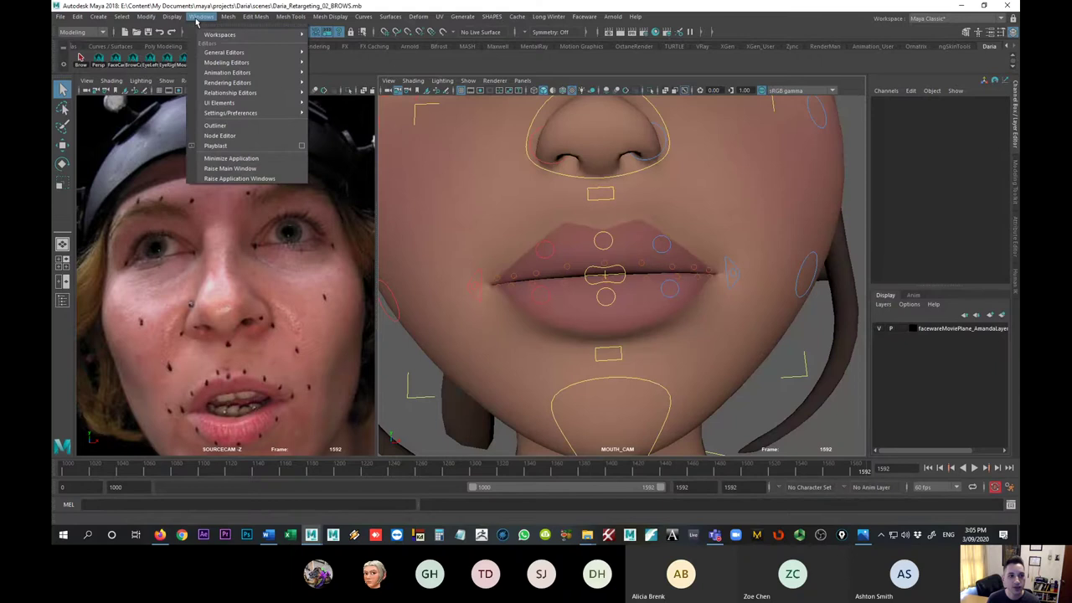
pyautogui.moveTo(243, 72)
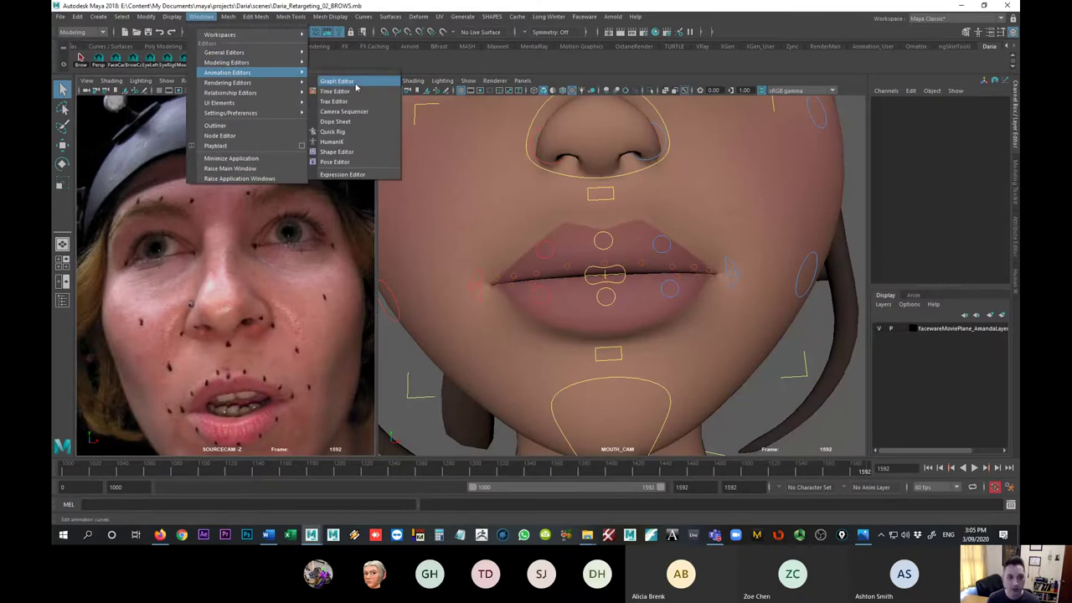
pyautogui.click(363, 17)
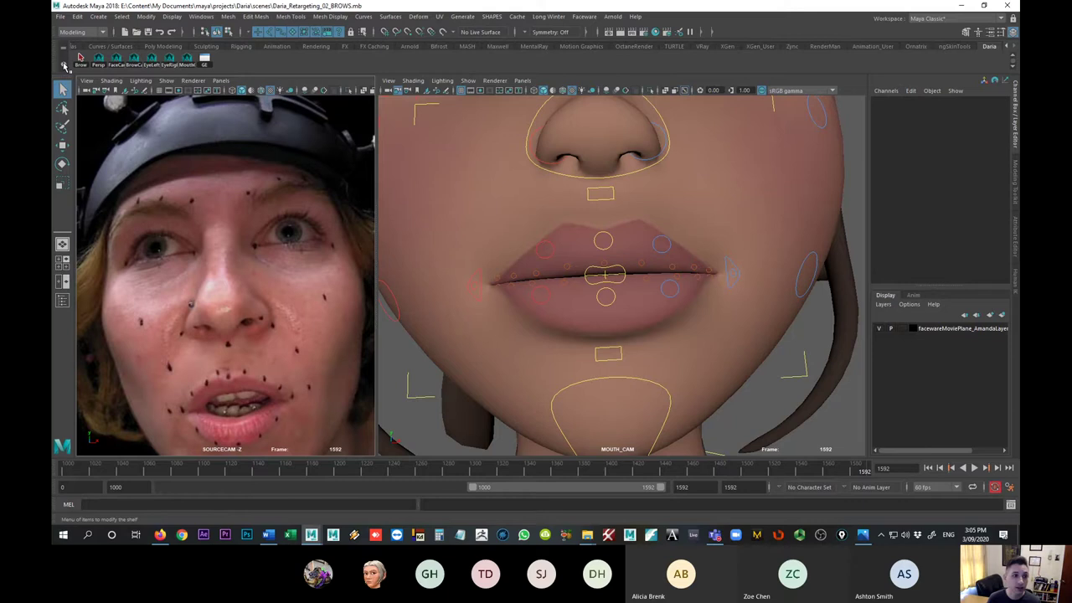
pyautogui.click(64, 66)
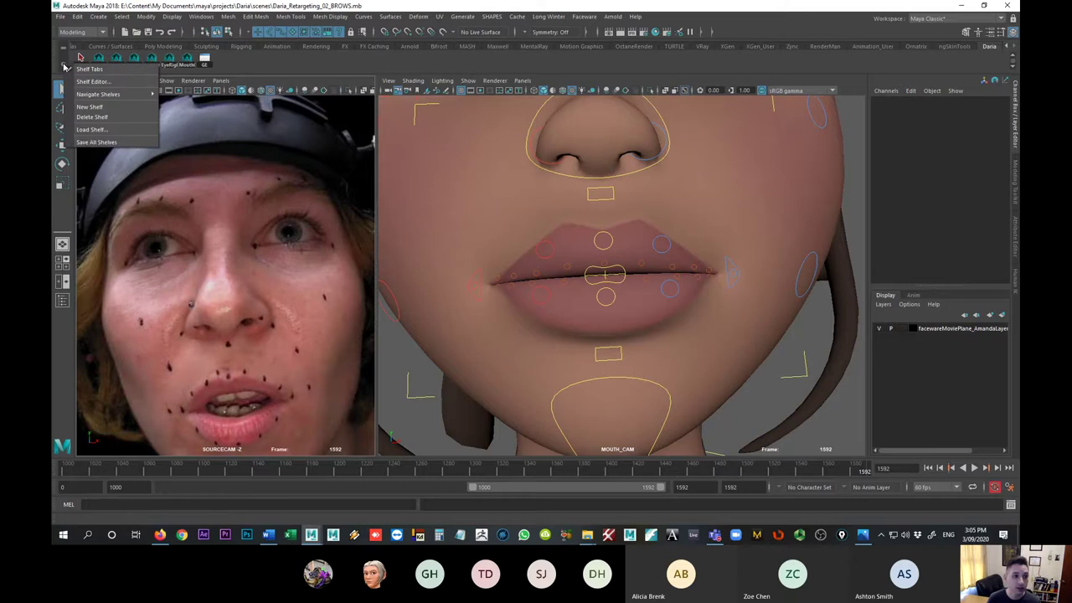
pyautogui.click(112, 143)
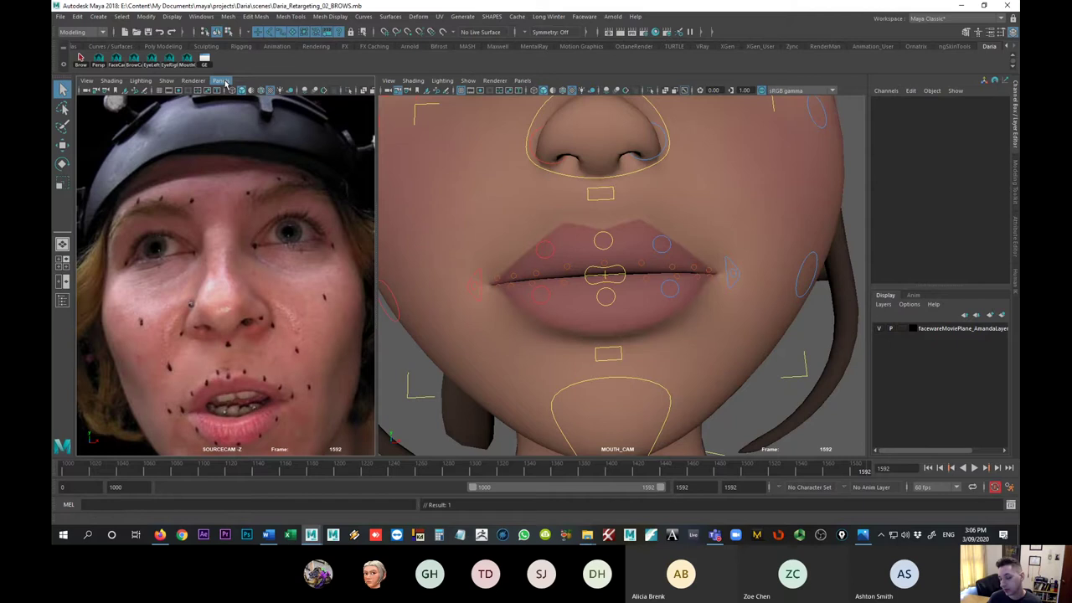
# - Try the EyeLeft and Persp camera shelf items and move the Brow item to the end of the Daria shelf
pyautogui.click(156, 65)
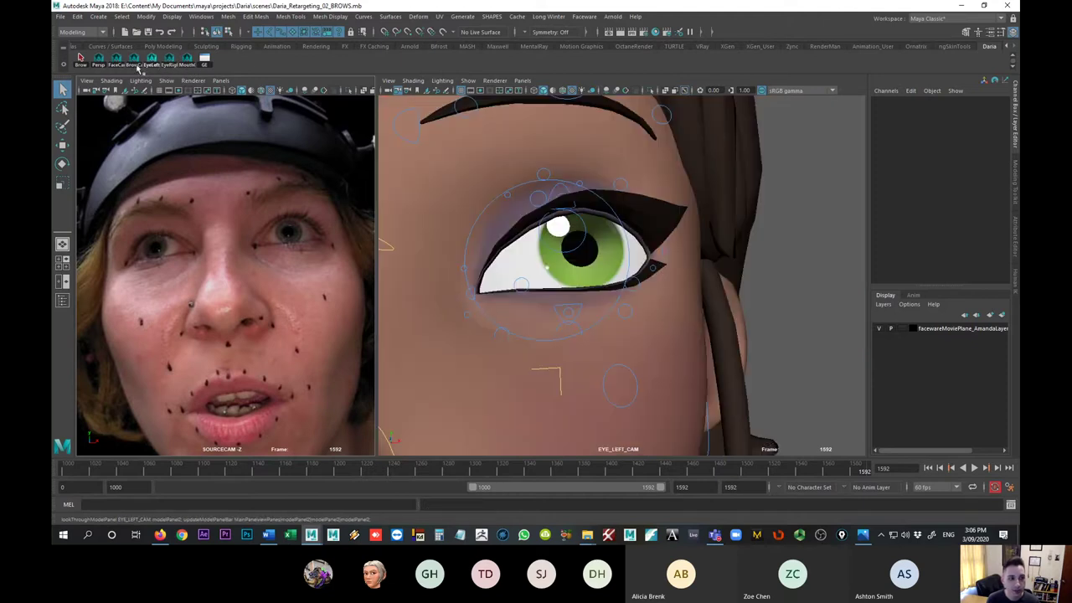
pyautogui.click(101, 64)
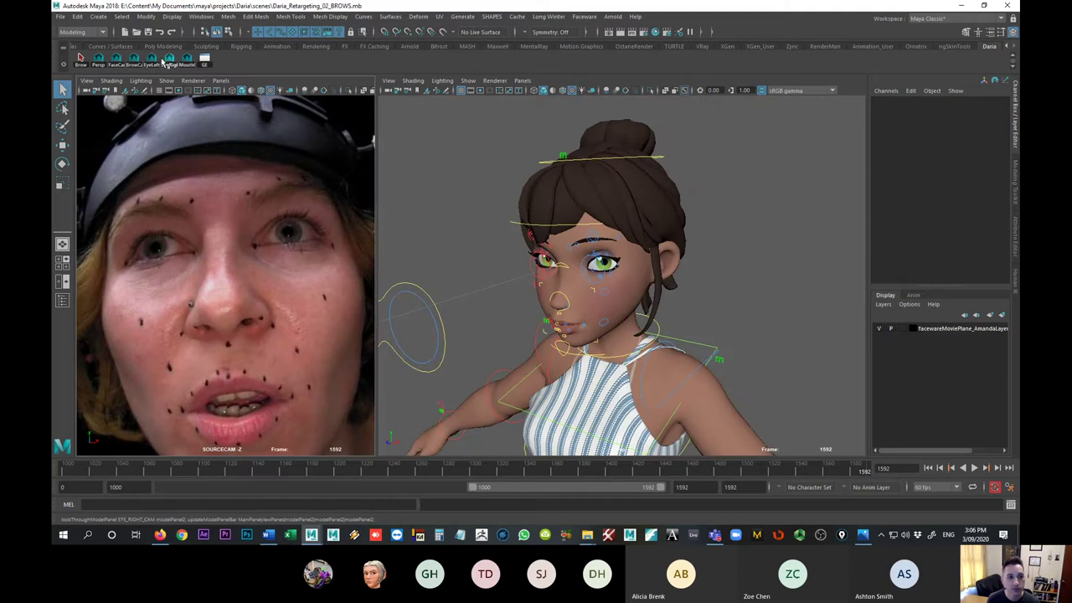
pyautogui.keyDown('alt'); pyautogui.moveTo(560, 245); pyautogui.dragTo(509, 232); pyautogui.keyUp('alt')
pyautogui.keyDown('alt'); pyautogui.moveTo(510, 232); pyautogui.dragTo(547, 228, button='right'); pyautogui.keyUp('alt')
pyautogui.keyDown('alt'); pyautogui.moveTo(547, 227); pyautogui.dragTo(519, 223); pyautogui.keyUp('alt')
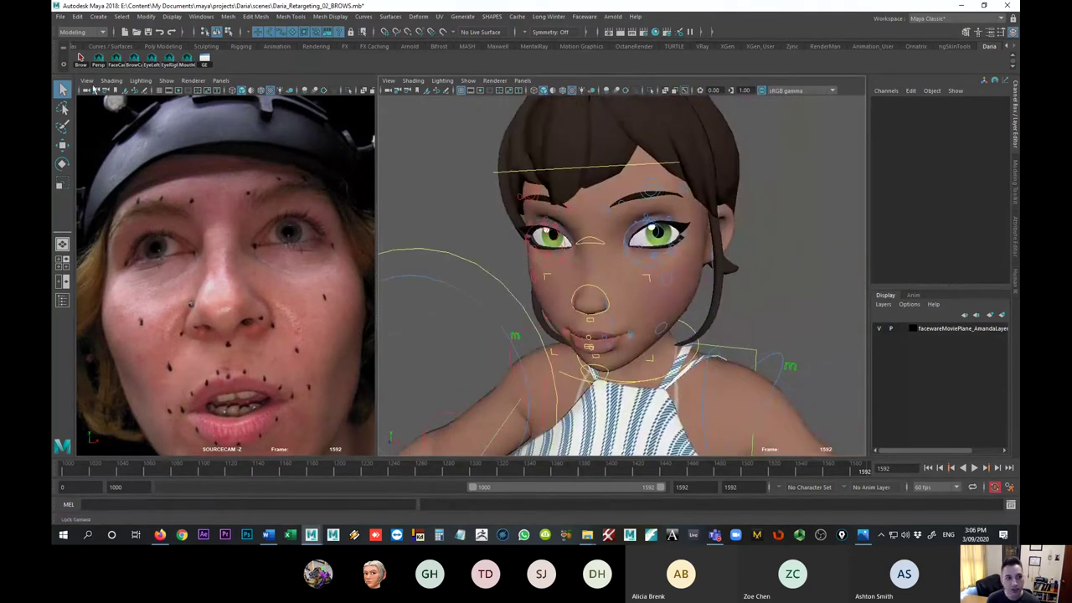
pyautogui.moveTo(81, 60); pyautogui.dragTo(204, 59, button='middle')
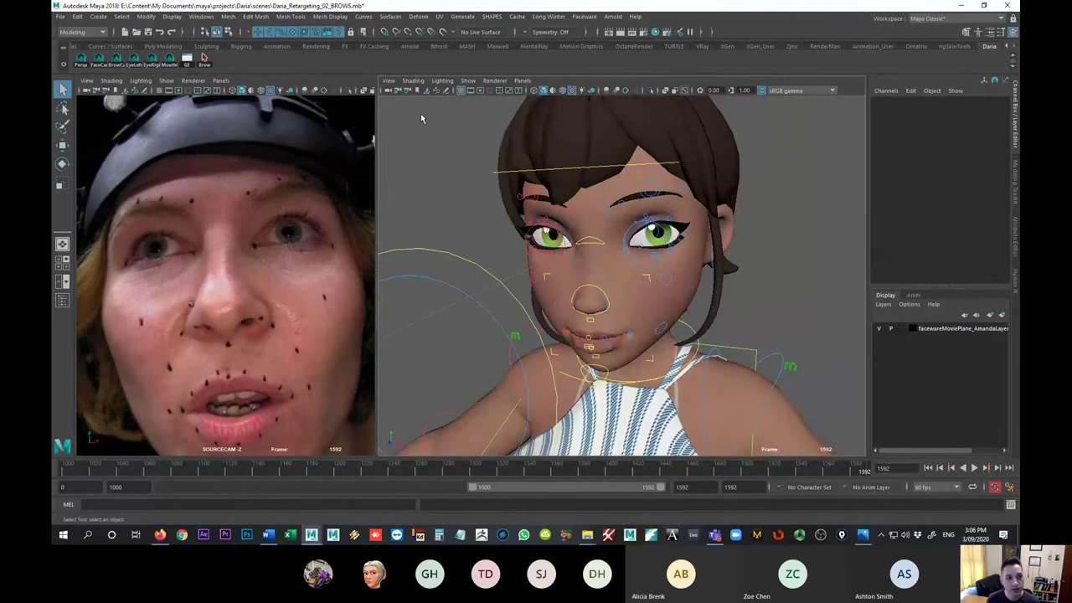
pyautogui.click(203, 58)
# - Frame the left eye base control in the persp view and examine the controls around the eye
pyautogui.keyDown('alt'); pyautogui.moveTo(536, 220); pyautogui.dragTo(469, 219); pyautogui.keyUp('alt')
pyautogui.keyDown('alt'); pyautogui.moveTo(469, 220); pyautogui.dragTo(577, 219, button='right'); pyautogui.keyUp('alt')
pyautogui.keyDown('alt'); pyautogui.moveTo(576, 220); pyautogui.dragTo(720, 243); pyautogui.keyUp('alt')
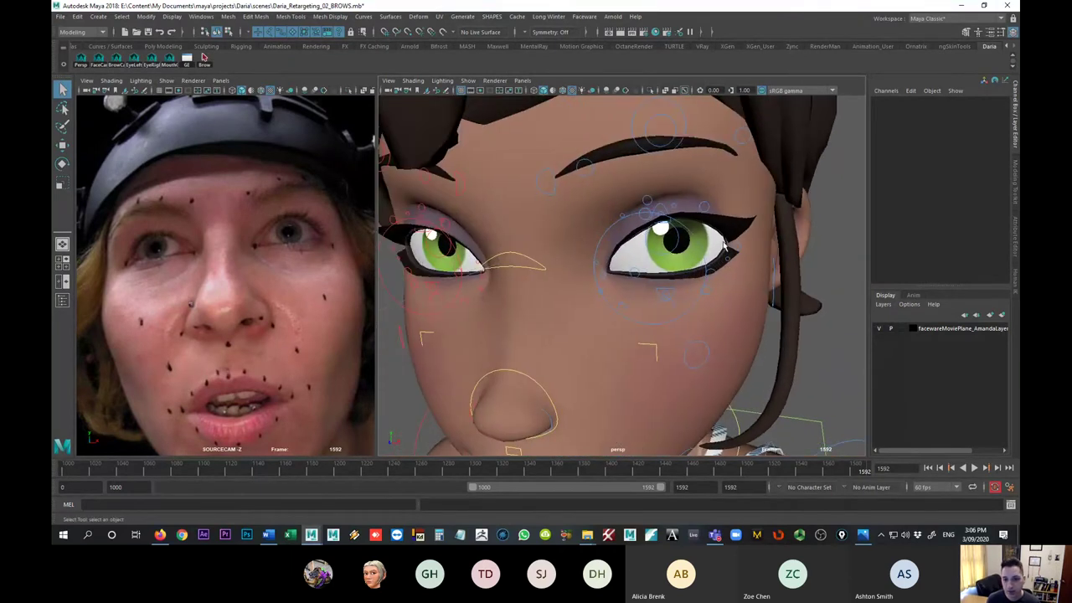
pyautogui.click(705, 252)
pyautogui.press('f')
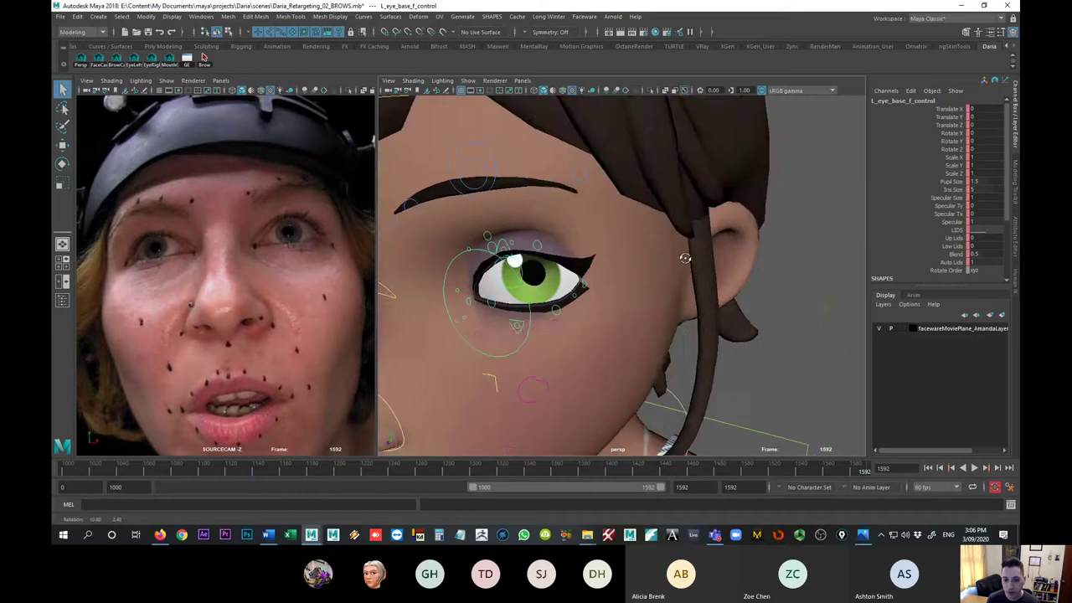
pyautogui.keyDown('alt'); pyautogui.moveTo(685, 258); pyautogui.dragTo(648, 240); pyautogui.keyUp('alt')
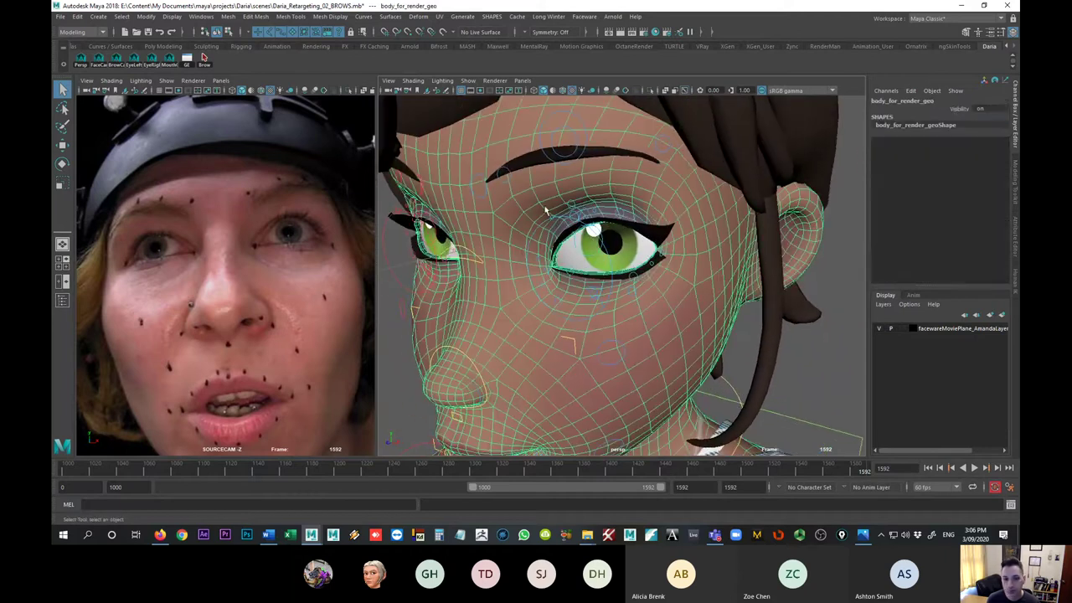
pyautogui.click(695, 310)
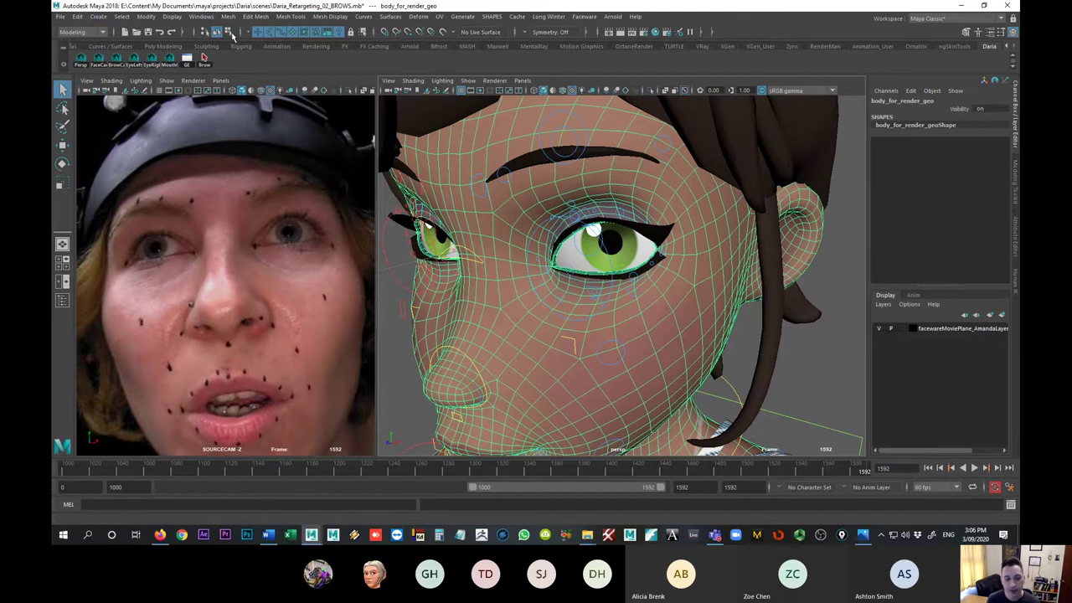
# - Put all polygon geometry in the scene into a new display layer named Amanda_GEO with a dark red colour
pyautogui.click(121, 17)
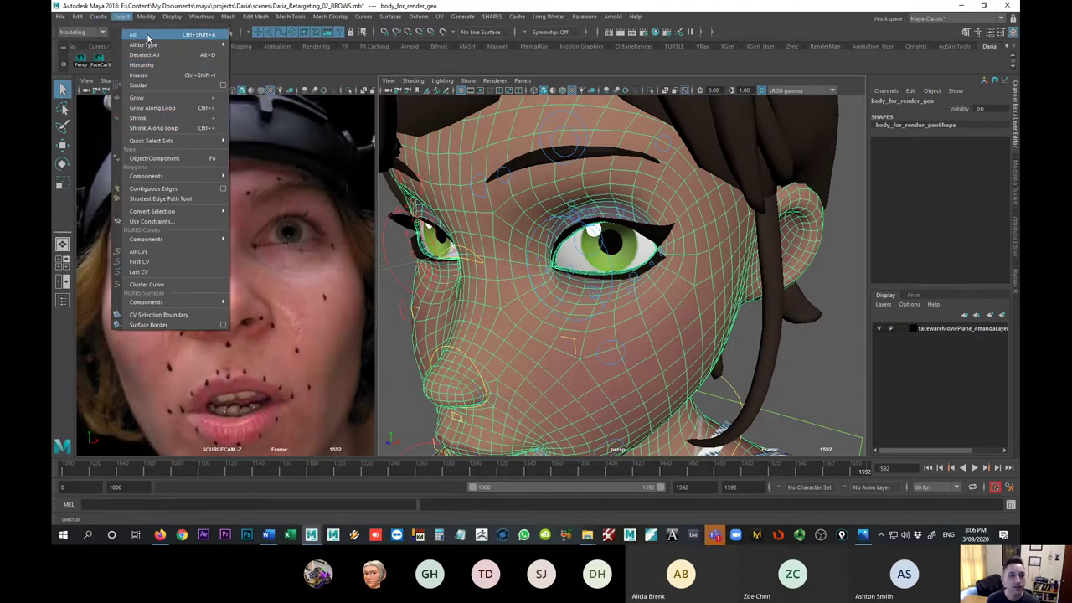
pyautogui.moveTo(149, 45)
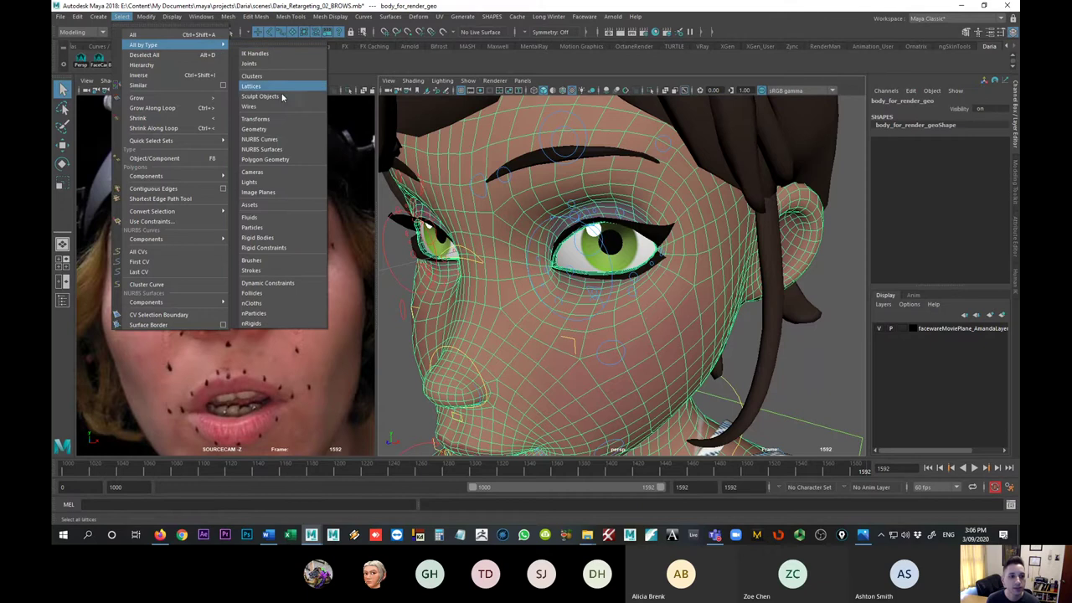
pyautogui.click(266, 159)
pyautogui.scroll(-2, 243, 231)
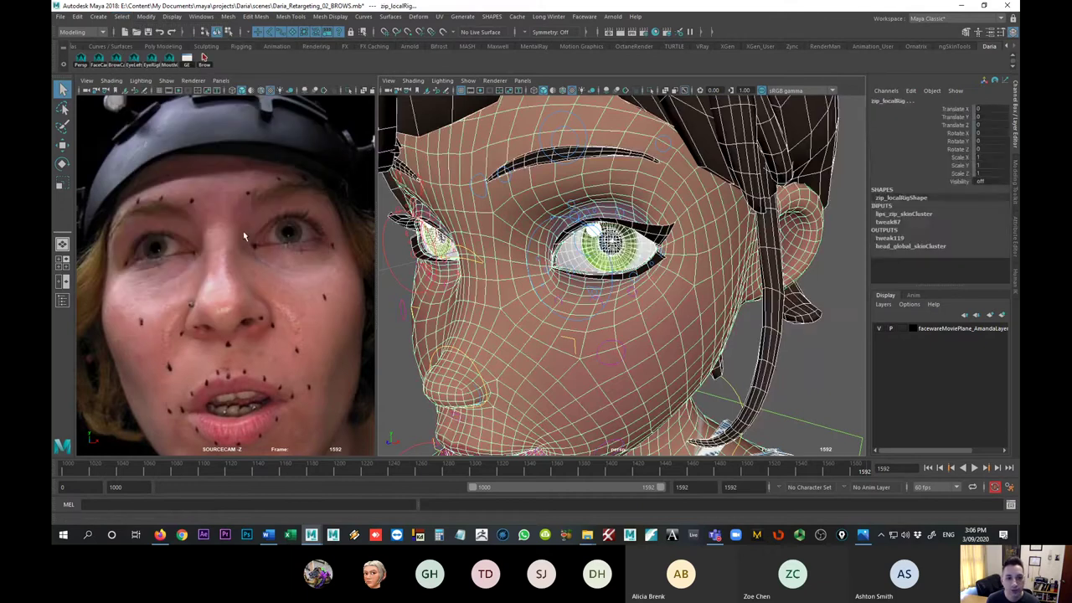
pyautogui.scroll(-3, 239, 217)
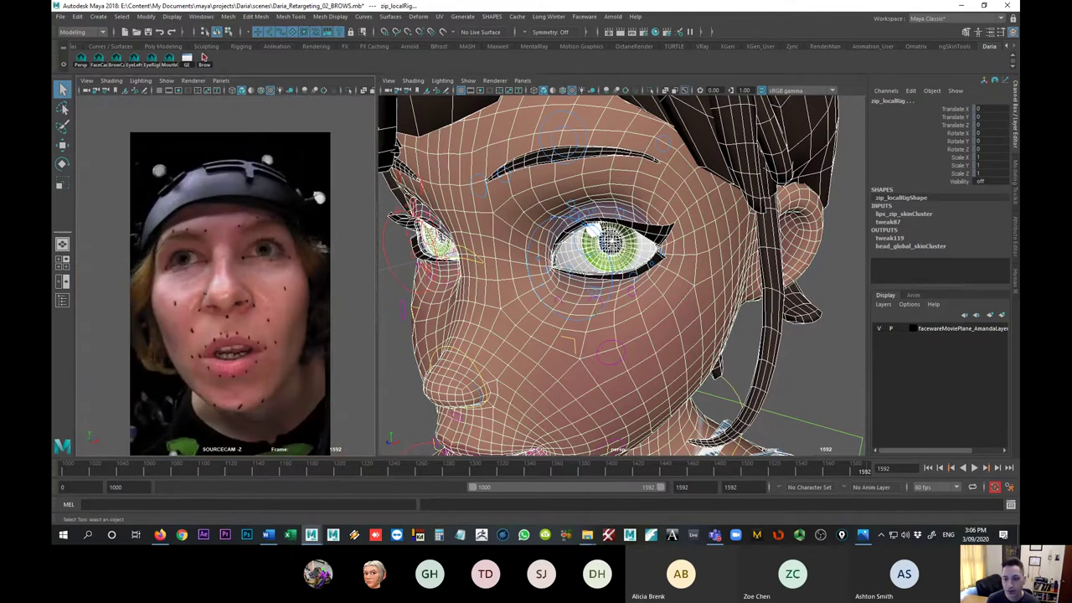
pyautogui.click(1001, 318)
pyautogui.doubleClick(926, 330)
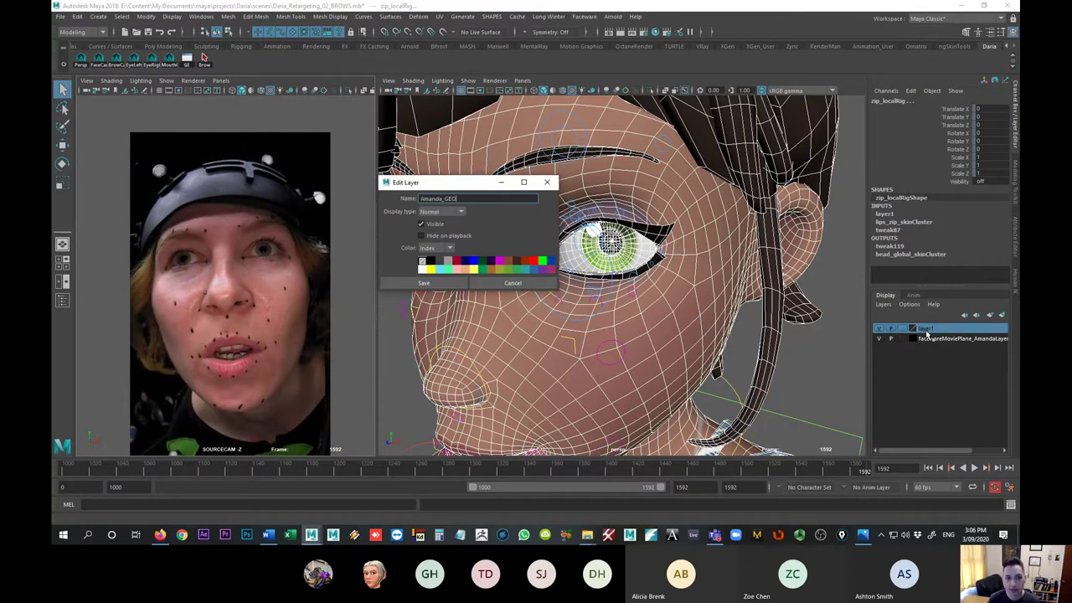
pyautogui.write('Amanda_GEO')
pyautogui.click(457, 263)
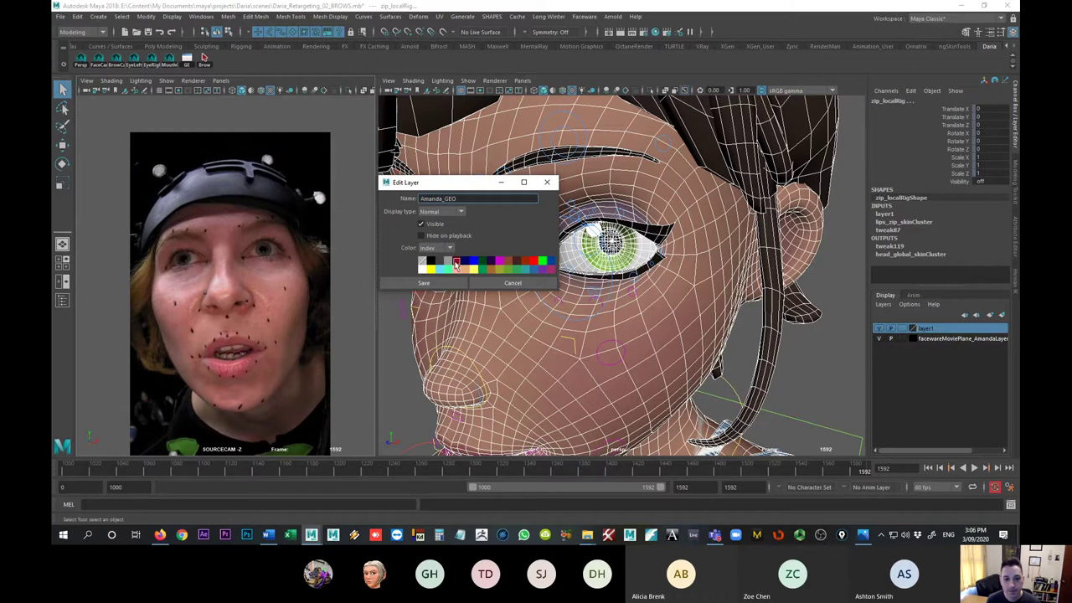
pyautogui.click(452, 284)
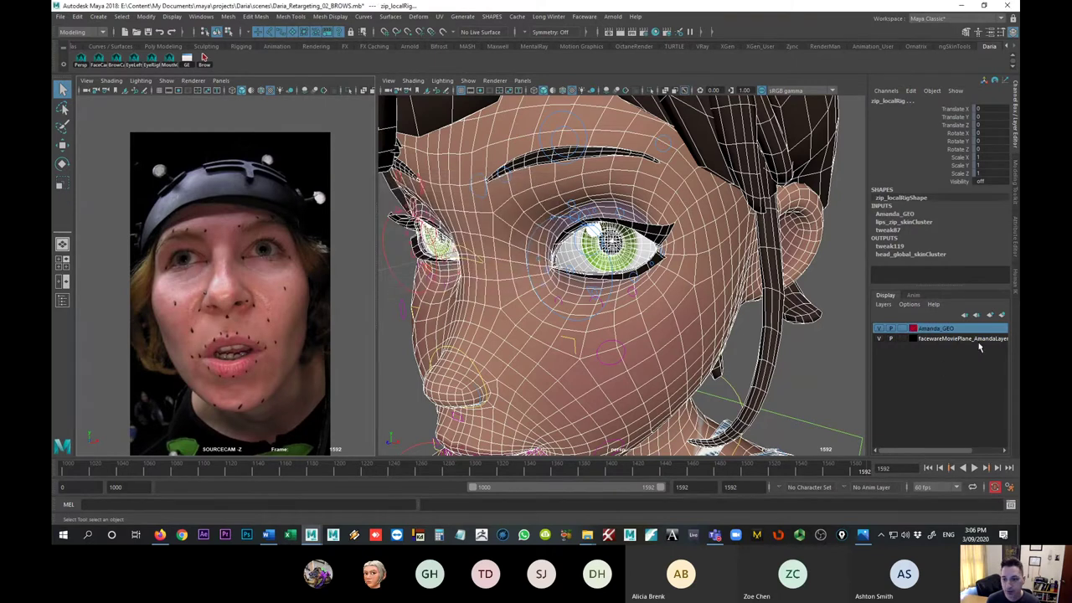
# - Set the Amanda_GEO layer's display type to Reference and save the scene
pyautogui.click(903, 329)
pyautogui.click(903, 329)
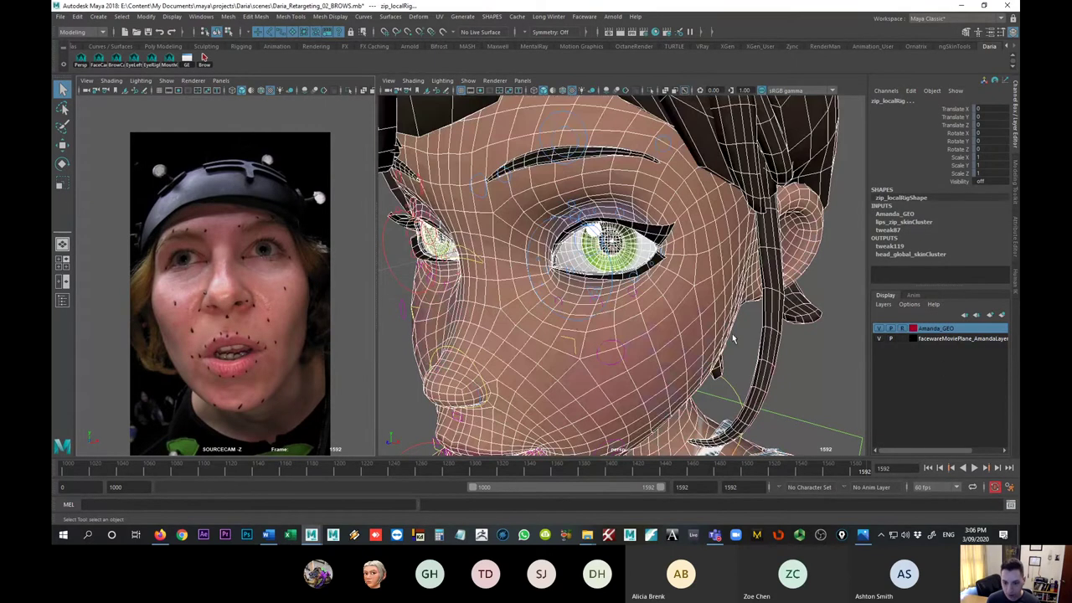
pyautogui.hotkey('ctrl', 's')
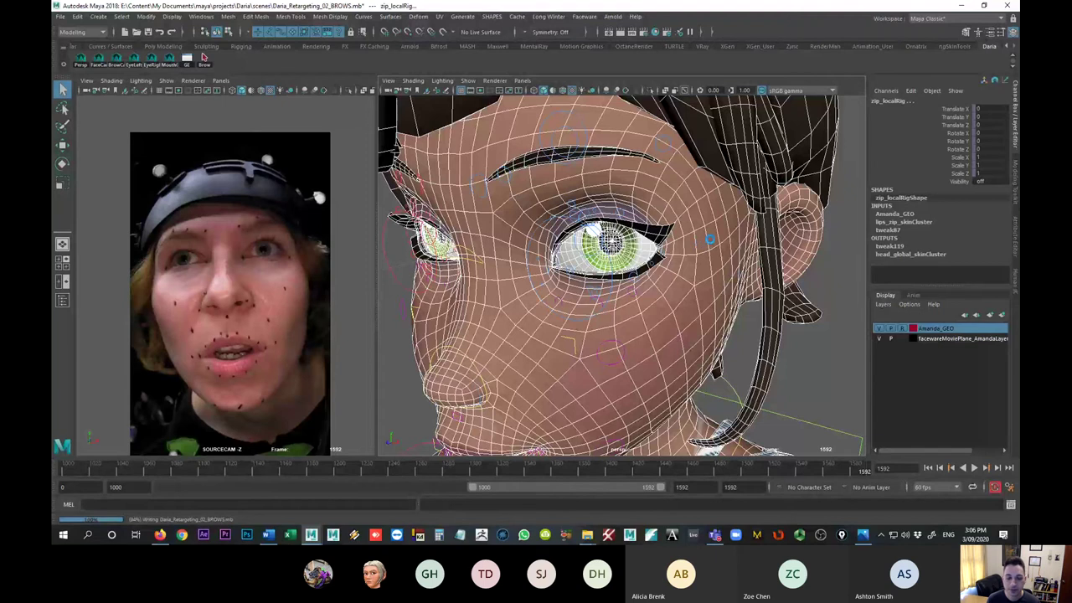
# - Select the left eye base control on the character's face and activate the Move tool
pyautogui.click(643, 283)
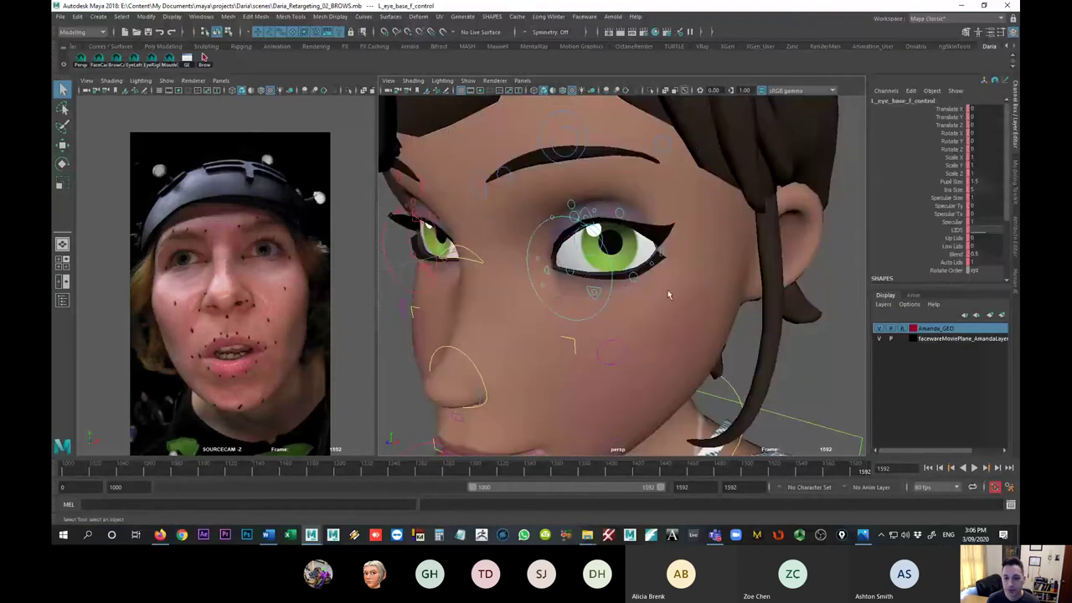
pyautogui.click(755, 329)
pyautogui.keyDown('alt'); pyautogui.moveTo(747, 333); pyautogui.dragTo(608, 270); pyautogui.keyUp('alt')
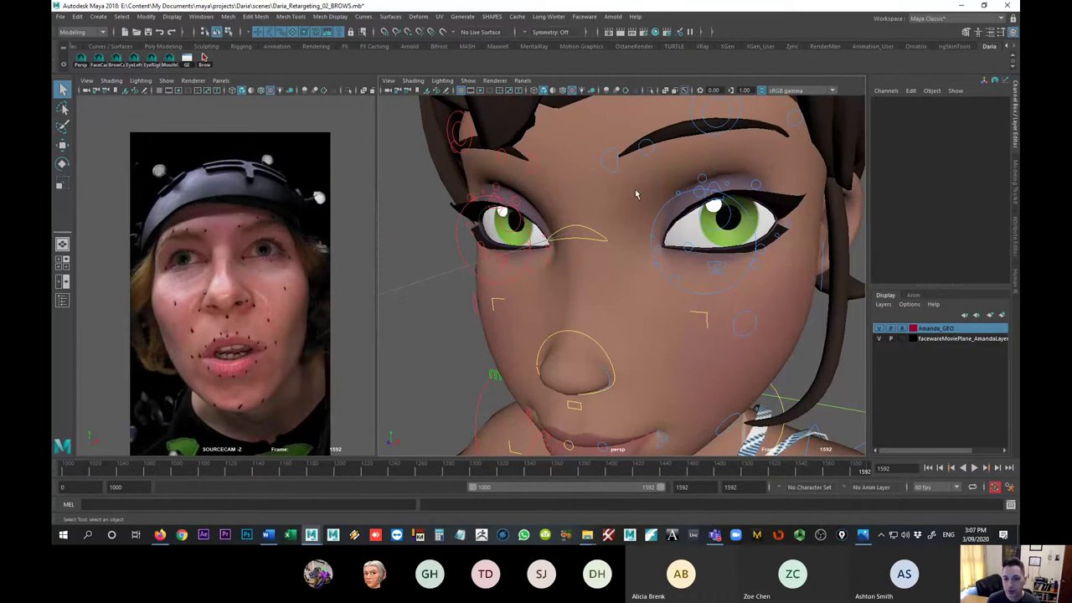
pyautogui.click(655, 216)
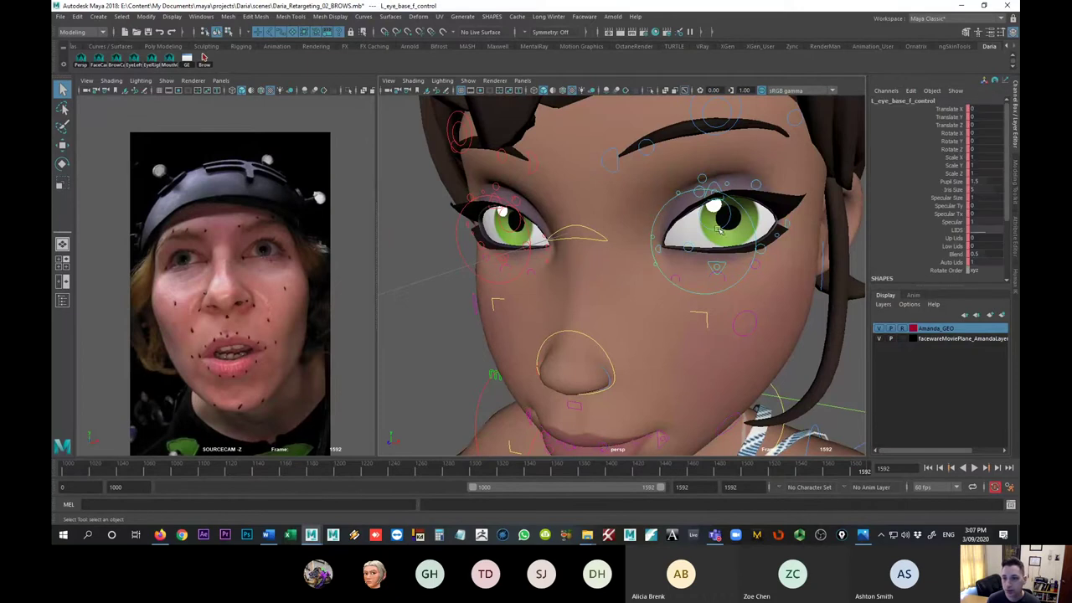
pyautogui.press('w')
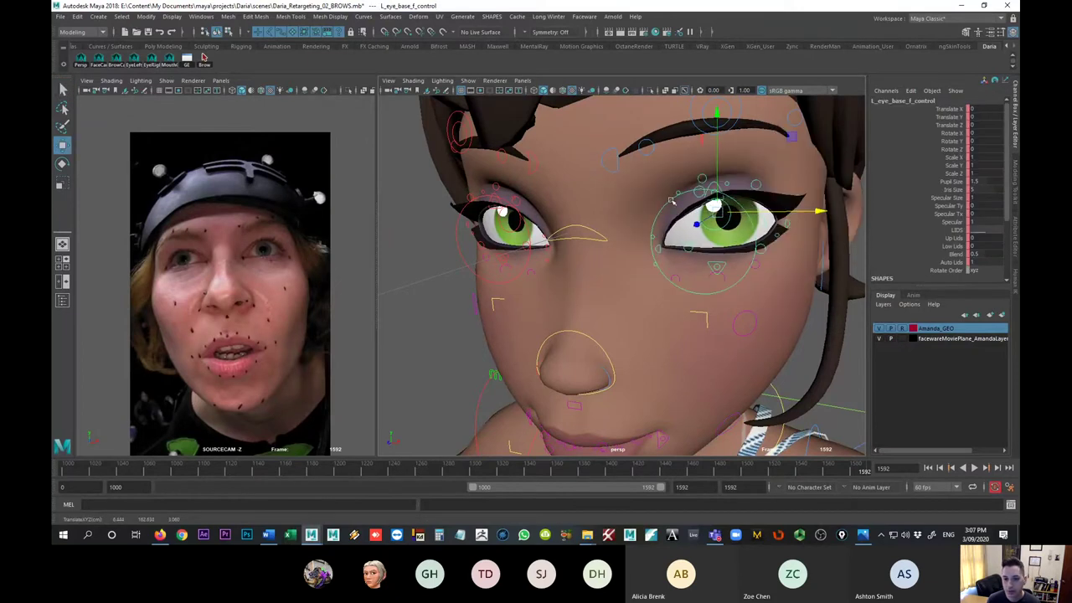
# - Select the controls around both eyes in wireframe display and return the character viewport to textured shading
pyautogui.keyDown('alt'); pyautogui.moveTo(668, 216); pyautogui.dragTo(665, 309); pyautogui.keyUp('alt')
pyautogui.press('4')
pyautogui.keyDown('alt'); pyautogui.moveTo(620, 281); pyautogui.dragTo(727, 309); pyautogui.keyUp('alt')
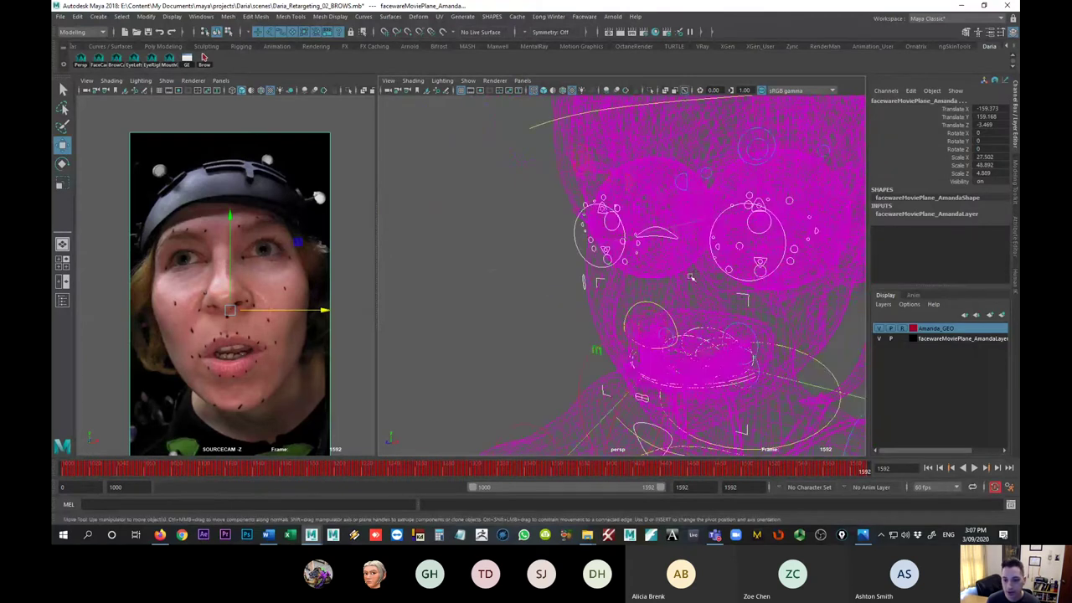
pyautogui.keyDown('alt'); pyautogui.moveTo(674, 254); pyautogui.dragTo(613, 290); pyautogui.keyUp('alt')
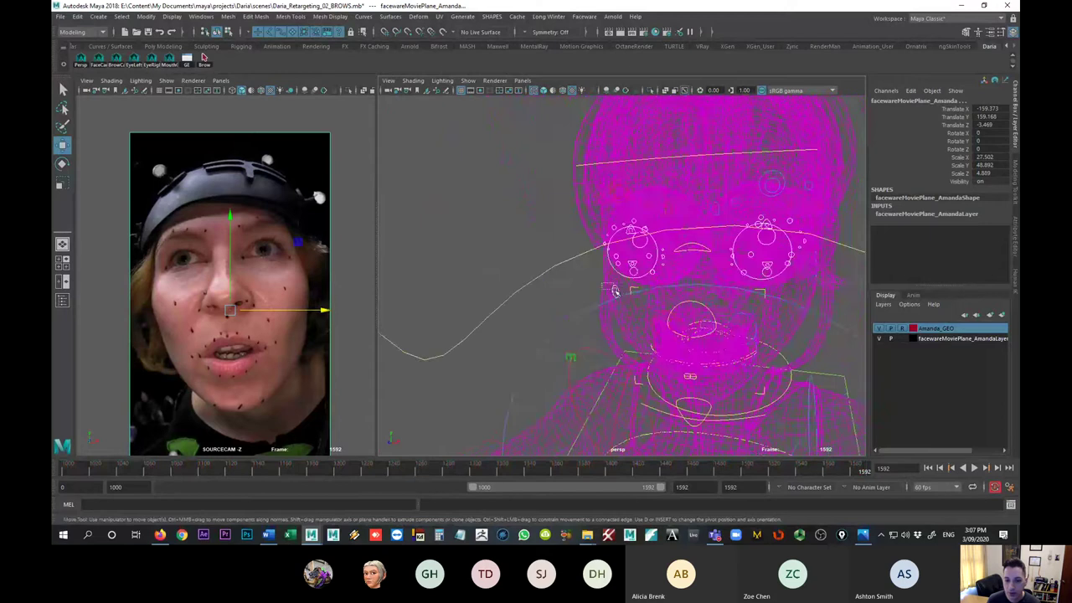
pyautogui.keyDown('alt'); pyautogui.moveTo(727, 310); pyautogui.dragTo(646, 290); pyautogui.keyUp('alt')
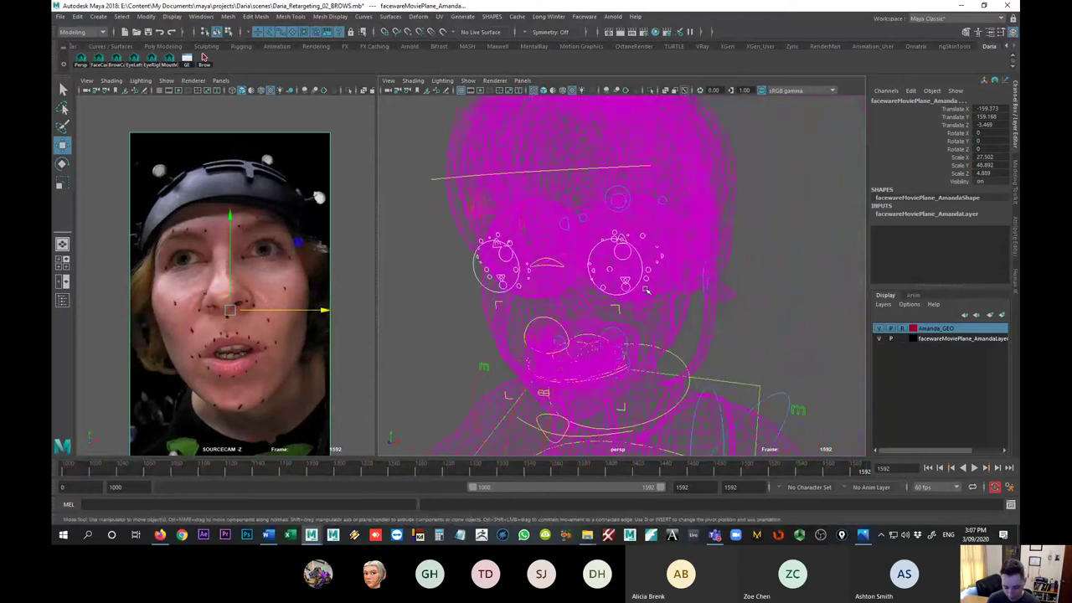
pyautogui.press('5')
pyautogui.press('6')
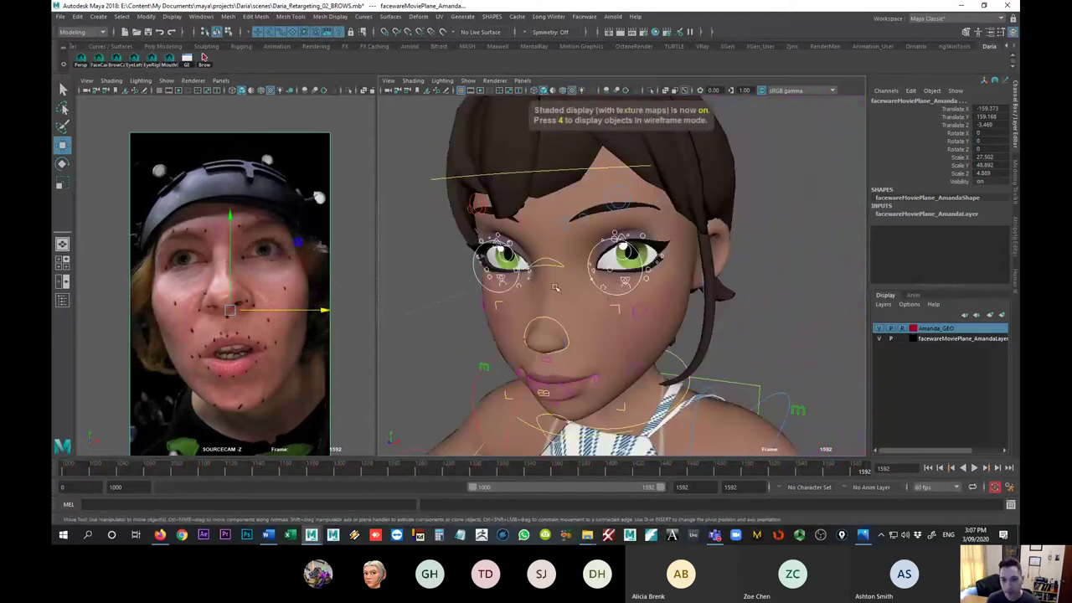
# - Add the right and left eye aim controls in front of the face to the selection of eye controls
pyautogui.keyDown('alt'); pyautogui.moveTo(603, 295); pyautogui.dragTo(716, 295, button='right'); pyautogui.keyUp('alt')
pyautogui.keyDown('alt'); pyautogui.moveTo(716, 294); pyautogui.dragTo(671, 270); pyautogui.keyUp('alt')
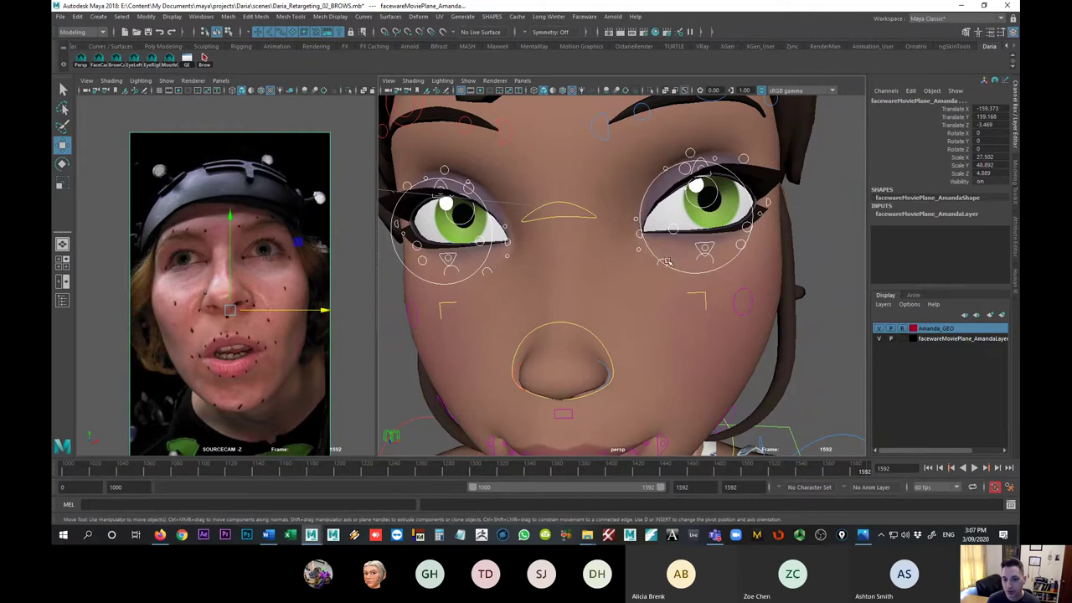
pyautogui.scroll(-10, 569, 215)
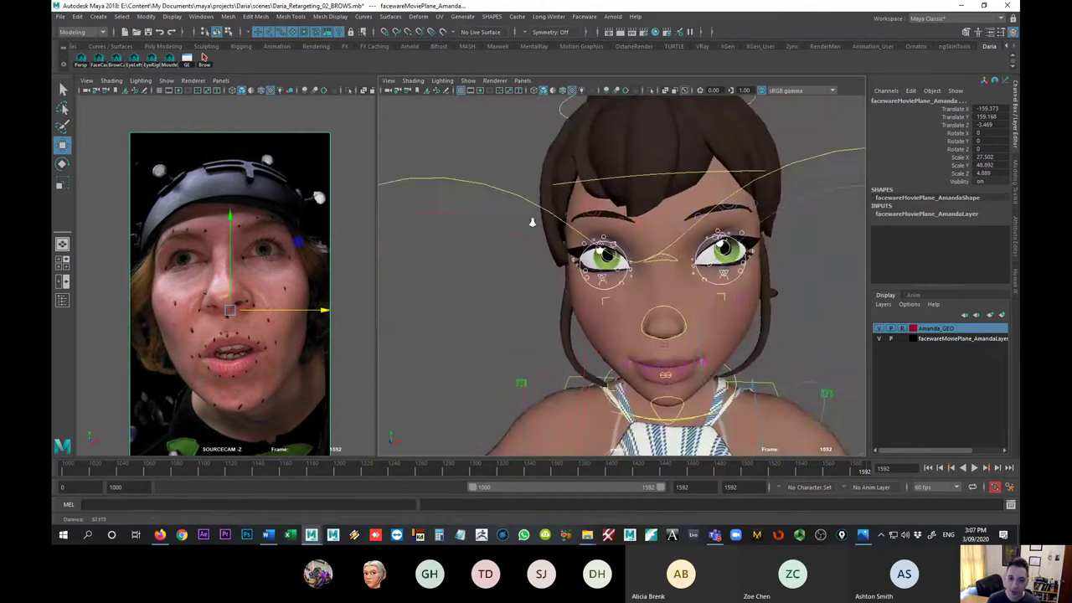
pyautogui.keyDown('alt'); pyautogui.moveTo(518, 242); pyautogui.dragTo(501, 266); pyautogui.keyUp('alt')
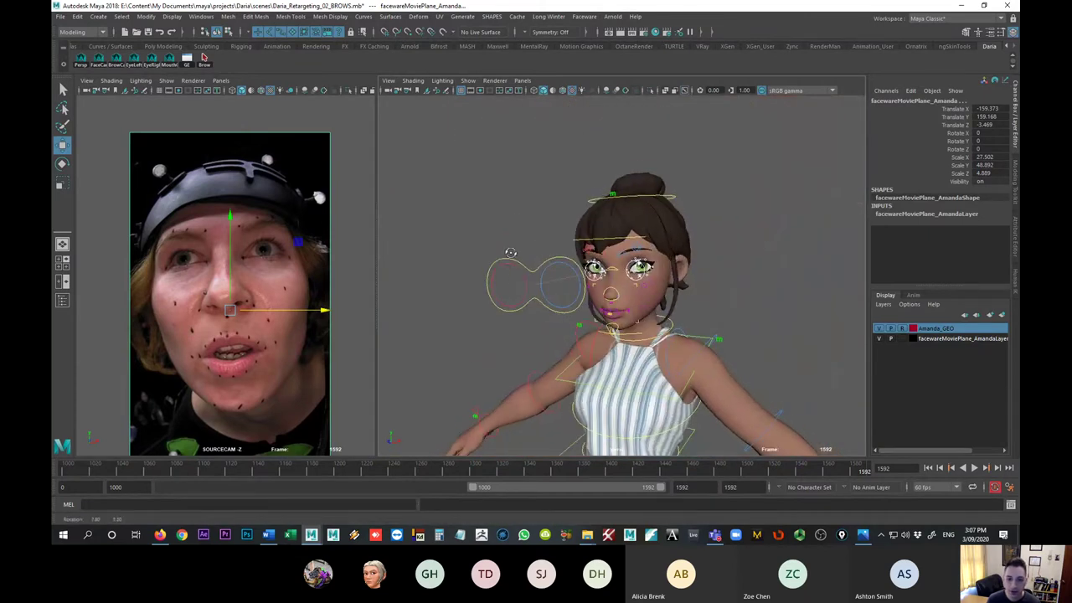
pyautogui.click(505, 267)
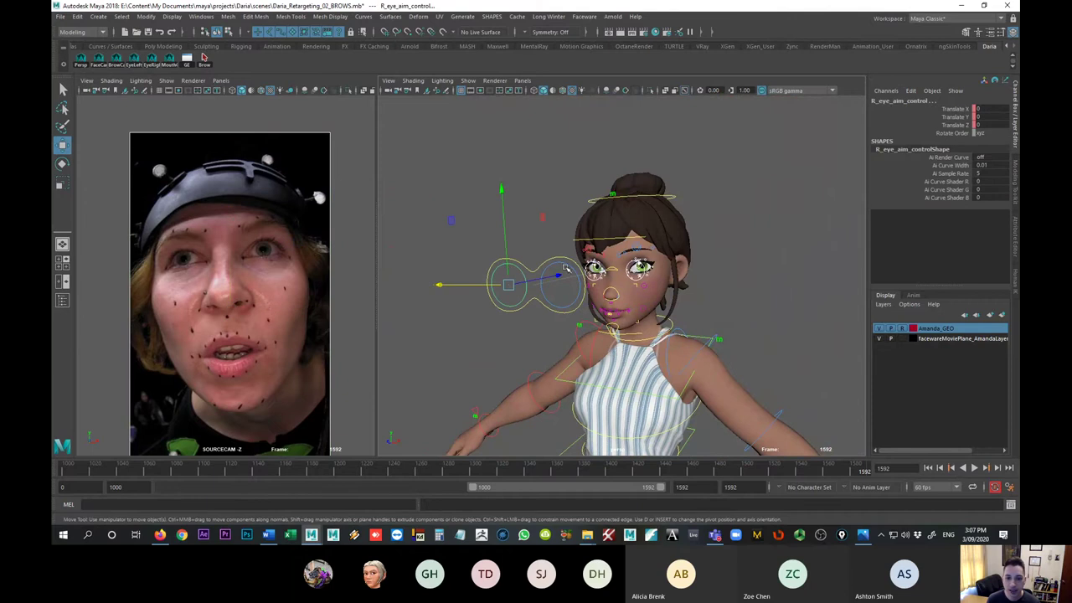
pyautogui.click(565, 267)
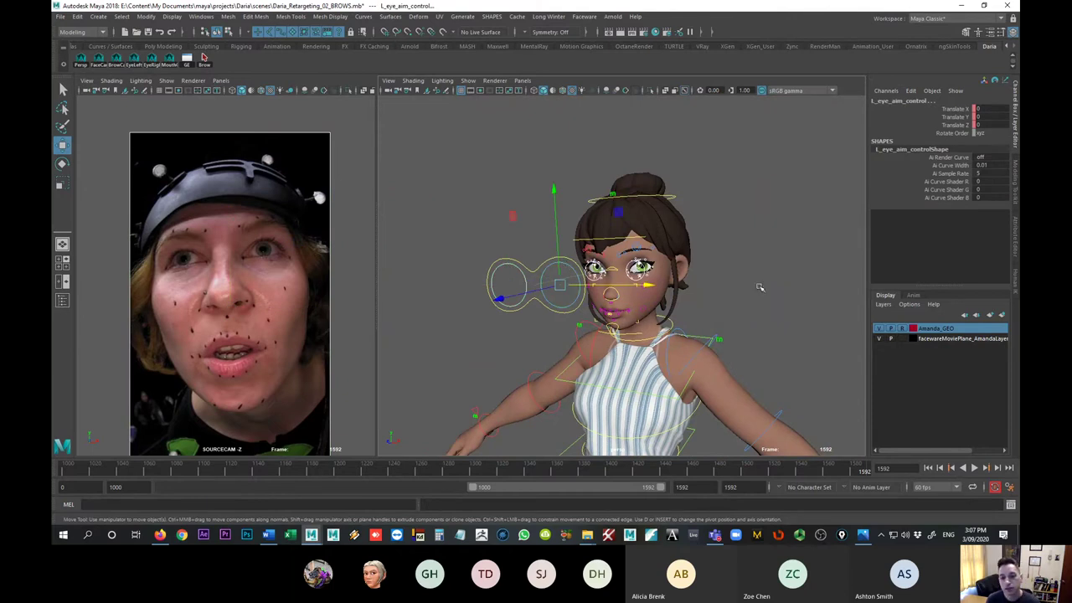
pyautogui.keyDown('alt'); pyautogui.moveTo(564, 265); pyautogui.dragTo(493, 250); pyautogui.keyUp('alt')
pyautogui.scroll(5, 549, 247)
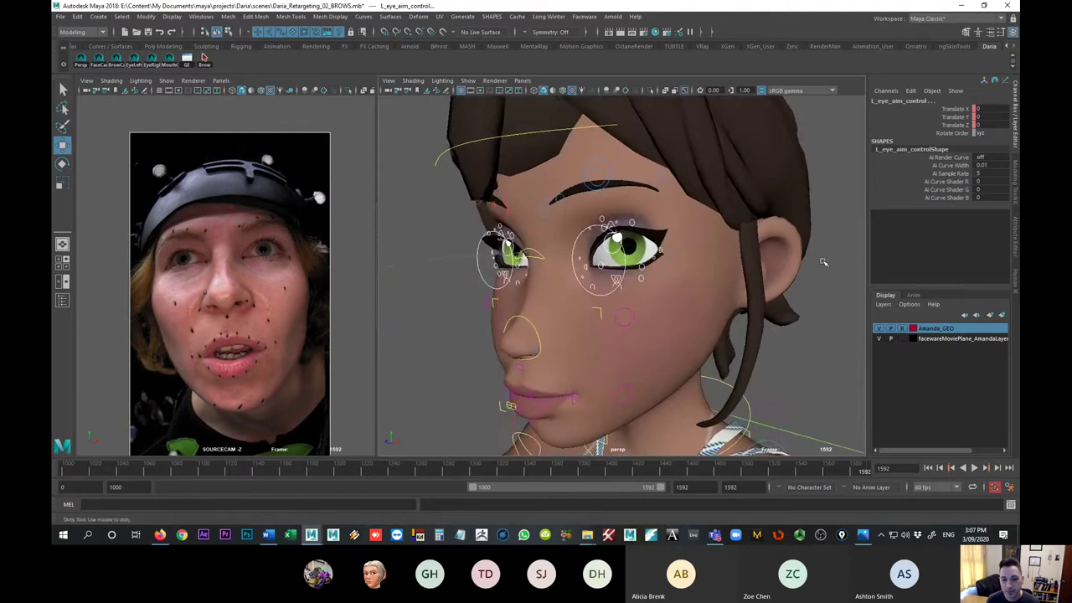
pyautogui.keyDown('alt'); pyautogui.moveTo(578, 264); pyautogui.dragTo(519, 251); pyautogui.keyUp('alt')
pyautogui.scroll(-5, 485, 243)
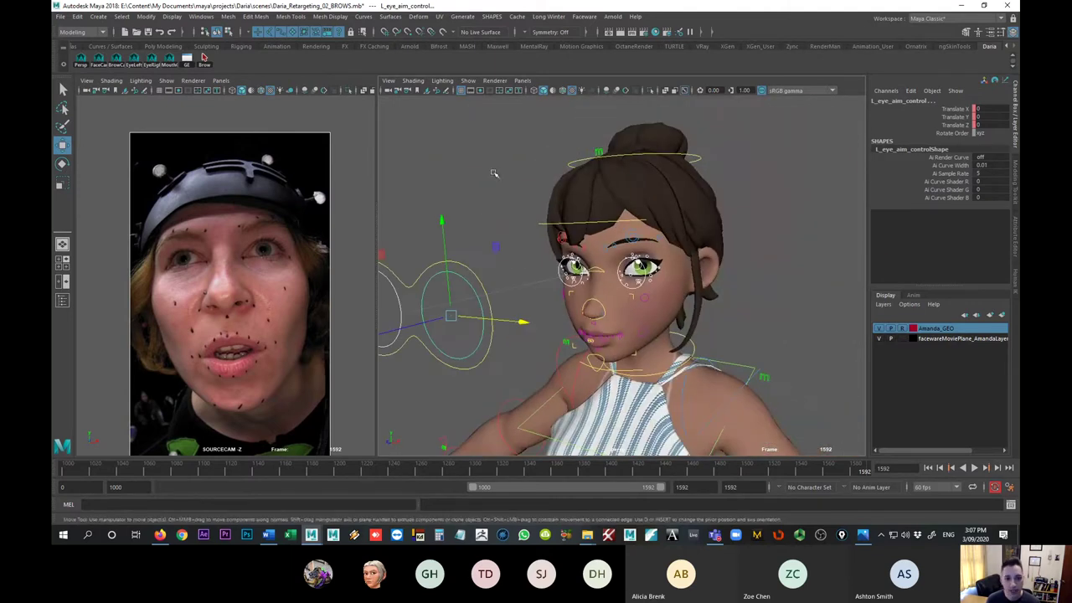
# - Create a quick select set named Eyes from the selected controls and add it to the shelf
pyautogui.click(122, 17)
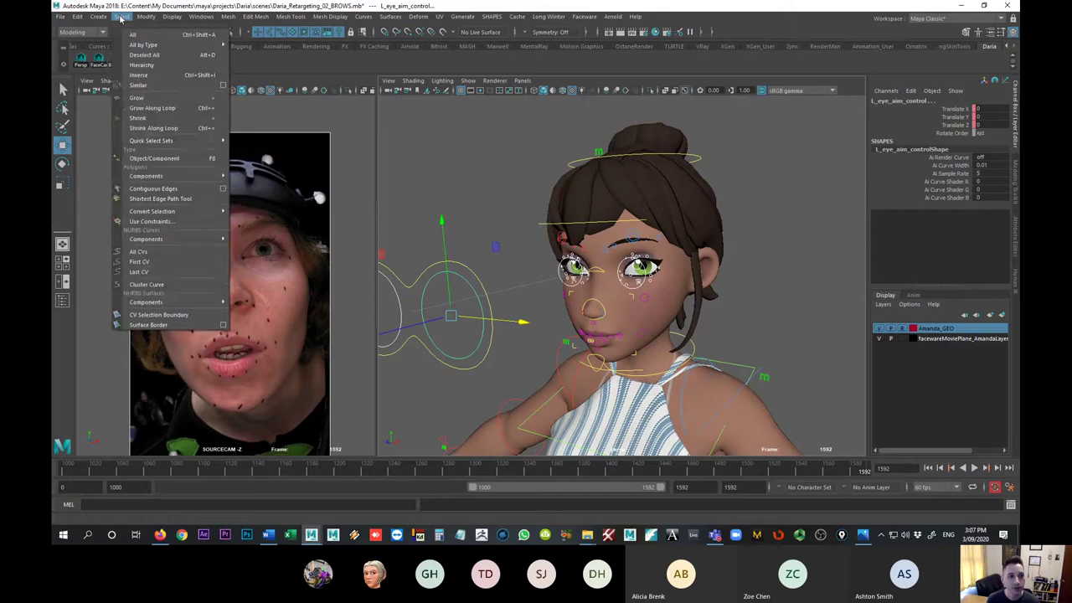
pyautogui.moveTo(148, 19)
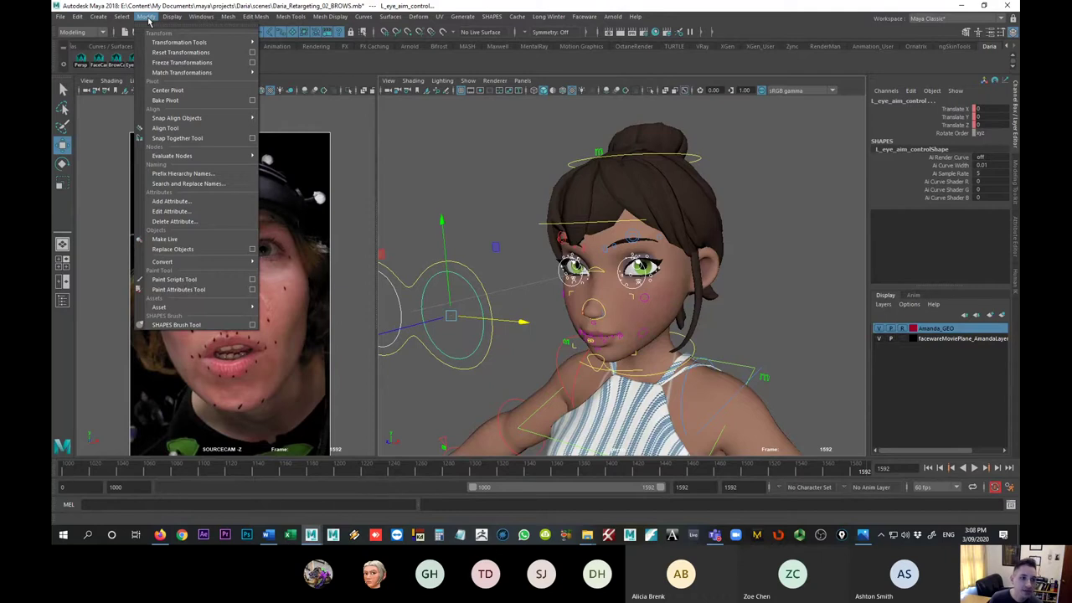
pyautogui.moveTo(97, 19)
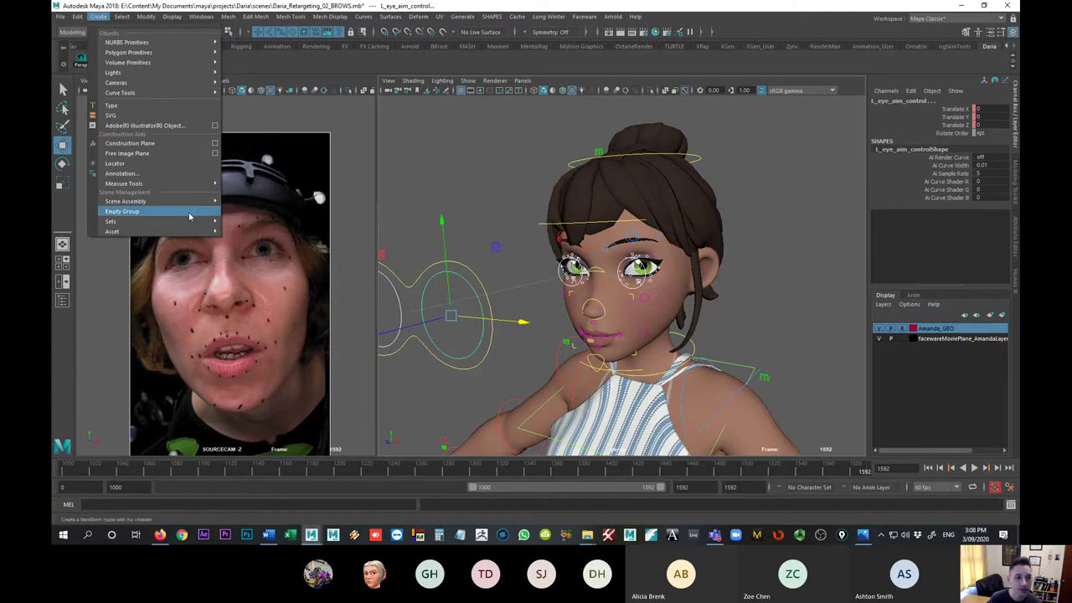
pyautogui.moveTo(201, 220)
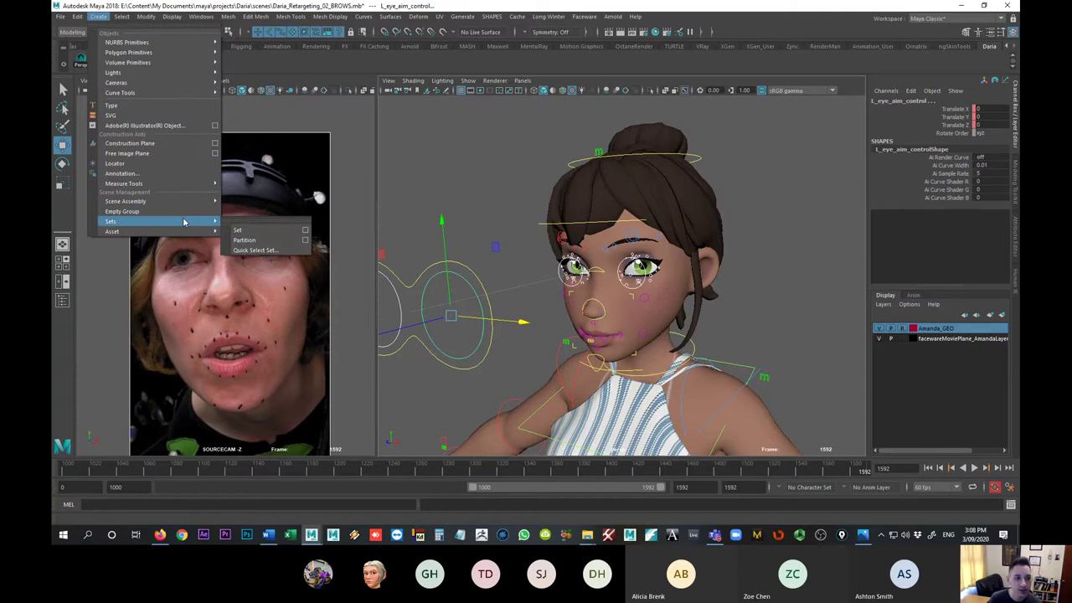
pyautogui.click(278, 252)
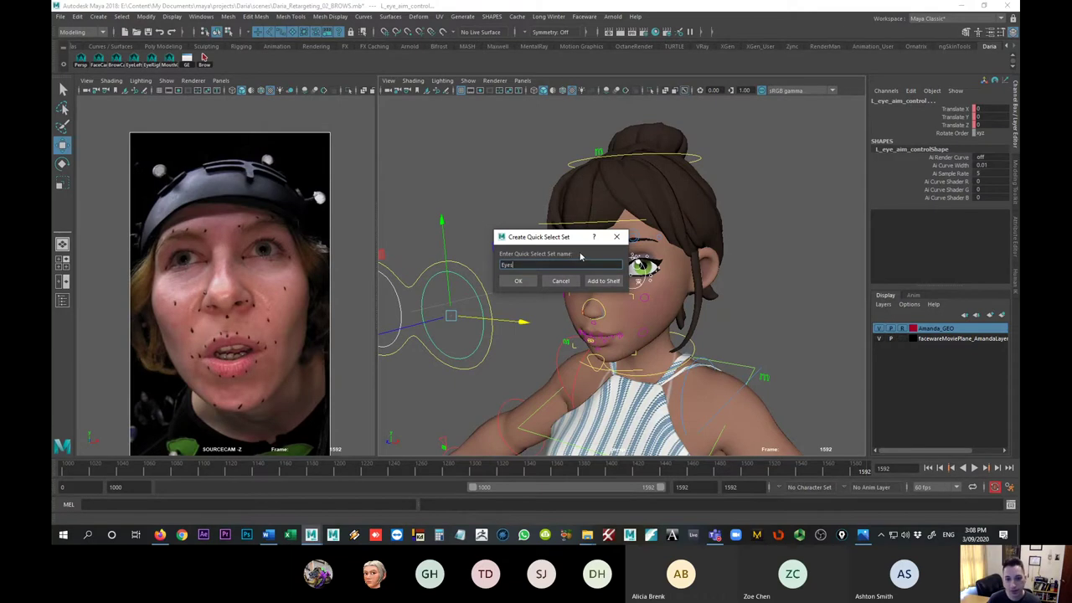
pyautogui.click(603, 280)
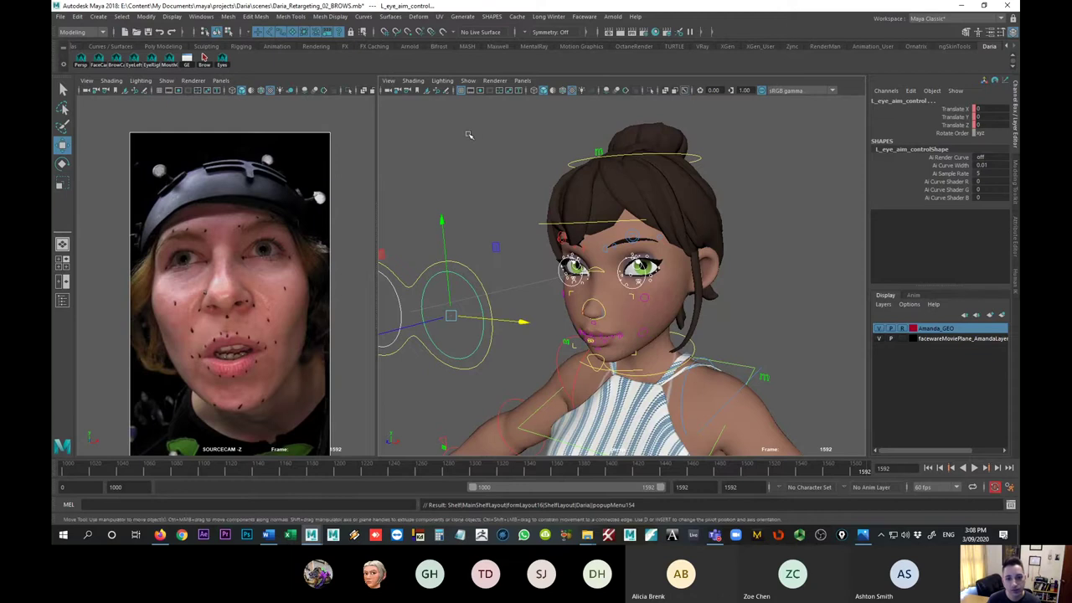
# - Test the saved selection sets by switching from Eyes to Brow and back to Eyes
pyautogui.click(224, 63)
pyautogui.click(224, 65)
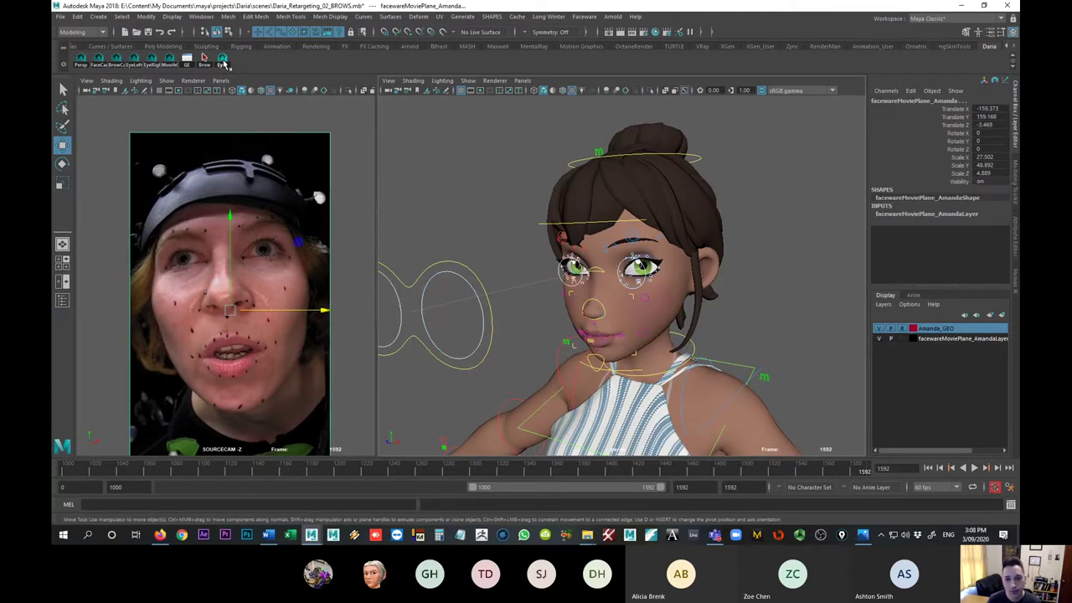
pyautogui.click(224, 64)
pyautogui.click(223, 64)
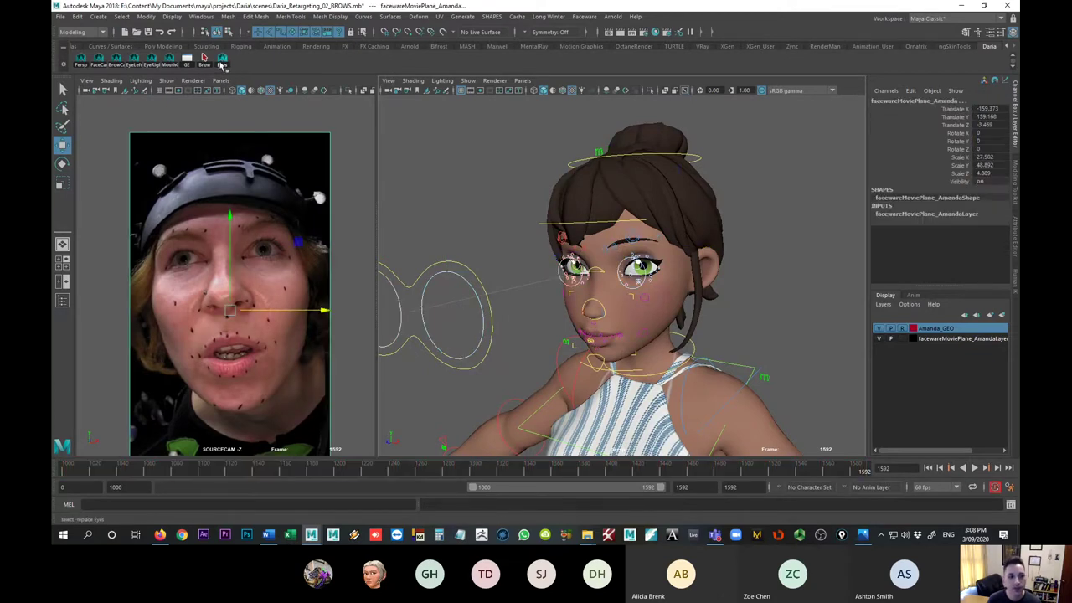
pyautogui.click(212, 65)
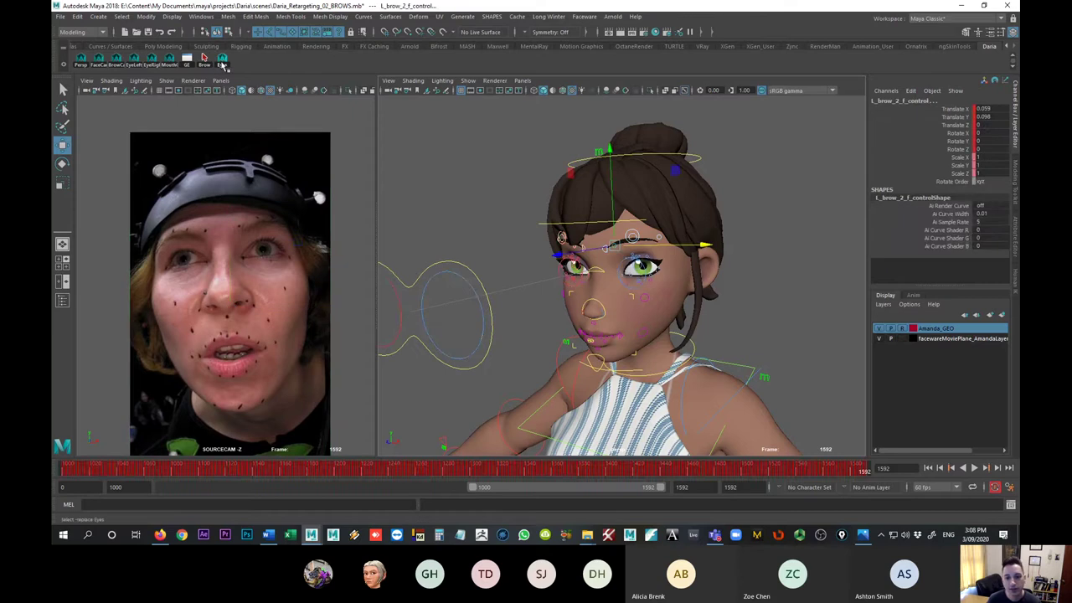
pyautogui.click(224, 64)
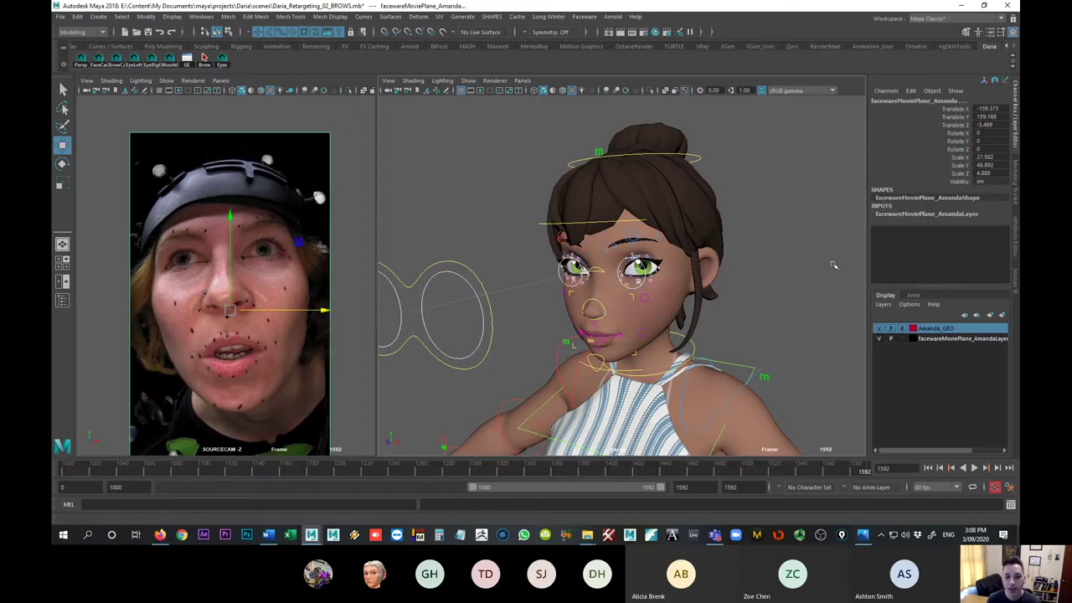
# - Select only the left eye aim control and inspect it in relation to the character's face
pyautogui.scroll(5, 534, 229)
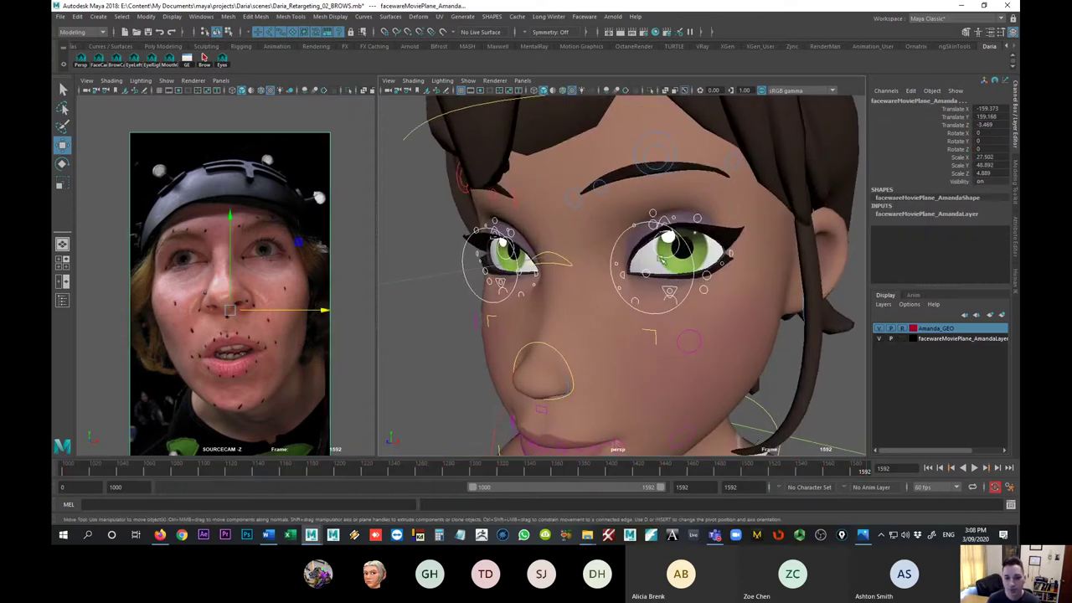
pyautogui.keyDown('alt'); pyautogui.moveTo(663, 257); pyautogui.dragTo(773, 281); pyautogui.keyUp('alt')
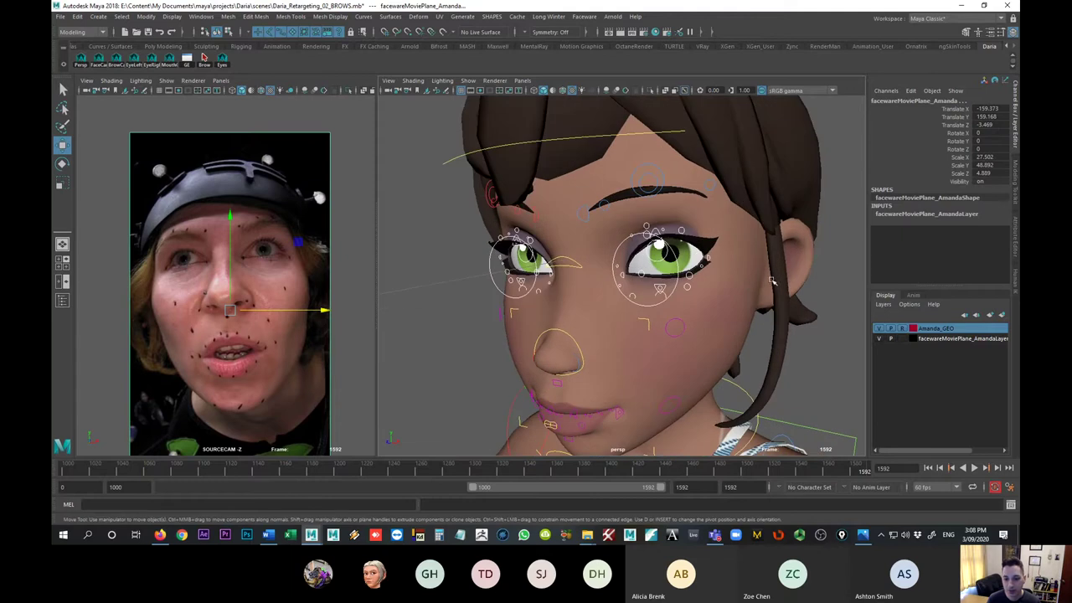
pyautogui.scroll(-10, 620, 291)
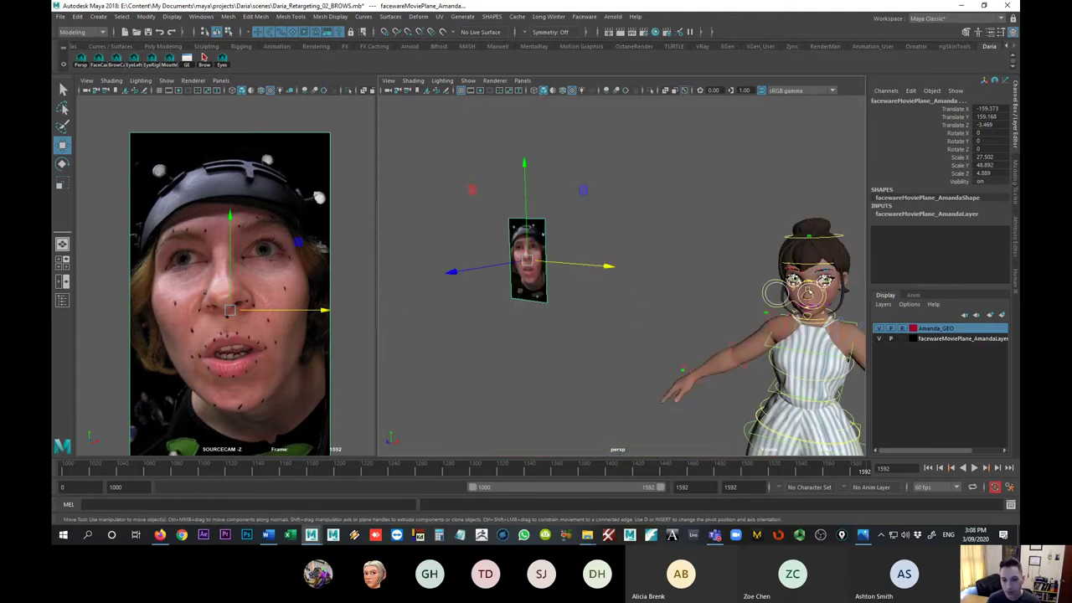
pyautogui.click(718, 278)
pyautogui.click(807, 285)
pyautogui.press('f')
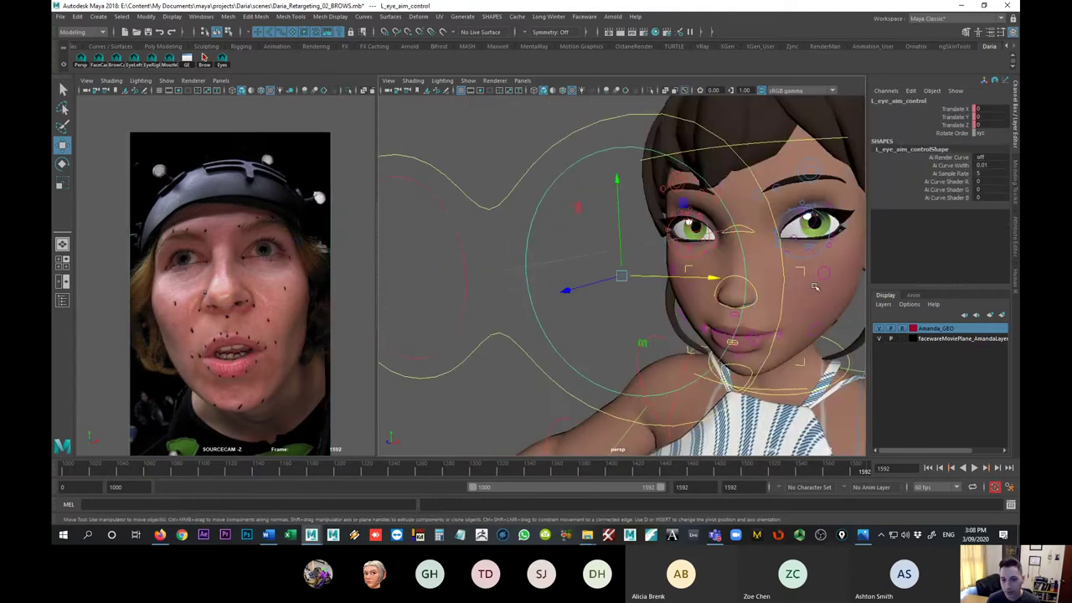
pyautogui.keyDown('alt'); pyautogui.moveTo(759, 286); pyautogui.dragTo(652, 244); pyautogui.keyUp('alt')
pyautogui.scroll(2, 752, 262)
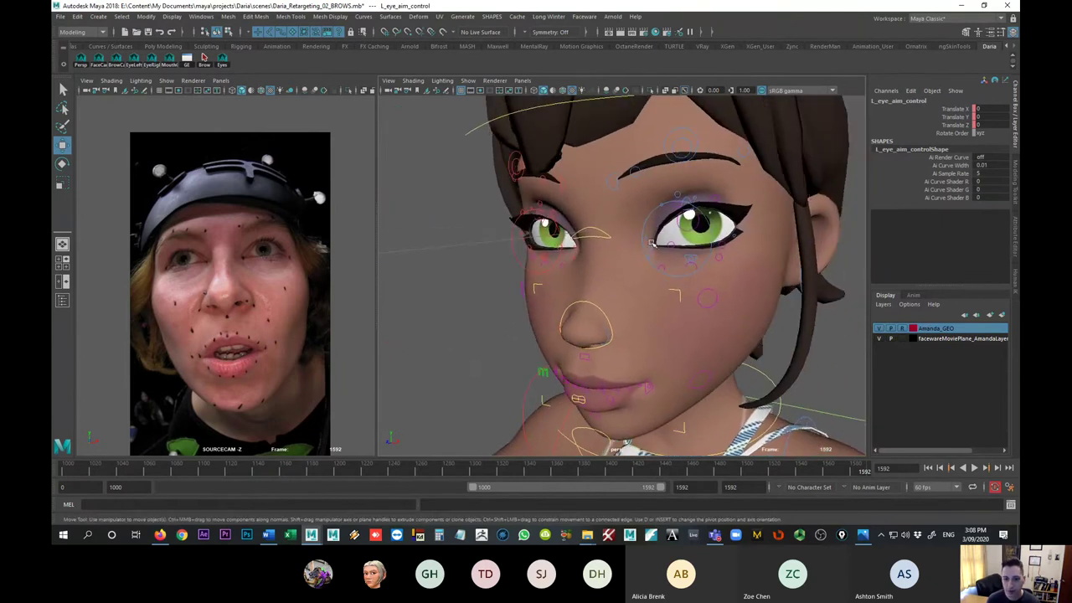
# - Inspect the left eye base control up close and reselect all eye controls with the Eyes set
pyautogui.click(645, 243)
pyautogui.press('f')
pyautogui.scroll(-3, 645, 243)
pyautogui.scroll(3, 586, 238)
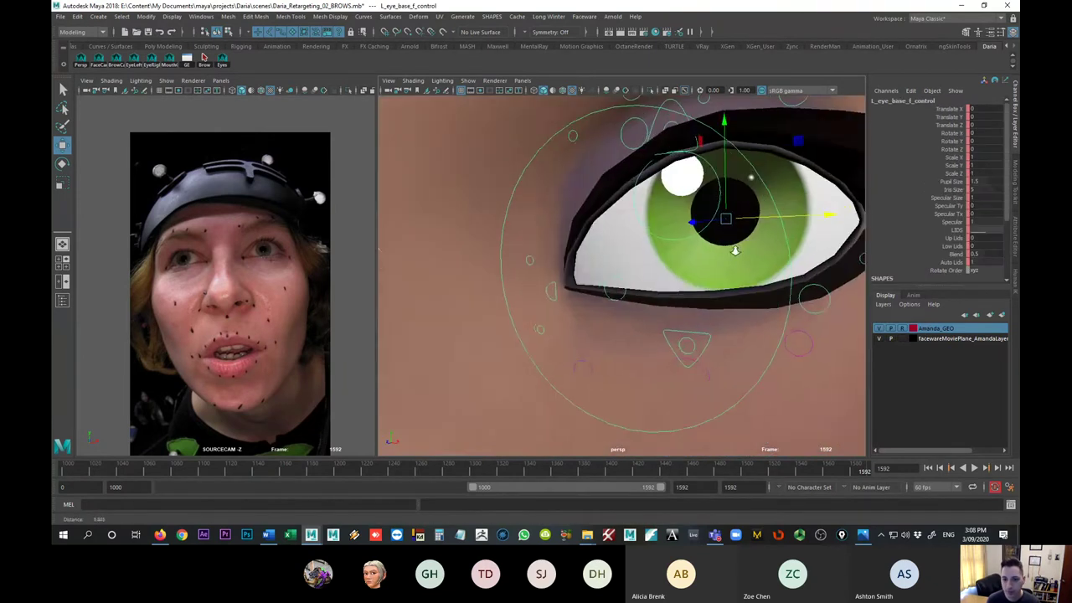
pyautogui.scroll(-3, 501, 231)
pyautogui.scroll(-3, 501, 231)
pyautogui.keyDown('alt'); pyautogui.moveTo(543, 263); pyautogui.dragTo(529, 236); pyautogui.keyUp('alt')
pyautogui.scroll(-3, 541, 240)
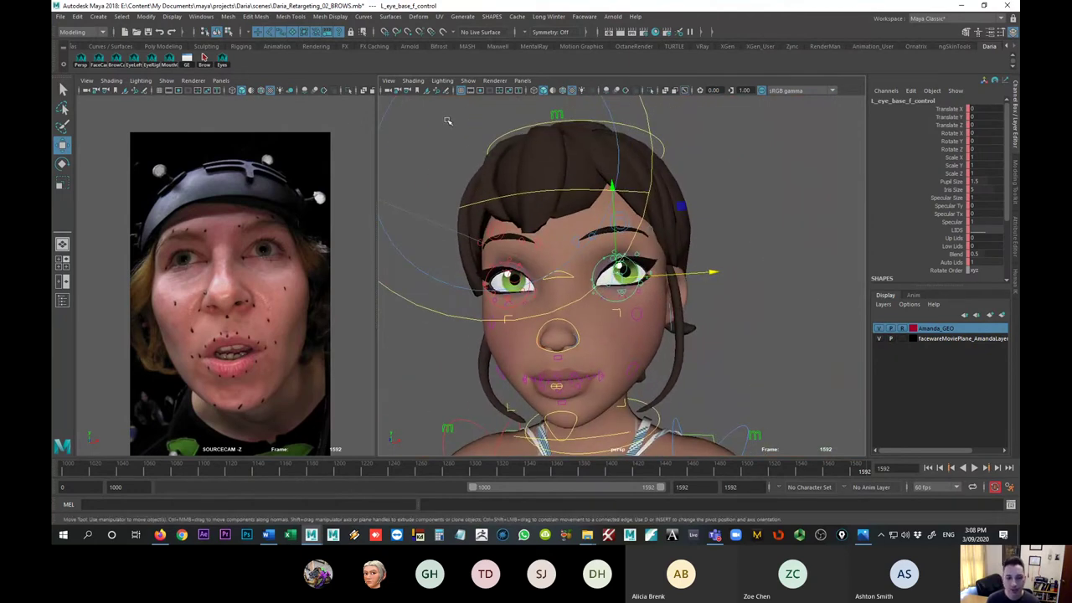
pyautogui.click(224, 66)
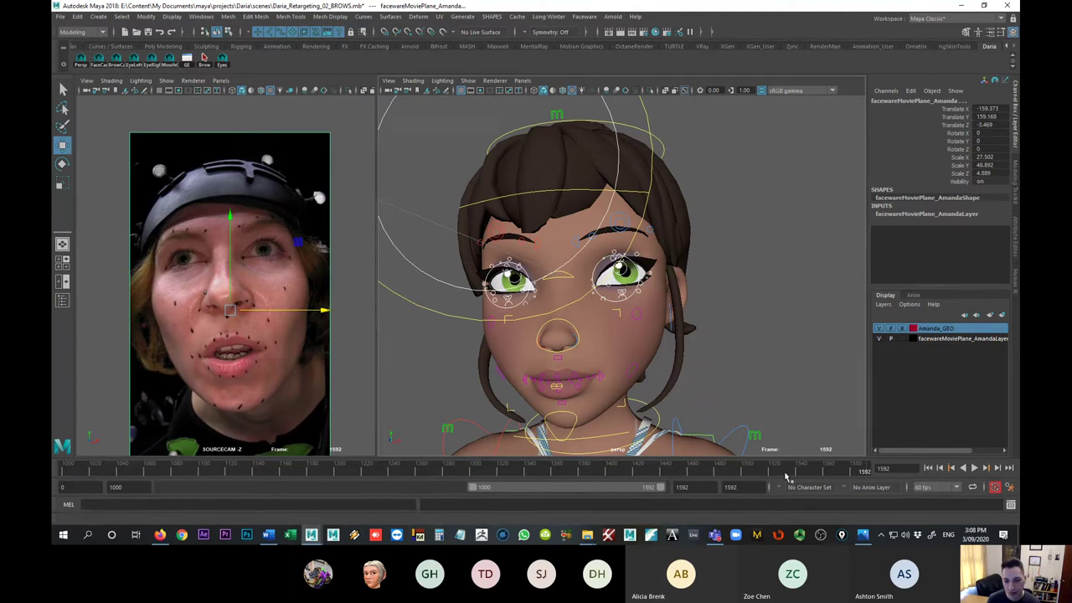
# - Set the playback range start to 0 and go to frame 0, keeping the Eyes set selected
pyautogui.doubleClick(116, 487)
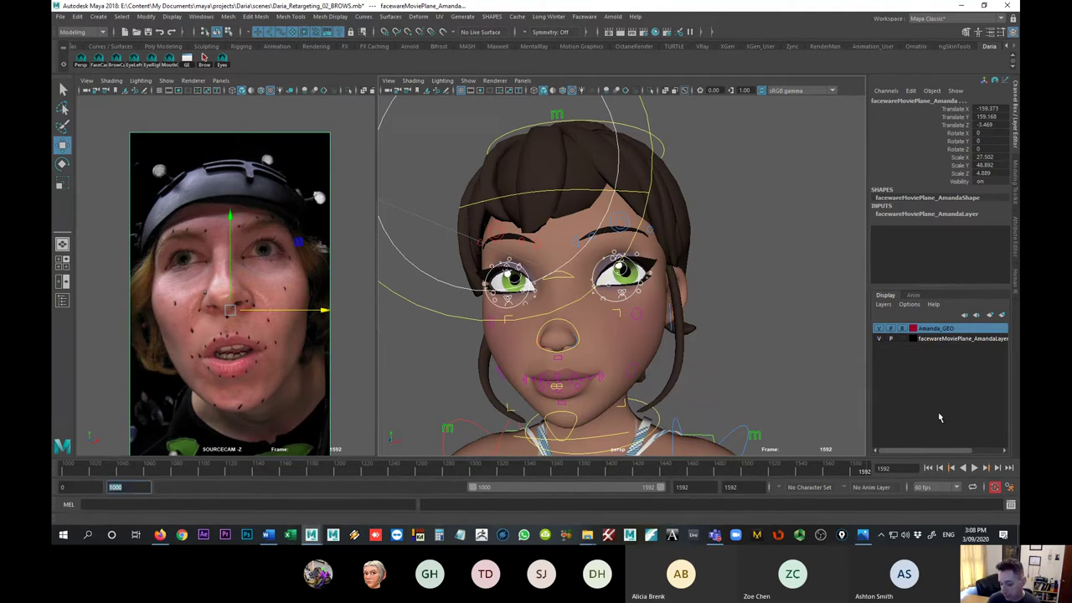
pyautogui.click(204, 59)
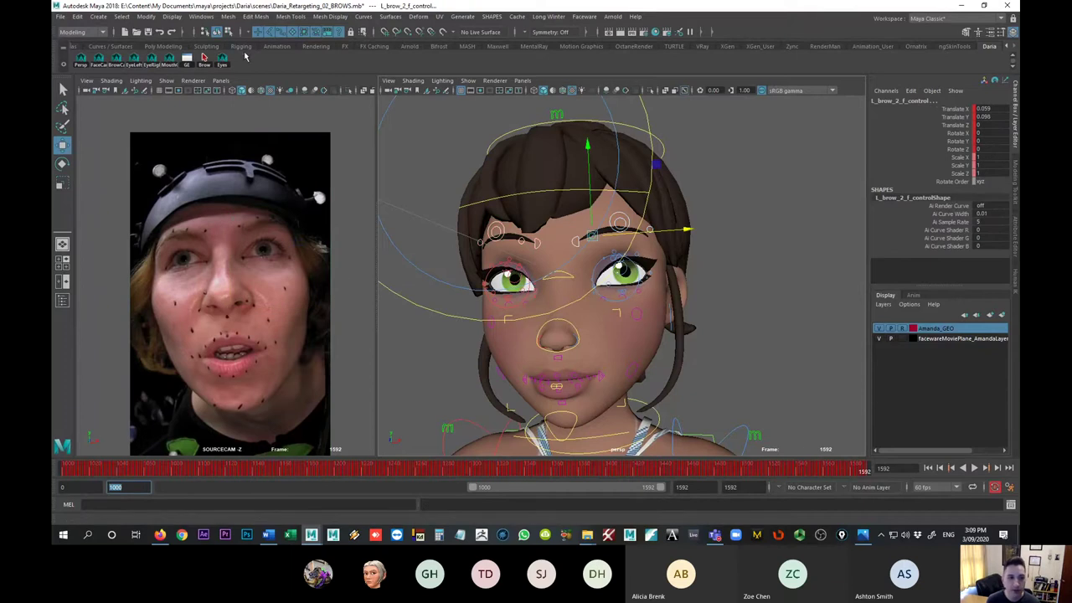
pyautogui.click(187, 138)
pyautogui.write('0')
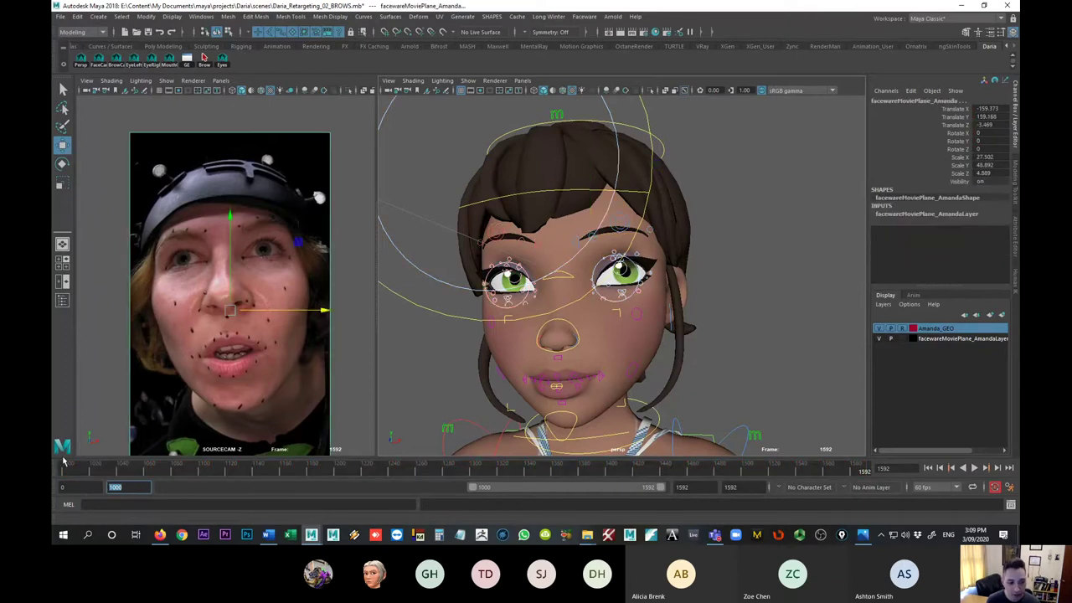
pyautogui.press('Return')
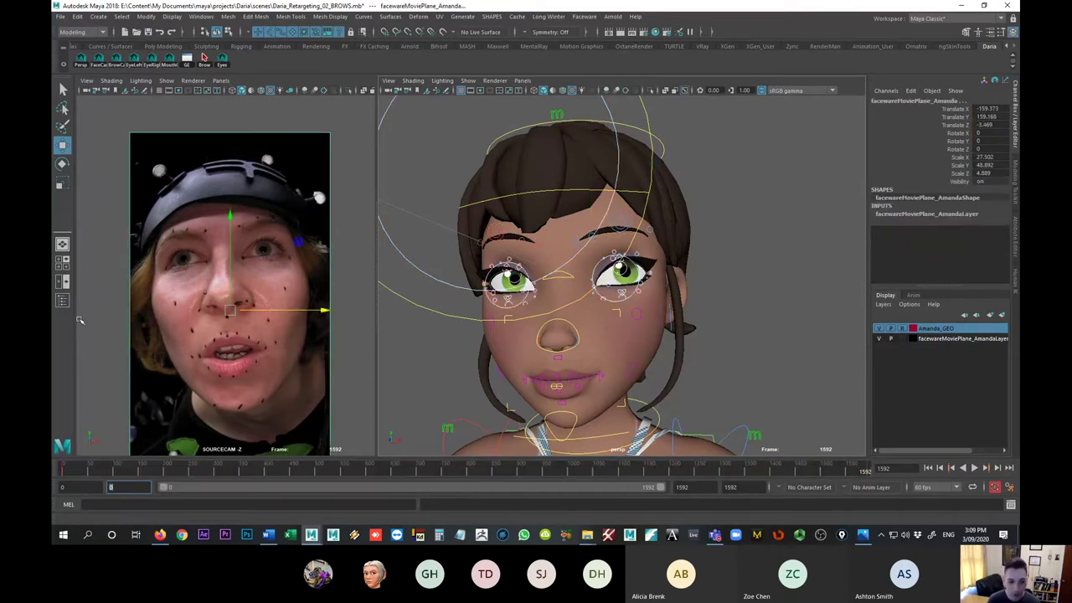
pyautogui.click(58, 472)
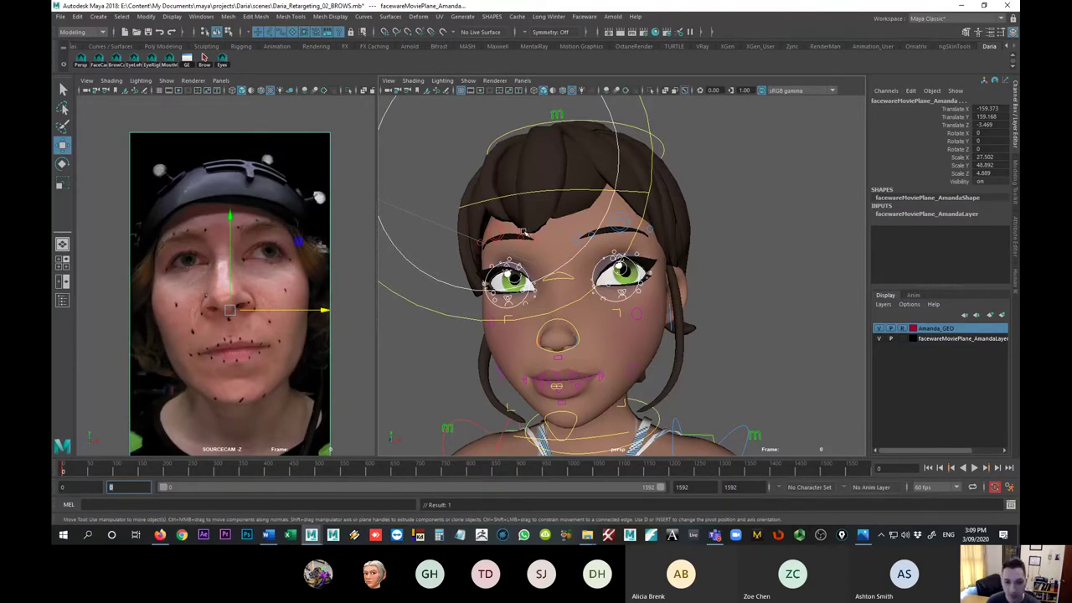
# - Open the Faceware Retargeter for the scene with the eye controls selected
pyautogui.moveTo(523, 231)
pyautogui.keyDown('alt'); pyautogui.mouseDown()
pyautogui.moveTo(502, 235)
pyautogui.moveTo(528, 231)
pyautogui.mouseUp(); pyautogui.keyUp('alt')
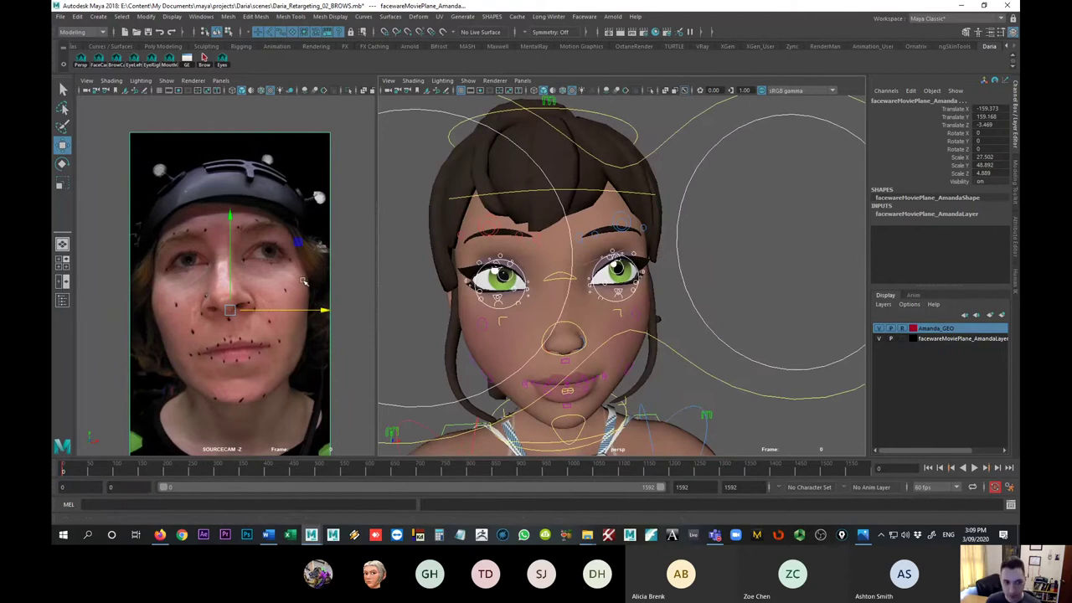
pyautogui.keyDown('alt'); pyautogui.moveTo(249, 263); pyautogui.dragTo(267, 262, button='middle'); pyautogui.keyUp('alt')
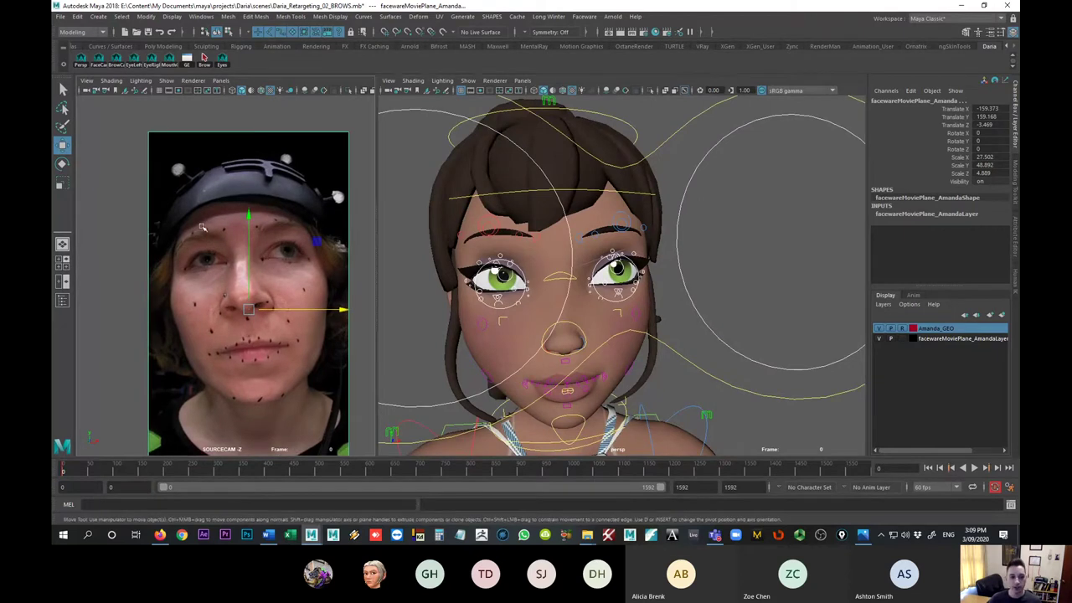
pyautogui.scroll(3, 202, 226)
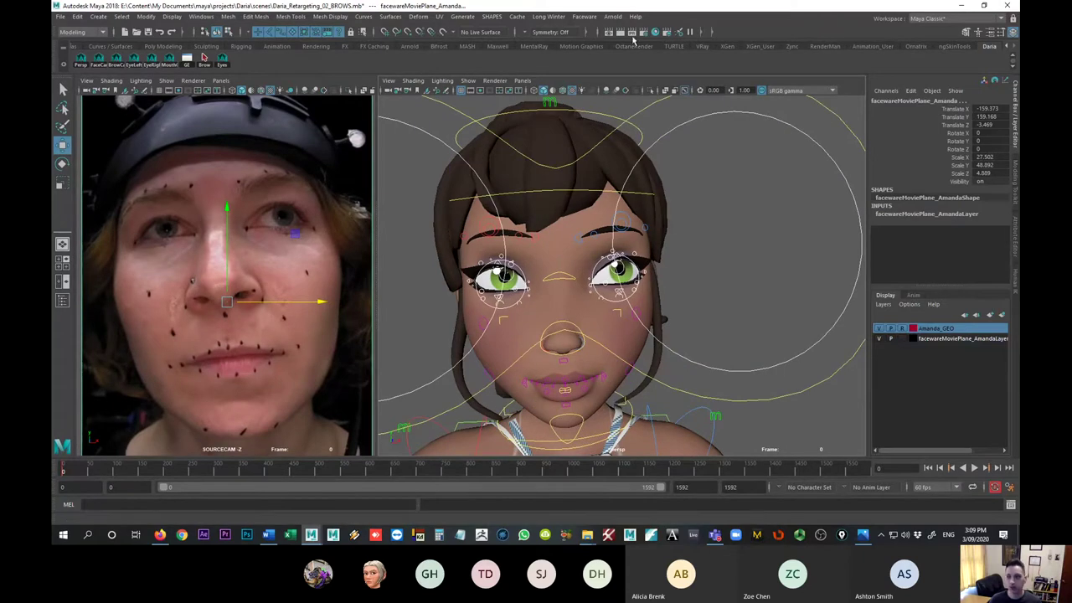
pyautogui.click(583, 19)
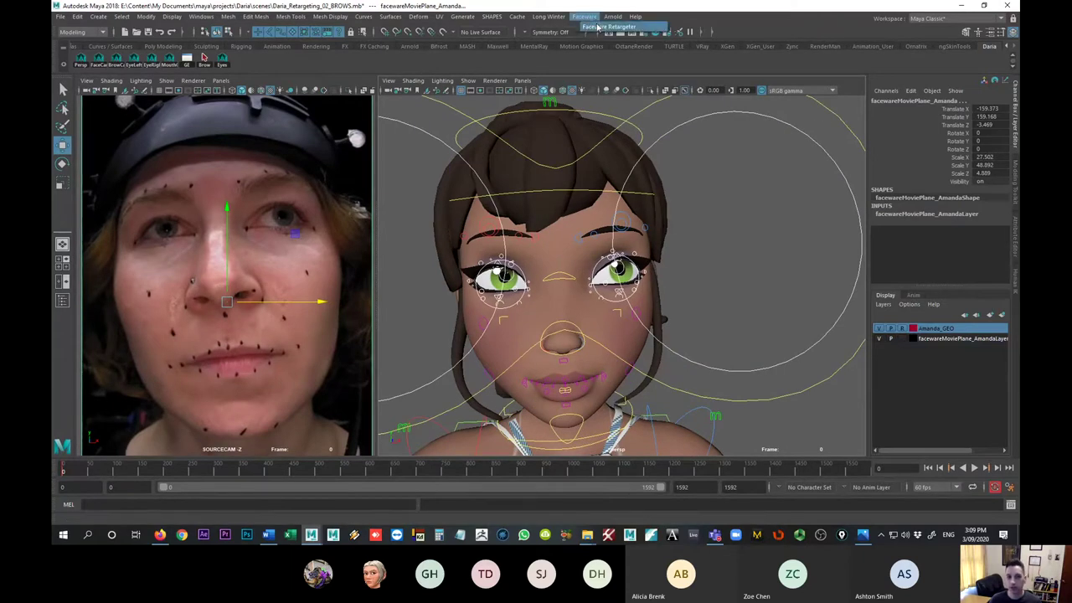
pyautogui.click(598, 26)
pyautogui.click(480, 323)
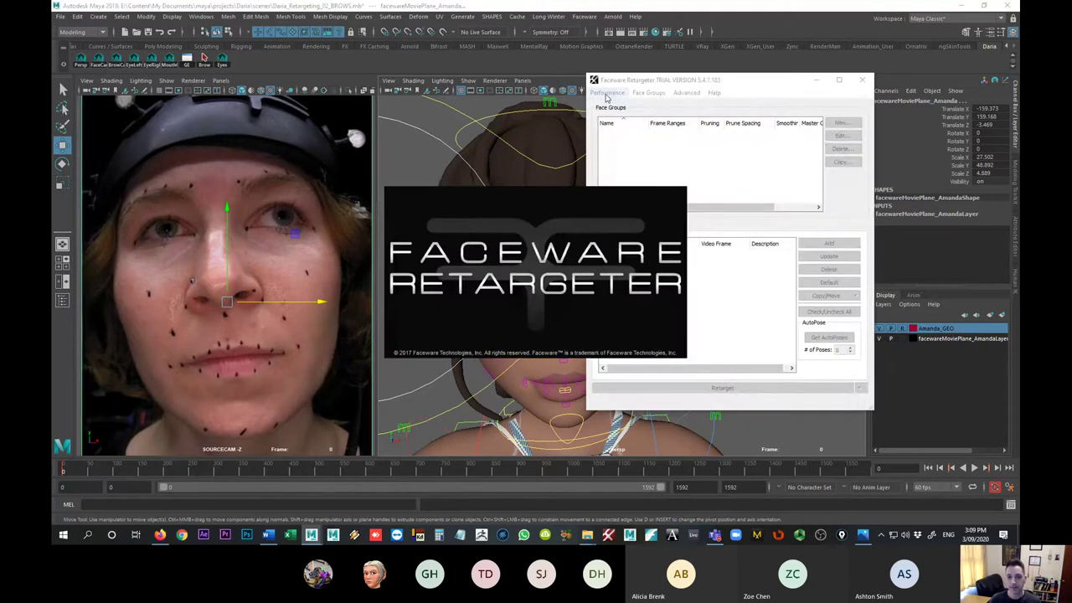
# - Open the Daria_Faceware_02.fwr performance with the Daria_Faceware_02_DEF.xml character setup file and dismiss the AutoSolve notice
pyautogui.click(608, 93)
pyautogui.click(623, 108)
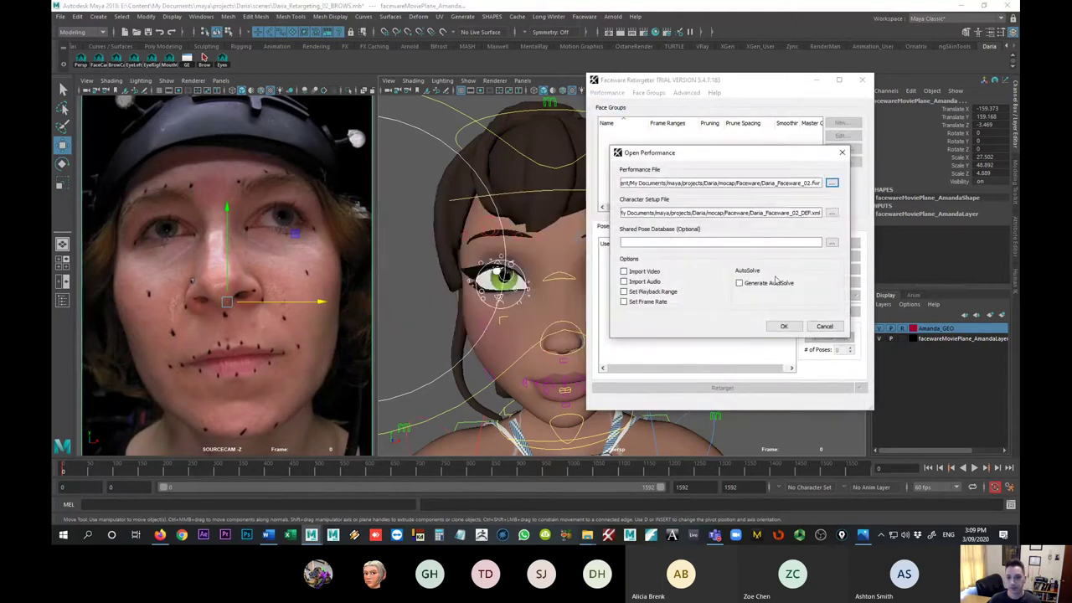
pyautogui.click(794, 330)
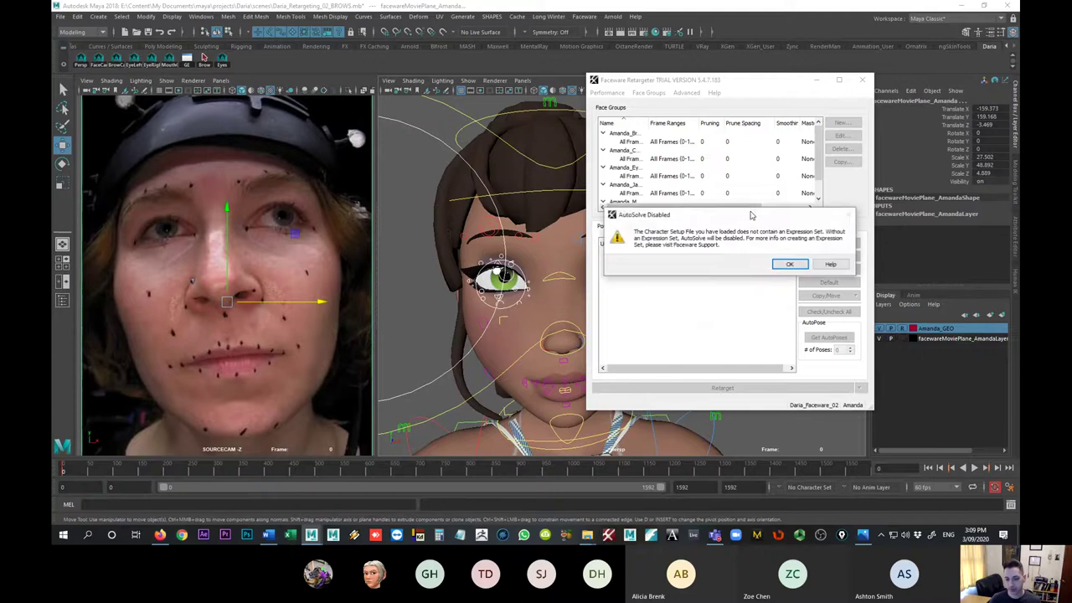
pyautogui.click(777, 261)
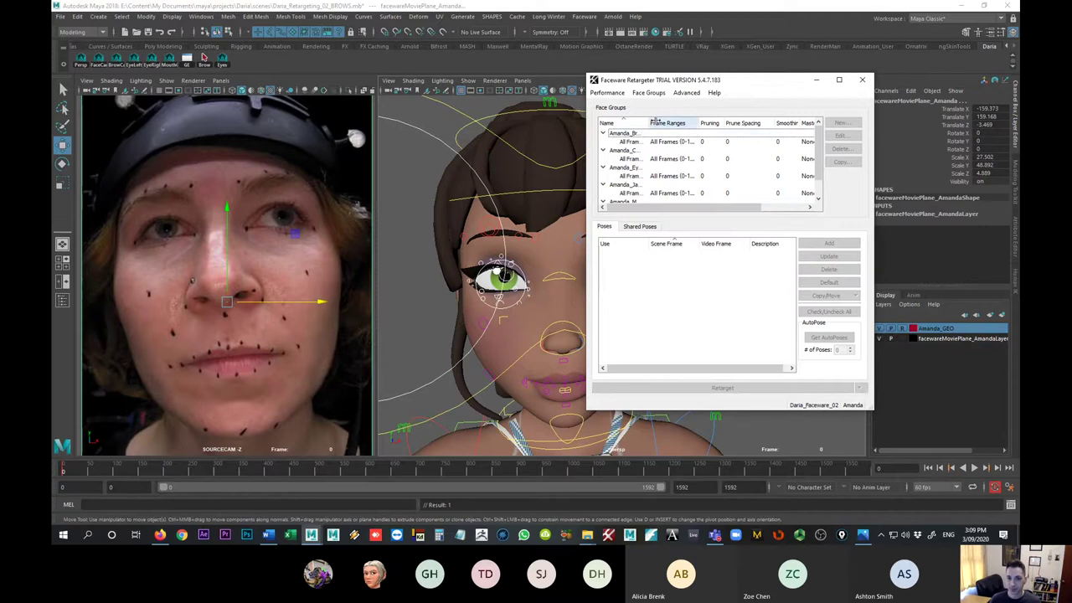
# - Add a pose at frame 0 to the All Frames range of Amanda_Eyes and describe it as Neutral Frame
pyautogui.moveTo(649, 117); pyautogui.dragTo(677, 119)
pyautogui.click(647, 176)
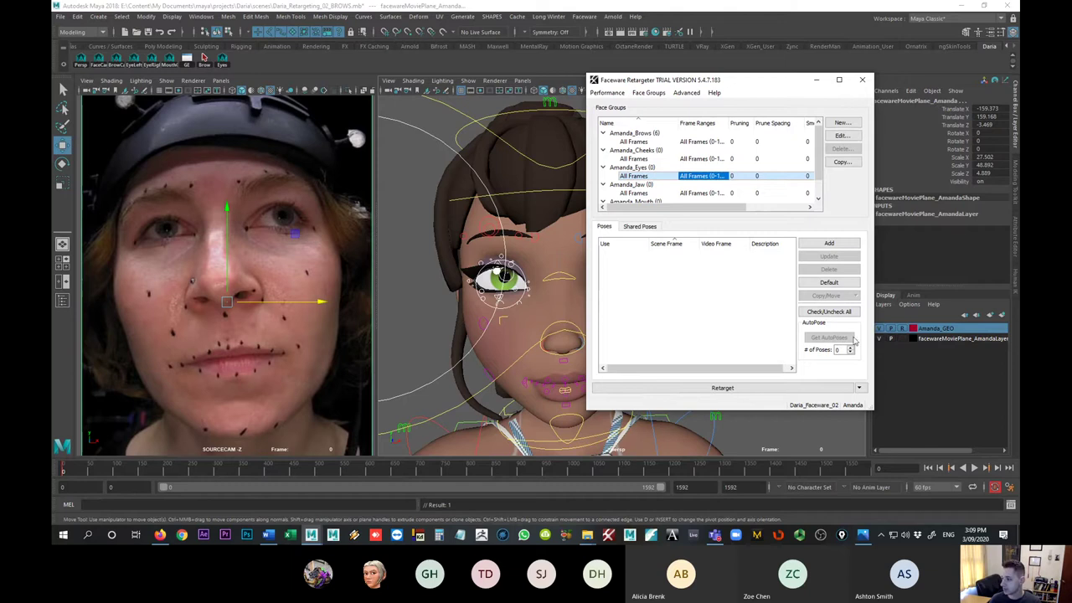
pyautogui.click(826, 244)
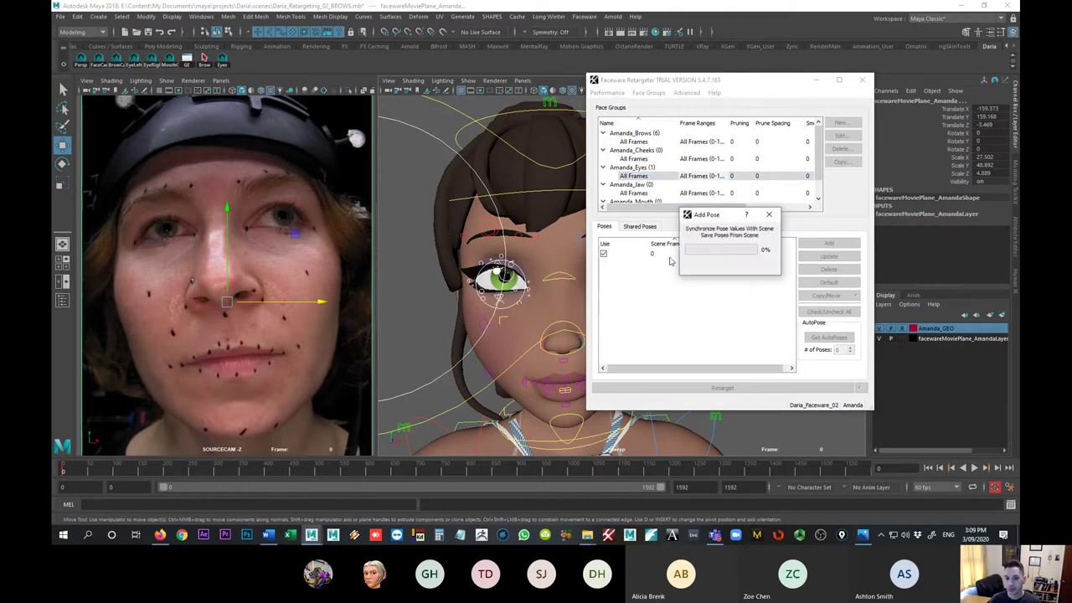
pyautogui.doubleClick(759, 255)
pyautogui.write('Neutral Frame')
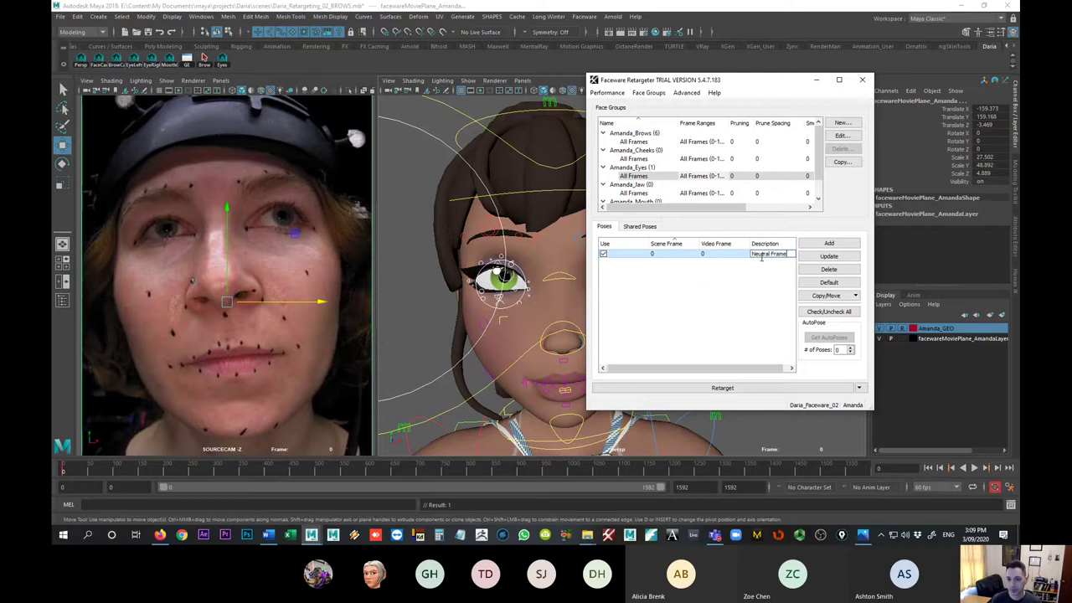
pyautogui.press('Return')
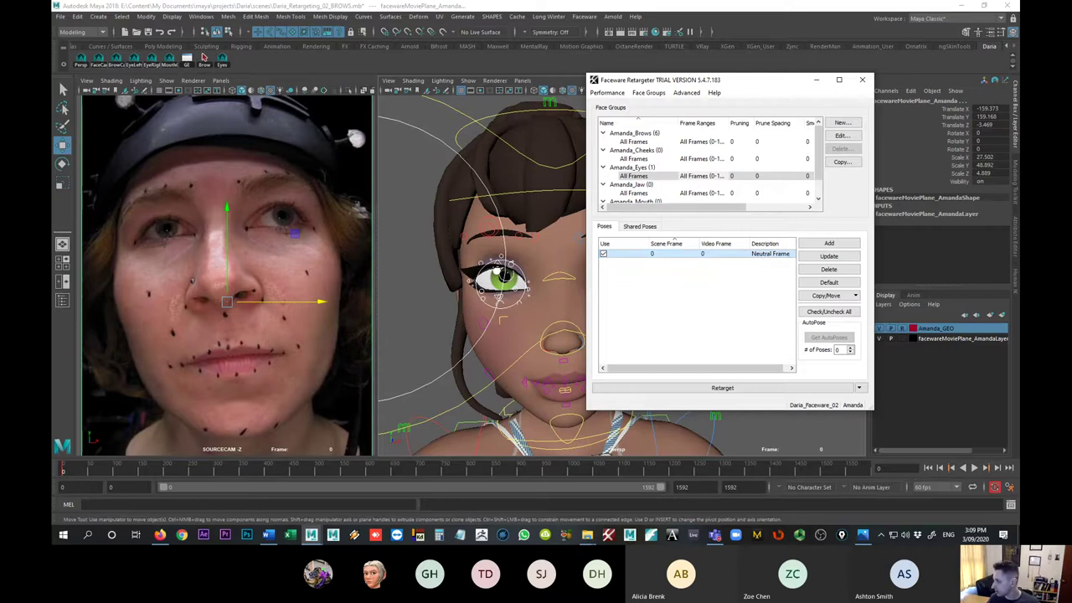
pyautogui.hotkey('alt', 'Tab')
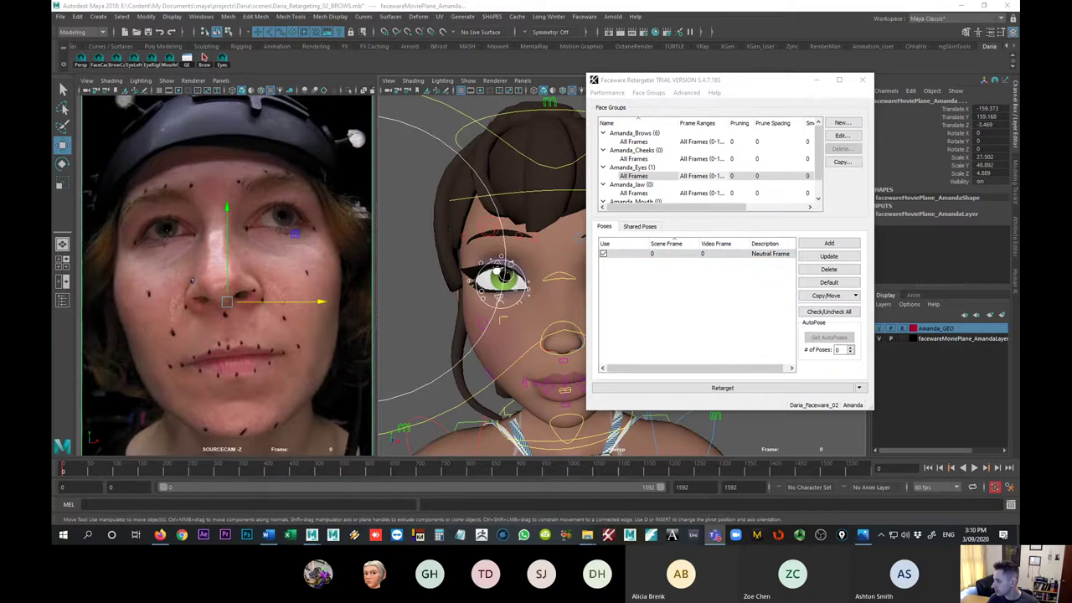
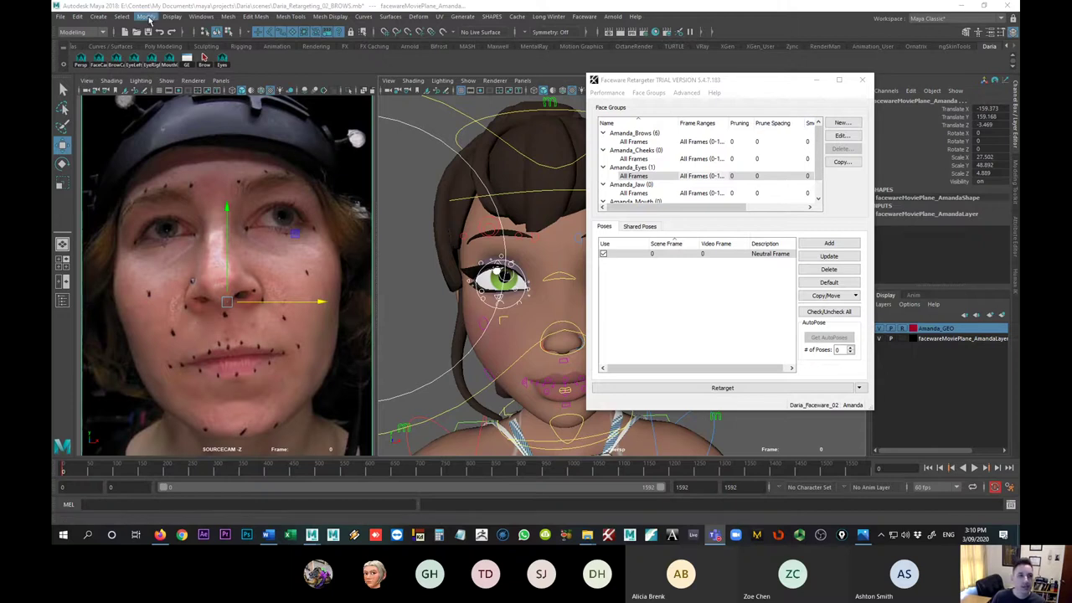
pyautogui.click(123, 17)
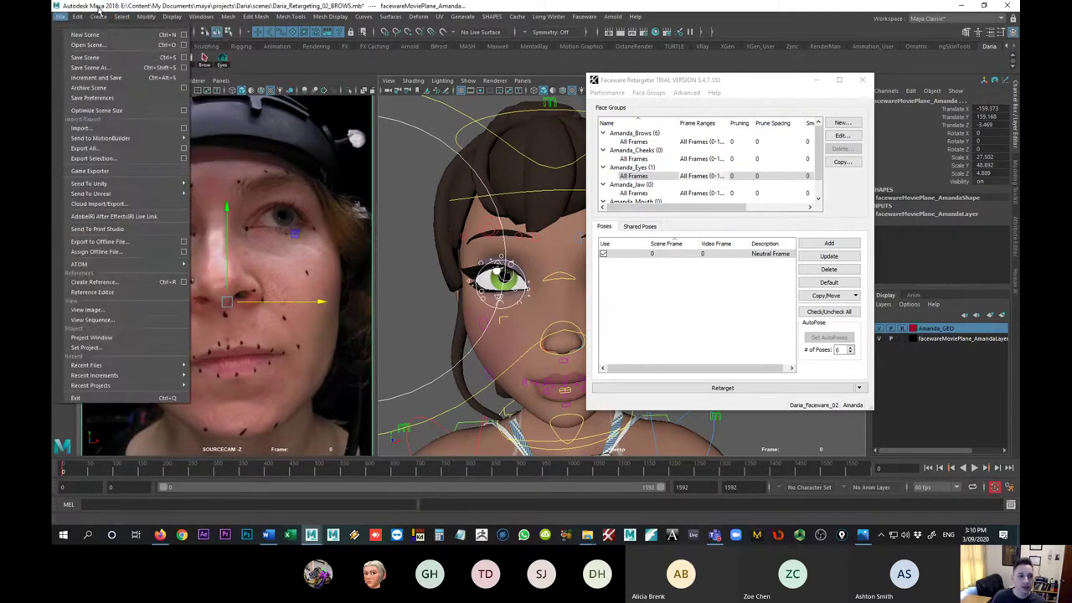
pyautogui.click(60, 16)
pyautogui.click(99, 16)
pyautogui.moveTo(168, 221)
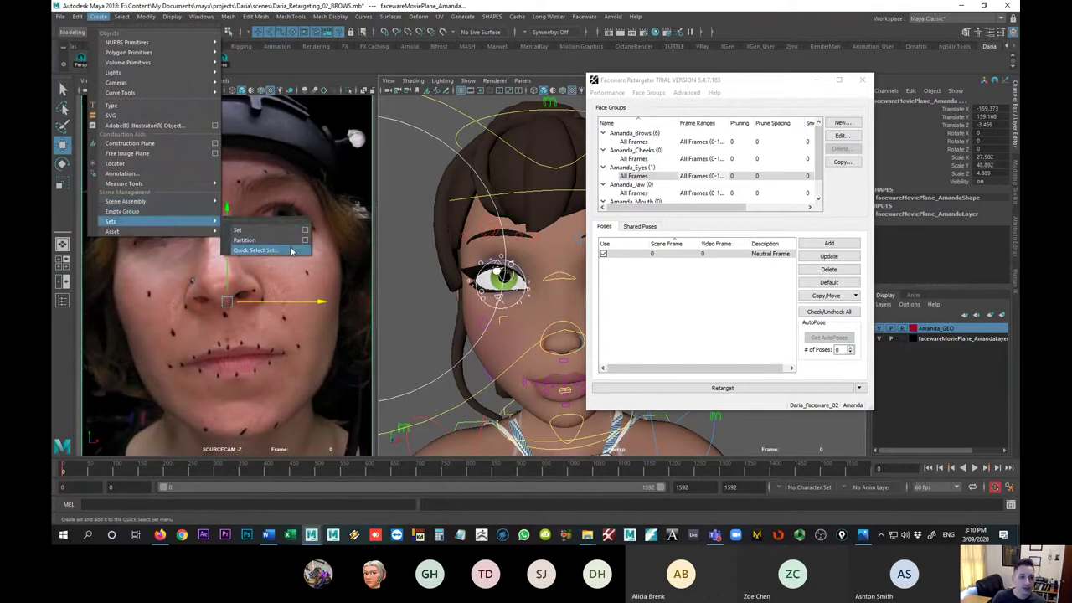
pyautogui.click(259, 243)
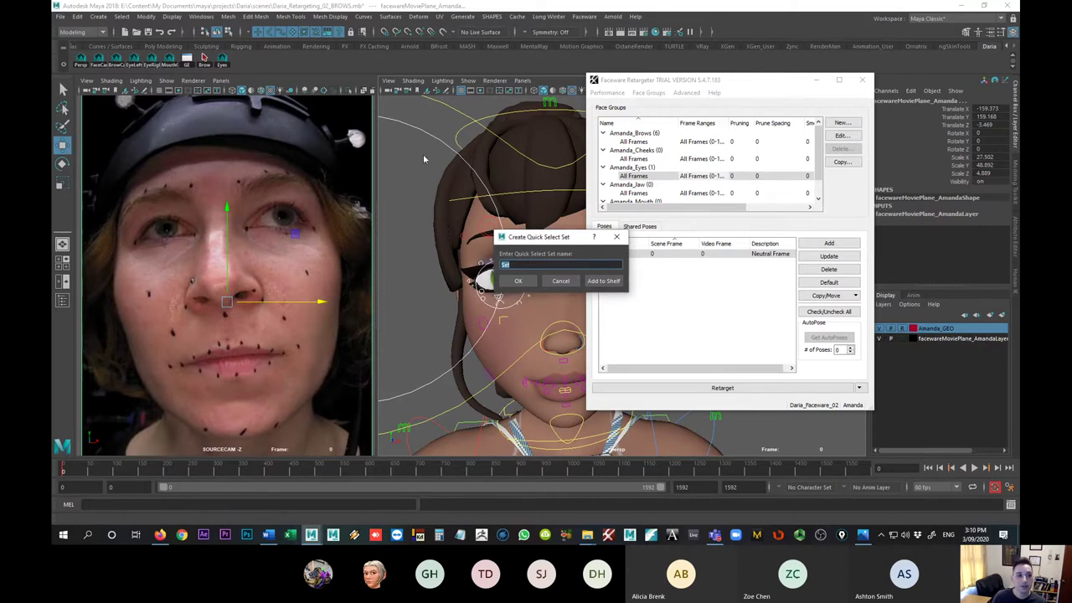
pyautogui.click(560, 281)
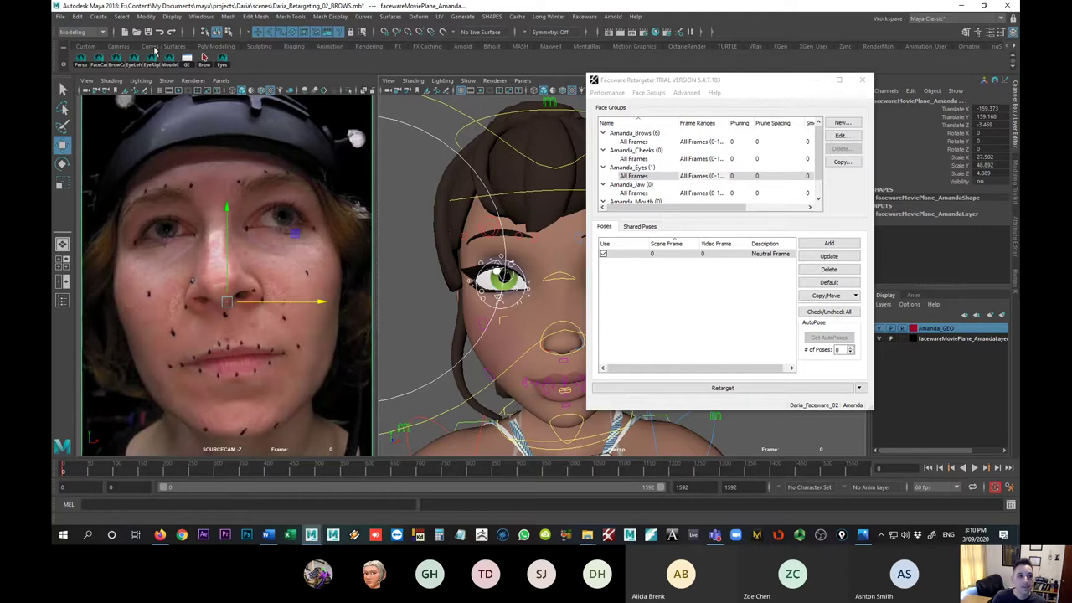
# - Show the Custom shelf and bring its full row of tools into view
pyautogui.click(87, 46)
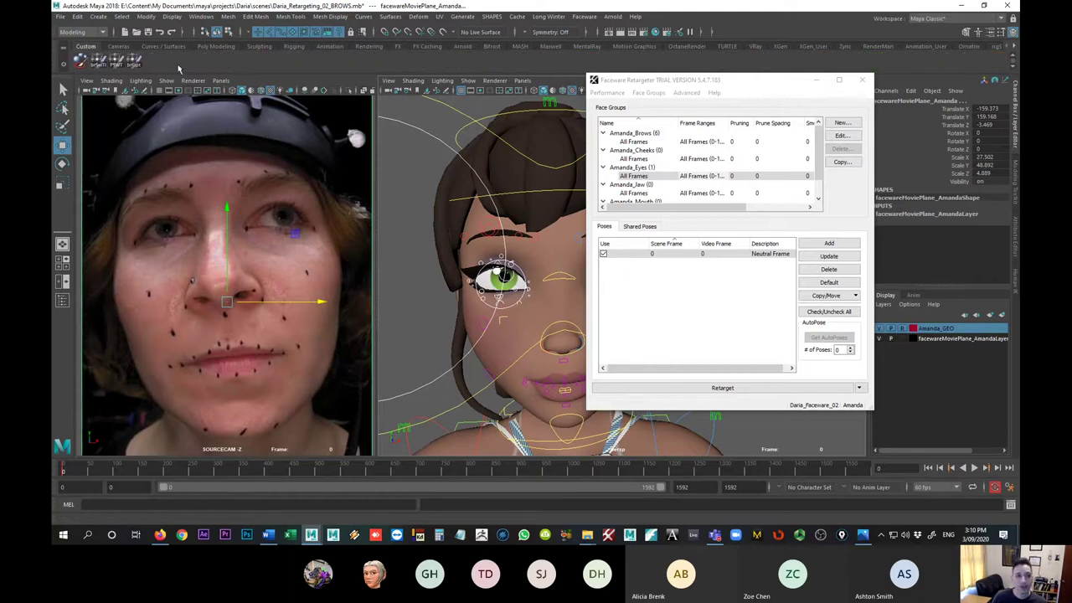
pyautogui.click(1011, 64)
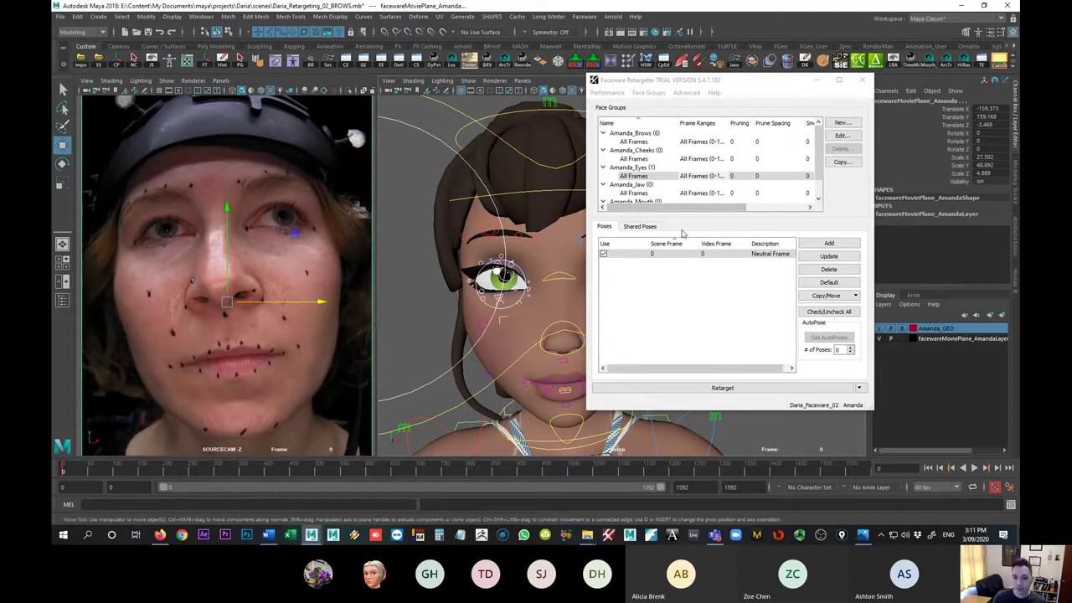
# - Get 3 AutoPoses for the Amanda_Eyes group, go to the one at frame 688 and minimize the Retargeter
pyautogui.click(839, 349)
pyautogui.write('1')
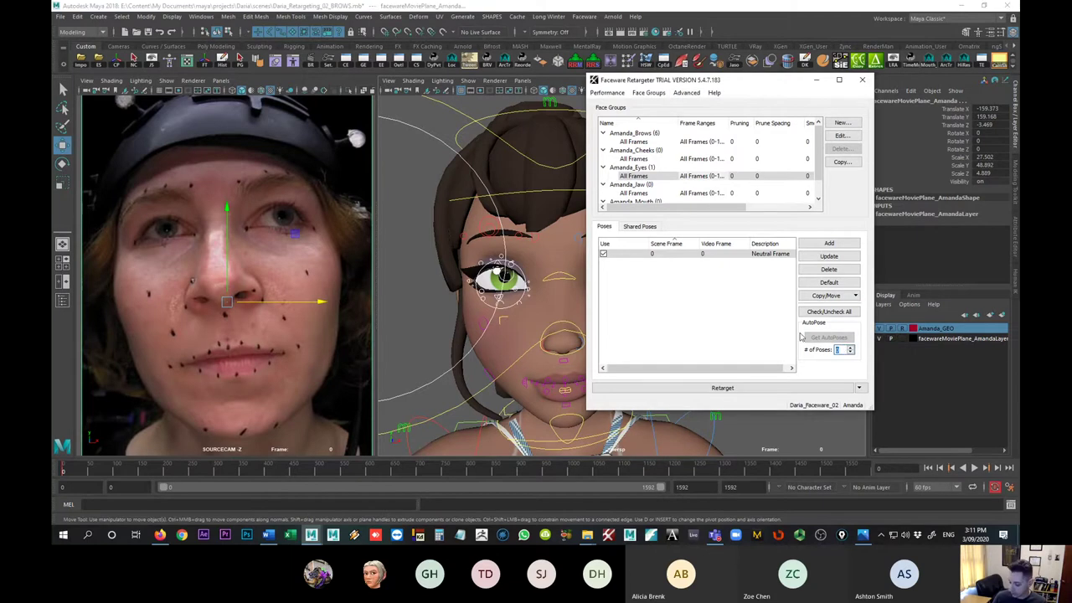
pyautogui.press('Return')
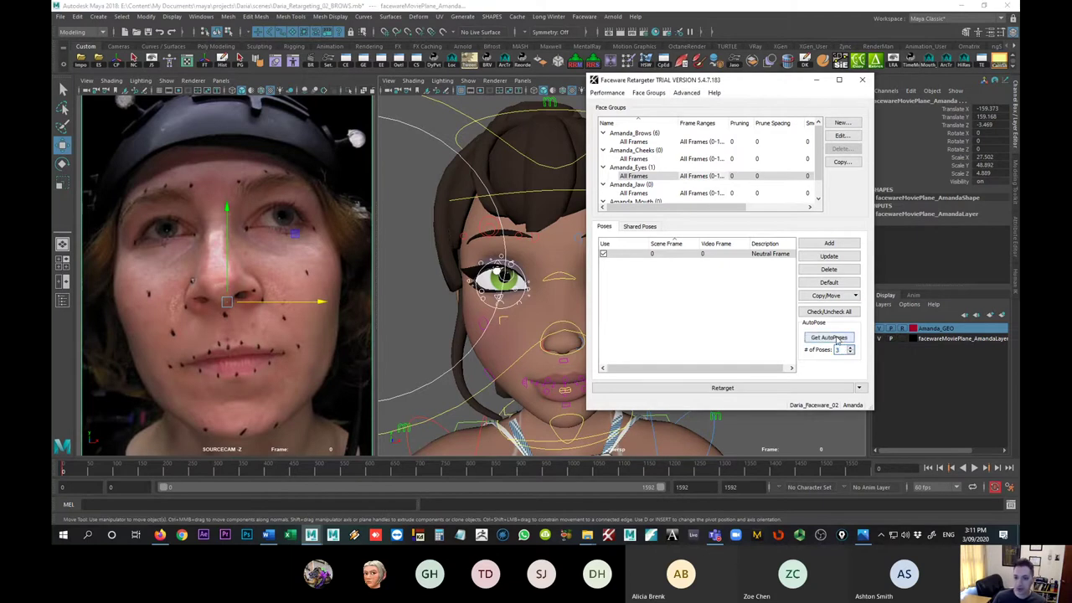
pyautogui.click(835, 338)
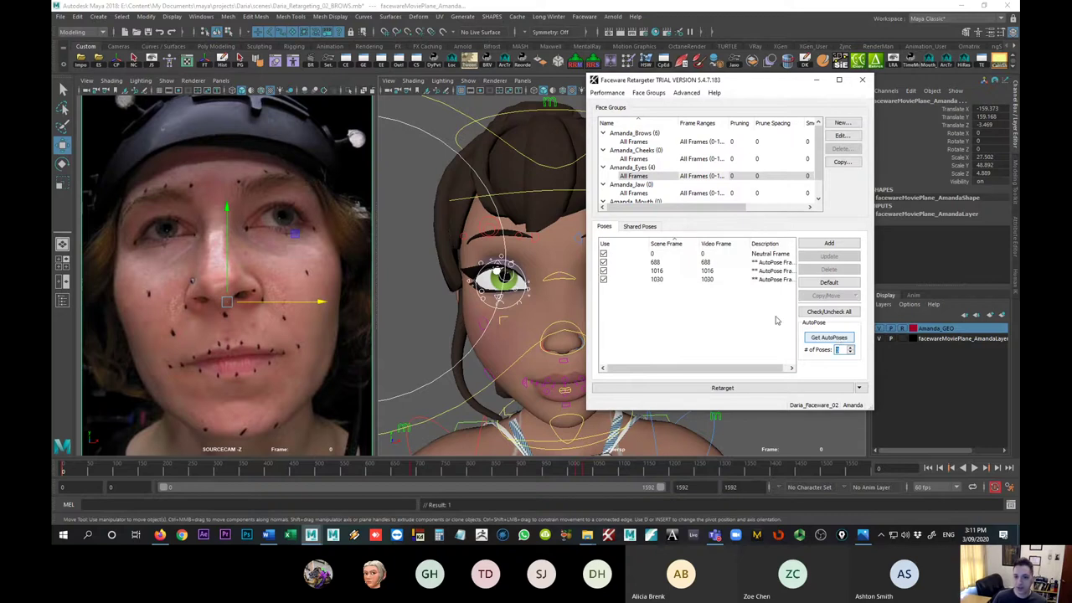
pyautogui.click(668, 262)
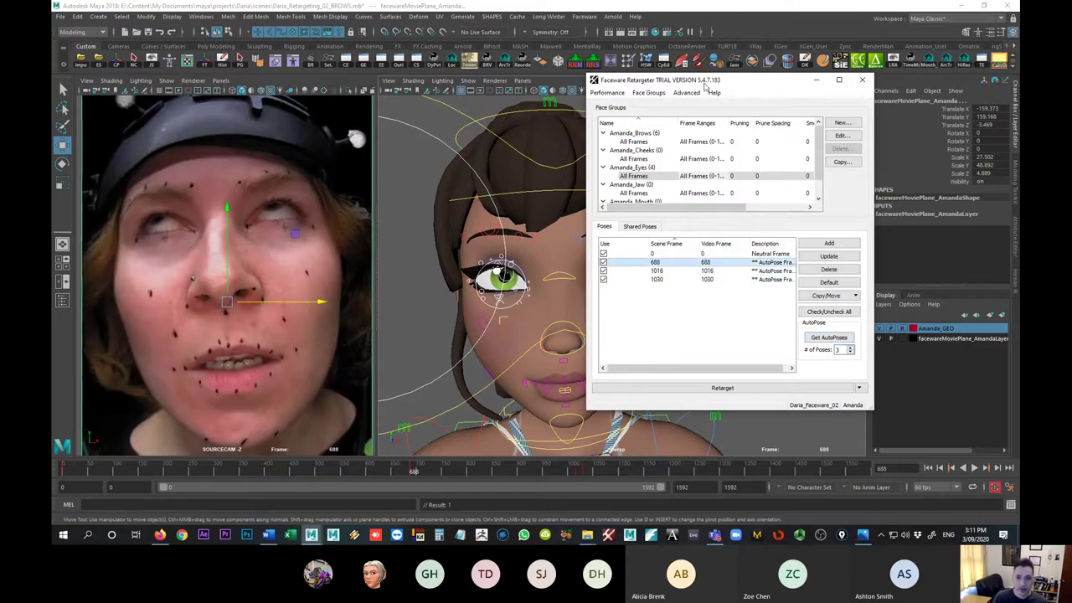
pyautogui.click(816, 80)
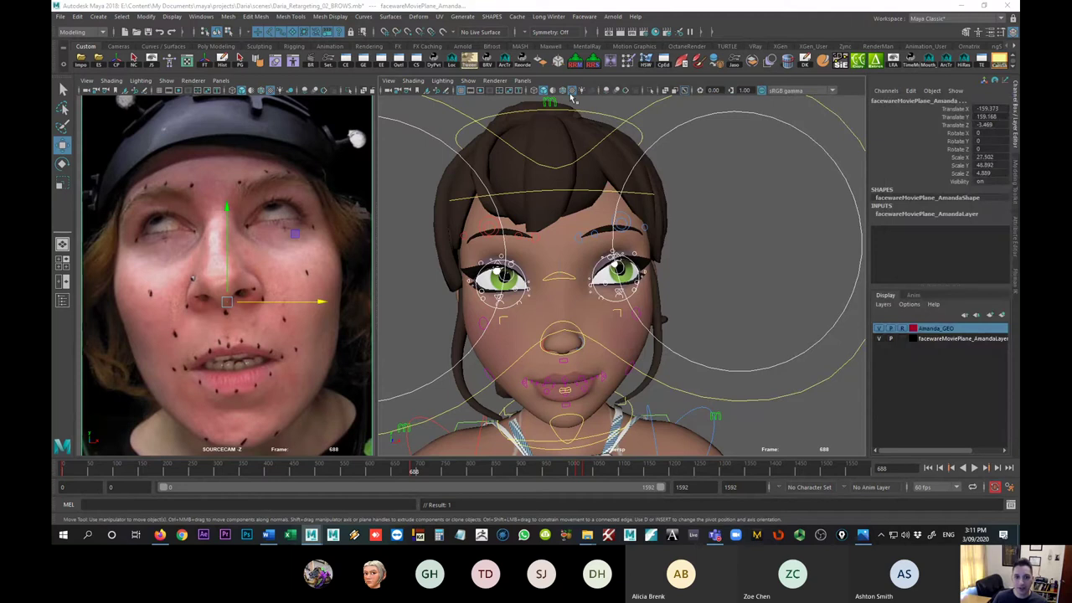
# - Look at the character through FACECAM and switch the character view to EYE_LEFT_CAM
pyautogui.click(522, 81)
pyautogui.moveTo(586, 91)
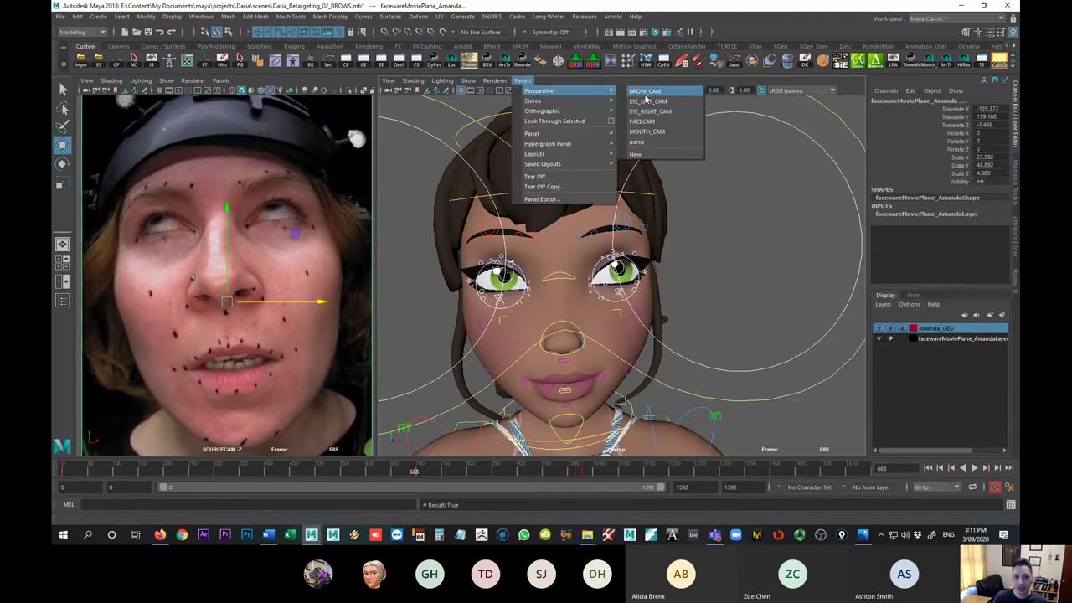
pyautogui.click(646, 122)
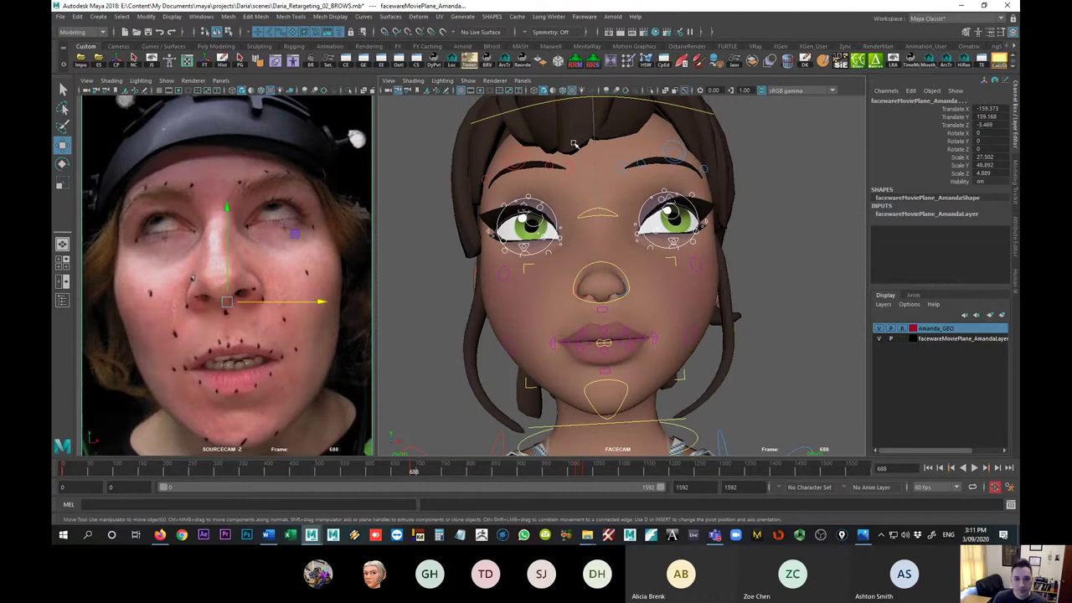
pyautogui.click(522, 80)
pyautogui.moveTo(552, 91)
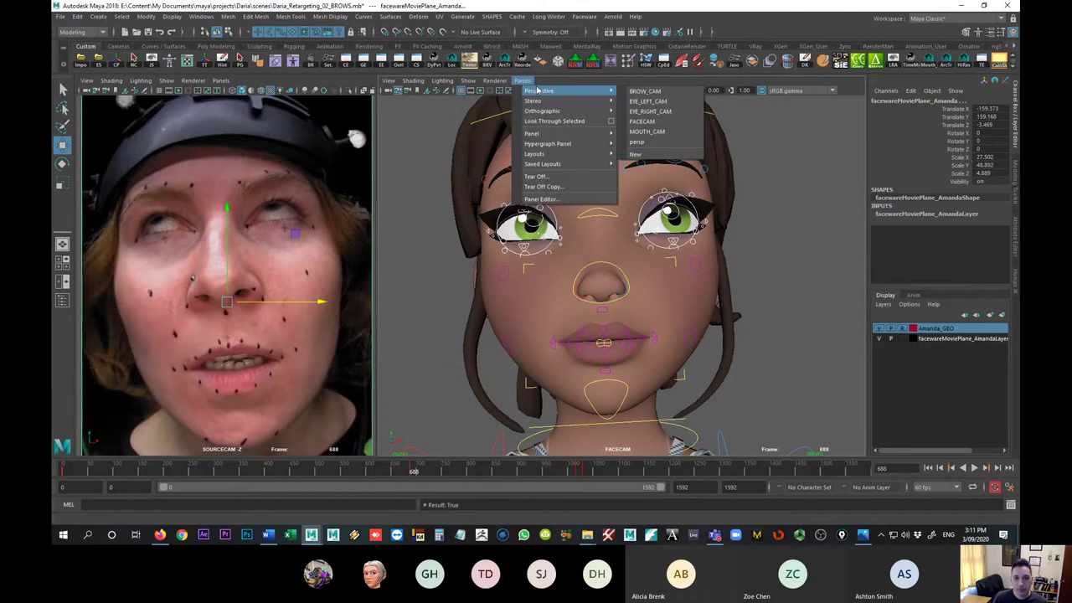
pyautogui.click(685, 102)
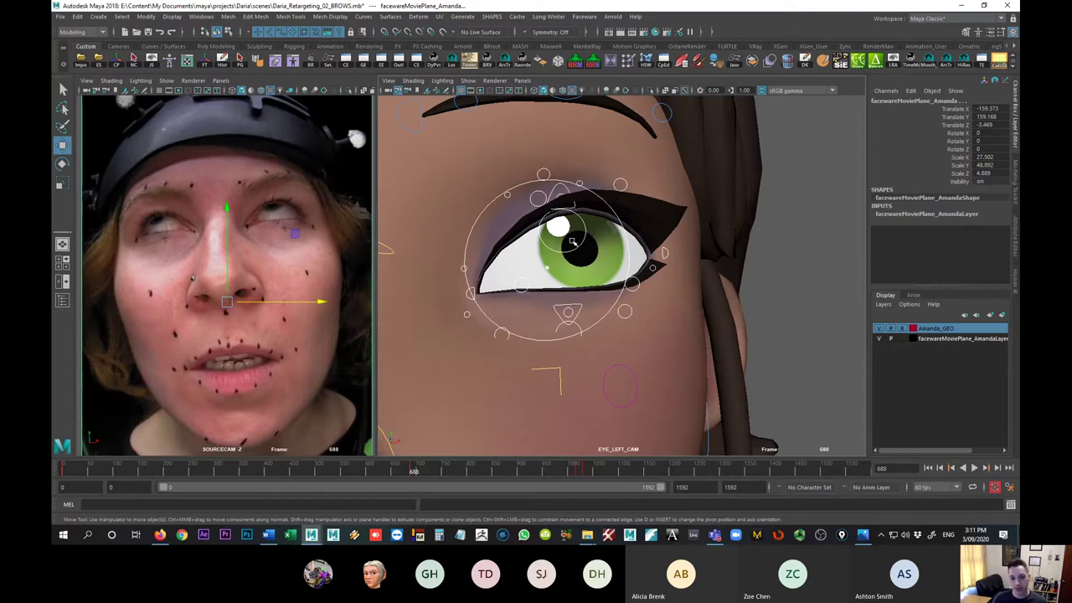
# - Try to rotate the left eye FK control upward to match the actor's gaze at frame 688, and restore its rotation
pyautogui.click(578, 250)
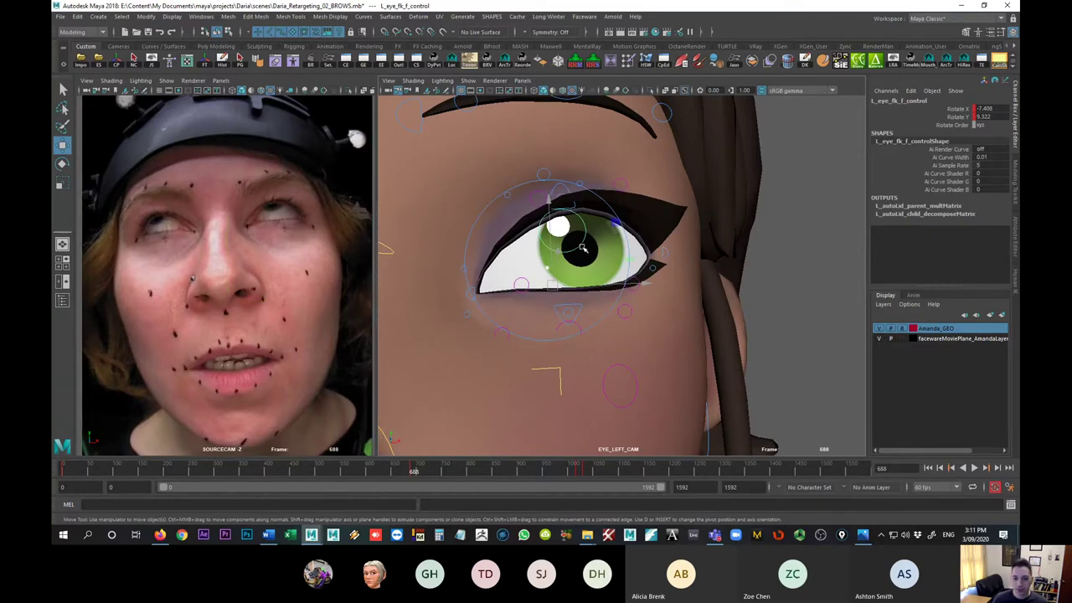
pyautogui.press('e')
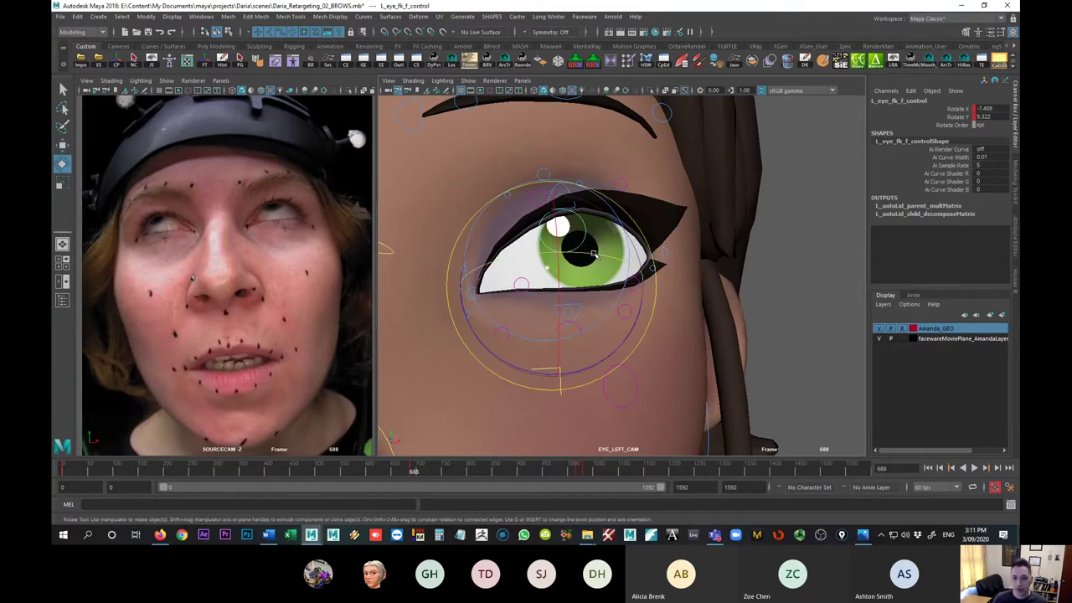
pyautogui.moveTo(597, 256); pyautogui.dragTo(546, 233)
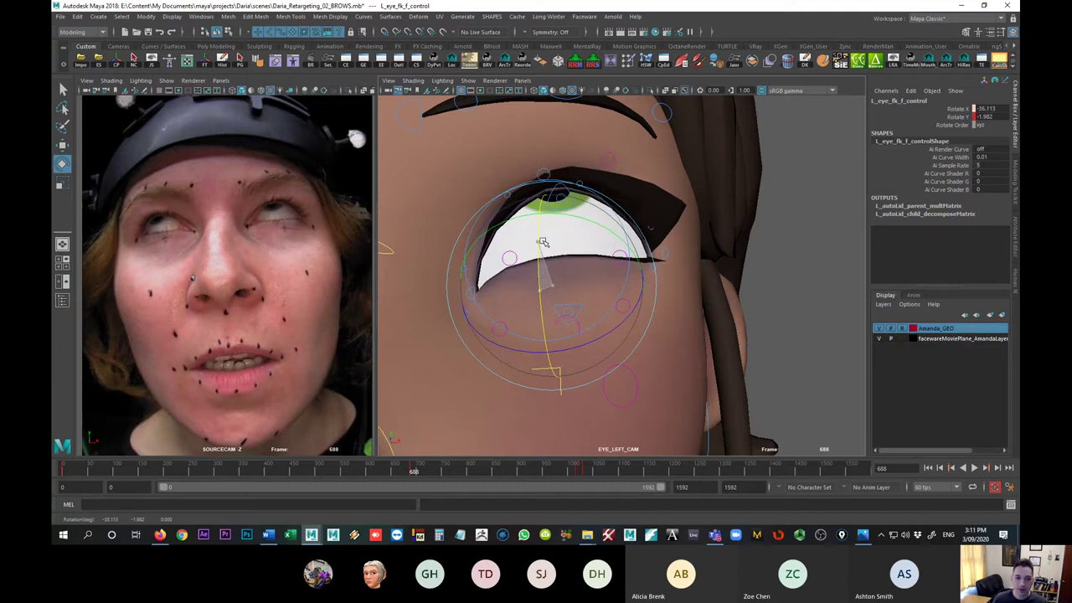
pyautogui.moveTo(613, 233); pyautogui.dragTo(539, 264)
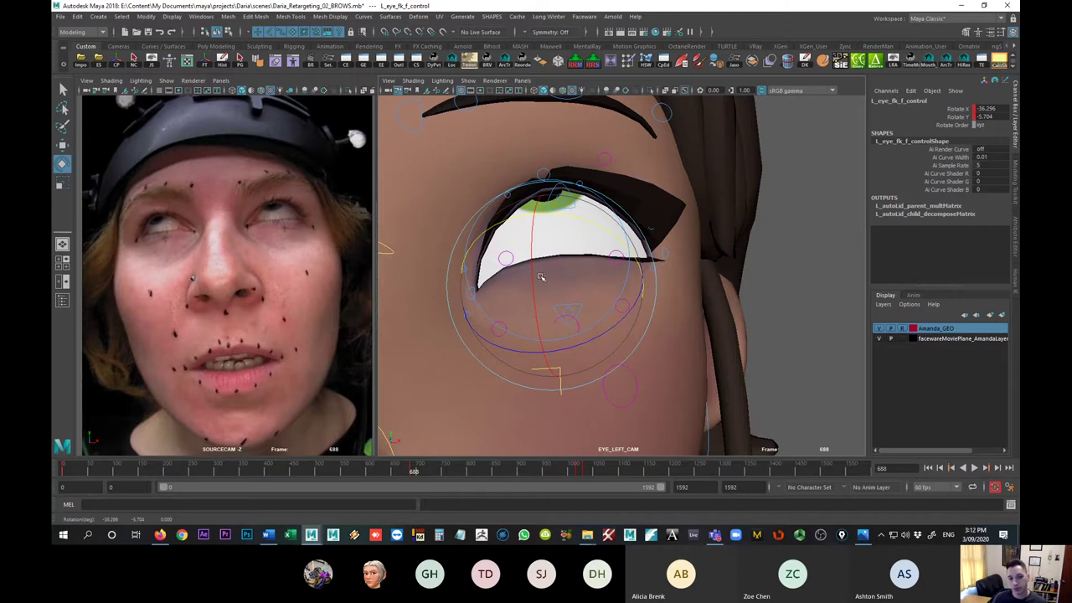
pyautogui.moveTo(536, 279); pyautogui.dragTo(609, 295)
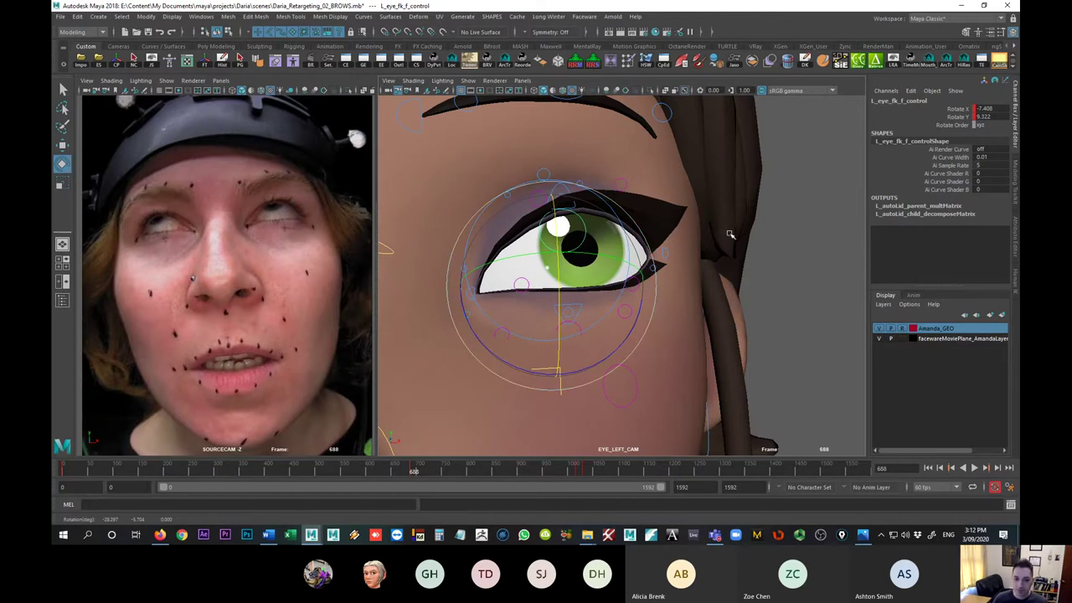
# - Try the Up Lids and Low Lids attributes of the left eye base control and set its Auto Lids to 0
pyautogui.click(832, 196)
pyautogui.click(655, 285)
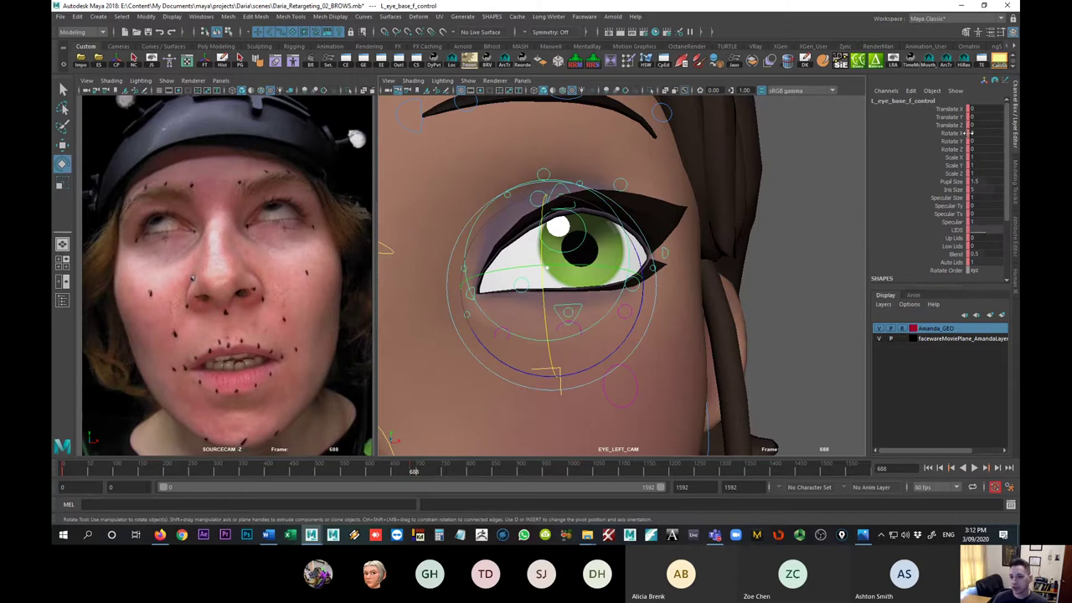
pyautogui.click(954, 238)
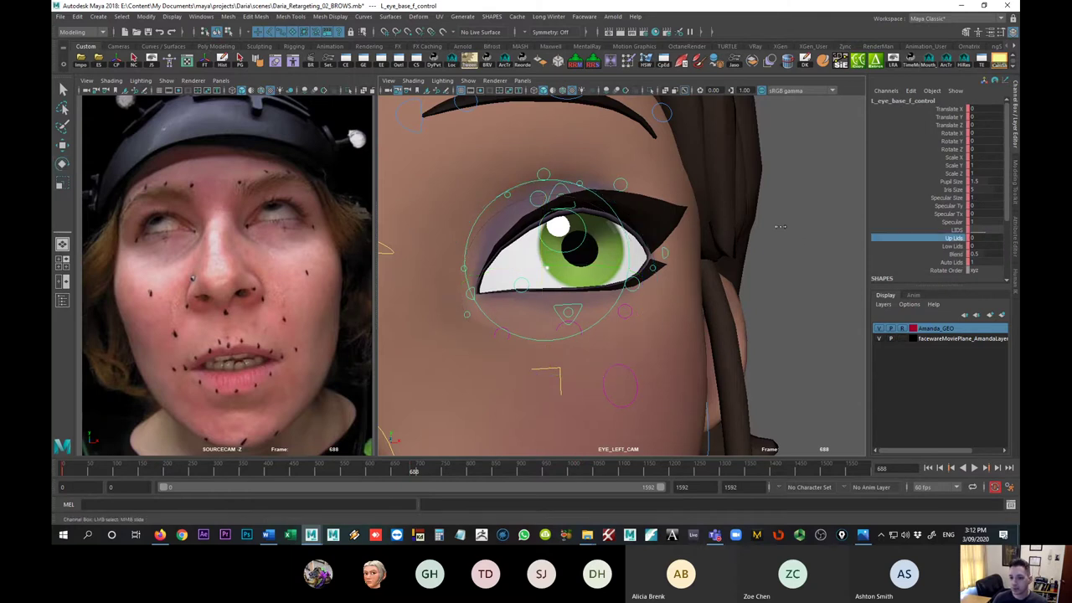
pyautogui.moveTo(954, 238); pyautogui.dragTo(925, 243, button='middle')
pyautogui.click(877, 245)
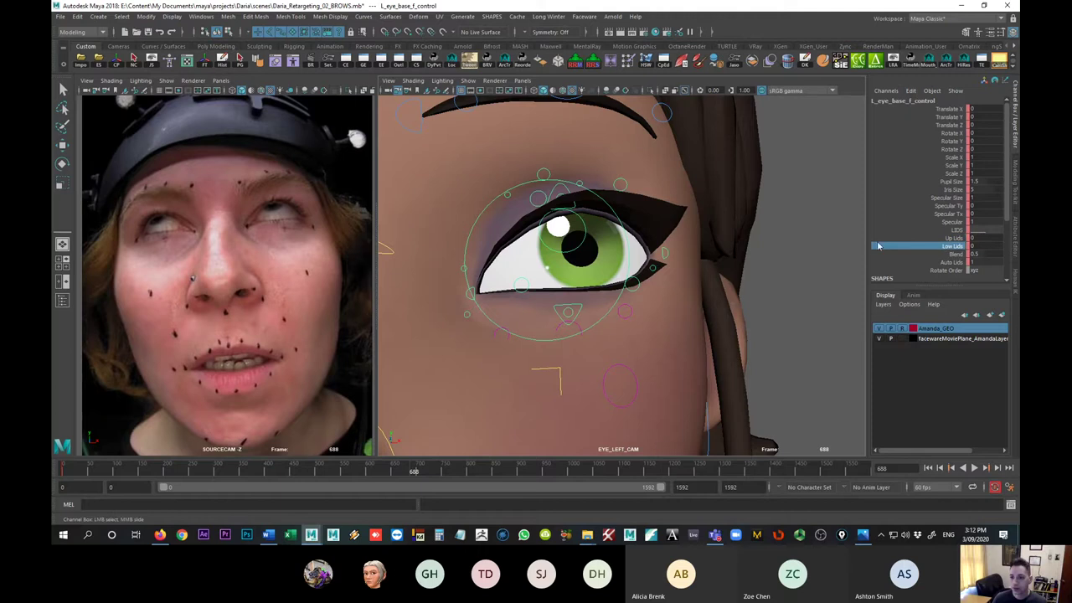
pyautogui.moveTo(784, 242)
pyautogui.mouseDown(button='middle')
pyautogui.moveTo(838, 243)
pyautogui.moveTo(806, 242)
pyautogui.mouseUp(button='middle')
pyautogui.click(959, 263)
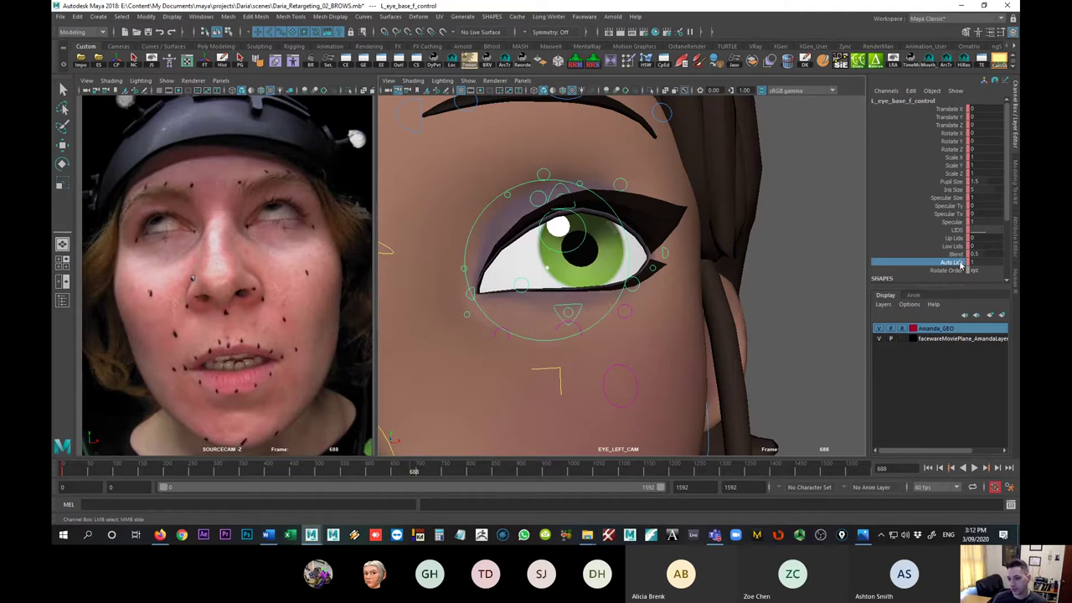
pyautogui.moveTo(802, 255); pyautogui.dragTo(769, 256, button='middle')
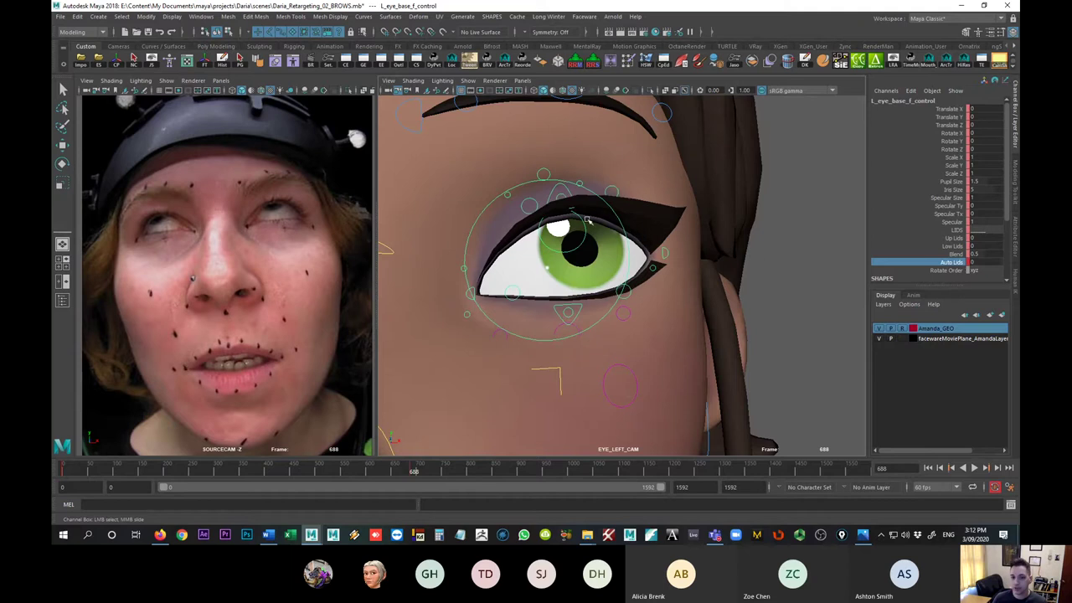
# - Try to rotate the left eye FK control at frame 688 with Auto Lids off, and undo the rotation
pyautogui.click(586, 229)
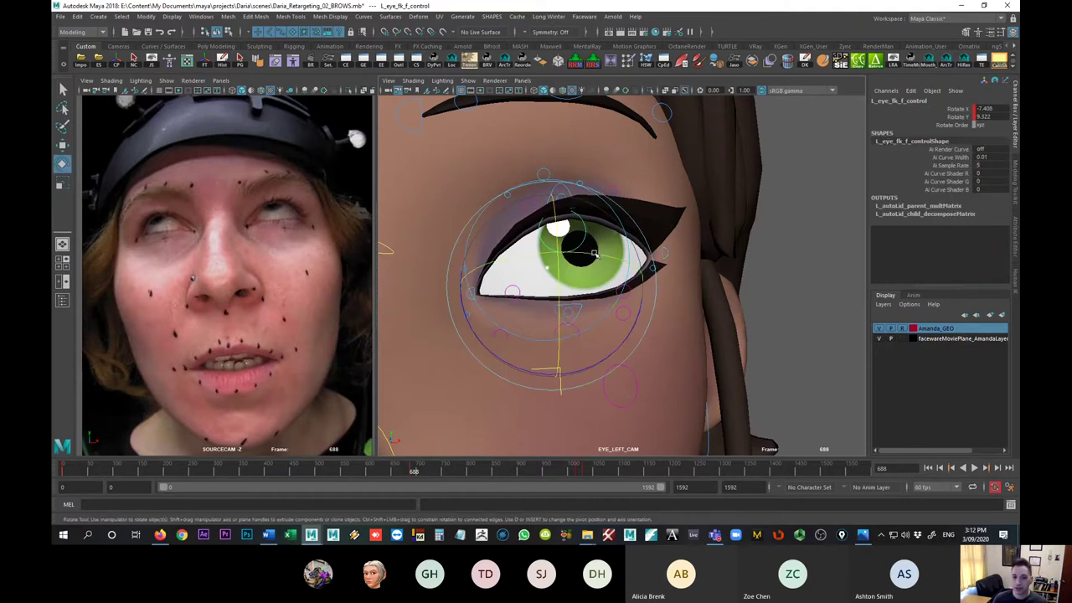
pyautogui.moveTo(586, 229); pyautogui.dragTo(613, 257)
pyautogui.hotkey('ctrl', 'z')
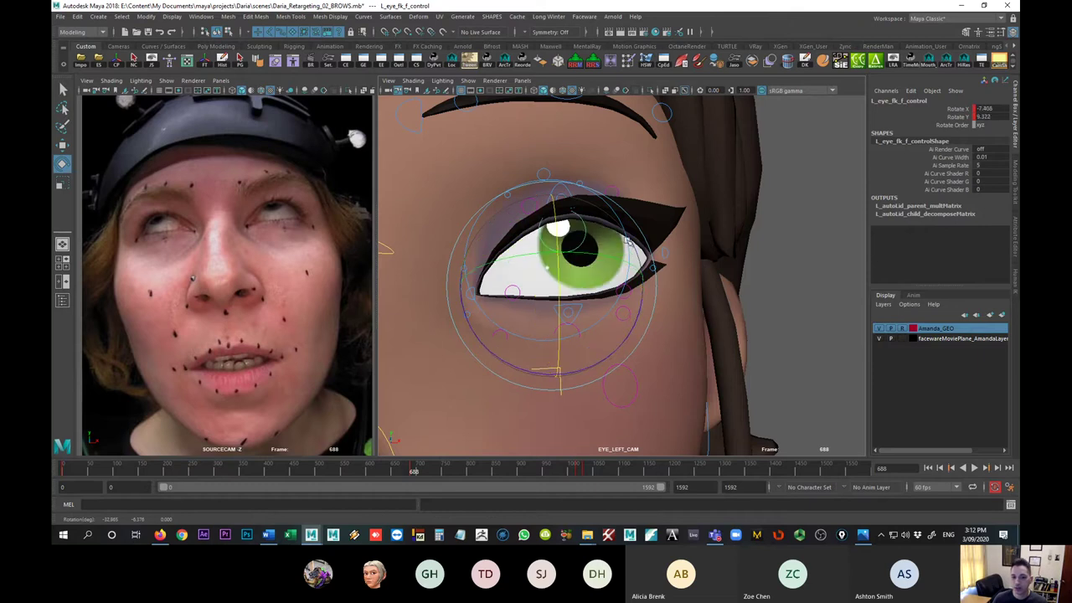
# - Go to frame 0 and set the left eye base control's Auto Lids to 0 there
pyautogui.press('Up')
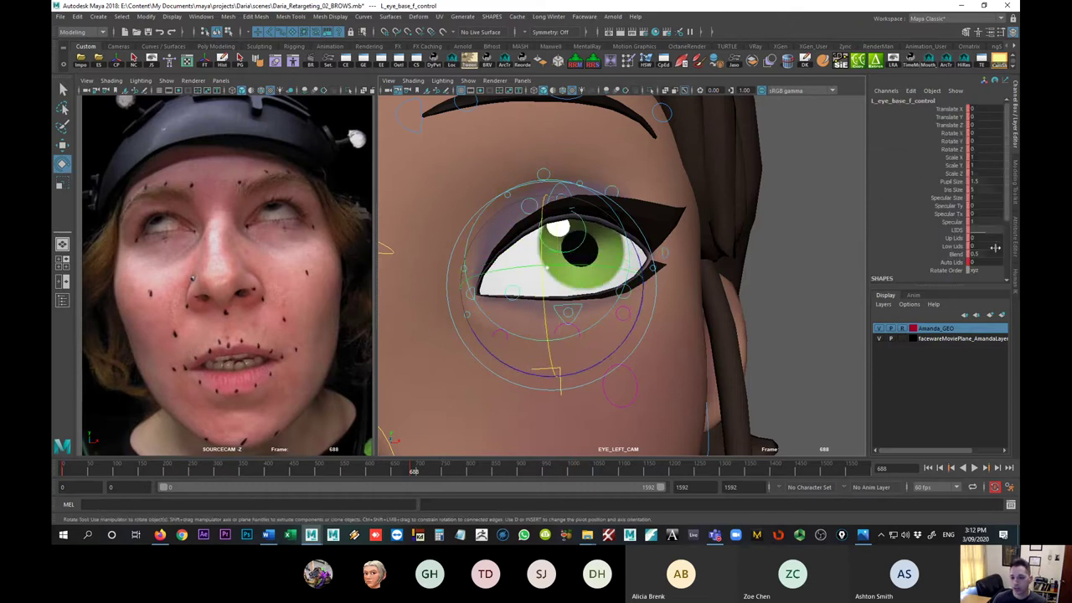
pyautogui.click(978, 262)
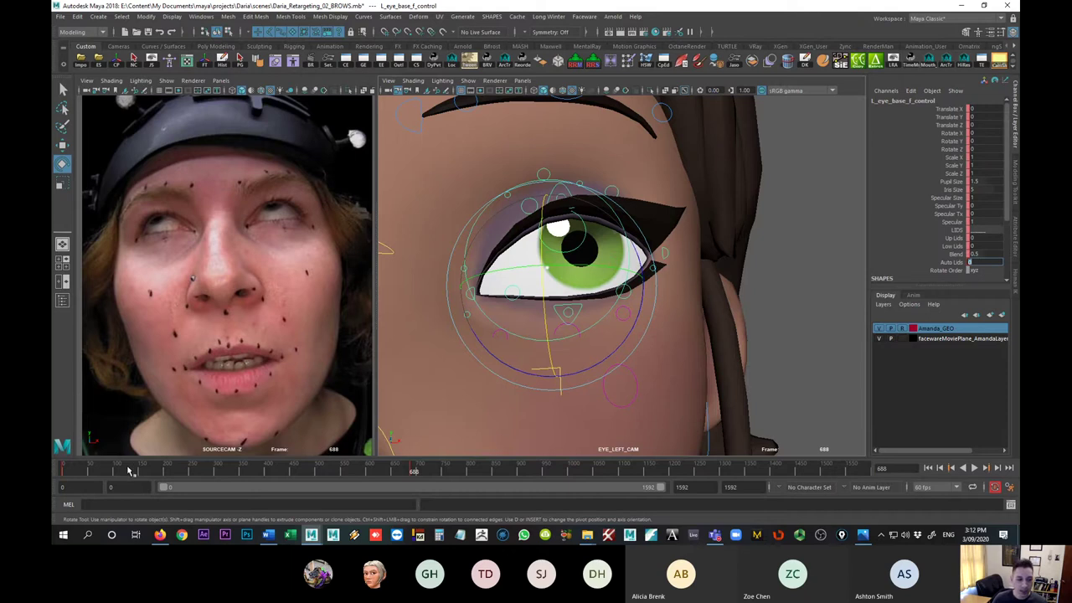
pyautogui.moveTo(98, 477); pyautogui.dragTo(61, 476)
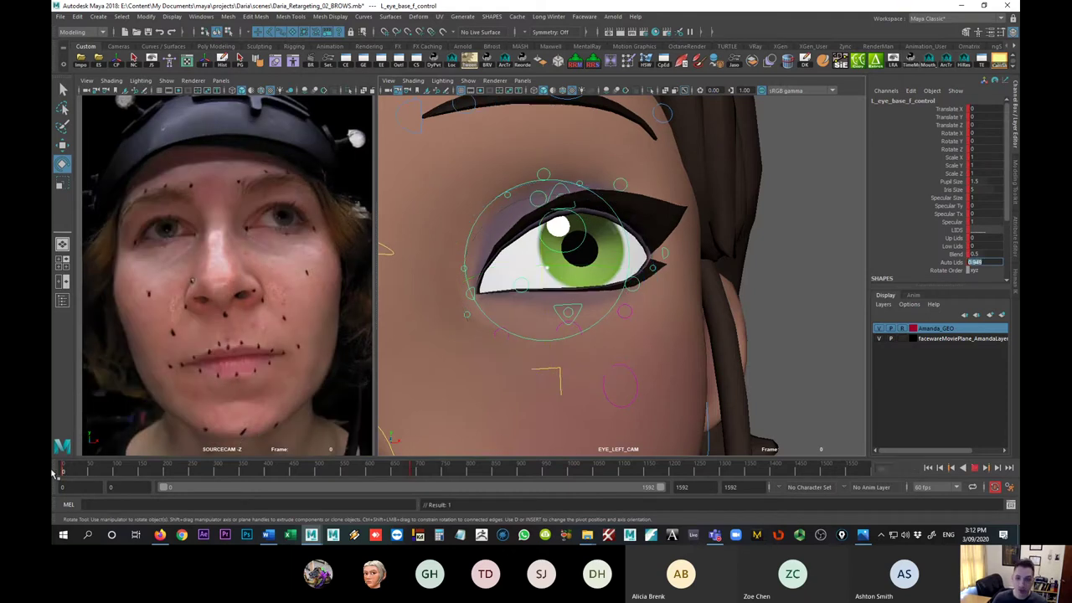
pyautogui.click(979, 262)
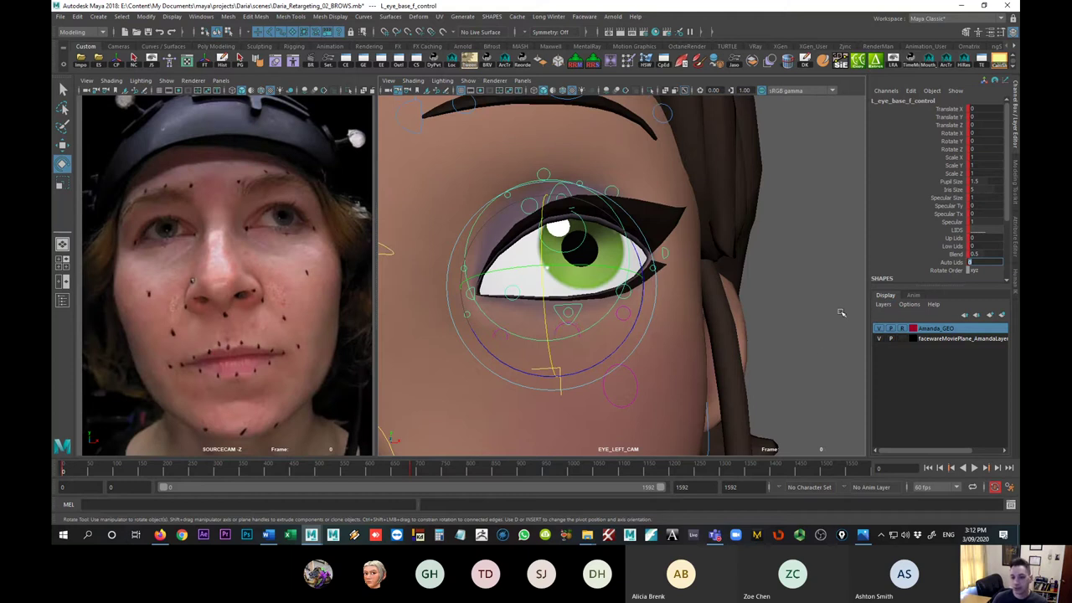
pyautogui.write('0')
pyautogui.press('Return')
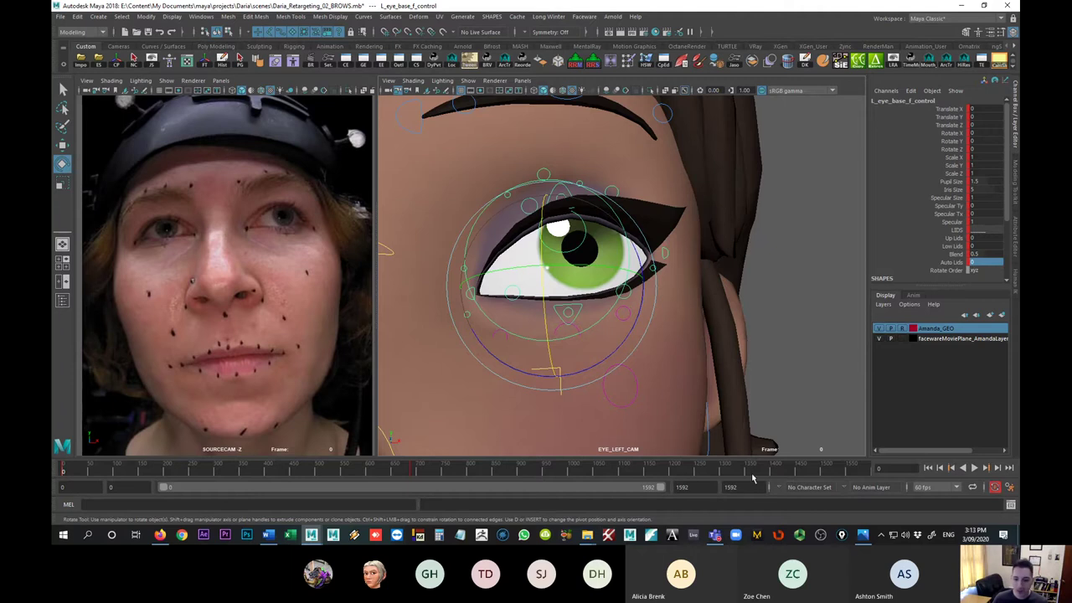
# - Shorten the playback range to end at frame 10 and compare the actor's footage at frames 0 and 1
pyautogui.click(681, 486)
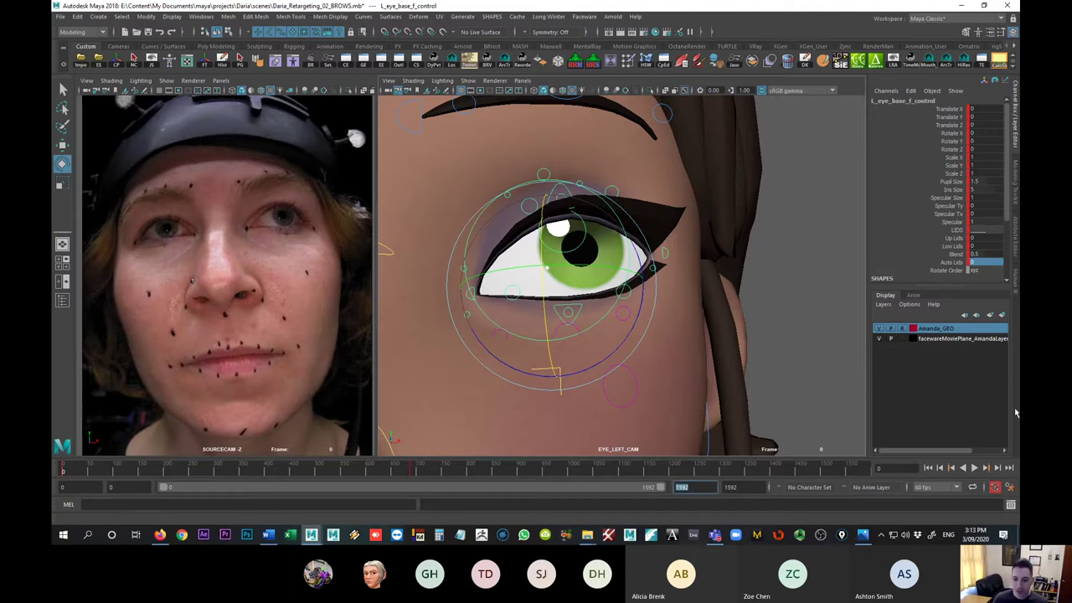
pyautogui.write('60')
pyautogui.press('Return')
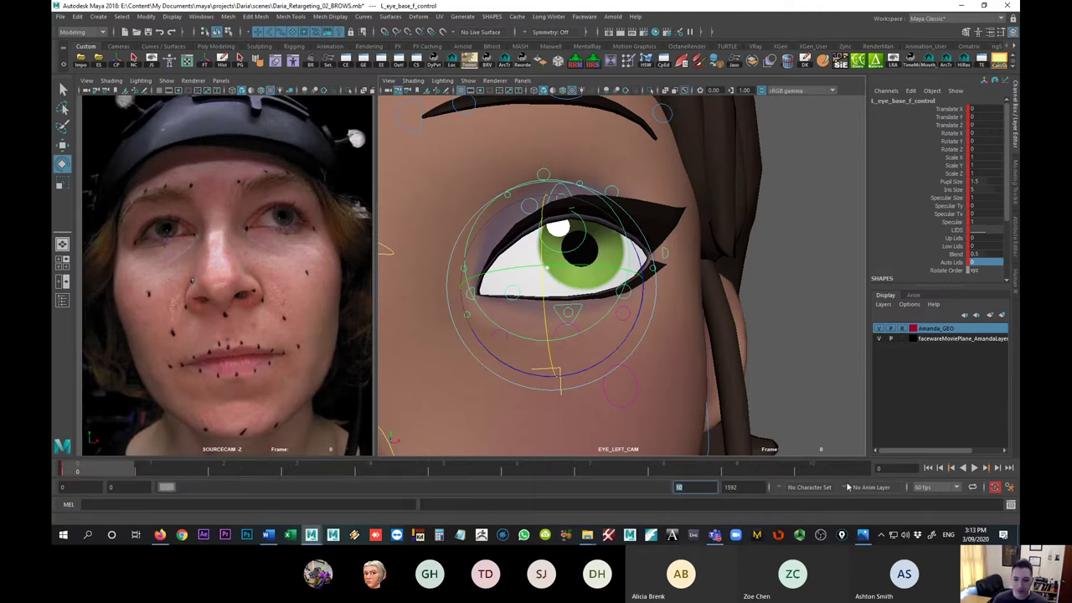
pyautogui.click(164, 474)
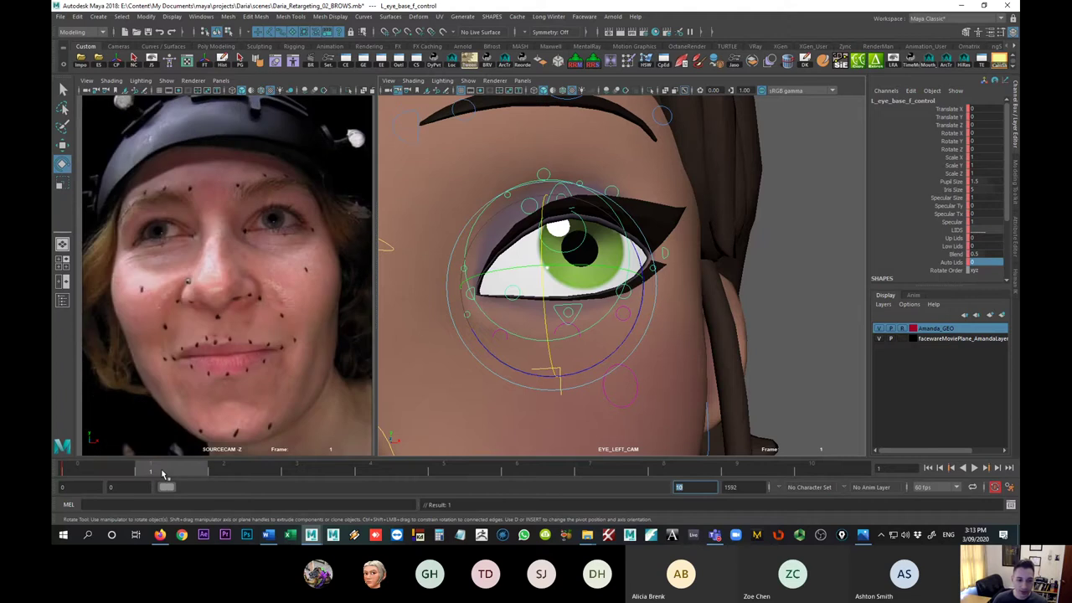
pyautogui.click(74, 474)
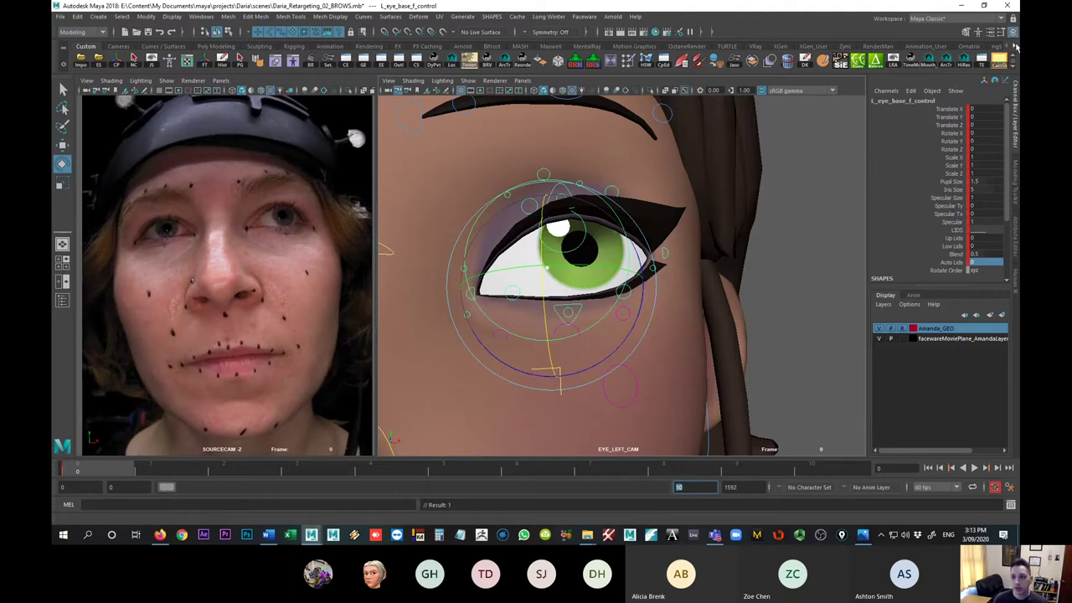
# - Select all eye controls with Daria's Eyes selection set, key them at frame 1 and compare frames 0 and 1
pyautogui.click(1016, 47)
pyautogui.click(992, 46)
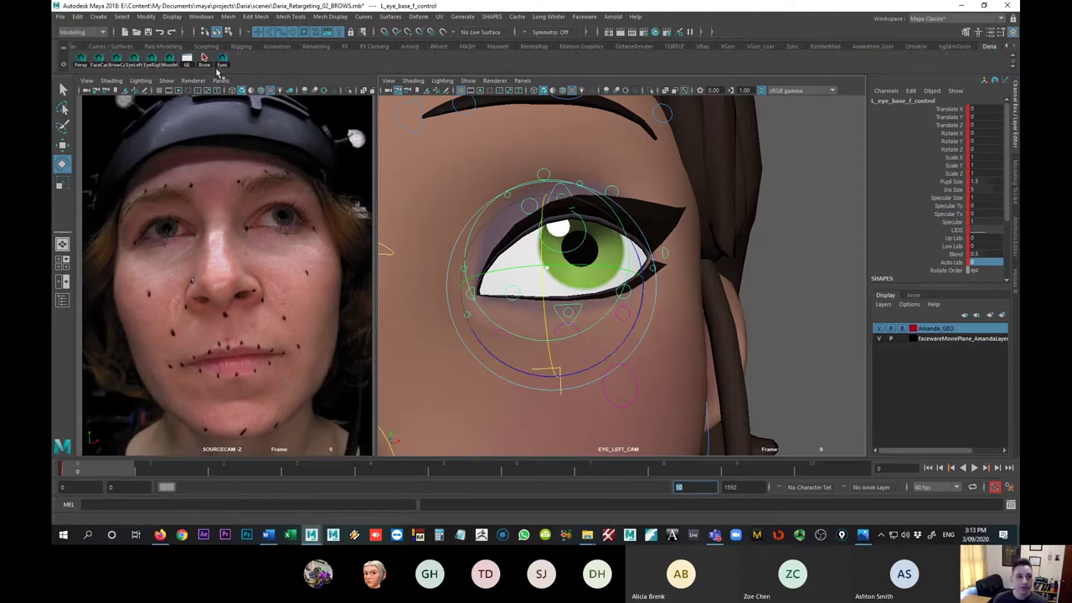
pyautogui.click(255, 100)
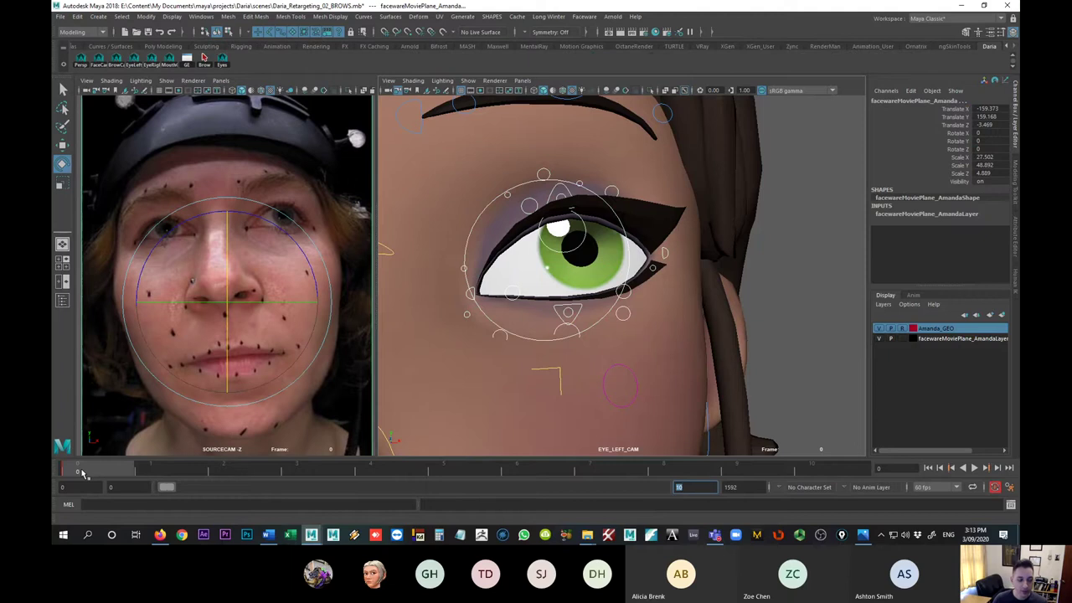
pyautogui.click(164, 474)
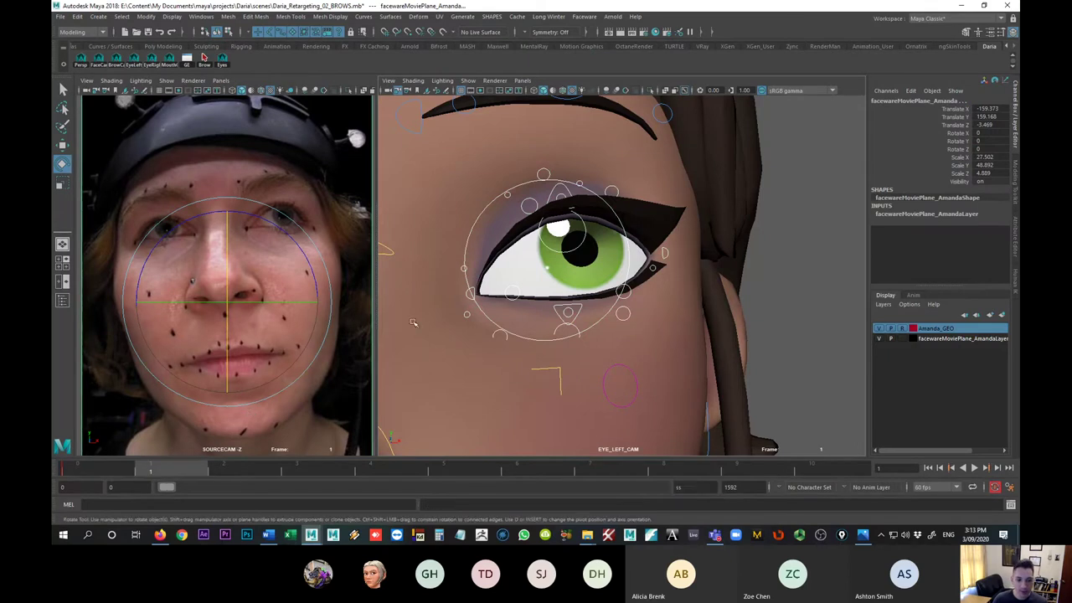
pyautogui.hotkey('alt', 'v')
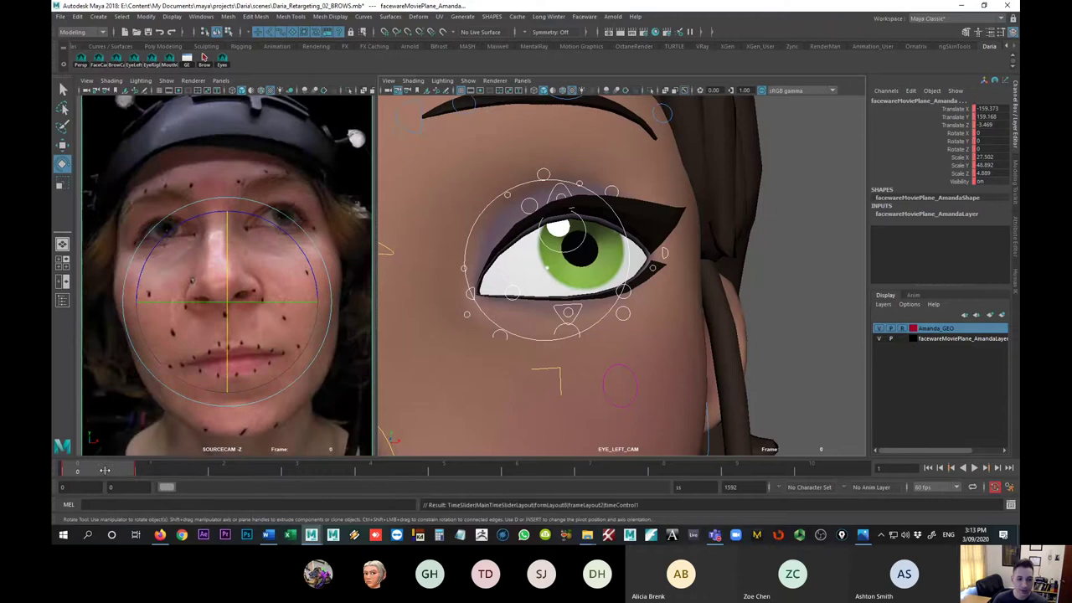
pyautogui.click(102, 472)
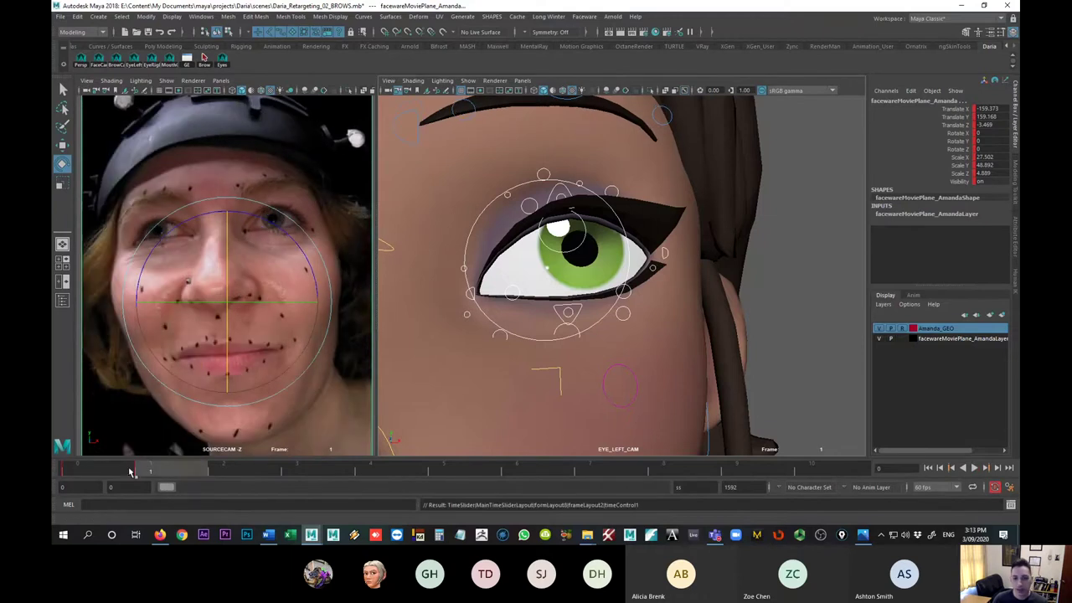
pyautogui.click(172, 471)
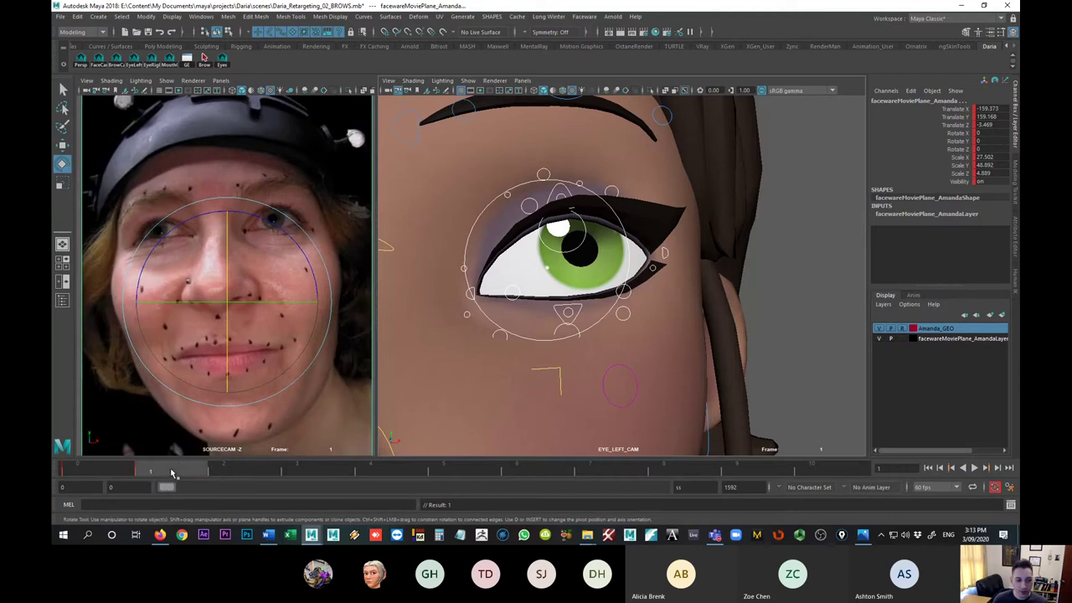
# - Set the left eye base control's Auto Lids to 1 at frame 1 and compare the eyelids with frame 0
pyautogui.click(580, 250)
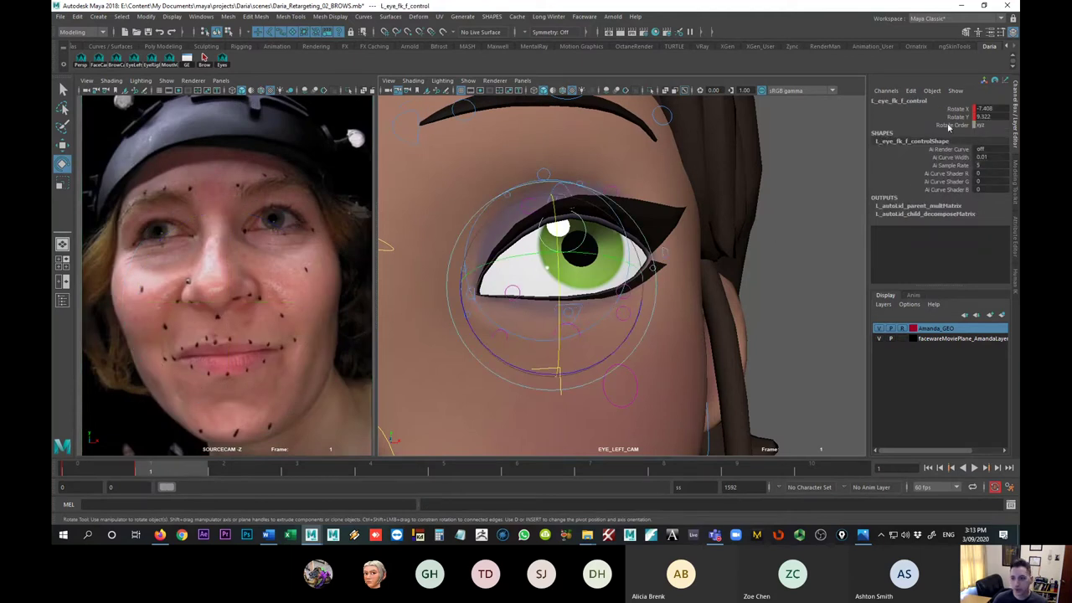
pyautogui.click(107, 471)
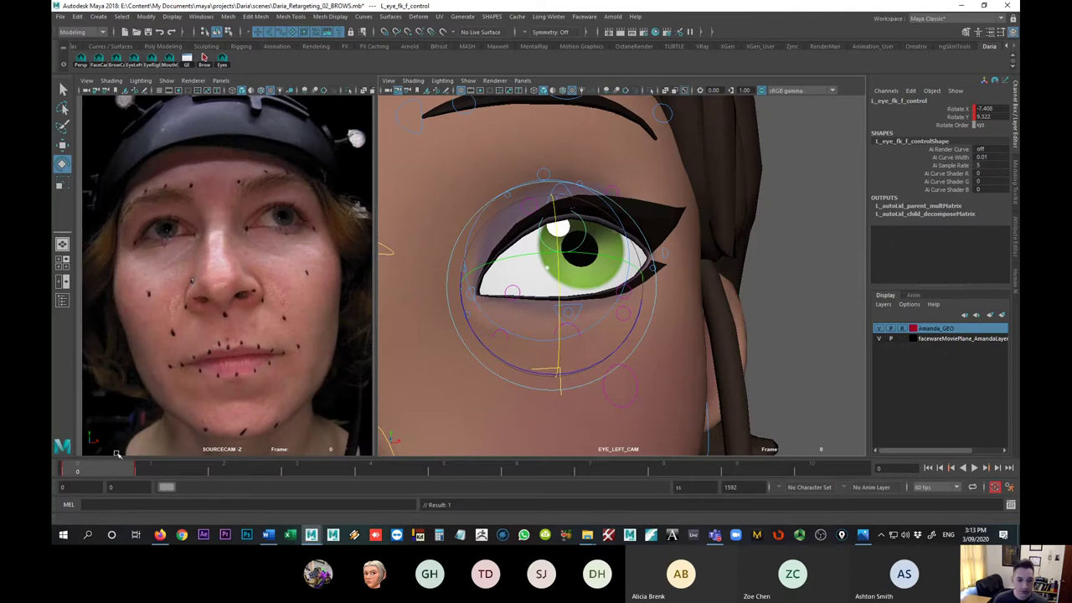
pyautogui.press('q')
pyautogui.click(591, 323)
pyautogui.click(595, 324)
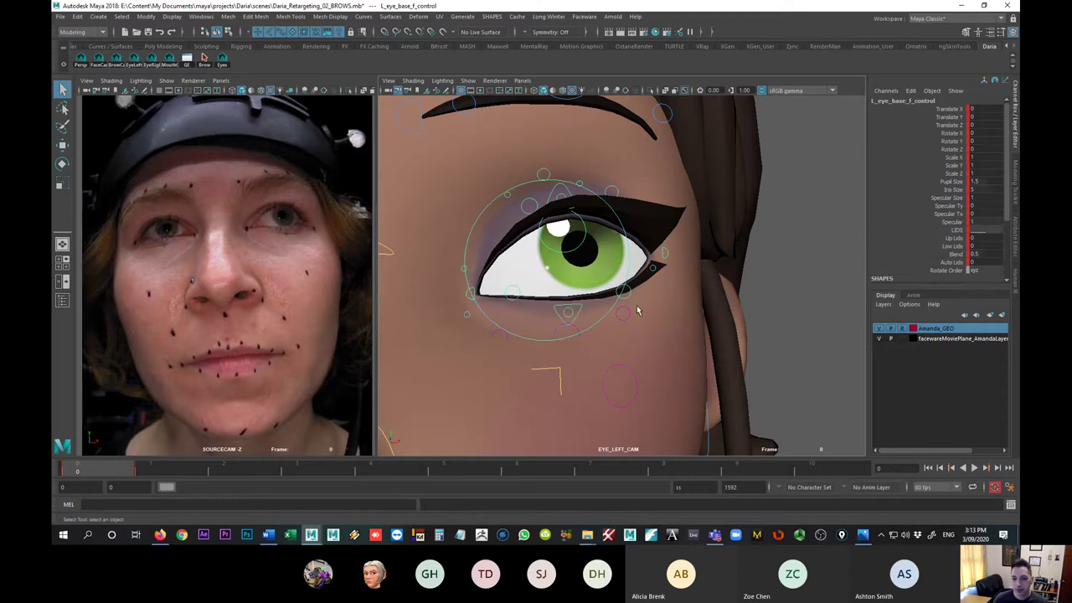
pyautogui.click(974, 262)
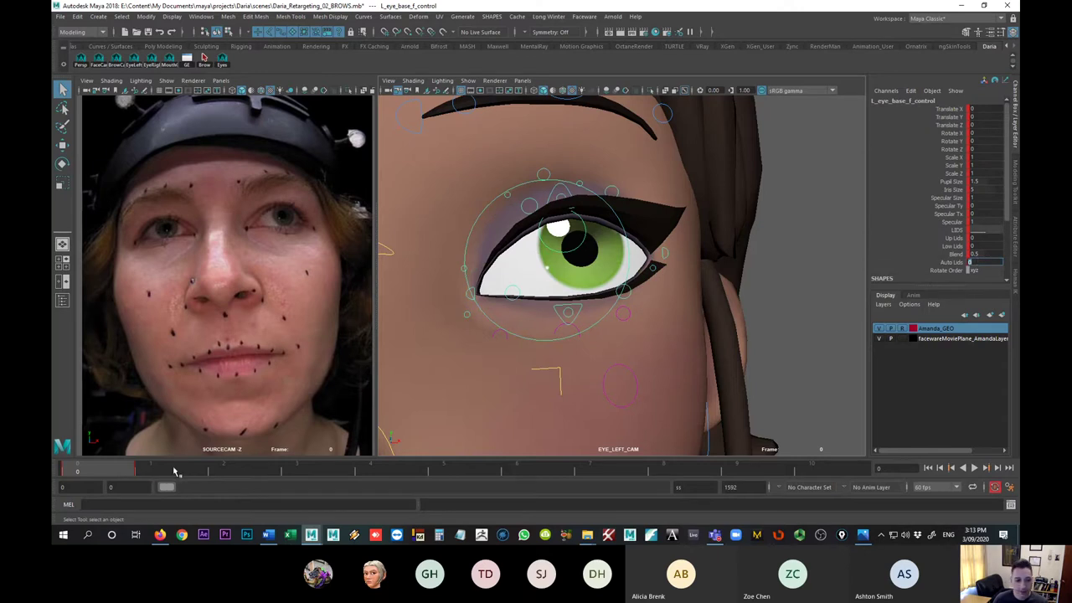
pyautogui.hotkey('alt', '.')
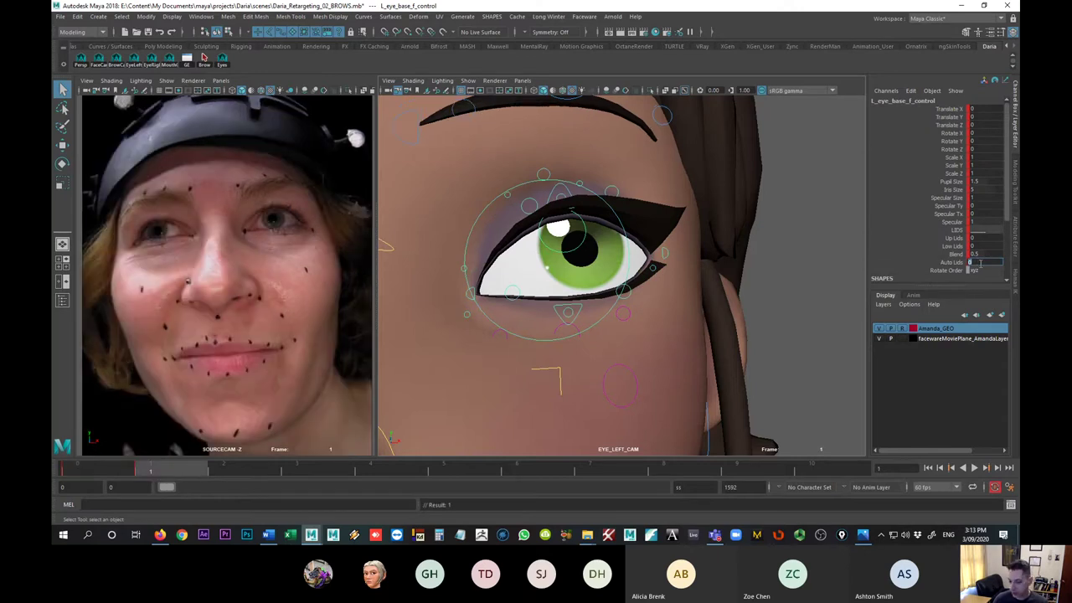
pyautogui.write('1')
pyautogui.press('Return')
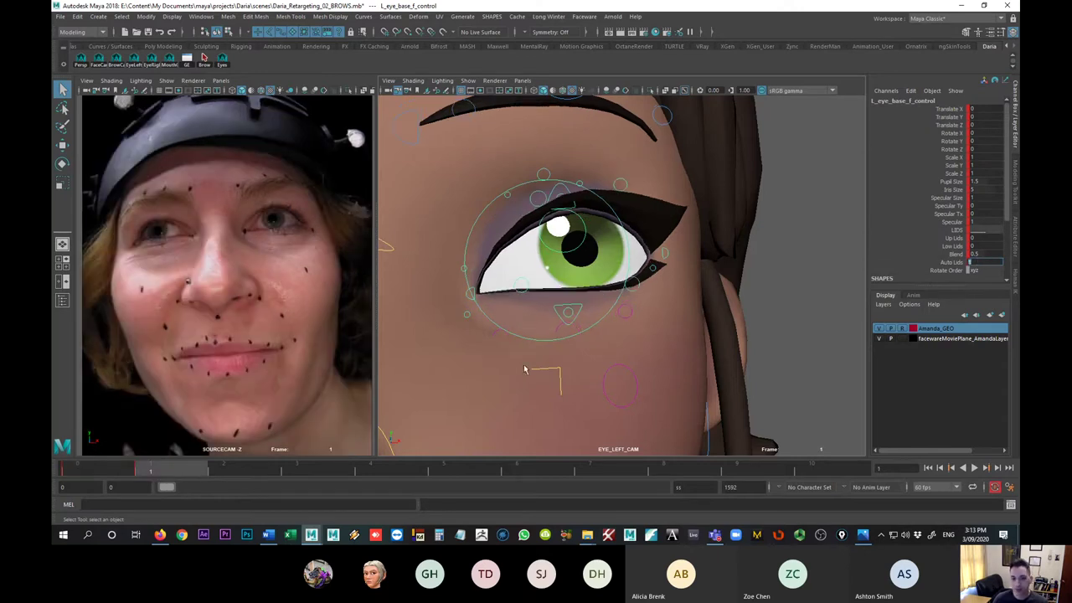
pyautogui.click(102, 471)
pyautogui.hotkey('alt', 'v')
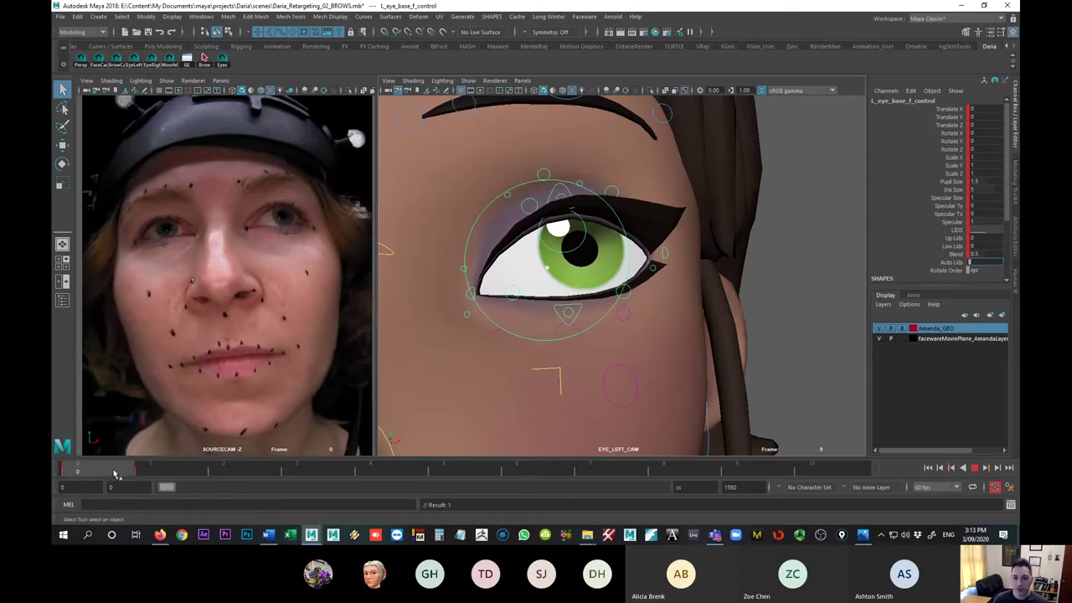
pyautogui.hotkey('alt', 'v')
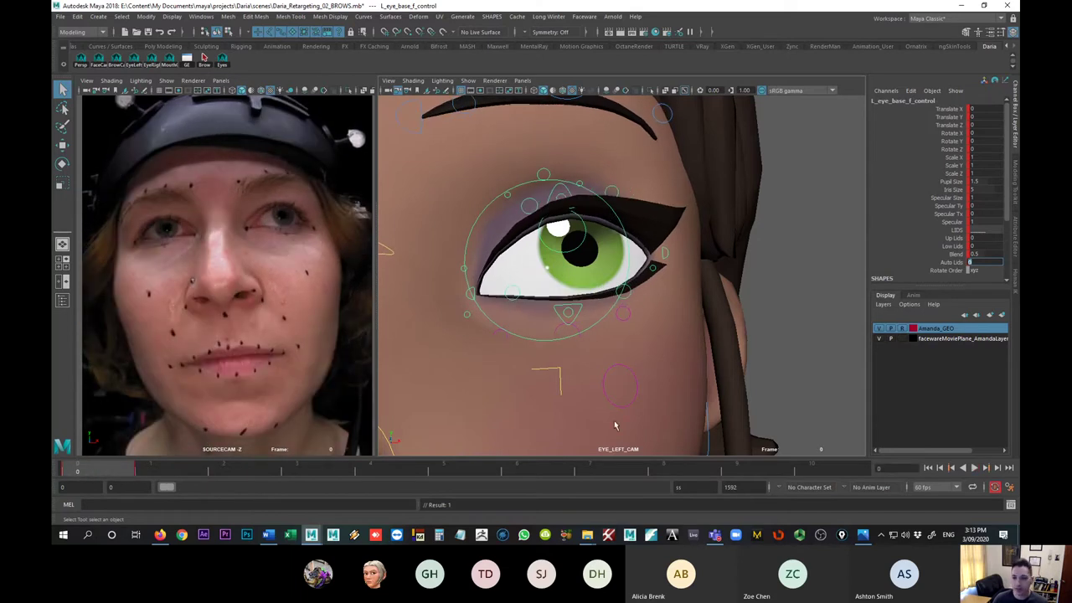
# - Try the left eye base control's Up Lids at frame 0 and inspect the channels of the eye FK and upper lid base controls
pyautogui.click(955, 238)
pyautogui.moveTo(766, 297); pyautogui.dragTo(729, 300, button='middle')
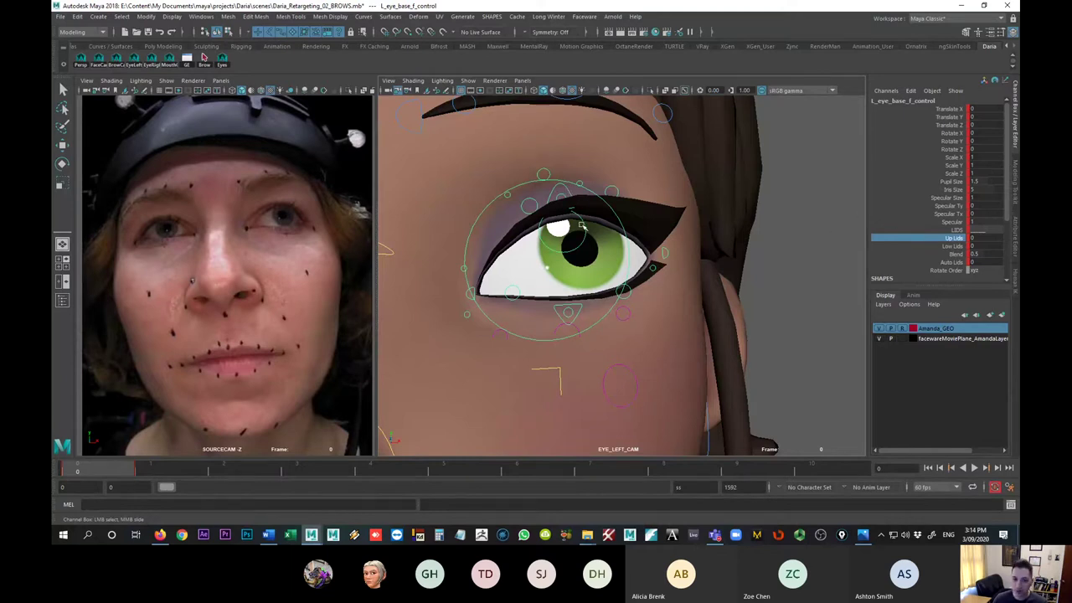
pyautogui.click(584, 224)
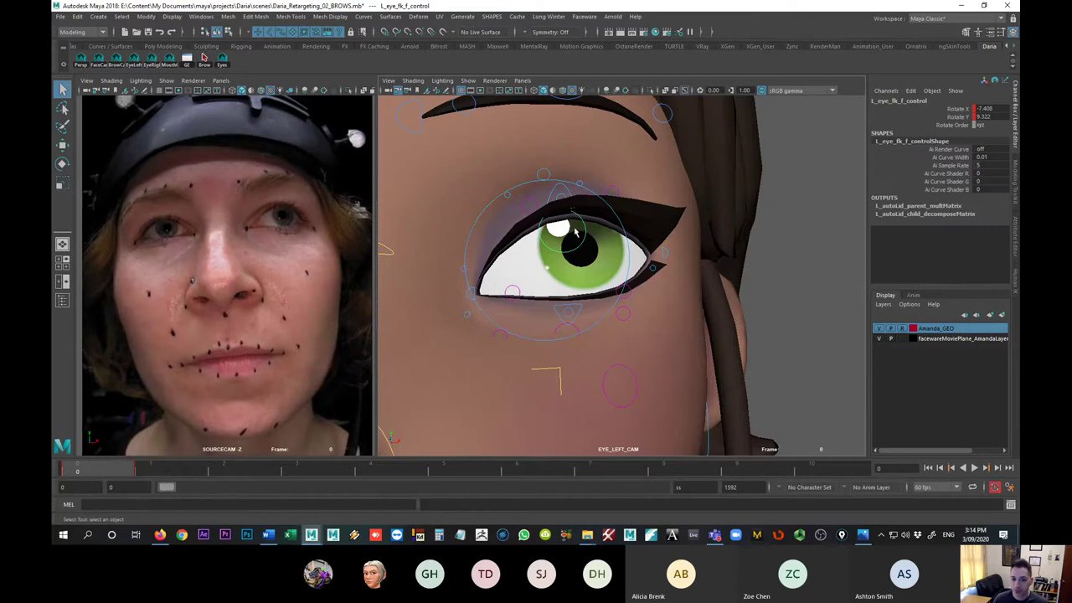
pyautogui.click(568, 193)
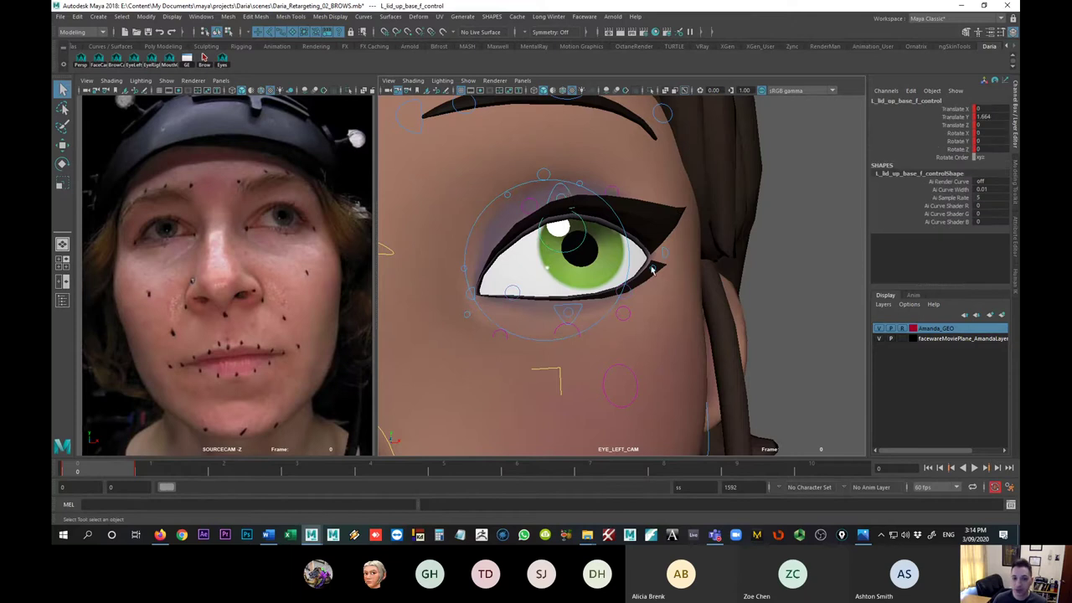
pyautogui.moveTo(145, 468); pyautogui.dragTo(121, 466)
pyautogui.click(572, 251)
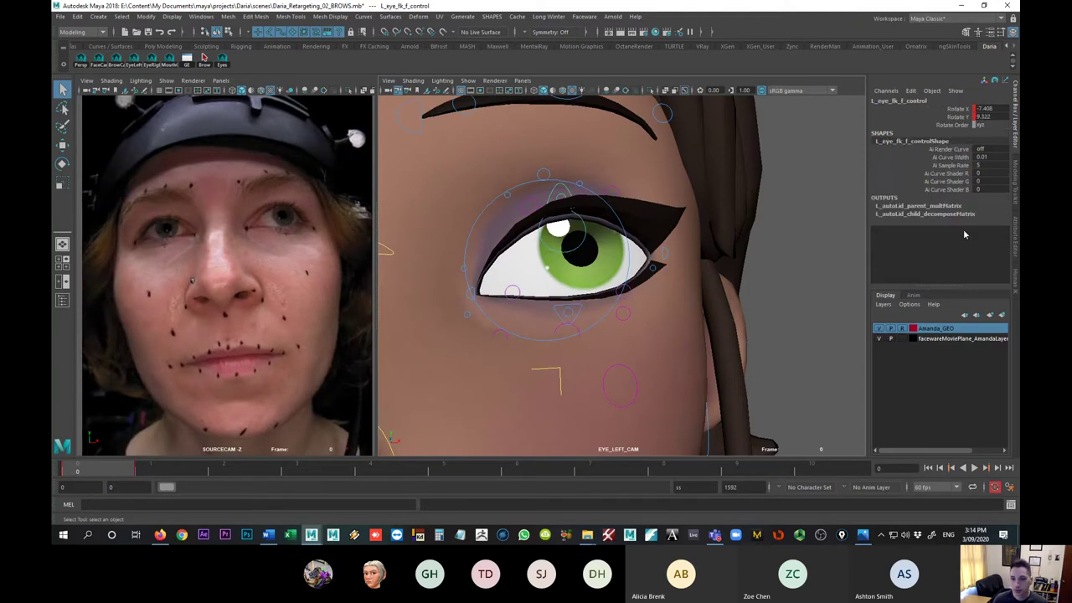
# - Reselect the left eye base control and try its Up Lids and Low Lids attributes at frame 0
pyautogui.click(633, 260)
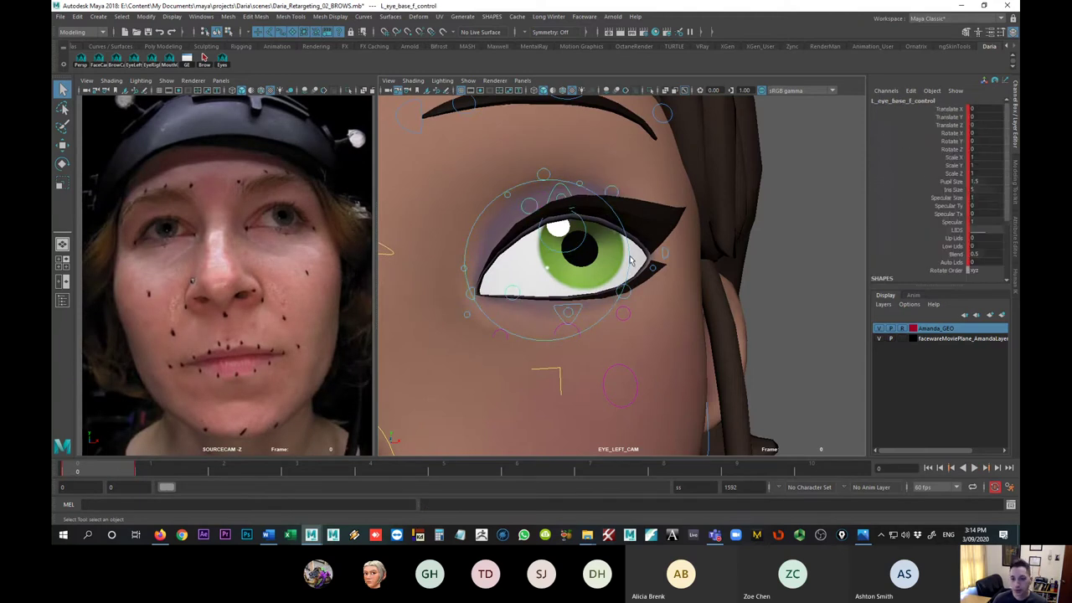
pyautogui.click(955, 238)
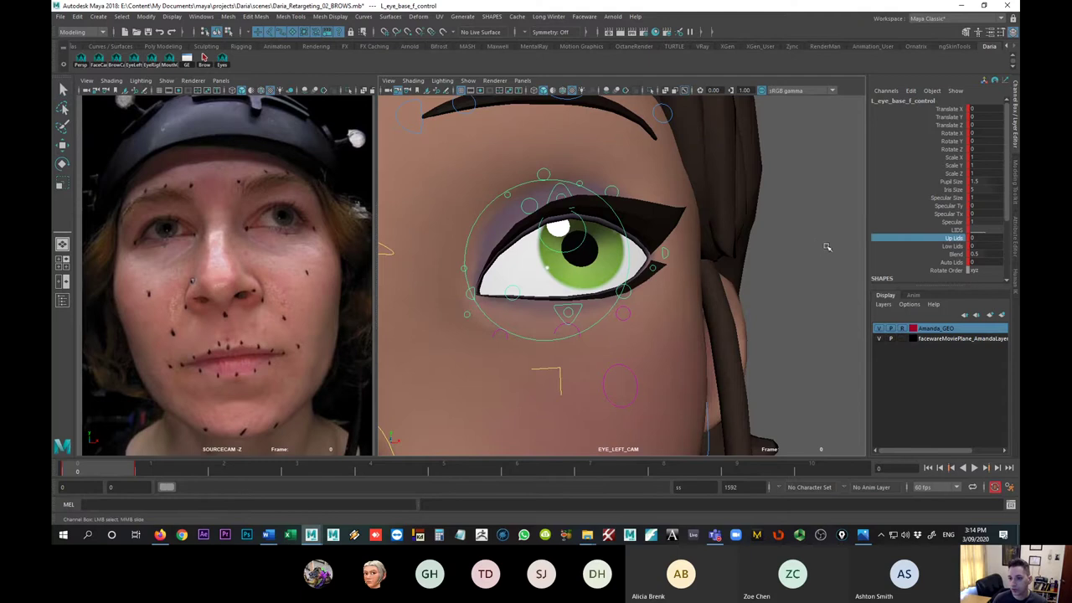
pyautogui.moveTo(825, 247); pyautogui.dragTo(683, 269, button='middle')
pyautogui.click(960, 246)
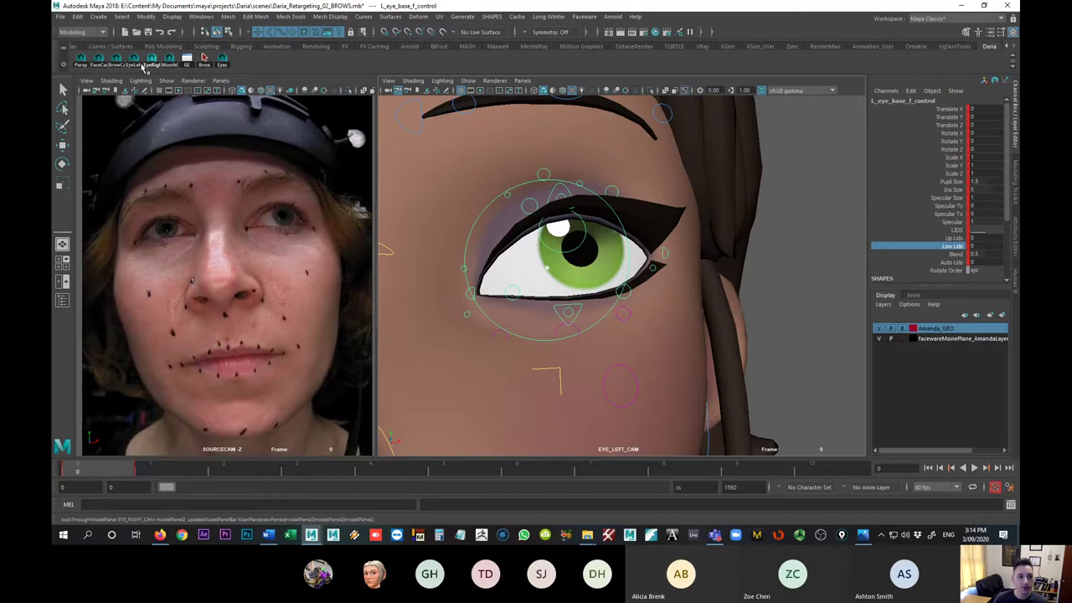
# - Switch the character view to the perspective camera and tear off a copy of it as a separate window
pyautogui.click(82, 65)
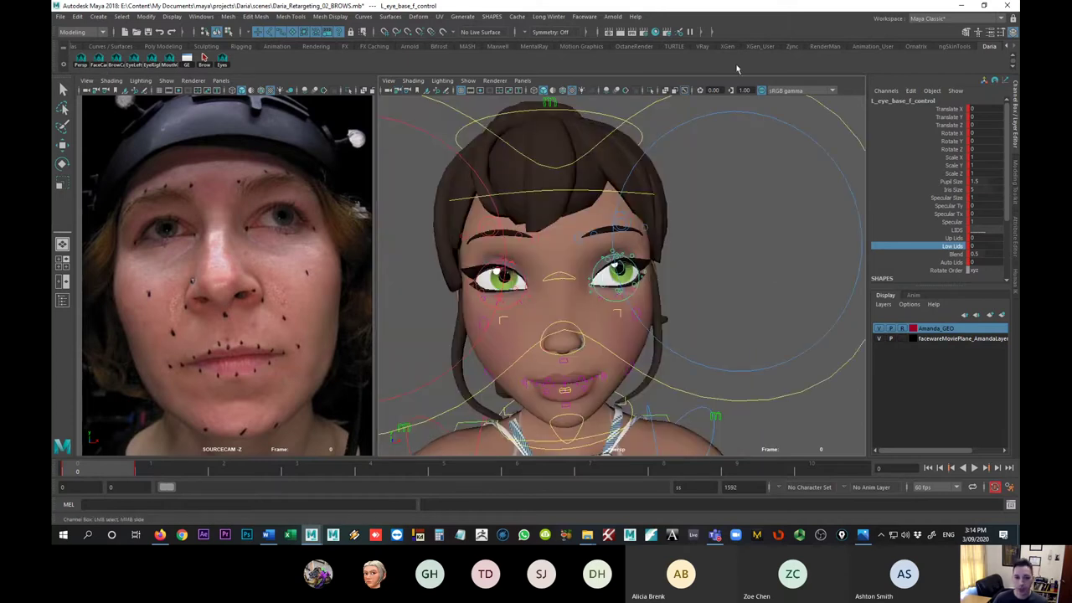
pyautogui.click(522, 82)
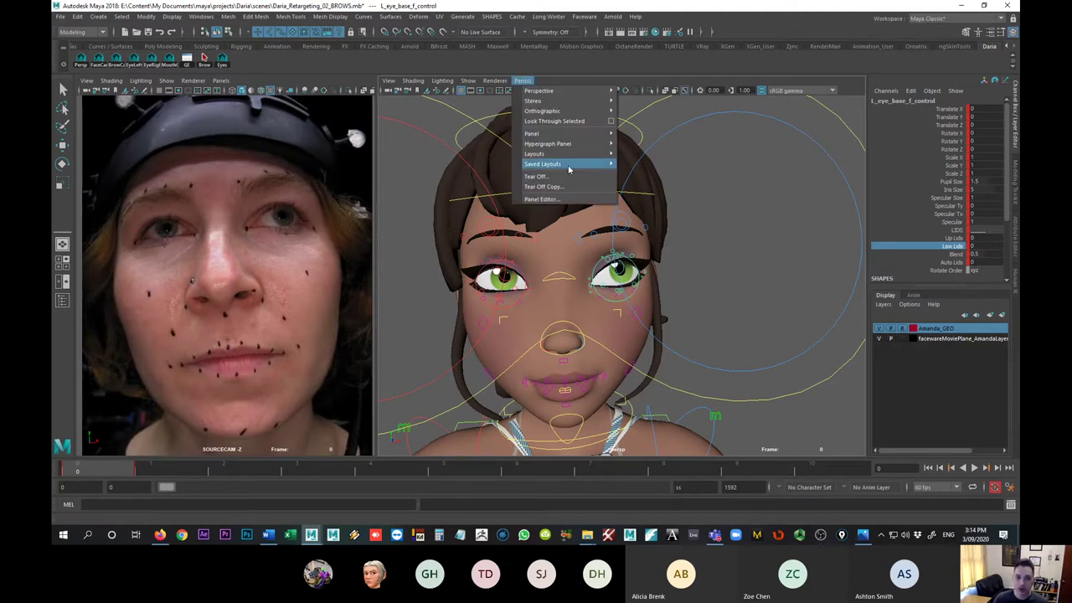
pyautogui.click(544, 187)
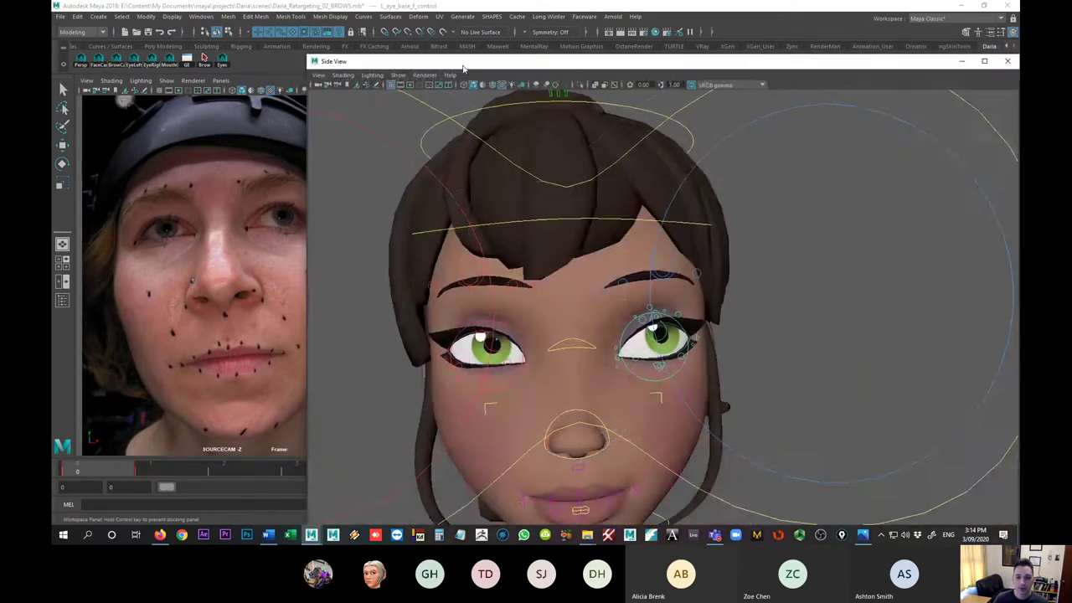
# - Move the torn-off perspective window aside and switch the main character view to EYE_LEFT_CAM
pyautogui.scroll(-3, 760, 339)
pyautogui.keyDown('alt'); pyautogui.moveTo(694, 363); pyautogui.dragTo(670, 352); pyautogui.keyUp('alt')
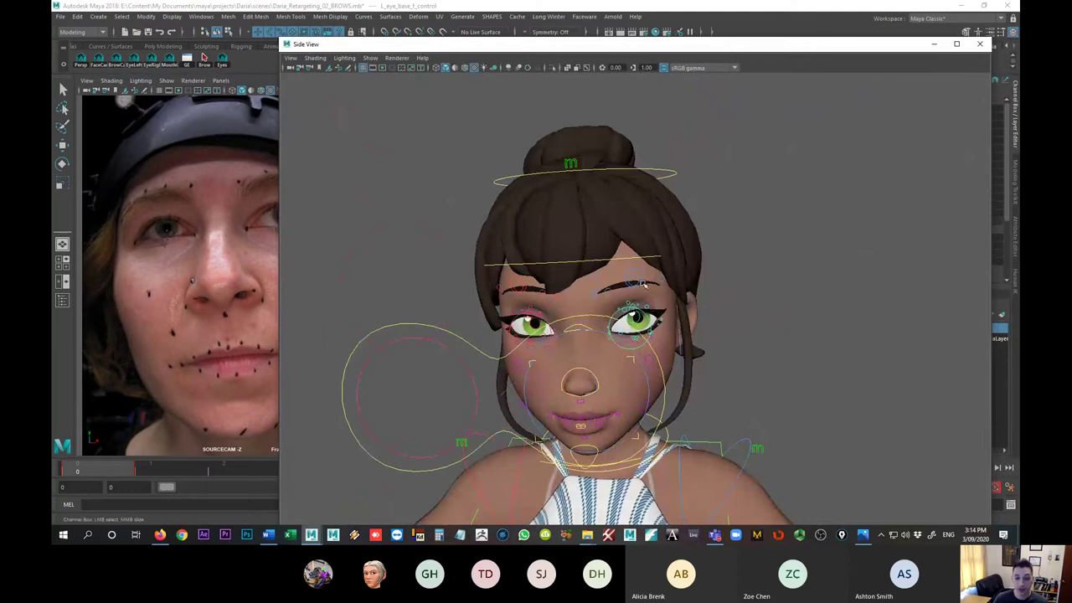
pyautogui.keyDown('alt'); pyautogui.moveTo(590, 274); pyautogui.dragTo(632, 240); pyautogui.keyUp('alt')
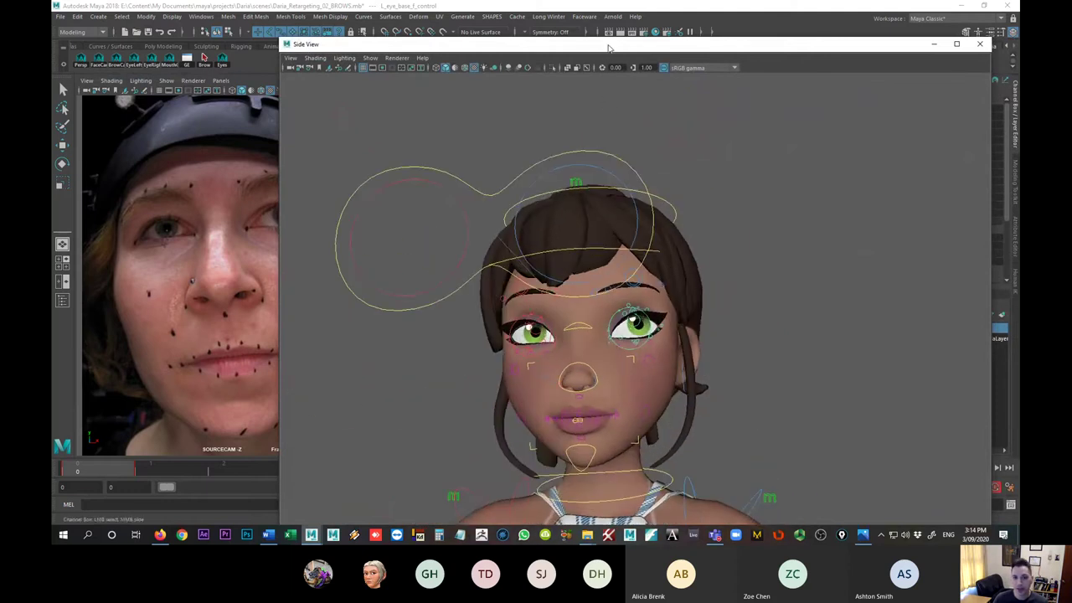
pyautogui.moveTo(610, 47); pyautogui.dragTo(586, 92)
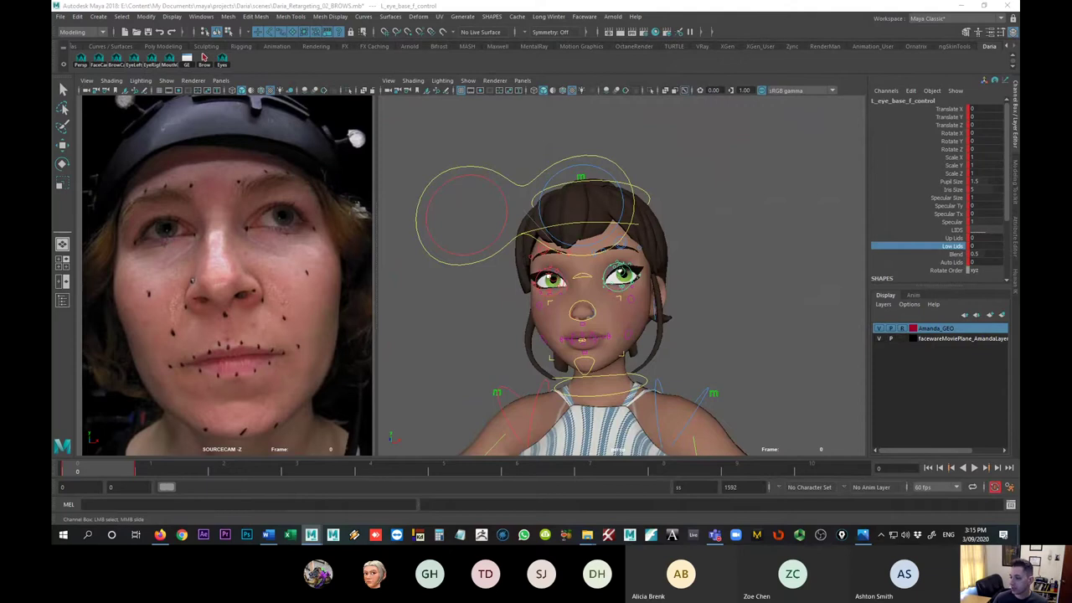
pyautogui.keyDown('alt'); pyautogui.moveTo(695, 235); pyautogui.dragTo(759, 220); pyautogui.keyUp('alt')
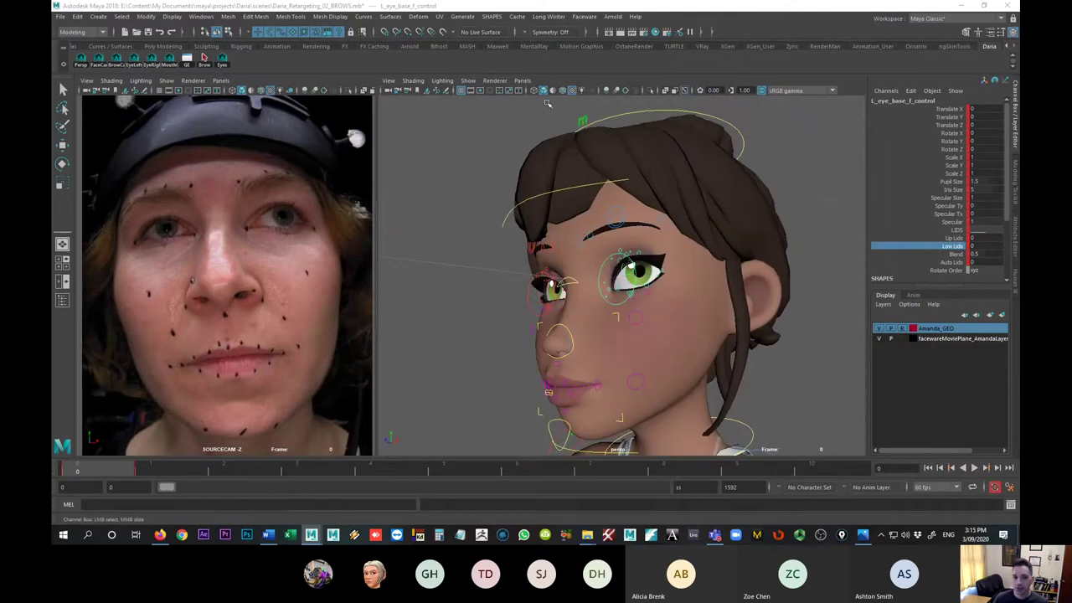
pyautogui.click(522, 80)
pyautogui.moveTo(525, 89)
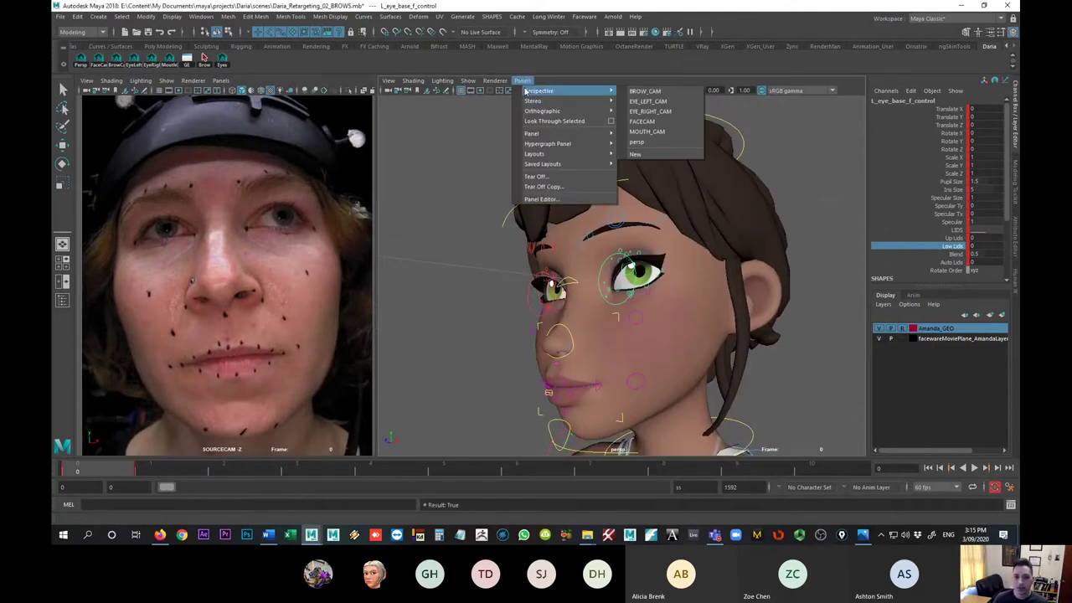
pyautogui.click(648, 102)
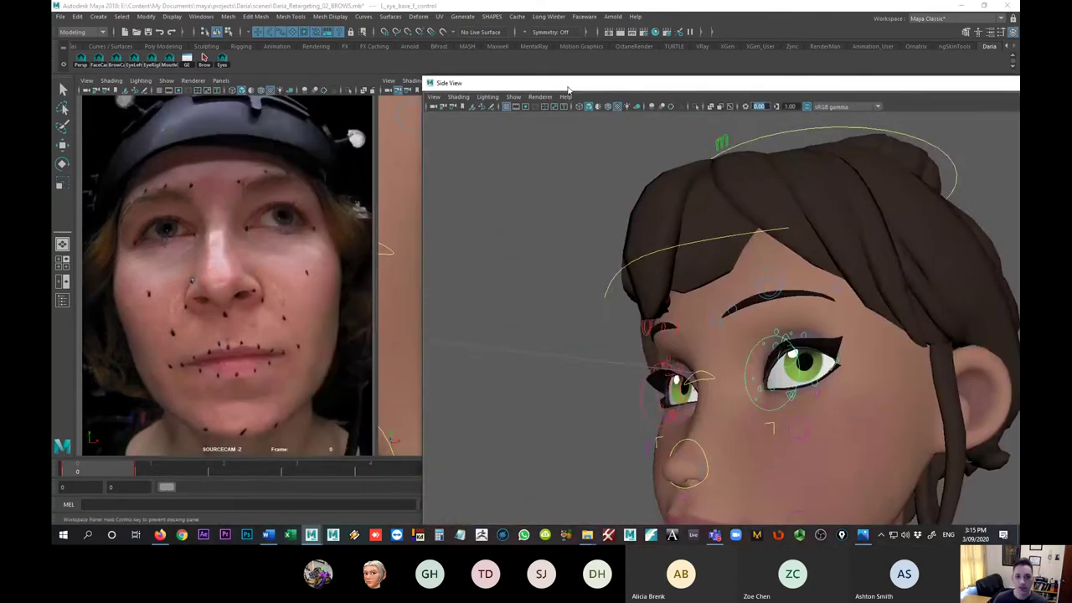
# - Select the left eye aim control in the torn-off perspective window to inspect its channels
pyautogui.keyDown('alt'); pyautogui.moveTo(791, 327); pyautogui.dragTo(704, 196); pyautogui.keyUp('alt')
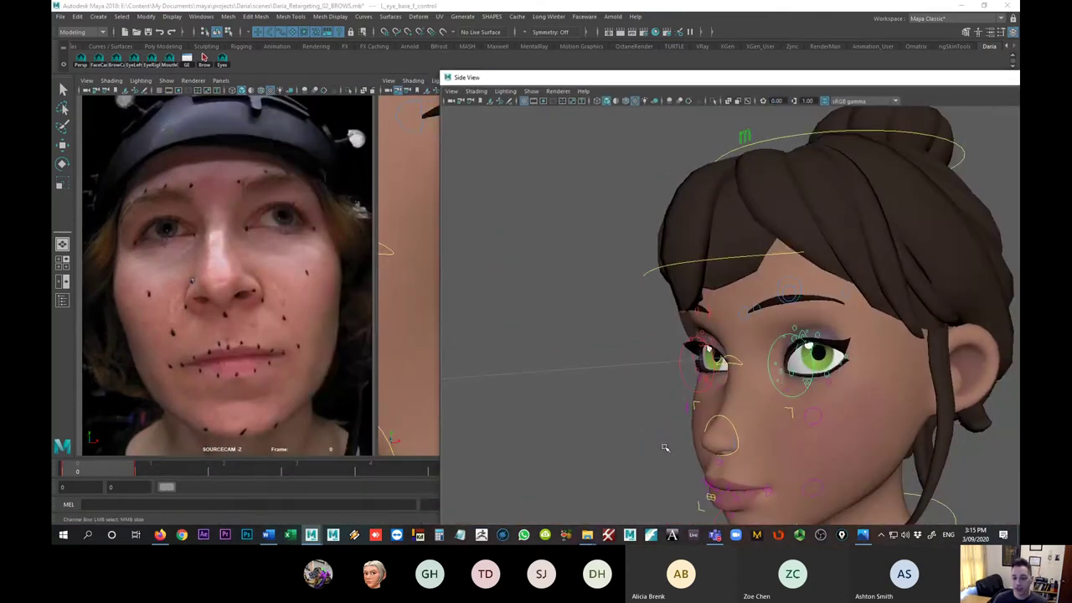
pyautogui.keyDown('alt'); pyautogui.moveTo(665, 448); pyautogui.dragTo(717, 346); pyautogui.keyUp('alt')
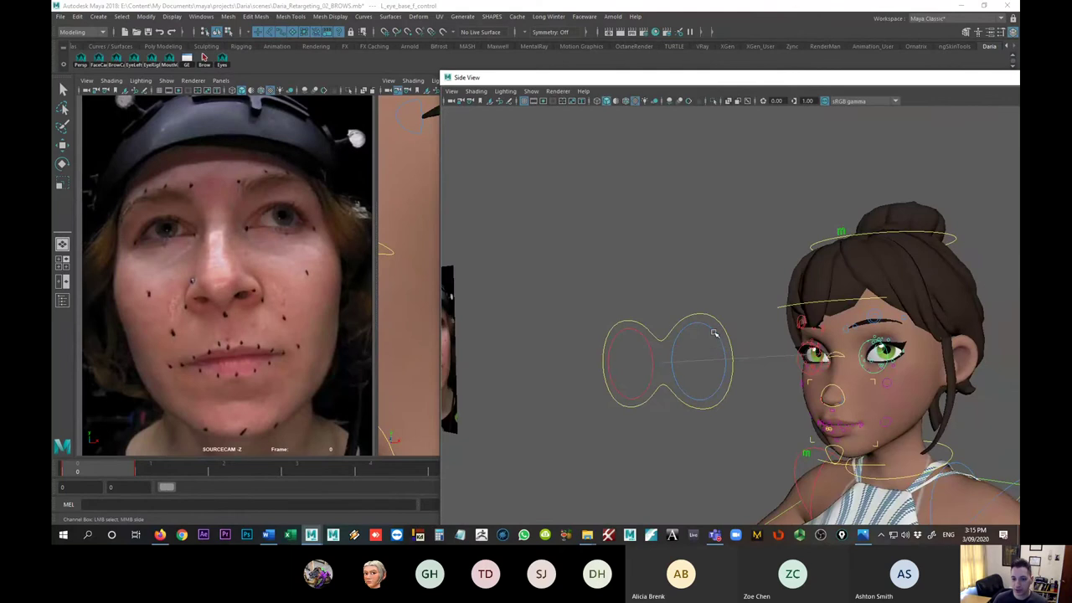
pyautogui.press('q')
pyautogui.click(713, 339)
pyautogui.moveTo(686, 74); pyautogui.dragTo(686, 84)
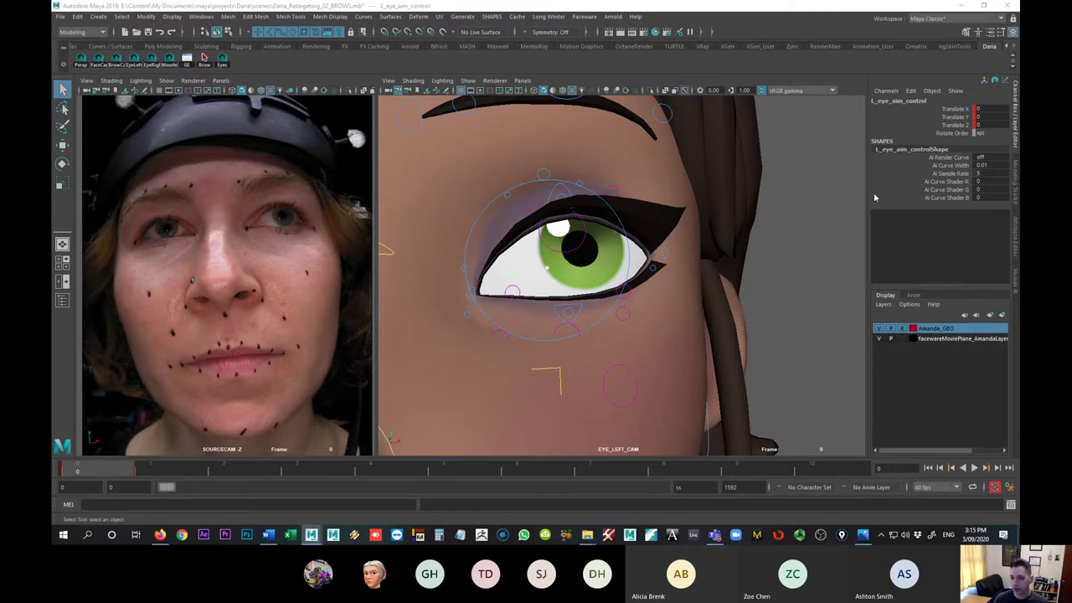
# - Inspect the channels of the fourth left upper lid control, the upper lid base control and the eye base control
pyautogui.click(618, 191)
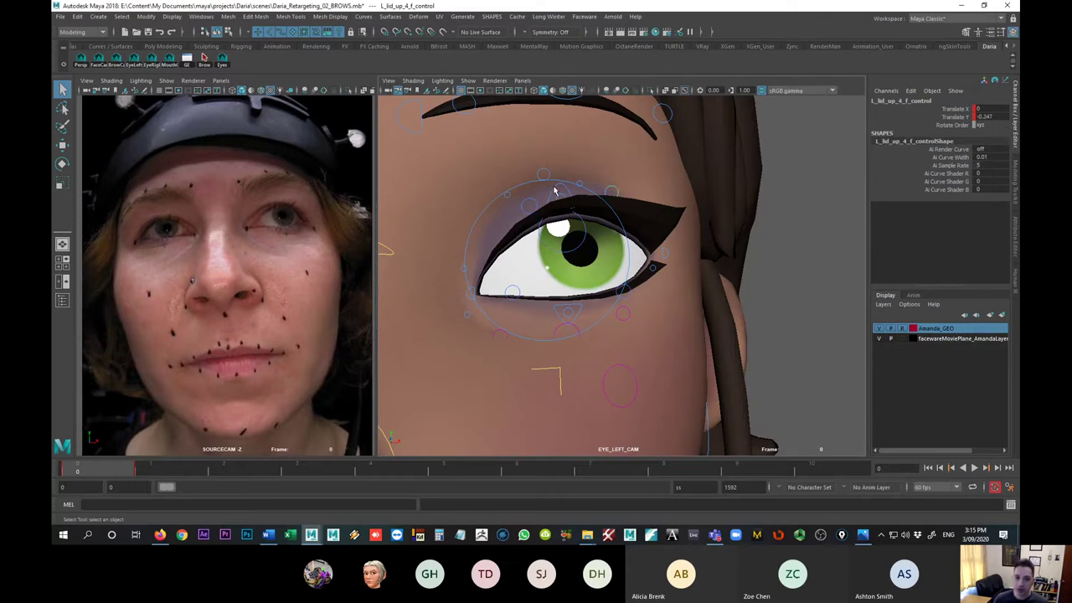
pyautogui.click(554, 191)
pyautogui.click(603, 205)
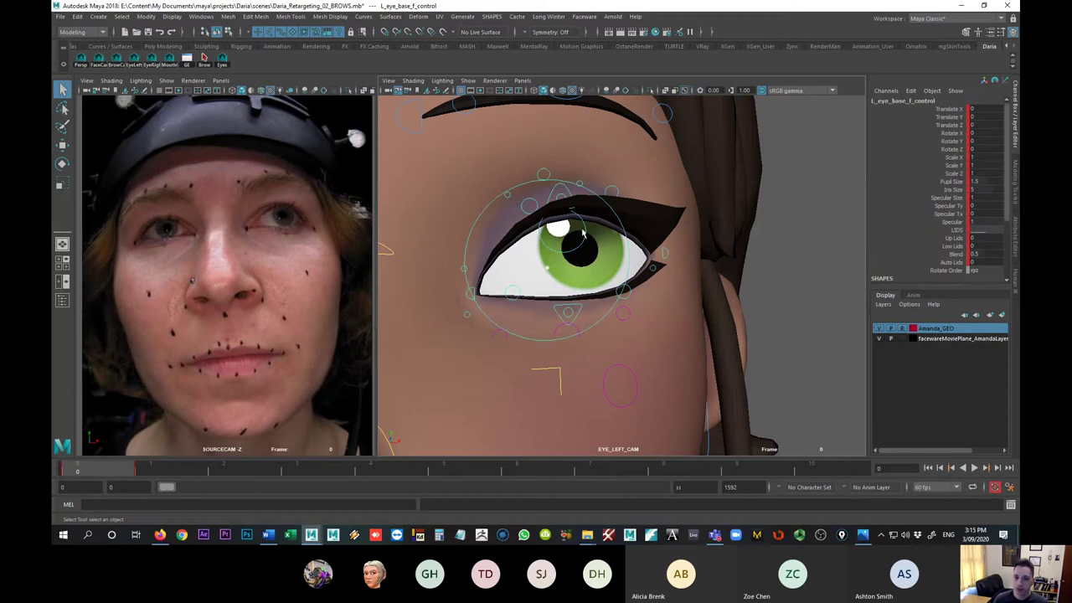
pyautogui.click(568, 199)
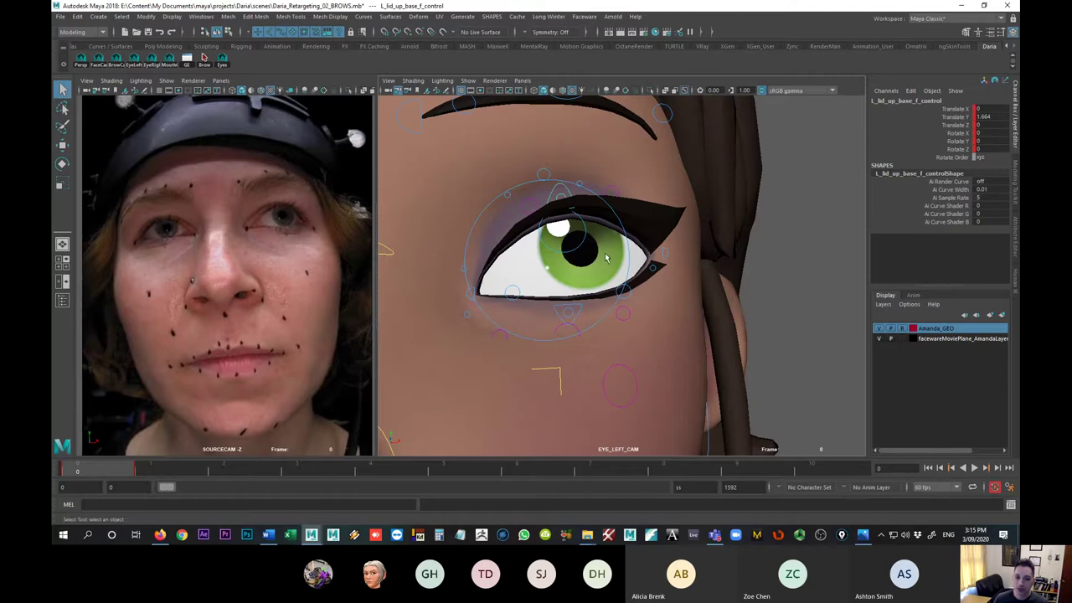
pyautogui.click(629, 253)
# - Try scrubbing Up Lids and Low Lids on the left eye base control, and pick its Blend attribute
pyautogui.click(954, 239)
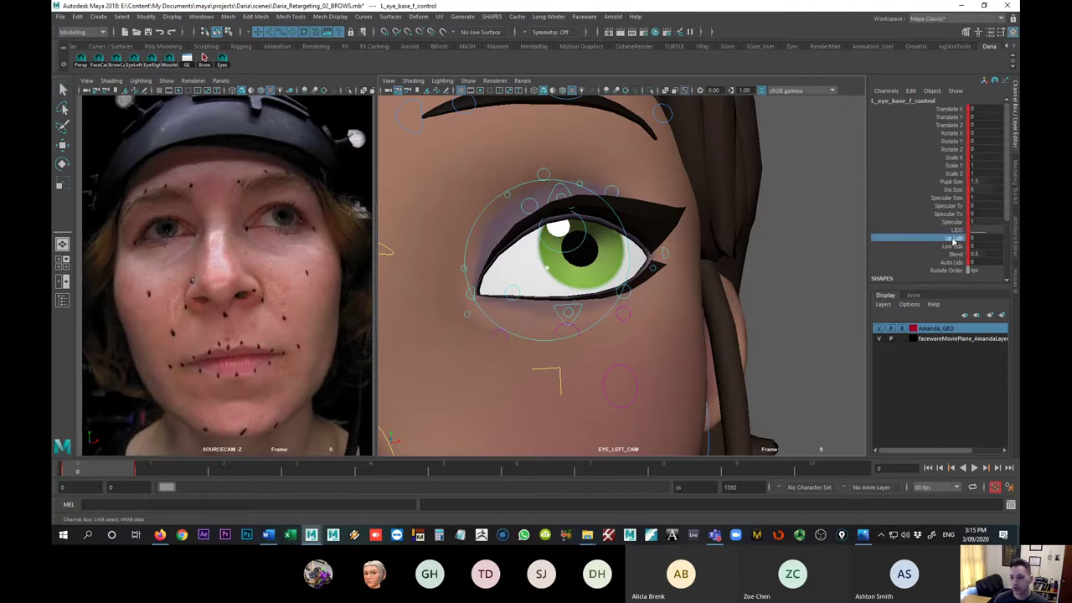
pyautogui.moveTo(953, 241); pyautogui.dragTo(953, 247)
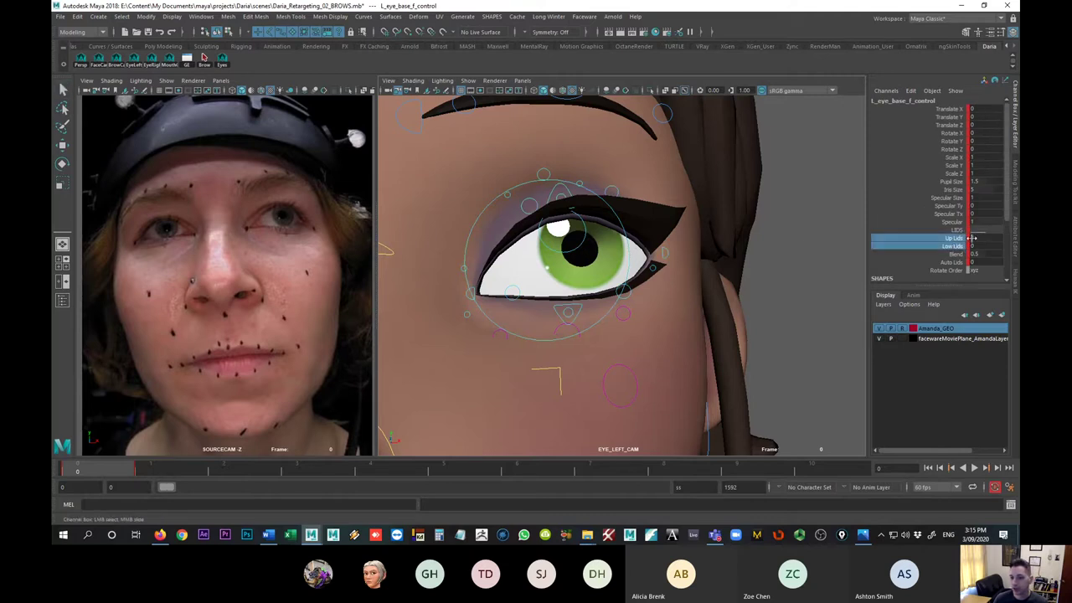
pyautogui.moveTo(802, 247)
pyautogui.mouseDown(button='middle')
pyautogui.moveTo(816, 247)
pyautogui.moveTo(777, 248)
pyautogui.moveTo(815, 254)
pyautogui.moveTo(793, 254)
pyautogui.moveTo(804, 253)
pyautogui.mouseUp(button='middle')
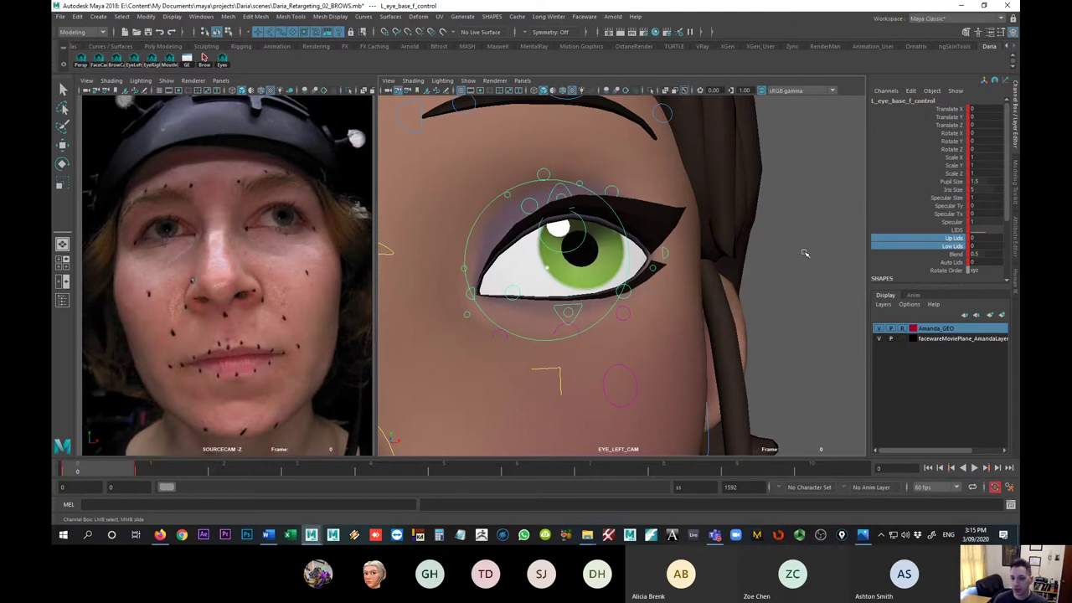
pyautogui.click(958, 254)
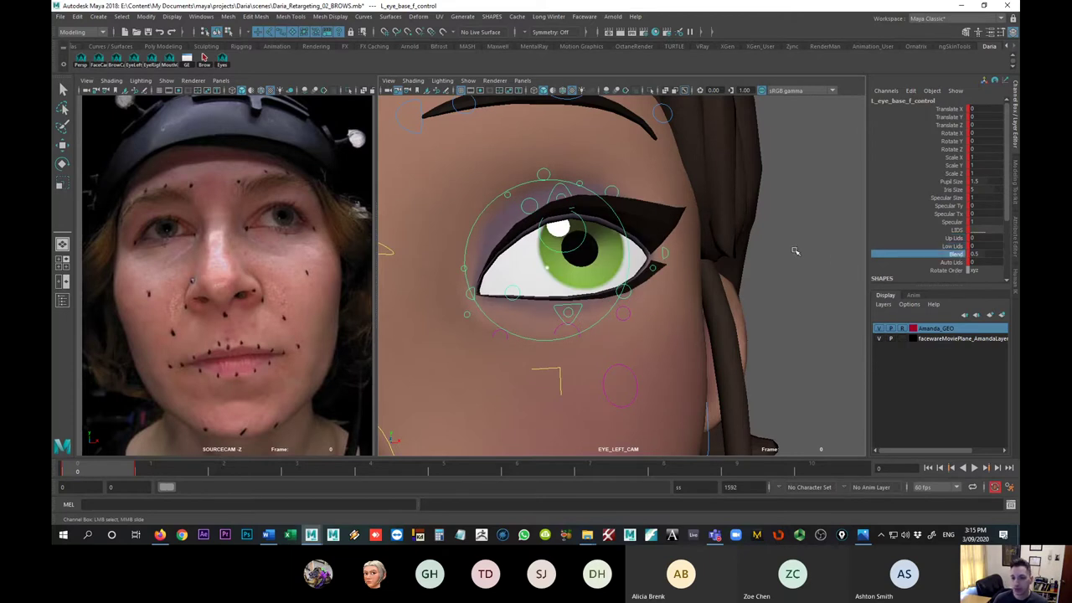
# - Raise the left upper lid base control slightly at frame 0 and compare the lid with frame 1
pyautogui.click(568, 194)
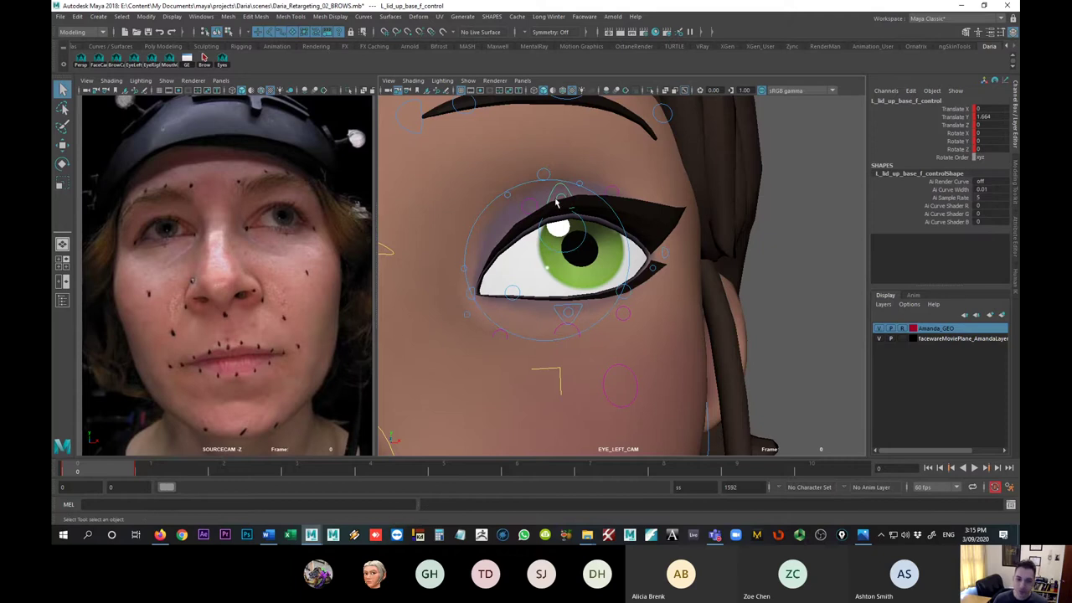
pyautogui.press('w')
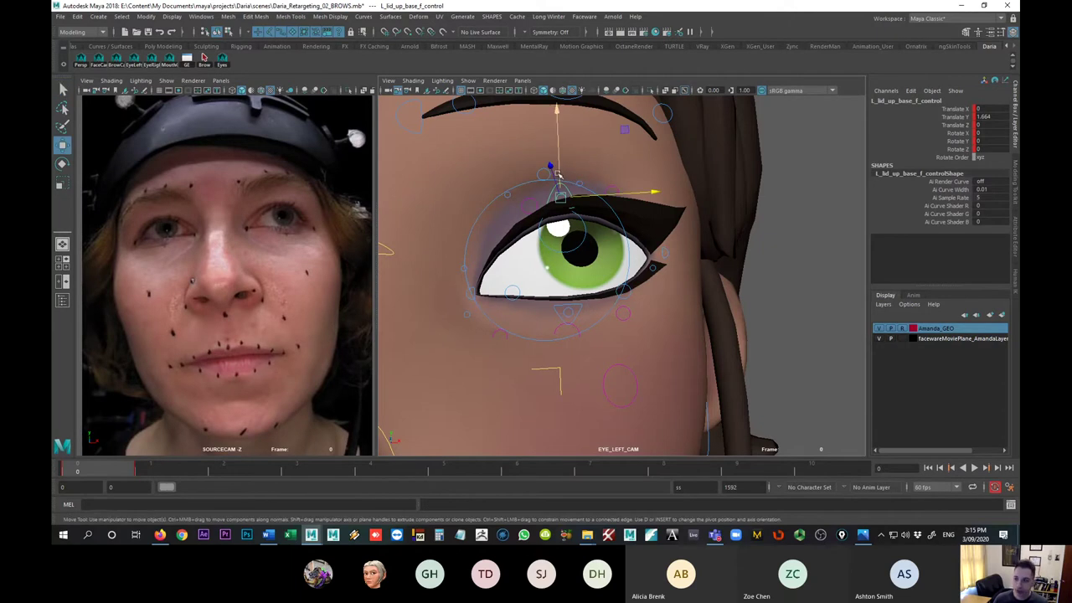
pyautogui.moveTo(561, 176); pyautogui.dragTo(549, 167)
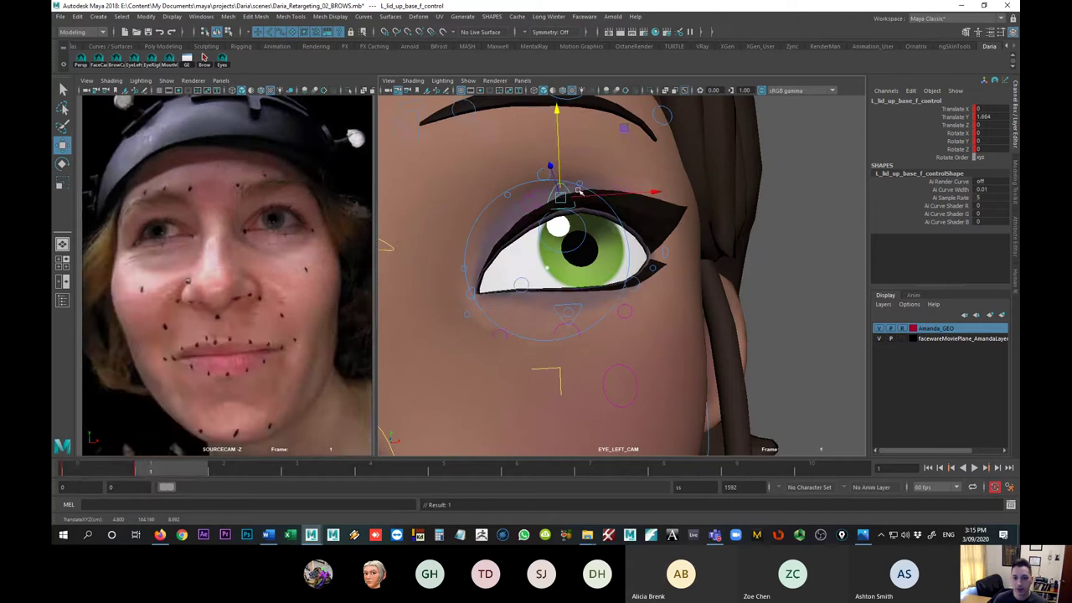
# - Move the fourth left upper lid control to X 0.195 and Y -0.145 at frame 0, comparing with frame 1
pyautogui.click(614, 187)
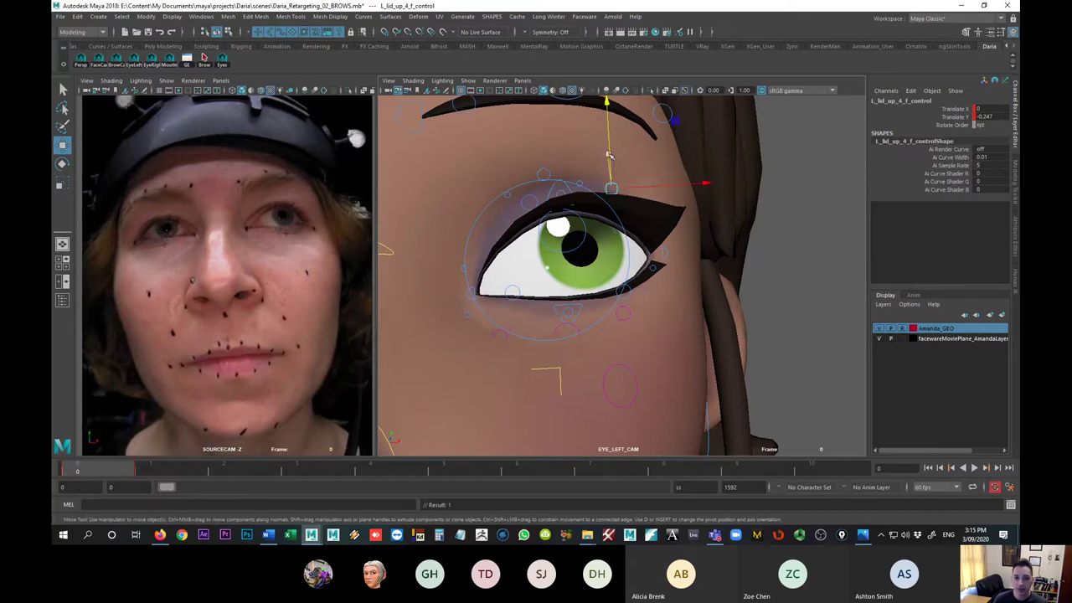
pyautogui.moveTo(609, 155); pyautogui.dragTo(644, 184)
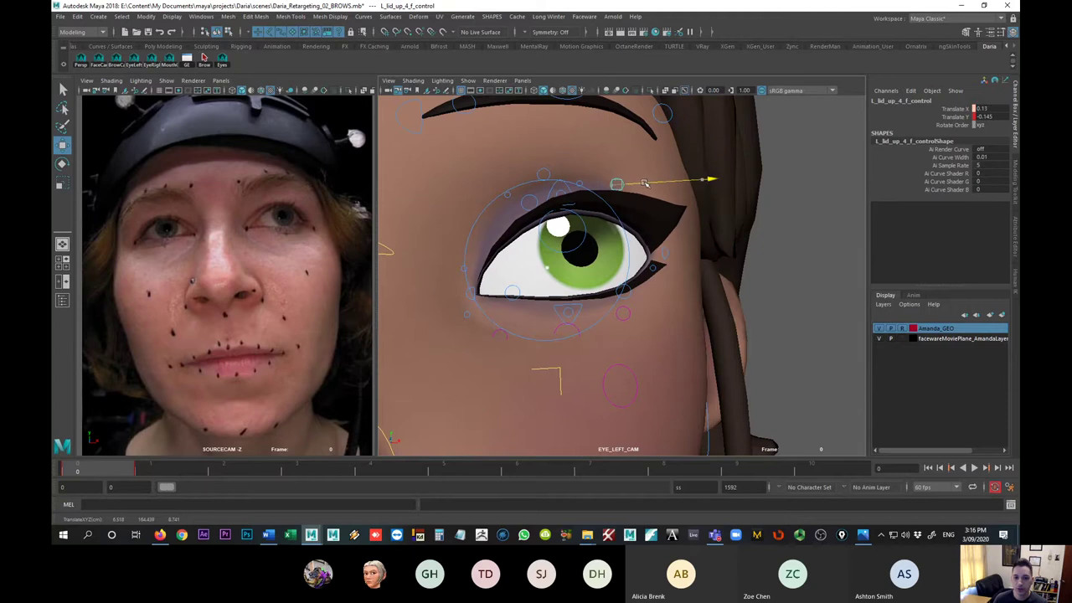
pyautogui.hotkey('alt', '.')
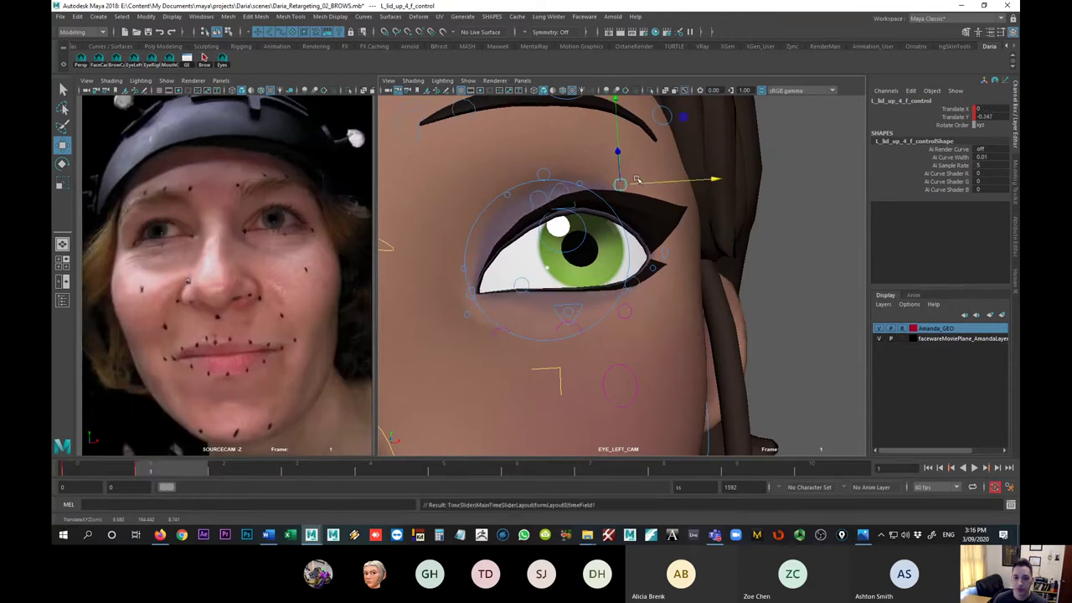
pyautogui.hotkey('alt', ',')
pyautogui.hotkey('alt', '.')
pyautogui.hotkey('alt', ',')
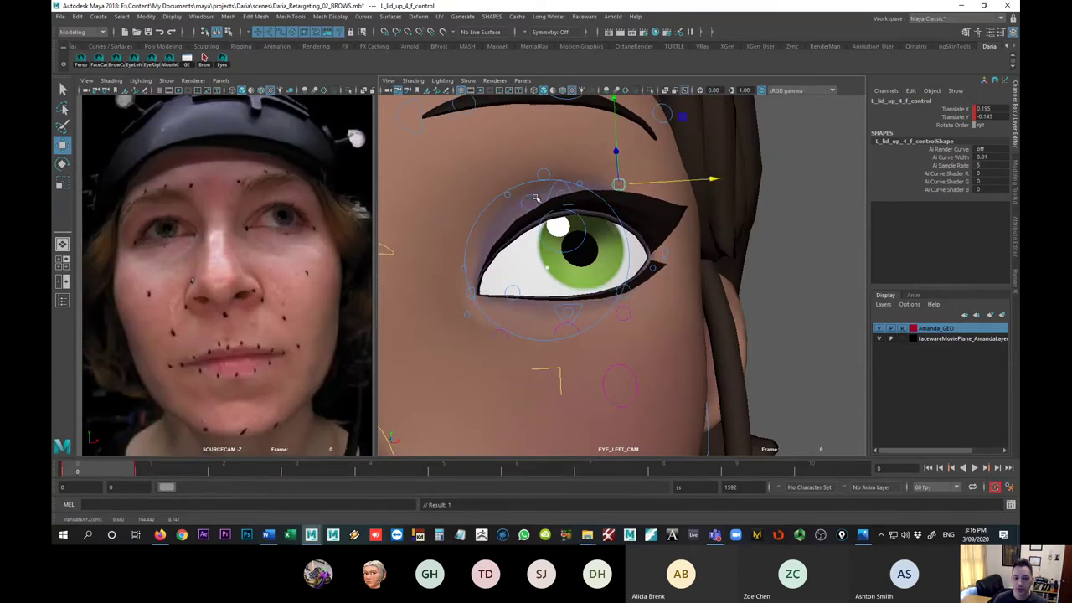
pyautogui.hotkey('alt', '.')
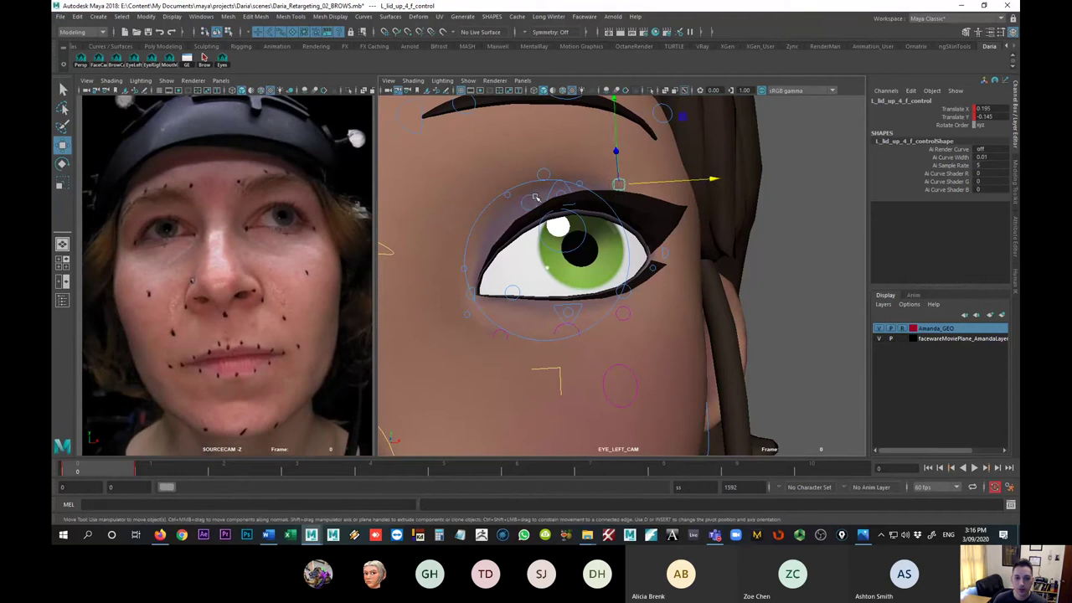
# - Move the second left upper lid control to X 0.491 and Y 0.115 at frame 0, checking against frame 1
pyautogui.click(536, 200)
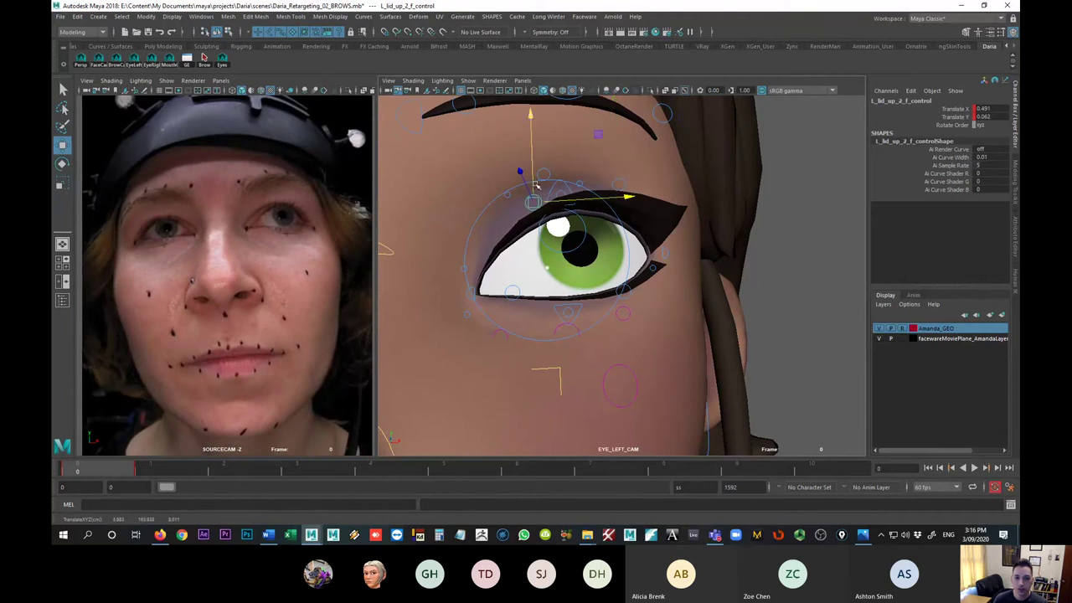
pyautogui.press('.')
pyautogui.press(',')
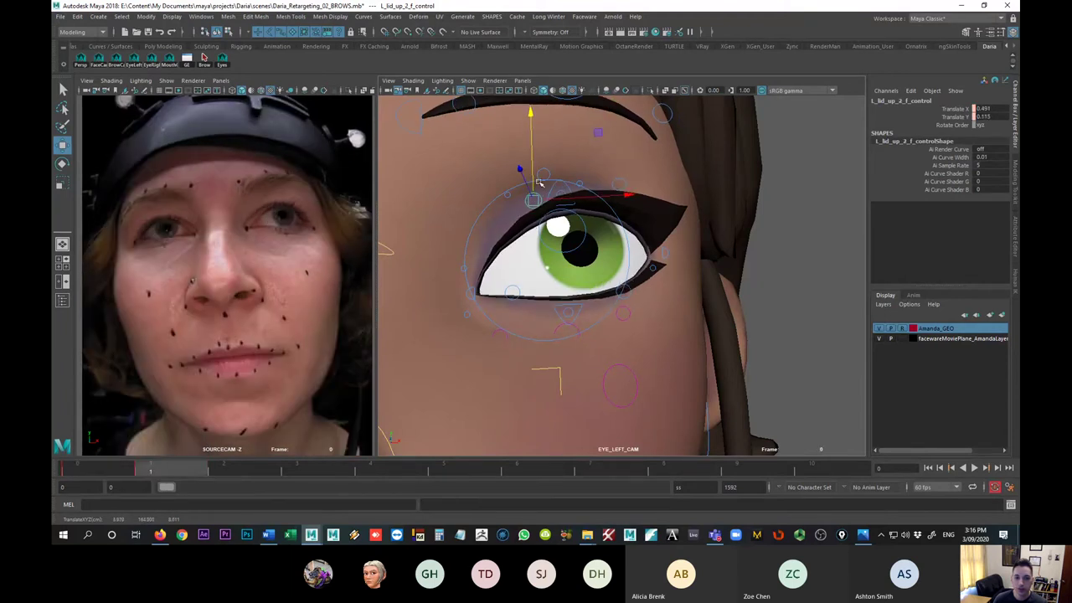
pyautogui.press('.')
pyautogui.press(',')
pyautogui.press('.')
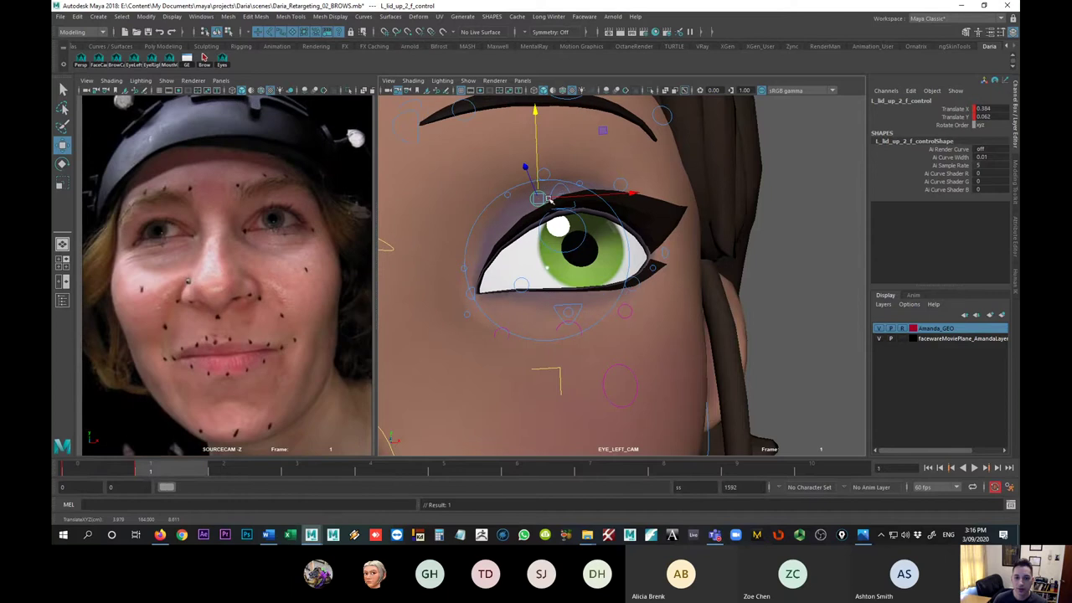
pyautogui.press(',')
pyautogui.press('.')
pyautogui.press(',')
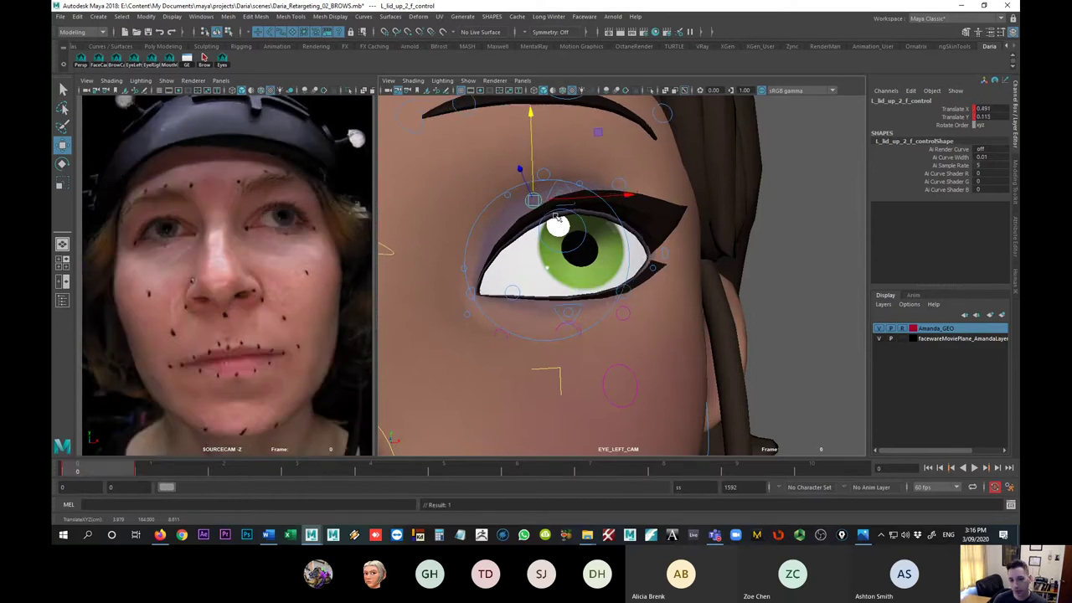
pyautogui.press('.')
pyautogui.press(',')
pyautogui.press('.')
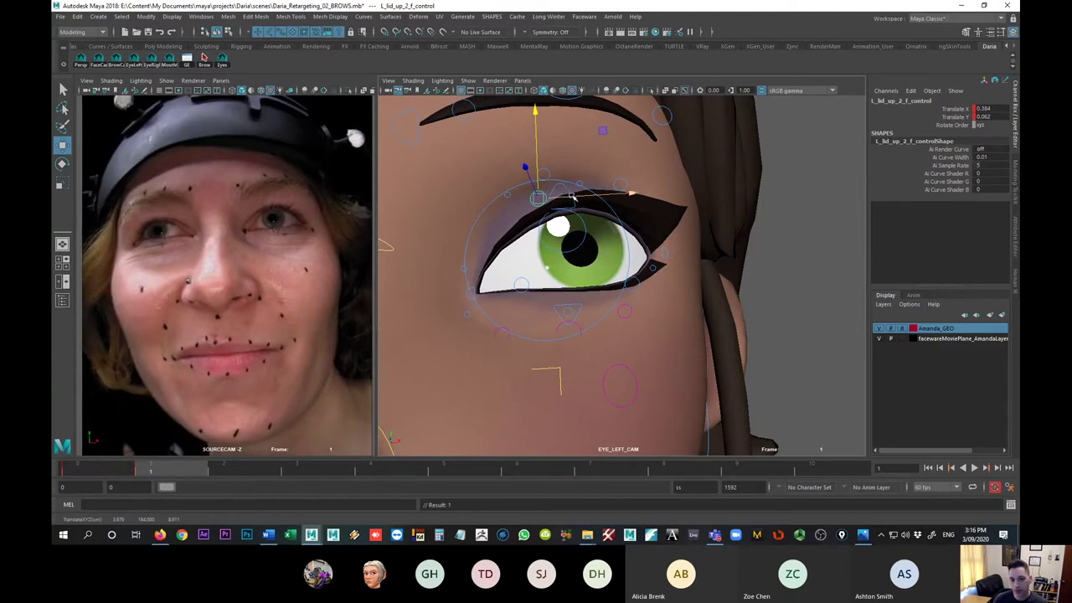
# - Try raising the third left upper lid control and the L_eye_up_4 control at frame 1, undoing both moves
pyautogui.click(563, 194)
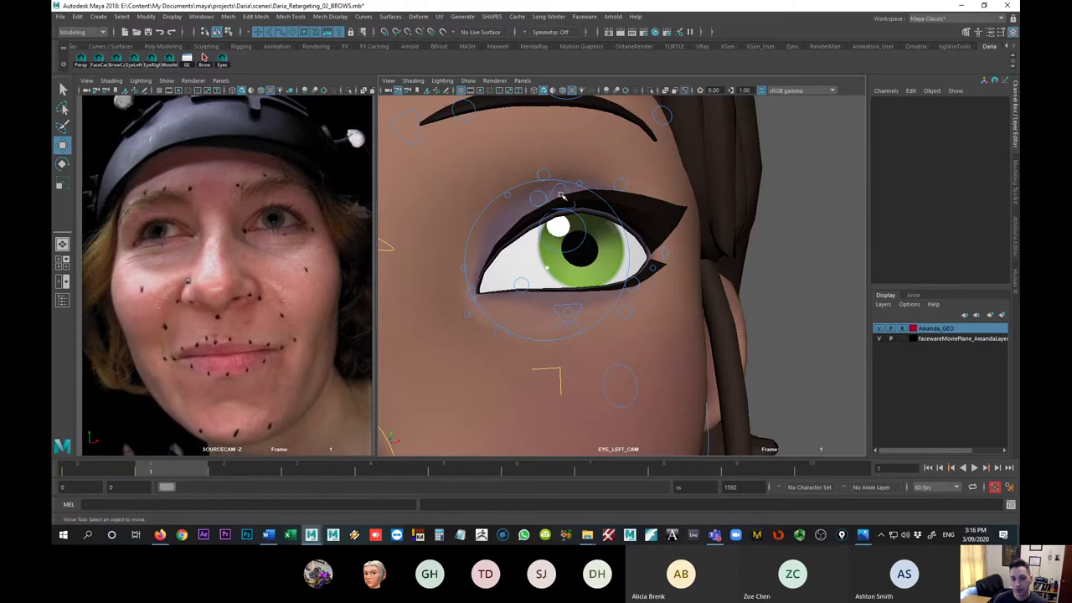
pyautogui.click(561, 188)
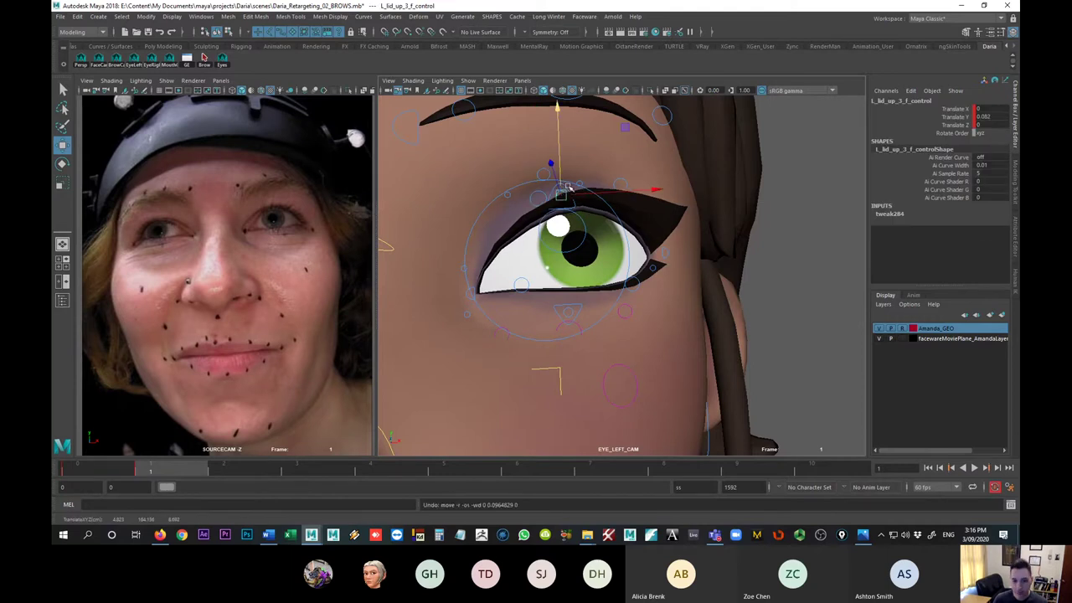
pyautogui.click(584, 184)
pyautogui.click(579, 182)
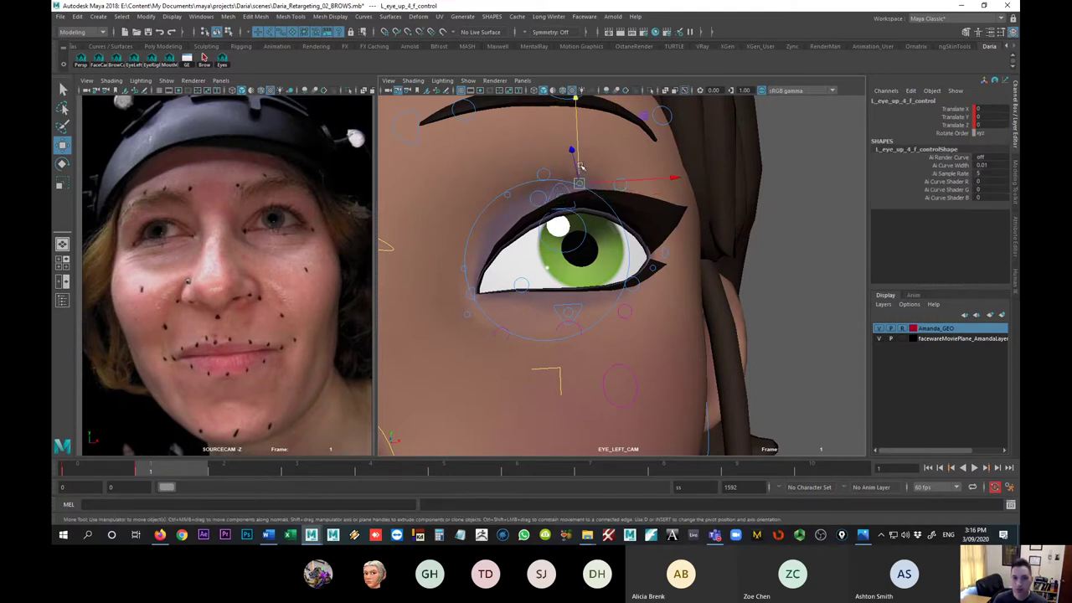
pyautogui.moveTo(580, 165); pyautogui.dragTo(580, 159)
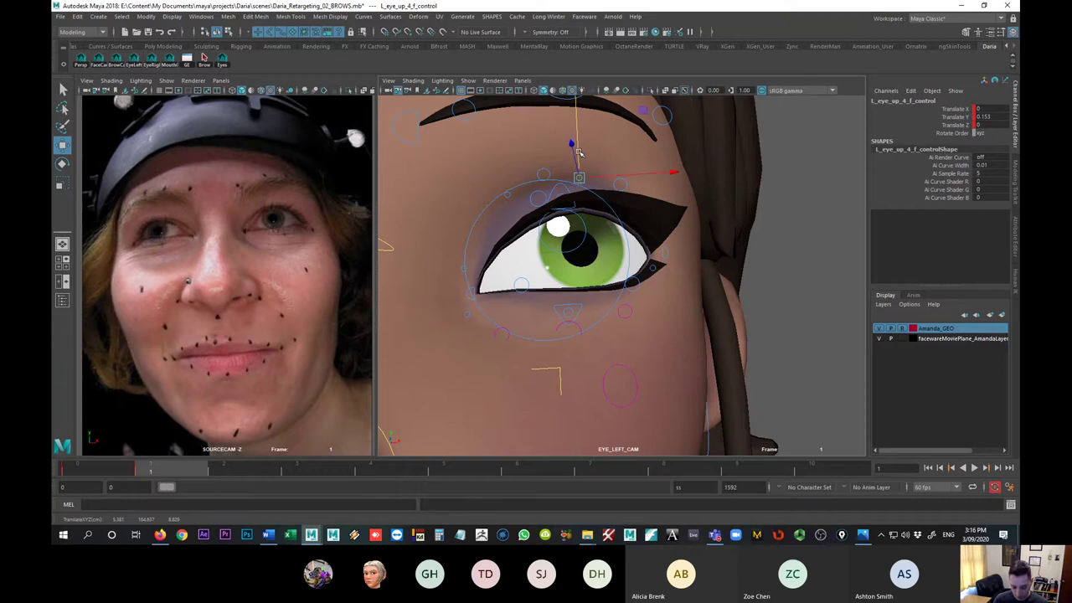
pyautogui.hotkey('ctrl', 'z')
# - Move the second left upper lid control to X 0.291 at frame 1 and compare the lid with frame 0
pyautogui.click(625, 191)
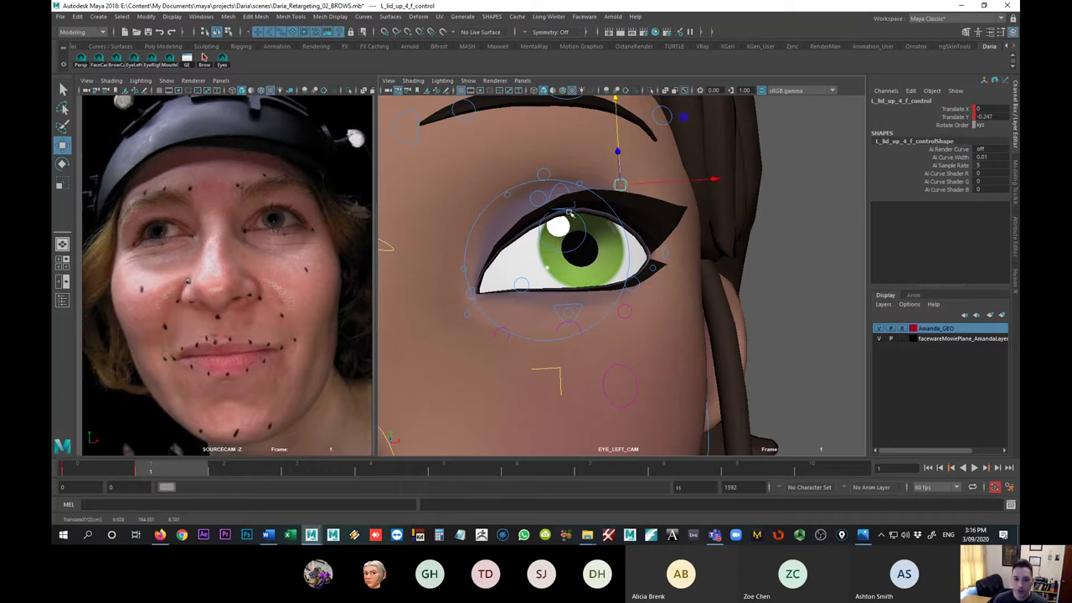
pyautogui.click(538, 200)
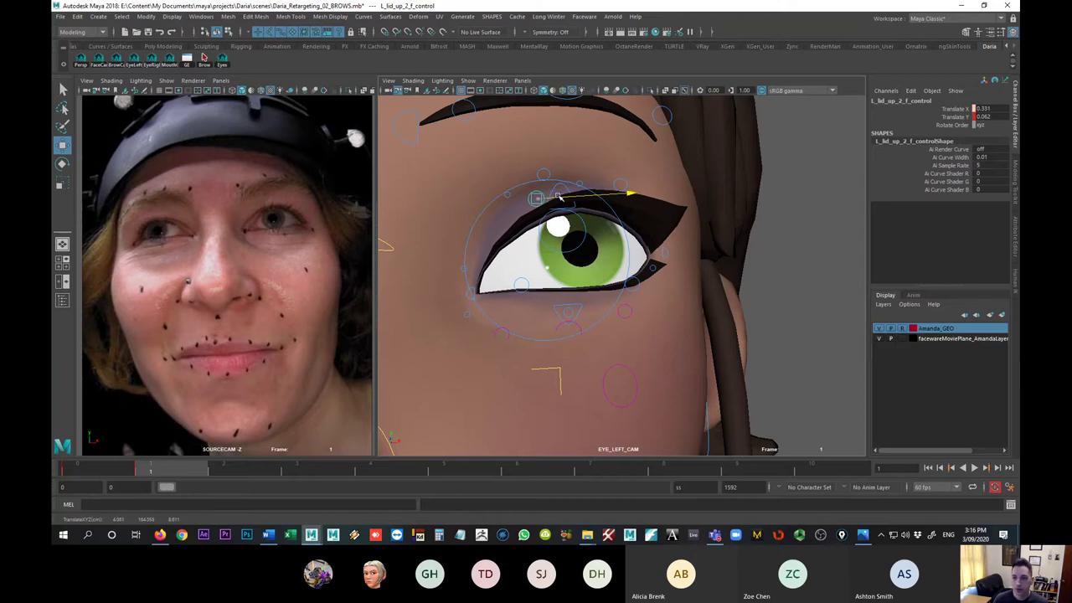
pyautogui.moveTo(562, 195); pyautogui.dragTo(557, 195)
pyautogui.hotkey('alt', ',')
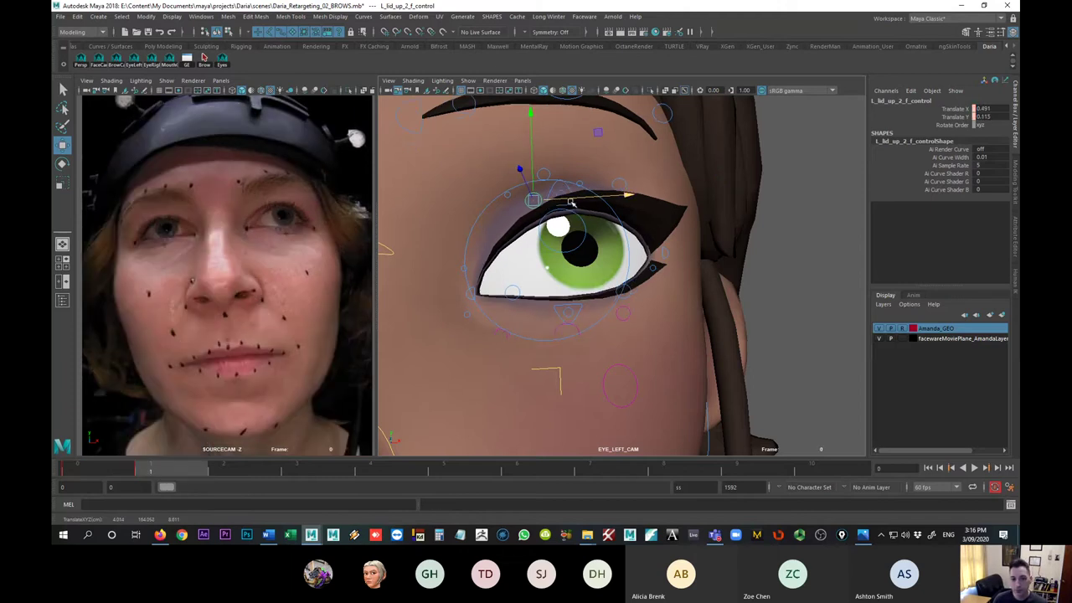
pyautogui.hotkey('alt', '.')
pyautogui.hotkey('alt', ',')
pyautogui.hotkey('alt', '.')
pyautogui.hotkey('alt', ',')
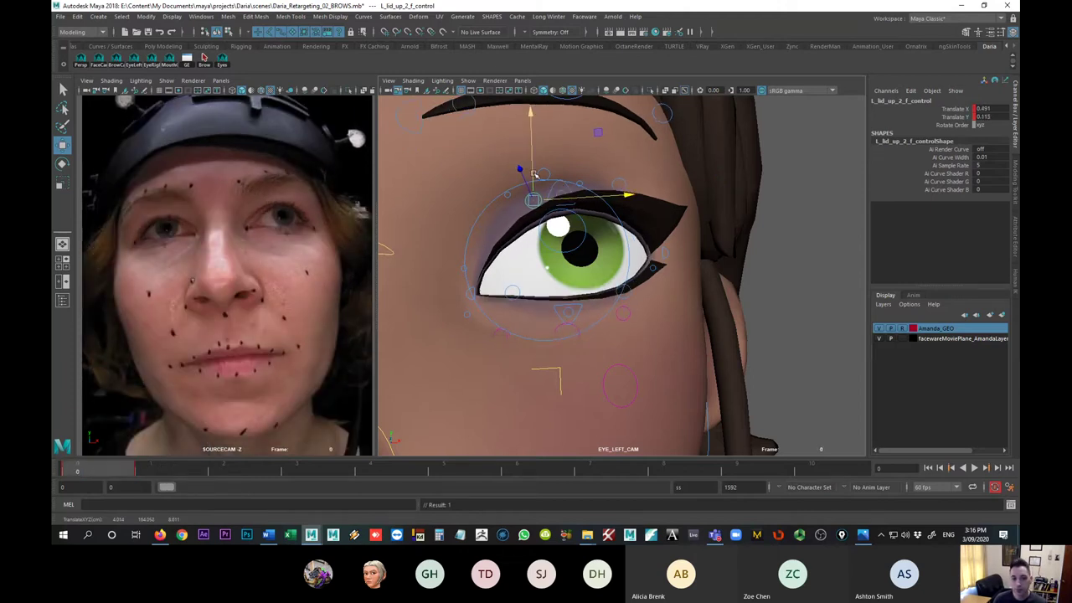
pyautogui.hotkey('alt', '.')
pyautogui.hotkey('alt', ',')
pyautogui.hotkey('alt', '.')
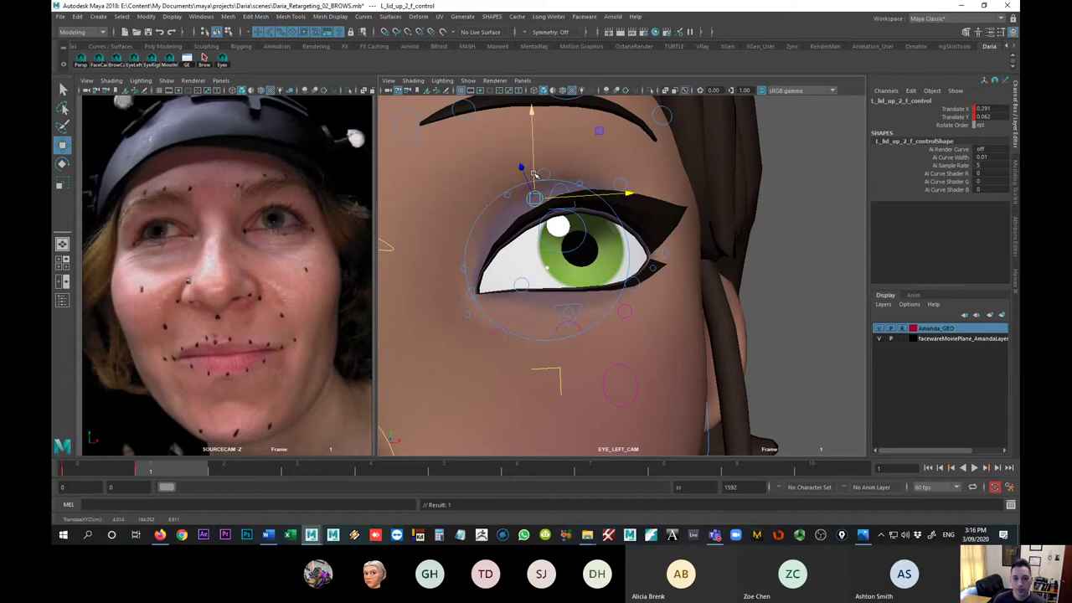
# - Raise the second left upper lid control to Y 0.155 at frame 0, checking the lid shape against frame 1
pyautogui.moveTo(533, 173); pyautogui.dragTo(538, 173)
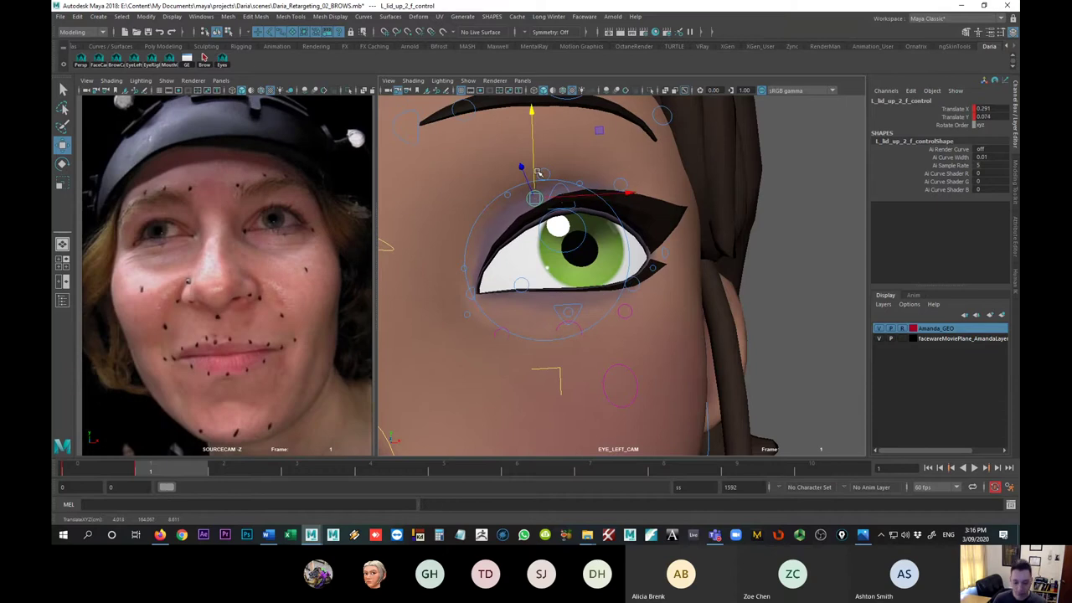
pyautogui.hotkey('alt', ',')
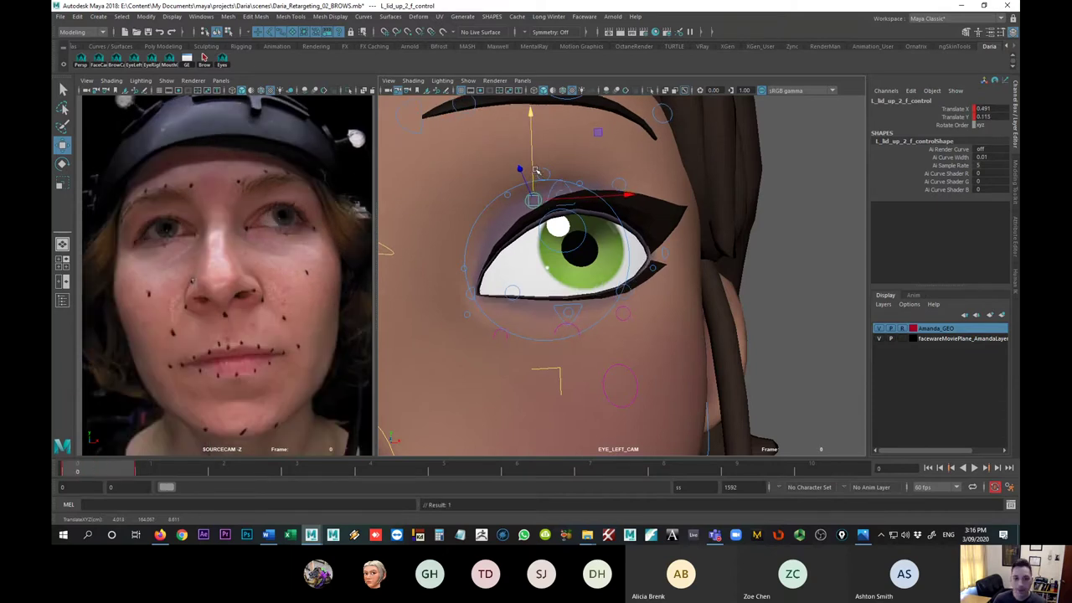
pyautogui.moveTo(536, 171); pyautogui.dragTo(534, 169)
pyautogui.hotkey('alt', '.')
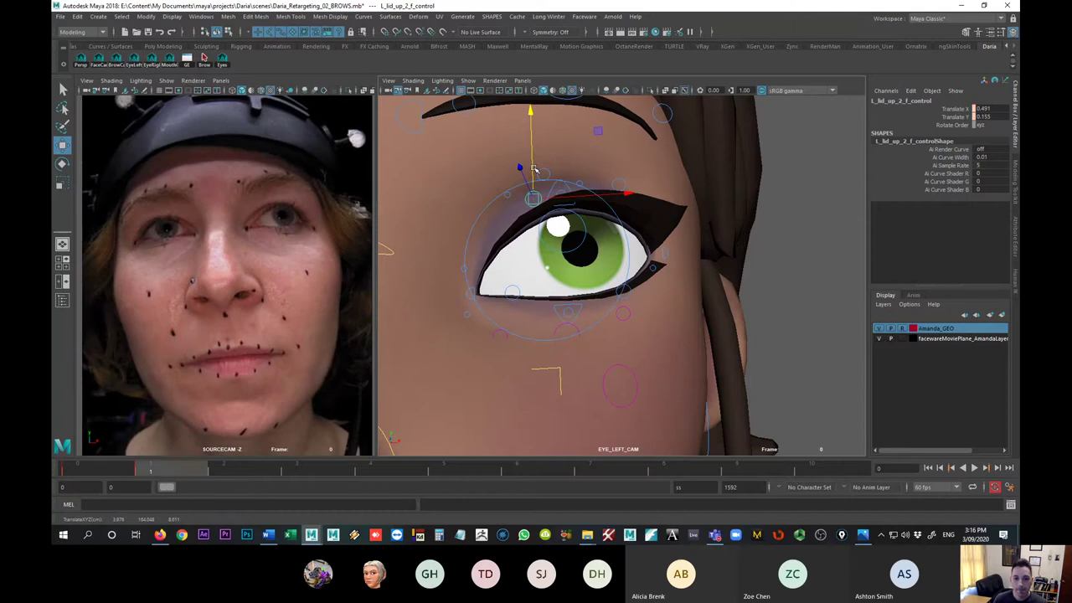
pyautogui.hotkey('alt', ',')
pyautogui.hotkey('alt', '.')
pyautogui.hotkey('alt', ',')
pyautogui.hotkey('alt', '.')
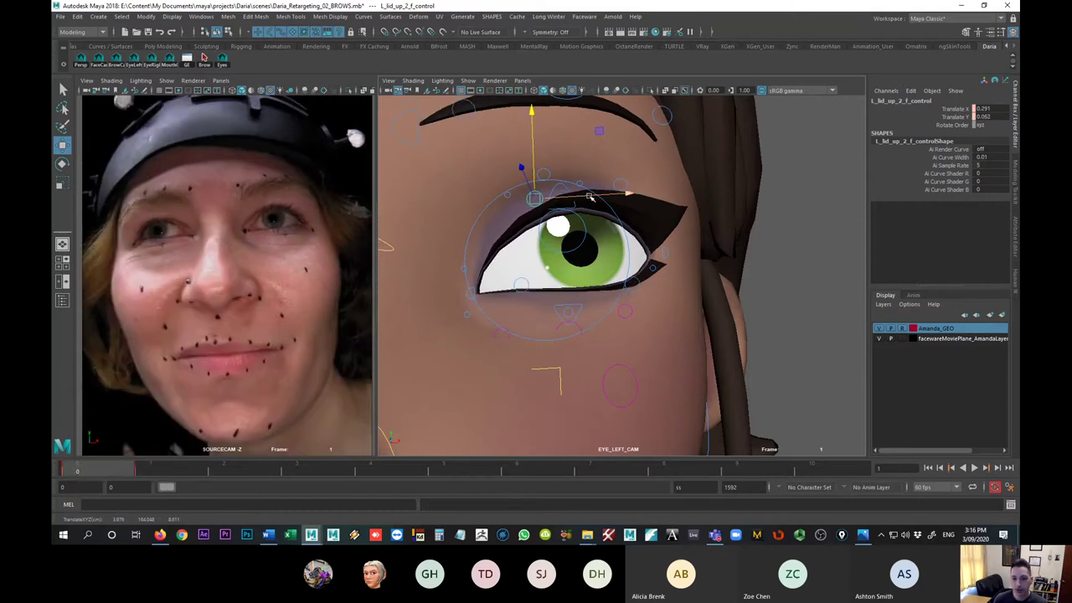
pyautogui.hotkey('alt', ',')
pyautogui.hotkey('alt', '.')
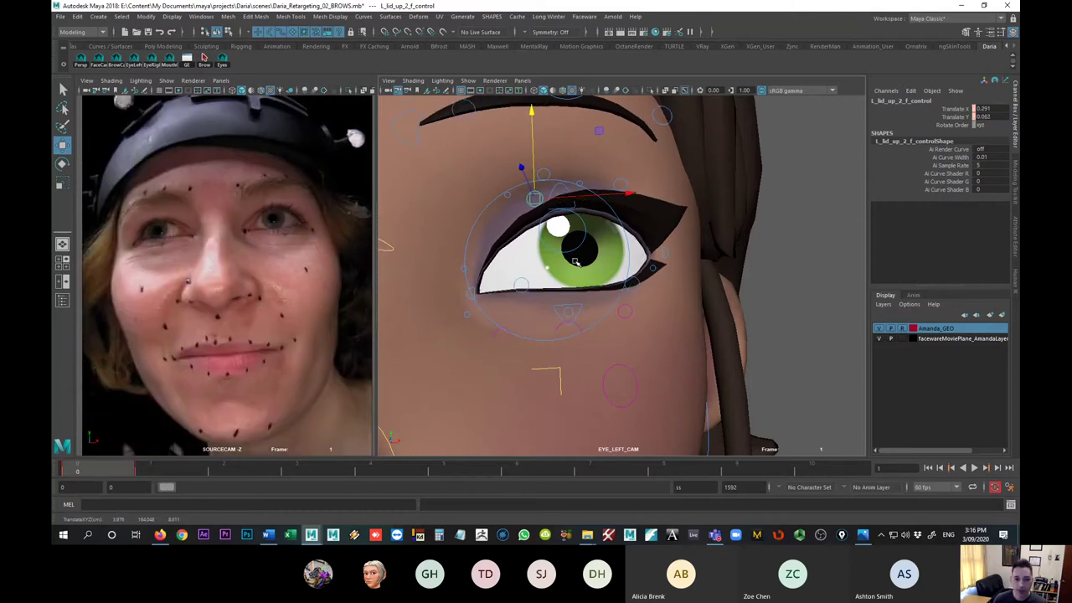
pyautogui.hotkey('alt', ',')
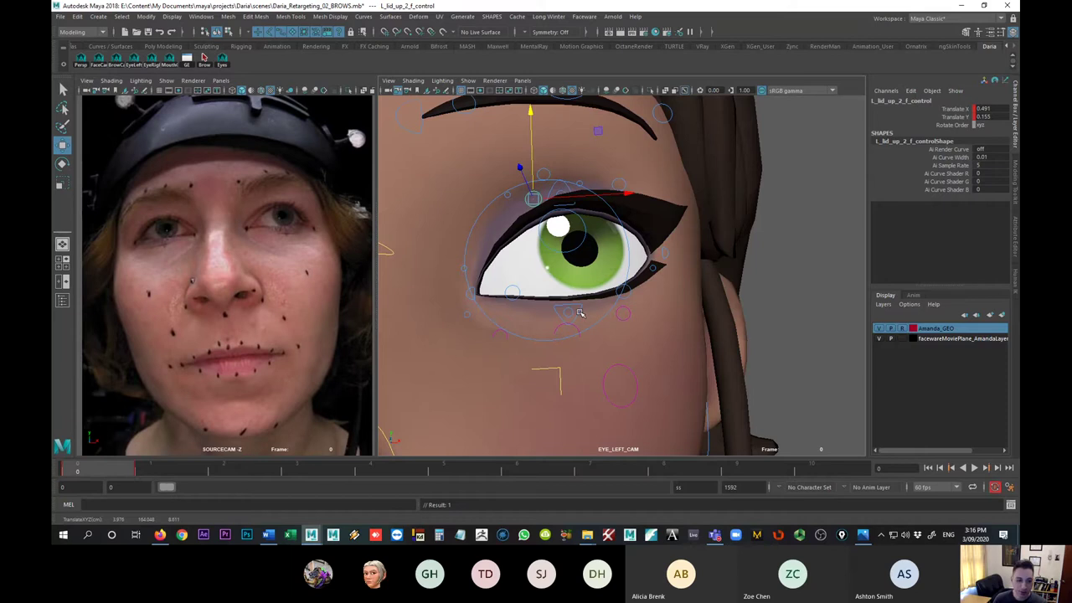
pyautogui.hotkey('alt', '.')
# - Raise the left lower lid base control at frame 0 and compare the lower lid with frame 1
pyautogui.click(567, 308)
pyautogui.hotkey('alt', ',')
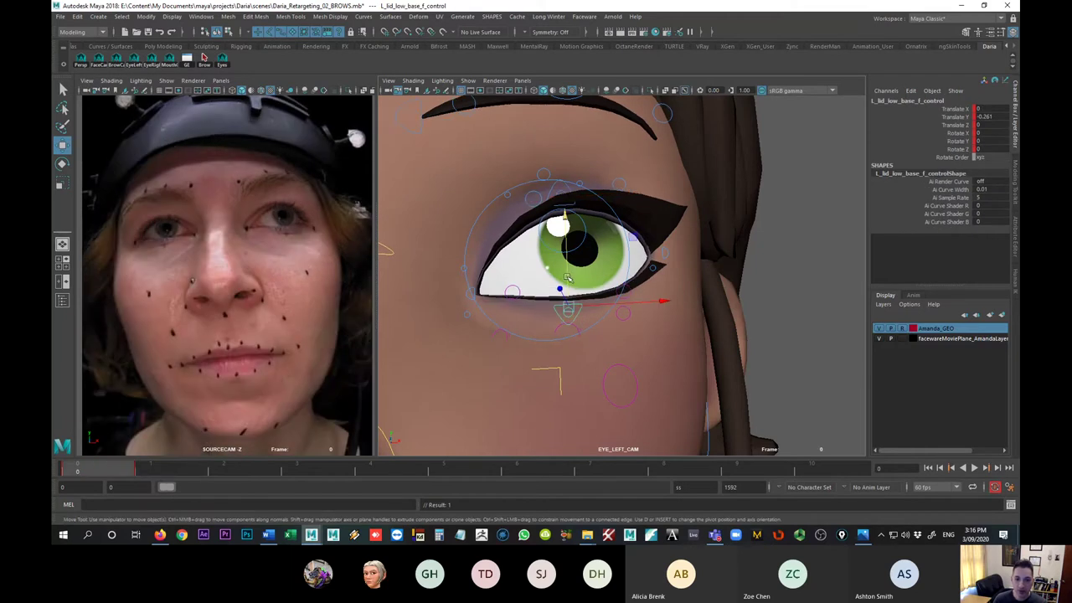
pyautogui.moveTo(568, 278); pyautogui.dragTo(573, 266)
pyautogui.hotkey('alt', '.')
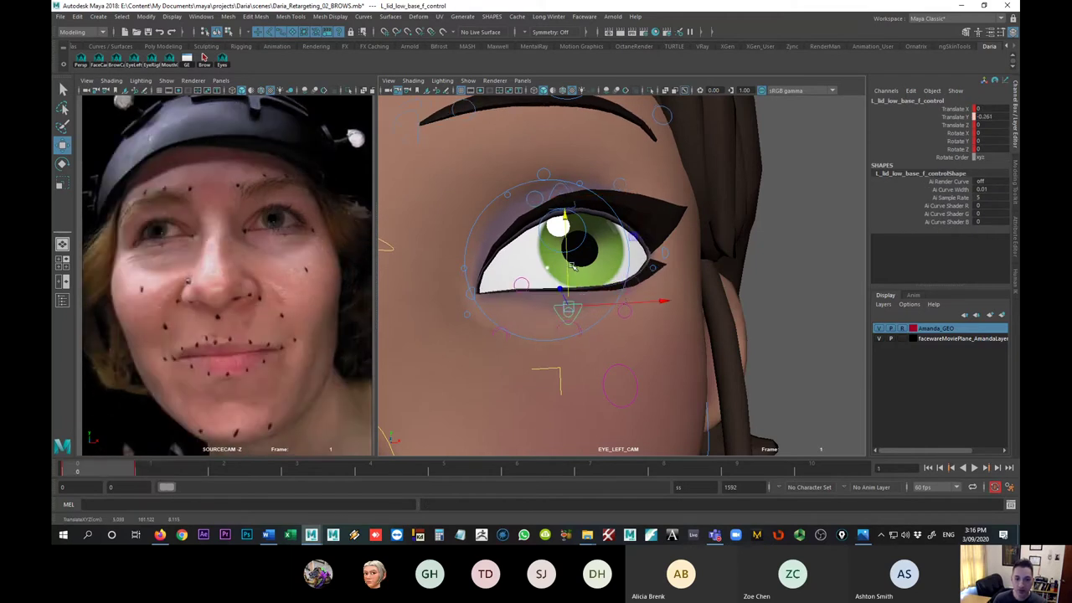
pyautogui.hotkey('alt', ',')
pyautogui.hotkey('alt', '.')
pyautogui.hotkey('alt', ',')
# - Move the fourth left lower lid control to X 0.104 and Y -0.276 at frame 0, comparing with frame 1
pyautogui.click(631, 287)
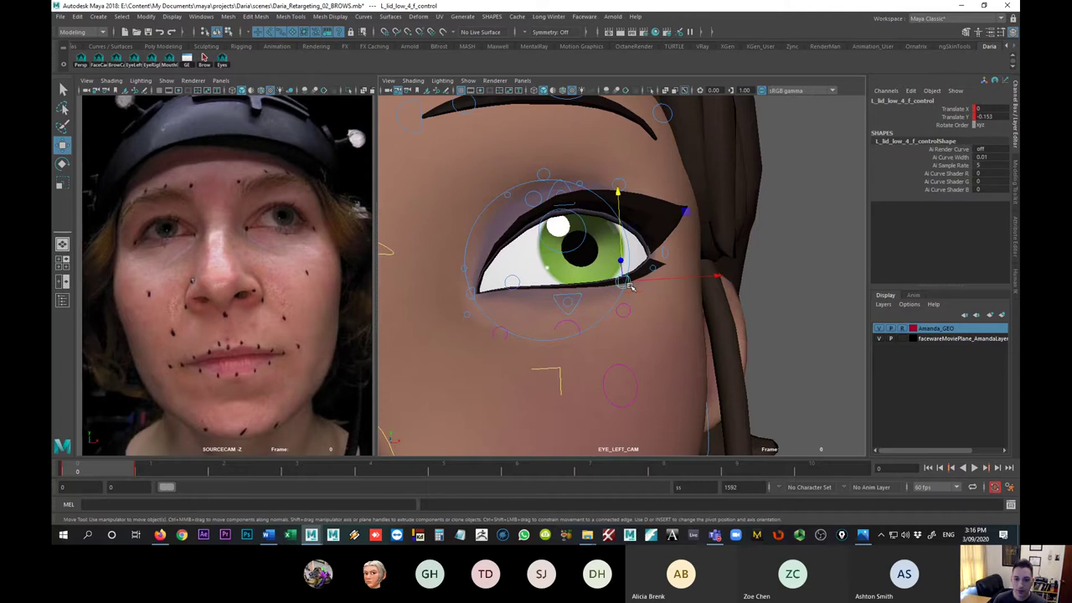
pyautogui.moveTo(632, 287); pyautogui.dragTo(655, 286)
pyautogui.hotkey('alt', '.')
pyautogui.hotkey('alt', ',')
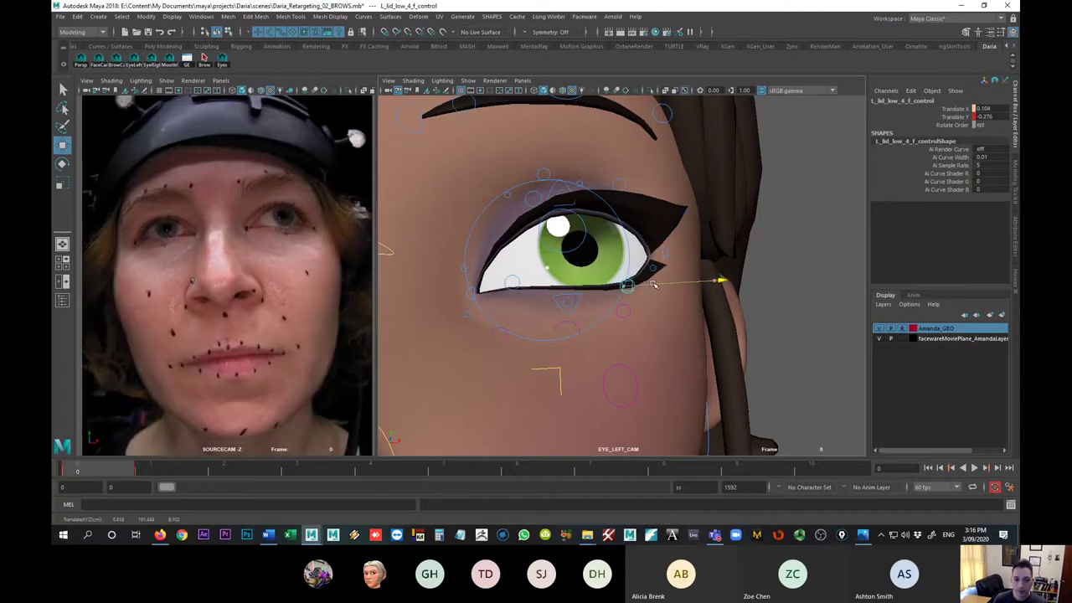
pyautogui.hotkey('alt', '.')
pyautogui.hotkey('alt', ',')
pyautogui.hotkey('alt', '.')
pyautogui.hotkey('alt', ',')
pyautogui.hotkey('alt', '.')
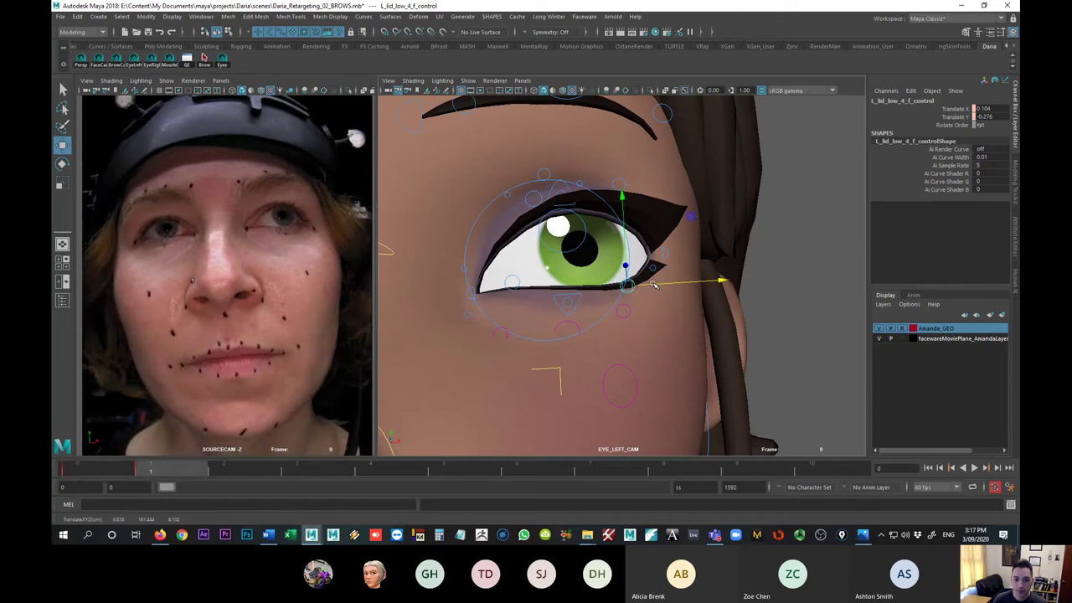
pyautogui.hotkey('alt', ',')
pyautogui.hotkey('alt', '.')
pyautogui.hotkey('alt', ',')
pyautogui.hotkey('alt', '.')
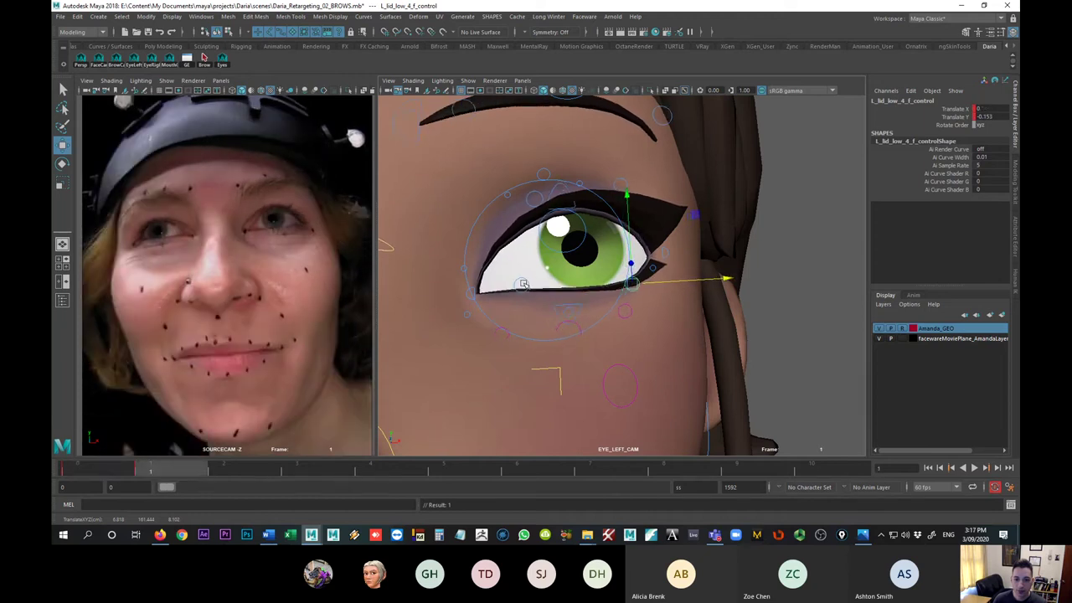
# - Move the second left lower lid control to X 0.282 and Y 0.093 at frame 0, comparing with frame 1
pyautogui.hotkey('alt', ',')
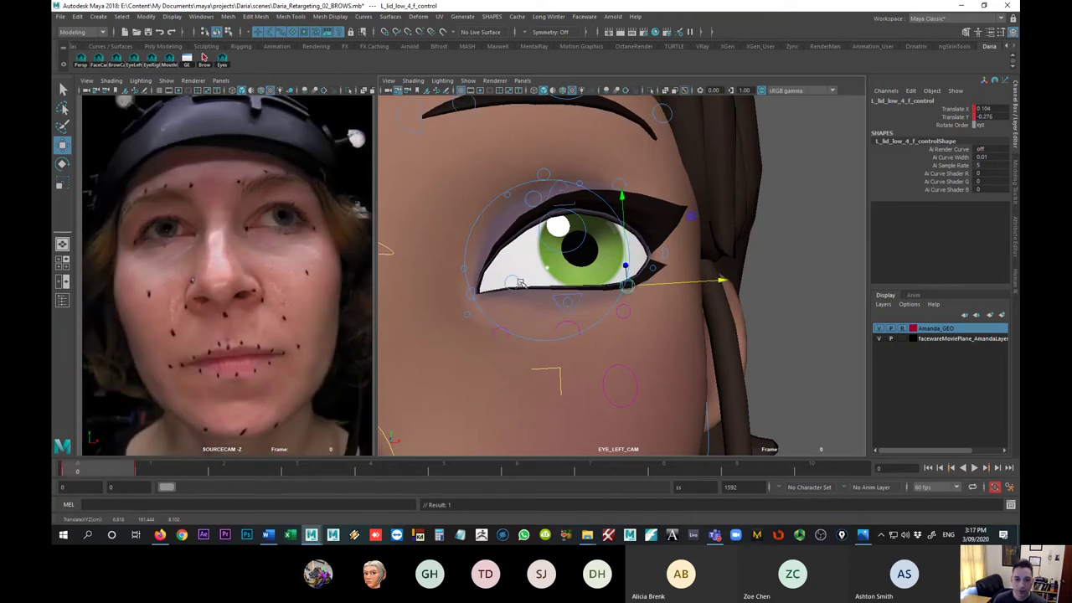
pyautogui.hotkey('alt', '.')
pyautogui.hotkey('alt', ',')
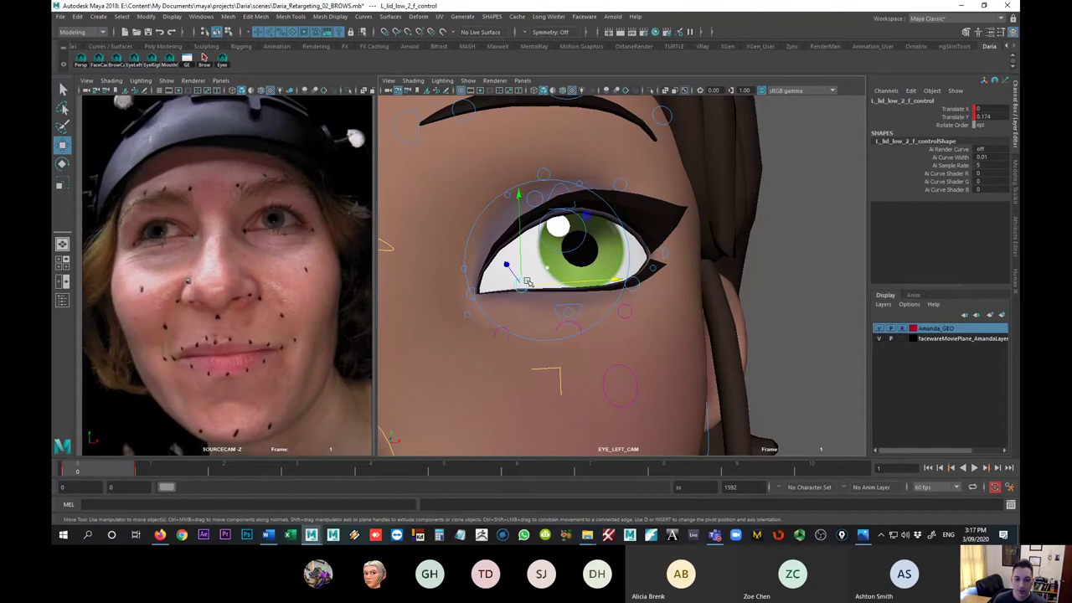
pyautogui.click(535, 282)
pyautogui.press('w')
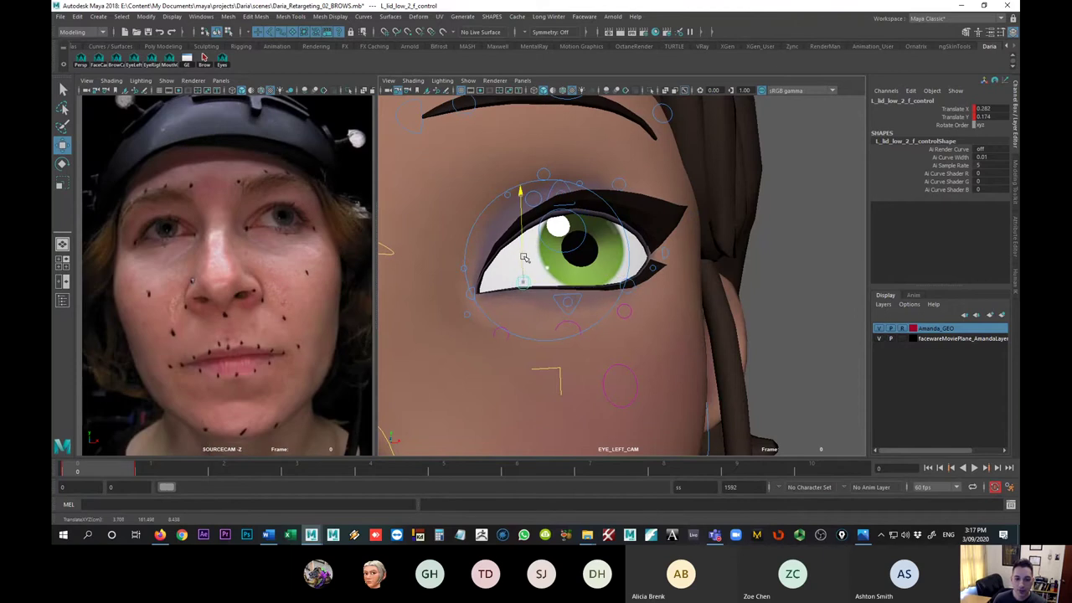
pyautogui.hotkey('alt', '.')
pyautogui.hotkey('alt', ',')
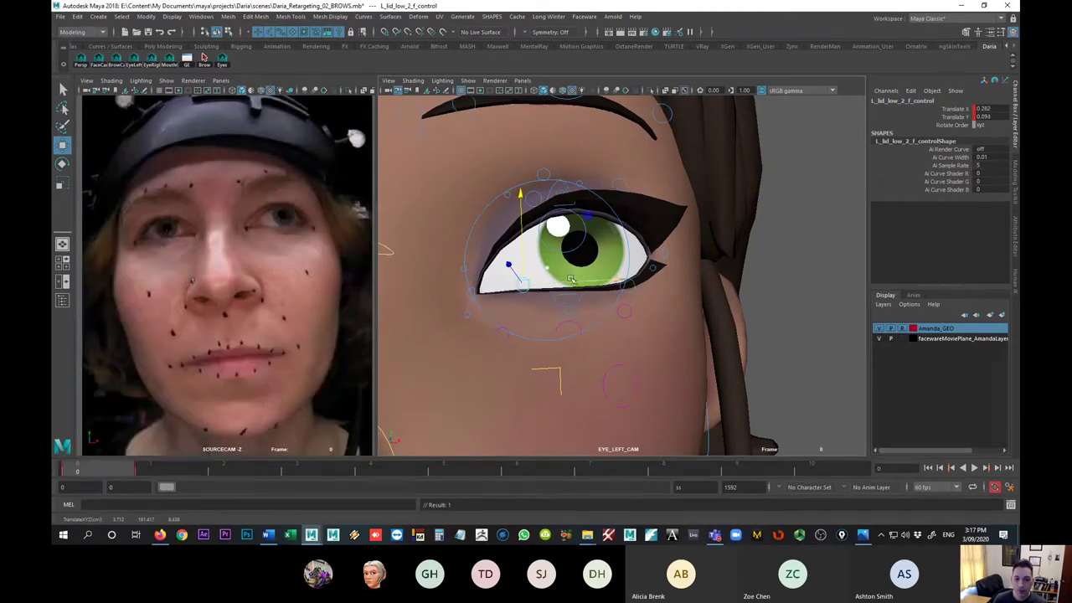
pyautogui.hotkey('alt', '.')
pyautogui.hotkey('alt', ',')
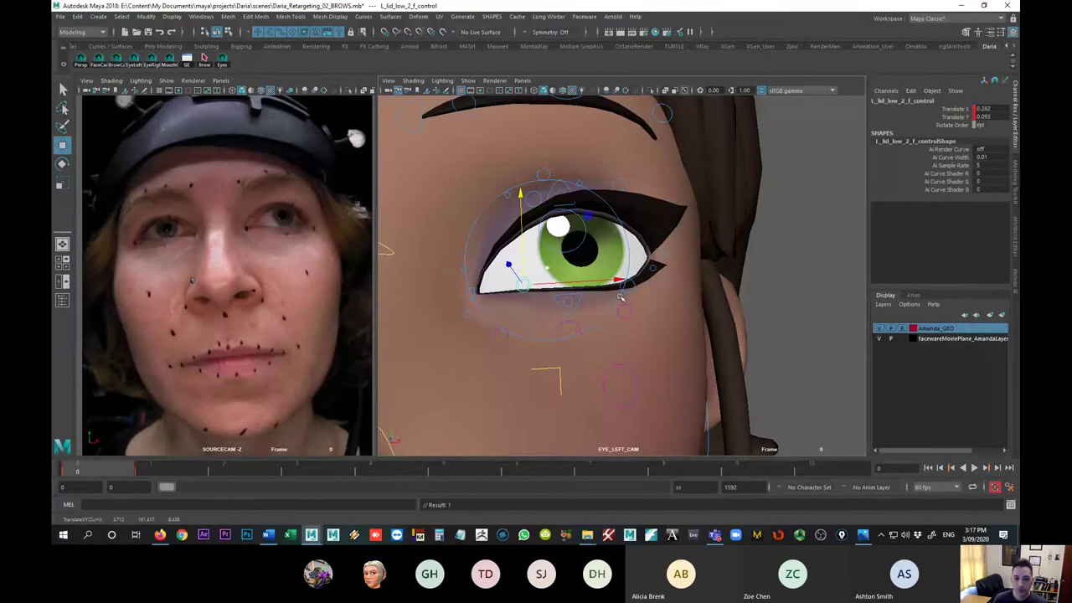
# - Adjust the fourth left lower lid control to X 0.052 at frame 0 and check it against frame 1
pyautogui.click(628, 286)
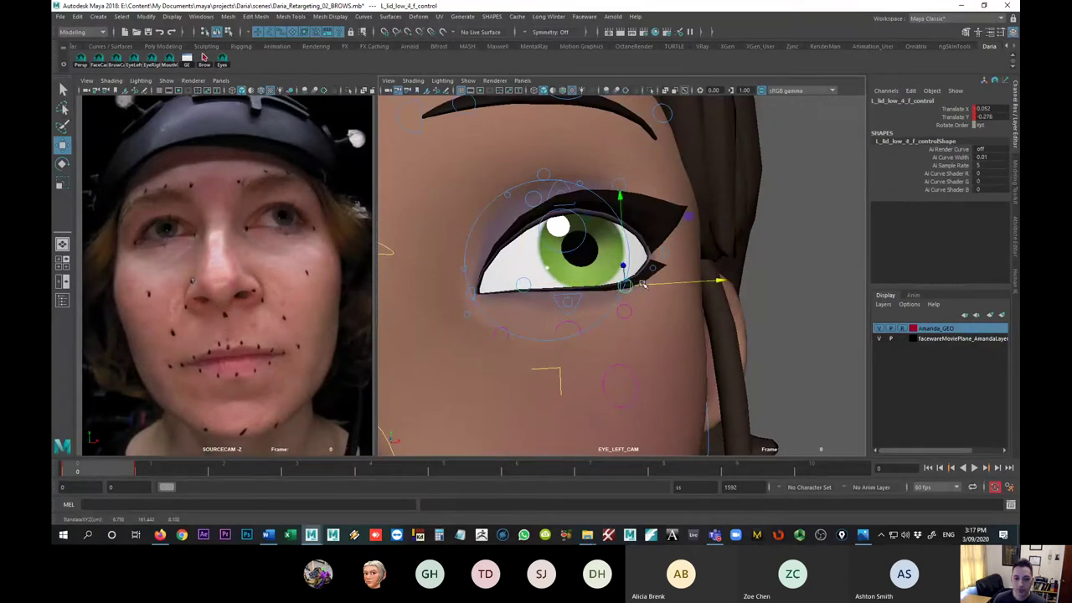
pyautogui.hotkey('alt', '.')
pyautogui.hotkey('alt', ',')
pyautogui.hotkey('alt', '.')
pyautogui.hotkey('alt', ',')
pyautogui.hotkey('alt', '.')
pyautogui.hotkey('alt', ',')
pyautogui.hotkey('alt', '.')
pyautogui.hotkey('alt', ',')
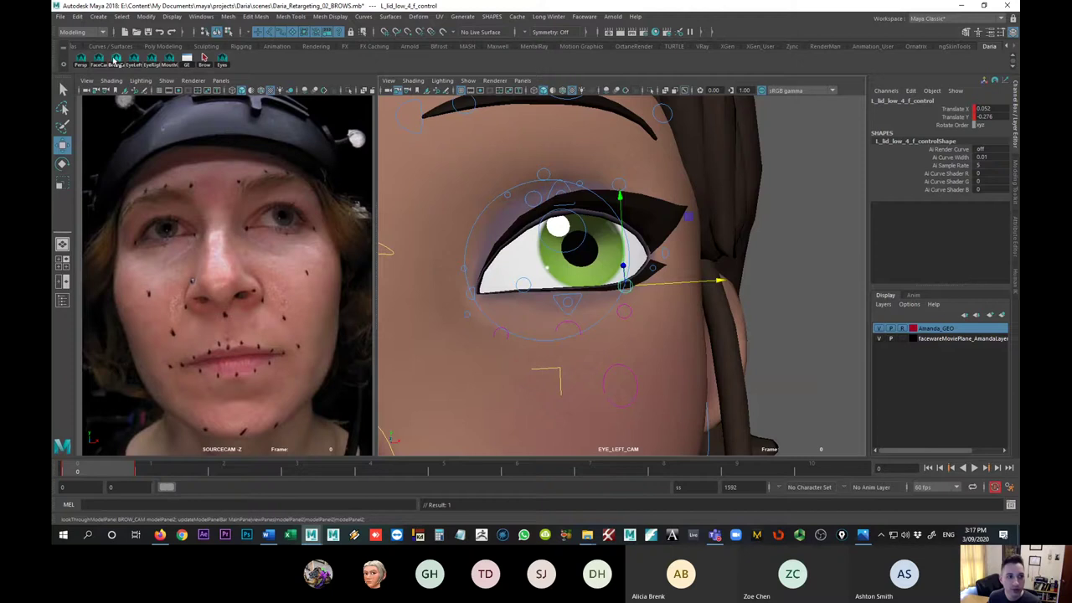
# - Look through the right eye camera and compare the right lid shapes with the actor at frames 0 and 1
pyautogui.click(151, 60)
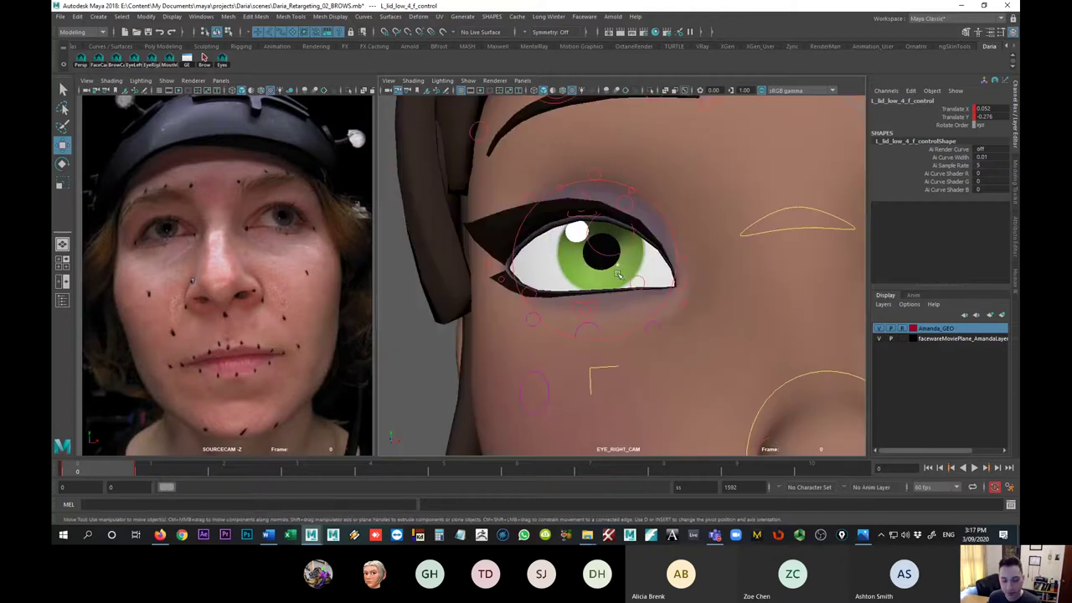
pyautogui.hotkey('alt', '.')
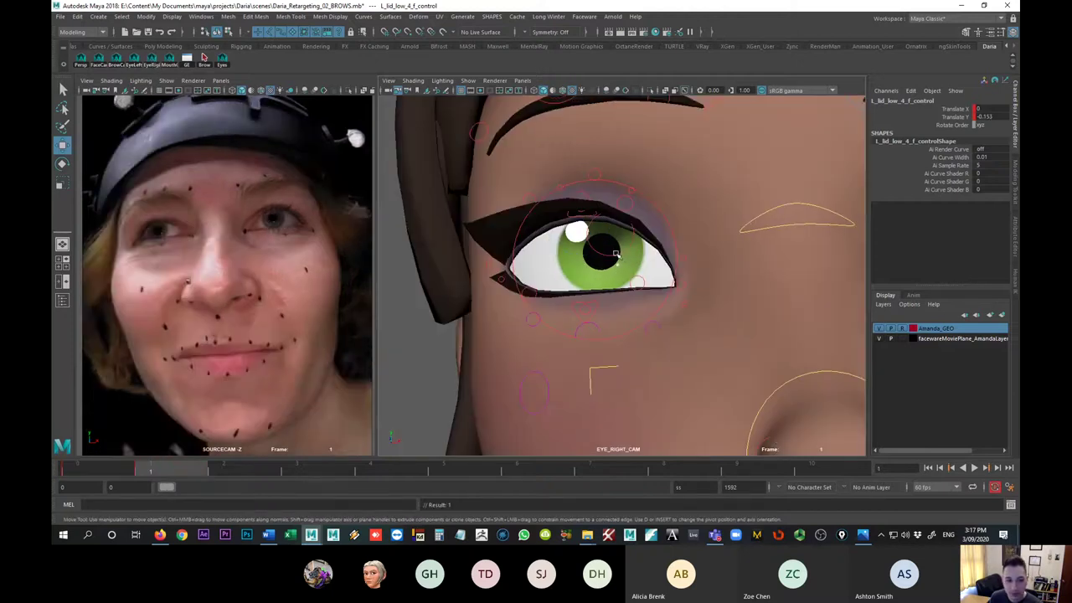
pyautogui.hotkey('alt', ',')
pyautogui.hotkey('alt', '.')
pyautogui.hotkey('alt', ',')
pyautogui.hotkey('alt', '.')
pyautogui.hotkey('alt', ',')
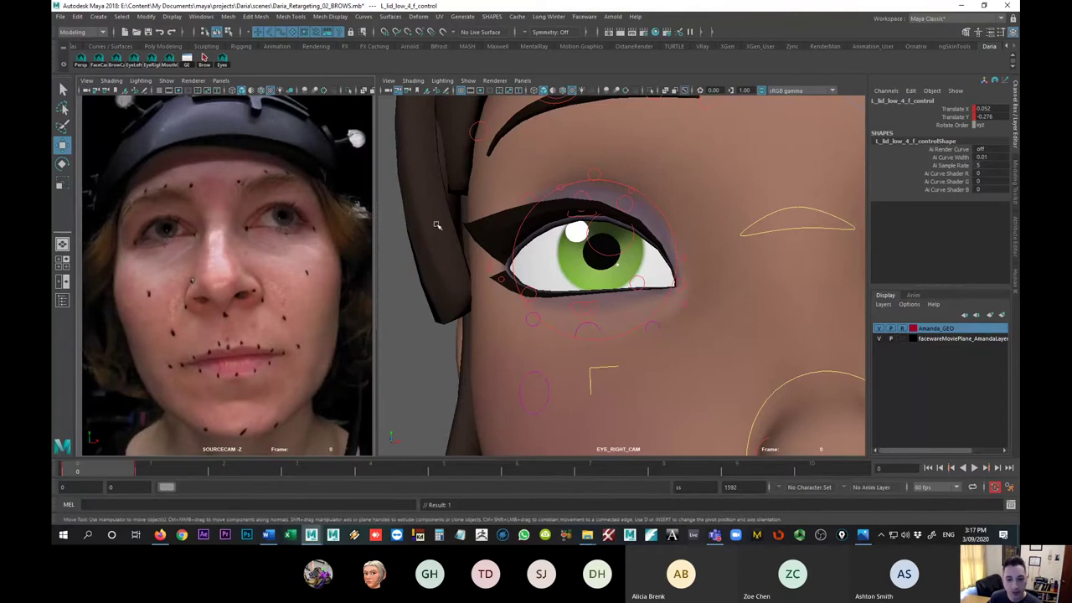
pyautogui.hotkey('alt', '.')
pyautogui.hotkey('alt', ',')
pyautogui.hotkey('alt', '.')
pyautogui.hotkey('alt', ',')
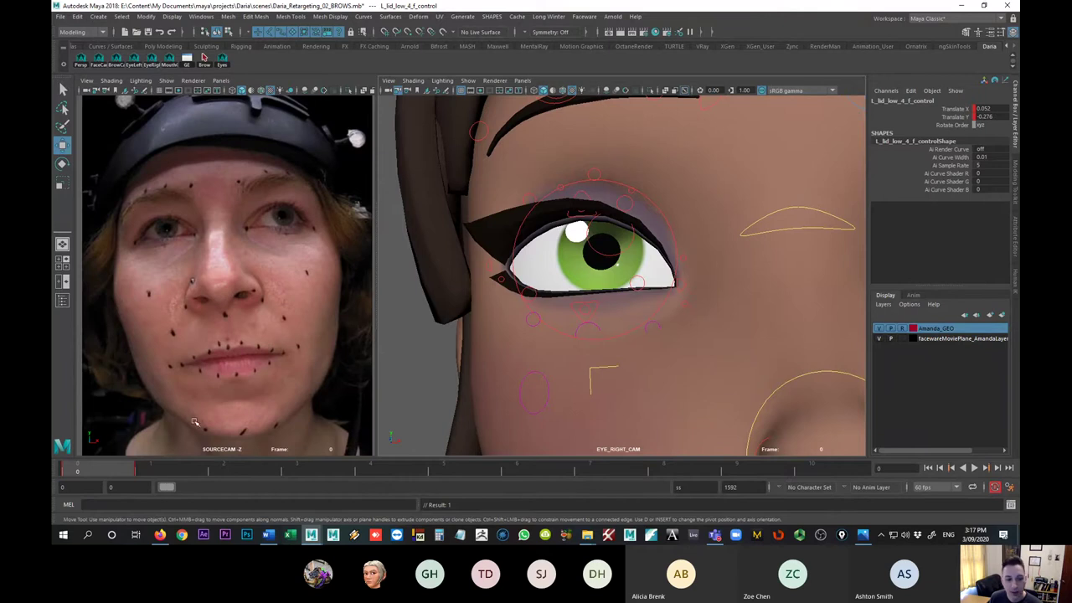
pyautogui.hotkey('alt', '.')
pyautogui.hotkey('alt', ',')
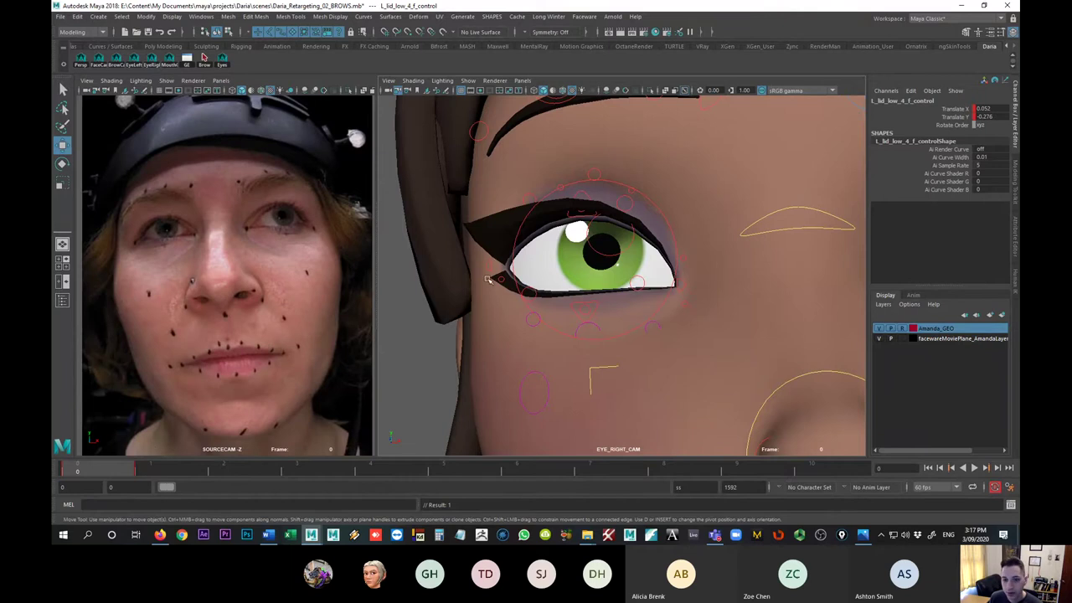
# - Set Auto Lids to 0 on the right eye base control and raise the third right upper lid control to Y 1.652 at frame 0
pyautogui.click(669, 255)
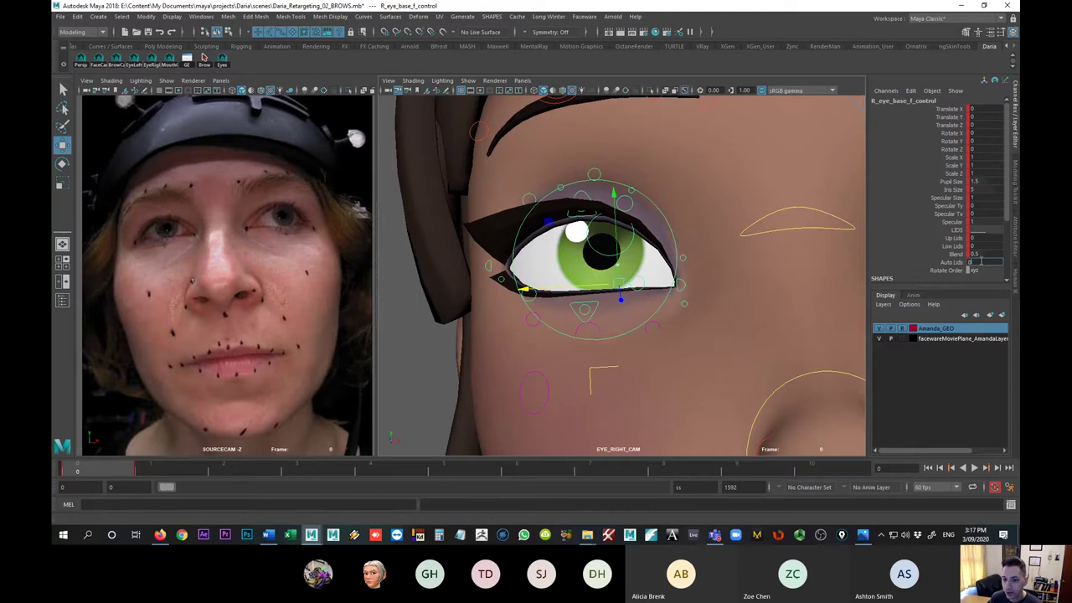
pyautogui.press('Return')
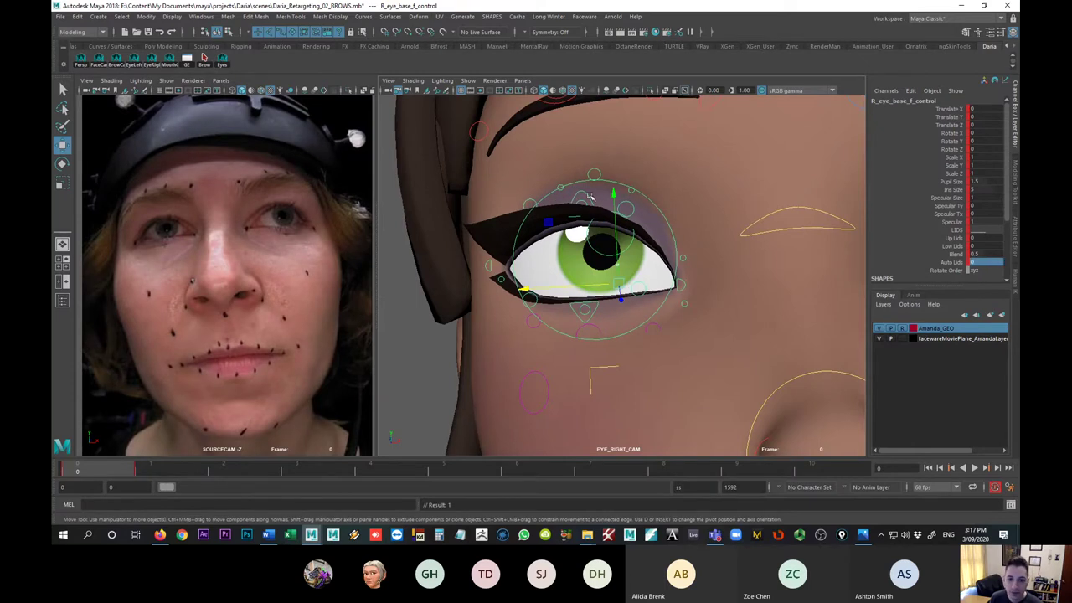
pyautogui.click(589, 196)
pyautogui.moveTo(579, 178); pyautogui.dragTo(589, 174)
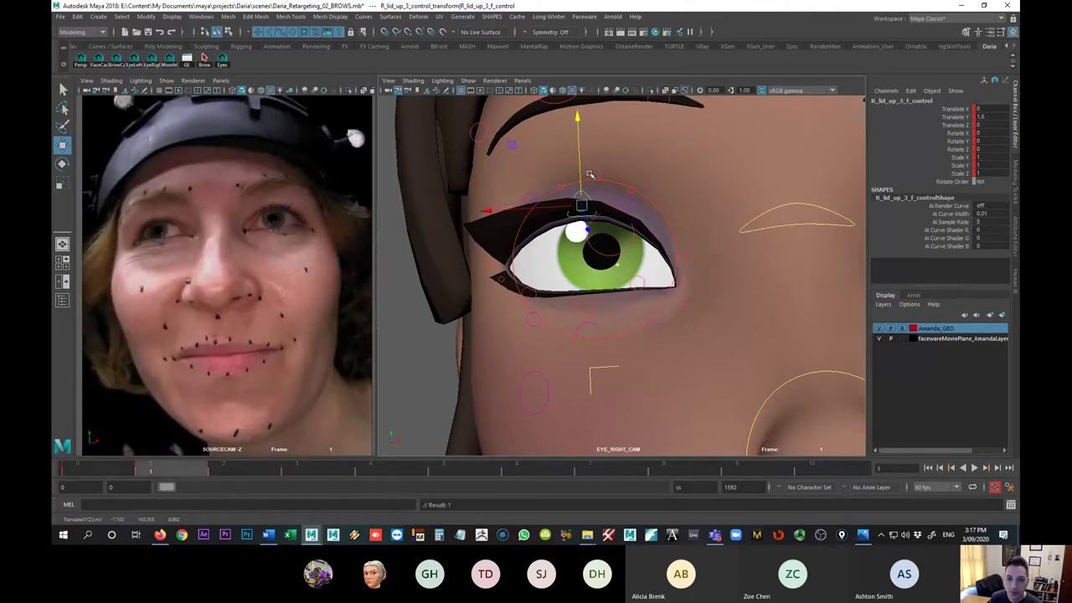
pyautogui.hotkey('alt', '.')
pyautogui.hotkey('alt', ',')
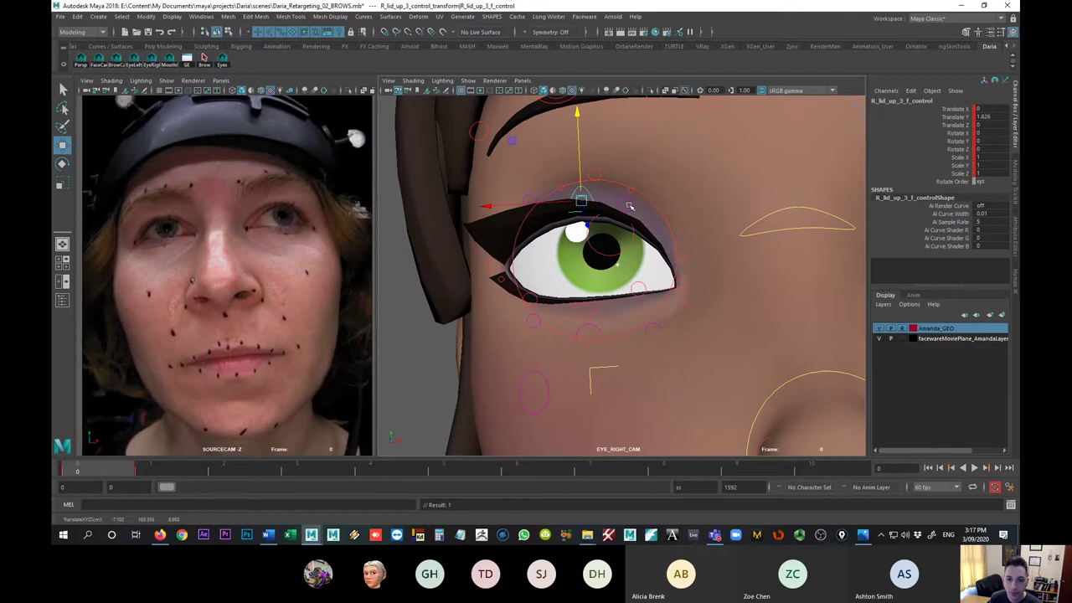
pyautogui.moveTo(581, 184); pyautogui.dragTo(583, 180)
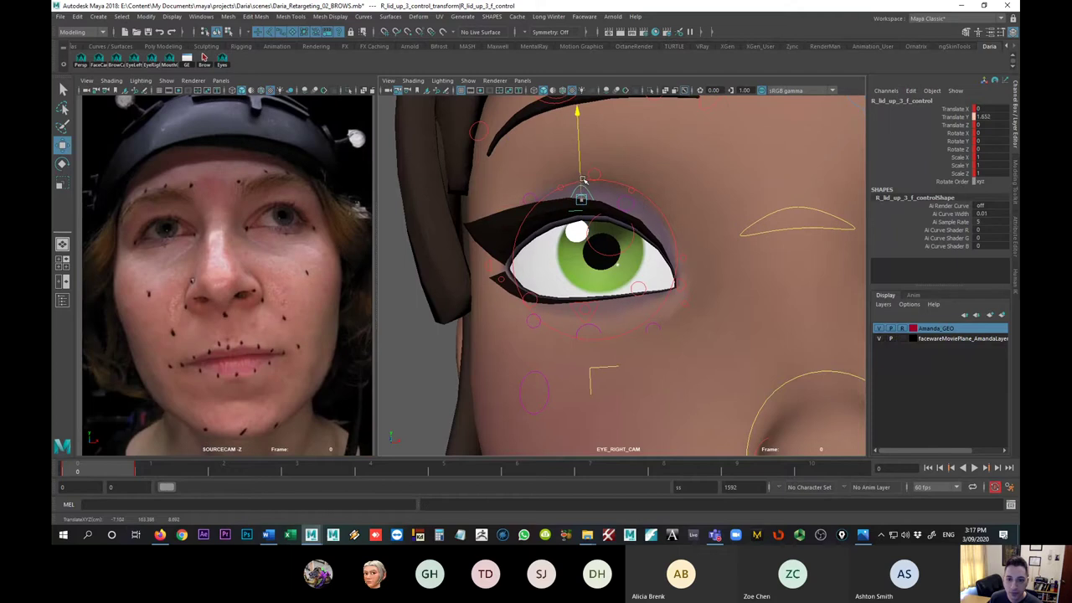
# - Move the second right upper lid control to X 0.074 at frame 0, comparing the lid with frame 1
pyautogui.click(635, 206)
pyautogui.hotkey('alt', '.')
pyautogui.hotkey('alt', ',')
pyautogui.hotkey('alt', '.')
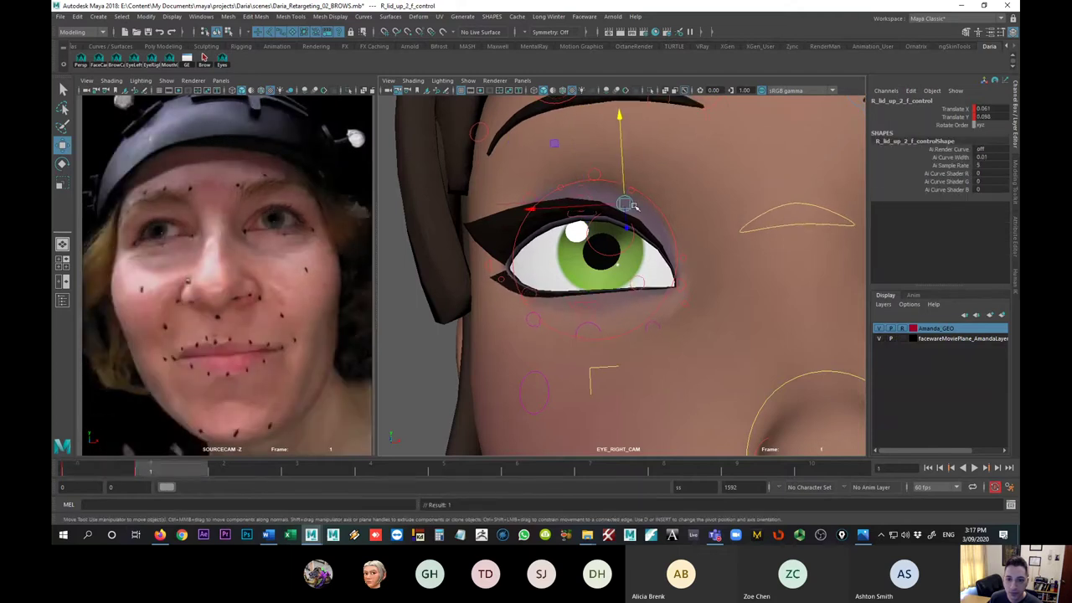
pyautogui.hotkey('alt', ',')
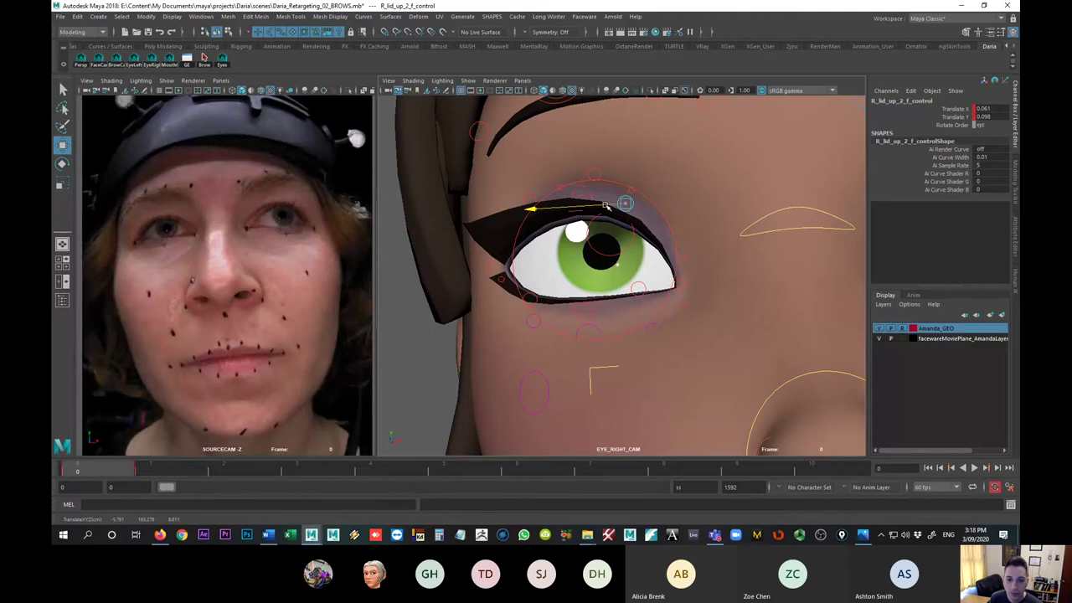
pyautogui.hotkey('alt', '.')
pyautogui.hotkey('alt', ',')
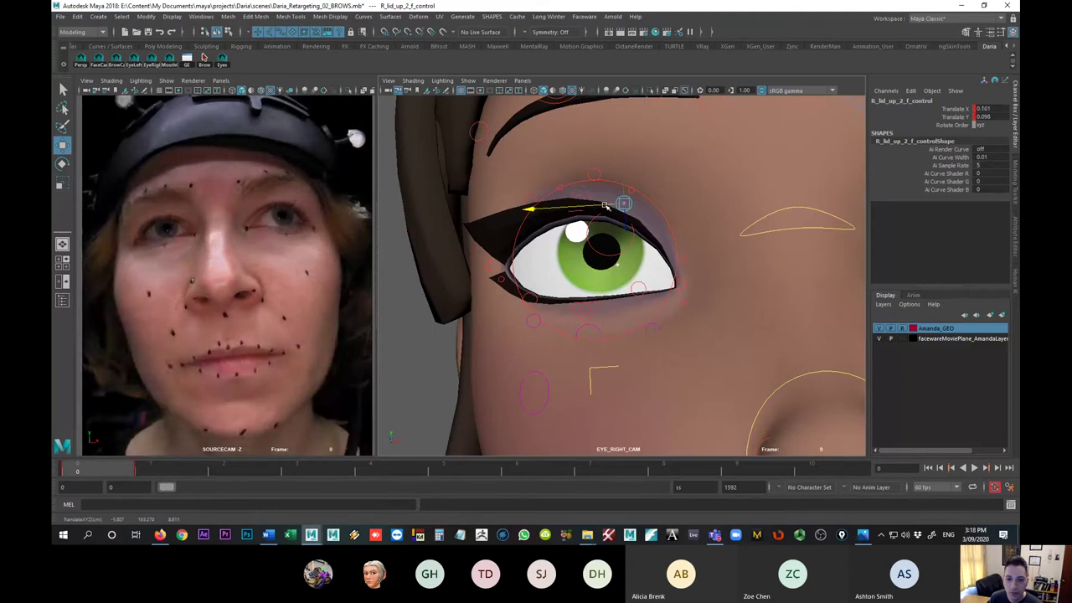
pyautogui.hotkey('alt', '.')
pyautogui.hotkey('alt', ',')
pyautogui.hotkey('alt', '.')
pyautogui.hotkey('alt', ',')
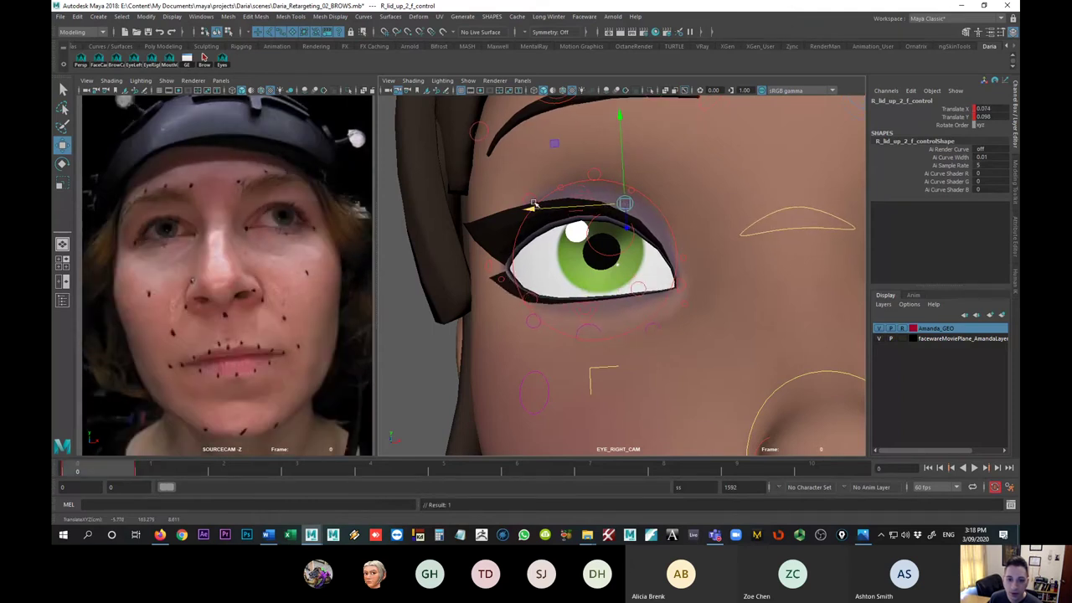
pyautogui.hotkey('alt', '.')
pyautogui.hotkey('alt', ',')
pyautogui.hotkey('alt', '.')
pyautogui.hotkey('alt', ',')
# - Select the third right lower lid control and check its pose at frame 1
pyautogui.click(597, 308)
pyautogui.hotkey('alt', '.')
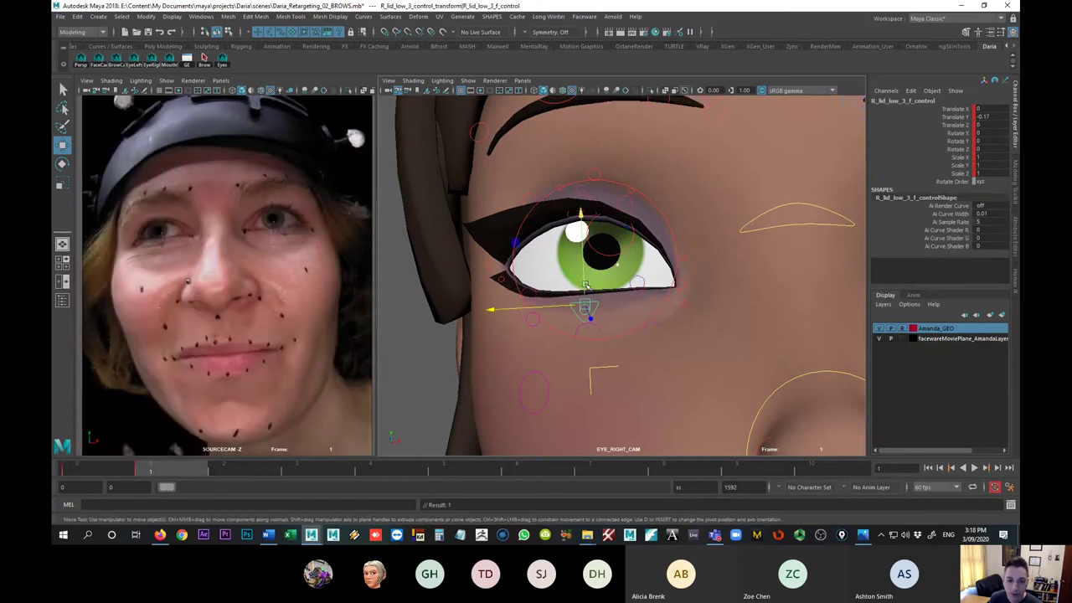
# - Raise the right eye's middle lower-lid control slightly at frame 0 and compare the lid shape with frame 1
pyautogui.hotkey('alt', ',')
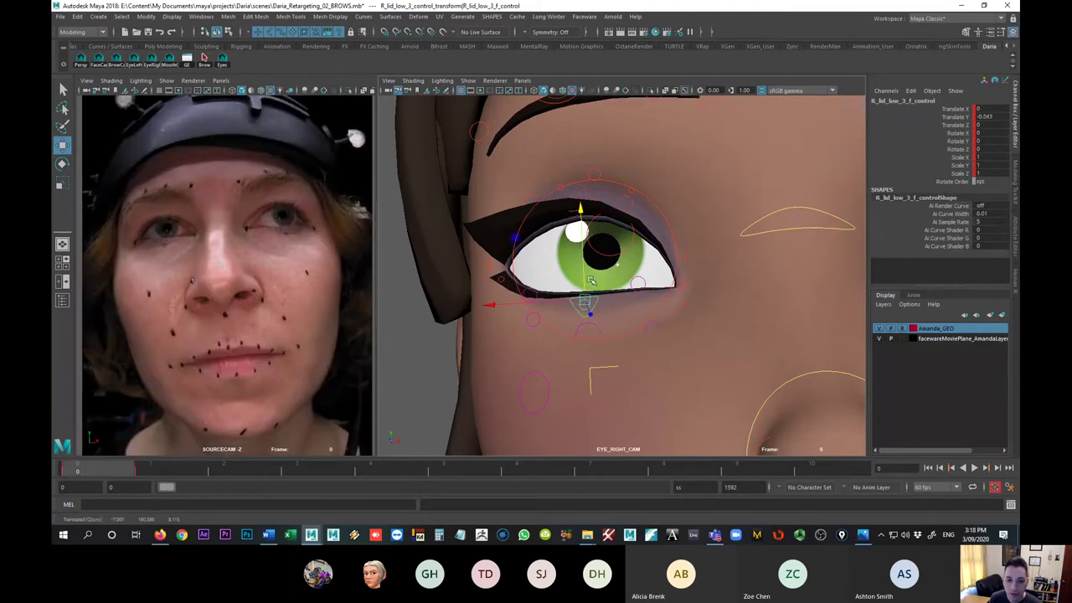
pyautogui.hotkey('alt', ',')
pyautogui.hotkey('alt', '.')
pyautogui.hotkey('alt', ',')
# - Move the right eye's inner lower-lid control at frame 0 to about Translate X 0.105 and Y 0.118, comparing with frame 1
pyautogui.click(638, 283)
pyautogui.hotkey('alt', '.')
pyautogui.hotkey('alt', ',')
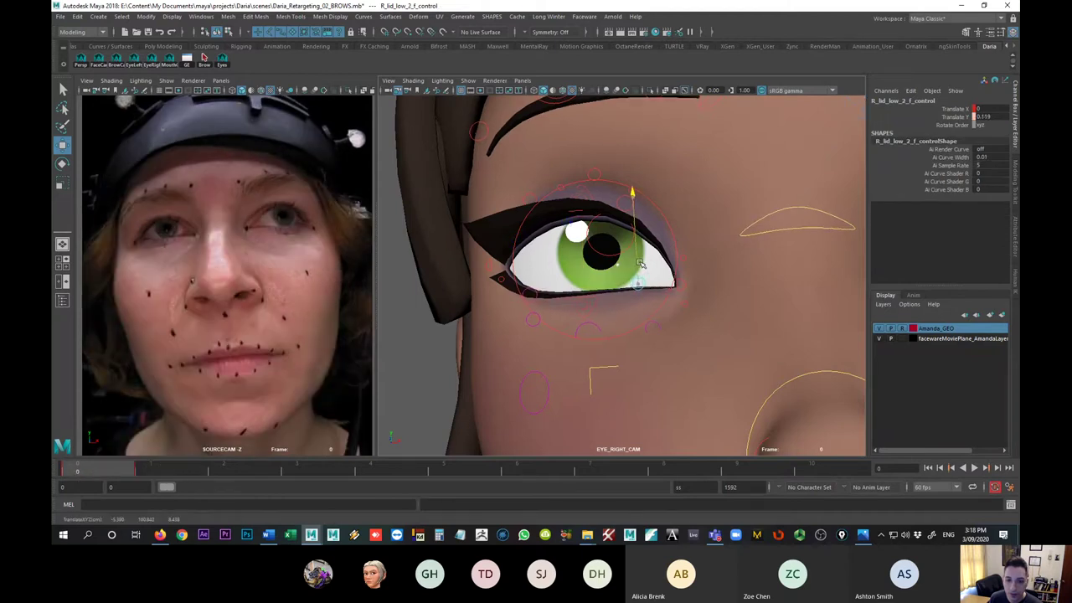
pyautogui.hotkey('alt', '.')
pyautogui.hotkey('alt', ',')
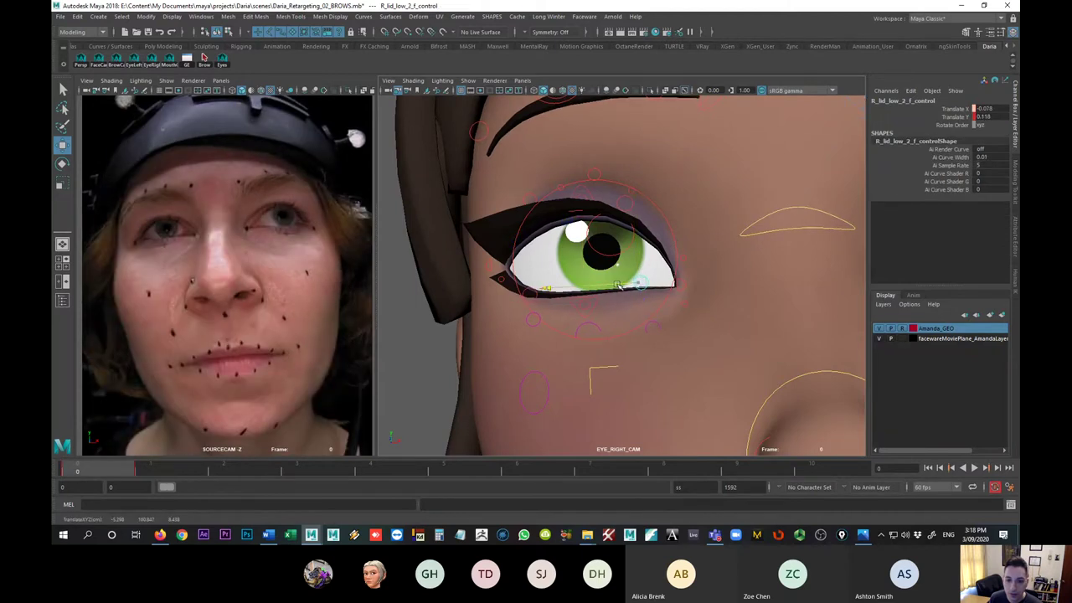
pyautogui.hotkey('alt', '.')
pyautogui.hotkey('alt', ',')
pyautogui.hotkey('alt', '.')
pyautogui.hotkey('alt', ',')
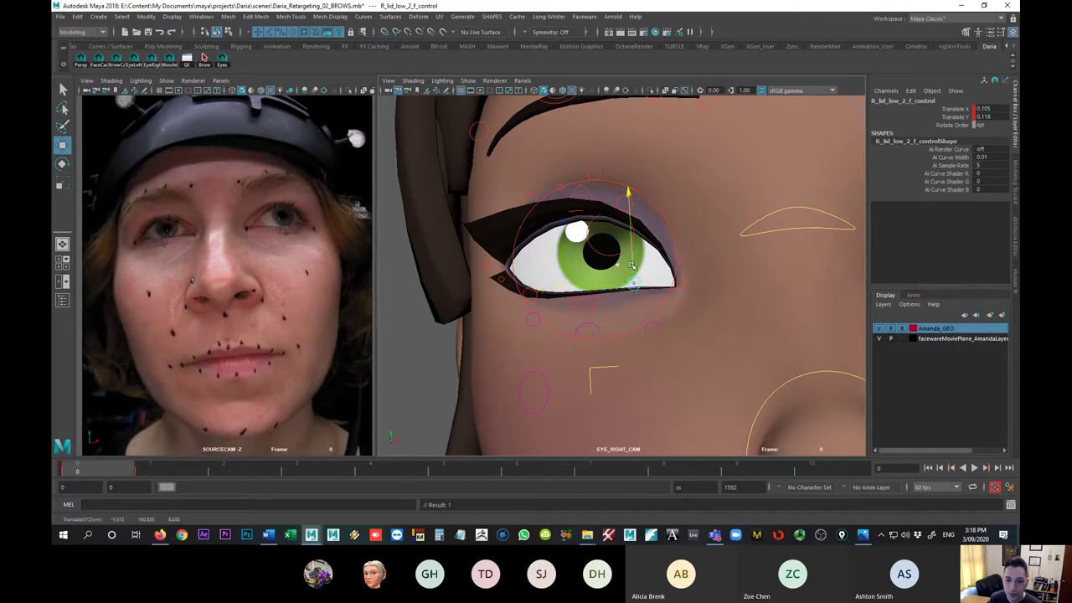
# - Refine the inner lower-lid control at frame 0 to about Translate X 0.014 and Y 0.098, checking against frame 1
pyautogui.hotkey('alt', '.')
pyautogui.hotkey('alt', ',')
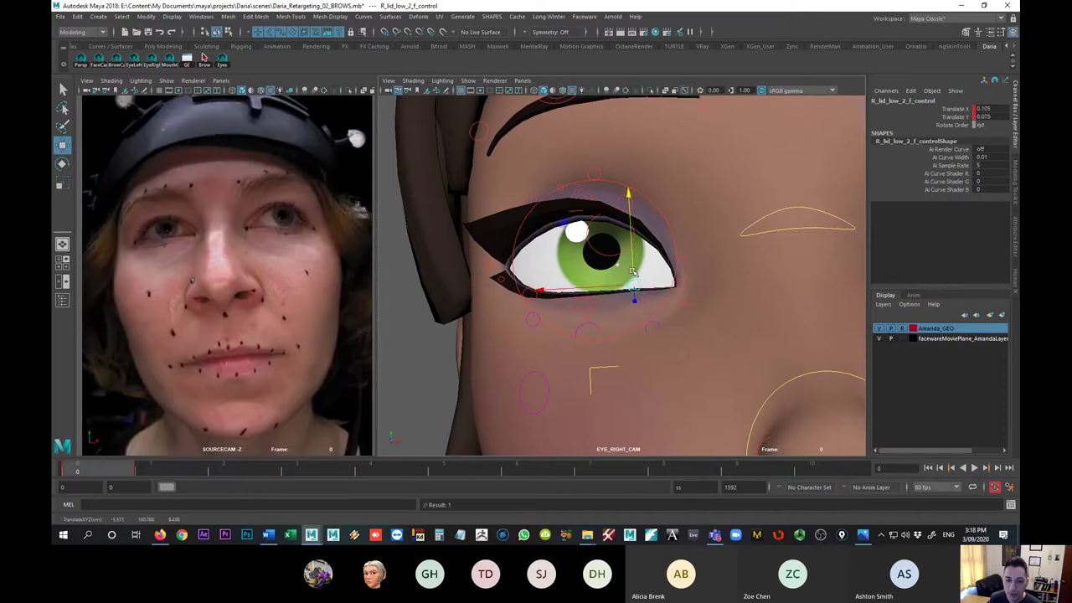
pyautogui.hotkey('alt', '.')
pyautogui.hotkey('alt', ',')
pyautogui.moveTo(614, 287); pyautogui.dragTo(617, 288)
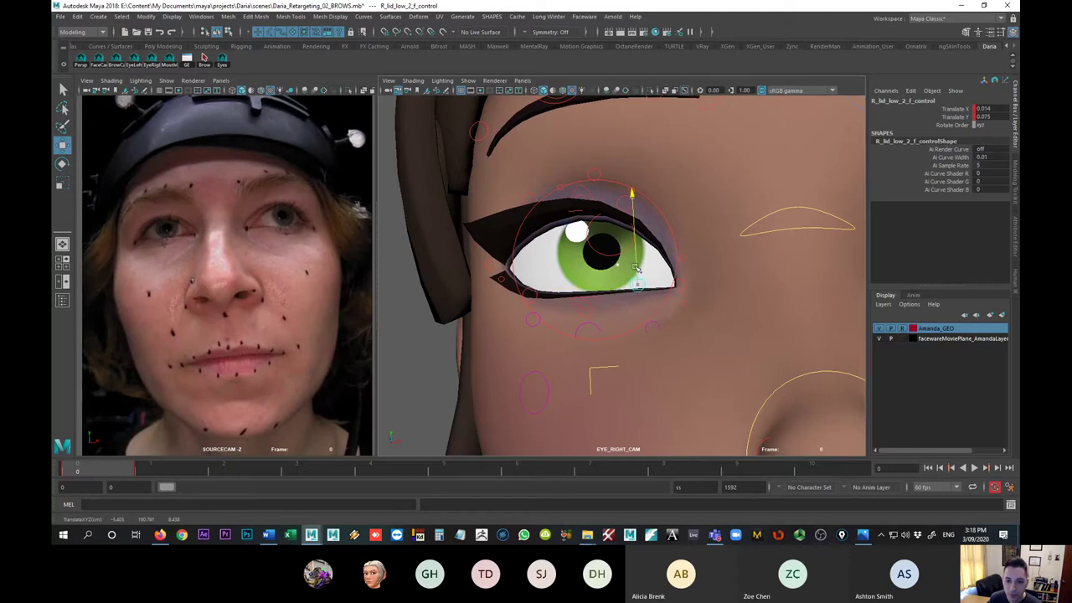
pyautogui.hotkey('alt', '.')
pyautogui.hotkey('alt', ',')
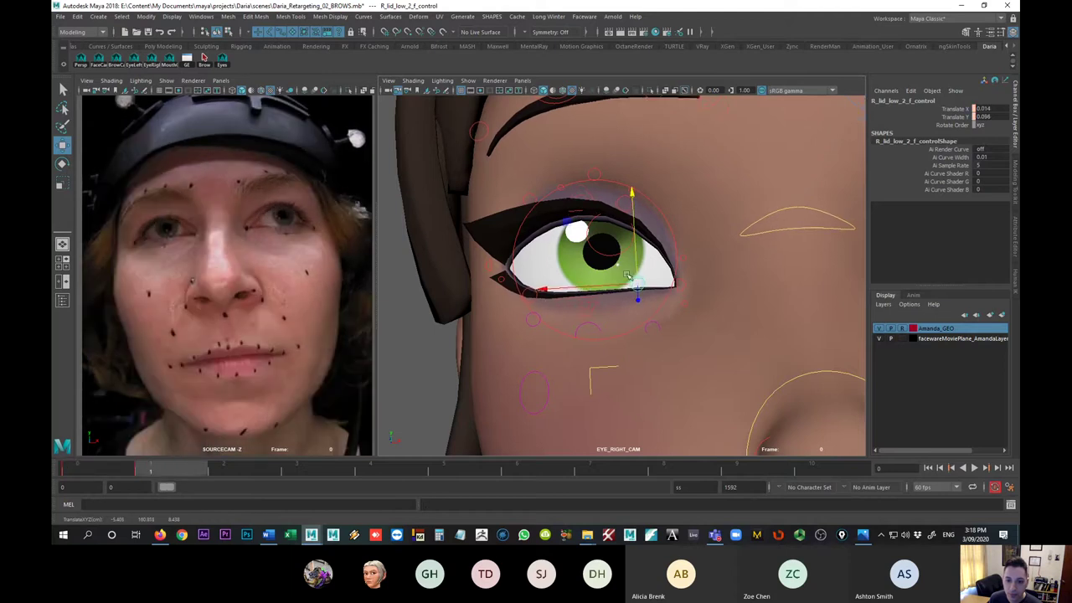
pyautogui.hotkey('alt', '.')
pyautogui.hotkey('alt', ',')
# - Move the right eye's outer lower-lid control at frame 0 to about Translate X 0.052 and Y -0.222, comparing with frame 1
pyautogui.click(532, 299)
pyautogui.moveTo(531, 285); pyautogui.dragTo(531, 283)
pyautogui.hotkey('alt', '.')
pyautogui.hotkey('alt', '.')
pyautogui.hotkey('alt', ',')
pyautogui.hotkey('alt', ',')
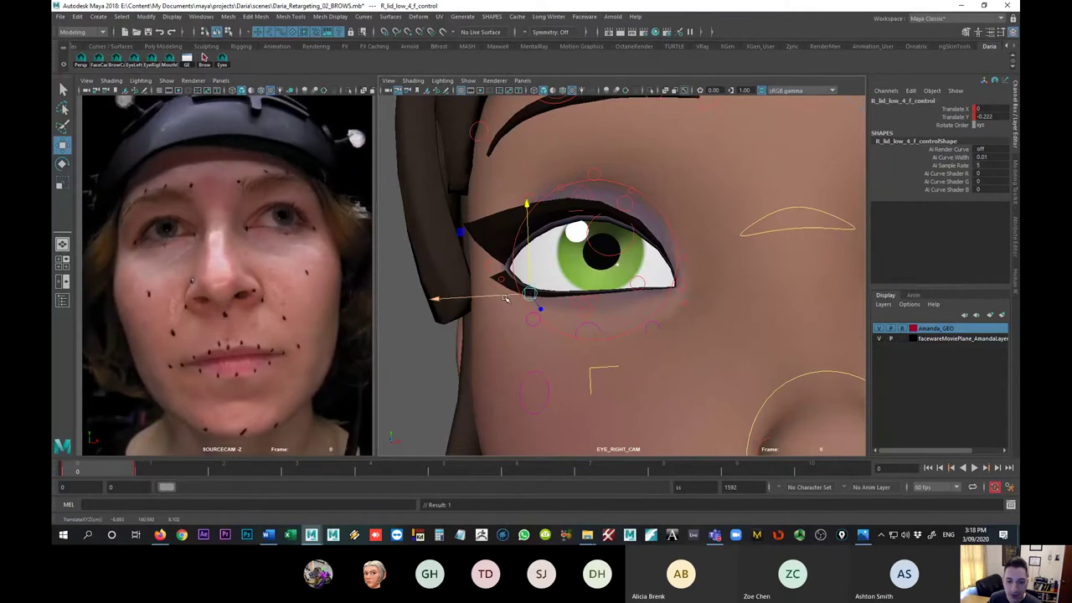
pyautogui.hotkey('alt', '.')
pyautogui.hotkey('alt', ',')
pyautogui.hotkey('alt', '.')
pyautogui.hotkey('alt', ',')
pyautogui.moveTo(502, 296); pyautogui.dragTo(502, 295)
pyautogui.hotkey('alt', '.')
pyautogui.hotkey('alt', ',')
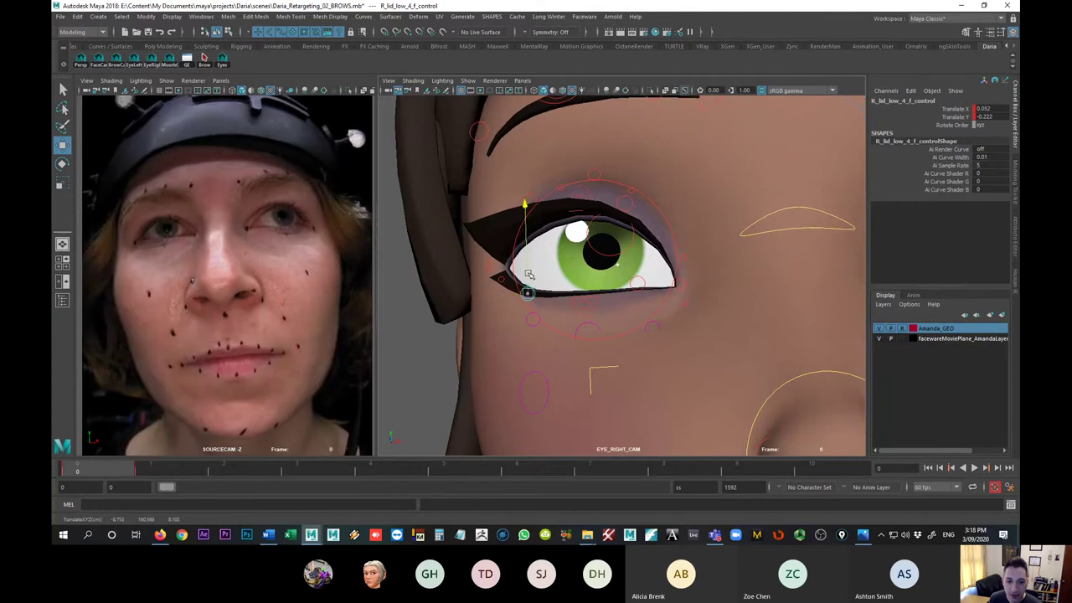
# - Readjust the outer lower-lid control at frame 0 to about Translate X 0.013 and Y -0.278, checking against frame 1
pyautogui.hotkey('alt', '.')
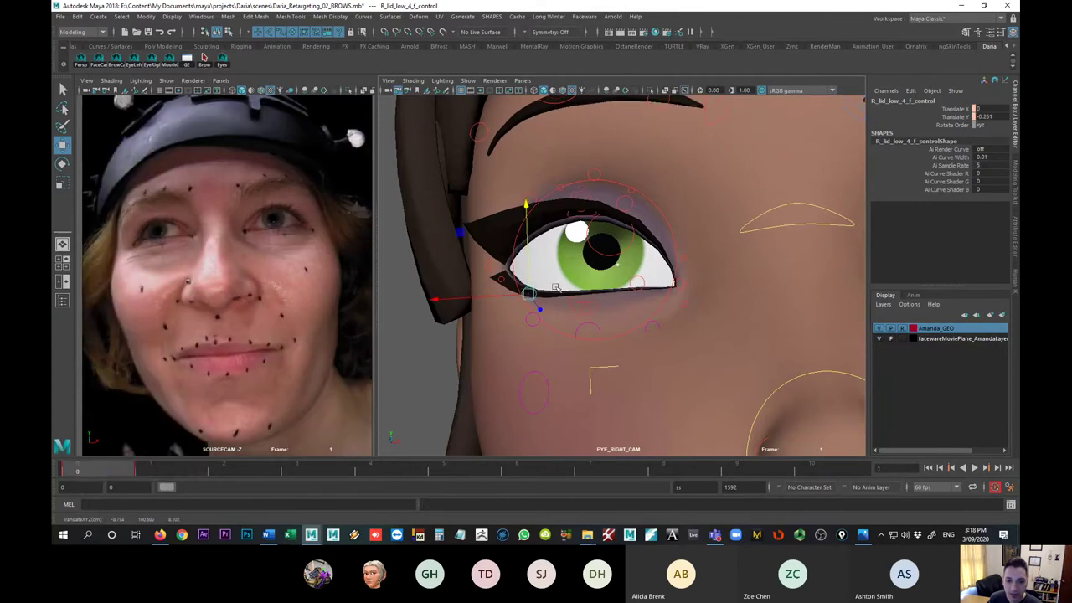
pyautogui.hotkey('alt', ',')
pyautogui.hotkey('alt', '.')
pyautogui.hotkey('alt', ',')
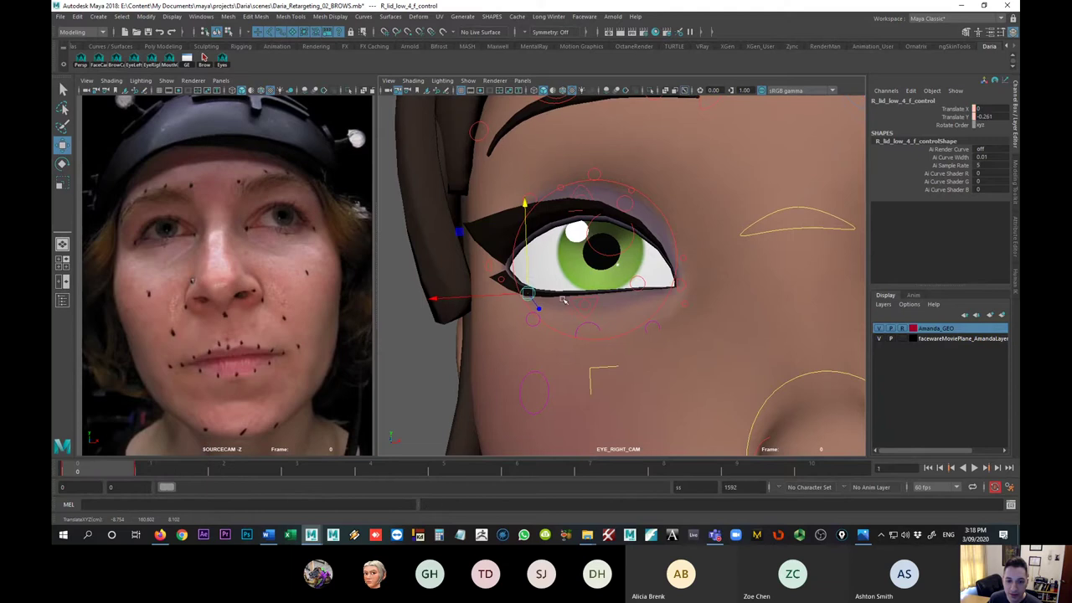
pyautogui.hotkey('alt', '.')
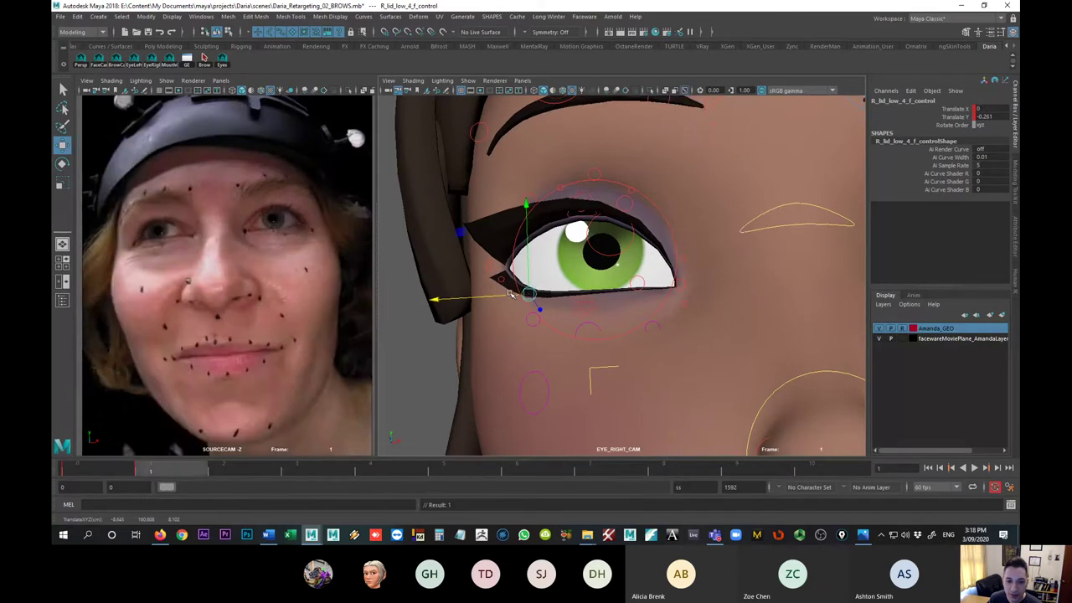
pyautogui.hotkey('alt', ',')
pyautogui.moveTo(531, 261); pyautogui.dragTo(503, 298)
pyautogui.hotkey('alt', '.')
pyautogui.hotkey('alt', ',')
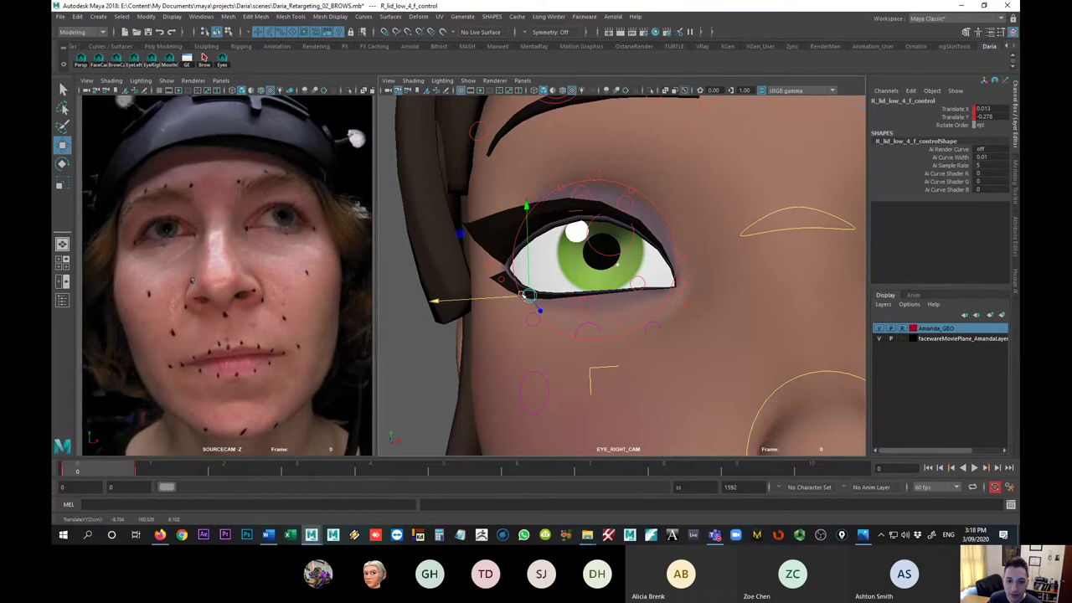
# - Compare the lid between frames 0 and 1, and set the middle lower-lid control to about Translate Y -0.043 at frame 0
pyautogui.hotkey('alt', '.')
pyautogui.hotkey('alt', ',')
pyautogui.hotkey('alt', '.')
pyautogui.hotkey('alt', ',')
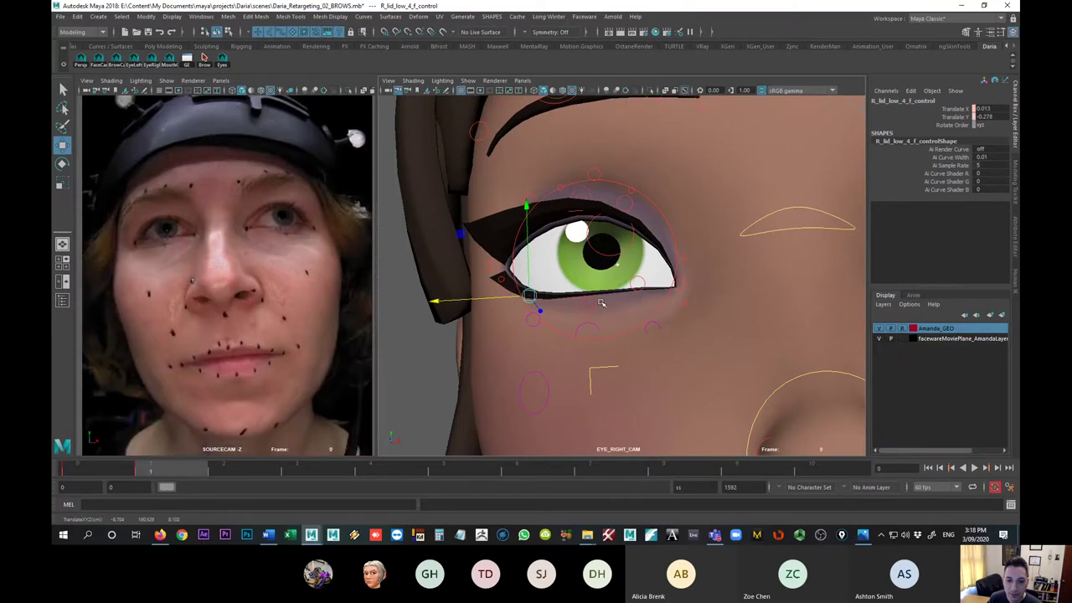
pyautogui.hotkey('alt', '.')
pyautogui.hotkey('alt', ',')
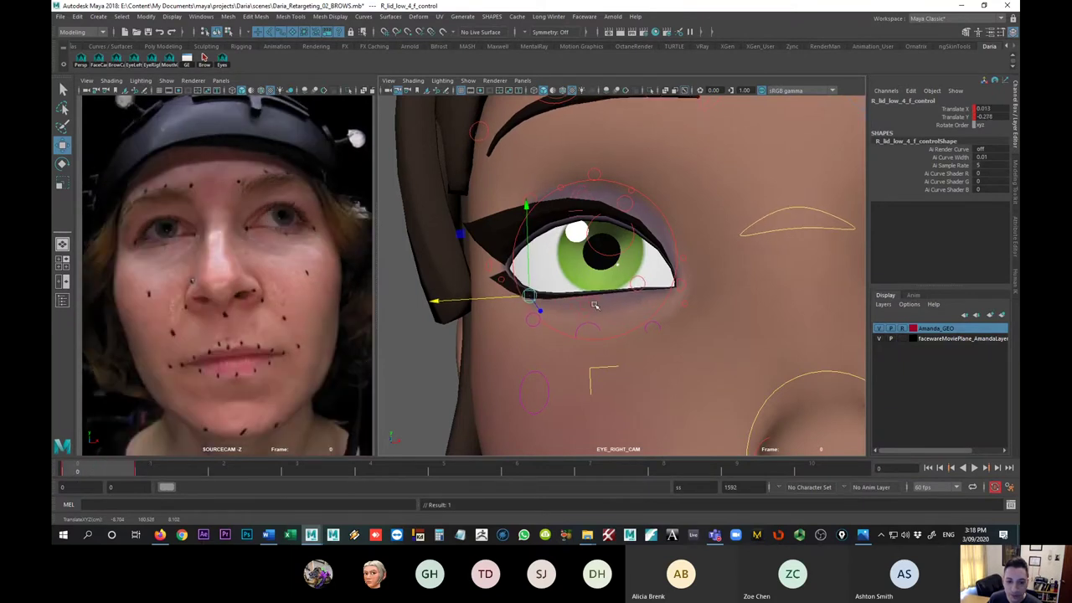
pyautogui.click(594, 304)
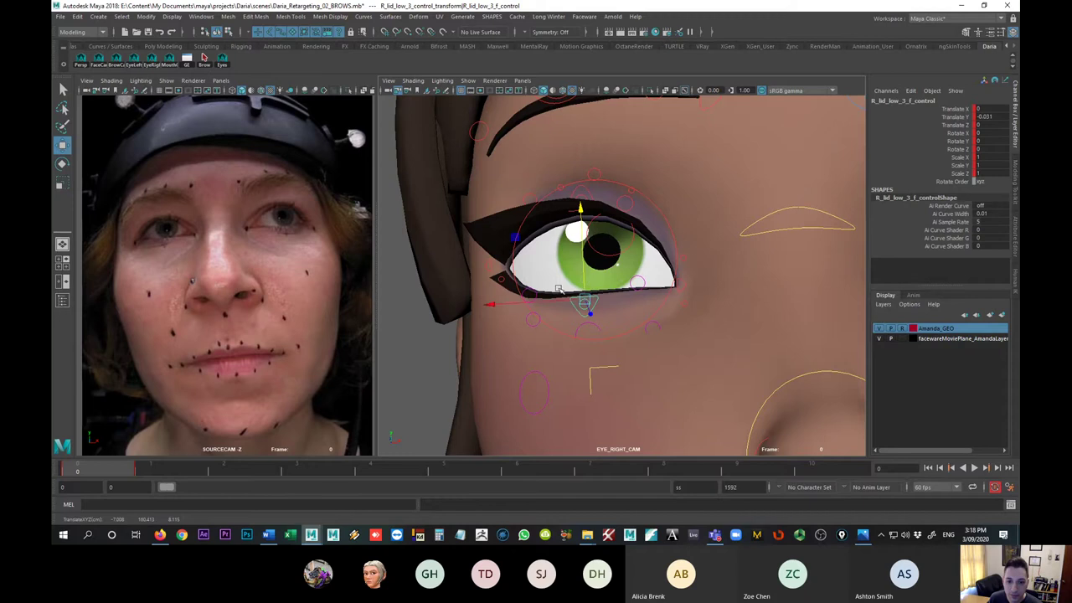
pyautogui.moveTo(541, 303); pyautogui.dragTo(538, 300)
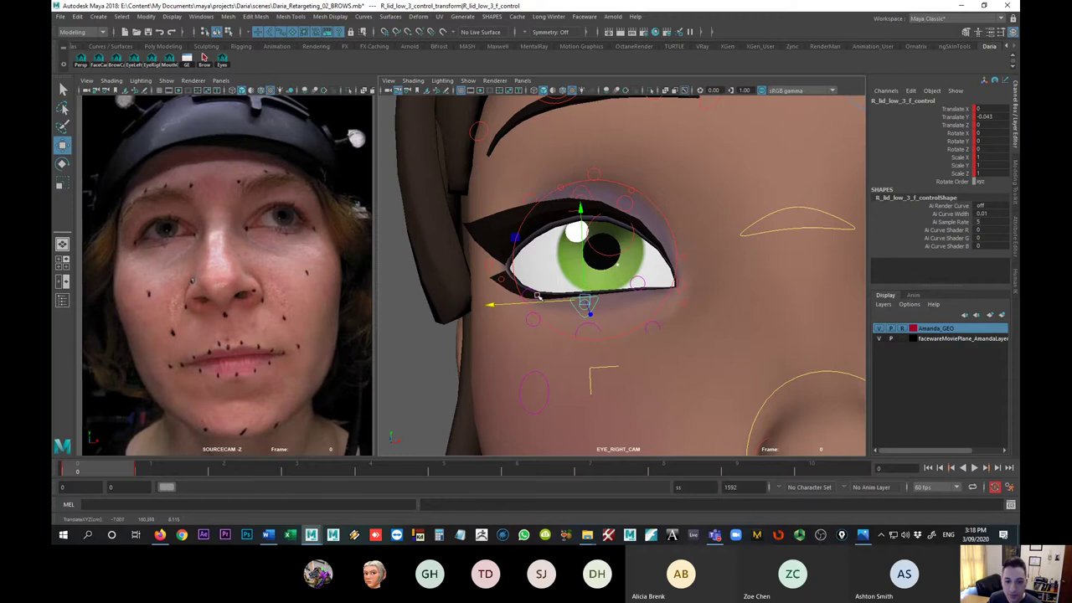
# - Raise the outer lower-lid control to about Translate Y -0.216 at frame 0 and compare the lid with frame 1
pyautogui.click(536, 296)
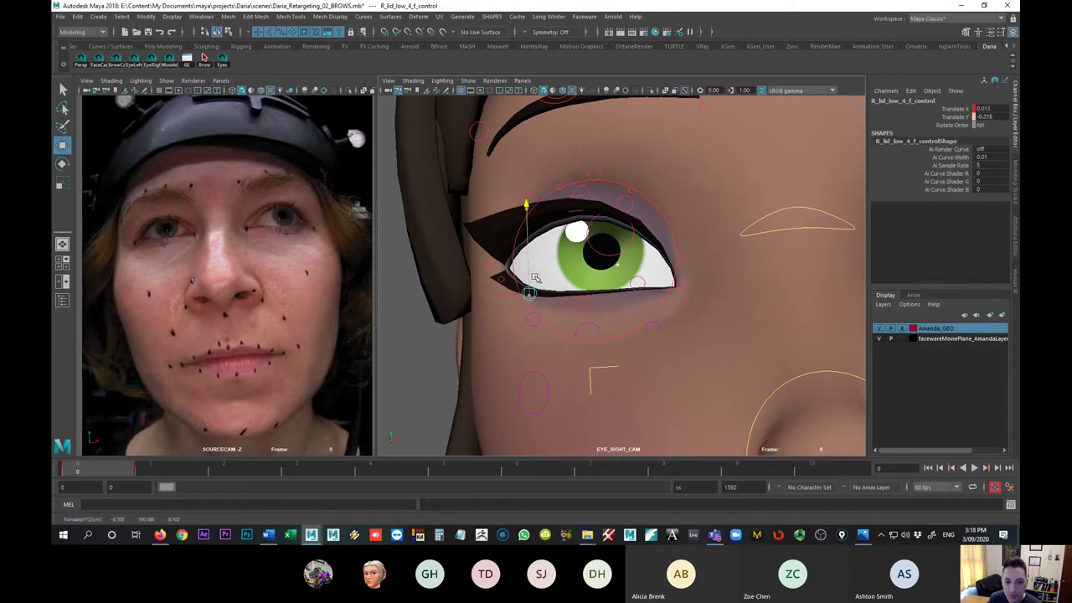
pyautogui.hotkey('alt', '.')
pyautogui.hotkey('alt', ',')
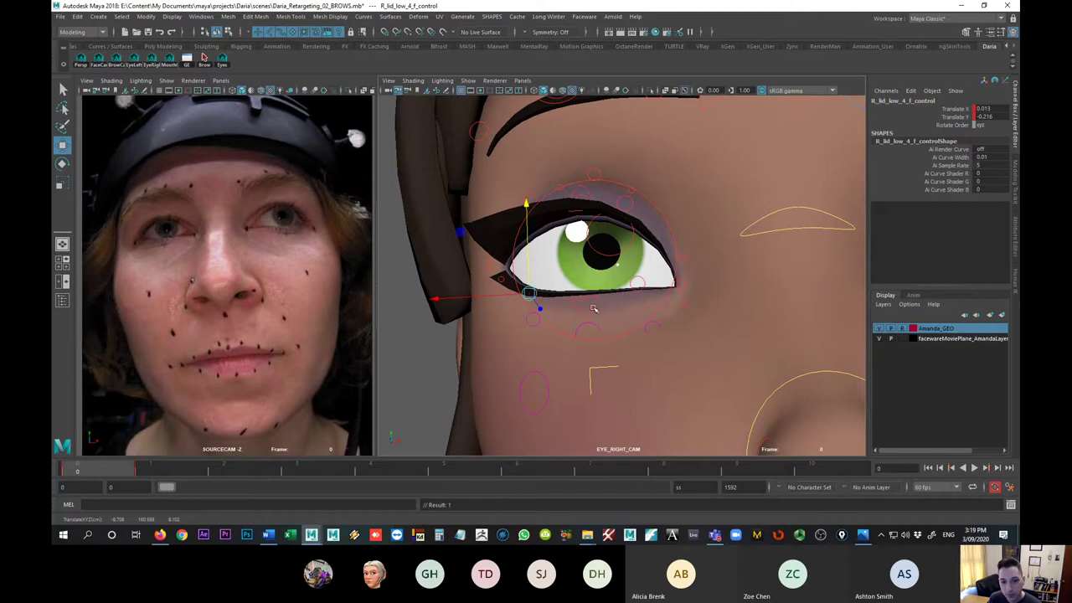
pyautogui.hotkey('alt', '.')
pyautogui.hotkey('alt', ',')
pyautogui.hotkey('alt', '.')
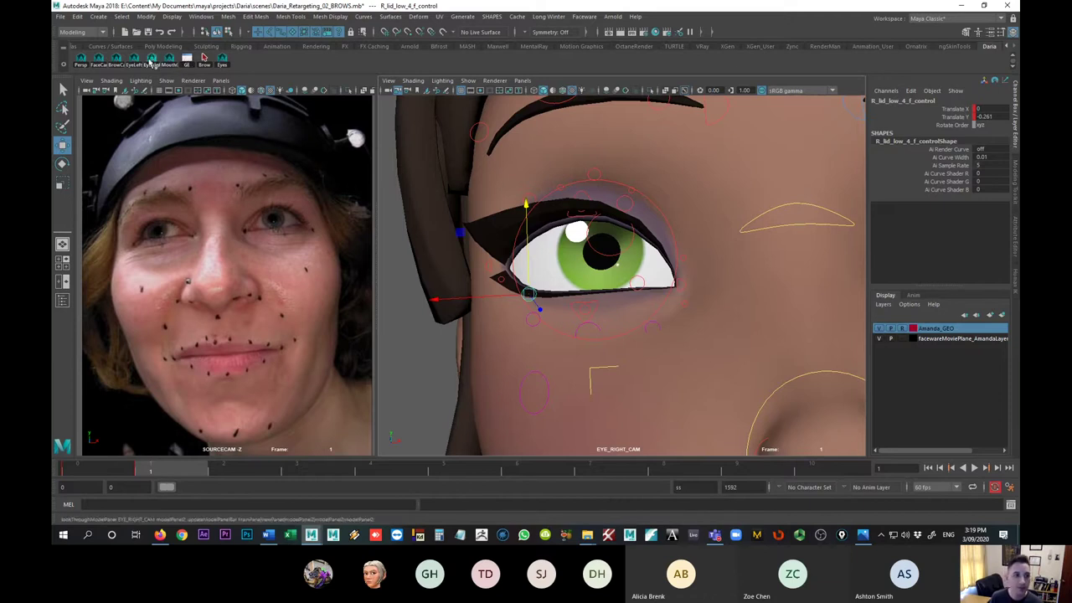
# - Delete the frame 1 keys of all eye controls and the facial video plane, and compare frames 0 and 1
pyautogui.click(223, 60)
pyautogui.keyDown('shift'); pyautogui.click(315, 321); pyautogui.keyUp('shift')
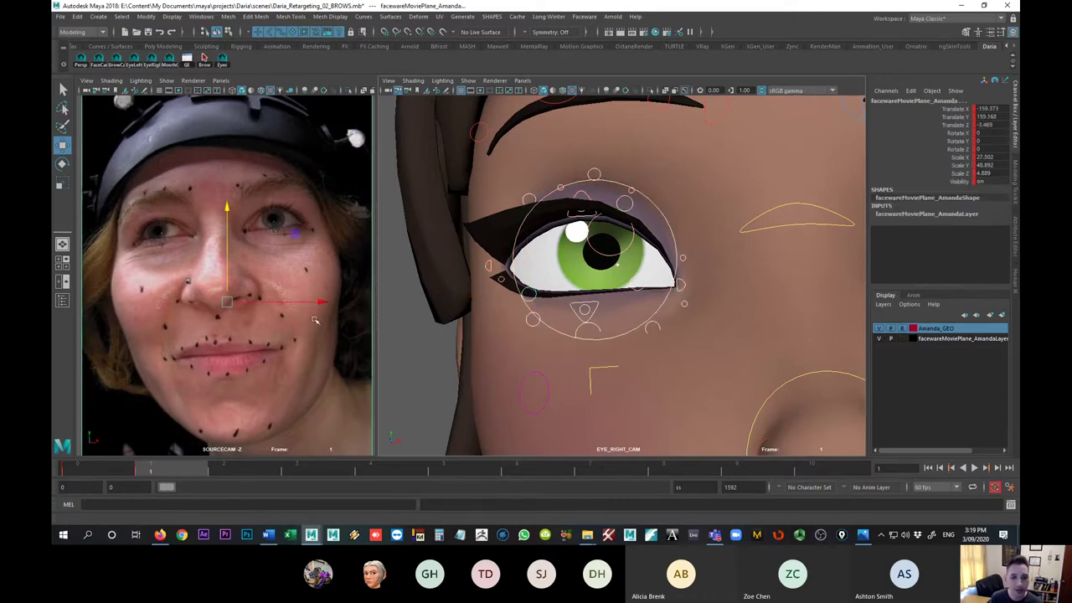
pyautogui.rightClick(167, 466)
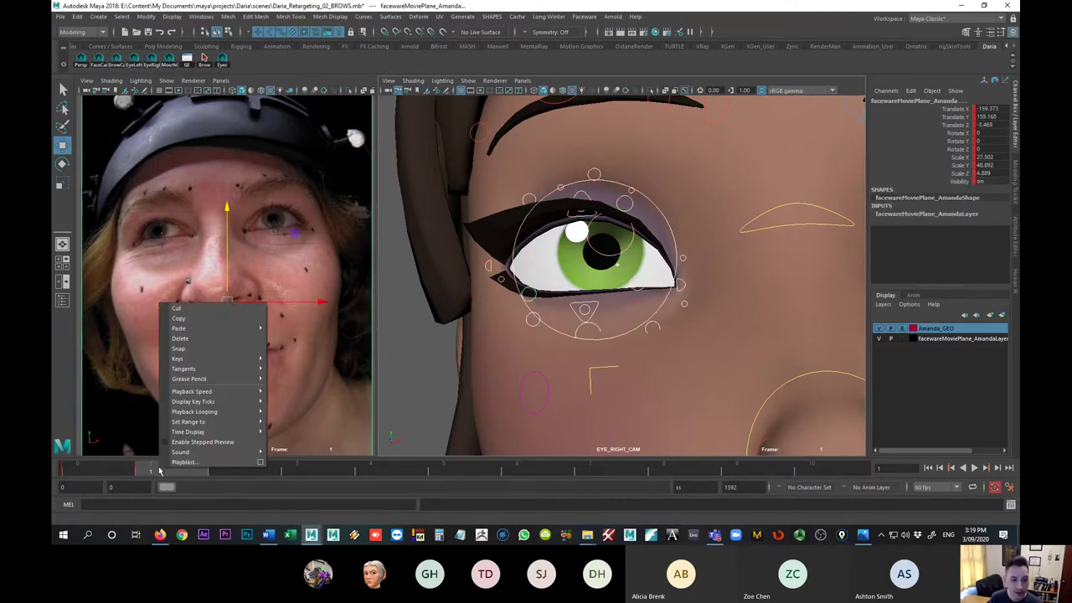
pyautogui.click(180, 339)
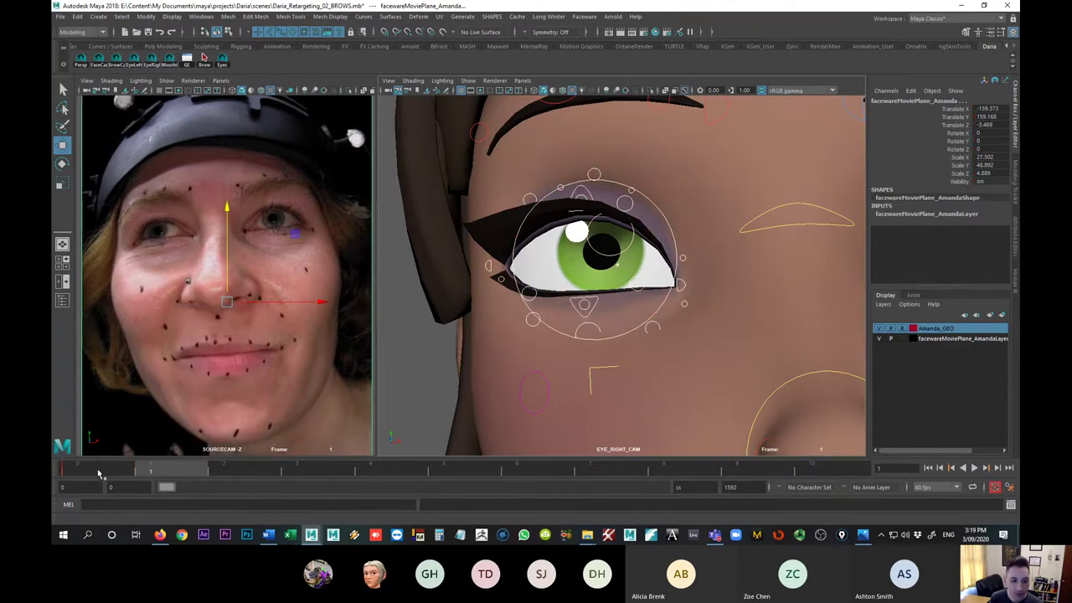
pyautogui.hotkey('alt', ',')
pyautogui.hotkey('alt', '.')
pyautogui.hotkey('alt', ',')
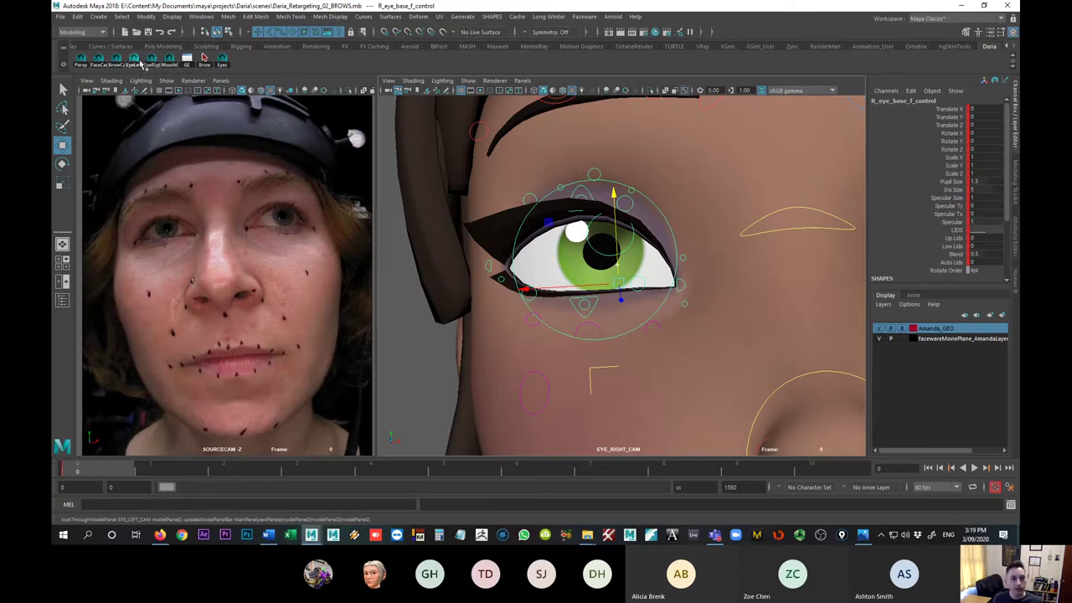
# - Show the left eye camera, extend the playback range to frame 1592, and go to frame 688
pyautogui.click(143, 63)
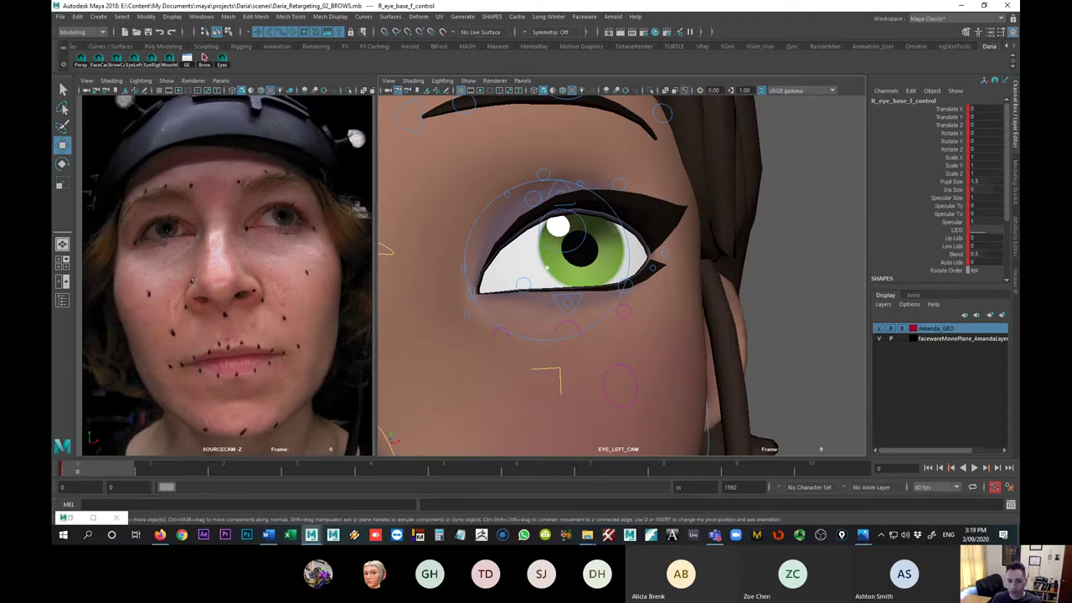
pyautogui.click(695, 487)
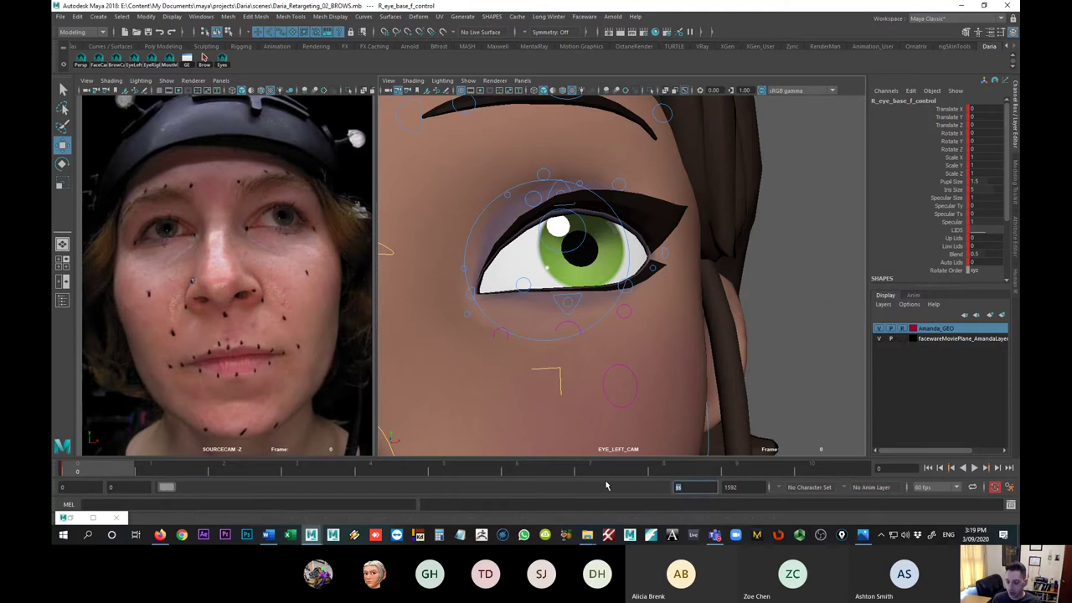
pyautogui.write('1592')
pyautogui.press('Return')
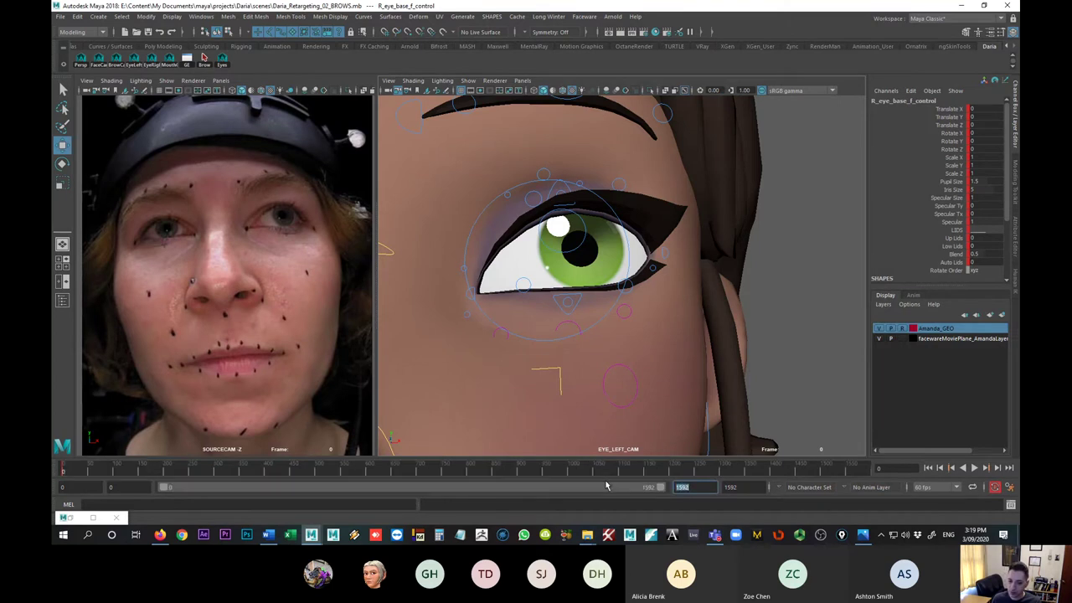
pyautogui.click(414, 472)
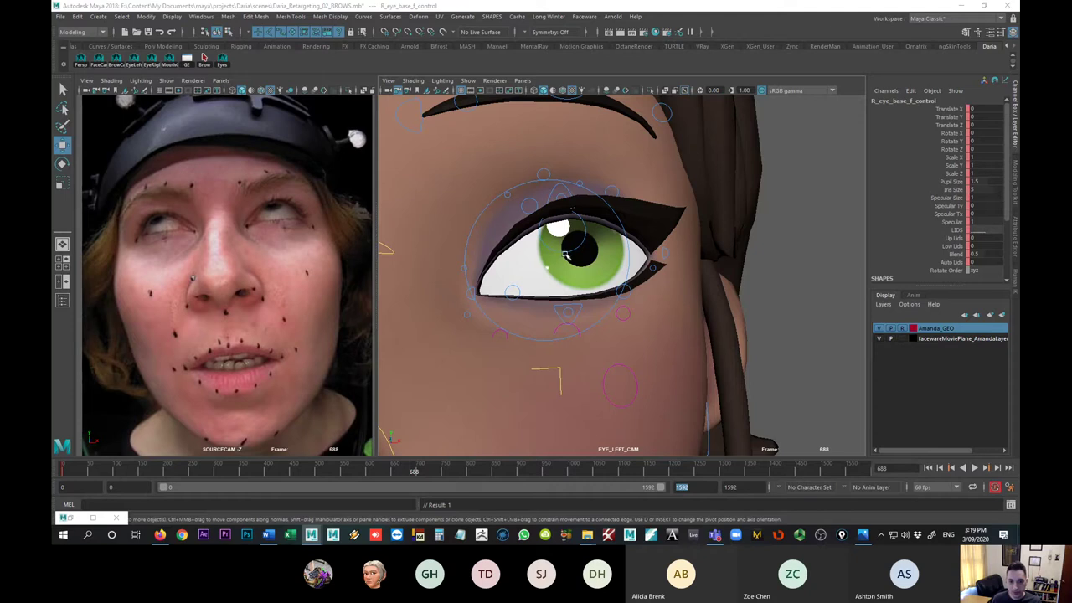
# - Rotate the left eye control at frame 688 to about Rotate X -26.749 and Y -1.012 so it looks up like the actor
pyautogui.click(567, 253)
pyautogui.press('e')
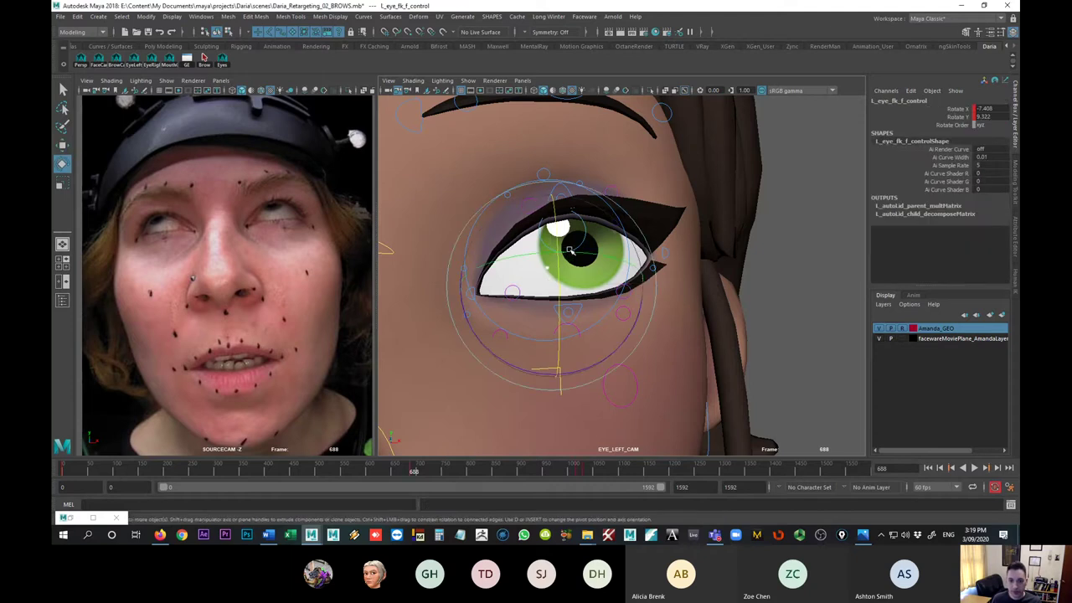
pyautogui.moveTo(570, 251); pyautogui.dragTo(573, 257)
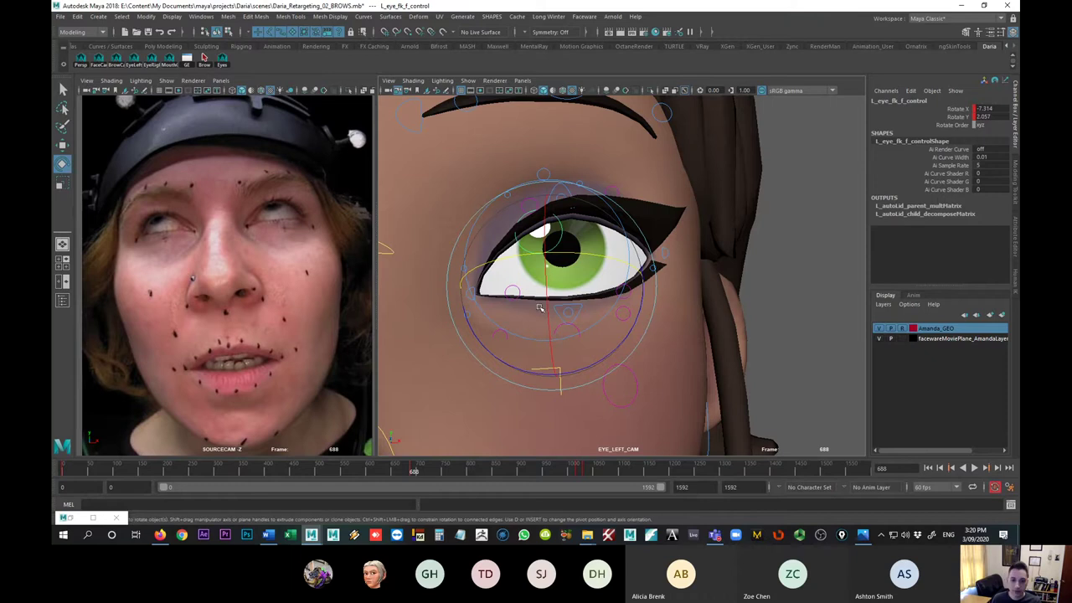
pyautogui.moveTo(540, 308); pyautogui.dragTo(544, 275)
pyautogui.moveTo(591, 231); pyautogui.dragTo(544, 250)
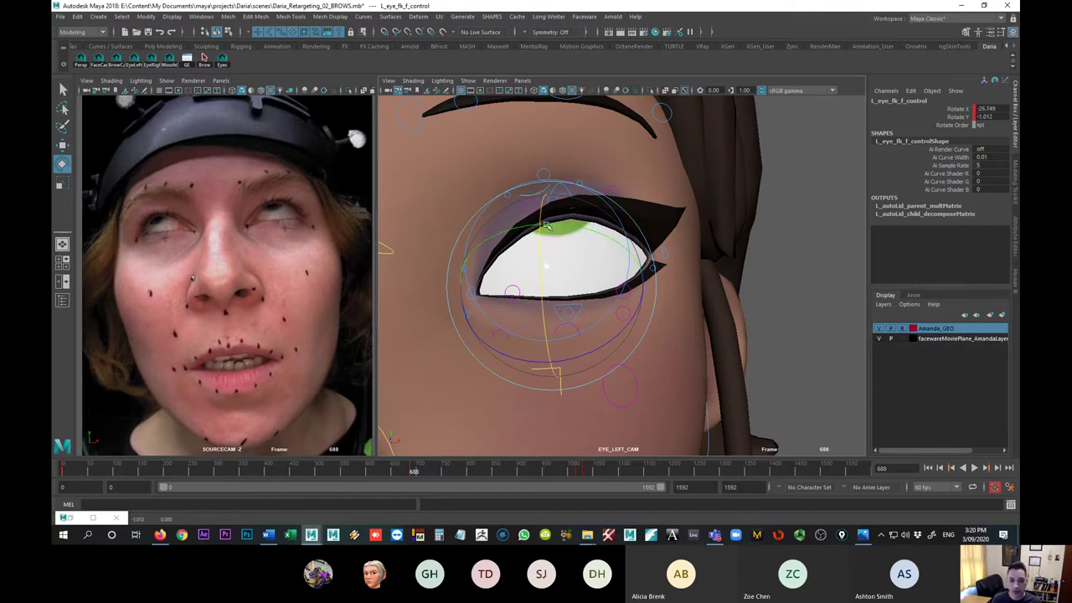
pyautogui.press('q')
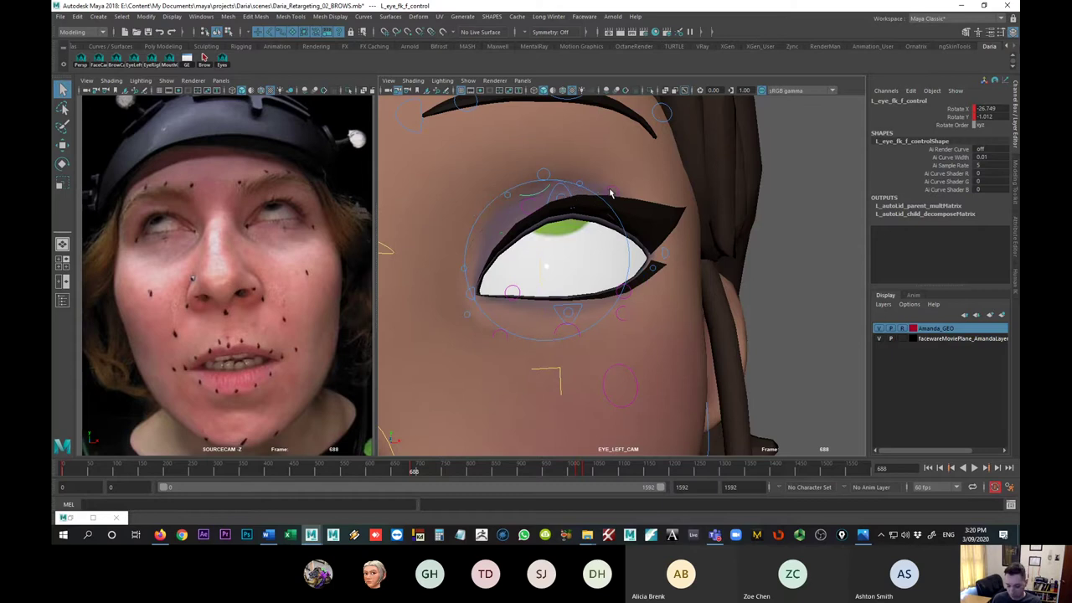
# - Return to the start of the timeline, set the playback range end to frame 688, and scrub to frame 682
pyautogui.hotkey('alt', 'shift', 'v')
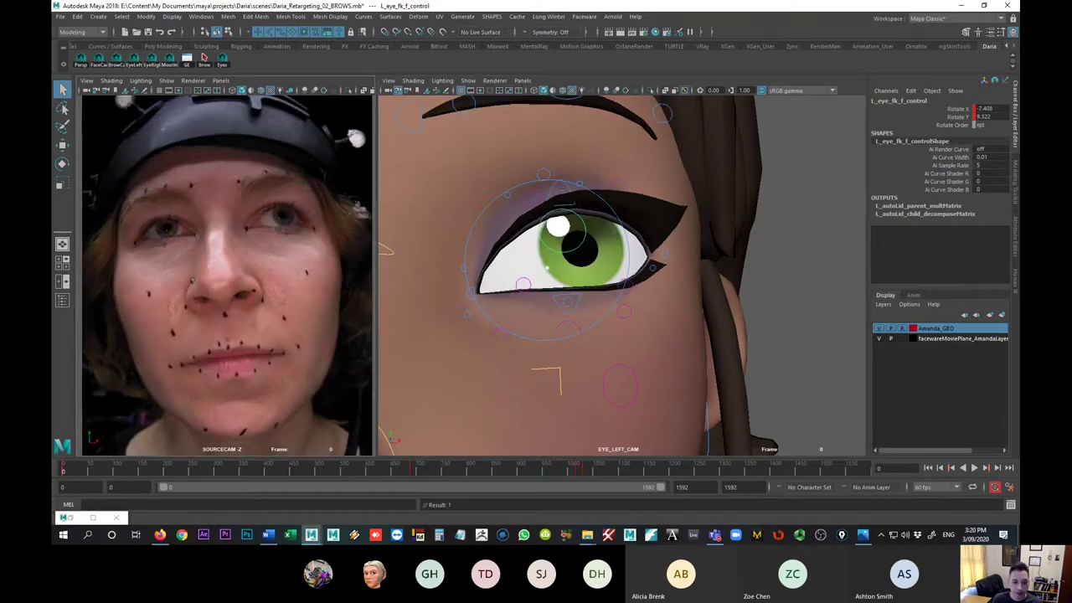
pyautogui.doubleClick(683, 487)
pyautogui.write('6')
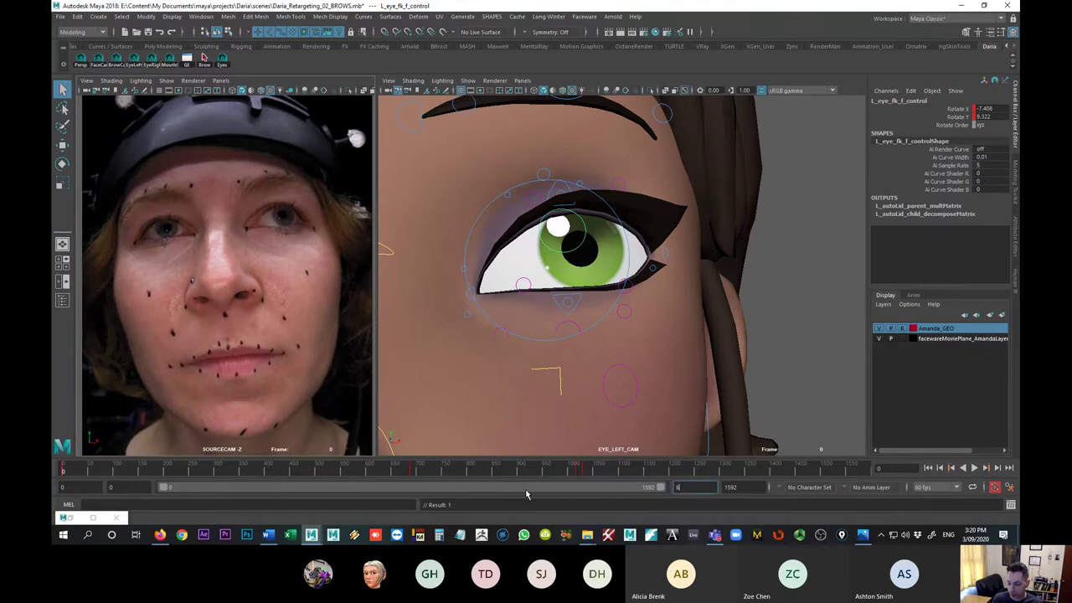
pyautogui.write('88')
pyautogui.press('Return')
pyautogui.click(861, 470)
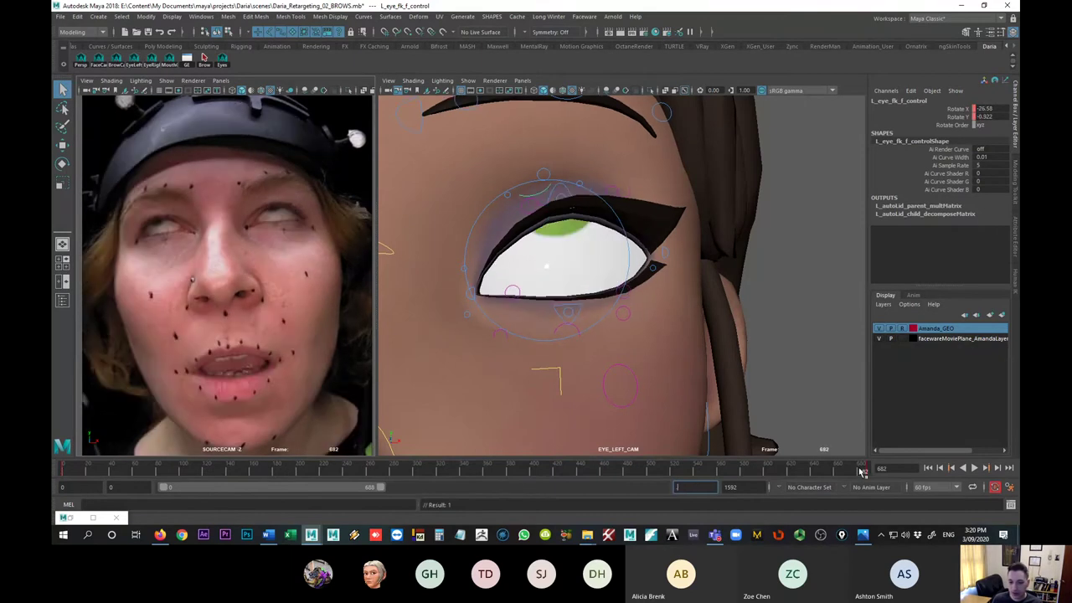
# - Zoom in on the actor's left eye in the source video and compare its eyelid shape with the character's at frames 0 and 688
pyautogui.moveTo(855, 471); pyautogui.dragTo(866, 470)
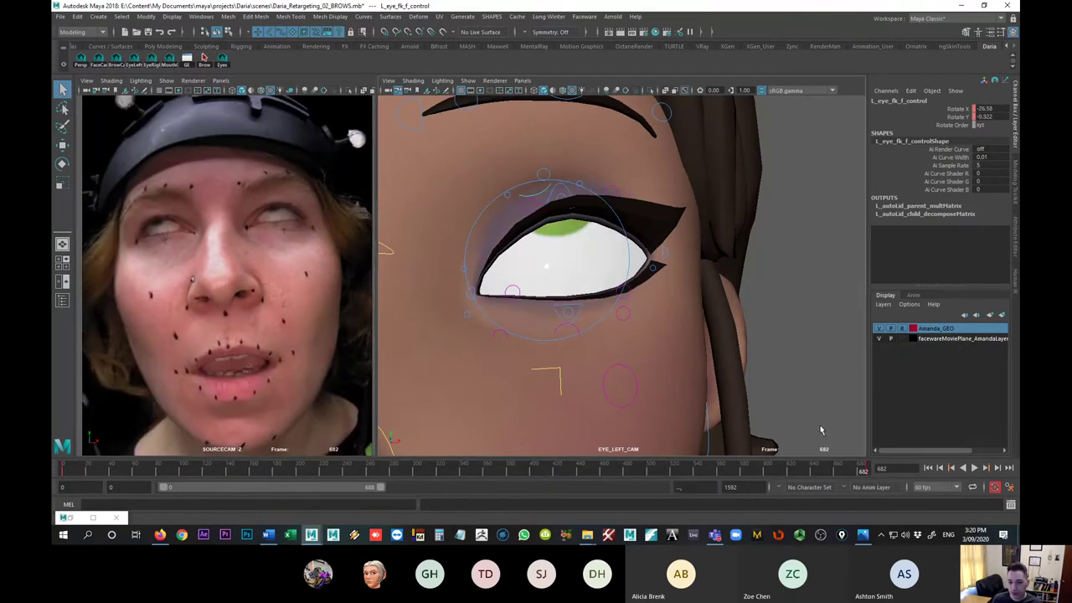
pyautogui.click(821, 465)
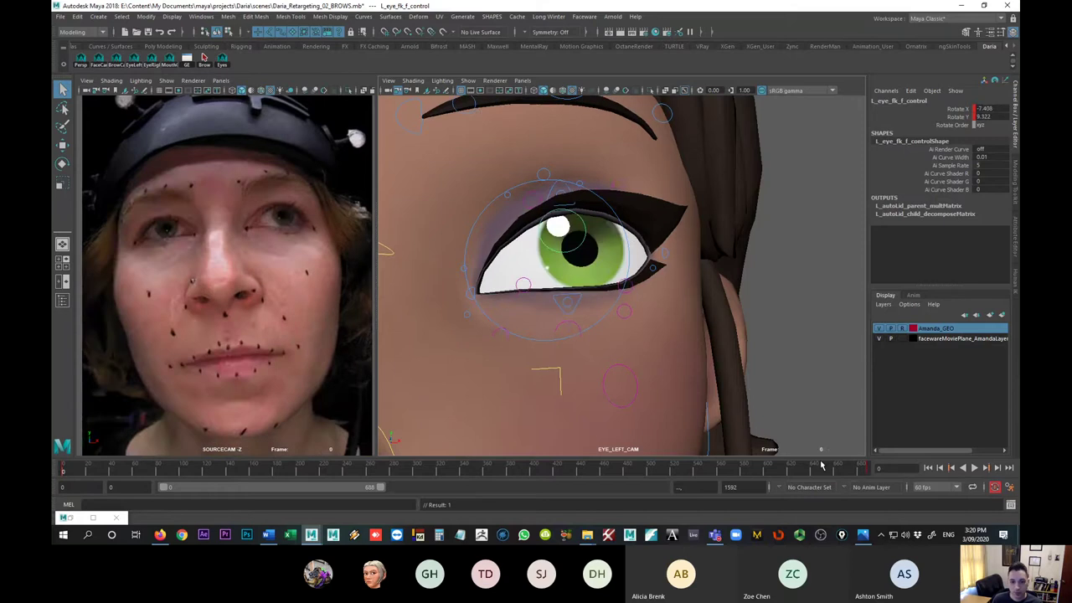
pyautogui.hotkey('ctrl', 'z')
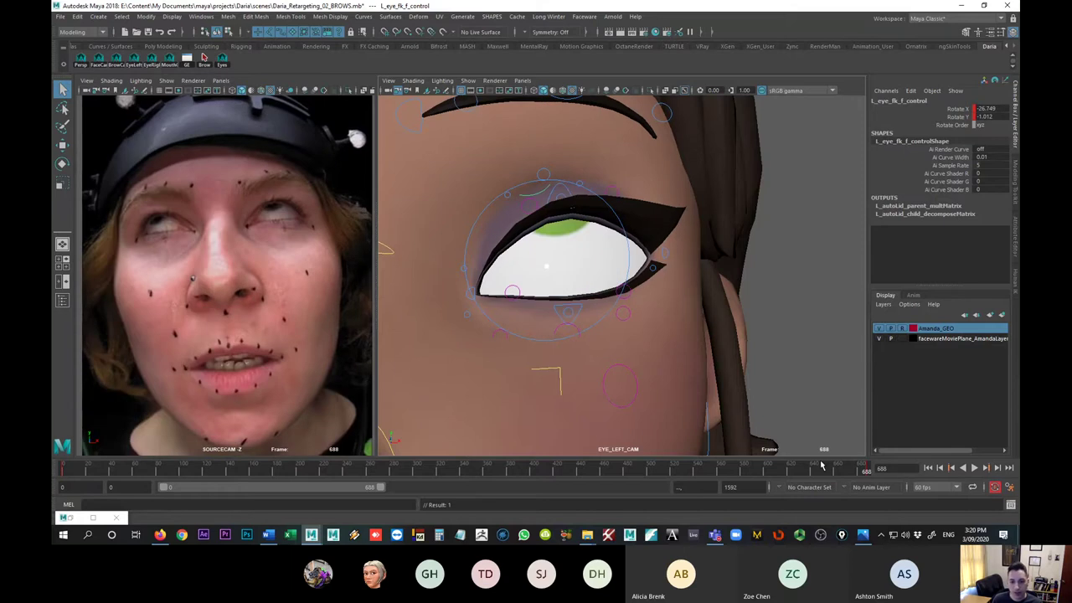
pyautogui.hotkey('alt', 'shift', 'v')
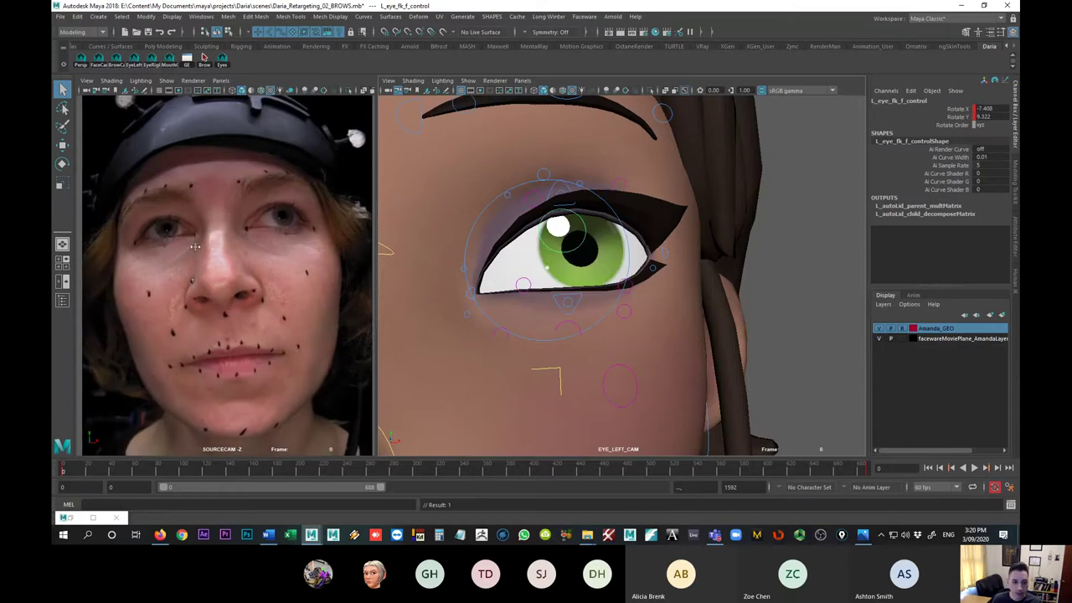
pyautogui.scroll(6, 304, 276)
pyautogui.scroll(-1, 242, 327)
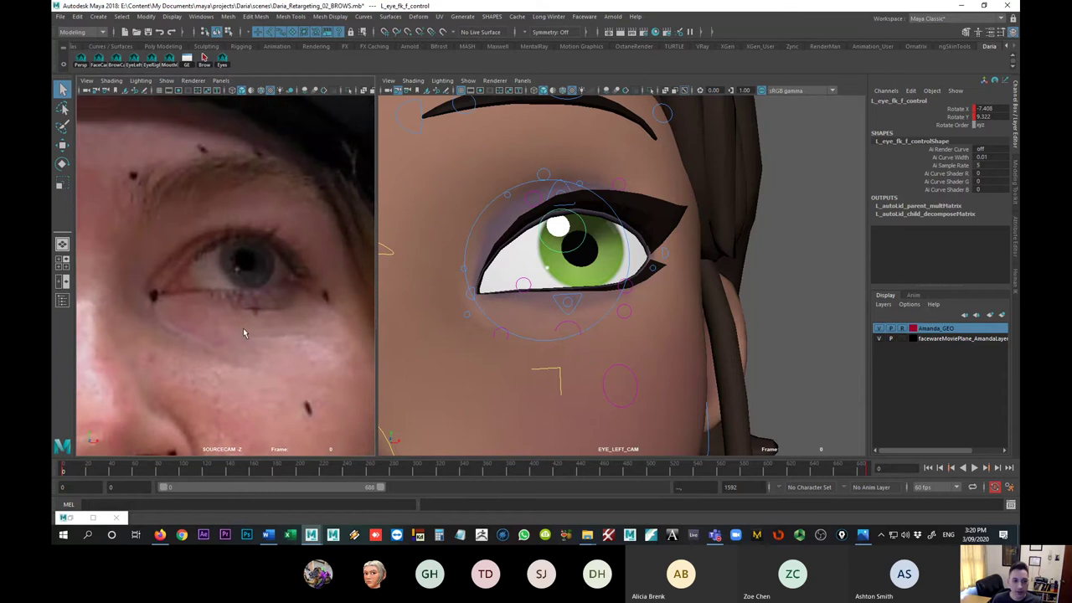
pyautogui.hotkey('ctrl', 'z')
pyautogui.press('.')
pyautogui.press('.')
pyautogui.press('.')
pyautogui.press('.')
pyautogui.press('.')
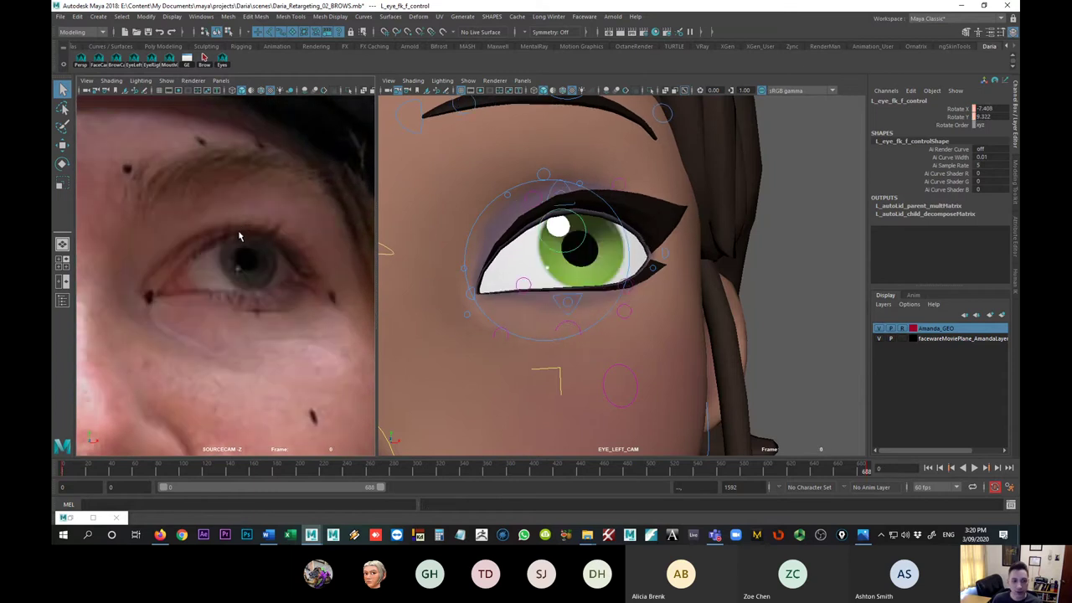
pyautogui.press('.')
pyautogui.press('.')
pyautogui.press('.')
pyautogui.press('.')
pyautogui.press('.')
pyautogui.press('.')
pyautogui.press('.')
pyautogui.press('.')
pyautogui.press('.')
pyautogui.press('.')
pyautogui.press('.')
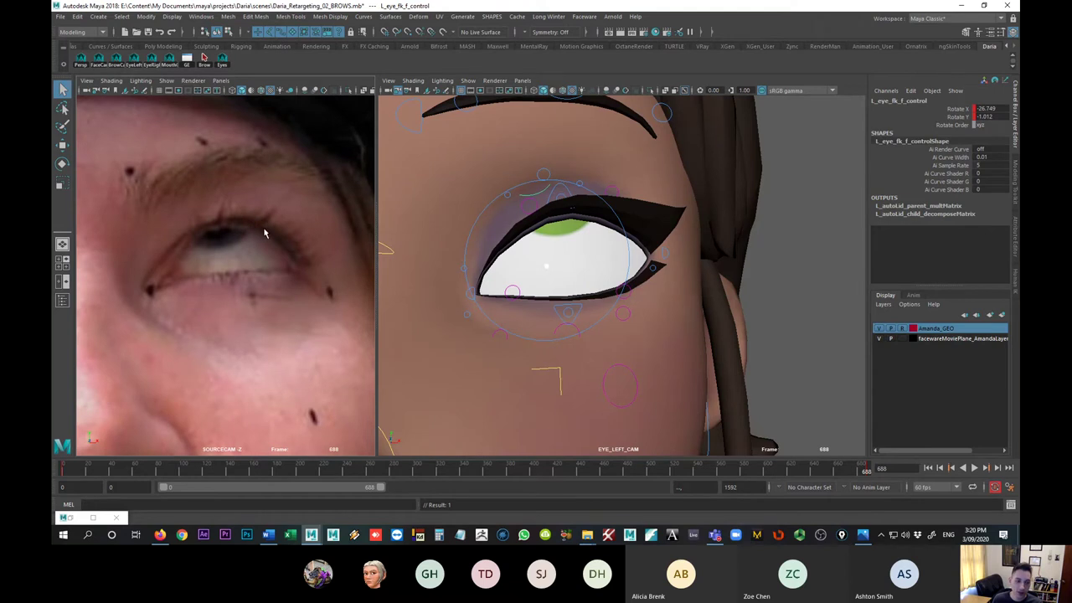
pyautogui.press('.')
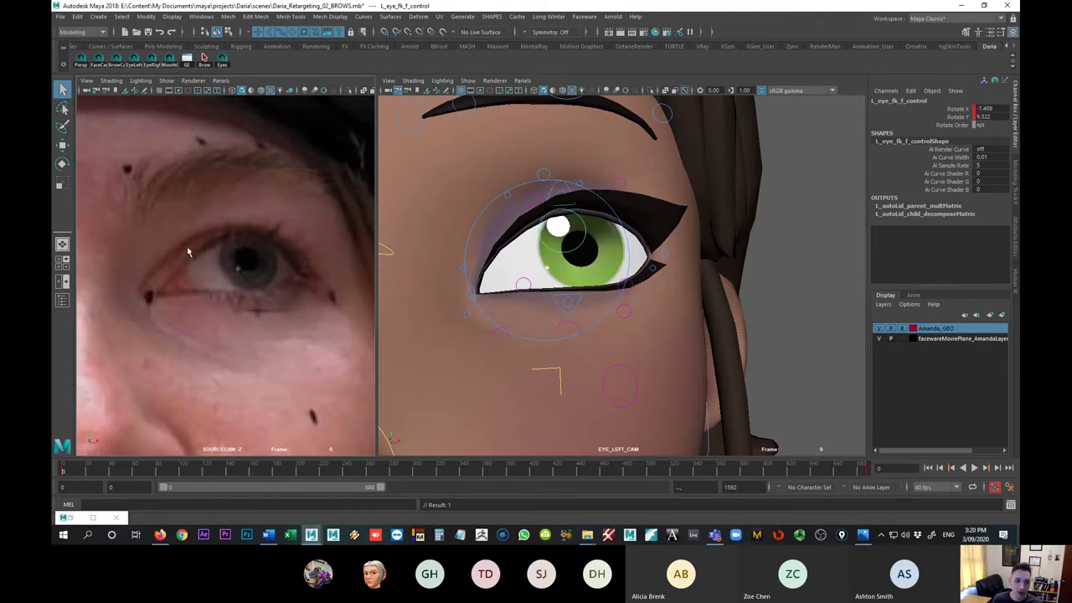
pyautogui.press('.')
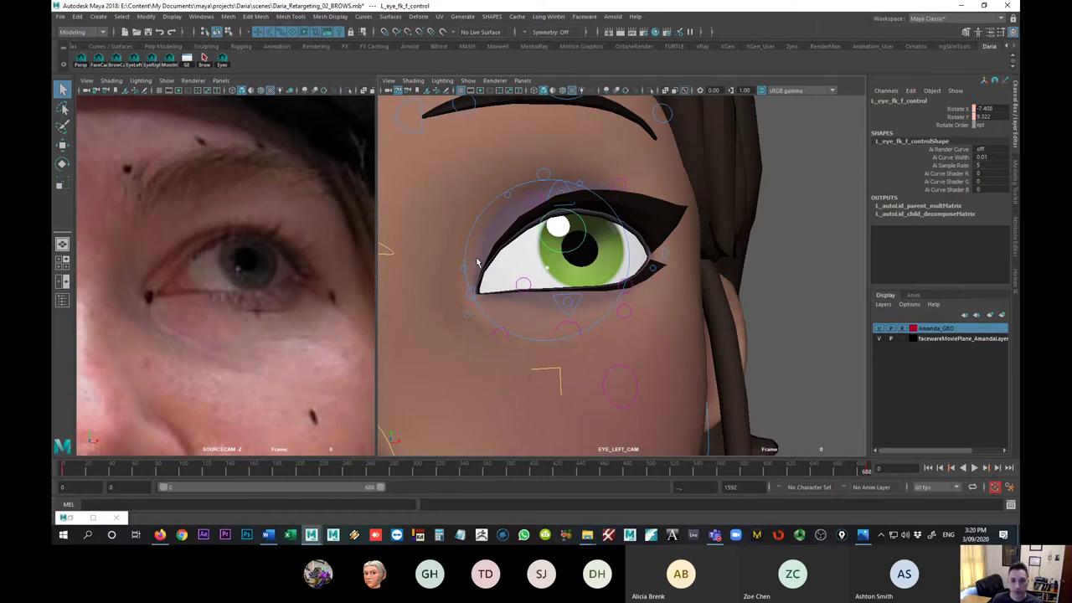
pyautogui.press('.')
pyautogui.press('.')
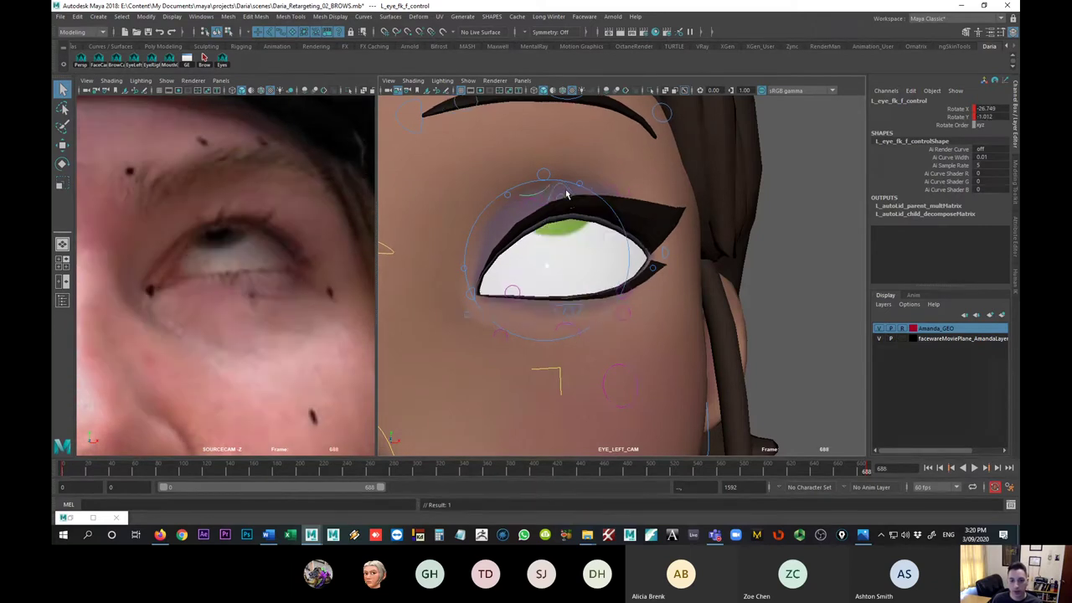
# - At frame 688, move the left upper lid base control to about Translate X -0.185 and Y 1.851, then check against frame 0
pyautogui.click(566, 191)
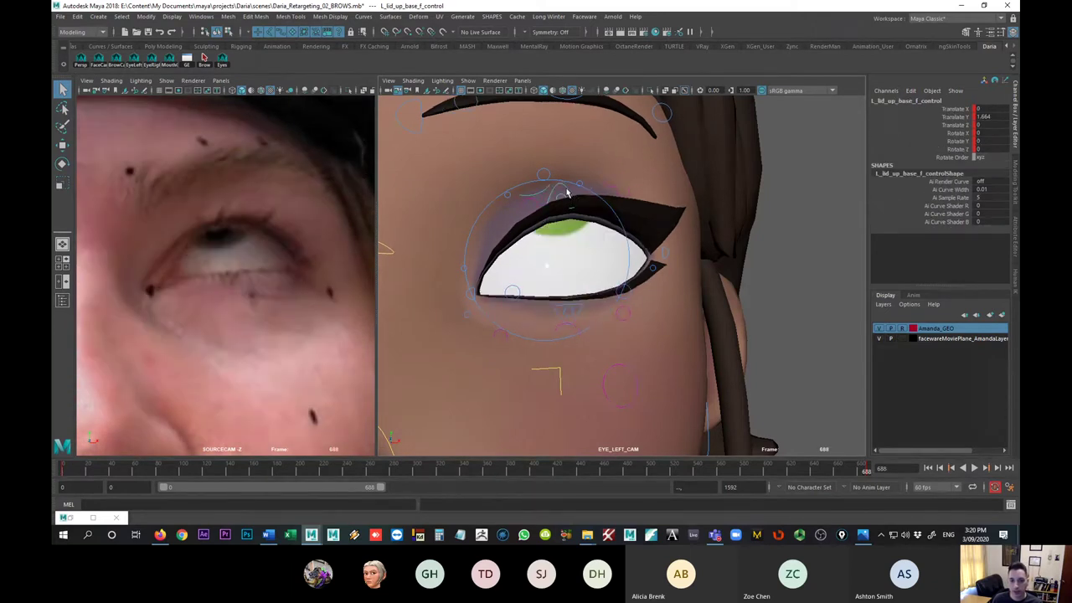
pyautogui.press('w')
pyautogui.moveTo(562, 180); pyautogui.dragTo(587, 191)
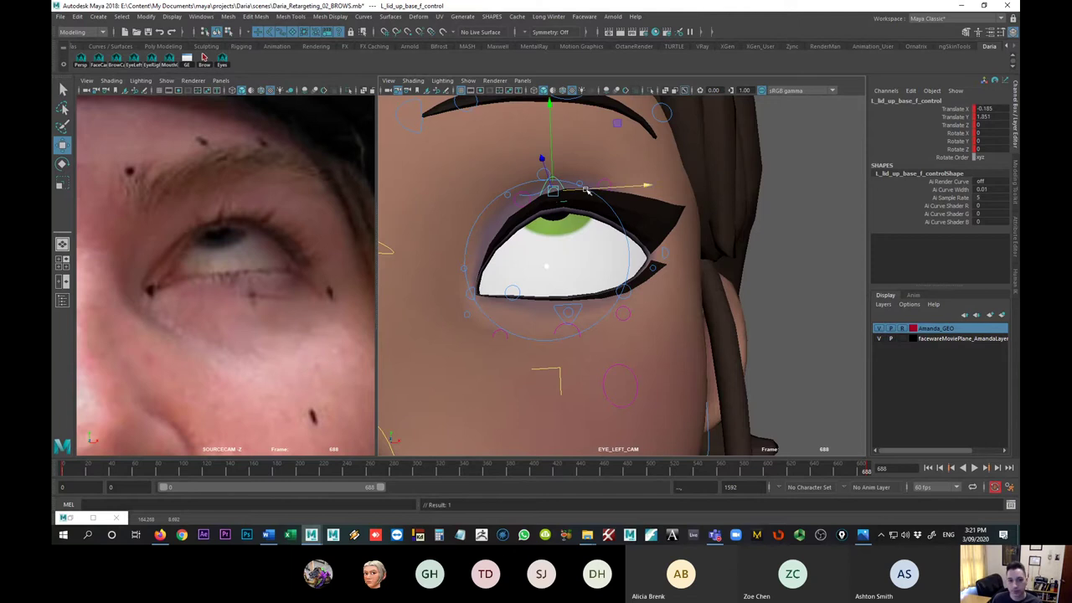
pyautogui.press(',')
pyautogui.press('.')
pyautogui.press(',')
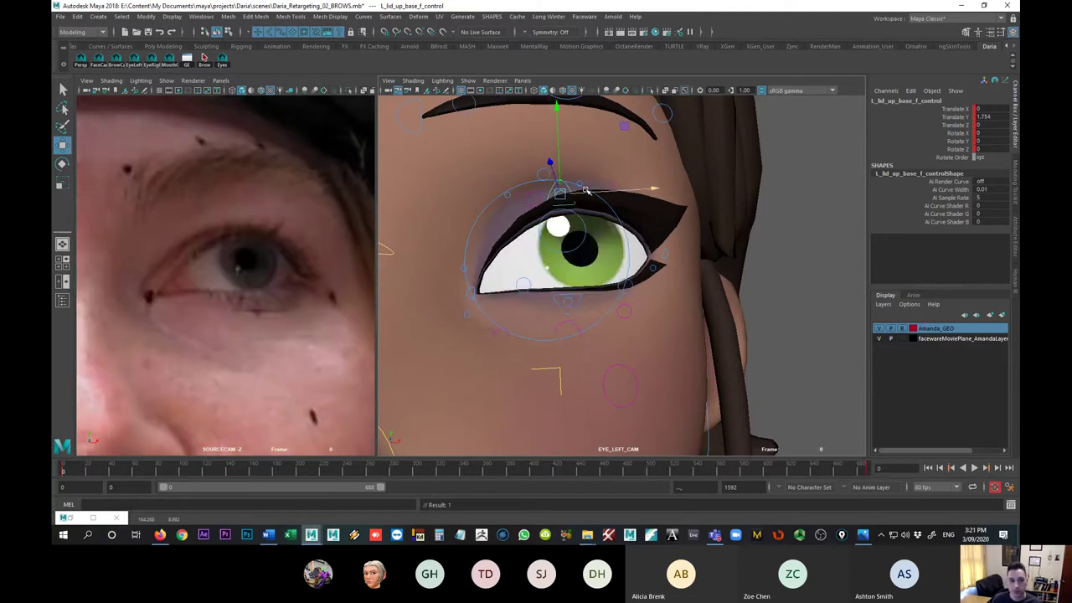
pyautogui.press('.')
# - At frame 688, move the L_lid_up_4 control to about Translate X 0.196 and Y -0.233, and compare the lid with frame 0
pyautogui.click(604, 183)
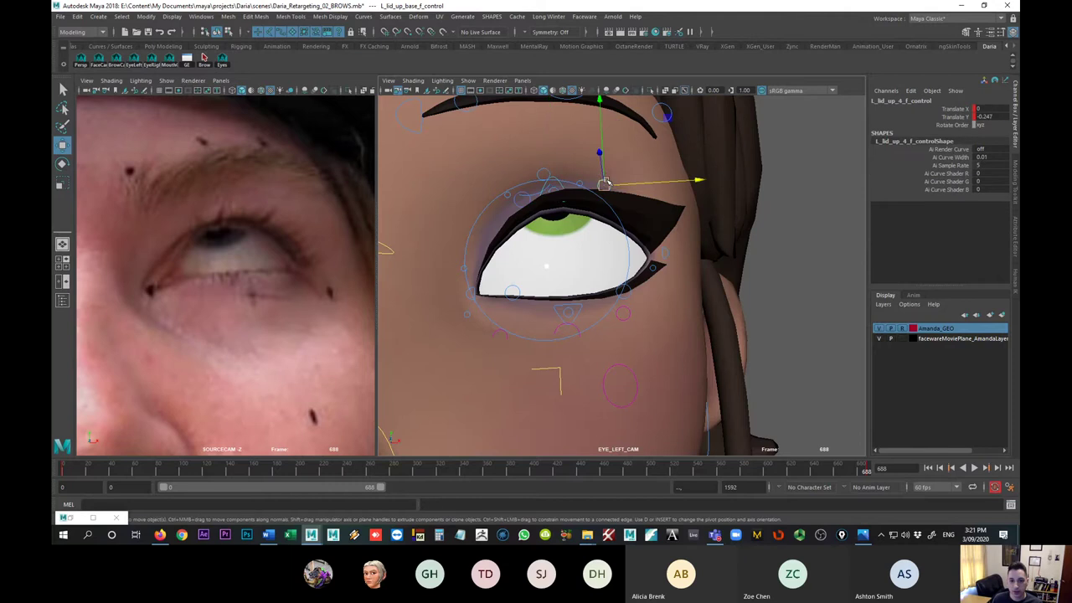
pyautogui.moveTo(609, 183); pyautogui.dragTo(628, 182)
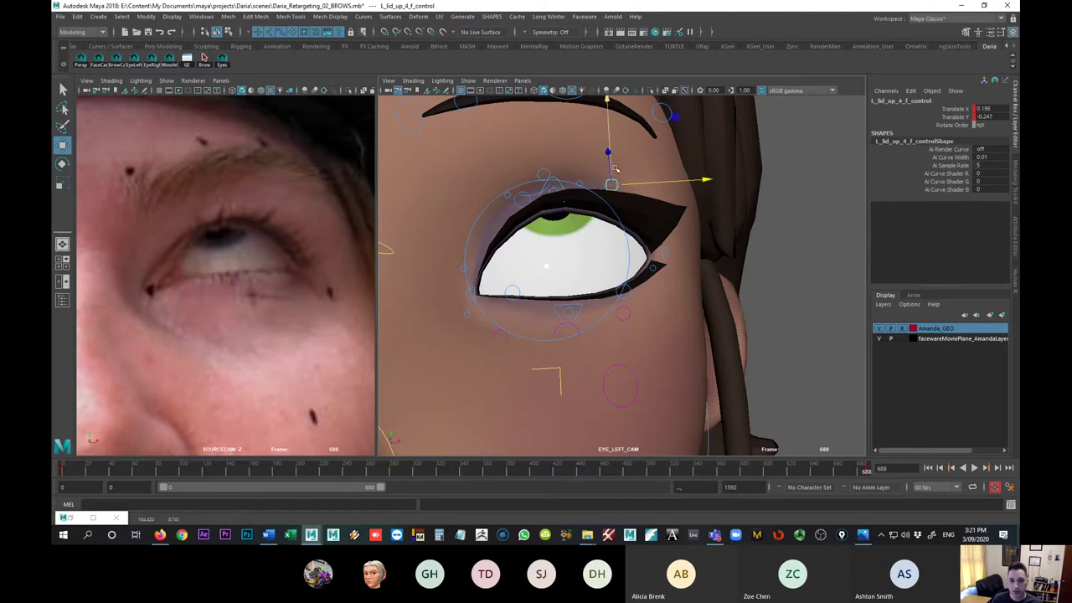
pyautogui.moveTo(610, 147); pyautogui.dragTo(610, 136)
pyautogui.press(',')
pyautogui.press('.')
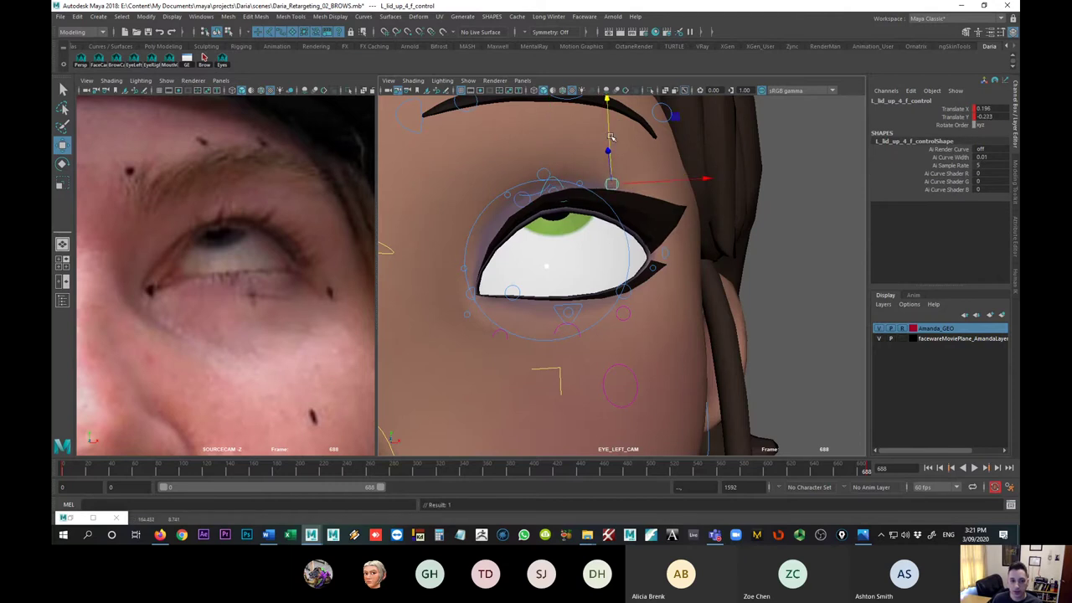
pyautogui.press(',')
pyautogui.press('.')
pyautogui.press(',')
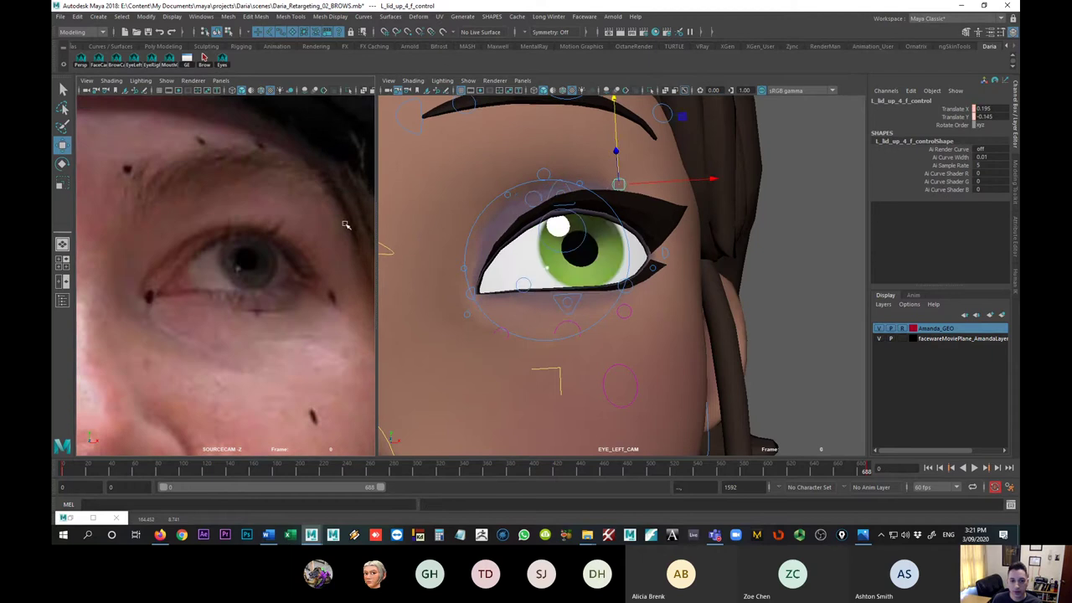
pyautogui.press('.')
pyautogui.press(',')
pyautogui.press('.')
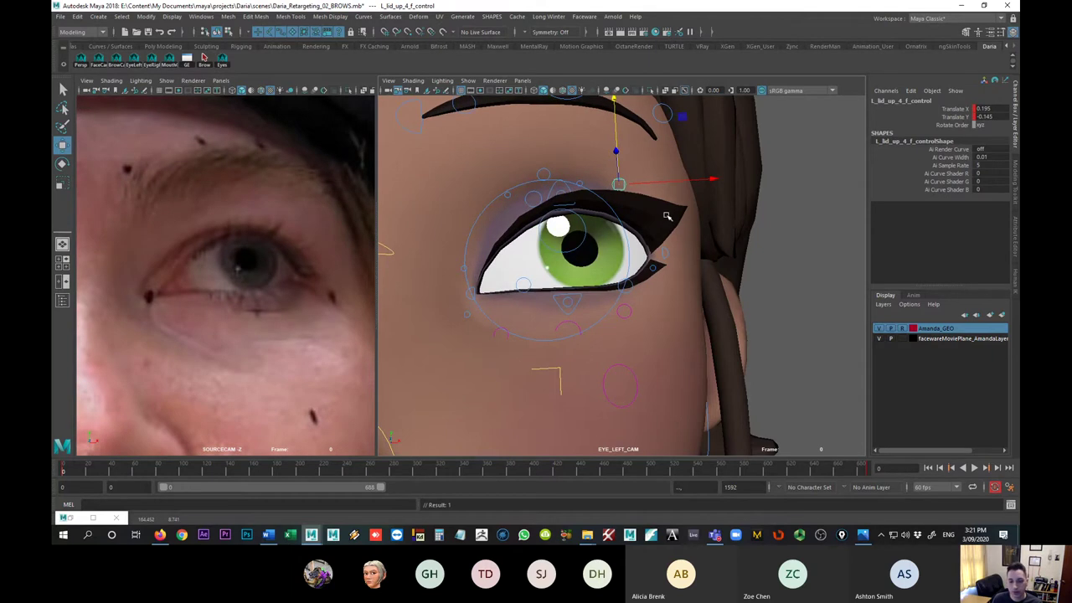
pyautogui.press(',')
# - Temporarily hide the Amanda_GEO layer to select the L_eye_up_5 control, and try moving it up and outward at frame 0
pyautogui.click(694, 218)
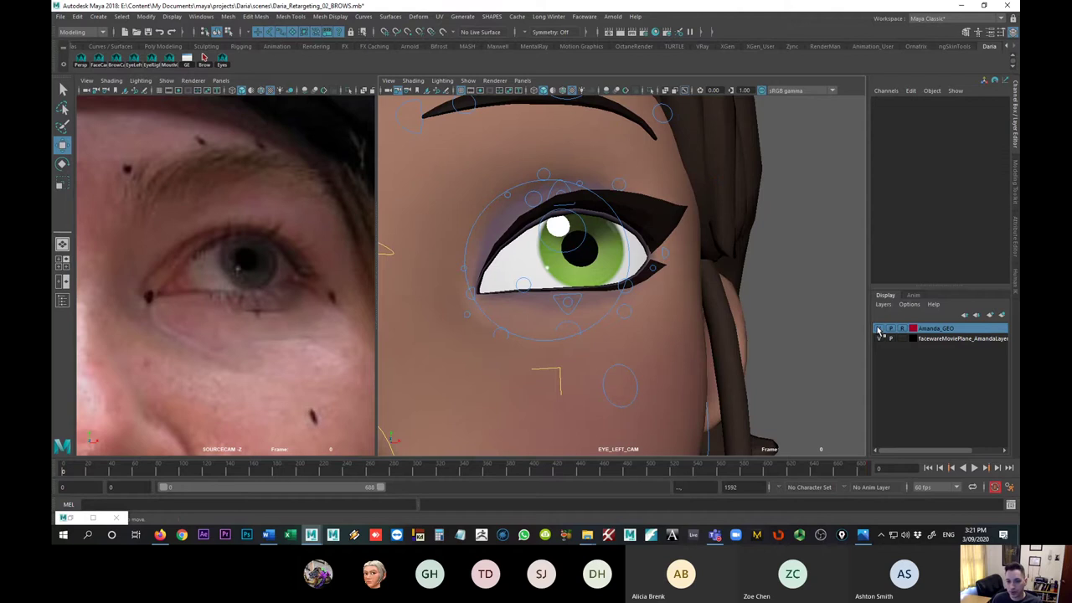
pyautogui.click(877, 328)
pyautogui.click(878, 328)
pyautogui.click(878, 329)
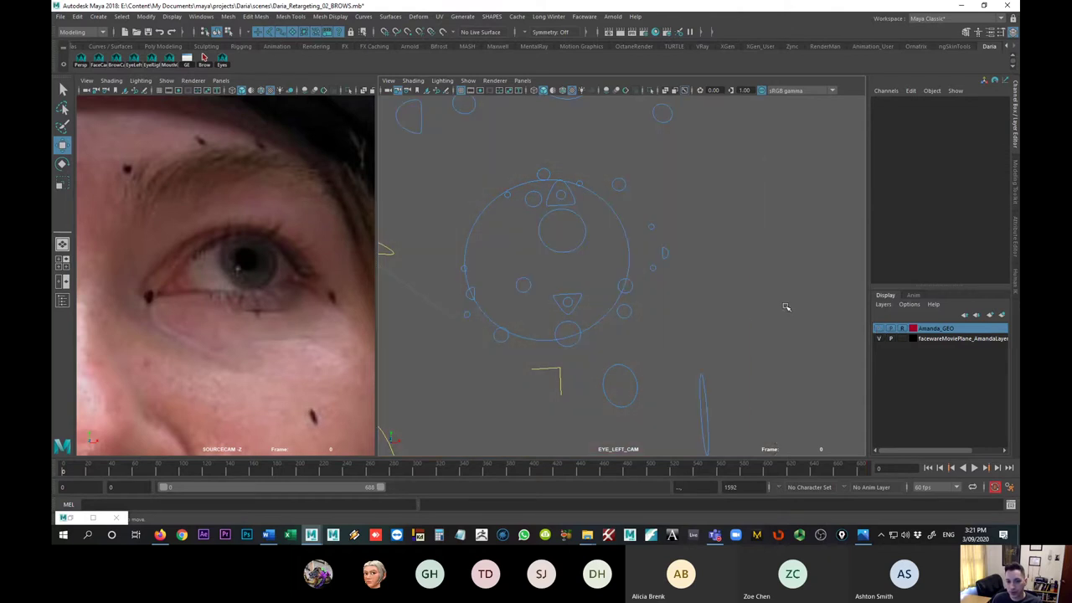
pyautogui.click(653, 228)
pyautogui.click(878, 329)
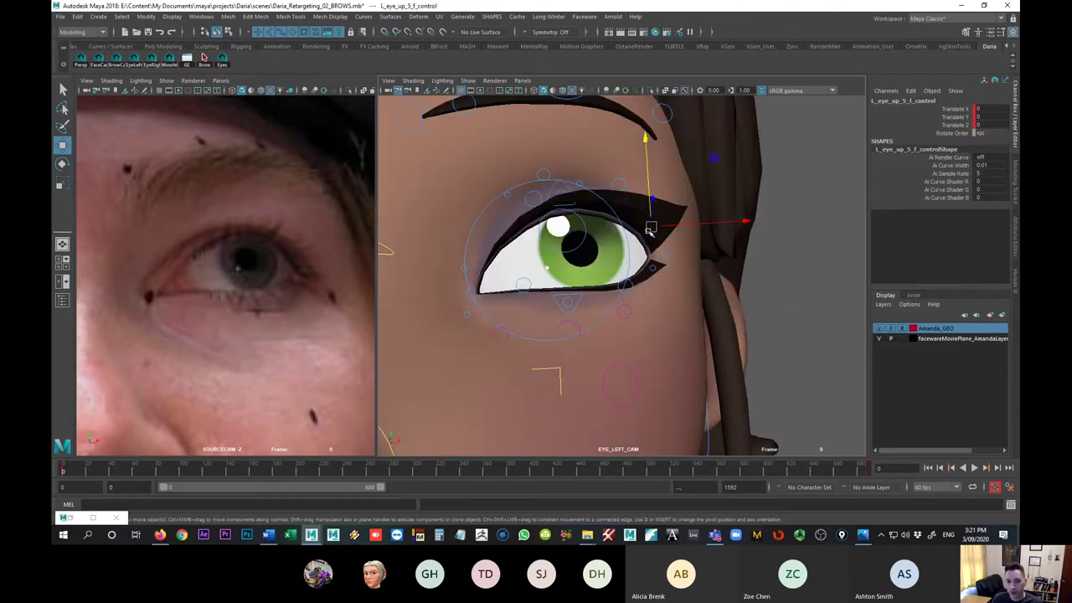
pyautogui.moveTo(650, 228); pyautogui.dragTo(662, 214)
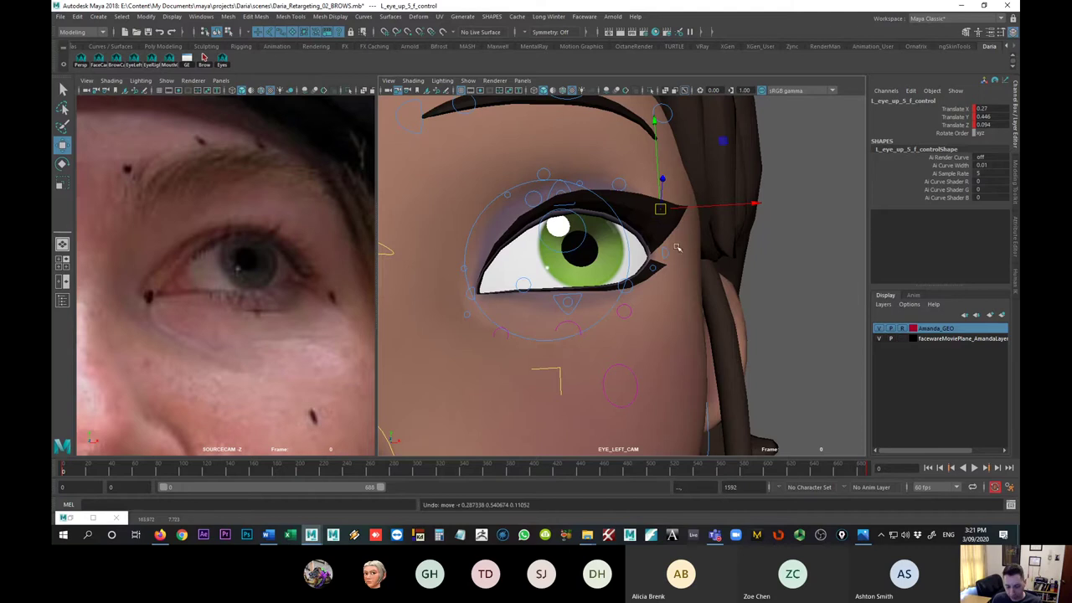
# - Try moving the L_lid_up_5 outer corner control to about Translate X -0.119 and Y -0.176 at frame 0, and undo it
pyautogui.click(662, 254)
pyautogui.moveTo(662, 254); pyautogui.dragTo(661, 259)
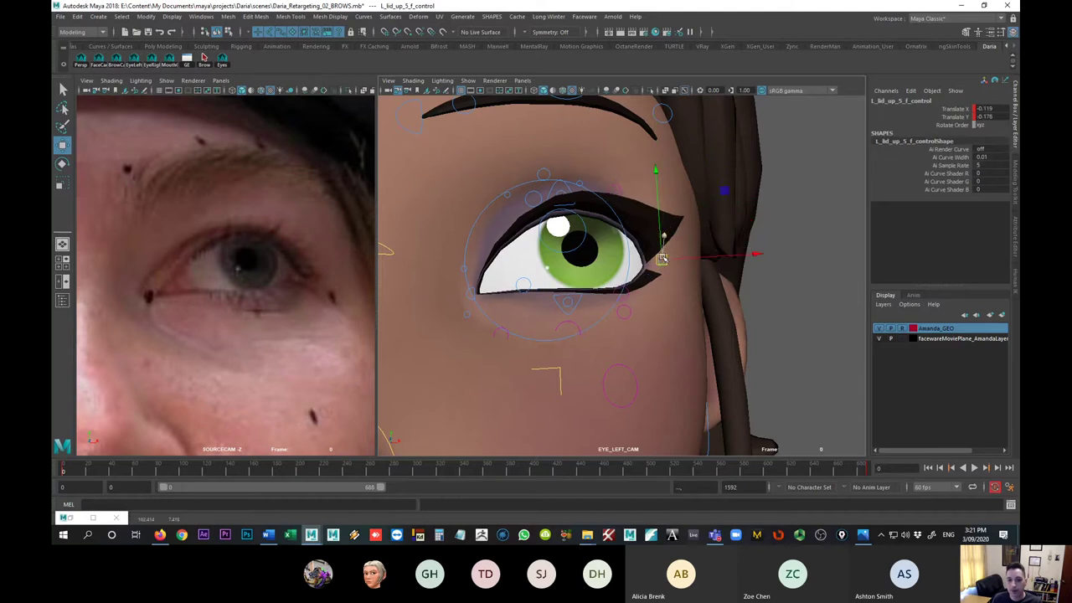
pyautogui.hotkey('ctrl', 'z')
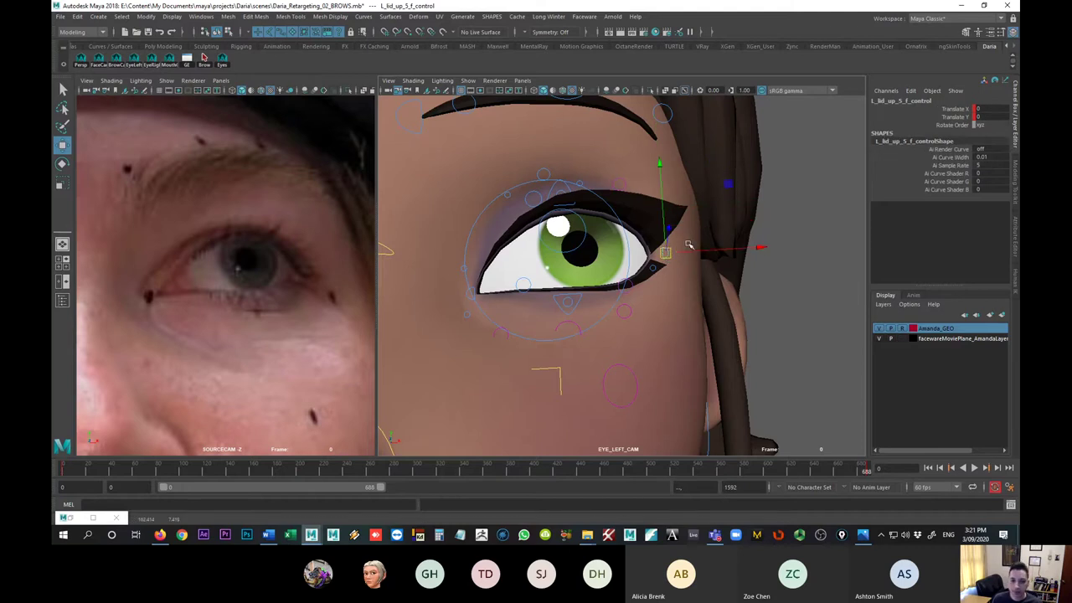
# - Compare the outer corner of the left eye between frames 0 and 688 on the actor and the character
pyautogui.press('.')
pyautogui.press(',')
pyautogui.press('.')
pyautogui.press(',')
pyautogui.press('.')
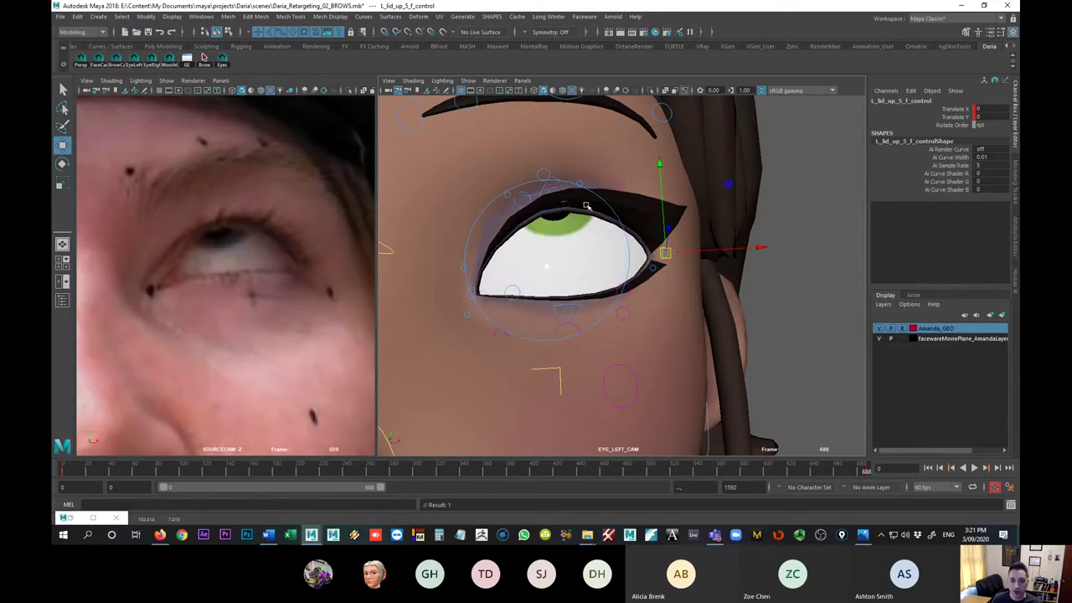
pyautogui.press(',')
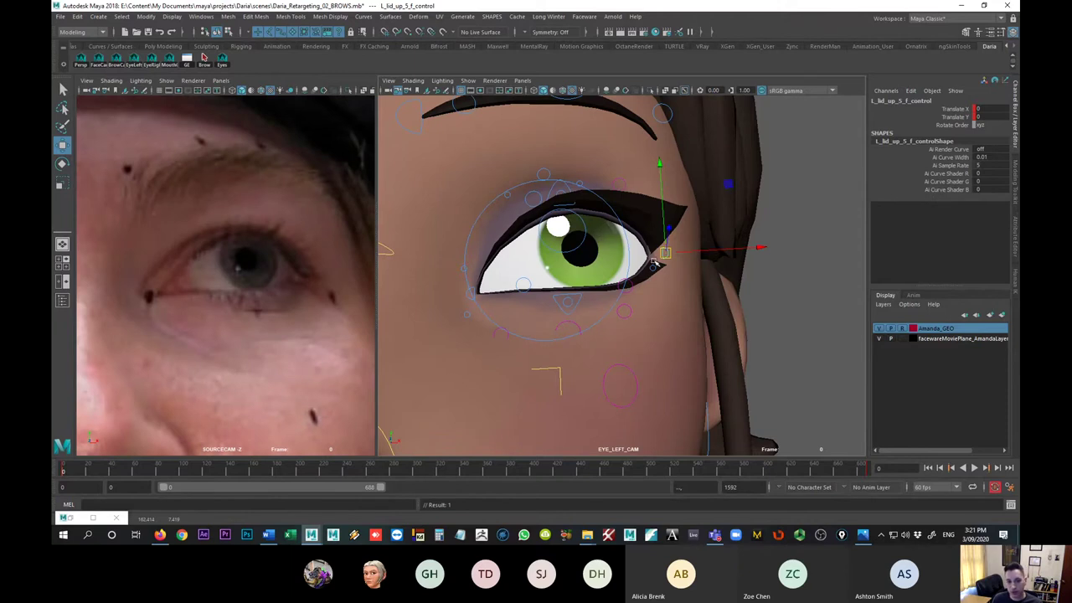
pyautogui.press('.')
pyautogui.press(',')
# - Compare the L_lid_up_2 control's pose at frames 0 and 688, and move it at frame 0 to about Translate X 0.425
pyautogui.click(530, 202)
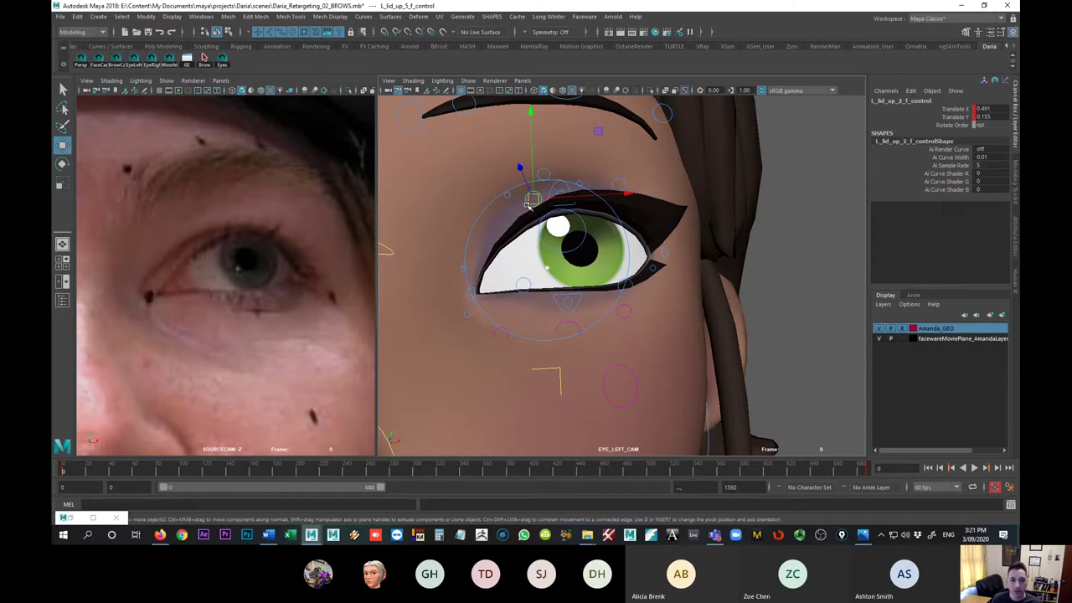
pyautogui.press('.')
pyautogui.press(',')
pyautogui.press('.')
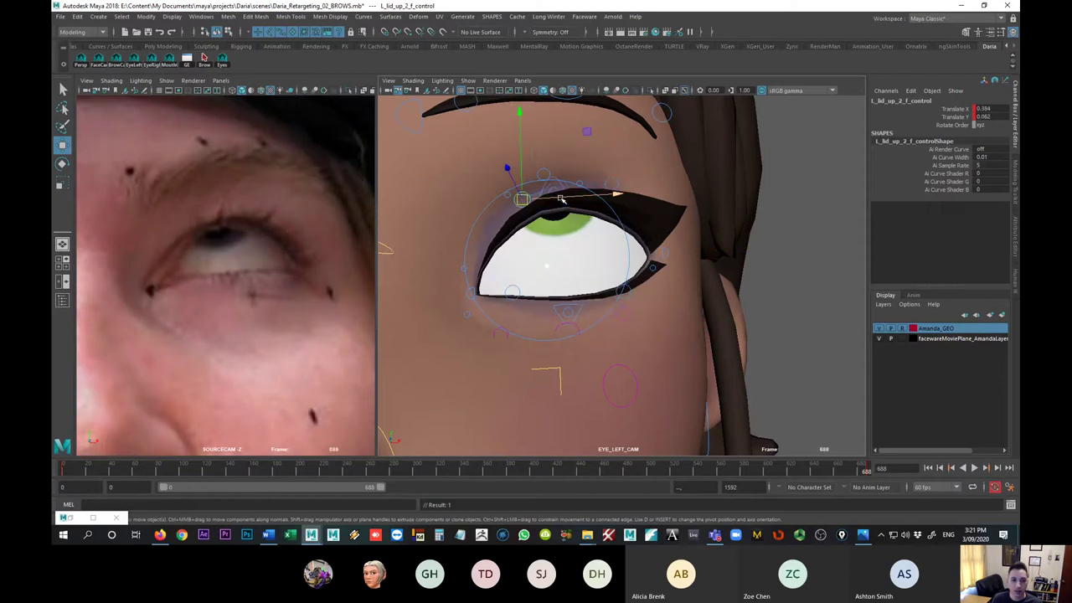
pyautogui.press(',')
pyautogui.press('.')
pyautogui.press(',')
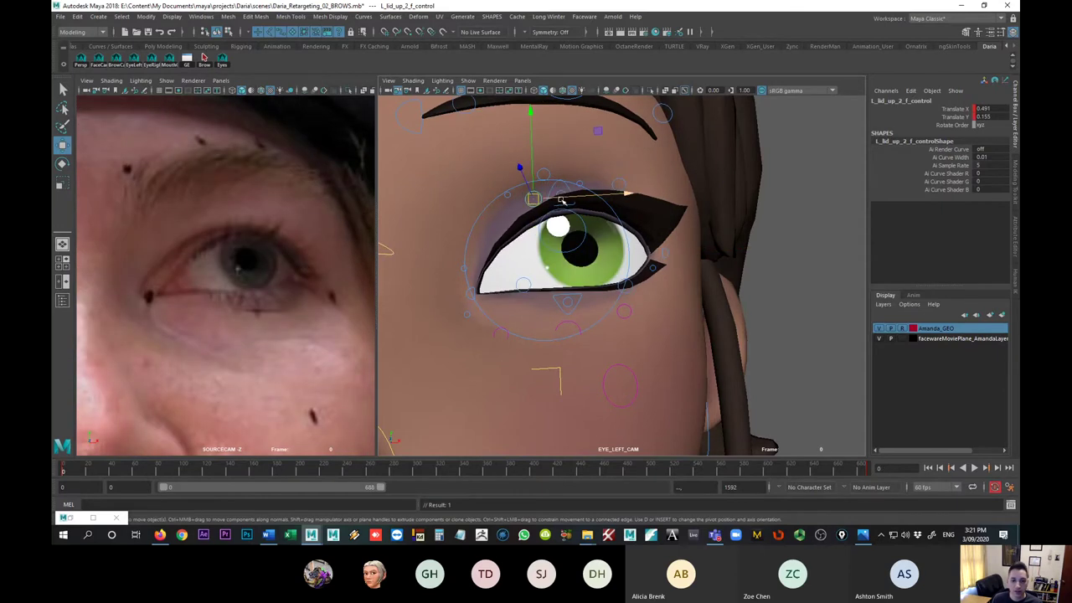
pyautogui.press('.')
pyautogui.press(',')
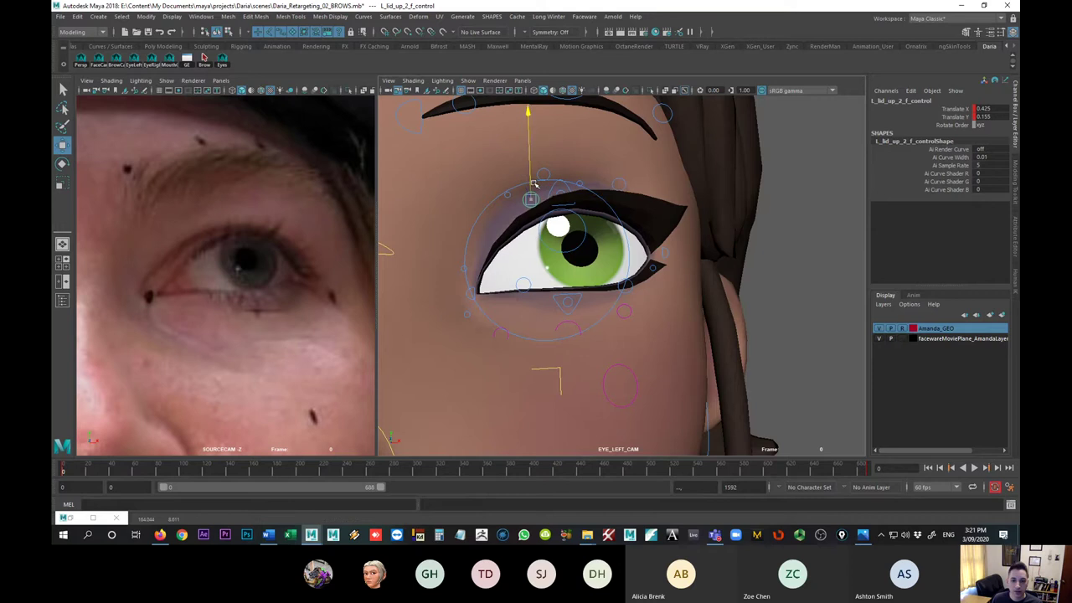
# - Flip repeatedly between frames 0 and 688 to examine how the upper eyelid and the skin above it change on the actor and character
pyautogui.press('.')
pyautogui.press('.')
pyautogui.press('.')
pyautogui.press('.')
pyautogui.press(',')
pyautogui.press('.')
pyautogui.press(',')
pyautogui.press('.')
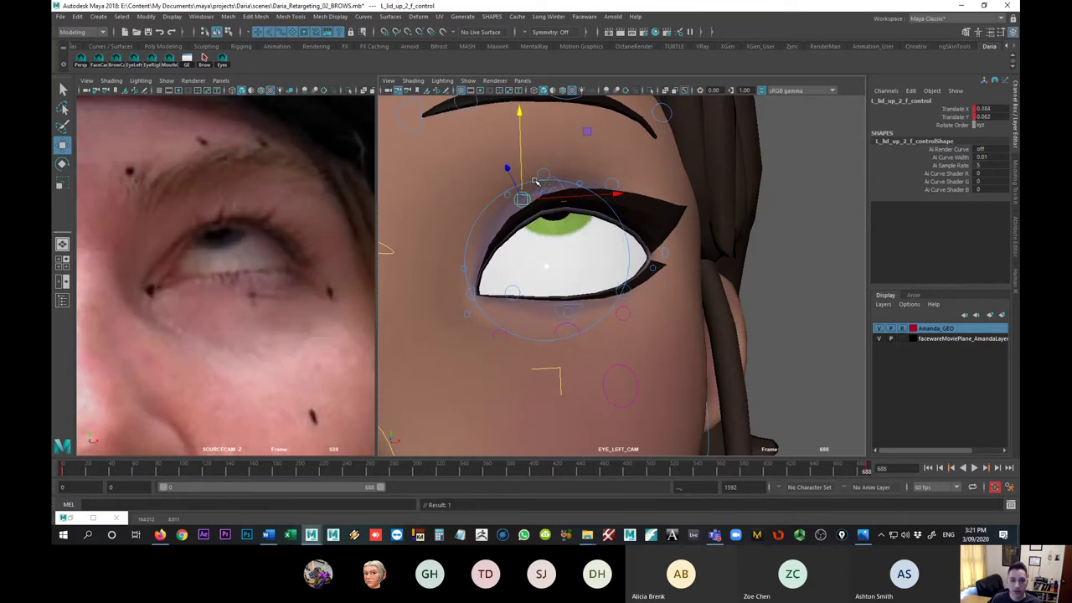
pyautogui.press(',')
pyautogui.press('.')
pyautogui.press(',')
pyautogui.press('.')
pyautogui.press(',')
pyautogui.press('.')
pyautogui.press(',')
pyautogui.press('.')
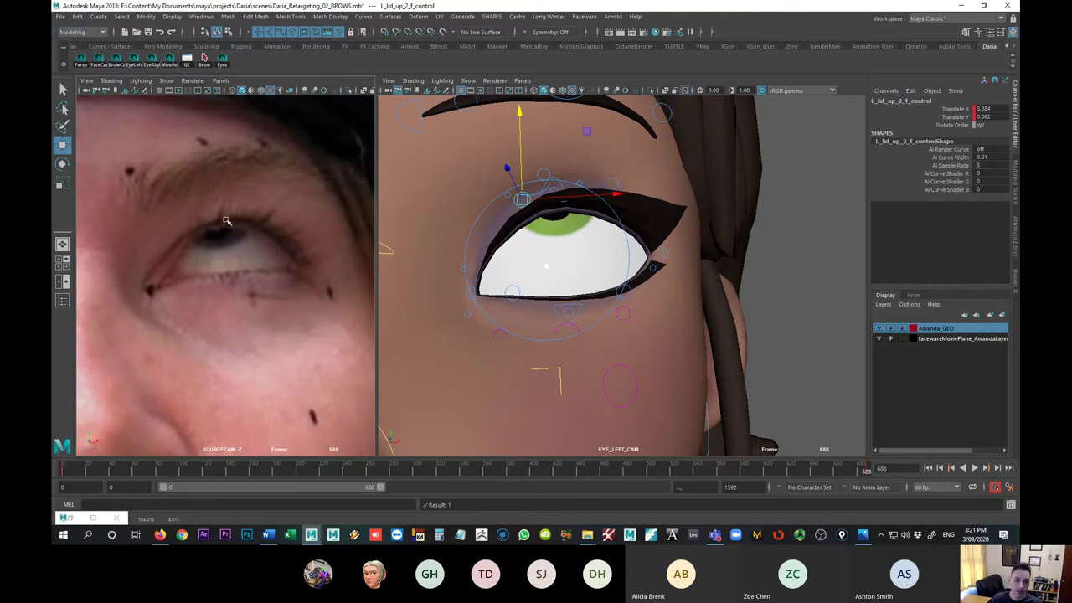
pyautogui.press(',')
pyautogui.press('.')
pyautogui.press(',')
pyautogui.press('.')
pyautogui.press(',')
pyautogui.press('.')
# - At frame 688, raise L_eye_up_3 to about Translate Y 0.056, move L_eye_up_2 to X -0.113, Y 0.044, and nudge the neighbouring outer eye control outward
pyautogui.click(547, 171)
pyautogui.moveTo(544, 149); pyautogui.dragTo(543, 149)
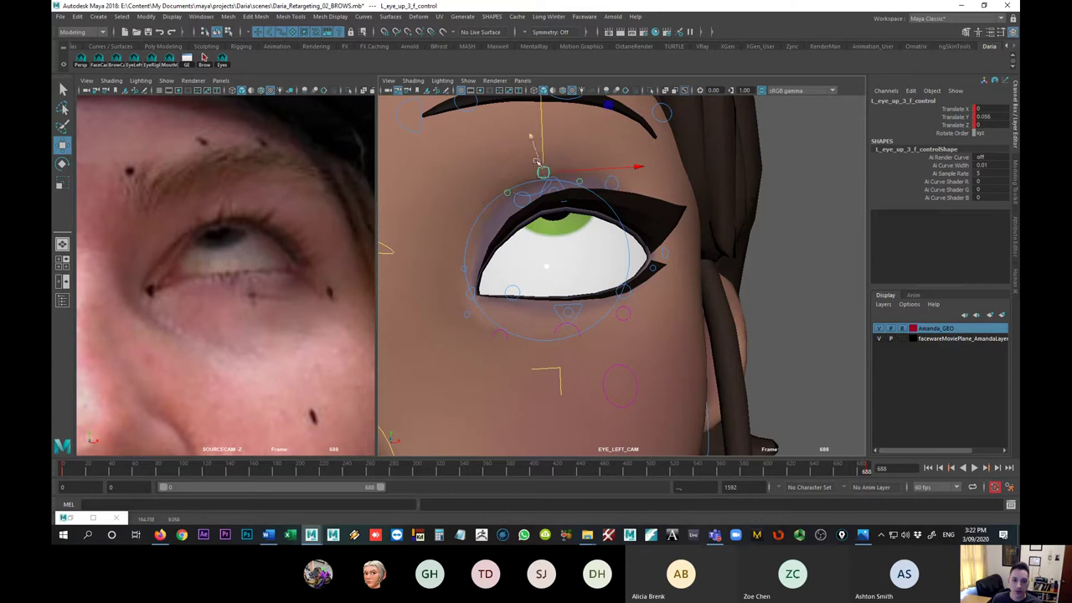
pyautogui.click(506, 192)
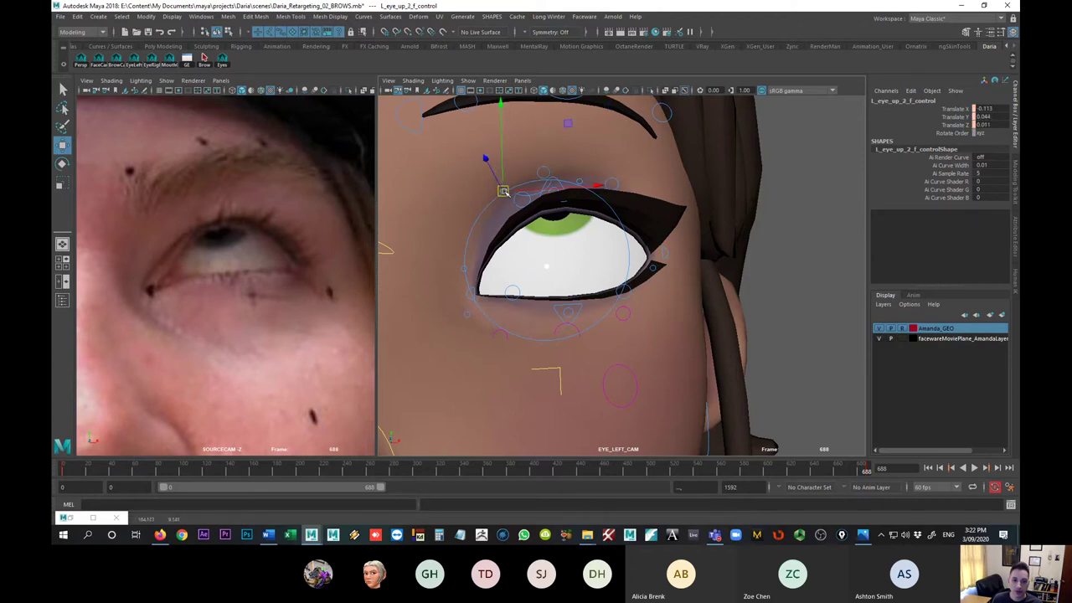
pyautogui.click(584, 181)
pyautogui.moveTo(583, 181); pyautogui.dragTo(609, 181)
pyautogui.click(612, 183)
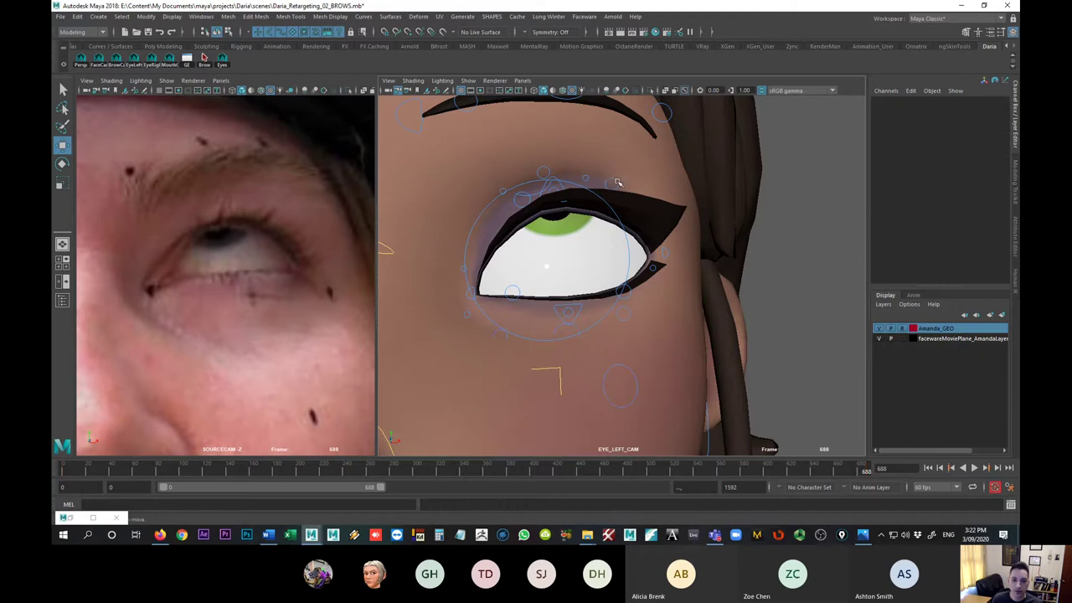
# - At frame 688, move the L_lid_up_4 control to about Translate X 0.196, Translate Y -0.223
pyautogui.click(617, 183)
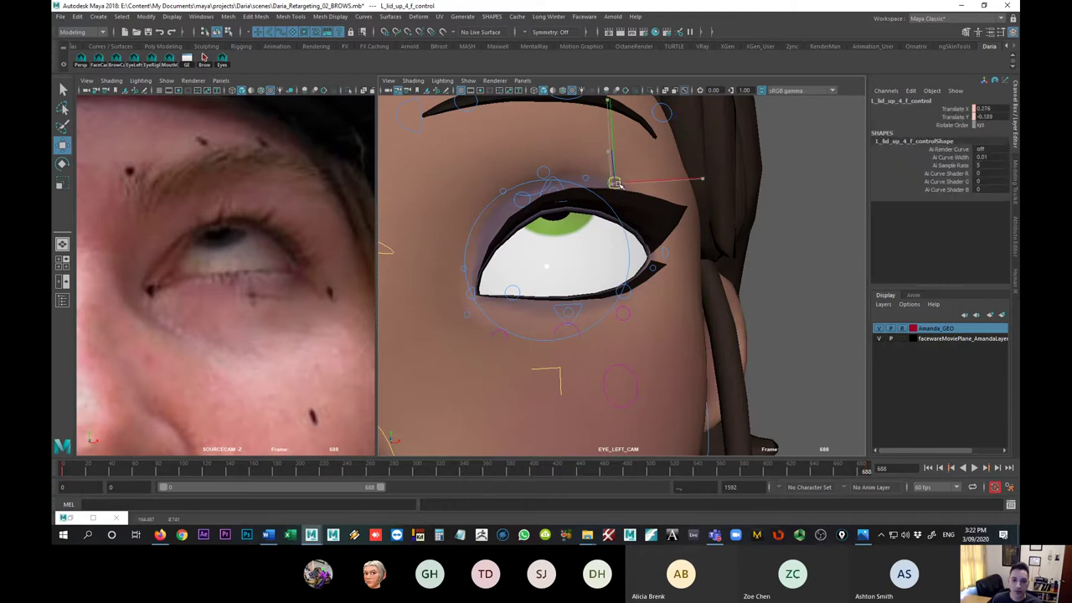
pyautogui.moveTo(616, 183); pyautogui.dragTo(696, 242)
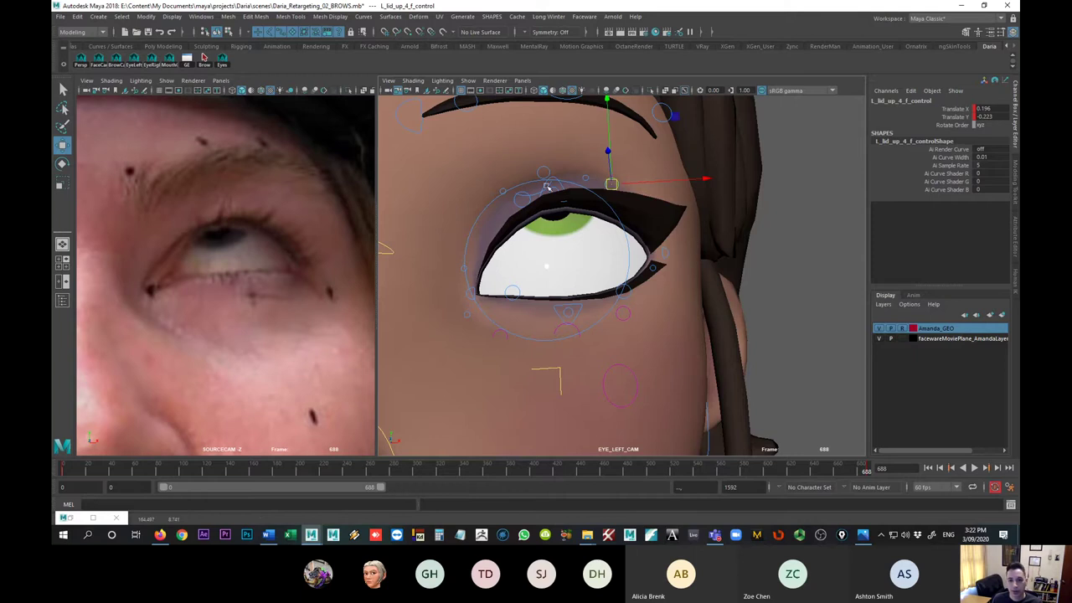
# - Flip repeatedly between frames 0 and 688 to compare the upper eyelid and inner eye corner on the actor and the character
pyautogui.press('.')
pyautogui.press(',')
pyautogui.press('.')
pyautogui.press(',')
pyautogui.press('.')
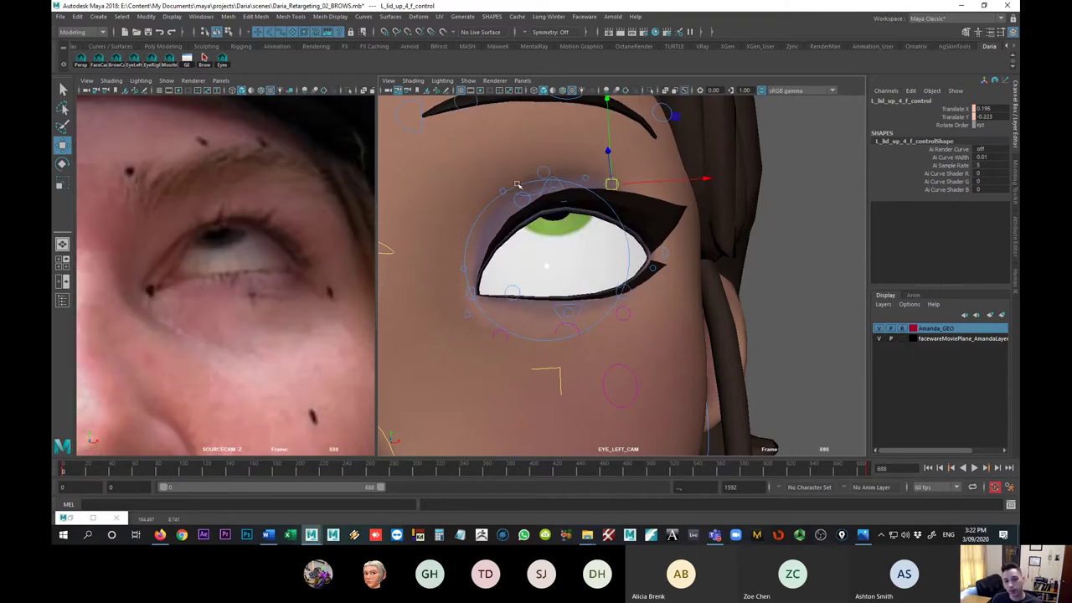
pyautogui.press(',')
pyautogui.press('.')
pyautogui.press(',')
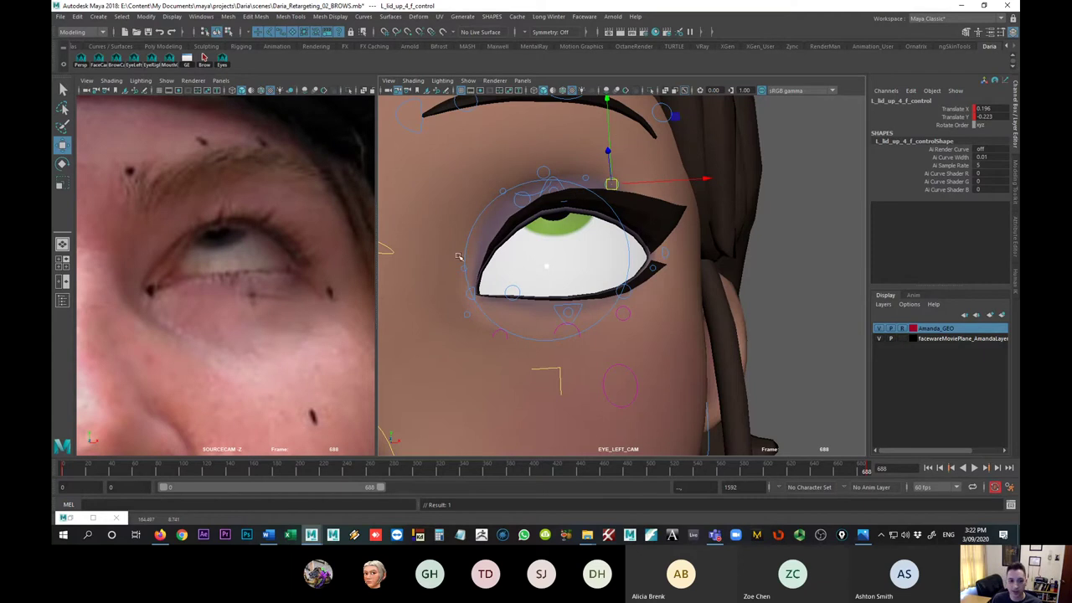
pyautogui.press('.')
pyautogui.press('.')
pyautogui.press(',')
pyautogui.press('.')
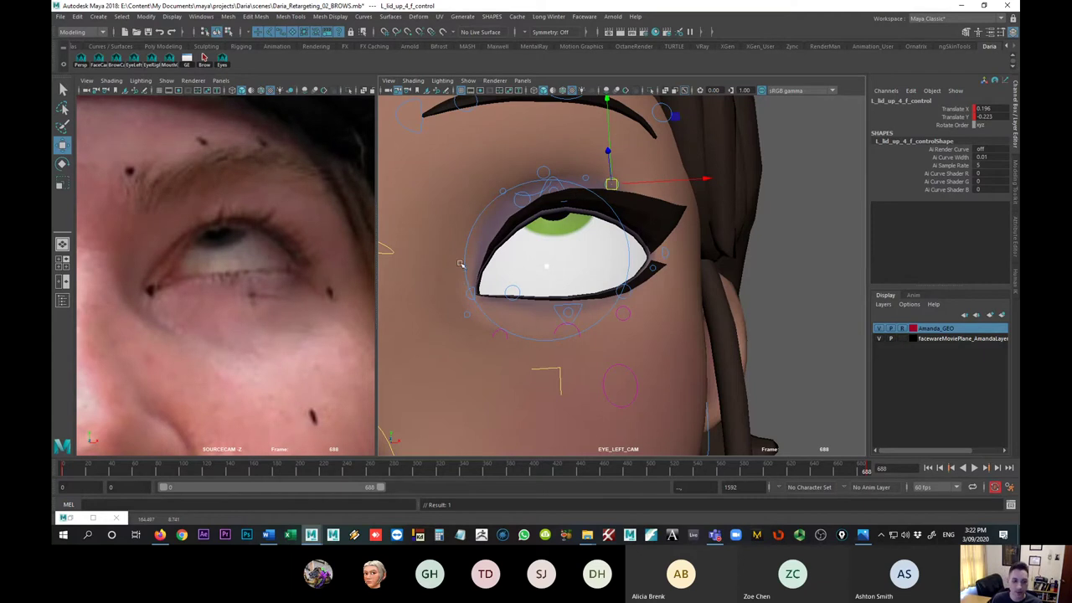
pyautogui.press(',')
pyautogui.press('.')
# - At frame 688, move L_eye_up_1 to about Translate X 0.07, Y 0.096, Z 0.02, and check it against frame 0
pyautogui.click(462, 269)
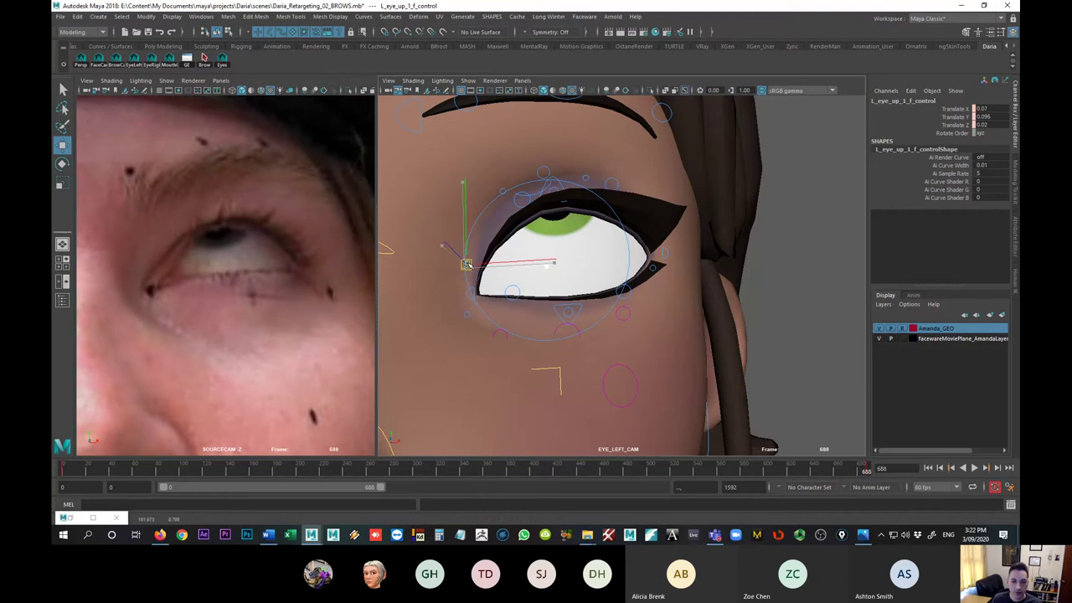
pyautogui.press('.')
pyautogui.press('.')
pyautogui.press(',')
pyautogui.press('.')
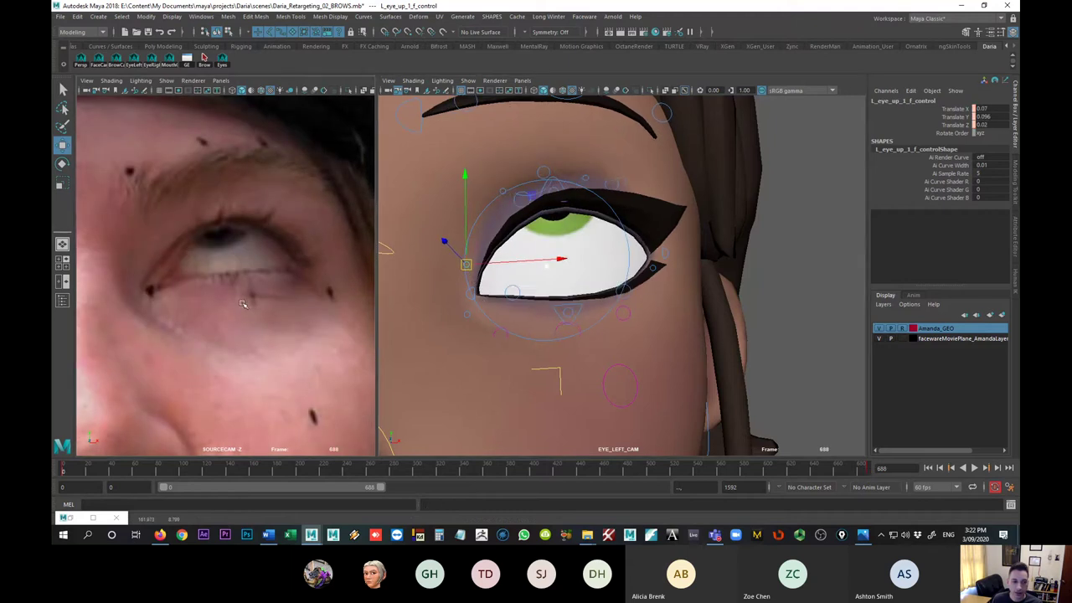
pyautogui.press(',')
pyautogui.press('.')
pyautogui.press(',')
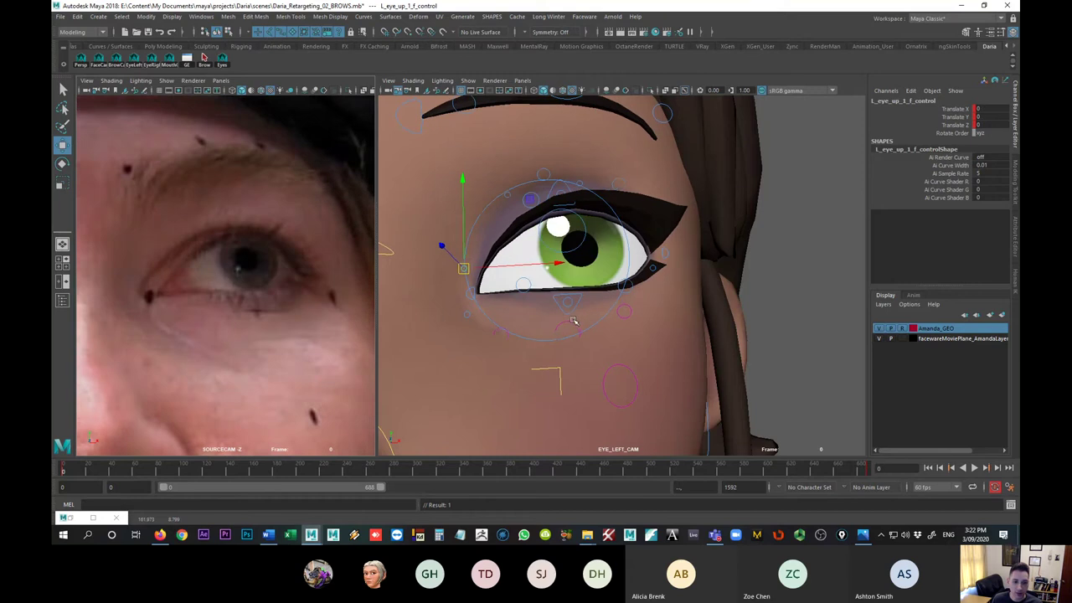
pyautogui.press('.')
# - Compare the L_lid_up_1 control's pose at frames 0 and 688 with the inner corner of the actor's eye
pyautogui.click(472, 296)
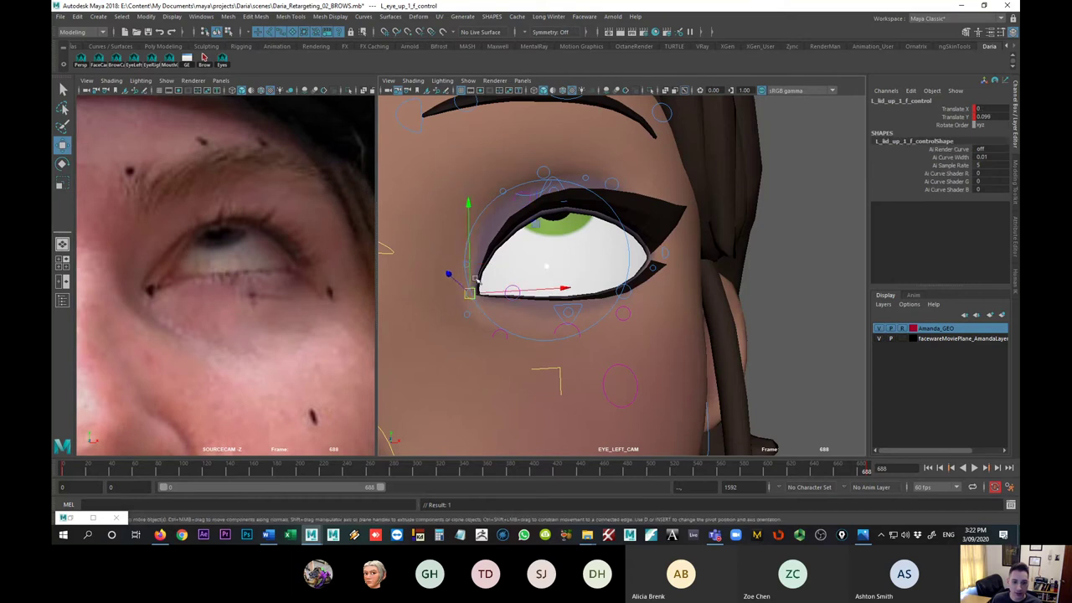
pyautogui.press(',')
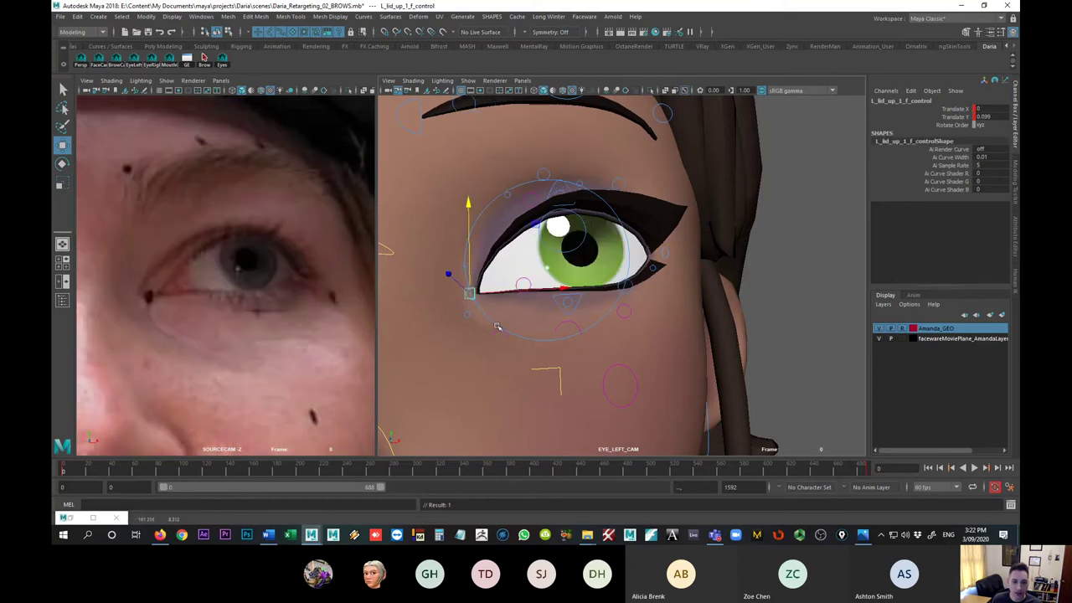
pyautogui.press('.')
pyautogui.press(',')
pyautogui.press('.')
pyautogui.press(',')
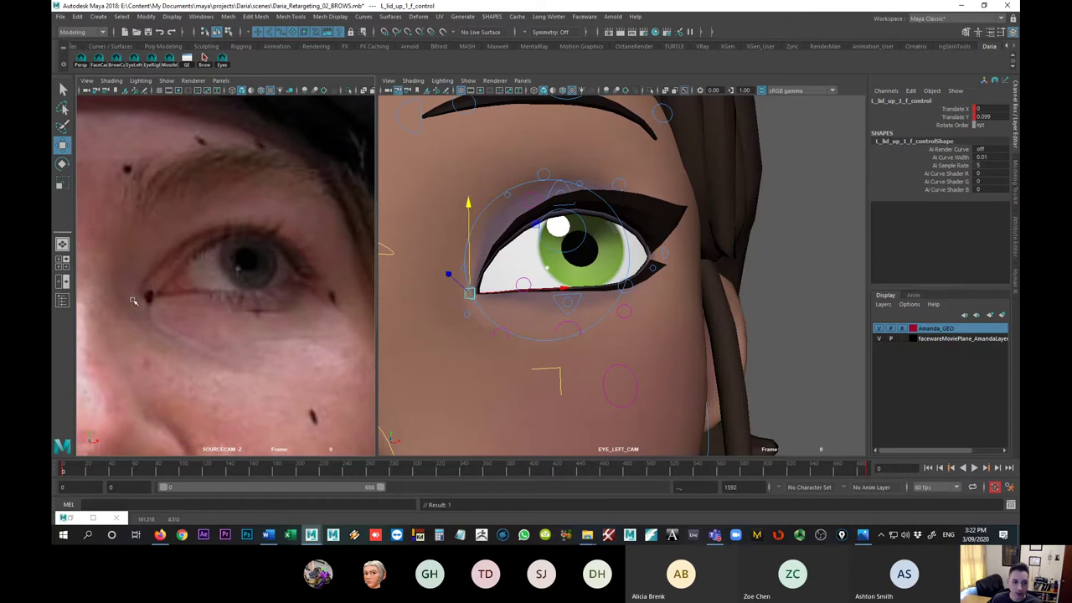
pyautogui.press('.')
pyautogui.press(',')
# - Check the L_eye_low_5 control at frames 0 and 688, and raise L_lid_low_base at frame 688 to about Translate Y 0.112
pyautogui.click(469, 303)
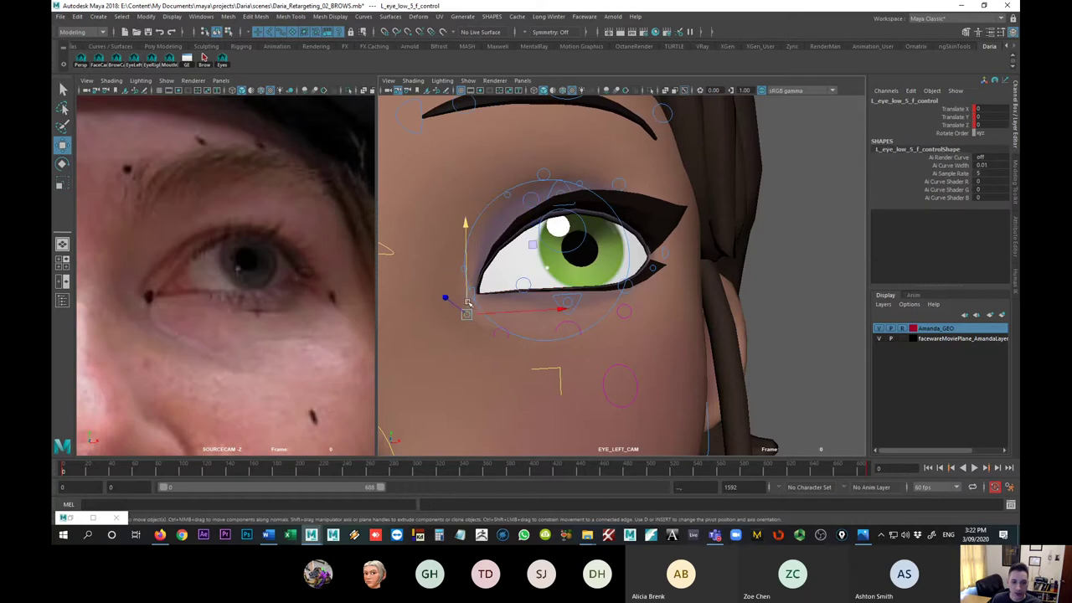
pyautogui.press('.')
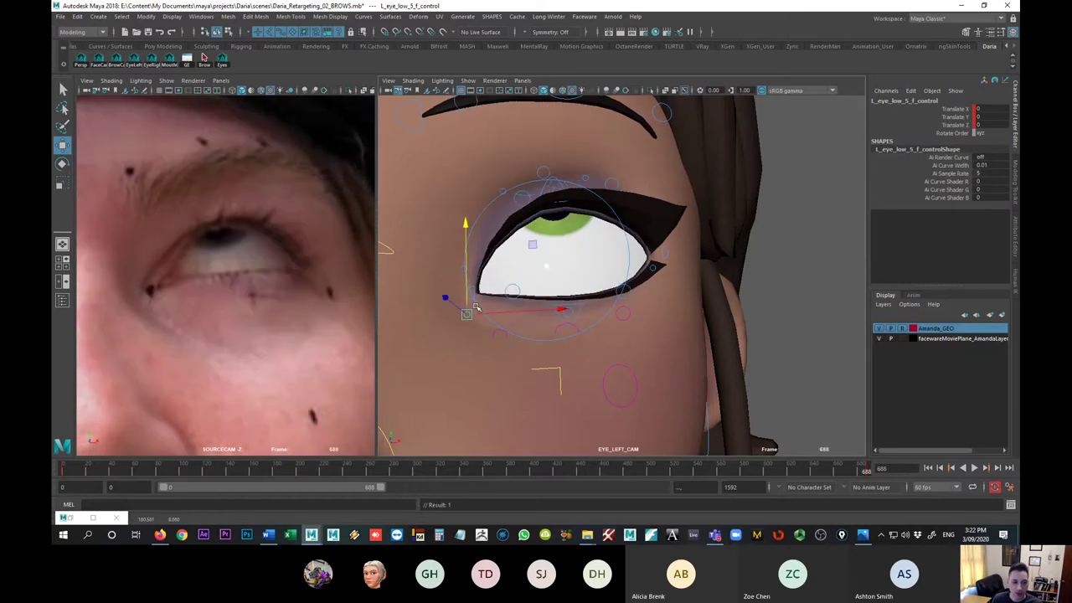
pyautogui.press(',')
pyautogui.press('.')
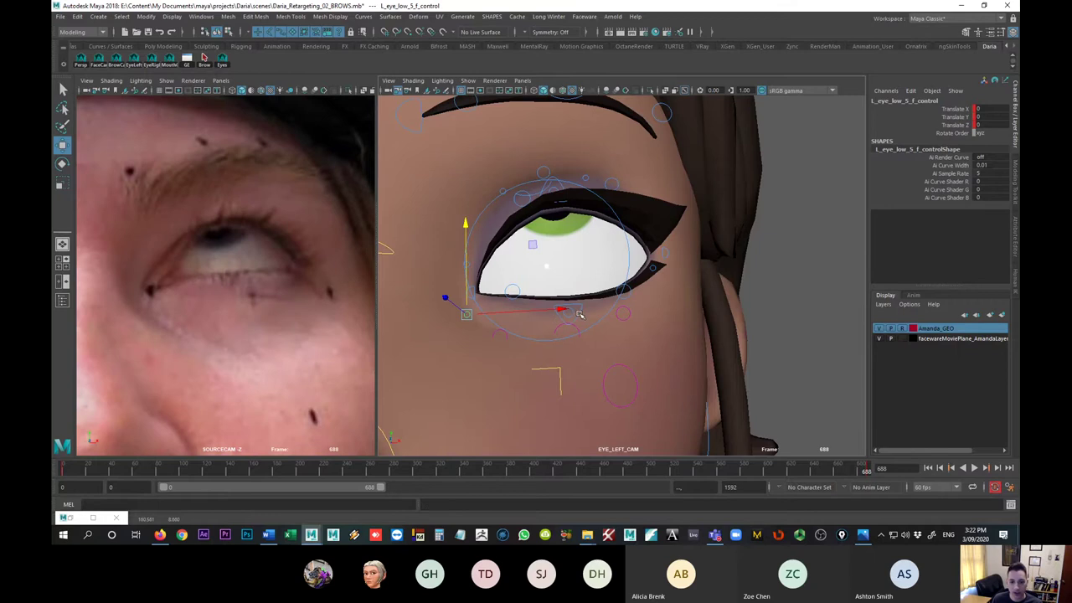
pyautogui.click(577, 314)
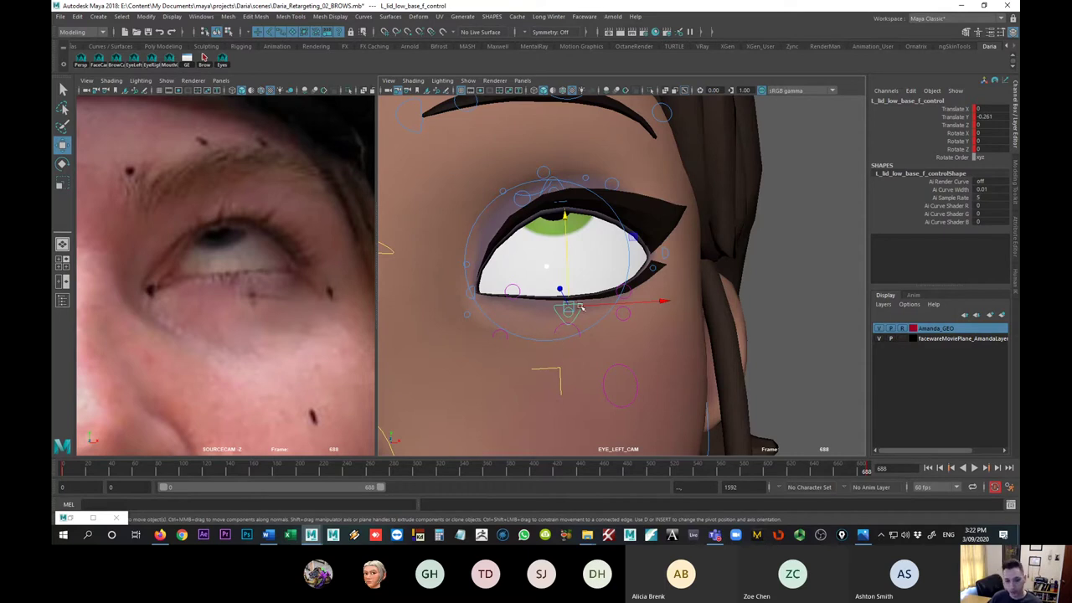
pyautogui.moveTo(566, 263); pyautogui.dragTo(572, 248)
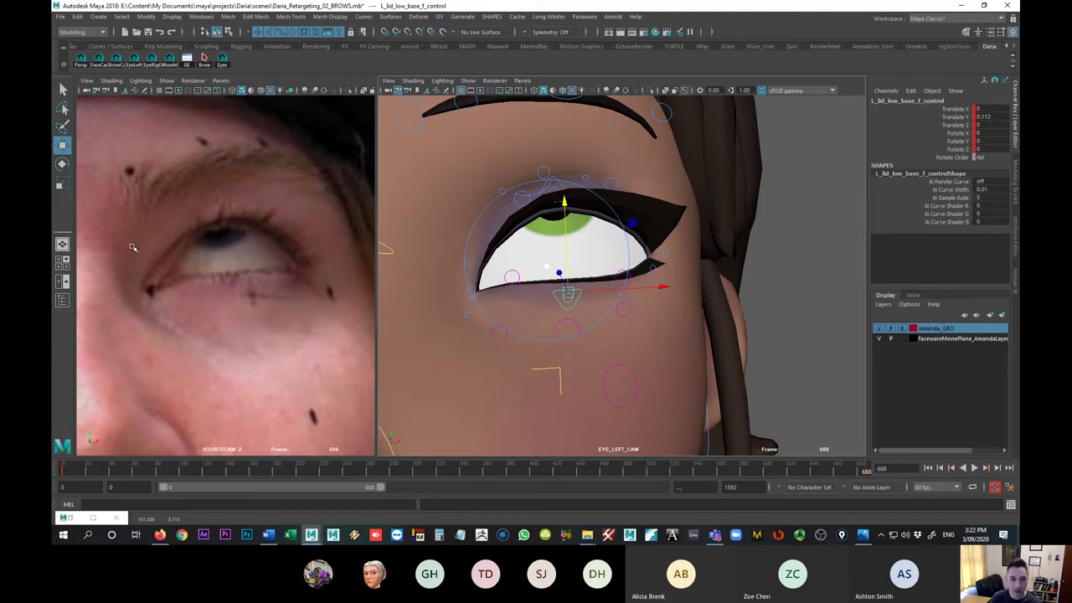
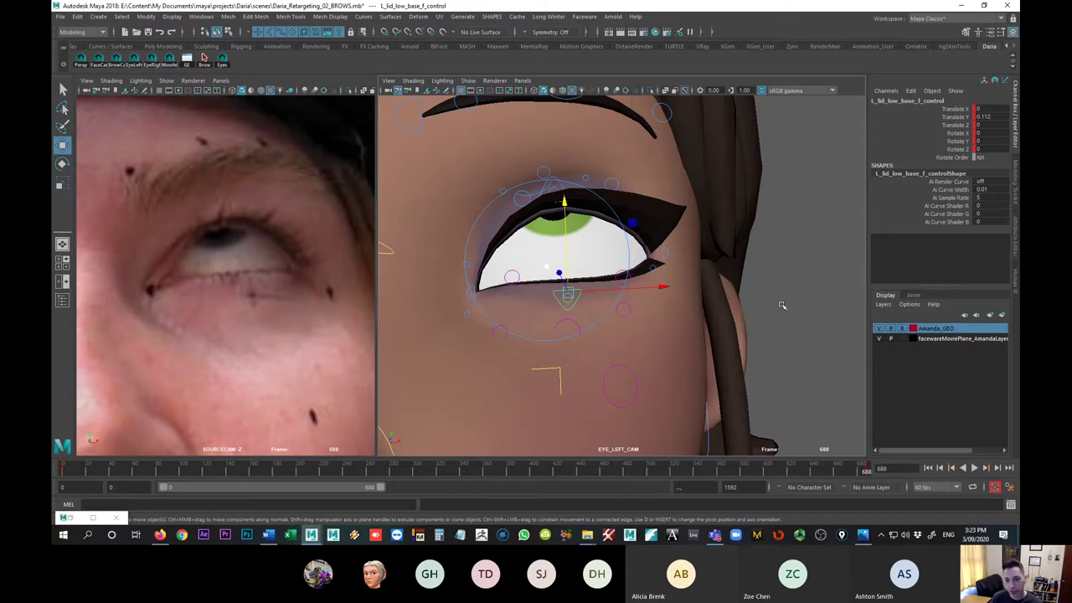
# - Put the upper and lower lash geometry in a new blue display layer named Eyelashes, and hide the layer
pyautogui.click(681, 216)
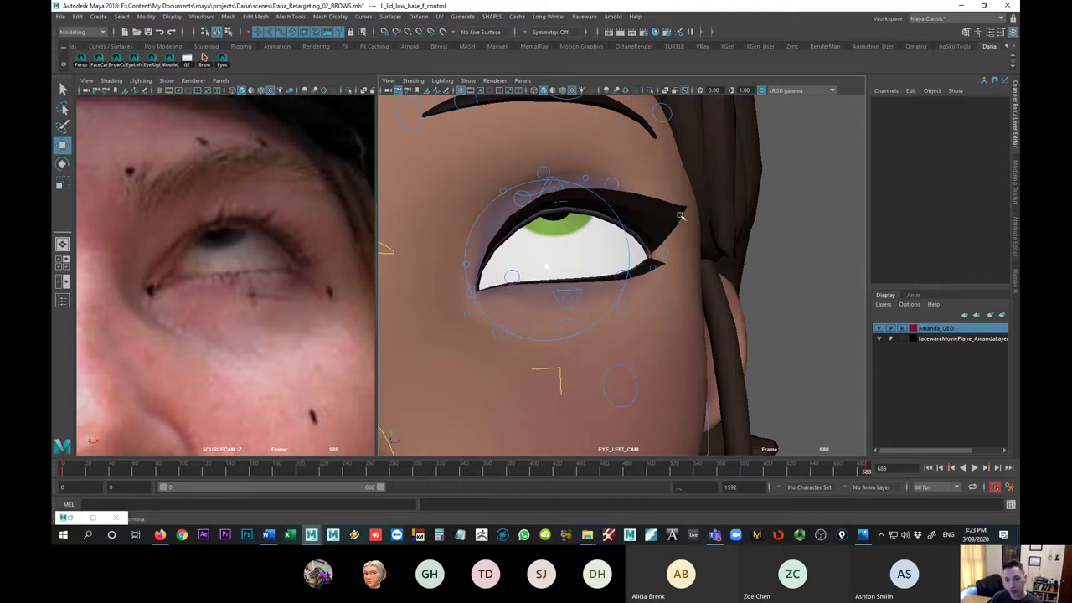
pyautogui.click(674, 216)
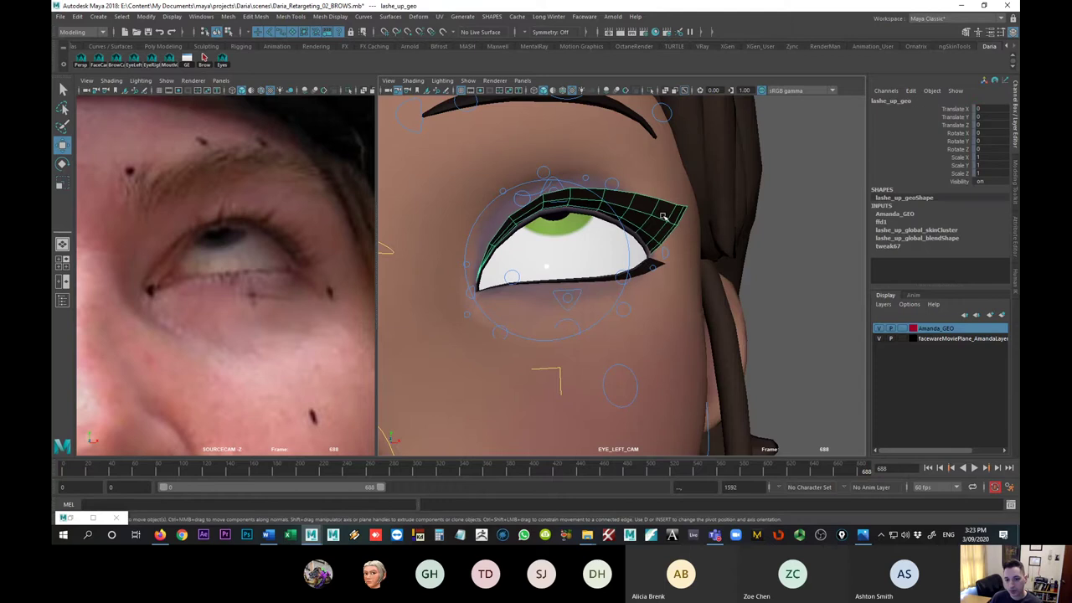
pyautogui.click(644, 275)
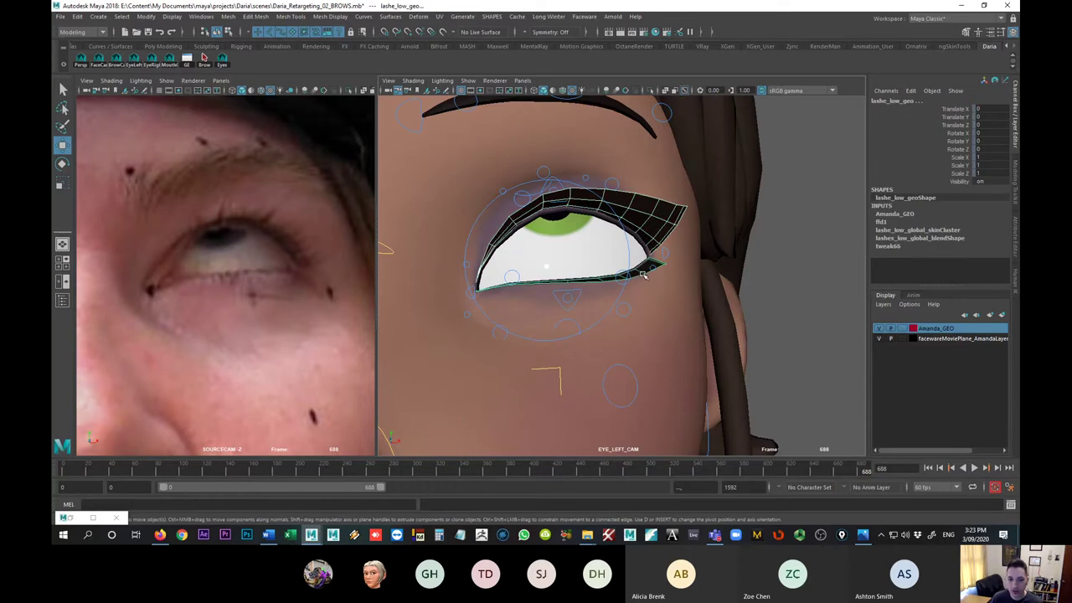
pyautogui.click(1001, 315)
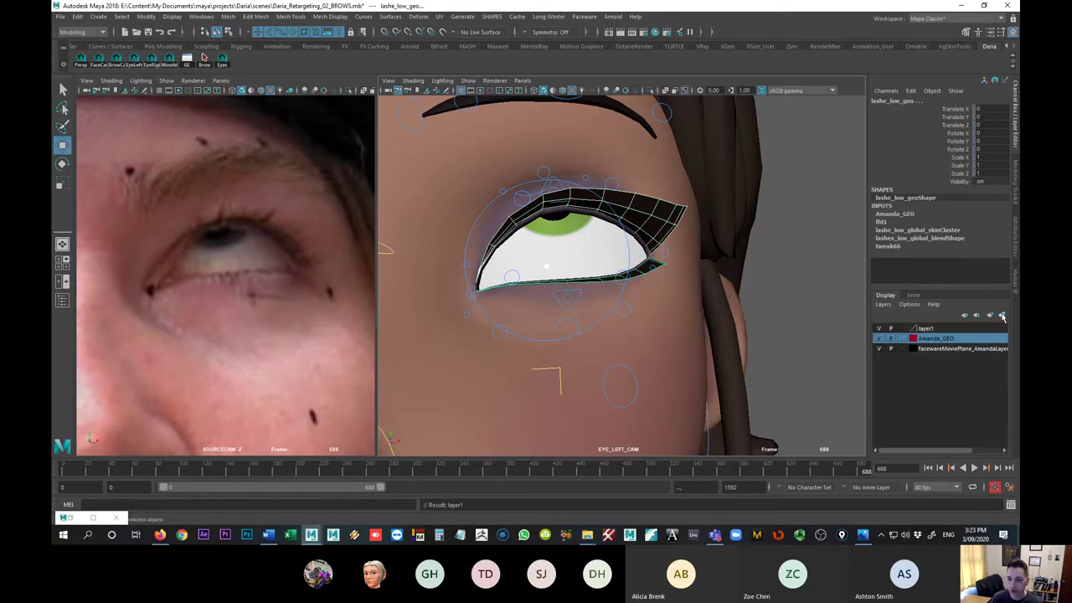
pyautogui.doubleClick(926, 329)
pyautogui.write('lashes')
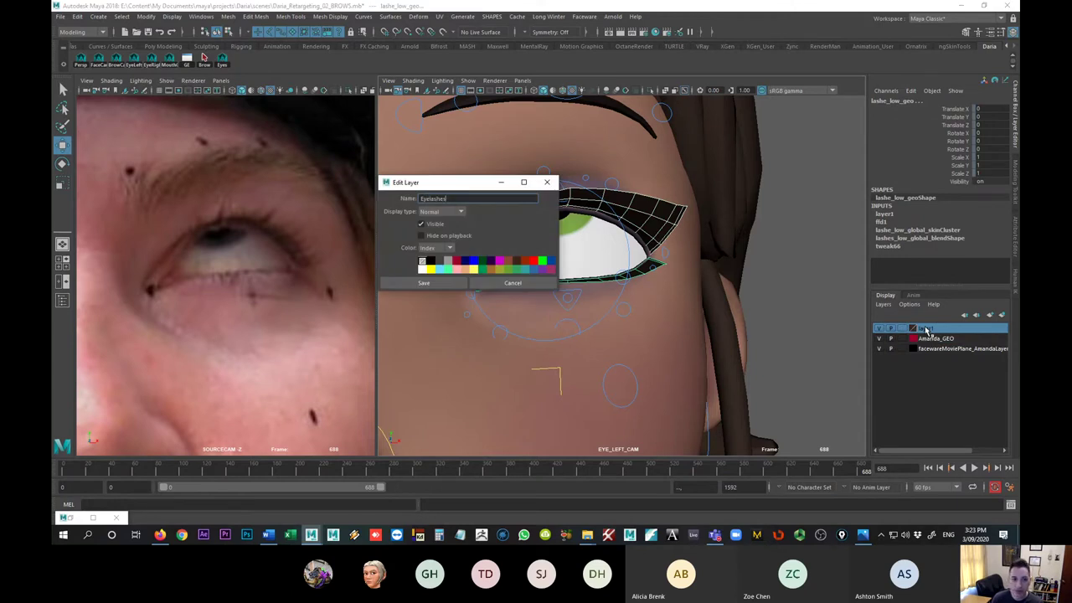
pyautogui.click(474, 261)
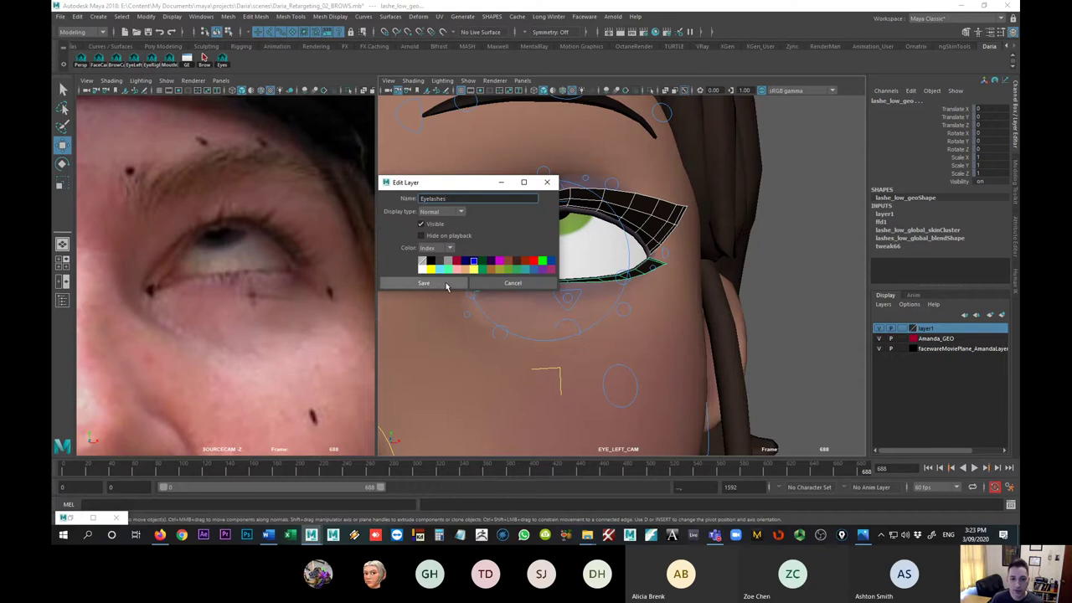
pyautogui.click(424, 283)
pyautogui.click(879, 329)
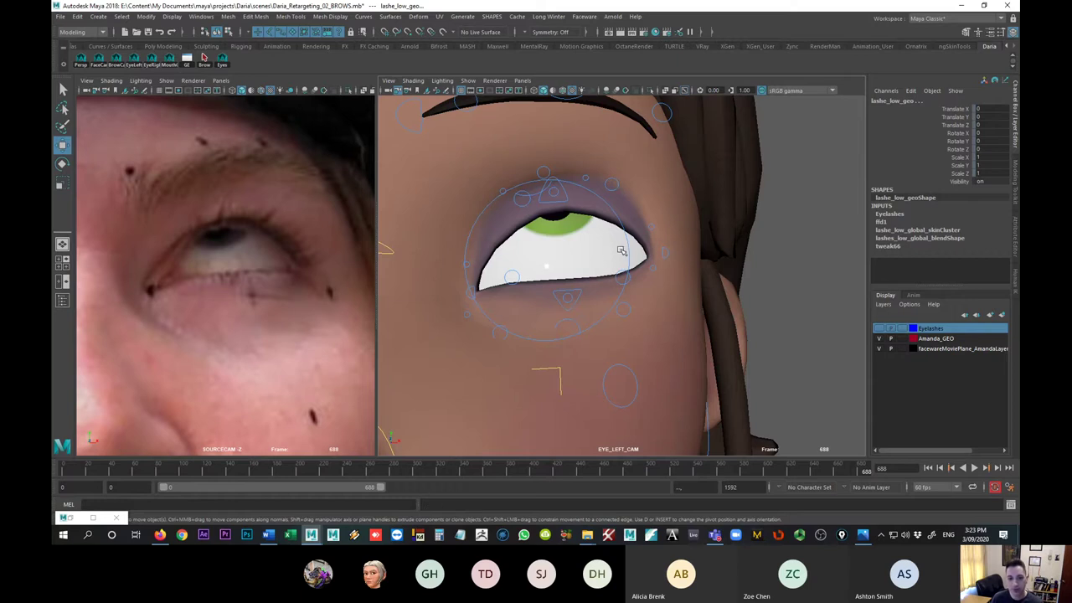
# - Select L_lid_low_base and flip between frames 0 and 688 to compare the lower eyelid's shape with the actor's
pyautogui.press('s')
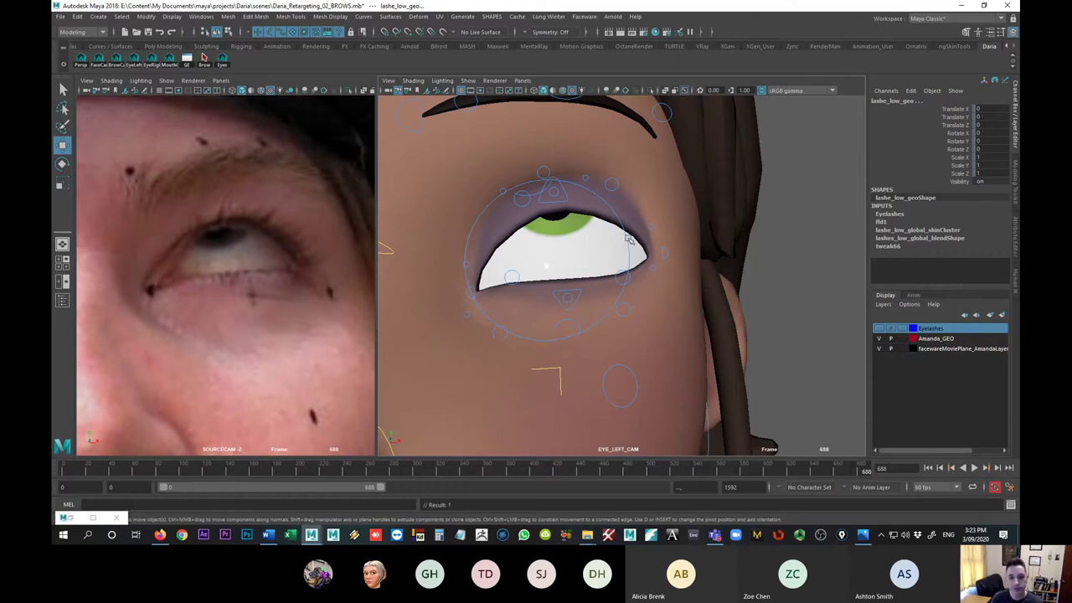
pyautogui.click(578, 300)
pyautogui.press('.')
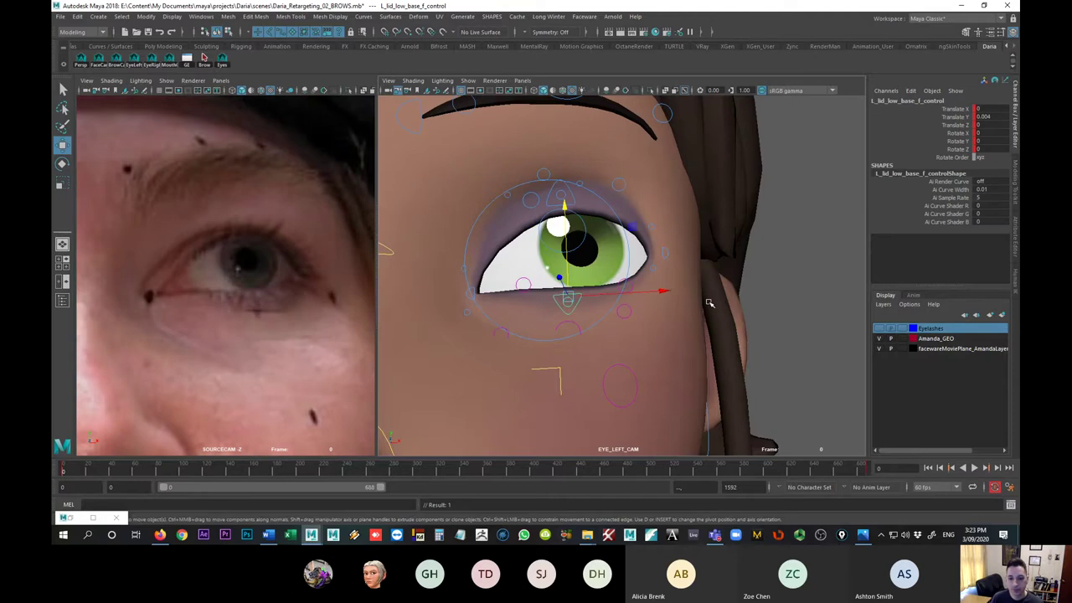
pyautogui.press(',')
pyautogui.press('.')
pyautogui.press('.')
pyautogui.press(',')
pyautogui.press('.')
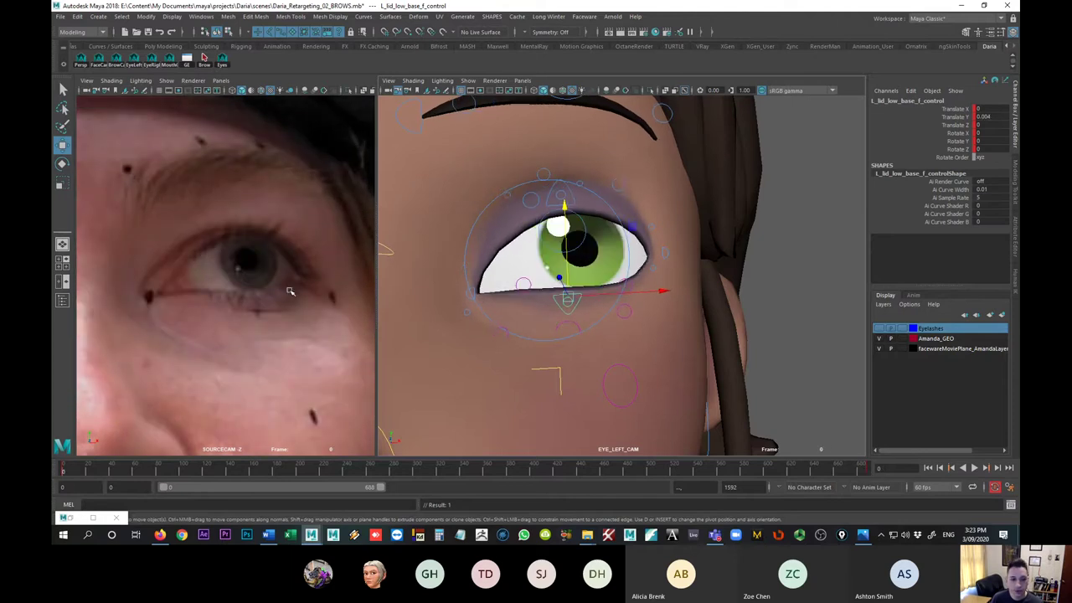
pyautogui.press(',')
pyautogui.press('.')
# - At frame 0, try nudging L_lid_up_5 and raising L_lid_low_base to about Translate Y 0.19, and undo the lower lid change
pyautogui.click(667, 257)
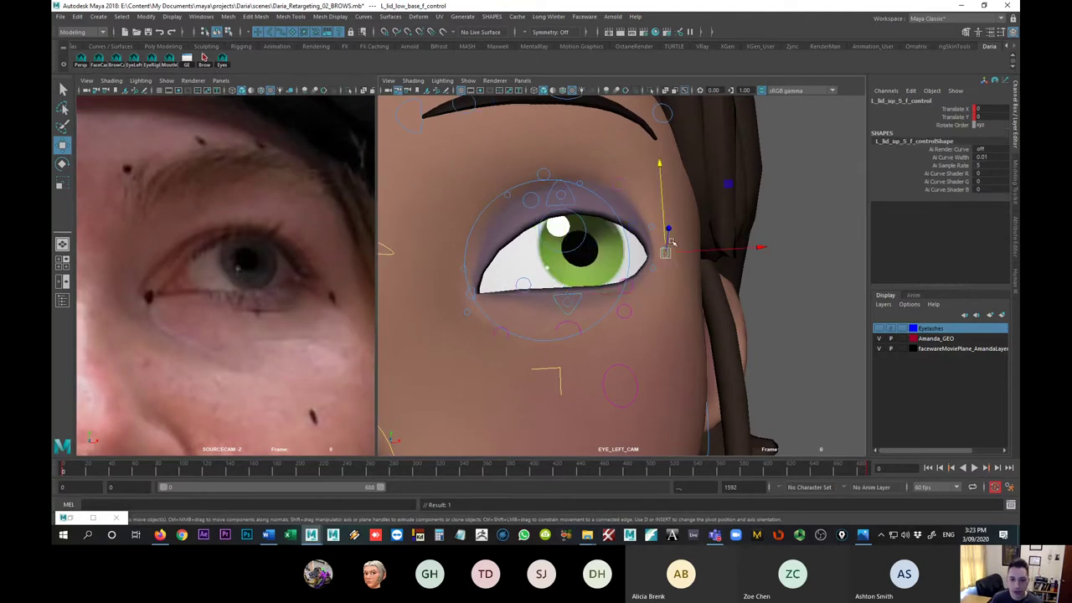
pyautogui.moveTo(667, 224); pyautogui.dragTo(668, 222)
pyautogui.press('.')
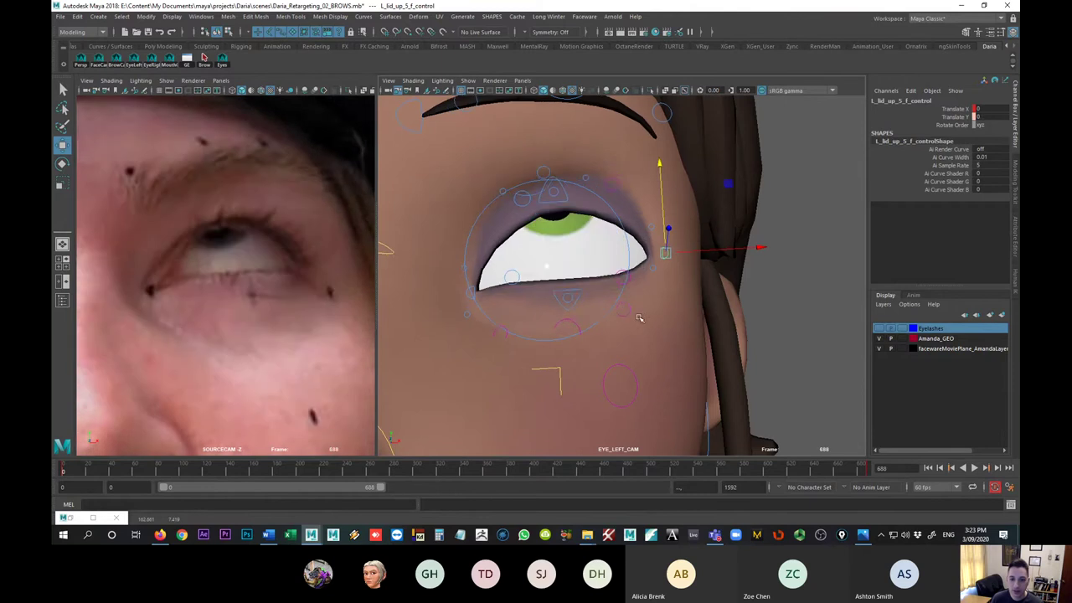
pyautogui.press(',')
pyautogui.click(569, 297)
pyautogui.moveTo(567, 270); pyautogui.dragTo(567, 263)
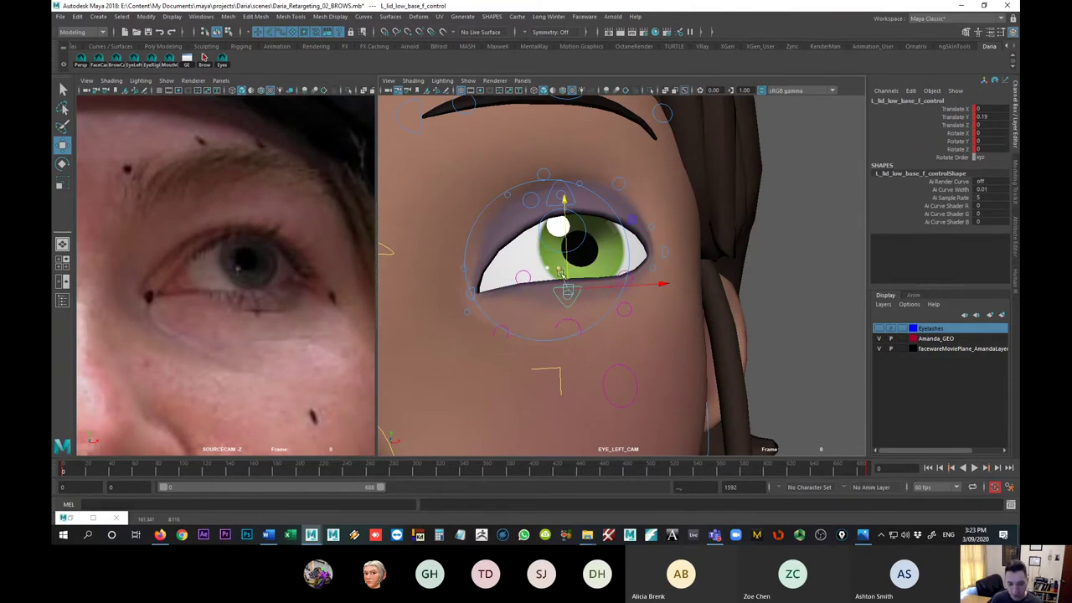
pyautogui.hotkey('ctrl', 'z')
pyautogui.hotkey('ctrl', 'z')
pyautogui.hotkey('ctrl', 'z')
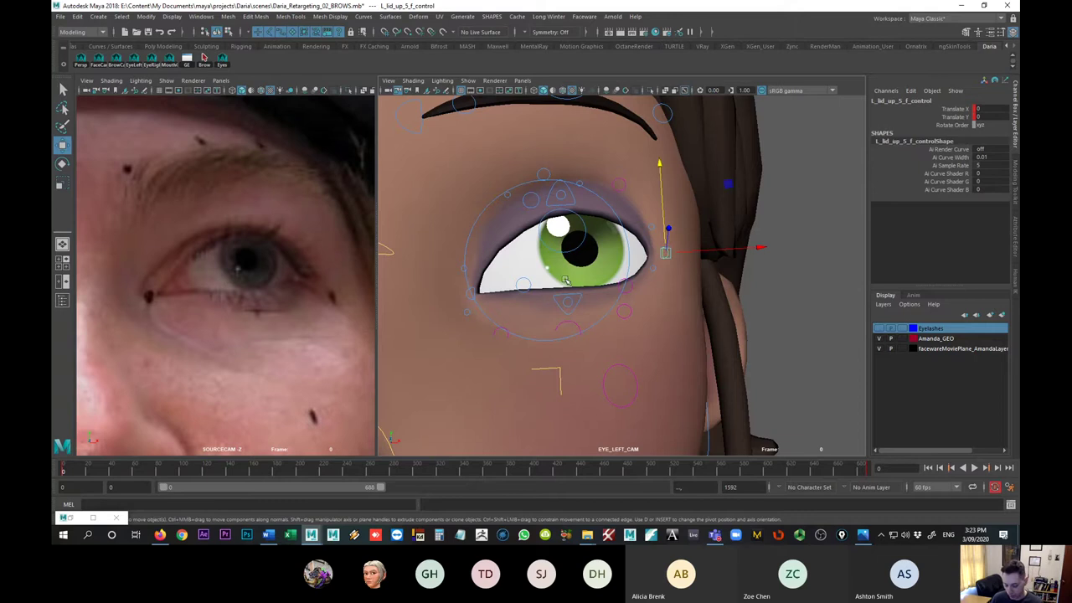
# - Check L_lid_low_base at frames 0 and 688, and raise L_lid_up_5 at frame 688 to about Translate Y 0.026
pyautogui.click(576, 291)
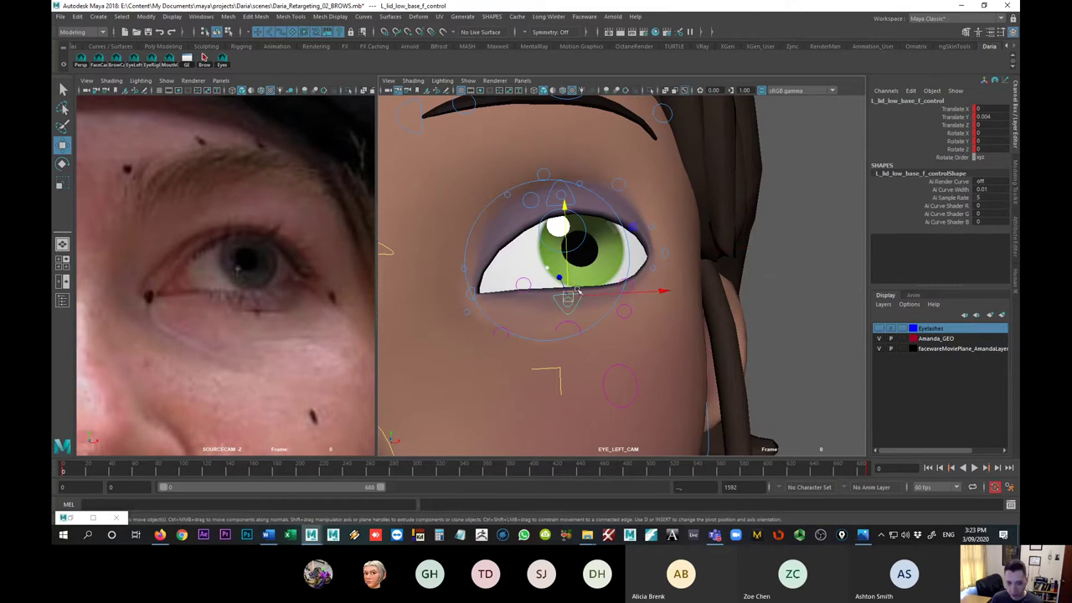
pyautogui.press('.')
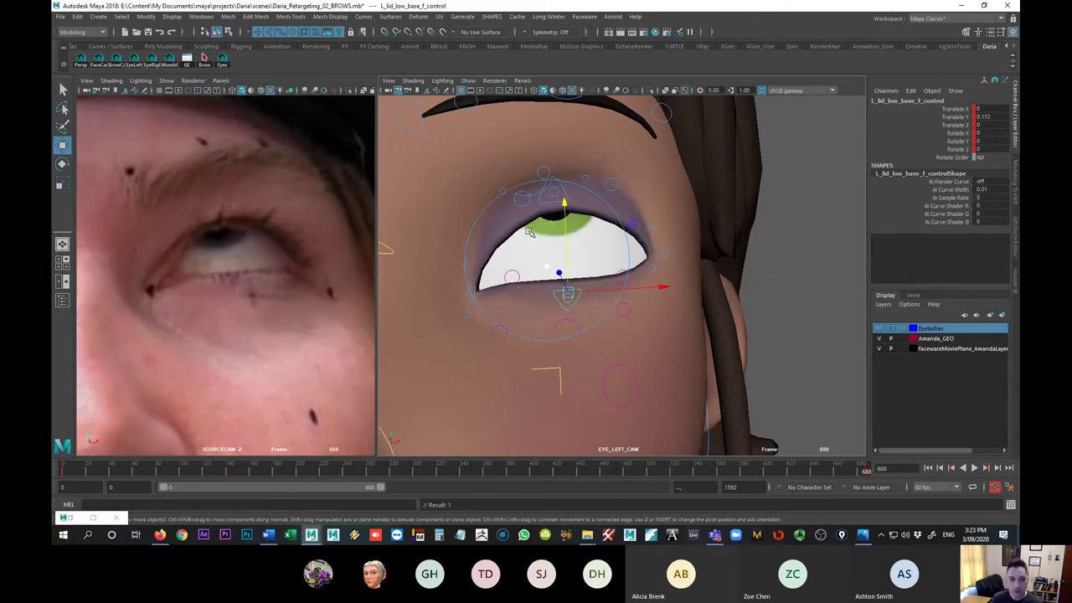
pyautogui.click(667, 254)
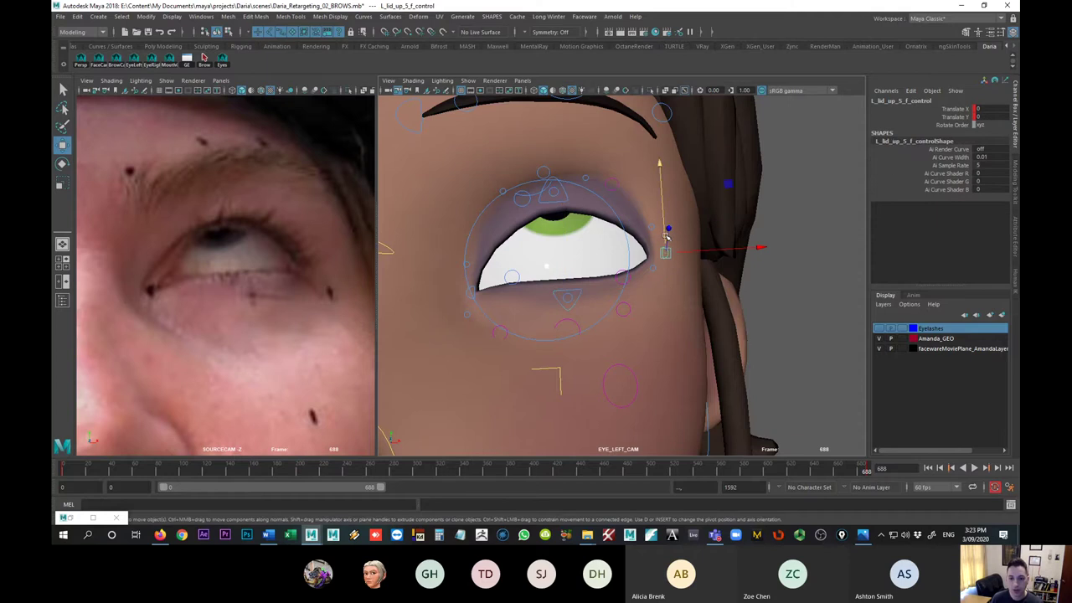
pyautogui.moveTo(667, 225); pyautogui.dragTo(667, 219)
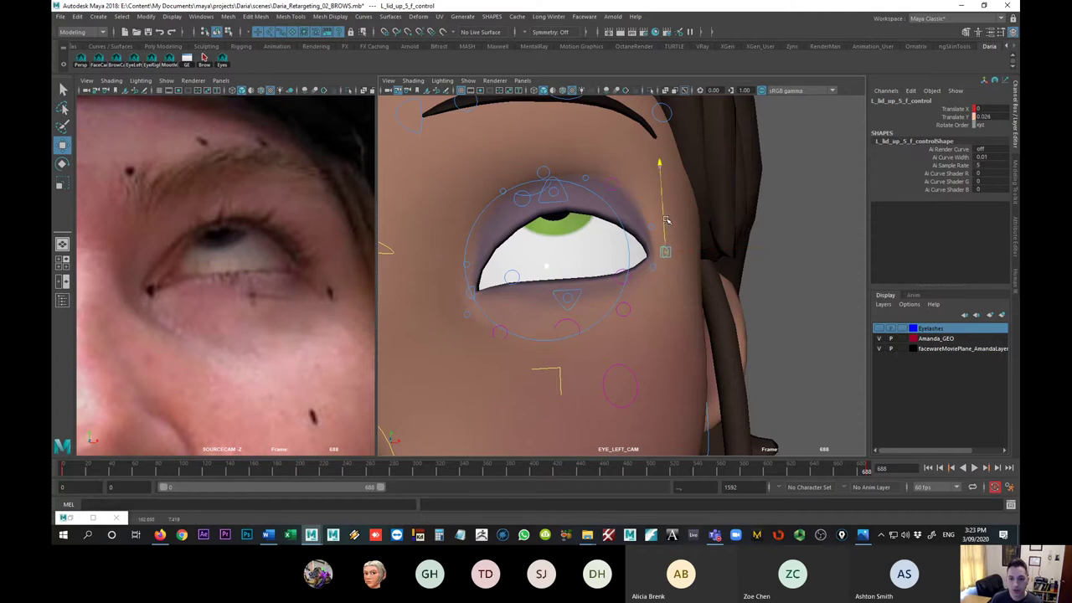
# - At frame 688, raise L_lid_low_base to about Translate Y 0.28 and L_lid_low_4 to about Translate Y 0.046
pyautogui.click(574, 293)
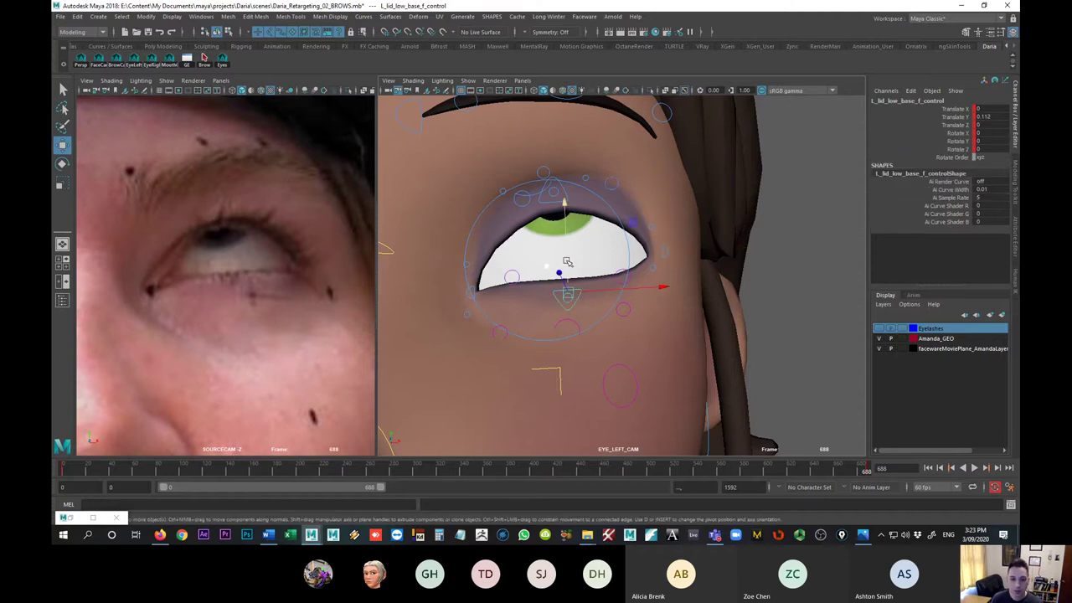
pyautogui.moveTo(568, 262); pyautogui.dragTo(573, 255)
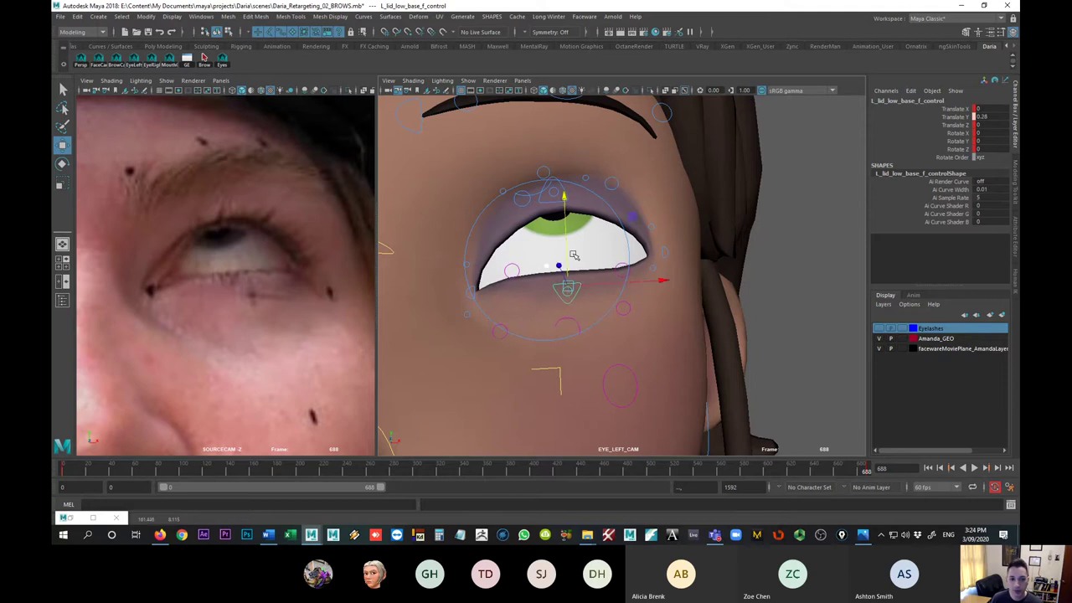
pyautogui.click(656, 270)
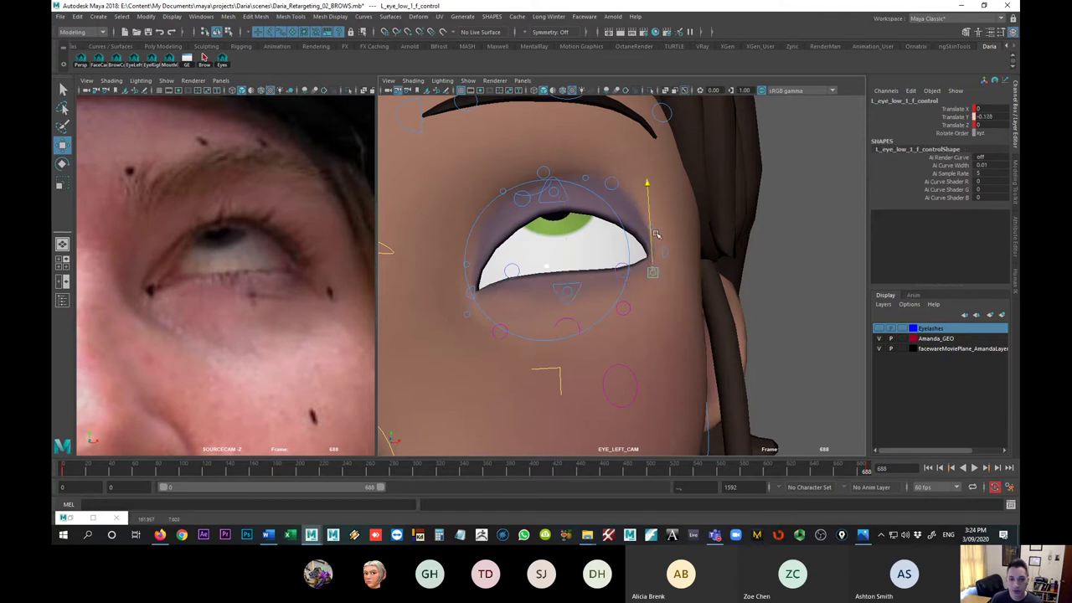
pyautogui.click(621, 272)
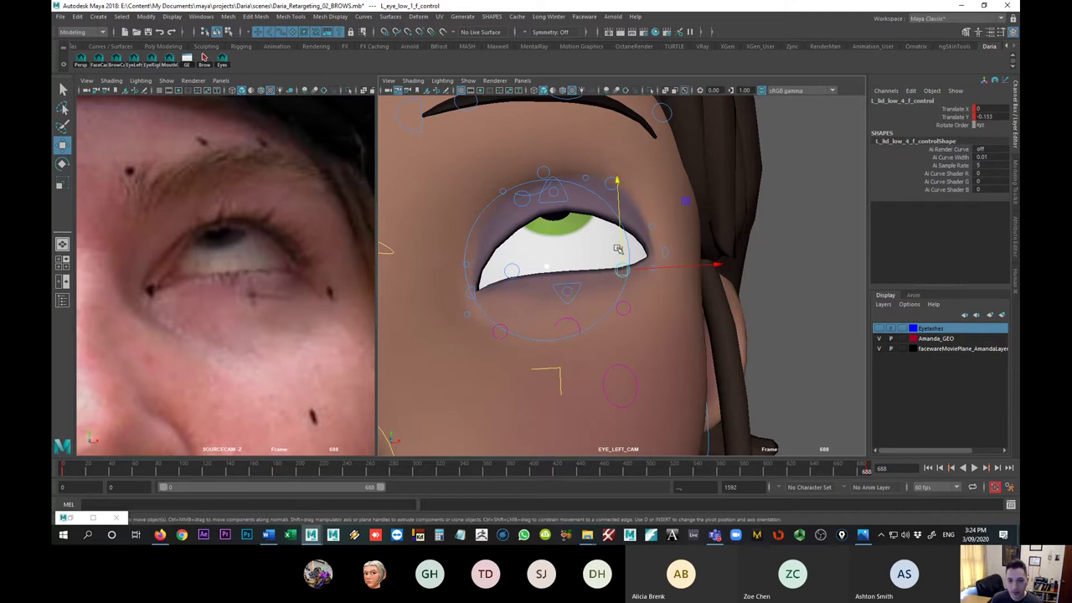
pyautogui.moveTo(622, 235); pyautogui.dragTo(625, 227)
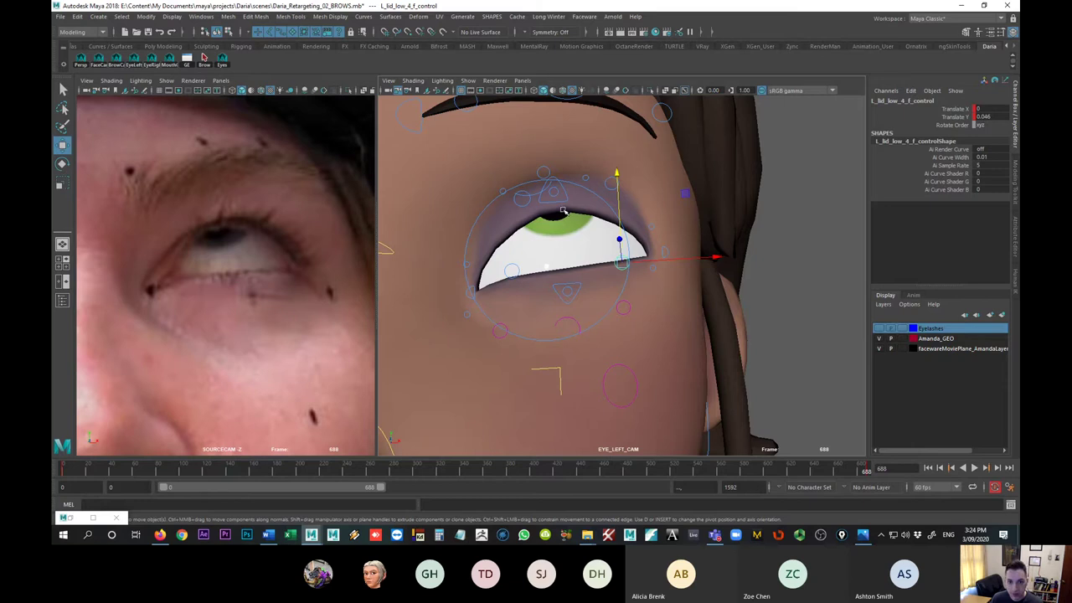
# - Rotate L_eye_fk to about Rotate X -24.6, Rotate Y -5.5, and shift L_lid_up_2 to about Translate X 0.243, Translate Y 0.121
pyautogui.click(536, 197)
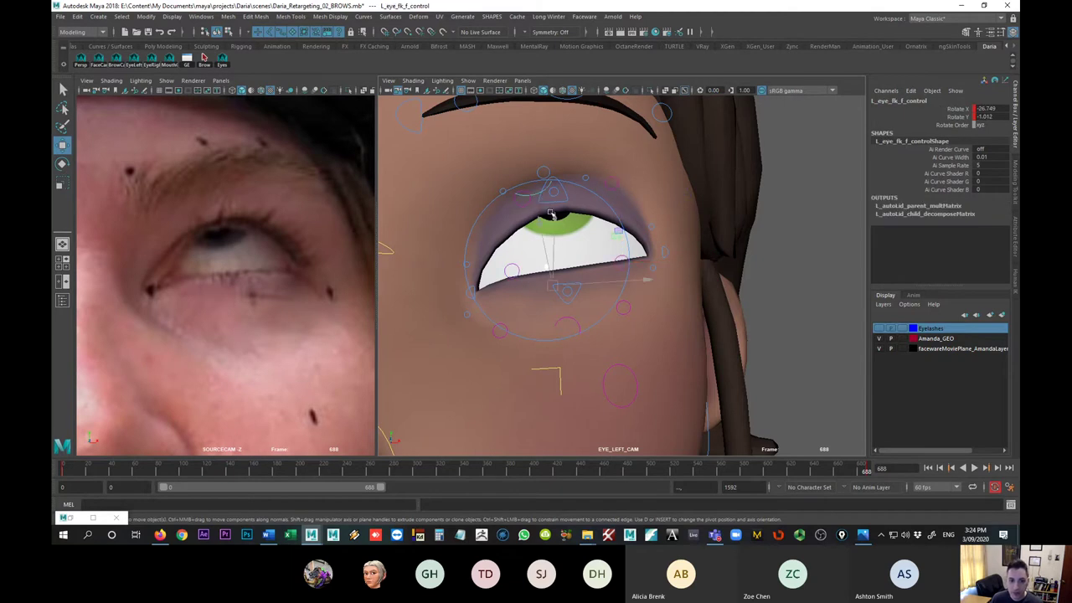
pyautogui.press('e')
pyautogui.moveTo(569, 227); pyautogui.dragTo(516, 198)
pyautogui.click(521, 201)
pyautogui.press('w')
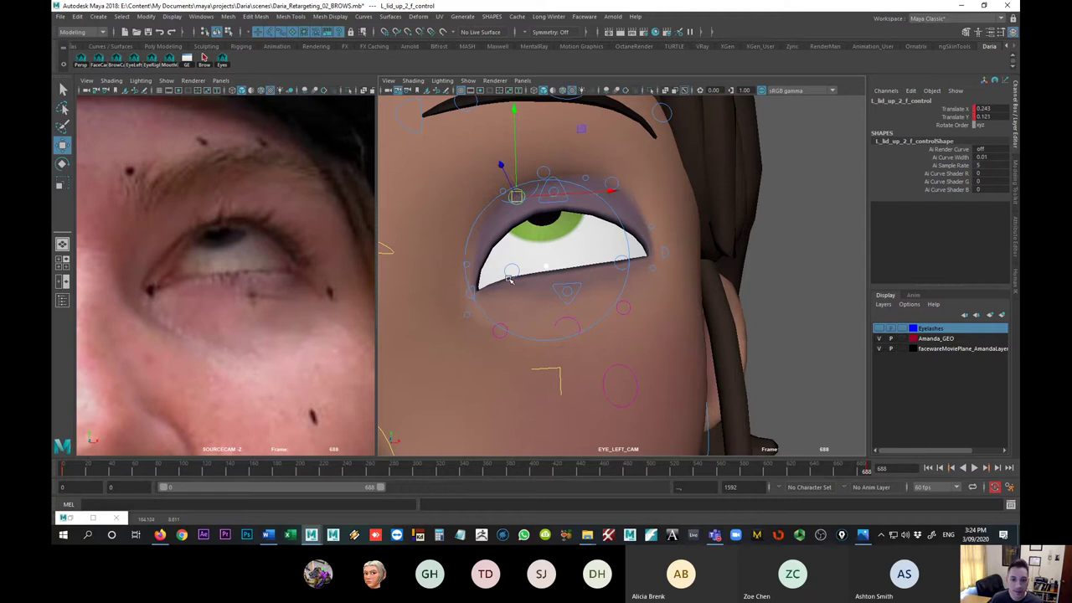
# - Adjust L_lid_low_2 and L_lid_low_3 at frame 688 to arch the lower lid upward like the actor's
pyautogui.click(509, 278)
pyautogui.moveTo(512, 261); pyautogui.dragTo(521, 250)
pyautogui.click(567, 284)
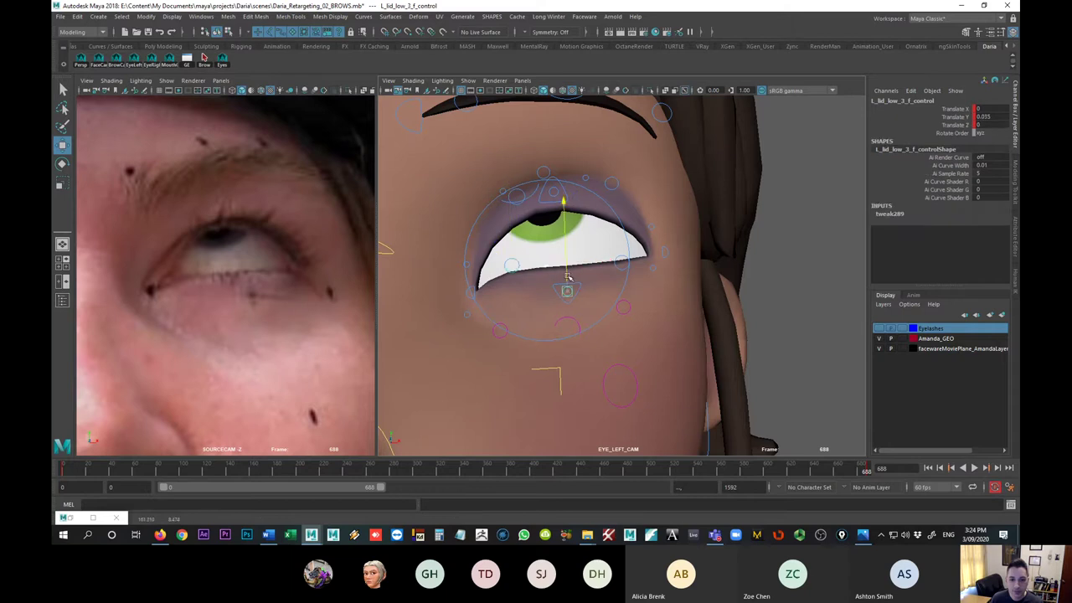
pyautogui.moveTo(568, 276); pyautogui.dragTo(563, 268)
pyautogui.click(511, 245)
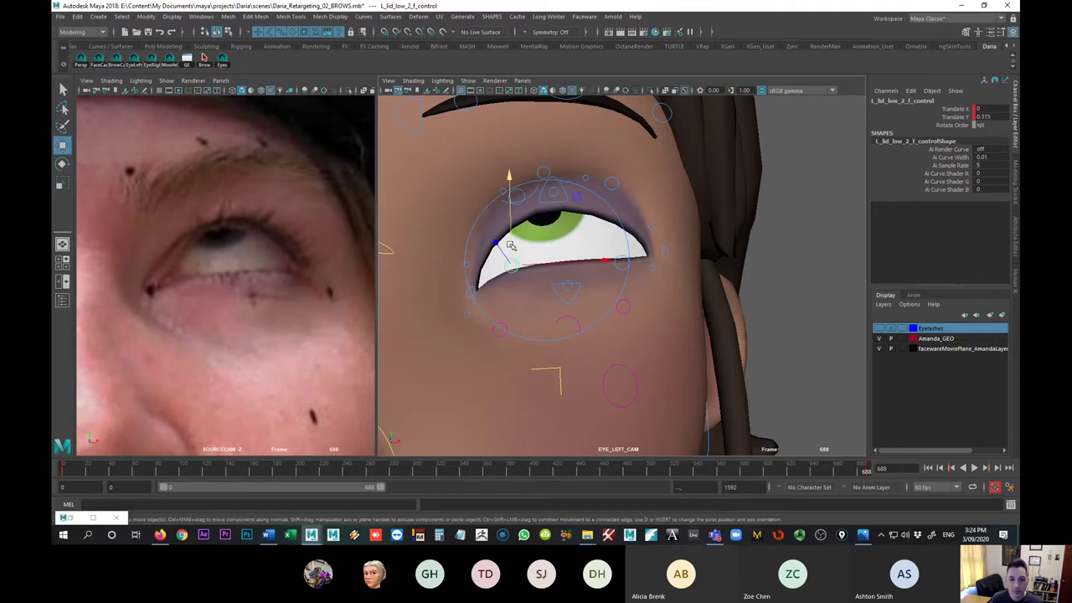
# - Adjust L_lid_low_4 slightly at frame 688, set L_lid_up_5 Translate Y to 0, and key it
pyautogui.click(621, 264)
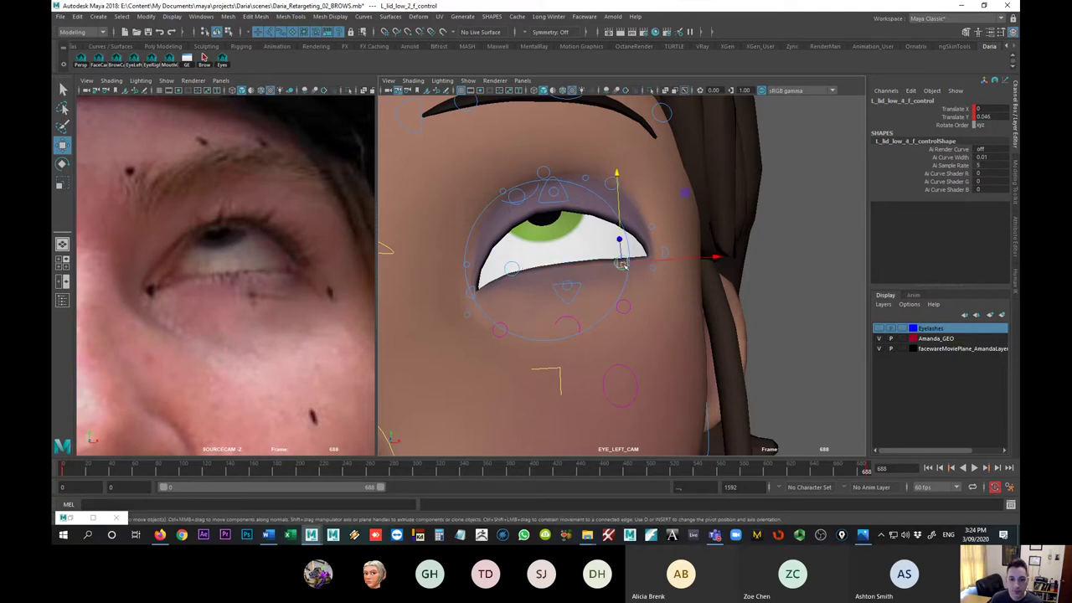
pyautogui.moveTo(626, 224); pyautogui.dragTo(667, 251)
pyautogui.click(665, 254)
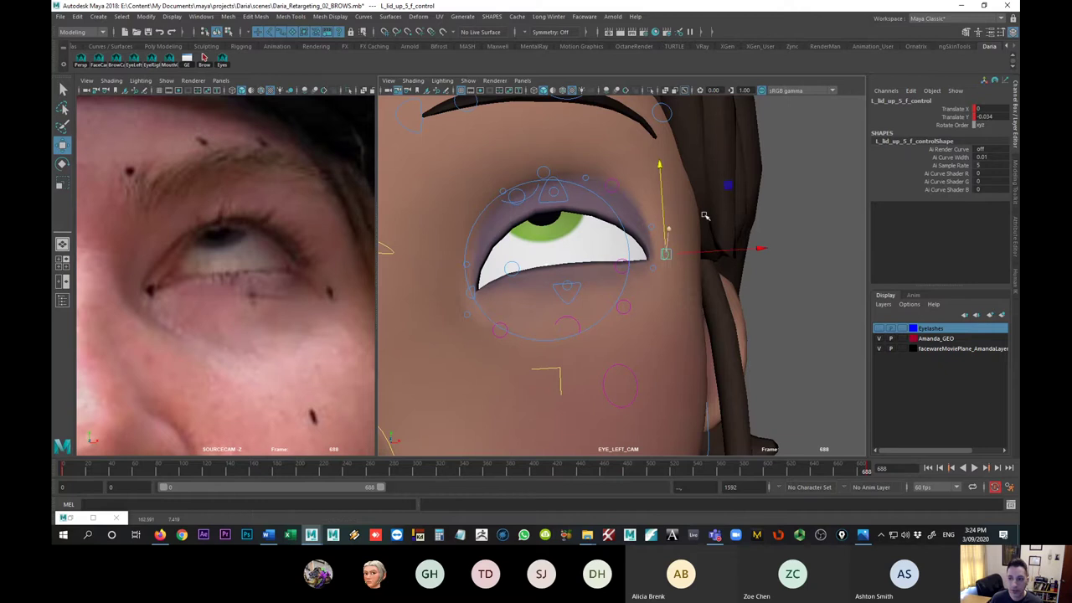
pyautogui.click(985, 116)
pyautogui.write('0')
pyautogui.press('Return')
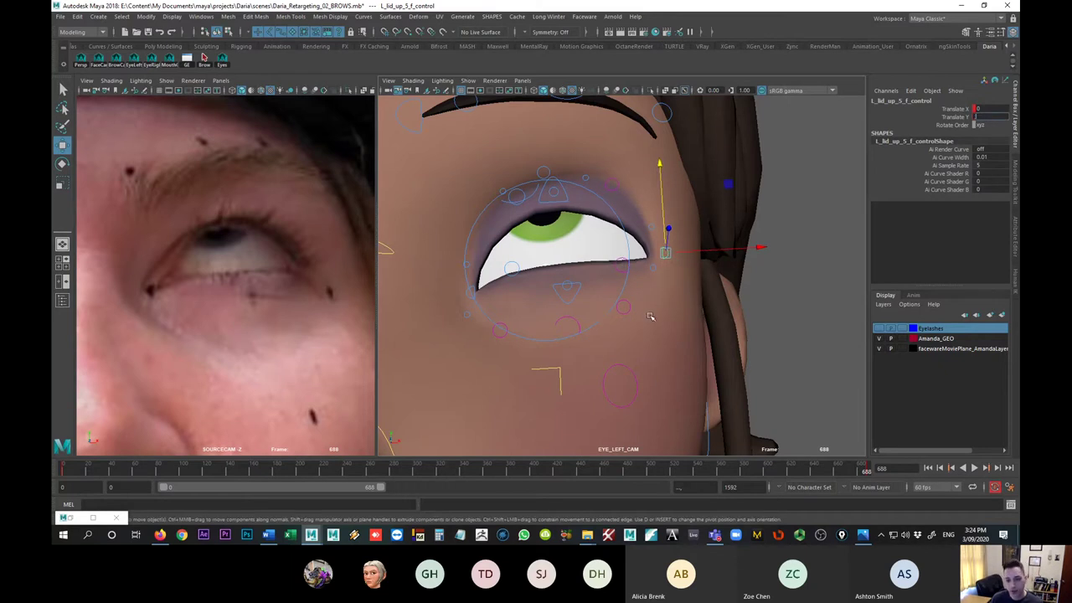
pyautogui.press('s')
# - Flip between frames 0 and 688 to compare the eyelid shape with the actor's video
pyautogui.press('.')
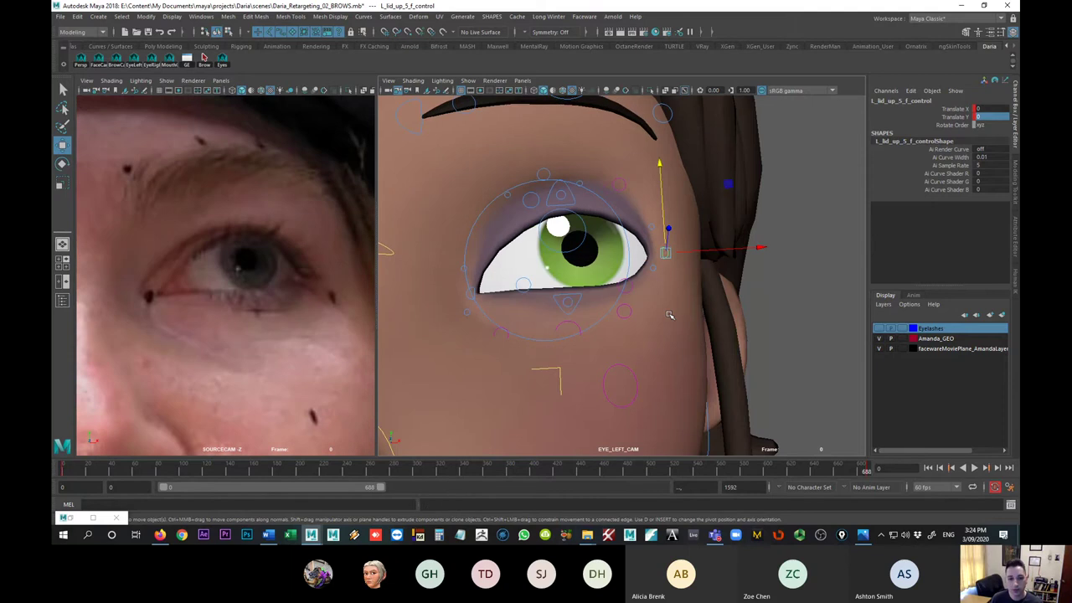
pyautogui.press(',')
pyautogui.press('.')
pyautogui.press(',')
pyautogui.press('.')
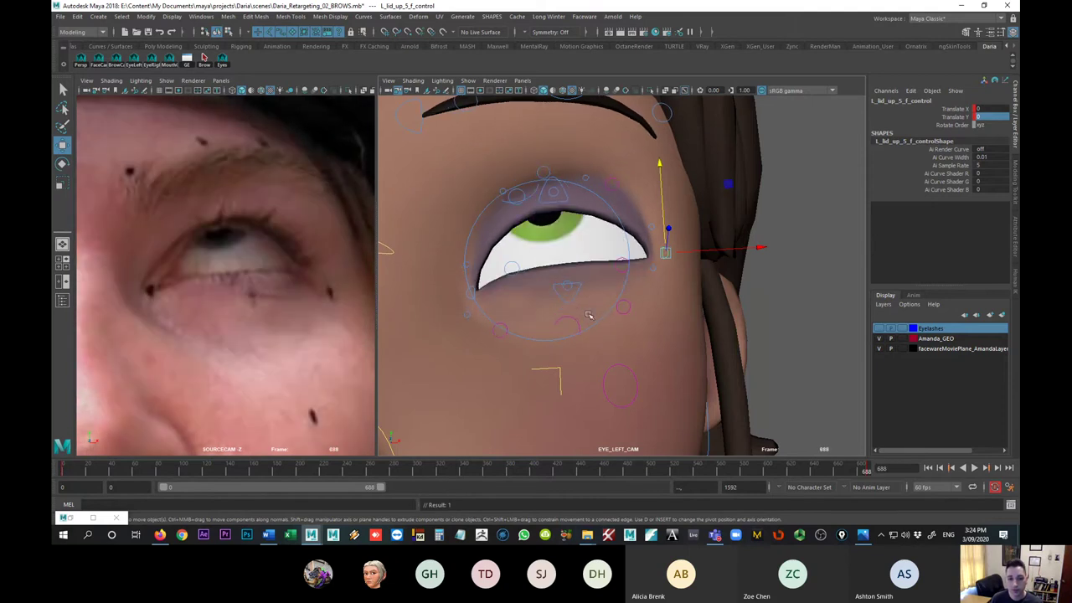
pyautogui.press('s')
pyautogui.press(',')
pyautogui.press('.')
pyautogui.press(',')
# - Raise the three L_eye_low controls under the eye to about Translate Y 0.14 at frame 688, and check against frame 0
pyautogui.click(563, 315)
pyautogui.moveTo(566, 299); pyautogui.dragTo(572, 288)
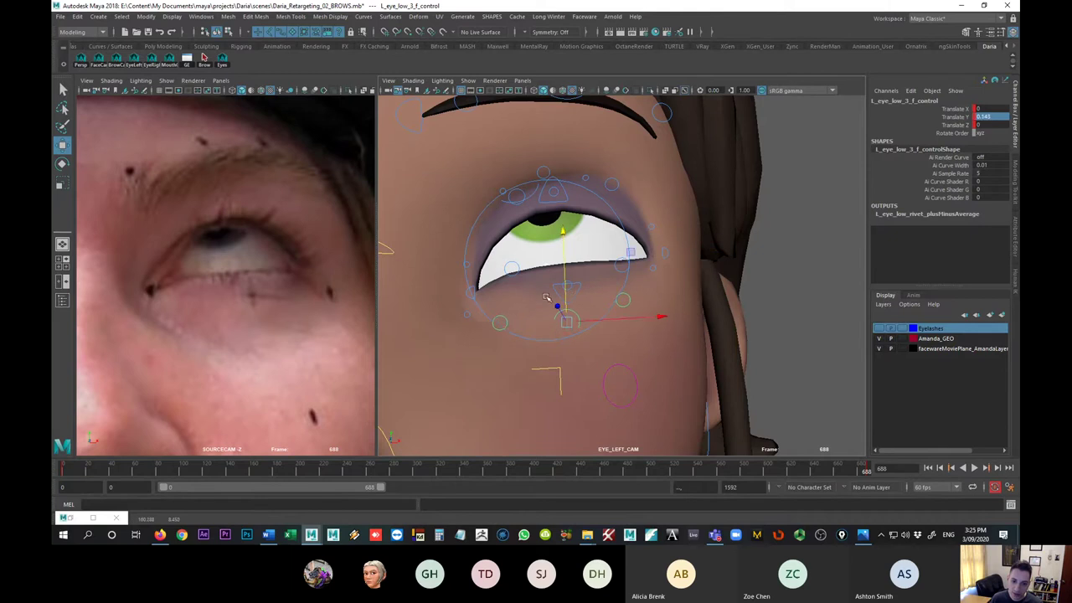
pyautogui.press('.')
pyautogui.press(',')
pyautogui.press('.')
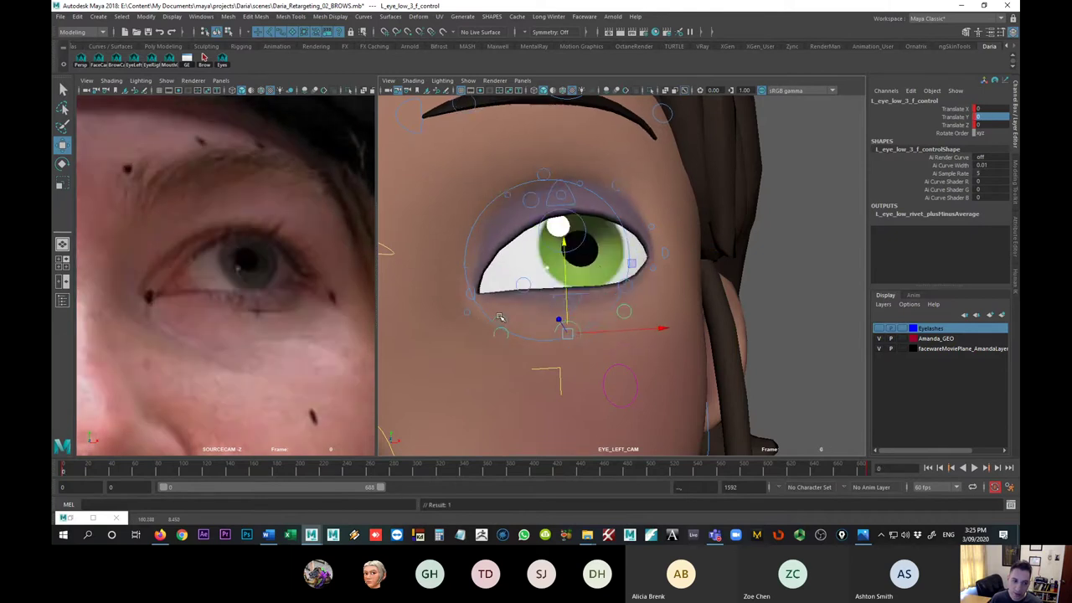
pyautogui.press(',')
pyautogui.press('.')
pyautogui.press(',')
pyautogui.press('.')
pyautogui.press(',')
# - Raise L_eye_low_1 slightly at the outer eye corner at frame 688, and compare it with frame 0
pyautogui.click(652, 266)
pyautogui.press('.')
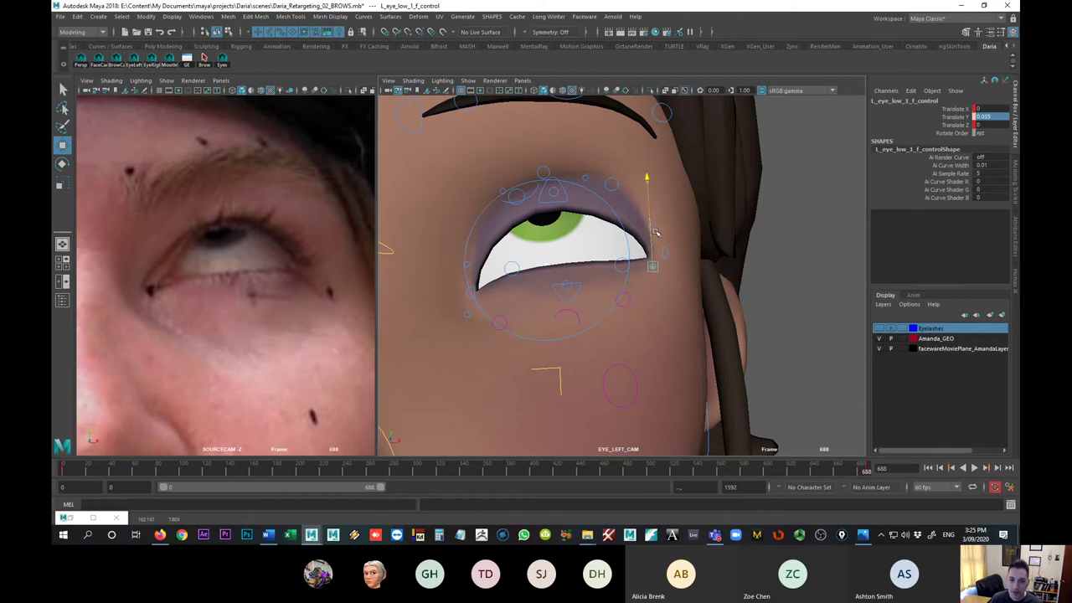
pyautogui.press(',')
pyautogui.press('.')
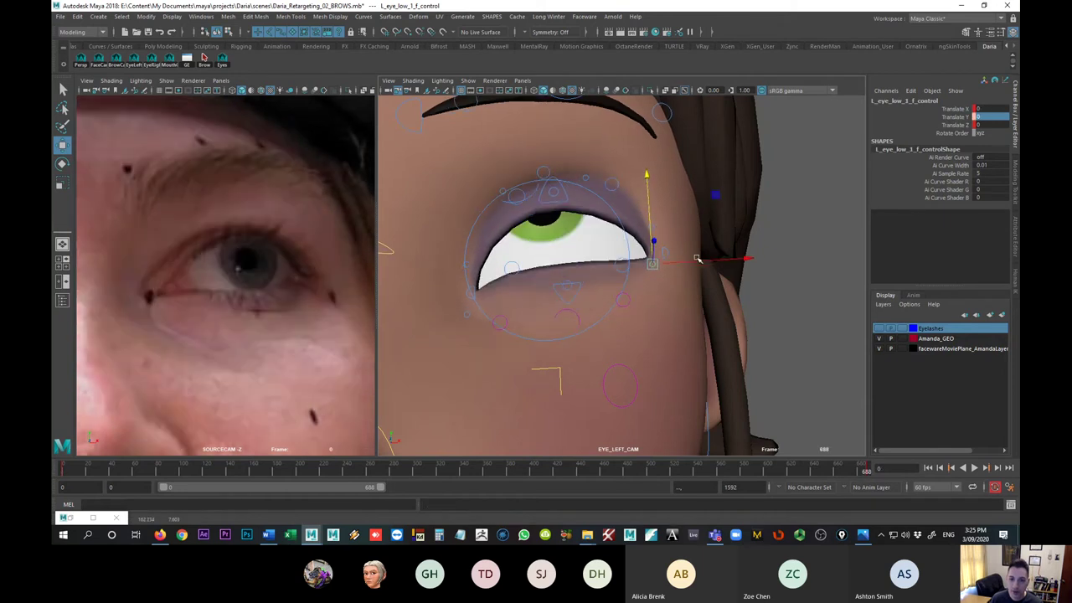
pyautogui.press(',')
pyautogui.press('.')
pyautogui.press(',')
pyautogui.press('.')
pyautogui.press(',')
# - Set the Amanda_GEO layer to reference, and move L_eye_up_5 at frame 688 to about Translate X 0.029, Translate Y 0.09
pyautogui.click(660, 224)
pyautogui.click(652, 226)
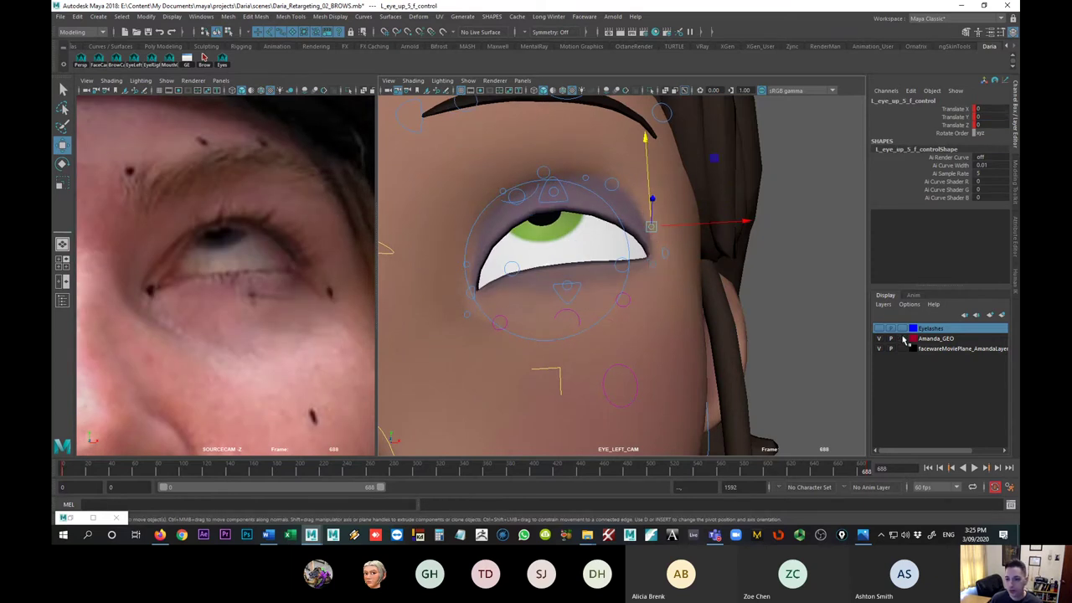
pyautogui.click(903, 338)
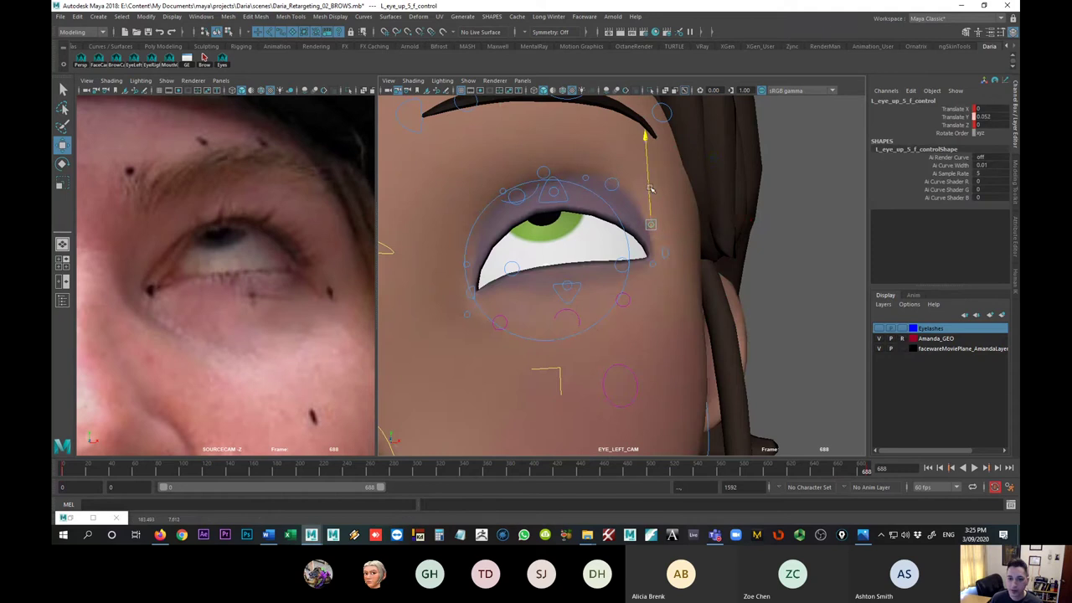
pyautogui.moveTo(650, 226); pyautogui.dragTo(652, 225)
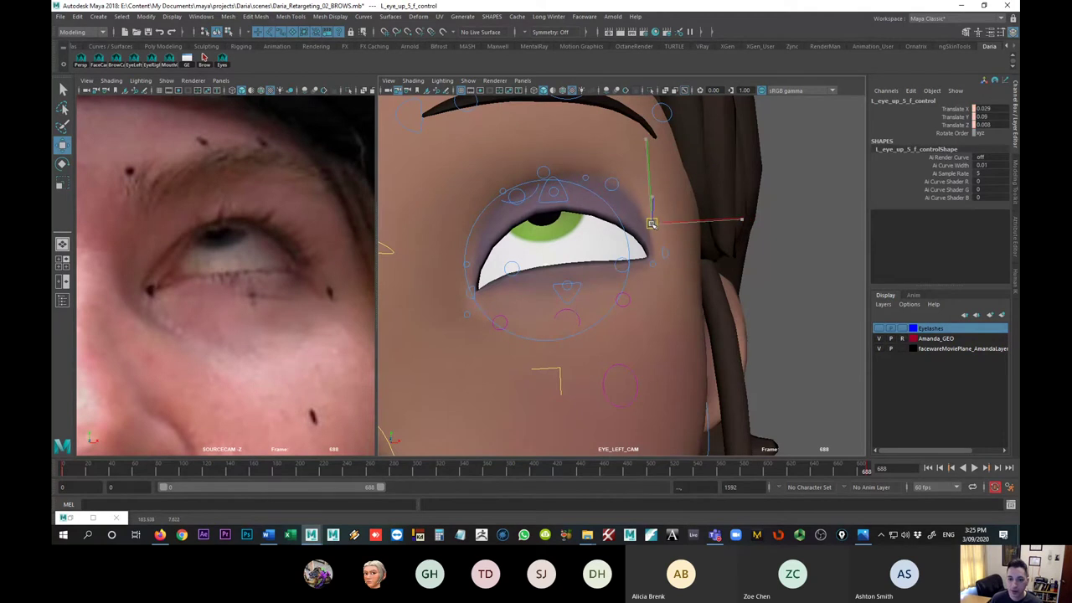
pyautogui.hotkey('alt', '.')
pyautogui.hotkey('alt', ',')
pyautogui.hotkey('alt', '.')
pyautogui.hotkey('alt', '.')
pyautogui.hotkey('alt', ',')
pyautogui.hotkey('alt', '.')
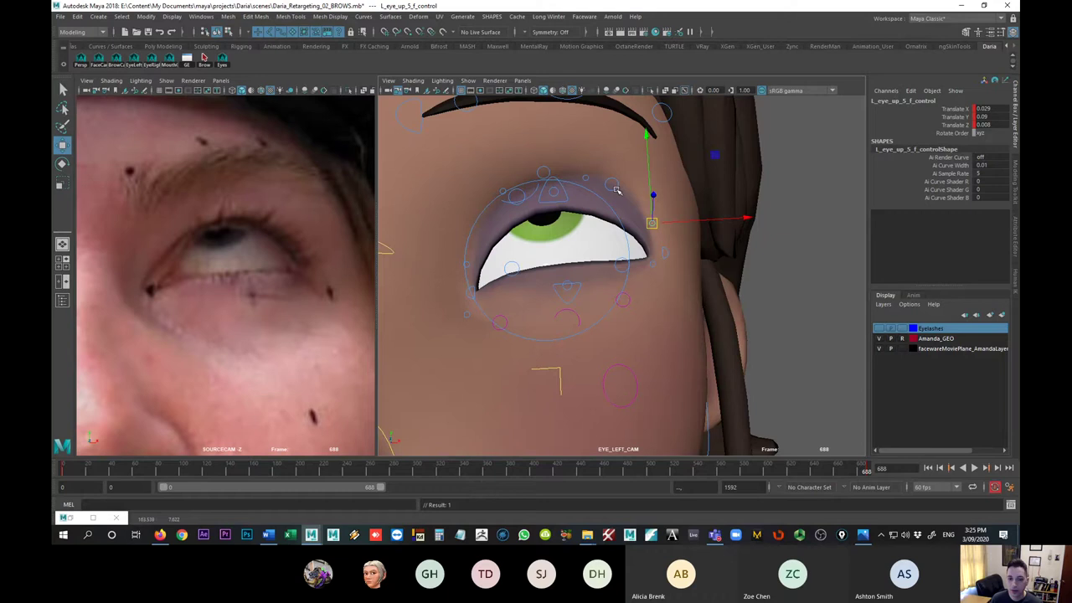
# - Move L_lid_up_4 at frame 688 to about Translate X 0.15, Translate Y -0.131, and check it against frame 0
pyautogui.click(615, 183)
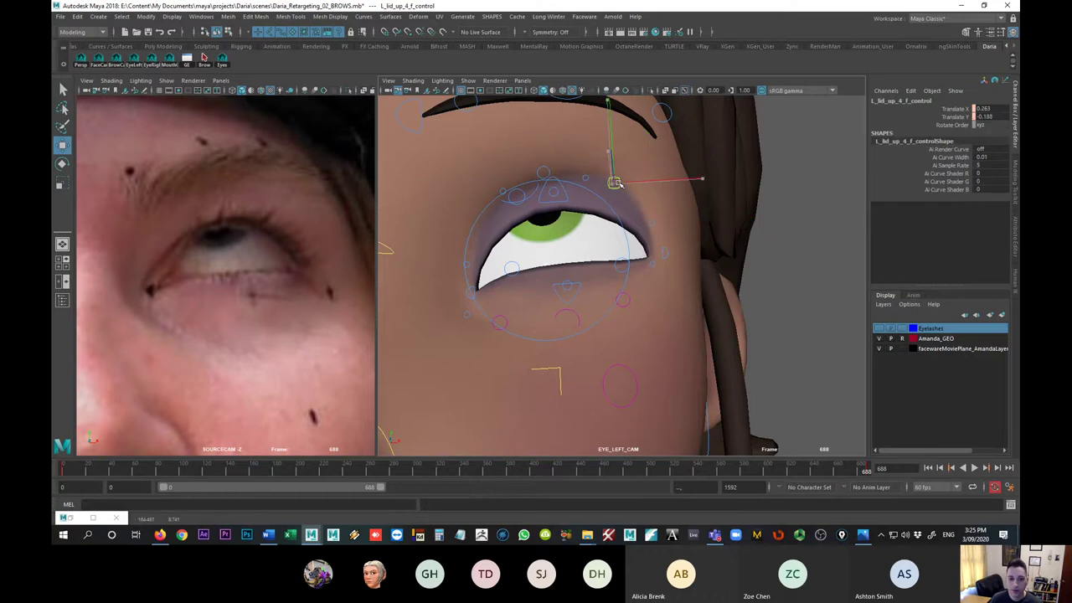
pyautogui.moveTo(615, 184); pyautogui.dragTo(609, 180)
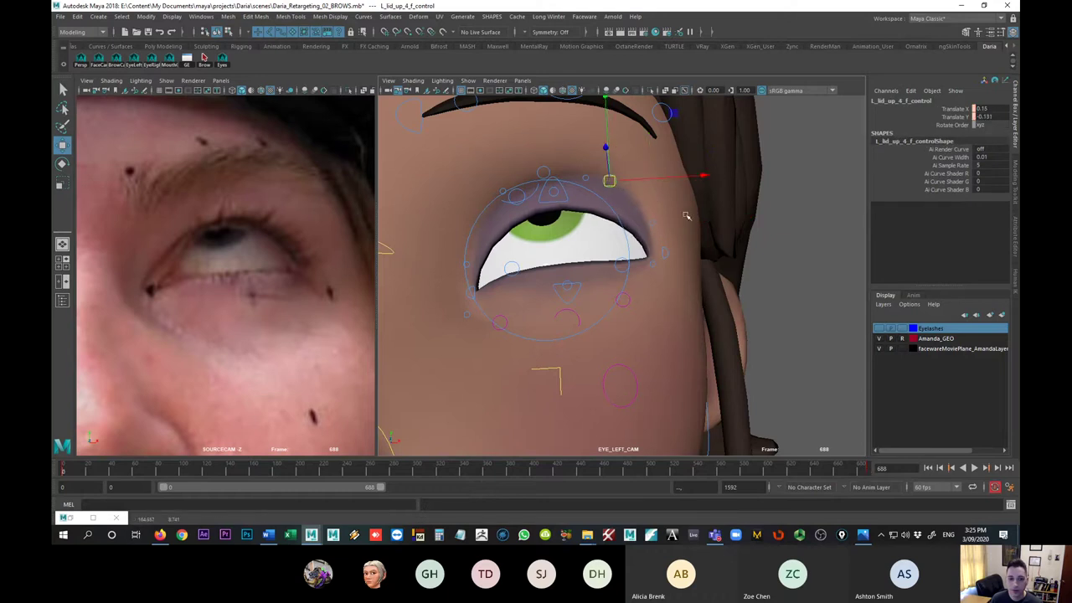
pyautogui.hotkey('alt', ',')
pyautogui.hotkey('alt', '.')
pyautogui.hotkey('alt', ',')
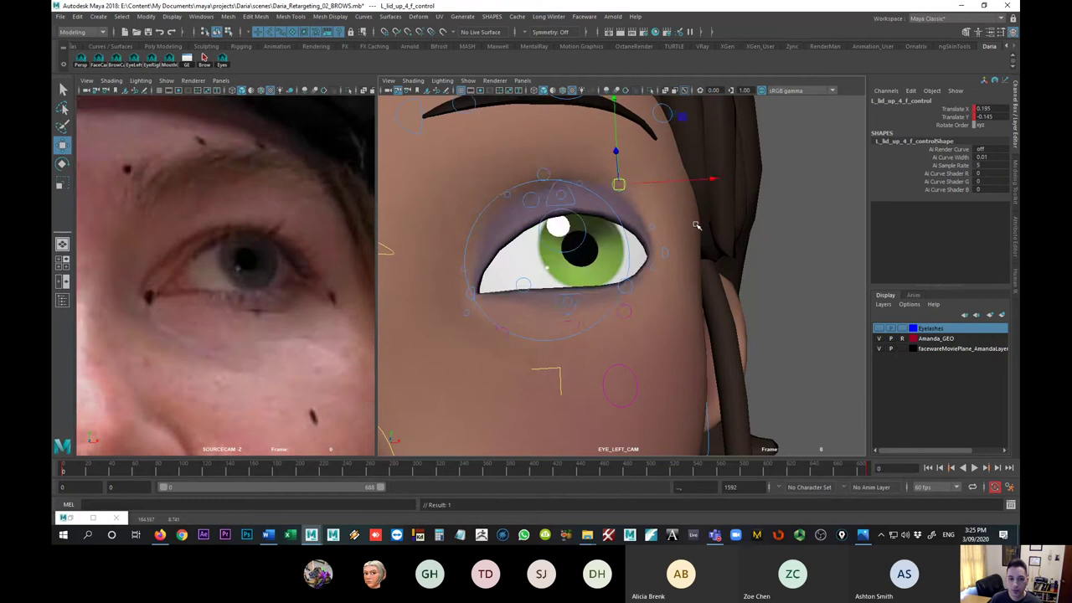
pyautogui.hotkey('alt', '.')
# - Flip repeatedly between frames 0 and 688 to examine the inner eye corner's movement against the actor's
pyautogui.press(',')
pyautogui.press('.')
pyautogui.press(',')
pyautogui.press('.')
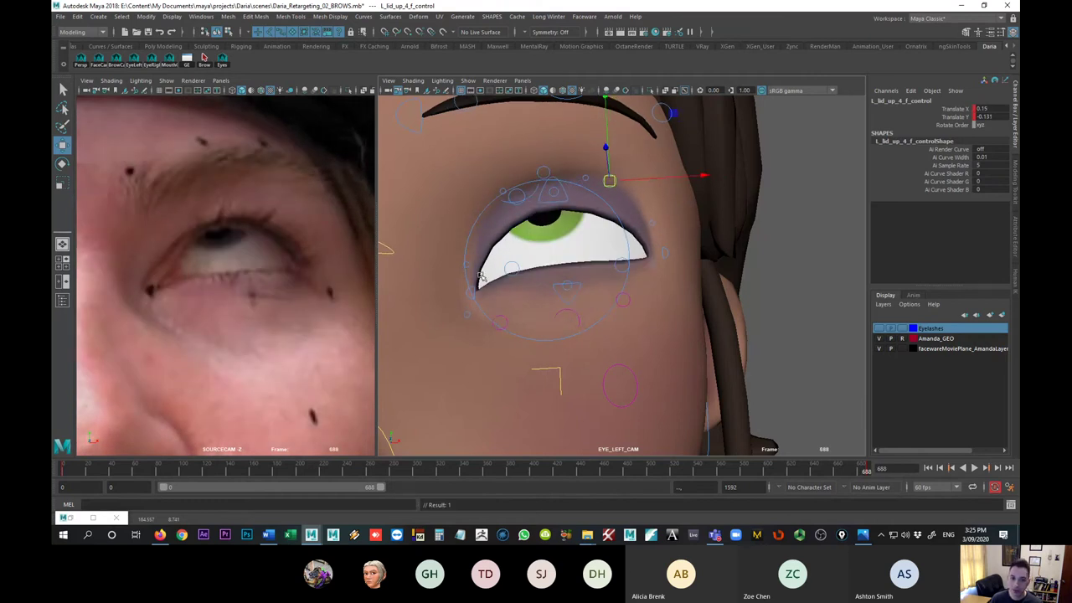
pyautogui.press(',')
pyautogui.press('.')
pyautogui.press(',')
pyautogui.press('.')
pyautogui.press(',')
pyautogui.press('.')
pyautogui.press(',')
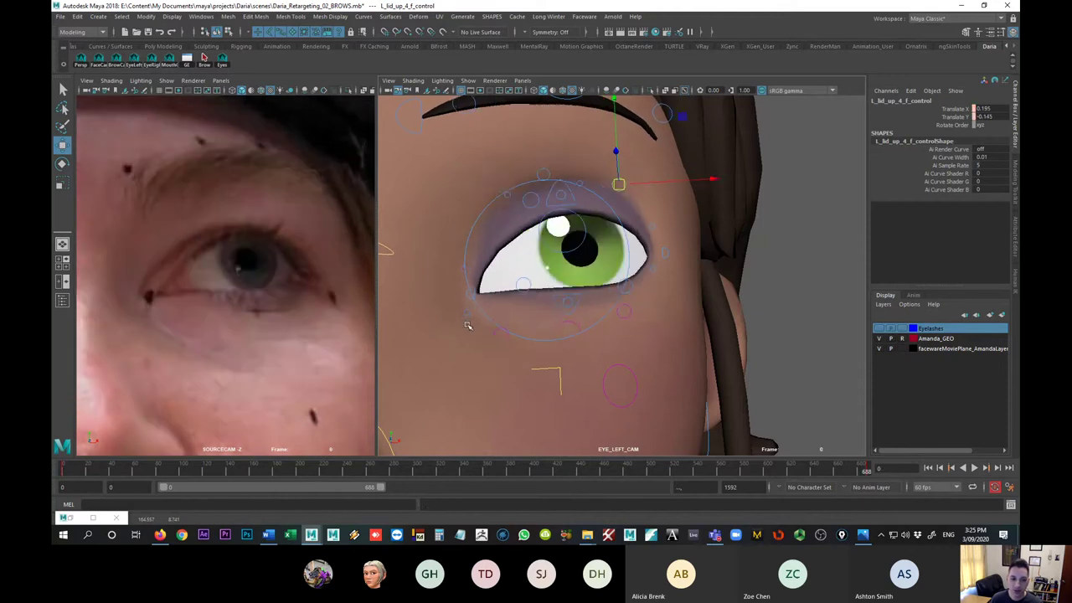
pyautogui.press('.')
# - Raise L_eye_low_5 at the inner eye corner to about Translate Y 0.161 at frame 688, and compare with frame 0
pyautogui.click(466, 315)
pyautogui.moveTo(469, 296); pyautogui.dragTo(481, 289)
pyautogui.press(',')
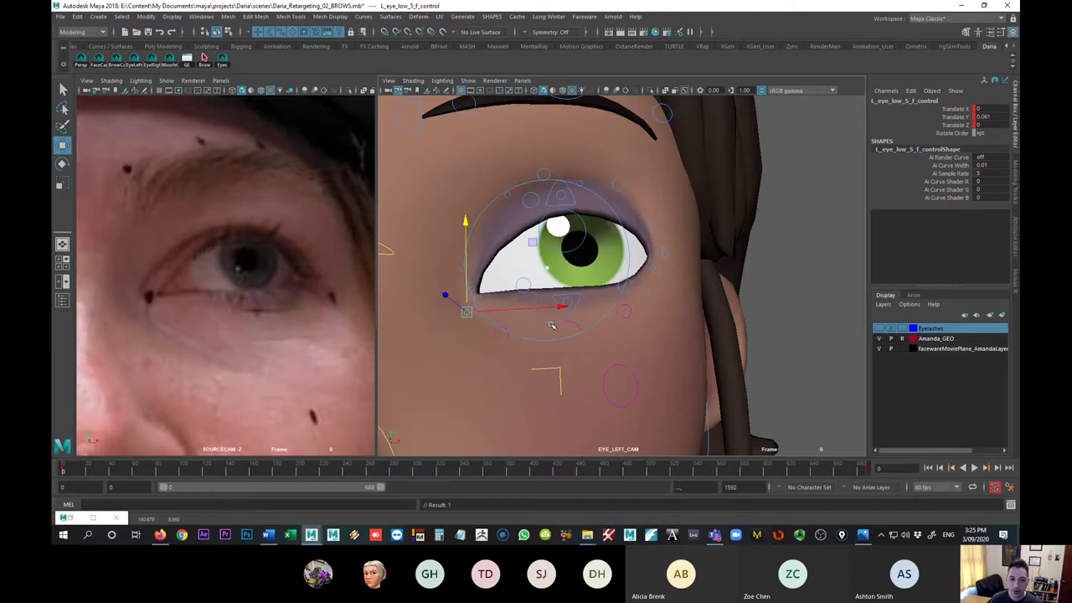
pyautogui.press('.')
pyautogui.press(',')
pyautogui.press('.')
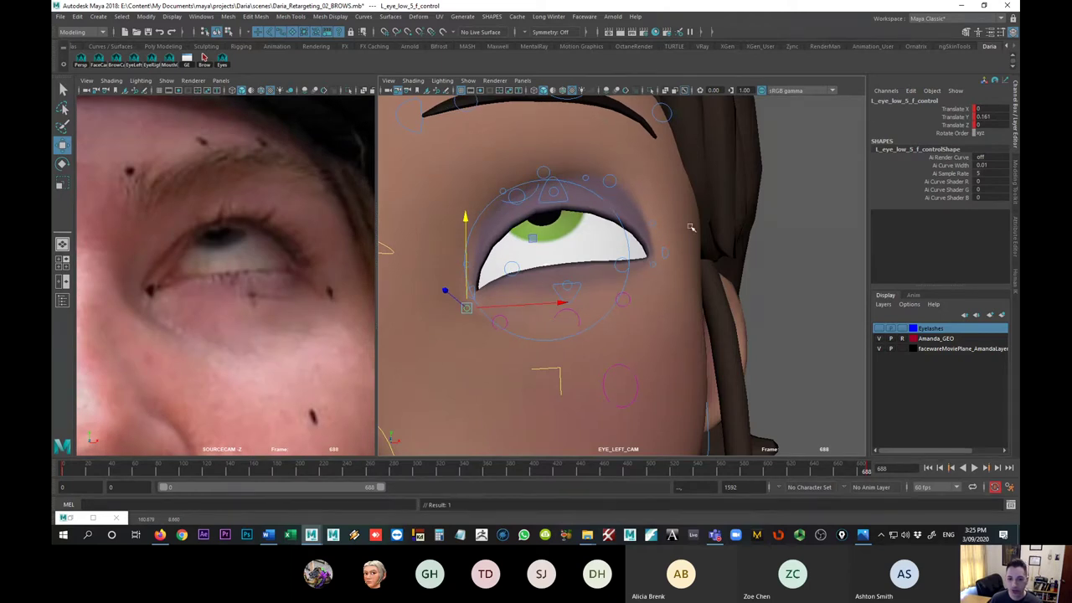
pyautogui.press(',')
pyautogui.press('.')
# - Raise L_lid_up_5 at frame 688 to about Translate Y 0.014, and compare the outer corner with frame 0
pyautogui.click(666, 250)
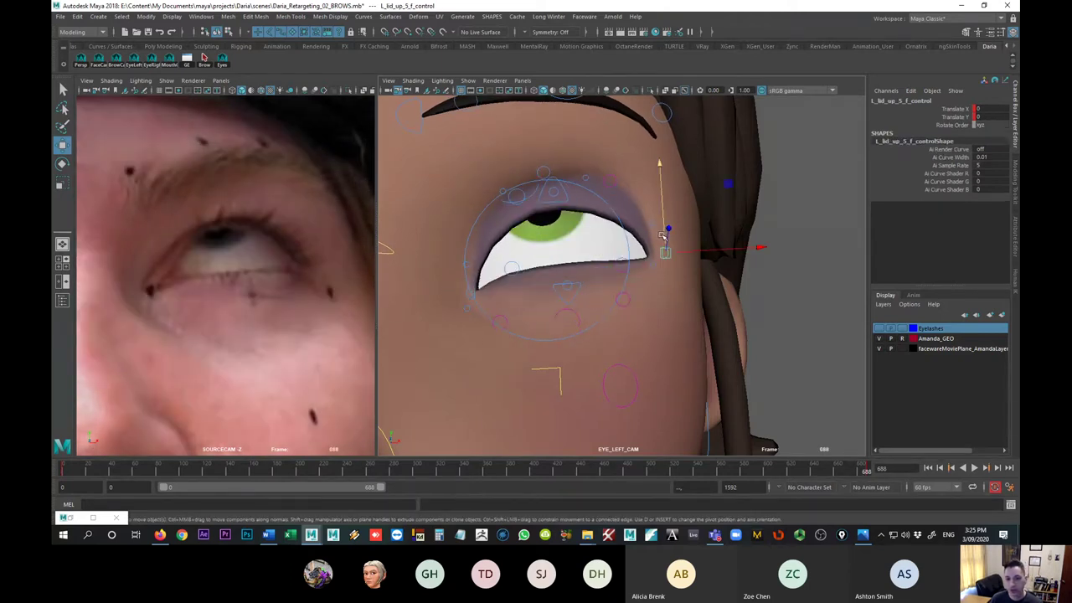
pyautogui.moveTo(666, 228); pyautogui.dragTo(665, 228)
pyautogui.press(',')
pyautogui.press('.')
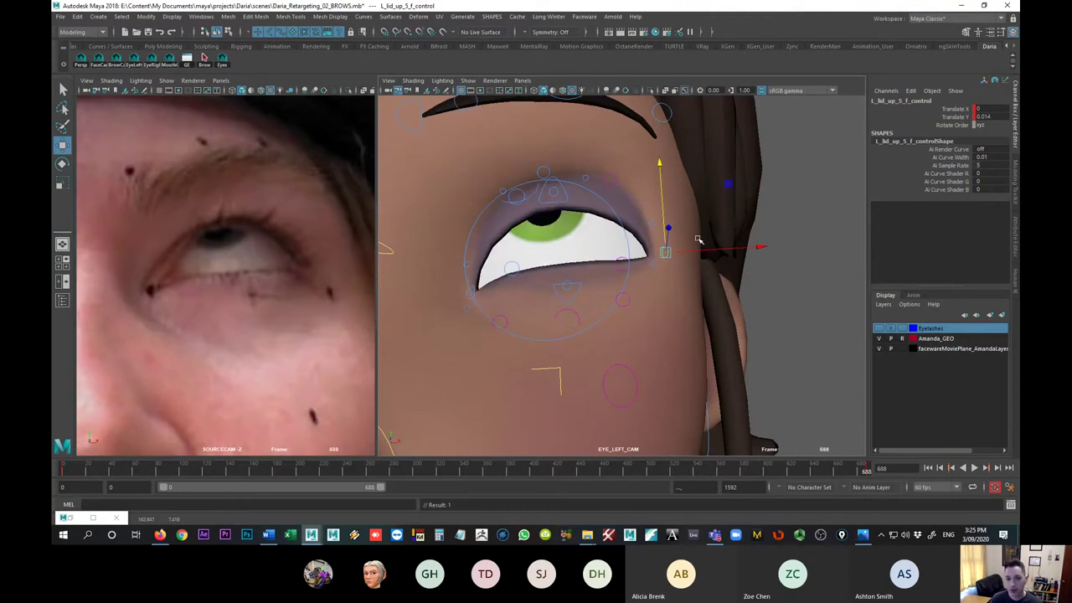
pyautogui.press(',')
pyautogui.press('.')
pyautogui.press(',')
pyautogui.press('.')
pyautogui.press(',')
pyautogui.press('.')
# - Rotate L_eye_fk at frame 688 to about Rotate X -25.8 and Rotate Y -6.3 to match the actor's gaze
pyautogui.click(531, 196)
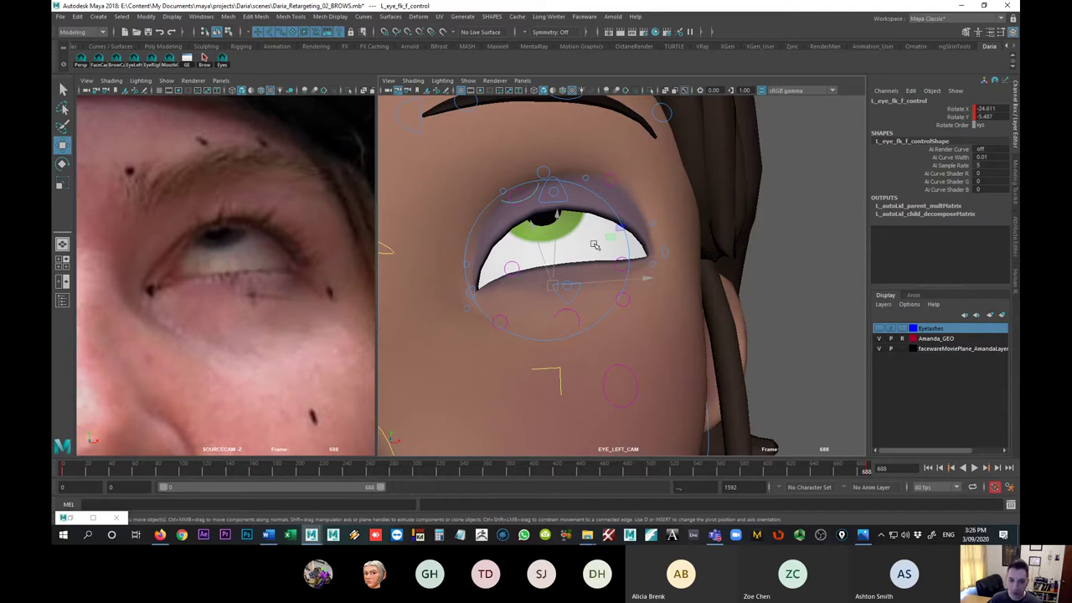
pyautogui.press('e')
pyautogui.moveTo(533, 220); pyautogui.dragTo(549, 226)
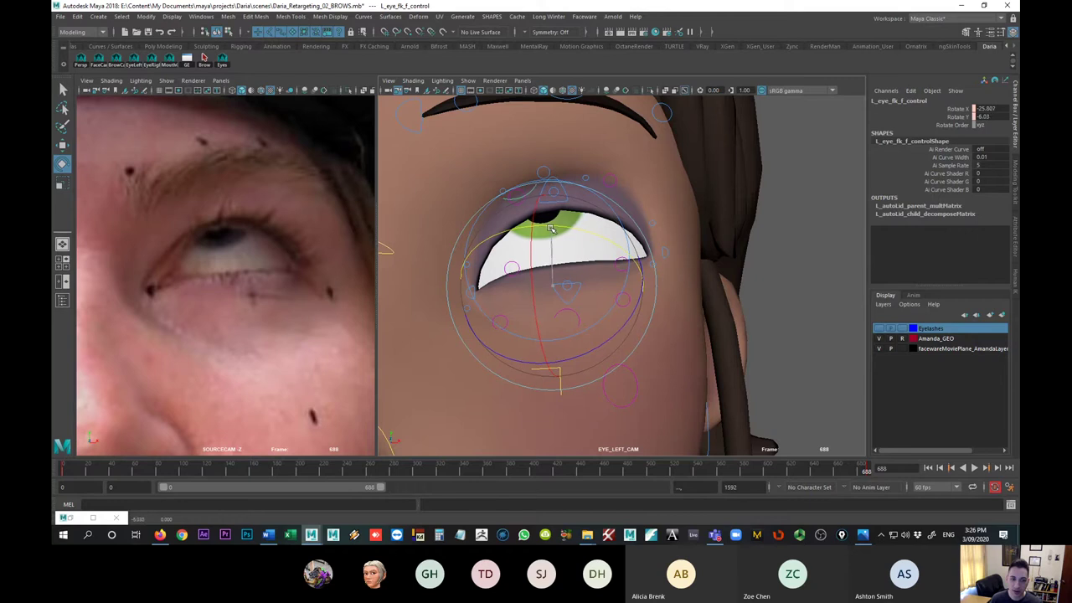
pyautogui.moveTo(552, 230); pyautogui.dragTo(602, 275)
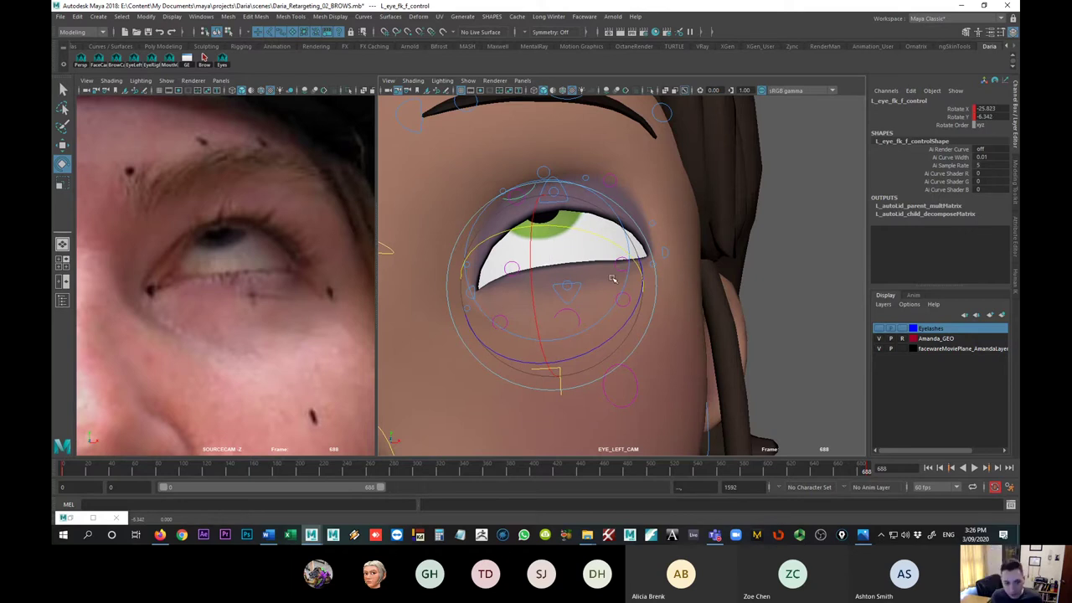
# - Raise L_lid_up_1 to about Translate Y 0.166 at frame 688, and shift L_lid_up_2 to about Translate X 0.243 and Y 0.121
pyautogui.click(474, 290)
pyautogui.press('w')
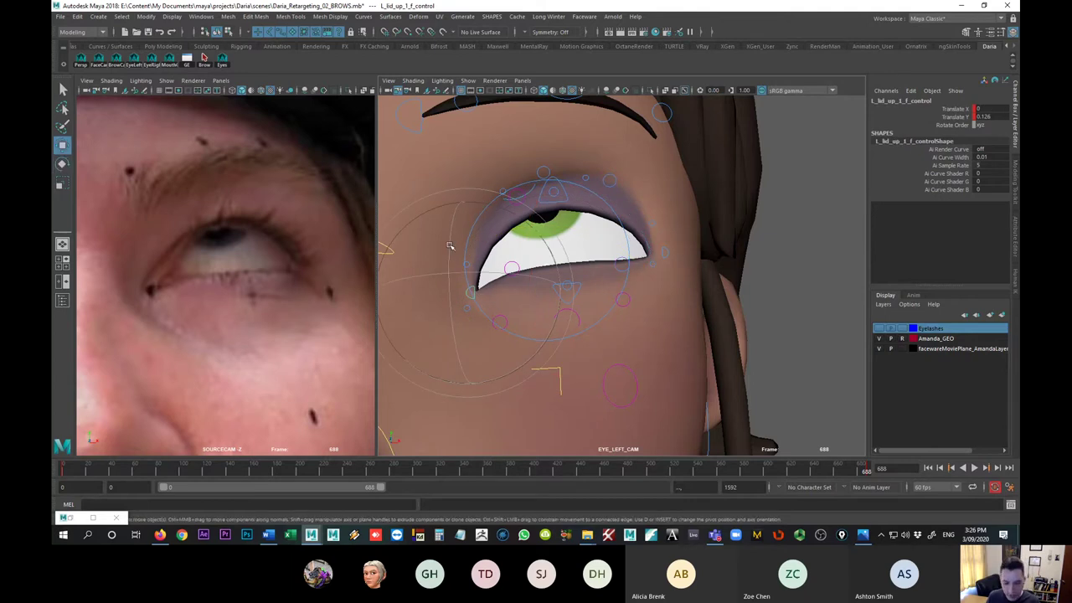
pyautogui.moveTo(468, 244); pyautogui.dragTo(471, 242)
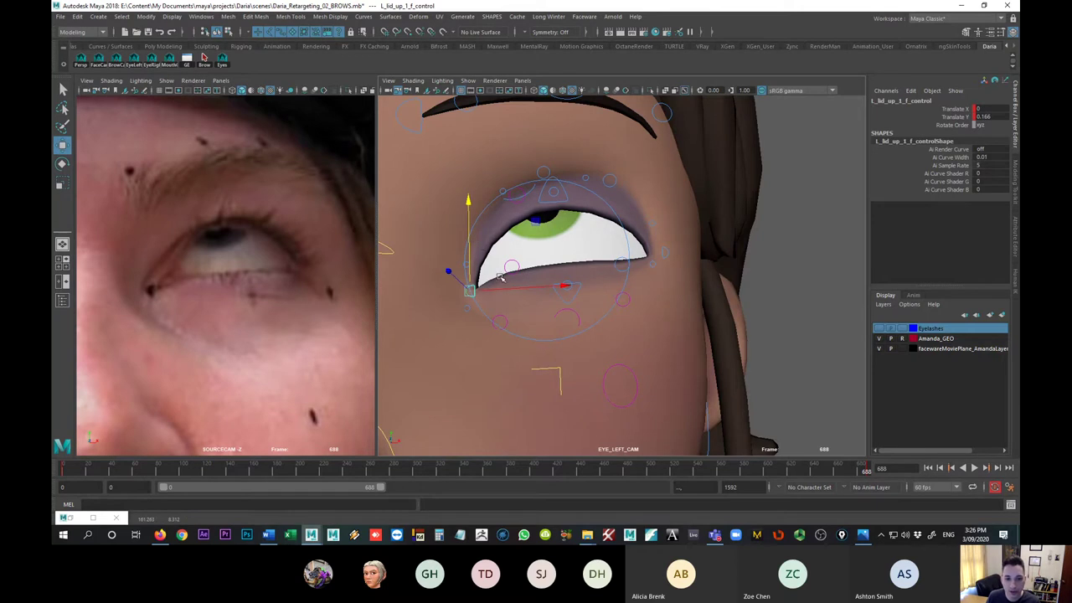
pyautogui.click(511, 201)
pyautogui.moveTo(518, 195); pyautogui.dragTo(517, 195)
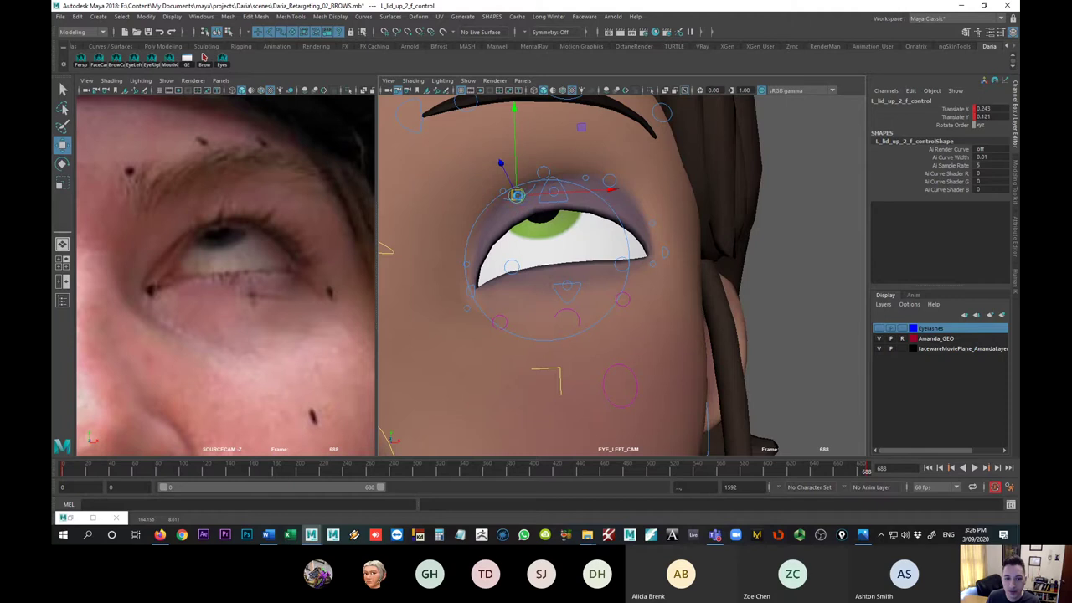
# - Check the L_eye_up_1 control at the left eye's inner socket, and save the scene
pyautogui.click(518, 267)
pyautogui.click(468, 266)
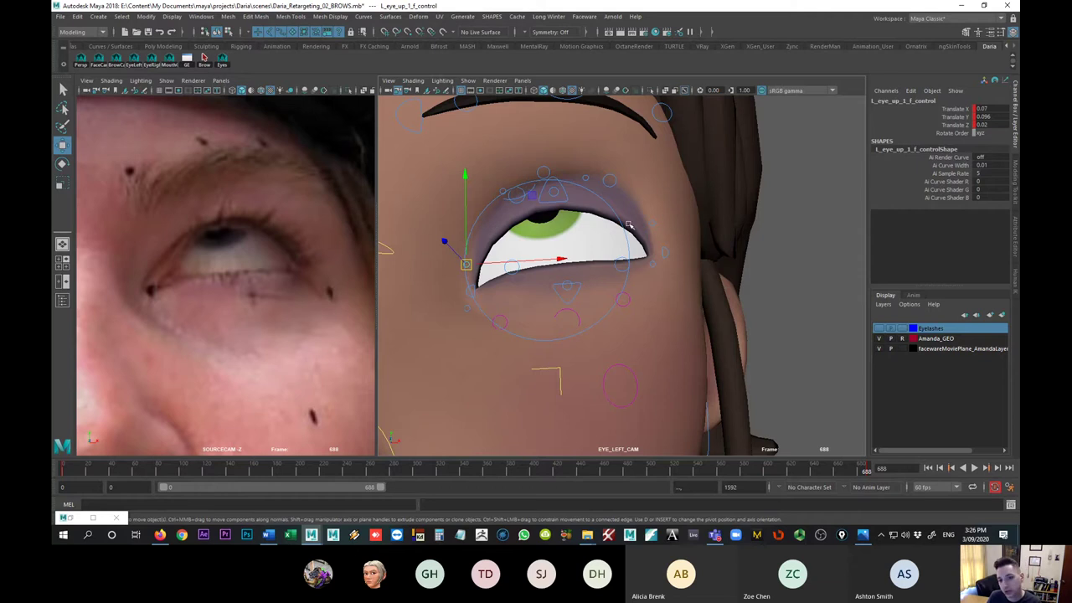
pyautogui.moveTo(485, 268); pyautogui.dragTo(480, 265)
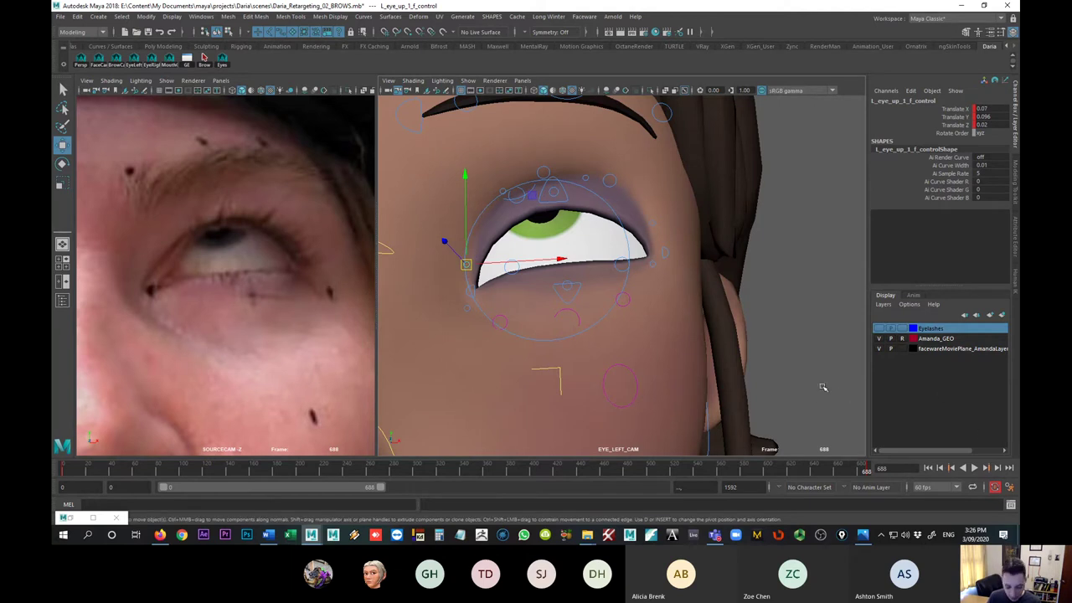
pyautogui.hotkey('ctrl', 's')
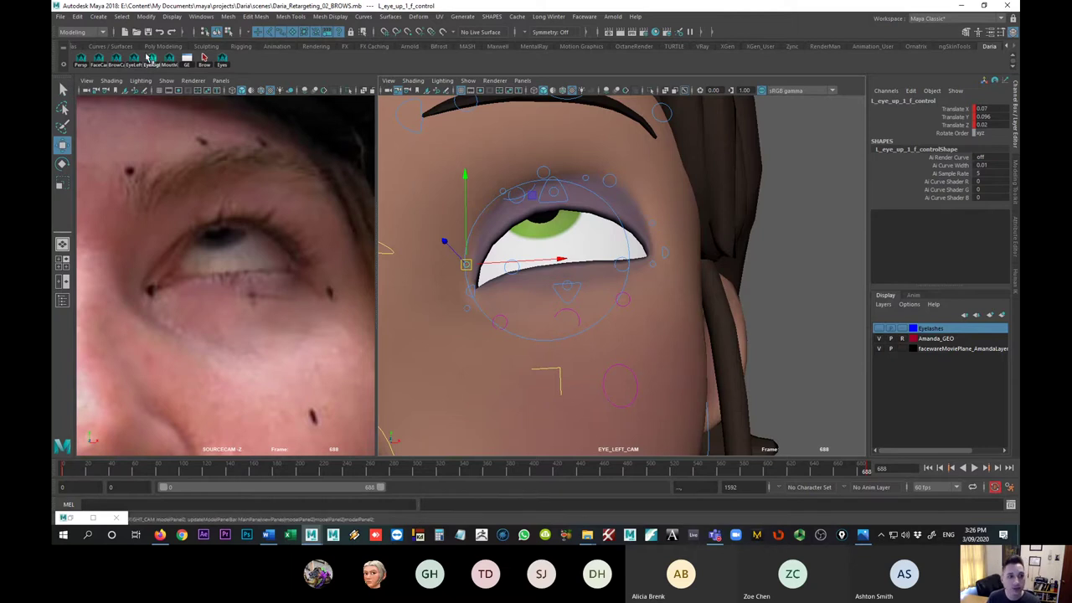
# - Look through the right eye camera and rotate R_eye_fk at frame 688 to about Rotate X -20.1 and Rotate Y -14.6
pyautogui.click(151, 59)
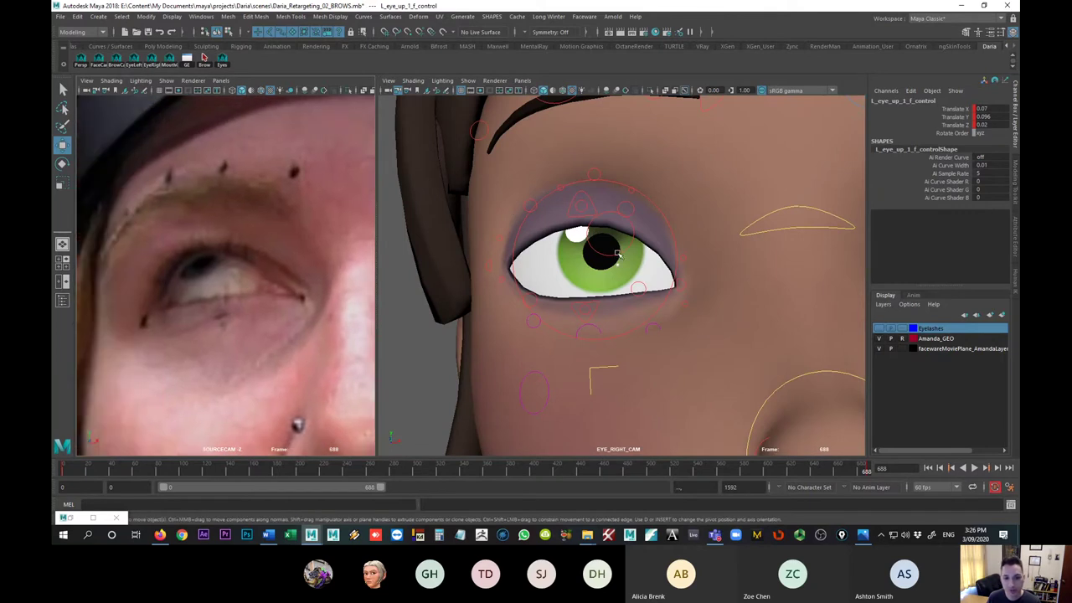
pyautogui.click(617, 254)
pyautogui.press('e')
pyautogui.moveTo(643, 255); pyautogui.dragTo(634, 230)
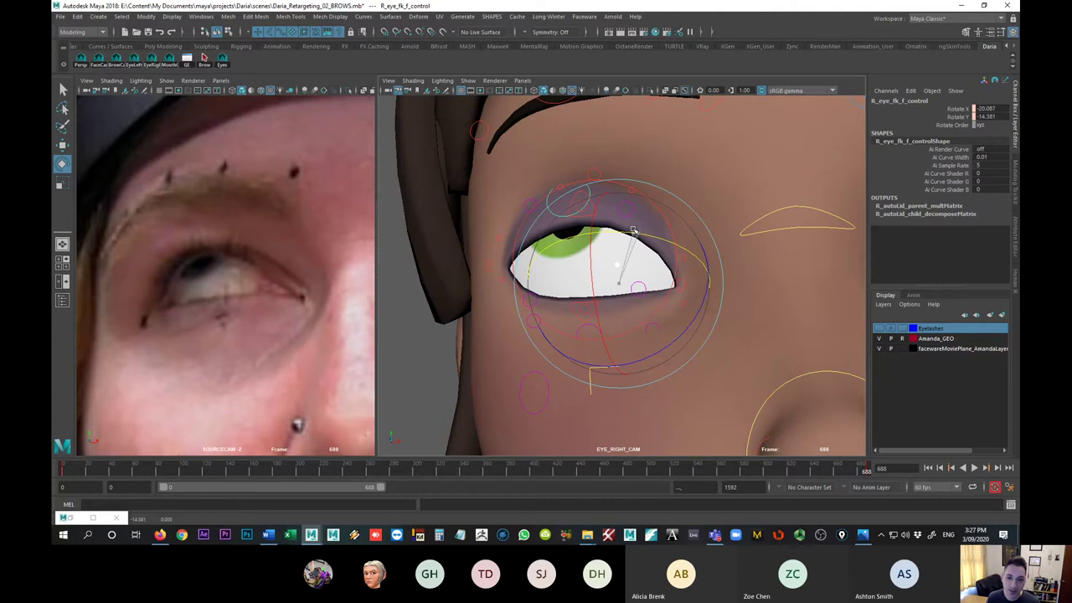
pyautogui.moveTo(633, 230); pyautogui.dragTo(633, 231)
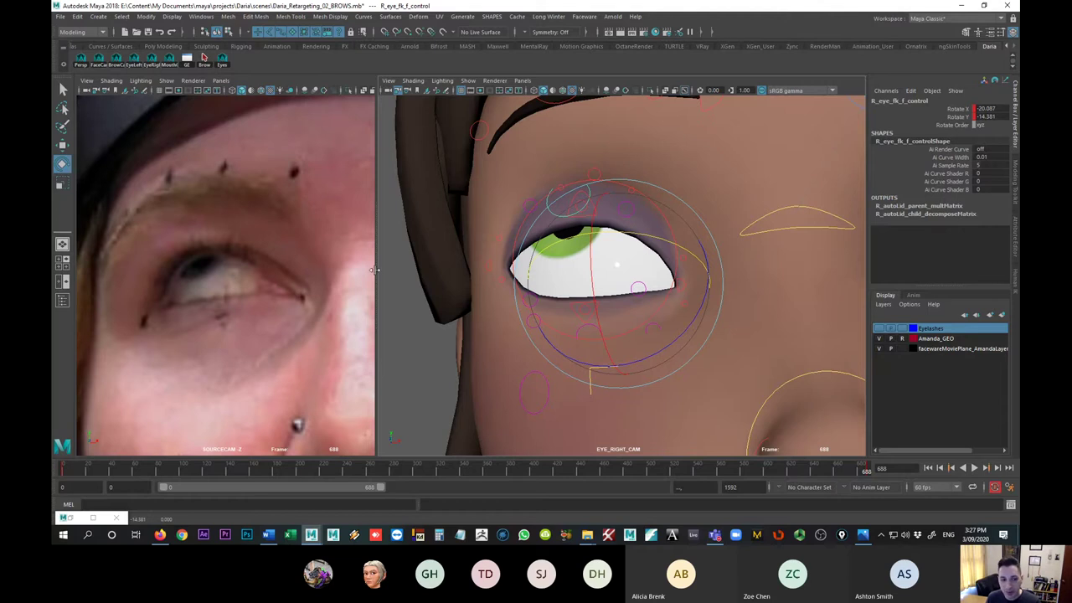
# - View the whole character in perspective and reframe the actor's footage to compare the gaze of both eyes
pyautogui.click(83, 61)
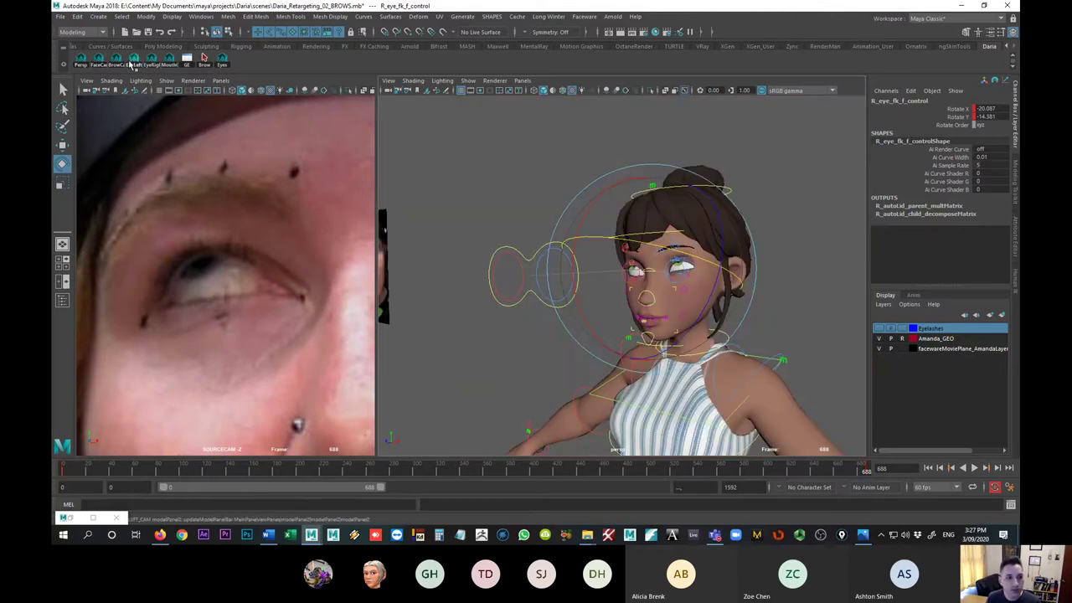
pyautogui.click(99, 64)
pyautogui.scroll(5, 252, 264)
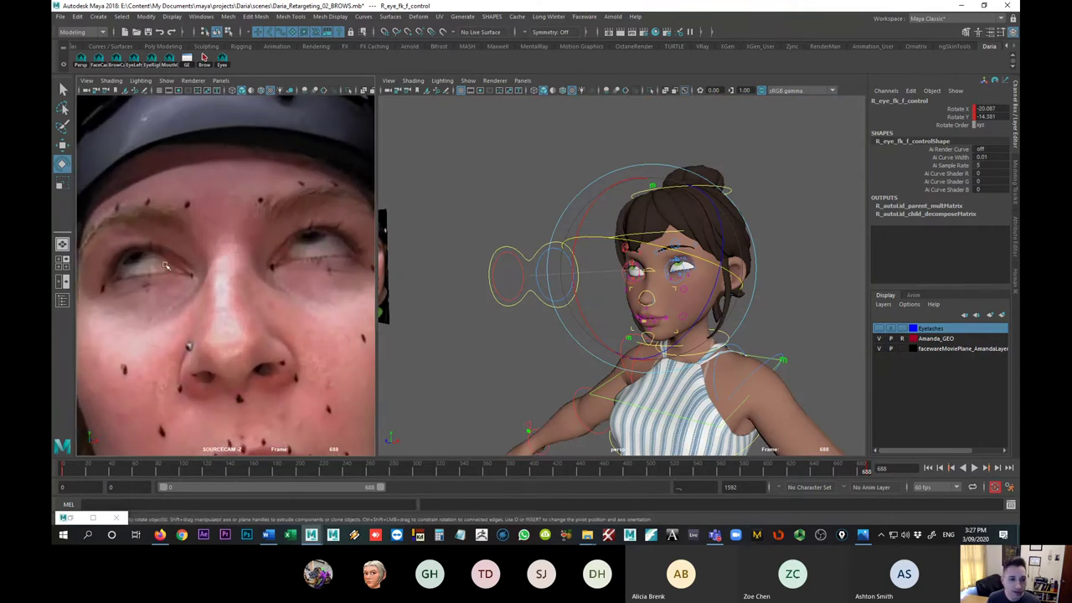
pyautogui.click(526, 83)
# - Raise R_lid_up_3 in the right eye camera at frame 688 to about Translate Y 1.796
pyautogui.click(151, 58)
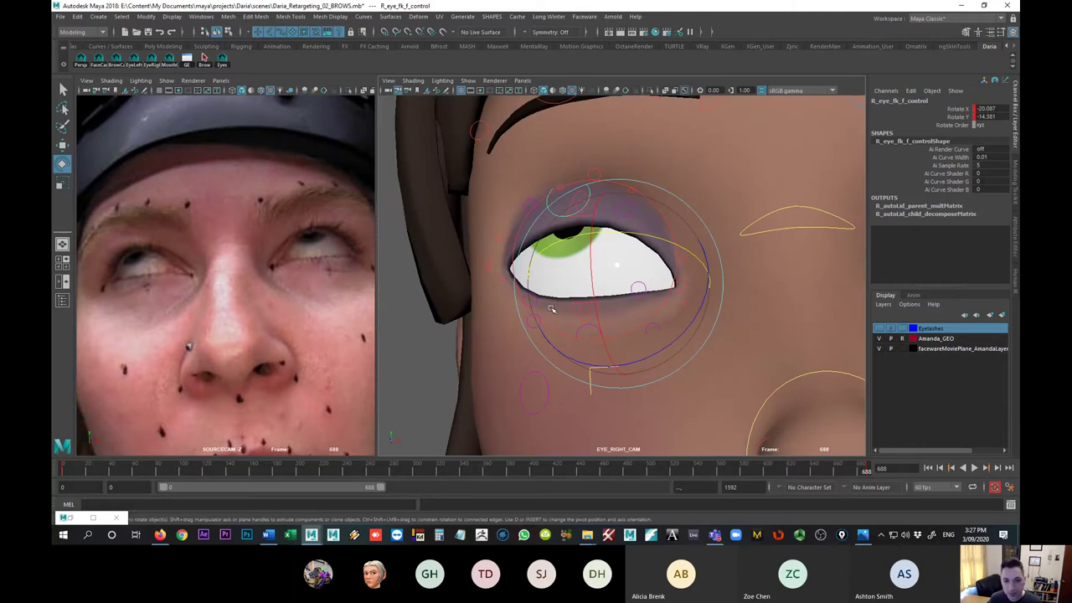
pyautogui.click(733, 281)
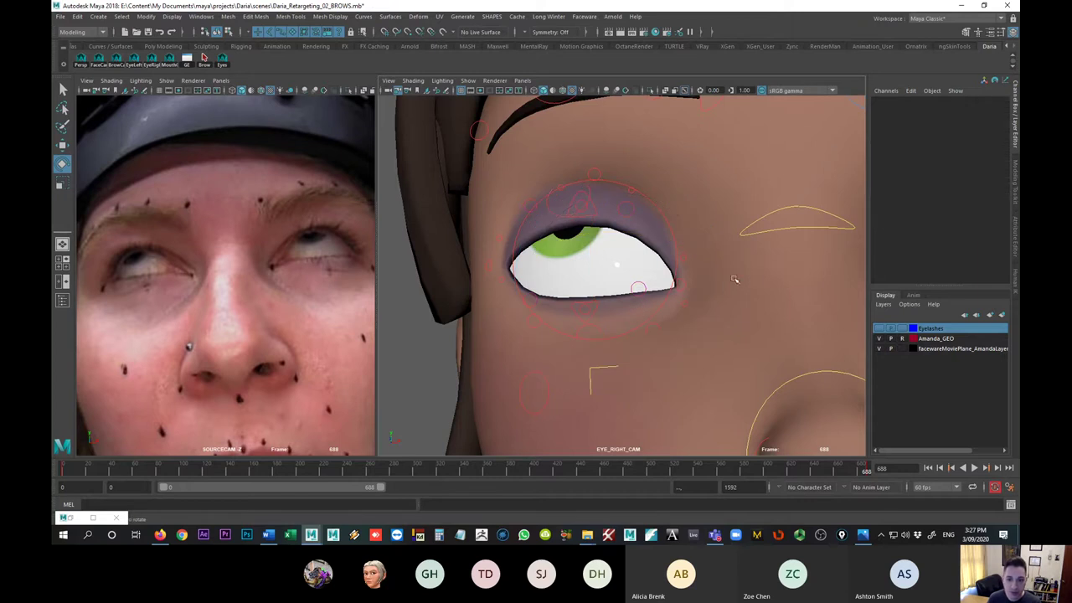
pyautogui.click(566, 216)
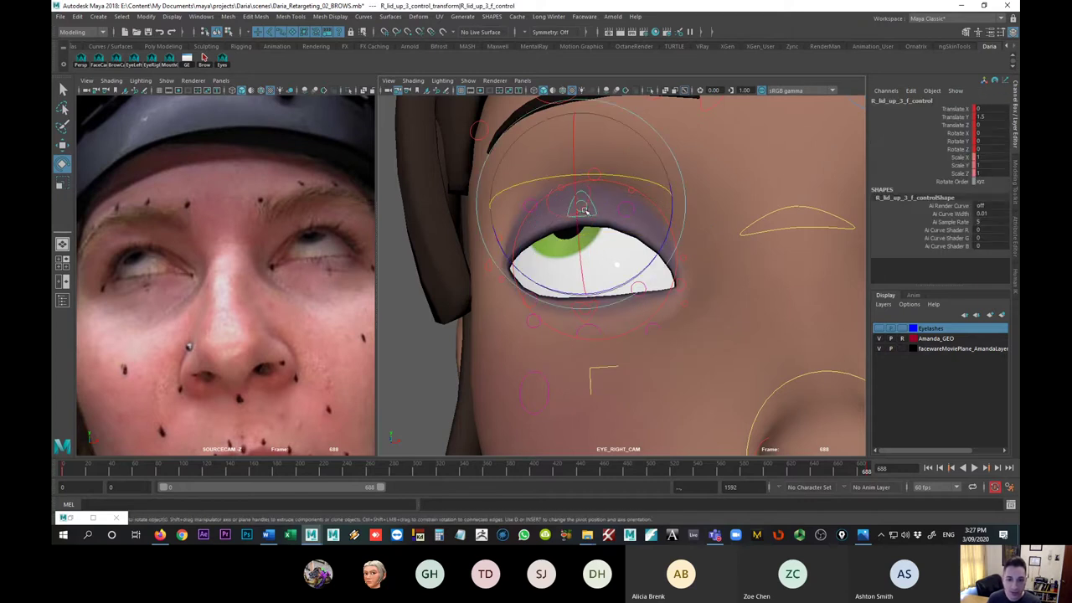
pyautogui.press('w')
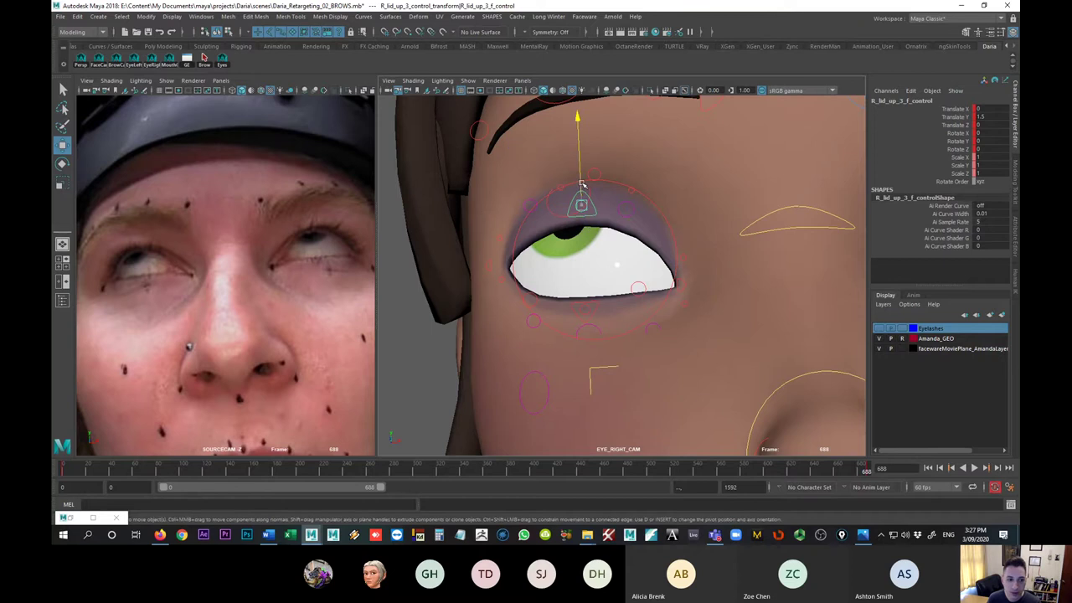
pyautogui.moveTo(583, 184)
pyautogui.mouseDown()
pyautogui.moveTo(589, 178)
pyautogui.moveTo(577, 206)
pyautogui.moveTo(580, 169)
pyautogui.mouseUp()
pyautogui.press('e')
pyautogui.press('w')
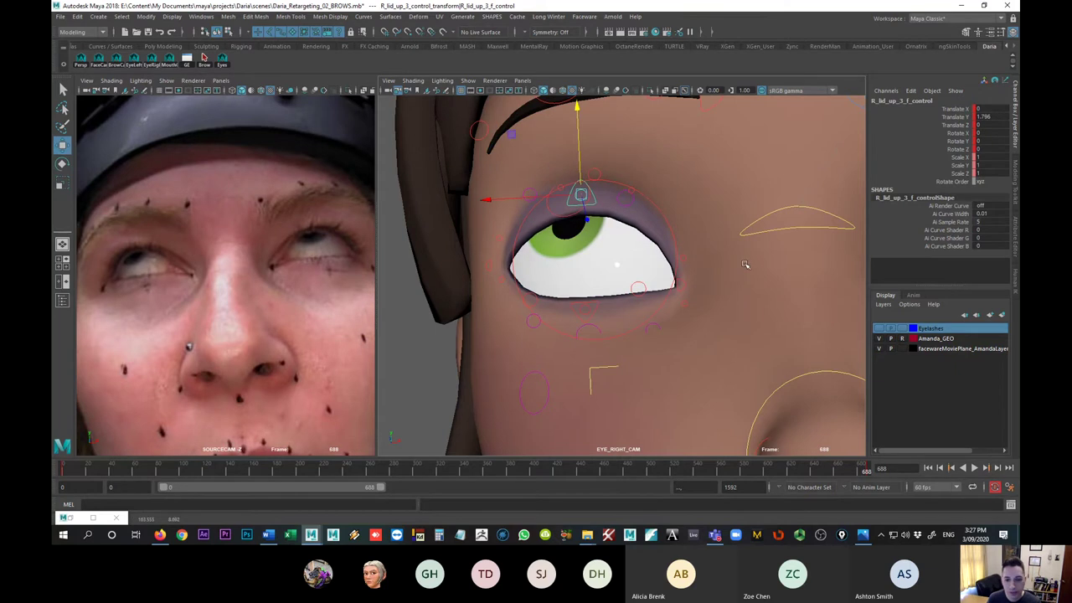
# - Compare both upper eyelids in the face camera at frames 0 and 688, checking L_lid_up_base against R_lid_up_3
pyautogui.click(102, 61)
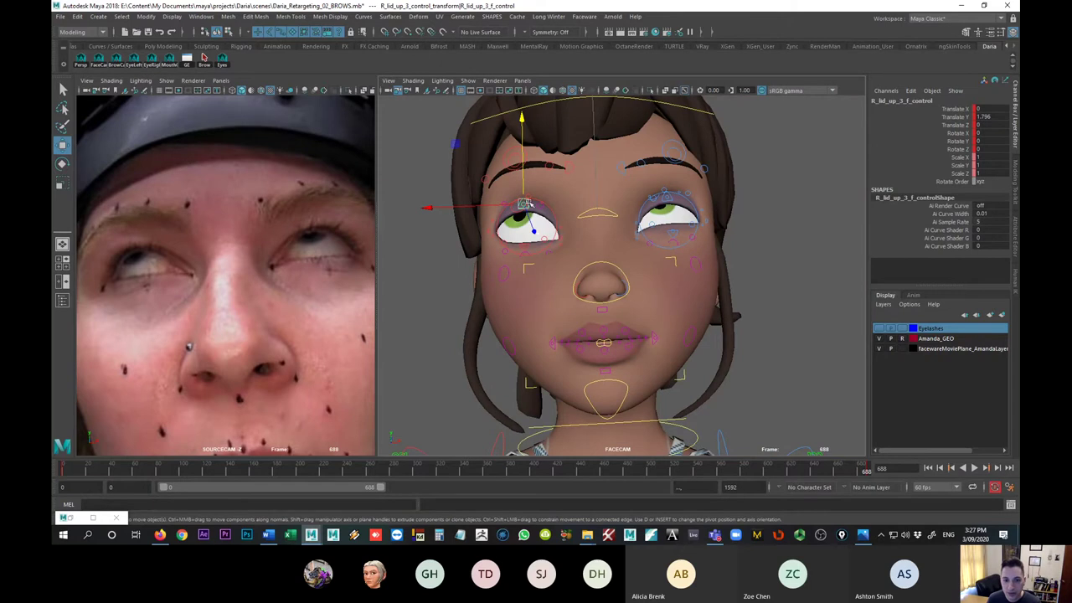
pyautogui.press('s')
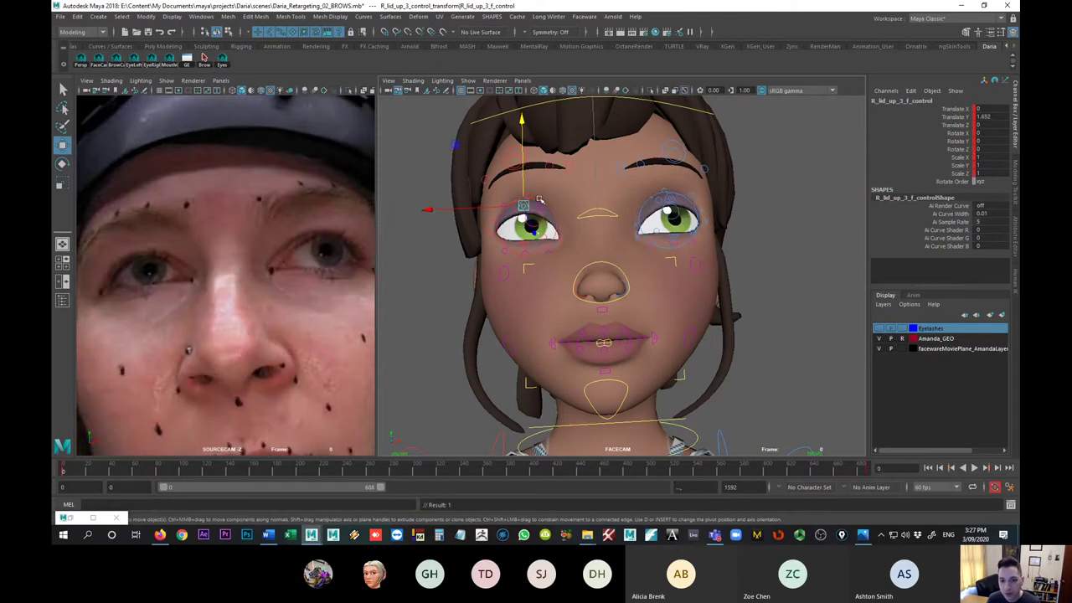
pyautogui.hotkey('alt', 'shift', 'v')
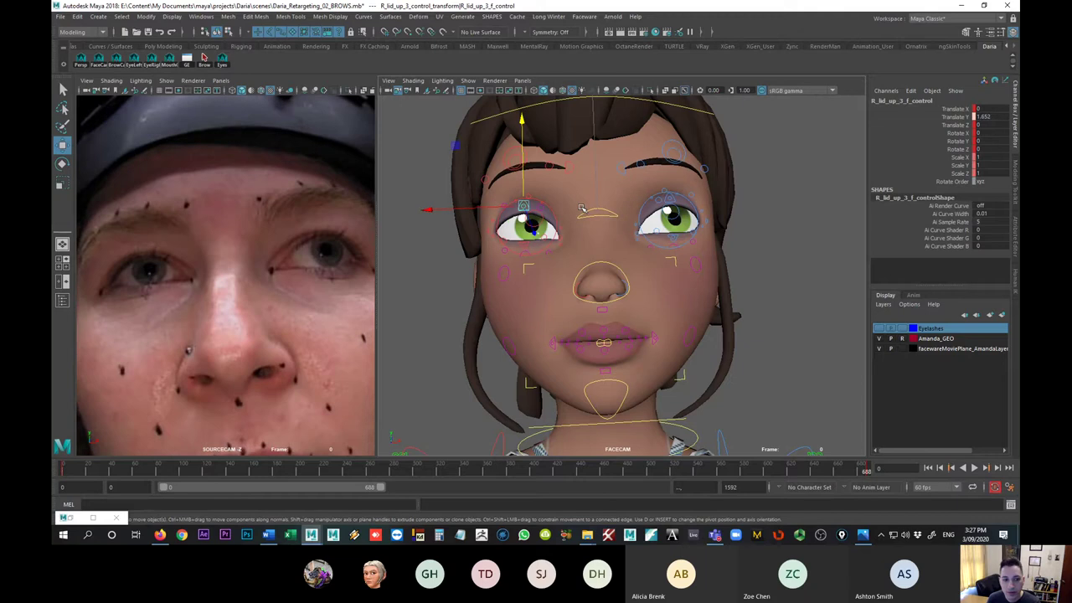
pyautogui.press('.')
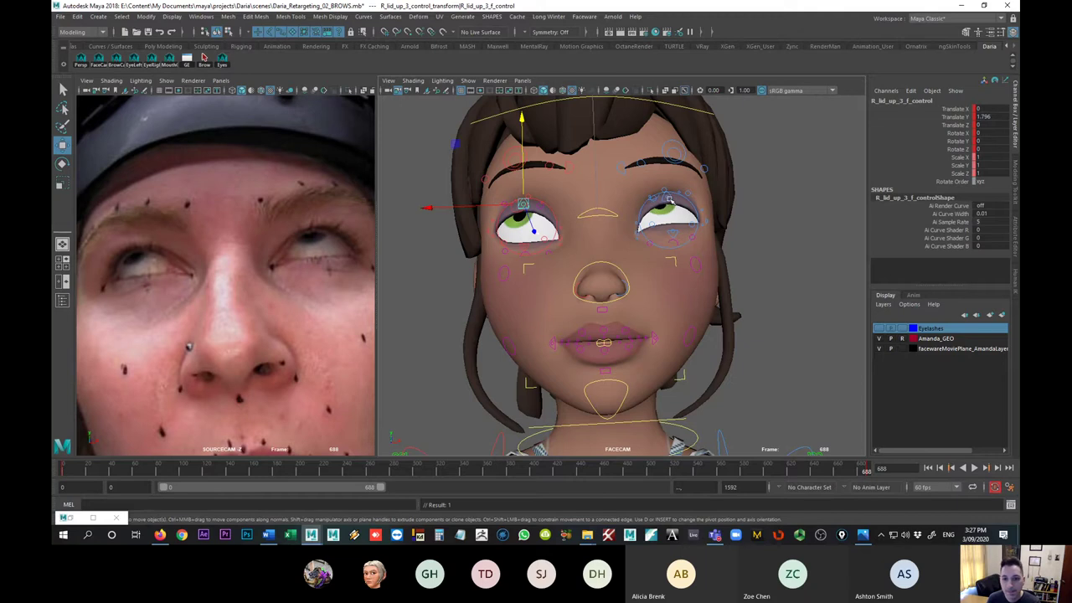
pyautogui.click(668, 198)
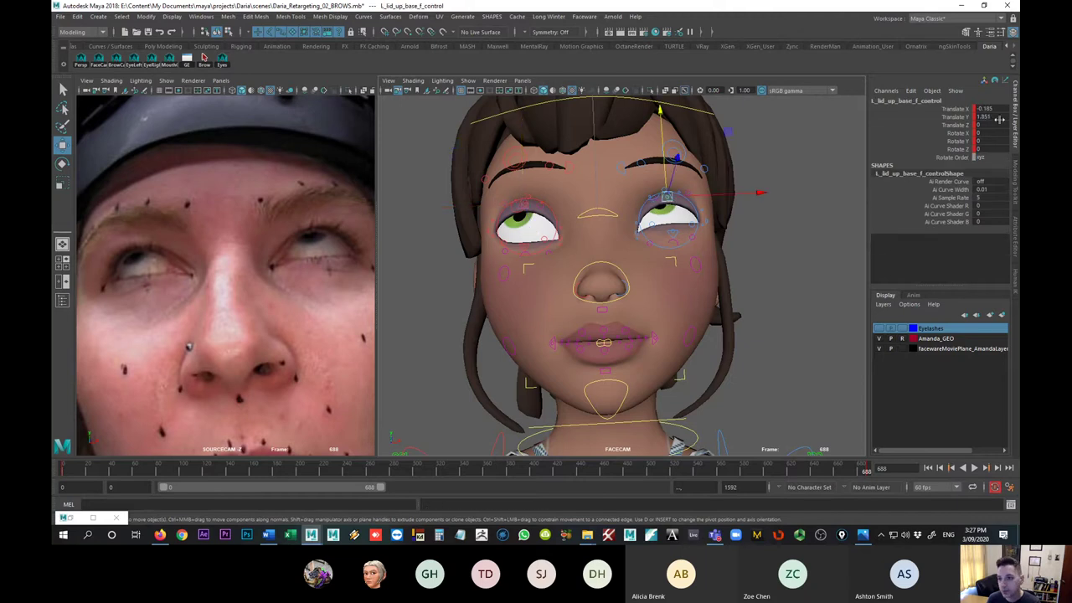
pyautogui.click(528, 207)
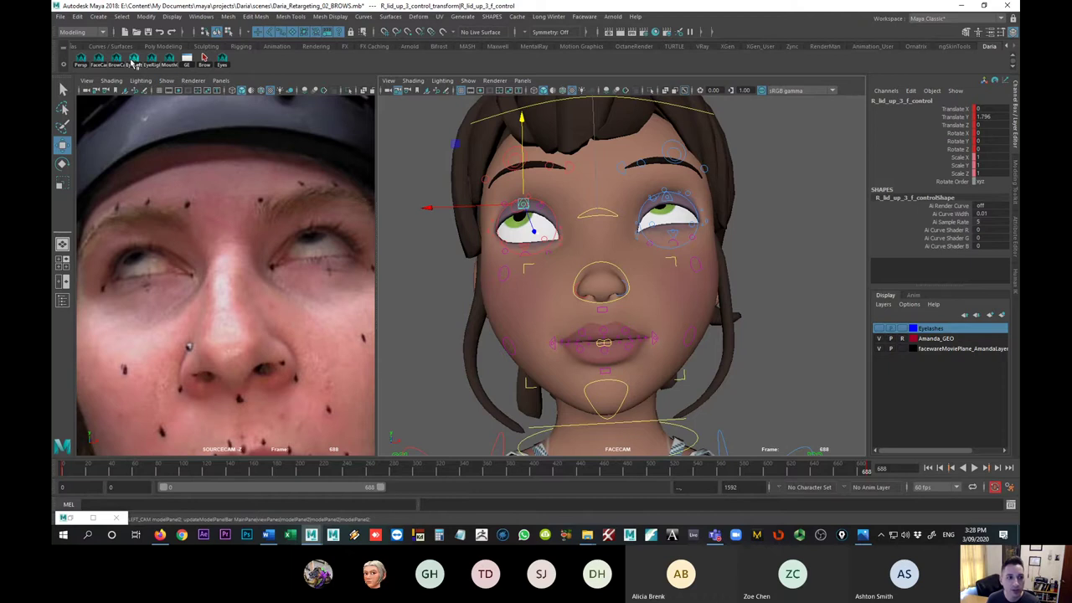
# - Raise R_lid_up_3 further in the right eye camera at frame 688 to about Translate Y 1.829, and compare with frame 0
pyautogui.click(151, 60)
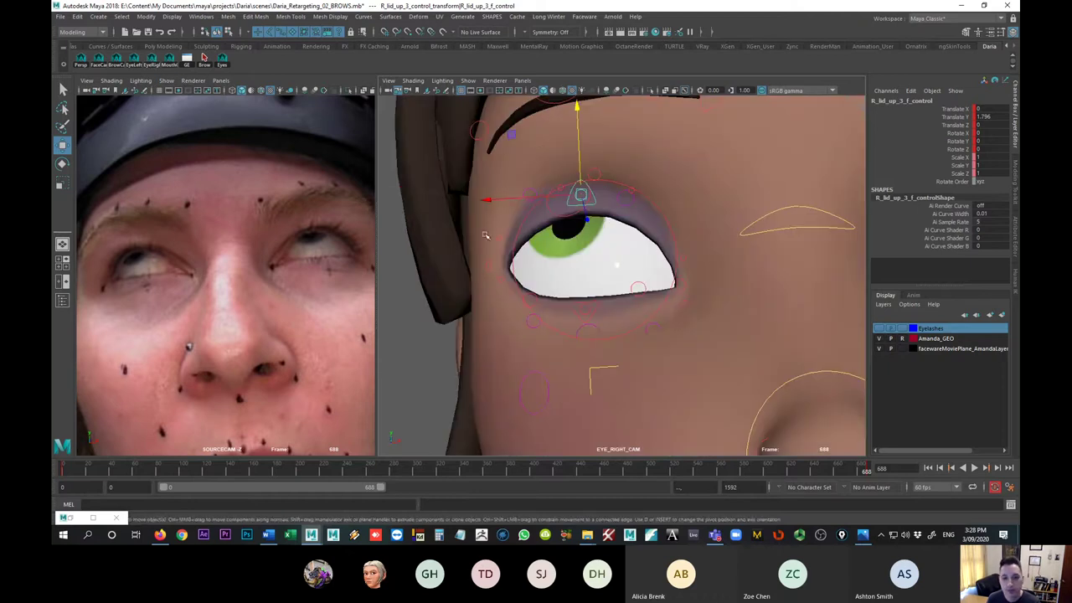
pyautogui.moveTo(579, 146); pyautogui.dragTo(581, 146)
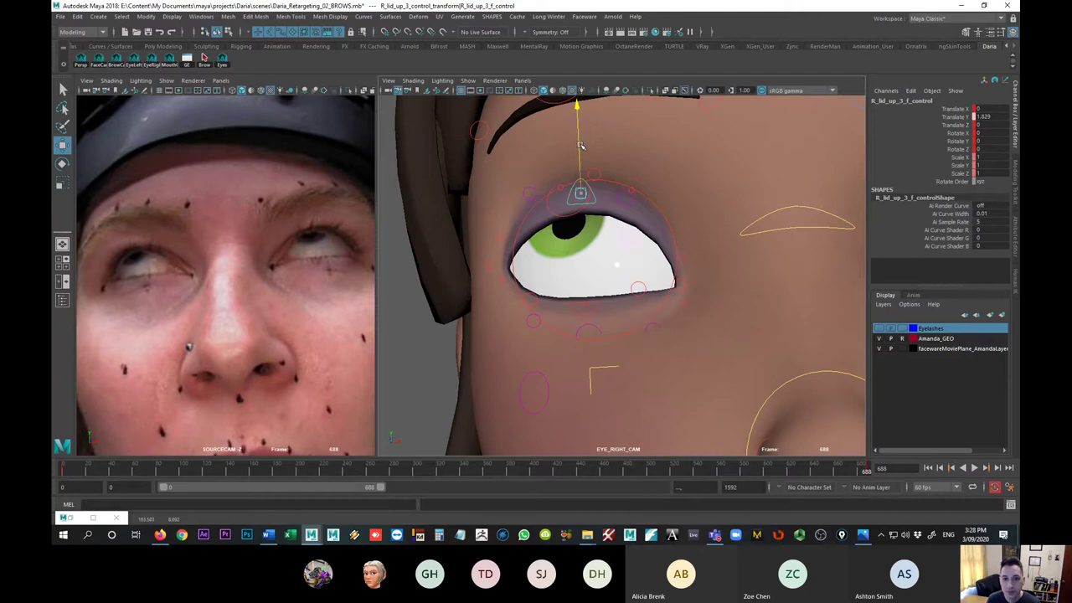
pyautogui.press('s')
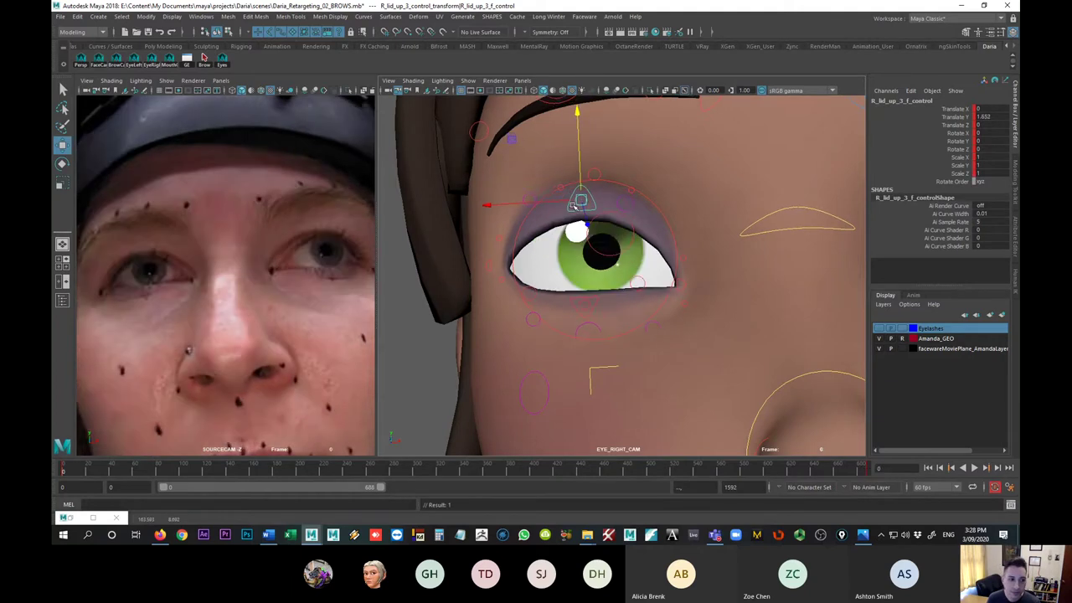
# - Shift R_lid_up_2 on the right upper eyelid at frame 688 to about Translate X 0.232 and Translate Y 0.098
pyautogui.moveTo(545, 197); pyautogui.dragTo(535, 194)
pyautogui.click(620, 199)
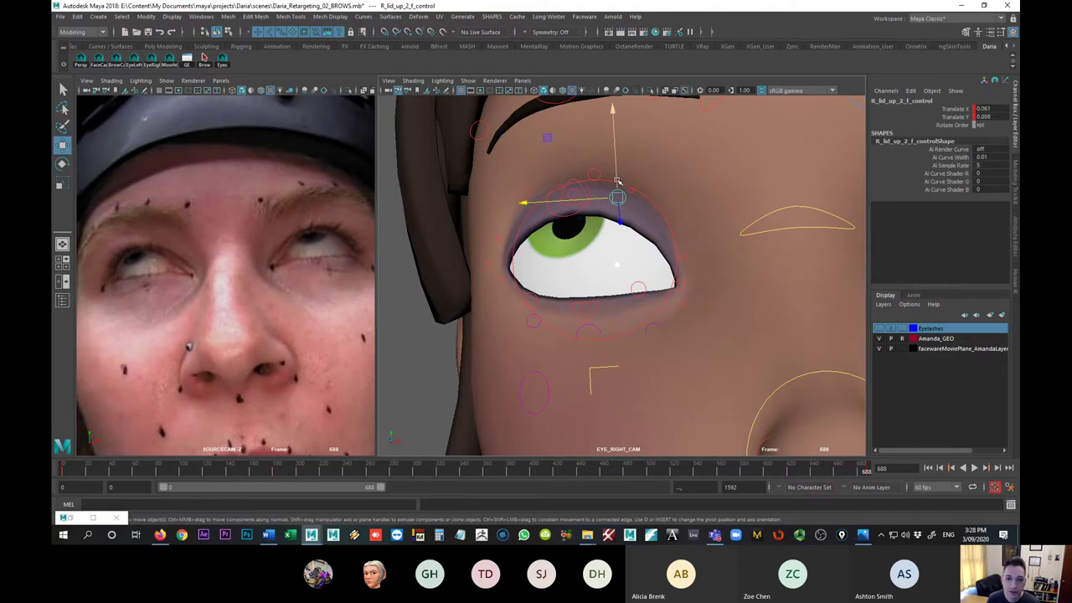
pyautogui.moveTo(610, 200); pyautogui.dragTo(589, 203)
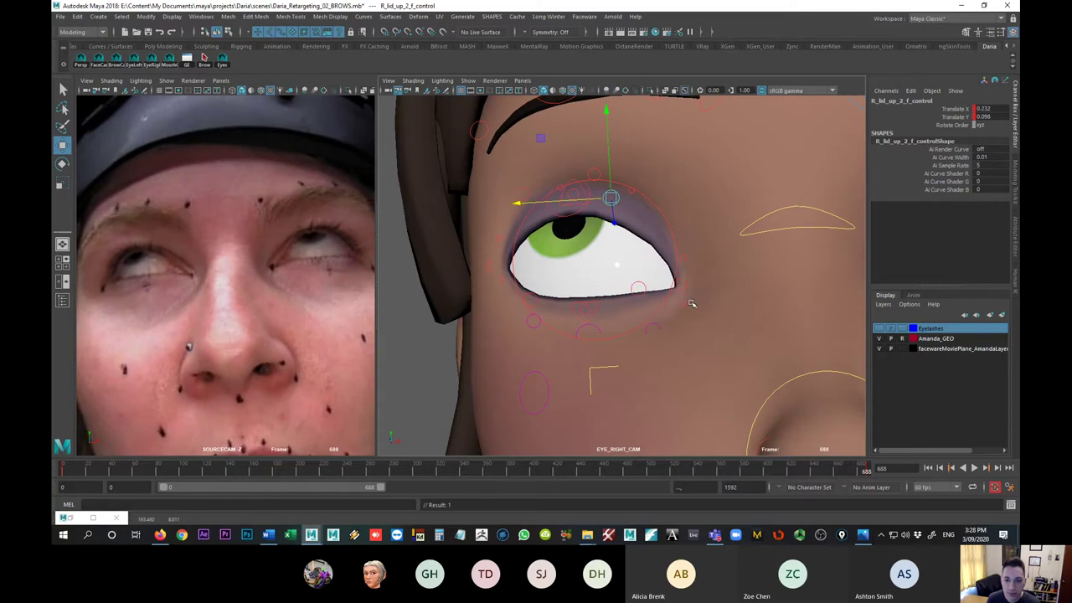
# - Raise R_lid_up_1 at the right inner eye corner to about Translate Y 0.142, and compare frames 0 and 688 repeatedly
pyautogui.click(681, 284)
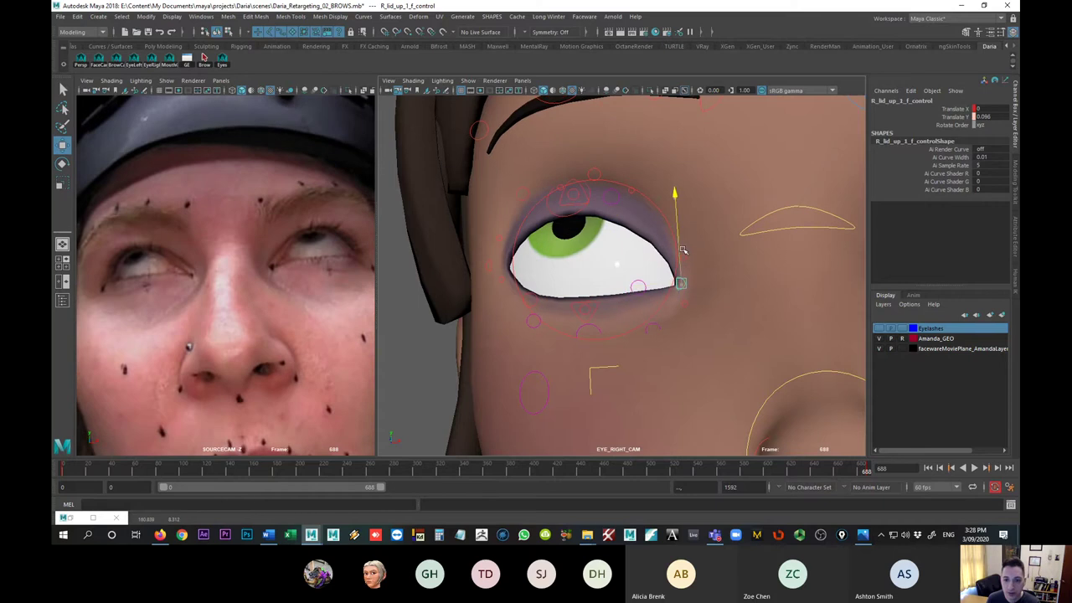
pyautogui.moveTo(683, 250); pyautogui.dragTo(685, 250, button='middle')
pyautogui.press('s')
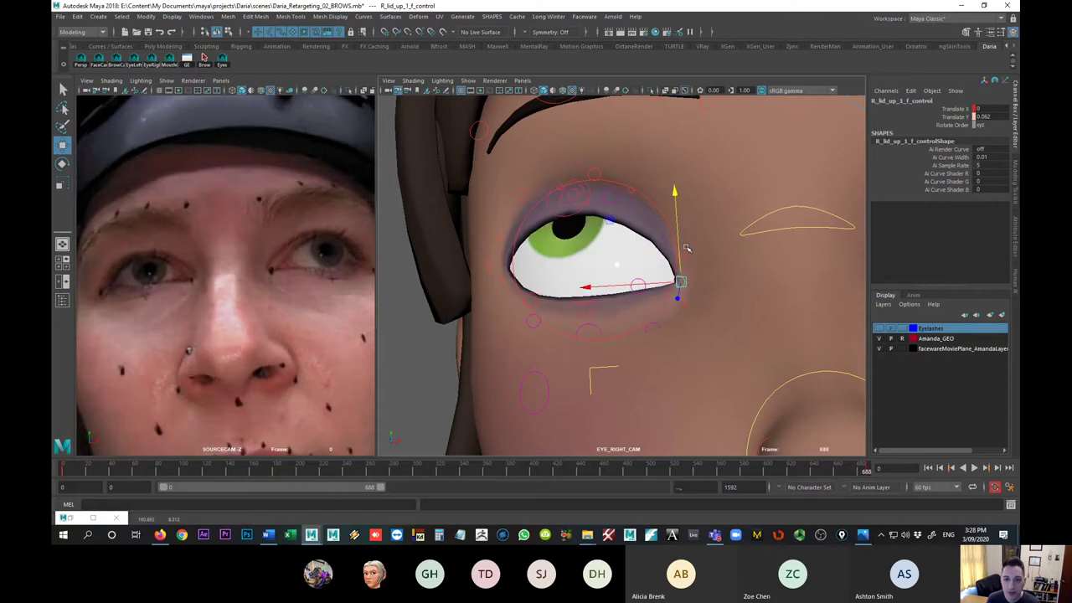
pyautogui.press(',')
pyautogui.press('.')
pyautogui.press(',')
pyautogui.press('.')
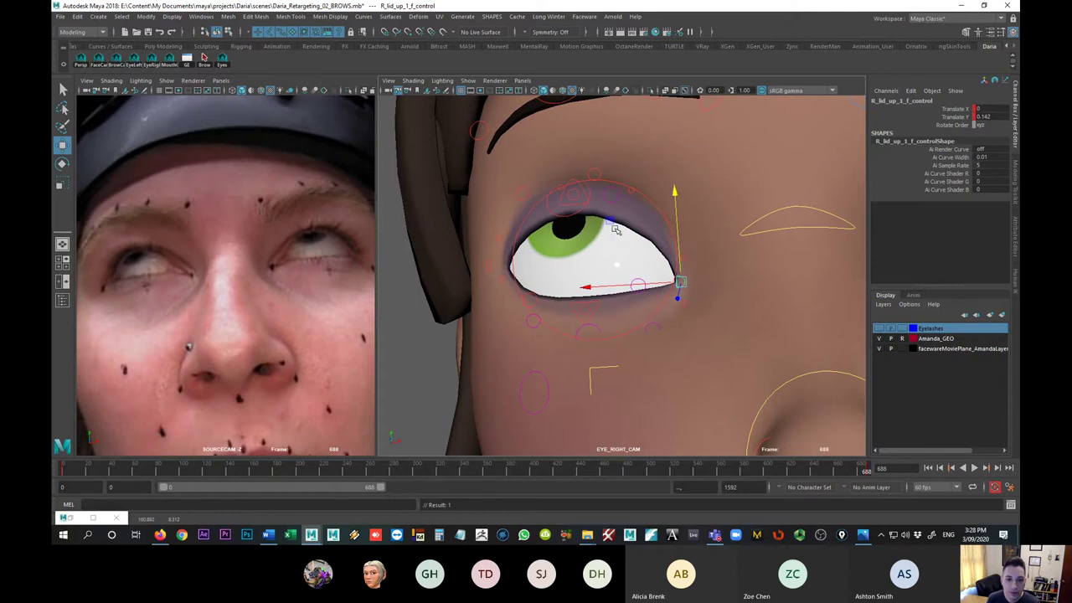
pyautogui.press(',')
pyautogui.press('.')
pyautogui.press(',')
pyautogui.press('.')
pyautogui.press(',')
pyautogui.press('.')
# - Shift R_lid_up_4 at frame 688 to about Translate X 0.174 and Translate Y -0.236, and compare with frame 0
pyautogui.click(521, 196)
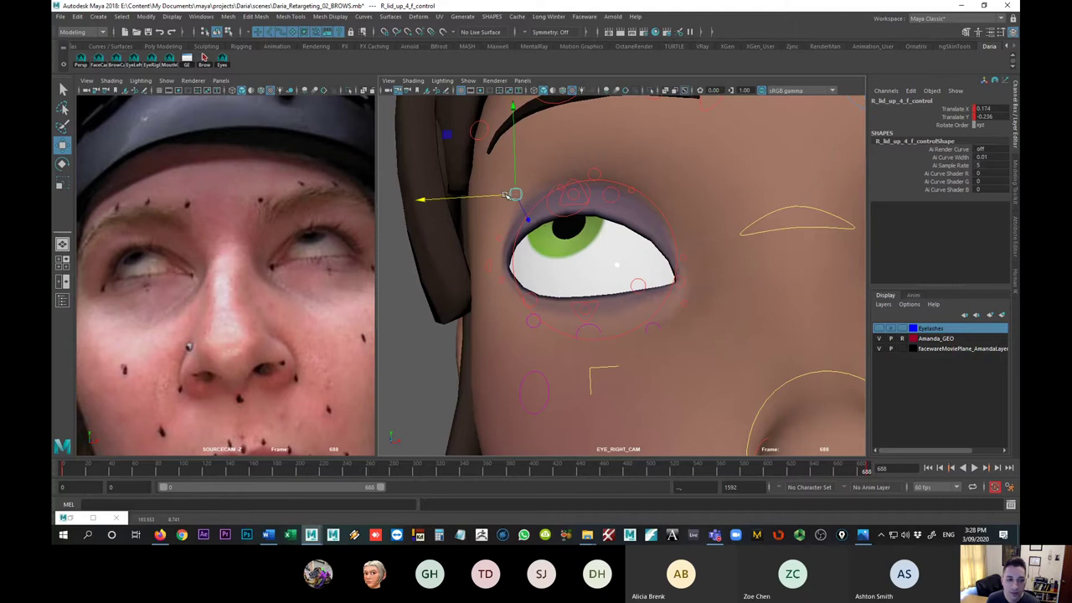
pyautogui.press(',')
pyautogui.press('.')
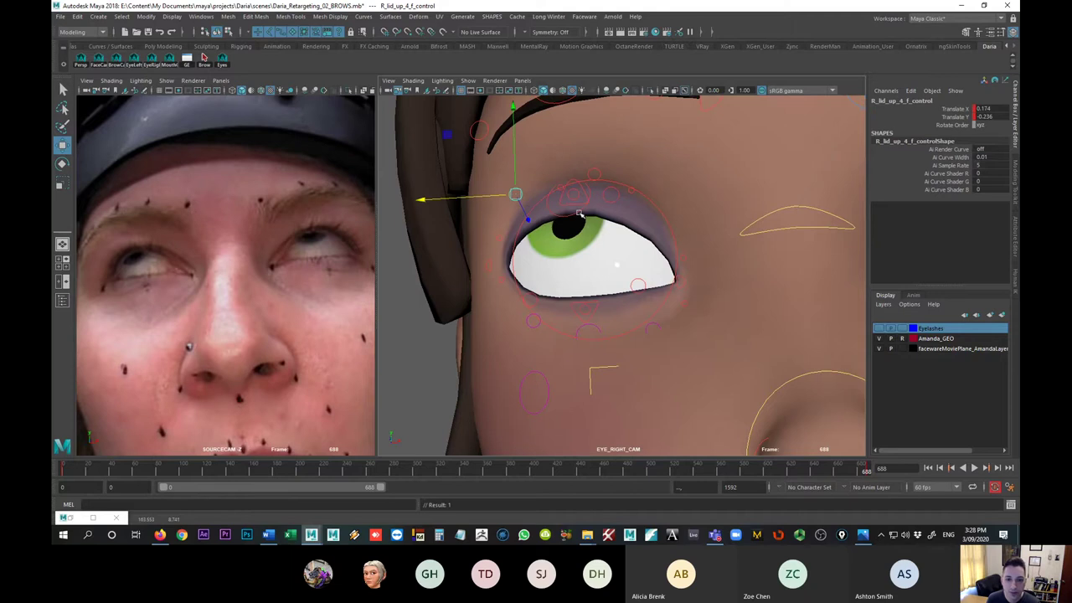
# - Rotate R_eye_fk at frame 688 to about Rotate X -25.8 and Rotate Y -15.4 to match the actor's upward gaze
pyautogui.click(580, 211)
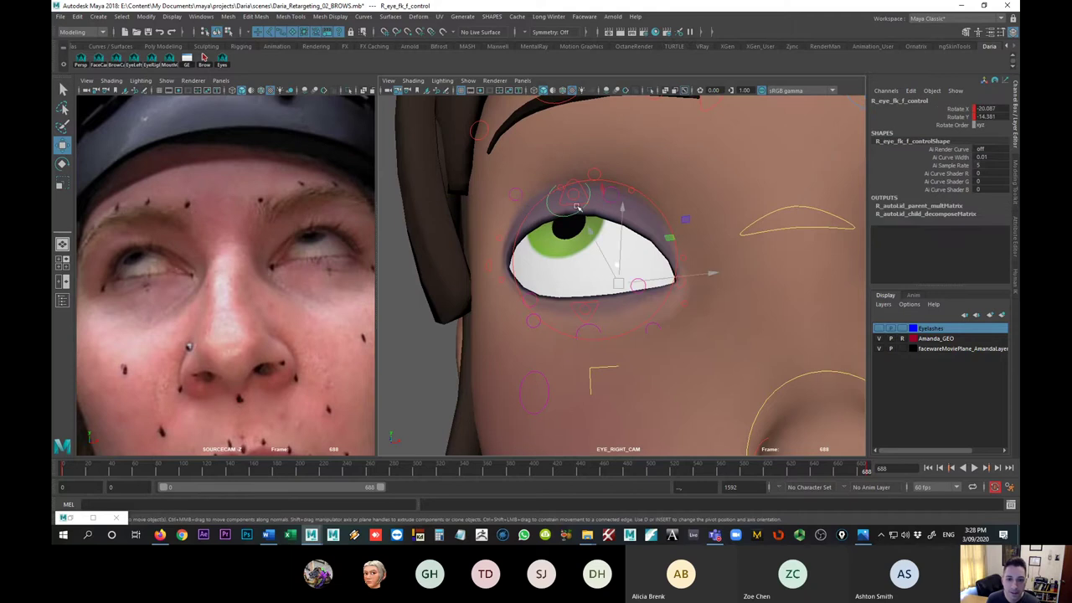
pyautogui.press('e')
pyautogui.moveTo(657, 242); pyautogui.dragTo(589, 242)
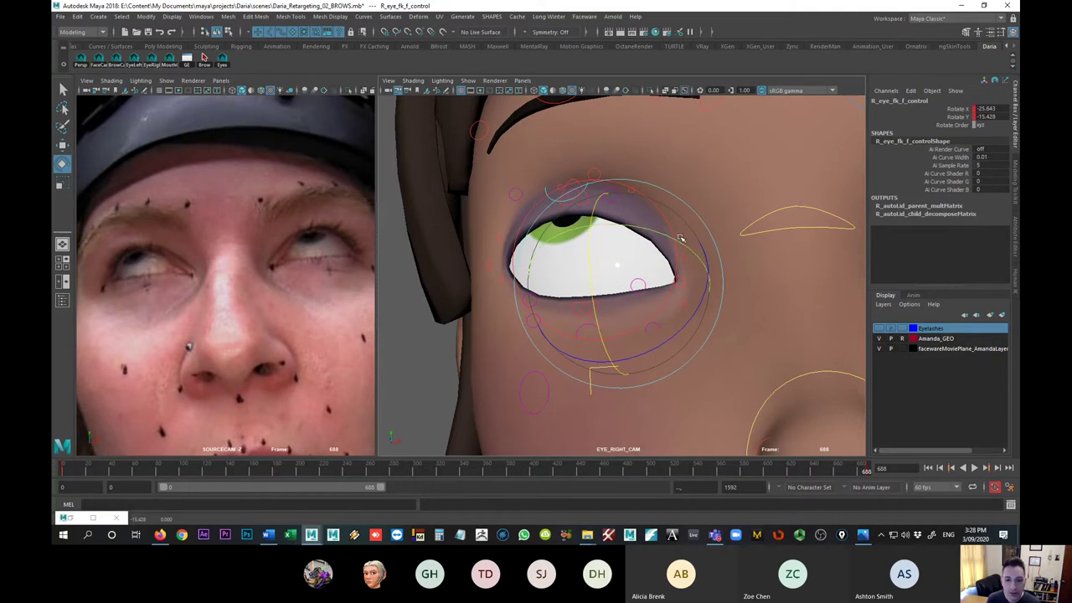
# - Raise the main R_lid_low_3 control at frame 688 to about Translate Y 0.228, and fine-tune its small inner control upward
pyautogui.click(589, 308)
pyautogui.click(585, 301)
pyautogui.press('w')
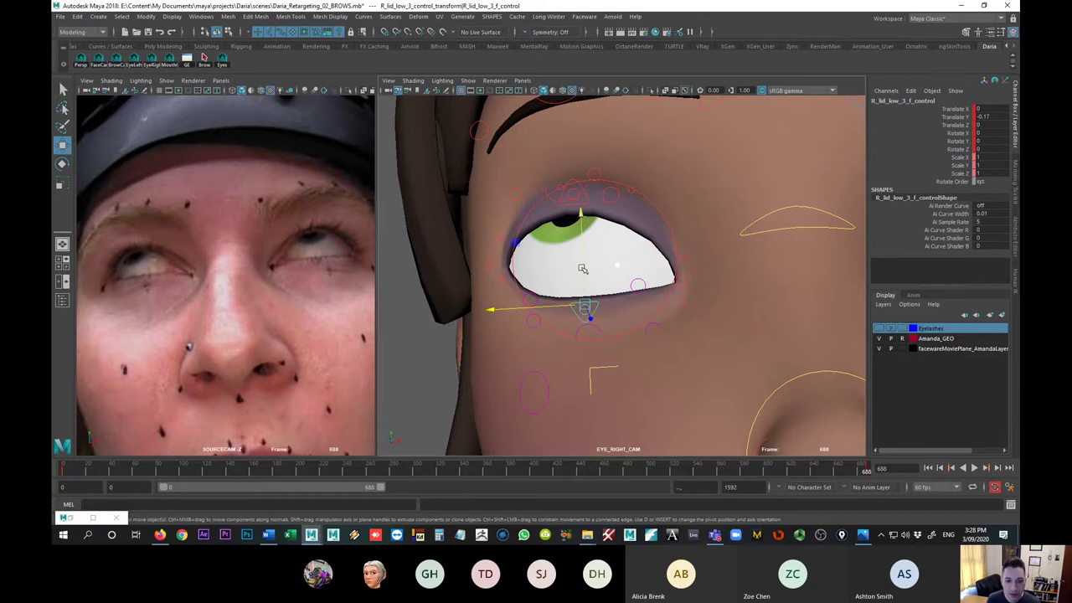
pyautogui.moveTo(581, 306); pyautogui.dragTo(589, 253)
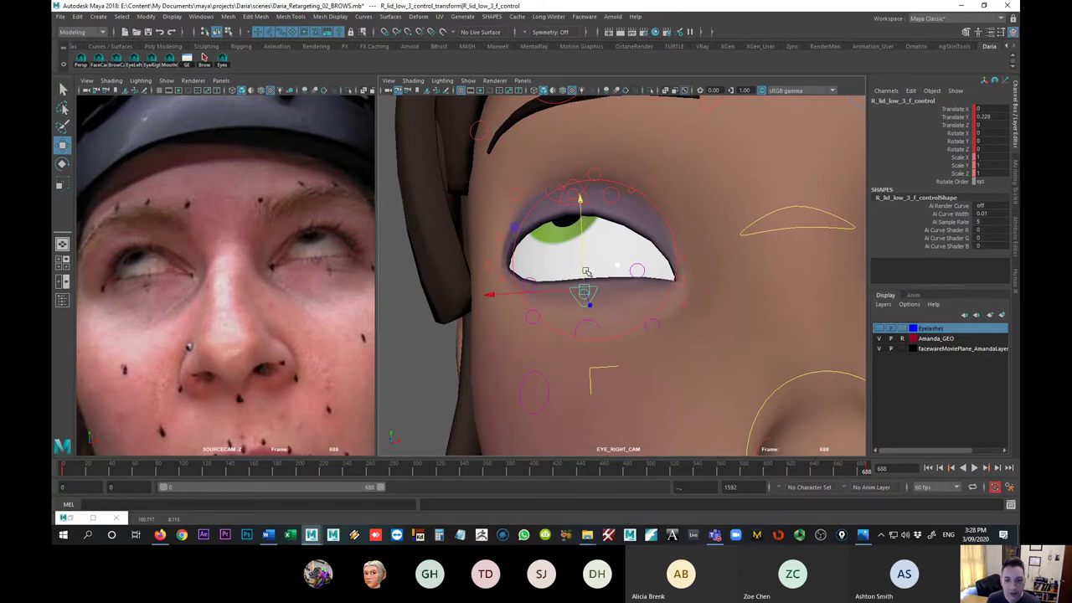
pyautogui.click(586, 295)
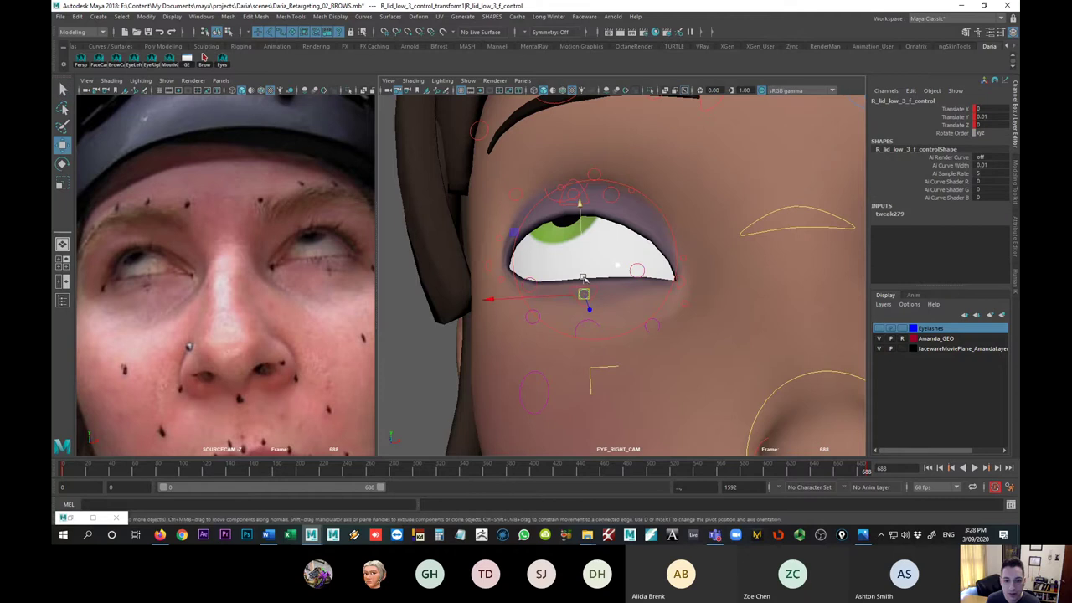
pyautogui.moveTo(586, 273); pyautogui.dragTo(585, 283)
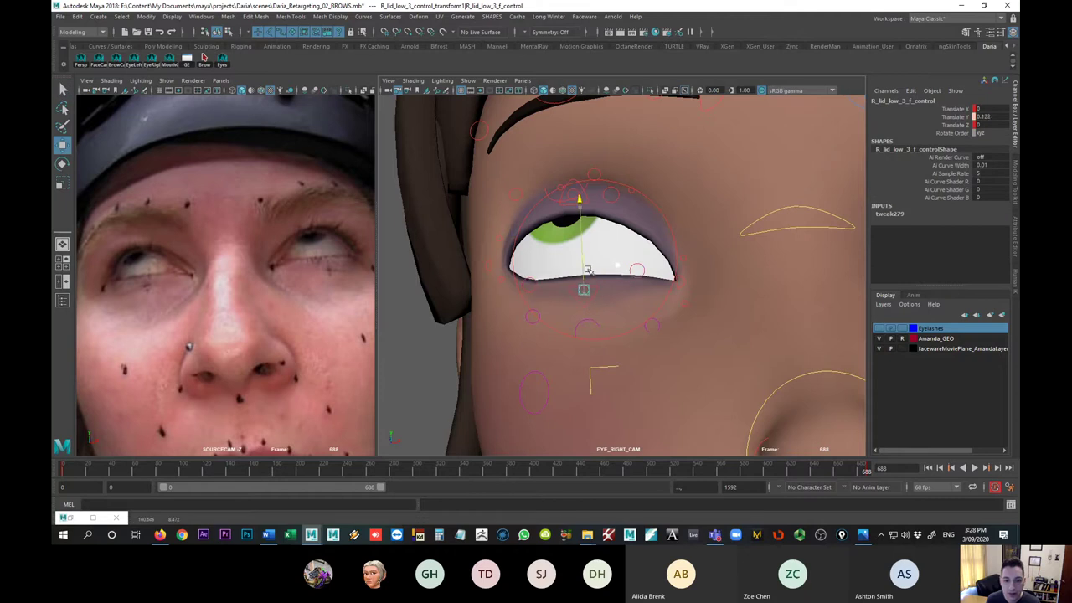
# - Raise R_lid_low_4 near the right eye's outer corner, and raise the small R_lid_low_3 control to about Translate Y 0.155
pyautogui.click(529, 283)
pyautogui.moveTo(529, 264); pyautogui.dragTo(493, 246)
pyautogui.click(488, 263)
pyautogui.click(585, 287)
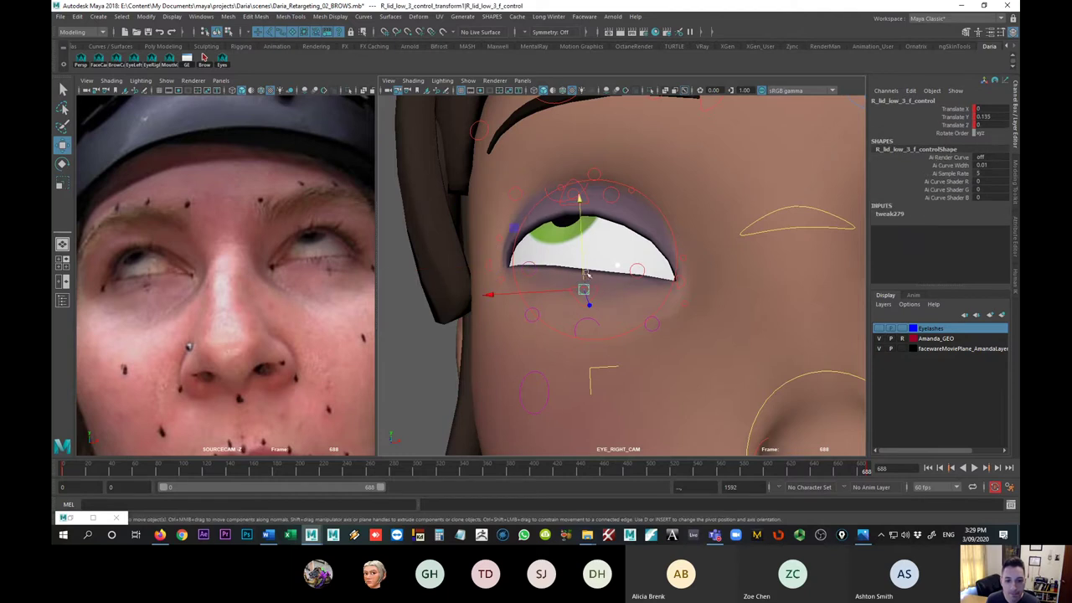
pyautogui.moveTo(594, 288); pyautogui.dragTo(583, 289)
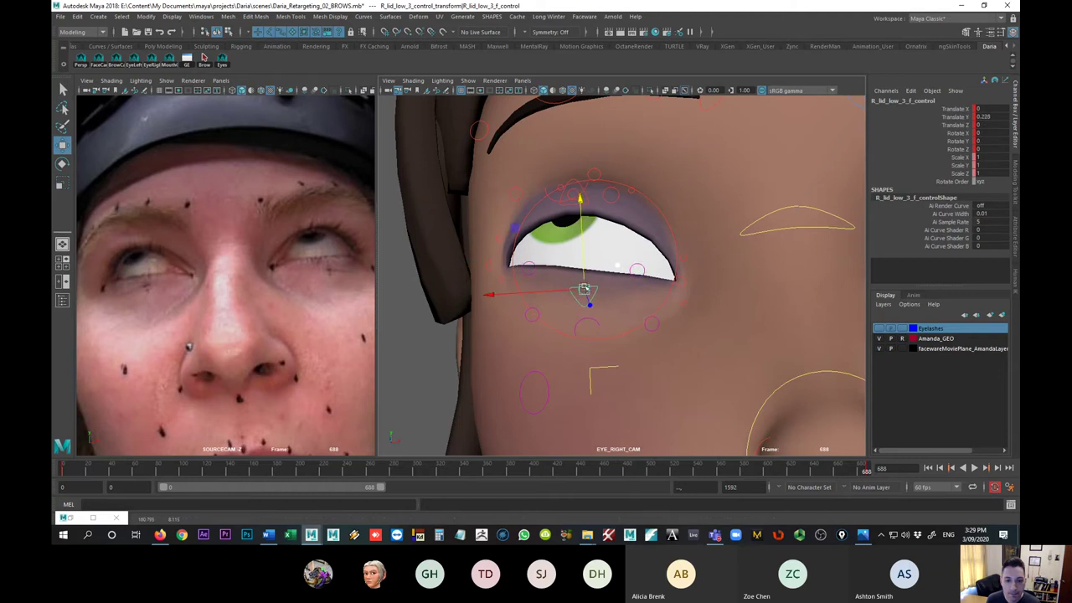
# - Refine the right lower lid to about R_lid_low_2 X 0.104, Y 0.168, R_lid_low_4 Y 0.087 and R_lid_low_3 Y 0.174
pyautogui.click(636, 271)
pyautogui.moveTo(627, 254); pyautogui.dragTo(627, 251)
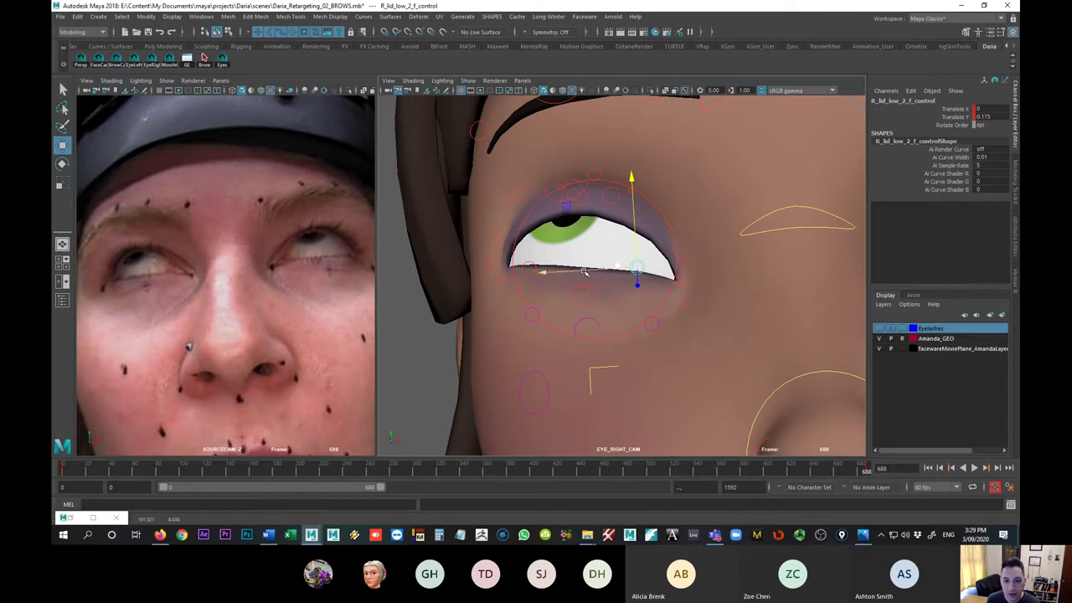
pyautogui.click(529, 268)
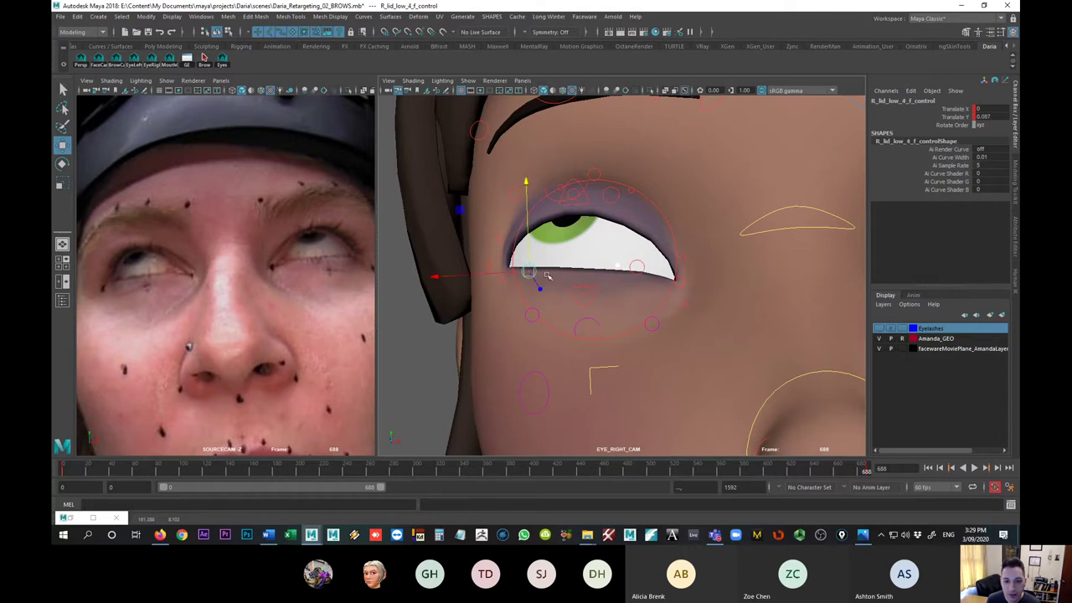
pyautogui.click(585, 289)
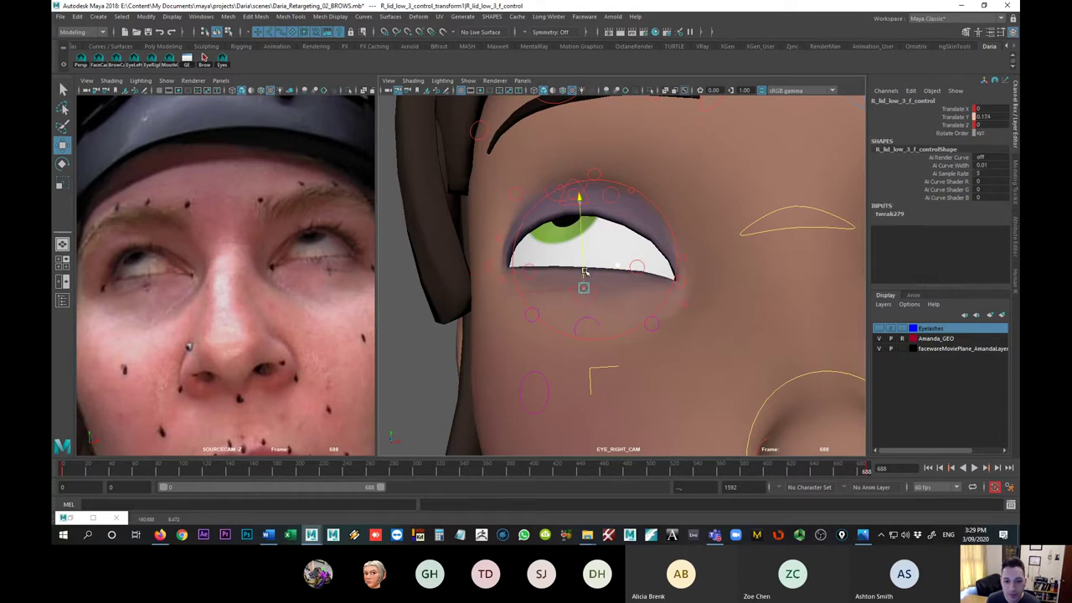
pyautogui.click(643, 273)
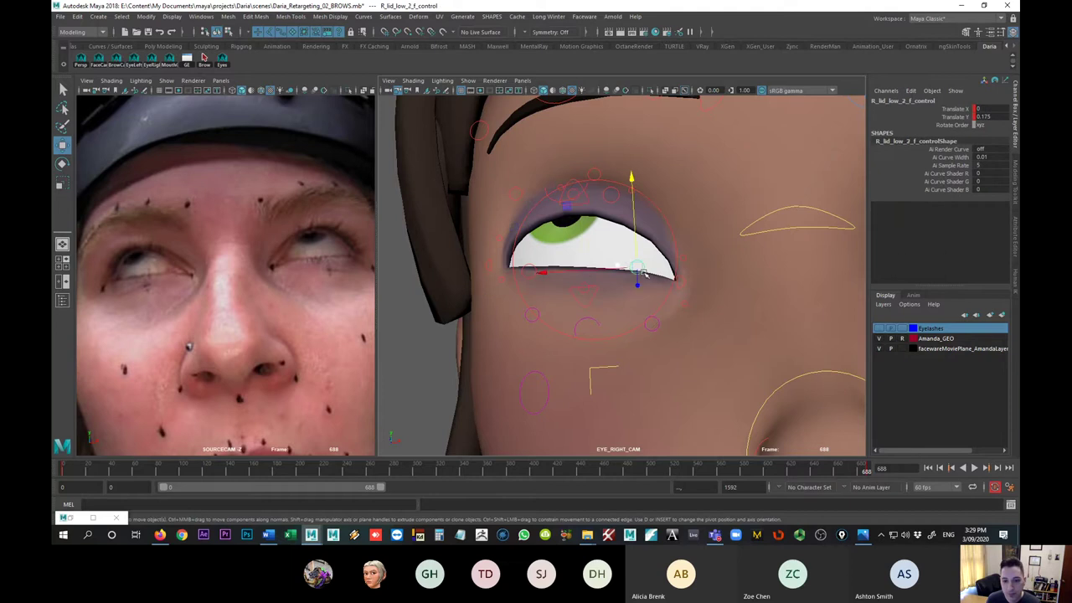
pyautogui.moveTo(635, 270); pyautogui.dragTo(686, 262)
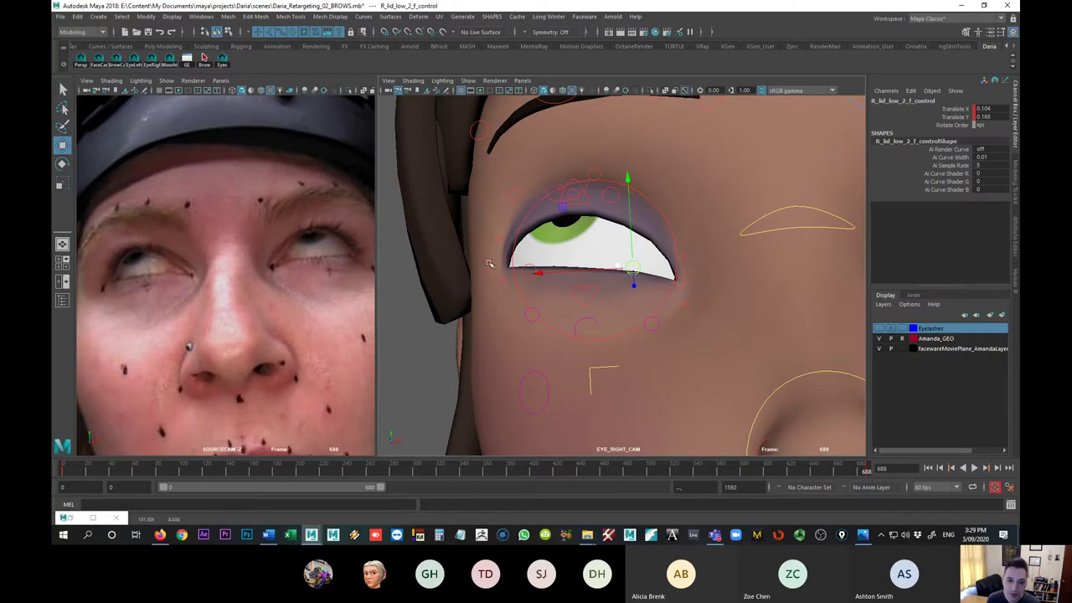
# - Raise the R_eye_up_5 and R_eye_up_4 socket controls slightly above the right eye's outer half at frame 688
pyautogui.click(499, 240)
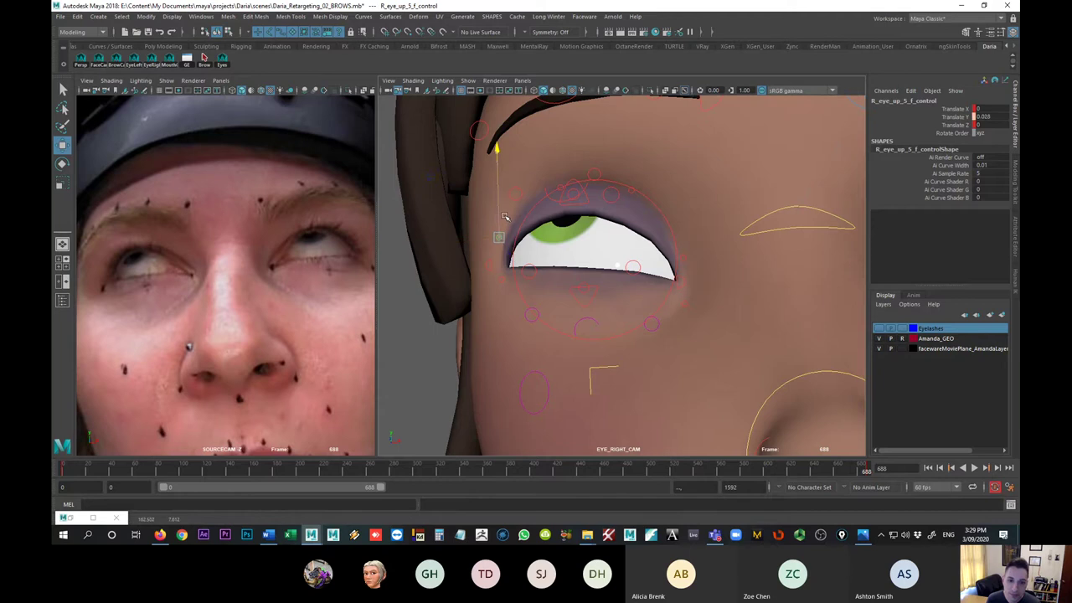
pyautogui.moveTo(506, 215); pyautogui.dragTo(519, 198)
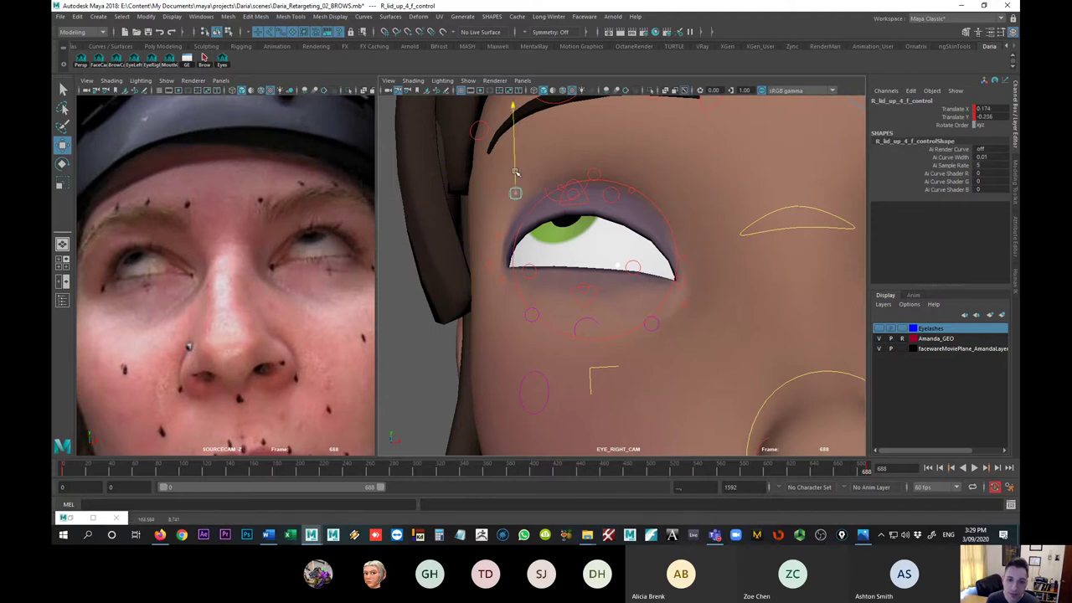
pyautogui.press('q')
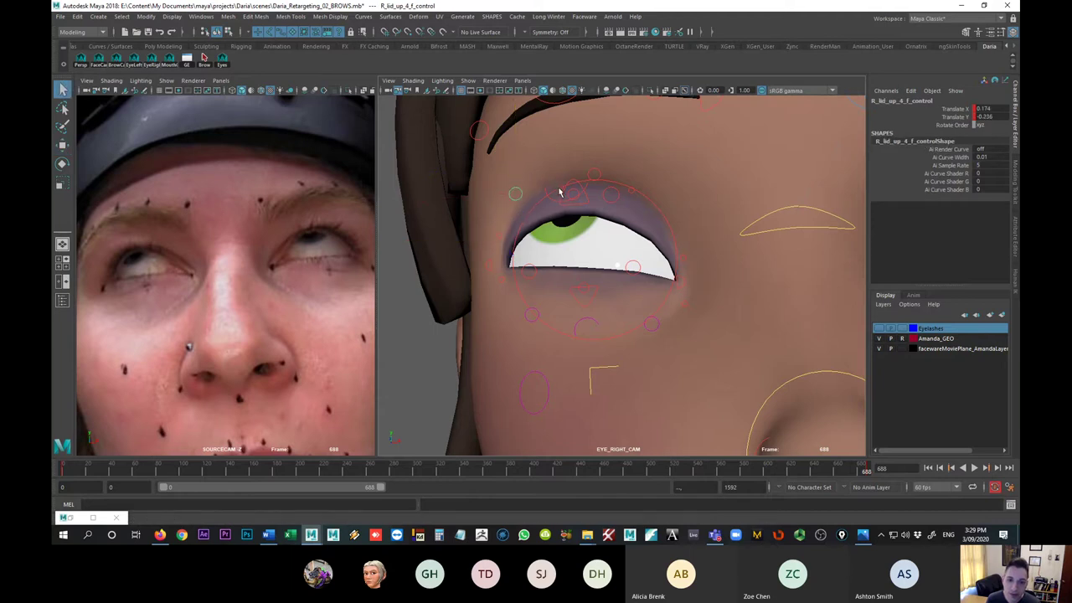
pyautogui.click(560, 191)
pyautogui.click(515, 194)
pyautogui.click(560, 193)
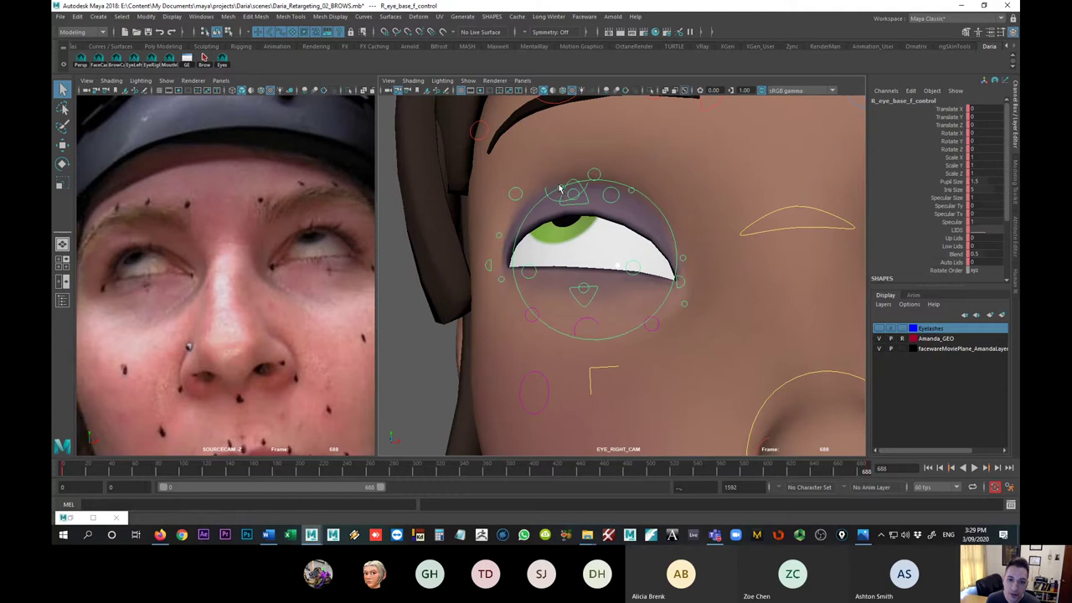
pyautogui.click(561, 185)
pyautogui.press('w')
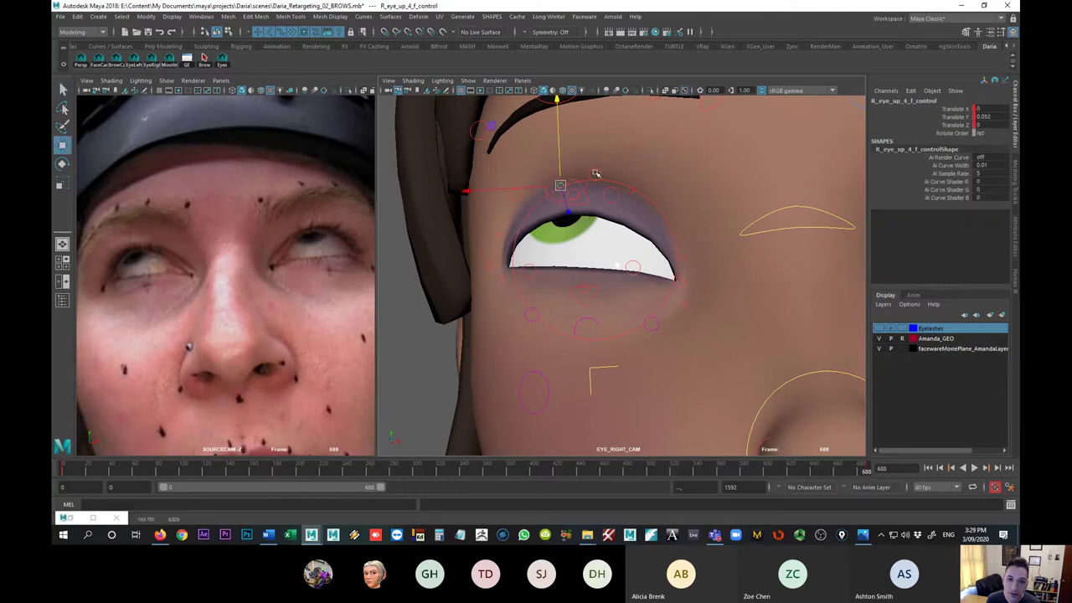
# - Raise R_eye_up_3 to about Translate Y 0.079 and R_eye_up_2 slightly, and shift R_eye_up_1 to about X -0.005, Y 0.075, Z 0.016
pyautogui.click(595, 172)
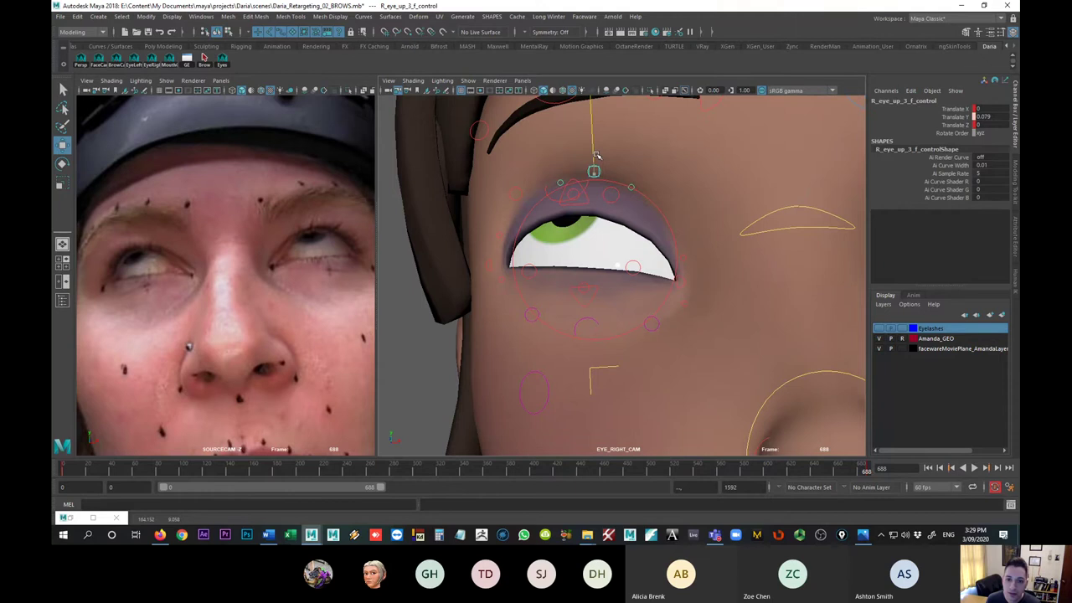
pyautogui.click(631, 179)
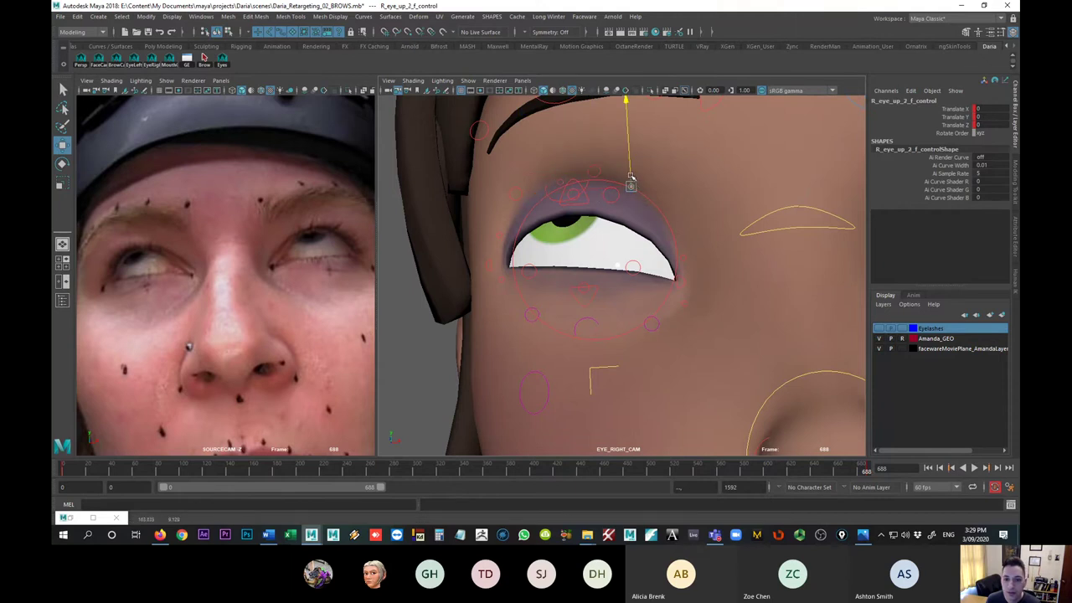
pyautogui.click(683, 256)
pyautogui.click(684, 256)
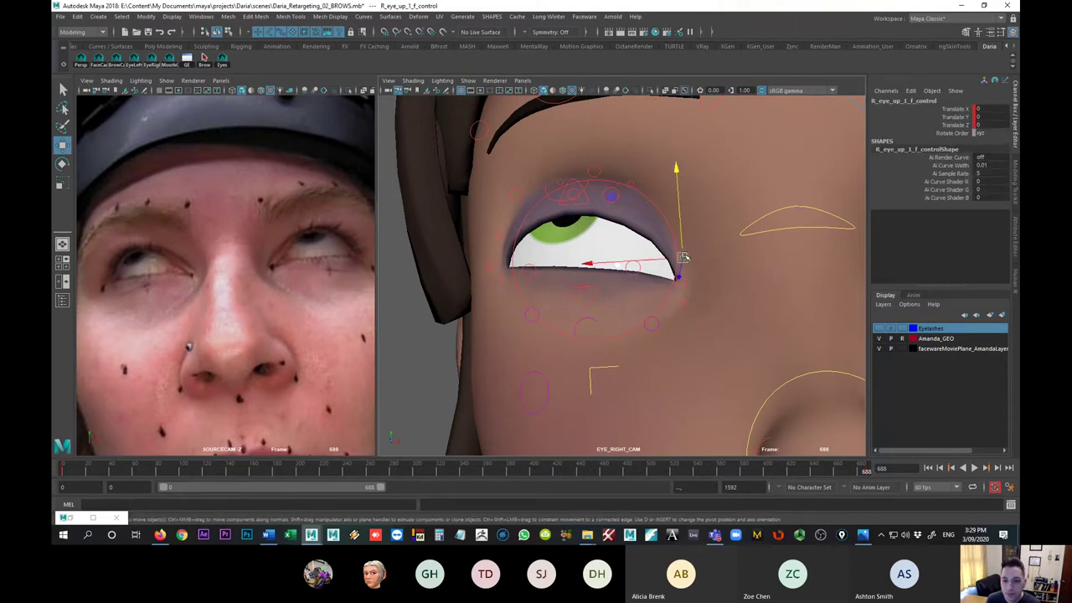
pyautogui.moveTo(682, 255); pyautogui.dragTo(678, 271)
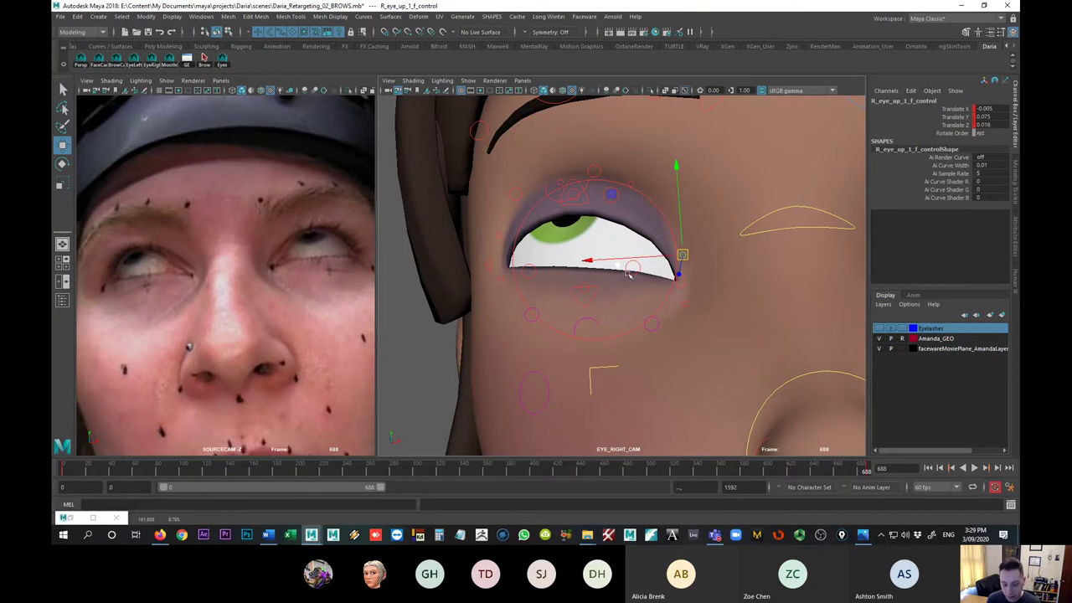
# - Compare the right eye's pose with the actor's video at frames 0 and 688 in the right-eye close-up
pyautogui.hotkey('alt', 'shift', 'v')
pyautogui.press('.')
pyautogui.press(',')
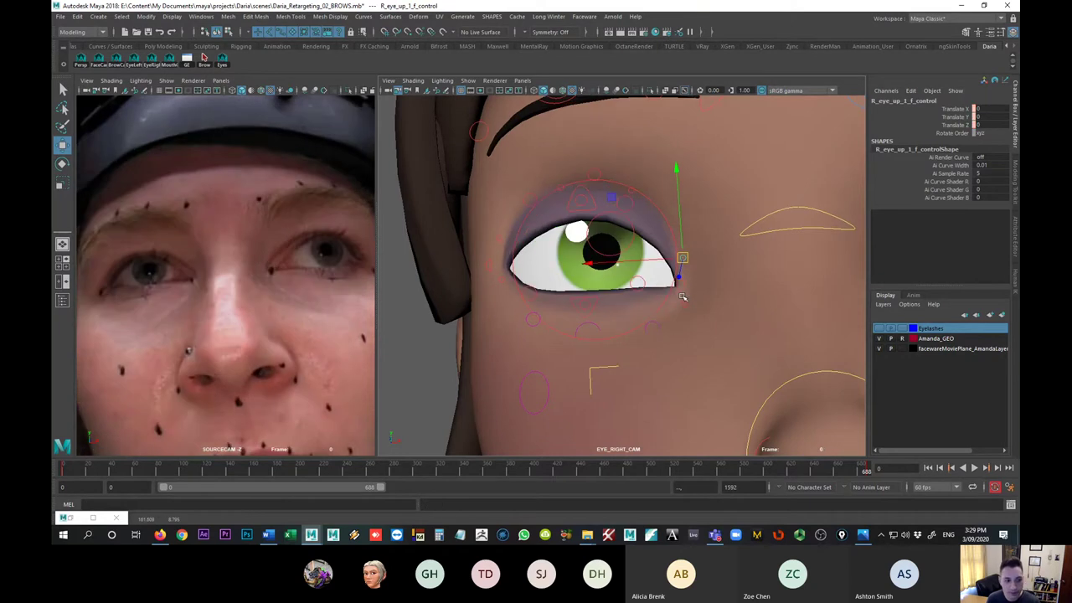
pyautogui.press('.')
pyautogui.press(',')
pyautogui.press('.')
pyautogui.press(',')
pyautogui.press('.')
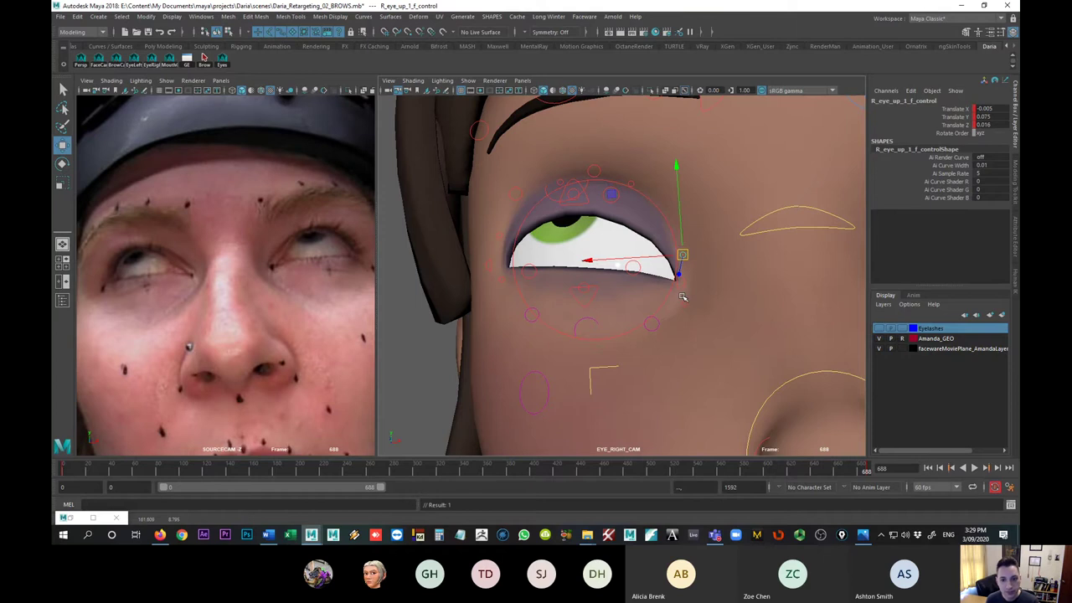
# - View the whole face through FACECAM and compare both eyes with the actor's video at frames 0 and 688
pyautogui.click(98, 63)
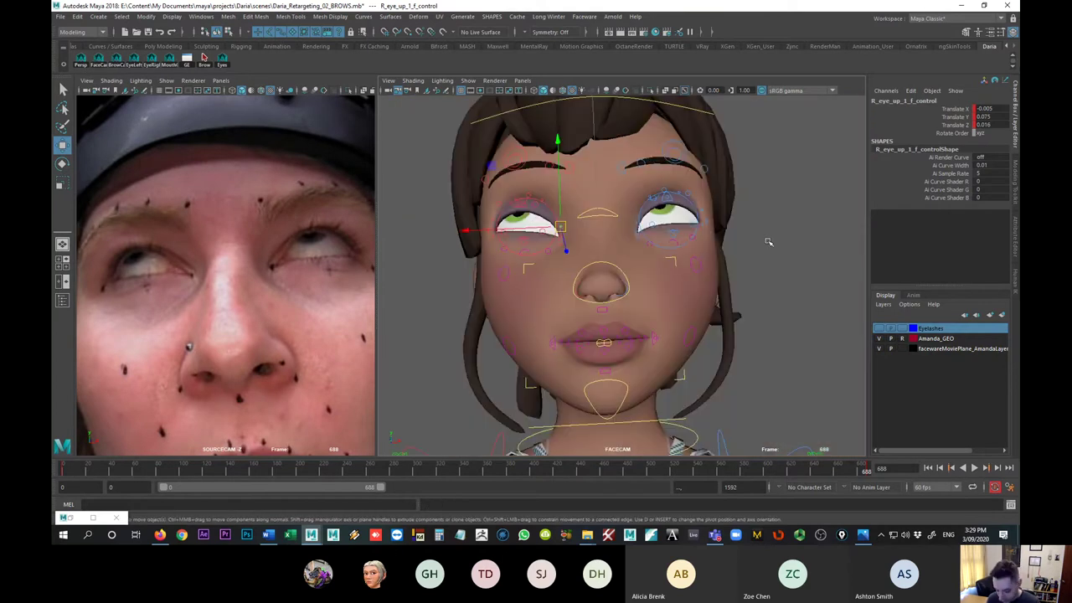
pyautogui.press(',')
pyautogui.press('.')
pyautogui.press(',')
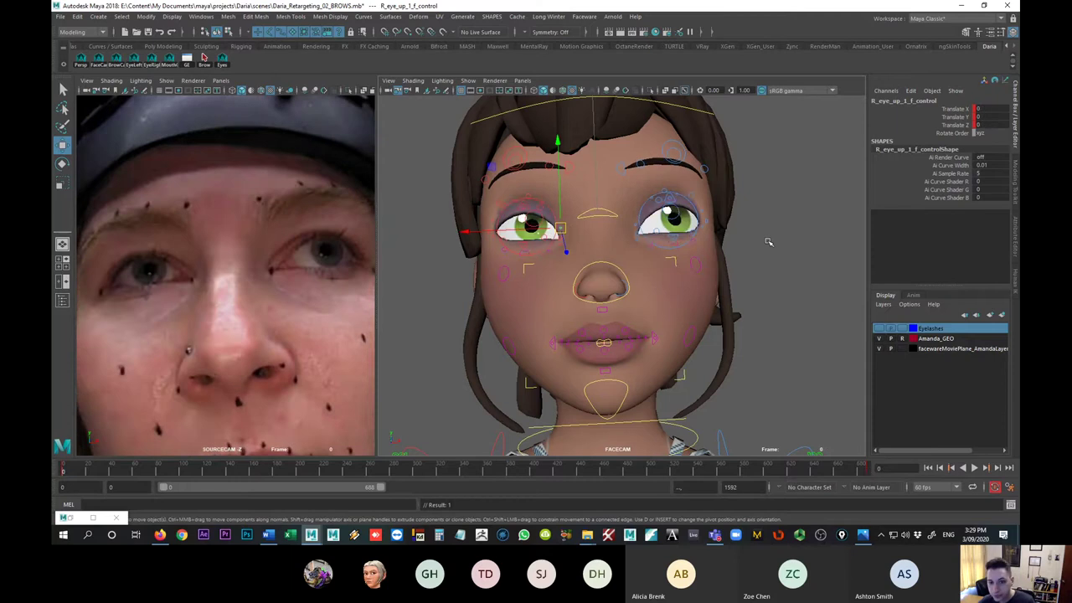
pyautogui.press('.')
pyautogui.press(',')
pyautogui.press('.')
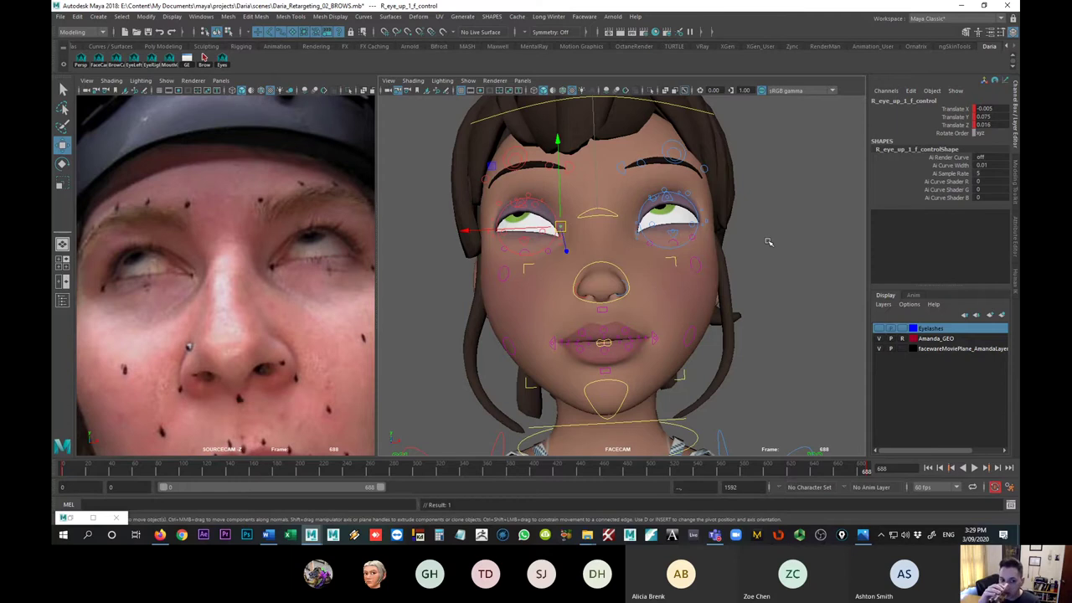
pyautogui.press(',')
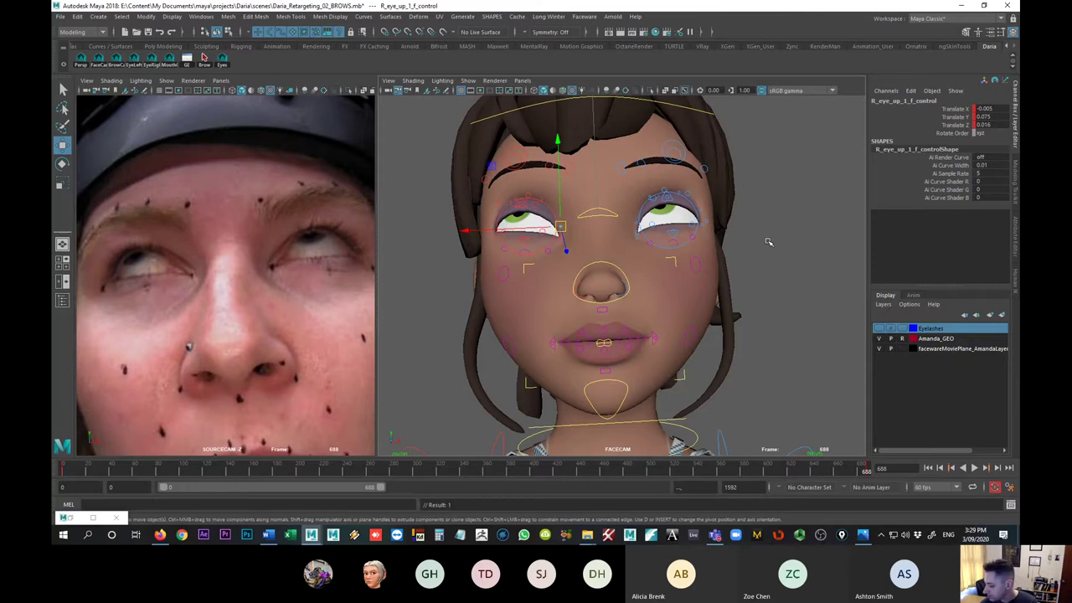
pyautogui.press('.')
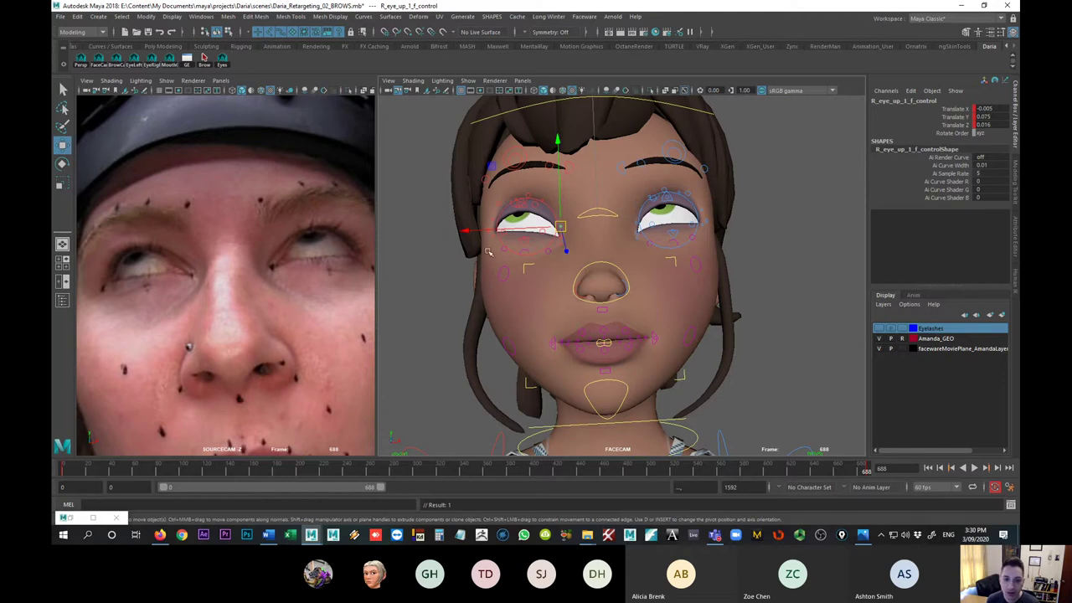
pyautogui.press(',')
pyautogui.press('.')
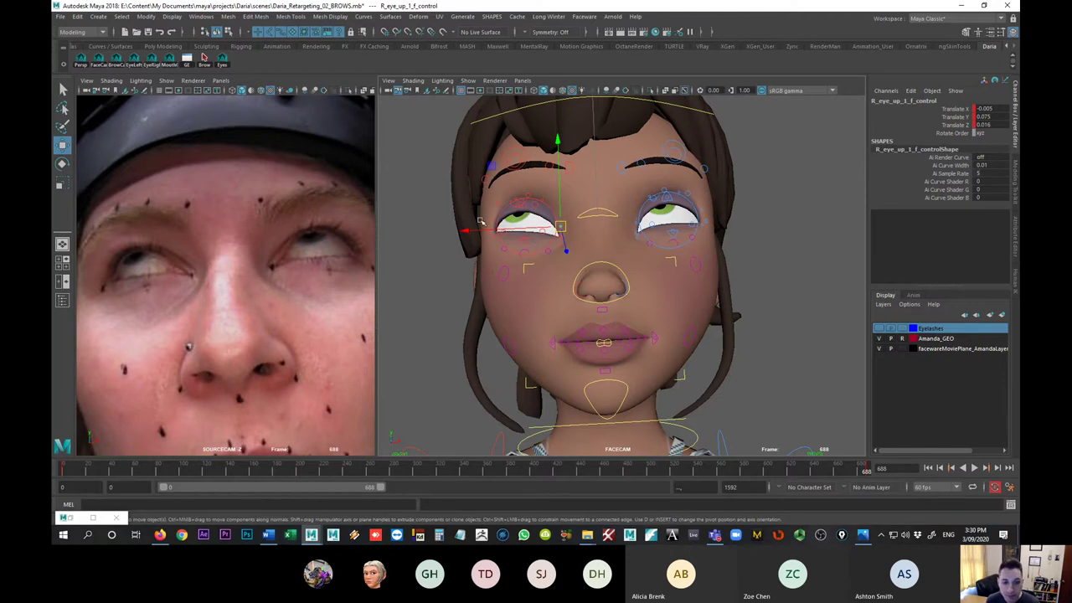
# - In the BROW_CAM view, raise R_lid_up_1 at the right inner eye corner to about Translate Y 0.268 and key it at frame 688
pyautogui.click(116, 64)
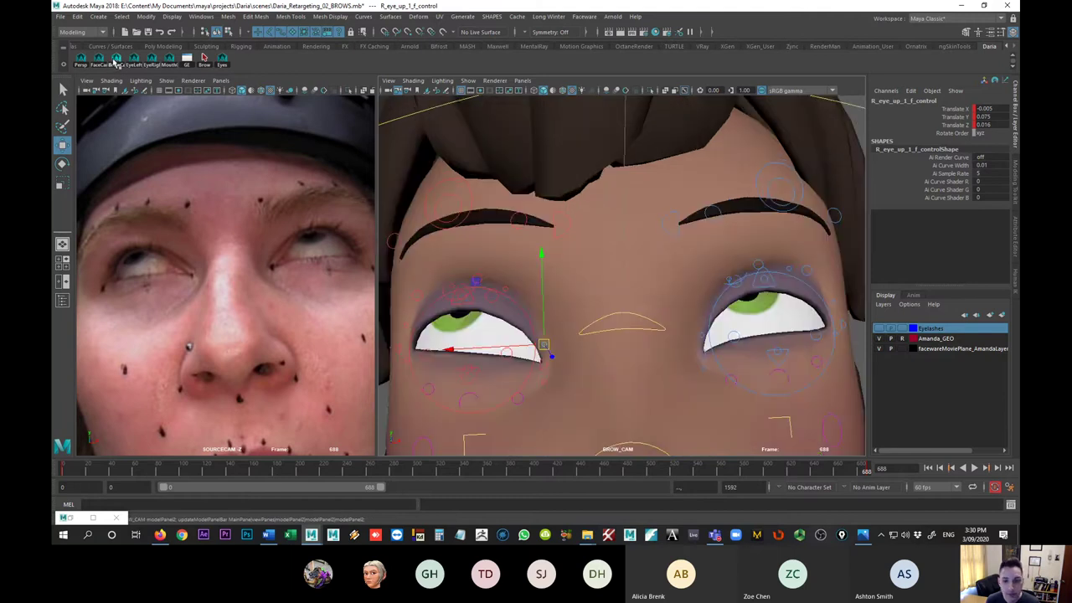
pyautogui.click(544, 369)
pyautogui.moveTo(546, 343); pyautogui.dragTo(546, 342)
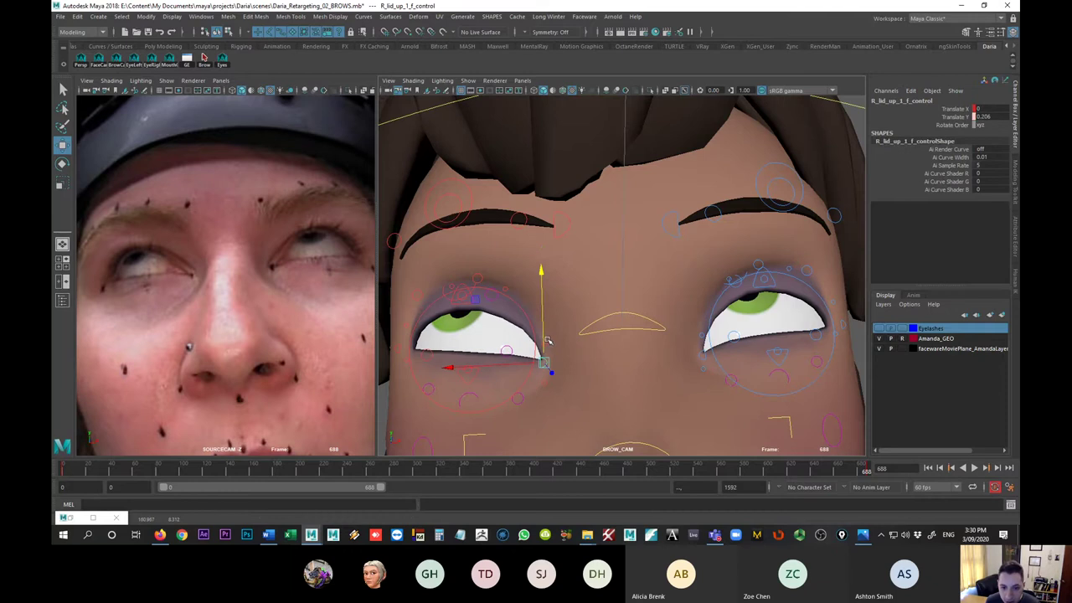
pyautogui.hotkey('alt', ',')
pyautogui.hotkey('alt', '.')
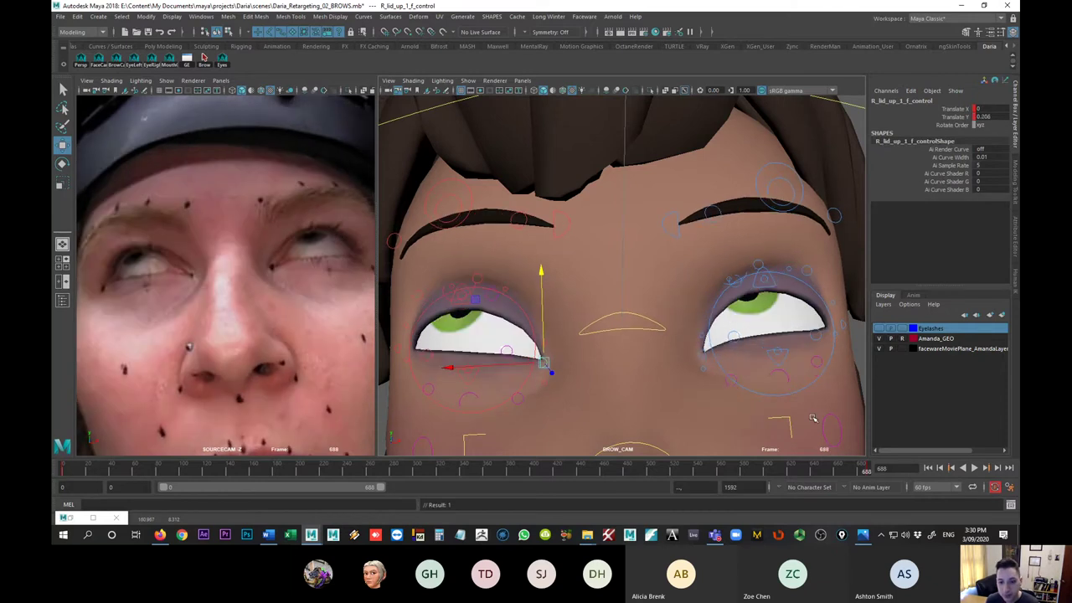
pyautogui.hotkey('alt', ',')
pyautogui.hotkey('alt', '.')
pyautogui.moveTo(543, 341); pyautogui.dragTo(546, 339)
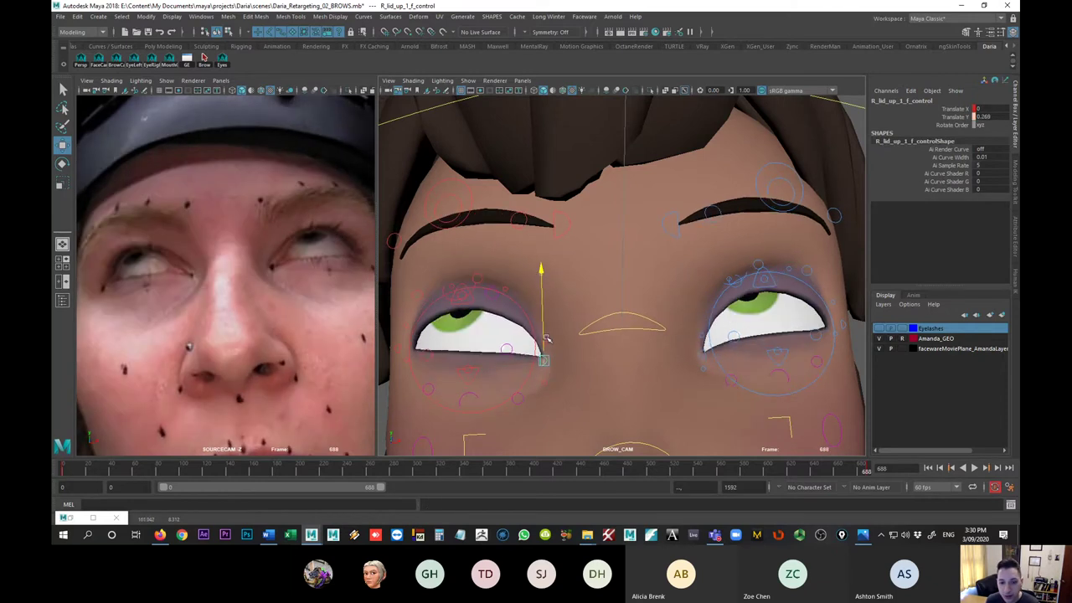
pyautogui.press('s')
# - Raise L_lid_up_1 at the left inner eye corner to about Translate Y 0.2, key it at frame 688, and compare with frame 0
pyautogui.click(703, 356)
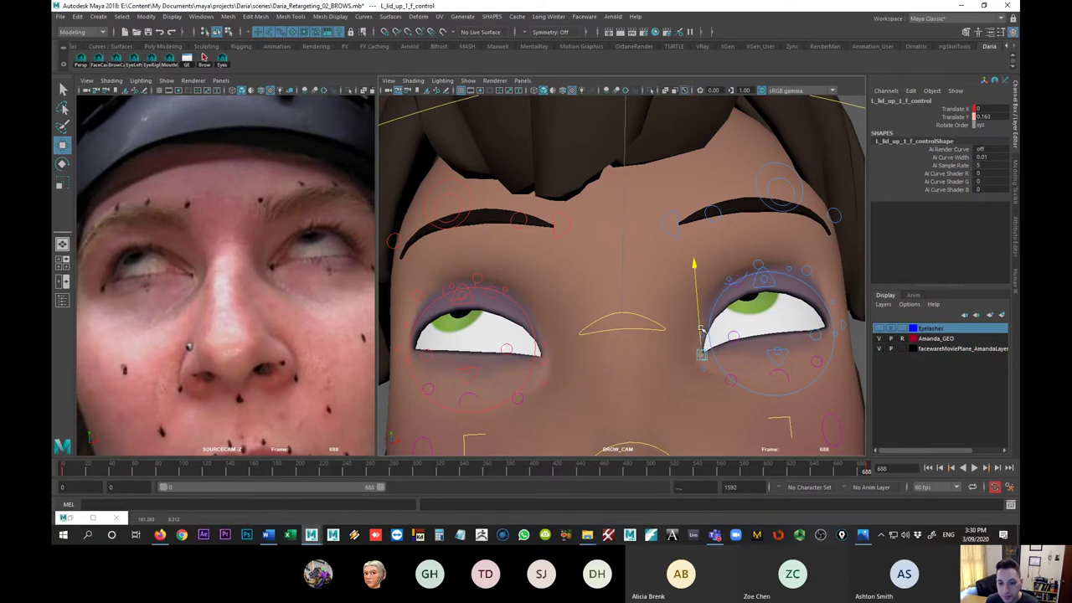
pyautogui.moveTo(699, 328); pyautogui.dragTo(703, 326)
pyautogui.press('s')
pyautogui.press('.')
pyautogui.press(',')
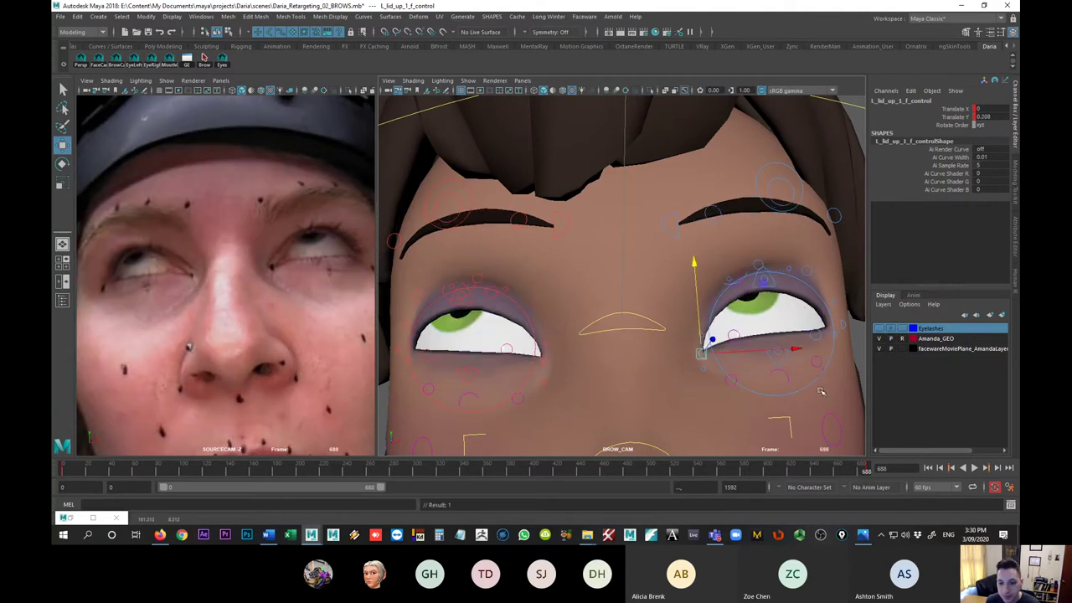
pyautogui.press('.')
pyautogui.press(',')
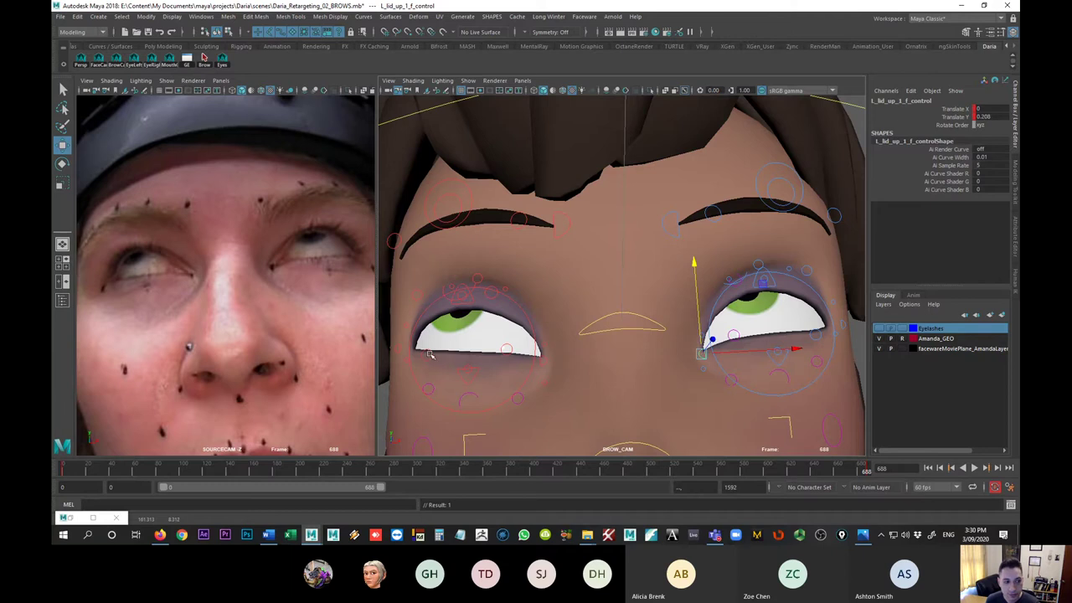
# - Raise R_lid_low_3 to about Translate Y 0.241 and R_eye_low_3 to about Translate Y 0.174 below the right eye at frame 688
pyautogui.click(475, 369)
pyautogui.moveTo(474, 366); pyautogui.dragTo(470, 353)
pyautogui.click(470, 369)
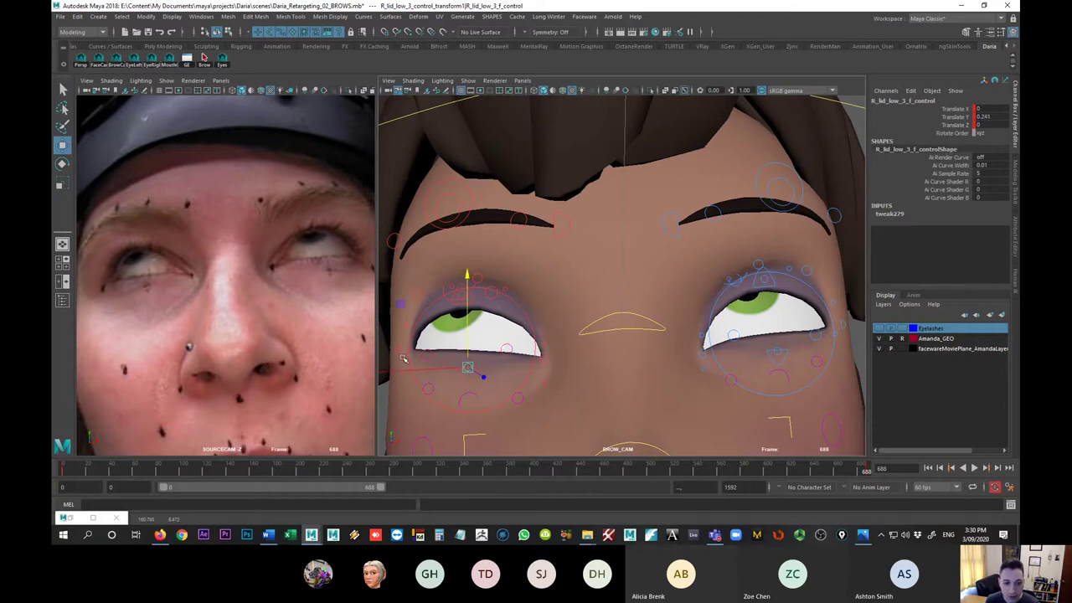
pyautogui.click(427, 388)
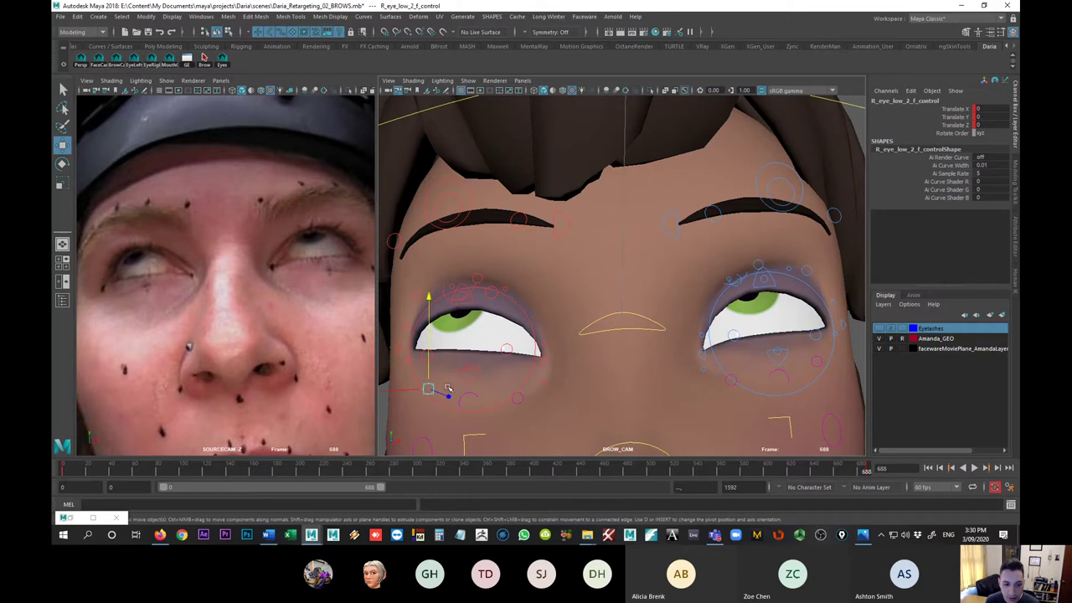
pyautogui.click(471, 396)
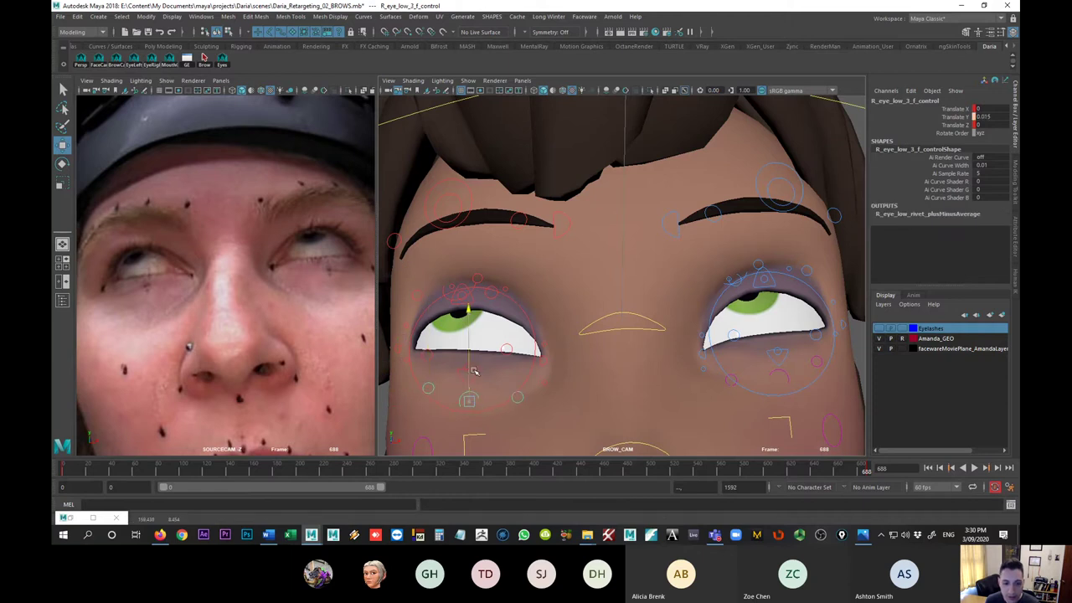
pyautogui.moveTo(474, 369); pyautogui.dragTo(473, 365)
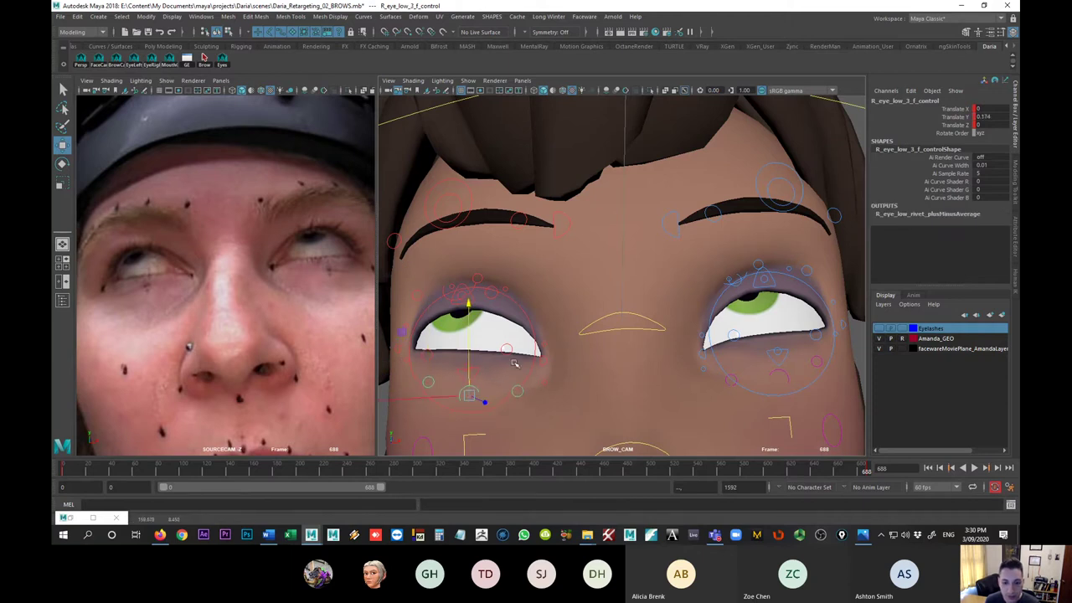
# - Move R_eye_low_5 to about Translate Y 0.081 and R_eye_low_1 to about Translate Y 0.051, and key them at frame 688
pyautogui.click(548, 380)
pyautogui.click(545, 382)
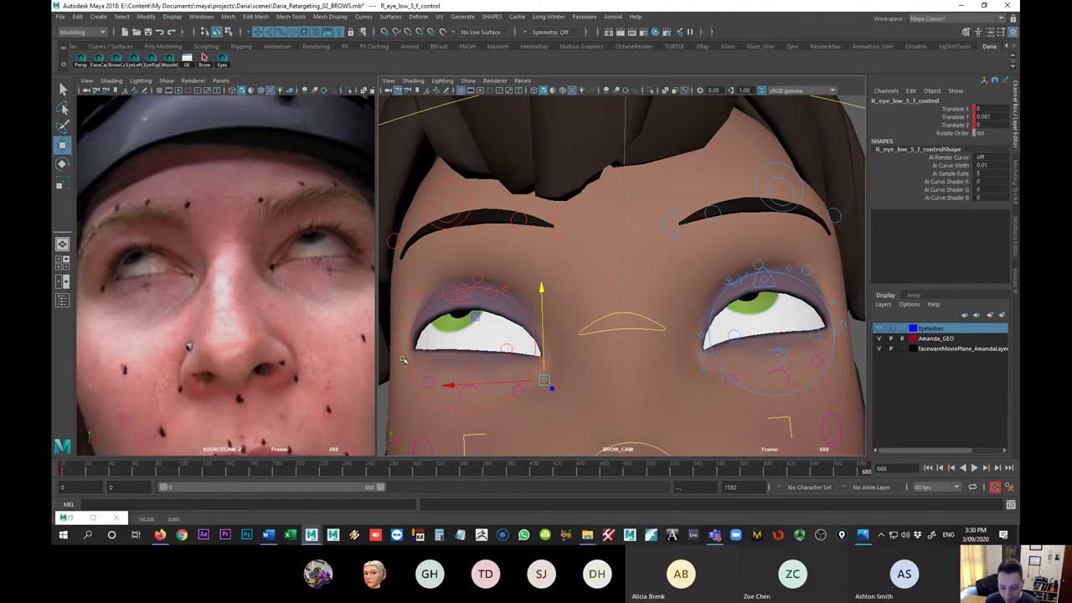
pyautogui.press('.')
pyautogui.press(',')
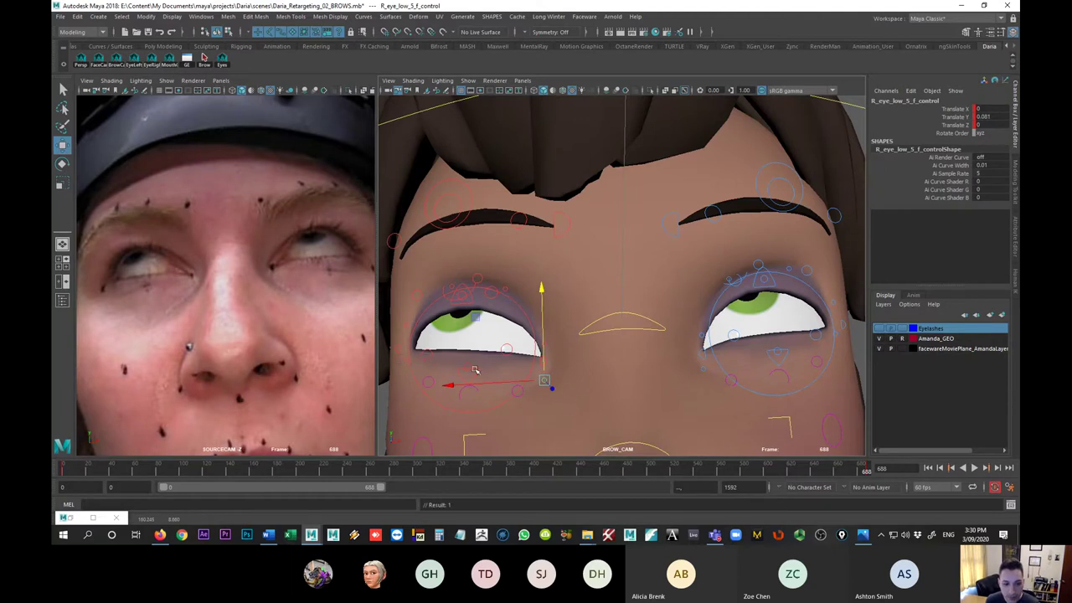
pyautogui.click(405, 357)
pyautogui.press('.')
pyautogui.press(',')
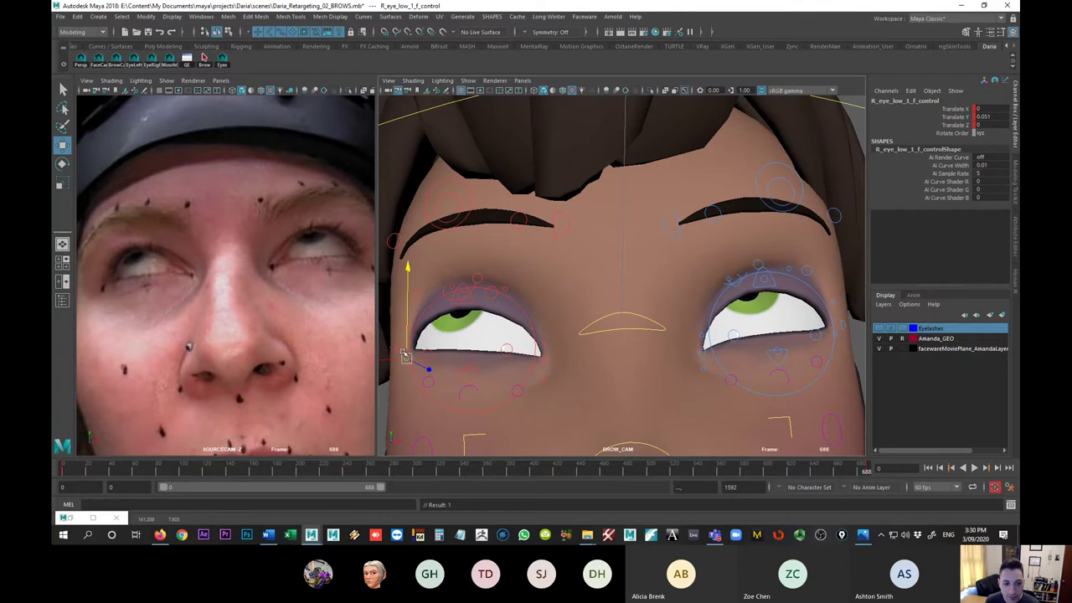
# - Raise R_lid_up_5 at the right outer eye corner to about Translate Y 0.048, key it at frame 688, and compare with frame 0
pyautogui.click(399, 350)
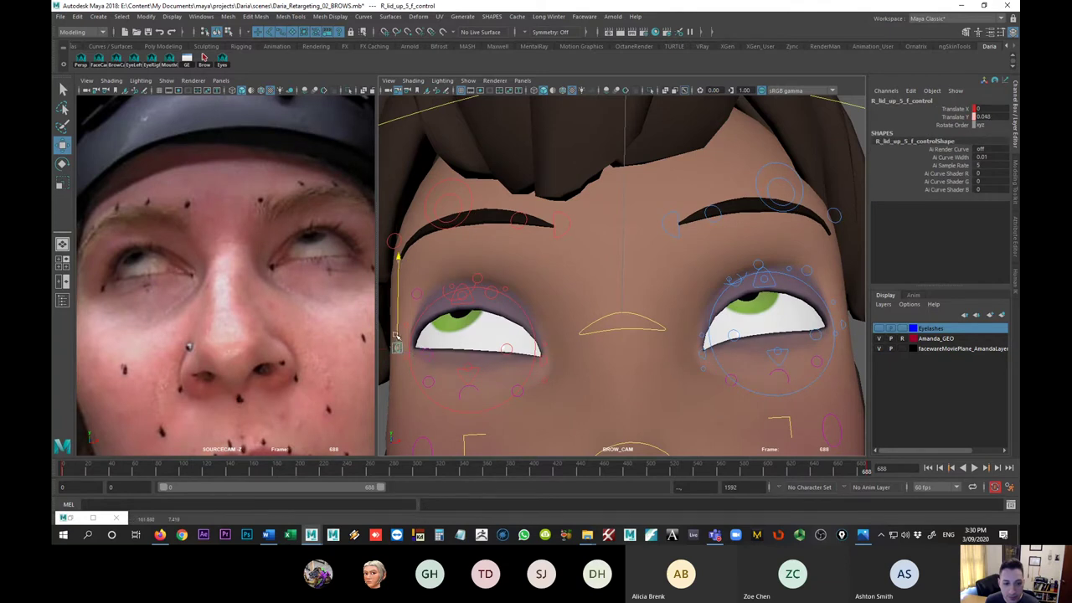
pyautogui.press(',')
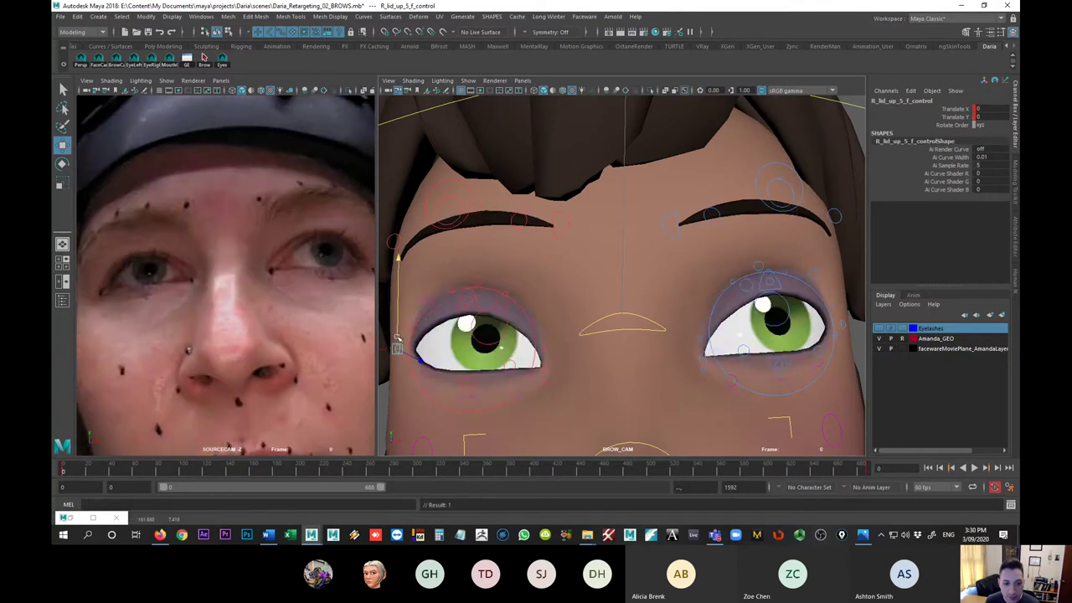
pyautogui.press('.')
pyautogui.press(',')
pyautogui.press('.')
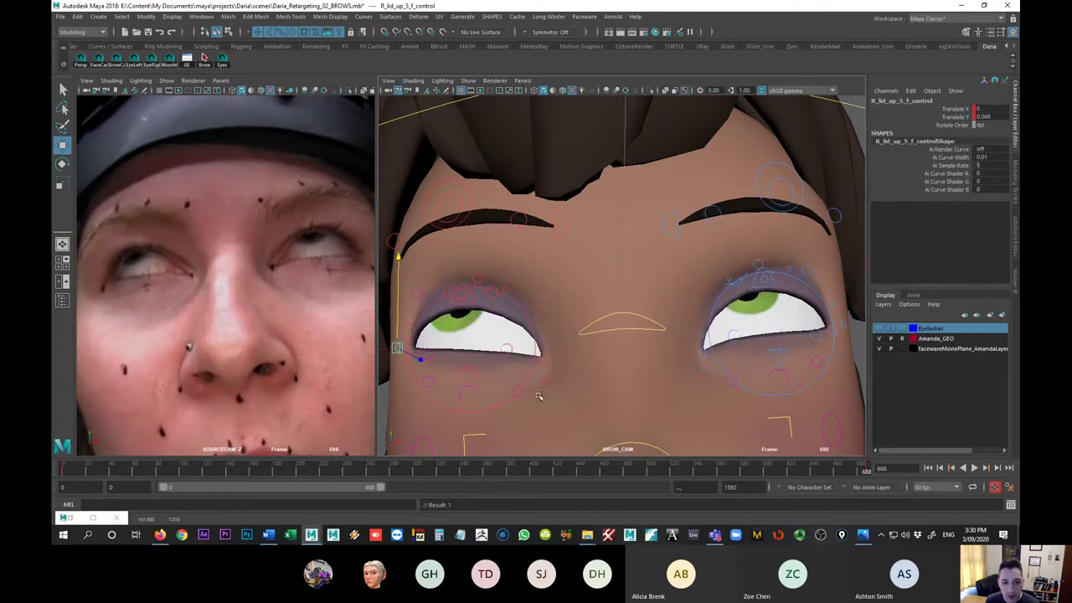
pyautogui.press(',')
pyautogui.press('.')
pyautogui.press(',')
pyautogui.press('.')
pyautogui.press(',')
pyautogui.press('.')
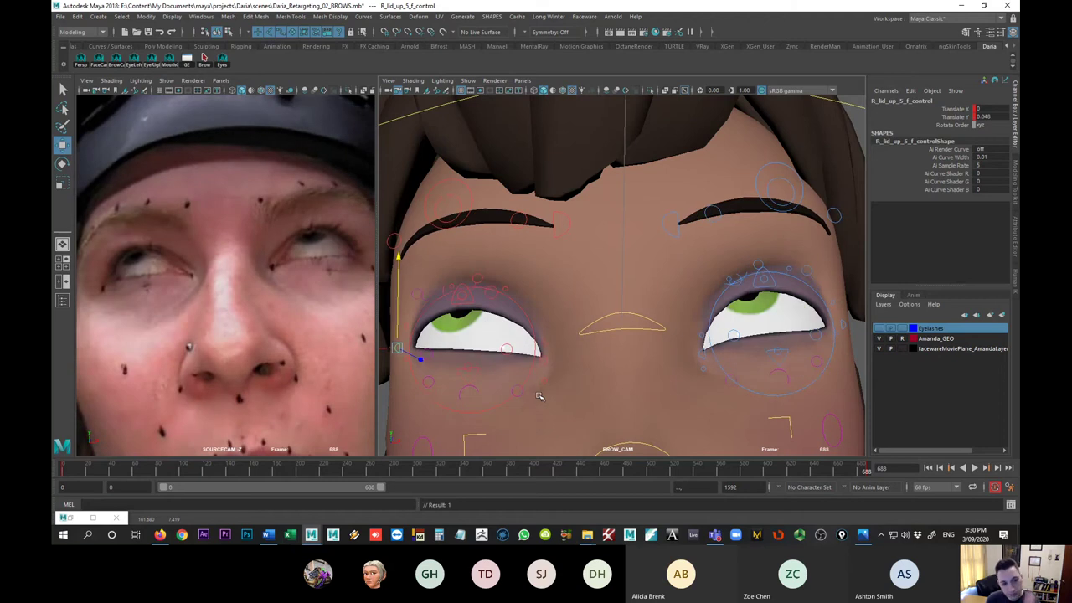
# - Rotate the right eye control R_eye_fk outward to about Rotate Y -17.448 at frame 688
pyautogui.click(471, 294)
pyautogui.click(447, 289)
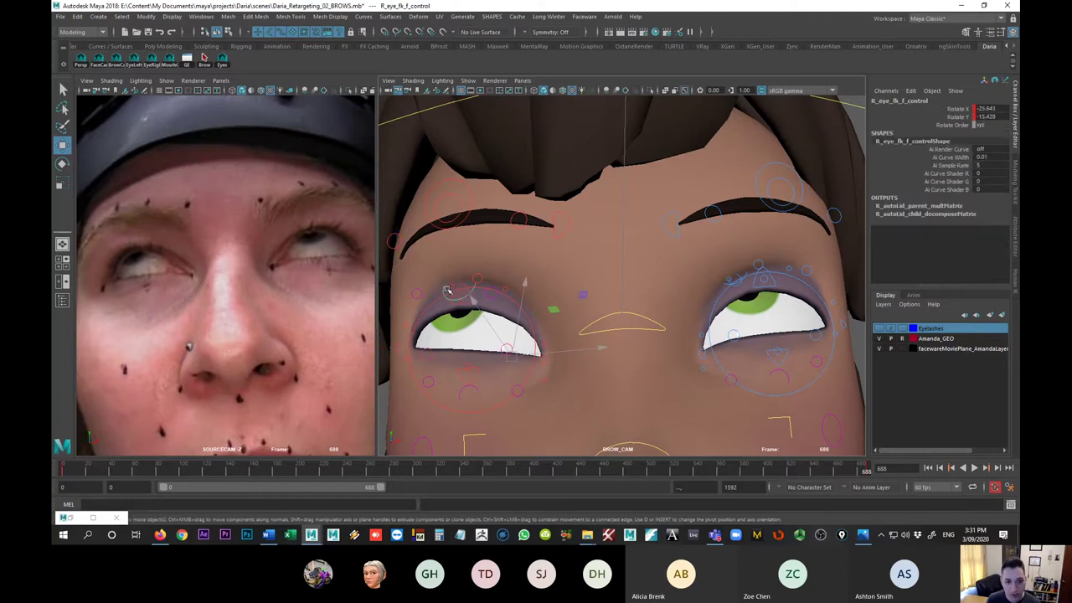
pyautogui.press('e')
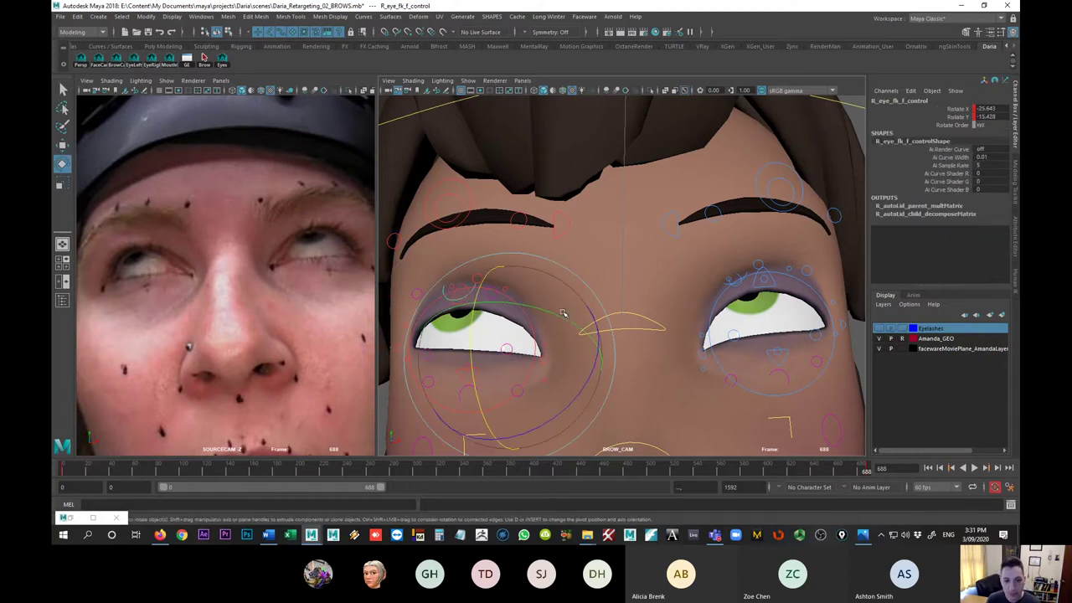
pyautogui.moveTo(561, 316); pyautogui.dragTo(557, 320)
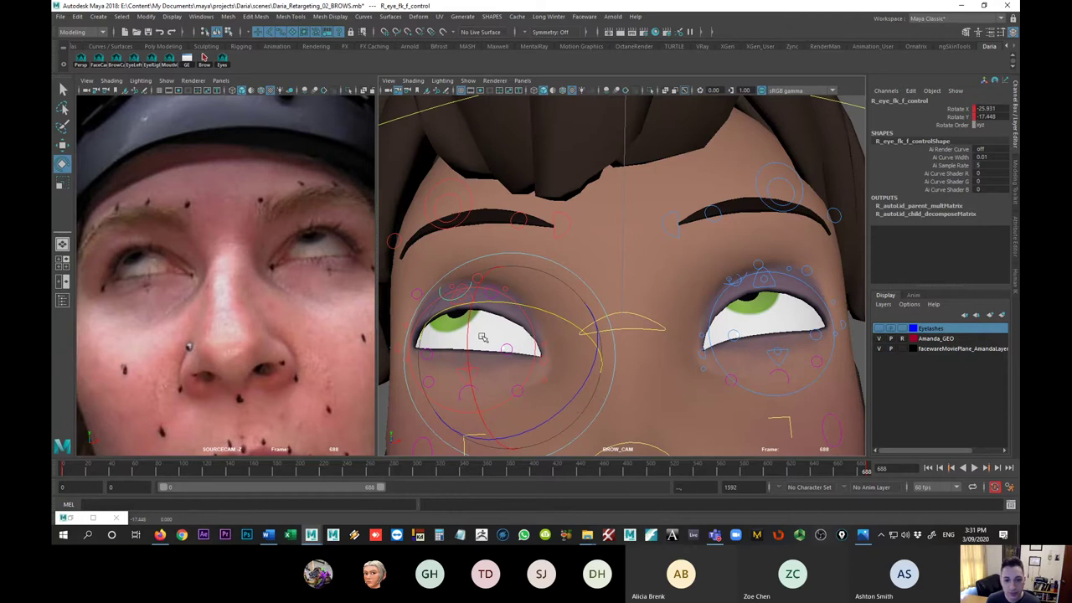
# - Check the left eye control's rotation, and rotate R_eye_fk up to about Rotate X -26.821 at frame 688
pyautogui.click(778, 285)
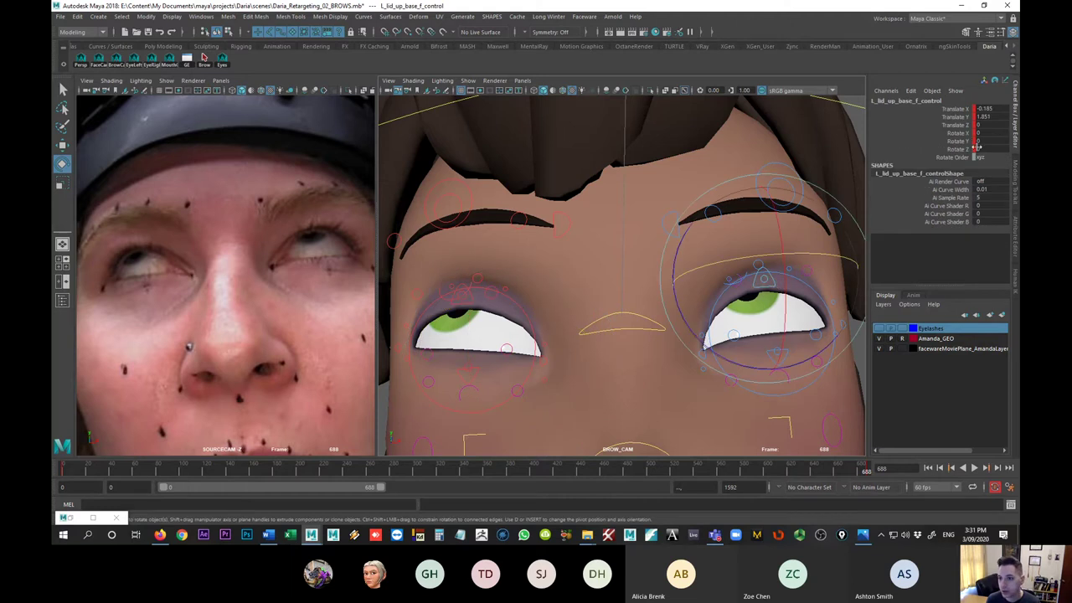
pyautogui.press('w')
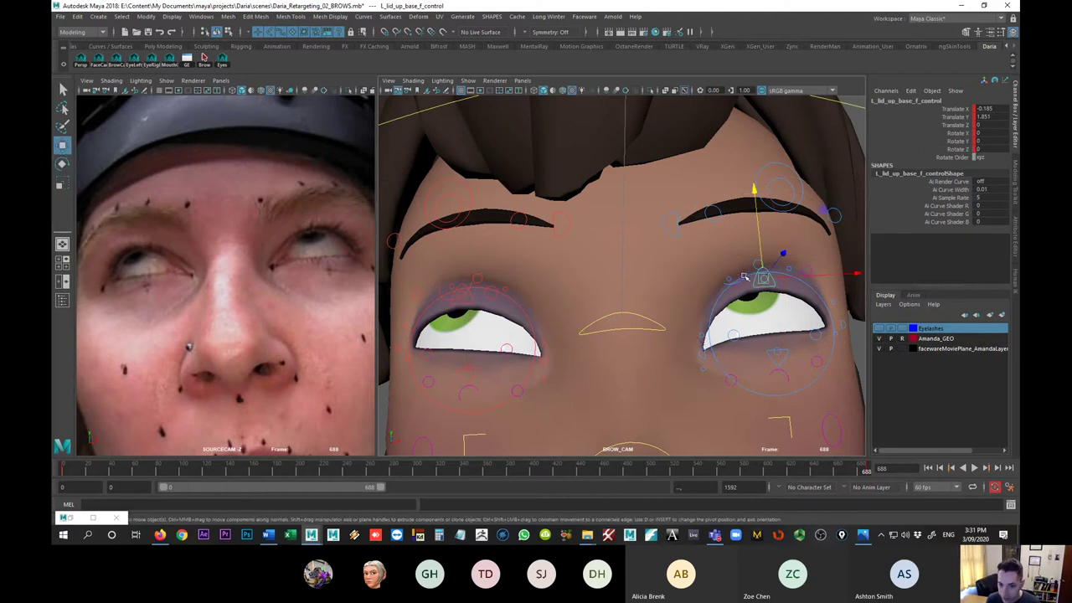
pyautogui.click(747, 277)
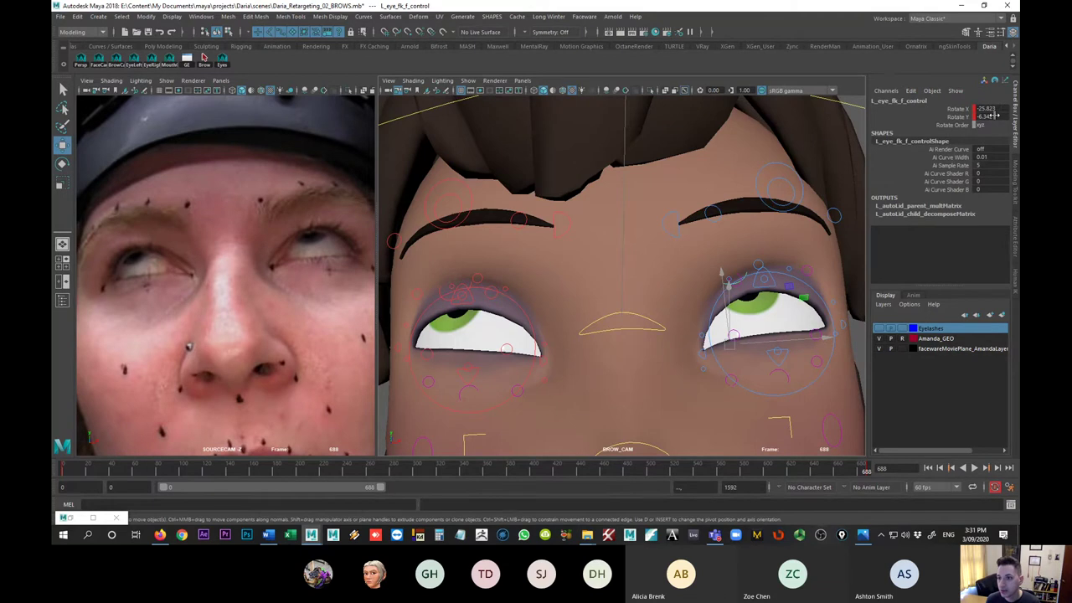
pyautogui.click(438, 291)
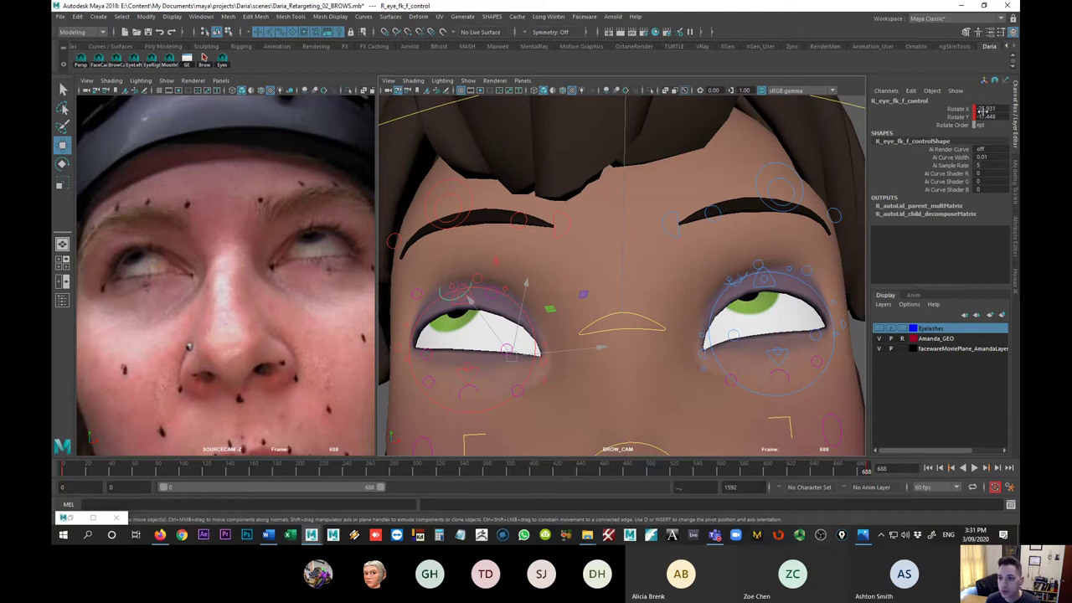
pyautogui.press('e')
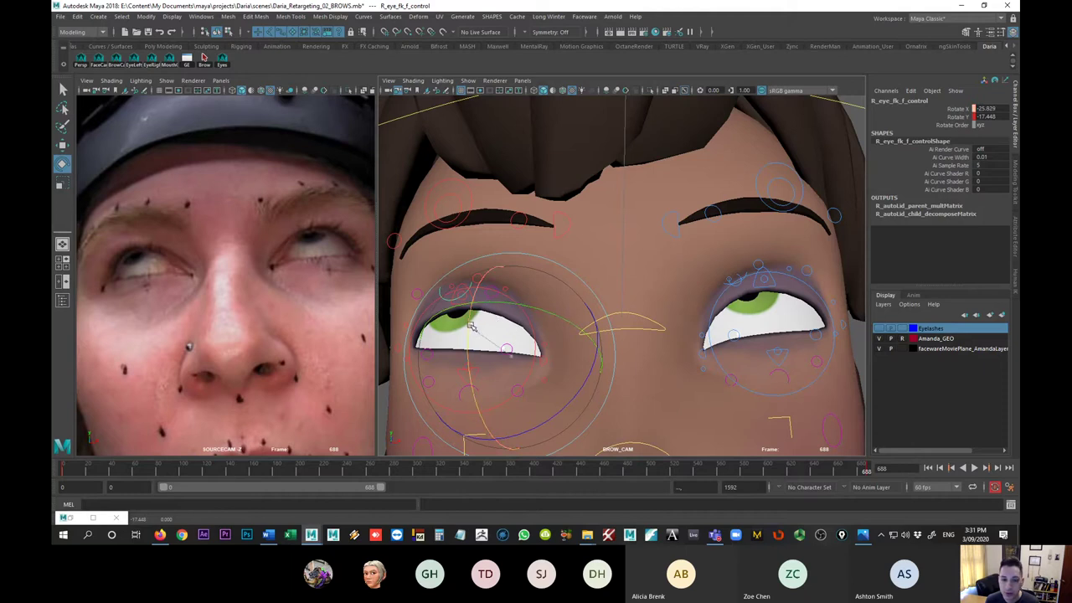
pyautogui.moveTo(472, 324); pyautogui.dragTo(471, 326)
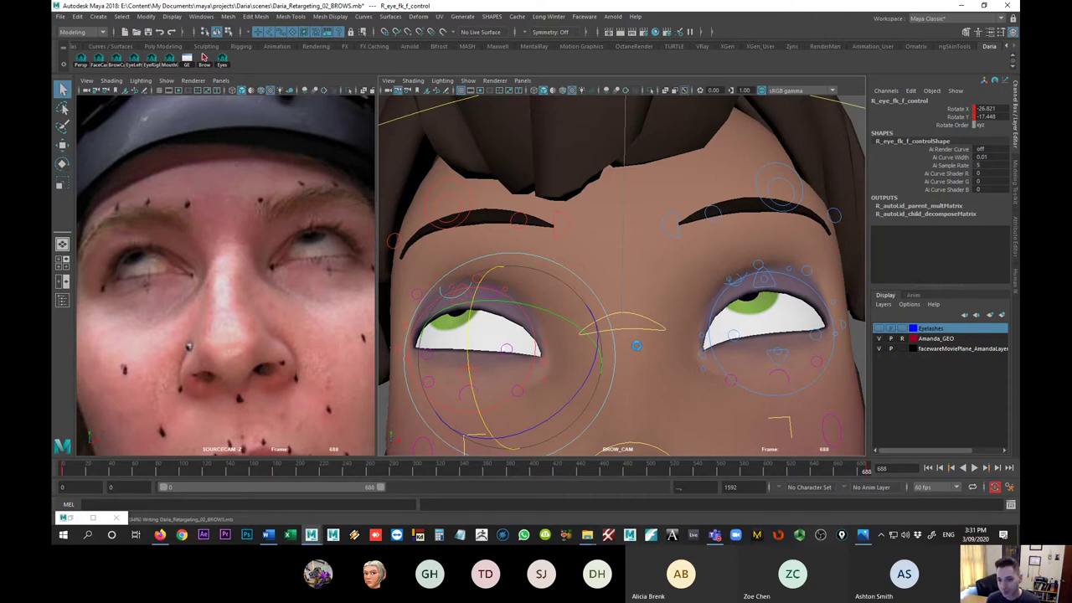
# - Make the Eyelashes display layer visible and save the scene
pyautogui.click(878, 328)
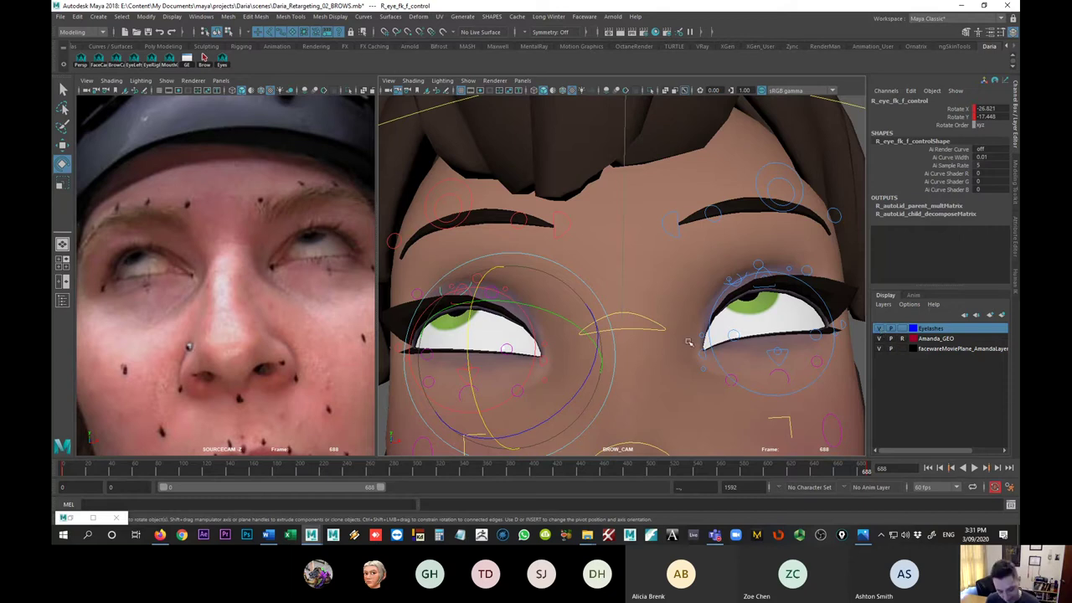
pyautogui.press('q')
pyautogui.hotkey('ctrl', 's')
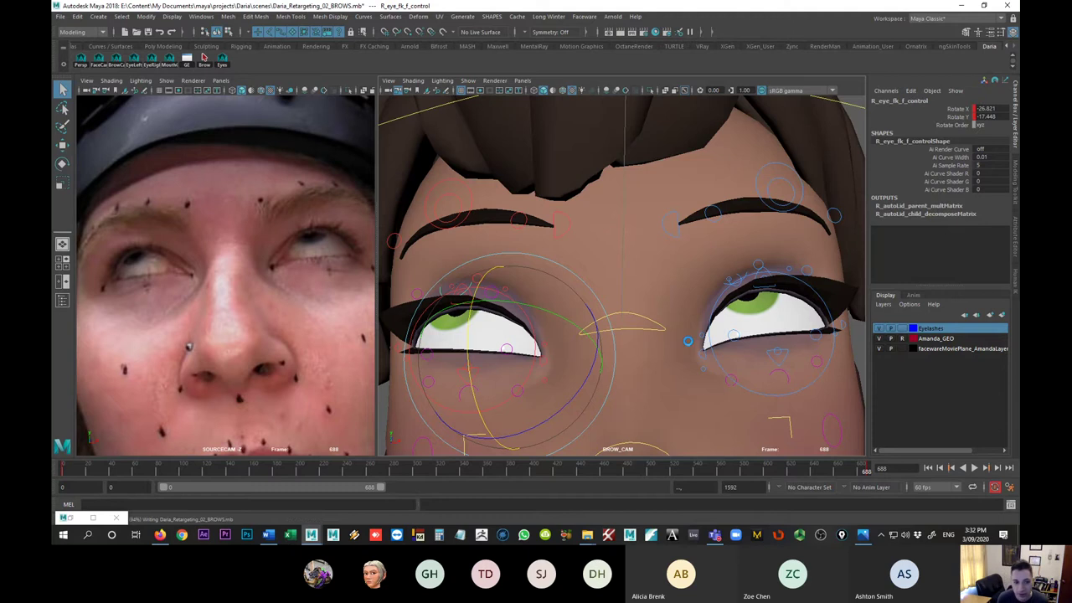
# - Go to frame 1016 in the actor's video and extend the playback range to end at 1016
pyautogui.press('e')
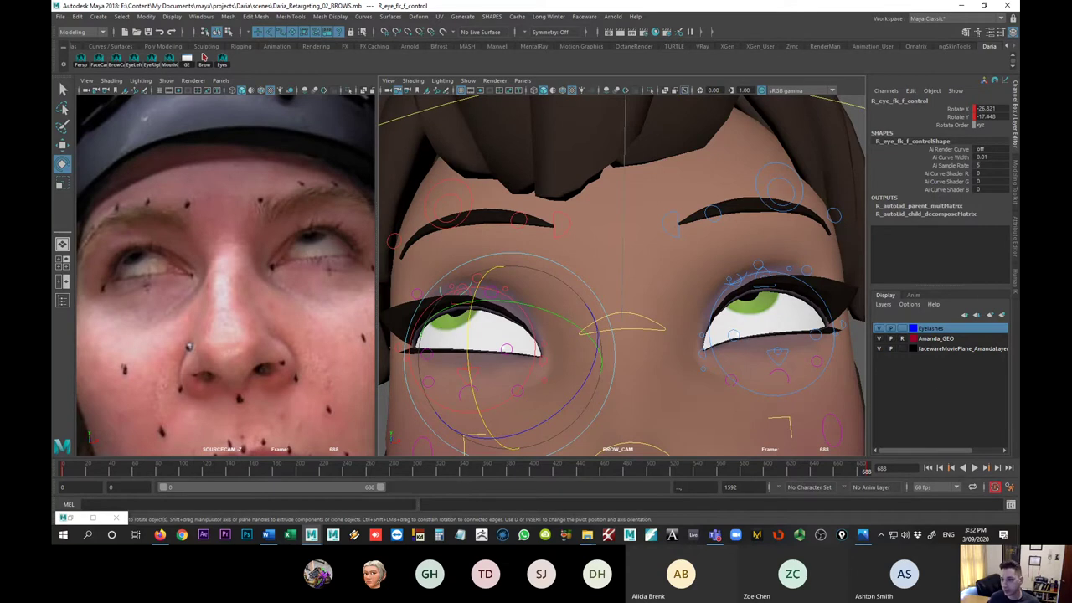
pyautogui.click(204, 57)
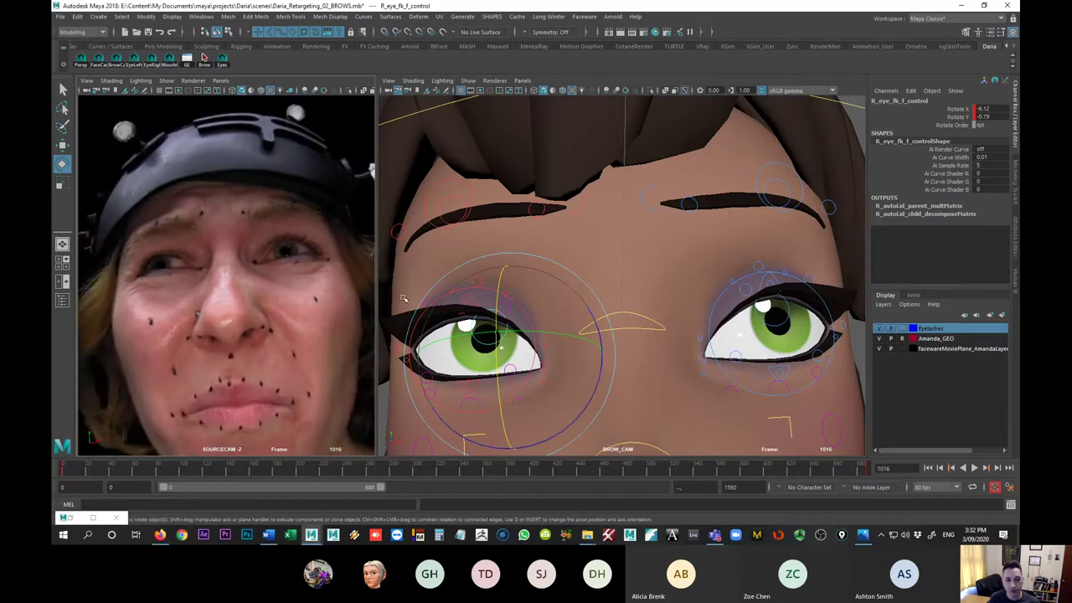
pyautogui.click(204, 57)
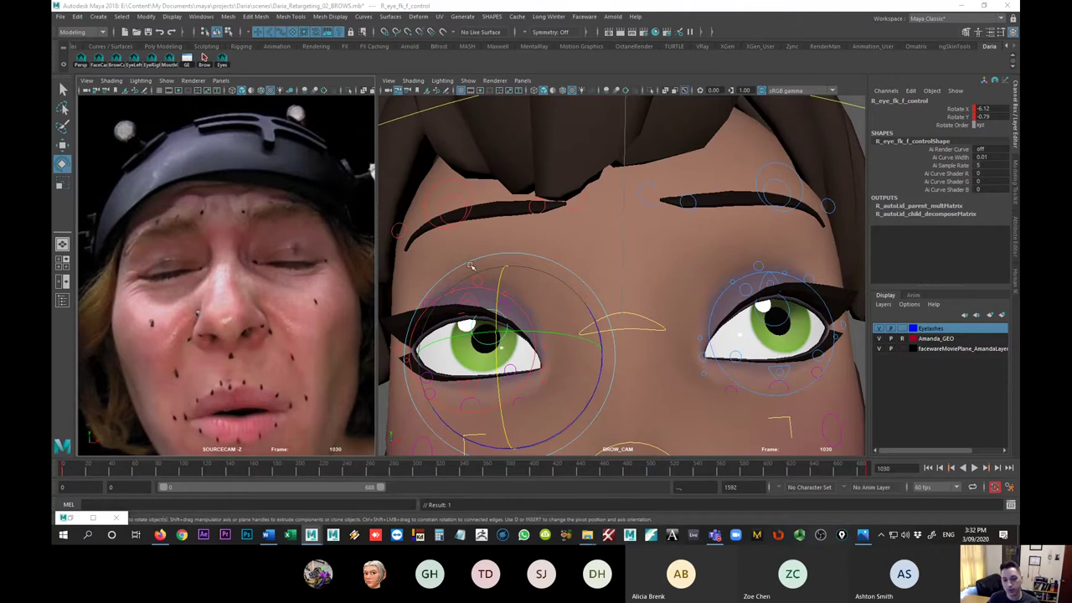
pyautogui.click(203, 57)
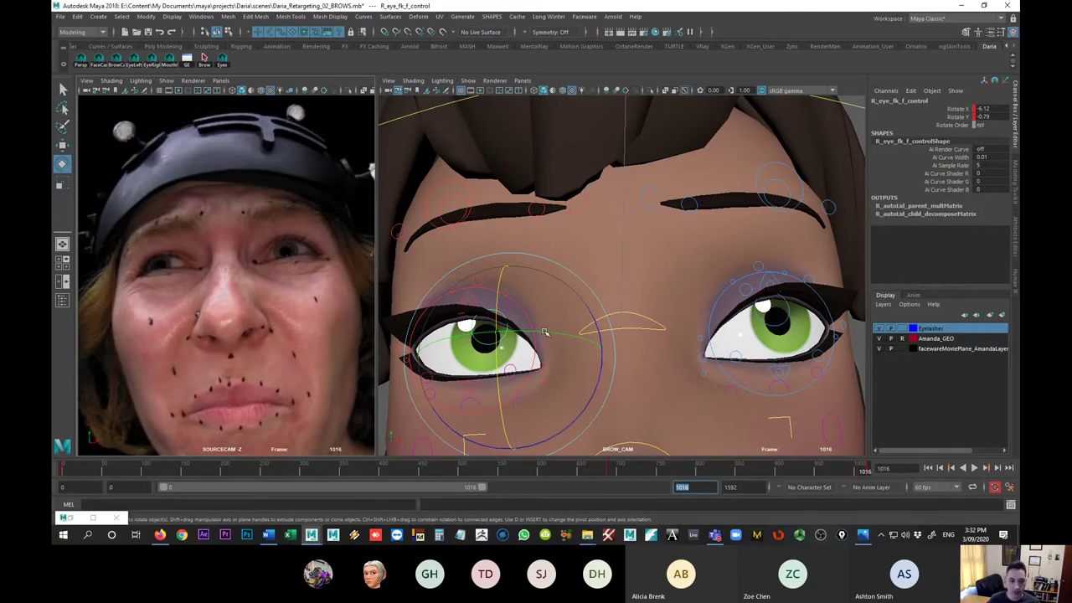
# - Rotate R_eye_fk sideways to about Rotate Y -12.515 and key it at frame 1016
pyautogui.moveTo(544, 333); pyautogui.dragTo(521, 335)
pyautogui.press('s')
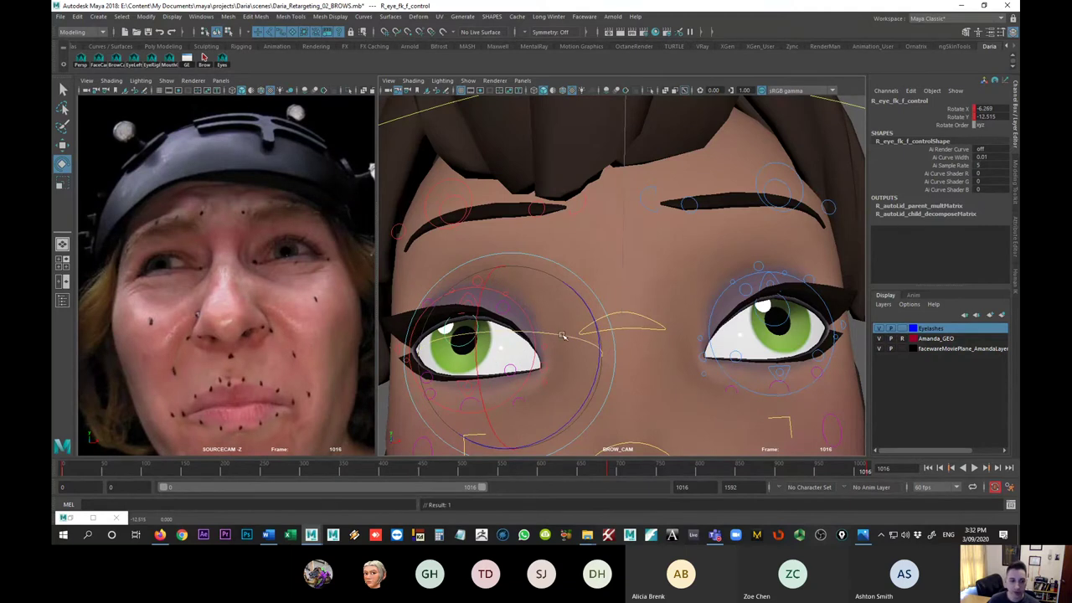
pyautogui.press(',')
pyautogui.press('.')
# - Compare the right eye's direction with the actor's video at frames 688 and 1016
pyautogui.press(',')
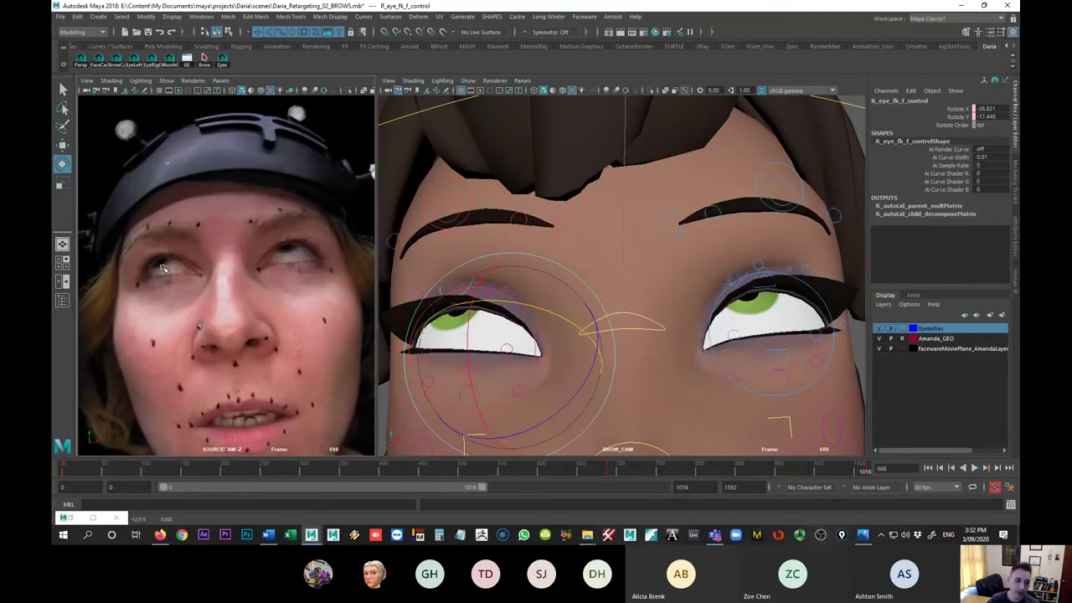
pyautogui.press('.')
pyautogui.press(',')
pyautogui.press('.')
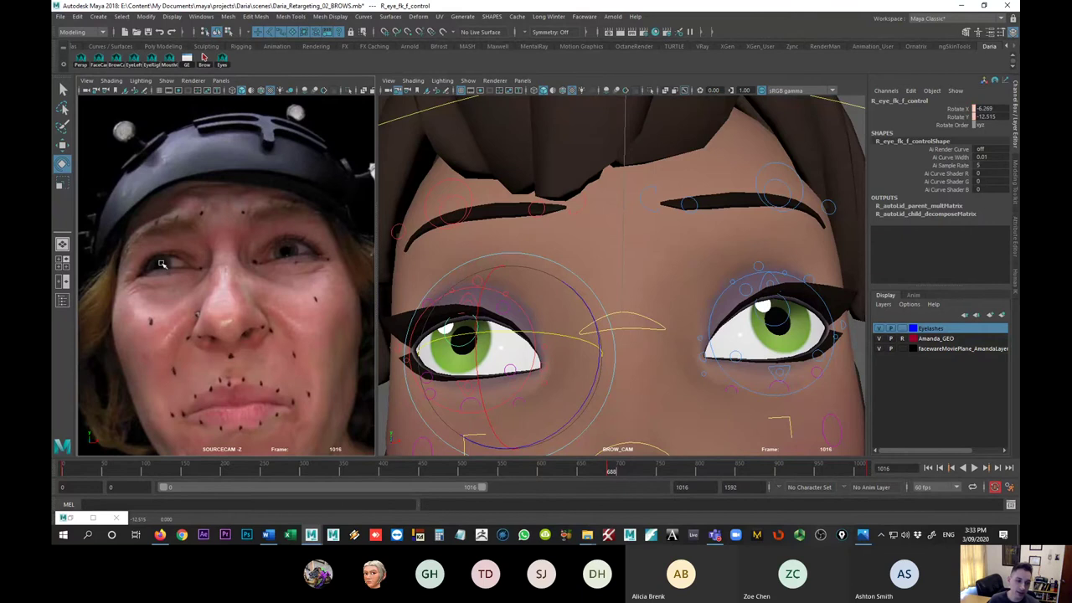
pyautogui.press(',')
pyautogui.press('.')
pyautogui.press(',')
pyautogui.press('.')
# - Copy the left and right eye controls' rotations from frame 688 to frame 1016, key them there, and select R_eye_fk
pyautogui.click(612, 471)
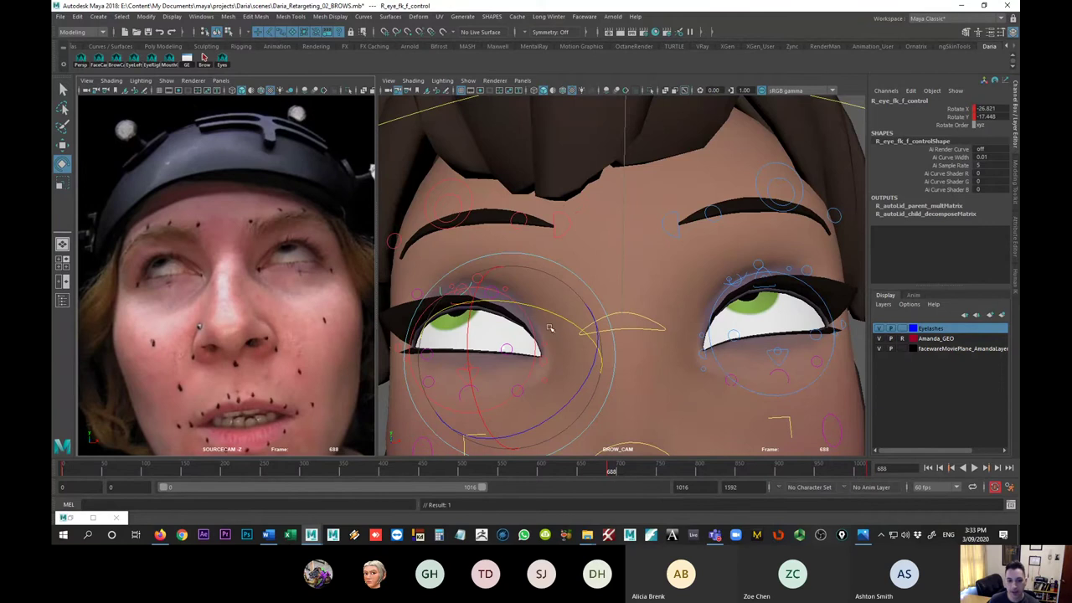
pyautogui.click(748, 273)
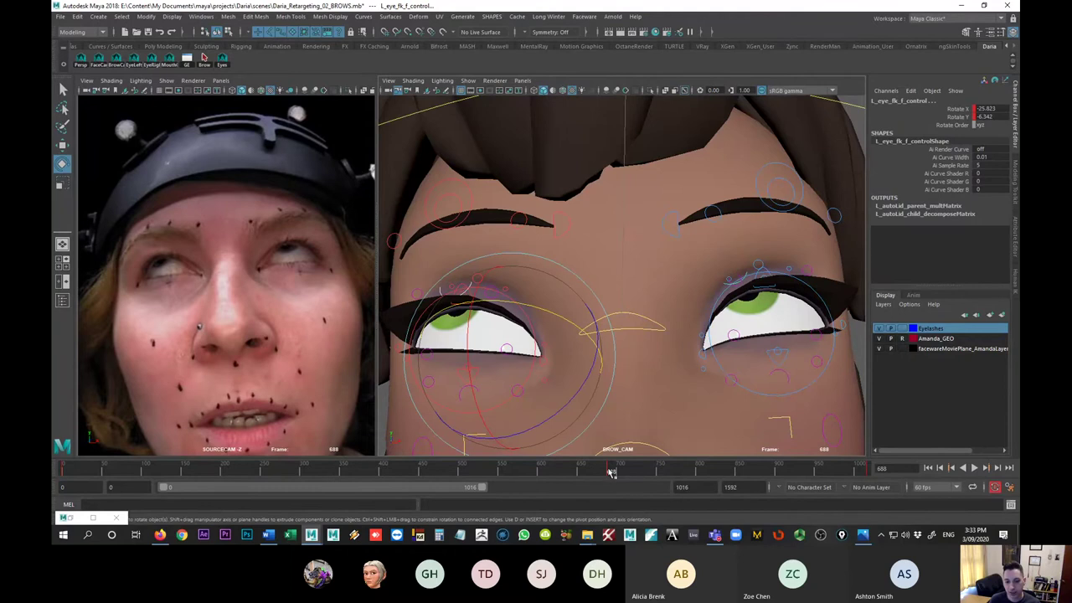
pyautogui.click(892, 468)
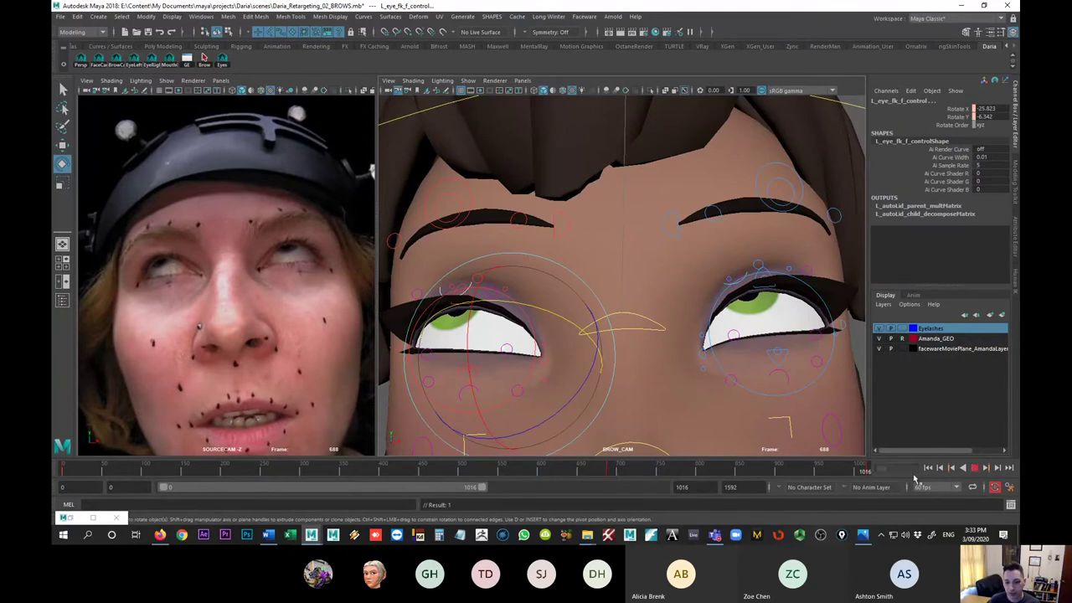
pyautogui.write('1016')
pyautogui.press('Return')
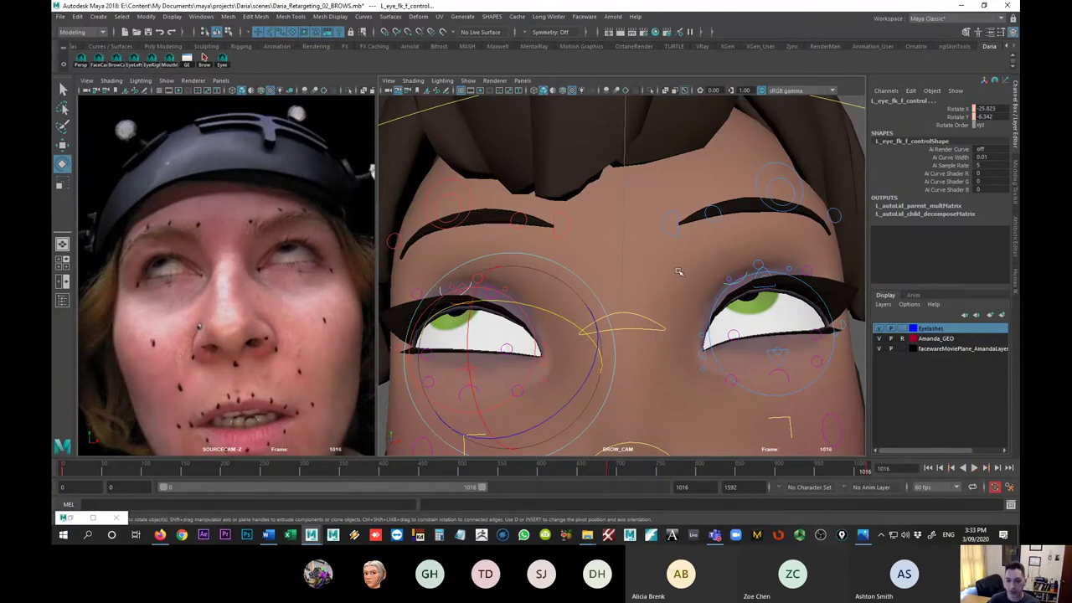
pyautogui.click(871, 470)
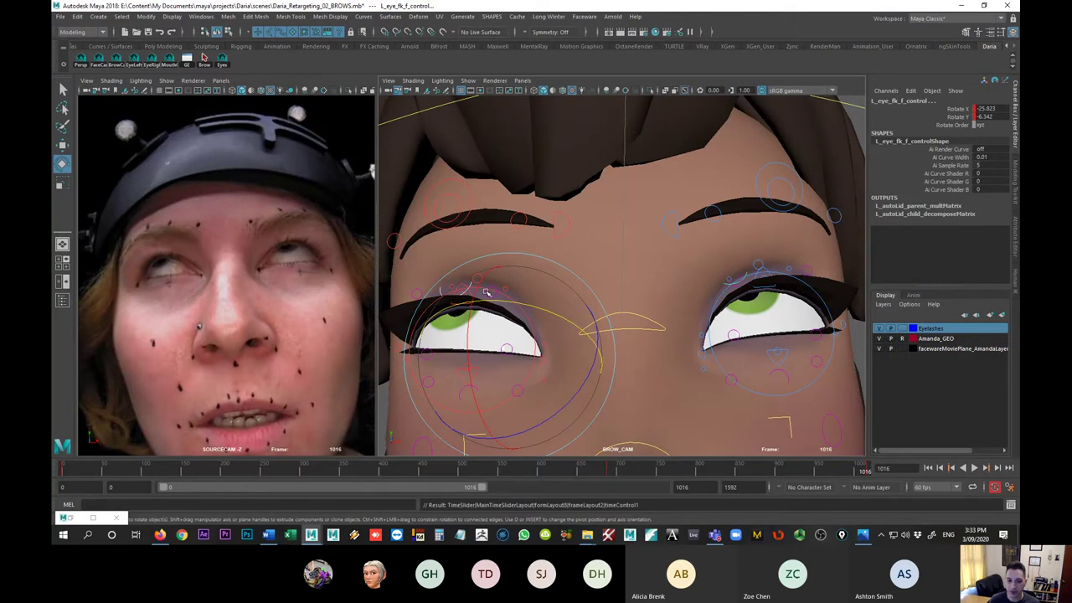
pyautogui.press('q')
pyautogui.click(441, 291)
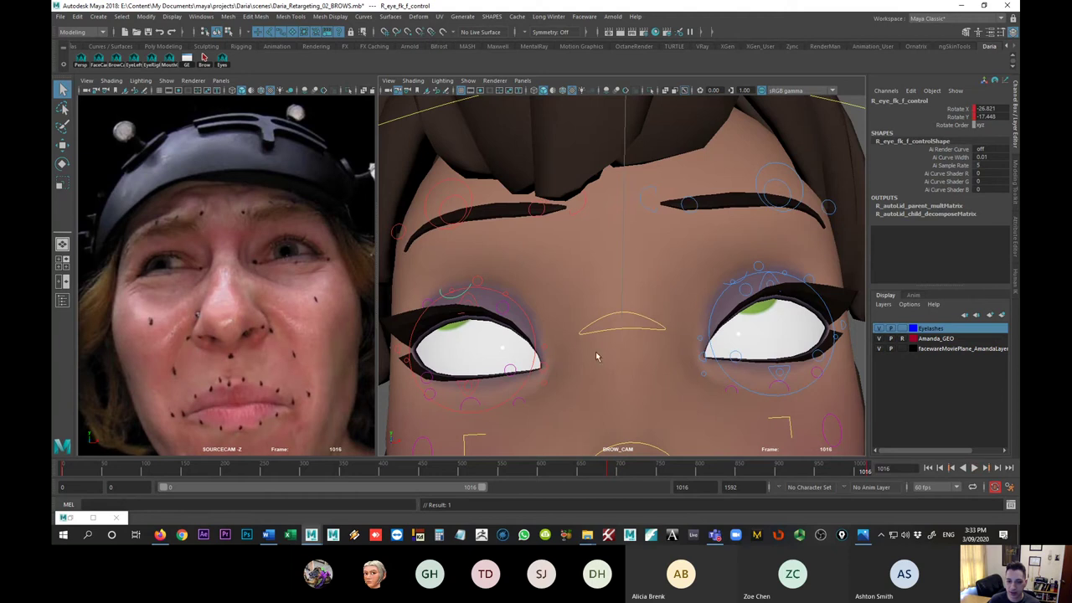
# - Lower the gaze at frame 1016 by rotating R_eye_fk to about Rotate X -4.079 and L_eye_fk to about Rotate X -3.598
pyautogui.press('e')
pyautogui.moveTo(474, 290); pyautogui.dragTo(470, 331)
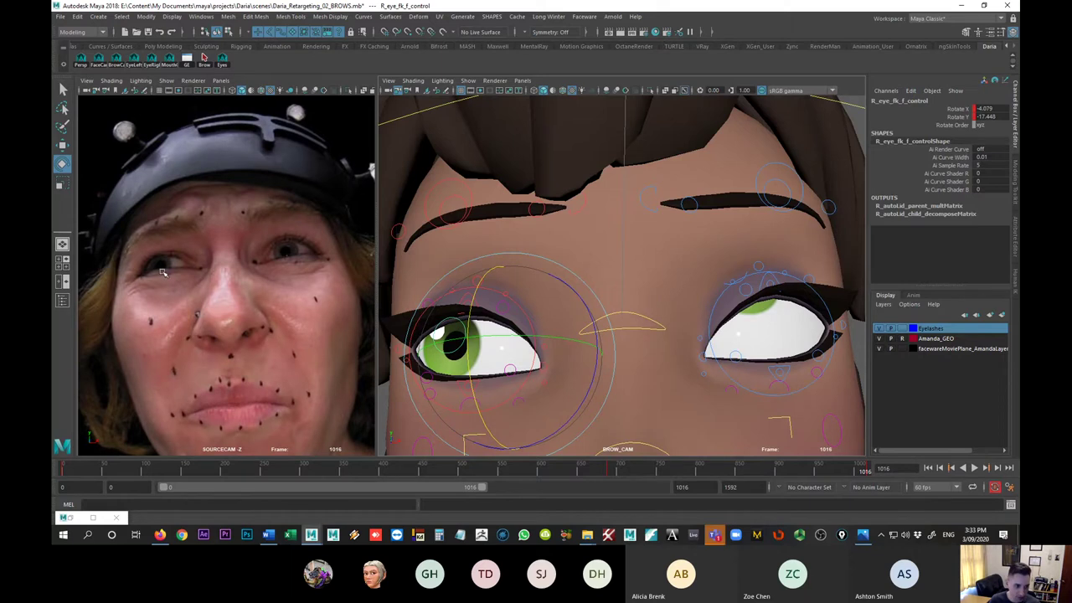
pyautogui.click(747, 270)
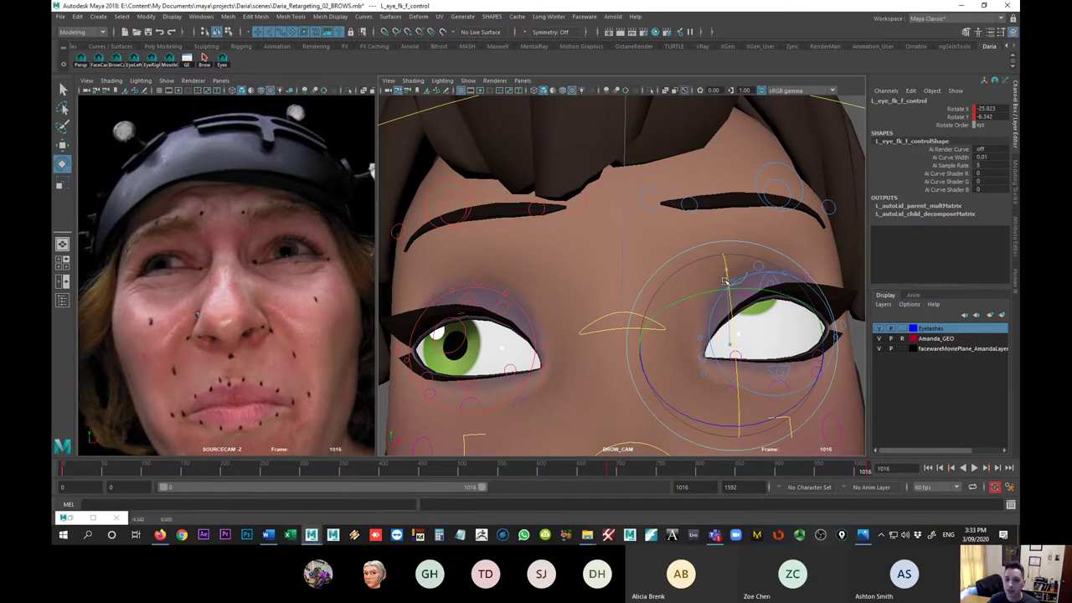
pyautogui.moveTo(730, 271); pyautogui.dragTo(727, 298)
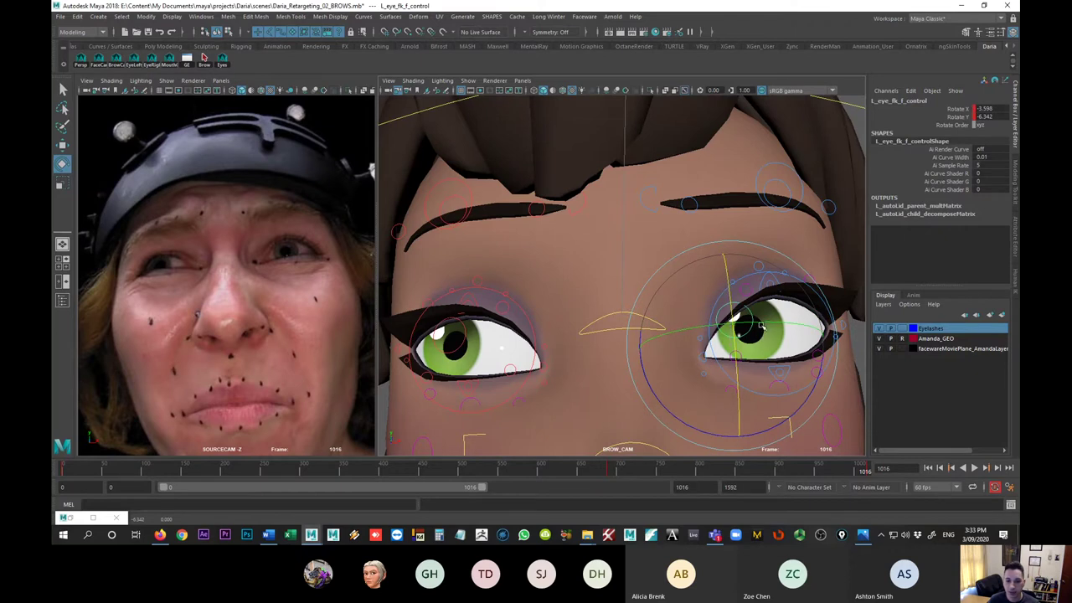
pyautogui.press('q')
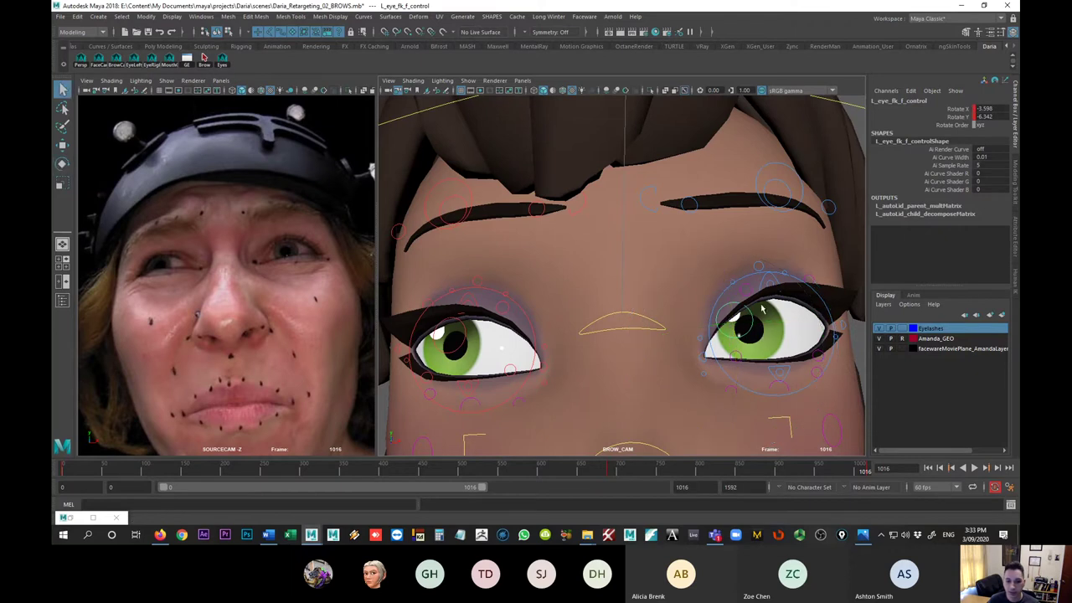
# - Compare the left eye in the left-eye camera with the actor's video at frames 688 and 1016
pyautogui.click(143, 64)
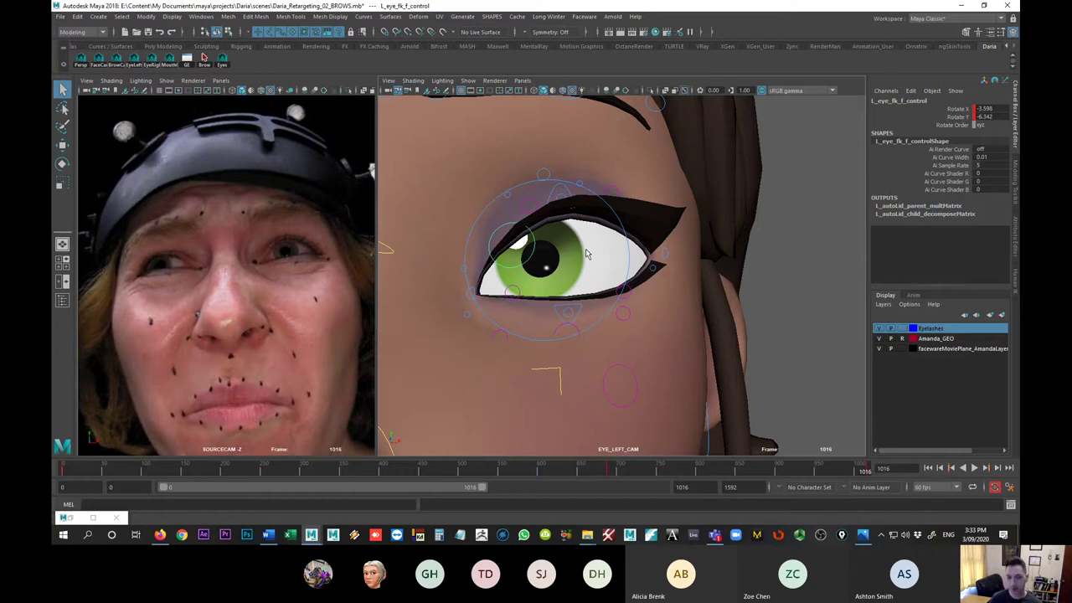
pyautogui.press(',')
pyautogui.press('.')
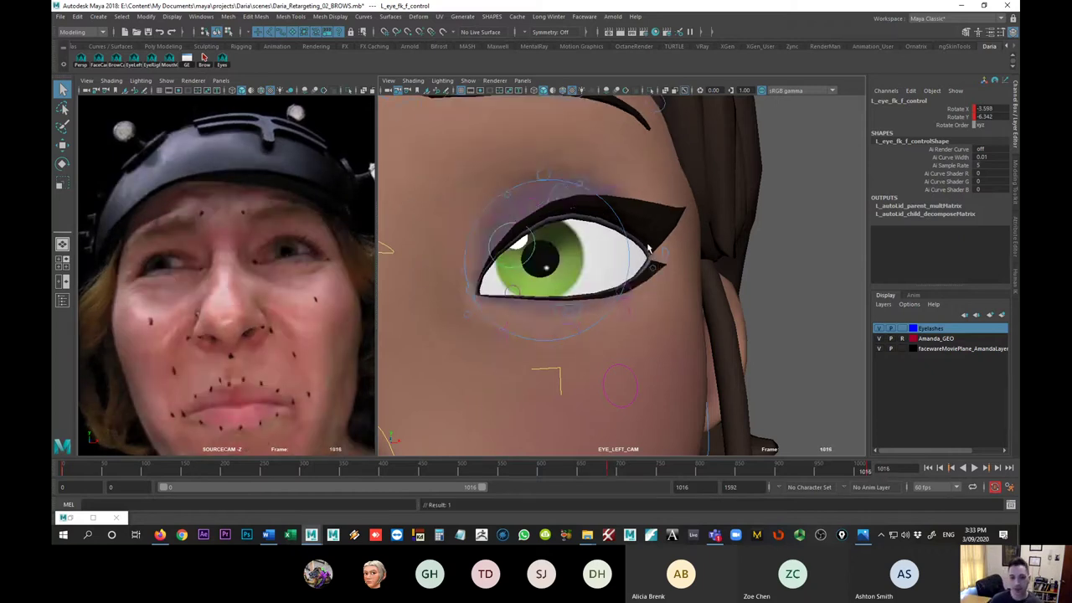
pyautogui.press(',')
pyautogui.press('.')
pyautogui.press(',')
pyautogui.press('.')
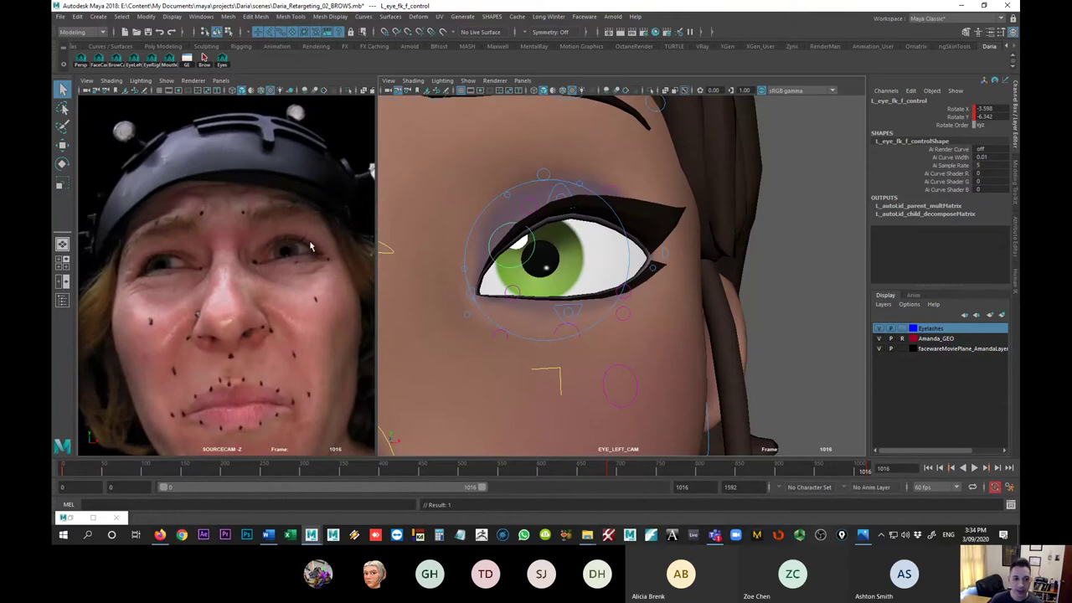
pyautogui.press(',')
pyautogui.press('.')
pyautogui.press(',')
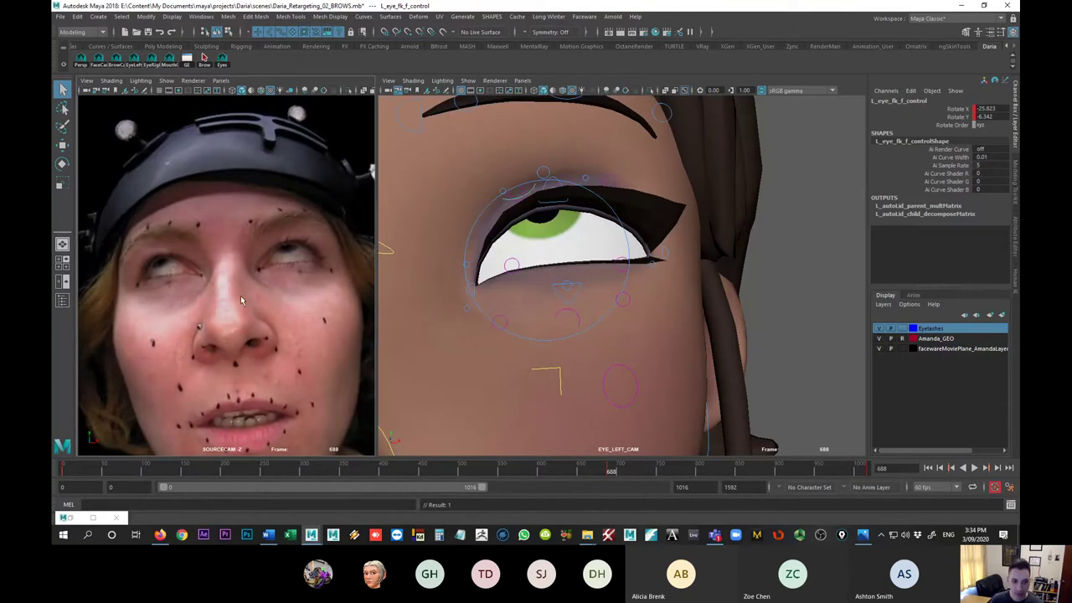
pyautogui.press('.')
pyautogui.press(',')
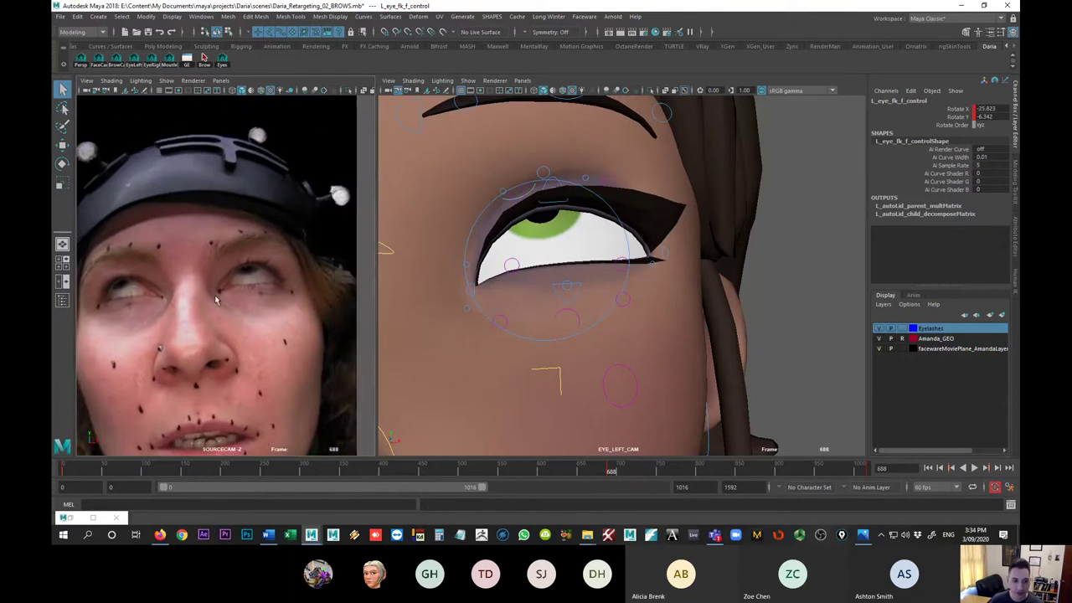
# - Examine a close-up of the actor's left eye and eyelids against the character's at frames 688 and 1016
pyautogui.scroll(8, 202, 307)
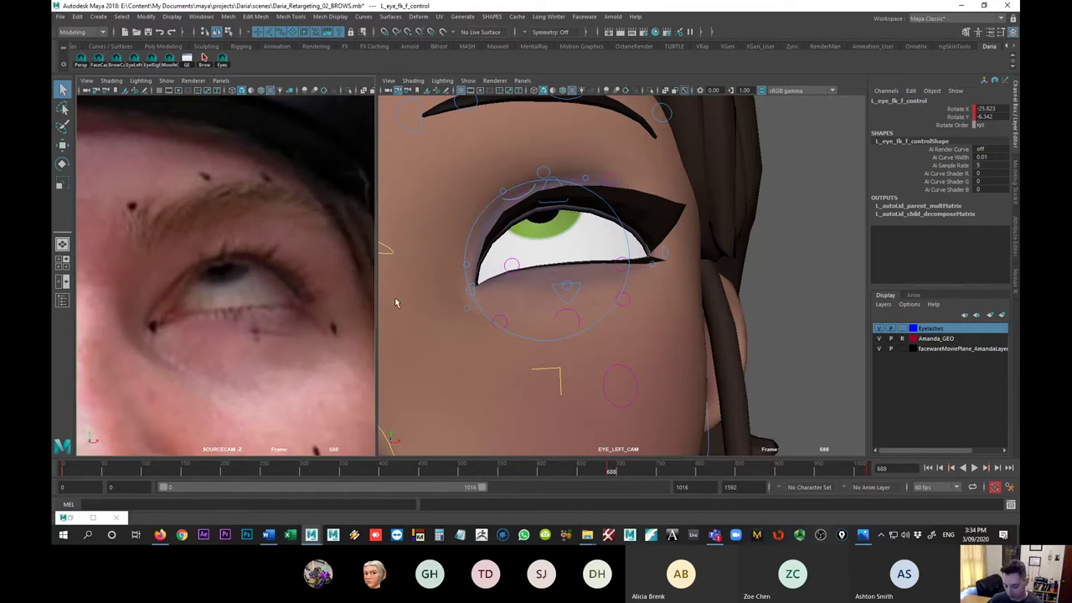
pyautogui.press('.')
pyautogui.press(',')
pyautogui.press('.')
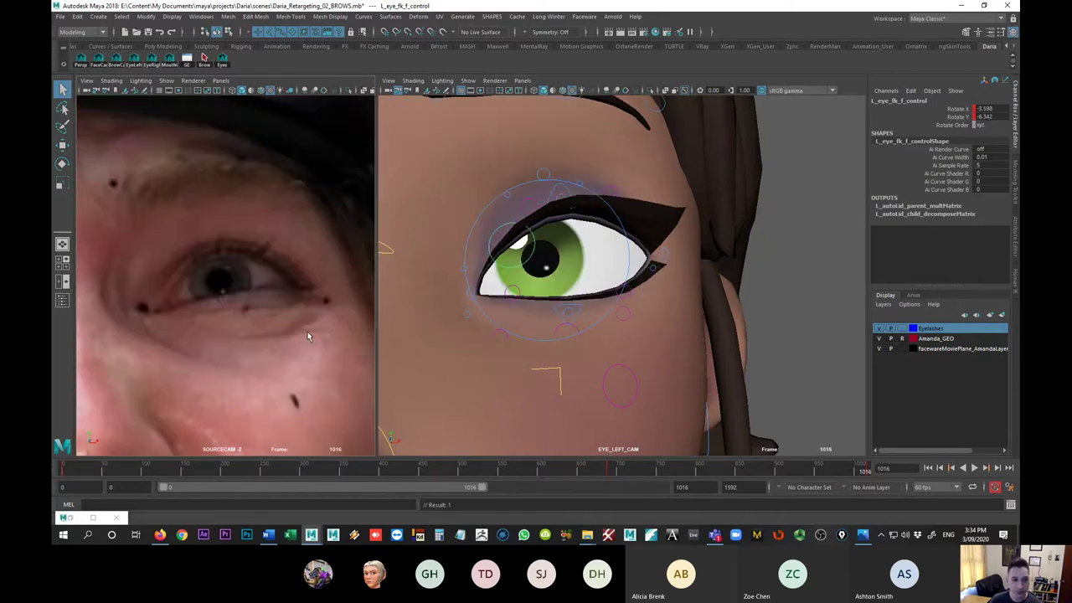
pyautogui.press(',')
pyautogui.press('.')
pyautogui.press(',')
pyautogui.press('.')
pyautogui.press(',')
pyautogui.press('.')
pyautogui.press(',')
pyautogui.press('.')
pyautogui.press(',')
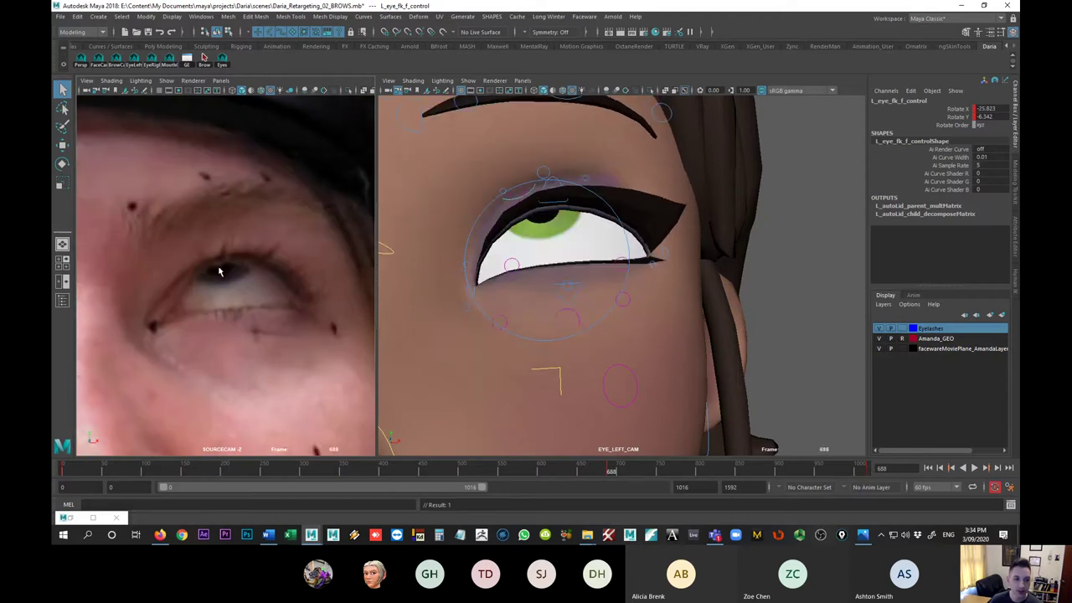
pyautogui.press('.')
pyautogui.press(',')
pyautogui.press('.')
pyautogui.press(',')
pyautogui.press('.')
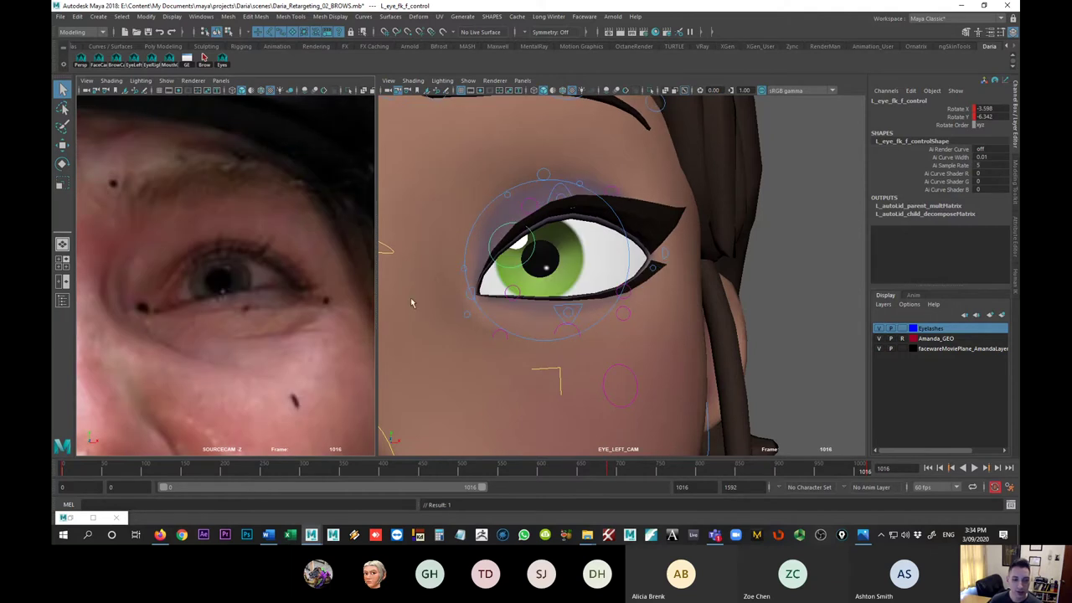
# - Set the playback range to start at frame 688
pyautogui.click(610, 469)
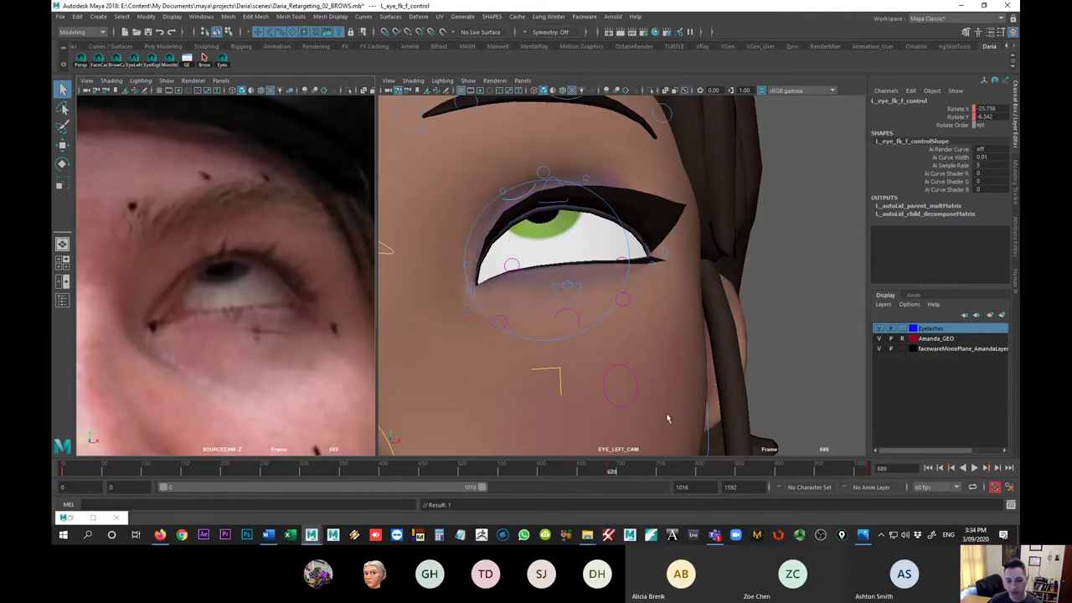
pyautogui.hotkey('alt', 'v')
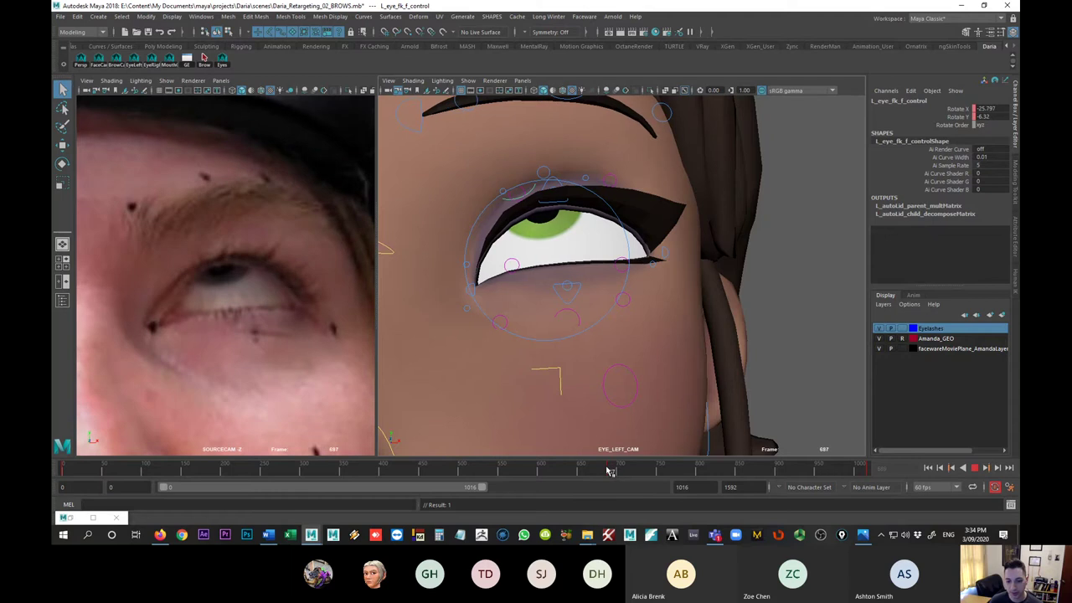
pyautogui.moveTo(611, 471)
pyautogui.mouseDown()
pyautogui.moveTo(636, 470)
pyautogui.moveTo(610, 471)
pyautogui.mouseUp()
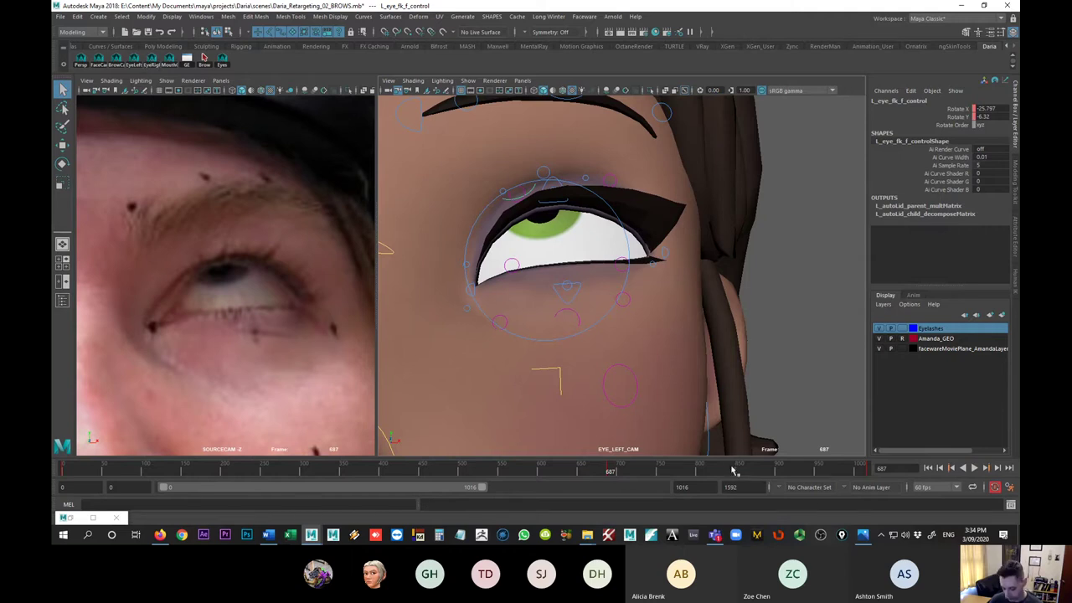
pyautogui.hotkey('alt', 'shift', 'v')
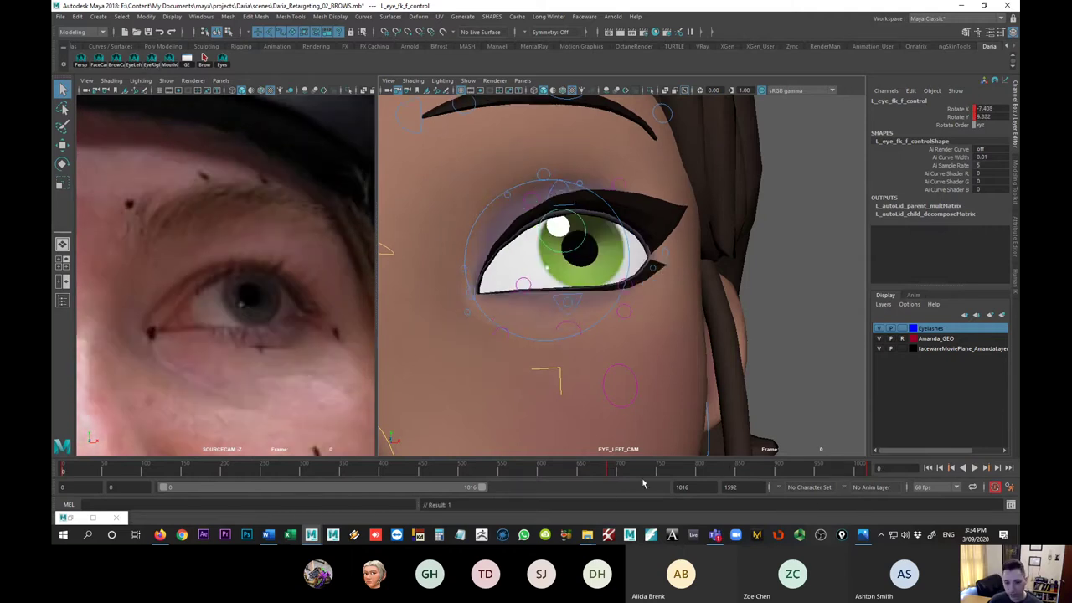
pyautogui.click(114, 489)
pyautogui.write('688')
pyautogui.press('Return')
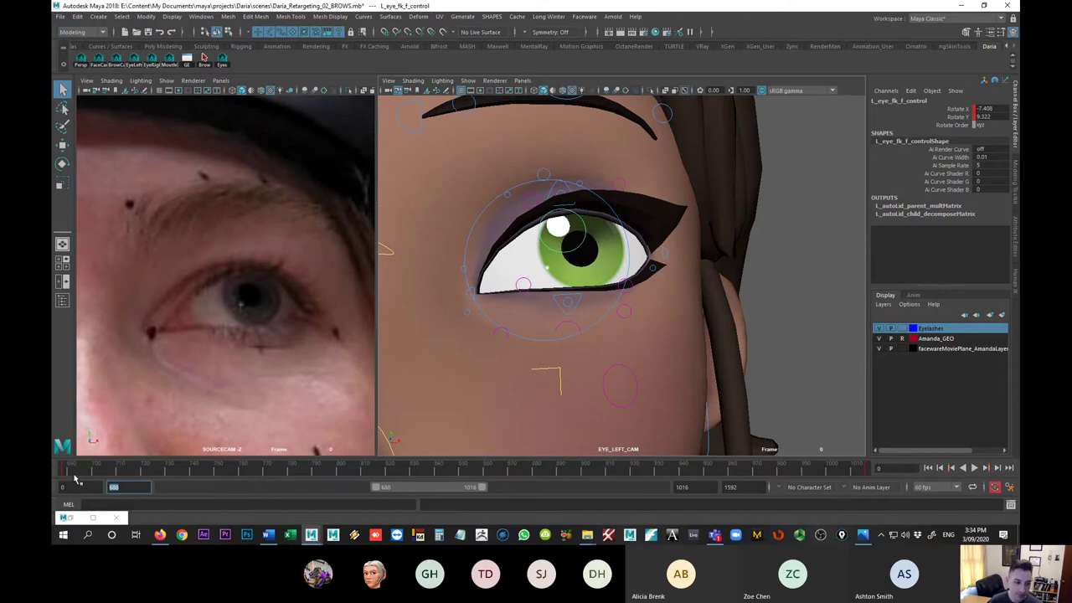
# - Select the eye controls and copy their pose from frame 688 to frame 1016, keying it there
pyautogui.click(58, 472)
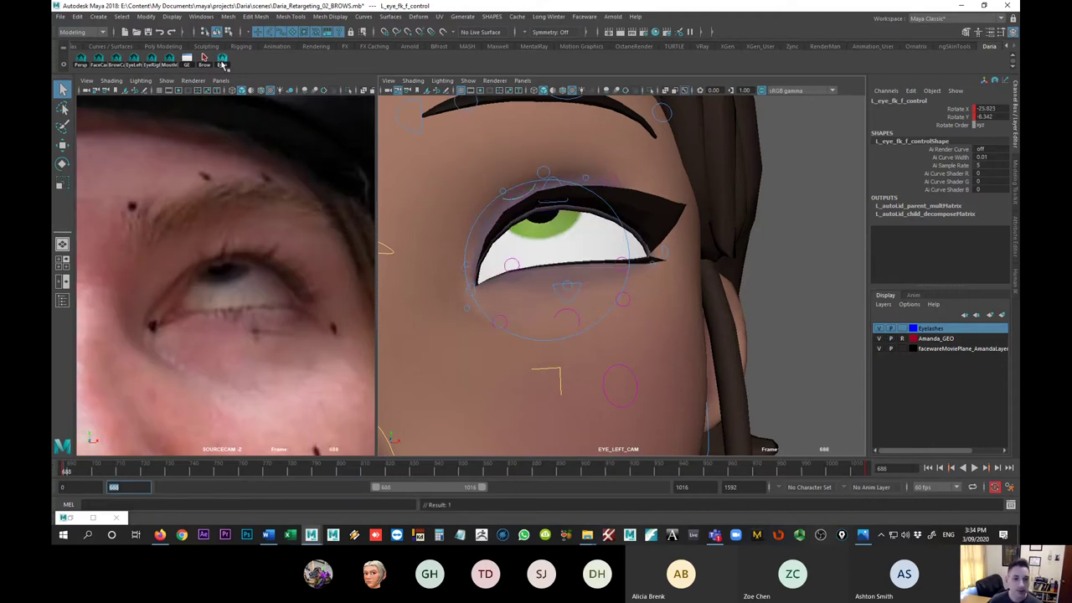
pyautogui.click(86, 381)
pyautogui.moveTo(63, 476); pyautogui.dragTo(865, 471)
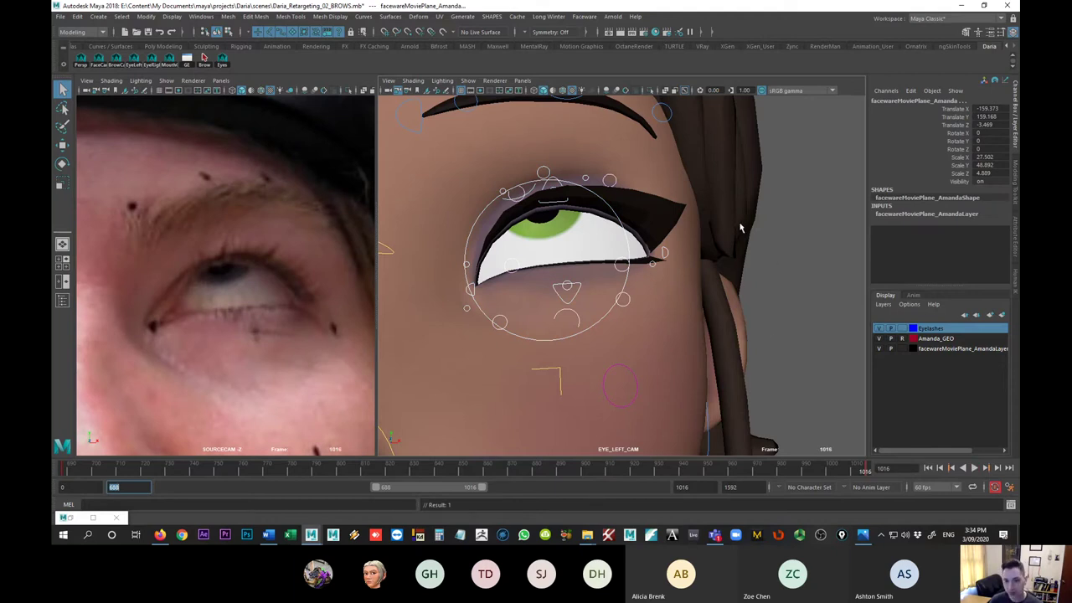
# - Rotate L_eye_fk downward to about Rotate X -10.081 and key it at frame 1016
pyautogui.click(531, 191)
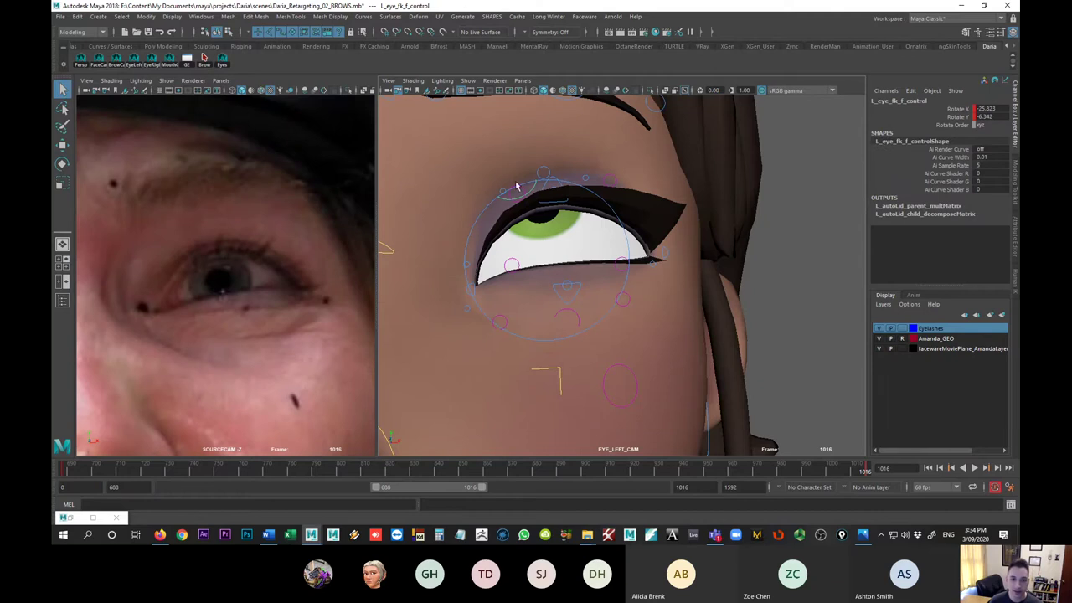
pyautogui.press('e')
pyautogui.moveTo(538, 209)
pyautogui.mouseDown()
pyautogui.moveTo(534, 235)
pyautogui.moveTo(530, 224)
pyautogui.mouseUp()
pyautogui.press('s')
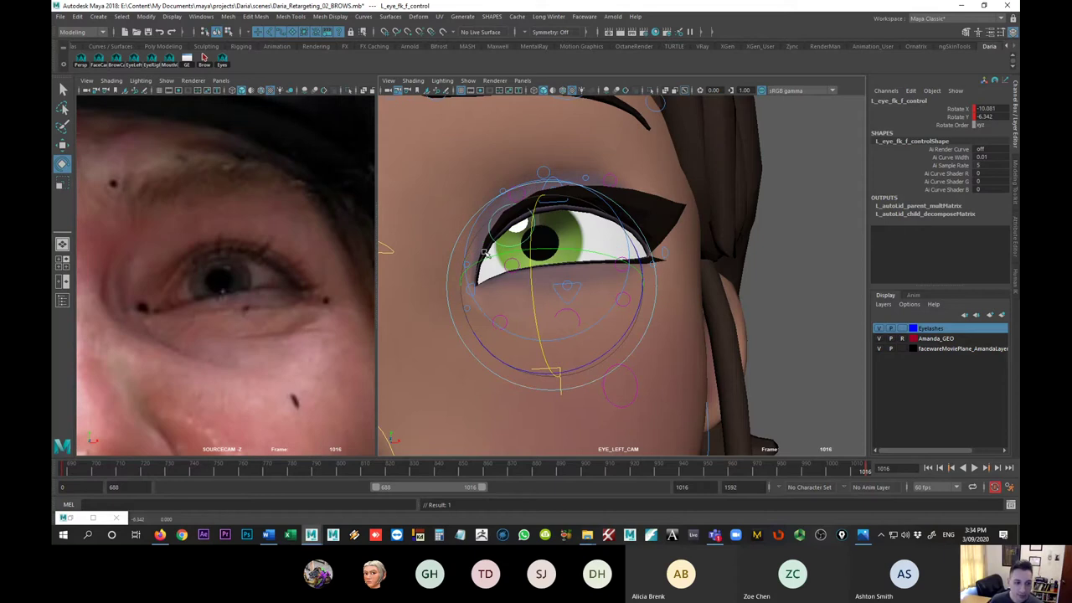
# - Check the left eye's new direction against the actor's close-up by switching between frames 688 and 1016
pyautogui.press(',')
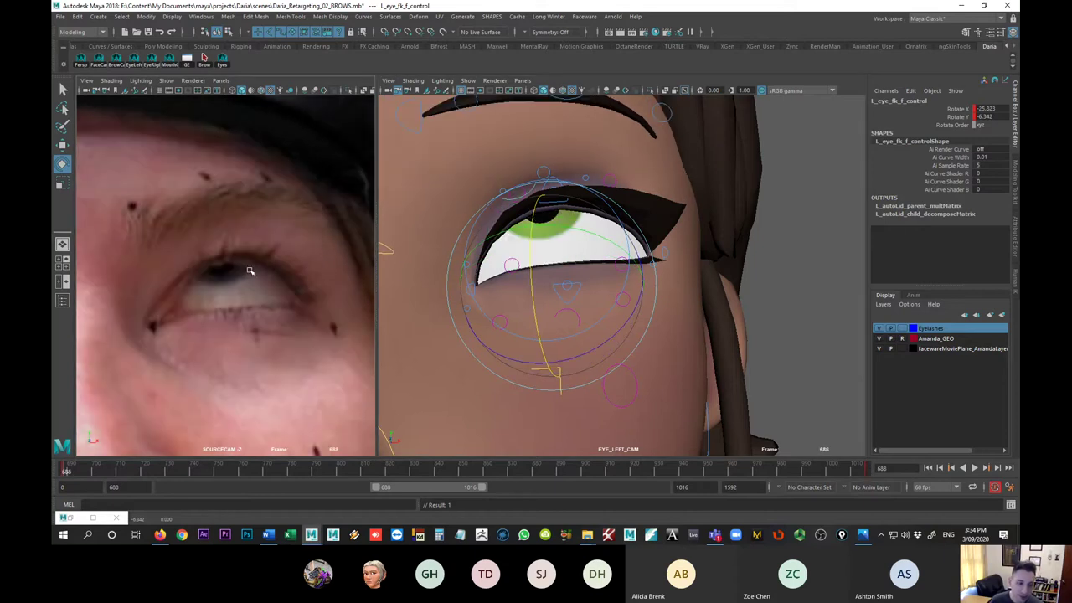
pyautogui.press('q')
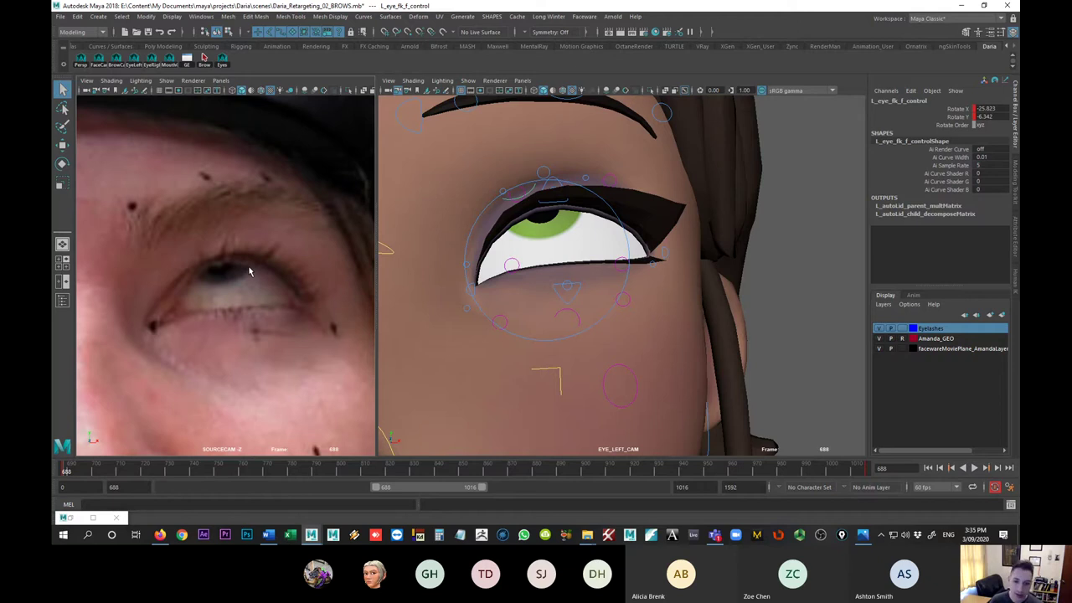
pyautogui.press('.')
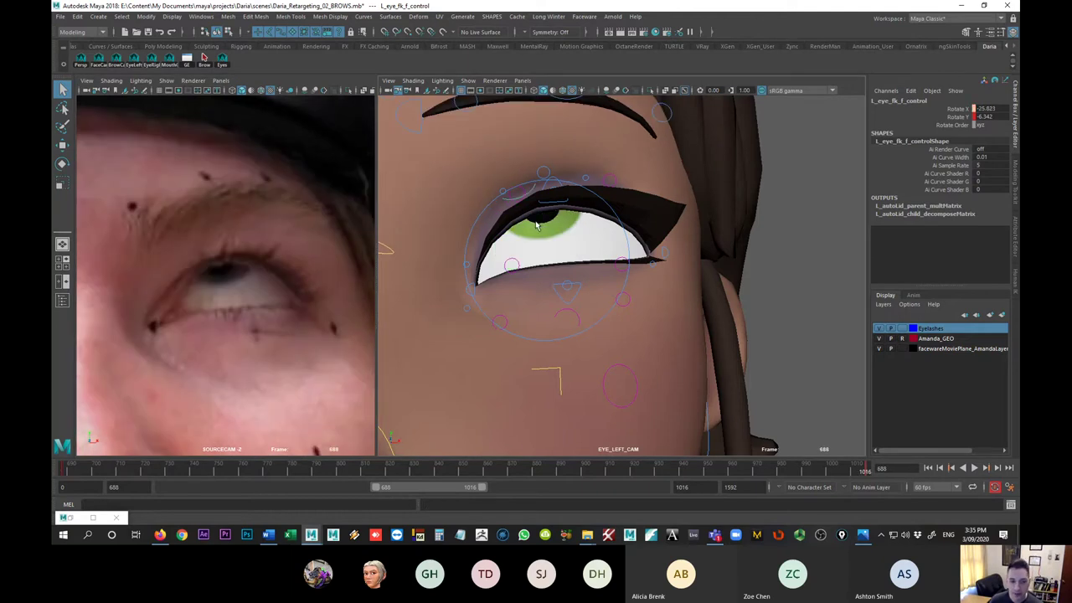
pyautogui.press('e')
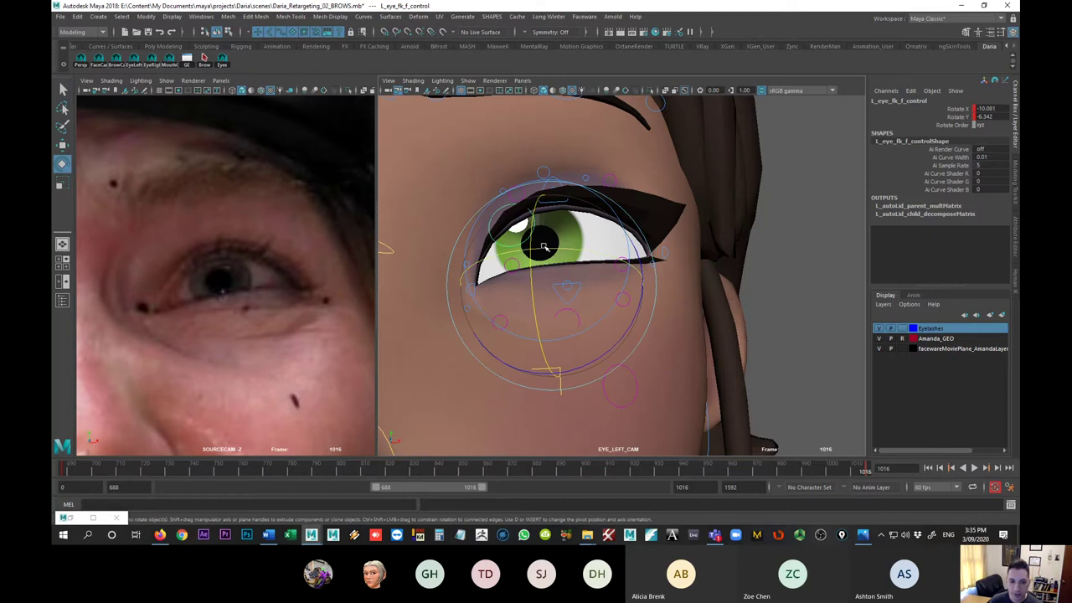
pyautogui.moveTo(543, 245); pyautogui.dragTo(545, 250)
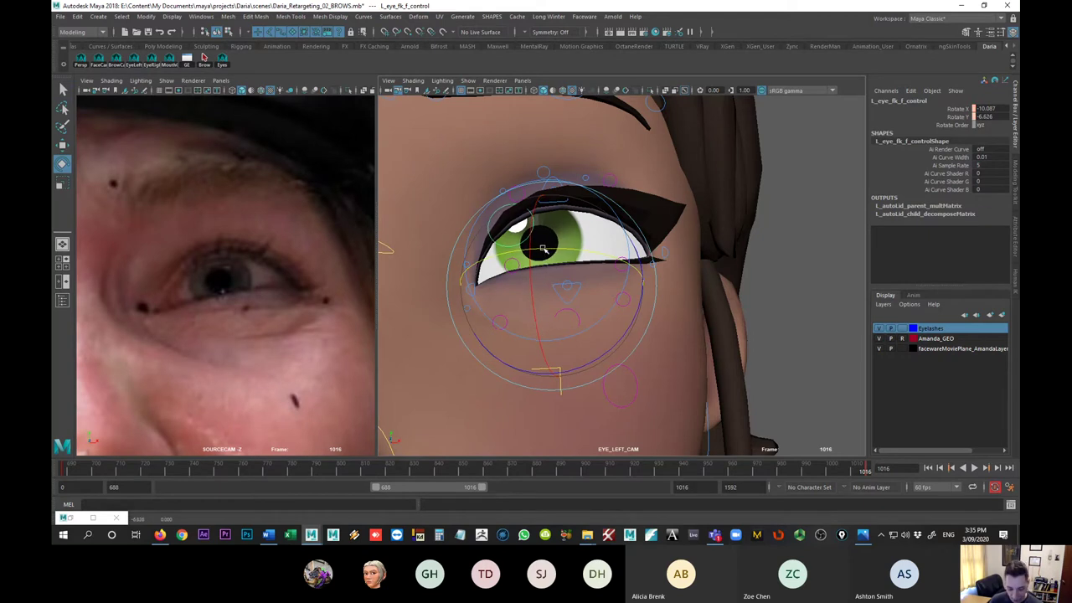
pyautogui.hotkey('ctrl', 'z')
pyautogui.hotkey('ctrl', 'z')
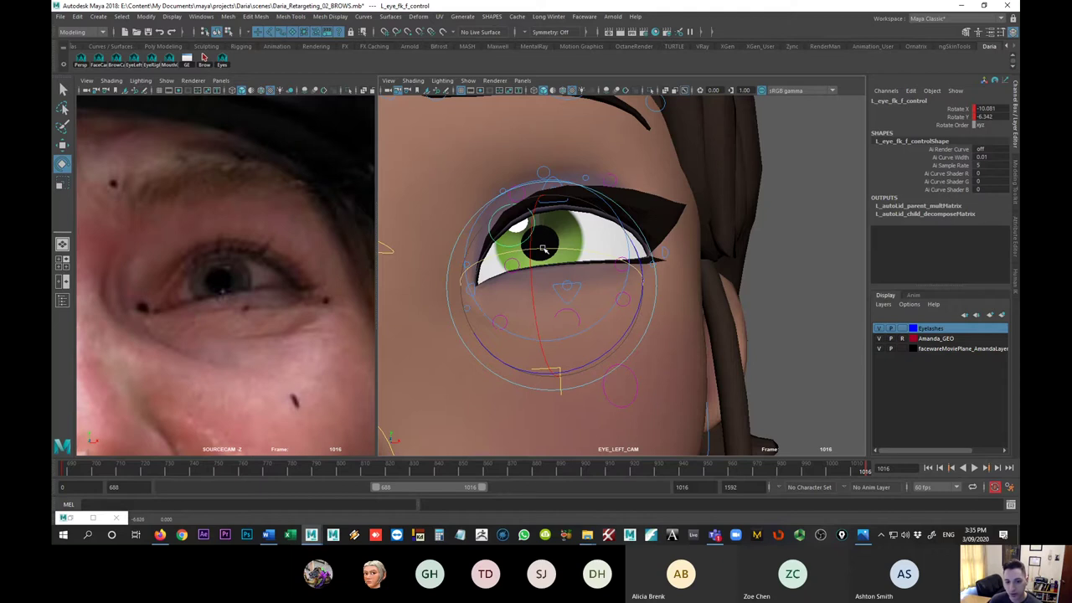
# - Fine-tune L_eye_fk at frame 1016 to about Rotate Y -6.252 with an enlarged rotate manipulator, and shrink the manipulator again
pyautogui.press('=')
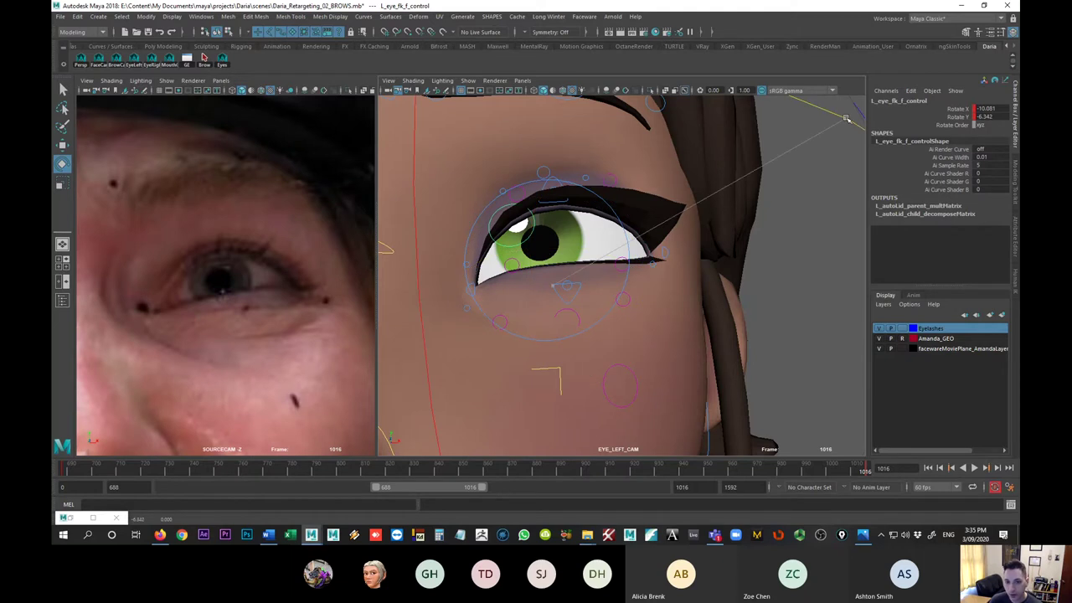
pyautogui.moveTo(848, 120); pyautogui.dragTo(847, 118)
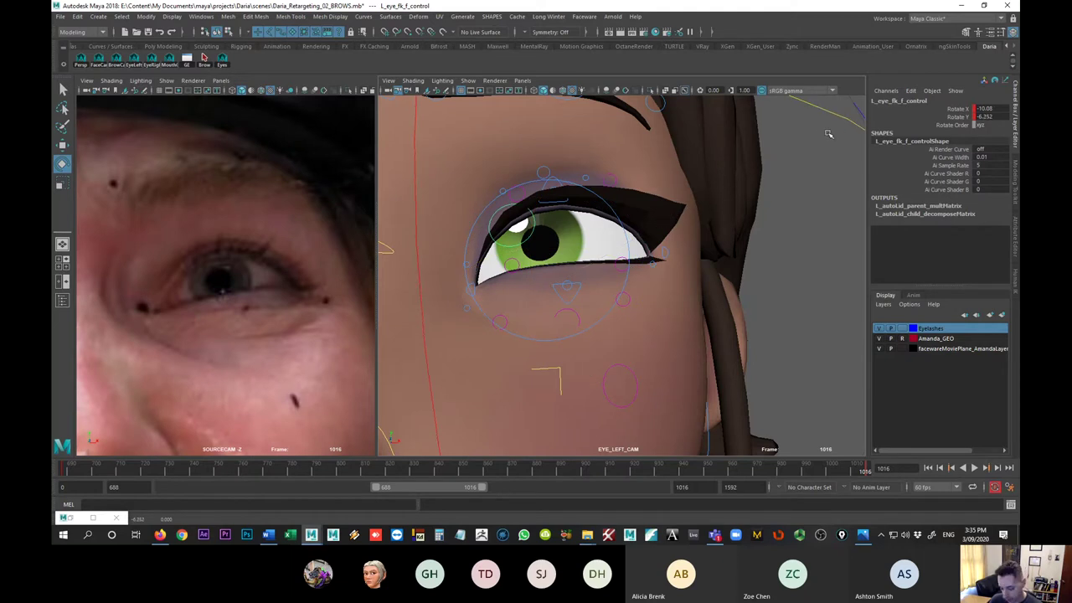
pyautogui.press('-')
pyautogui.press('-')
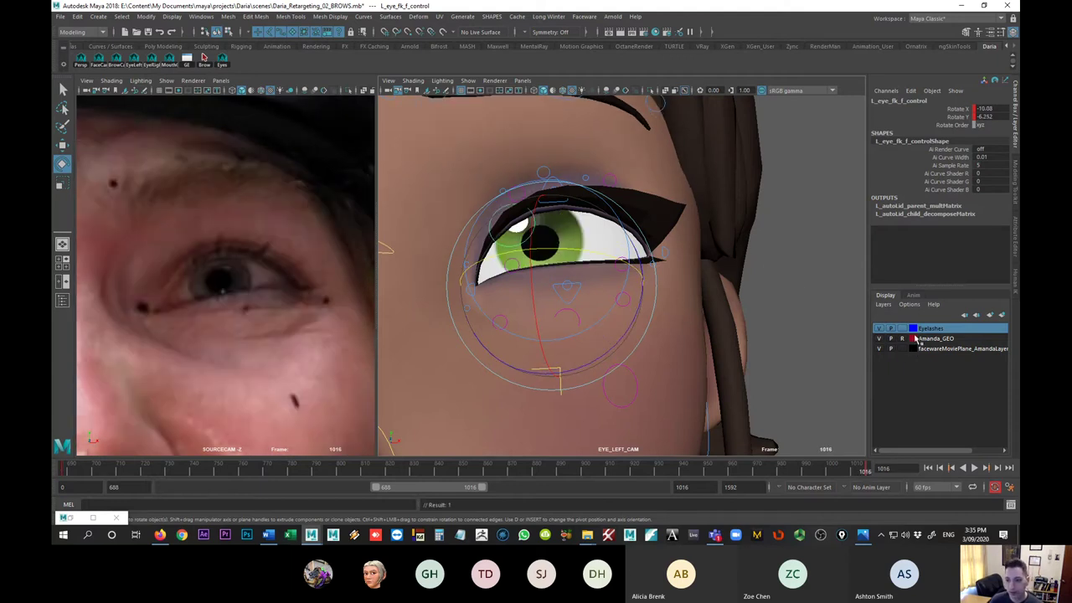
# - Hide the Eyelashes layer and lower L_lid_up_base at frame 1016 to about Translate Y 1.822, comparing it with frame 688
pyautogui.click(878, 328)
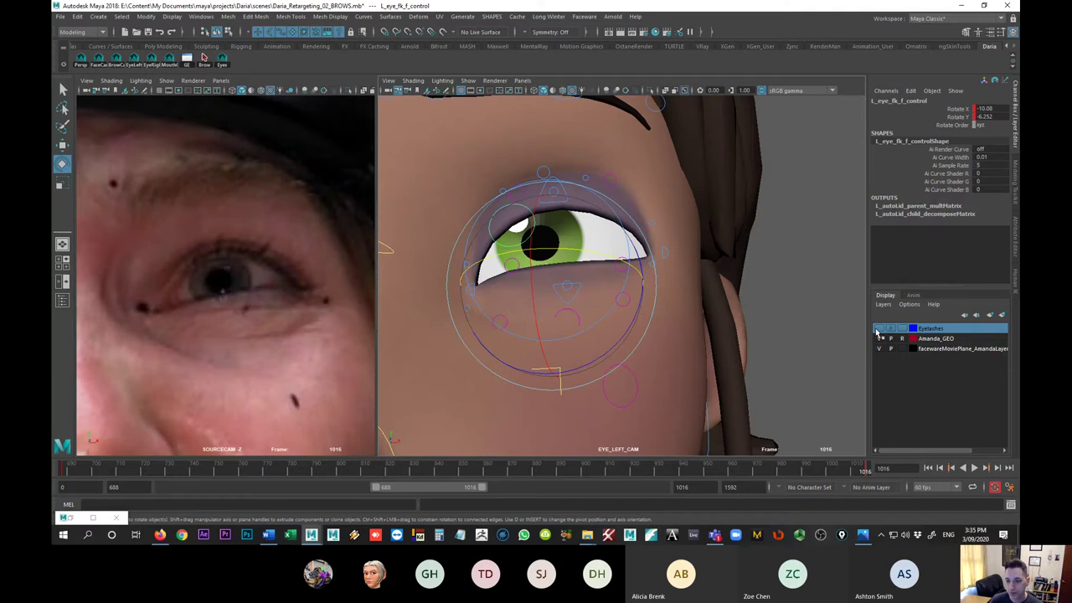
pyautogui.click(780, 219)
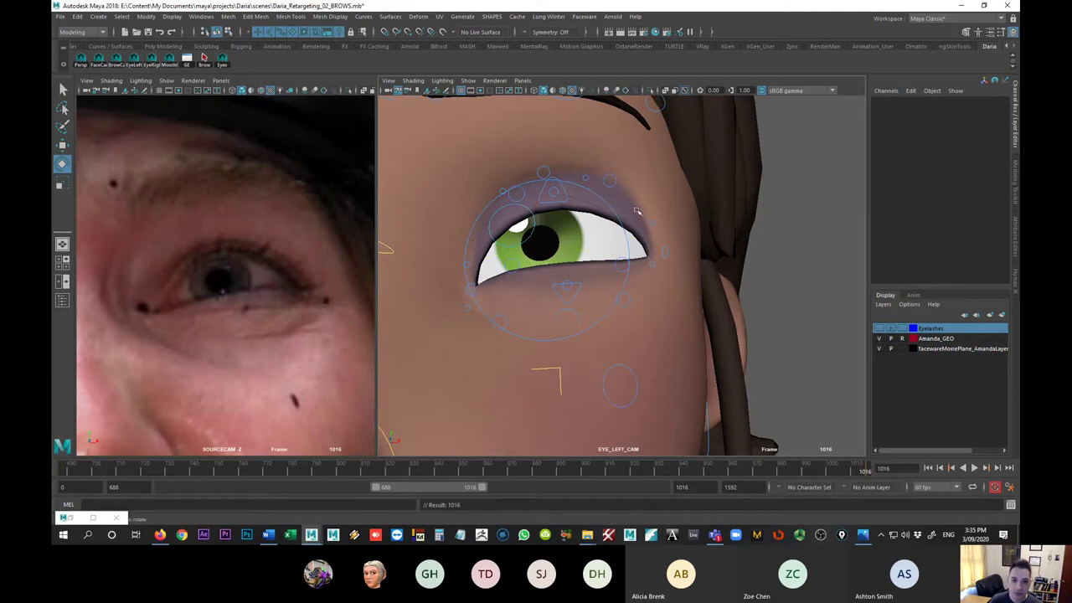
pyautogui.click(565, 201)
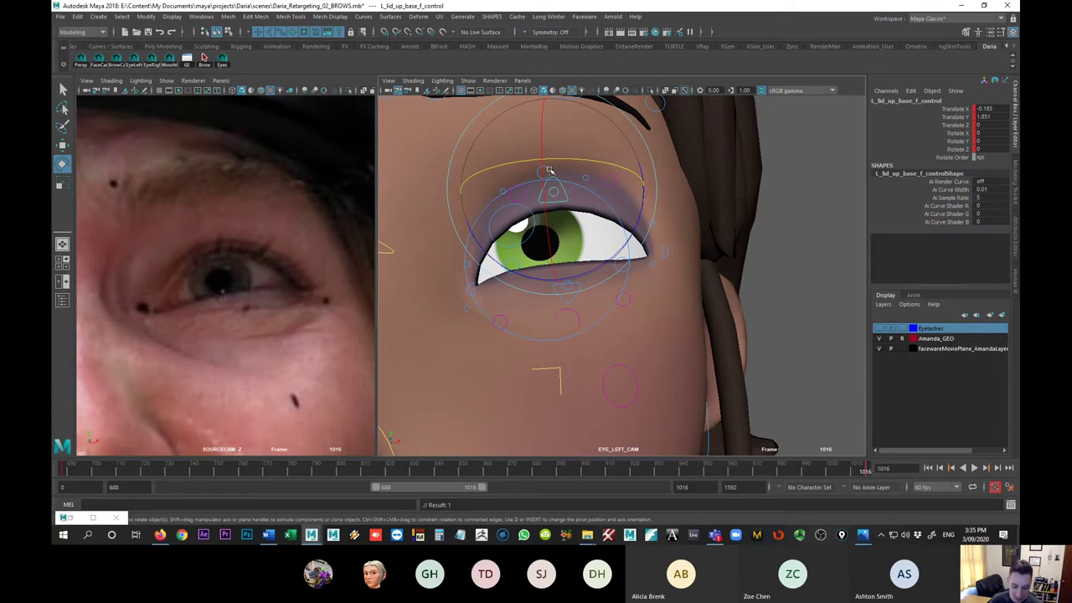
pyautogui.press('w')
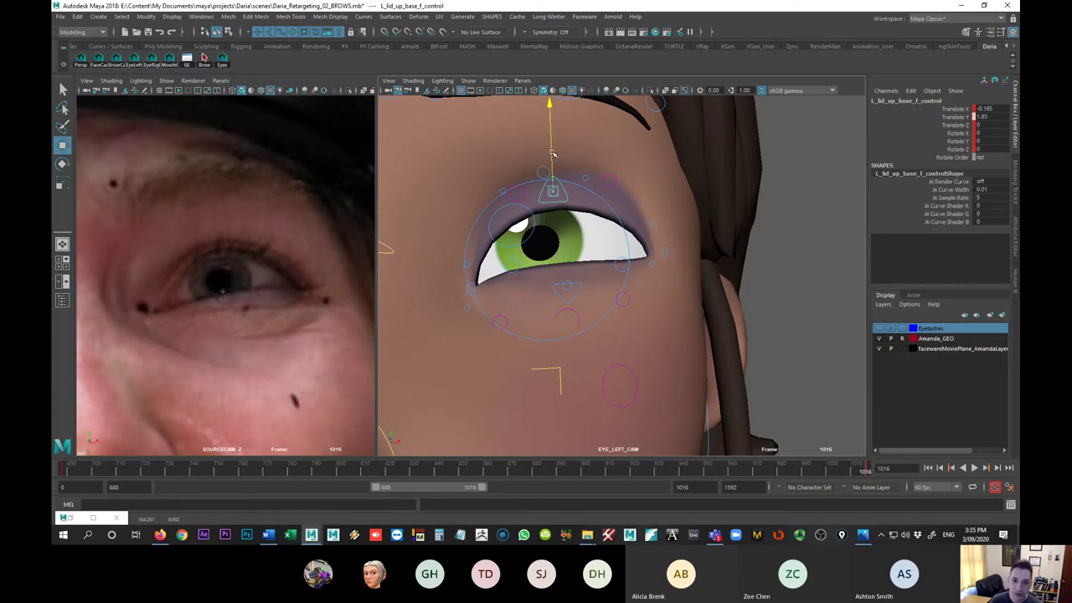
pyautogui.moveTo(552, 152); pyautogui.dragTo(552, 153)
pyautogui.press(',')
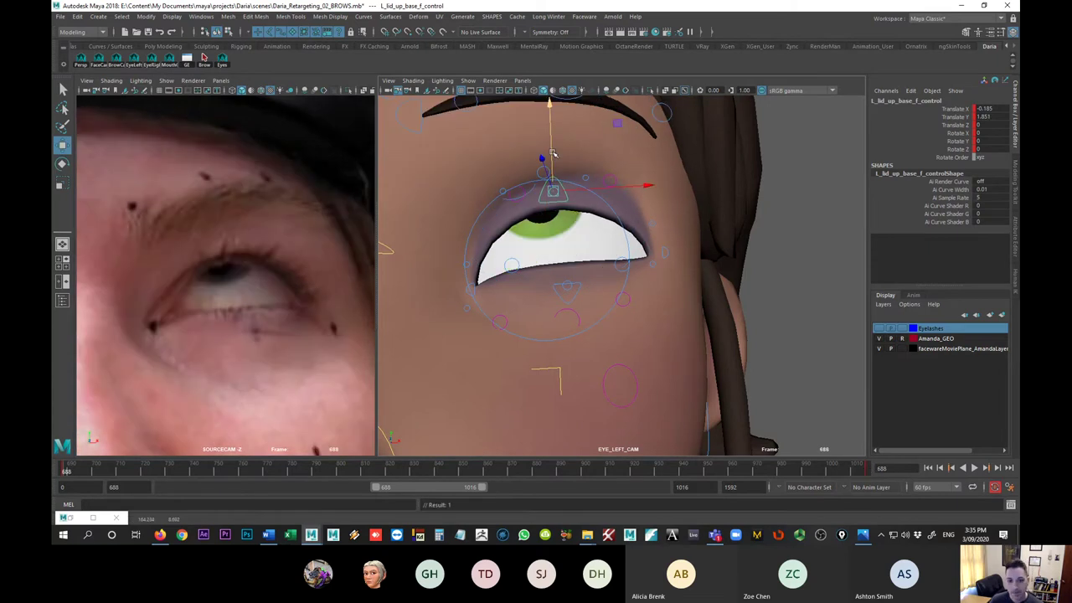
pyautogui.press('.')
pyautogui.press(',')
pyautogui.press('.')
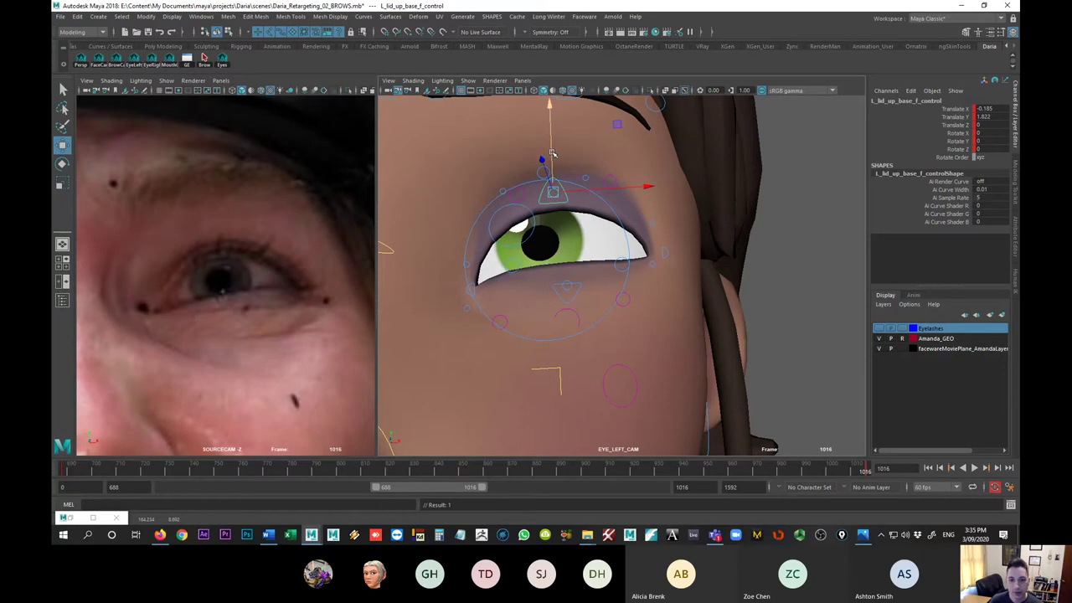
pyautogui.press(',')
pyautogui.press('.')
pyautogui.moveTo(551, 153)
pyautogui.mouseDown()
pyautogui.moveTo(554, 105)
pyautogui.moveTo(552, 144)
pyautogui.mouseUp()
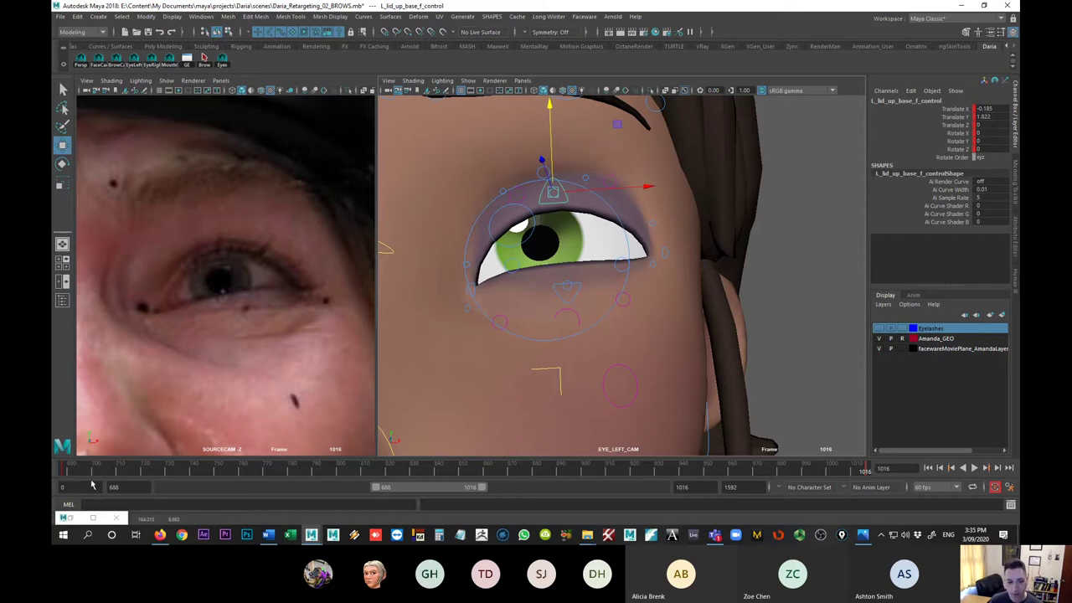
# - Set the playback range to start at frame 0 and go to frame 0
pyautogui.doubleClick(128, 486)
pyautogui.write('0')
pyautogui.press('Return')
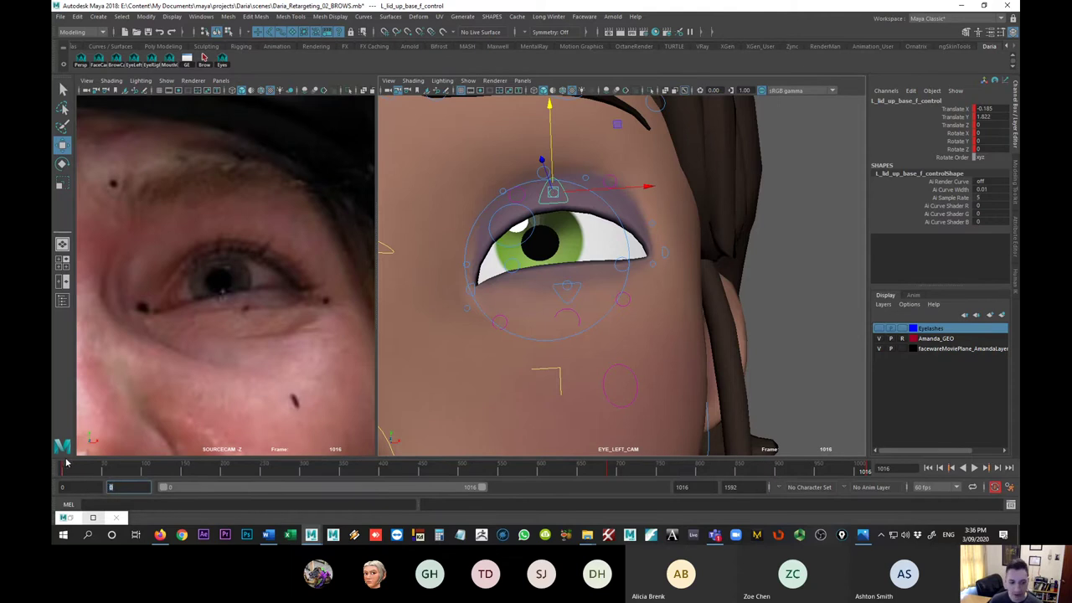
pyautogui.moveTo(91, 474); pyautogui.dragTo(53, 471)
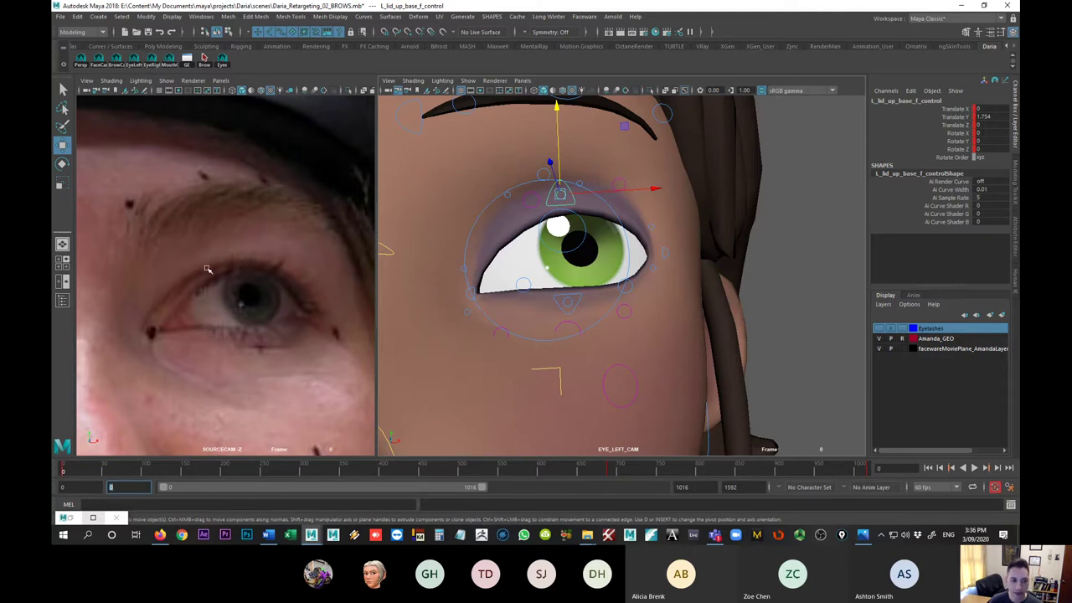
# - Try raising L_lid_up_base at frame 0 to about Translate Y 2.45, and undo it
pyautogui.moveTo(557, 154); pyautogui.dragTo(567, 121)
pyautogui.hotkey('ctrl', 'z')
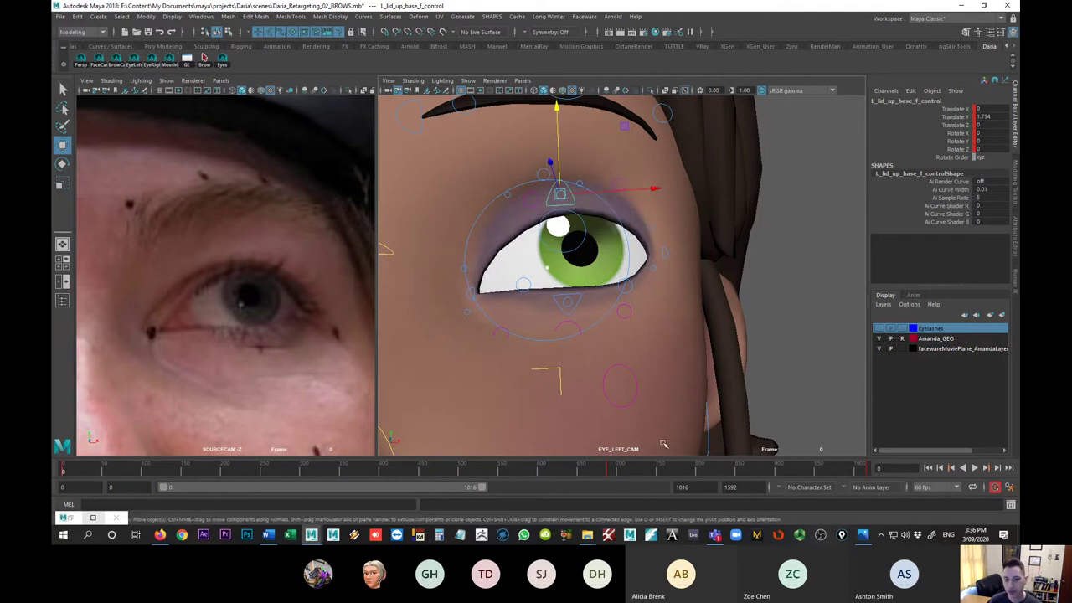
pyautogui.moveTo(562, 159); pyautogui.dragTo(562, 132)
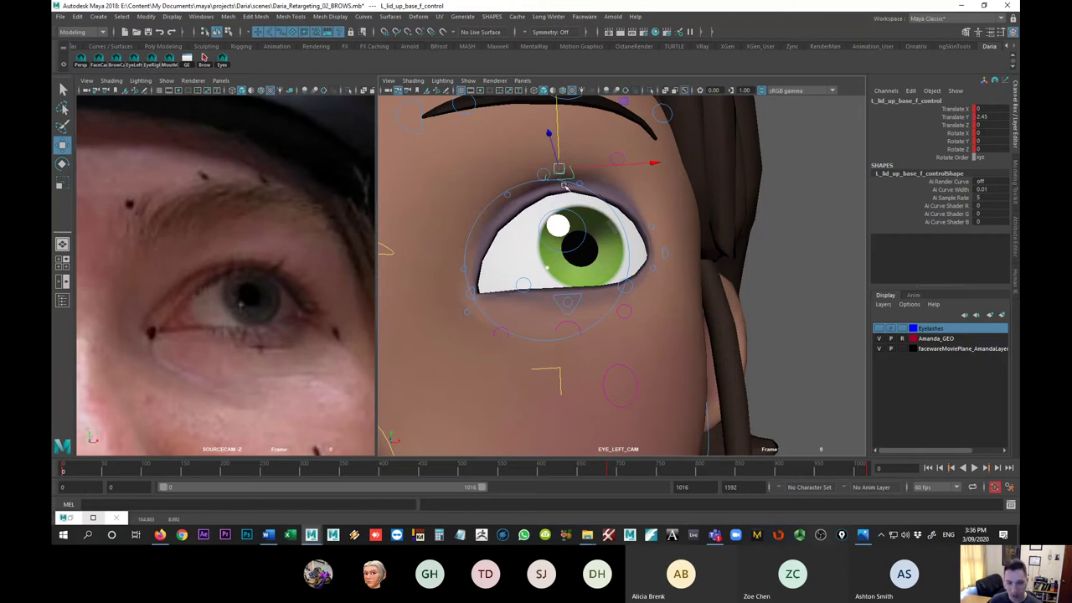
pyautogui.hotkey('ctrl', 'z')
# - Return to frame 1016 and lower L_lid_up_base to about Translate Y 1.78
pyautogui.press('.')
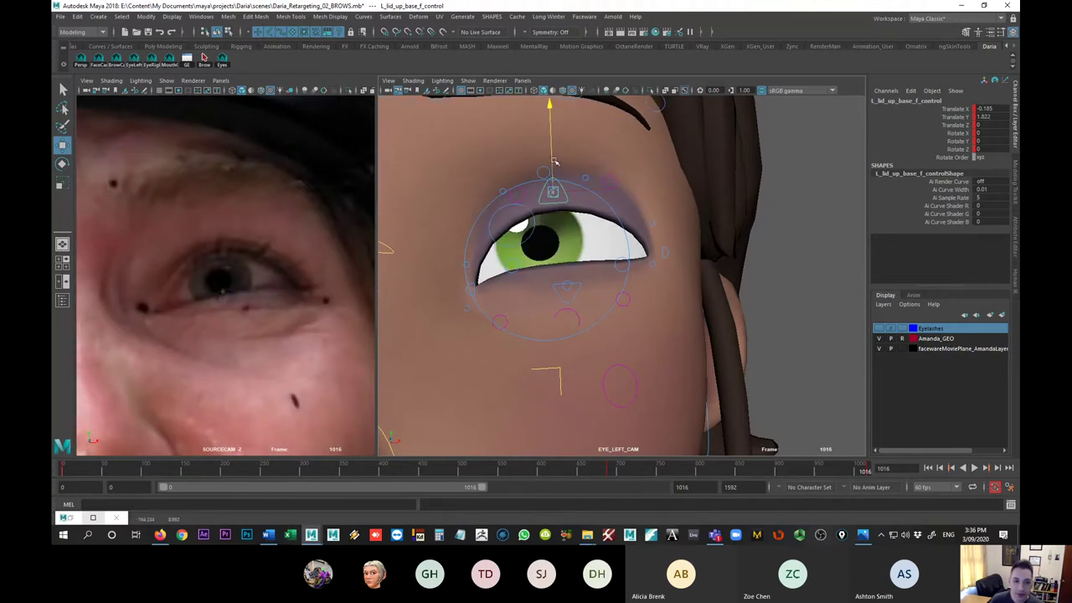
pyautogui.press(',')
pyautogui.press('.')
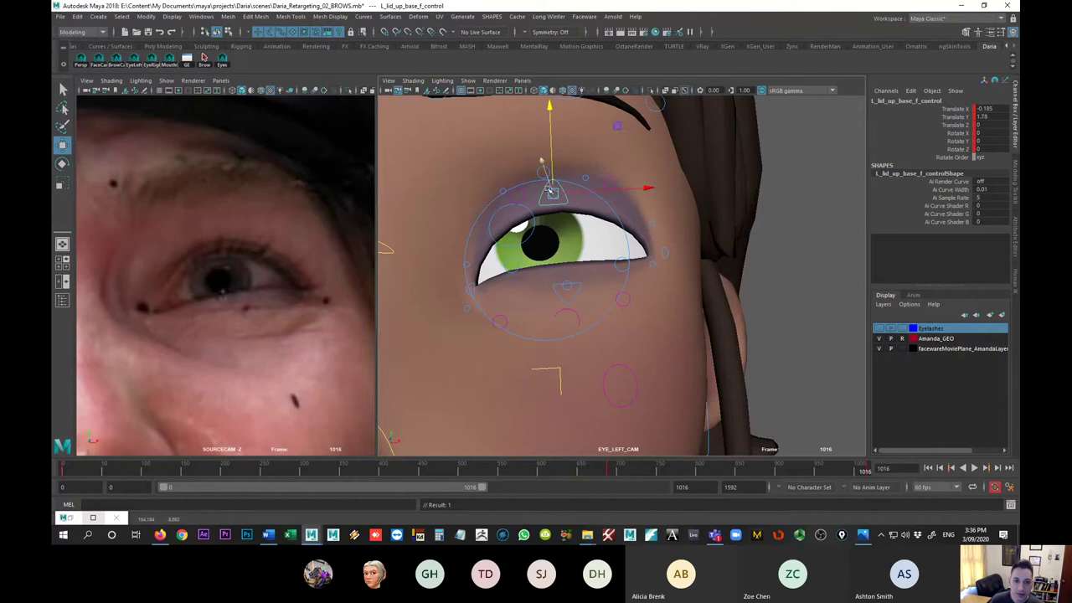
# - Compare the actor's lower lid and inner eye corner with the character's by switching between frames 688 and 1016
pyautogui.press(',')
pyautogui.press('.')
pyautogui.press(',')
pyautogui.press('.')
pyautogui.press(',')
pyautogui.press('.')
pyautogui.press(',')
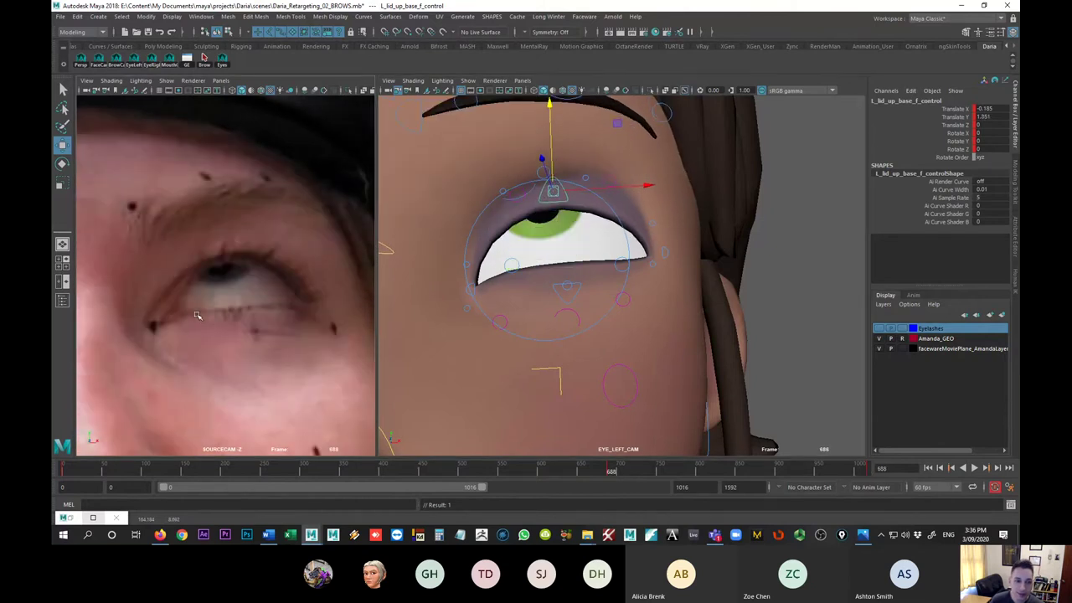
pyautogui.press('.')
pyautogui.press(',')
pyautogui.press('.')
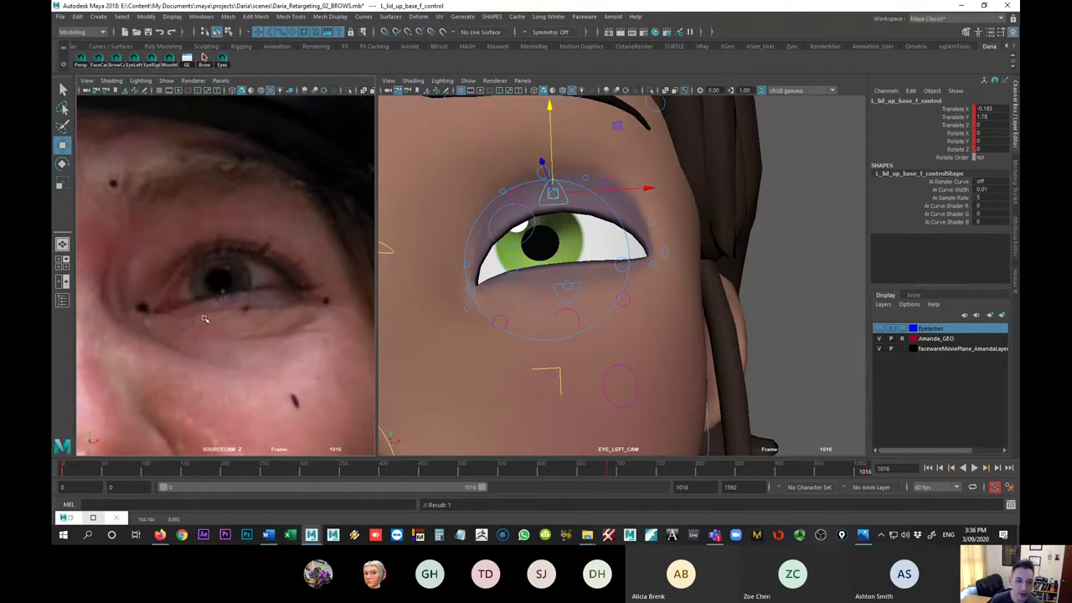
pyautogui.press(',')
pyautogui.press('.')
pyautogui.press(',')
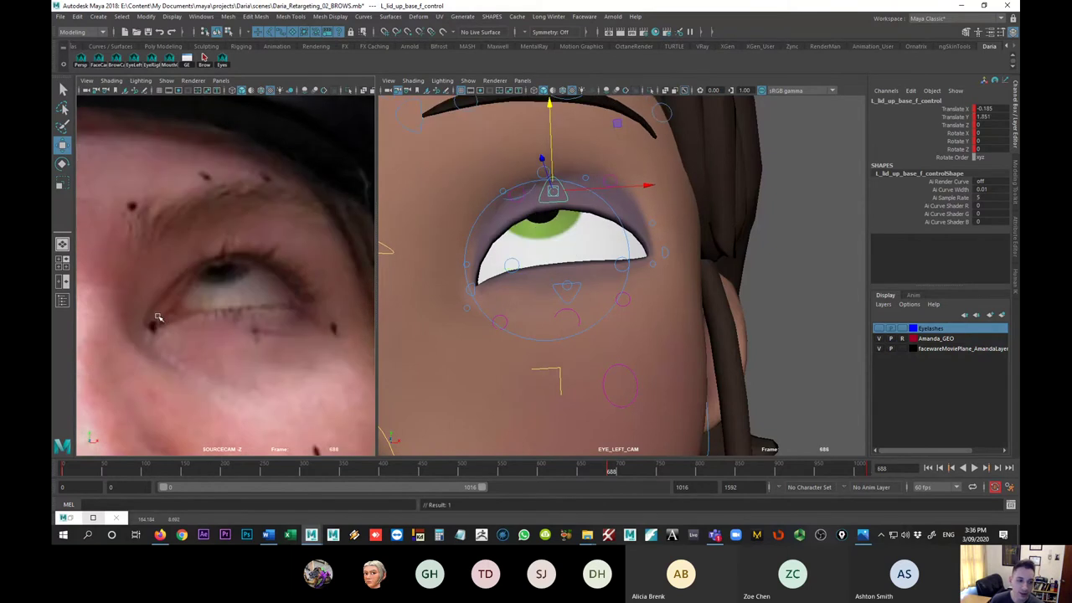
pyautogui.press('.')
pyautogui.press(',')
pyautogui.press('.')
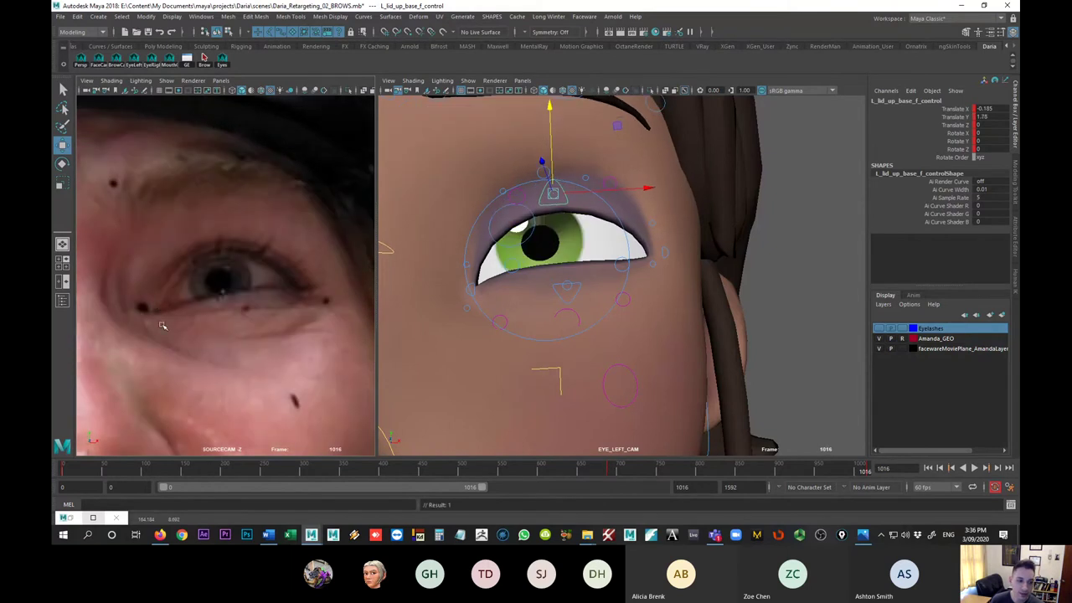
# - Lower the inner-corner control L_lid_up_1 at frame 1016, and lower L_lid_low_2 to about Translate Y 0.007
pyautogui.click(475, 285)
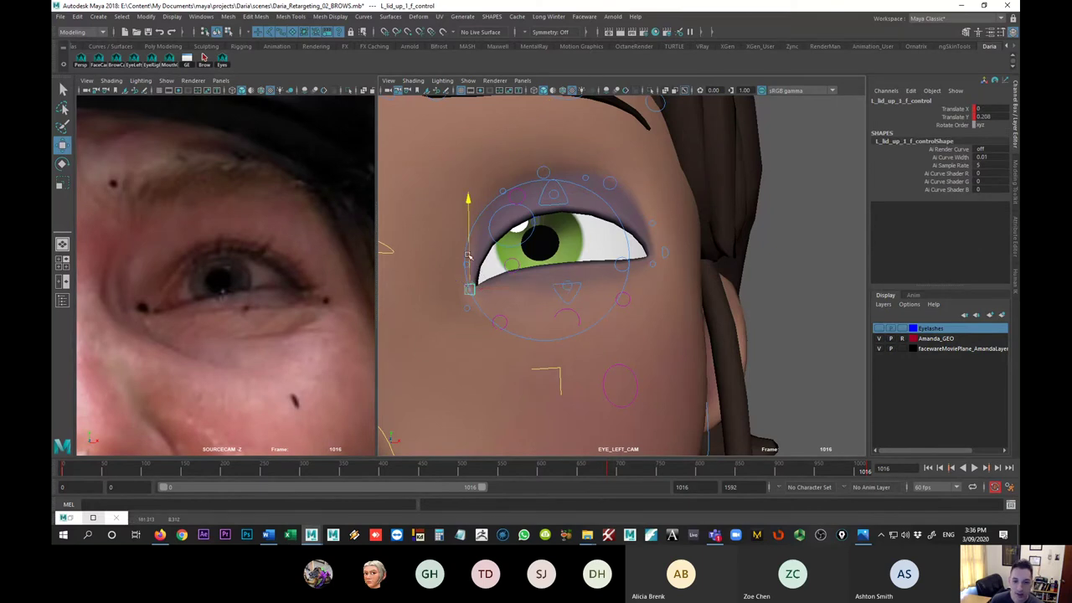
pyautogui.moveTo(473, 259); pyautogui.dragTo(509, 250, button='middle')
pyautogui.click(517, 272)
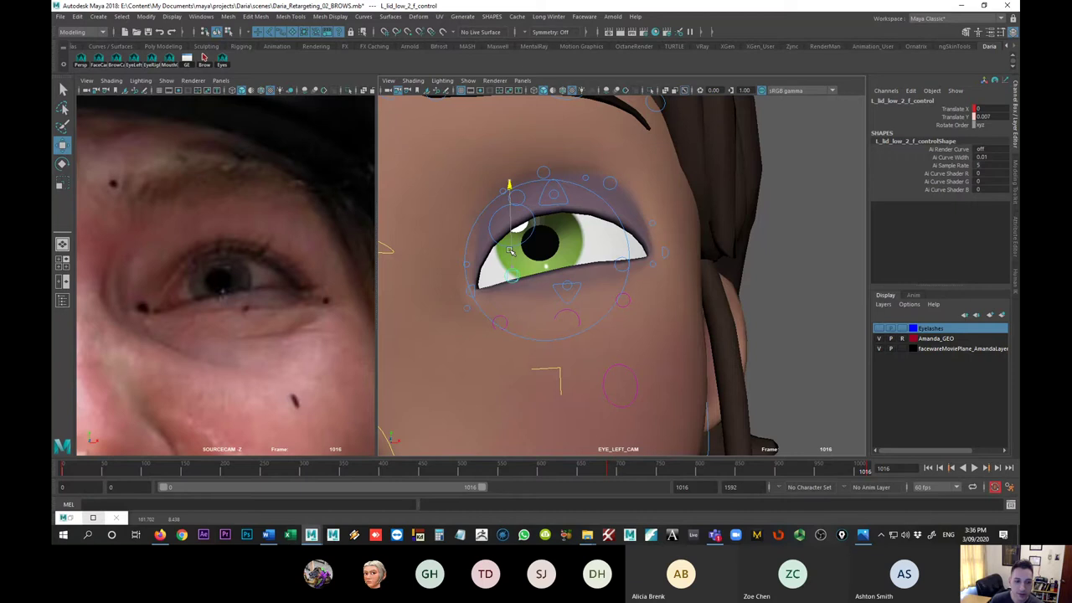
# - Check the left lower lid's new shape against the actor by switching between frames 688 and 1016
pyautogui.press(',')
pyautogui.press('.')
pyautogui.press(',')
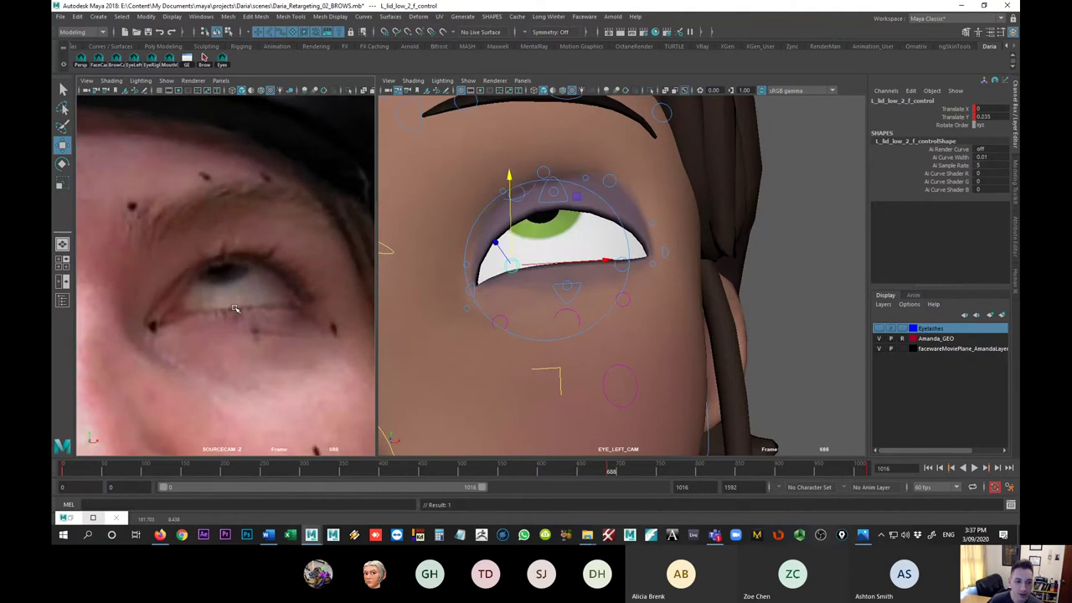
pyautogui.press('.')
pyautogui.press(',')
pyautogui.press('.')
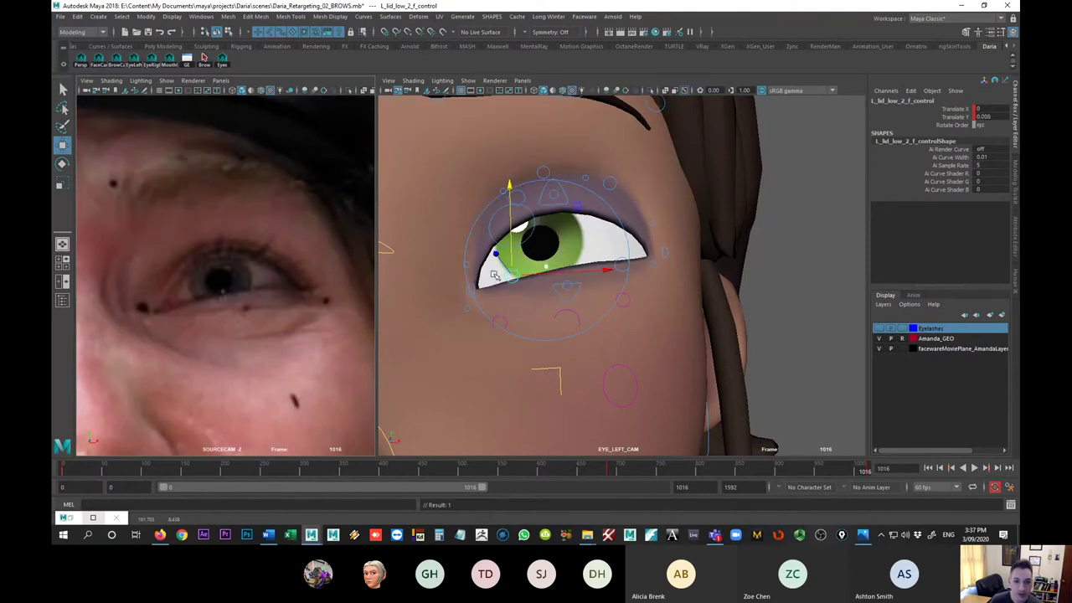
pyautogui.press(',')
pyautogui.press('.')
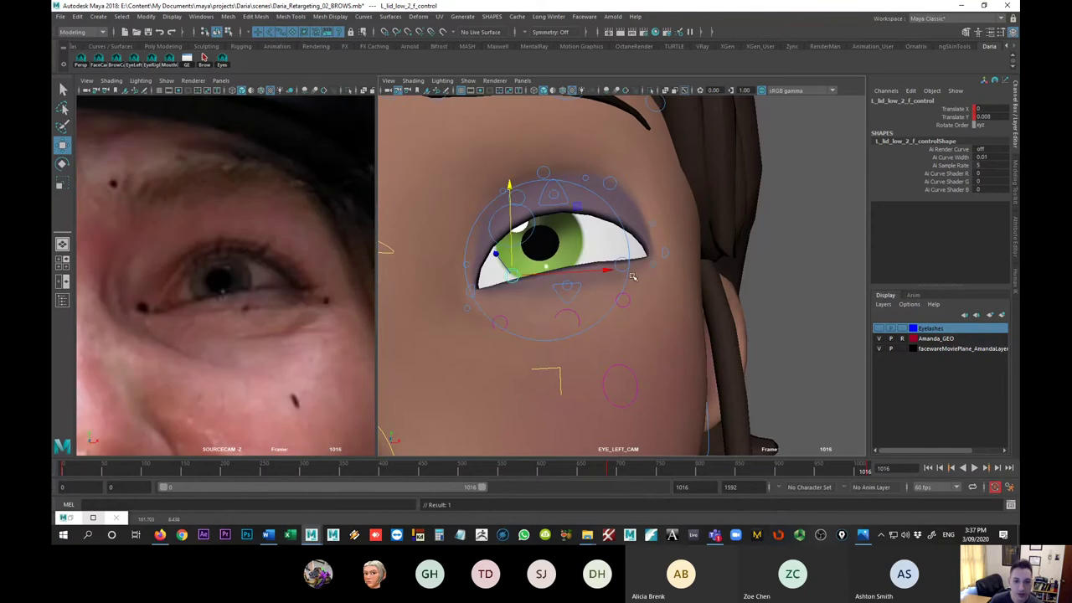
# - Adjust the outer-corner control L_lid_up_5 at frame 1016 and set its Translate Y to 0
pyautogui.click(660, 256)
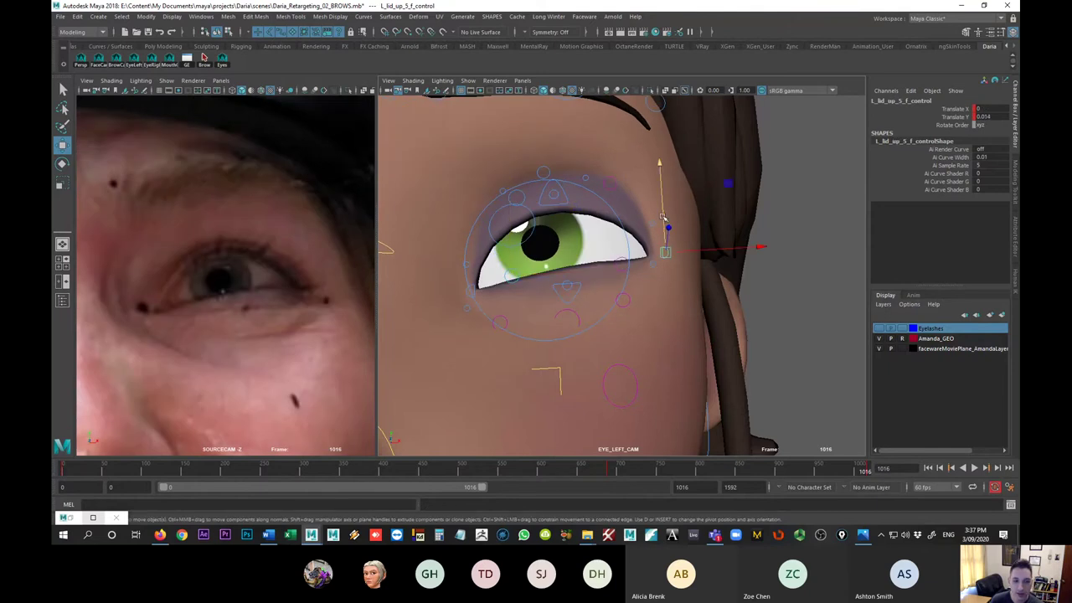
pyautogui.press(',')
pyautogui.press('.')
pyautogui.moveTo(662, 218); pyautogui.dragTo(663, 218)
pyautogui.press(',')
pyautogui.press('.')
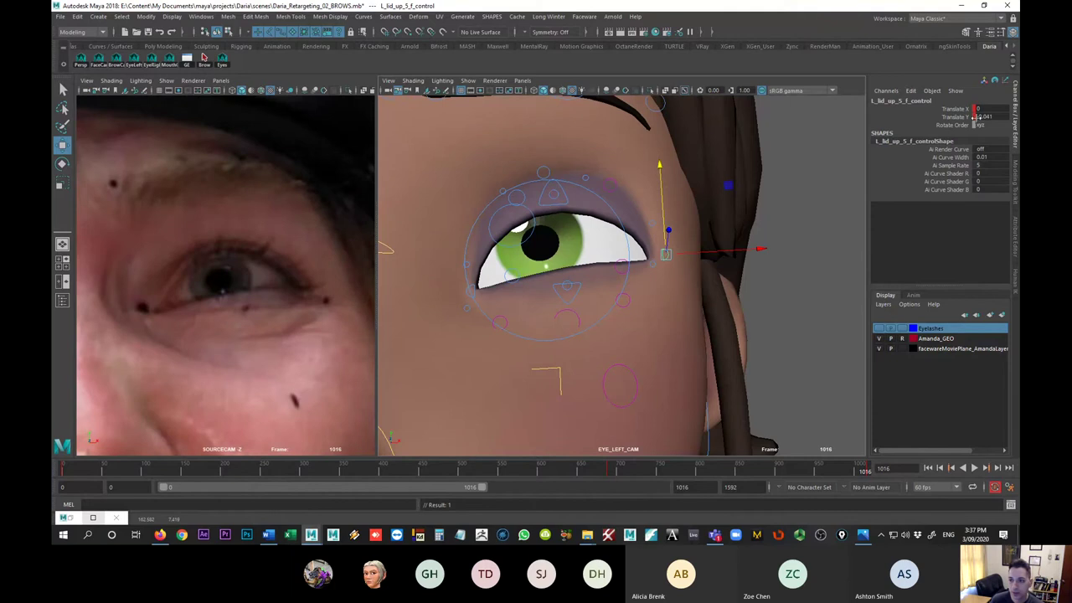
pyautogui.hotkey('ctrl', 'z')
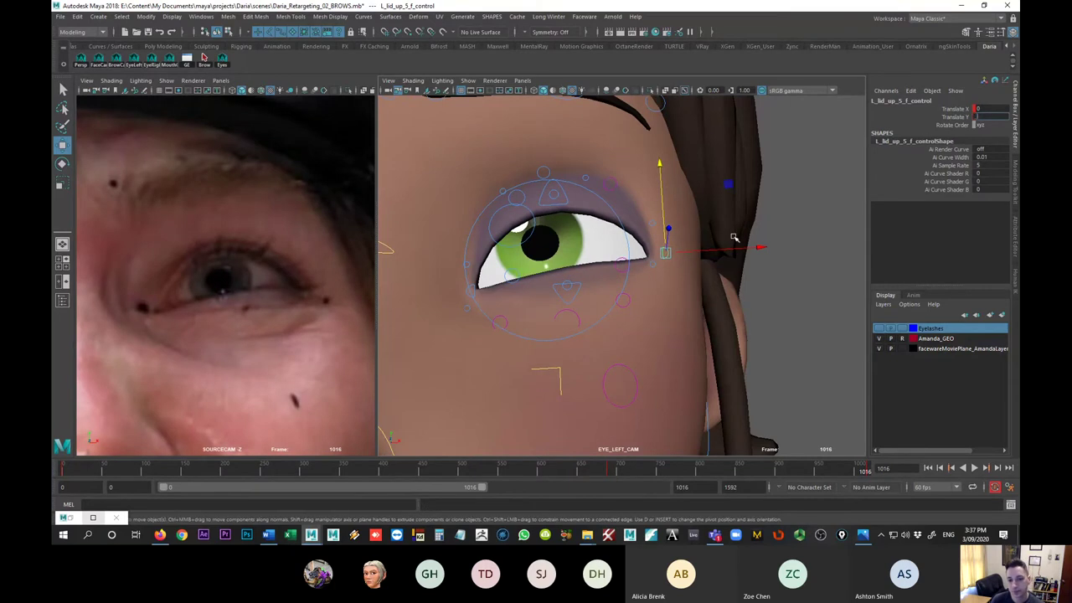
# - Examine the left eye's outer corner and lower lid against the actor at frames 688 and 1016
pyautogui.press(',')
pyautogui.press('.')
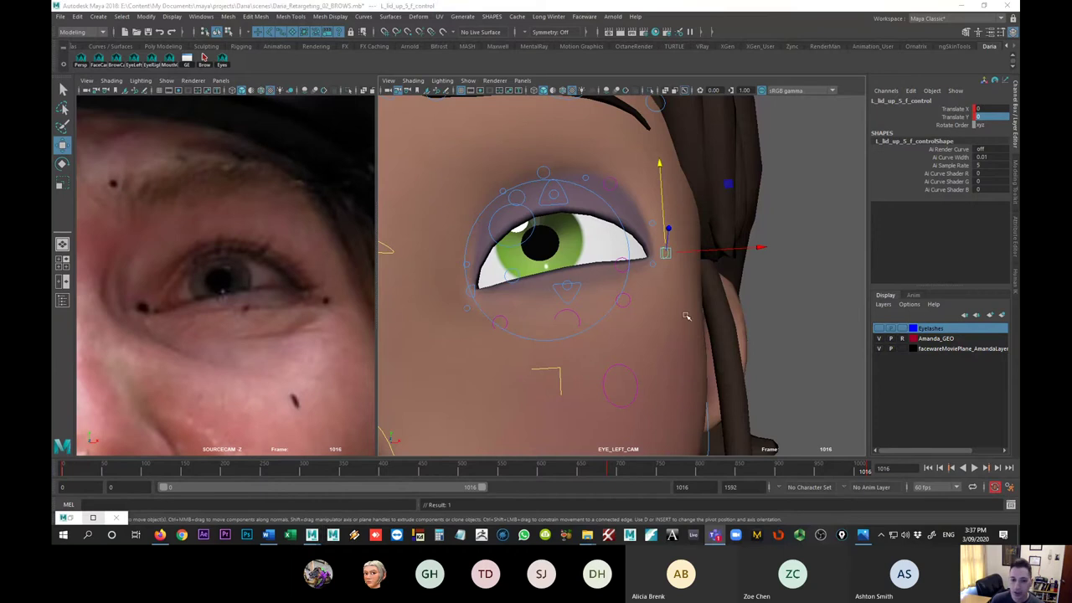
pyautogui.press(',')
pyautogui.press('.')
pyautogui.press(',')
pyautogui.press('.')
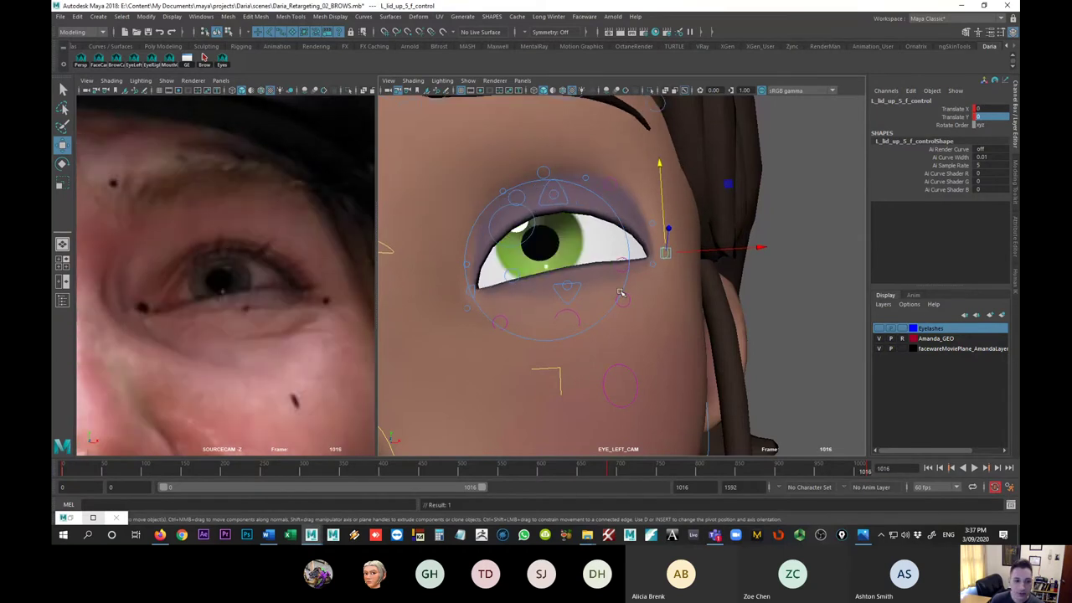
pyautogui.press(',')
pyautogui.press('.')
# - Position L_lid_low_base at about Translate Y 0.28 and shift L_lid_low_3 to about Translate X -0.384, Translate Y 0.087 at frame 1016
pyautogui.click(568, 288)
pyautogui.moveTo(567, 274)
pyautogui.mouseDown()
pyautogui.moveTo(563, 284)
pyautogui.moveTo(570, 279)
pyautogui.mouseUp()
pyautogui.click(565, 283)
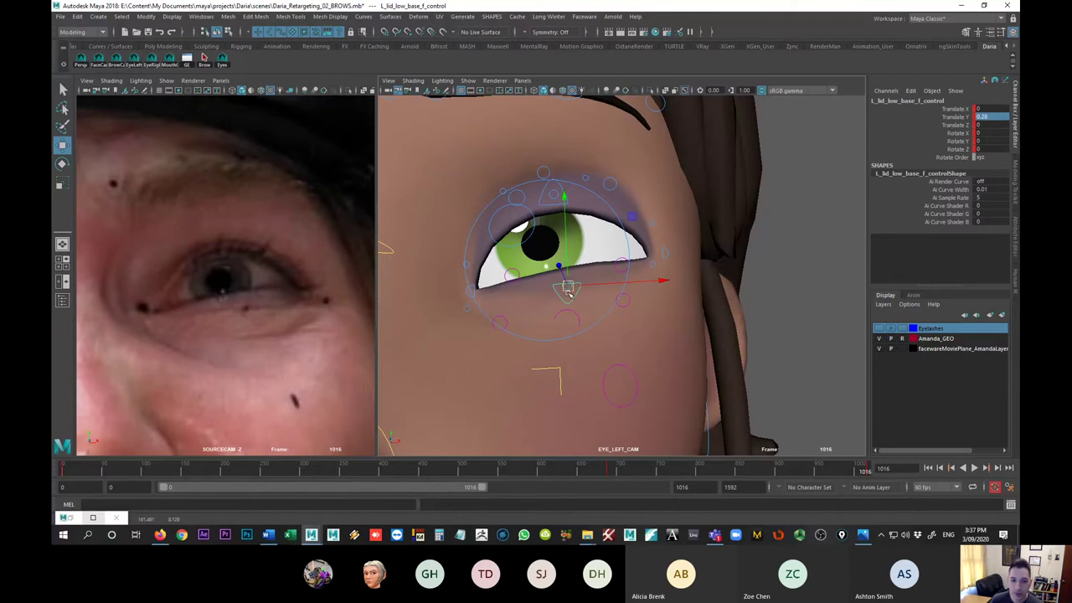
pyautogui.click(589, 293)
pyautogui.click(570, 288)
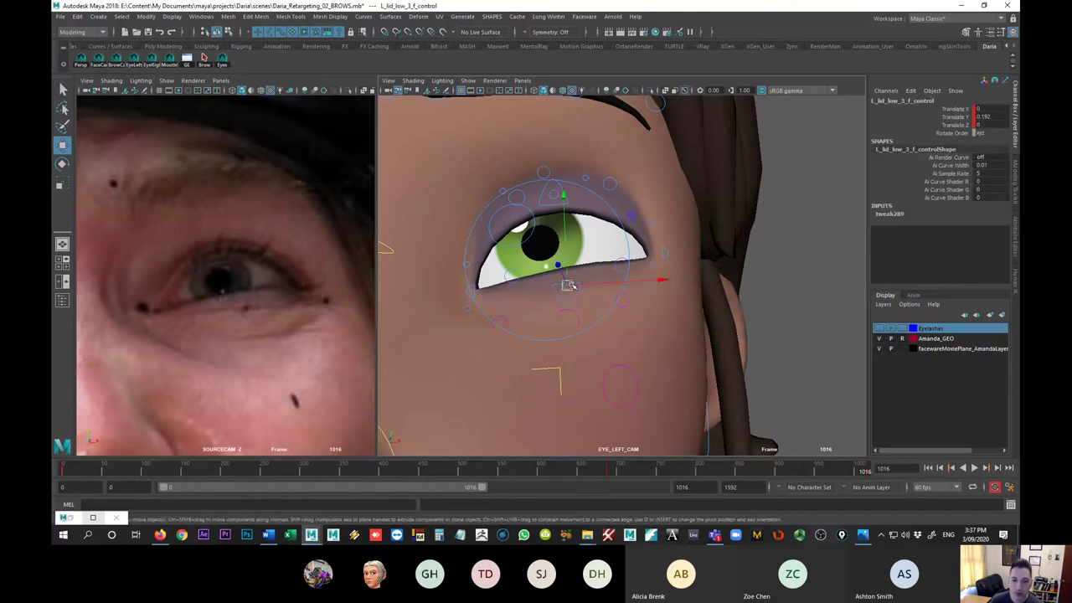
pyautogui.moveTo(569, 285); pyautogui.dragTo(554, 290)
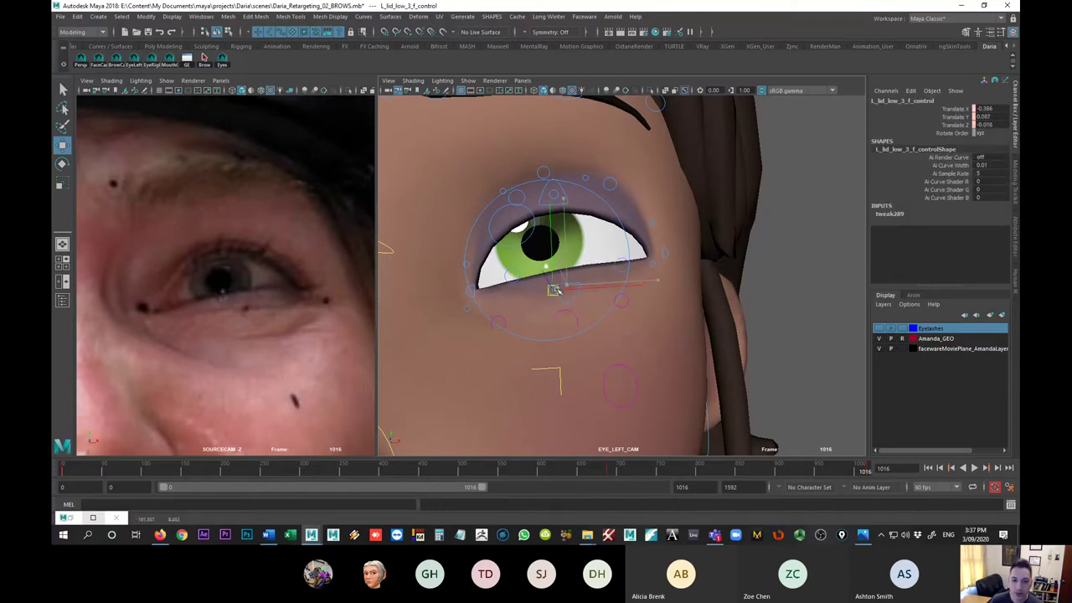
# - Shift L_lid_low_4 to about Translate X -0.209, and L_lid_up_2 to about Translate X 0.229, Translate Y 0.096 at frame 1016
pyautogui.click(621, 265)
pyautogui.moveTo(622, 266); pyautogui.dragTo(615, 265)
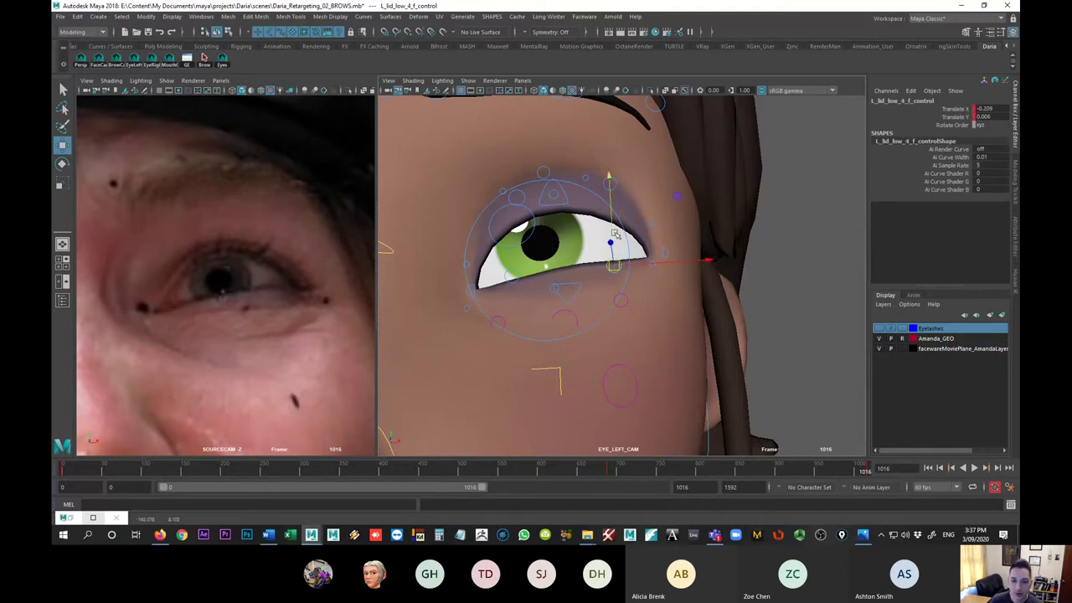
pyautogui.moveTo(612, 228); pyautogui.dragTo(617, 226)
pyautogui.click(511, 198)
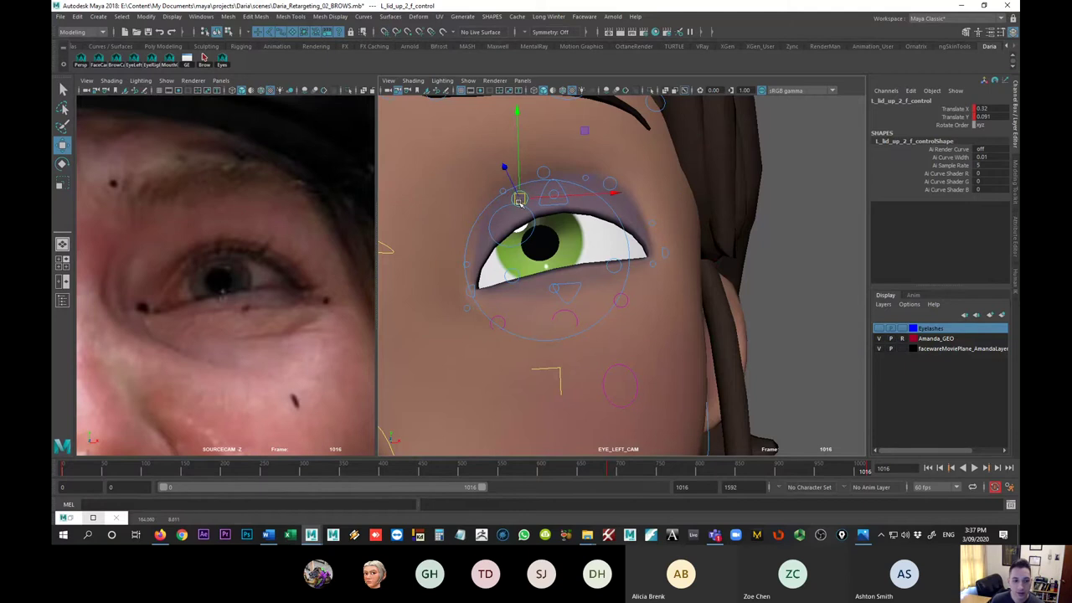
pyautogui.moveTo(520, 199); pyautogui.dragTo(516, 197)
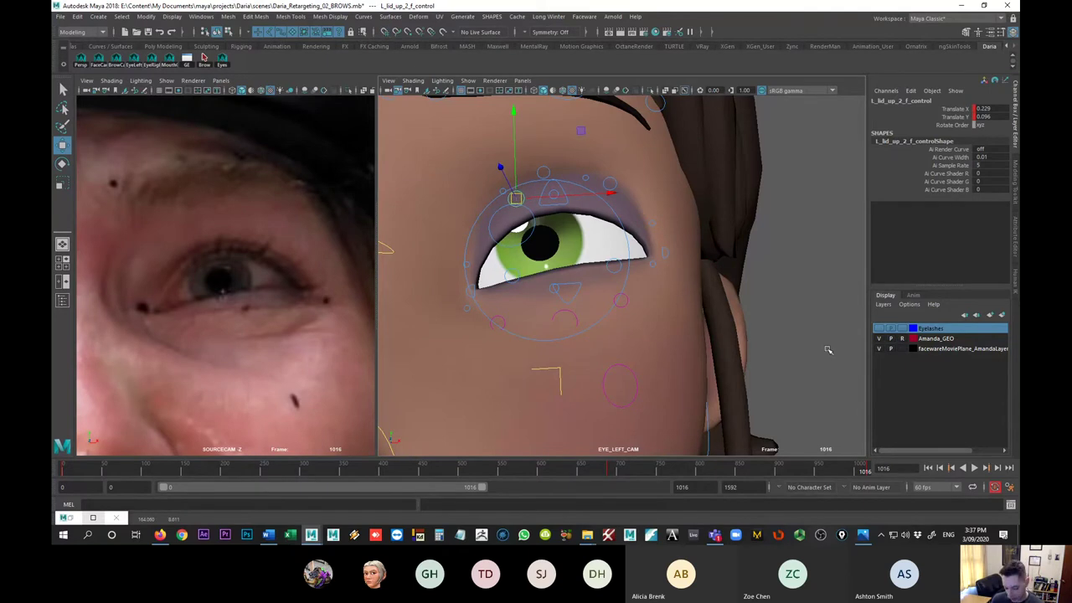
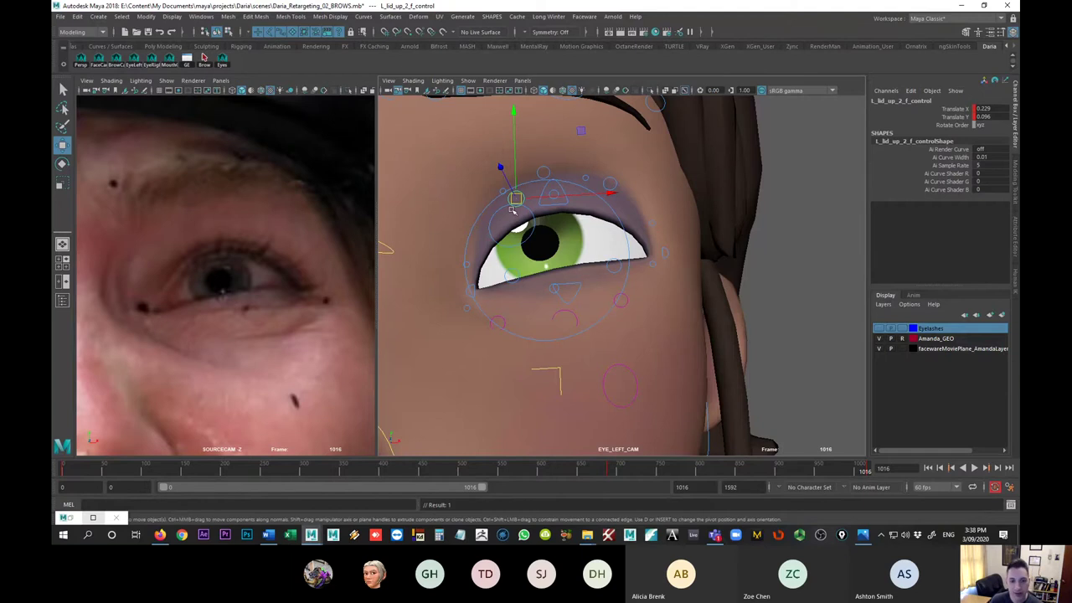
# - Try to move the inner-corner control L_eye_up_1 at frame 1016, and check the neighbouring L_lid_up_1 and L_lid_up_2
pyautogui.click(468, 264)
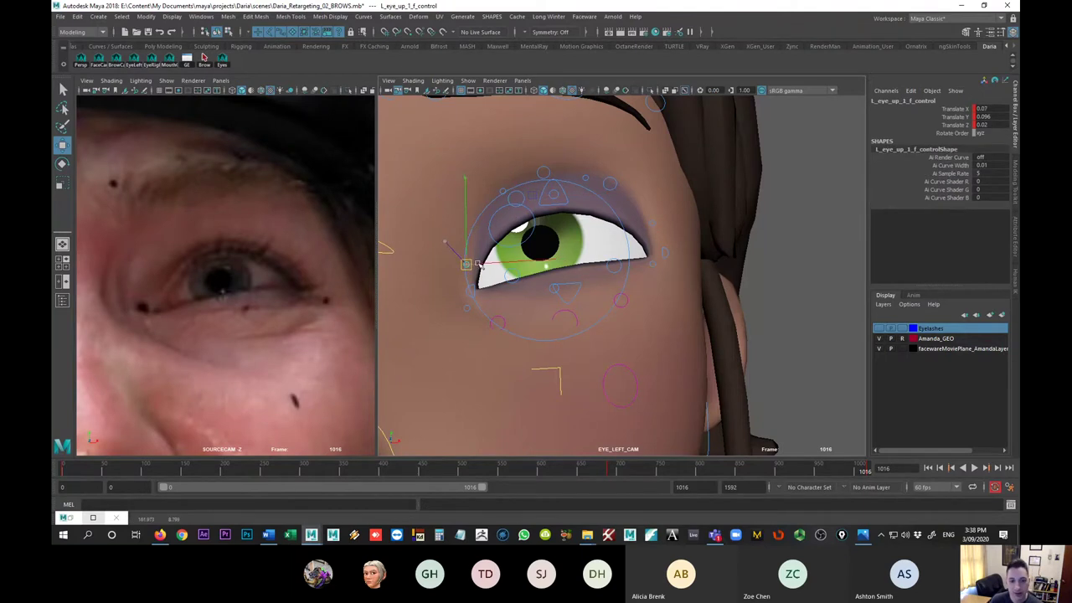
pyautogui.moveTo(484, 255); pyautogui.dragTo(484, 262)
pyautogui.hotkey('ctrl', 'z')
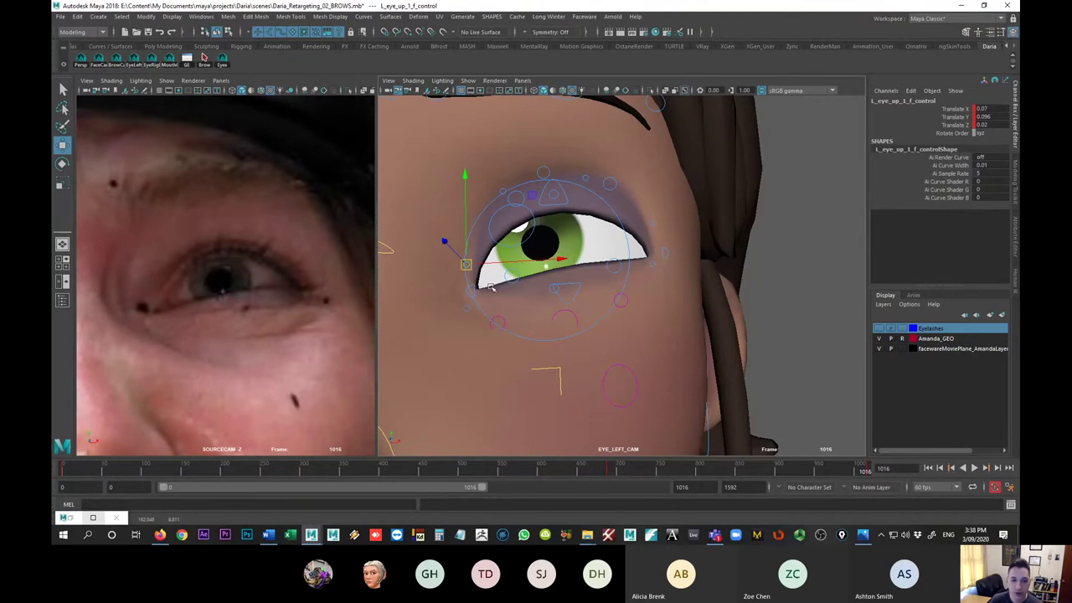
pyautogui.click(473, 284)
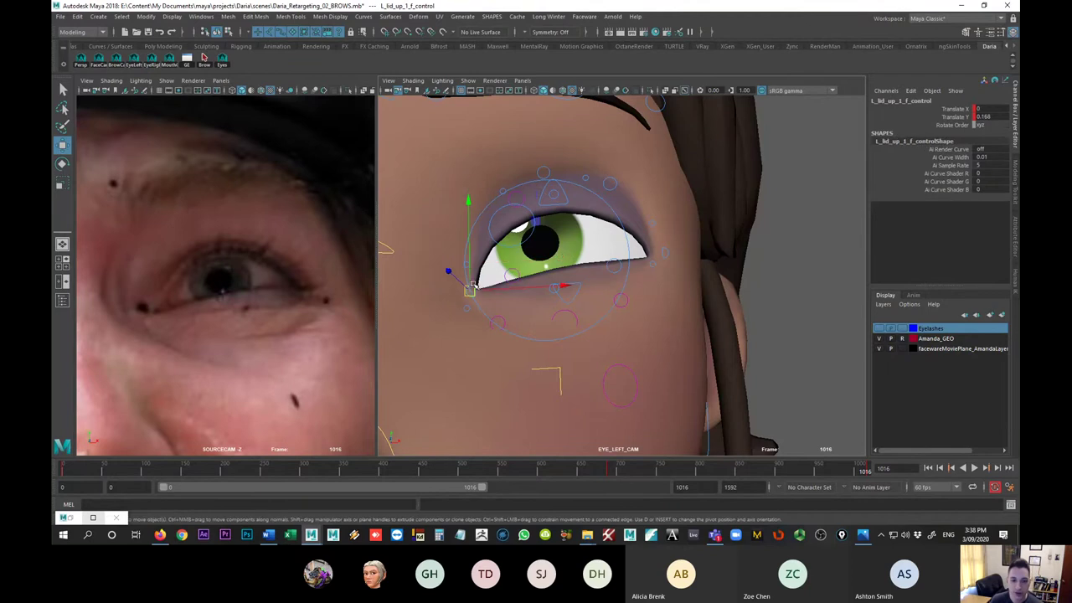
pyautogui.click(505, 197)
pyautogui.moveTo(505, 197)
pyautogui.mouseDown()
pyautogui.moveTo(502, 227)
pyautogui.moveTo(531, 191)
pyautogui.moveTo(516, 197)
pyautogui.mouseUp()
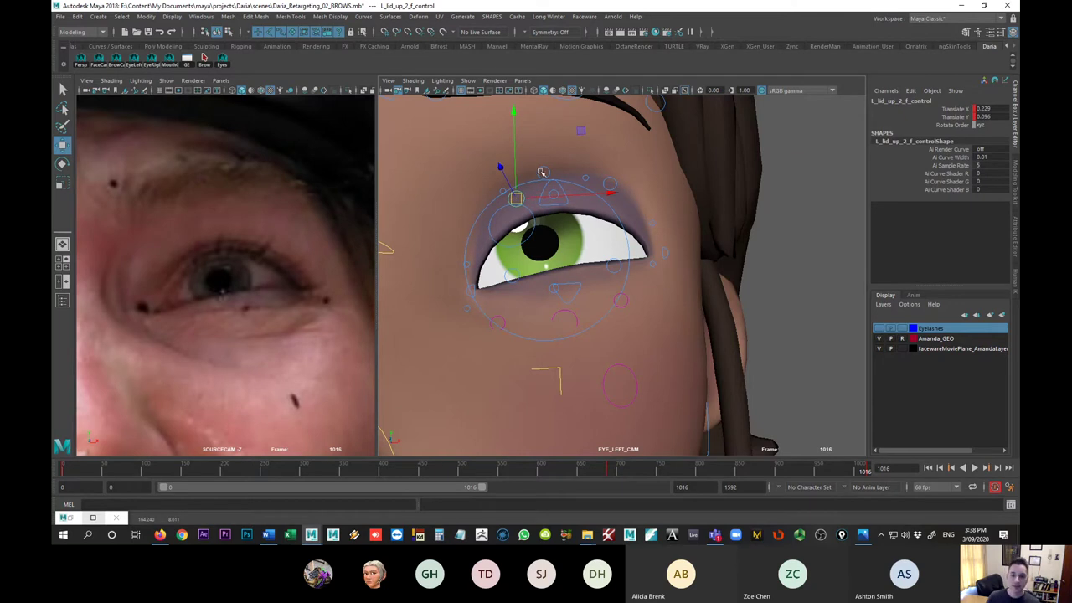
# - Nudge the upper socket control L_eye_up_3 vertically at frame 1016 and compare the lower socket with the actor at frame 688
pyautogui.click(543, 170)
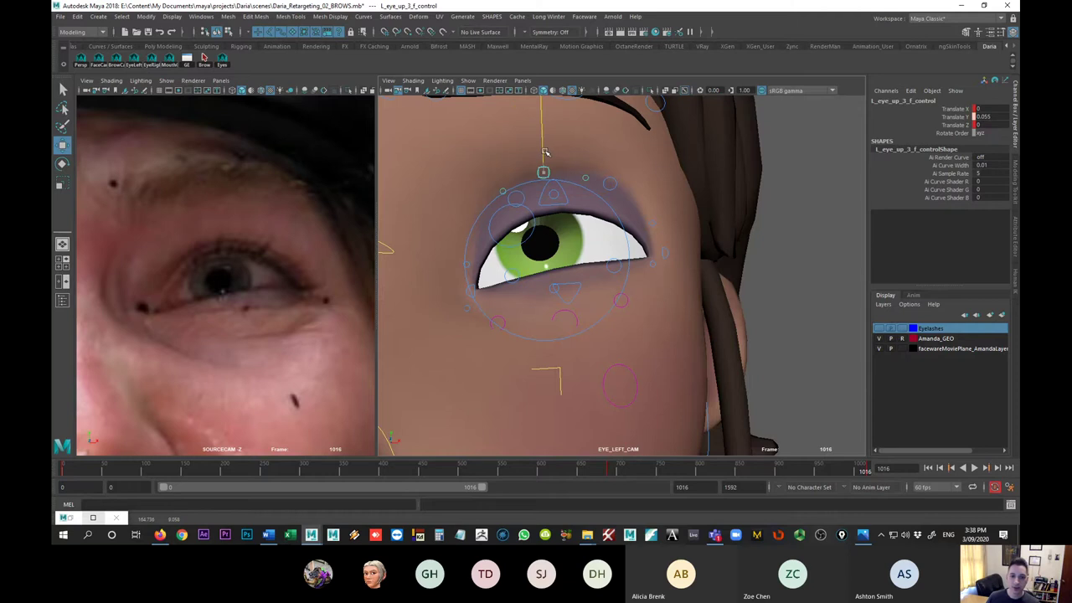
pyautogui.moveTo(545, 153); pyautogui.dragTo(546, 154)
pyautogui.click(574, 314)
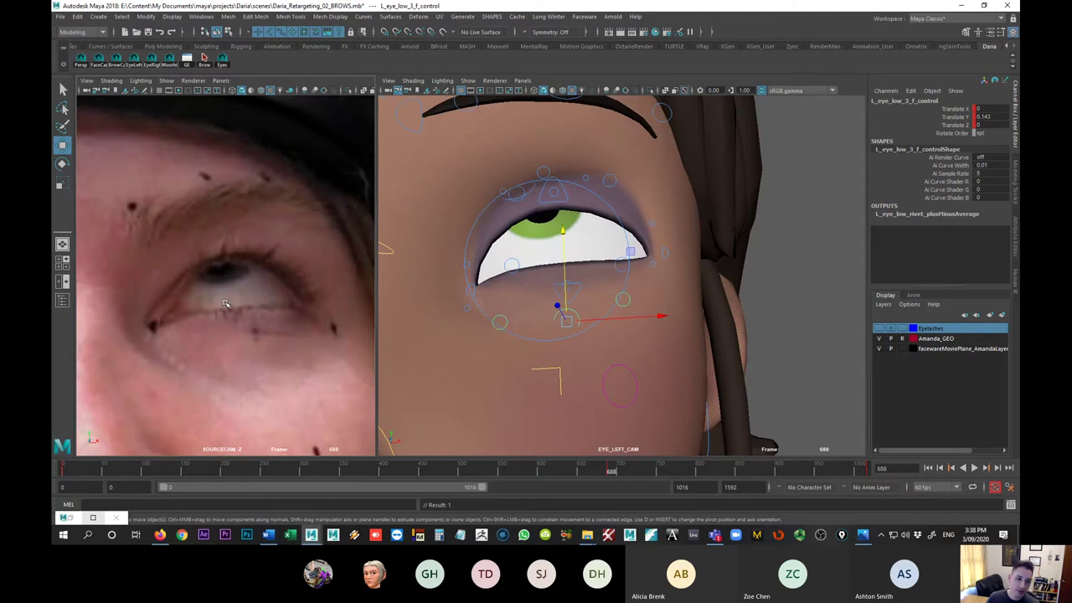
# - Position L_lid_low_base at about Translate Y 0.317 and shift L_lid_low_3 and L_lid_low_2 inward, the latter to about Translate X -0.141, Y 0.028
pyautogui.click(553, 286)
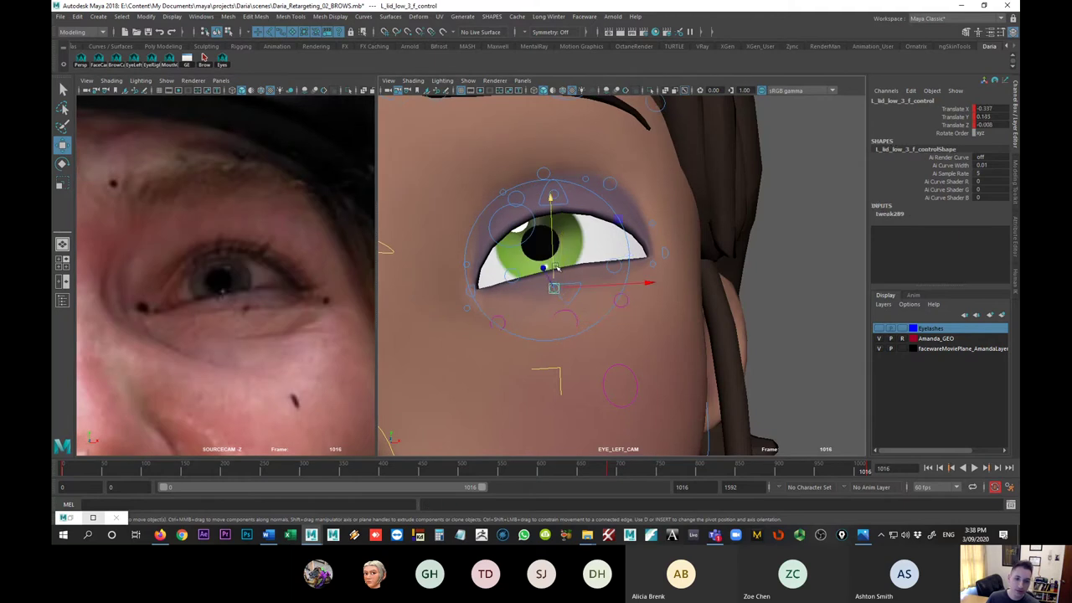
pyautogui.click(573, 293)
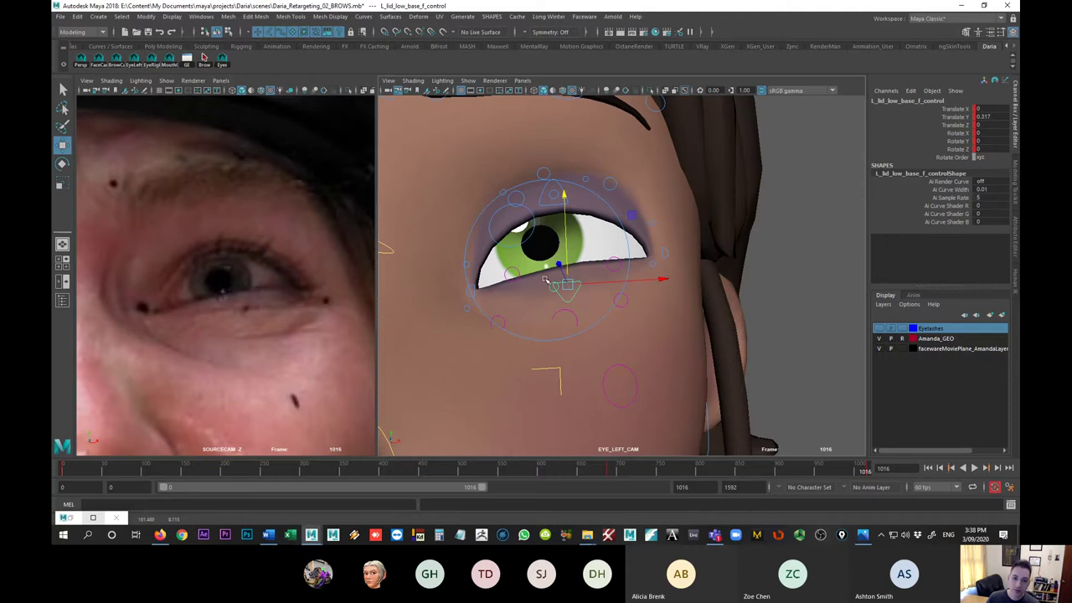
pyautogui.click(553, 286)
pyautogui.moveTo(553, 286); pyautogui.dragTo(510, 277)
pyautogui.click(517, 279)
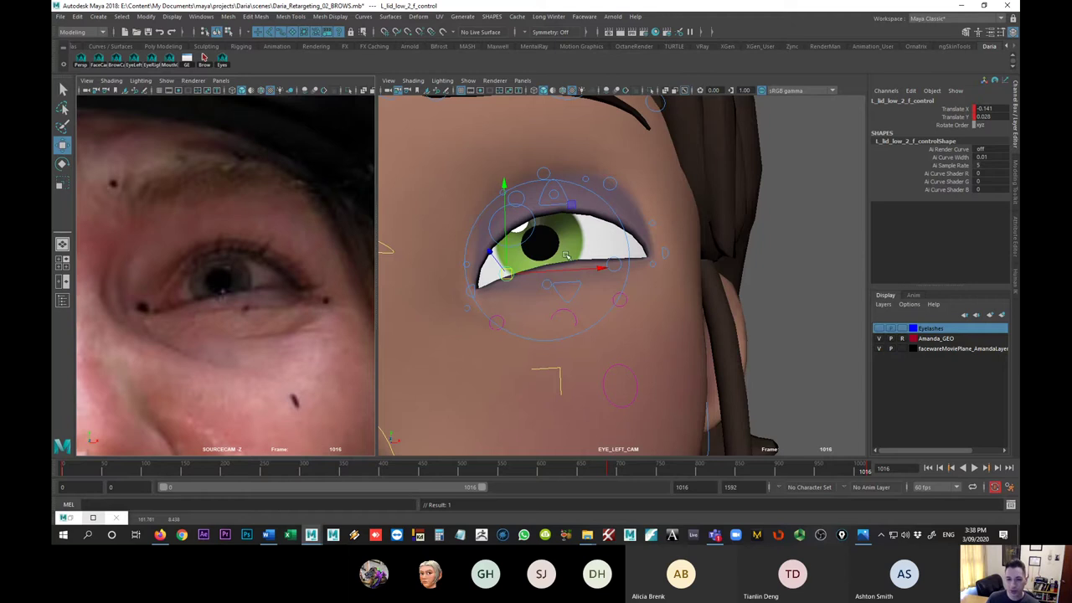
# - Raise the lower socket controls L_eye_low_3 and L_eye_low_4 at frame 1016, and set L_eye_low_2 to about Translate Y 0.018
pyautogui.click(622, 226)
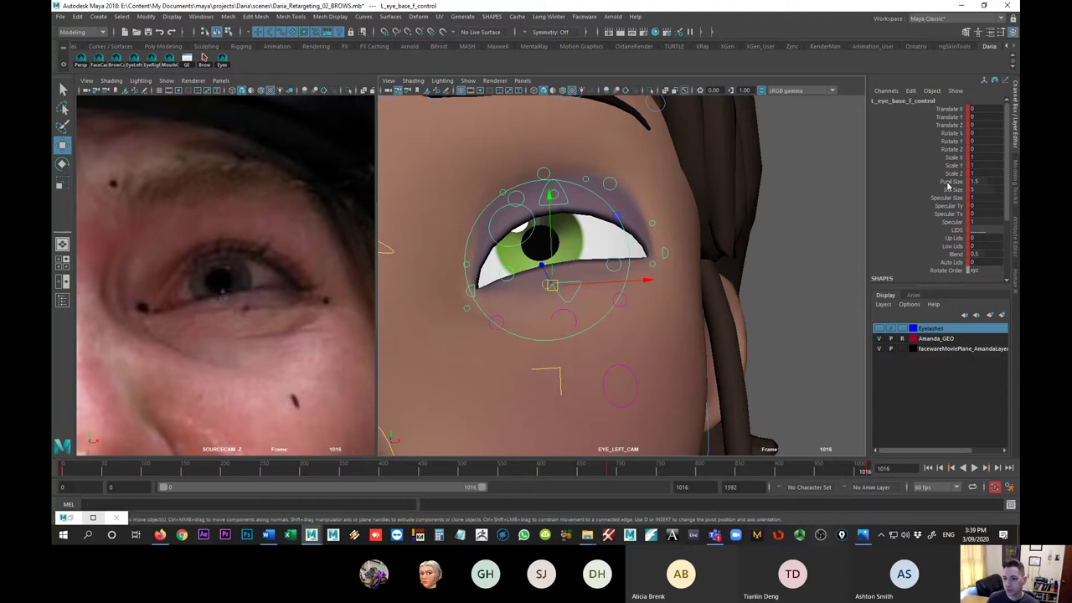
pyautogui.click(570, 313)
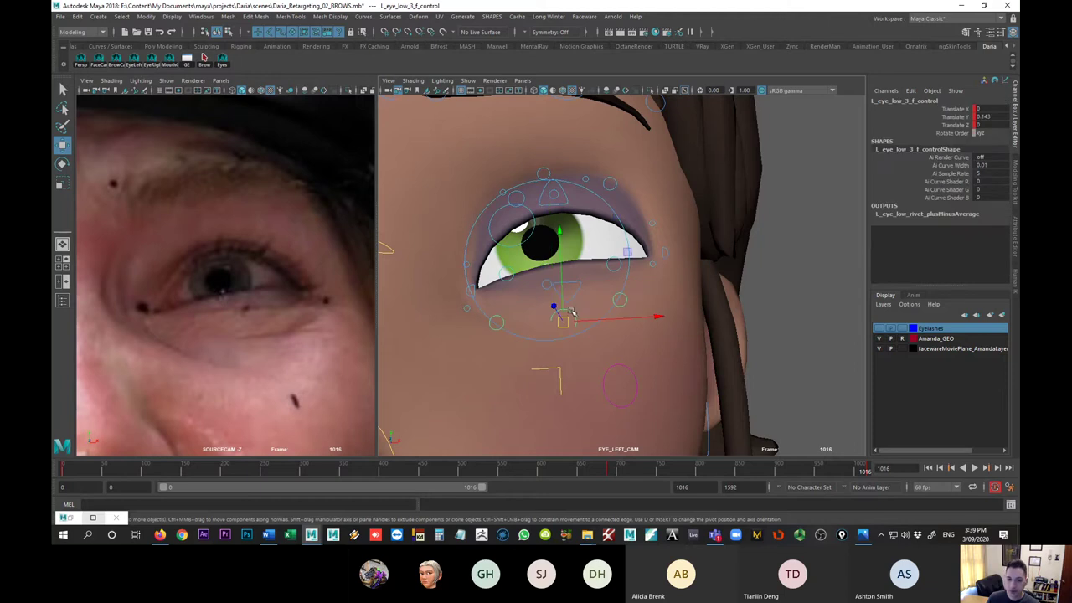
pyautogui.moveTo(568, 296); pyautogui.dragTo(563, 274)
pyautogui.click(497, 311)
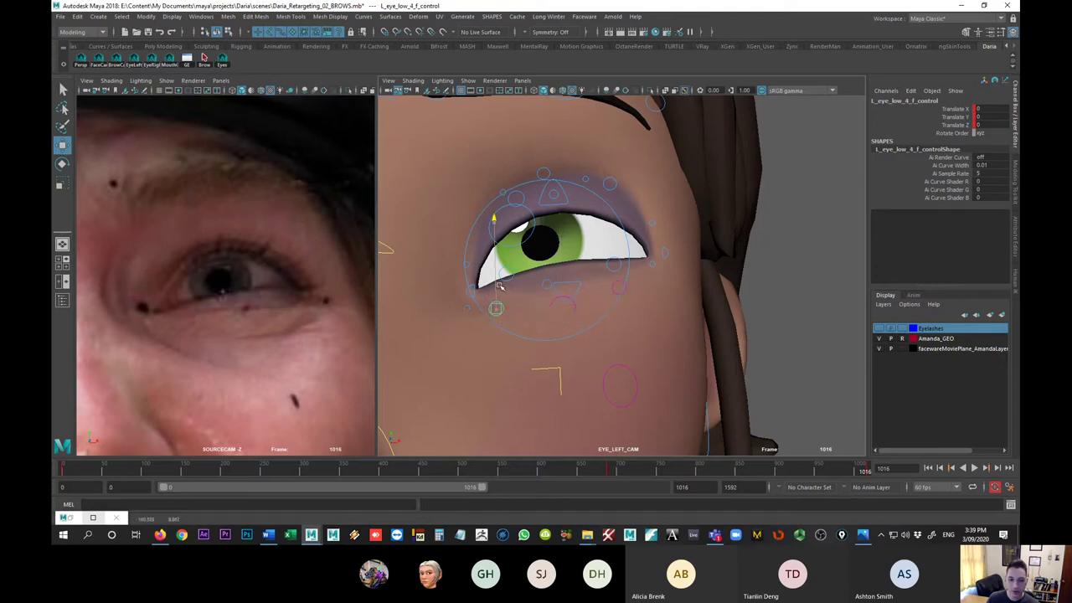
pyautogui.moveTo(501, 293); pyautogui.dragTo(499, 285)
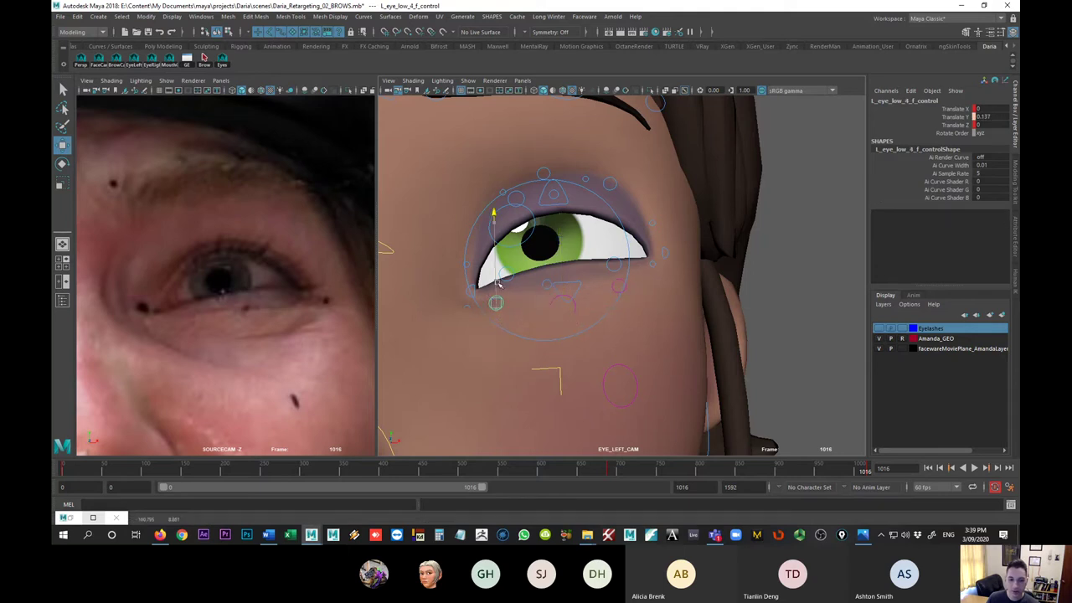
pyautogui.click(624, 268)
pyautogui.click(618, 285)
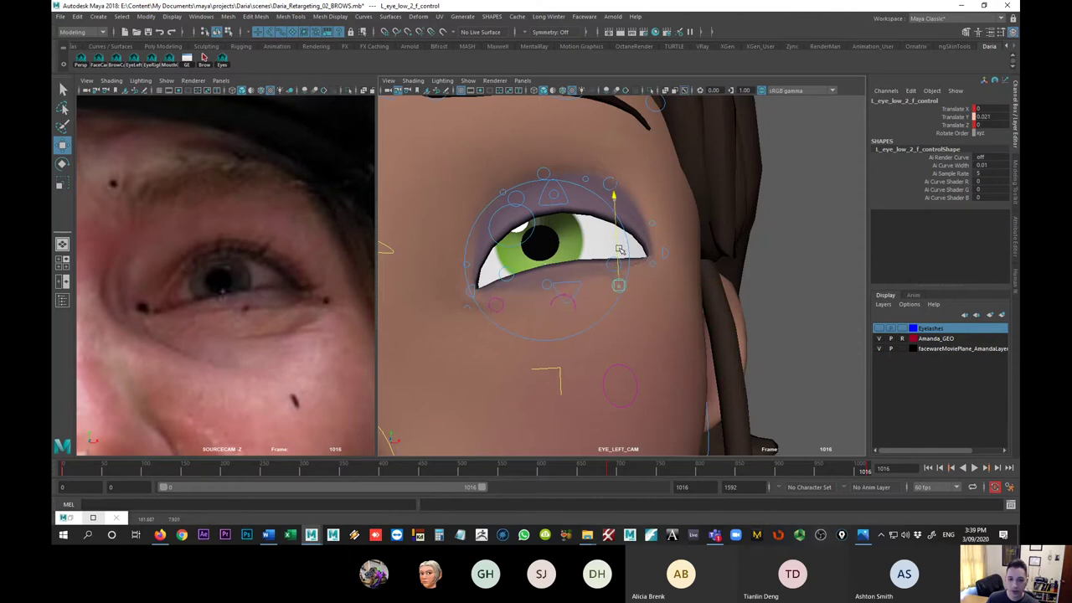
pyautogui.moveTo(617, 242); pyautogui.dragTo(626, 247)
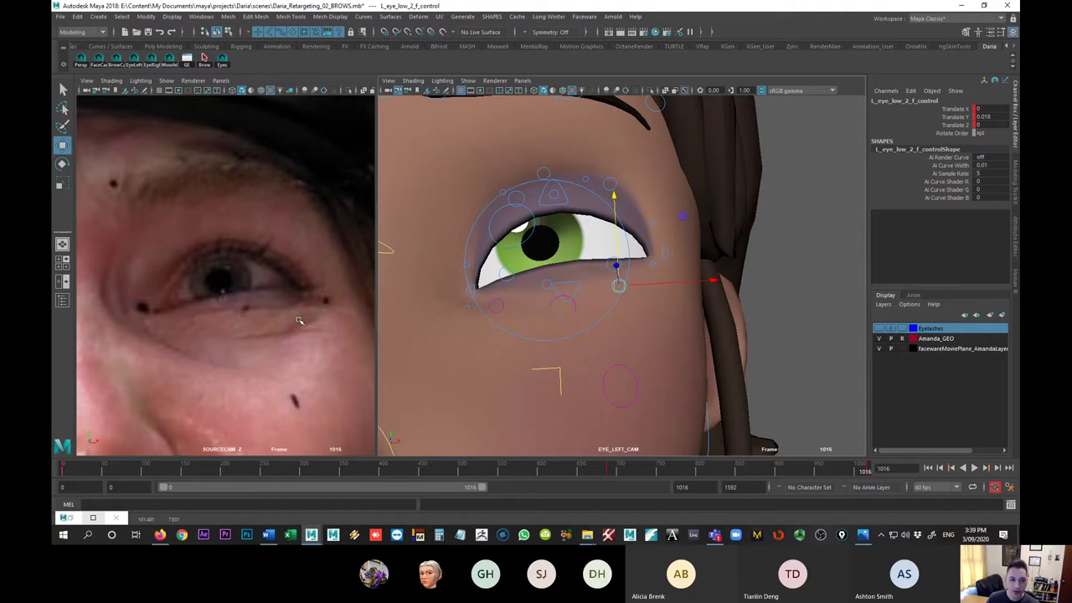
# - Readjust L_eye_low_3 and L_eye_low_4 vertically, and move L_eye_low_2 to about Translate X 0.022, Y -0.294, Z -0.068
pyautogui.click(562, 300)
pyautogui.moveTo(560, 268)
pyautogui.mouseDown()
pyautogui.moveTo(559, 248)
pyautogui.moveTo(558, 280)
pyautogui.mouseUp()
pyautogui.click(495, 304)
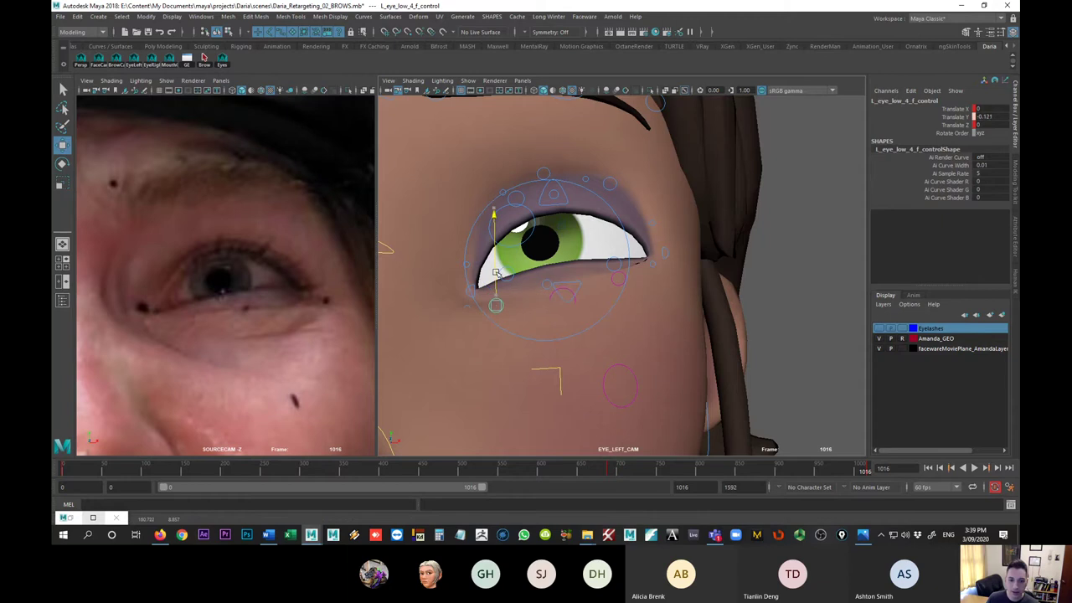
pyautogui.click(618, 281)
pyautogui.moveTo(620, 286); pyautogui.dragTo(621, 293)
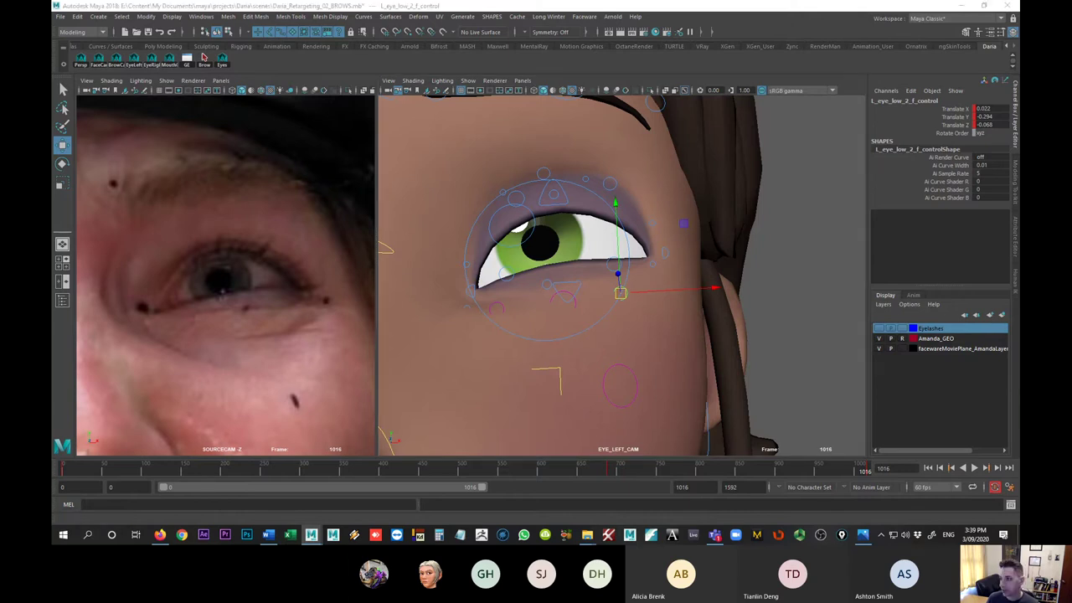
# - Inspect L_eye_low_2 close up in the Side View and lower it to about Translate Y -0.34
pyautogui.scroll(8, 883, 358)
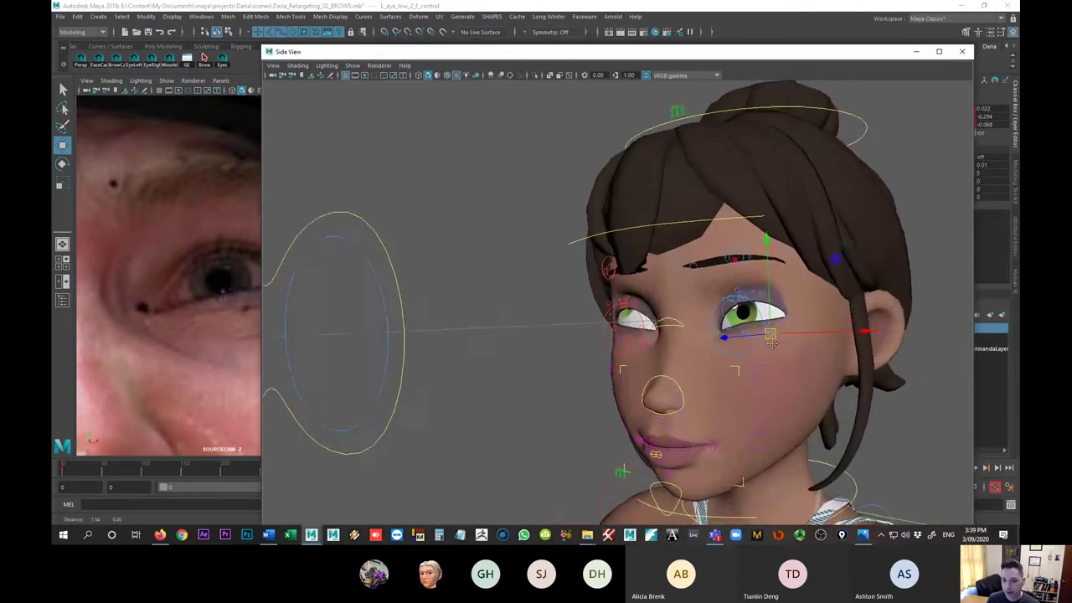
pyautogui.press('f')
pyautogui.scroll(5, 614, 283)
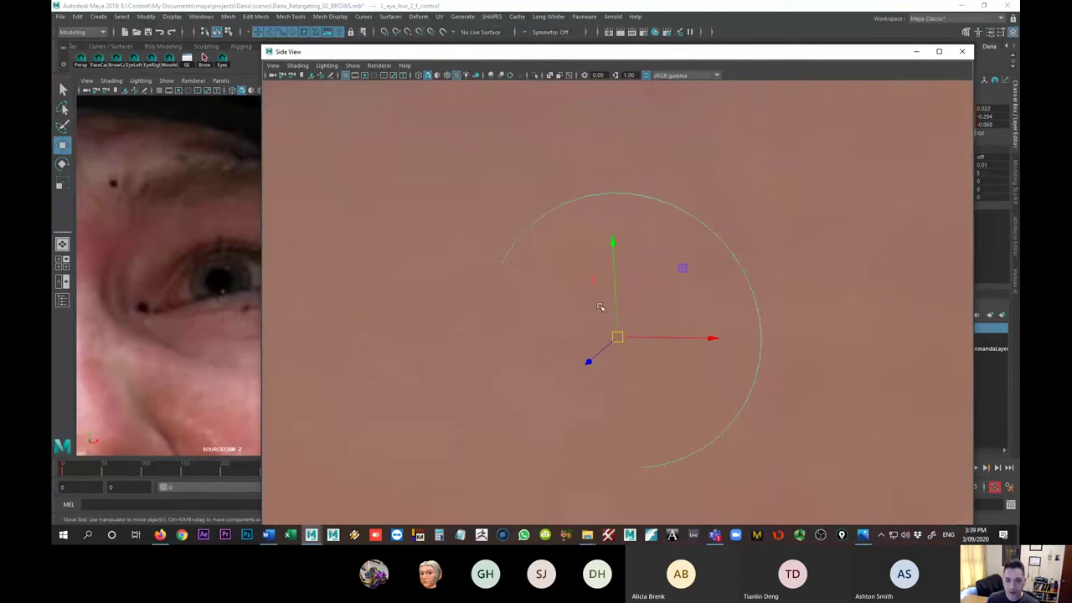
pyautogui.keyDown('alt'); pyautogui.moveTo(614, 283); pyautogui.dragTo(683, 329); pyautogui.keyUp('alt')
pyautogui.click(916, 51)
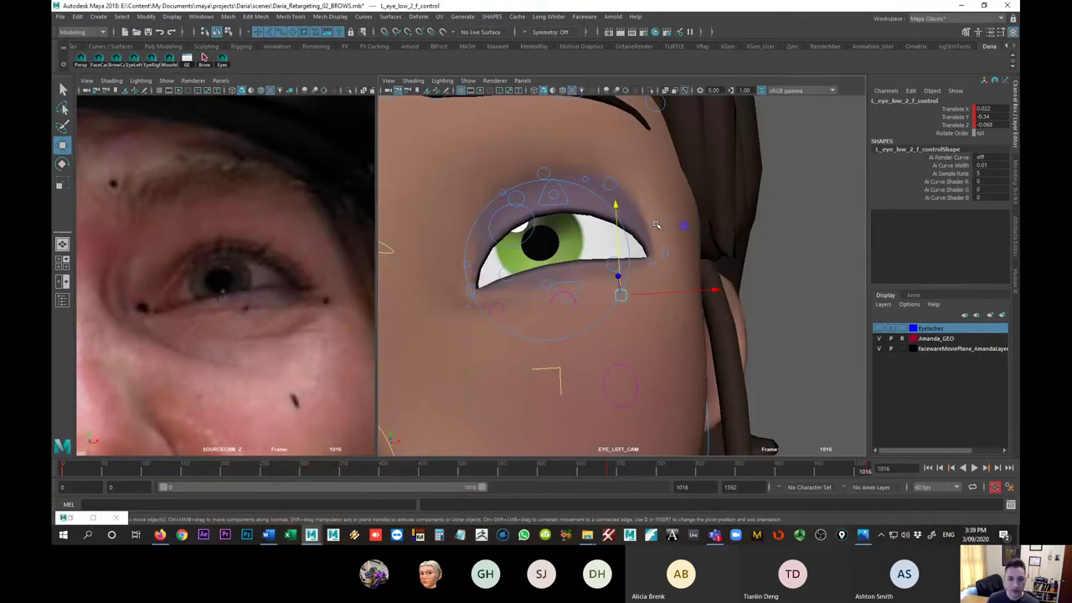
# - Adjust the outer socket control L_eye_up_5 to about Translate Y 0.09 and nudge the inner-corner control L_eye_low_5 vertically
pyautogui.click(653, 223)
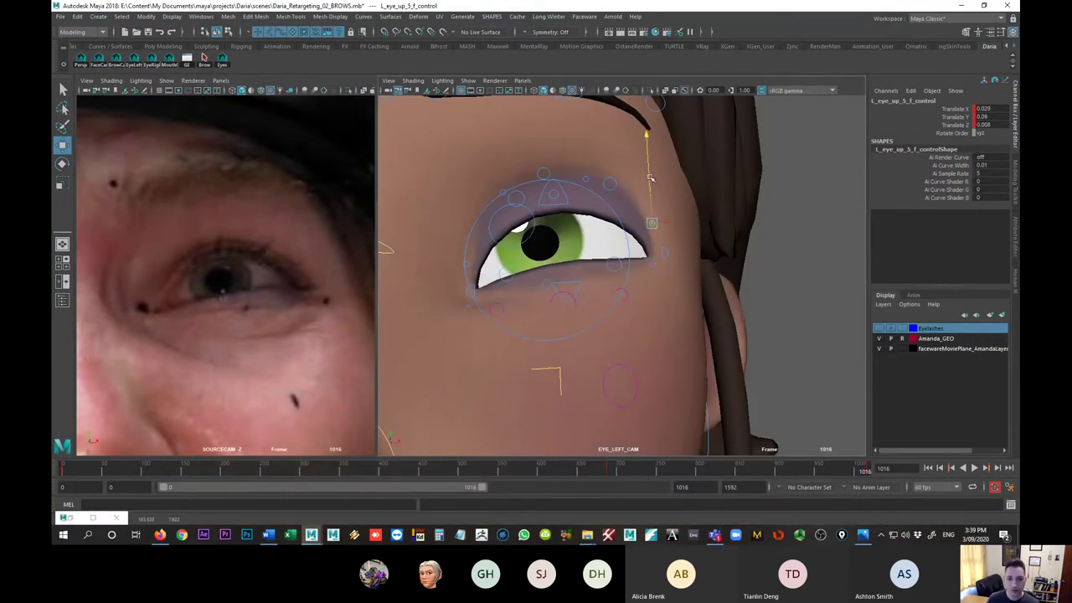
pyautogui.moveTo(648, 178); pyautogui.dragTo(648, 176)
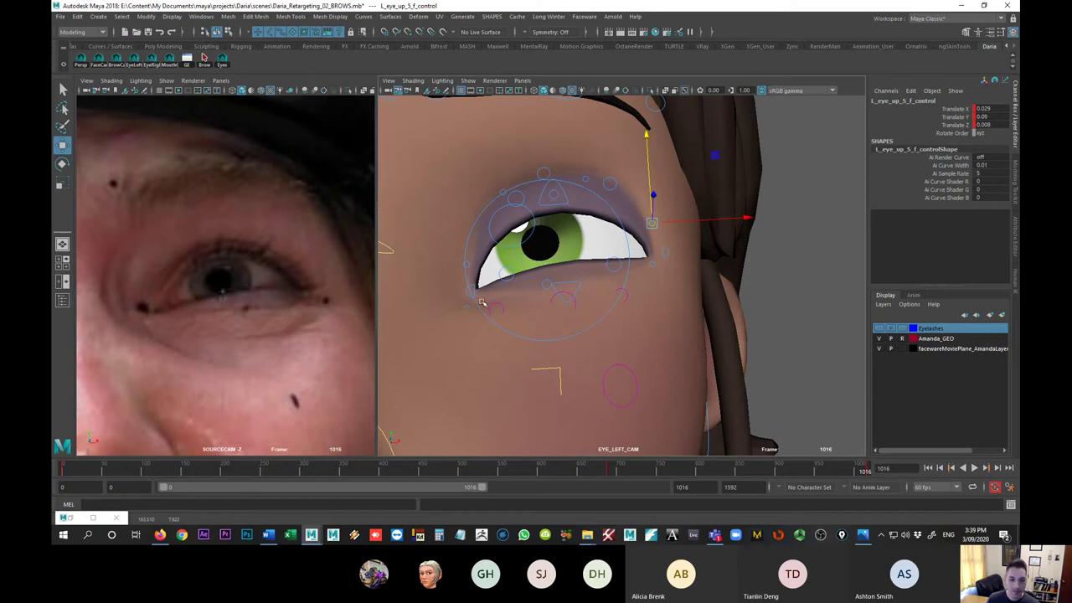
pyautogui.click(473, 306)
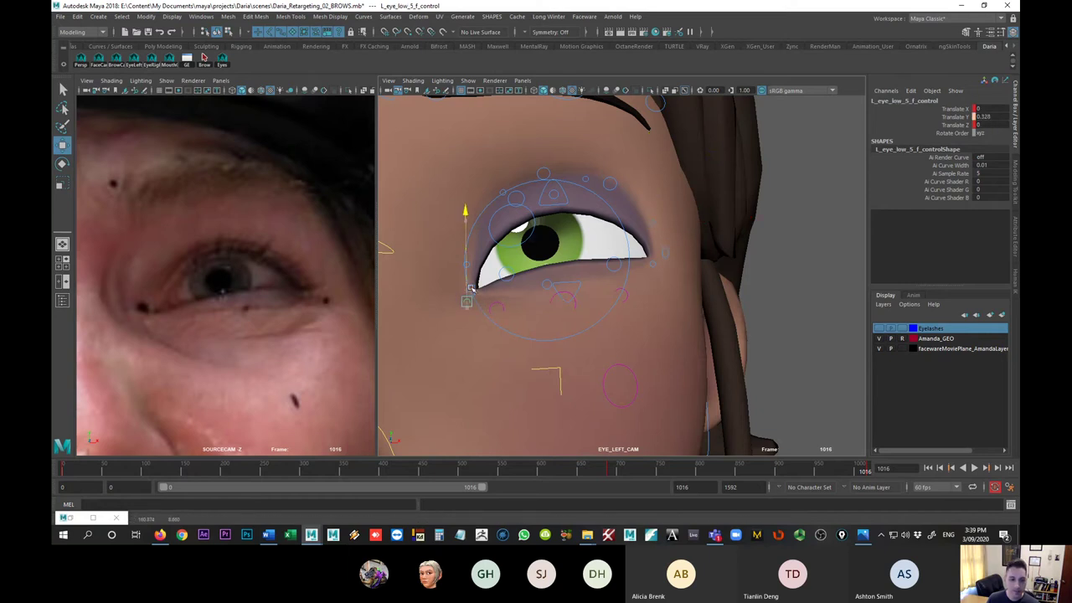
pyautogui.moveTo(471, 288); pyautogui.dragTo(473, 289)
# - Lower the socket control L_eye_low_4 to about Translate Y -0.272 at frame 1016 and save the scene
pyautogui.press('q')
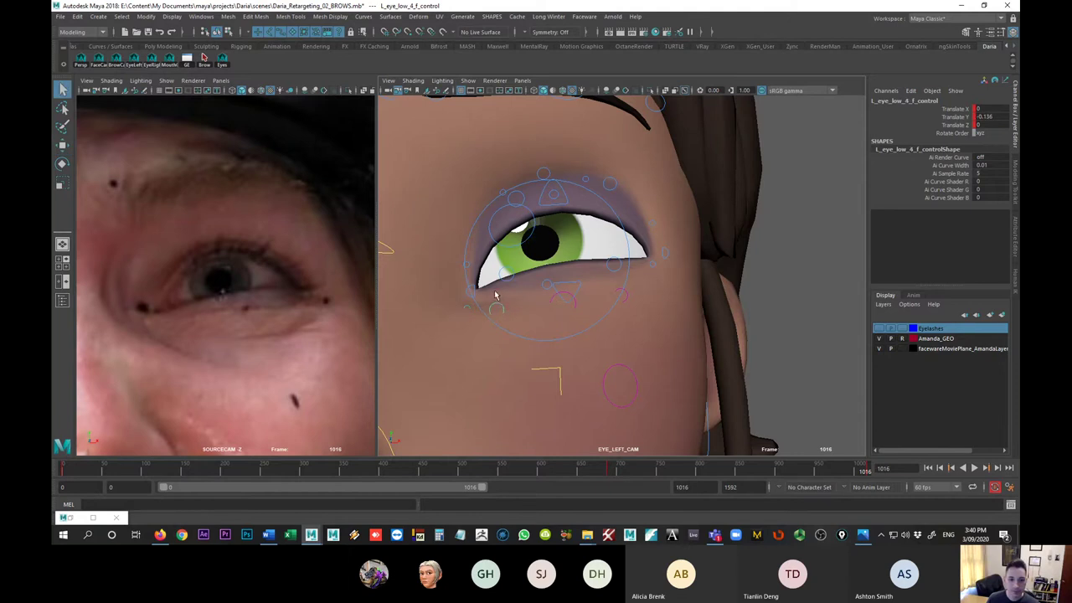
pyautogui.press('w')
pyautogui.moveTo(495, 303); pyautogui.dragTo(496, 313)
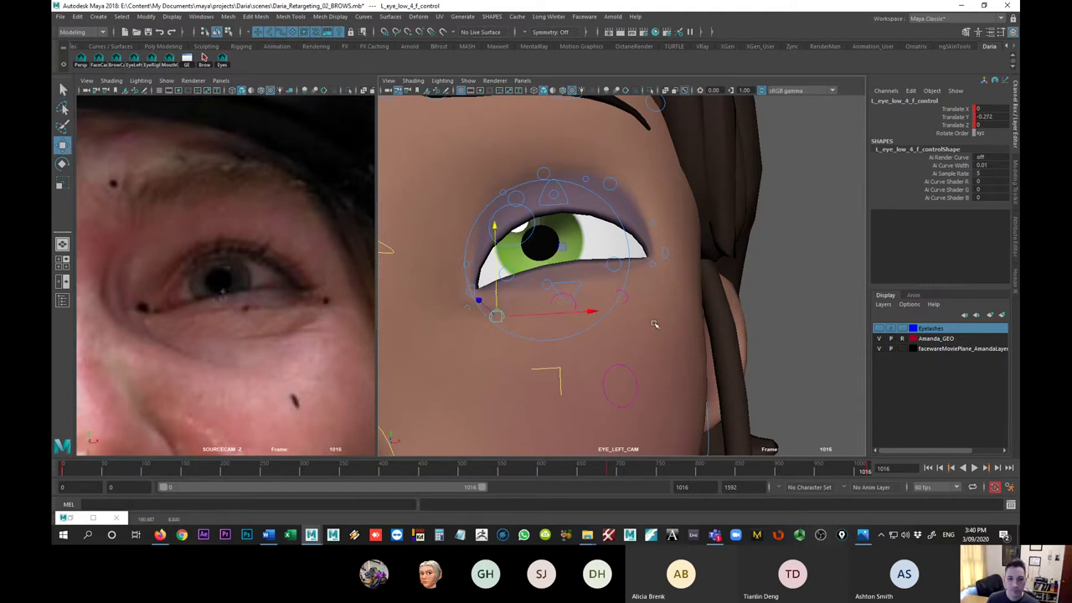
pyautogui.press('q')
pyautogui.hotkey('ctrl', 's')
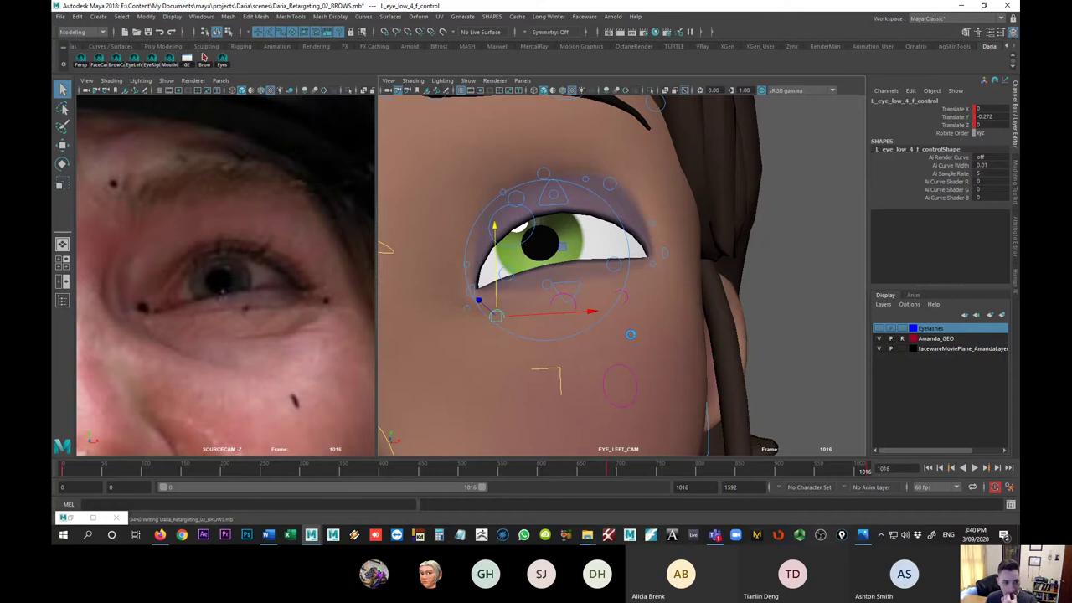
pyautogui.press('w')
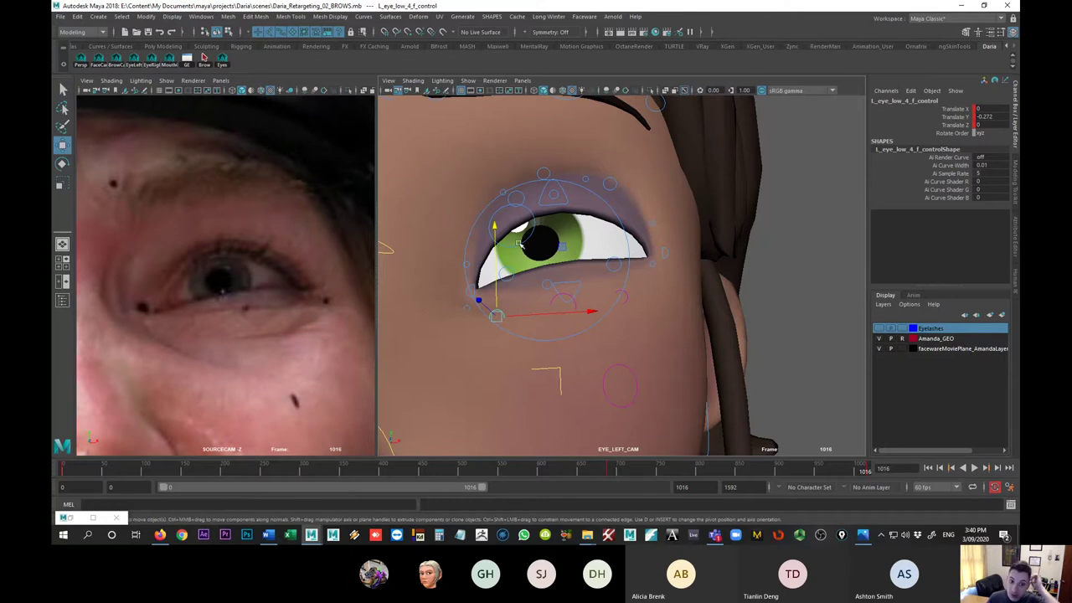
# - Rotate the character's left eye FK control to a Rotate X of about -7.9 to match the actor's gaze
pyautogui.click(526, 241)
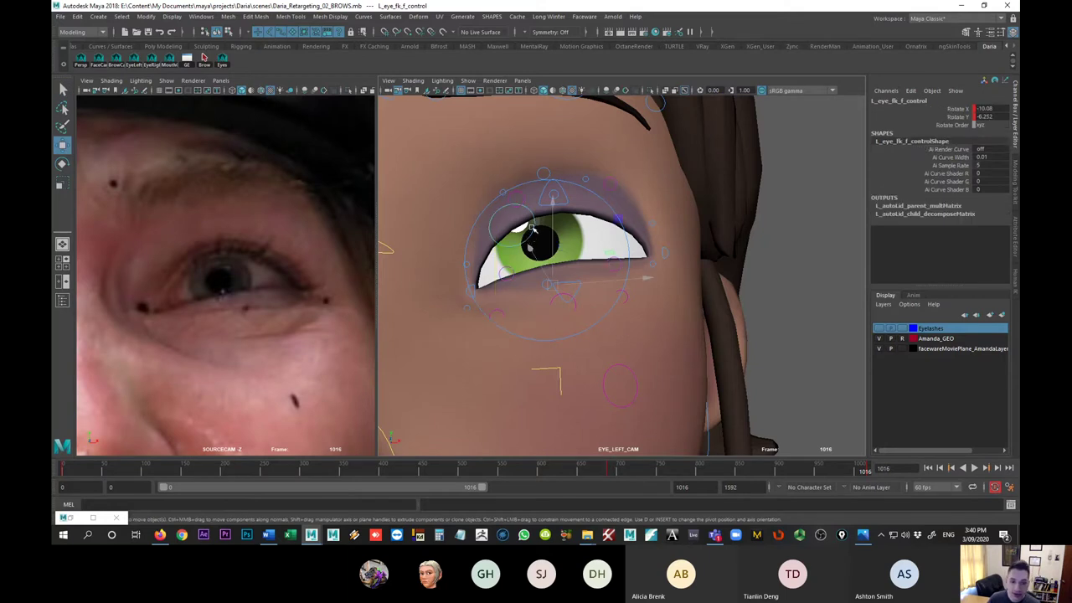
pyautogui.press('r')
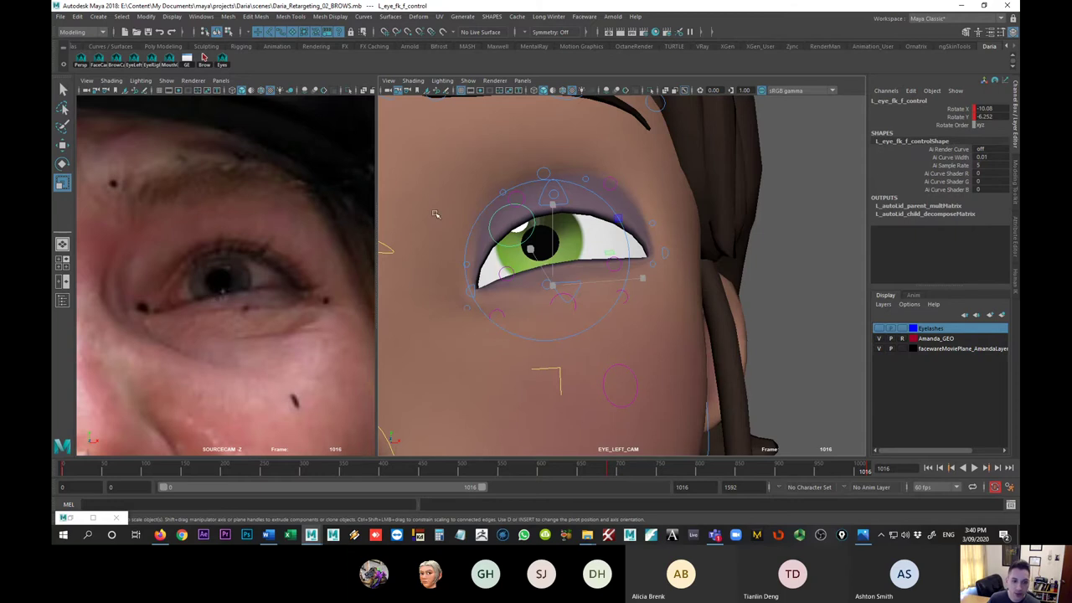
pyautogui.press('e')
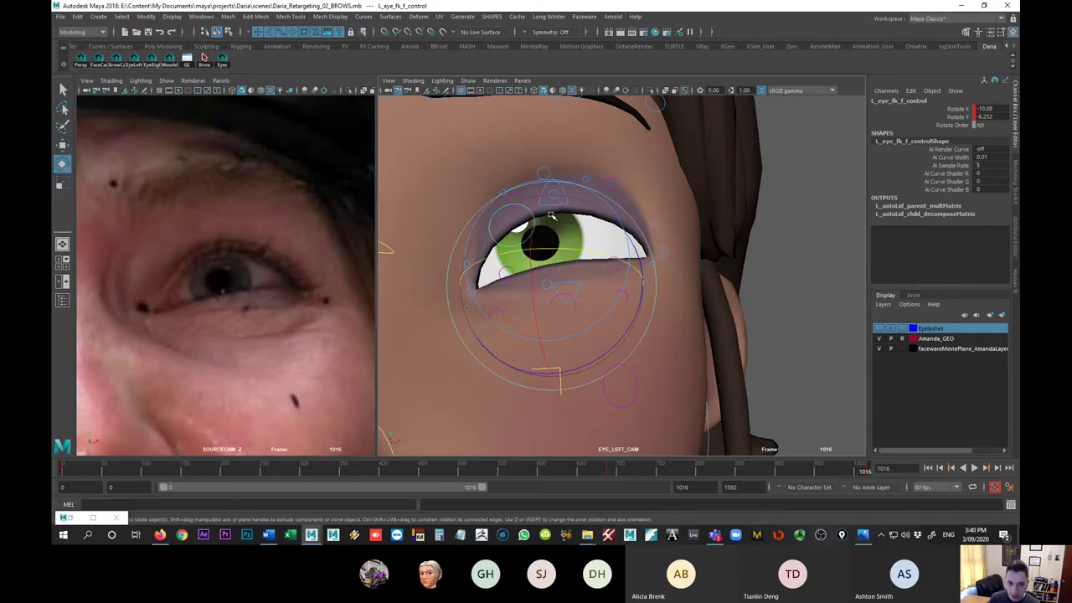
pyautogui.moveTo(536, 217); pyautogui.dragTo(532, 219)
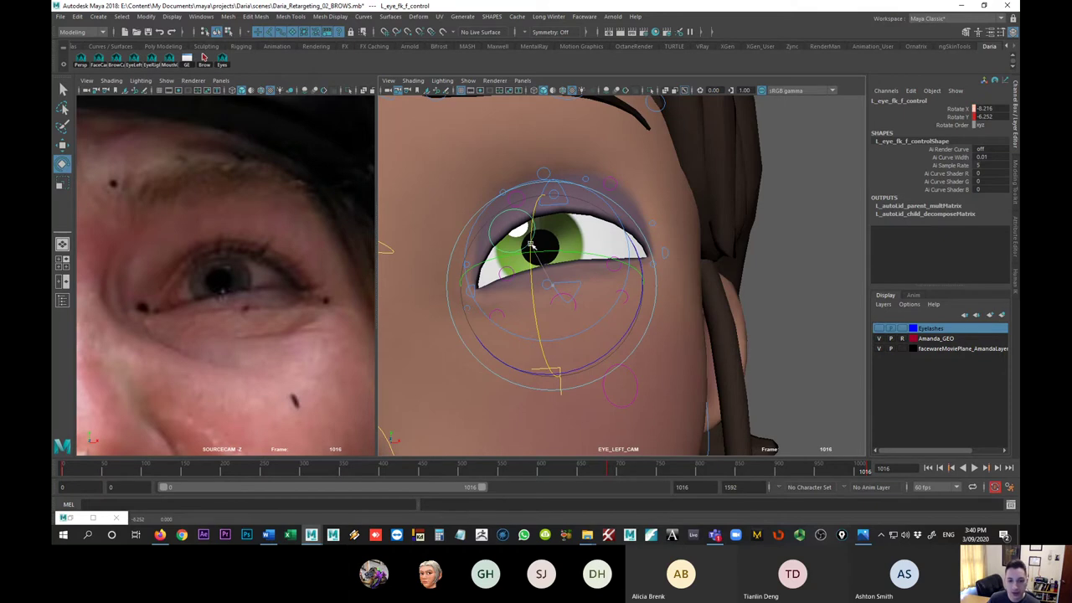
pyautogui.moveTo(530, 245); pyautogui.dragTo(533, 251)
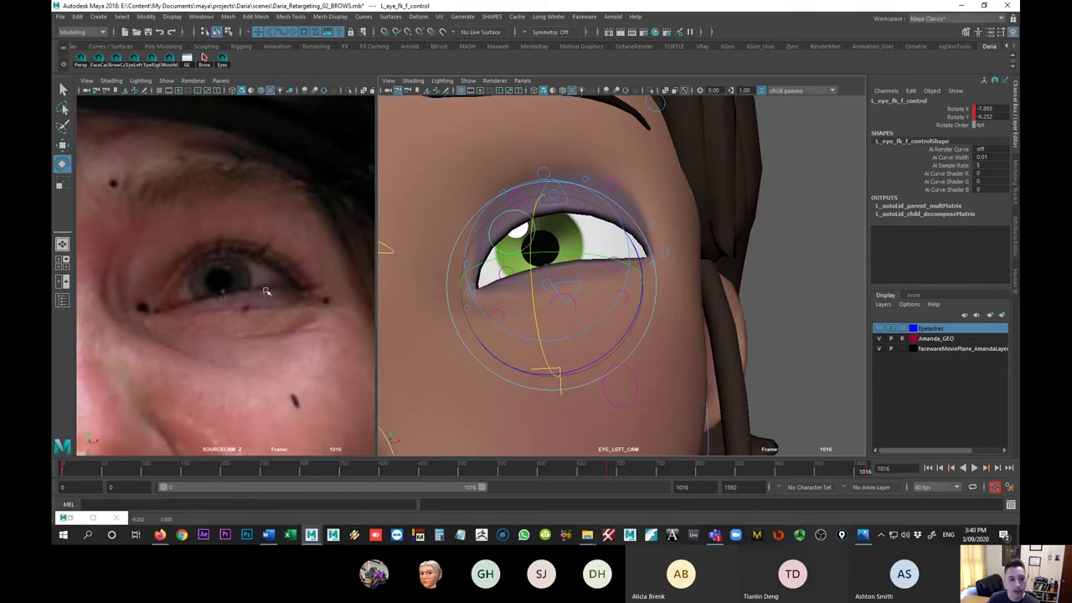
pyautogui.press('q')
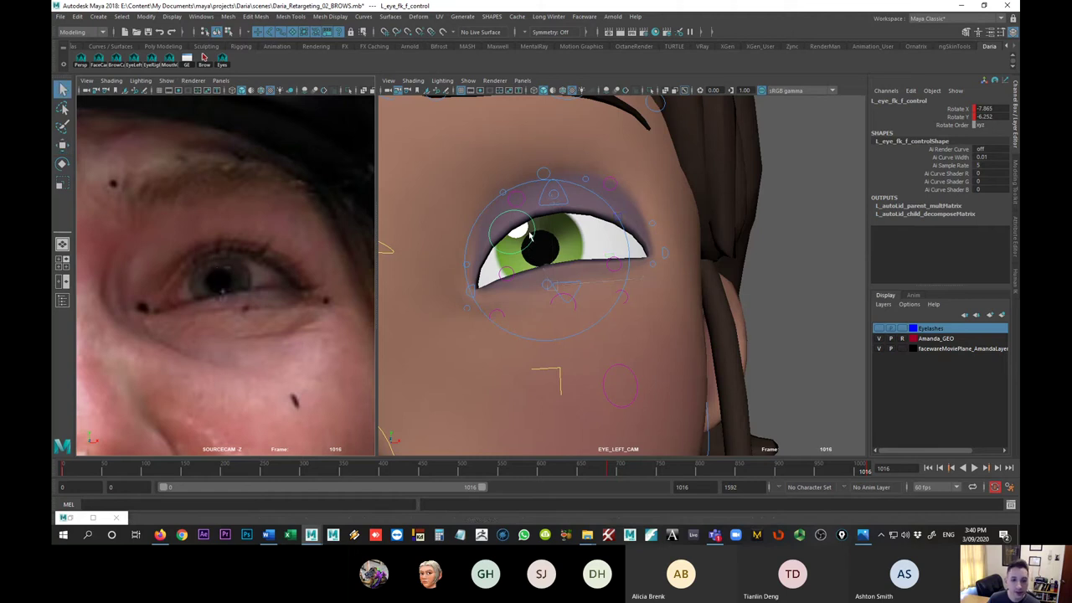
# - Nudge the left eye's inner upper-lid control and lower the upper-lid base control to a Translate Y of about 1.67
pyautogui.click(512, 199)
pyautogui.press('w')
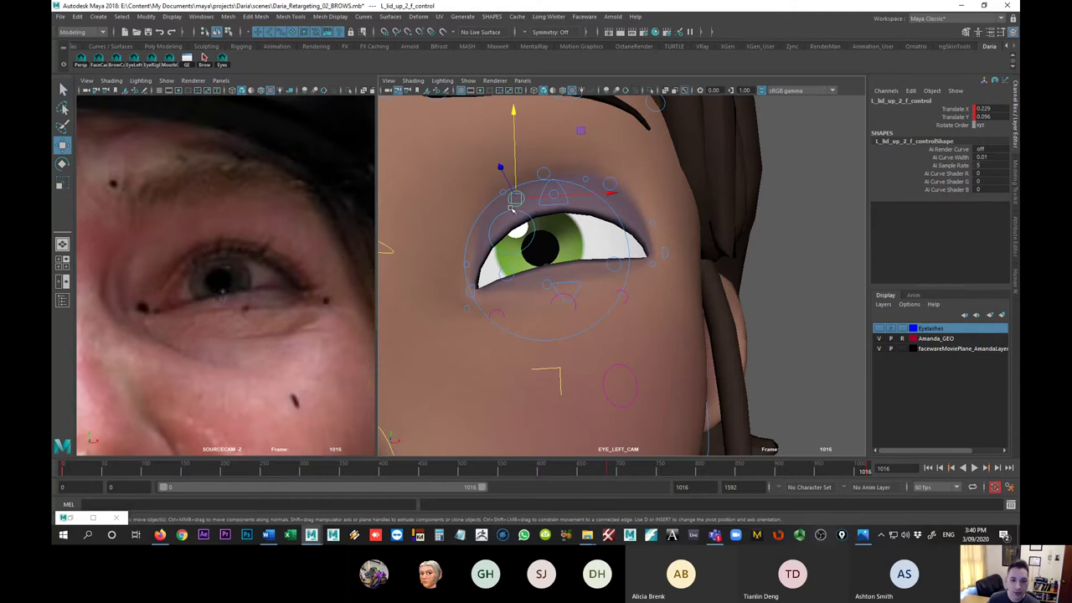
pyautogui.moveTo(509, 199); pyautogui.dragTo(503, 186)
pyautogui.click(552, 178)
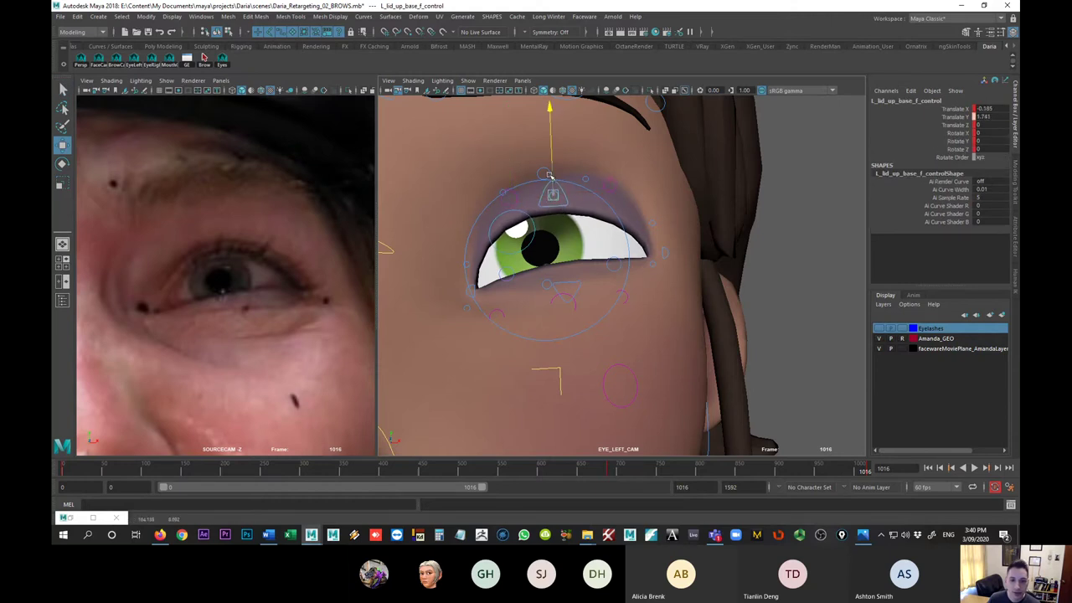
pyautogui.moveTo(552, 178)
pyautogui.mouseDown()
pyautogui.moveTo(553, 199)
pyautogui.moveTo(555, 191)
pyautogui.mouseUp()
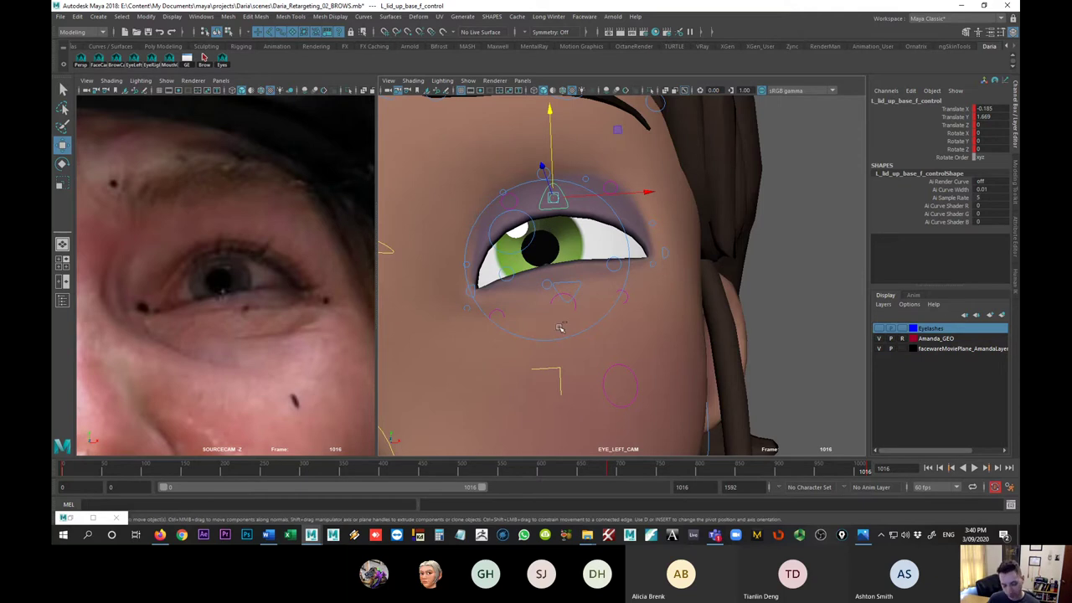
# - Refine the left eye FK control's rotation to a Rotate X of about -9.1
pyautogui.click(531, 239)
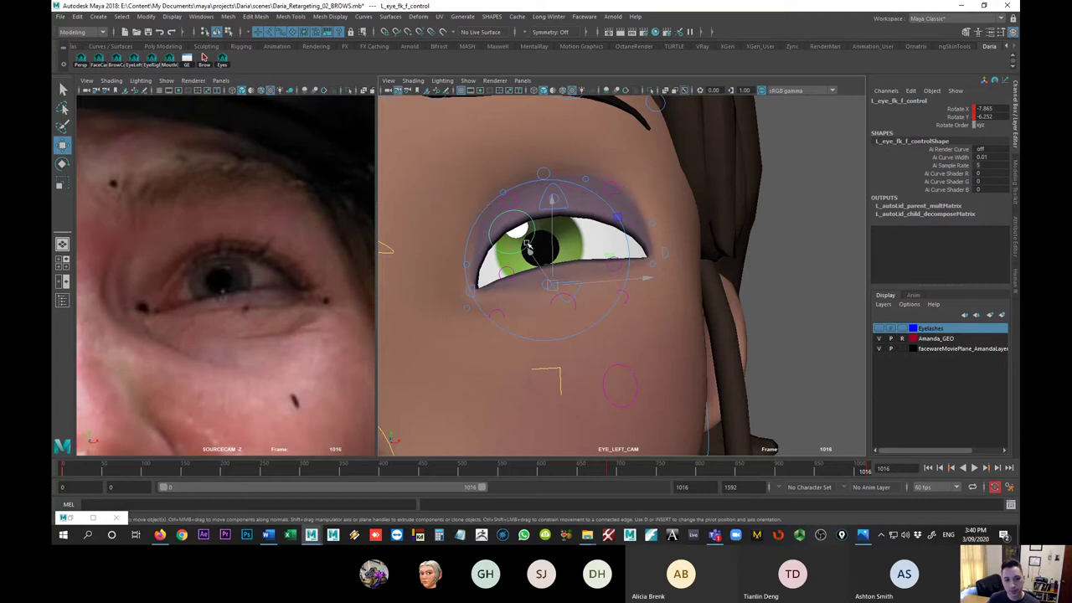
pyautogui.press('e')
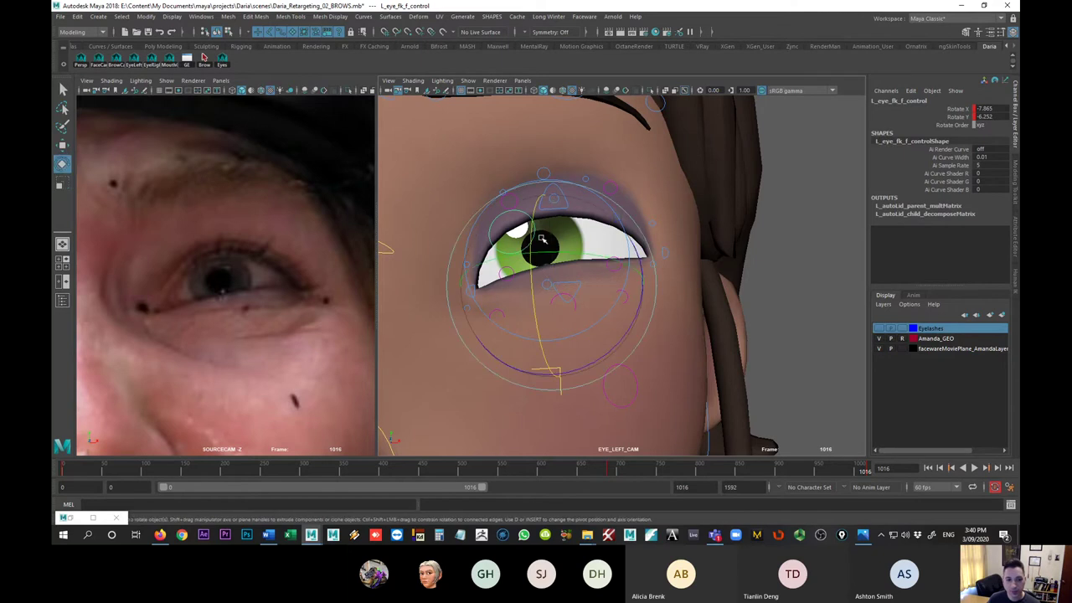
pyautogui.moveTo(531, 239); pyautogui.dragTo(528, 243)
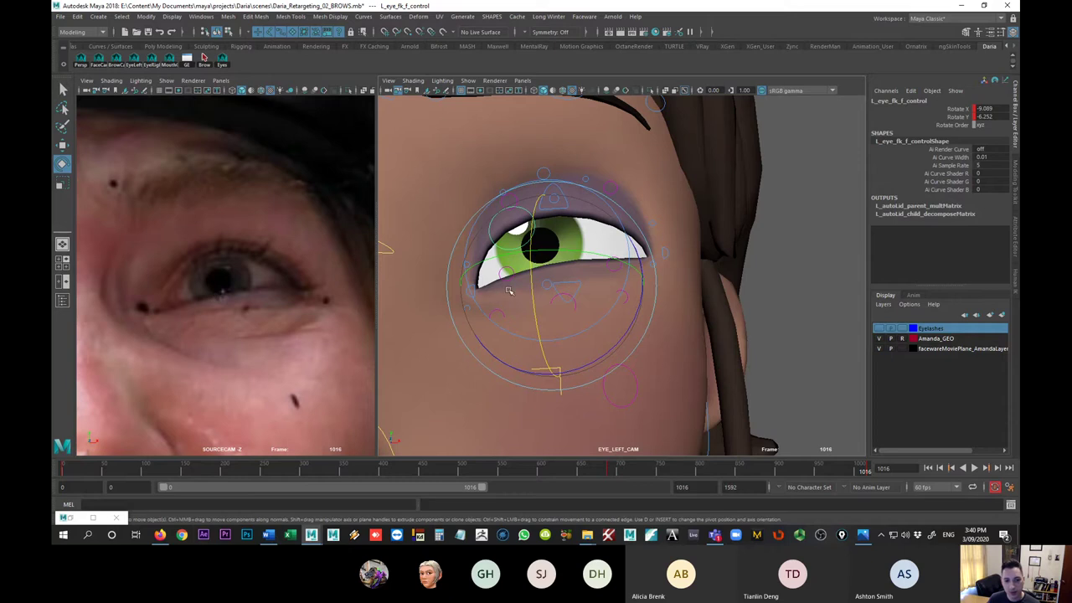
# - Adjust the left eye's lower-lid base and inner lower-lid controls, and raise the inner-corner upper-lid control to Translate Y about 0.21
pyautogui.press('w')
pyautogui.click(573, 292)
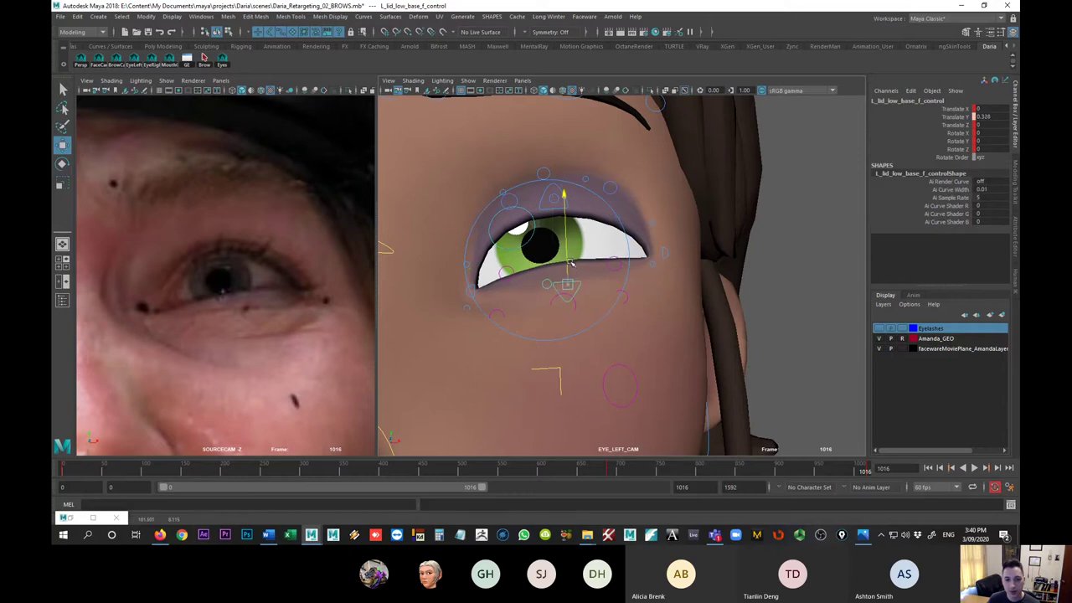
pyautogui.click(506, 273)
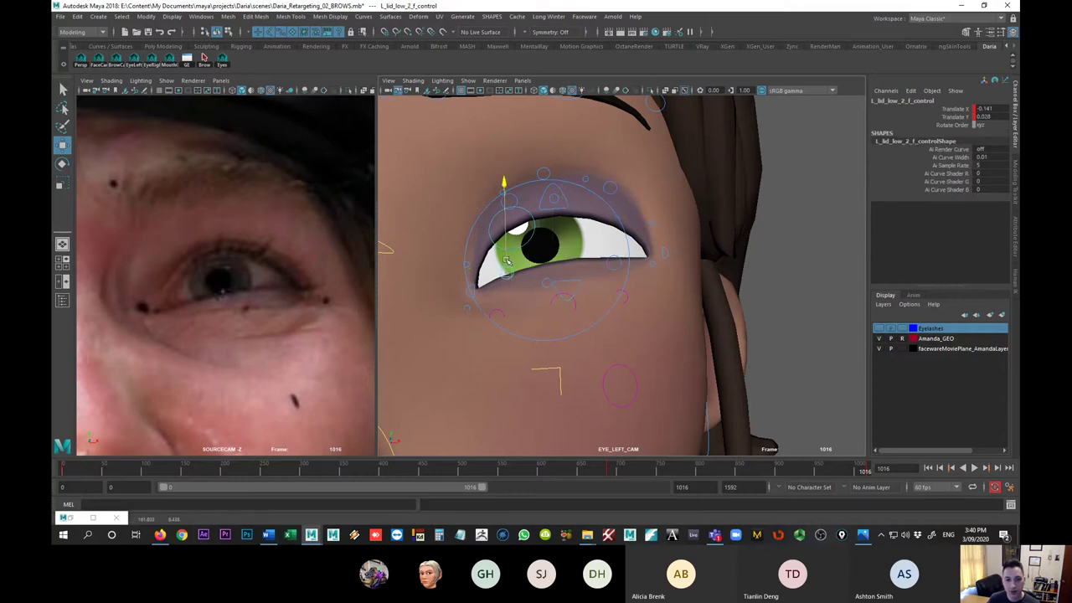
pyautogui.click(474, 271)
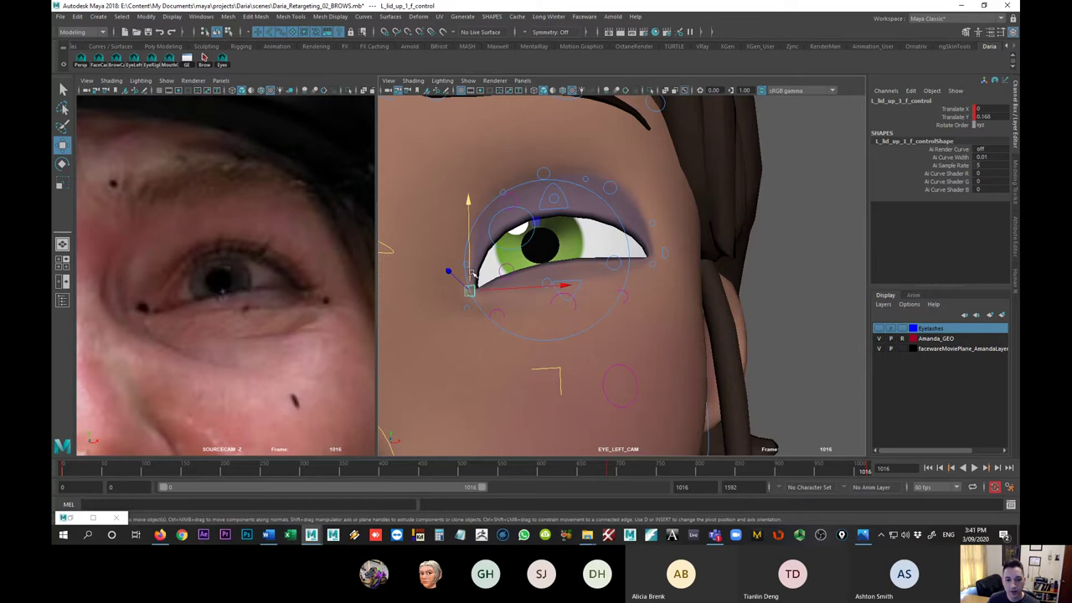
pyautogui.moveTo(472, 270); pyautogui.dragTo(475, 273)
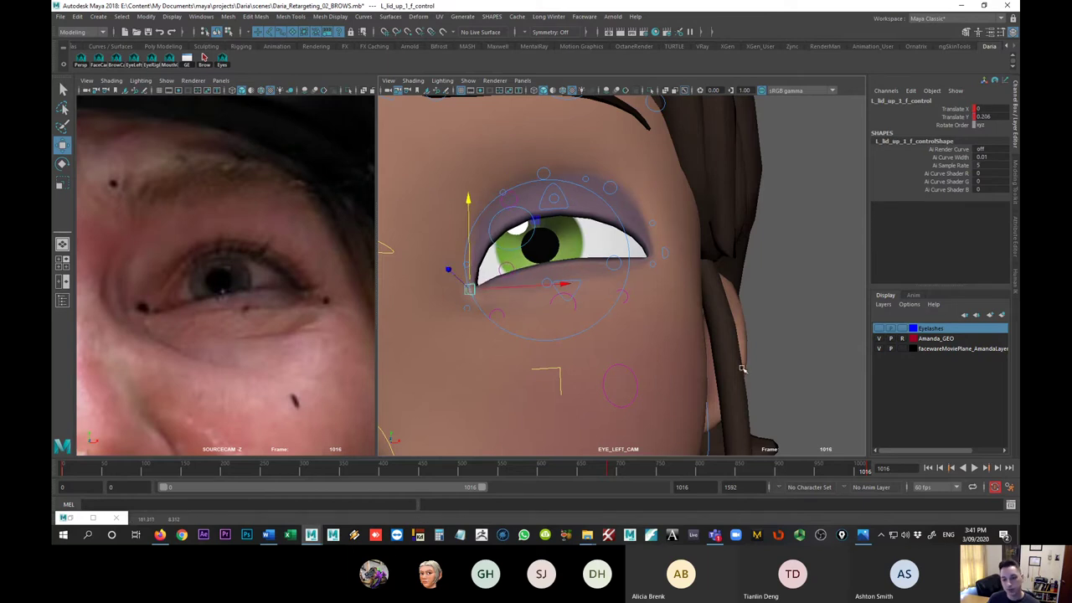
# - Show the character and the actor footage through the whole-face camera setup and save the scene
pyautogui.press('space')
pyautogui.press('space')
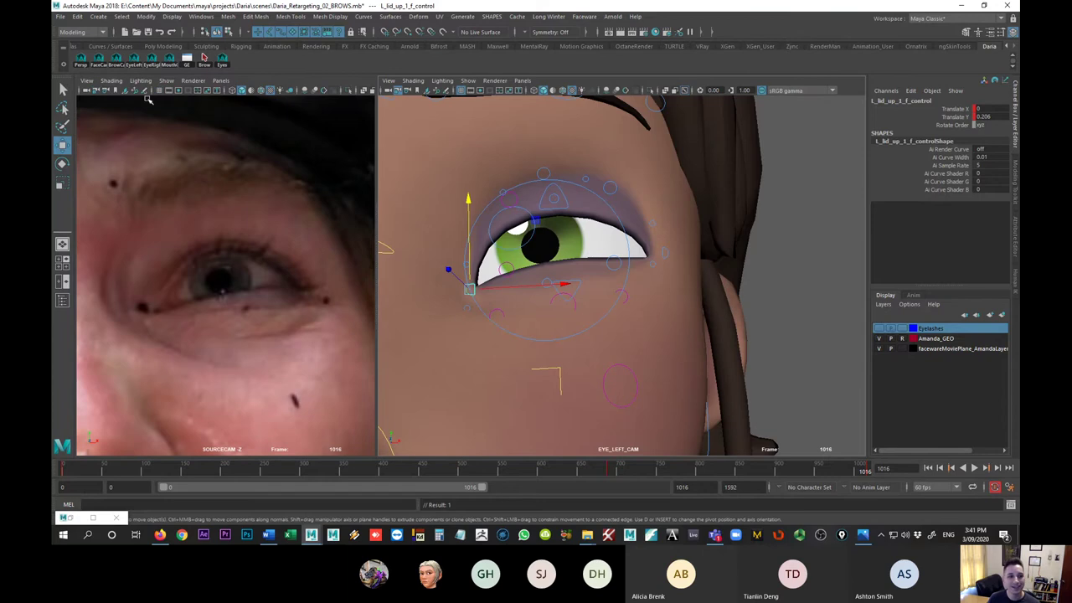
pyautogui.click(96, 61)
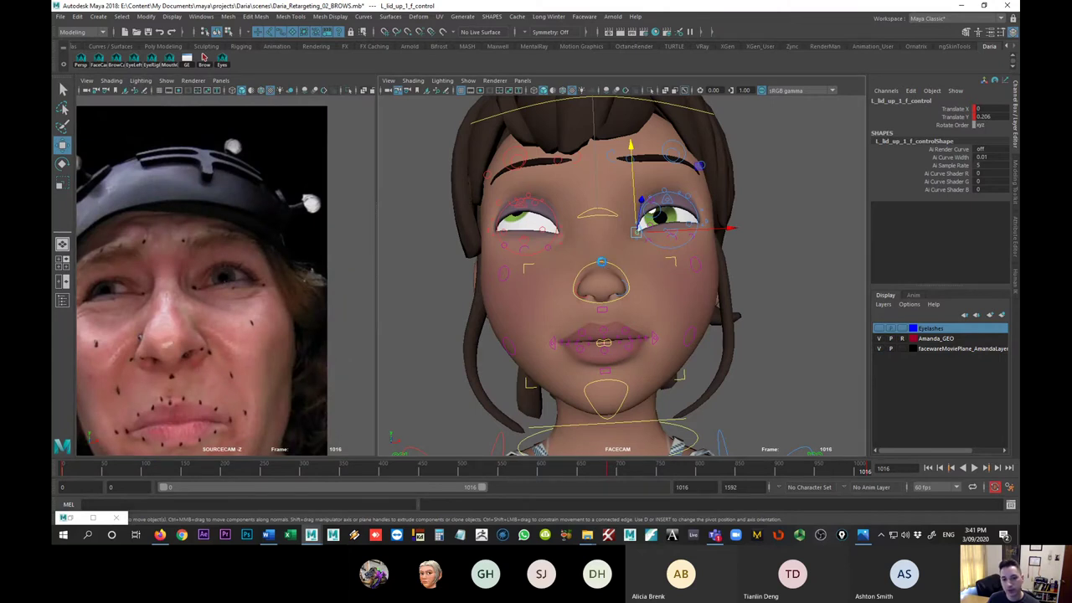
pyautogui.hotkey('ctrl', 's')
pyautogui.press('w')
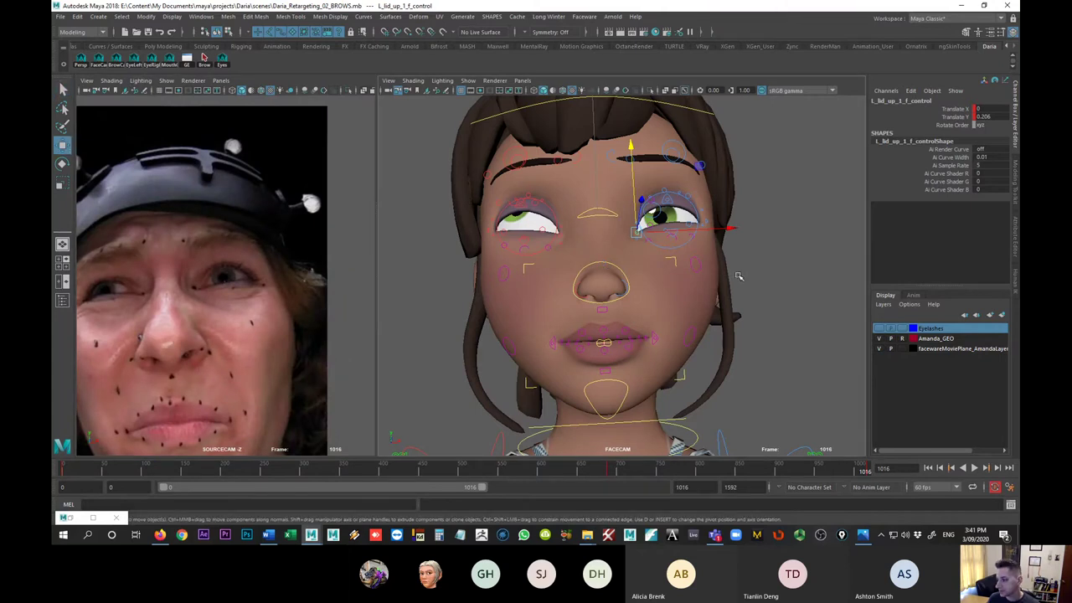
# - Switch the character view to the right-eye camera and save the scene again
pyautogui.click(151, 65)
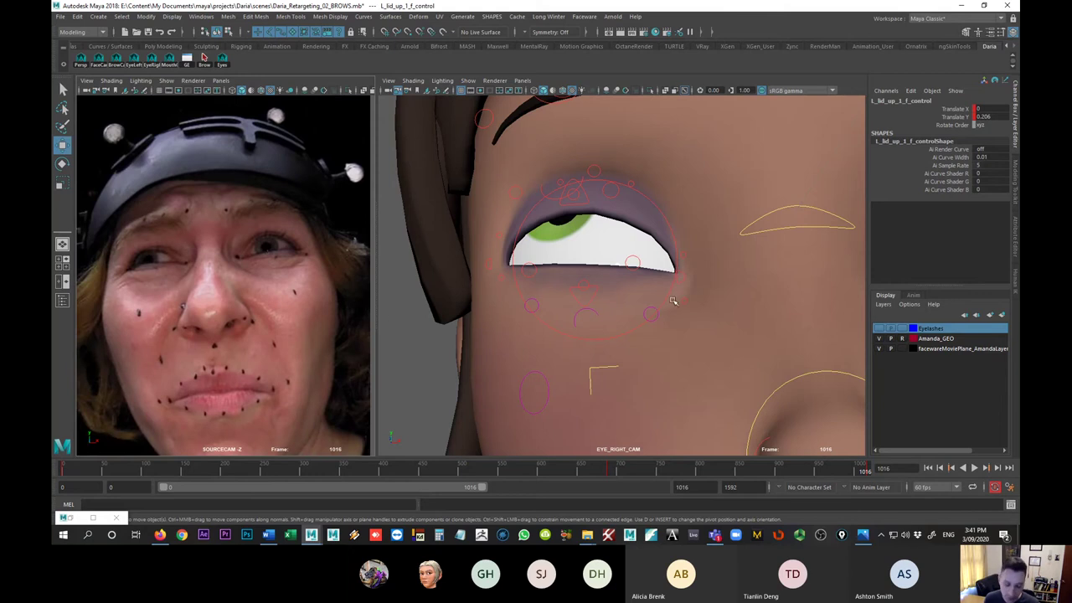
pyautogui.press('q')
pyautogui.hotkey('ctrl', 's')
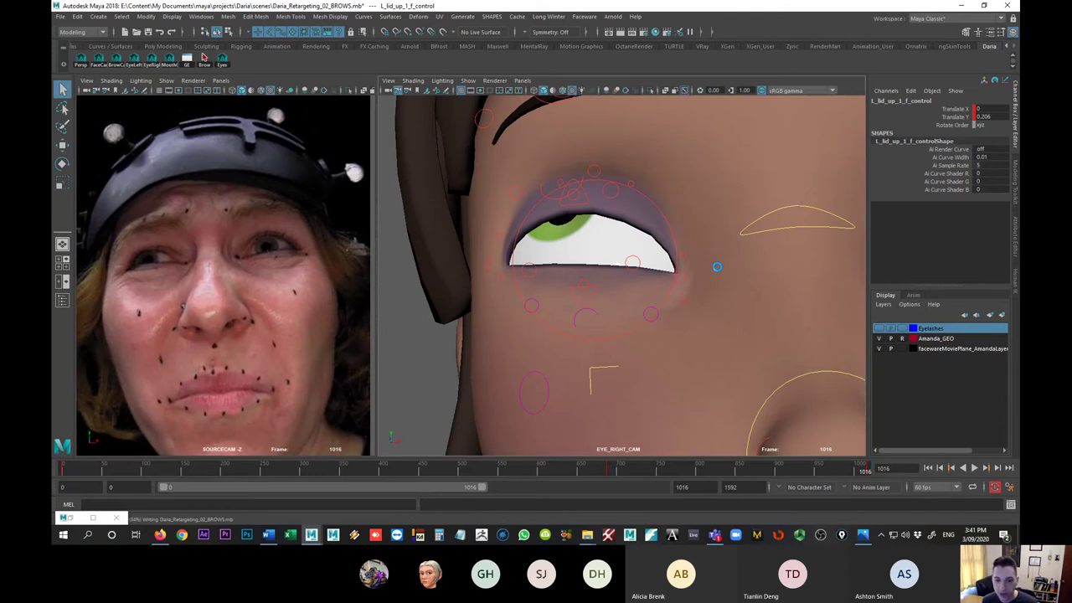
pyautogui.press('w')
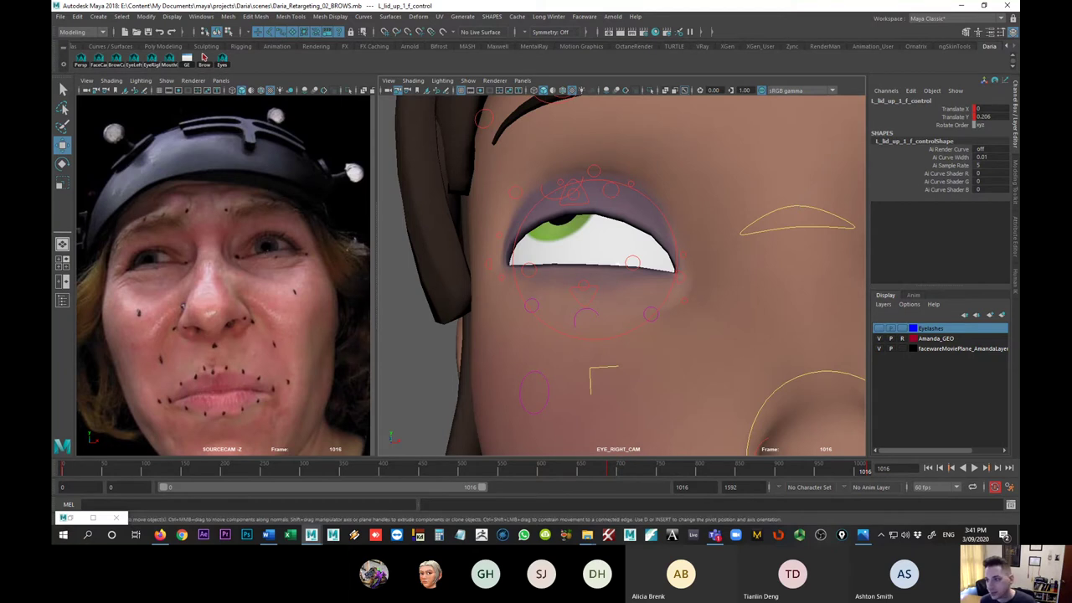
# - Go to the frame 1030 pose of the Amanda_Eyes group in Faceware Retargeter and return to the scene
pyautogui.click(203, 57)
pyautogui.click(636, 320)
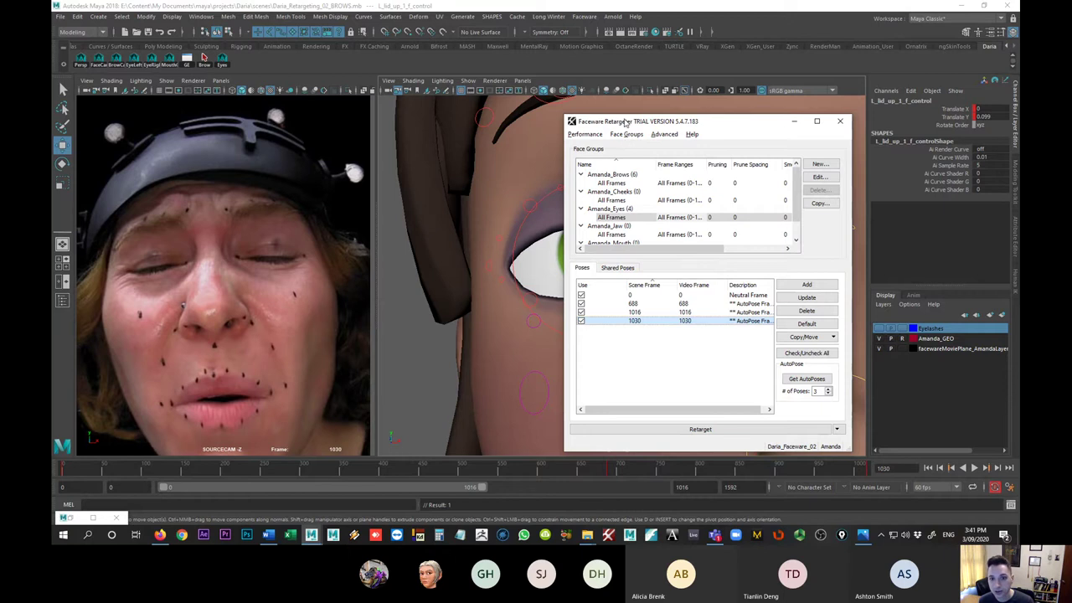
pyautogui.click(52, 72)
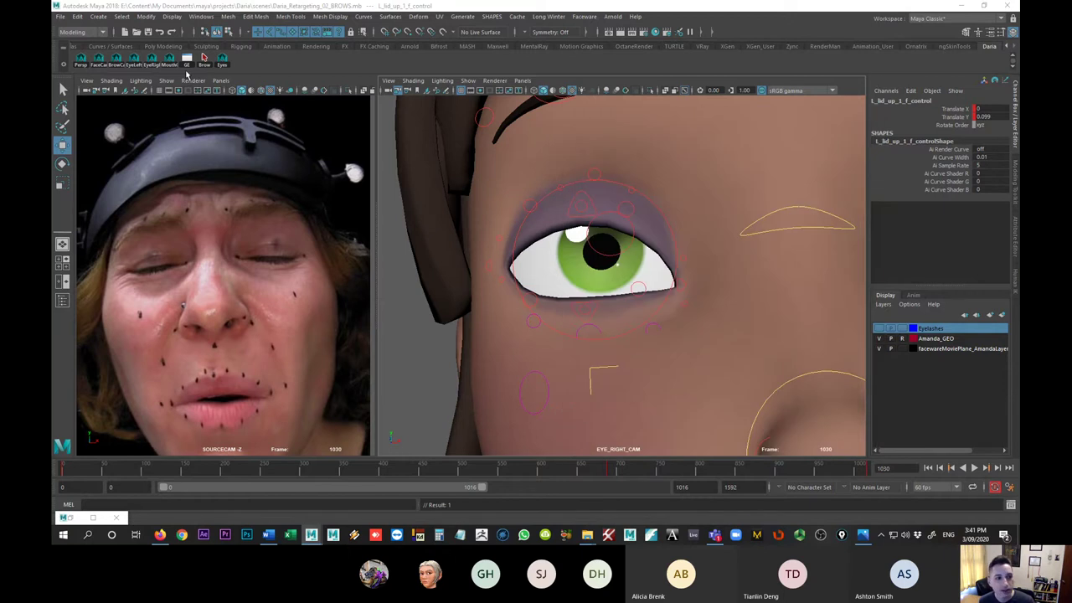
# - Switch the character view to the left-eye camera and set the playback range's end to frame 1030
pyautogui.click(134, 60)
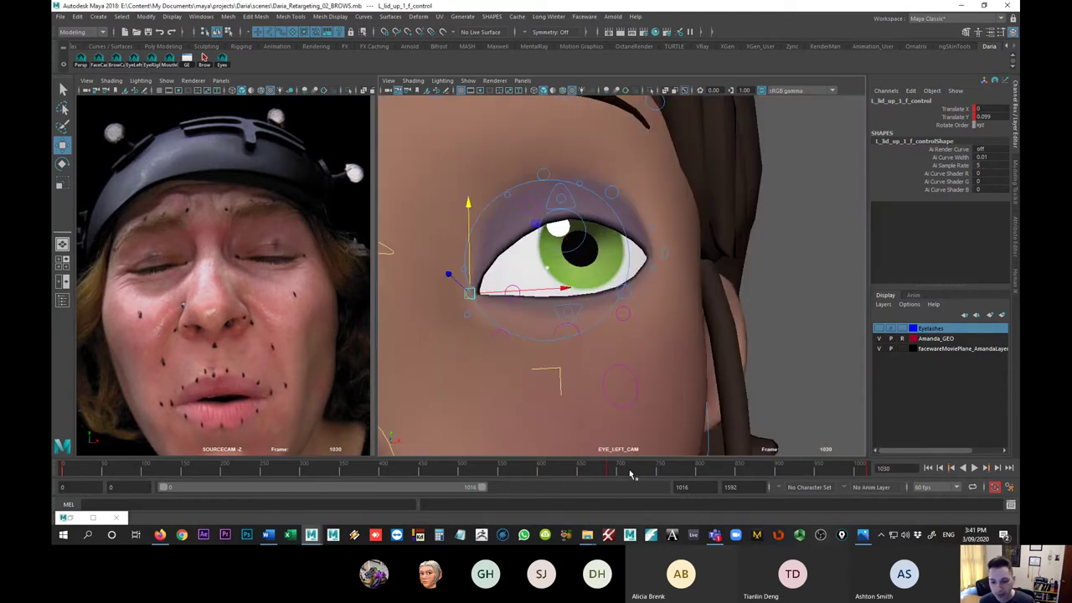
pyautogui.doubleClick(699, 488)
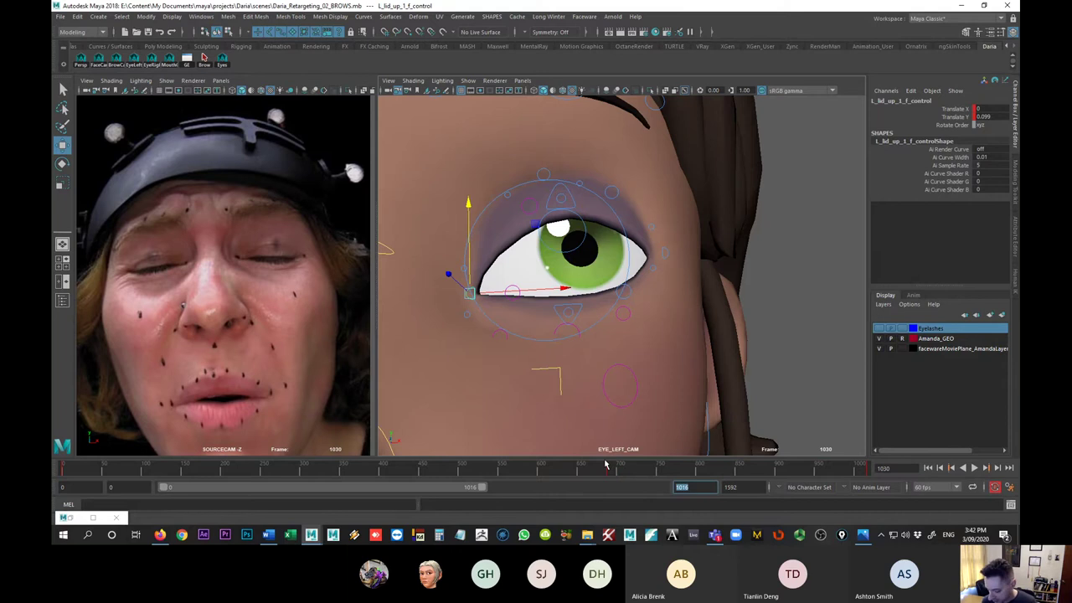
pyautogui.write('1030')
pyautogui.press('Return')
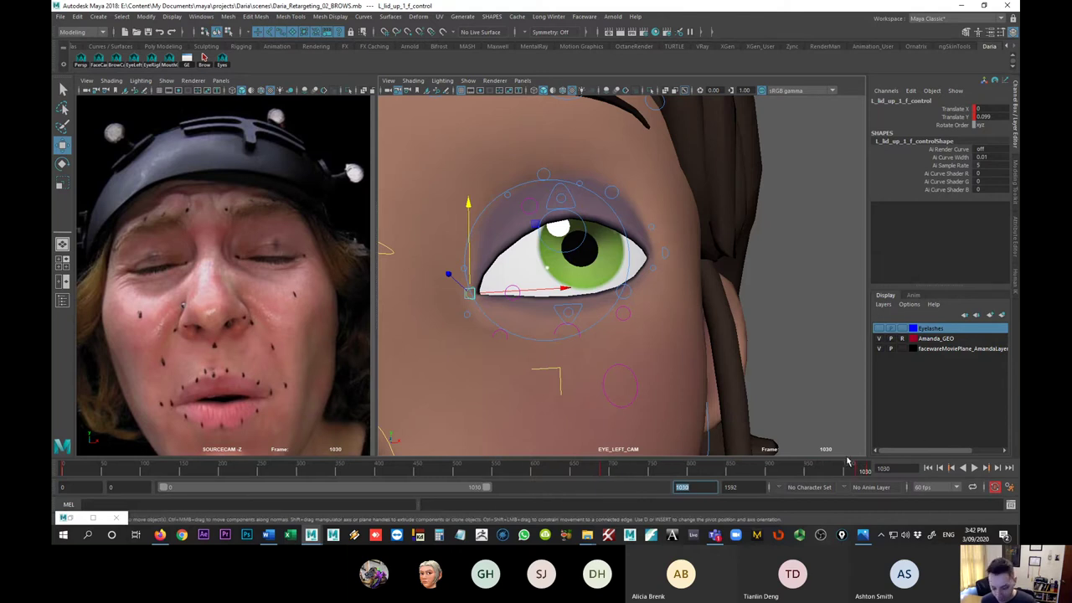
pyautogui.press('.')
pyautogui.press(',')
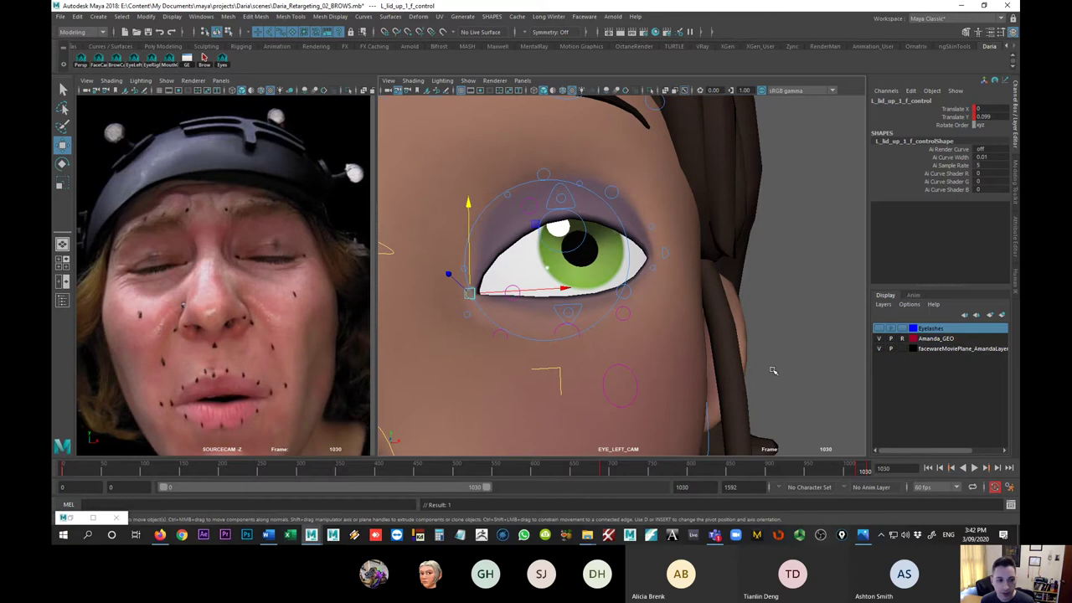
# - Compare the actor's left eye and its tracking markers between the frame 1016 and frame 1030 poses
pyautogui.scroll(3, 178, 264)
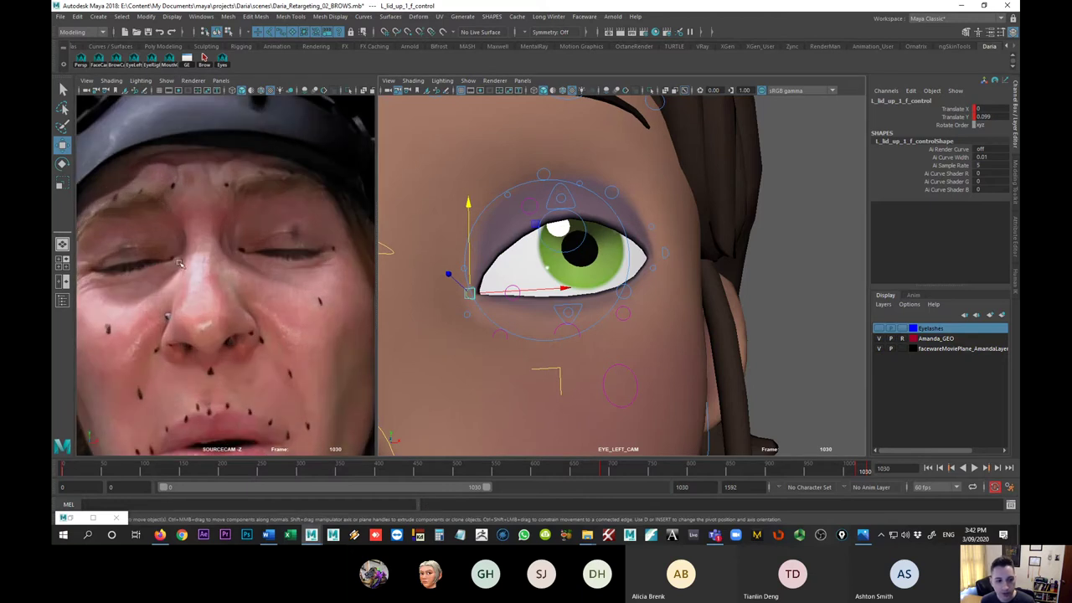
pyautogui.scroll(5, 178, 263)
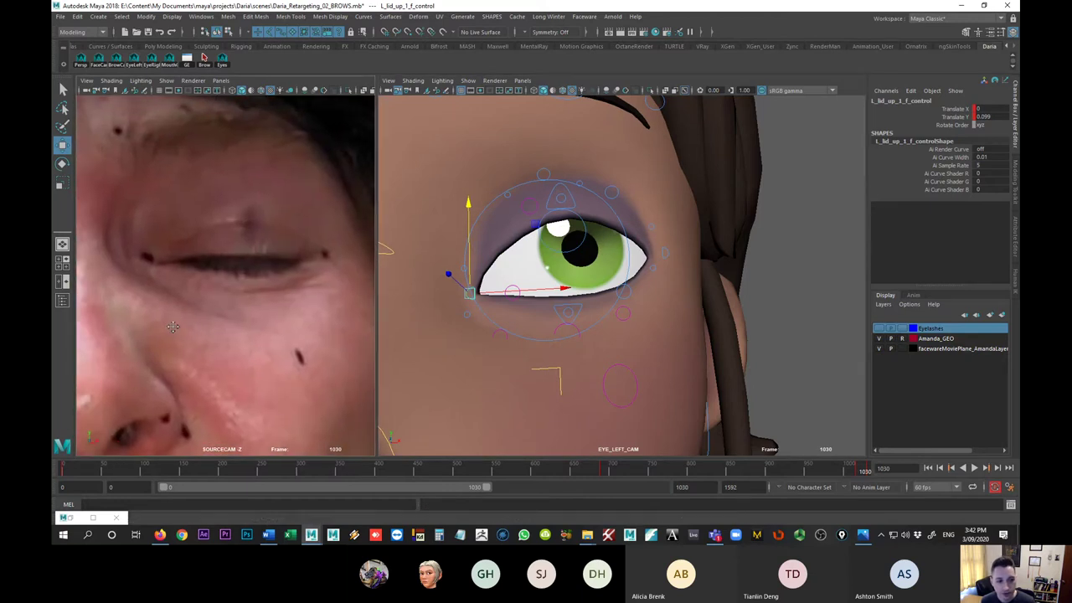
pyautogui.press('.')
pyautogui.press(',')
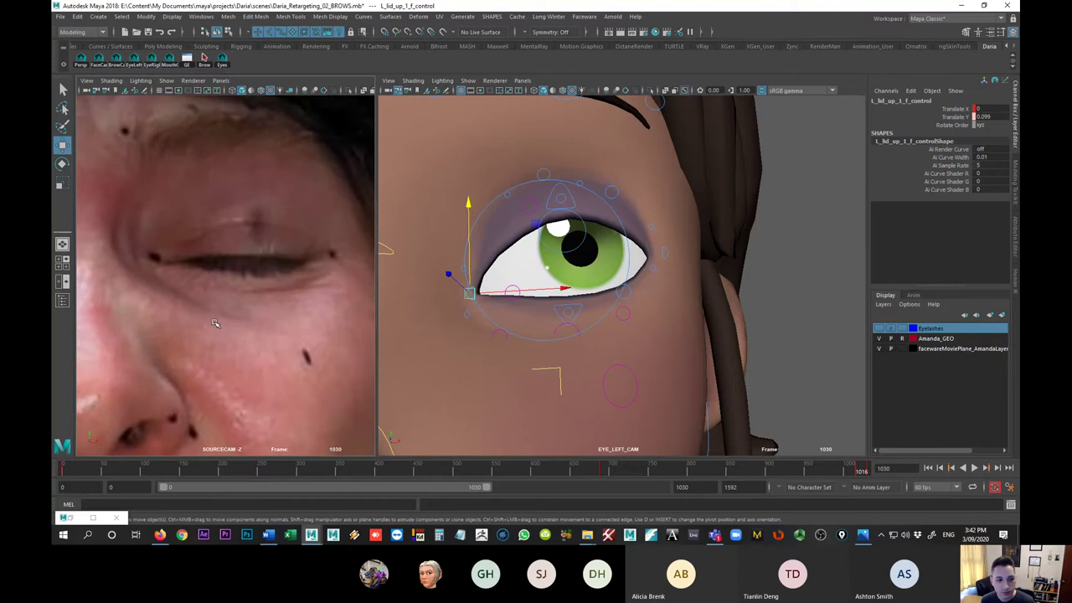
pyautogui.press(',')
pyautogui.press('.')
pyautogui.press(',')
pyautogui.press('.')
pyautogui.press(',')
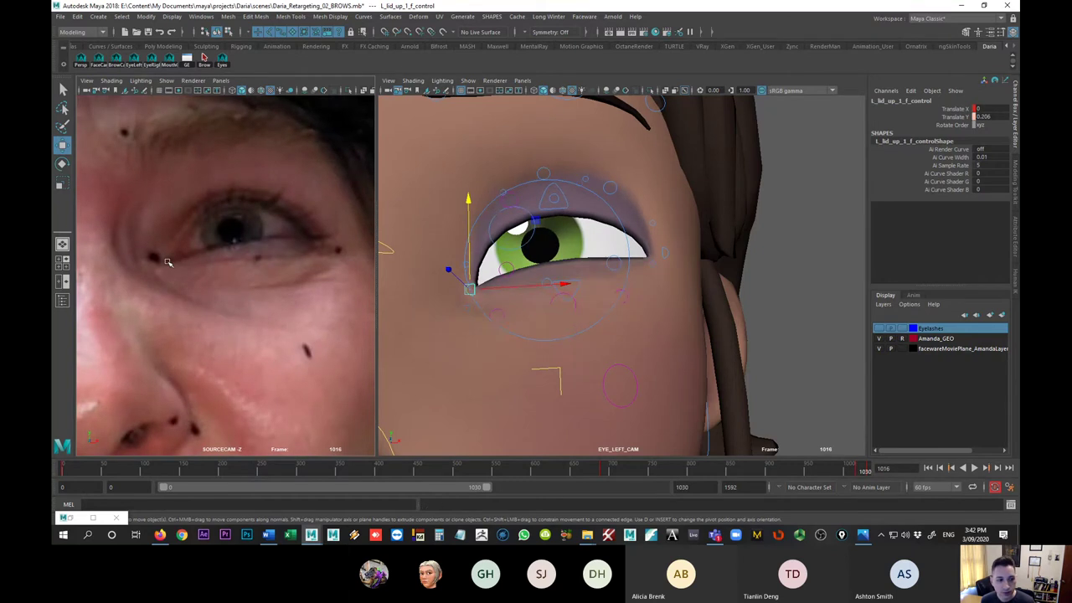
pyautogui.press('.')
pyautogui.press(',')
pyautogui.press('.')
pyautogui.press(',')
pyautogui.press('.')
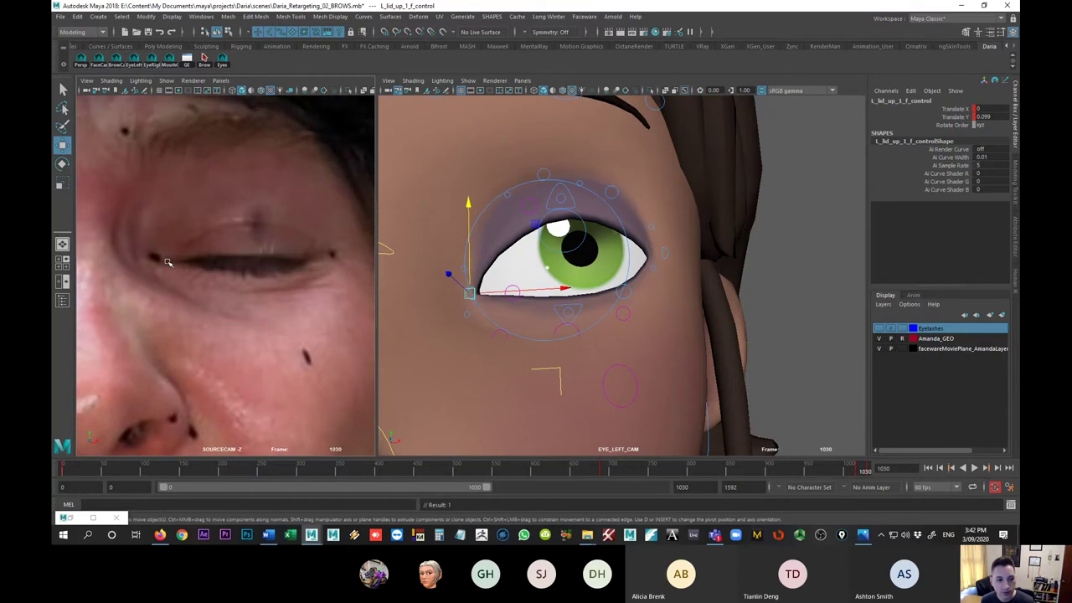
pyautogui.press(',')
pyautogui.press('.')
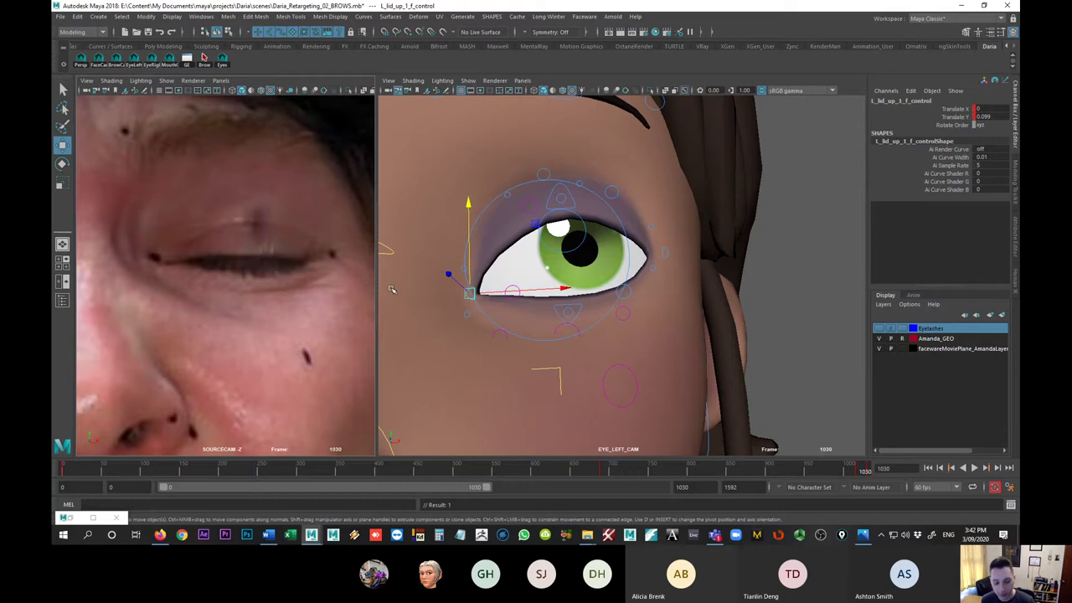
pyautogui.press(',')
pyautogui.press('.')
pyautogui.press(',')
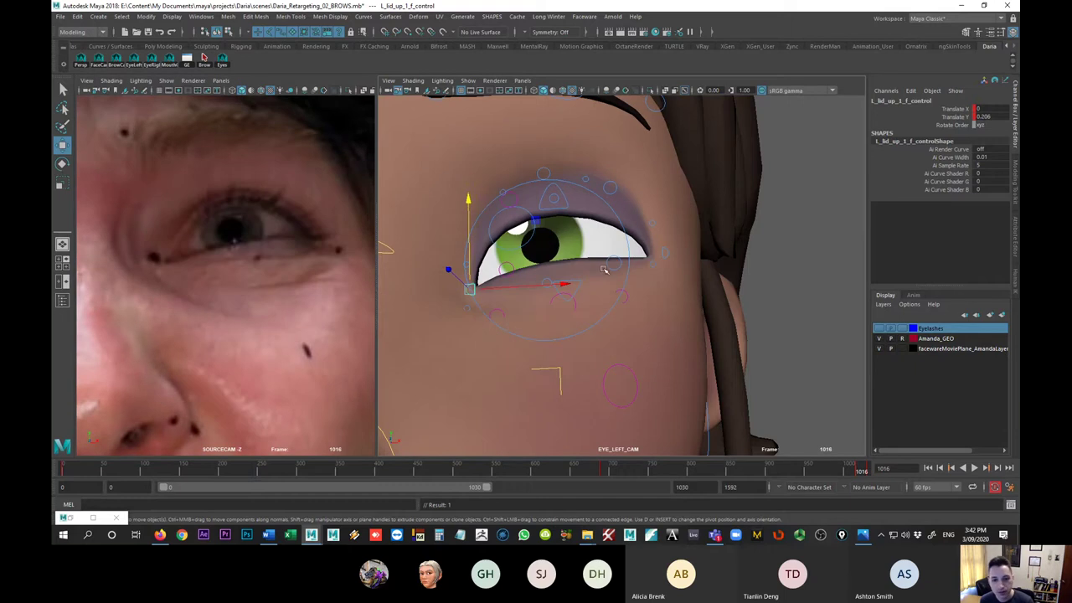
# - At frame 1030, set Translate Y of the left upper lid's inner-corner control (L_lid_up_1_f_control) to 0
pyautogui.press('.')
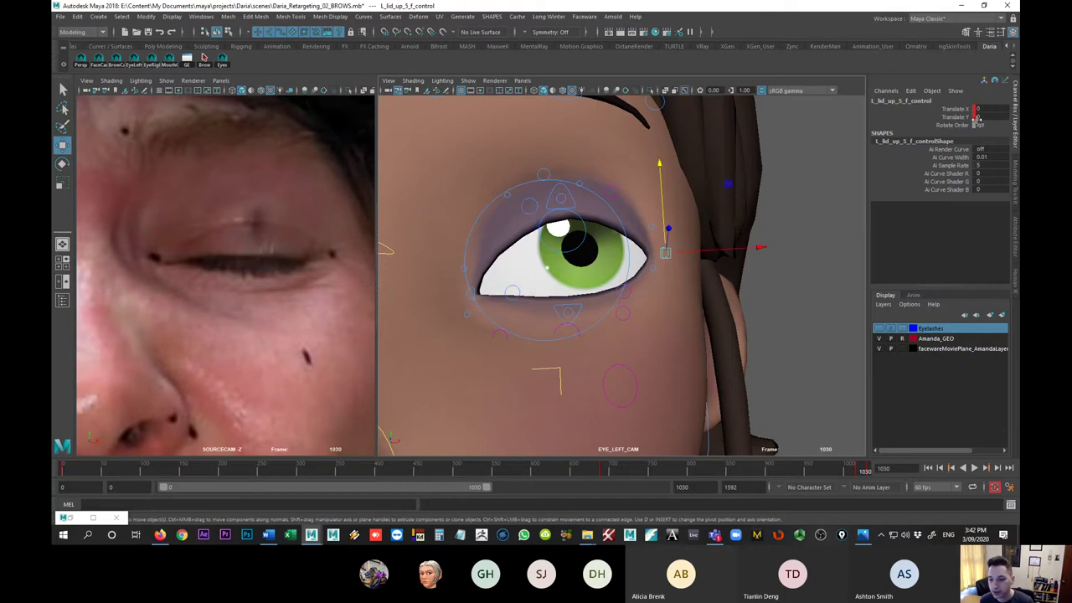
pyautogui.click(466, 297)
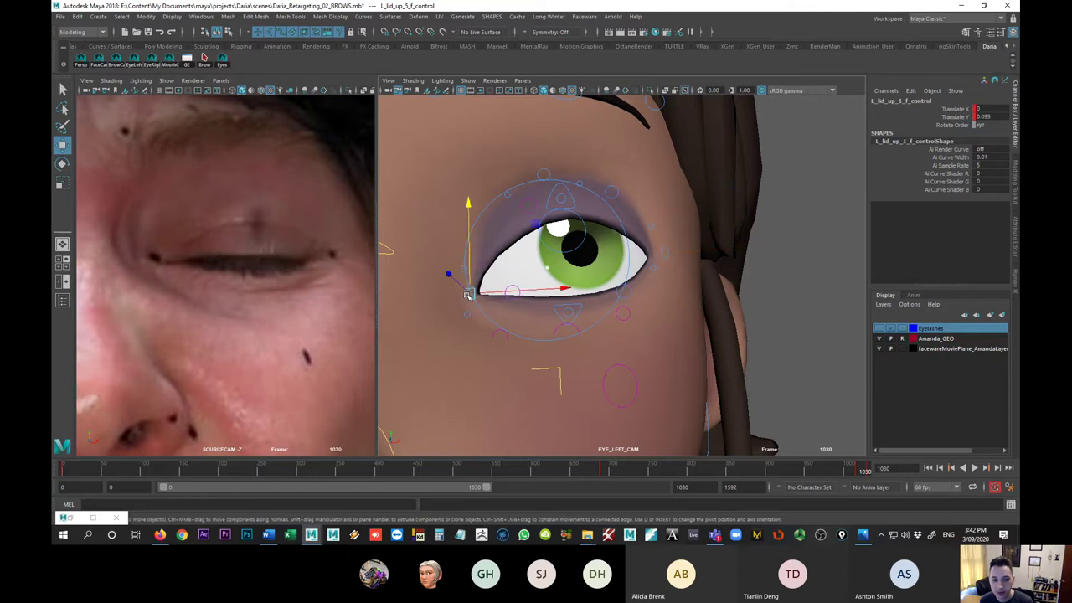
pyautogui.click(990, 117)
pyautogui.write('0')
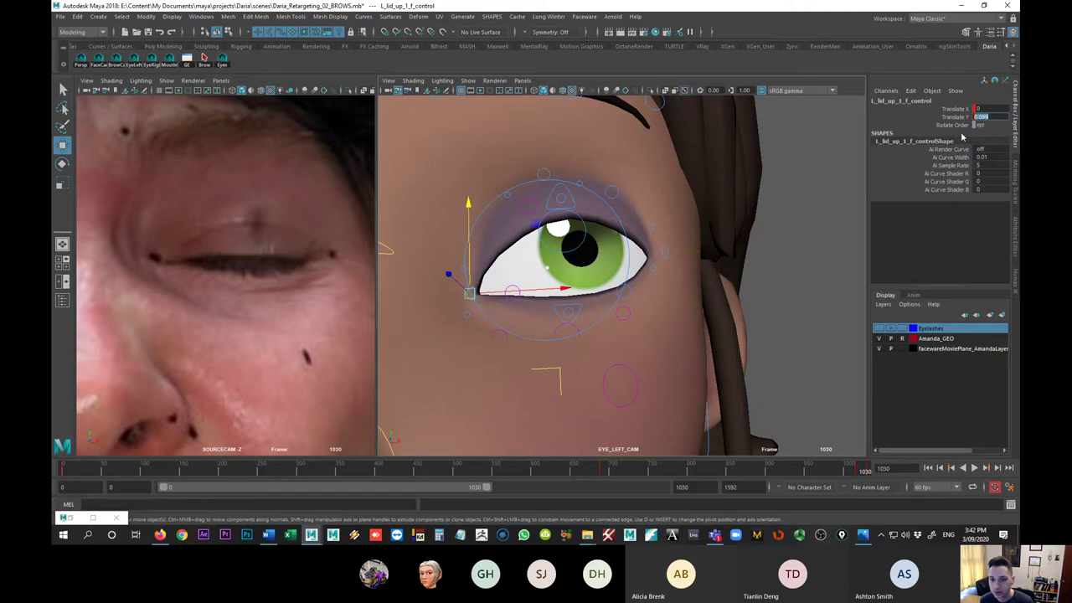
pyautogui.press('Return')
# - Set the playback range's start to frame 1016 and scrub through the shortened range to frame 1030
pyautogui.click(665, 255)
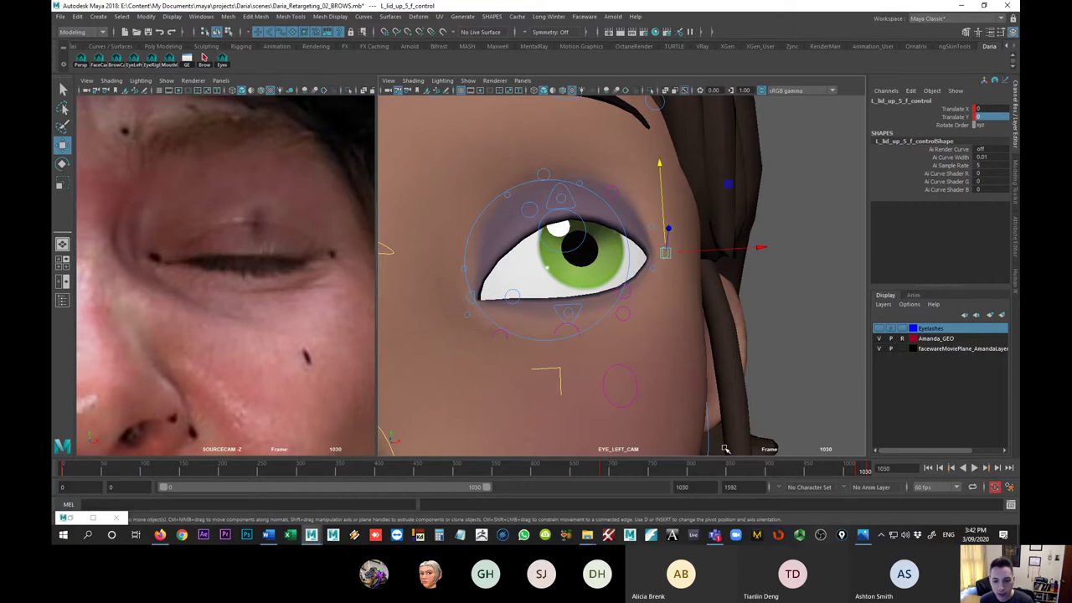
pyautogui.hotkey('alt', 'v')
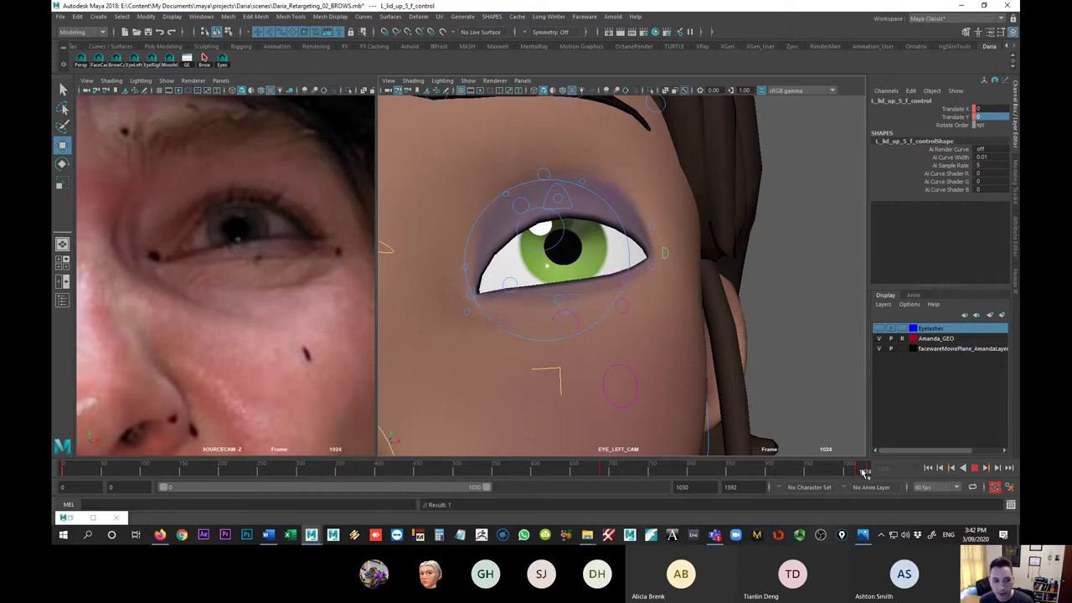
pyautogui.moveTo(862, 474); pyautogui.dragTo(861, 471)
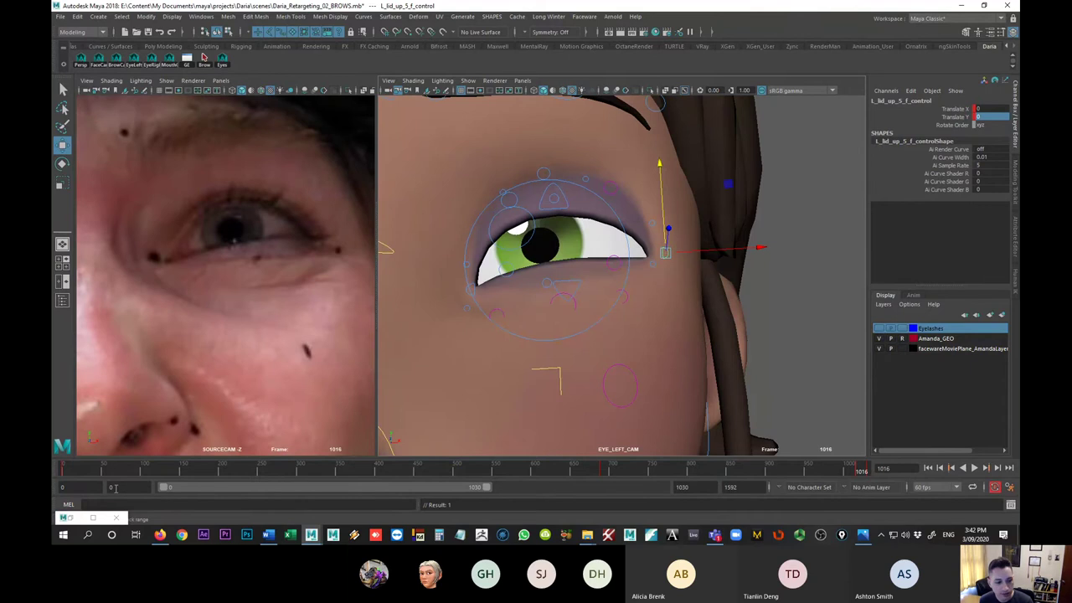
pyautogui.click(117, 487)
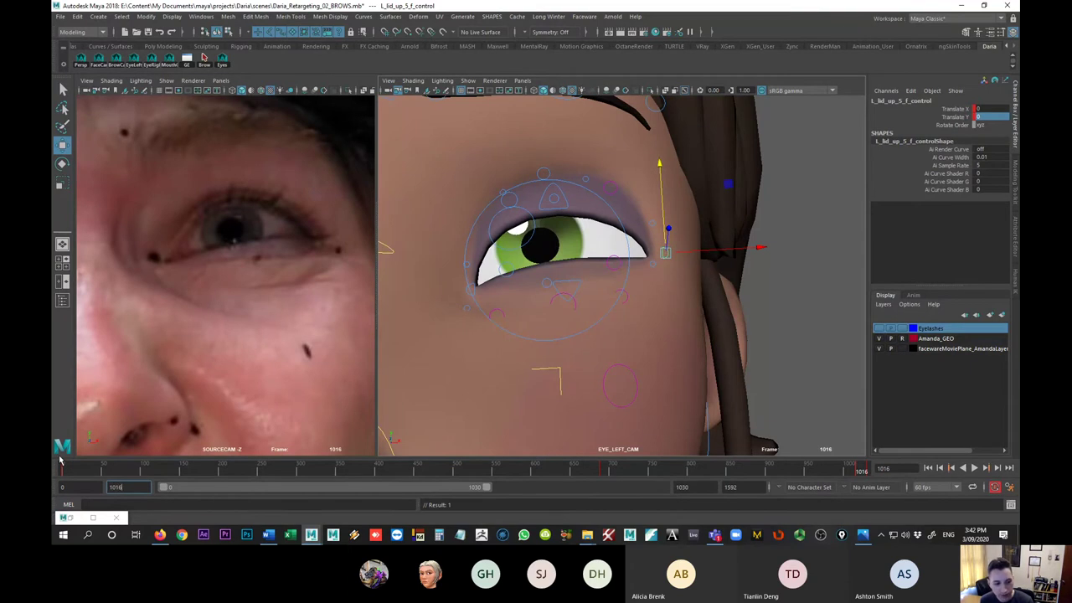
pyautogui.write('1016')
pyautogui.press('Return')
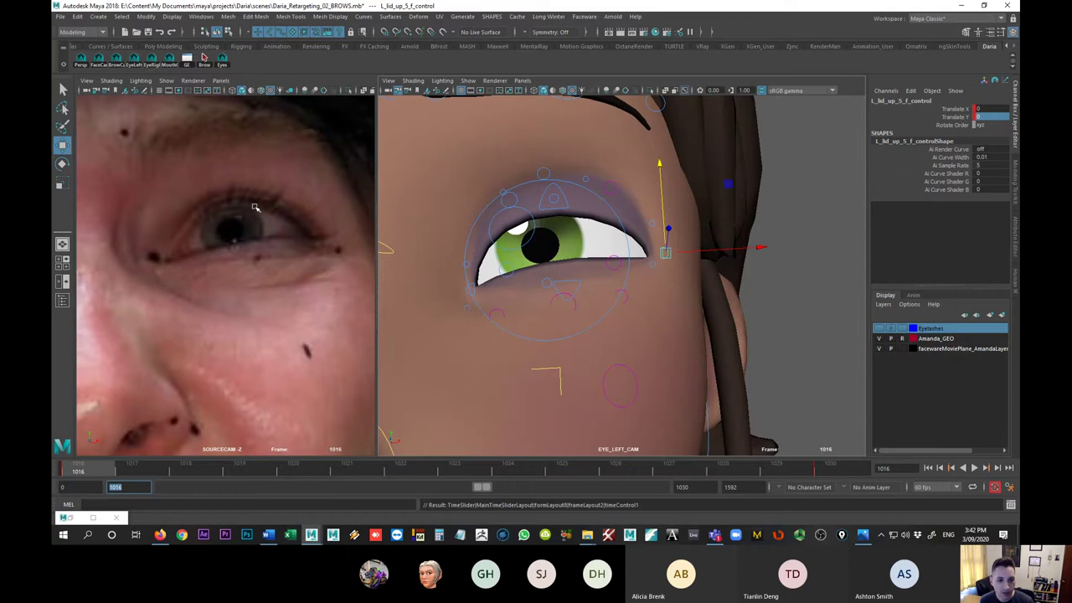
pyautogui.moveTo(117, 474); pyautogui.dragTo(832, 506)
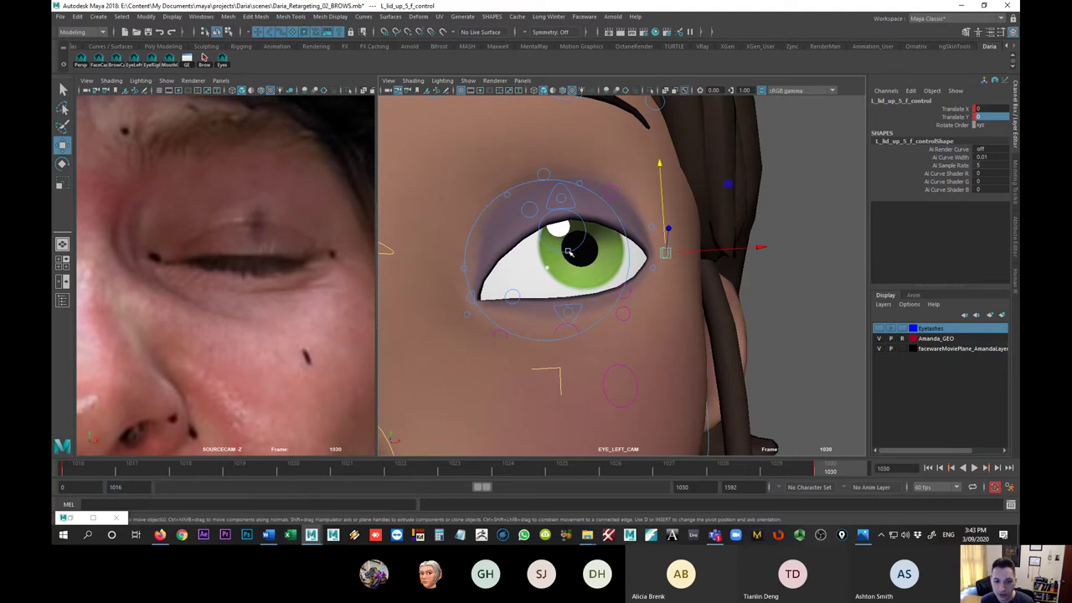
# - Zero Rotate X and Rotate Y of the left eye control (L_eye_fk_f_control) at frame 1030 and key it
pyautogui.click(667, 252)
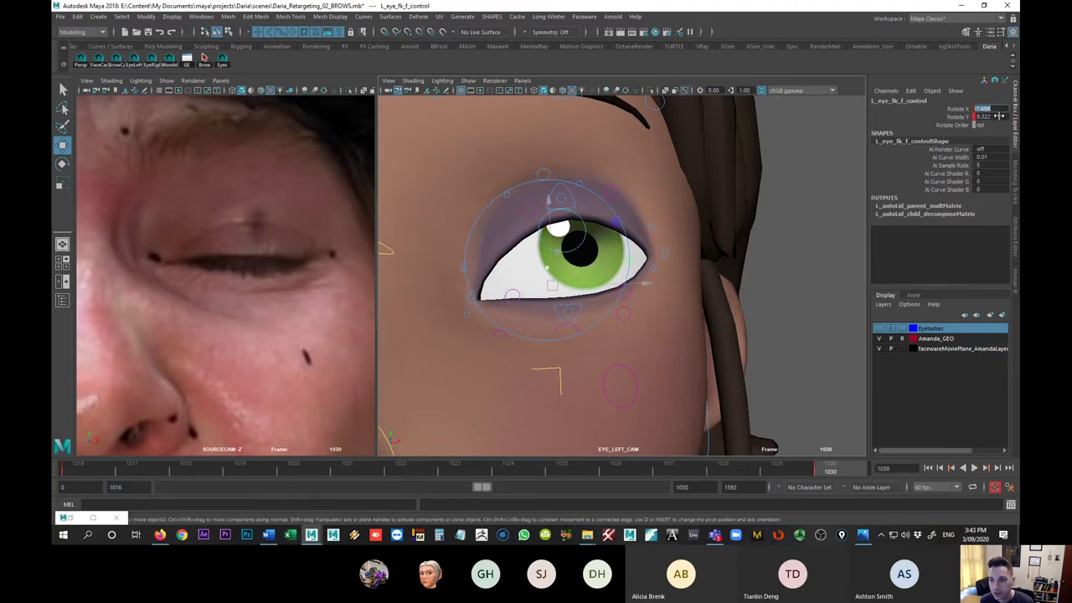
pyautogui.moveTo(993, 117); pyautogui.dragTo(999, 108)
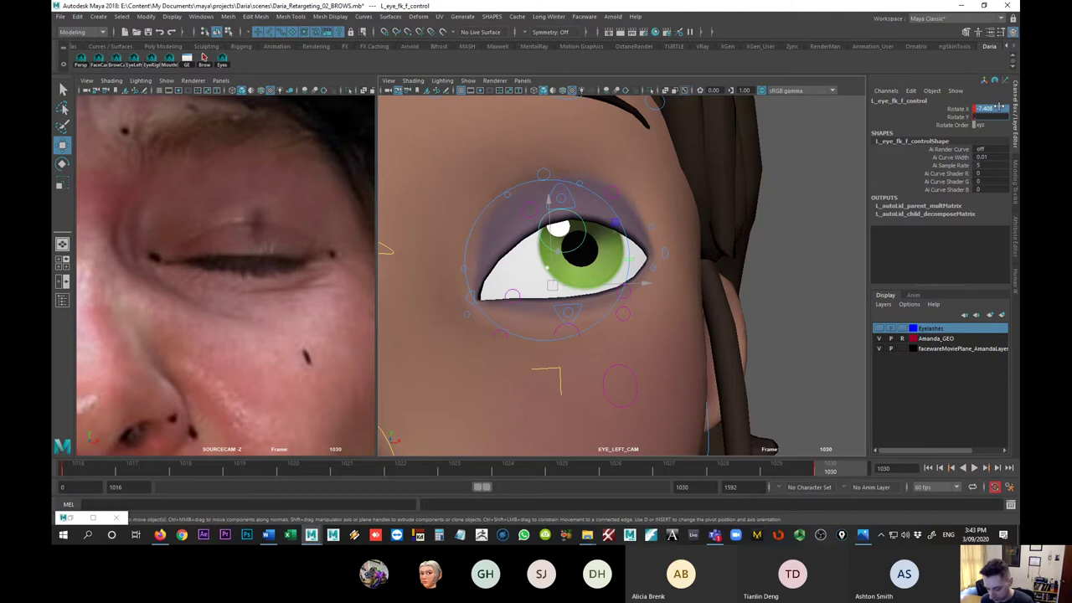
pyautogui.write('0')
pyautogui.press('Return')
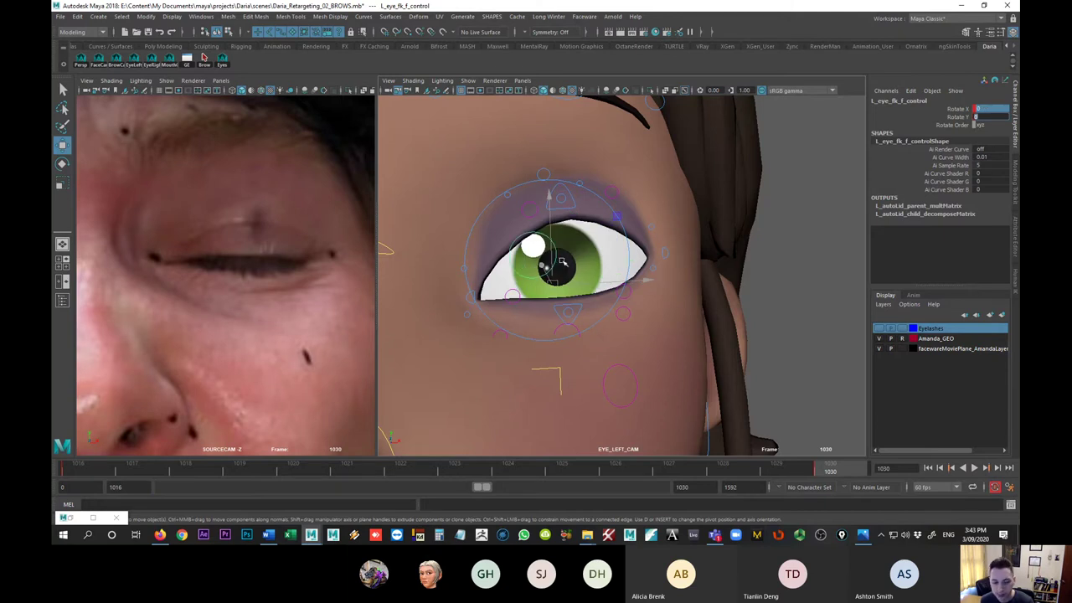
pyautogui.press('s')
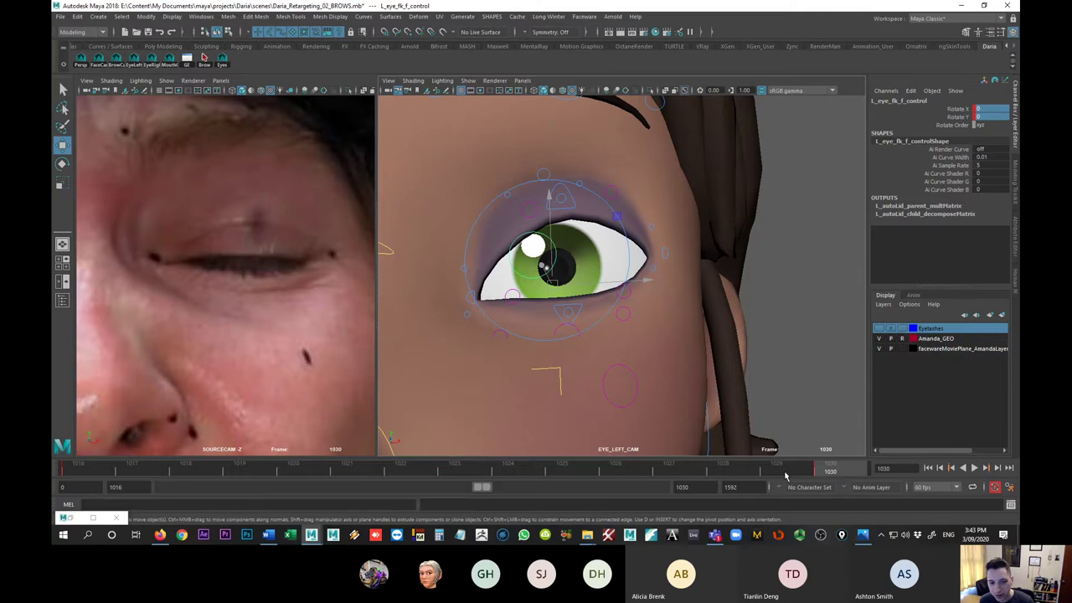
pyautogui.moveTo(786, 475); pyautogui.dragTo(829, 472)
# - Rotate the left eye to about -2.842 in X and 1.442 in Y, key it, and compare it with the frame 1016 pose
pyautogui.press('e')
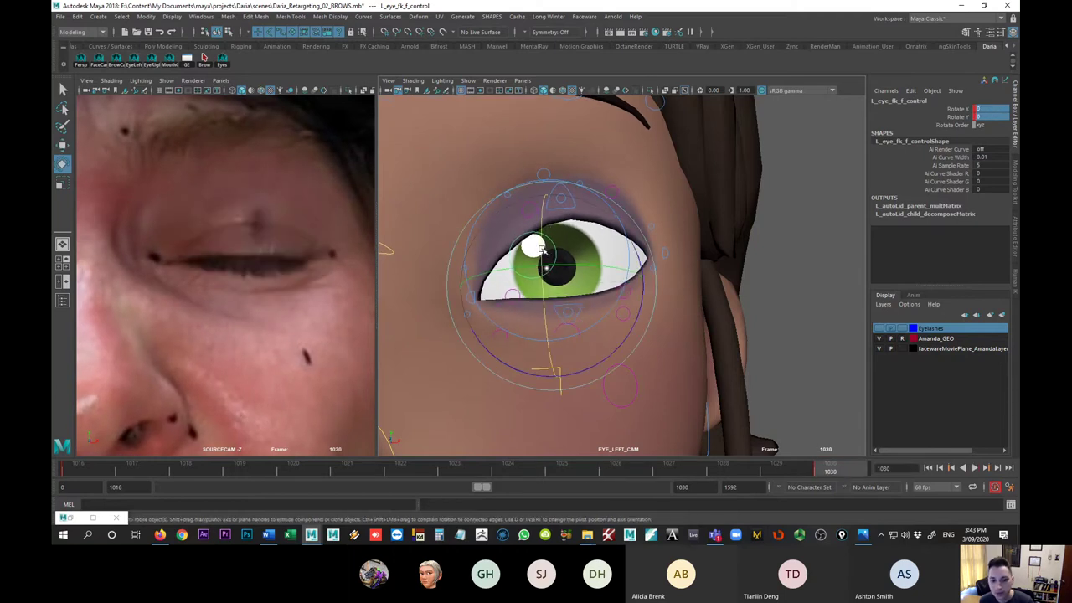
pyautogui.moveTo(540, 249); pyautogui.dragTo(563, 265)
pyautogui.press('s')
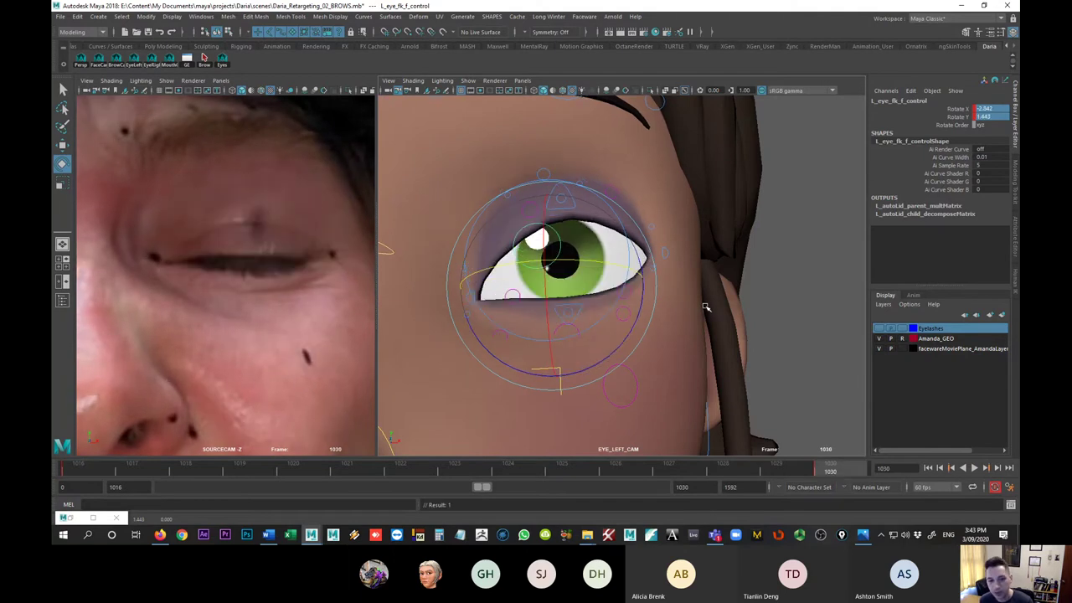
pyautogui.press(',')
pyautogui.press(',')
pyautogui.press(',')
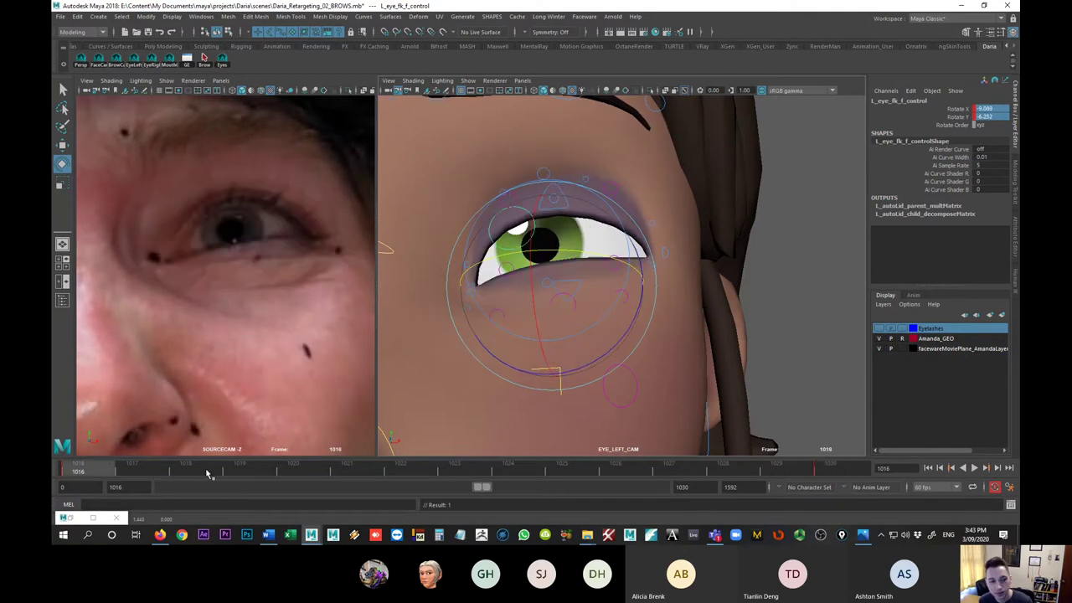
pyautogui.moveTo(94, 471); pyautogui.dragTo(627, 456)
pyautogui.press(',')
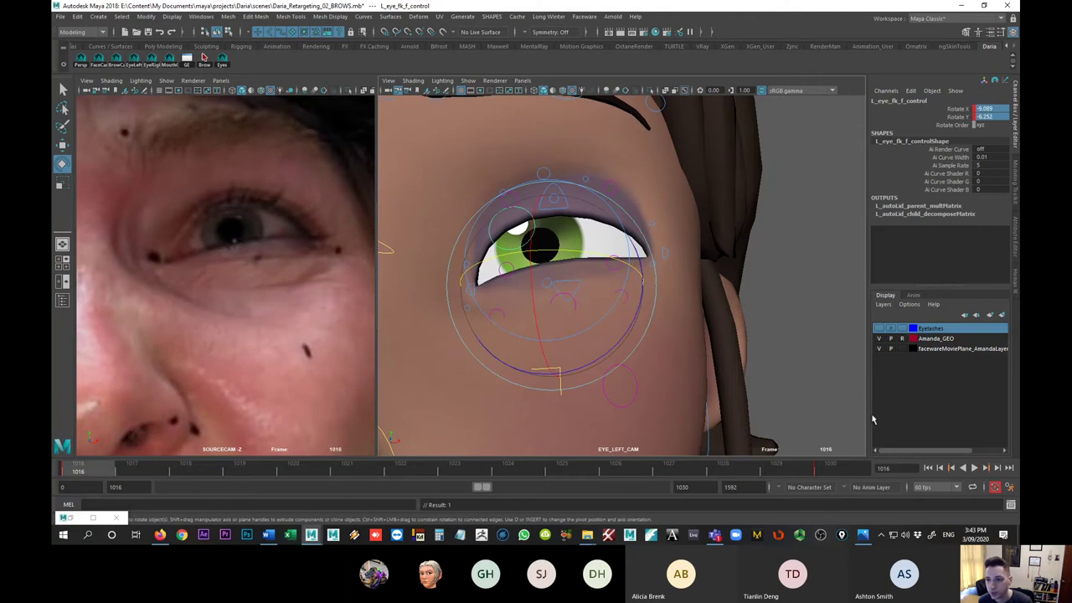
# - At frame 1030, turn the left eye to about -7.023 in Rotate X, key it, and check it against frame 1016
pyautogui.click(838, 471)
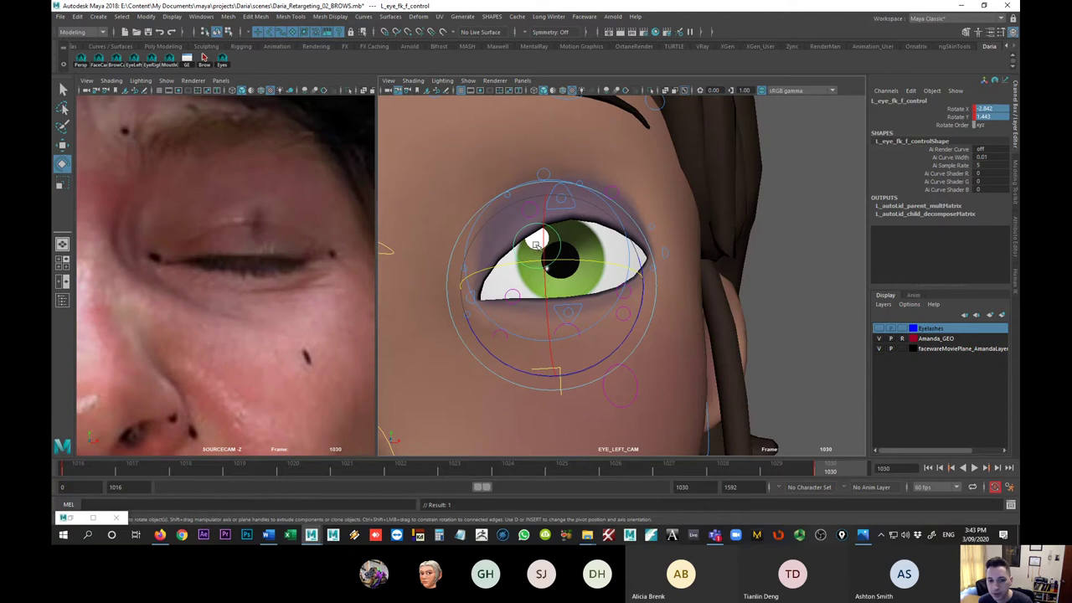
pyautogui.moveTo(543, 242); pyautogui.dragTo(557, 240)
pyautogui.press('s')
pyautogui.press('.')
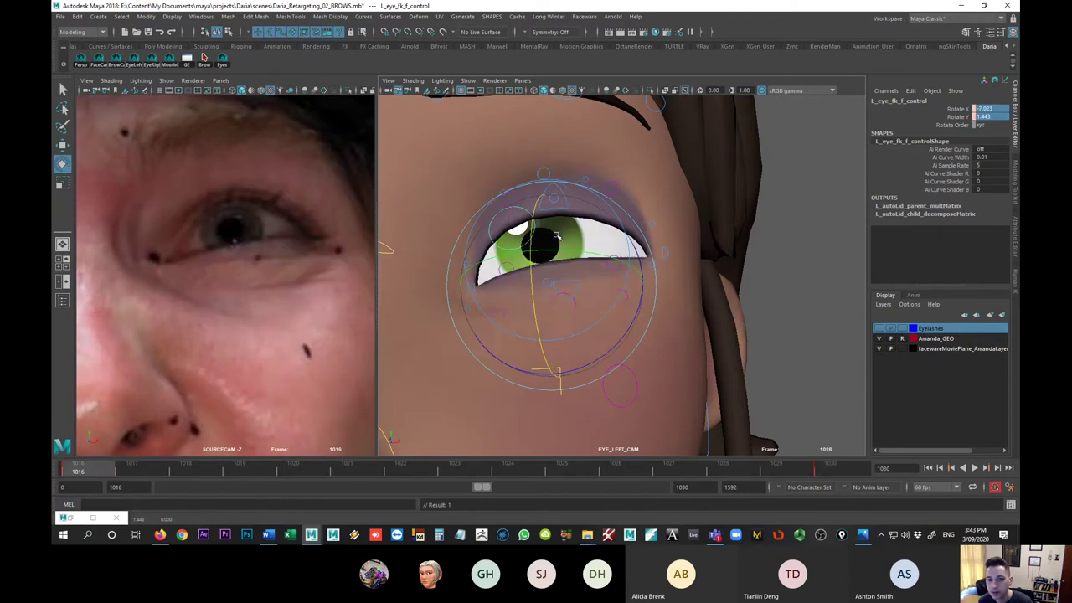
pyautogui.press(',')
pyautogui.press(',')
pyautogui.press('.')
pyautogui.press(',')
pyautogui.press('.')
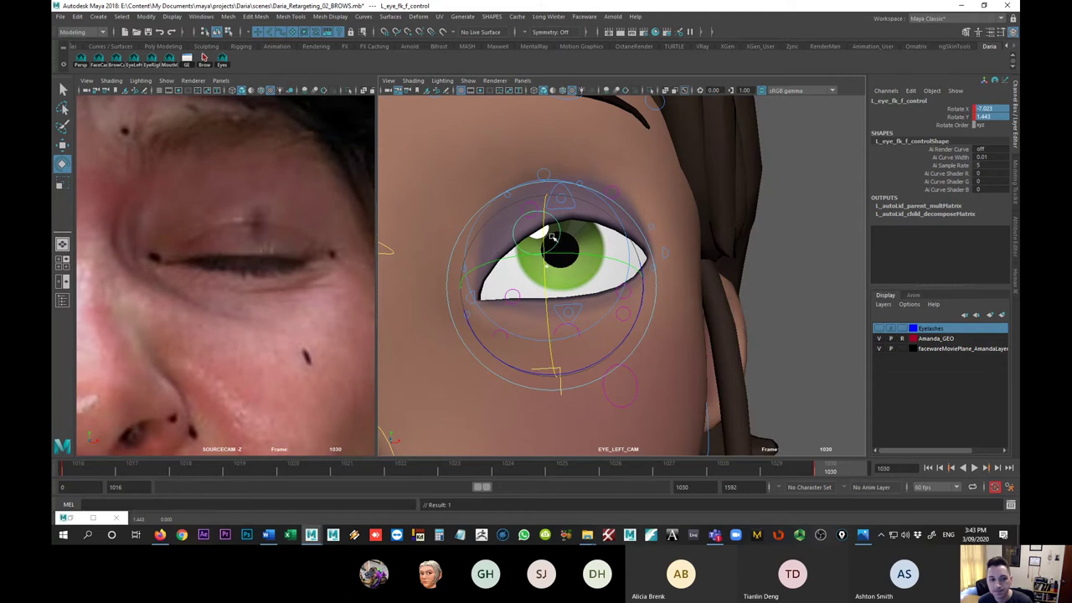
# - Lower the left upper-lid base control to about 0.642 in Y and shift L_lid_up_2_f_control to about -0.261 in X
pyautogui.click(593, 203)
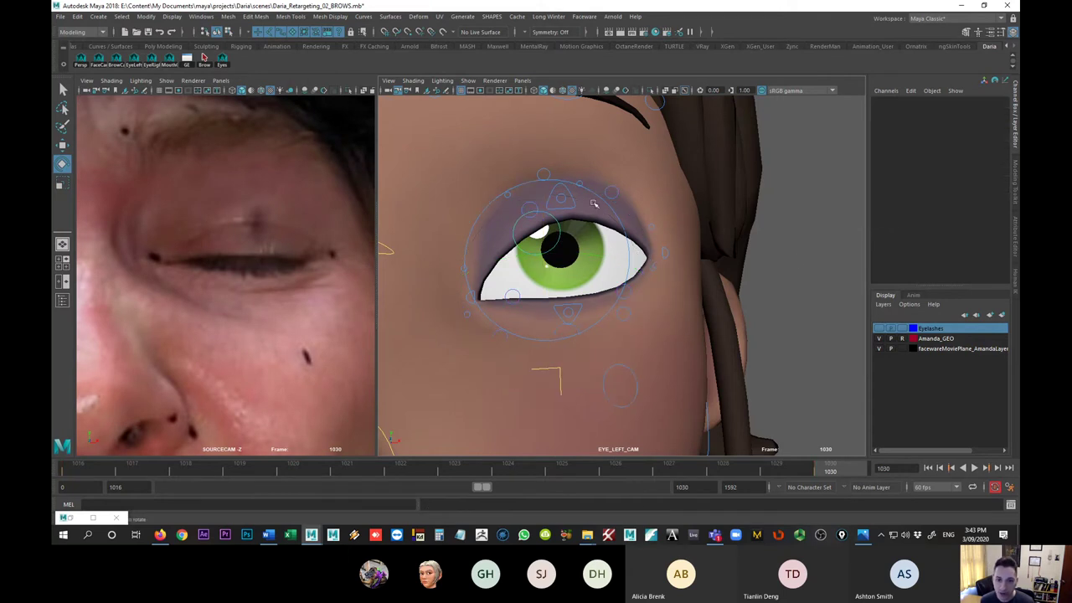
pyautogui.click(560, 180)
pyautogui.press('w')
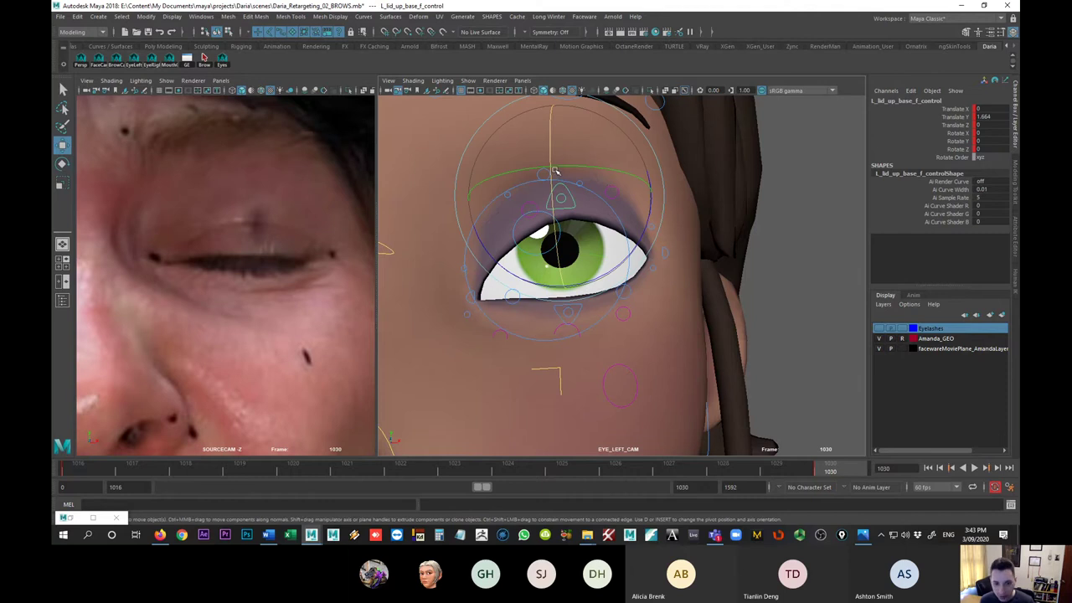
pyautogui.moveTo(556, 158); pyautogui.dragTo(563, 199)
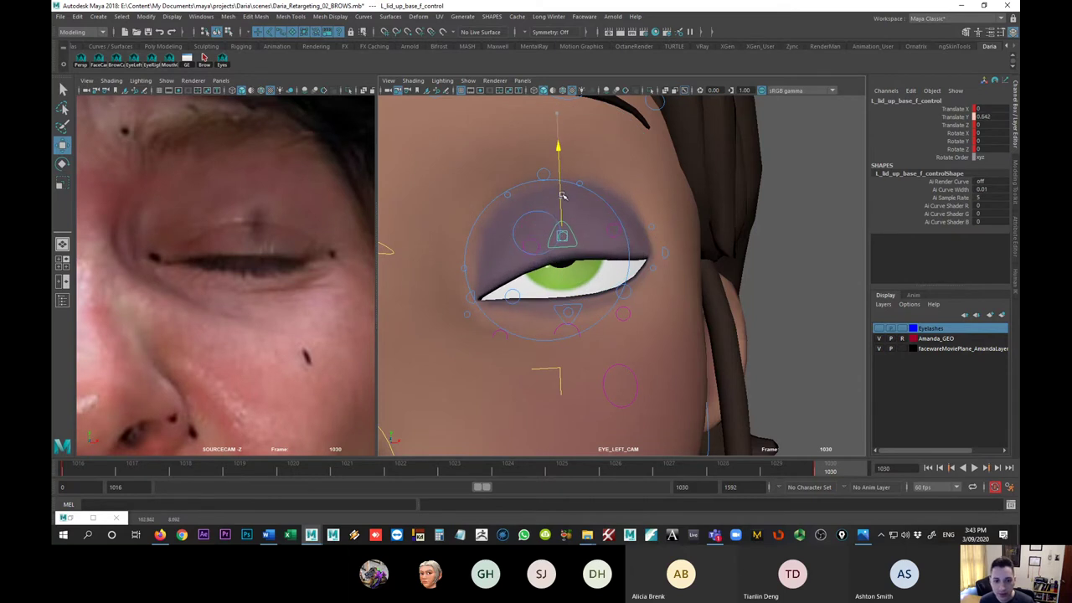
pyautogui.click(532, 246)
pyautogui.moveTo(531, 247); pyautogui.dragTo(505, 249)
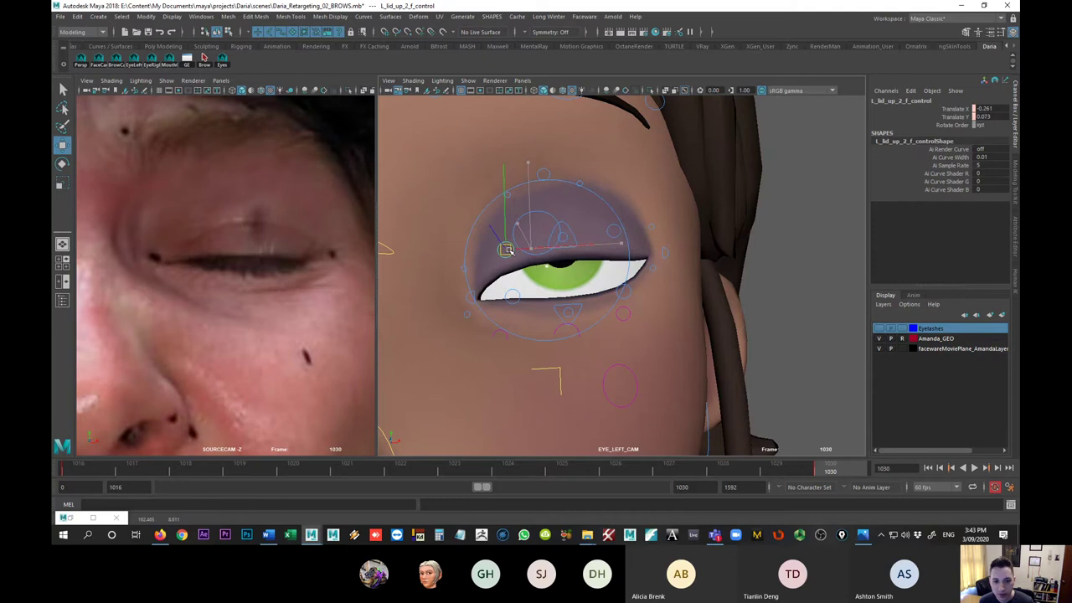
# - Close the left eye by setting Translate Y of both the upper-lid and lower-lid base controls to 0
pyautogui.click(567, 227)
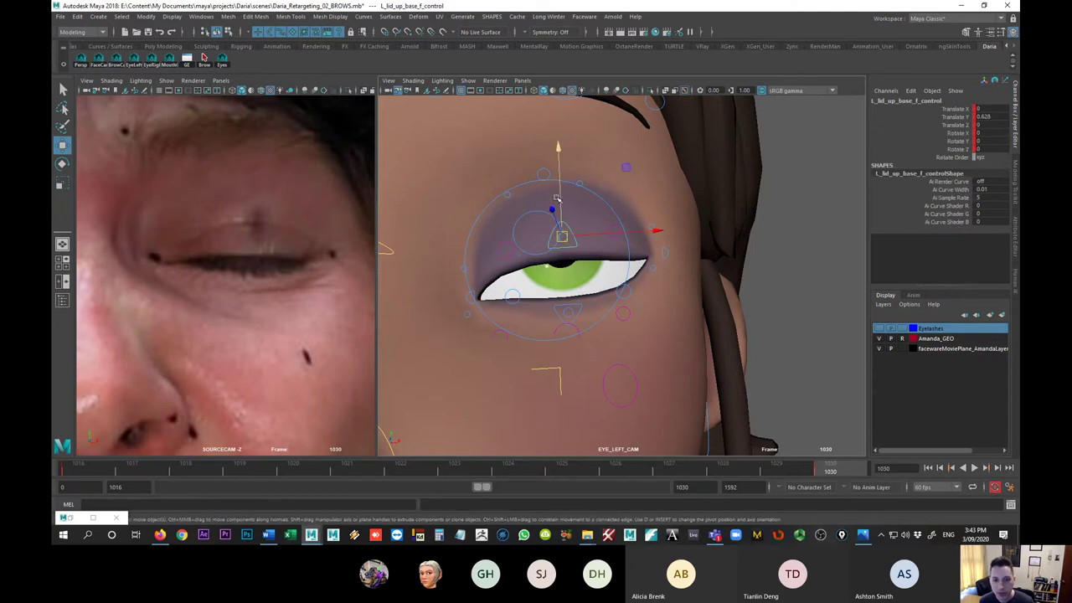
pyautogui.moveTo(561, 199); pyautogui.dragTo(562, 207)
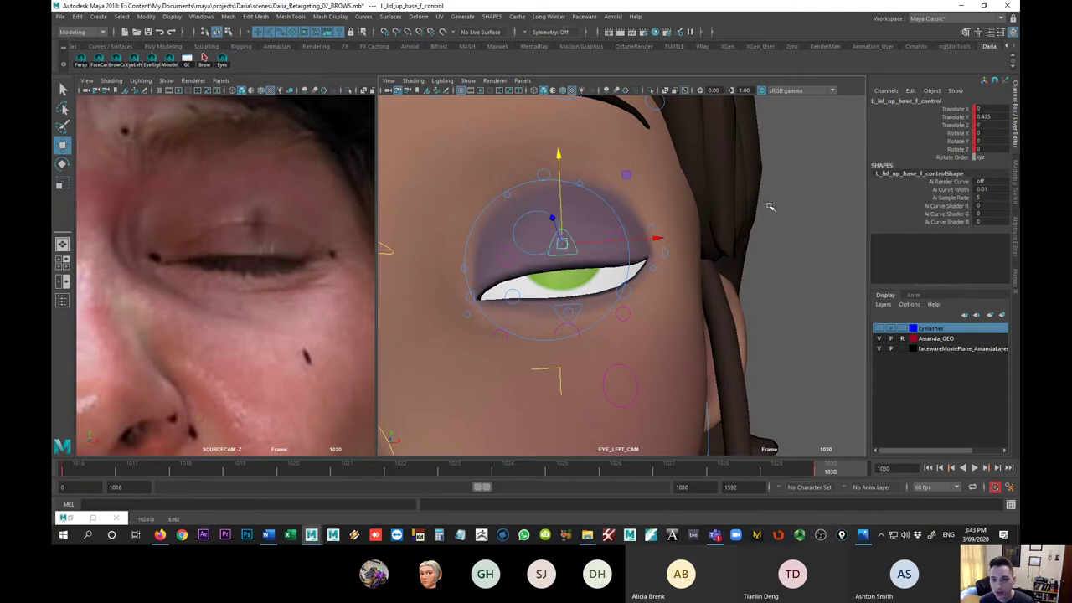
pyautogui.doubleClick(984, 117)
pyautogui.write('0')
pyautogui.press('Return')
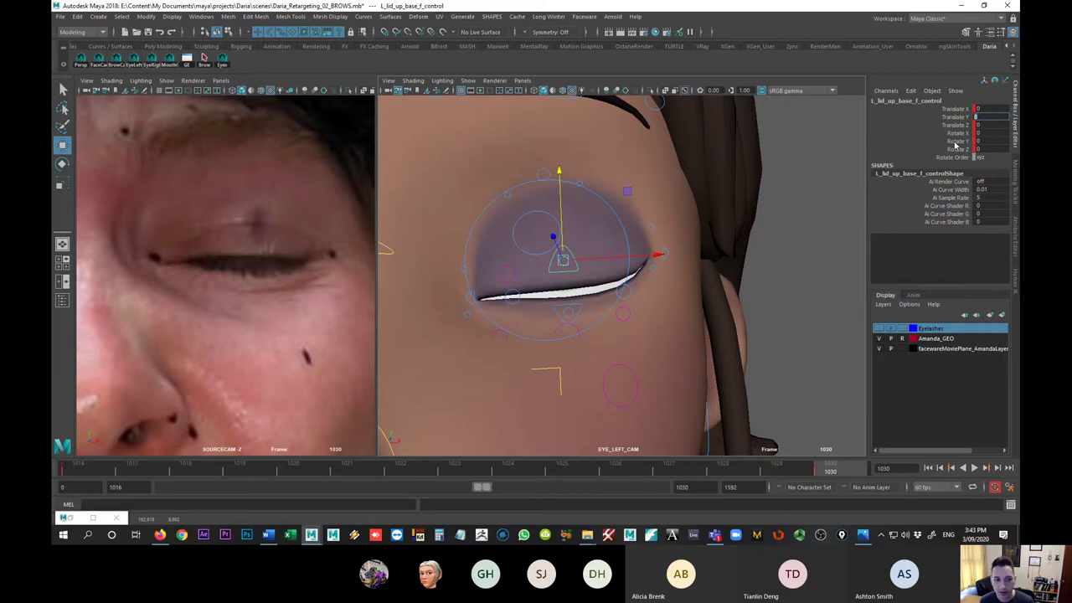
pyautogui.click(576, 305)
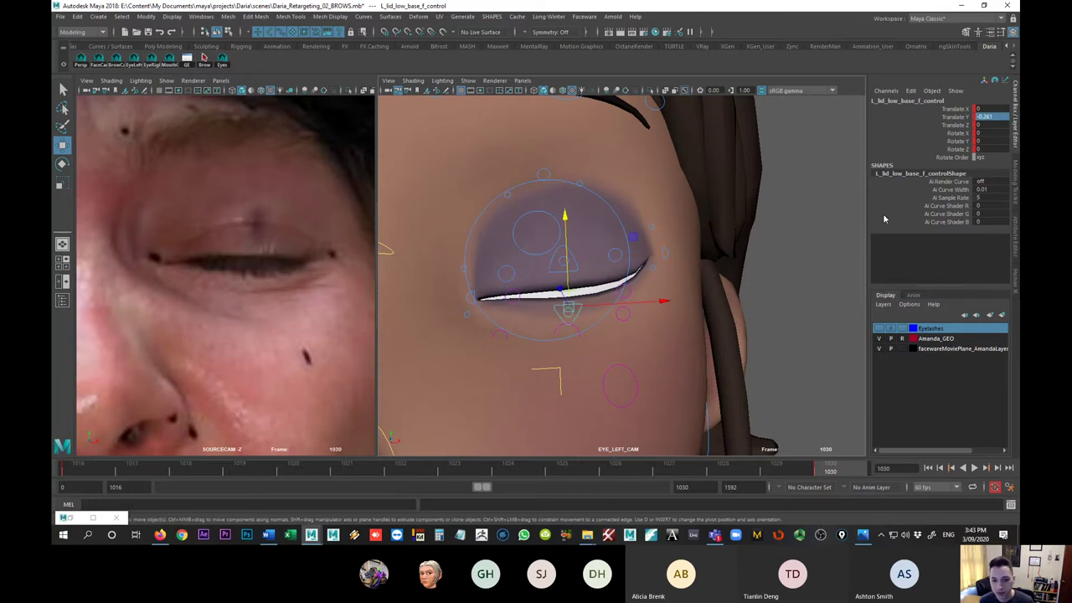
pyautogui.write('0')
pyautogui.press('Return')
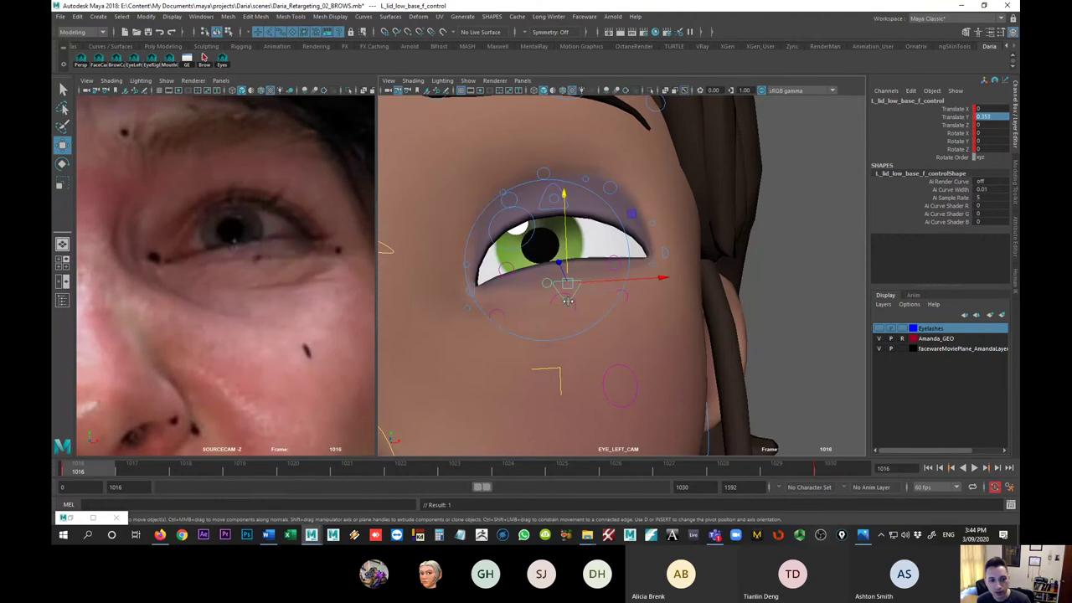
# - Lower the left upper lid's outer-corner control to about -0.226 in Y, key it, and compare it with frame 1016
pyautogui.click(668, 255)
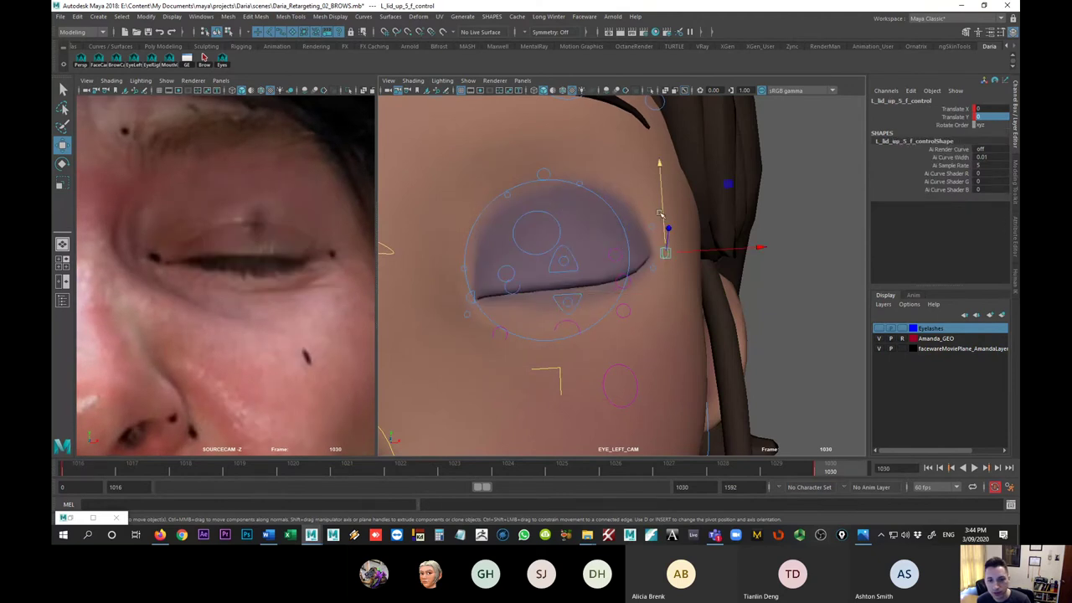
pyautogui.moveTo(661, 211); pyautogui.dragTo(661, 222)
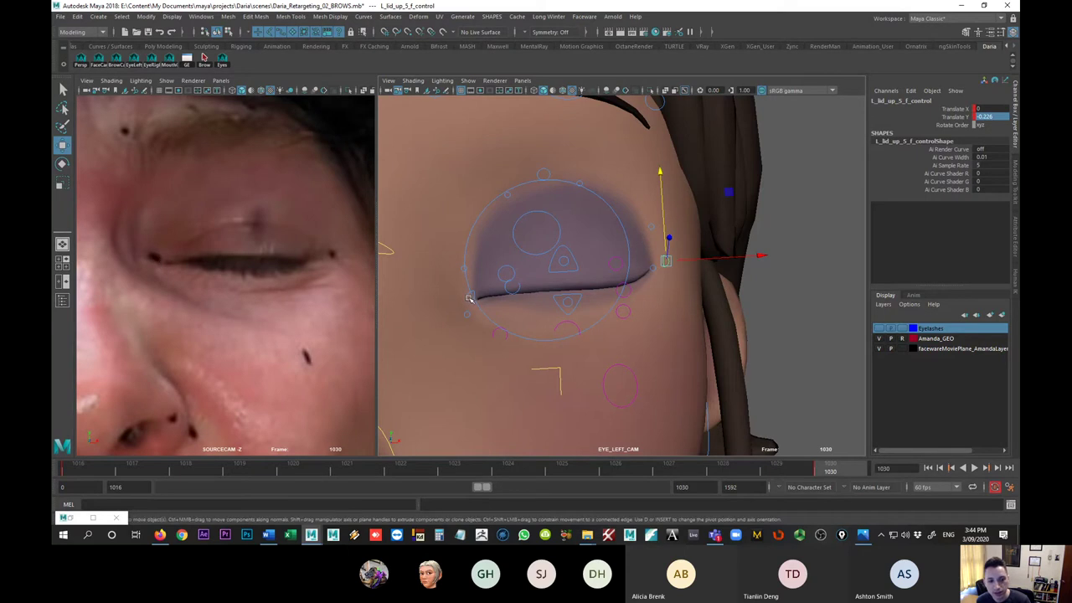
pyautogui.press('s')
pyautogui.press(',')
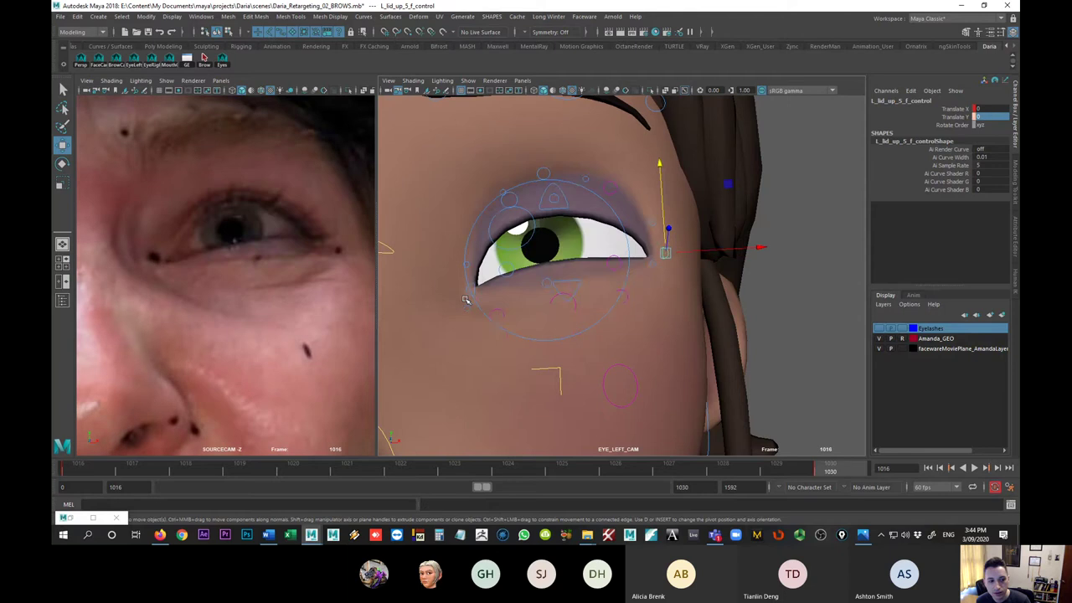
pyautogui.press('.')
# - At frame 1030, move the left upper lid's inner-corner control to about 0.115 in Y and L_lid_up_4_f_control to about -0.088
pyautogui.click(468, 293)
pyautogui.moveTo(469, 275); pyautogui.dragTo(469, 277)
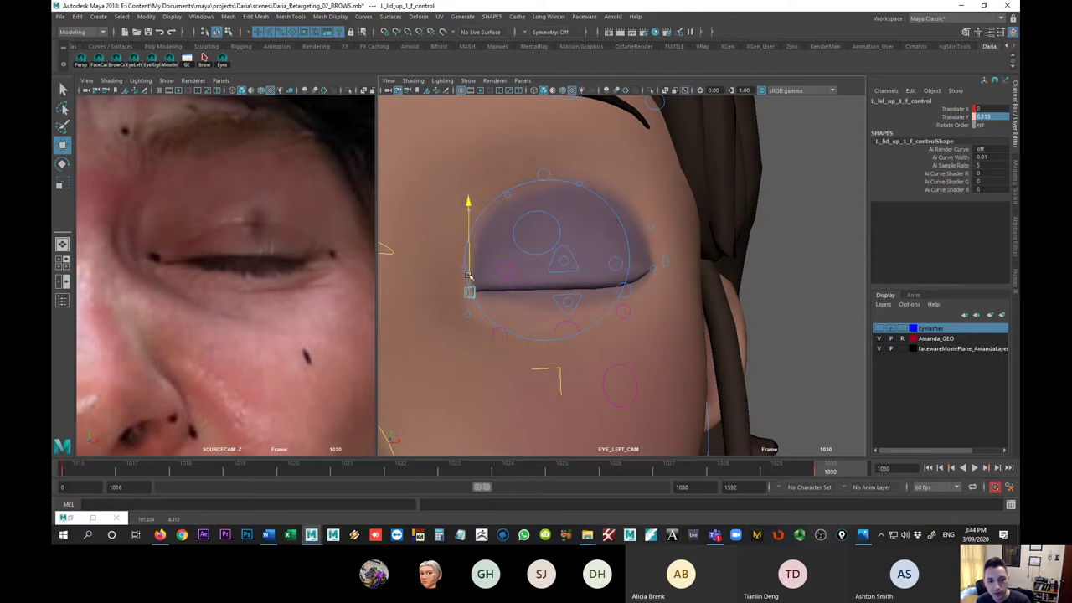
pyautogui.click(614, 266)
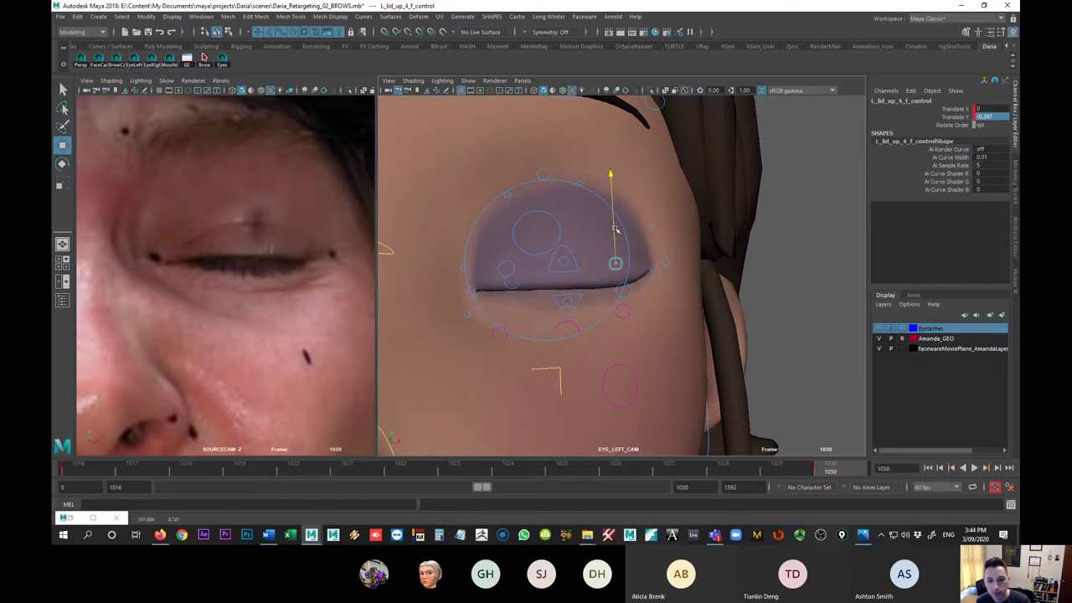
pyautogui.moveTo(615, 229); pyautogui.dragTo(615, 222)
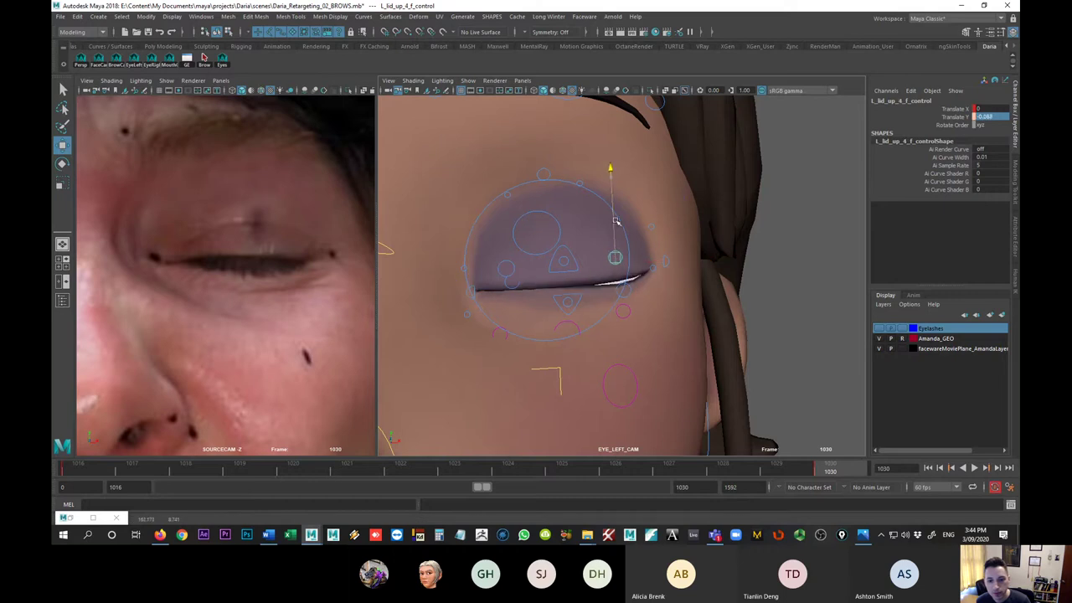
# - Raise L_lid_low_4_f_control to about 0.007 in Y and bring L_lid_up_3_f_control to 0 in Y
pyautogui.click(651, 269)
pyautogui.click(632, 295)
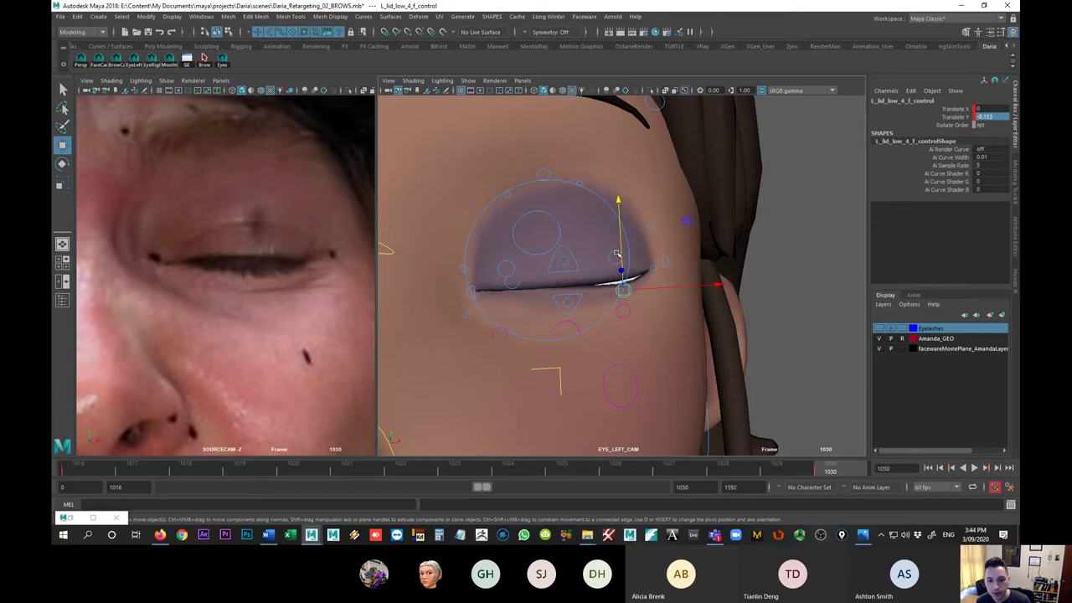
pyautogui.moveTo(617, 254); pyautogui.dragTo(616, 248)
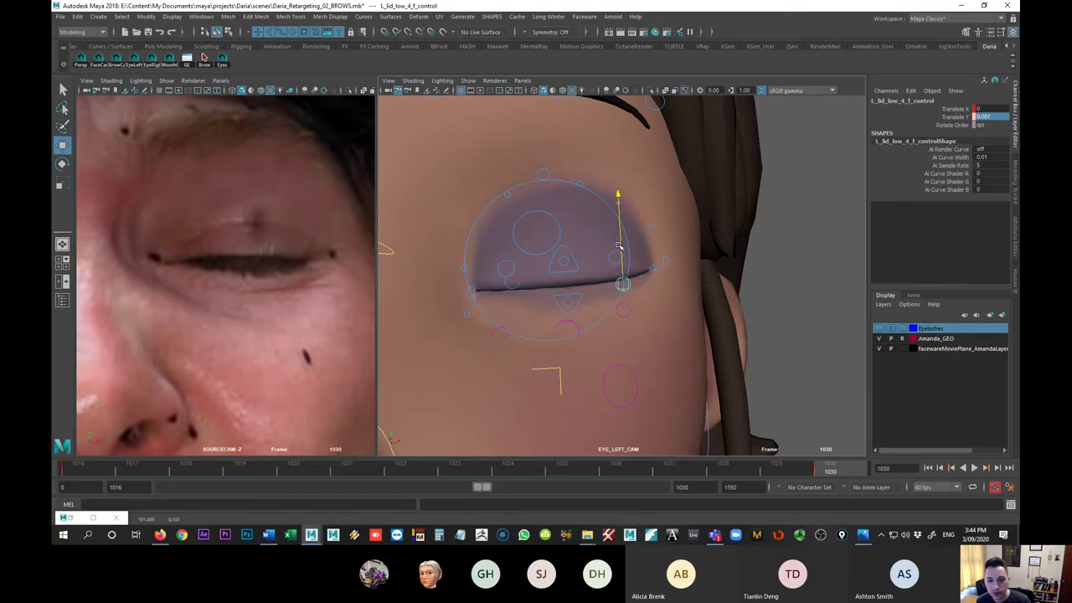
pyautogui.click(563, 265)
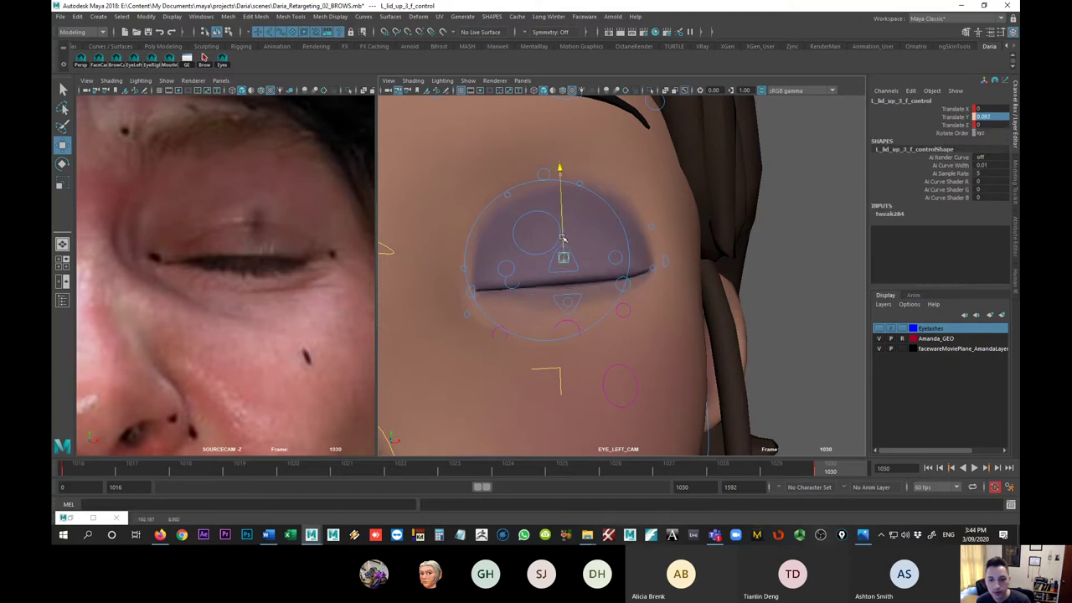
pyautogui.moveTo(562, 239); pyautogui.dragTo(562, 246)
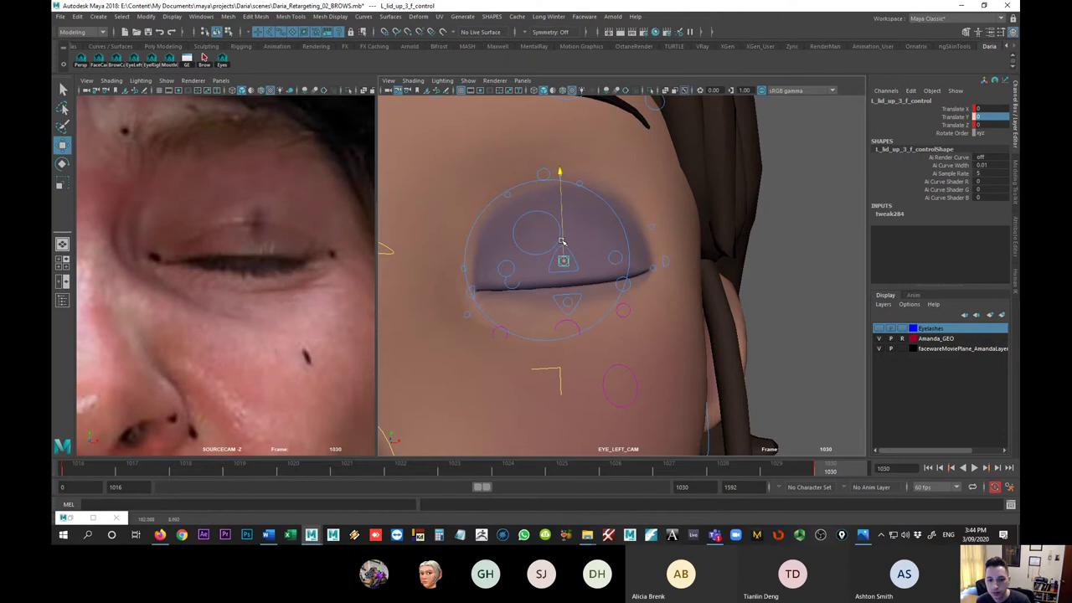
# - Lower L_lid_low_2_f_control to about 0.092 in Y and raise L_lid_up_2_f_control to about 0.111 in Y
pyautogui.click(568, 303)
pyautogui.click(566, 300)
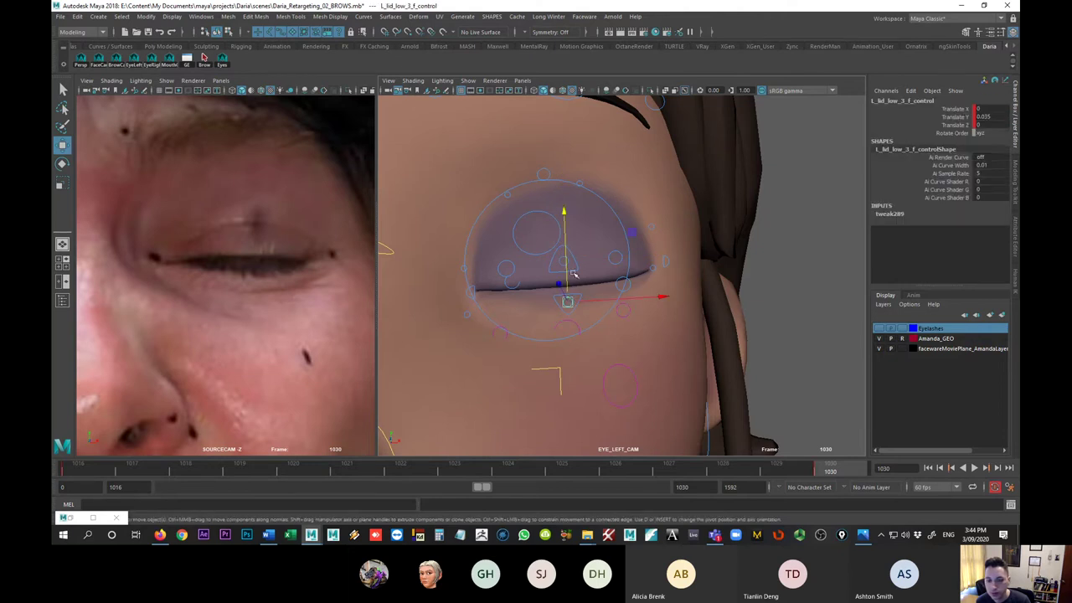
pyautogui.click(511, 280)
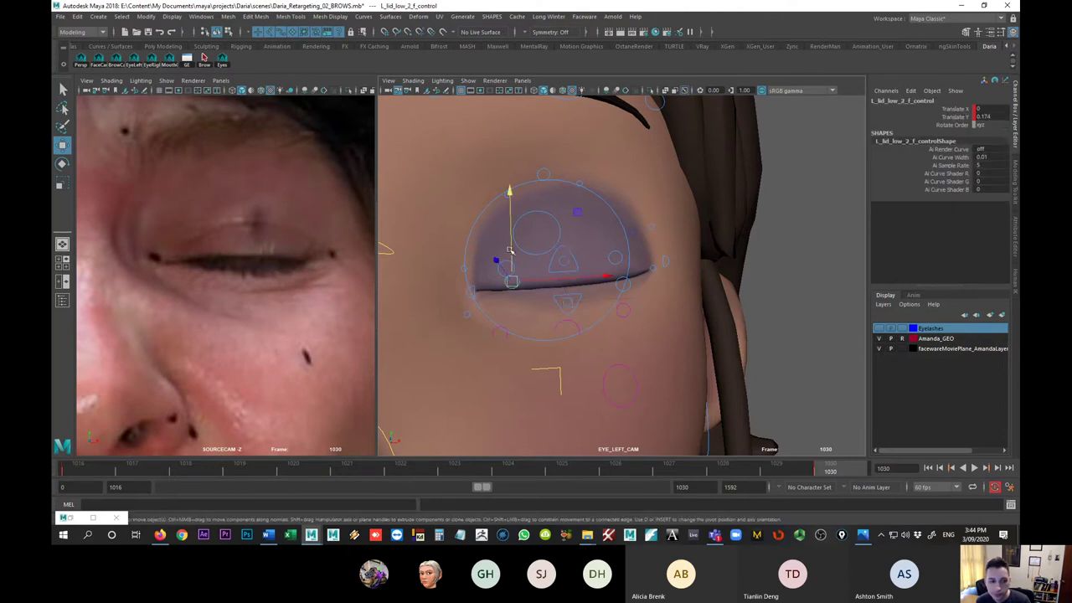
pyautogui.moveTo(514, 249); pyautogui.dragTo(513, 255)
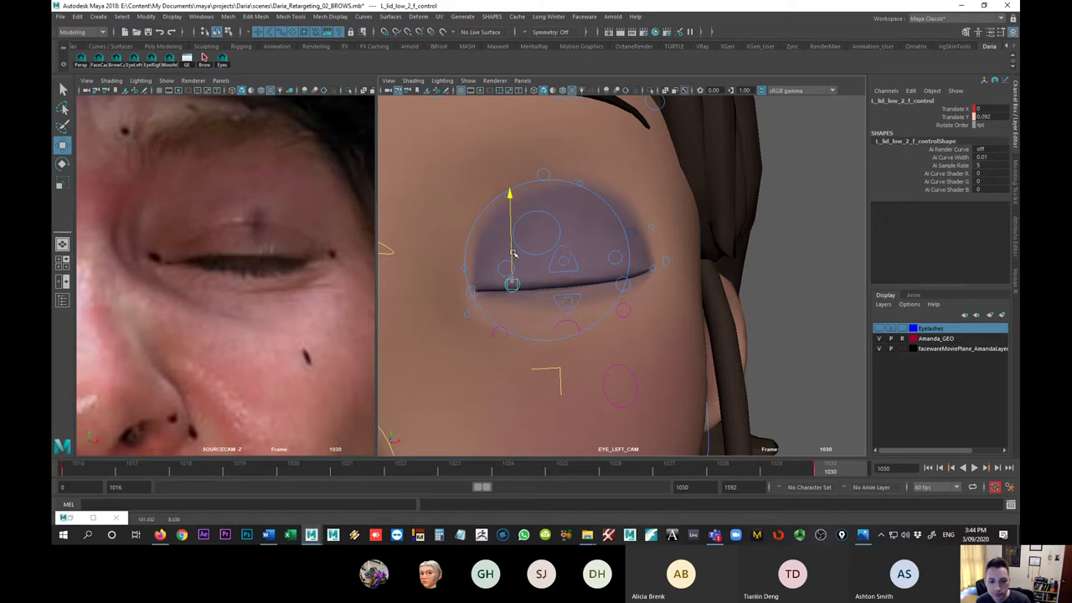
pyautogui.click(504, 265)
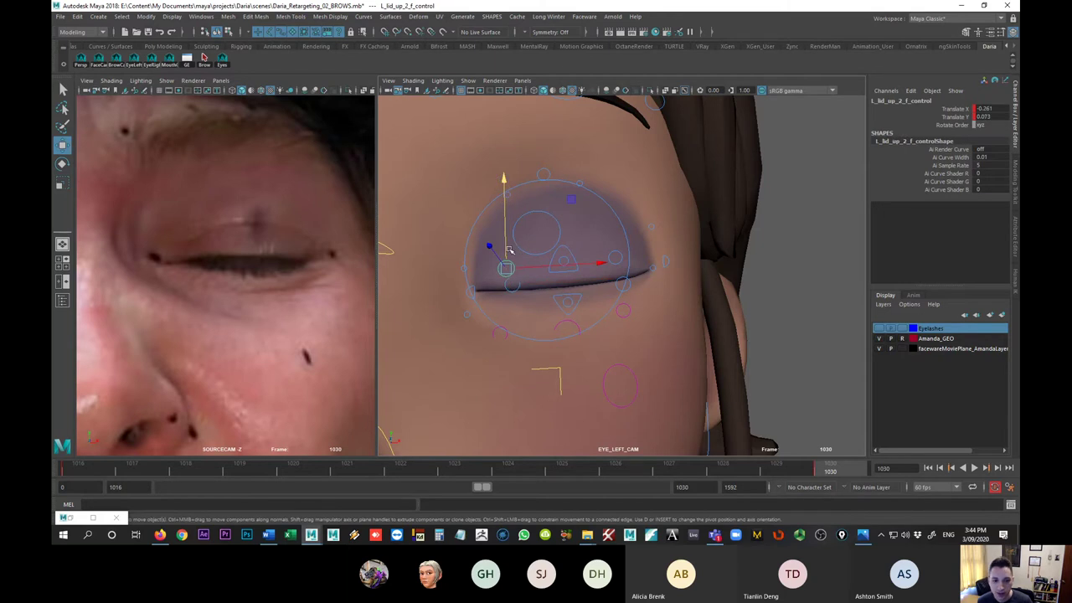
pyautogui.moveTo(504, 248); pyautogui.dragTo(507, 243)
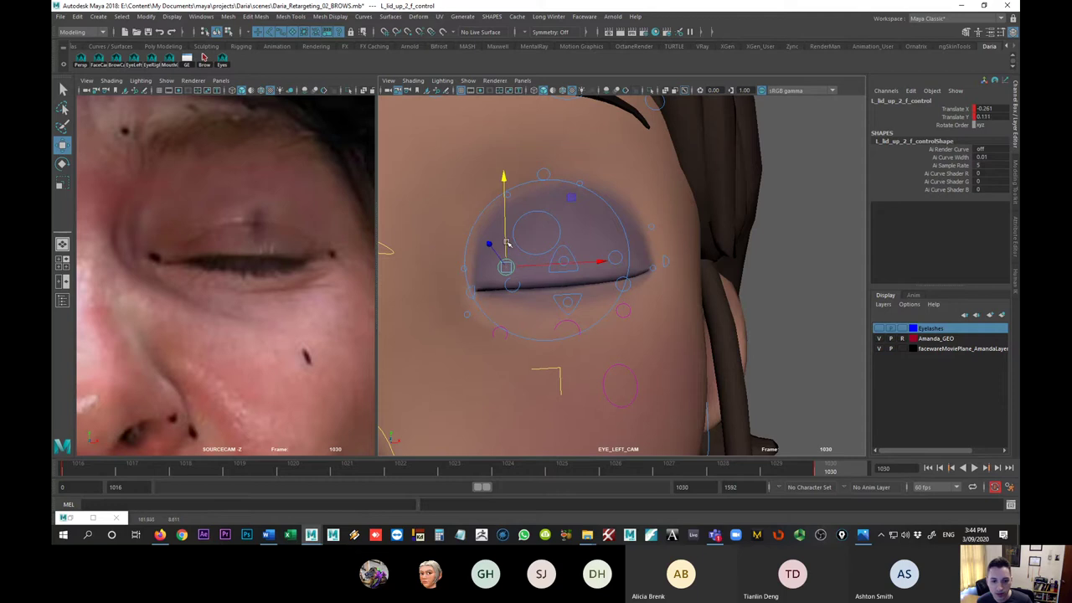
# - Extend the playback range's end to frame 1045 and check the blink around frame 1030 with the Eyelashes layer shown
pyautogui.click(879, 328)
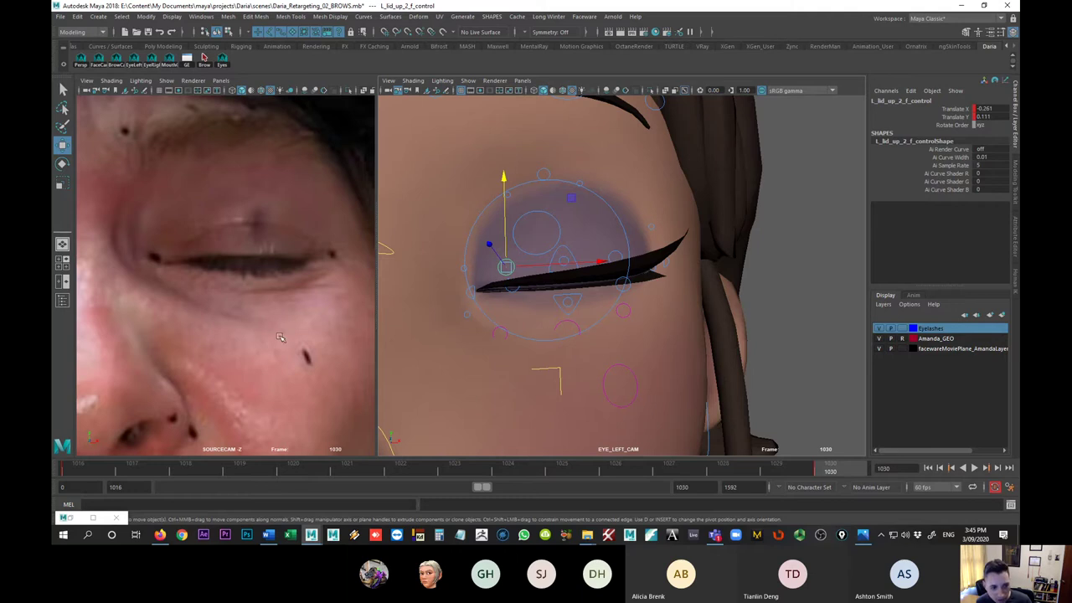
pyautogui.click(801, 471)
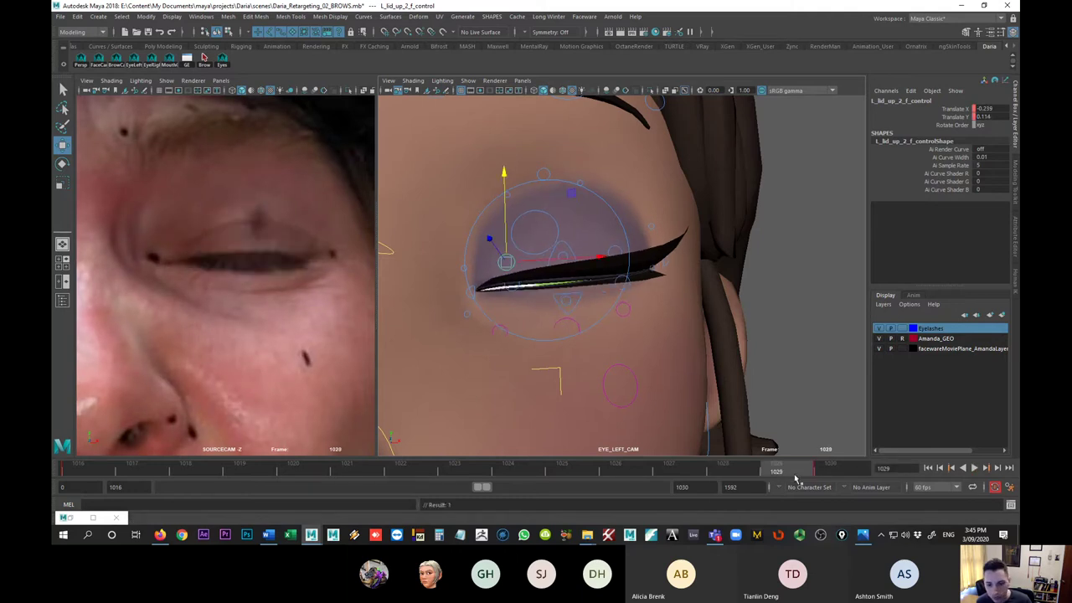
pyautogui.click(709, 486)
pyautogui.write('1045')
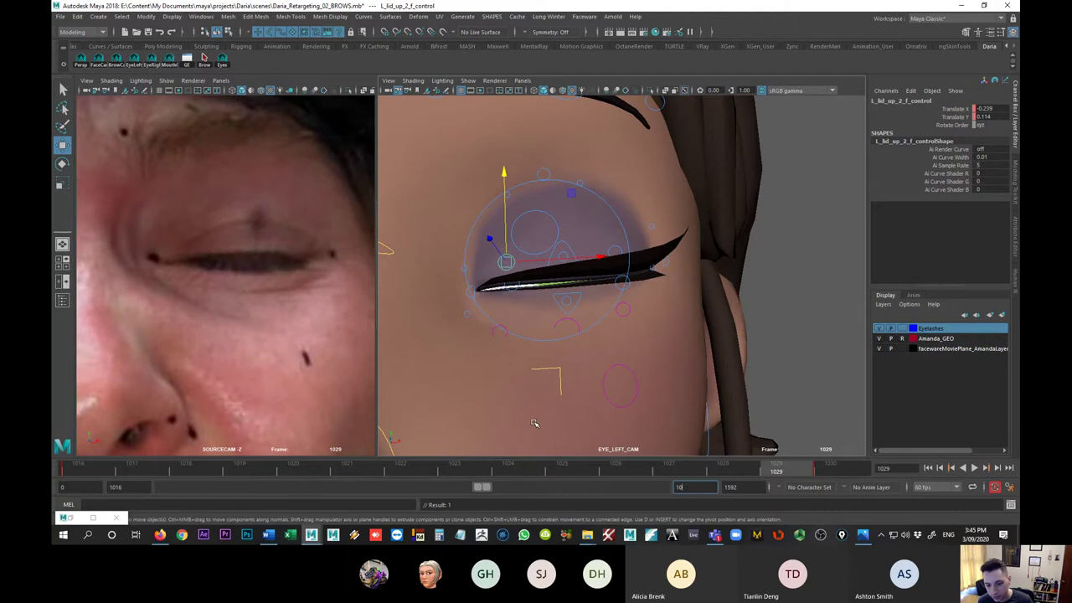
pyautogui.press('Return')
pyautogui.hotkey('alt', 'v')
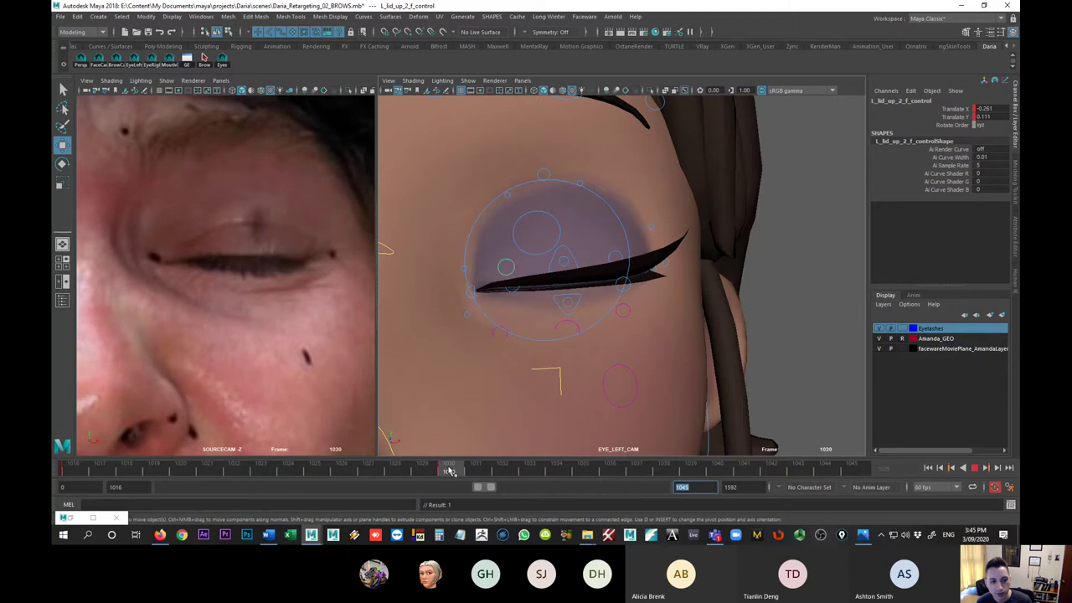
pyautogui.click(449, 472)
# - Hide the Eyelashes layer and raise the left upper-lid base control to about 0.073 in Y
pyautogui.click(878, 328)
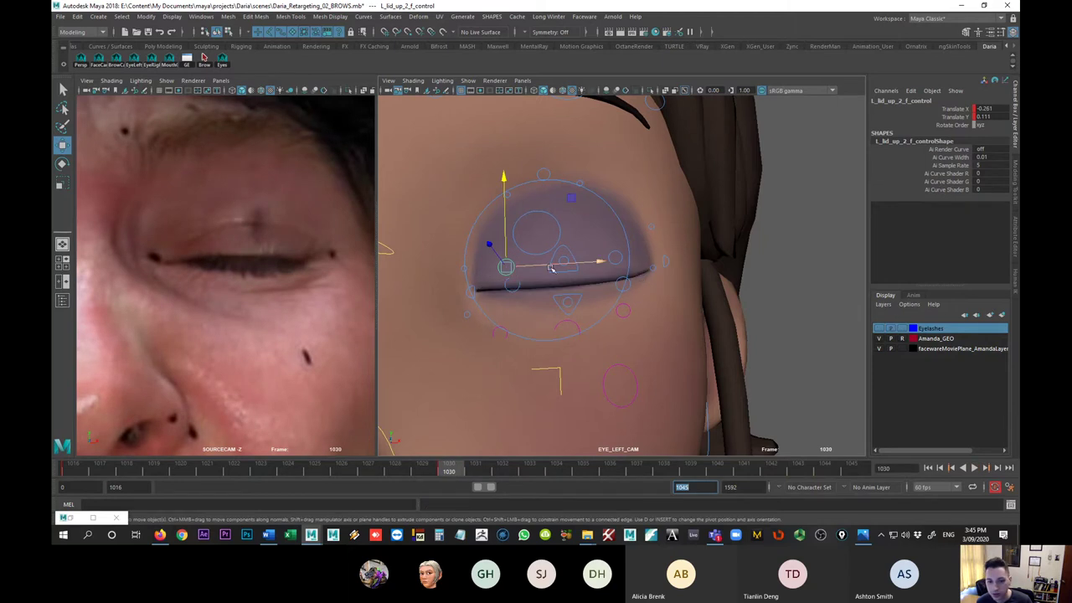
pyautogui.click(571, 242)
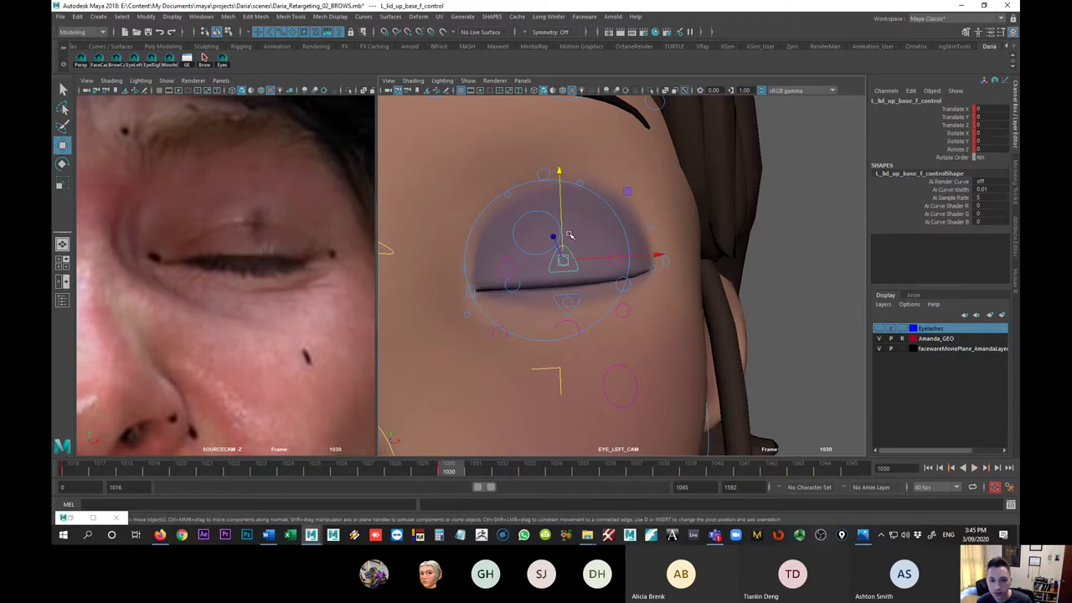
pyautogui.moveTo(568, 231); pyautogui.dragTo(568, 237)
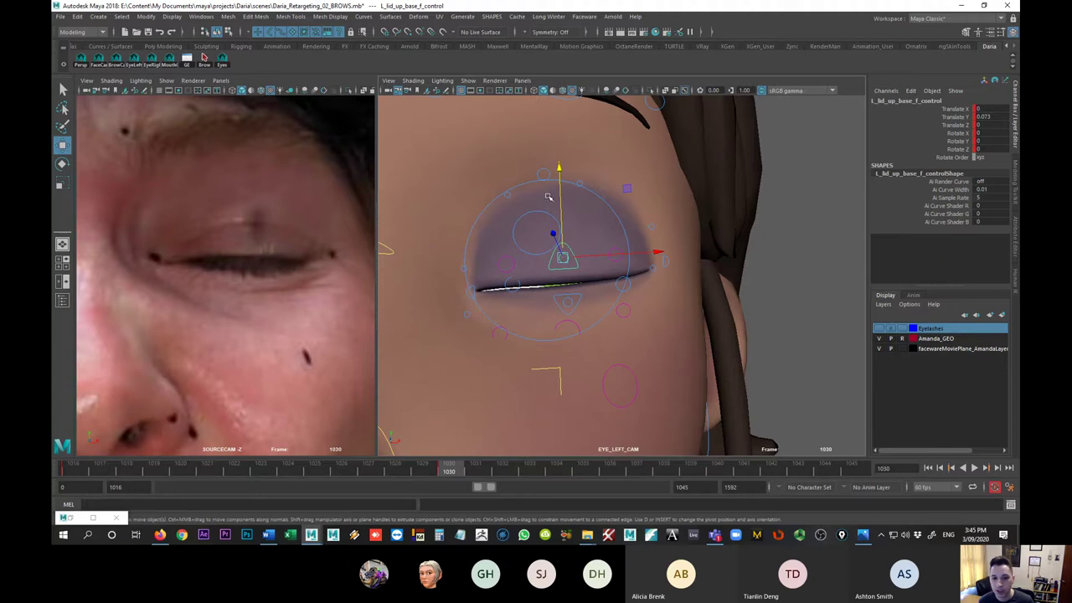
pyautogui.moveTo(563, 196)
pyautogui.mouseDown()
pyautogui.moveTo(562, 251)
pyautogui.moveTo(563, 196)
pyautogui.mouseUp()
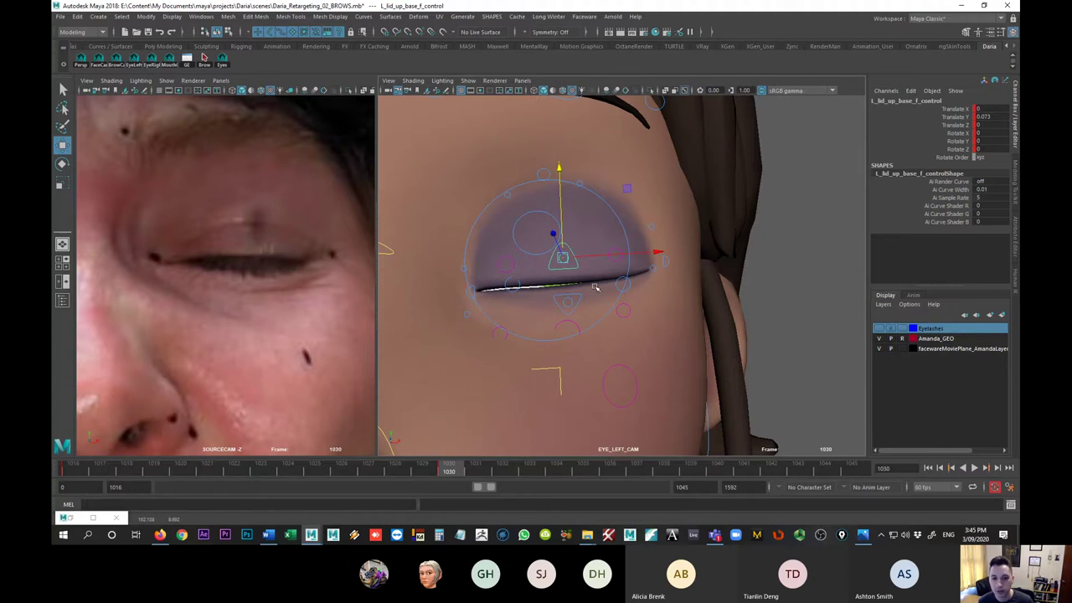
pyautogui.hotkey('ctrl', 'z')
# - Lower L_lid_low_4_f_control slightly and raise L_lid_up_3_f_control to about 0.063 in Y to even out the lid line
pyautogui.click(618, 282)
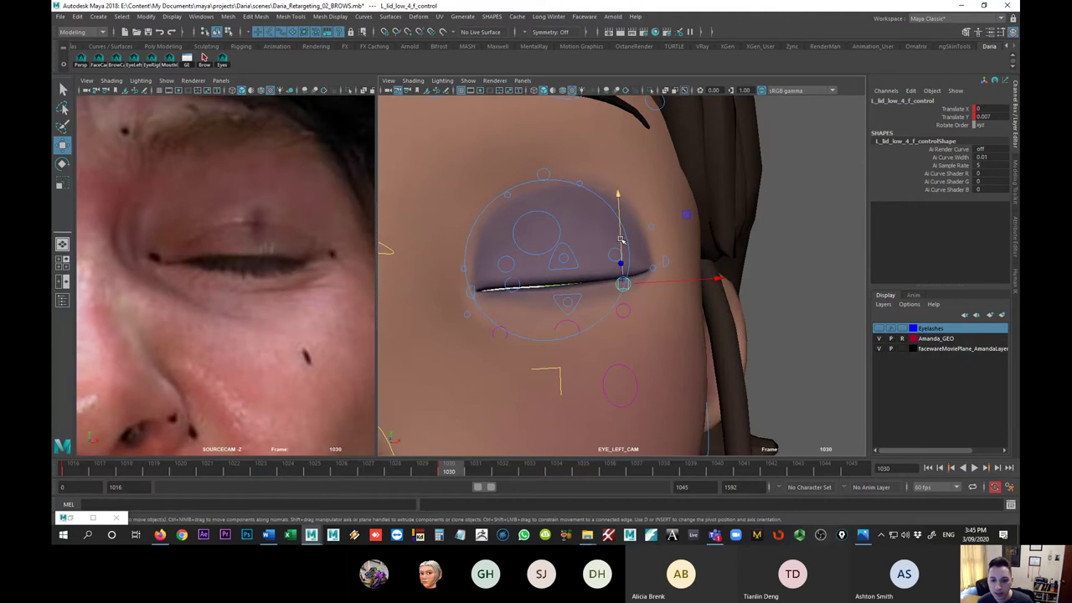
pyautogui.moveTo(620, 241); pyautogui.dragTo(601, 266)
pyautogui.click(512, 286)
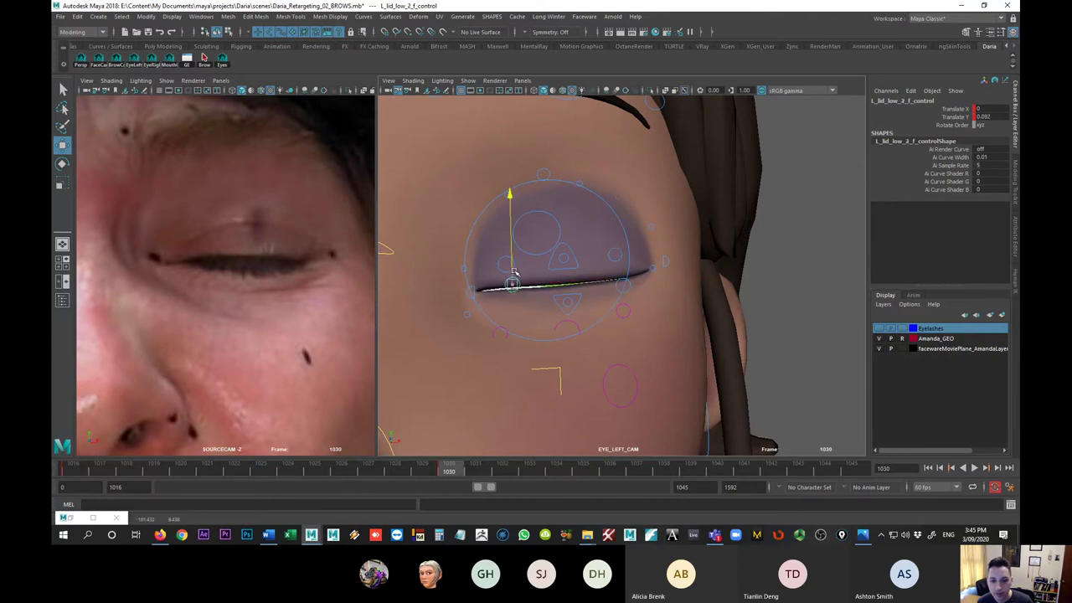
pyautogui.click(617, 256)
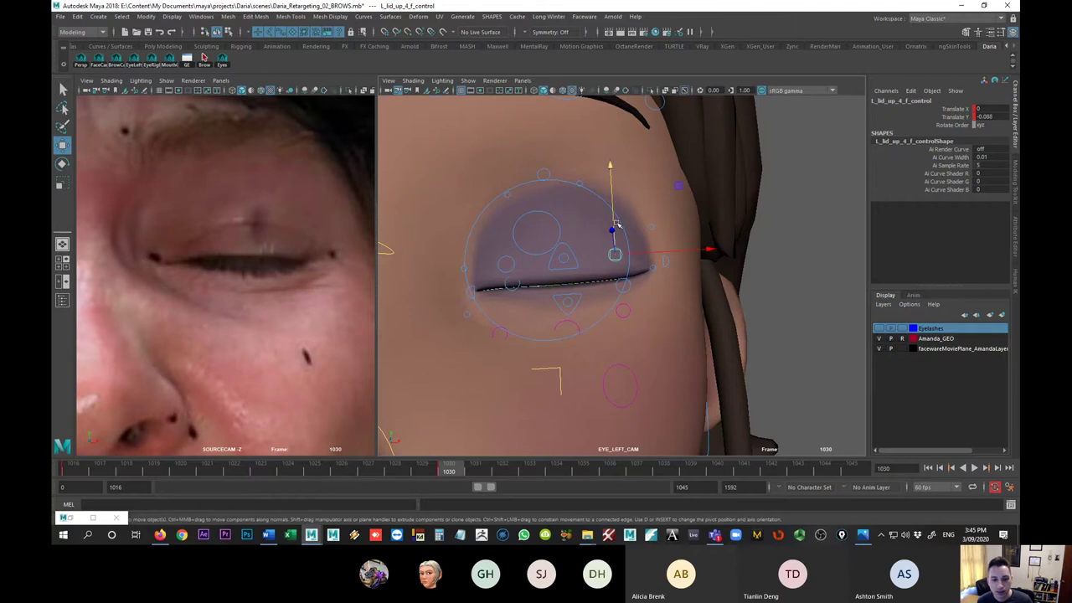
pyautogui.click(564, 256)
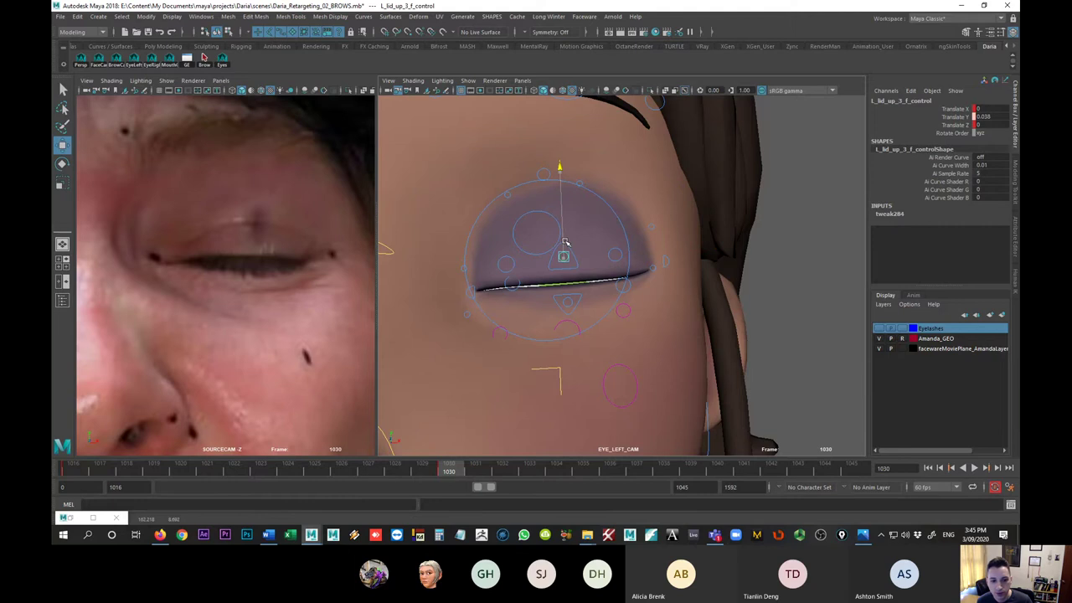
pyautogui.moveTo(566, 242); pyautogui.dragTo(566, 243)
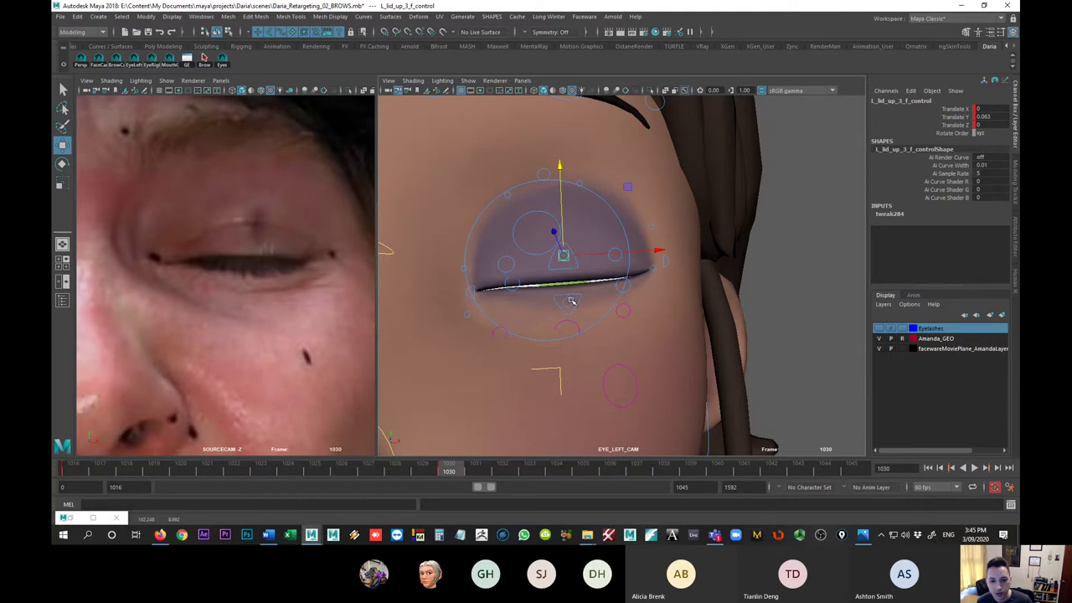
# - Adjust the left lower lid's middle control and set the lower-lid base control to about 0.035 in Y
pyautogui.click(570, 300)
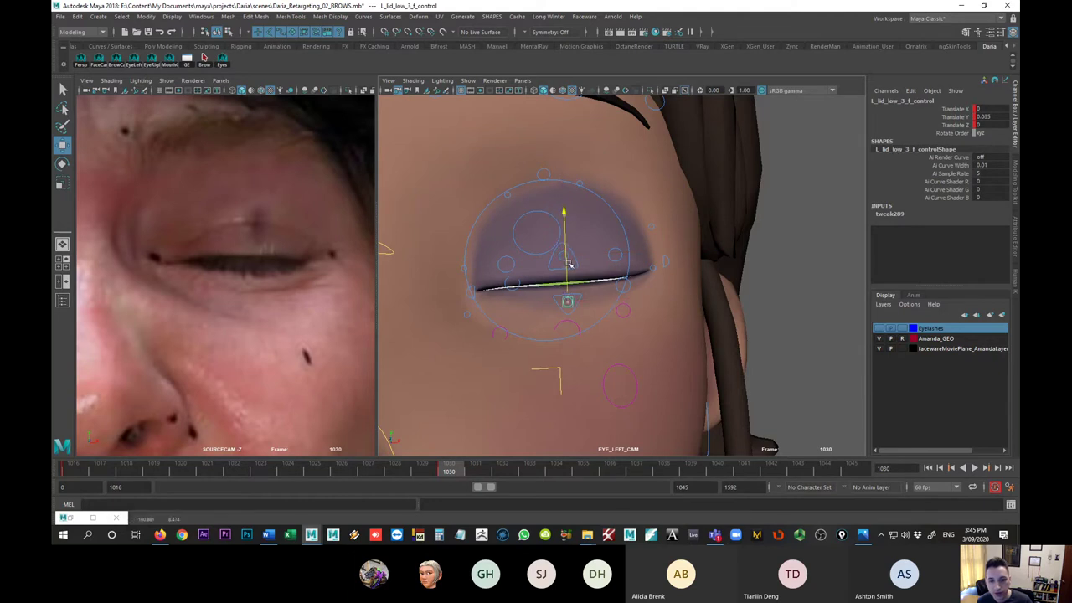
pyautogui.moveTo(564, 265); pyautogui.dragTo(570, 315)
pyautogui.click(569, 294)
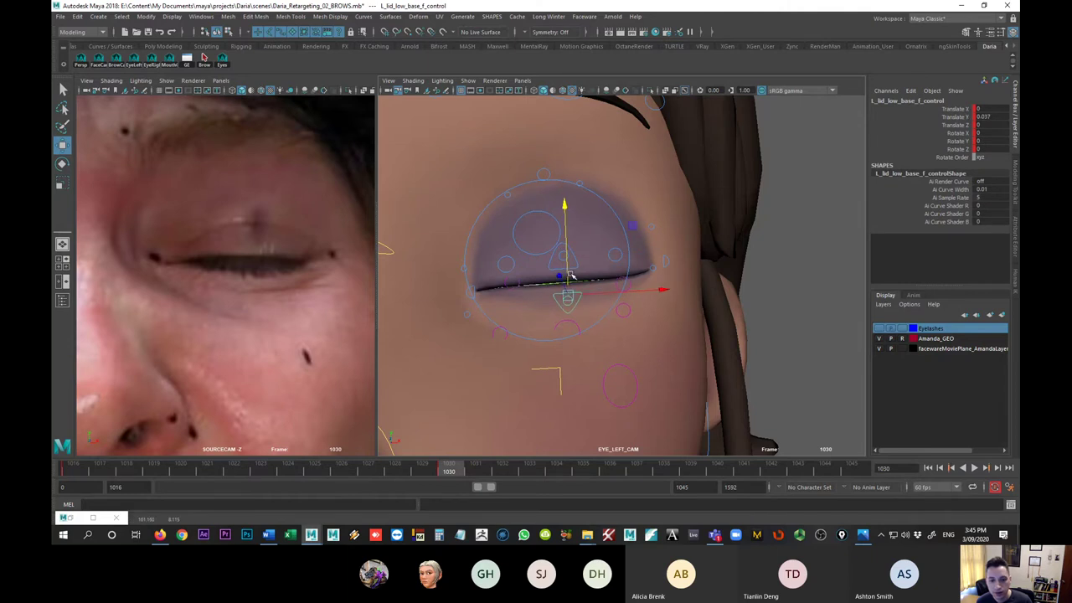
pyautogui.moveTo(570, 277); pyautogui.dragTo(570, 278)
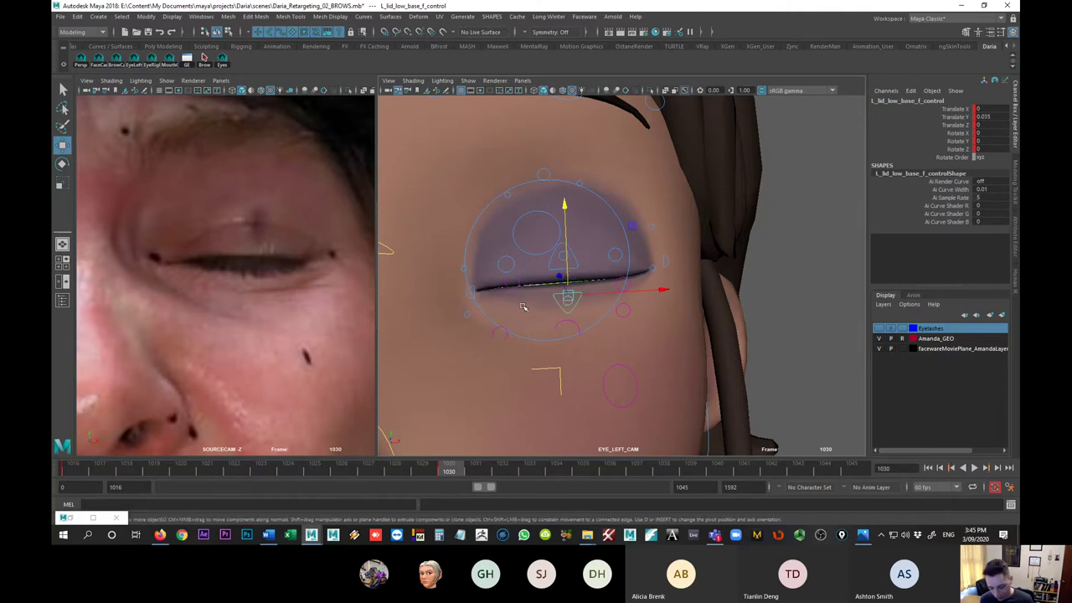
# - Flip repeatedly between frames 1016 and 1030 to compare the left eye's open and closed poses with the actor's footage
pyautogui.hotkey('alt', 'shift', 'v')
pyautogui.press('.')
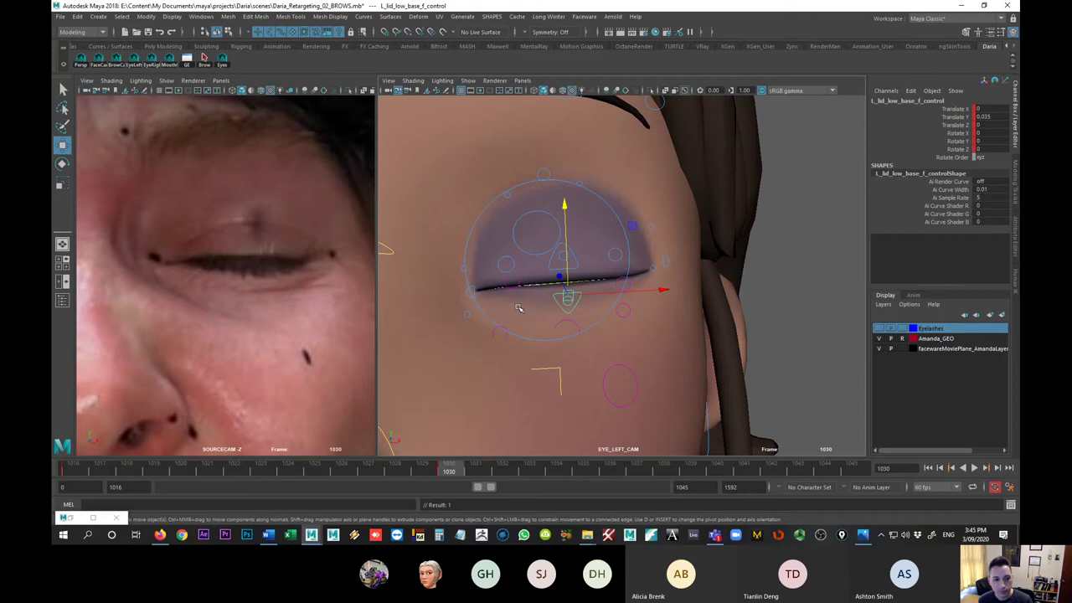
pyautogui.press('.')
pyautogui.press('.')
pyautogui.press(',')
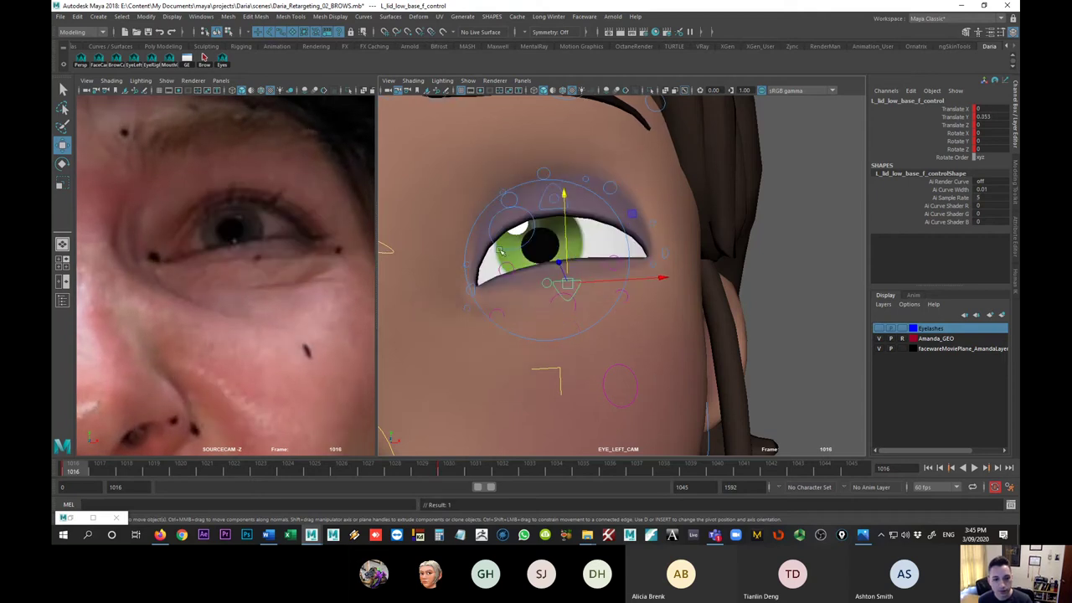
pyautogui.press('.')
pyautogui.press(',')
pyautogui.press('.')
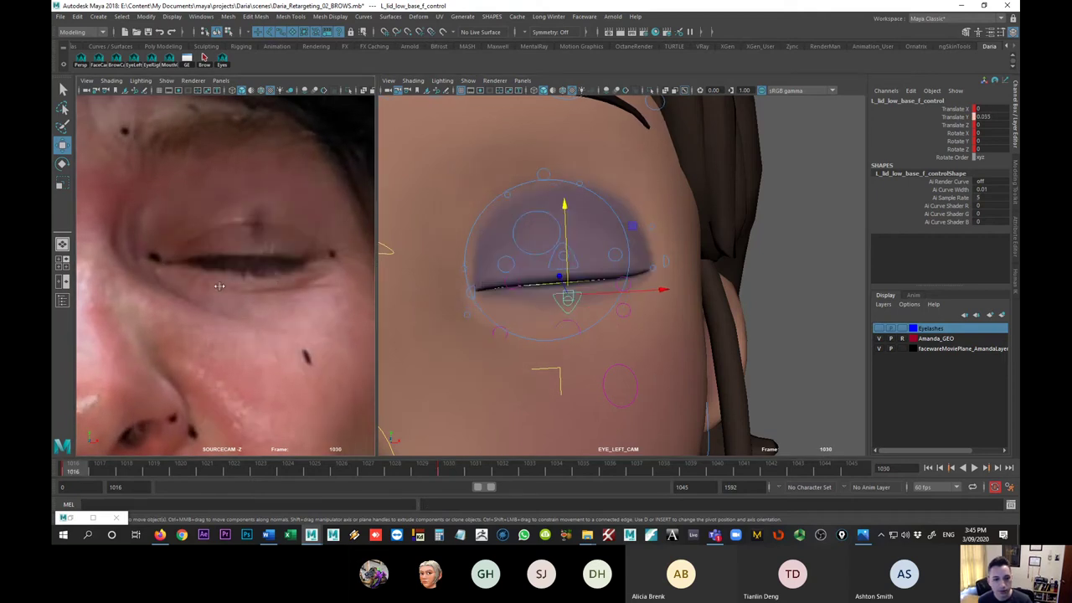
pyautogui.press(',')
pyautogui.press('.')
pyautogui.press(',')
pyautogui.press('.')
pyautogui.press(',')
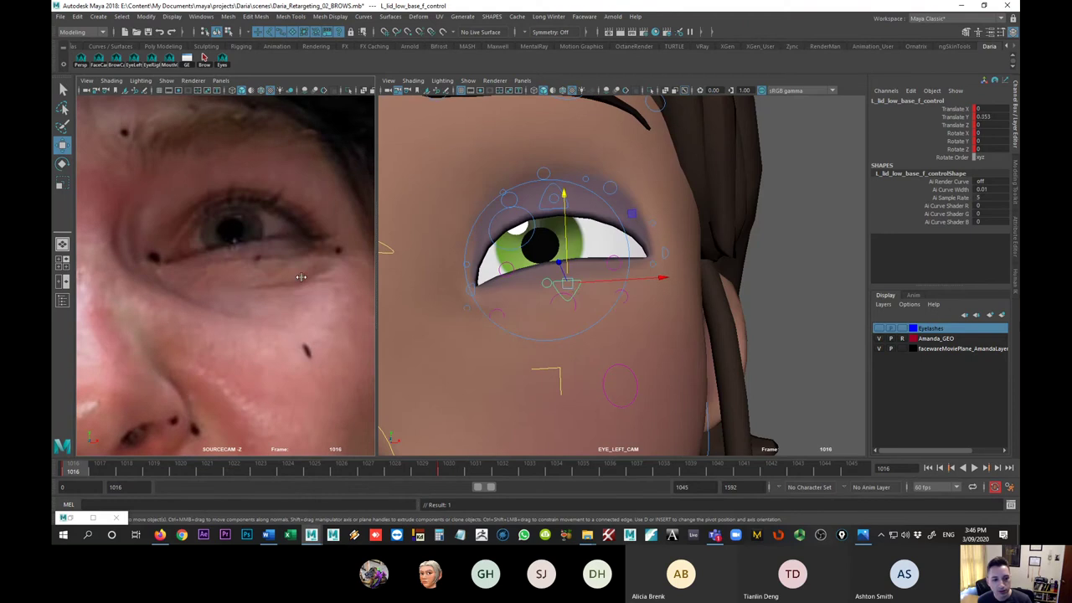
pyautogui.press('.')
pyautogui.press(',')
pyautogui.press('.')
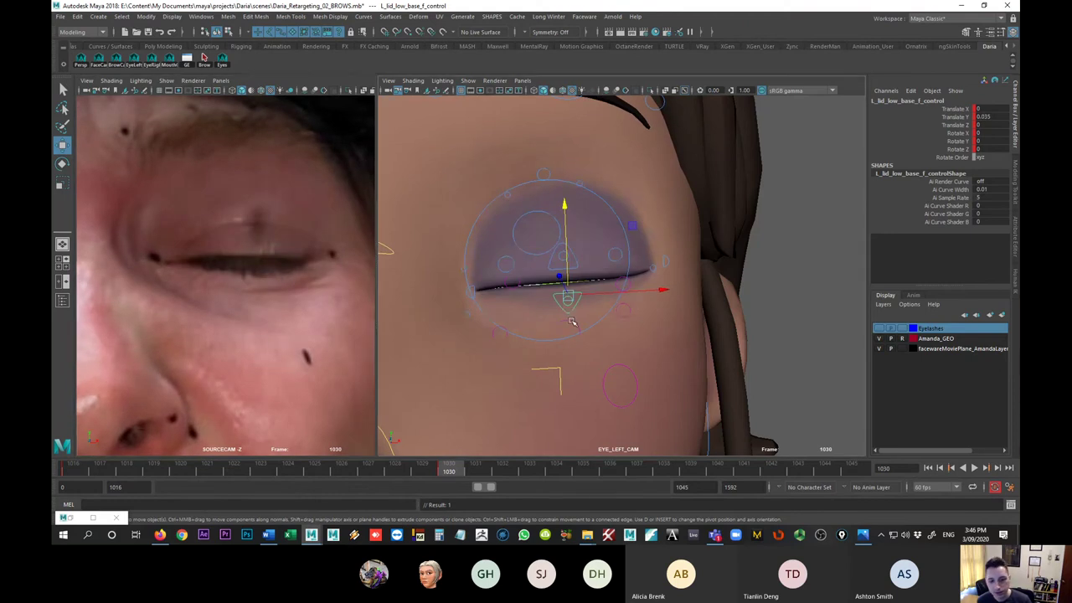
pyautogui.press(',')
pyautogui.press('.')
pyautogui.click(87, 471)
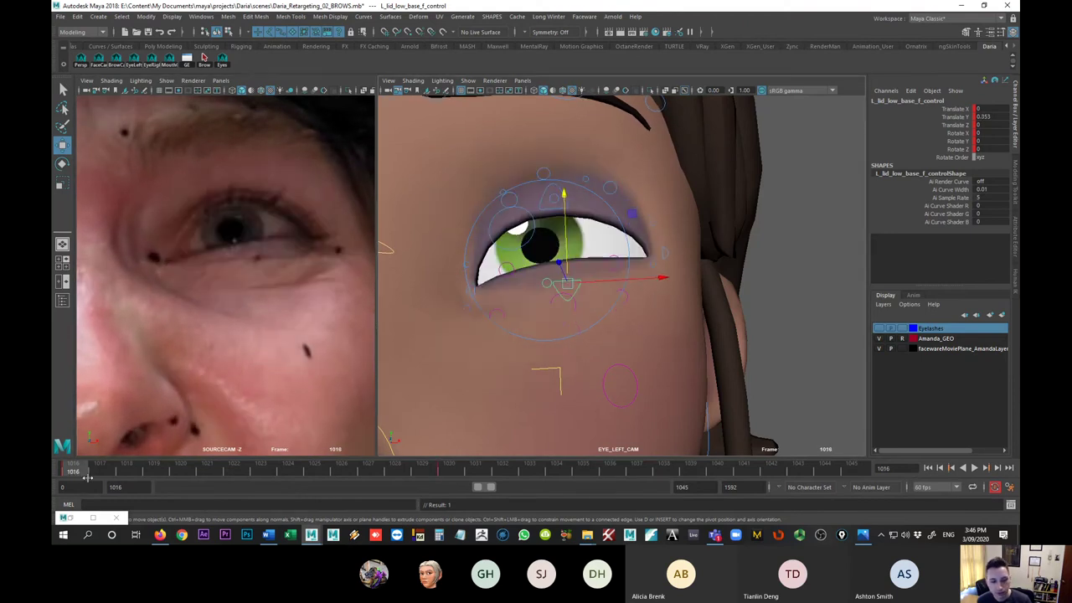
pyautogui.press('.')
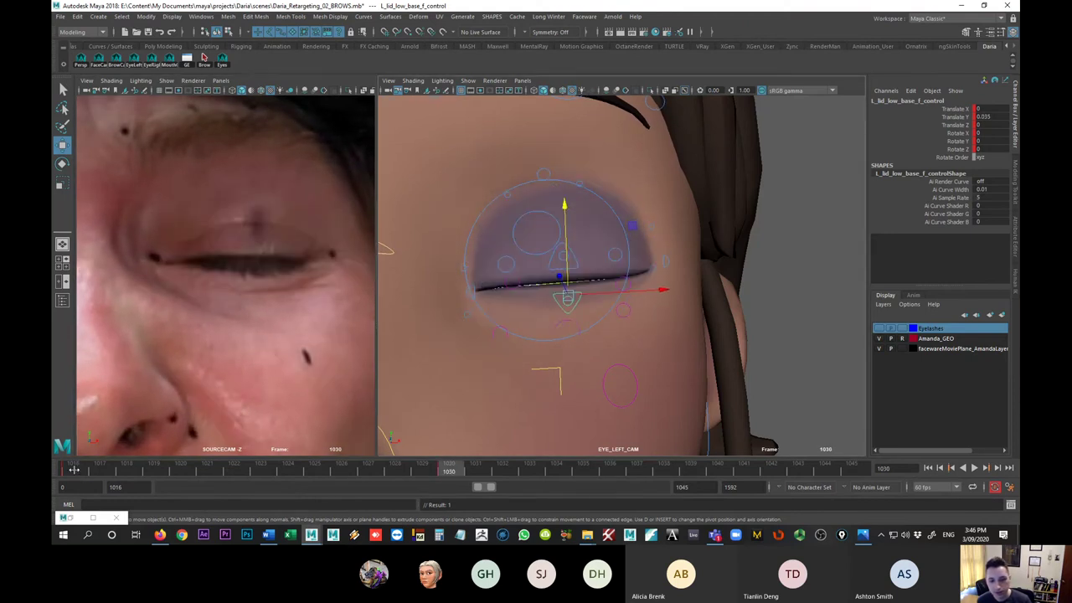
# - Select the three controls below the left eye and compare their positions between frames 1016 and 1030 against the footage
pyautogui.click(581, 325)
pyautogui.click(578, 326)
pyautogui.hotkey('alt', 'shift', 'v')
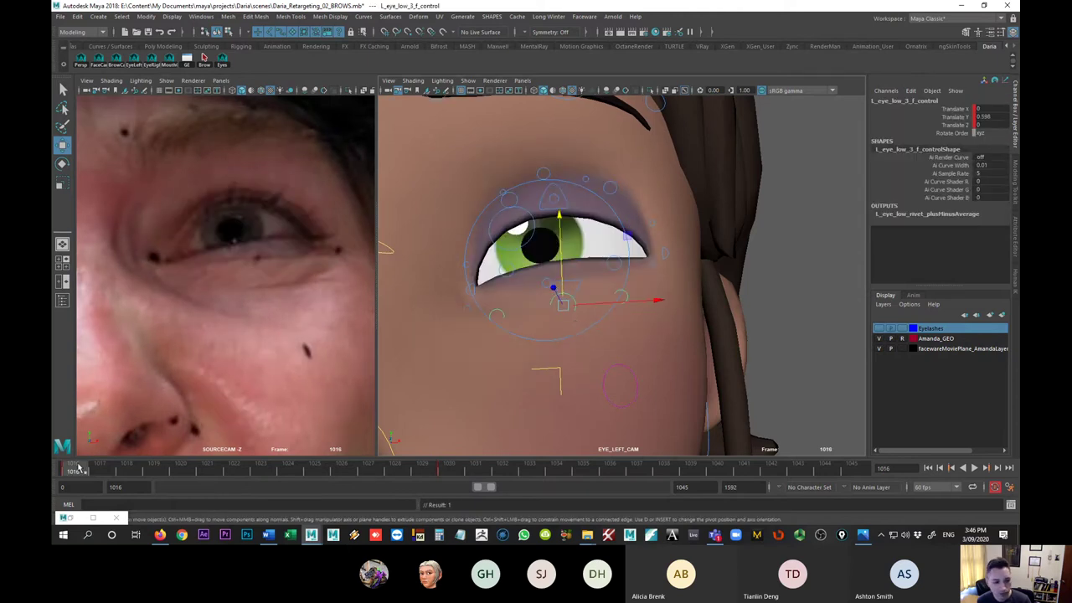
pyautogui.click(449, 468)
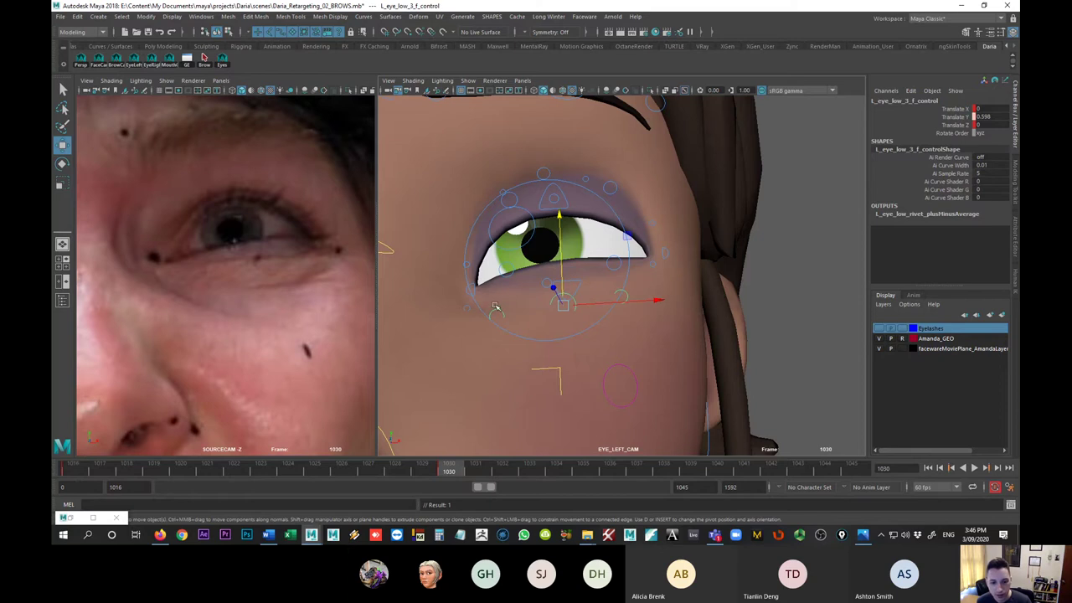
pyautogui.click(495, 308)
pyautogui.click(557, 299)
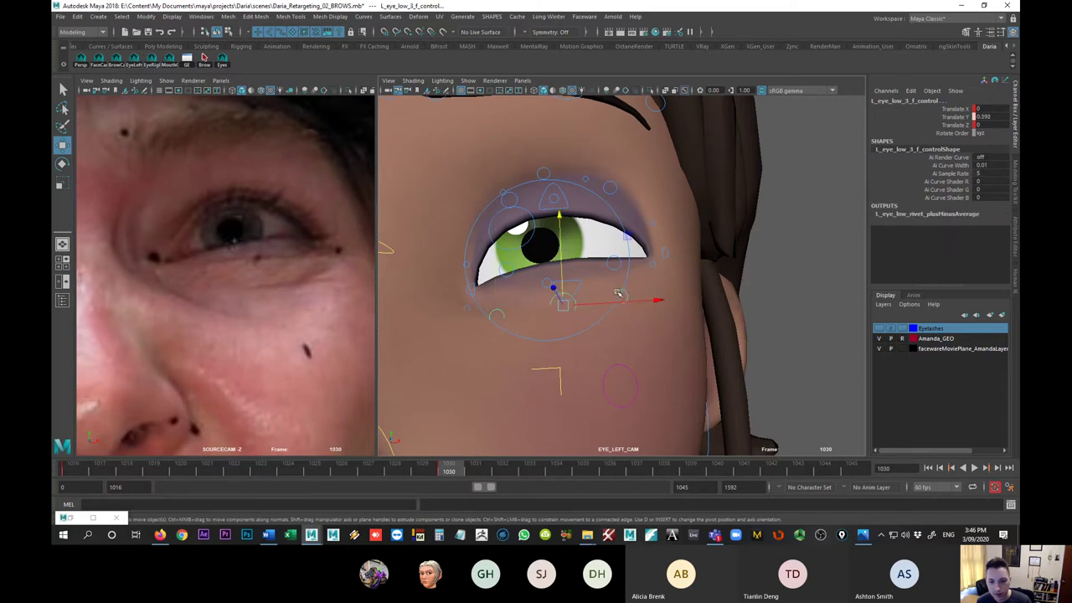
pyautogui.click(624, 296)
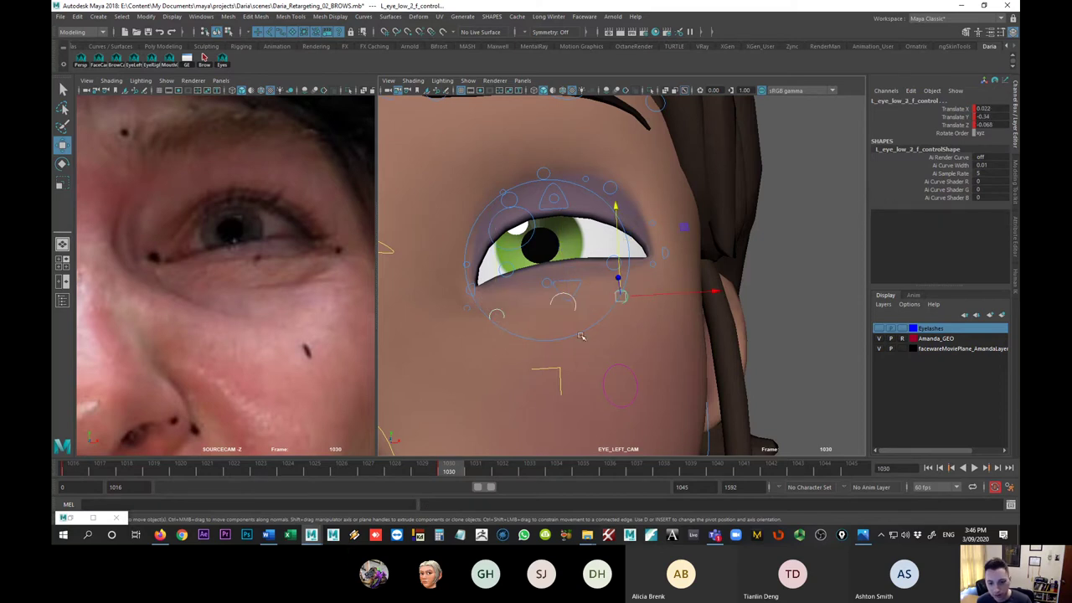
pyautogui.hotkey('alt', 'v')
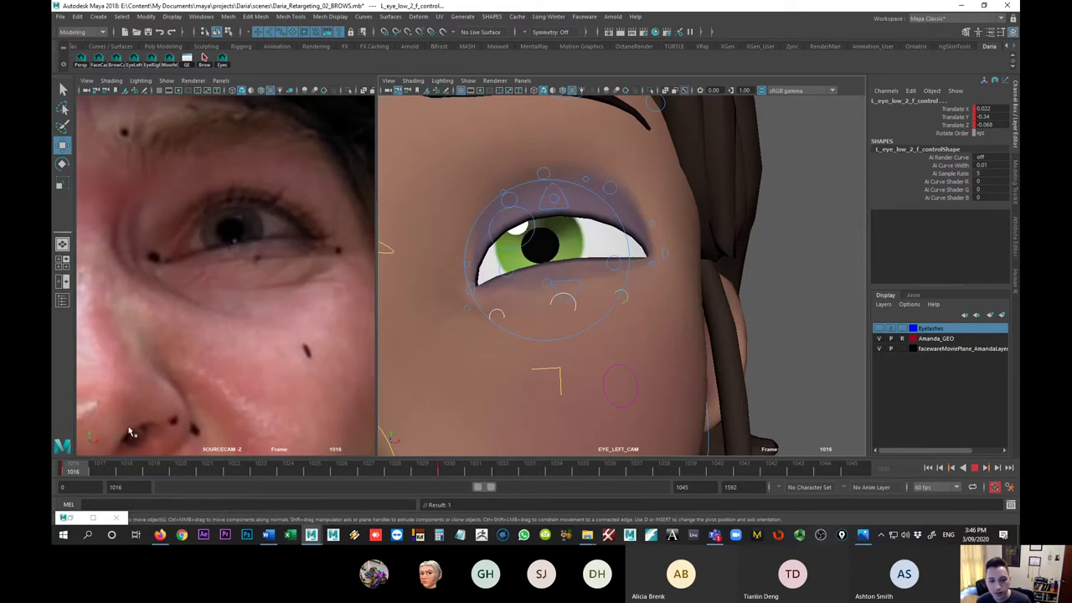
pyautogui.moveTo(515, 476); pyautogui.dragTo(449, 473)
# - Lower L_eye_low_3_f_control to about 0.562 in Y at frame 1030 and play through the blink from frame 1016
pyautogui.click(569, 303)
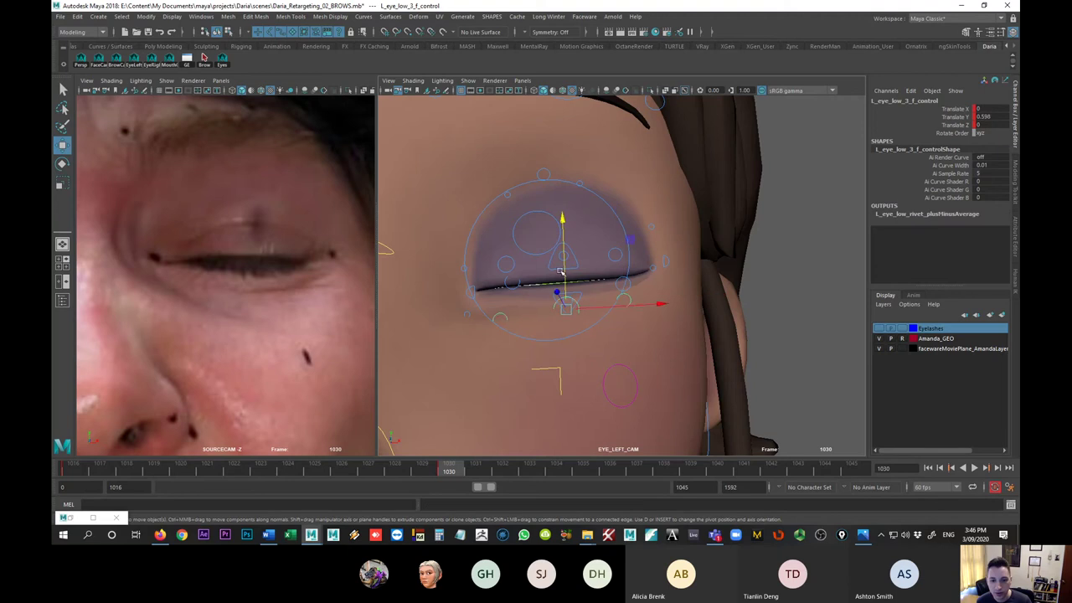
pyautogui.moveTo(565, 276); pyautogui.dragTo(559, 299)
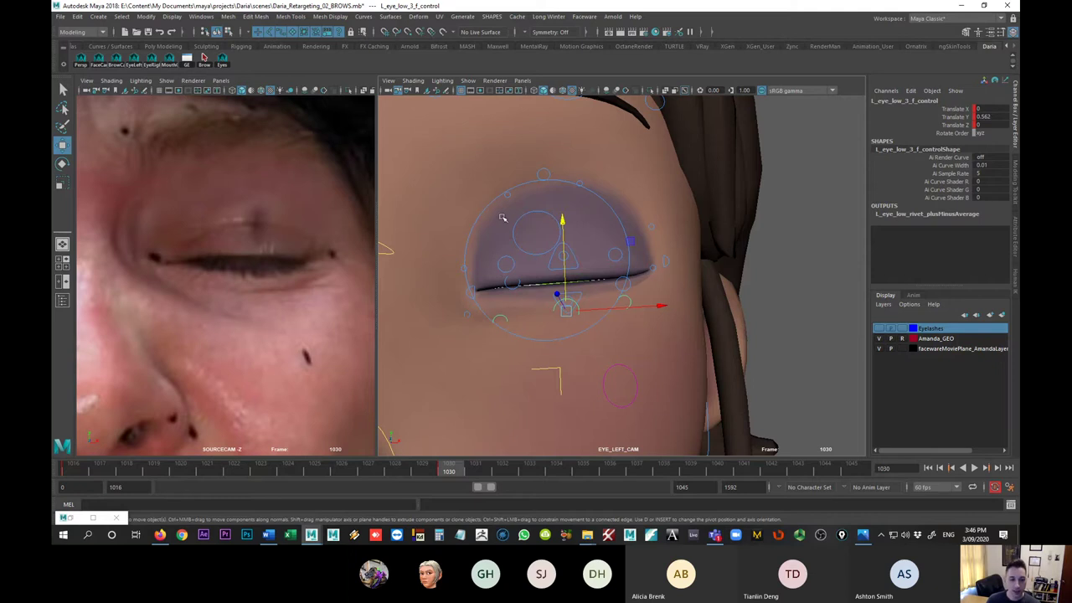
pyautogui.click(527, 254)
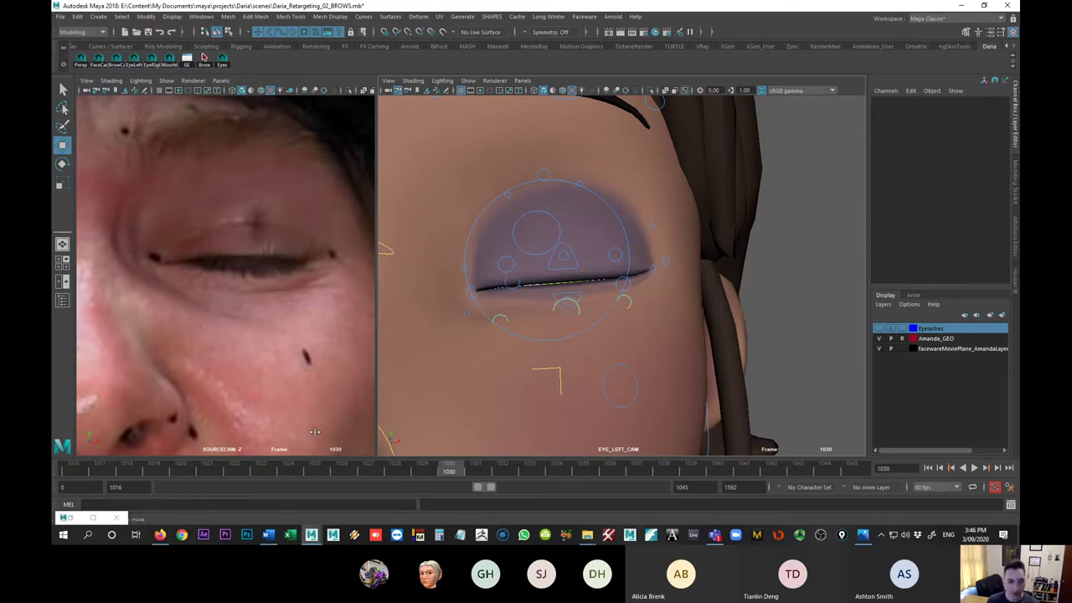
pyautogui.click(72, 467)
pyautogui.hotkey('alt', 'v')
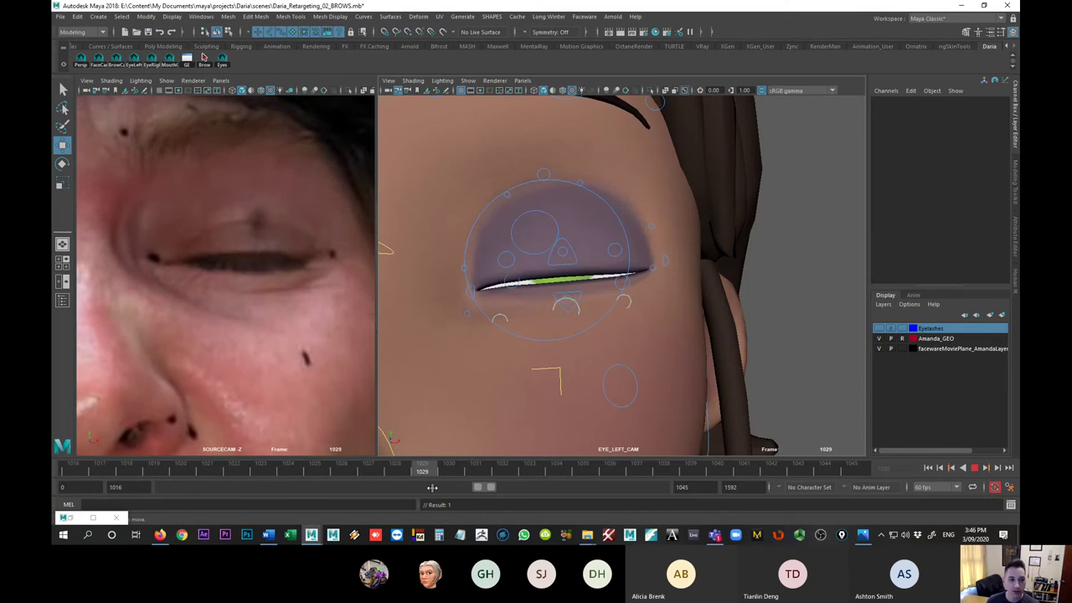
pyautogui.hotkey('alt', 'v')
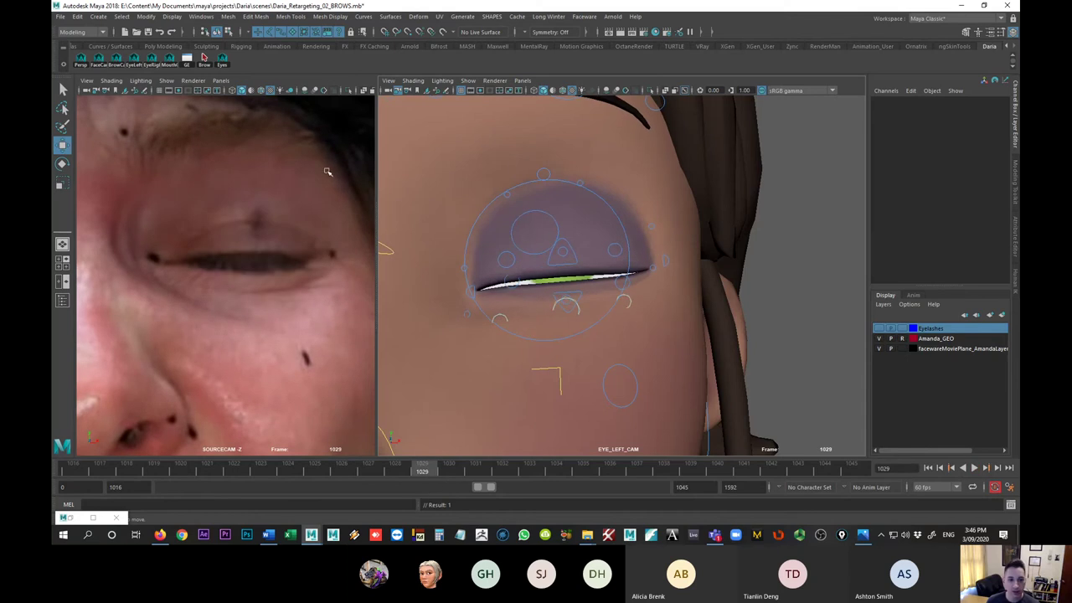
# - At frame 1030, lower L_eye_up_3_f_control slightly and move L_eye_up_2_f_control down to about -0.094 in Y
pyautogui.click(547, 170)
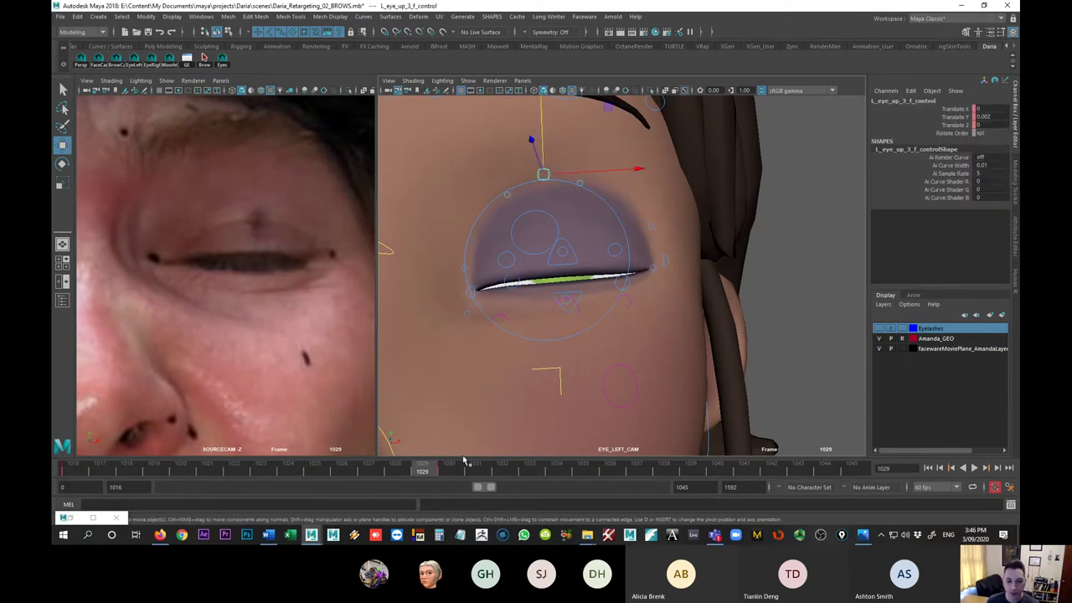
pyautogui.hotkey('alt', 'shift', 'v')
pyautogui.press('.')
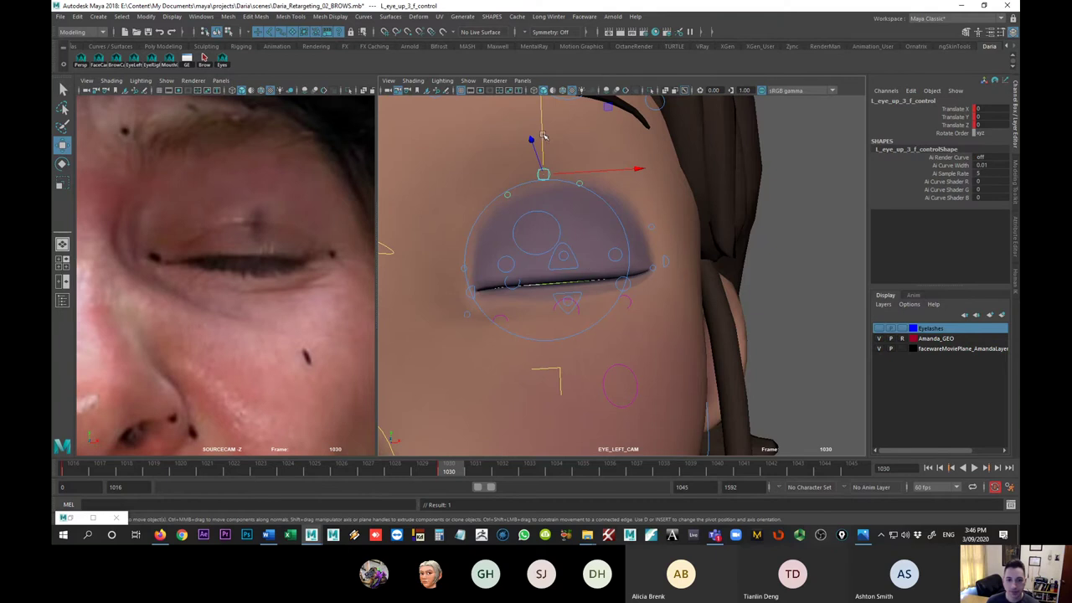
pyautogui.moveTo(542, 137); pyautogui.dragTo(538, 157)
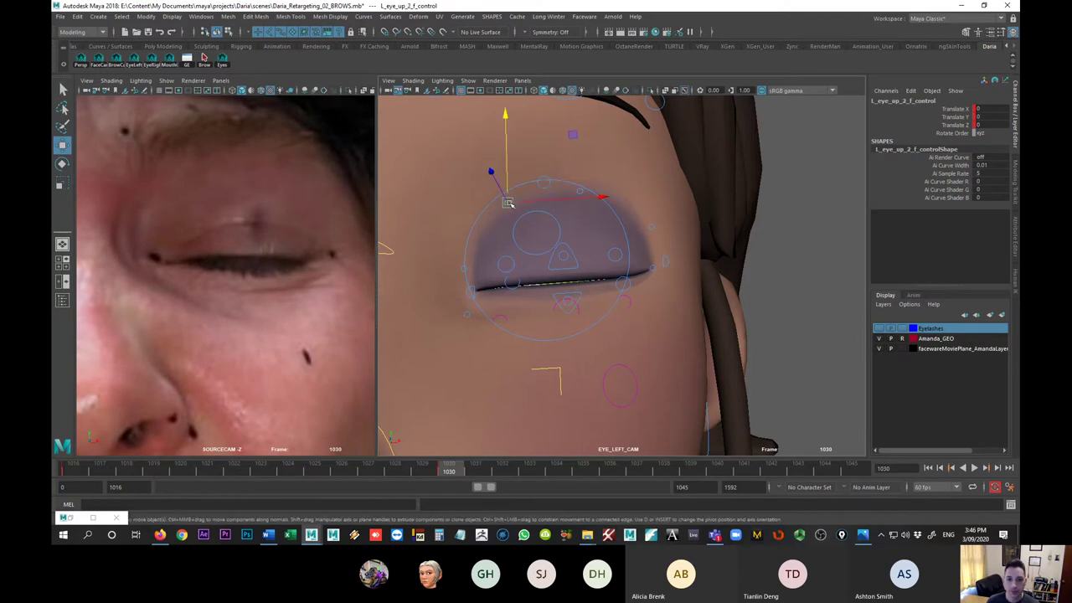
pyautogui.click(509, 205)
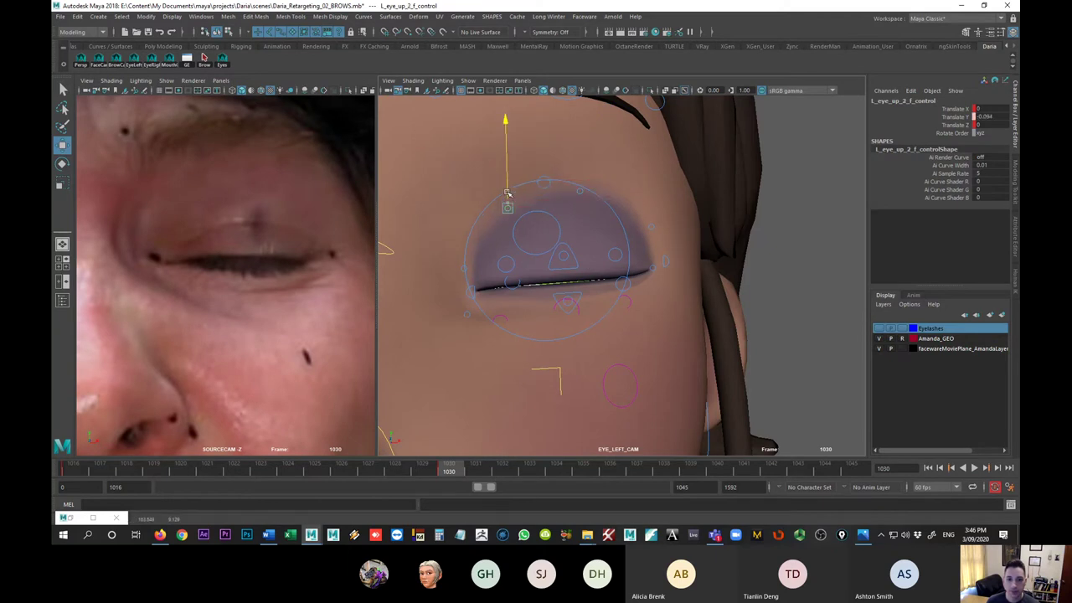
# - Shift L_eye_up_4_f_control to about 0.17, -0.187, -0.043 and L_eye_up_5_f_control to about -0.101, -0.113, -0.023
pyautogui.click(583, 185)
pyautogui.click(585, 192)
pyautogui.moveTo(585, 191); pyautogui.dragTo(586, 197)
pyautogui.hotkey('alt', '.')
pyautogui.hotkey('alt', ',')
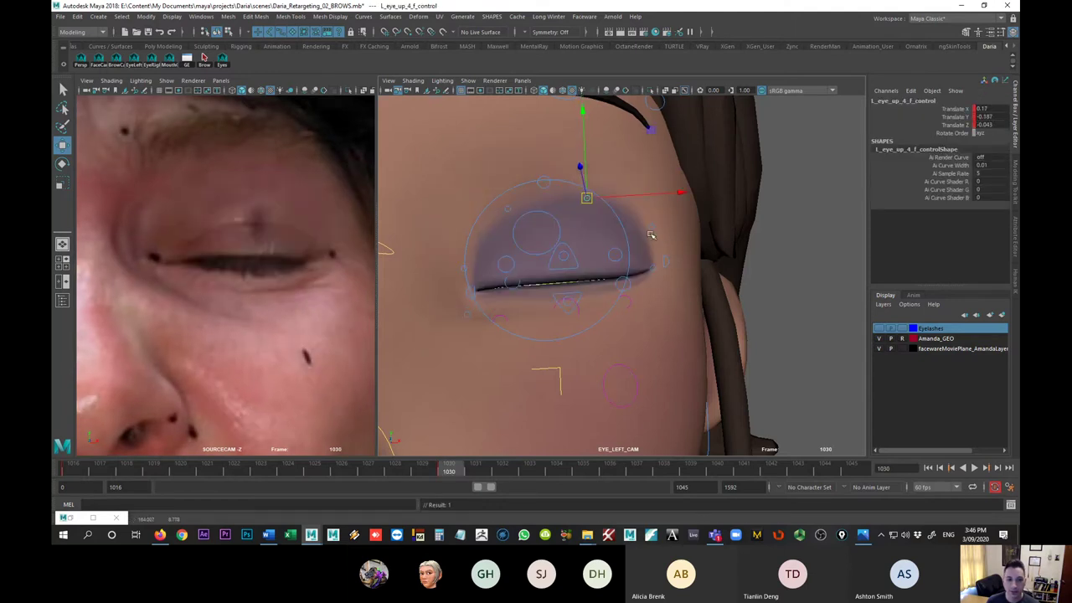
pyautogui.click(650, 231)
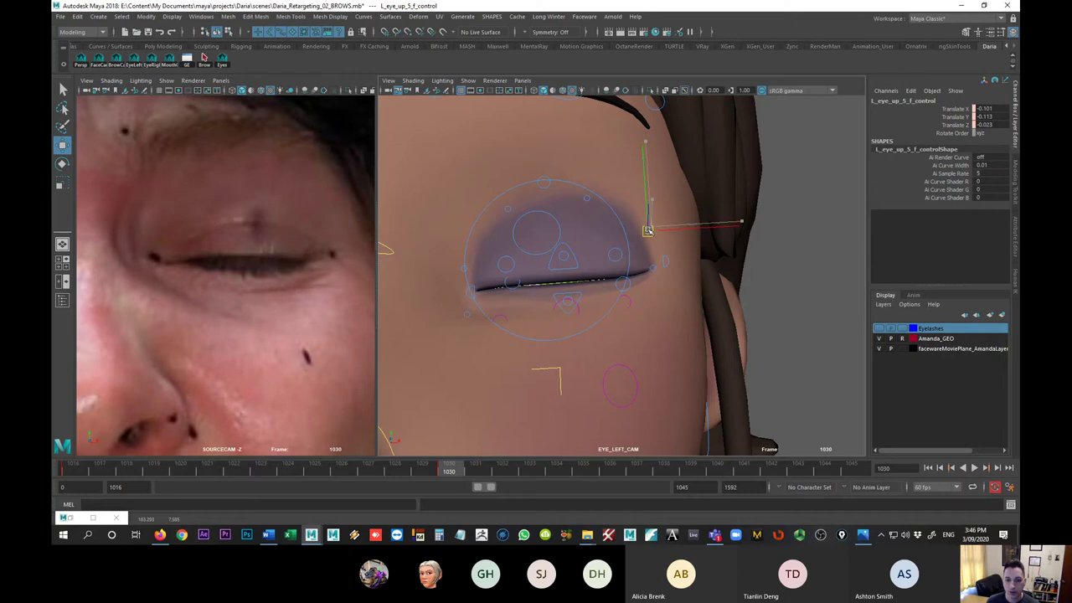
# - Move L_eye_up_1_f_control at the eye's inner corner to about 0.062, -0.049, -0.011 at frame 1030
pyautogui.click(461, 268)
pyautogui.hotkey('alt', '.')
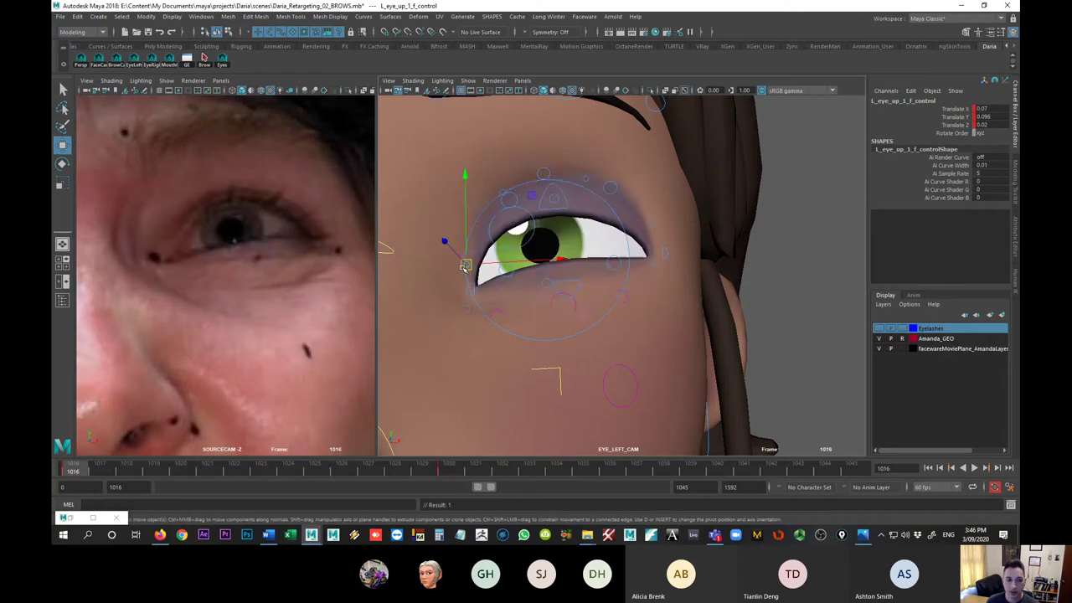
pyautogui.hotkey('alt', ',')
pyautogui.moveTo(462, 268); pyautogui.dragTo(470, 269)
# - Flip between the 1016 and 1030 keys to check how the skin above the left eye moves during the blink
pyautogui.press(',')
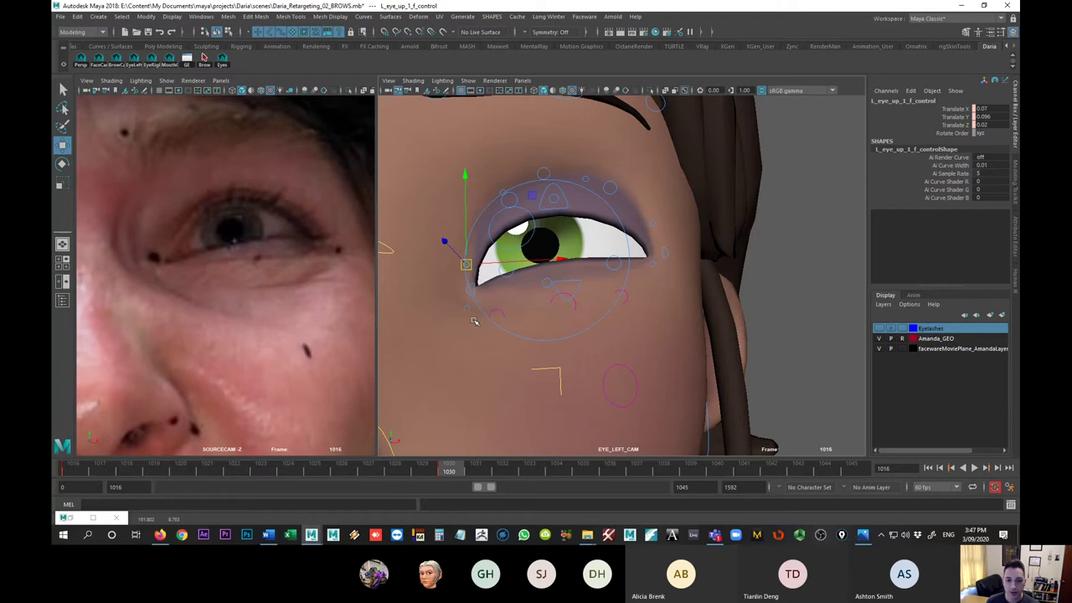
pyautogui.press('.')
pyautogui.press(',')
pyautogui.press('.')
pyautogui.press(',')
pyautogui.press('.')
pyautogui.press(',')
pyautogui.press('.')
pyautogui.press(',')
pyautogui.press('.')
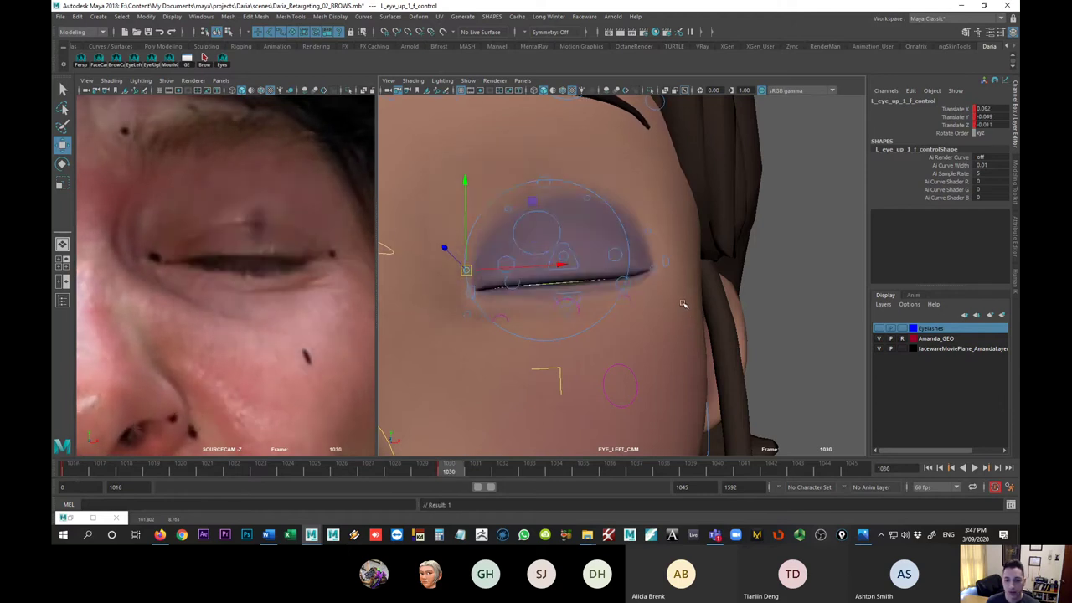
pyautogui.press(',')
pyautogui.press('.')
pyautogui.press(',')
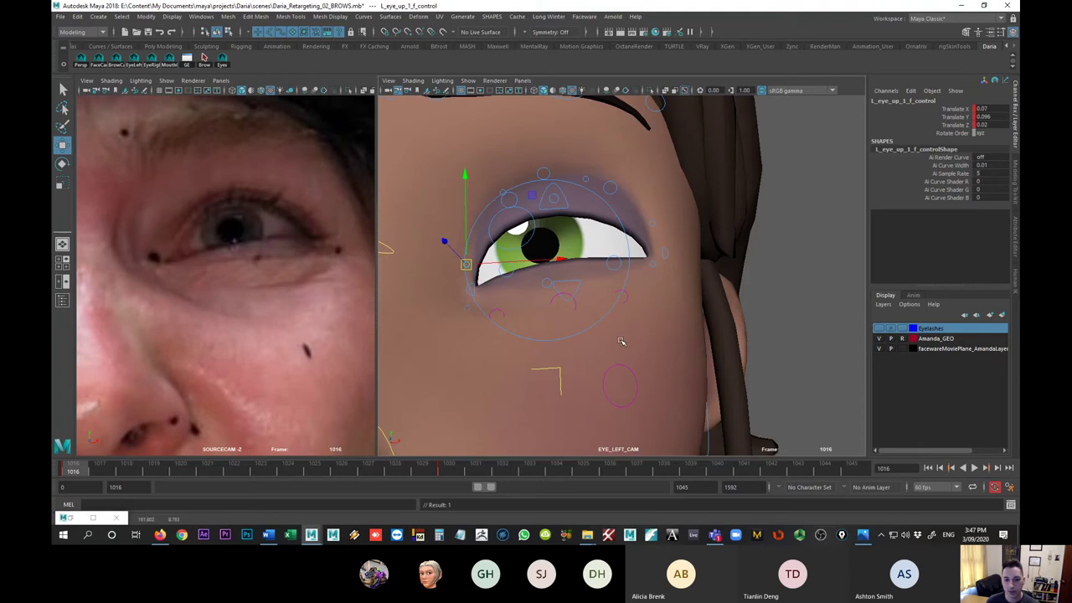
pyautogui.press('.')
pyautogui.press(',')
pyautogui.press('.')
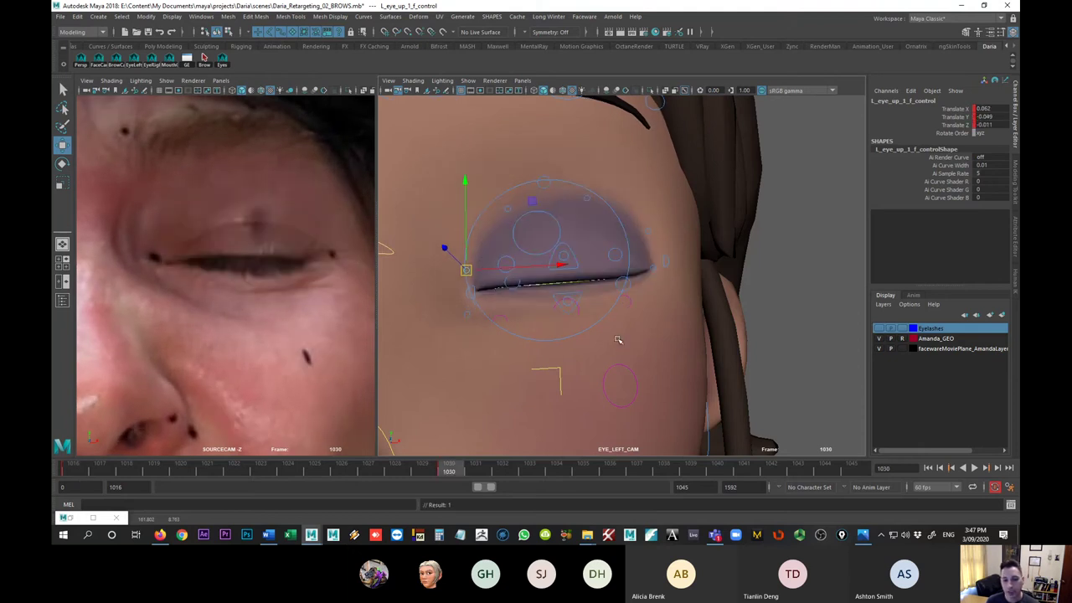
pyautogui.press(',')
pyautogui.press('.')
# - Show the Eyelashes layer again and restore the Side View window with the closed left eye in perspective
pyautogui.click(879, 330)
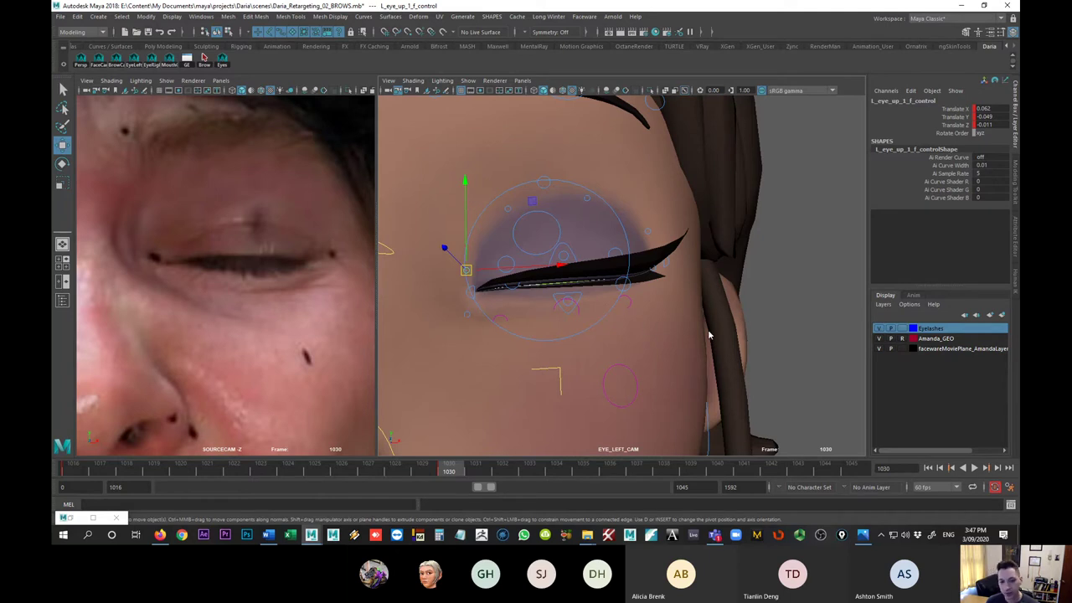
pyautogui.press('space')
pyautogui.press('space')
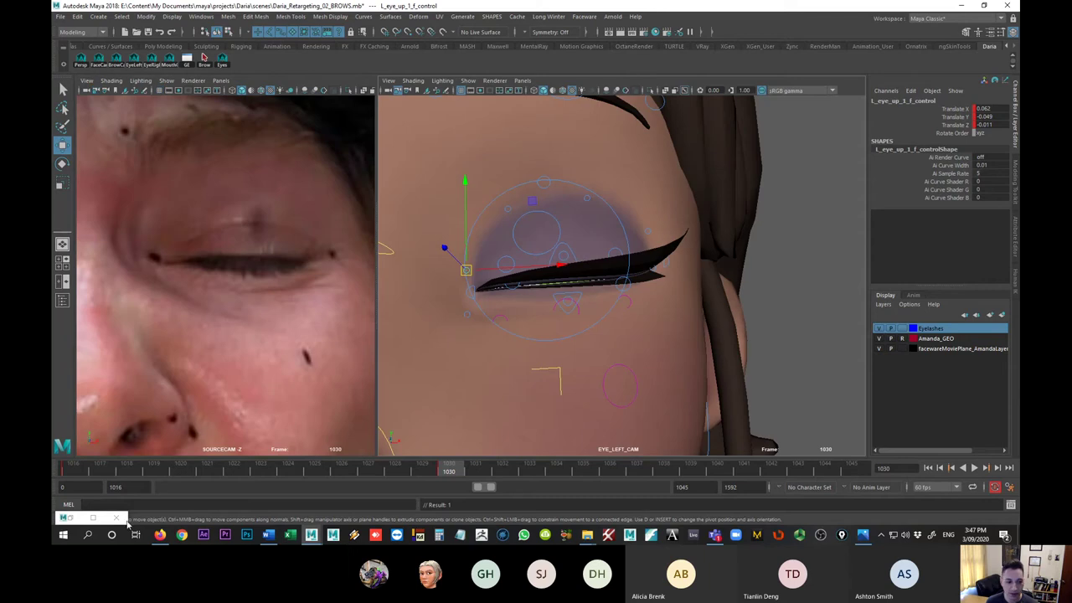
pyautogui.rightClick(75, 518)
pyautogui.press('Escape')
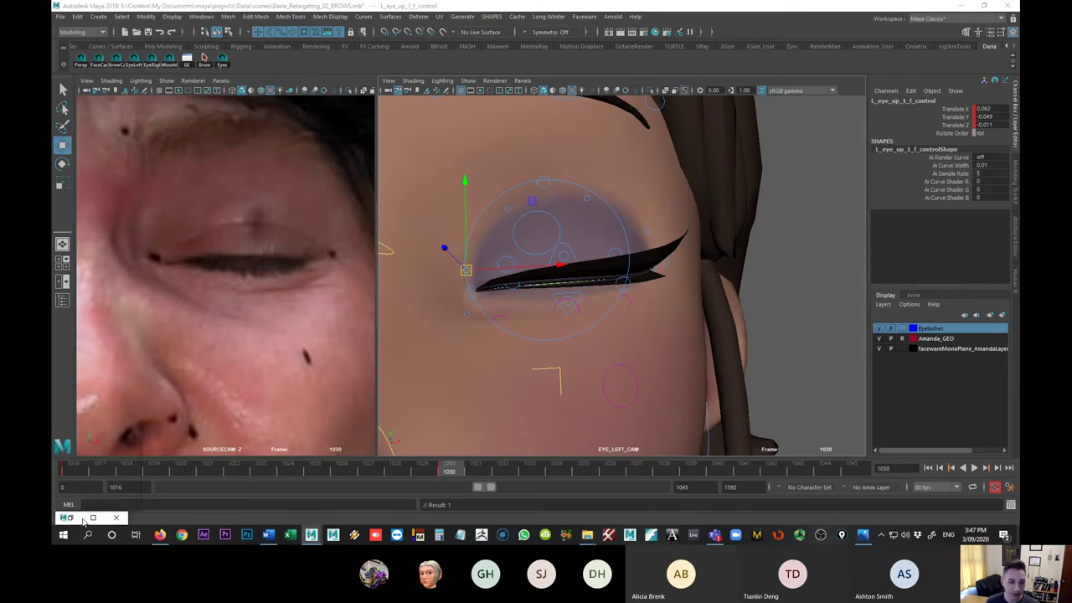
pyautogui.click(93, 517)
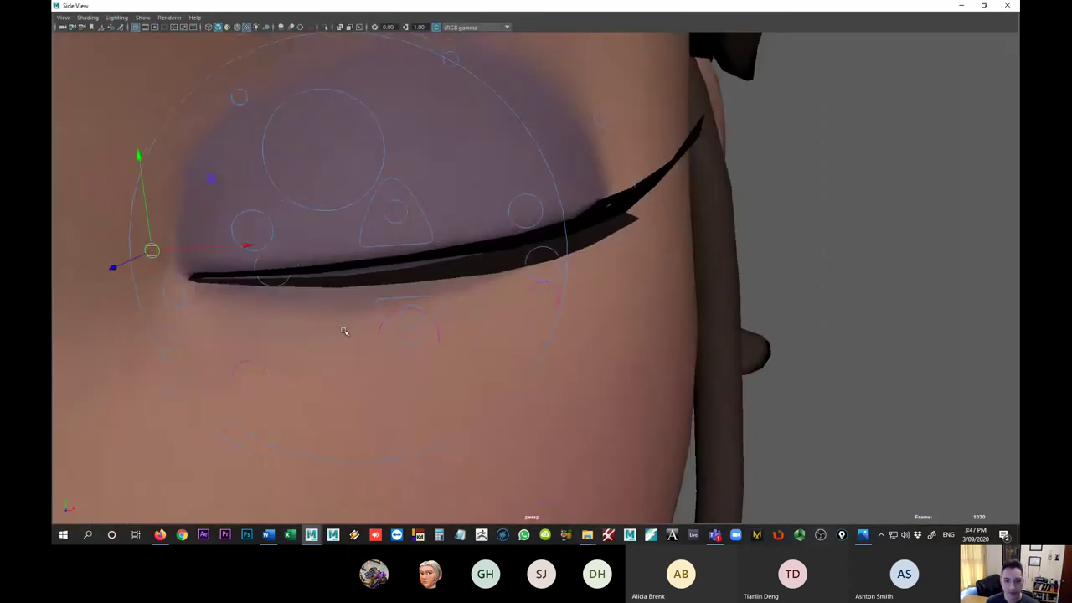
pyautogui.keyDown('alt'); pyautogui.moveTo(343, 331); pyautogui.dragTo(168, 318, button='right'); pyautogui.keyUp('alt')
pyautogui.keyDown('alt'); pyautogui.moveTo(167, 318); pyautogui.dragTo(419, 318); pyautogui.keyUp('alt')
pyautogui.keyDown('alt'); pyautogui.moveTo(419, 318); pyautogui.dragTo(678, 284, button='right'); pyautogui.keyUp('alt')
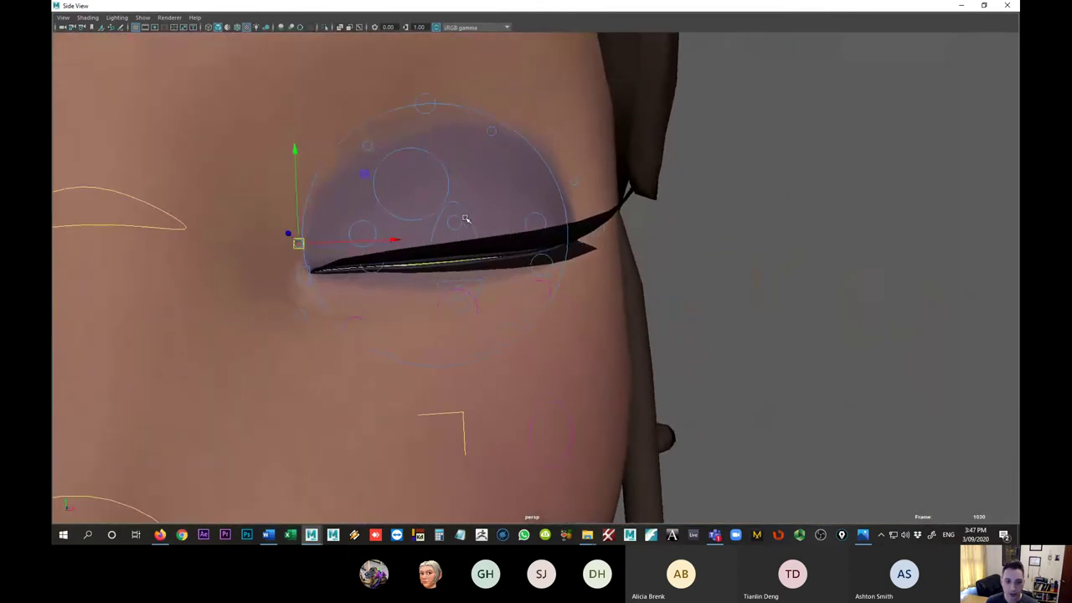
# - Lower the left upper-lid base control slightly to tighten the lid closure and inspect the whole face from several angles
pyautogui.click(455, 221)
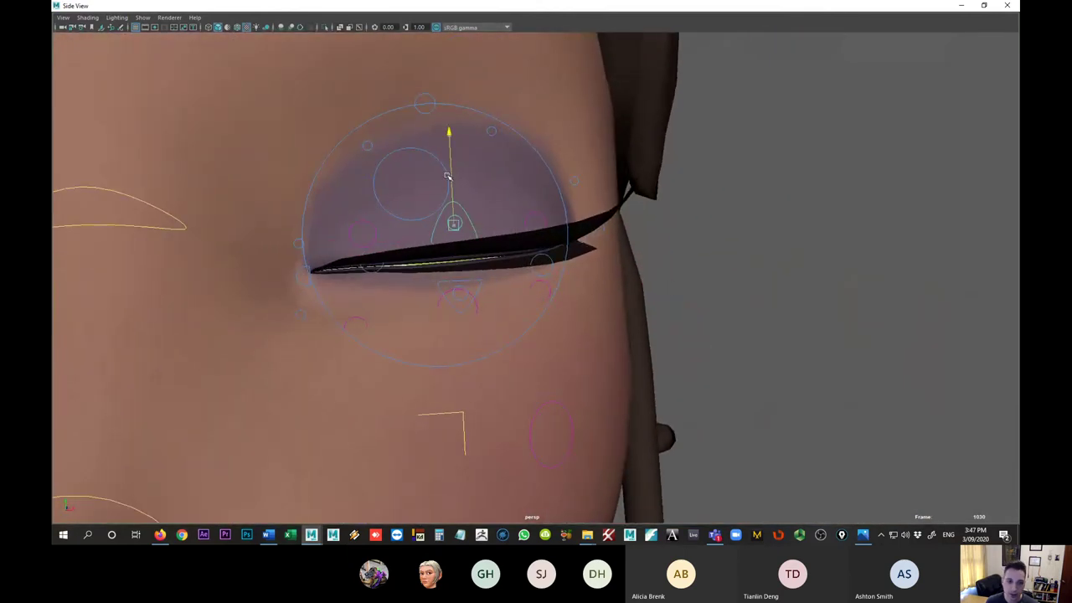
pyautogui.moveTo(447, 176); pyautogui.dragTo(449, 182)
pyautogui.scroll(-5, 675, 322)
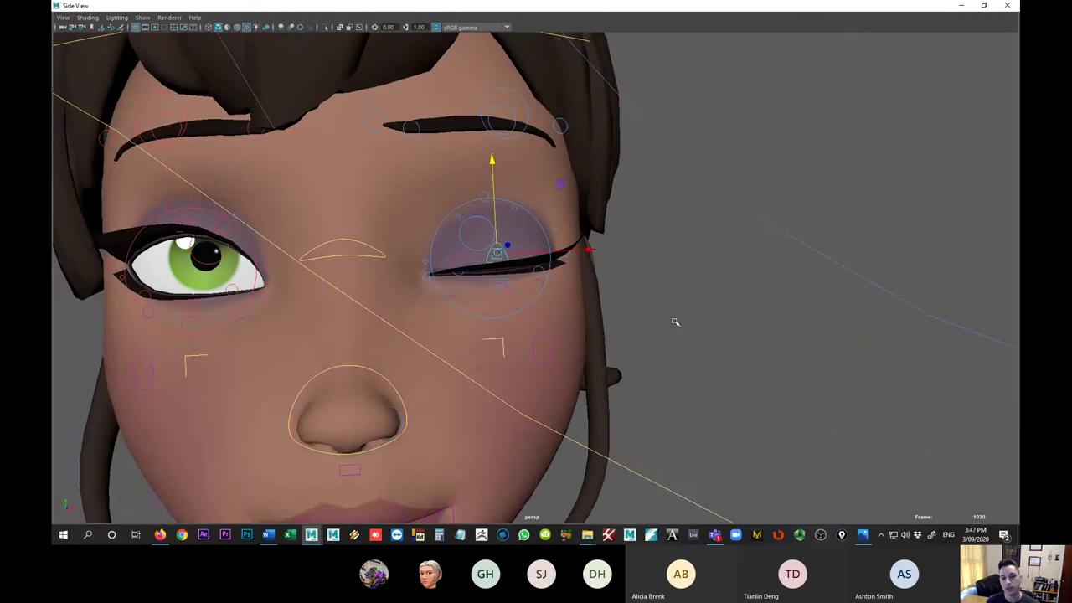
pyautogui.keyDown('alt'); pyautogui.moveTo(675, 322); pyautogui.dragTo(603, 316); pyautogui.keyUp('alt')
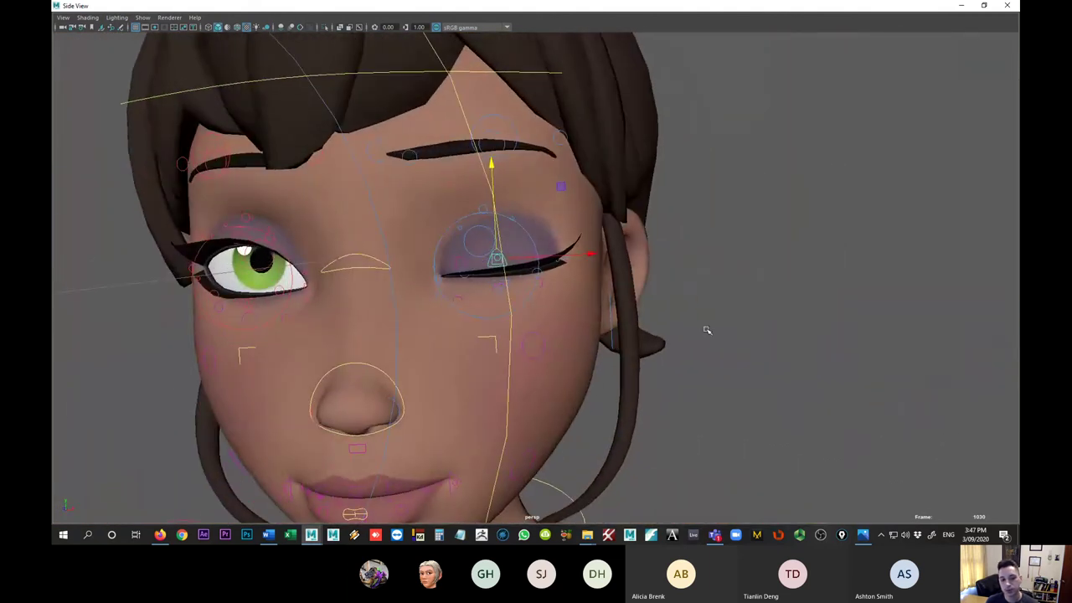
pyautogui.keyDown('alt'); pyautogui.moveTo(495, 261); pyautogui.dragTo(682, 241); pyautogui.keyUp('alt')
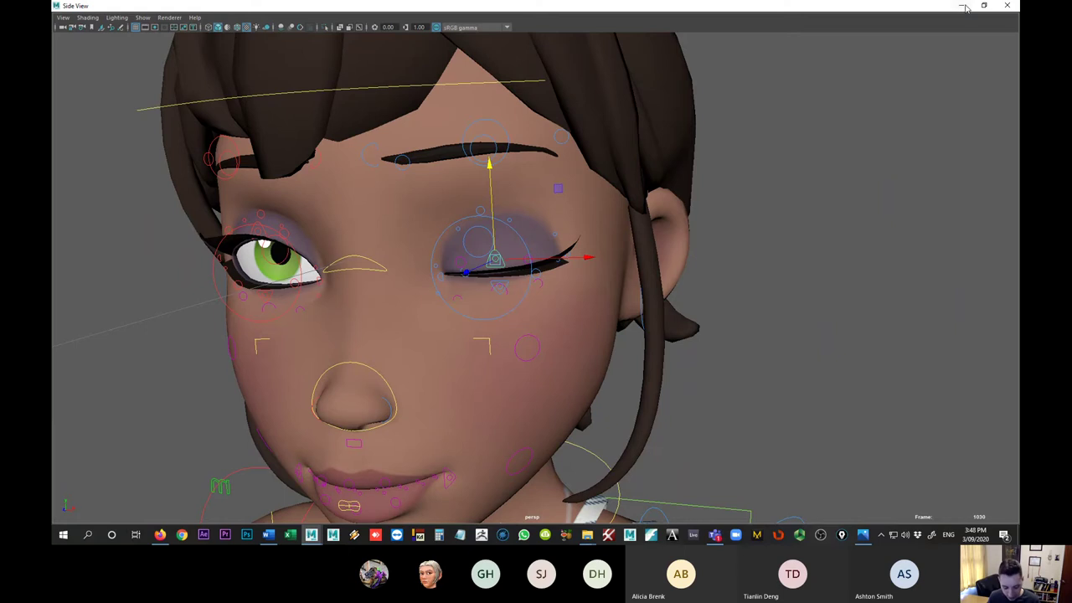
# - Switch to File Explorer and locate Red9_StudioPack-2.75.zip in the DIGD606 Week 06 folder on drive D
pyautogui.click(587, 535)
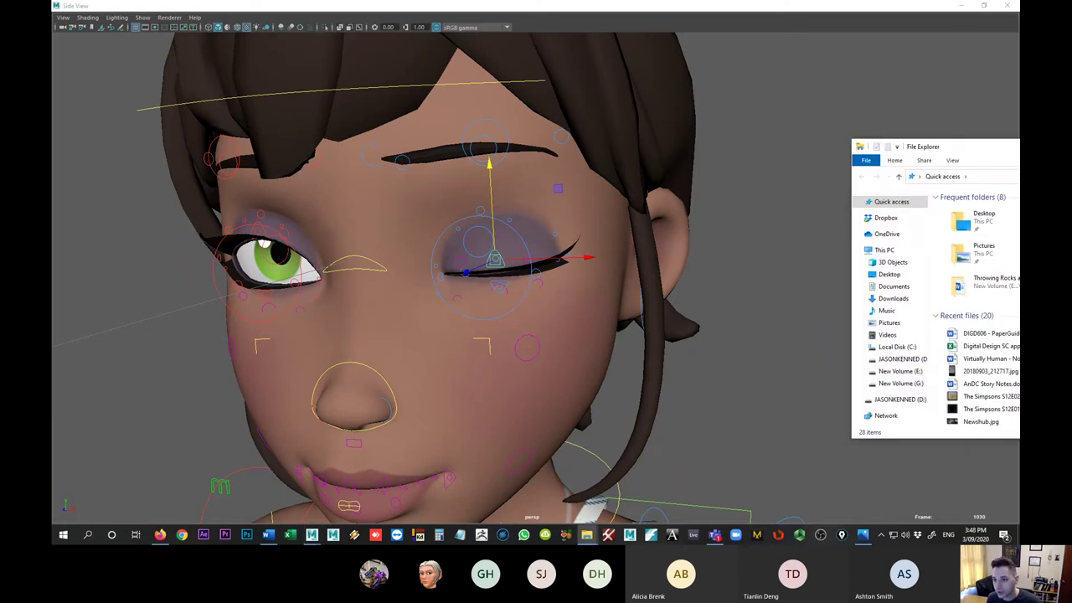
pyautogui.moveTo(997, 148); pyautogui.dragTo(1019, 149)
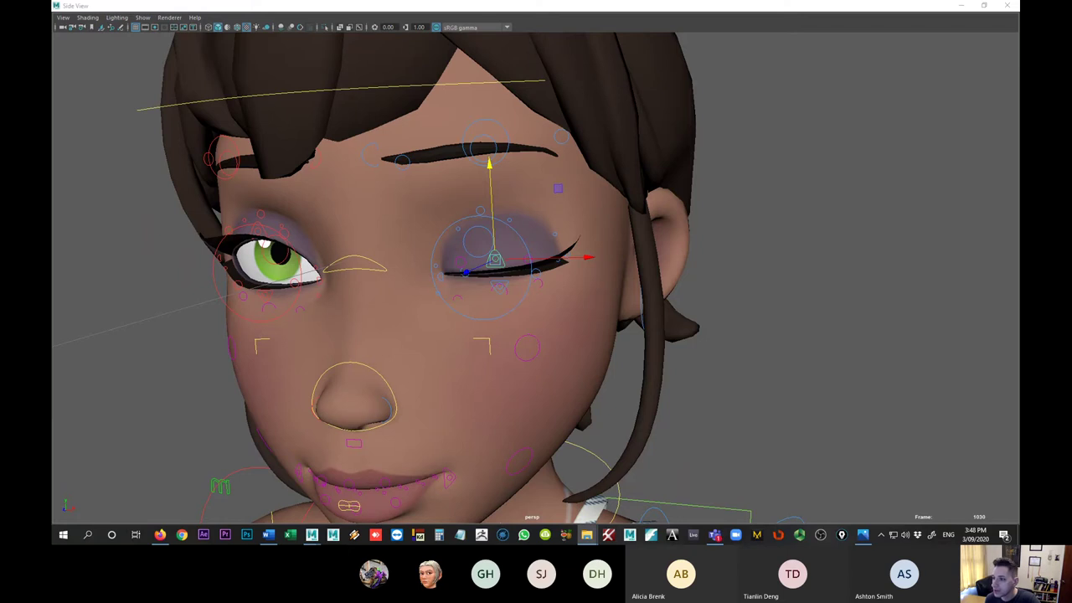
pyautogui.hotkey('alt', 'Tab')
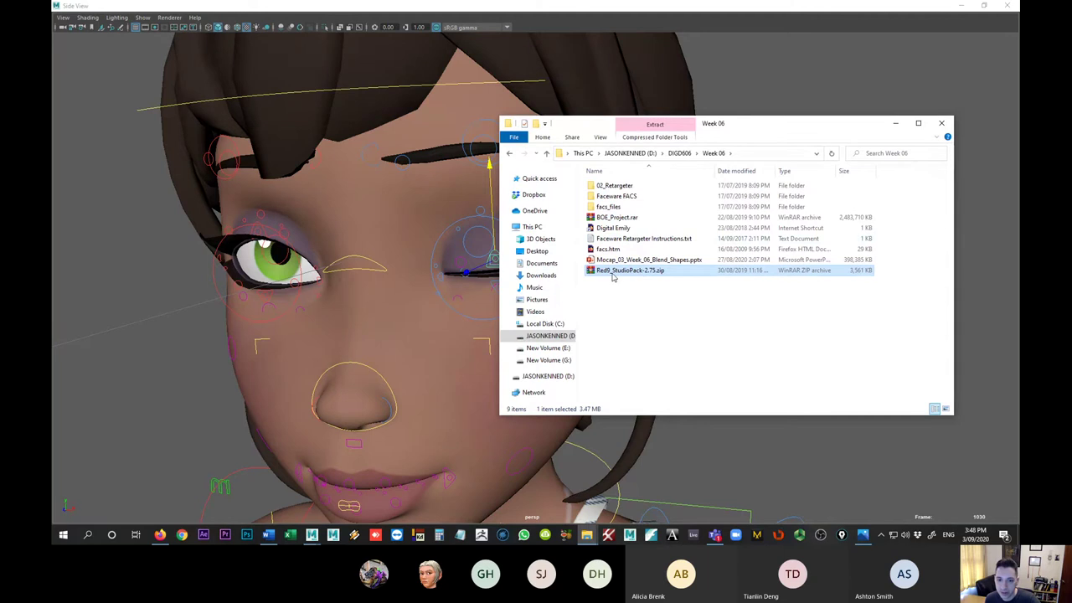
pyautogui.press('F2')
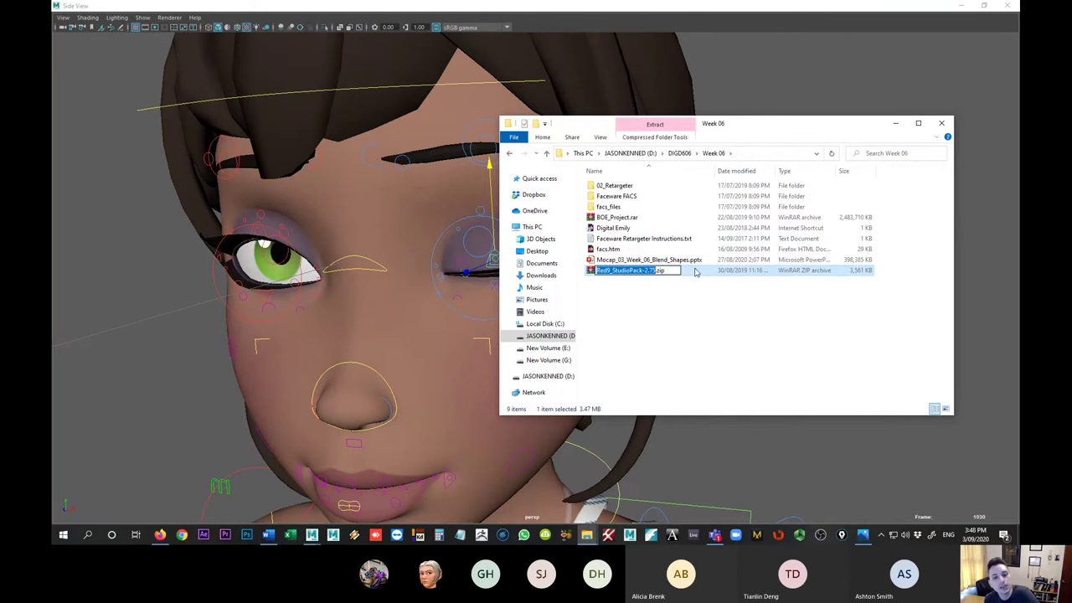
pyautogui.press('Escape')
pyautogui.click(627, 323)
pyautogui.click(624, 272)
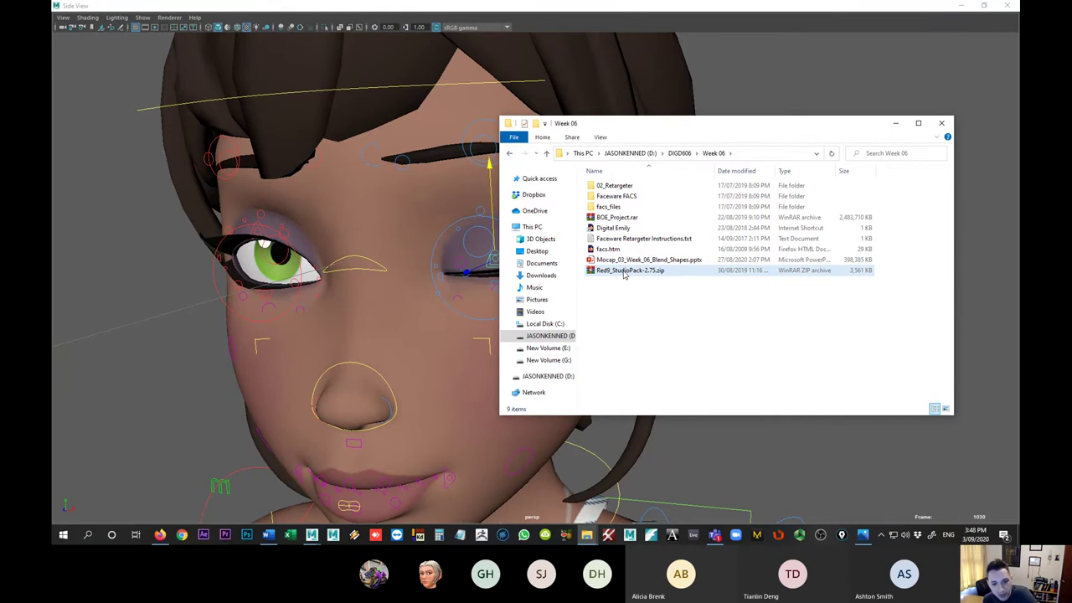
# - Move the Maya windows out of the way and copy Red9_StudioPack-2.75.zip from the Week 06 folder to the desktop
pyautogui.click(960, 5)
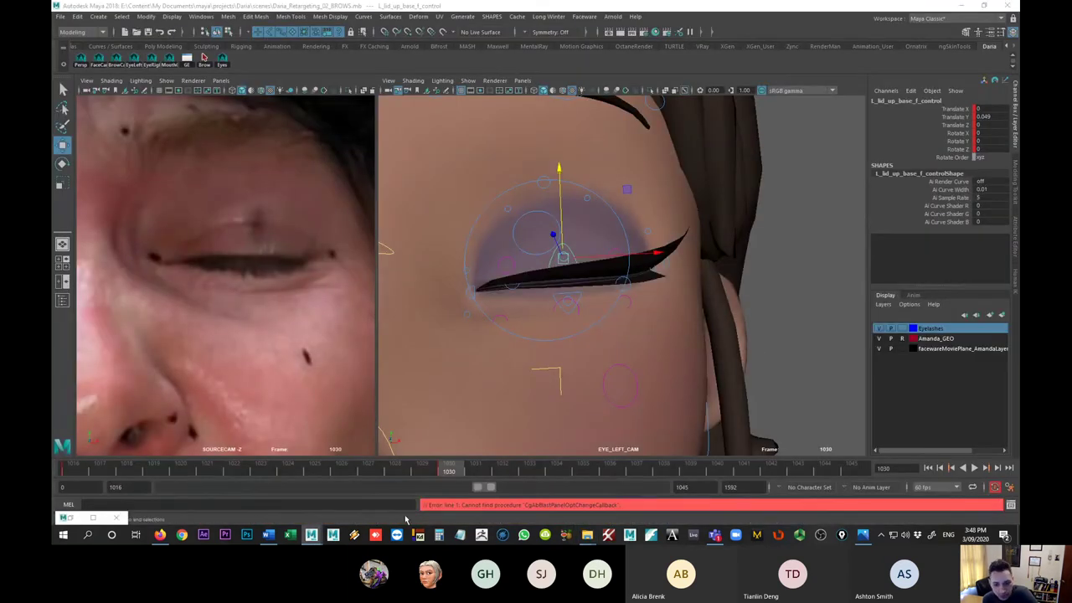
pyautogui.click(985, 5)
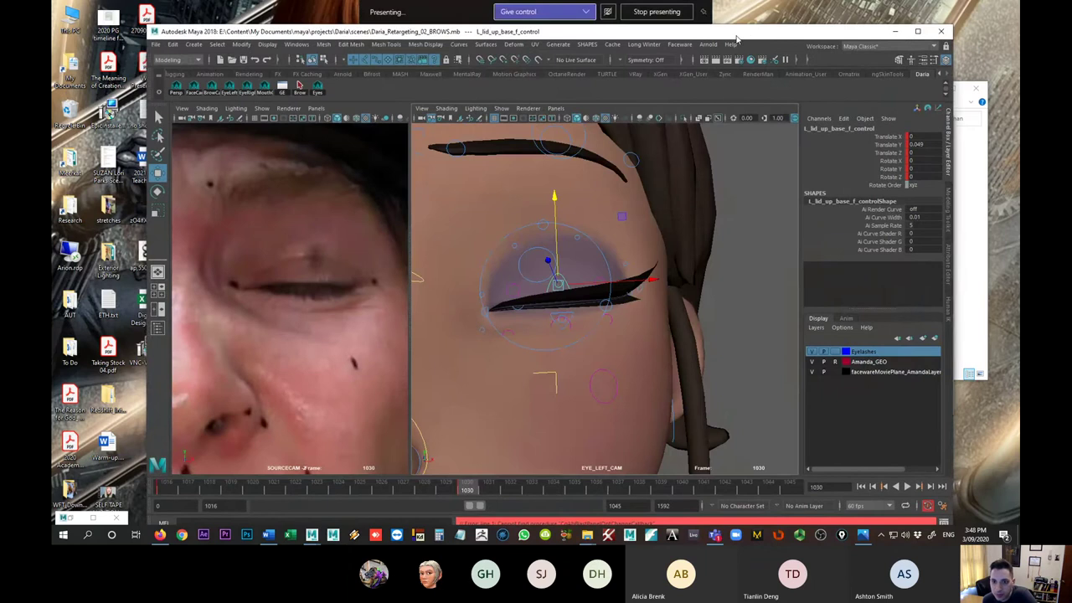
pyautogui.moveTo(737, 39); pyautogui.dragTo(1071, 98)
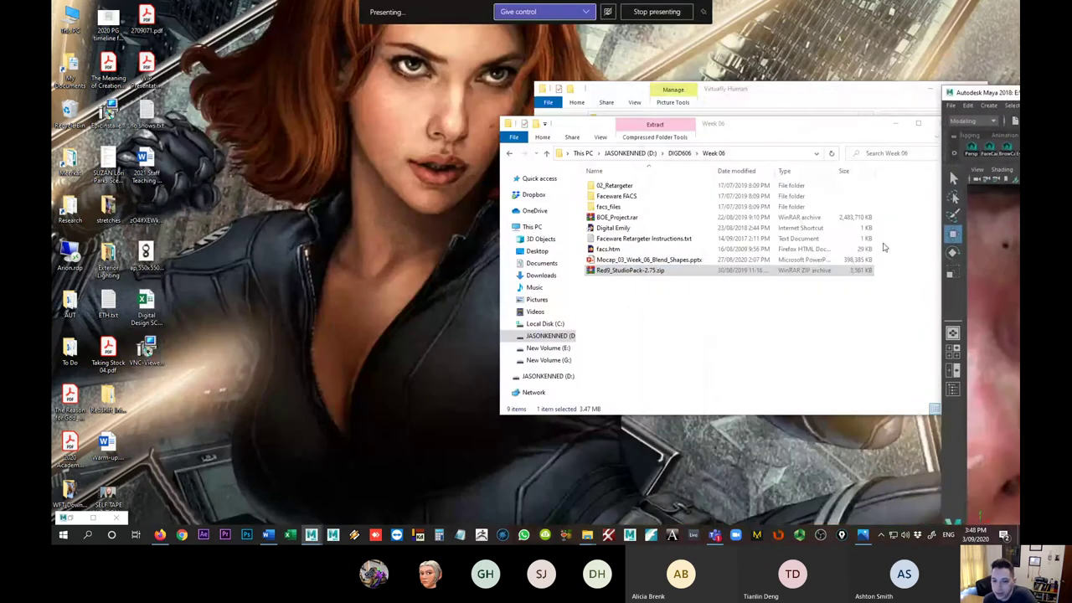
pyautogui.click(634, 274)
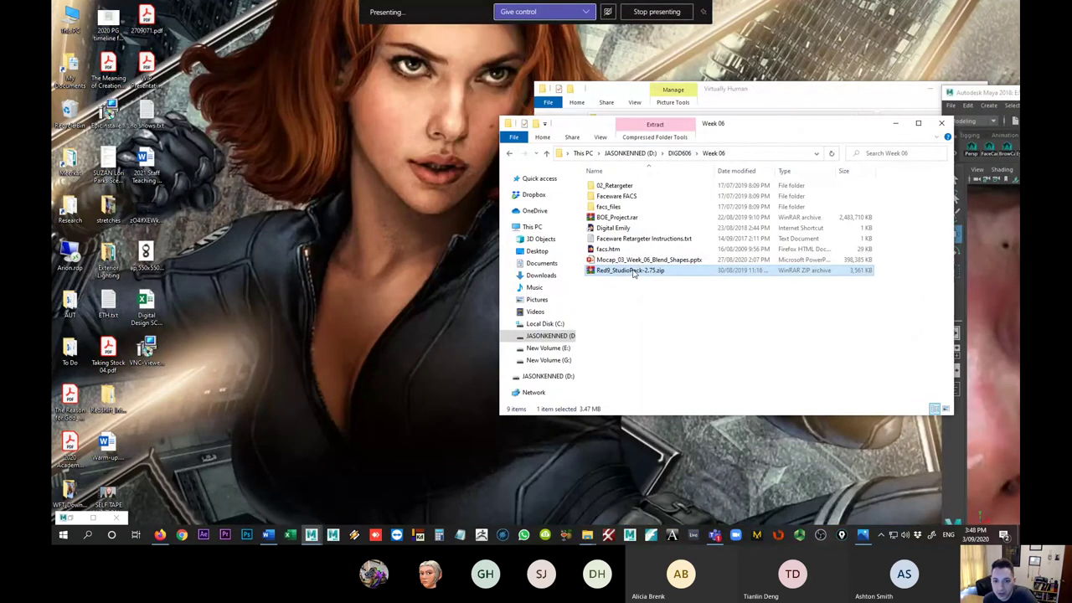
pyautogui.moveTo(634, 274); pyautogui.dragTo(155, 400)
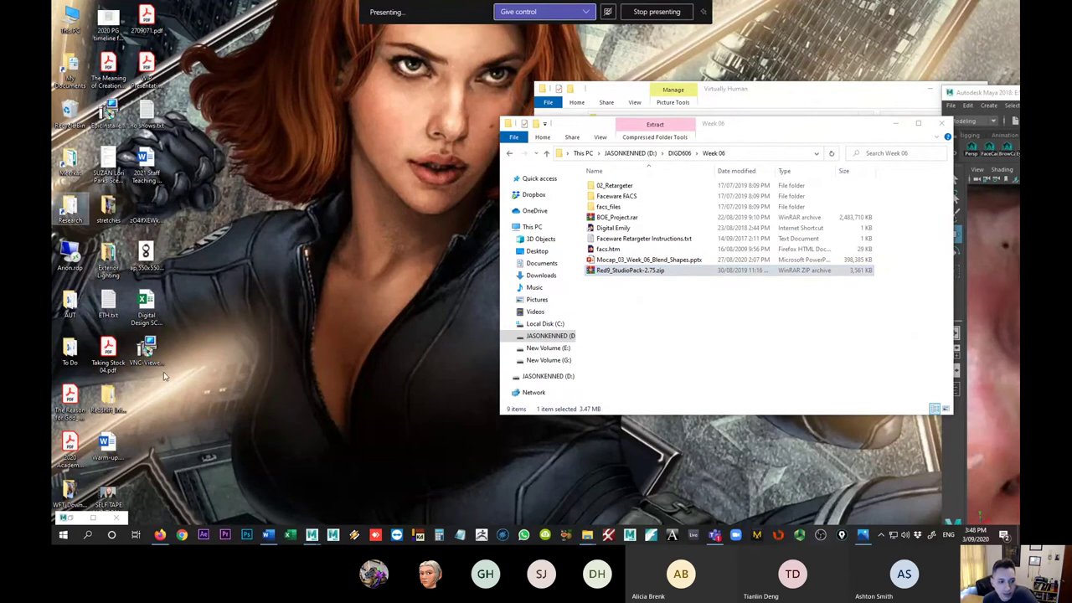
# - Extract the desktop copy of the archive into its own Red9_StudioPack-2.75 folder and open the nested folder of the same name
pyautogui.rightClick(160, 393)
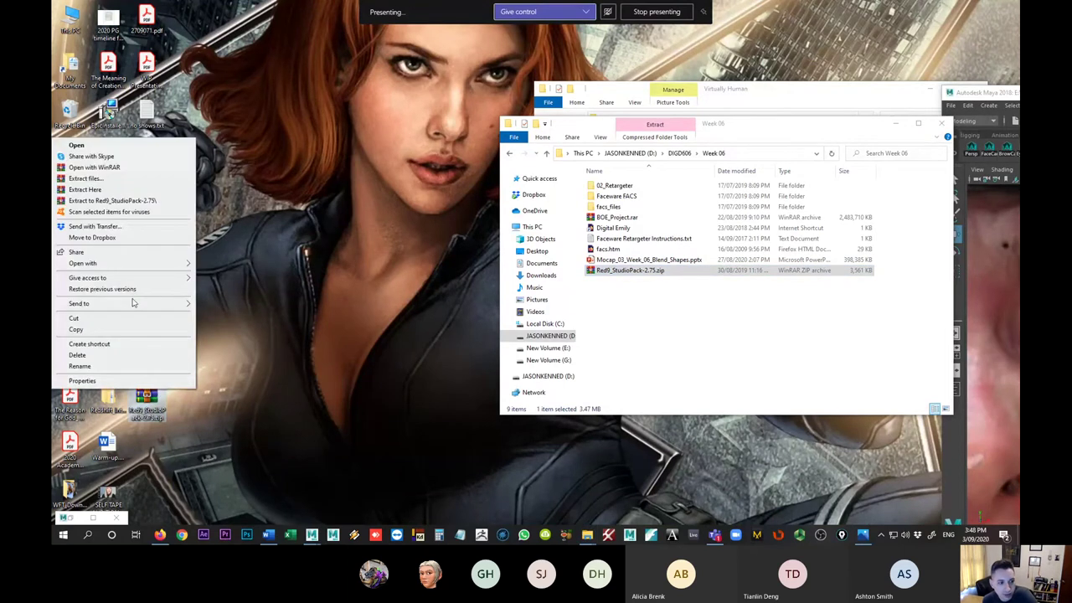
pyautogui.click(99, 201)
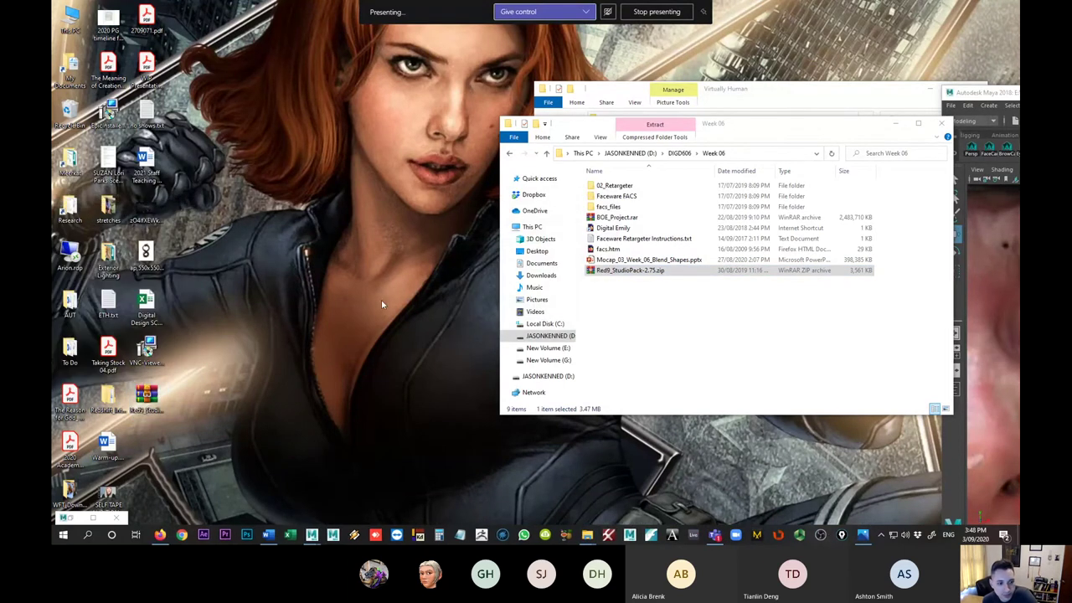
pyautogui.moveTo(74, 21); pyautogui.dragTo(165, 450)
pyautogui.doubleClick(165, 449)
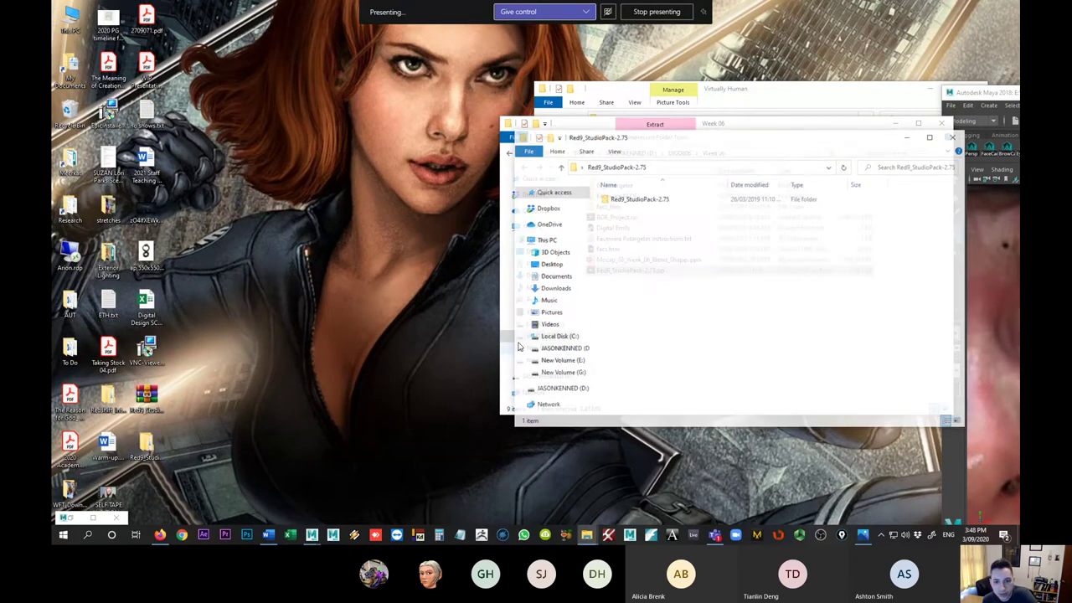
pyautogui.doubleClick(666, 198)
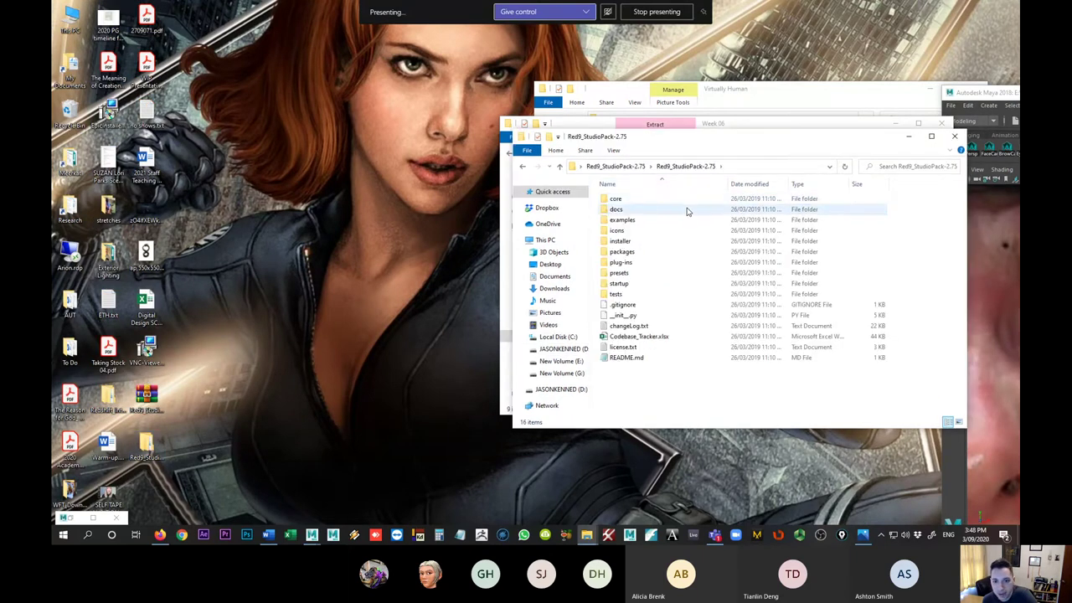
pyautogui.moveTo(692, 144); pyautogui.dragTo(449, 129)
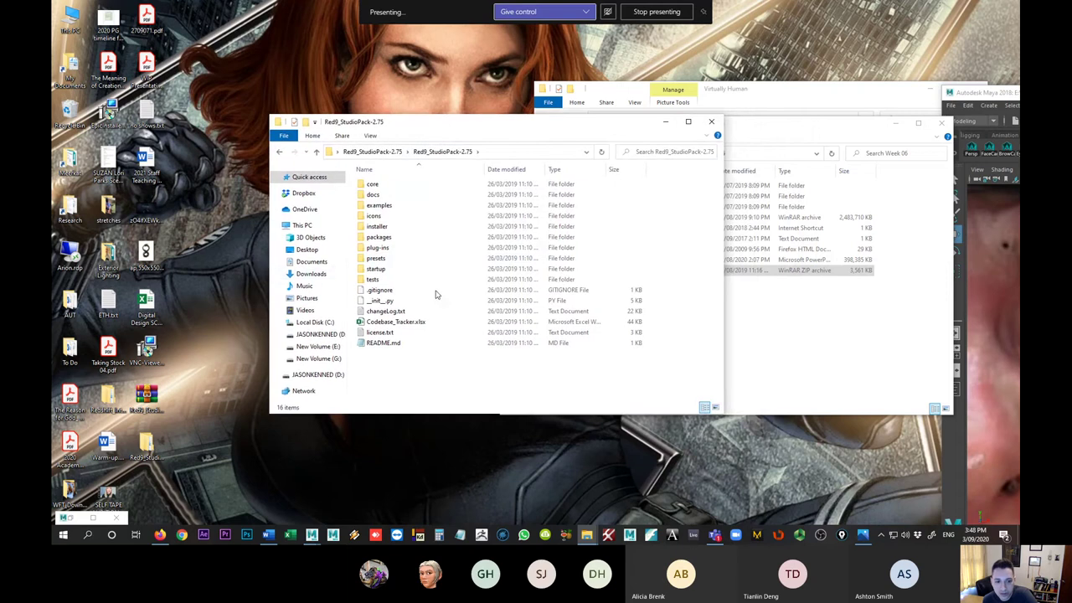
# - Check README.md and license.txt in the extracted Red9 pack for installation instructions
pyautogui.doubleClick(392, 344)
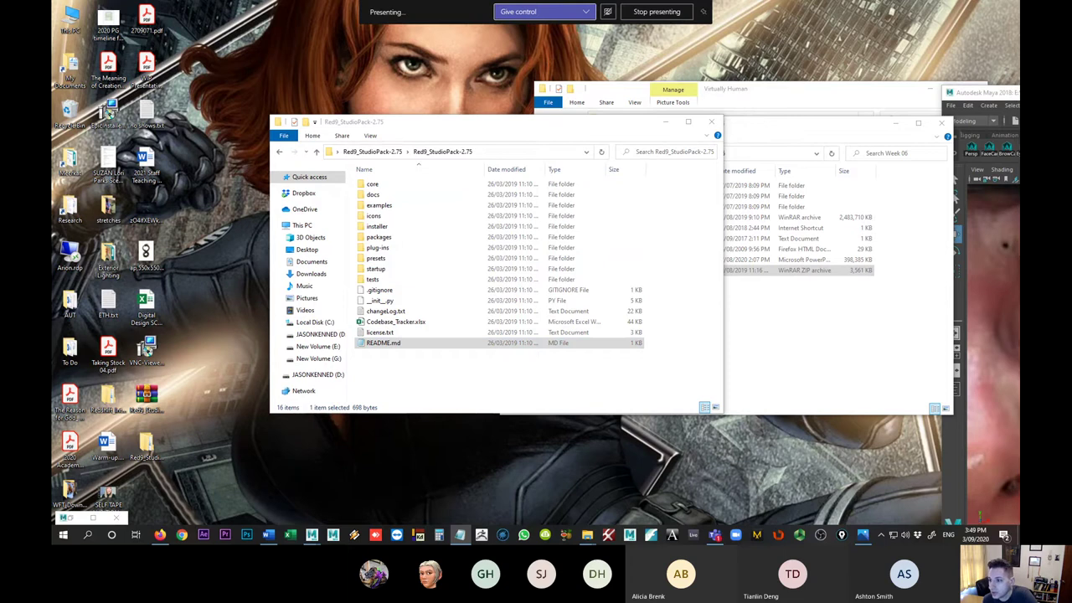
pyautogui.click(384, 343)
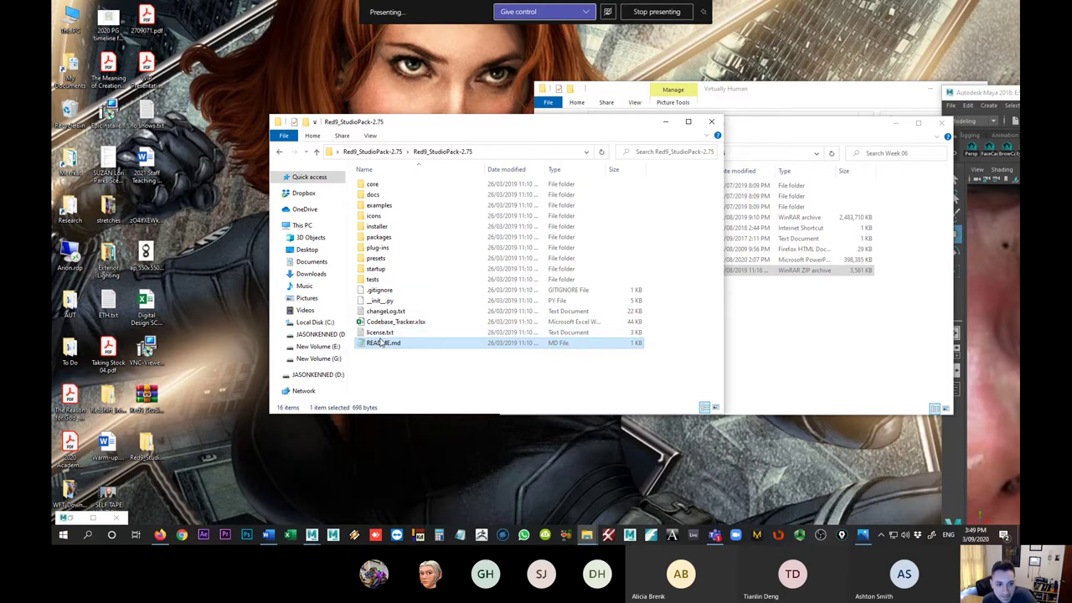
pyautogui.click(381, 333)
pyautogui.click(1009, 172)
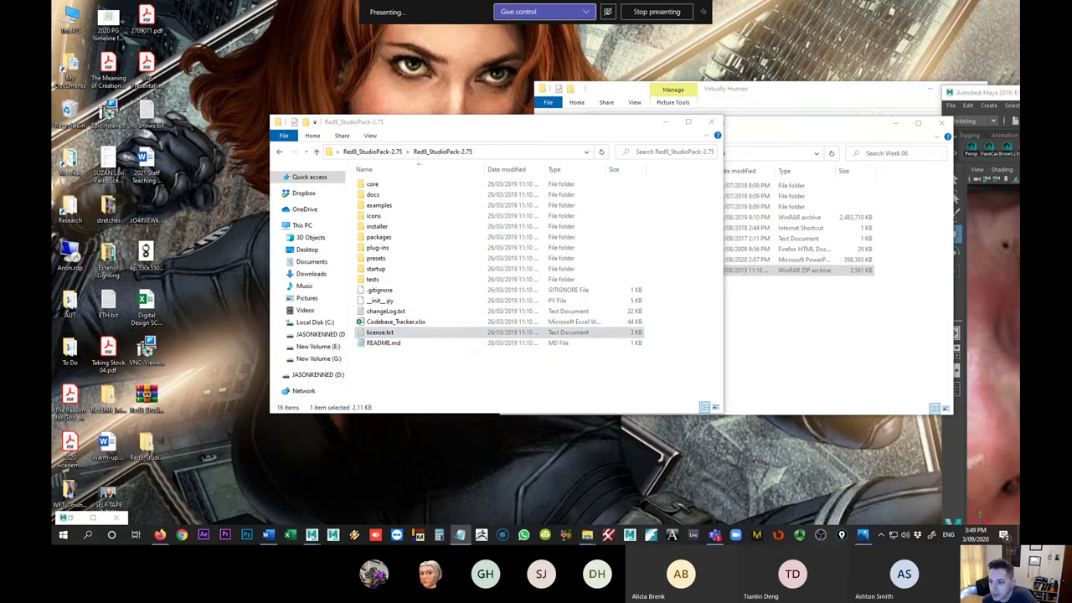
pyautogui.click(460, 534)
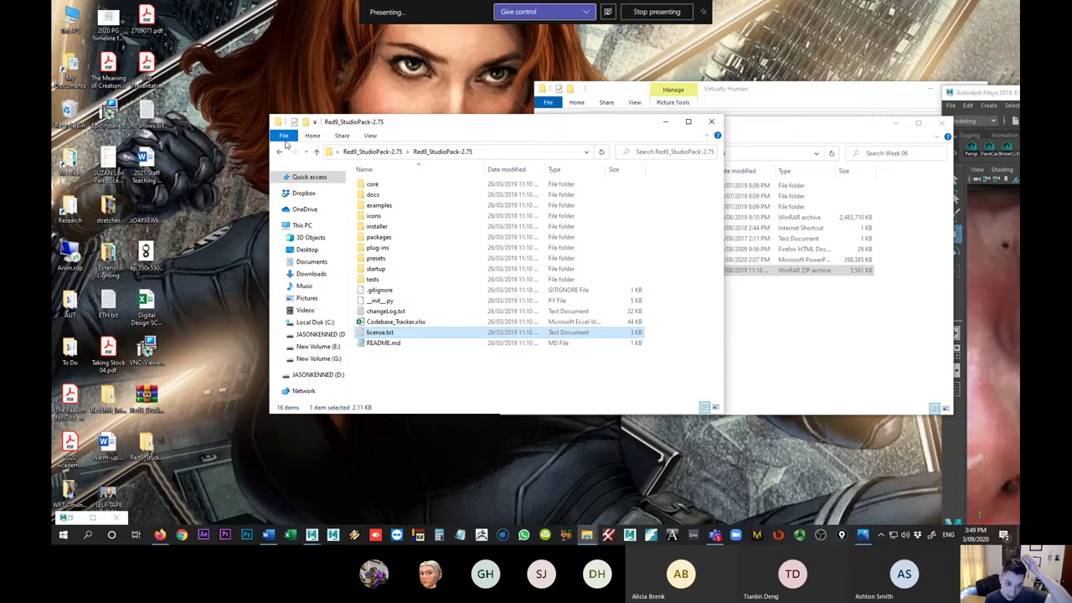
# - Open How To - ReadMe.txt from the pack's installer folder and read its Installation and Maya boot sections
pyautogui.doubleClick(388, 227)
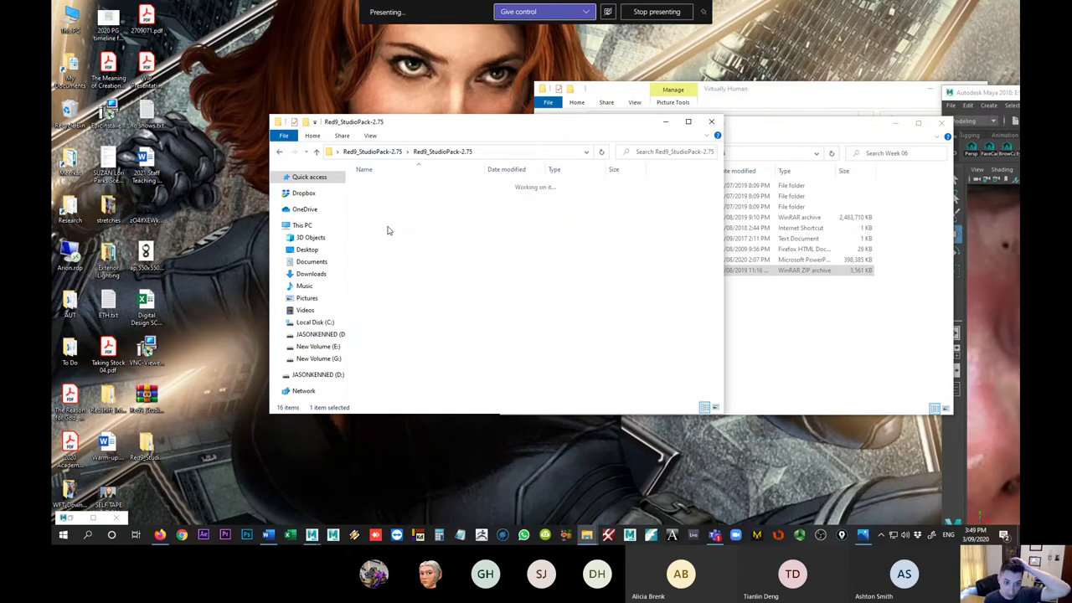
pyautogui.doubleClick(385, 184)
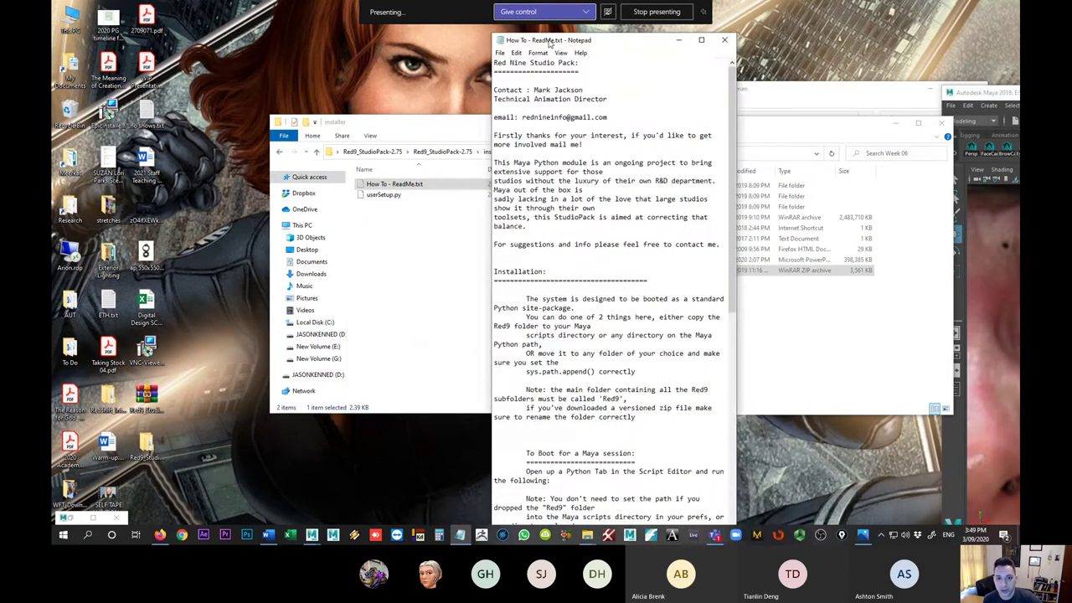
pyautogui.scroll(-2, 536, 293)
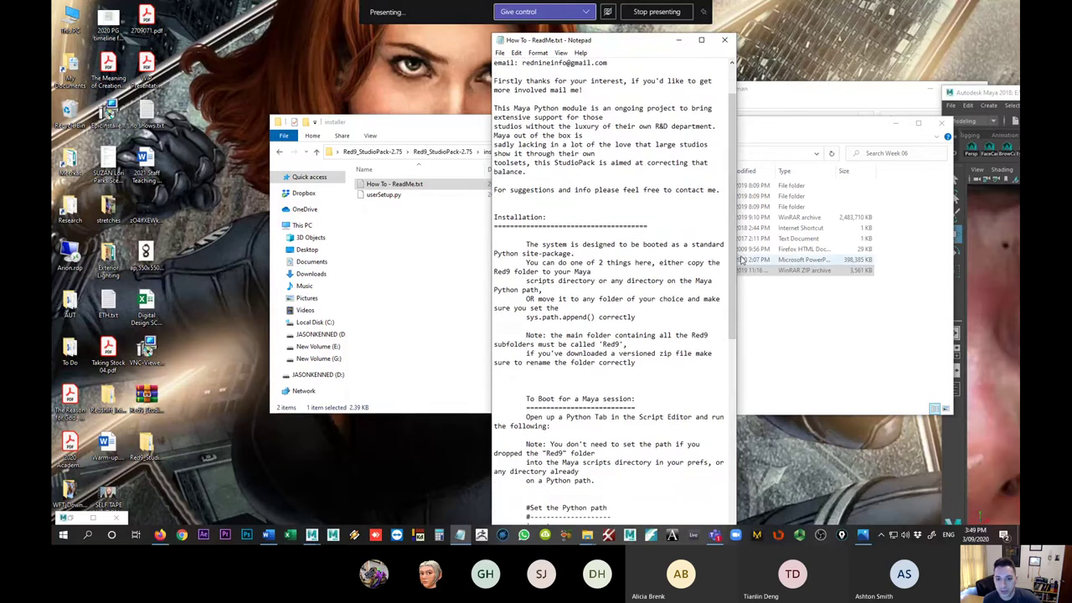
pyautogui.moveTo(737, 256); pyautogui.dragTo(867, 251)
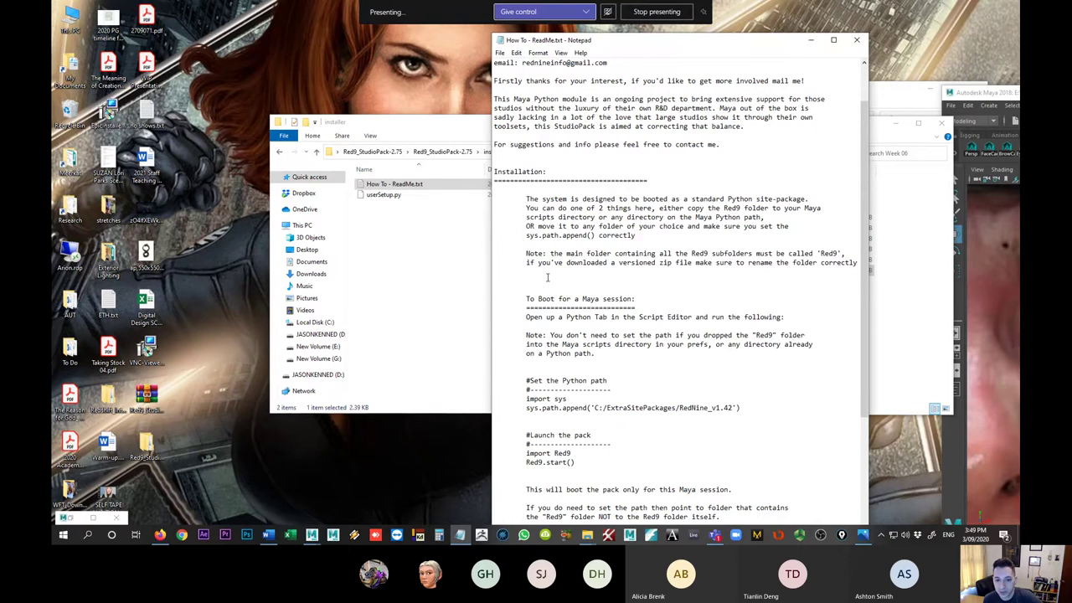
pyautogui.scroll(-2, 560, 310)
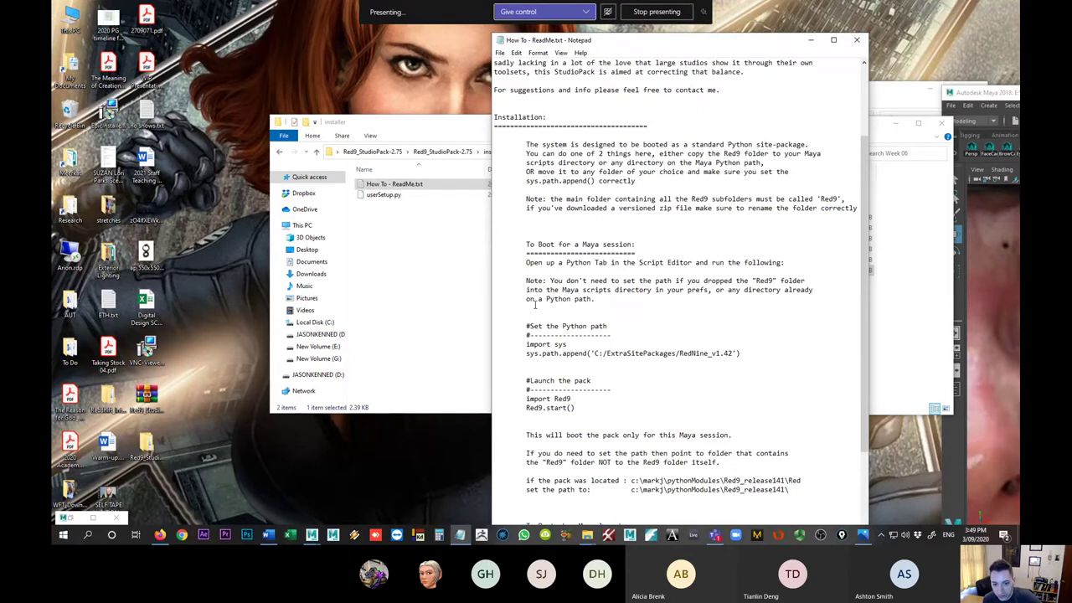
# - Browse to Documents > maya > scripts > Red9 in a new File Explorer window placed beside the readme
pyautogui.press('super+e')
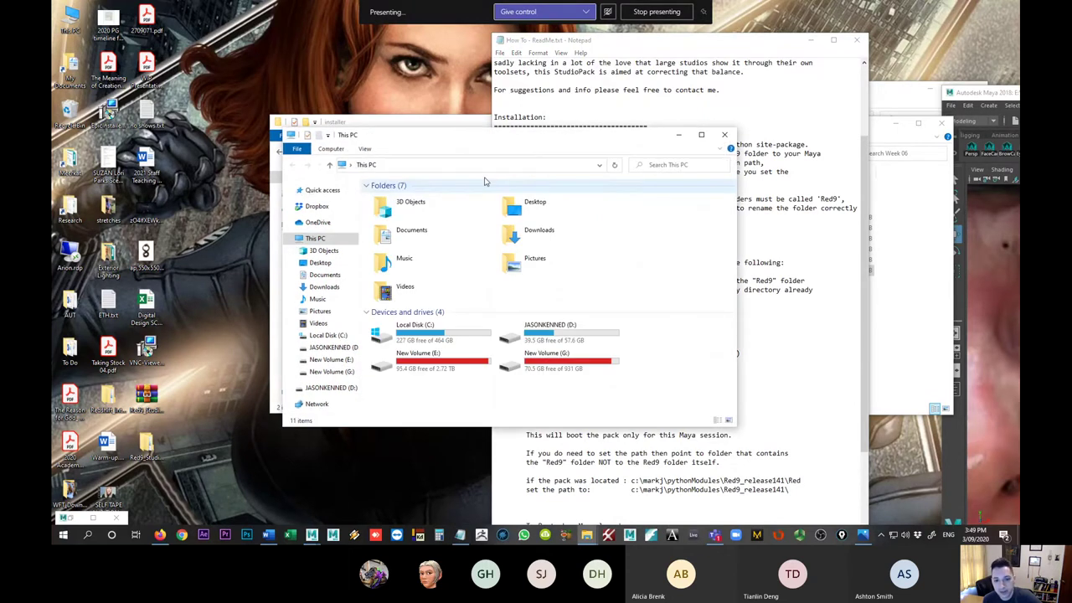
pyautogui.moveTo(575, 141); pyautogui.dragTo(385, 141)
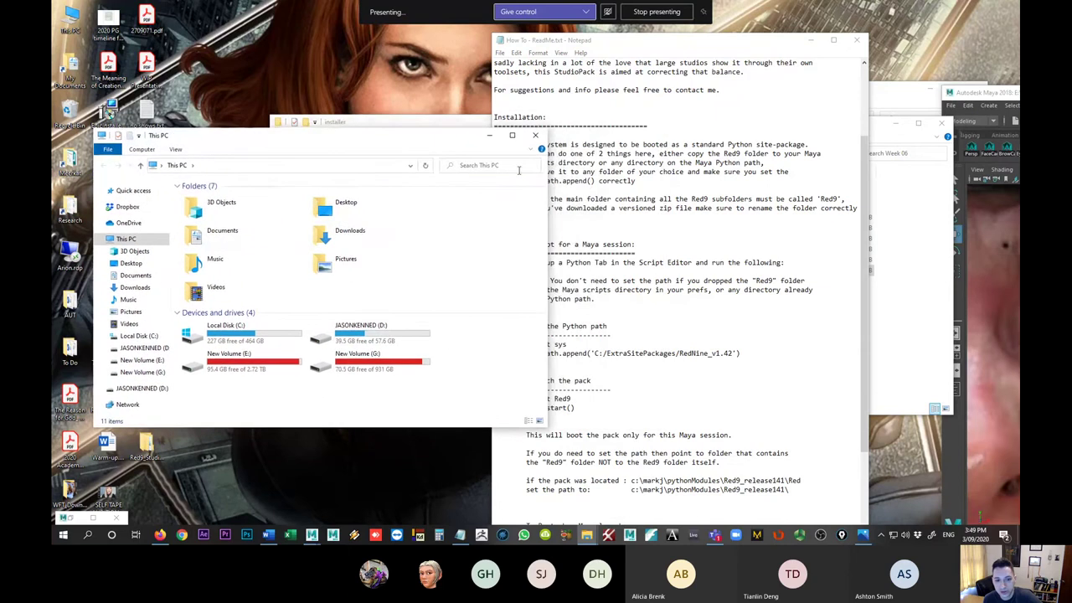
pyautogui.moveTo(704, 40); pyautogui.dragTo(765, 41)
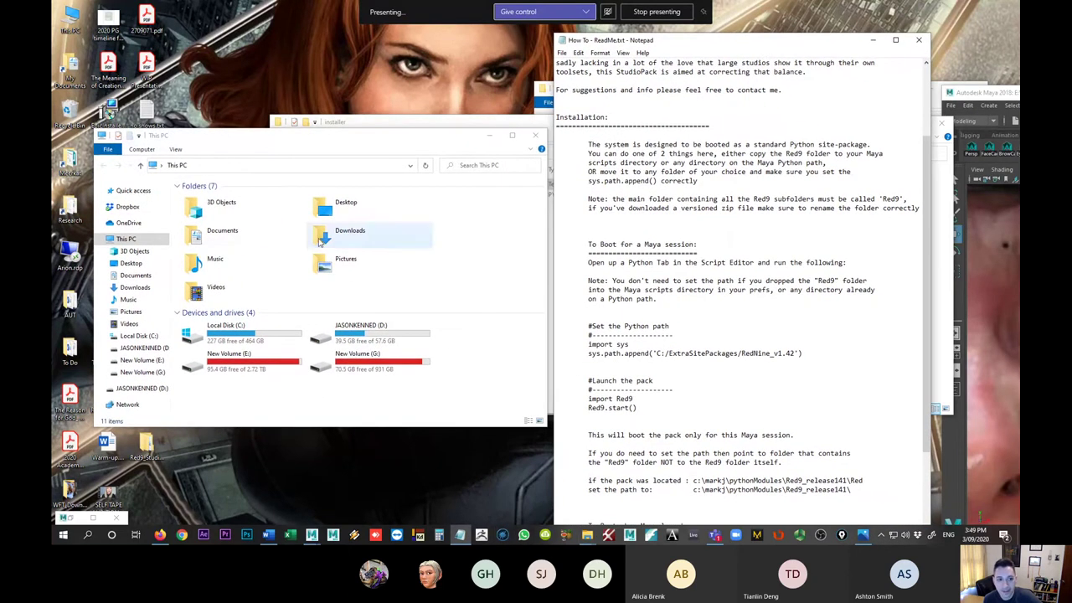
pyautogui.doubleClick(246, 245)
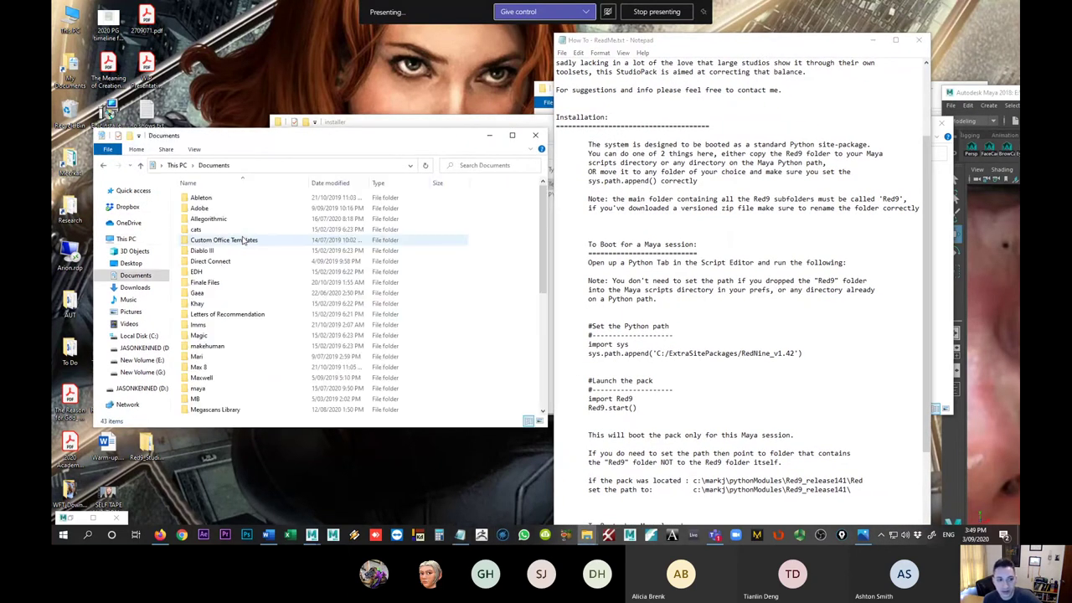
pyautogui.doubleClick(209, 389)
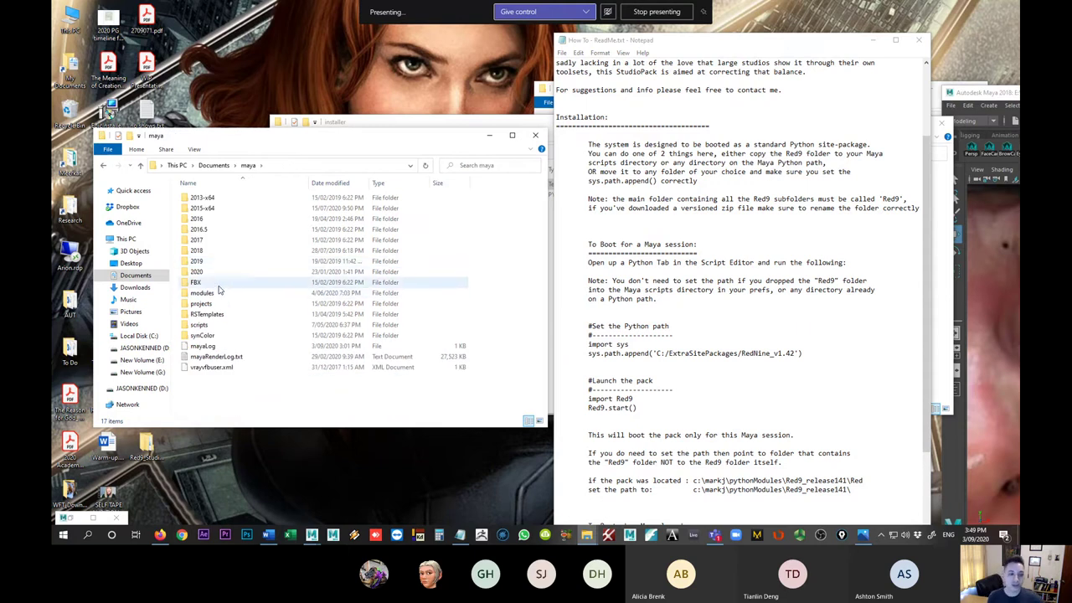
pyautogui.doubleClick(209, 324)
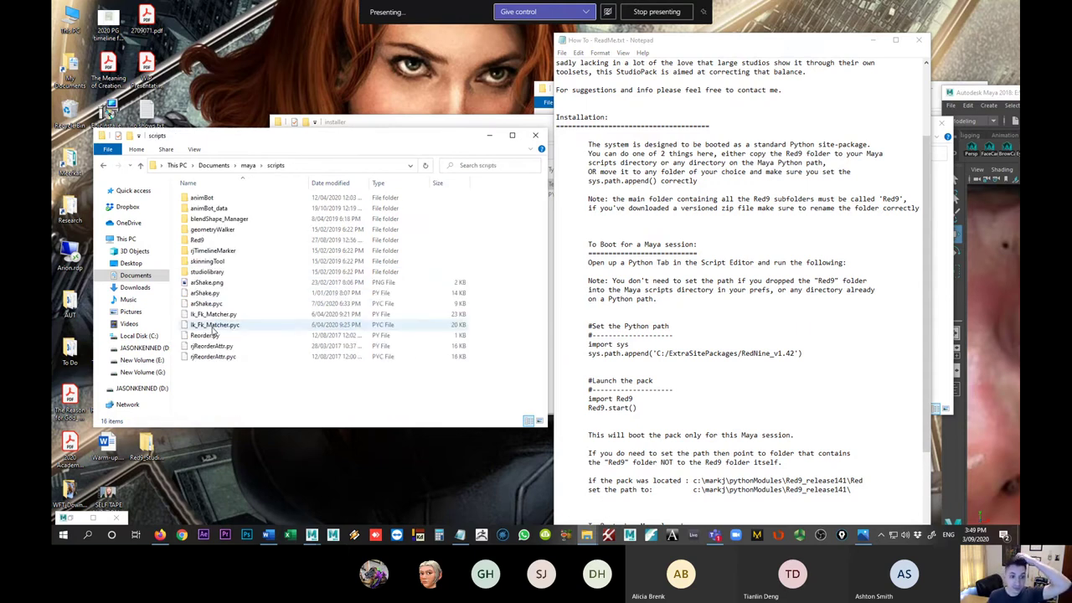
pyautogui.click(197, 241)
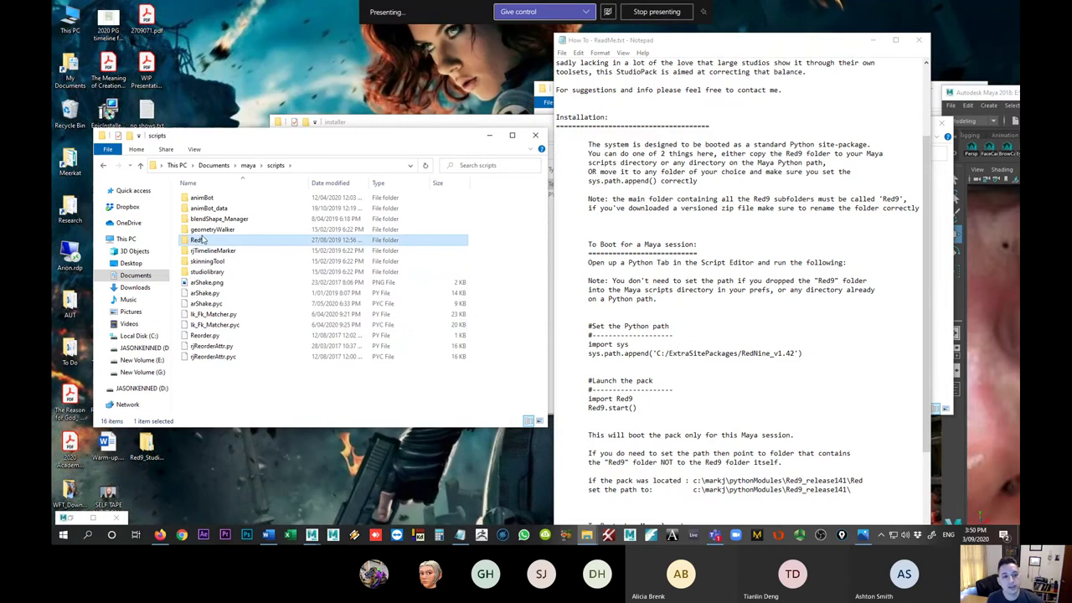
pyautogui.doubleClick(198, 240)
# - Return the extracted pack window to its Red9_StudioPack-2.75 root and arrange it beside the Maya scripts folder for comparison
pyautogui.moveTo(326, 138); pyautogui.dragTo(339, 278)
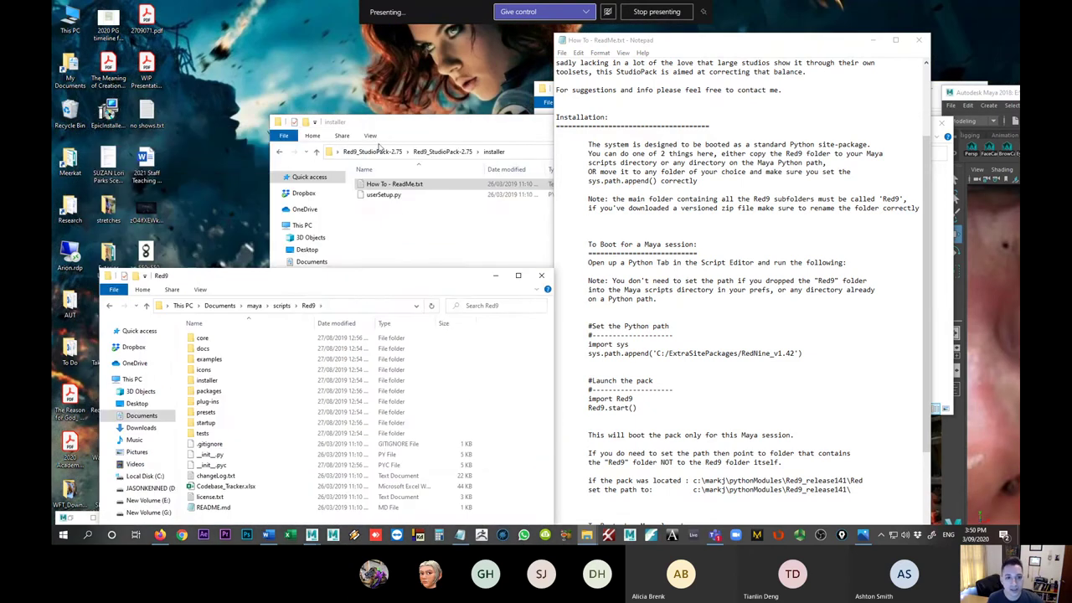
pyautogui.click(279, 155)
pyautogui.click(279, 155)
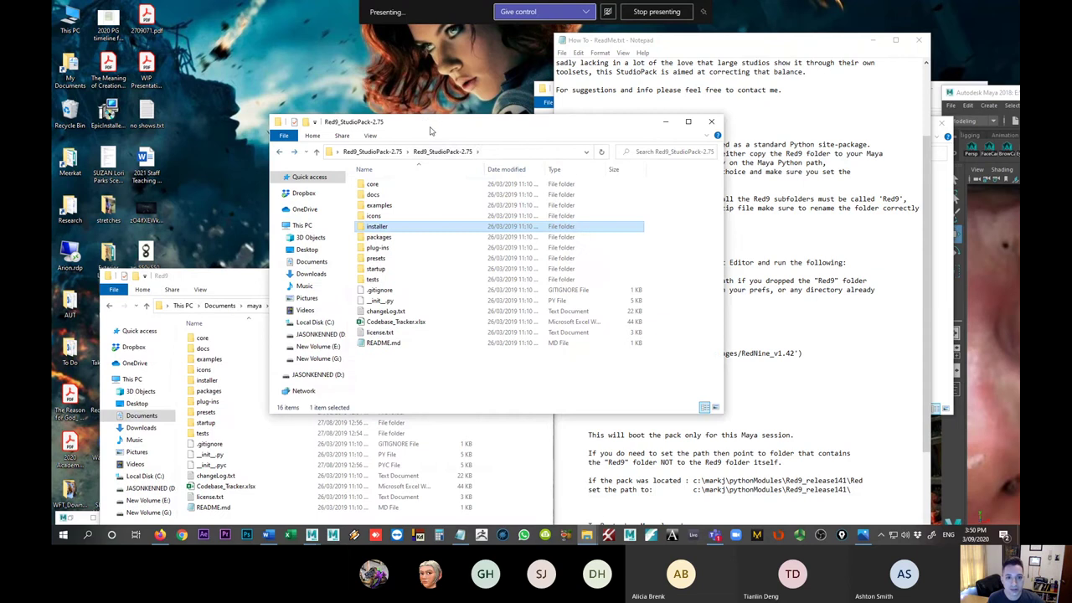
pyautogui.moveTo(427, 122); pyautogui.dragTo(549, 117)
pyautogui.moveTo(314, 280); pyautogui.dragTo(277, 244)
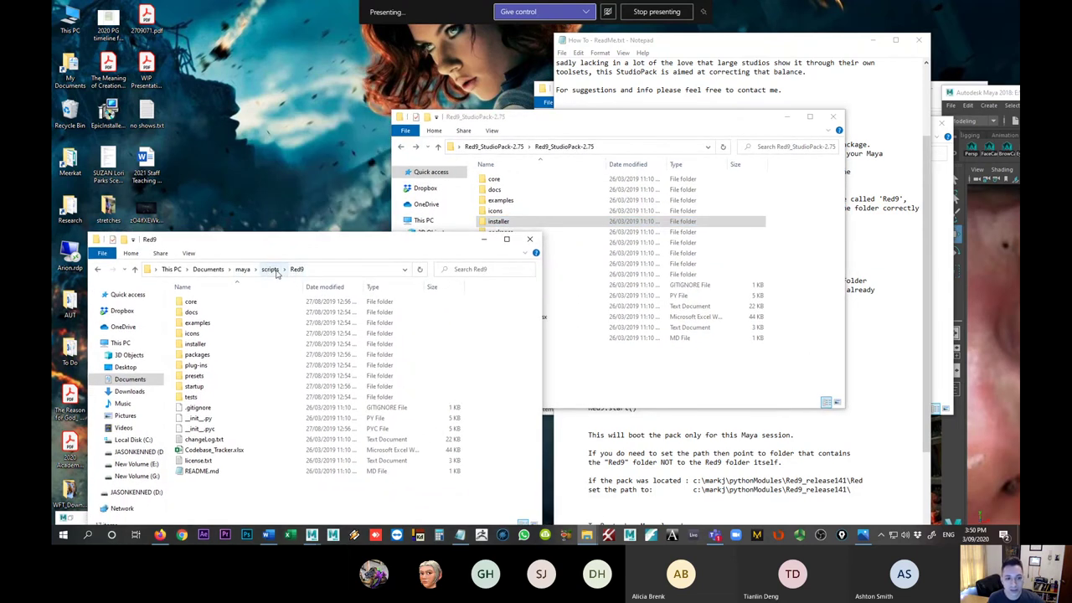
pyautogui.click(269, 270)
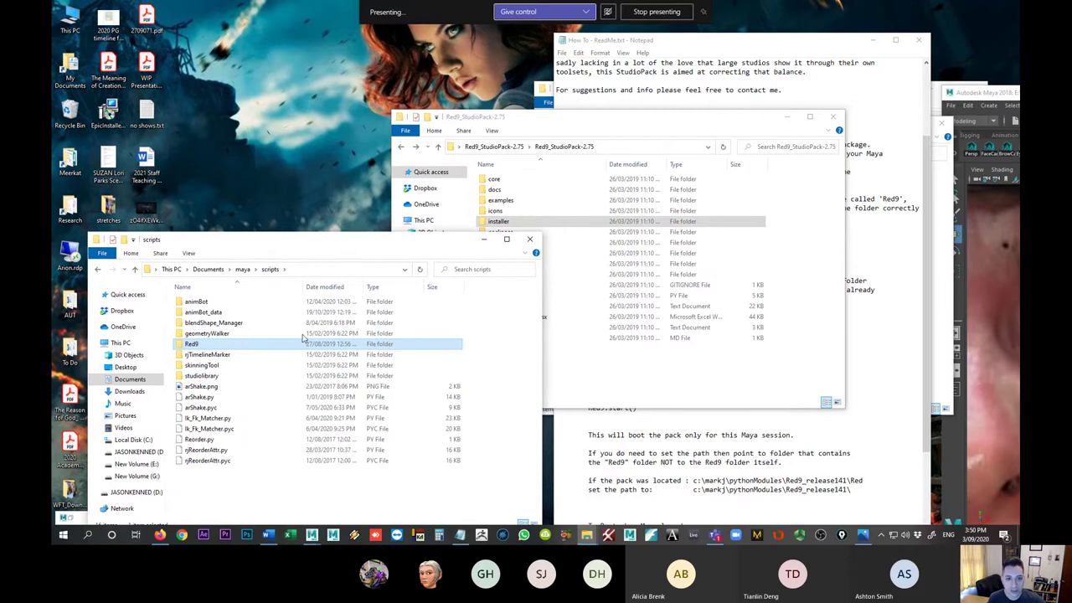
# - Compare the extracted pack folder with the Red9 folder inside scripts, opening the latter, and switch to Maya
pyautogui.click(563, 147)
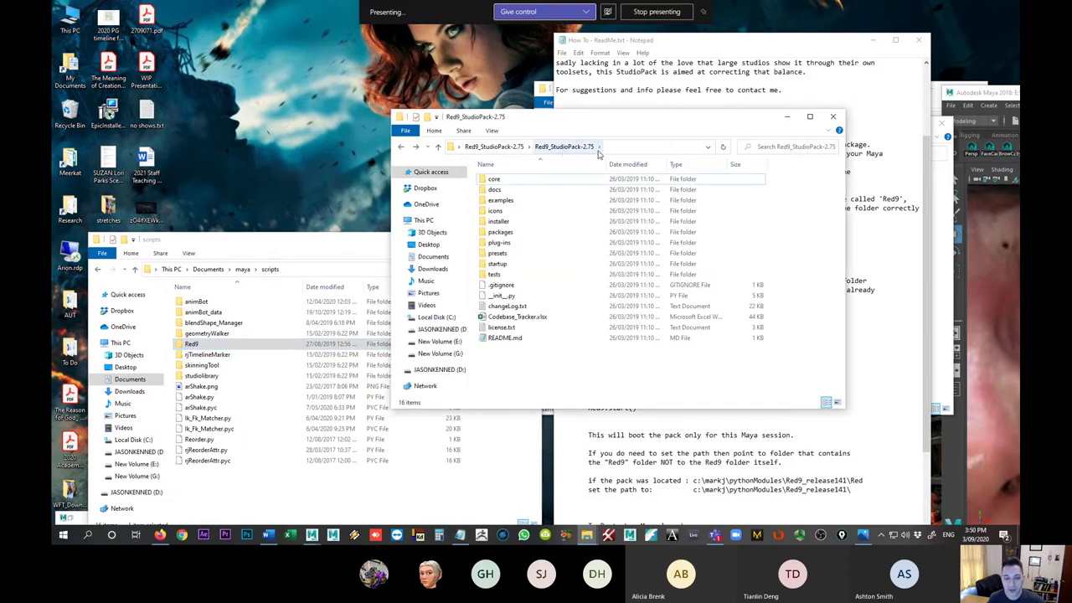
pyautogui.click(286, 501)
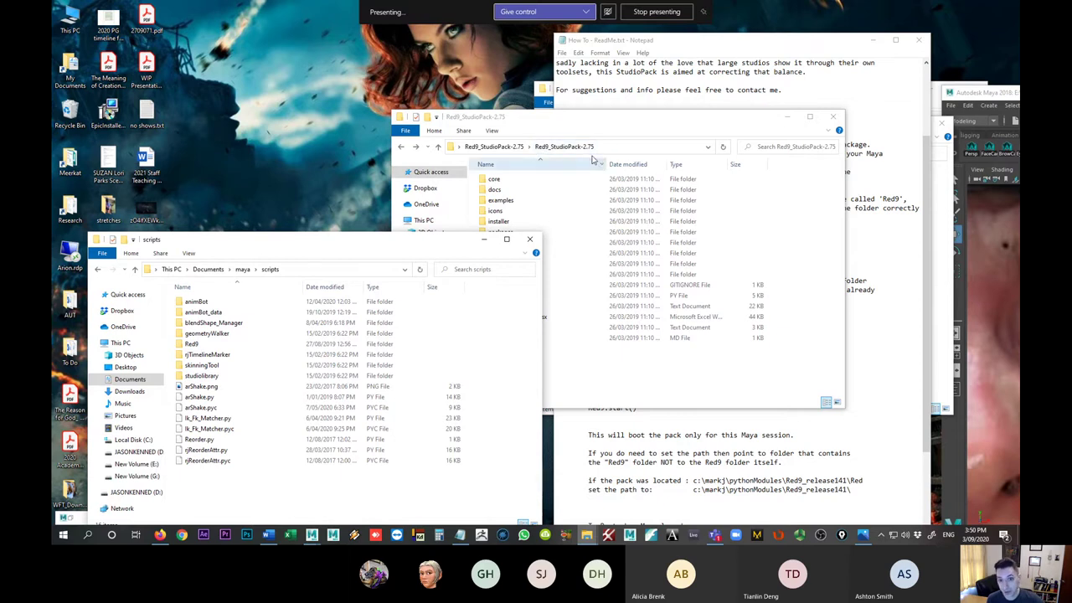
pyautogui.click(192, 343)
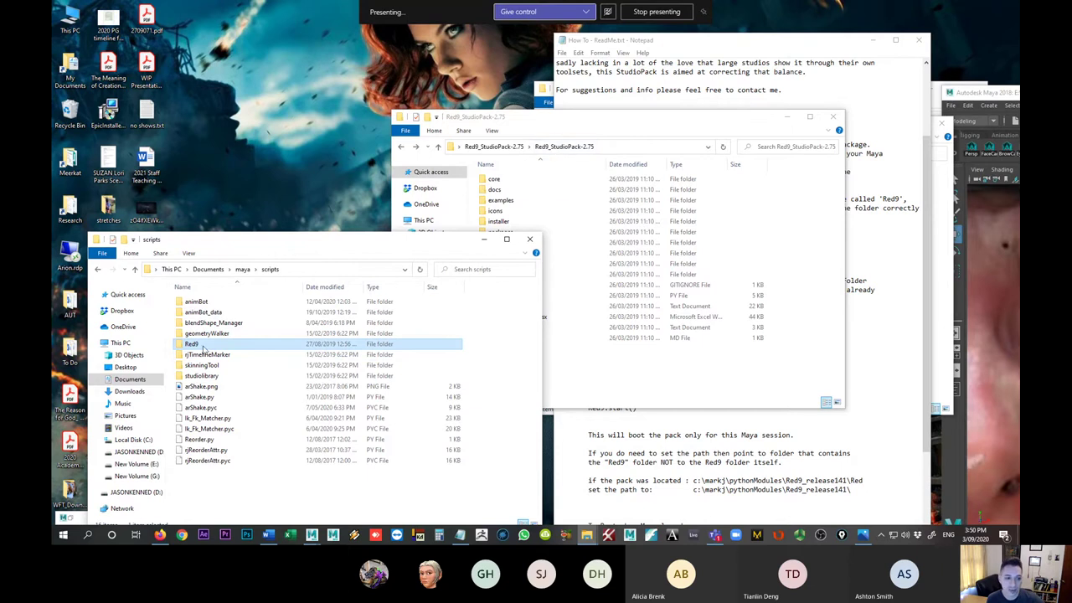
pyautogui.doubleClick(199, 344)
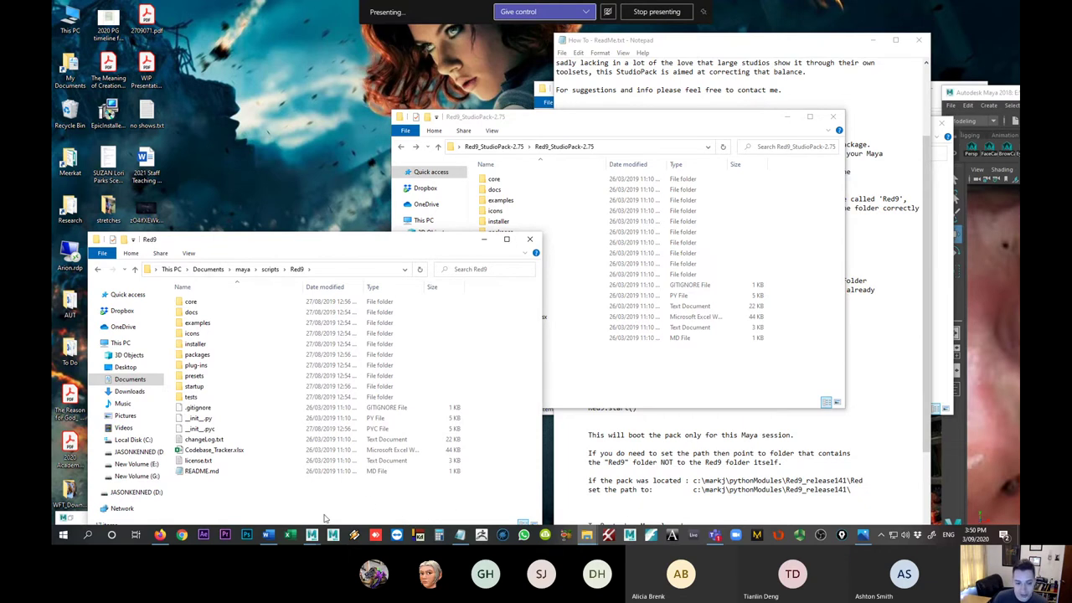
pyautogui.moveTo(318, 536)
pyautogui.click(263, 492)
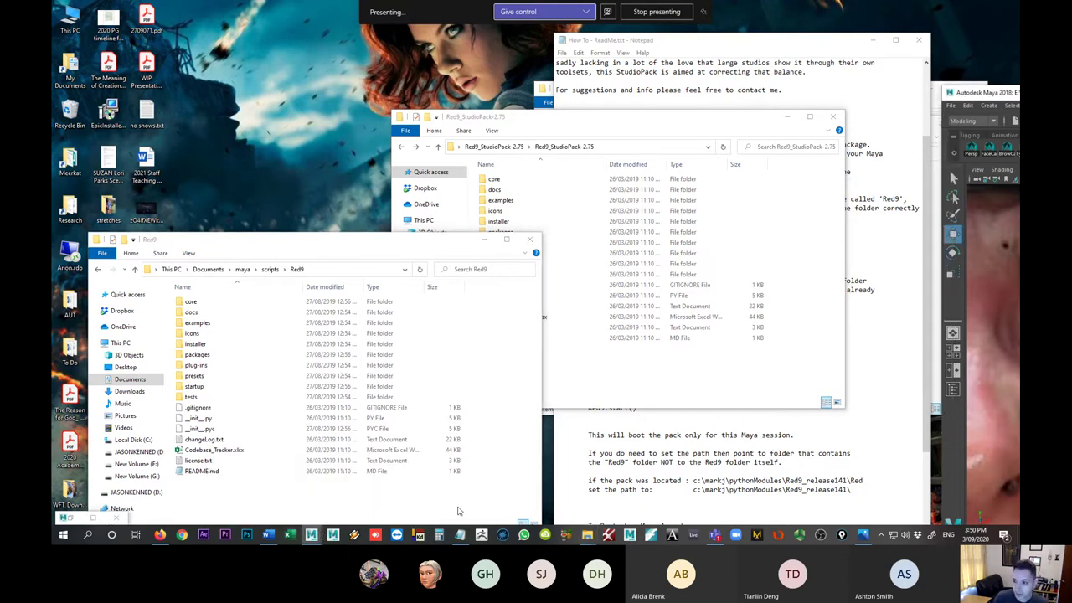
# - Bring the Maya window fully into view and launch Red9 from the Cameras shelf
pyautogui.moveTo(988, 92); pyautogui.dragTo(216, 21)
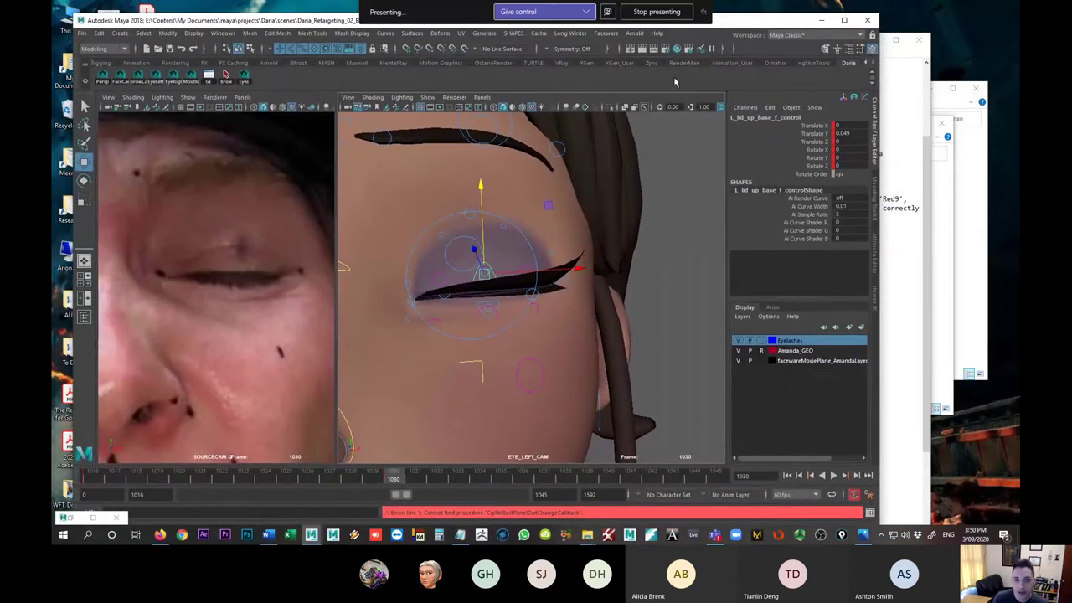
pyautogui.click(867, 64)
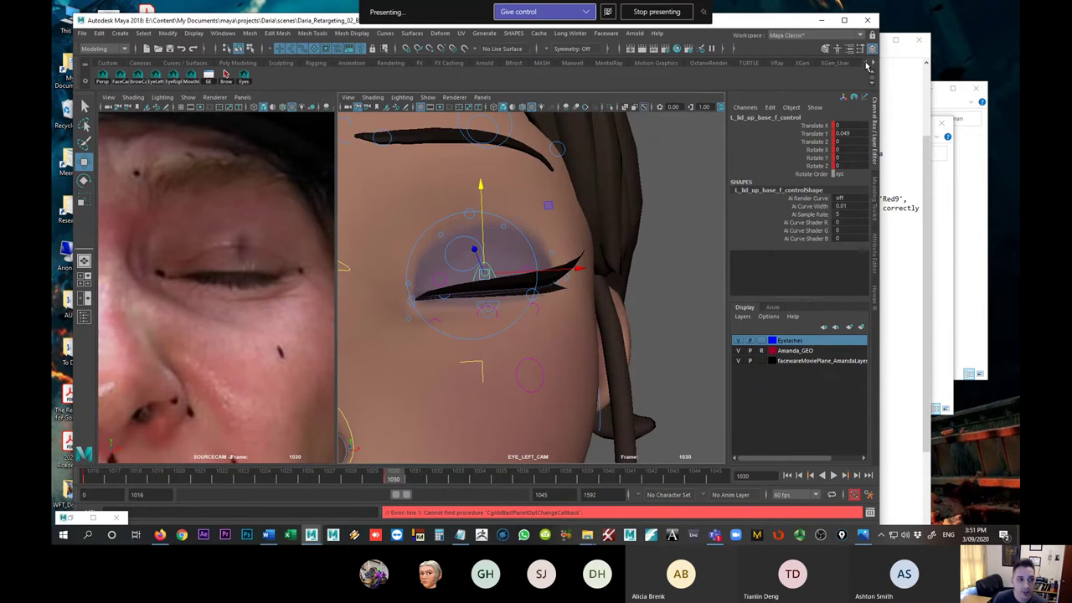
pyautogui.click(117, 67)
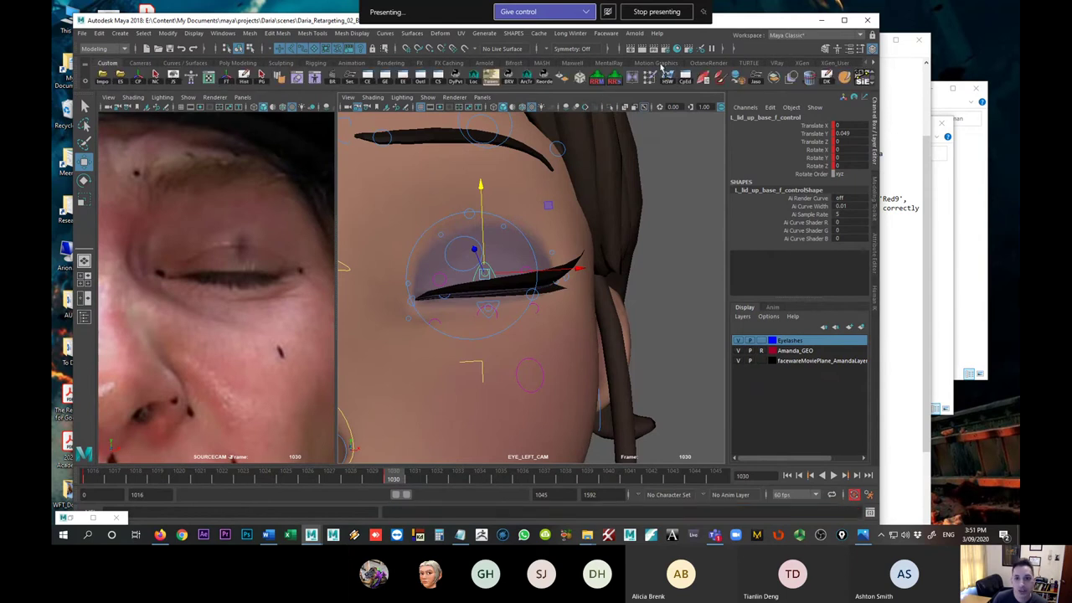
pyautogui.click(139, 64)
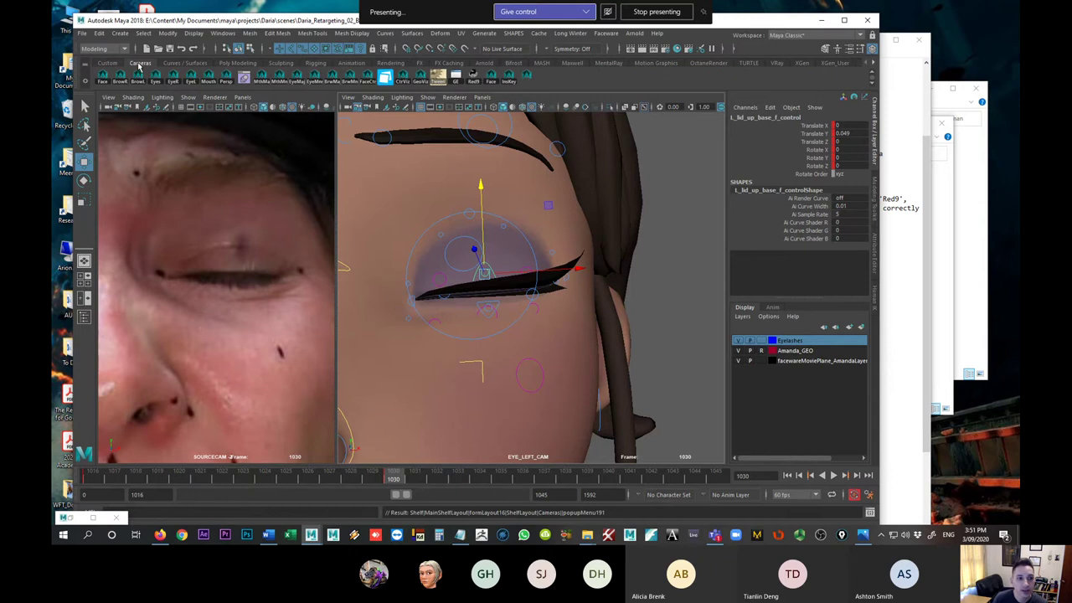
pyautogui.click(476, 80)
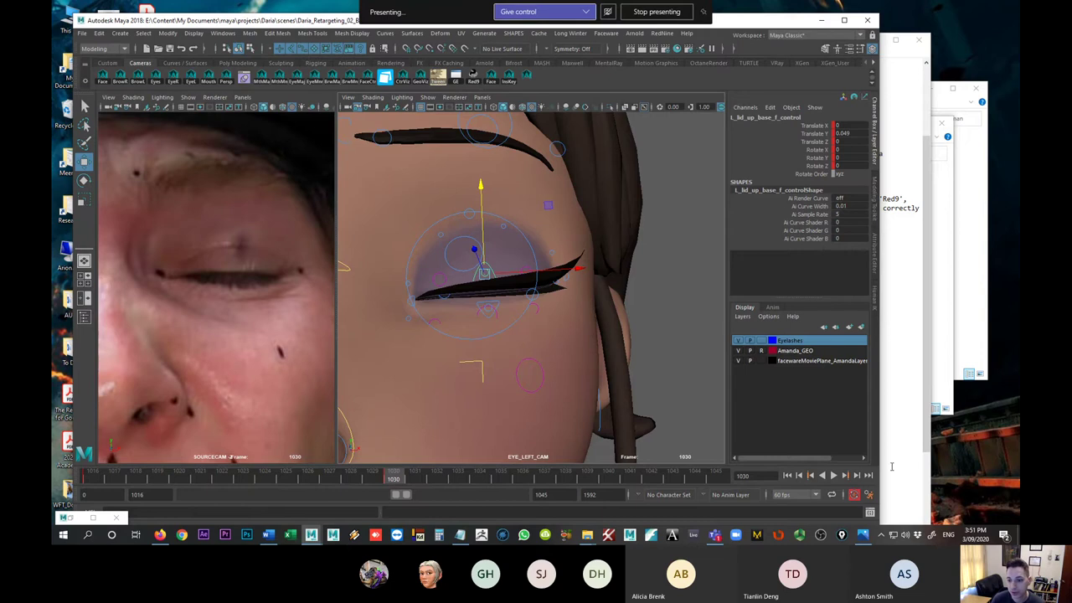
# - Open the Script Editor and place its window below Maya's shelf
pyautogui.click(870, 512)
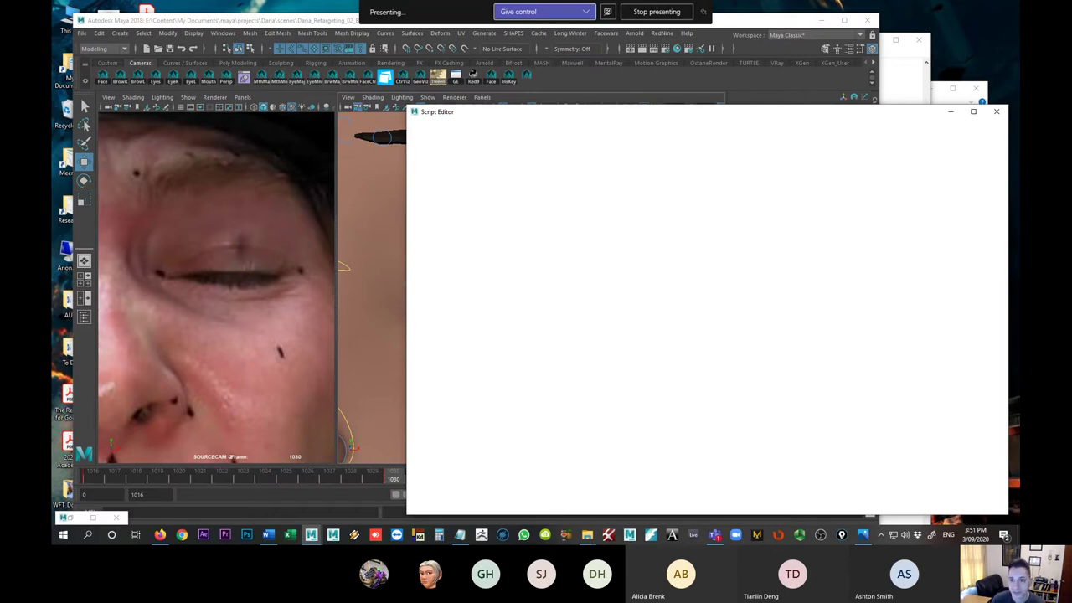
pyautogui.click(973, 111)
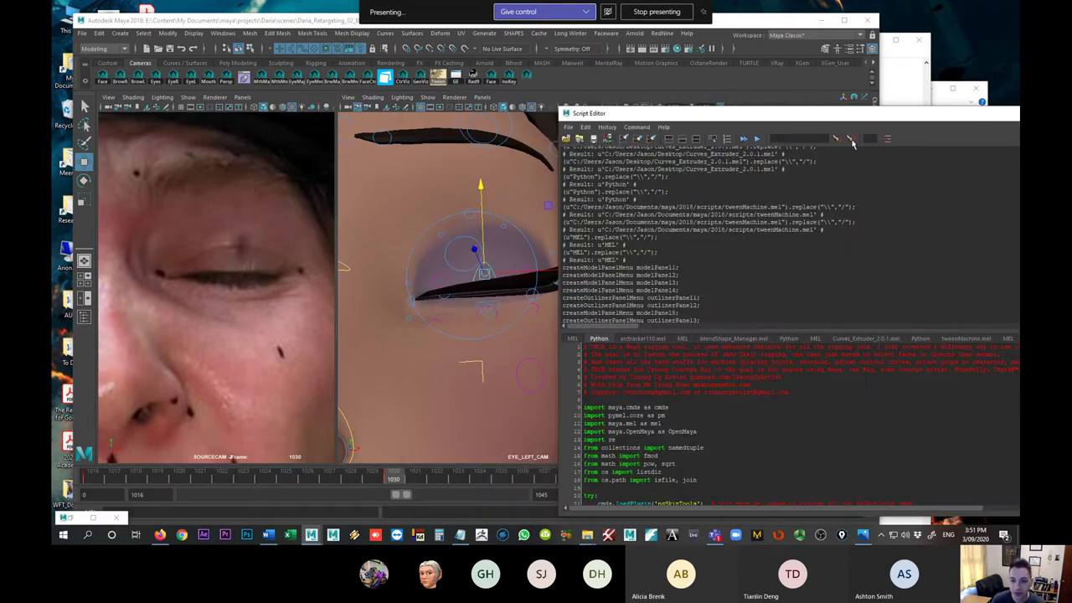
pyautogui.moveTo(702, 116); pyautogui.dragTo(426, 128)
# - Open the Red9 shelf button's Python command in the Shelf Editor, enlarging the text and widening the window to read the code
pyautogui.rightClick(473, 78)
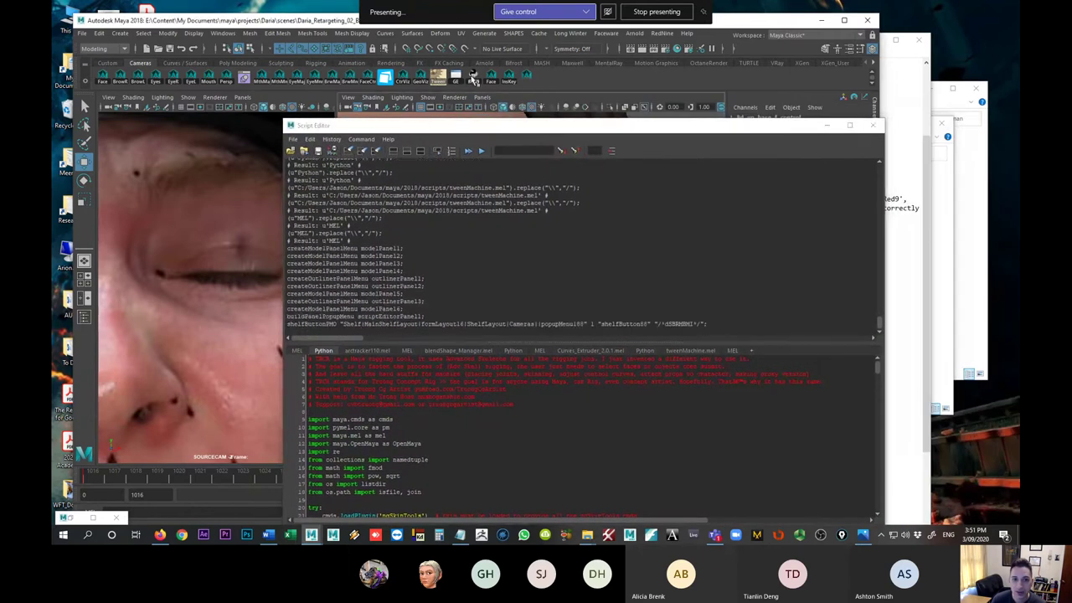
pyautogui.rightClick(484, 80)
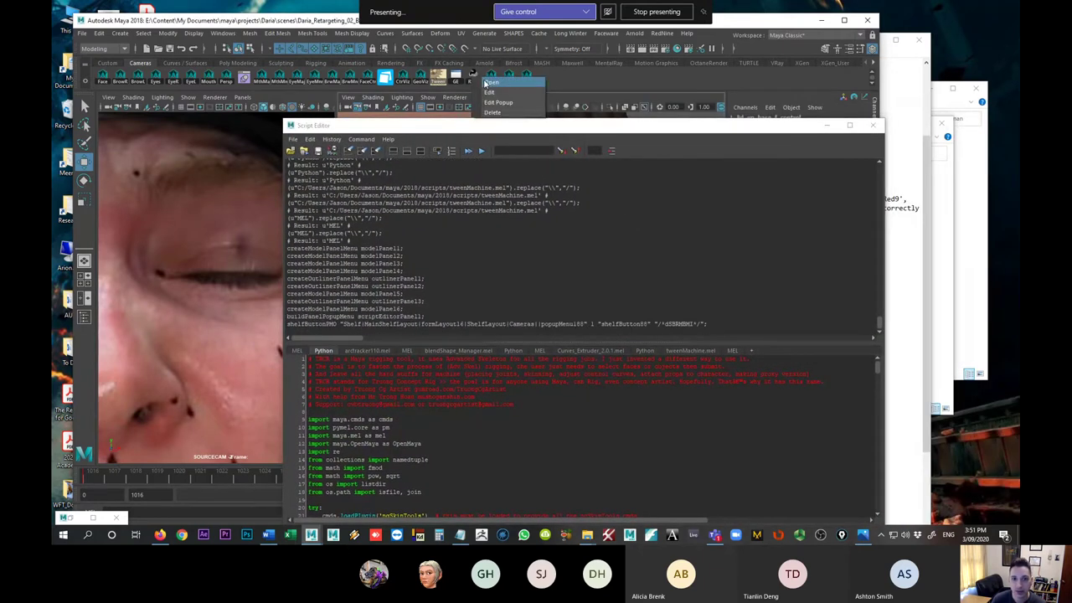
pyautogui.click(490, 92)
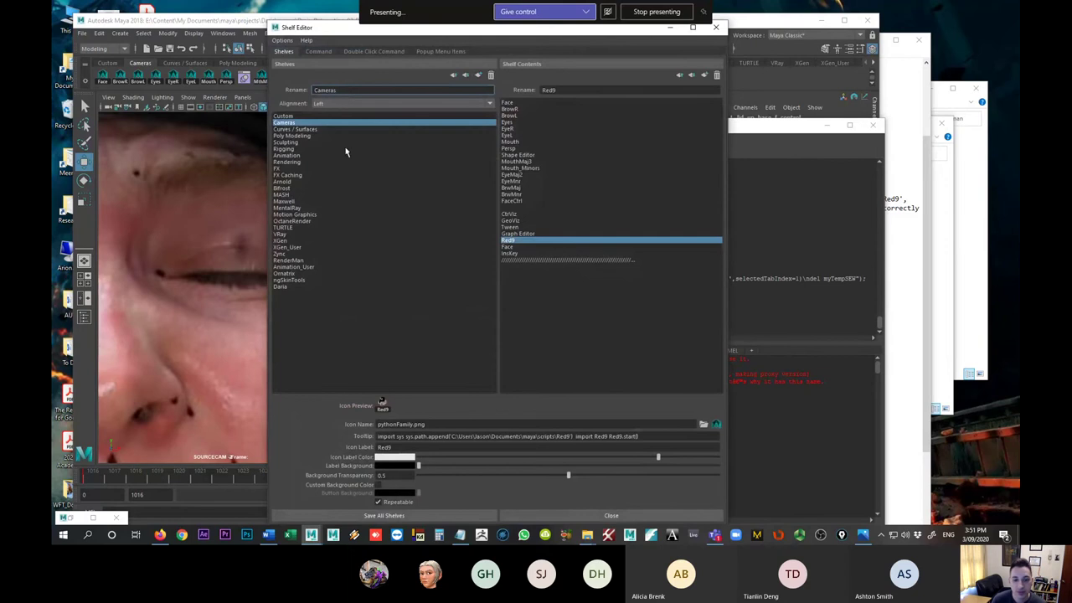
pyautogui.click(318, 52)
pyautogui.moveTo(329, 106); pyautogui.dragTo(271, 74)
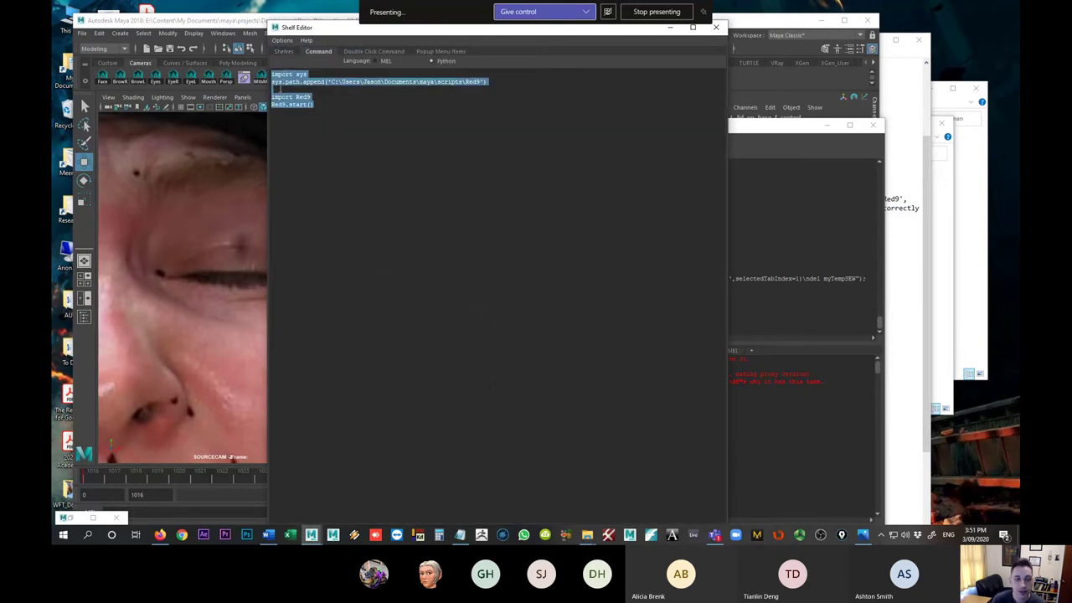
pyautogui.keyDown('ctrl'); pyautogui.scroll(5, 428, 228); pyautogui.keyUp('ctrl')
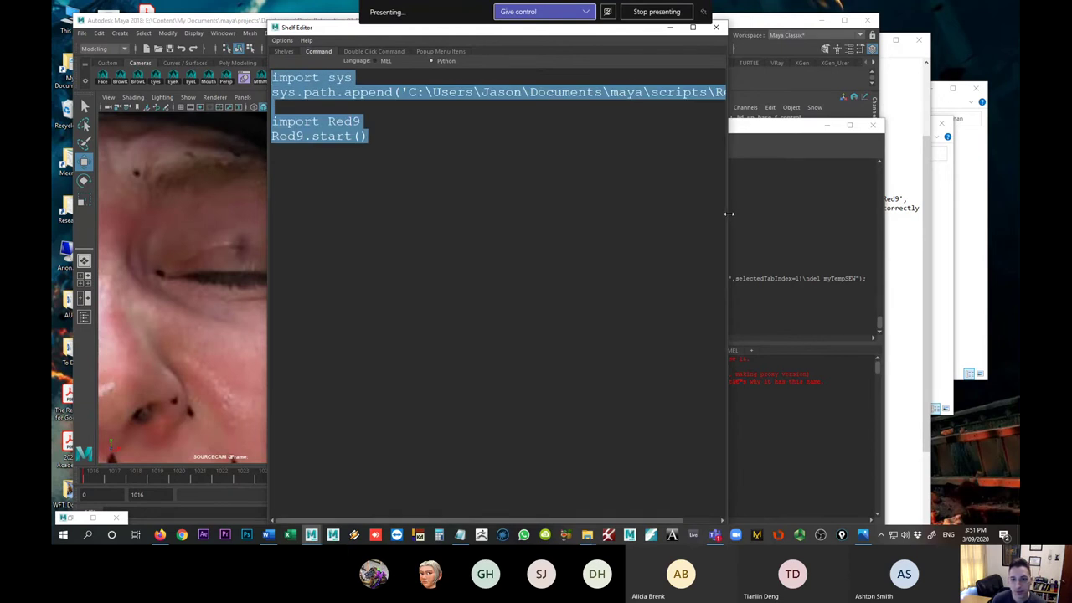
pyautogui.moveTo(729, 213); pyautogui.dragTo(861, 210)
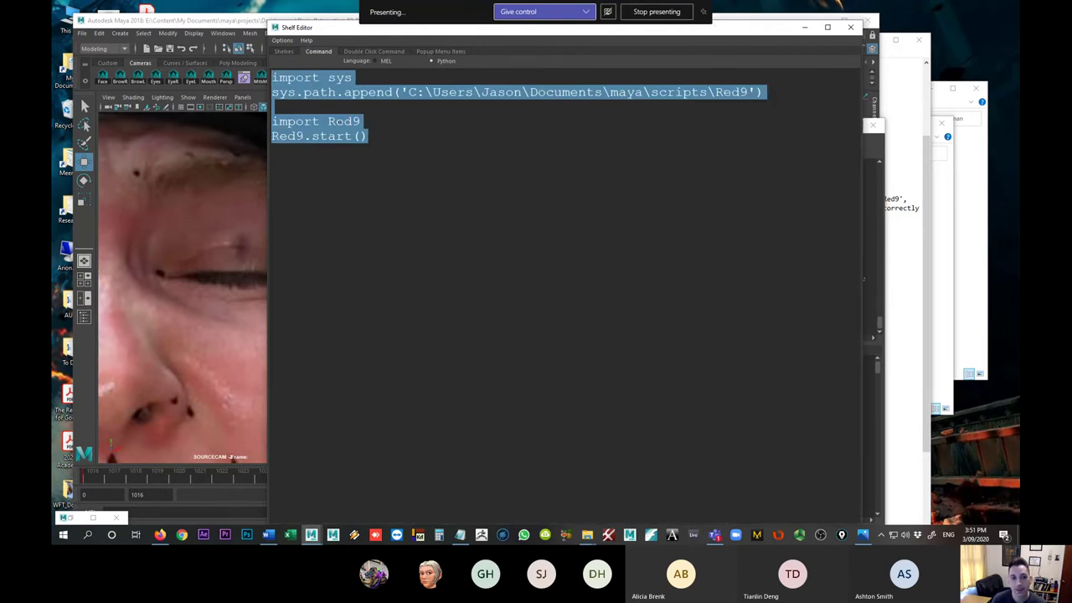
# - Close the Virtually Human folder window, minimise Week 06, and place the How To - ReadMe.txt boot section beside the shelf command
pyautogui.click(947, 335)
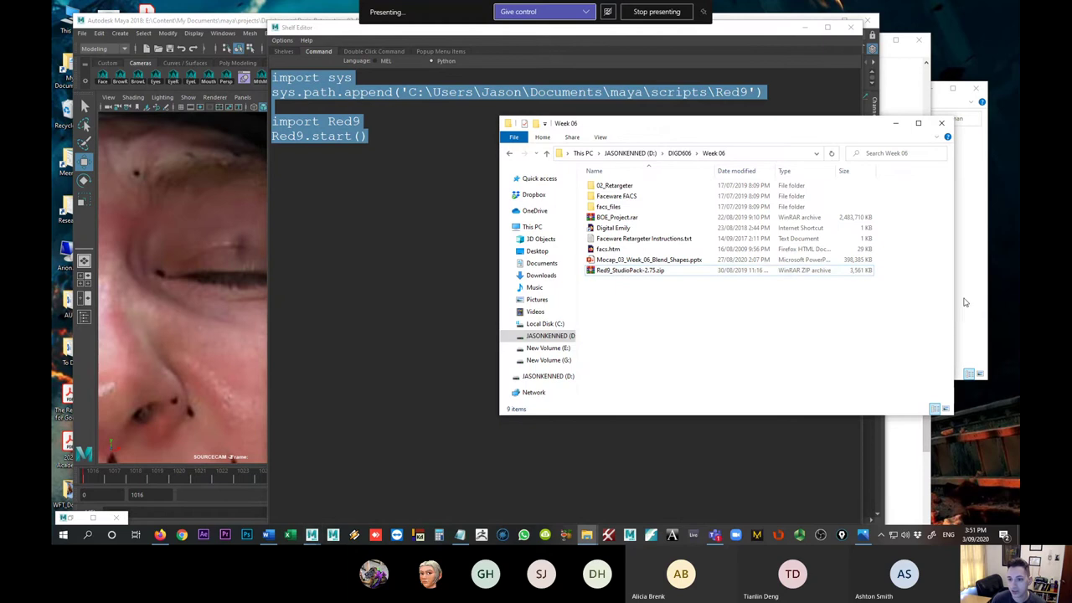
pyautogui.click(964, 302)
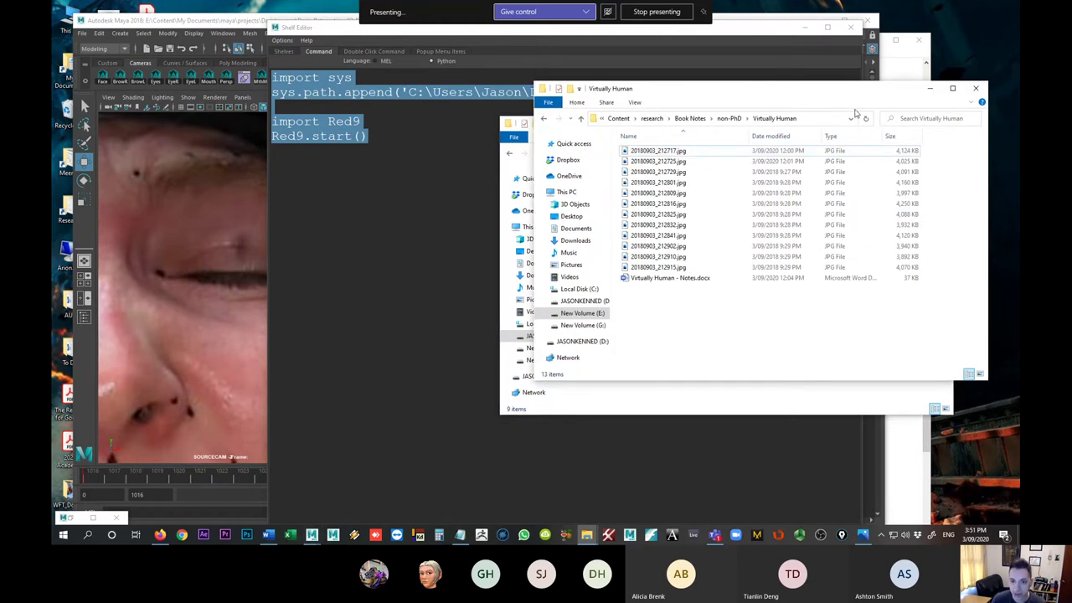
pyautogui.click(976, 87)
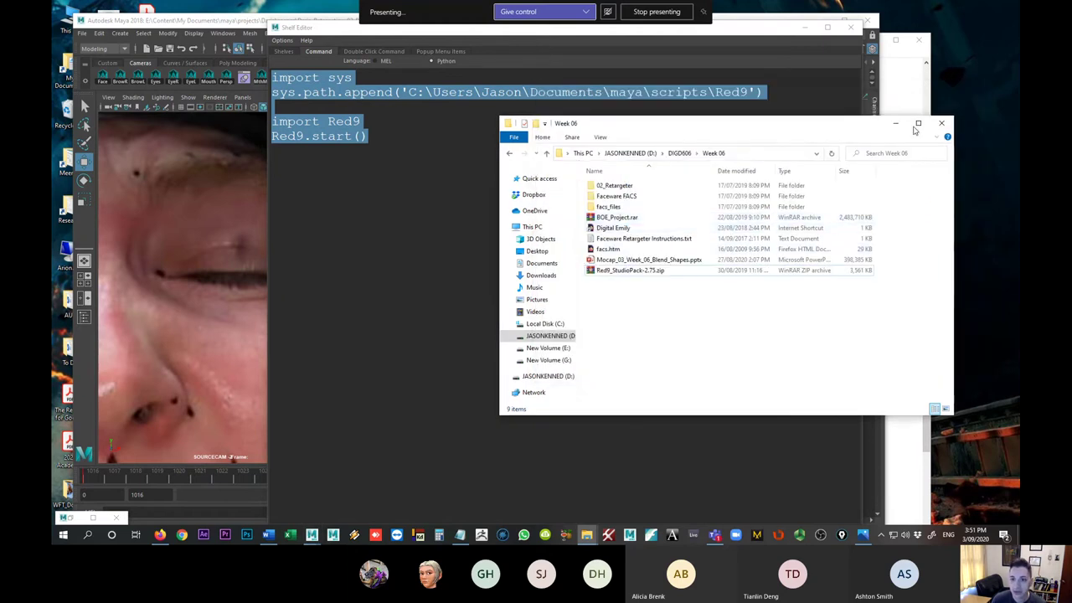
pyautogui.click(895, 123)
pyautogui.hotkey('alt', 'Tab')
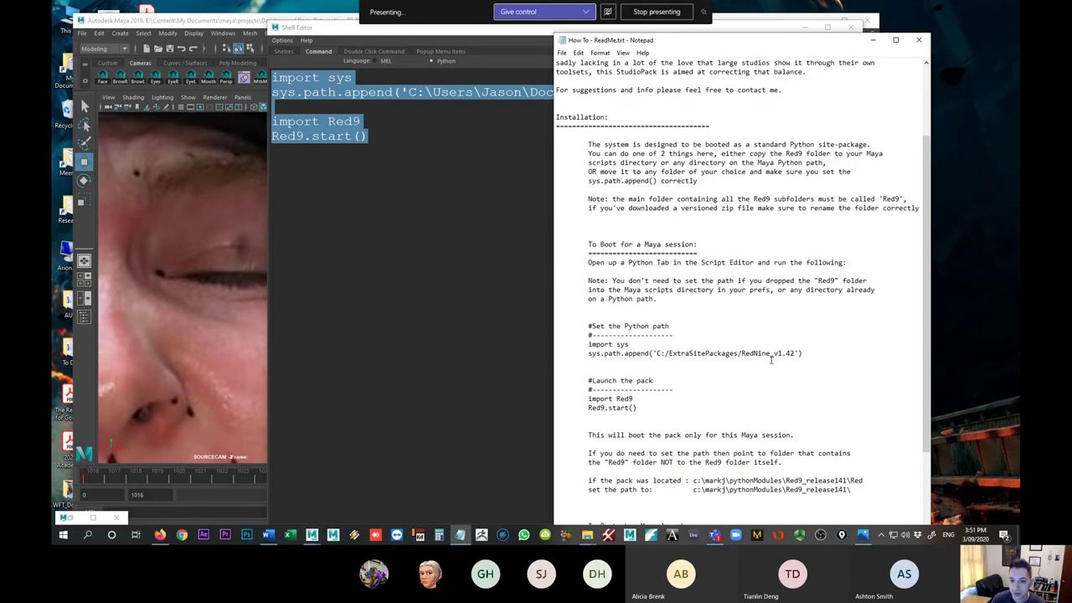
pyautogui.scroll(-1, 771, 361)
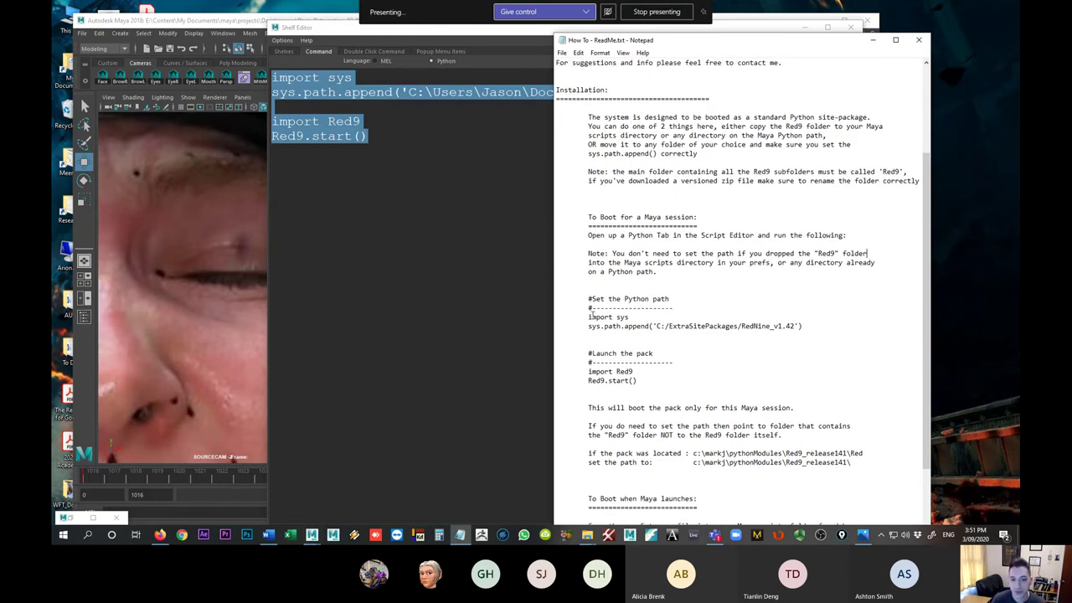
pyautogui.moveTo(705, 41); pyautogui.dragTo(825, 58)
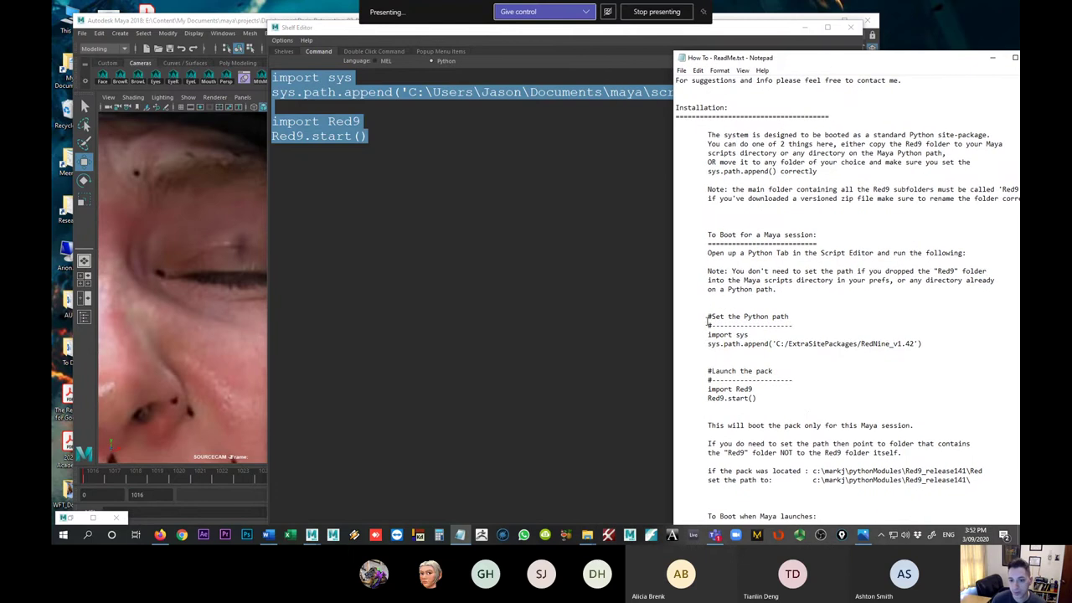
# - Compare the readme's Python path and launch lines with the shelf command, highlighting the example path inside sys.path.append
pyautogui.moveTo(706, 319); pyautogui.dragTo(798, 402)
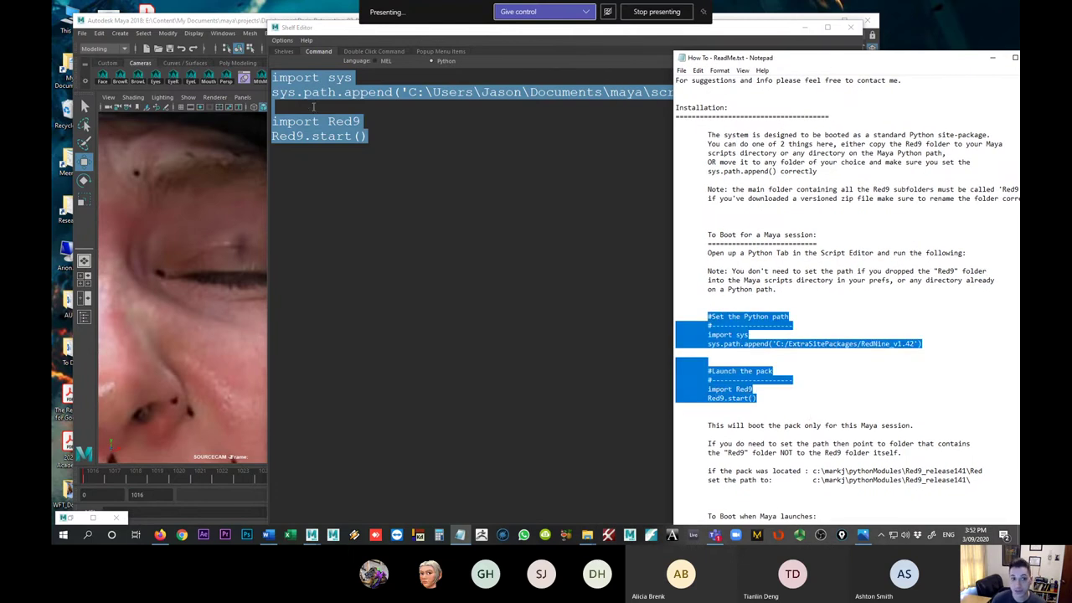
pyautogui.click(694, 312)
pyautogui.moveTo(707, 317); pyautogui.dragTo(791, 327)
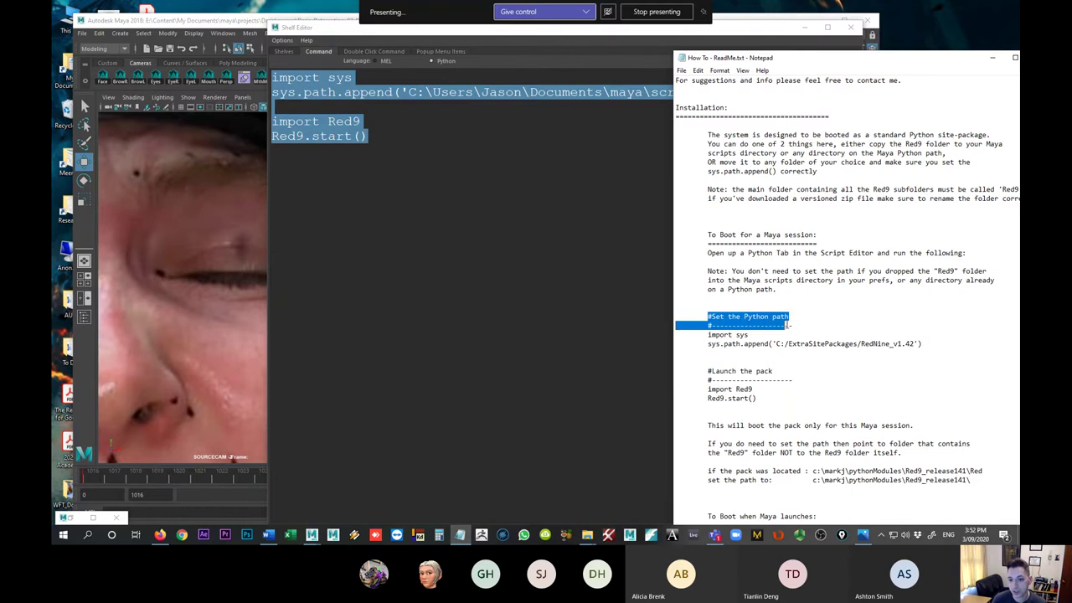
pyautogui.click(736, 353)
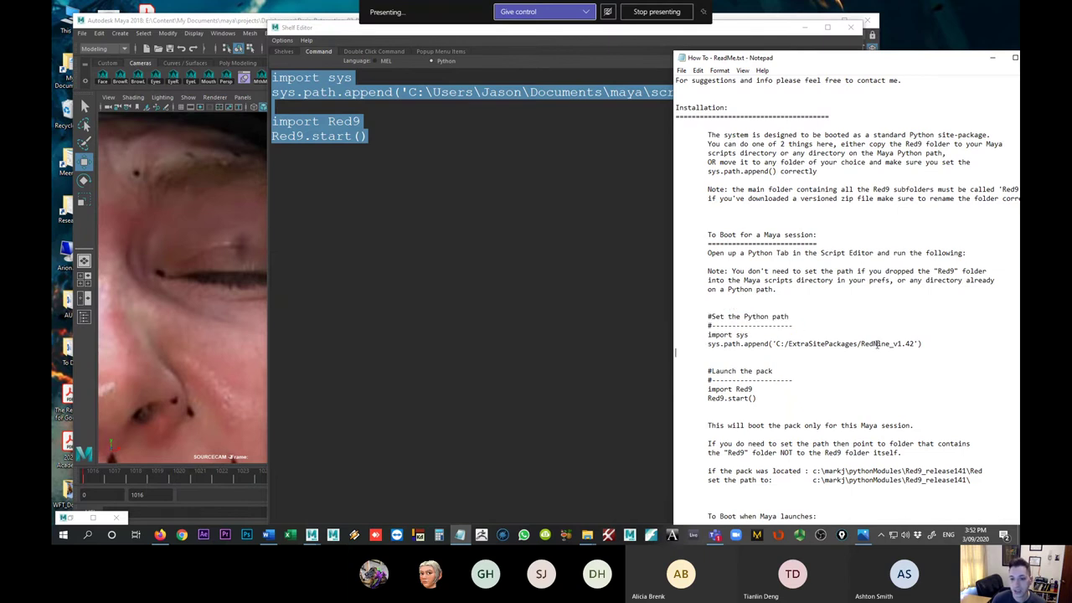
pyautogui.moveTo(822, 54); pyautogui.dragTo(716, 140)
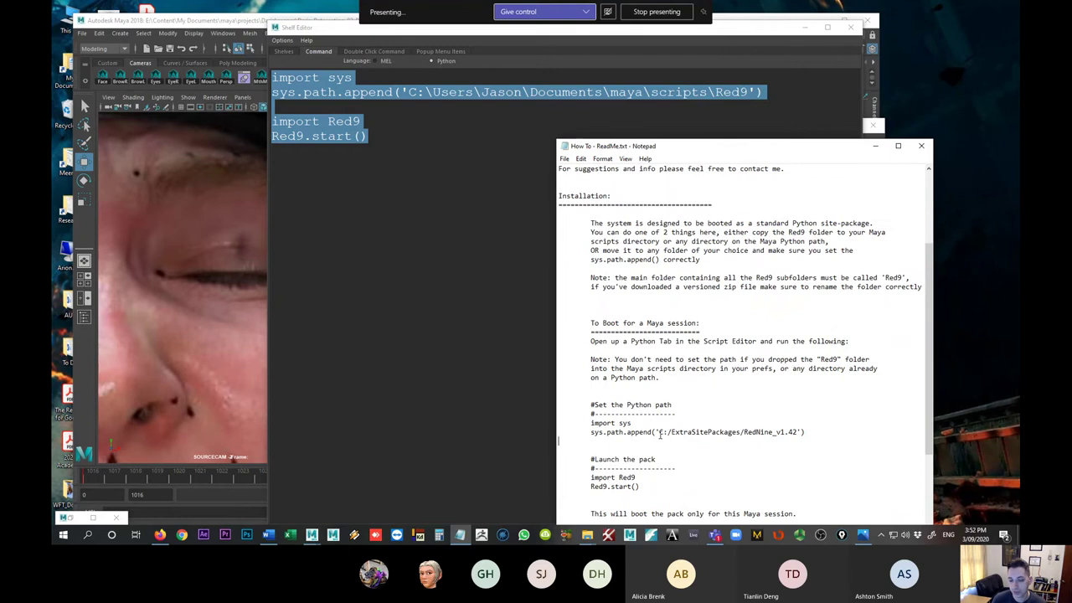
pyautogui.moveTo(659, 432); pyautogui.dragTo(799, 432)
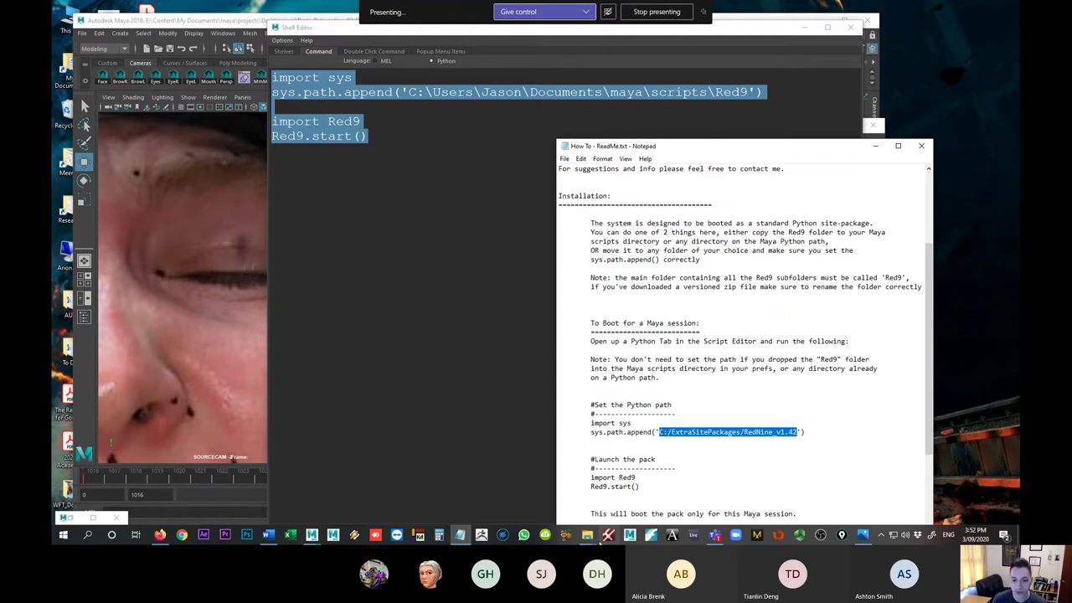
# - Bring up the Red9 folder window inside Maya's scripts and display its full path
pyautogui.moveTo(592, 541)
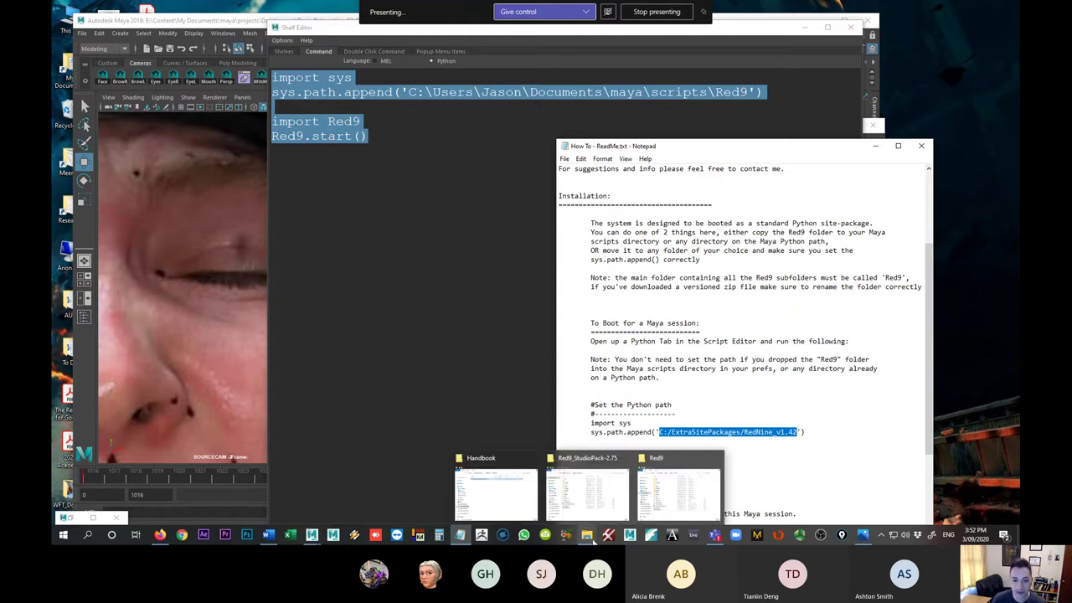
pyautogui.click(678, 494)
pyautogui.click(326, 271)
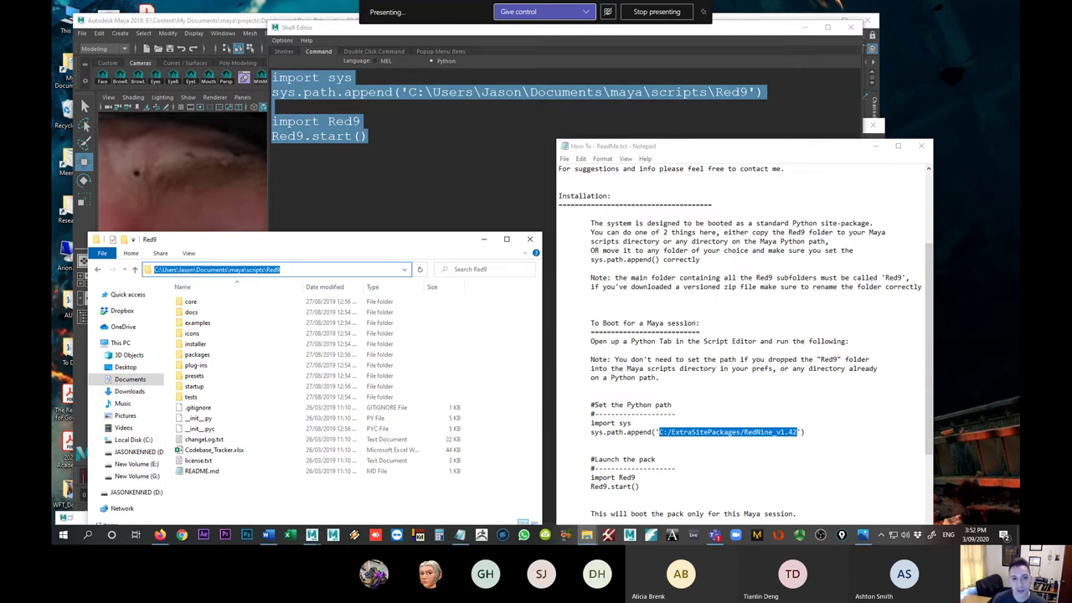
# - Copy the entire Red9 launch code from the shelf command and close the Shelf Editor
pyautogui.click(430, 131)
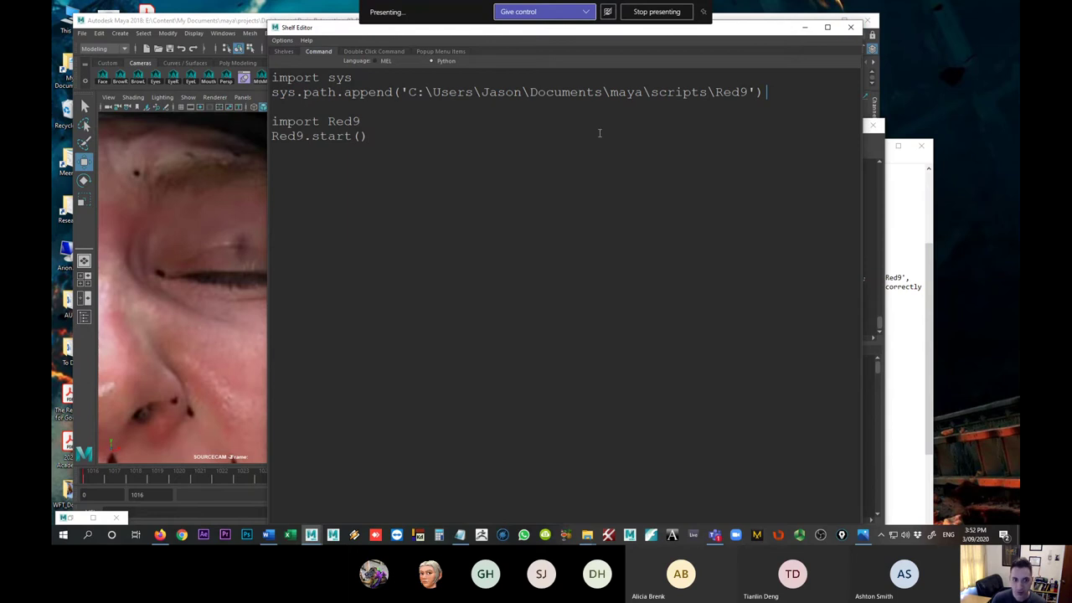
pyautogui.hotkey('ctrl', 'a')
pyautogui.hotkey('ctrl', 'c')
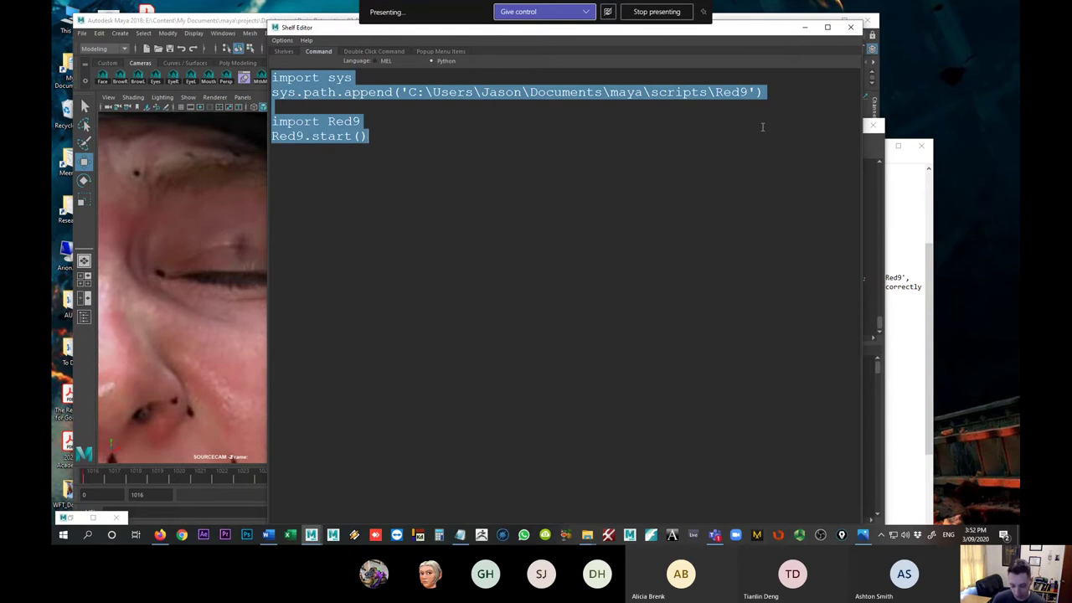
pyautogui.click(850, 27)
# - Paste the copied Red9 launch code into the Script Editor's empty Python tab and execute all of it
pyautogui.click(349, 380)
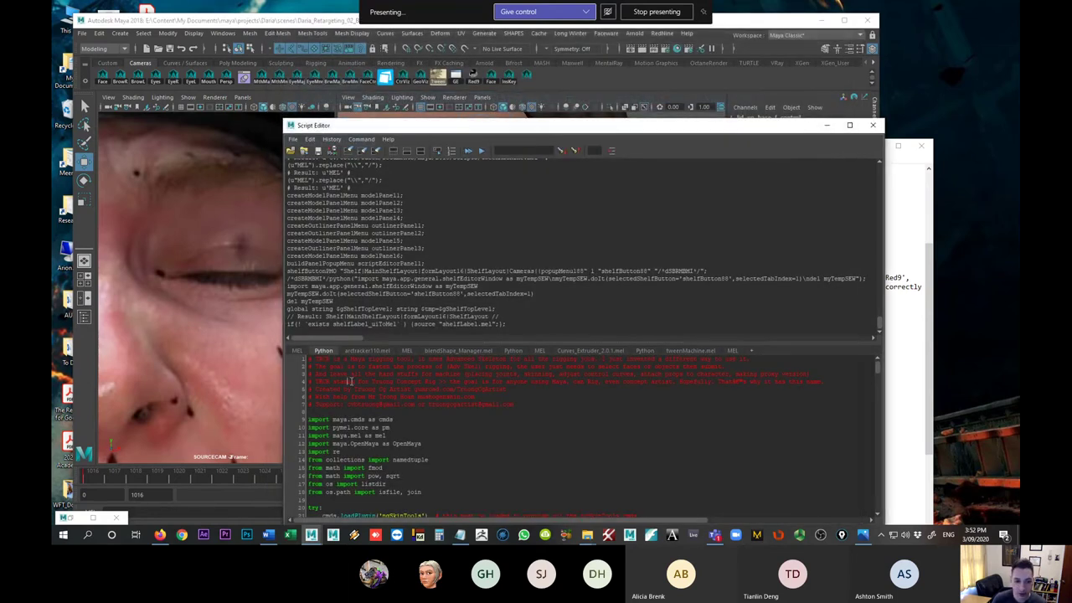
pyautogui.click(655, 352)
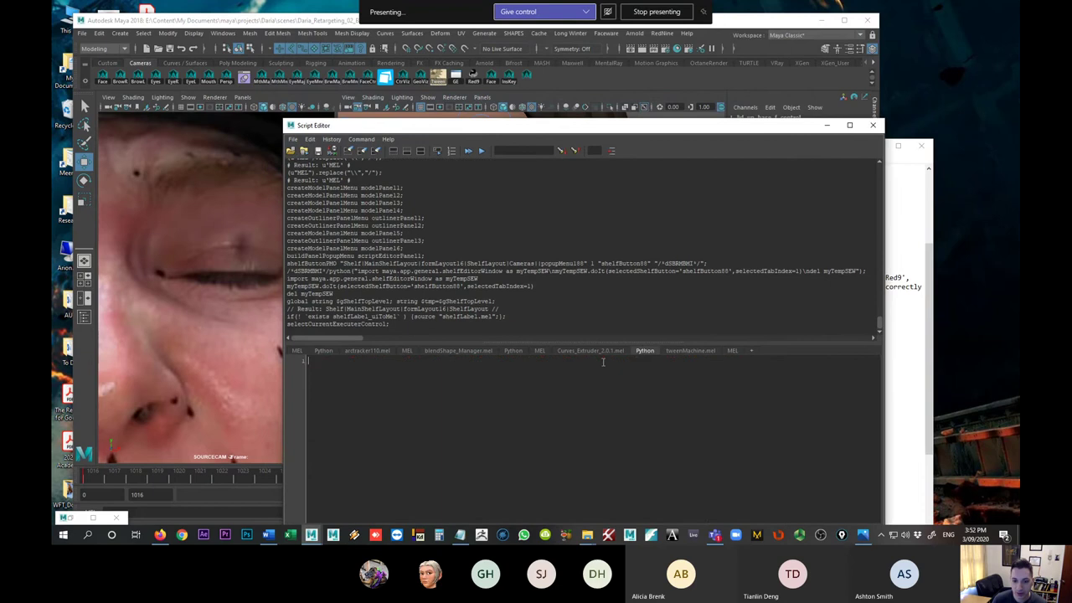
pyautogui.click(753, 350)
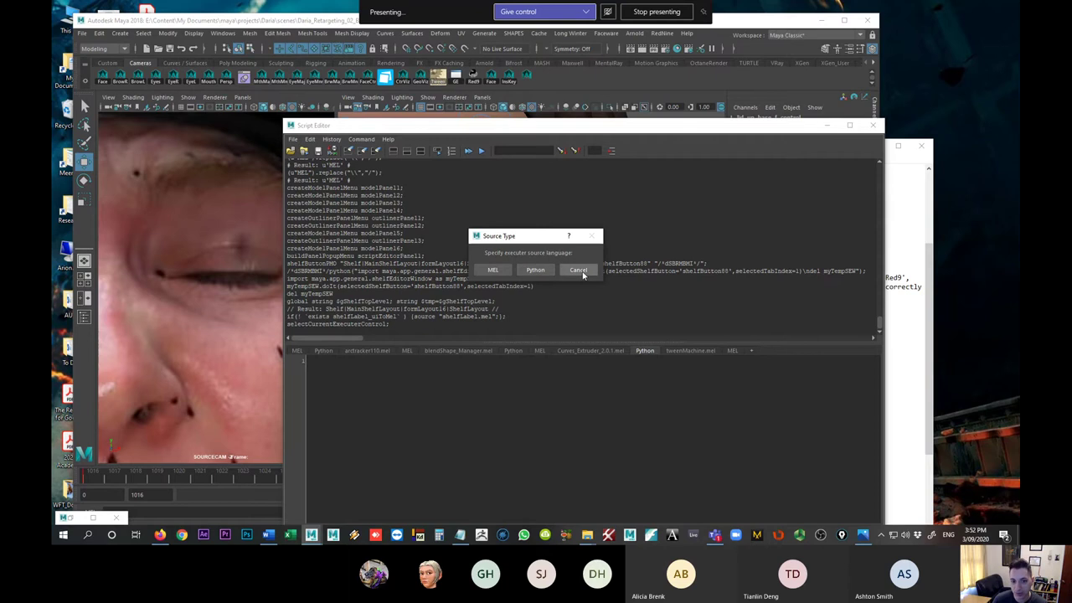
pyautogui.press('Escape')
pyautogui.click(624, 378)
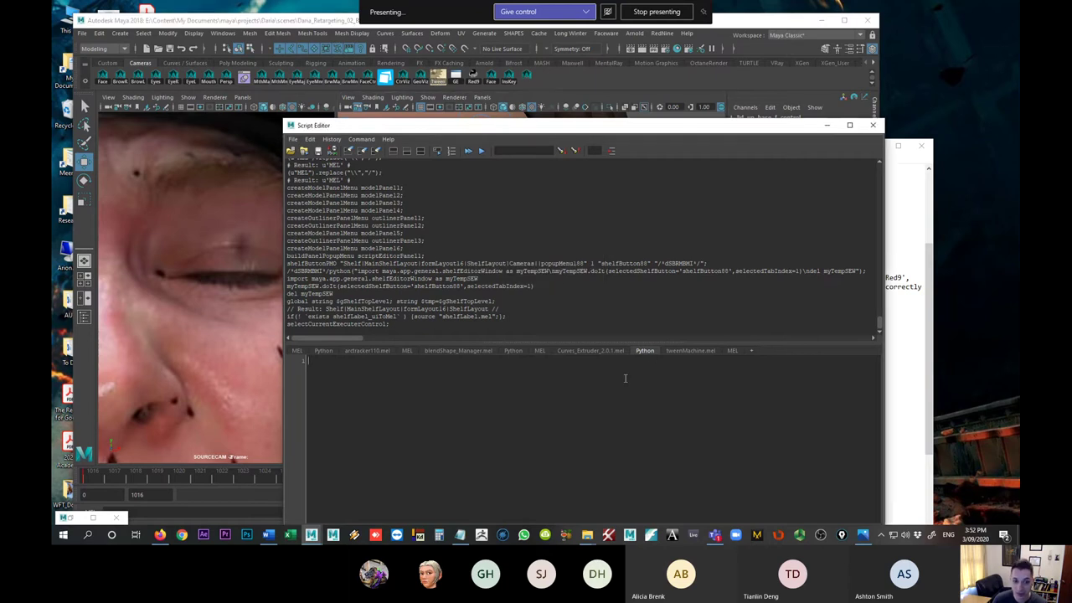
pyautogui.hotkey('ctrl', 'v')
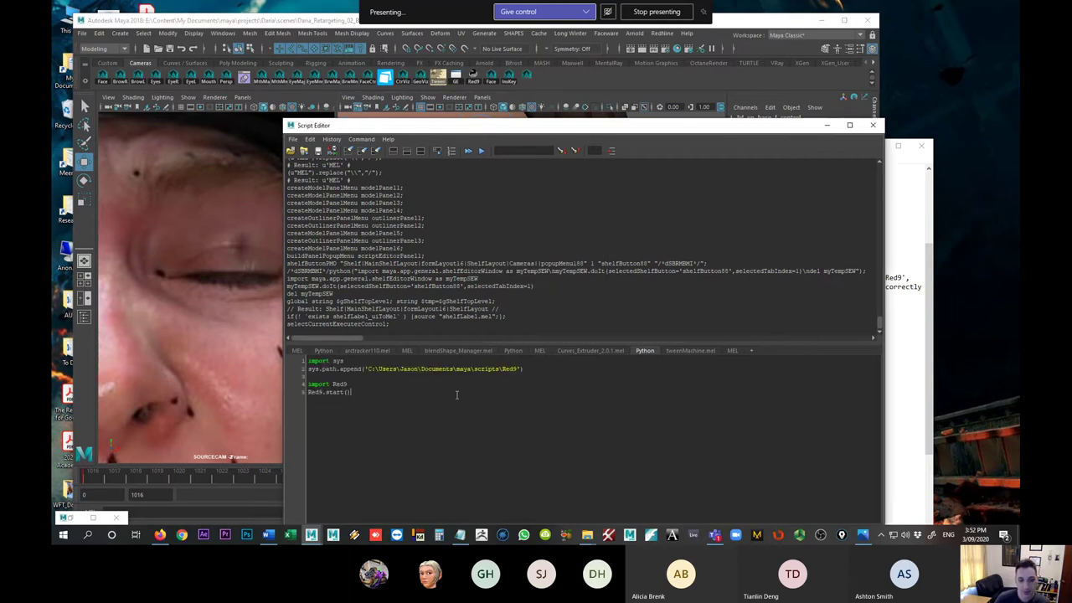
pyautogui.hotkey('ctrl', 'a')
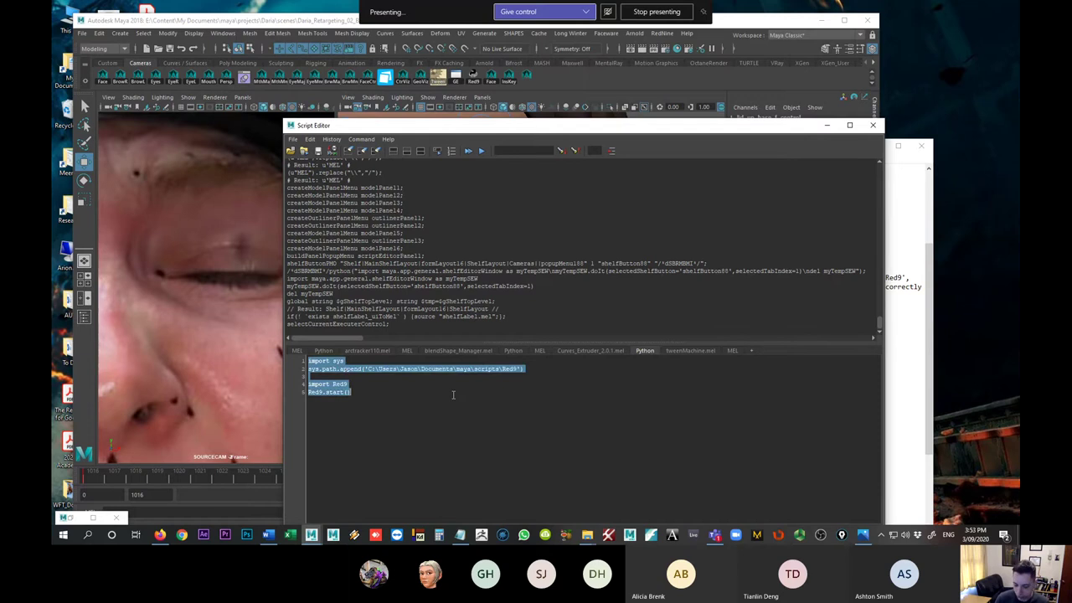
pyautogui.hotkey('ctrl', 'Return')
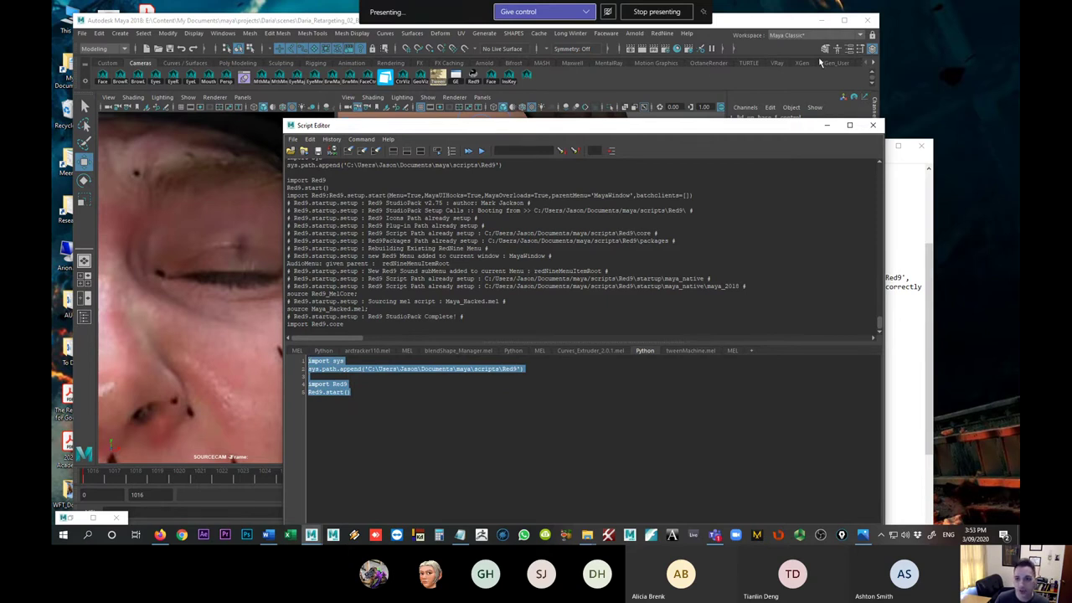
# - Save the selected Red9 launch code as a button named Red9 on the Daria shelf
pyautogui.click(873, 68)
pyautogui.moveTo(874, 68); pyautogui.dragTo(874, 68)
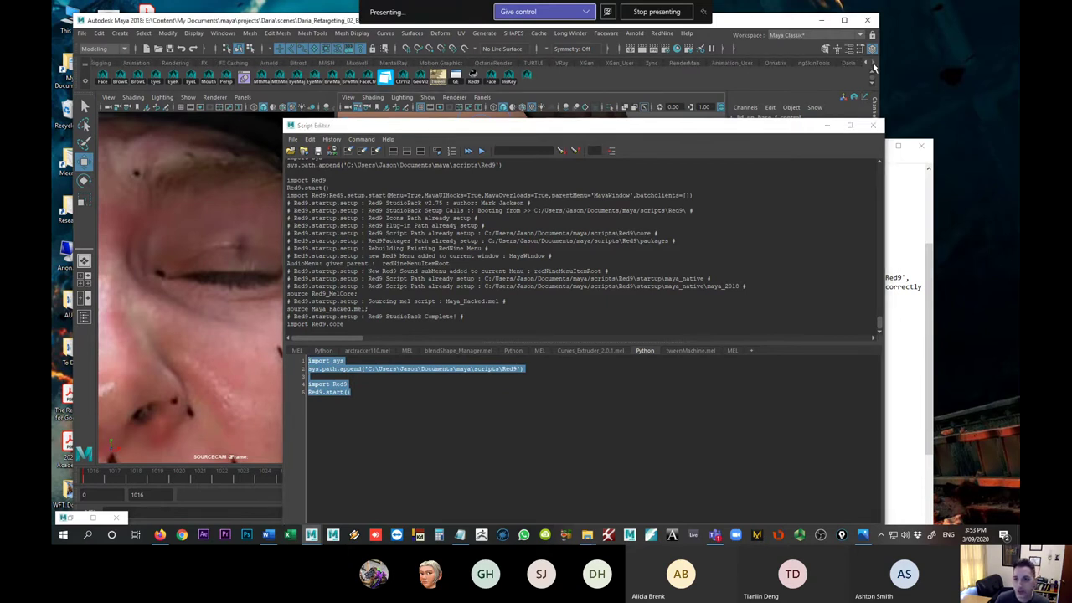
pyautogui.click(846, 64)
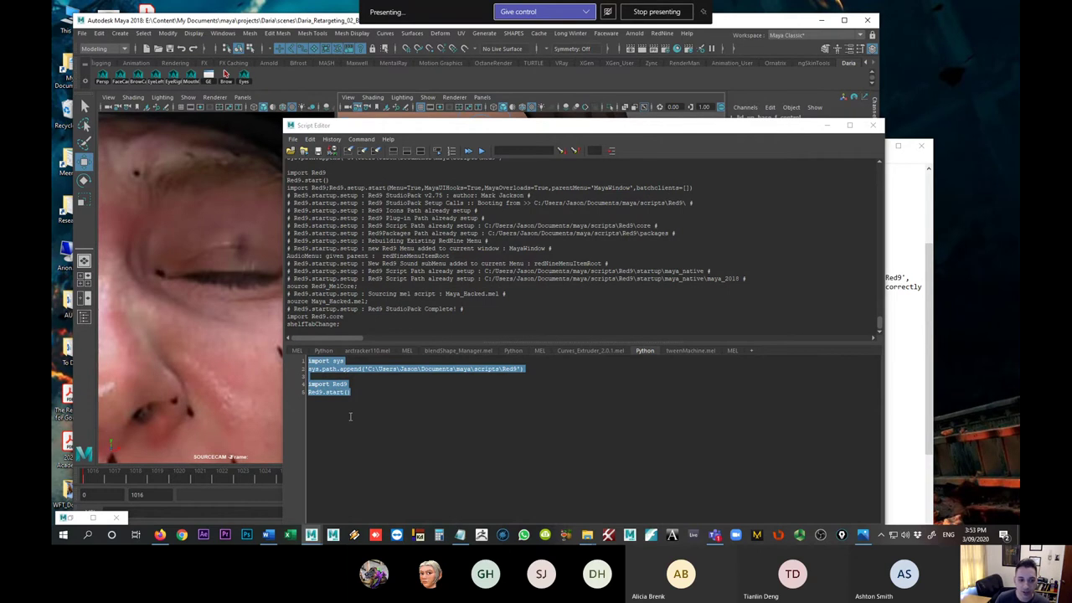
pyautogui.click(332, 152)
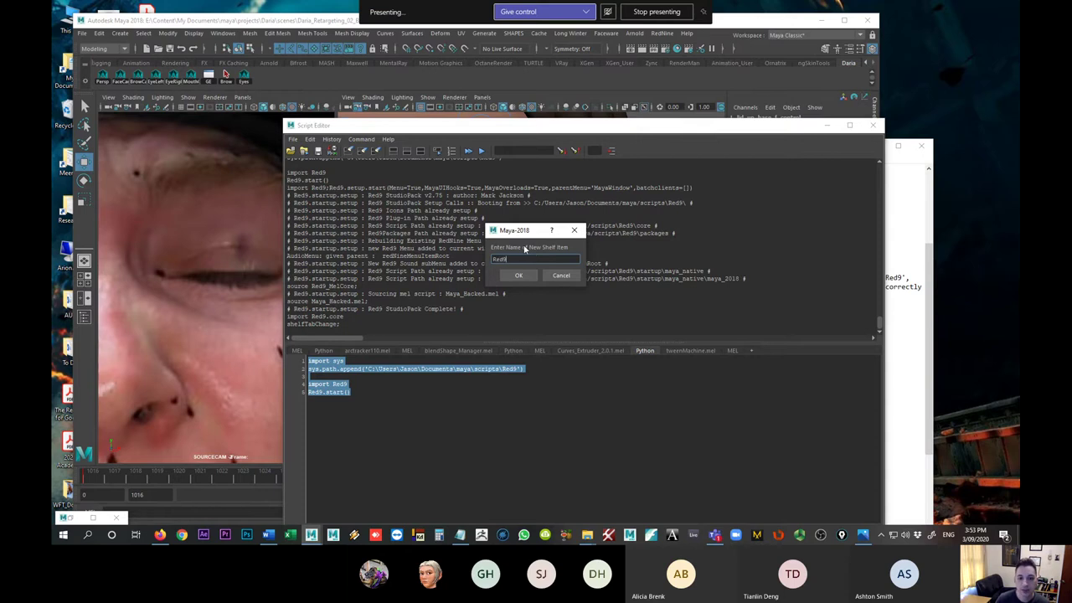
pyautogui.click(518, 276)
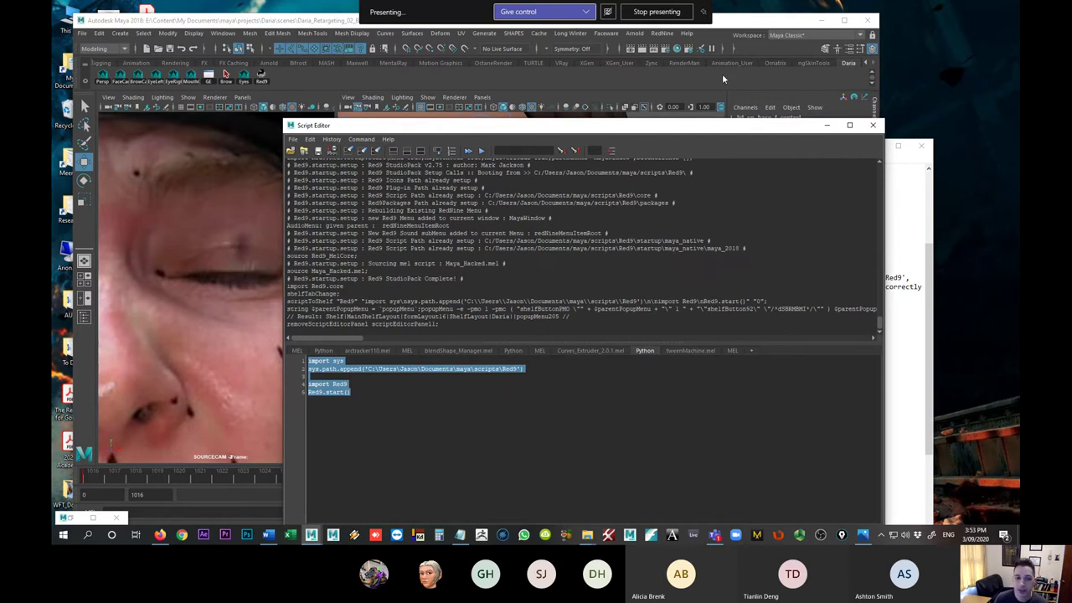
# - Maximize the main Maya window, select all the brow controls and switch the character view to BROW_CAM
pyautogui.click(845, 22)
pyautogui.click(847, 21)
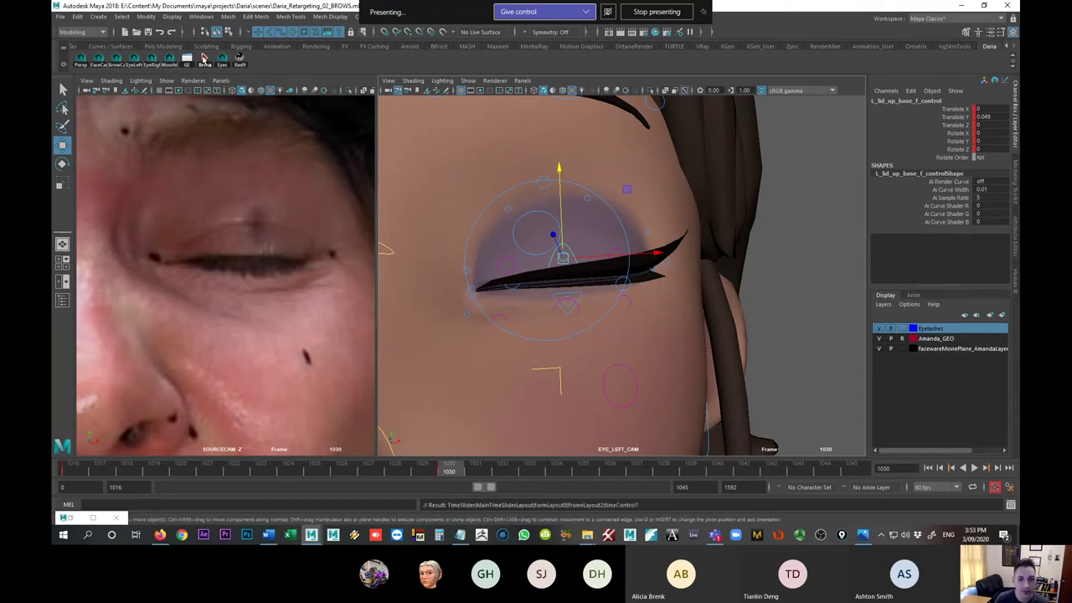
pyautogui.click(203, 59)
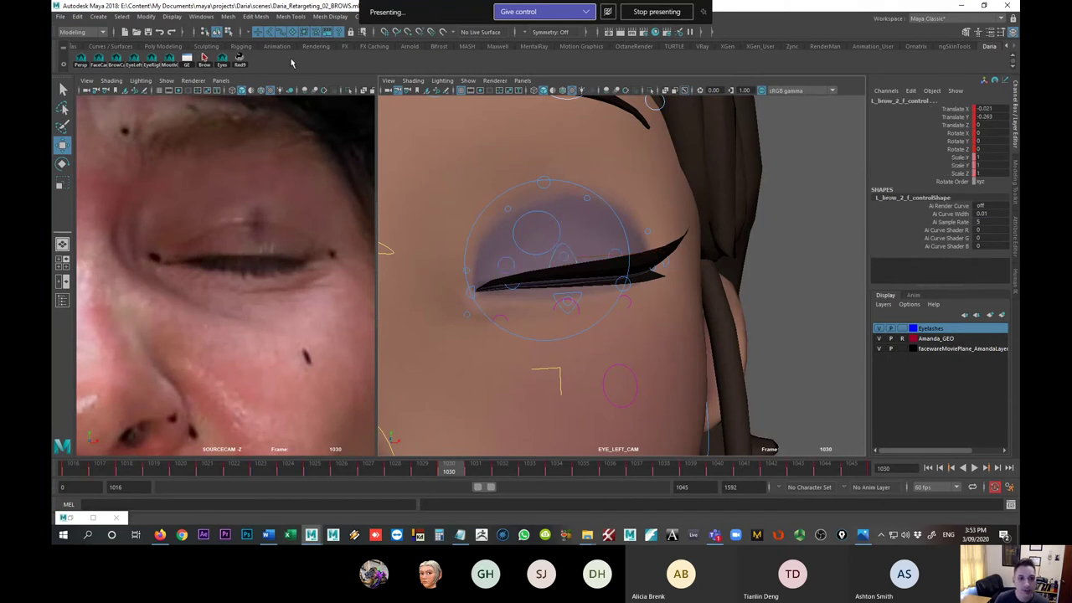
pyautogui.click(118, 61)
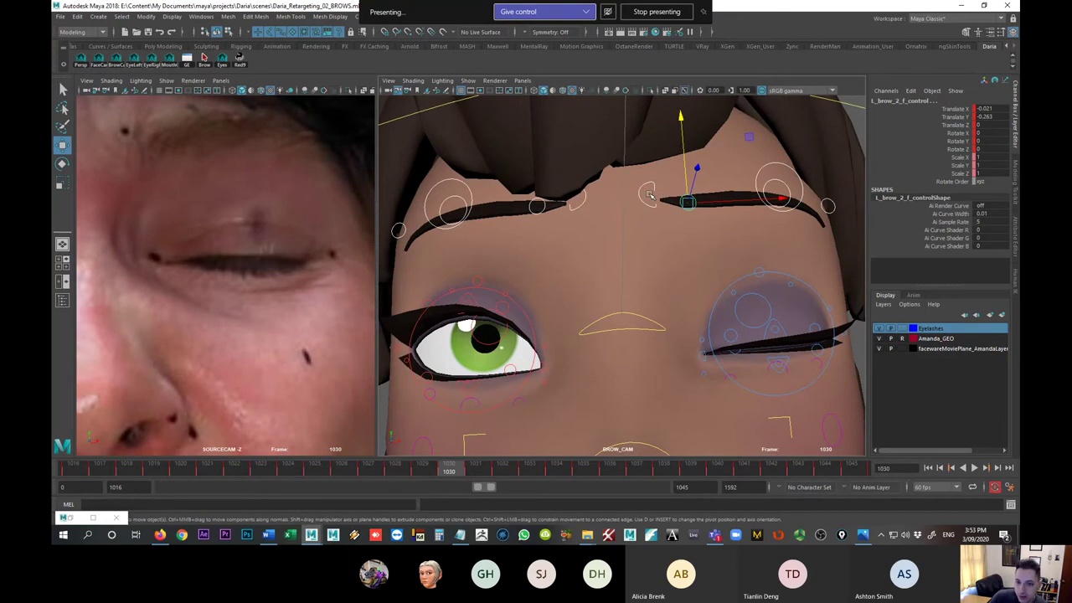
# - Set the playback range to start at frame 0 and end at frame 1592
pyautogui.doubleClick(131, 486)
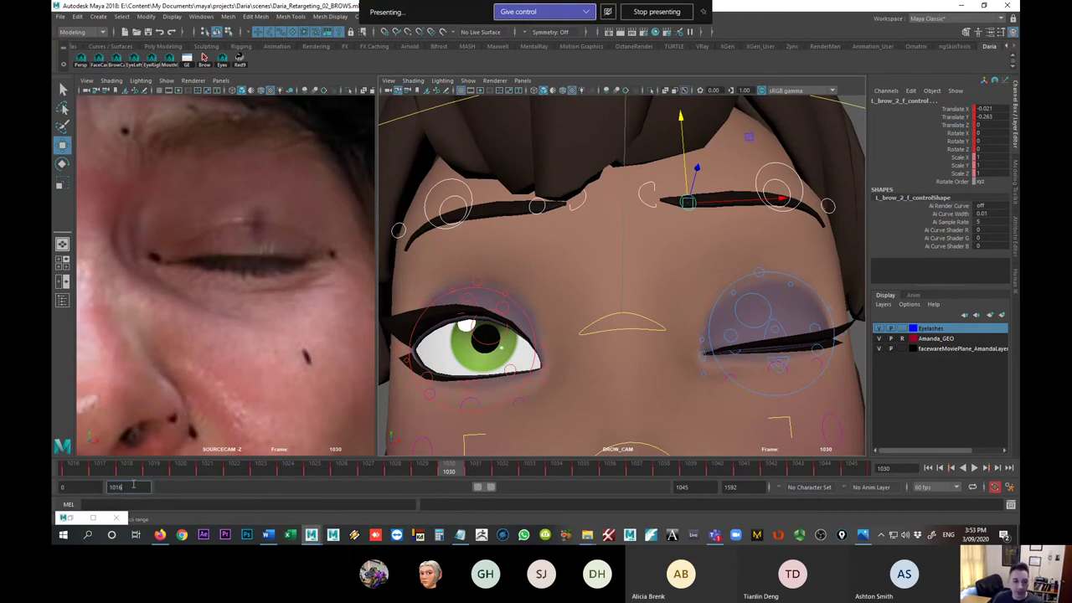
pyautogui.write('0')
pyautogui.press('Tab')
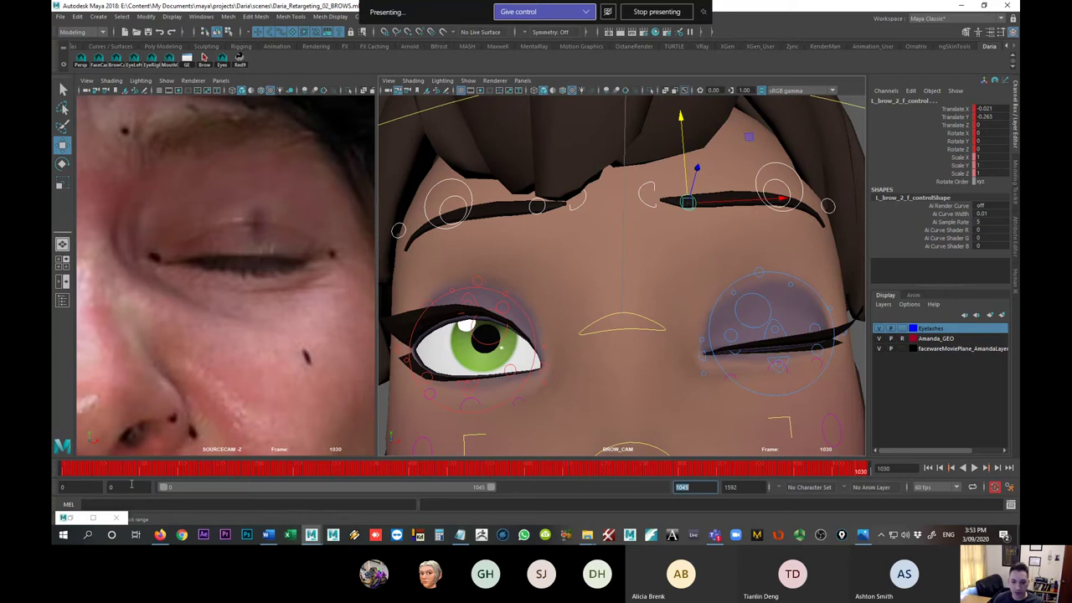
pyautogui.write('15')
pyautogui.press('Return')
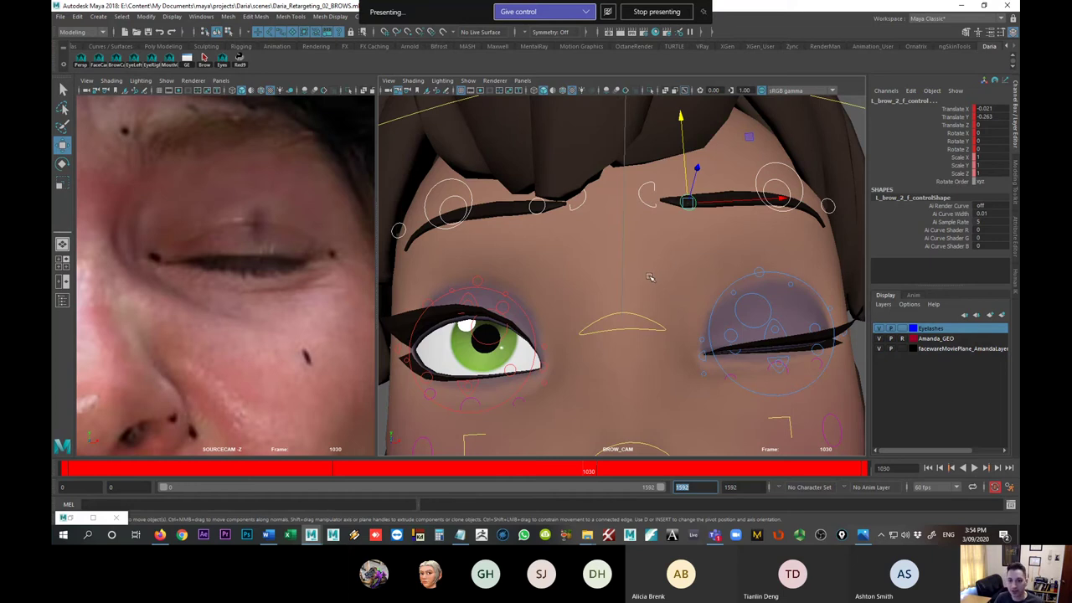
pyautogui.click(741, 487)
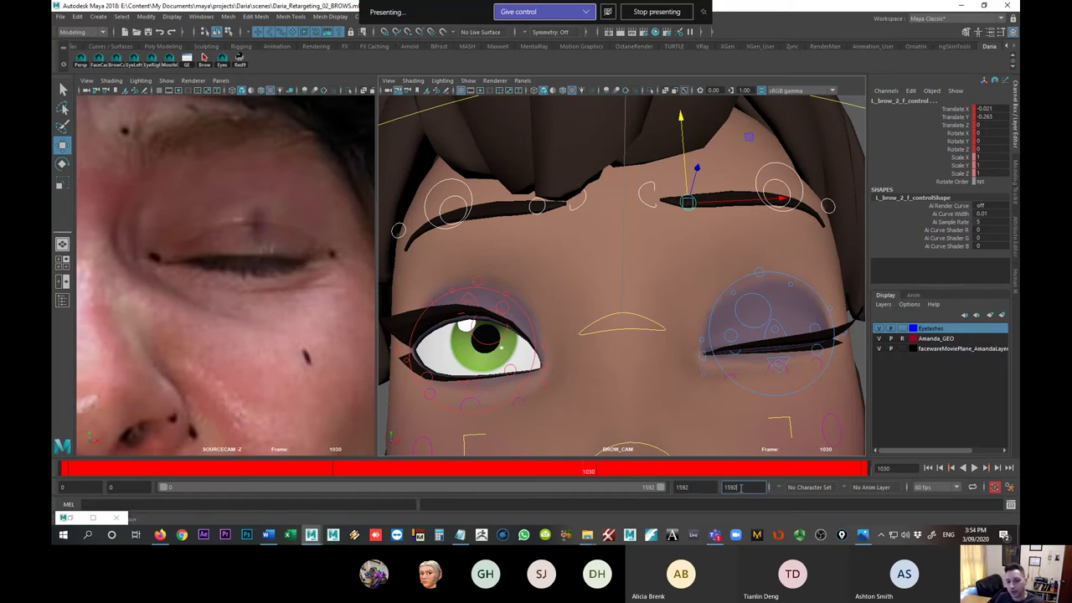
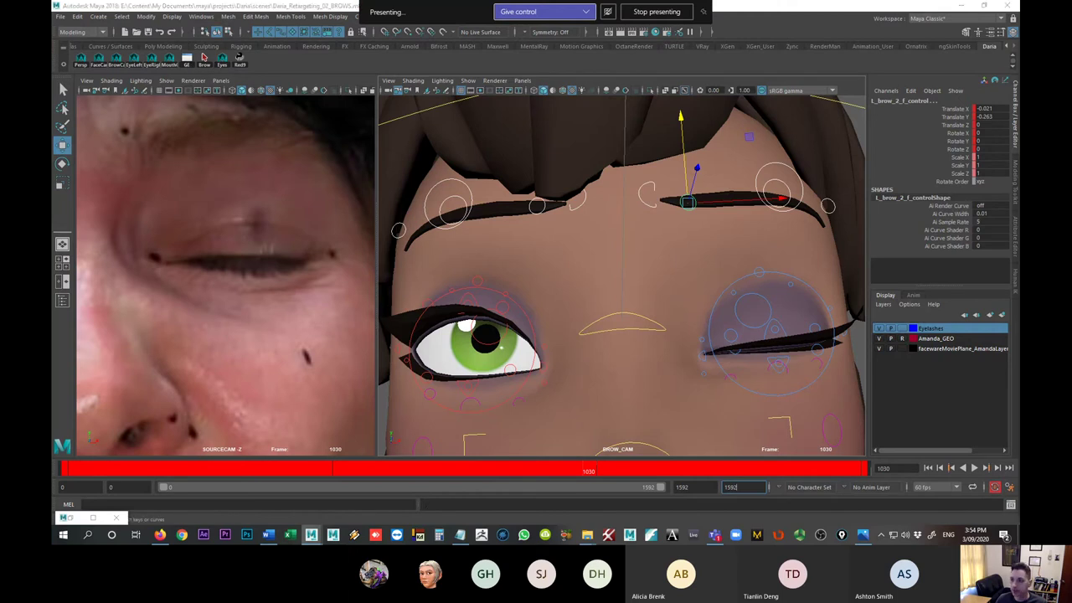
# - Bring up the brow controls' animation curves in the Graph Editor and examine how densely they are keyed
pyautogui.click(187, 60)
pyautogui.scroll(-5, 759, 131)
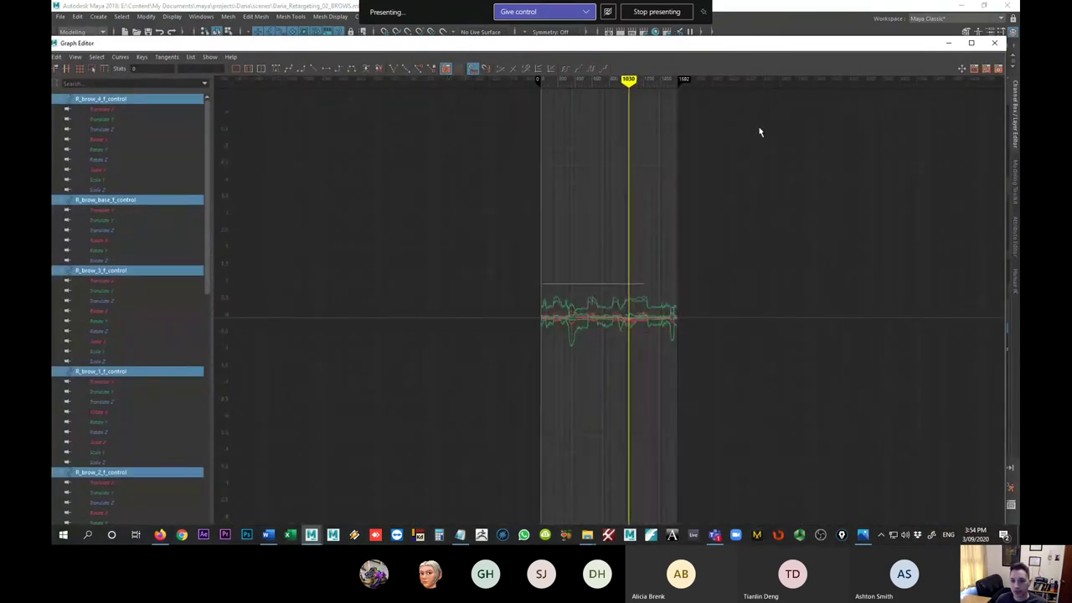
pyautogui.press('f')
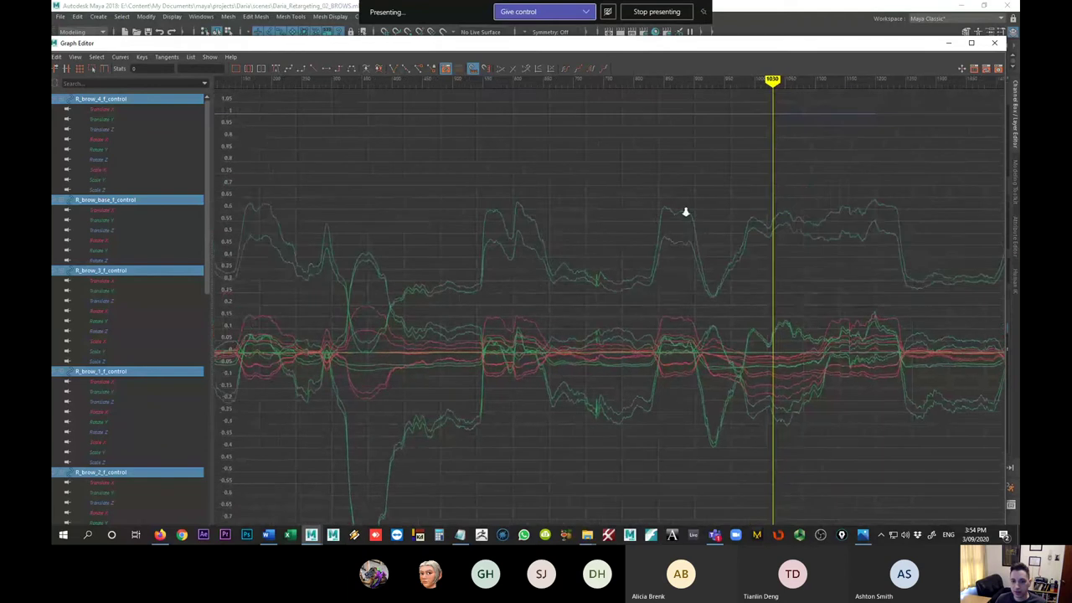
pyautogui.scroll(-4, 670, 213)
pyautogui.doubleClick(346, 48)
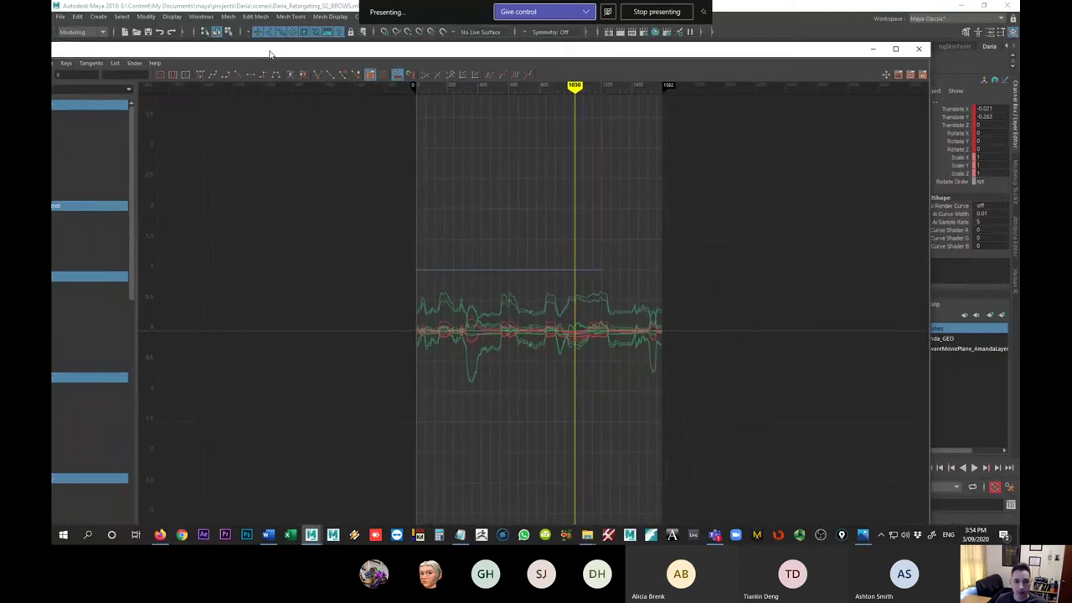
pyautogui.press('f')
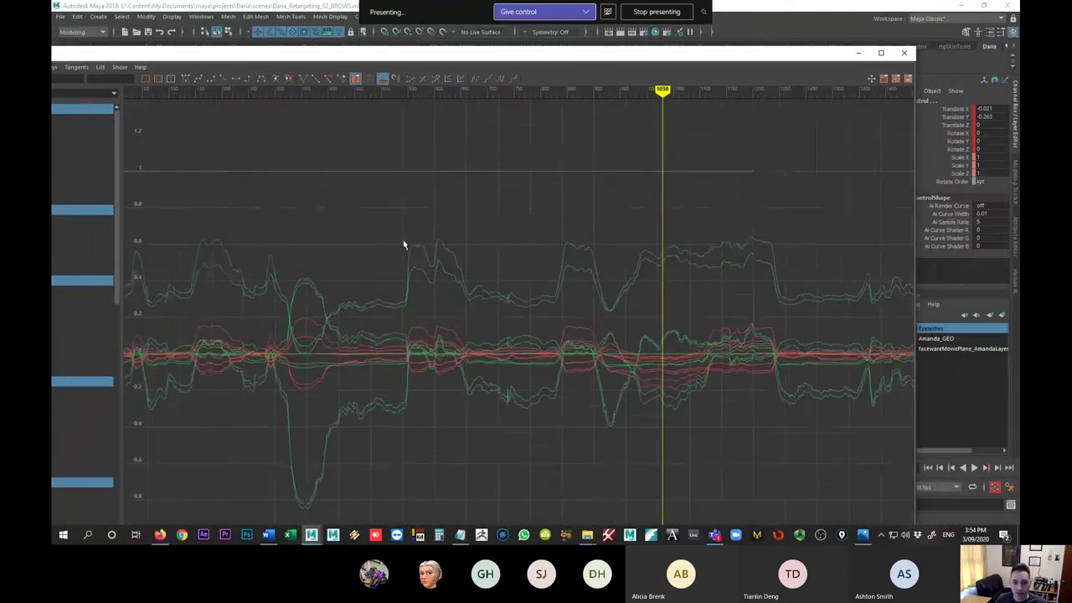
pyautogui.moveTo(402, 240); pyautogui.dragTo(596, 287)
pyautogui.press('f')
pyautogui.scroll(6, 614, 289)
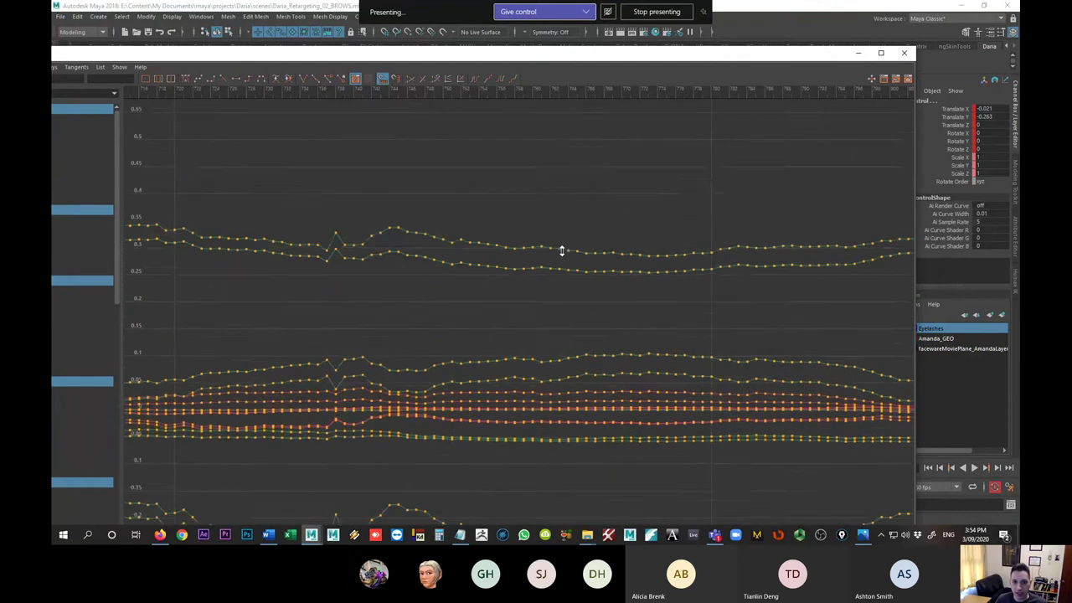
pyautogui.keyDown('alt'); pyautogui.moveTo(525, 161); pyautogui.dragTo(528, 205, button='middle'); pyautogui.keyUp('alt')
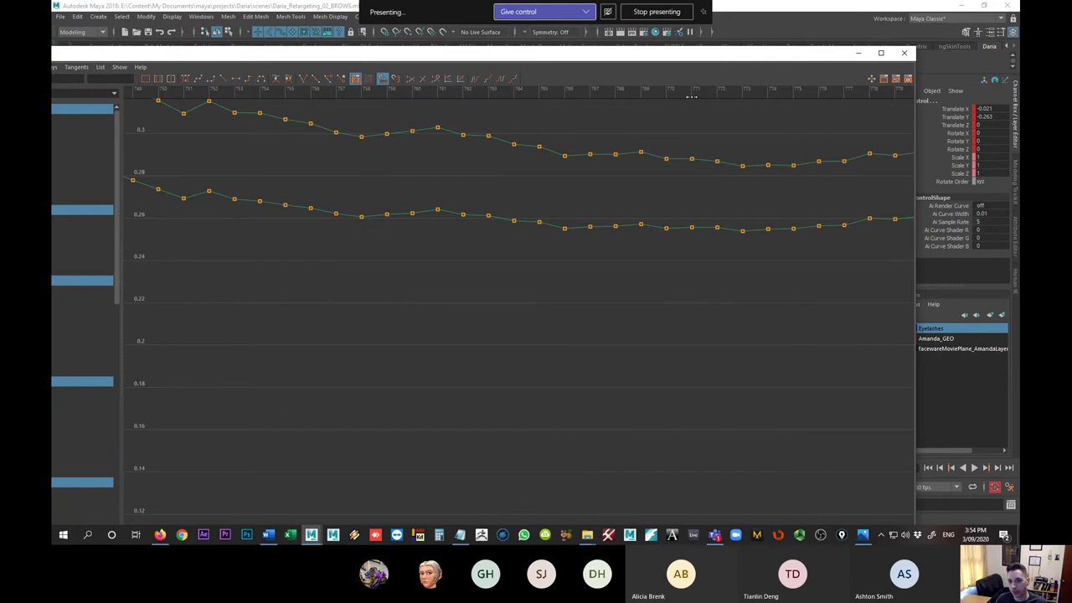
# - Move the Graph Editor clear of the playback settings and set the scene frame rate to 24 fps
pyautogui.moveTo(738, 64); pyautogui.dragTo(804, 70)
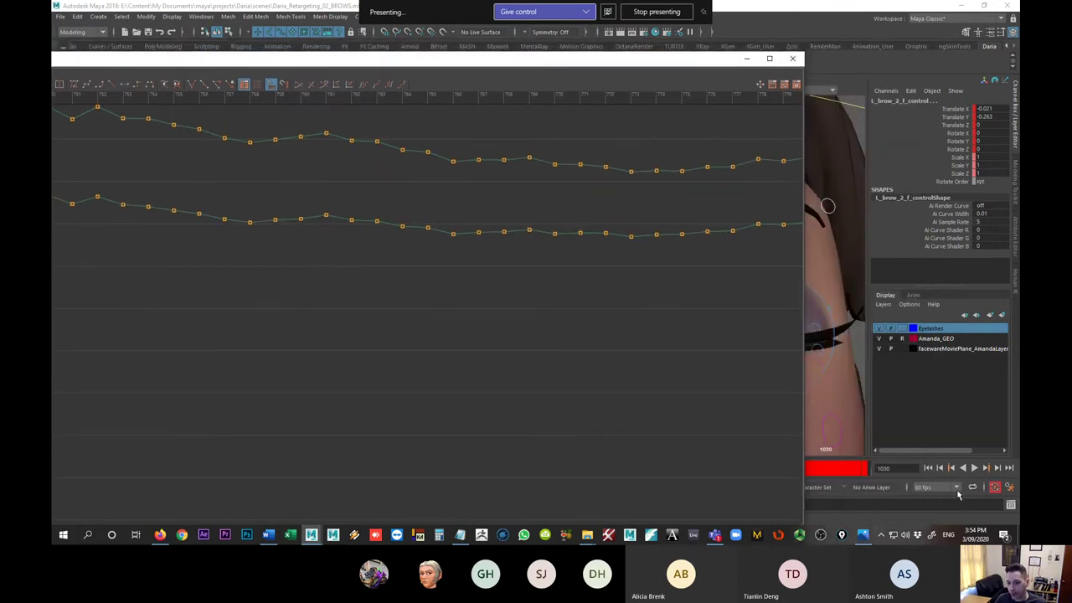
pyautogui.click(959, 489)
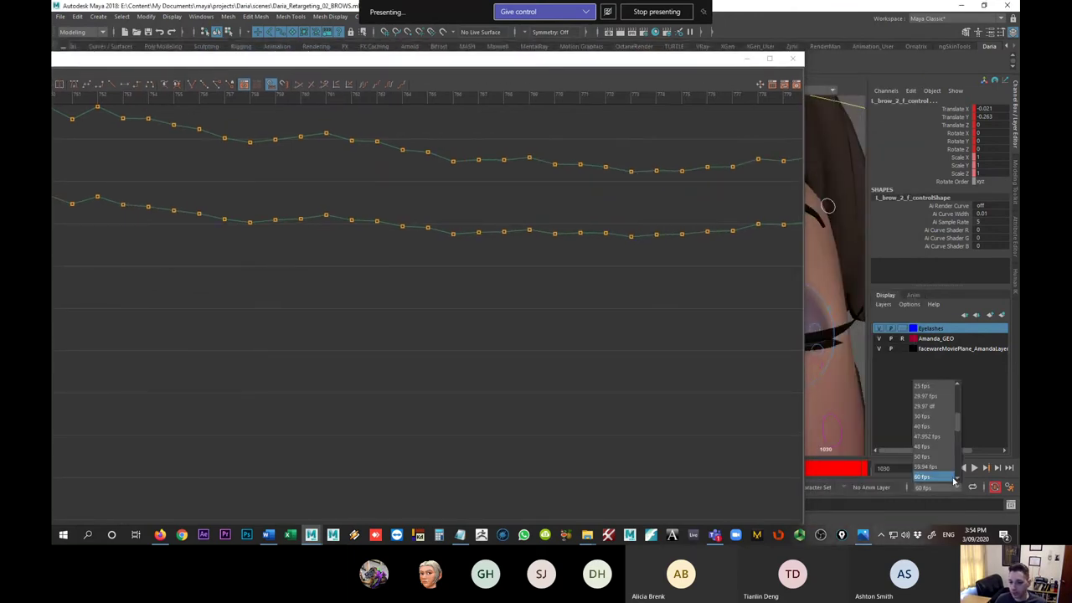
pyautogui.scroll(3, 930, 419)
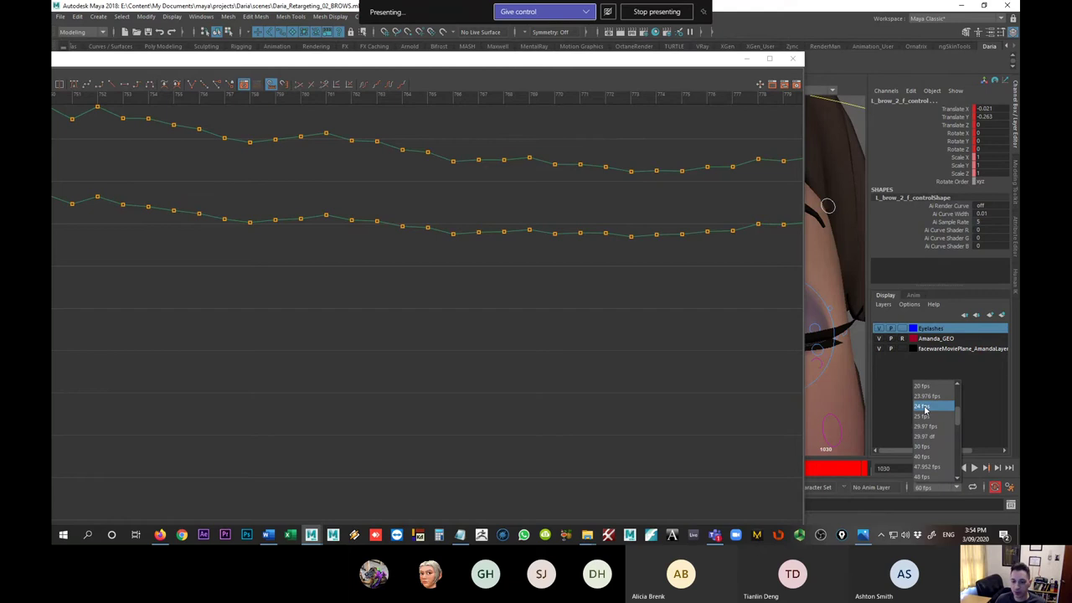
pyautogui.click(924, 408)
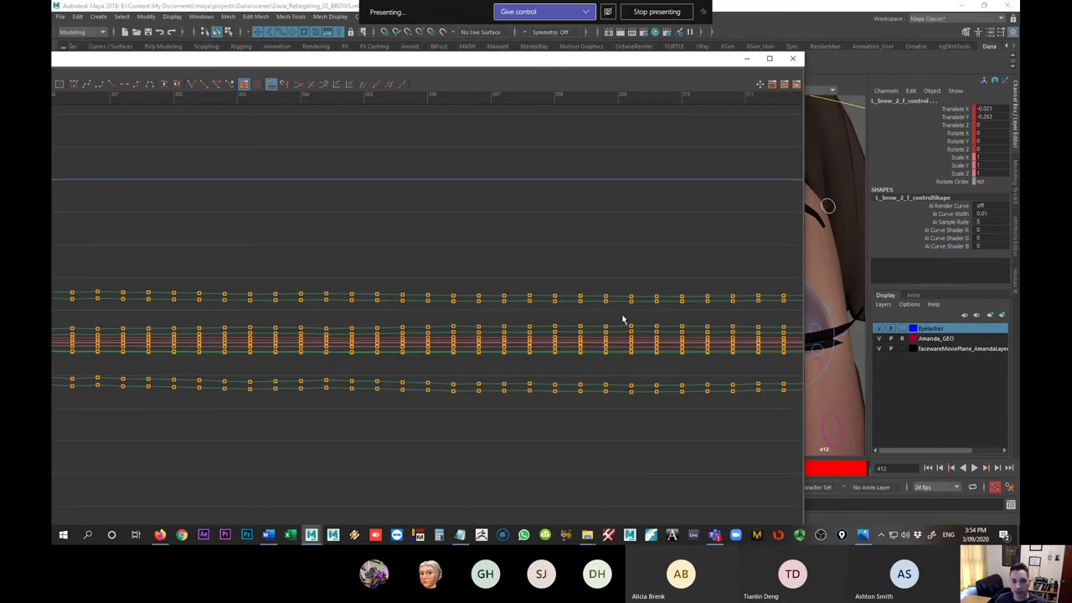
# - Examine how the brow curves' keys line up with whole frames at 24 fps, especially around frames 229 to 231
pyautogui.press('f')
pyautogui.keyDown('alt'); pyautogui.moveTo(501, 302); pyautogui.dragTo(397, 289, button='right'); pyautogui.keyUp('alt')
pyautogui.keyDown('alt'); pyautogui.moveTo(397, 289); pyautogui.dragTo(469, 302, button='middle'); pyautogui.keyUp('alt')
pyautogui.keyDown('alt'); pyautogui.moveTo(469, 301); pyautogui.dragTo(488, 278, button='right'); pyautogui.keyUp('alt')
pyautogui.keyDown('alt'); pyautogui.moveTo(488, 278); pyautogui.dragTo(454, 265, button='middle'); pyautogui.keyUp('alt')
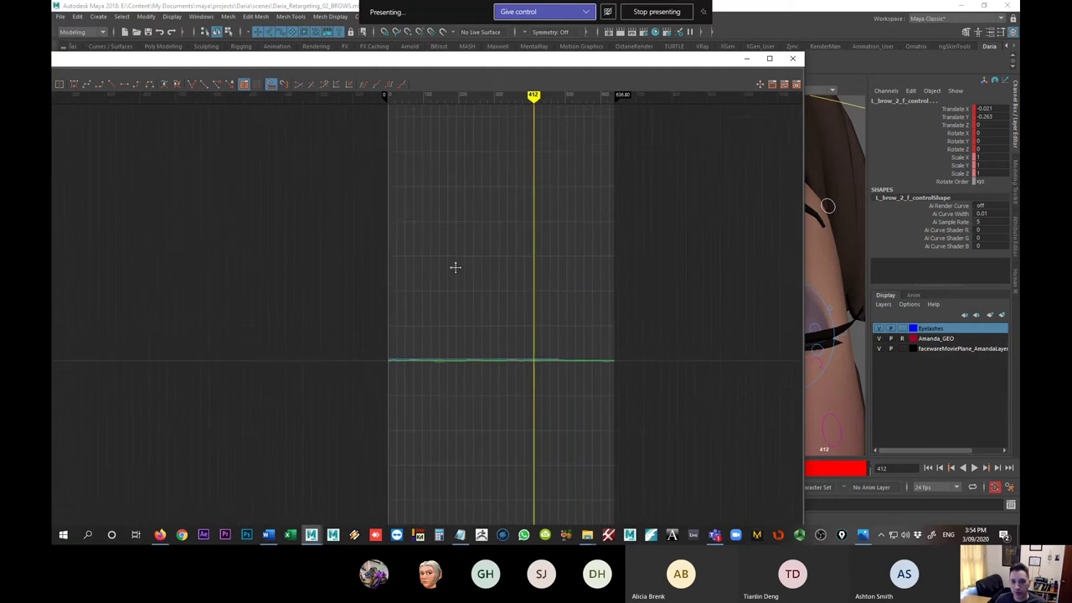
pyautogui.keyDown('alt'); pyautogui.moveTo(454, 265); pyautogui.dragTo(592, 180, button='right'); pyautogui.keyUp('alt')
pyautogui.keyDown('alt'); pyautogui.moveTo(591, 179); pyautogui.dragTo(473, 209, button='middle'); pyautogui.keyUp('alt')
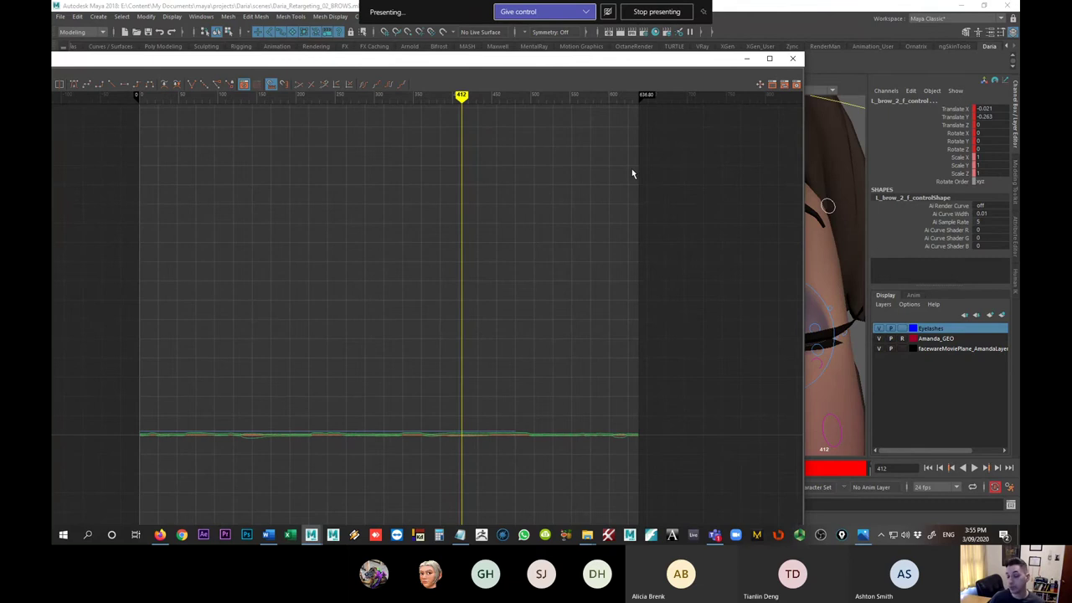
pyautogui.keyDown('alt'); pyautogui.moveTo(305, 333); pyautogui.dragTo(403, 315, button='right'); pyautogui.keyUp('alt')
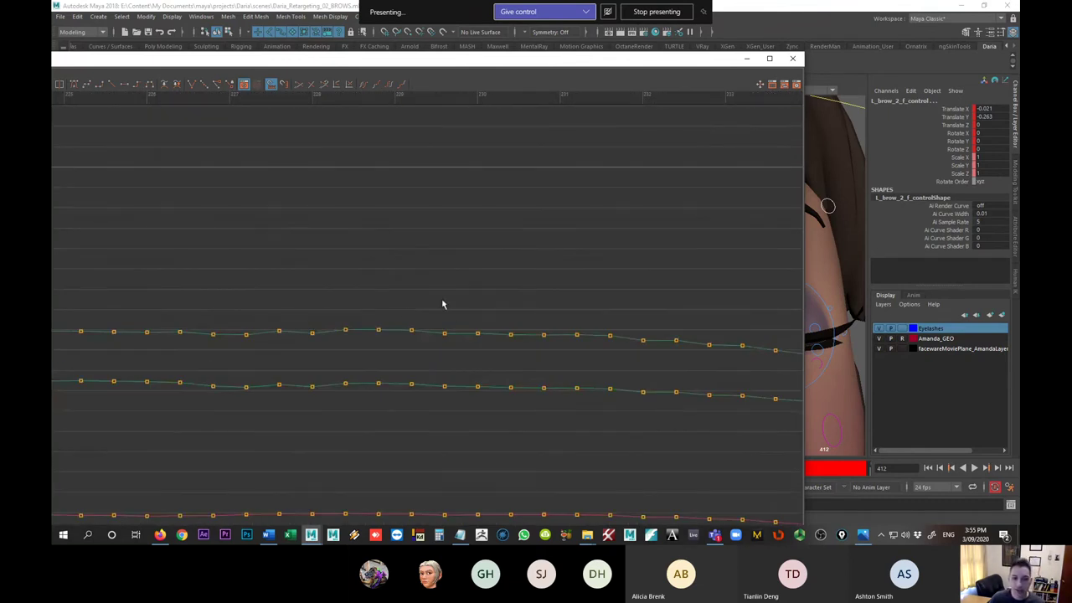
pyautogui.hotkey('alt', 'shift')
pyautogui.keyDown('alt'); pyautogui.keyDown('shift'); pyautogui.moveTo(555, 226); pyautogui.dragTo(384, 119, button='right'); pyautogui.keyUp('shift'); pyautogui.keyUp('alt')
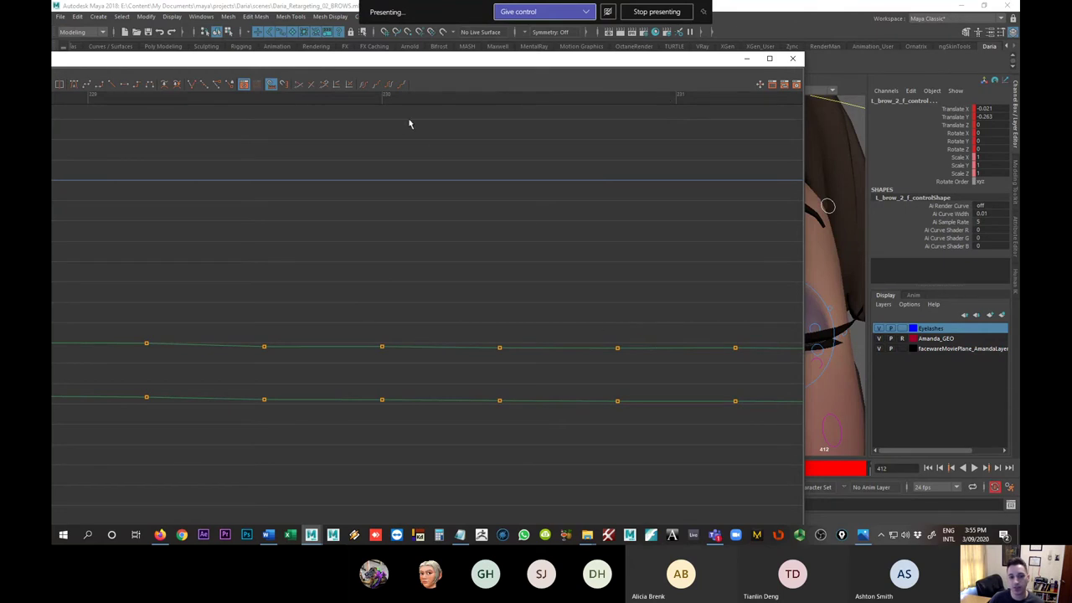
# - Select all the brow controls' animation curves across their full length in the Graph Editor
pyautogui.keyDown('alt'); pyautogui.moveTo(622, 279); pyautogui.dragTo(455, 280, button='right'); pyautogui.keyUp('alt')
pyautogui.keyDown('alt'); pyautogui.moveTo(407, 290); pyautogui.dragTo(544, 286, button='middle'); pyautogui.keyUp('alt')
pyautogui.keyDown('alt'); pyautogui.moveTo(544, 286); pyautogui.dragTo(283, 285, button='right'); pyautogui.keyUp('alt')
pyautogui.keyDown('alt'); pyautogui.moveTo(282, 285); pyautogui.dragTo(299, 210, button='middle'); pyautogui.keyUp('alt')
pyautogui.keyDown('alt'); pyautogui.moveTo(299, 210); pyautogui.dragTo(407, 216, button='right'); pyautogui.keyUp('alt')
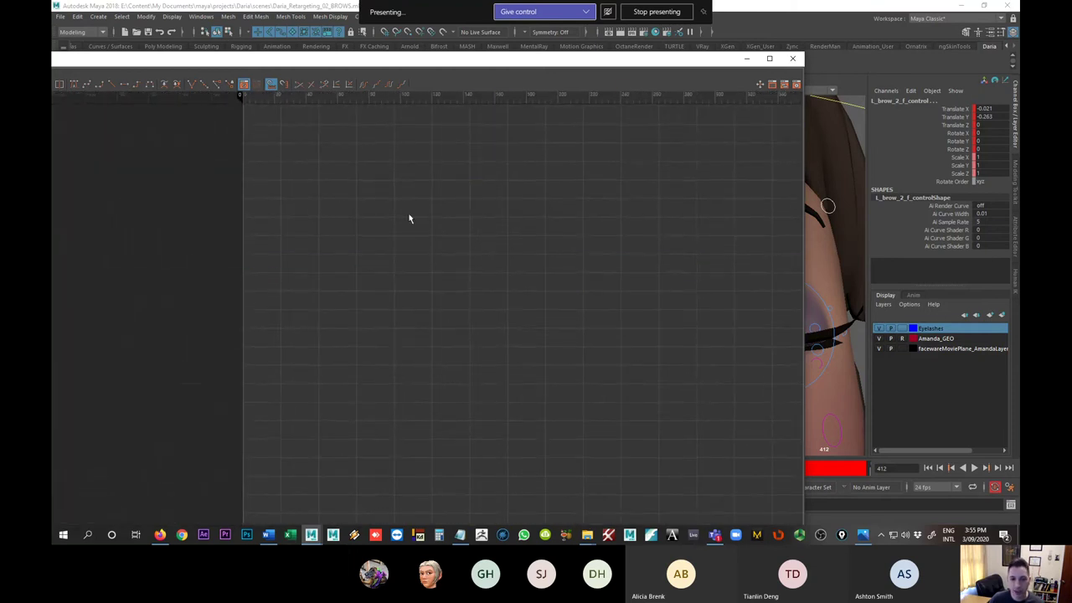
pyautogui.keyDown('alt'); pyautogui.moveTo(407, 216); pyautogui.dragTo(454, 359, button='middle'); pyautogui.keyUp('alt')
pyautogui.keyDown('alt'); pyautogui.moveTo(454, 359); pyautogui.dragTo(430, 364, button='right'); pyautogui.keyUp('alt')
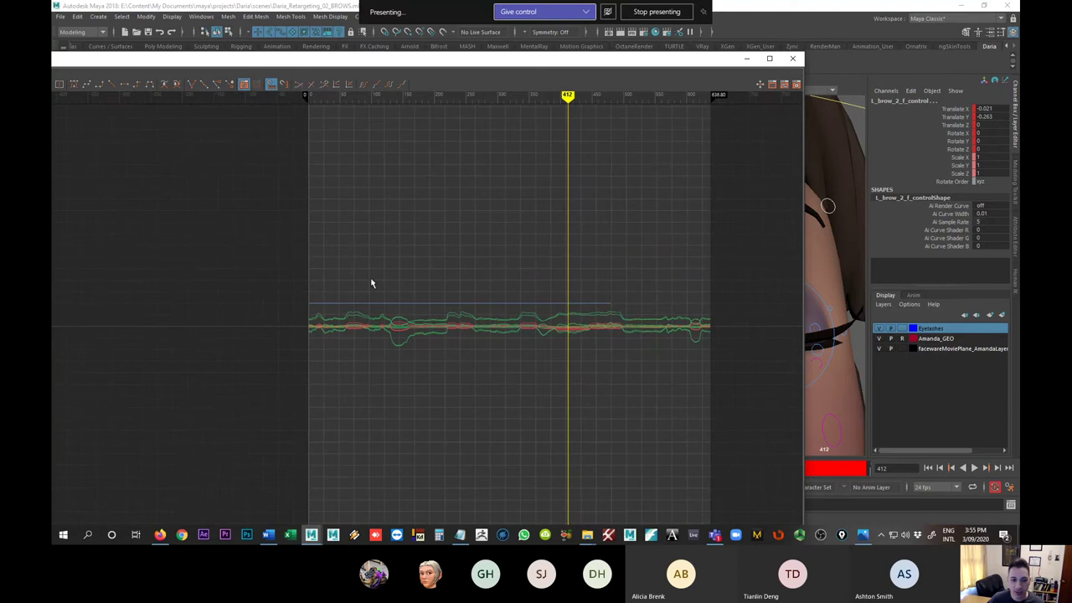
pyautogui.moveTo(279, 246); pyautogui.dragTo(730, 392)
pyautogui.keyDown('alt'); pyautogui.moveTo(406, 351); pyautogui.dragTo(486, 294, button='right'); pyautogui.keyUp('alt')
pyautogui.keyDown('alt'); pyautogui.moveTo(486, 294); pyautogui.dragTo(450, 375, button='middle'); pyautogui.keyUp('alt')
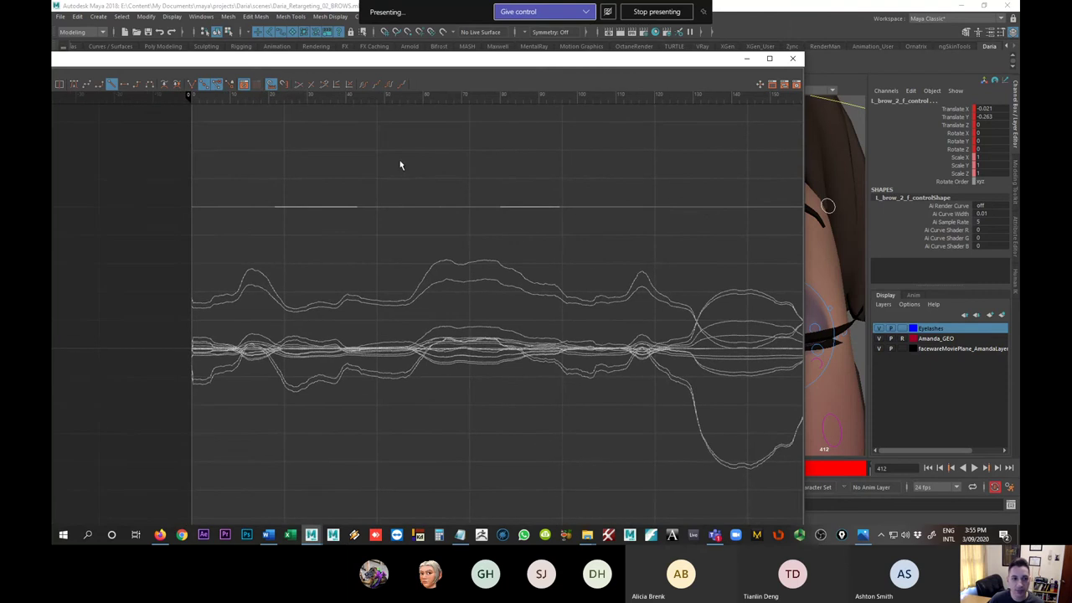
# - Reposition the Graph Editor and launch Red9 Interactive Simplify for the selected brow curves
pyautogui.doubleClick(394, 60)
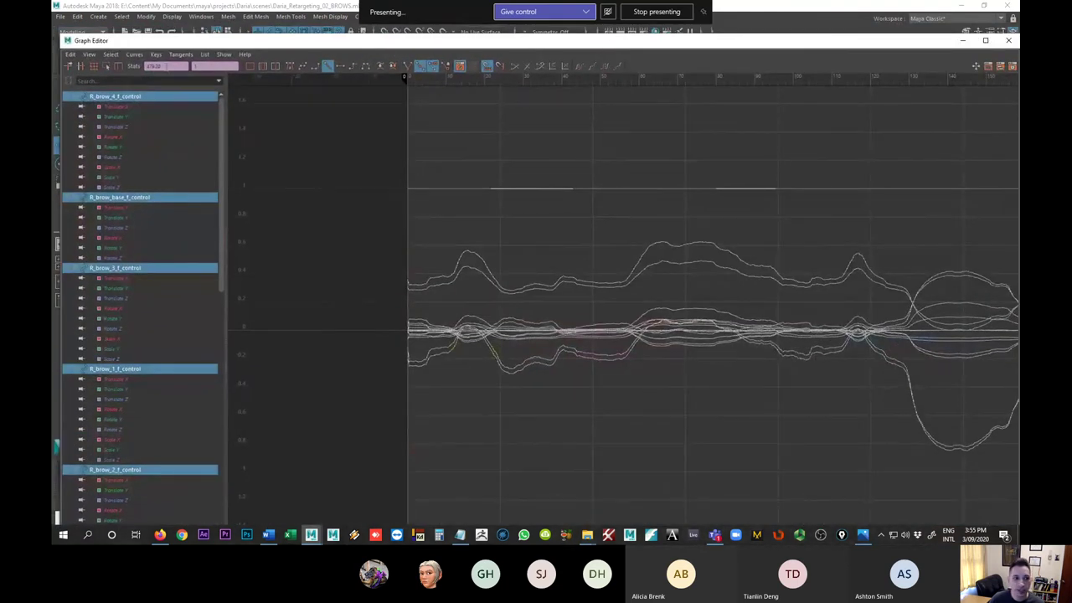
pyautogui.click(159, 55)
pyautogui.moveTo(139, 56)
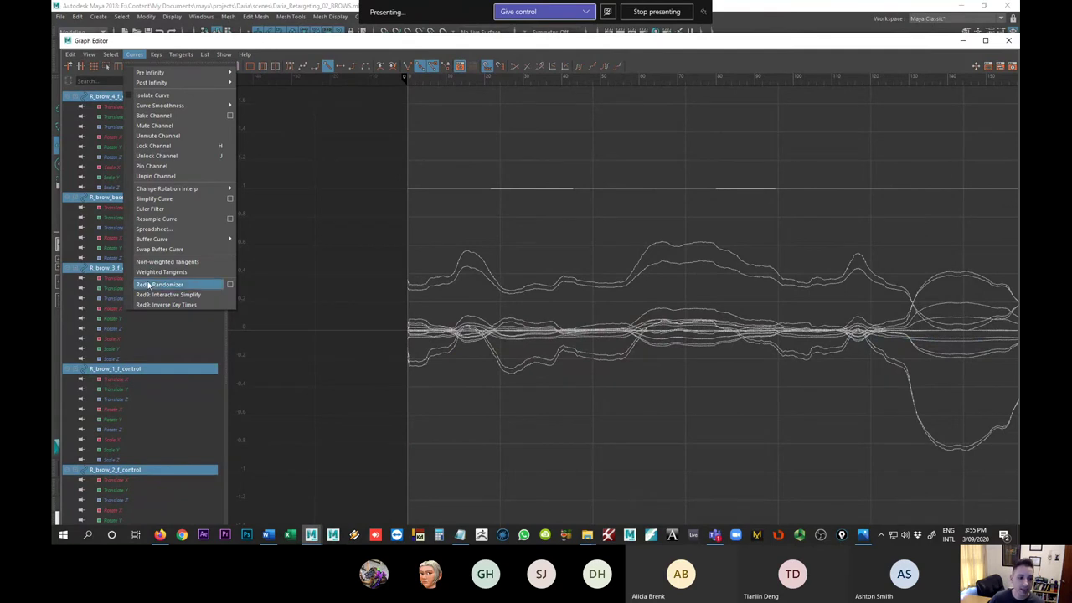
pyautogui.click(198, 298)
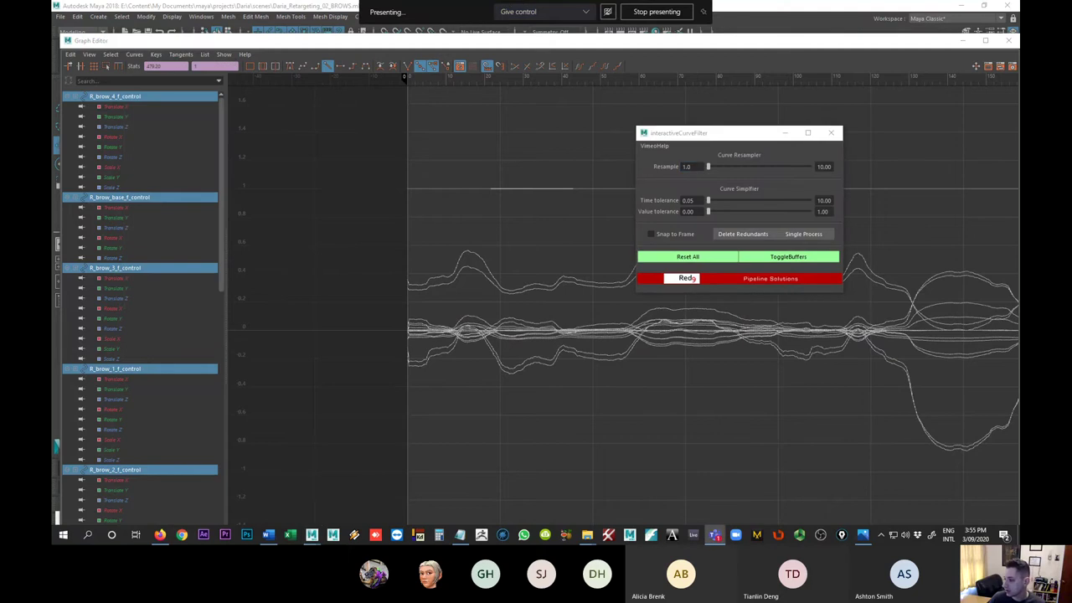
# - Move the Graph Editor aside to recover the hidden interactive curve filter window and place it over the brow curves
pyautogui.click(713, 44)
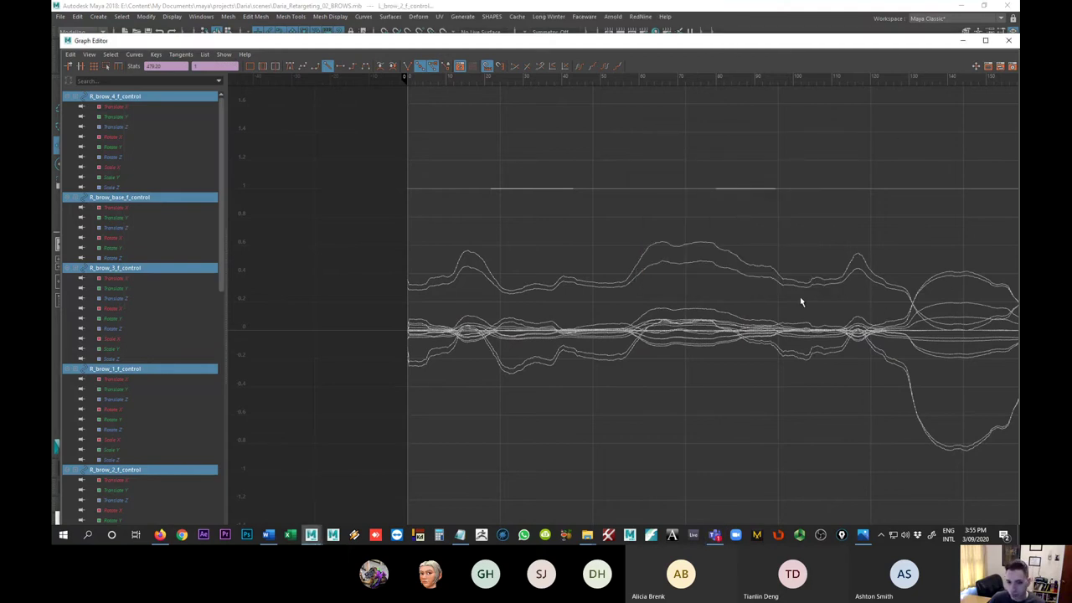
pyautogui.doubleClick(706, 41)
pyautogui.moveTo(568, 282); pyautogui.dragTo(754, 135)
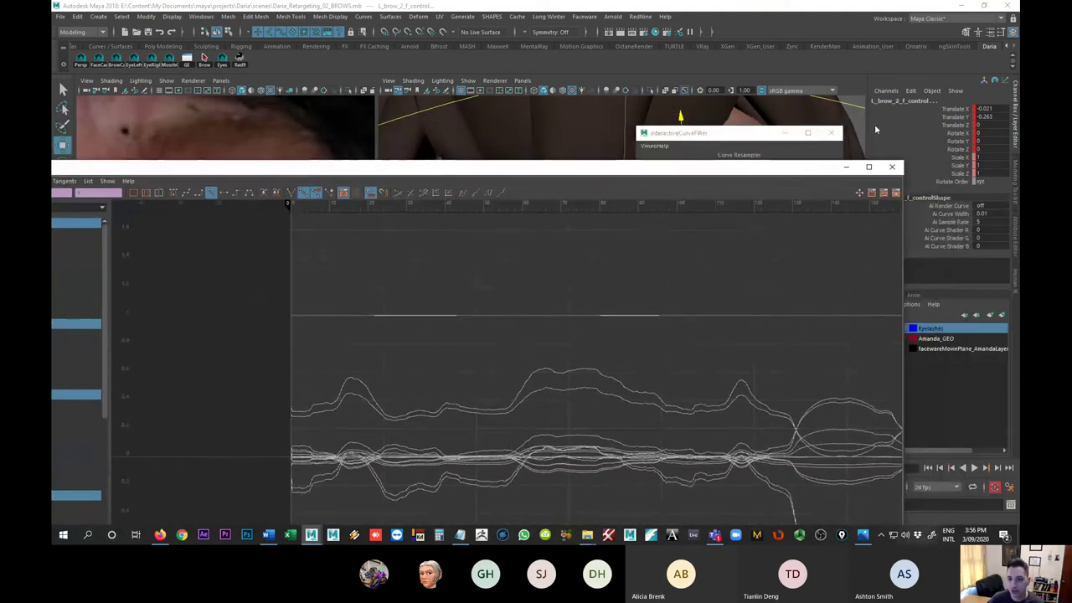
pyautogui.click(754, 167)
pyautogui.click(868, 166)
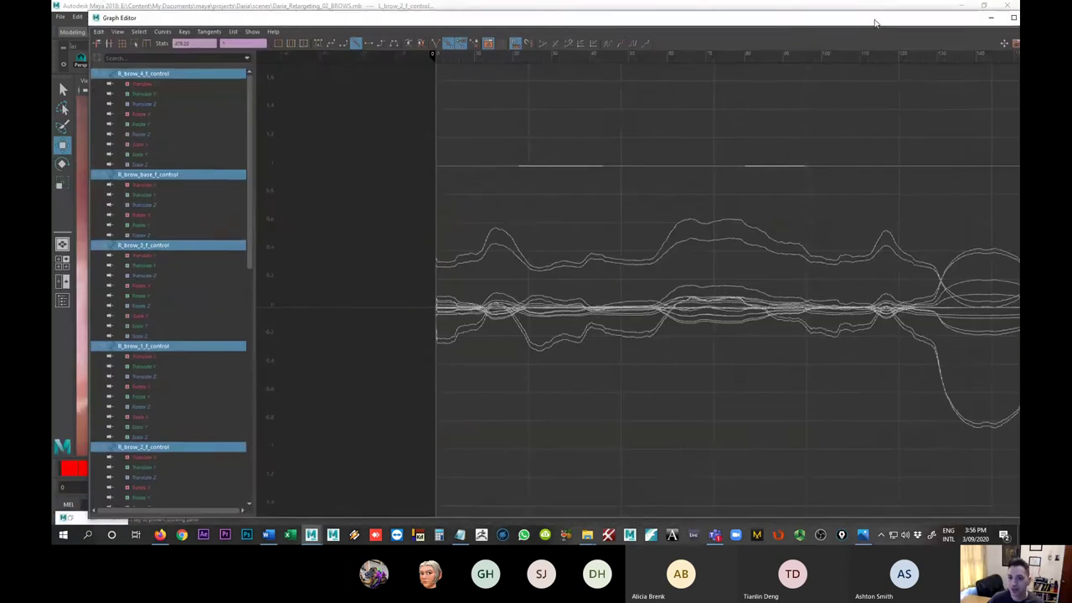
pyautogui.moveTo(444, 114); pyautogui.dragTo(393, 110)
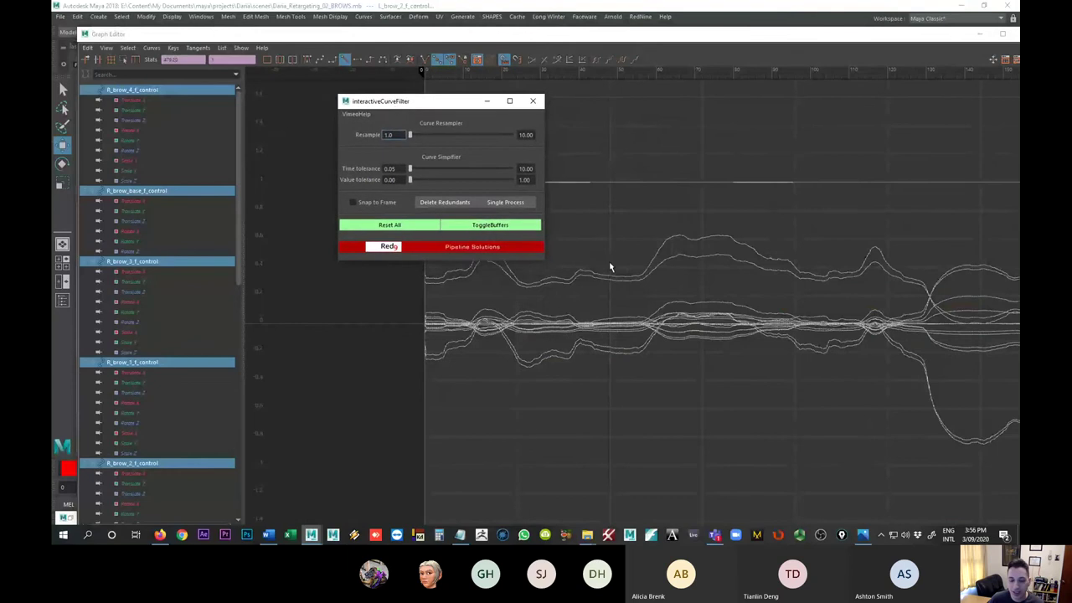
# - Arrange the Graph Editor and the curve filter window so the dense brow keys around frames 47 to 60 can be watched
pyautogui.click(681, 276)
pyautogui.press('f')
pyautogui.keyDown('alt'); pyautogui.moveTo(748, 289); pyautogui.dragTo(688, 262, button='right'); pyautogui.keyUp('alt')
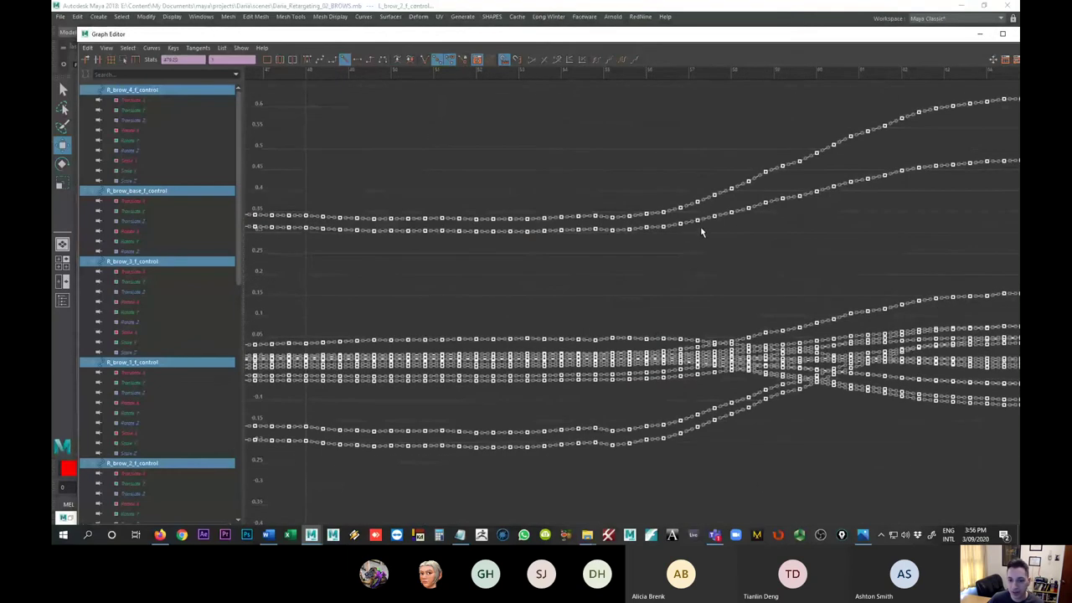
pyautogui.keyDown('alt'); pyautogui.moveTo(701, 229); pyautogui.dragTo(698, 283, button='middle'); pyautogui.keyUp('alt')
pyautogui.moveTo(682, 40); pyautogui.dragTo(880, 150)
pyautogui.moveTo(429, 103); pyautogui.dragTo(222, 106)
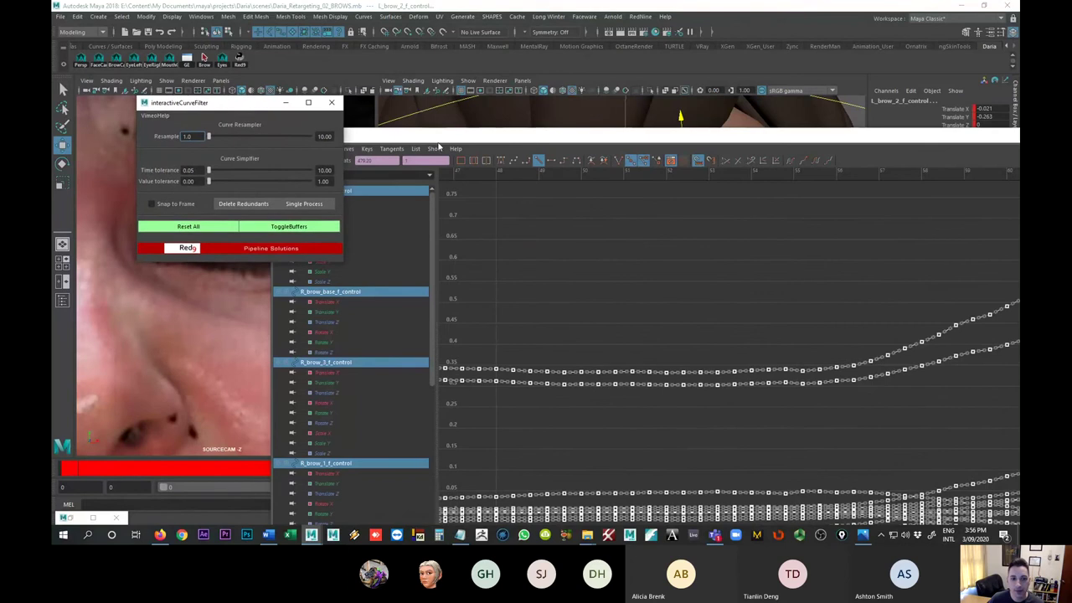
pyautogui.moveTo(427, 134); pyautogui.dragTo(358, 25)
pyautogui.moveTo(162, 102); pyautogui.dragTo(263, 139)
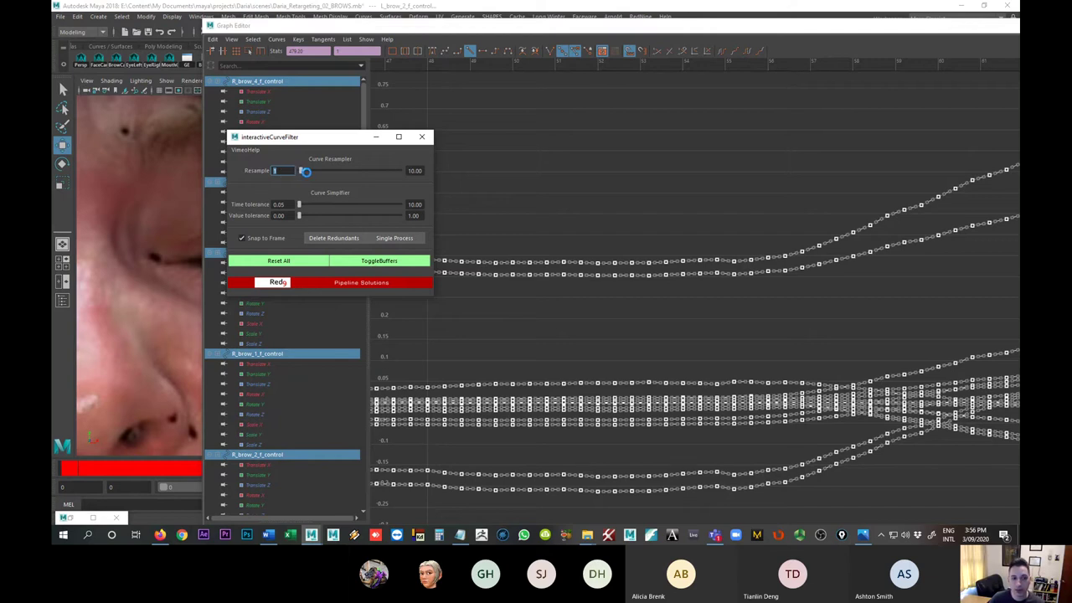
# - Try resampling the selected brow curves to a key every three frames with Snap to Frame enabled
pyautogui.moveTo(307, 171); pyautogui.dragTo(311, 174)
pyautogui.moveTo(315, 171); pyautogui.dragTo(330, 179)
pyautogui.click(709, 210)
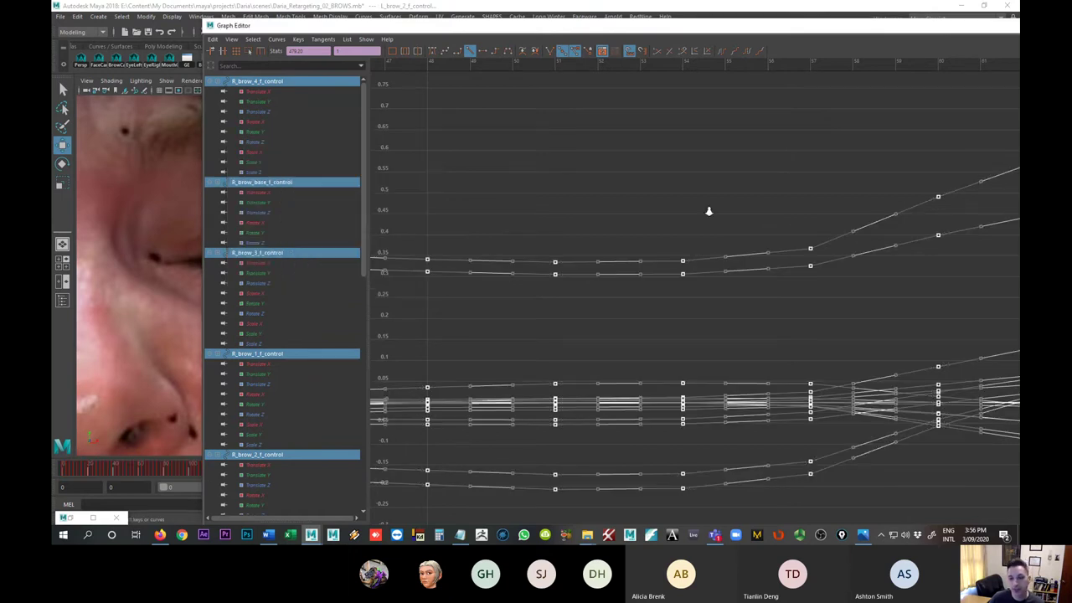
pyautogui.scroll(-6, 553, 196)
pyautogui.press('f')
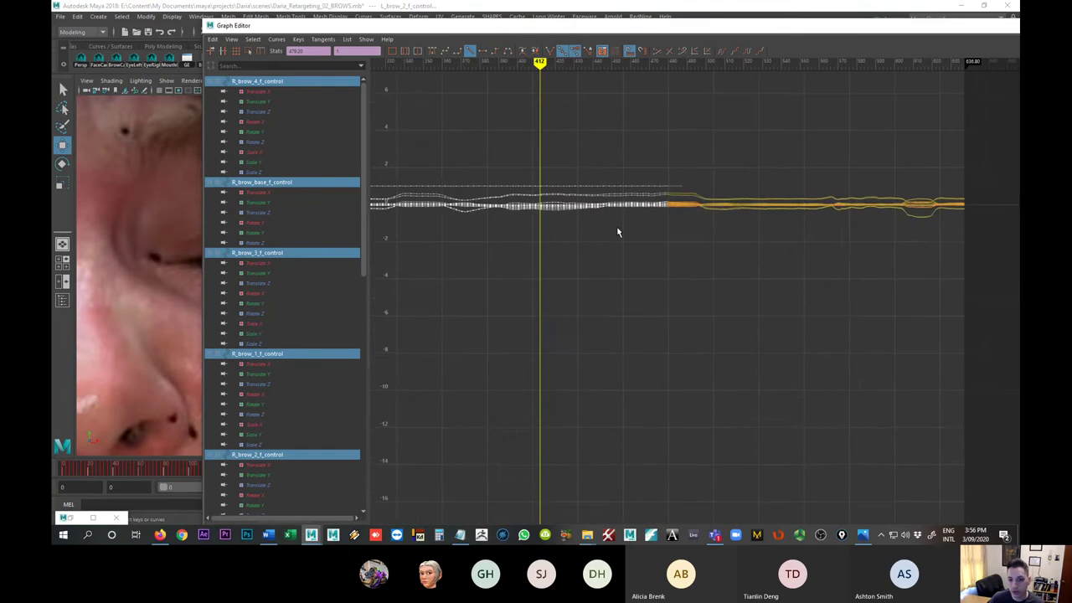
pyautogui.keyDown('alt'); pyautogui.keyDown('shift'); pyautogui.moveTo(559, 299); pyautogui.dragTo(645, 234, button='right'); pyautogui.keyUp('shift'); pyautogui.keyUp('alt')
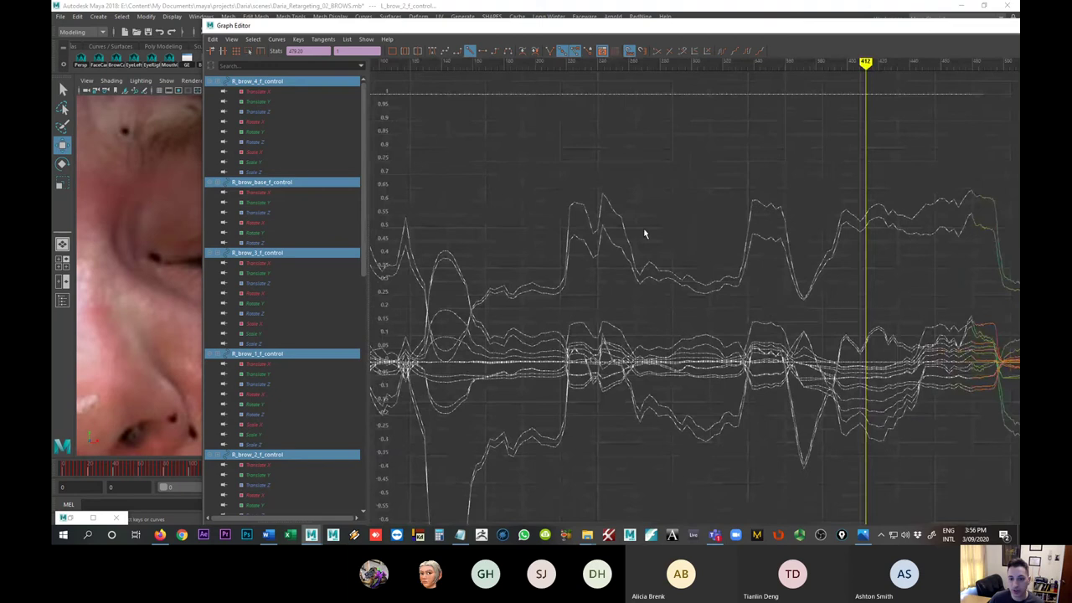
# - Undo the brow curve resample and reselect all the brow controls' curves
pyautogui.click(748, 259)
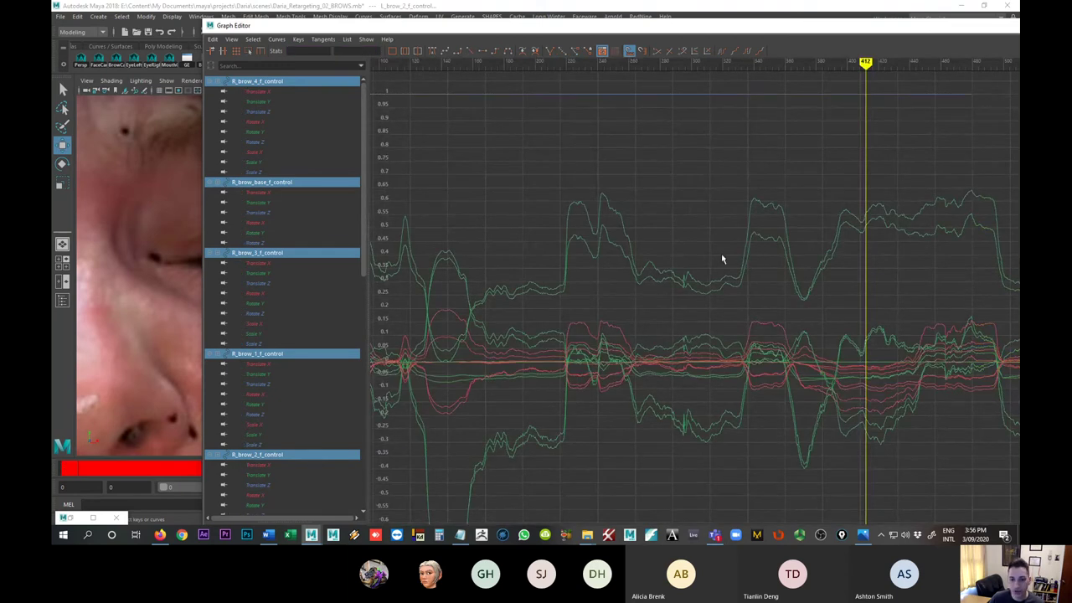
pyautogui.moveTo(721, 254); pyautogui.dragTo(560, 191)
pyautogui.press('f')
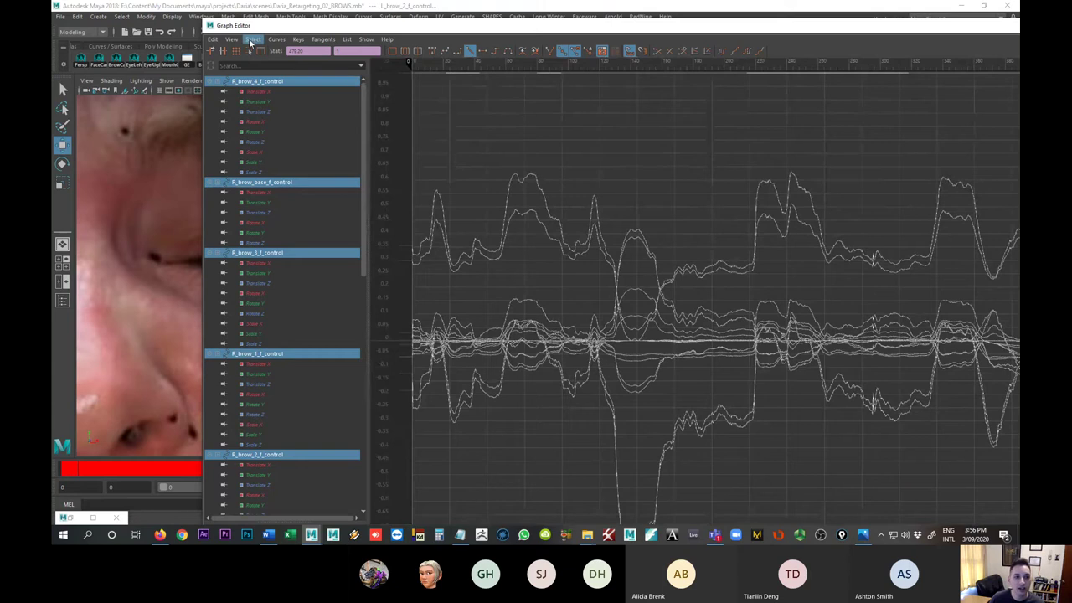
# - Take a buffer curve snapshot of the selected brow curves
pyautogui.click(252, 39)
pyautogui.moveTo(273, 41)
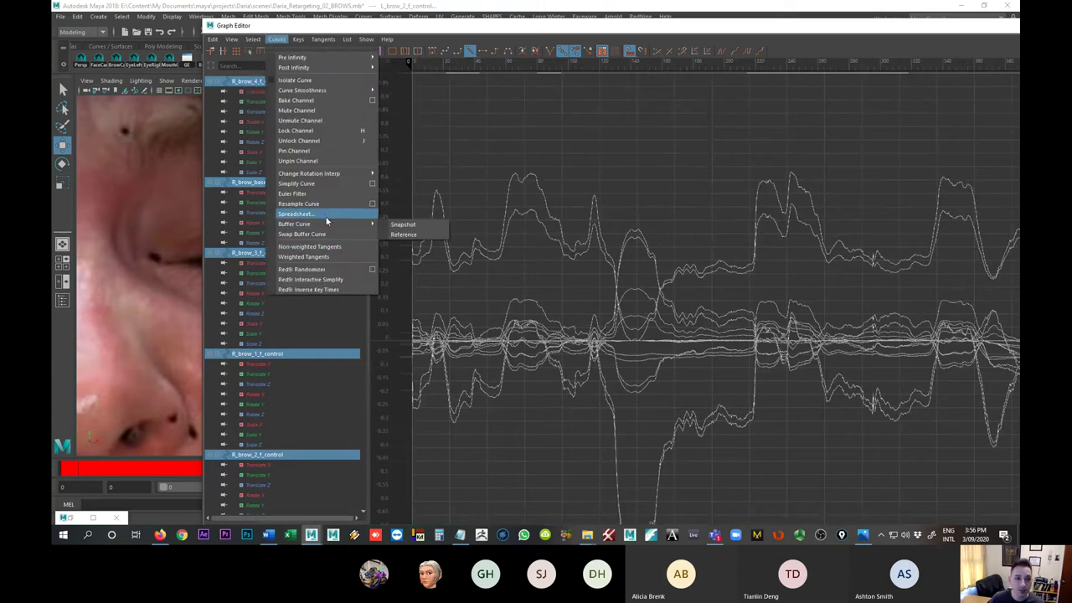
pyautogui.moveTo(347, 224)
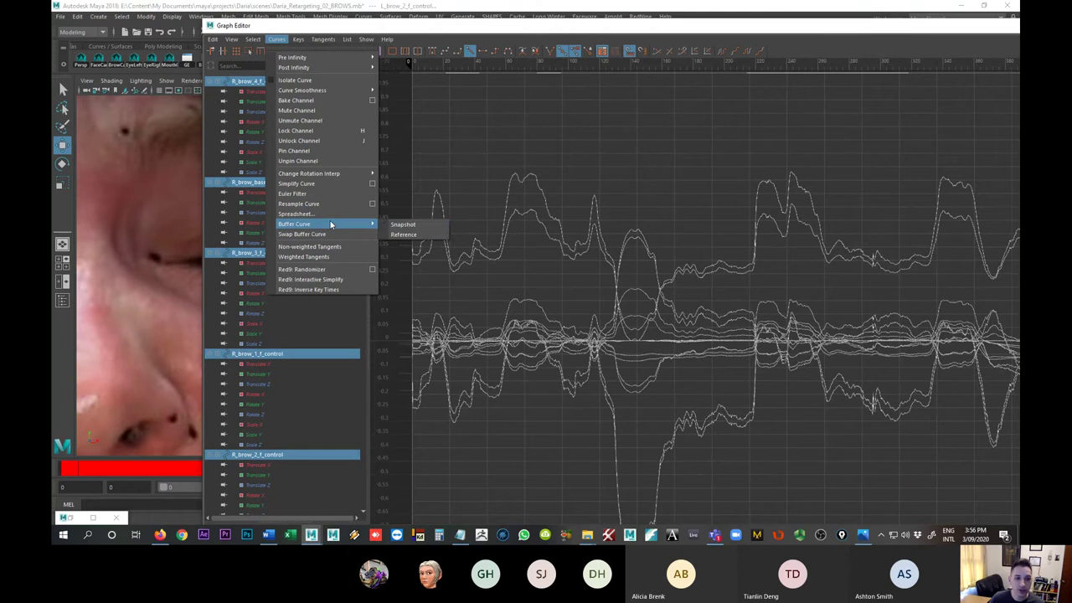
pyautogui.click(416, 226)
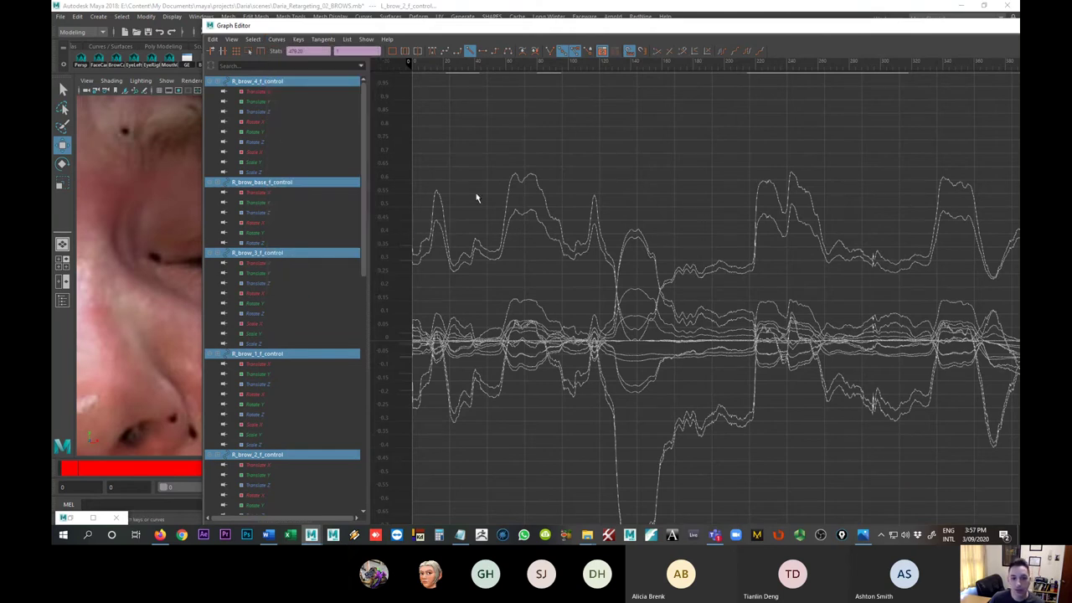
pyautogui.press('f')
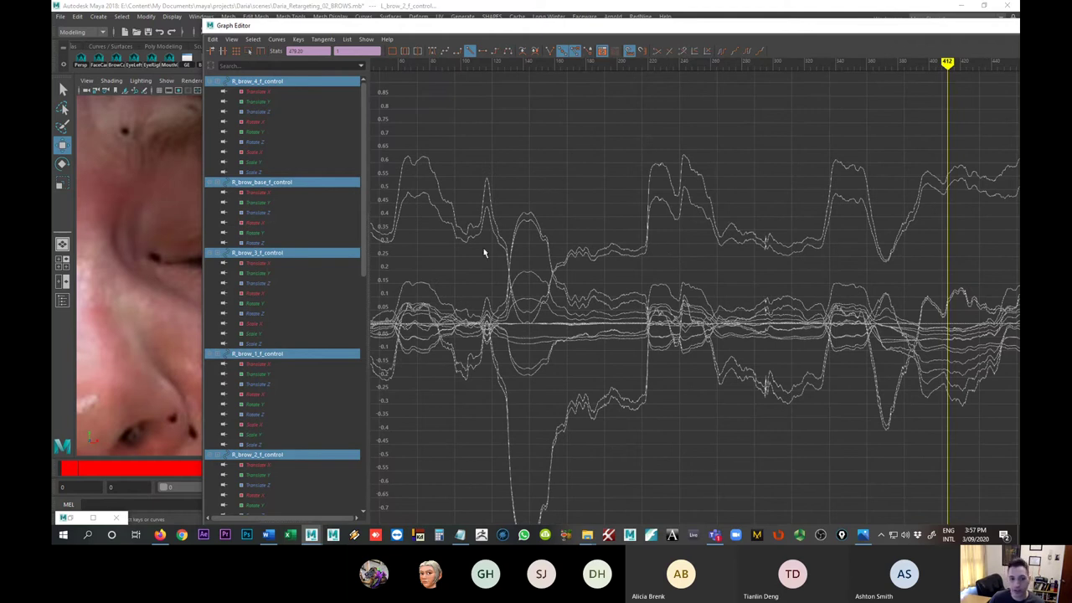
# - Launch Red9 Interactive Simplify and resample the brow curves to a key every four frames with Snap to Frame enabled
pyautogui.click(253, 39)
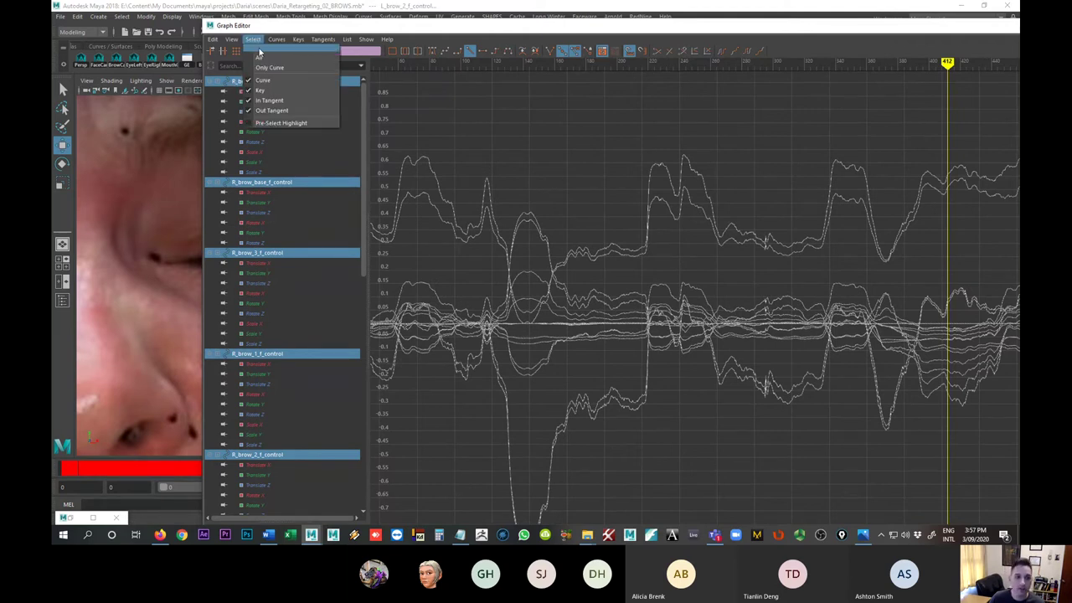
pyautogui.moveTo(278, 44)
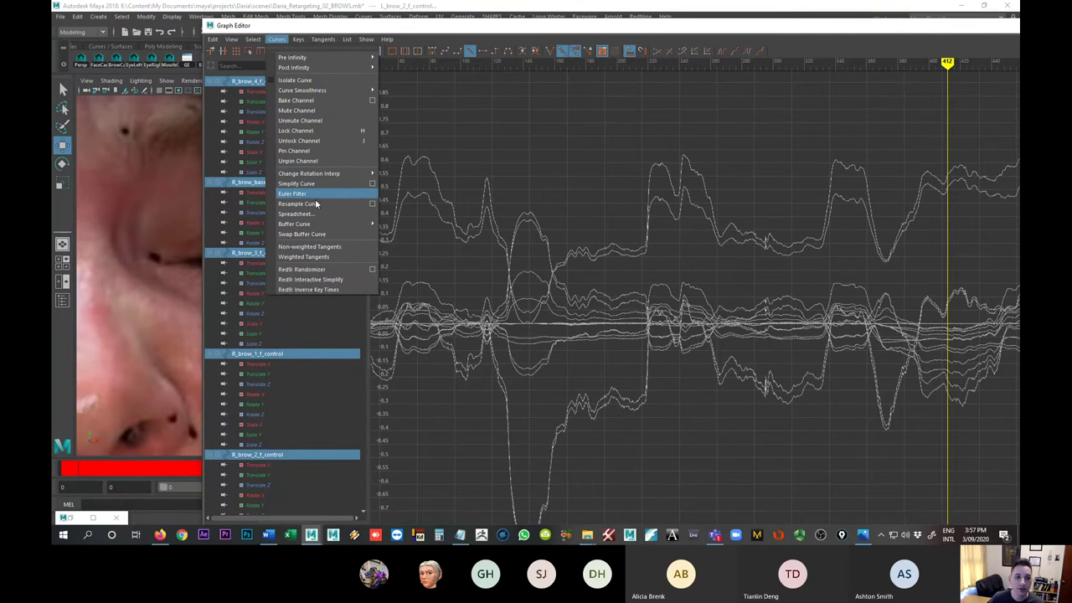
pyautogui.click(311, 279)
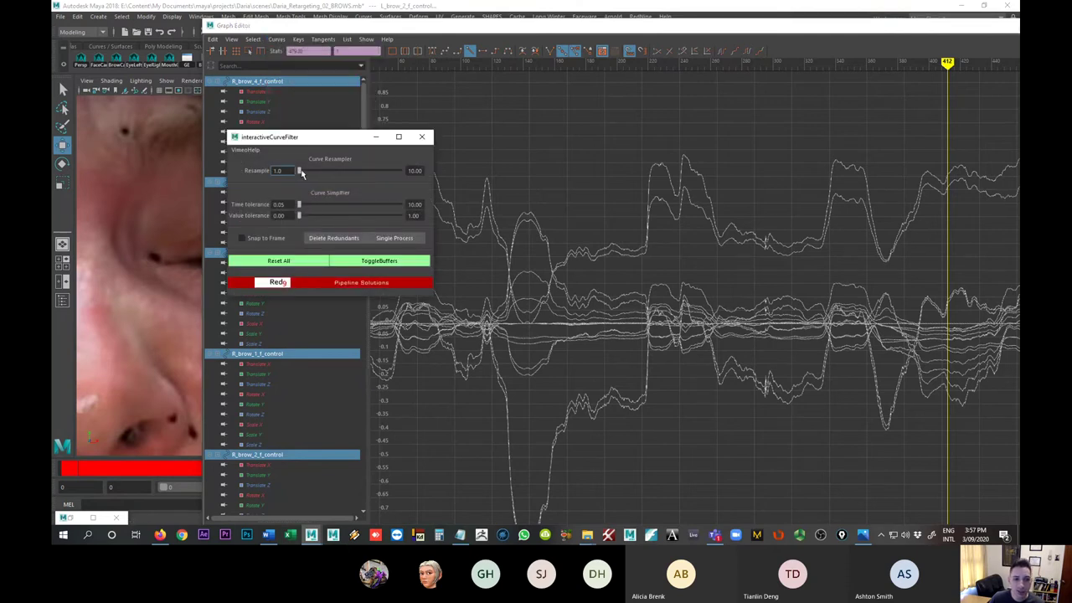
pyautogui.click(279, 239)
pyautogui.click(335, 173)
# - Examine the resampled brow keys and the shape of the curves around frames 216 to 244
pyautogui.click(653, 263)
pyautogui.keyDown('alt'); pyautogui.moveTo(653, 263); pyautogui.dragTo(623, 291, button='right'); pyautogui.keyUp('alt')
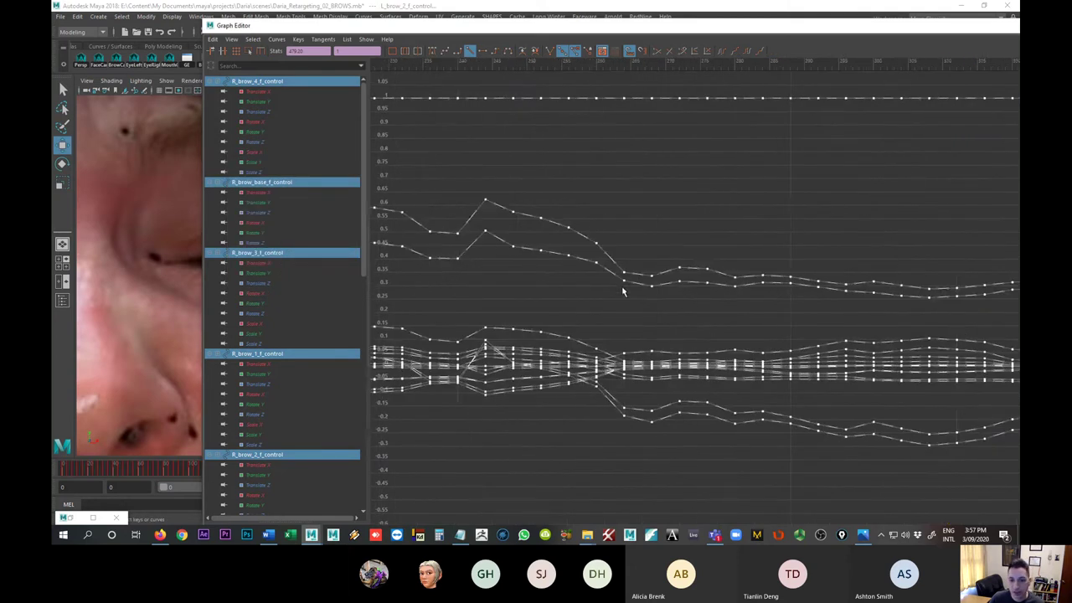
pyautogui.keyDown('alt'); pyautogui.moveTo(623, 291); pyautogui.dragTo(599, 241, button='middle'); pyautogui.keyUp('alt')
pyautogui.click(598, 242)
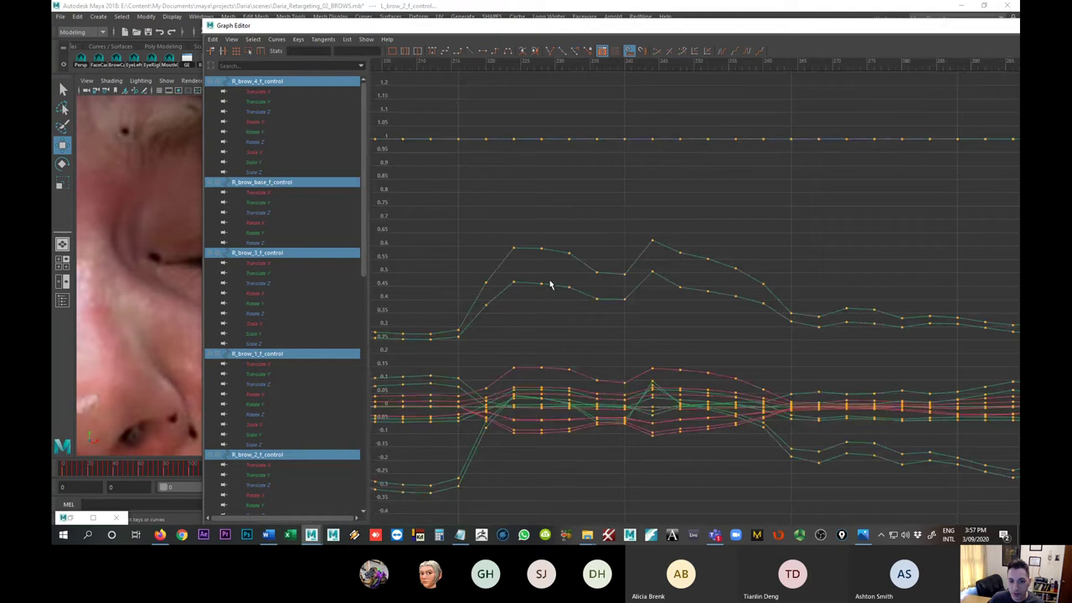
pyautogui.keyDown('alt'); pyautogui.moveTo(551, 285); pyautogui.dragTo(594, 210, button='middle'); pyautogui.keyUp('alt')
pyautogui.click(594, 212)
pyautogui.keyDown('alt'); pyautogui.moveTo(524, 227); pyautogui.dragTo(556, 221, button='right'); pyautogui.keyUp('alt')
pyautogui.keyDown('alt'); pyautogui.moveTo(679, 251); pyautogui.dragTo(757, 244, button='right'); pyautogui.keyUp('alt')
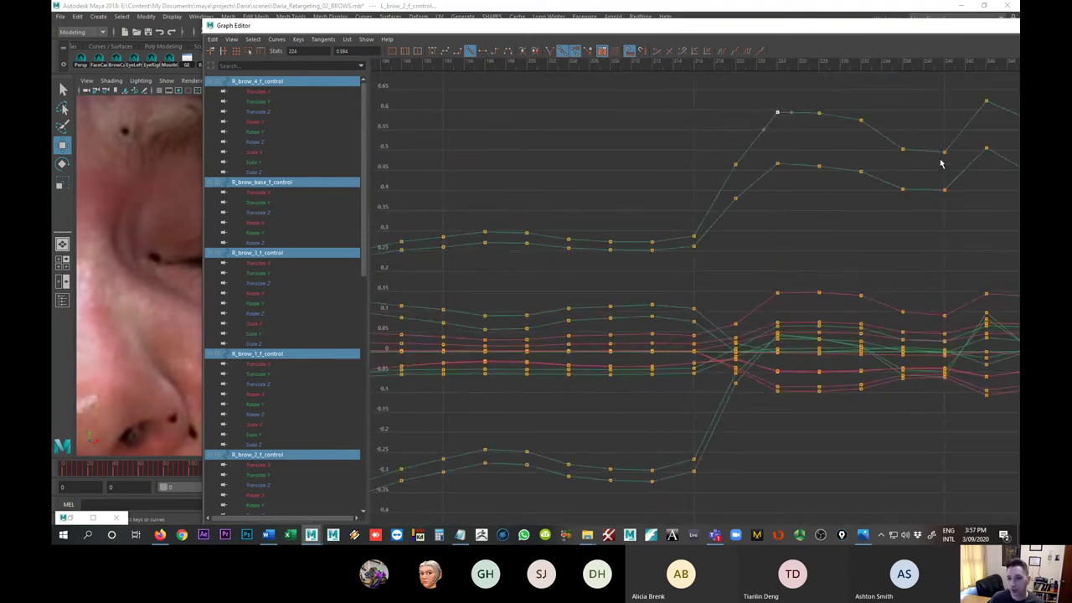
# - Select the two upper brow keys at frame 120, just after the peak, and move the current time to frame 124
pyautogui.keyDown('alt'); pyautogui.moveTo(941, 163); pyautogui.dragTo(481, 259, button='right'); pyautogui.keyUp('alt')
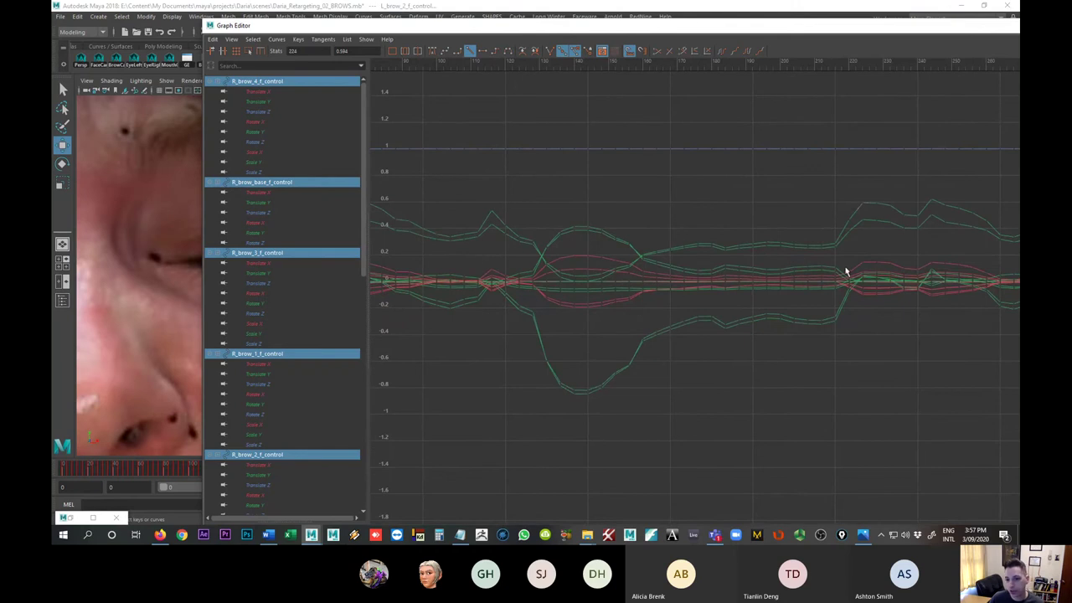
pyautogui.keyDown('alt'); pyautogui.moveTo(545, 256); pyautogui.dragTo(615, 247, button='right'); pyautogui.keyUp('alt')
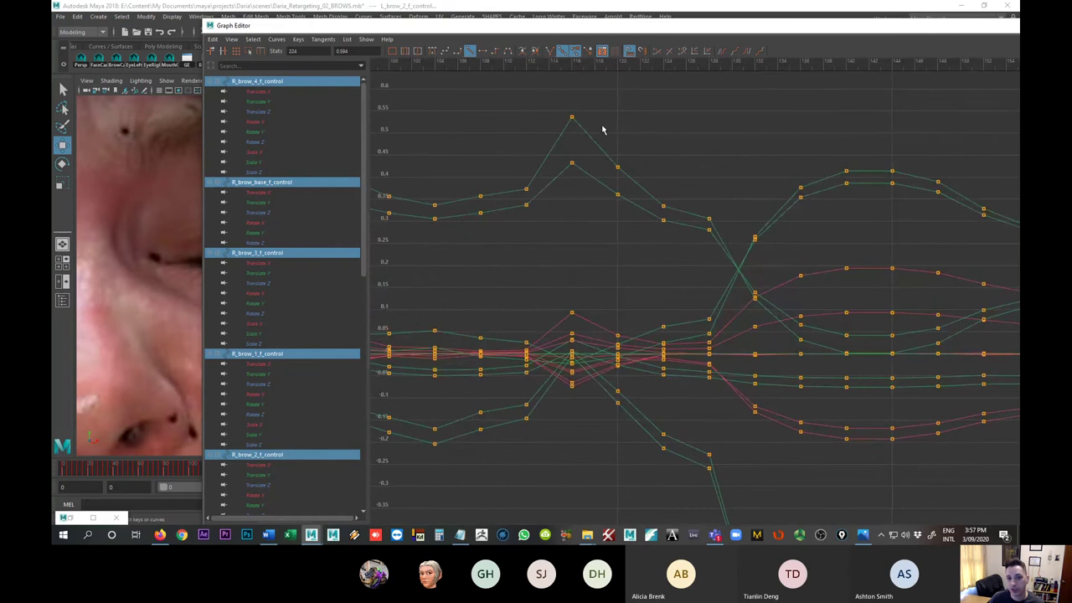
pyautogui.moveTo(597, 117); pyautogui.dragTo(630, 183)
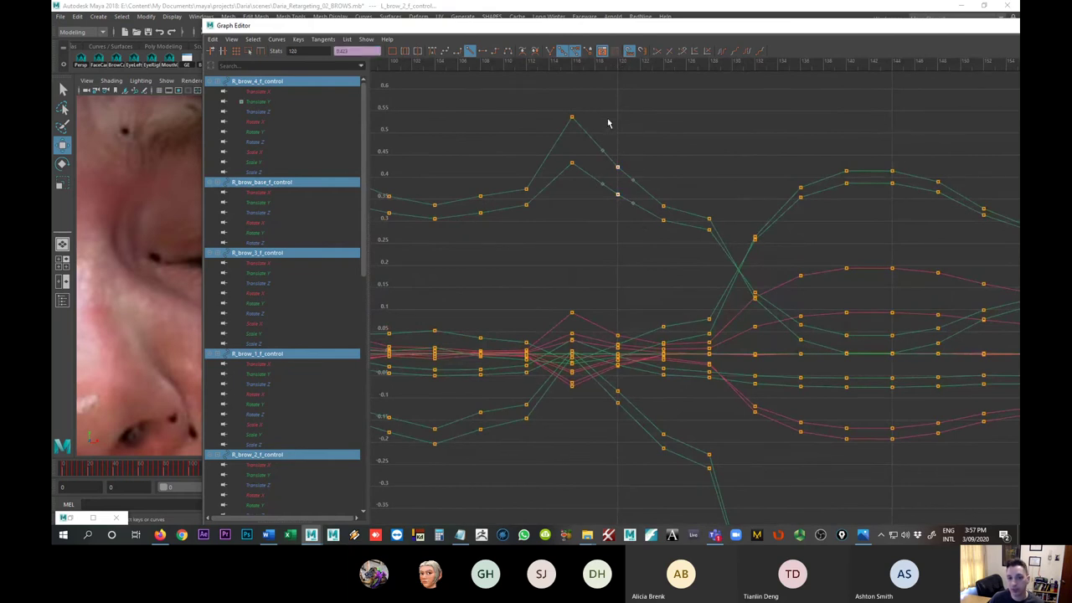
pyautogui.moveTo(604, 132); pyautogui.dragTo(626, 203)
pyautogui.click(664, 65)
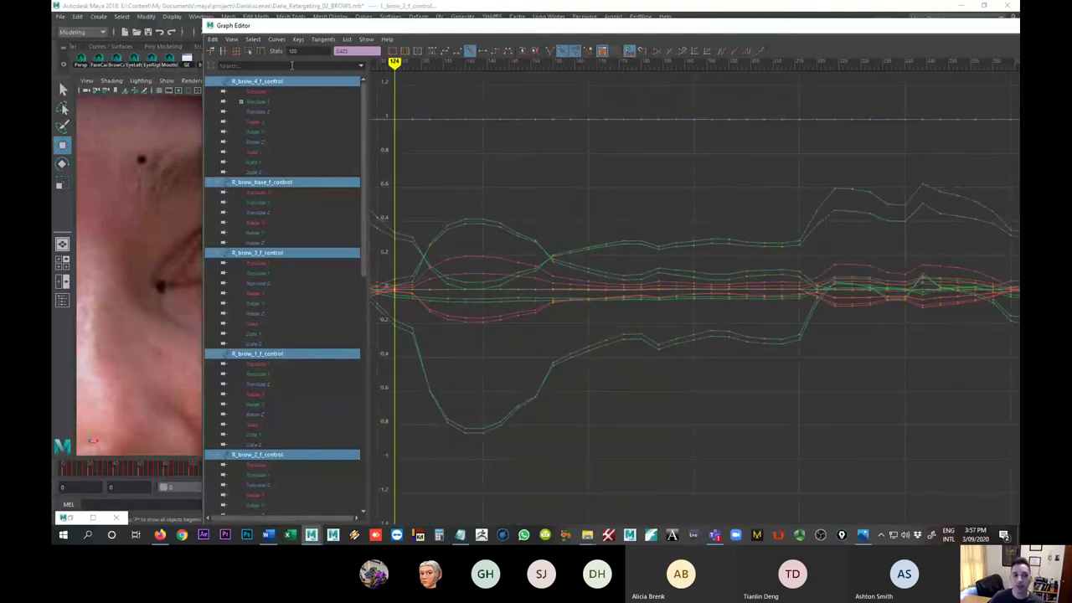
# - Review the time and value tolerance settings in the Simplify Curve options and close them without applying
pyautogui.click(259, 40)
pyautogui.click(276, 39)
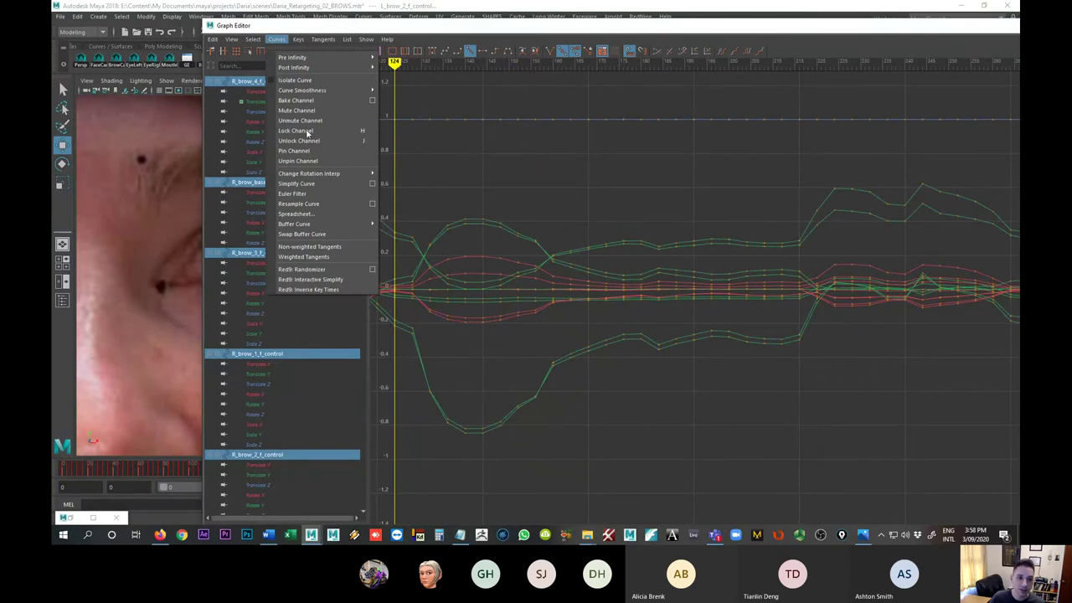
pyautogui.click(372, 183)
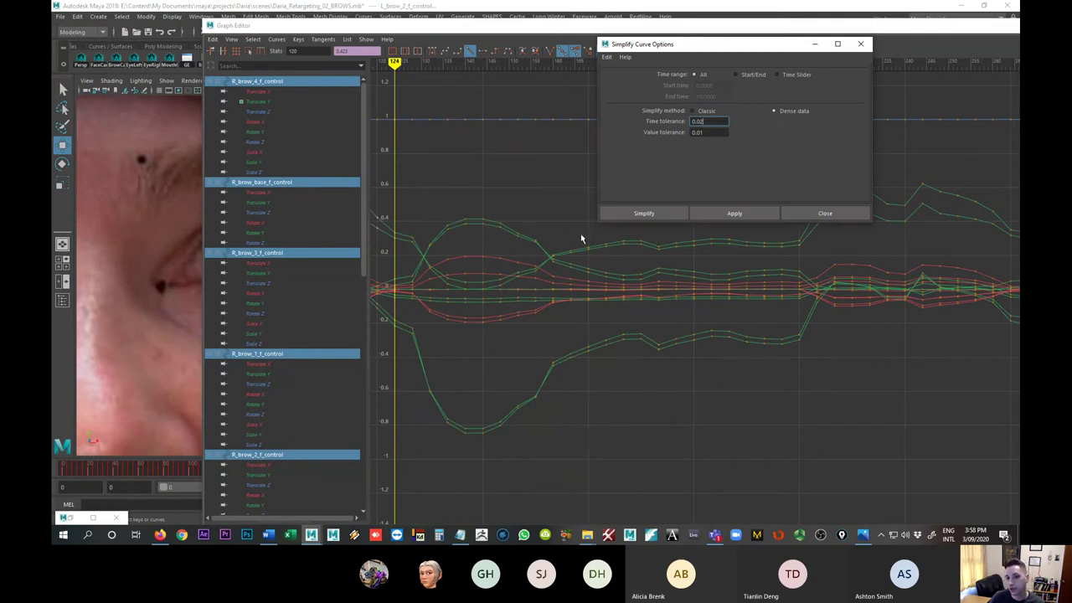
pyautogui.click(824, 215)
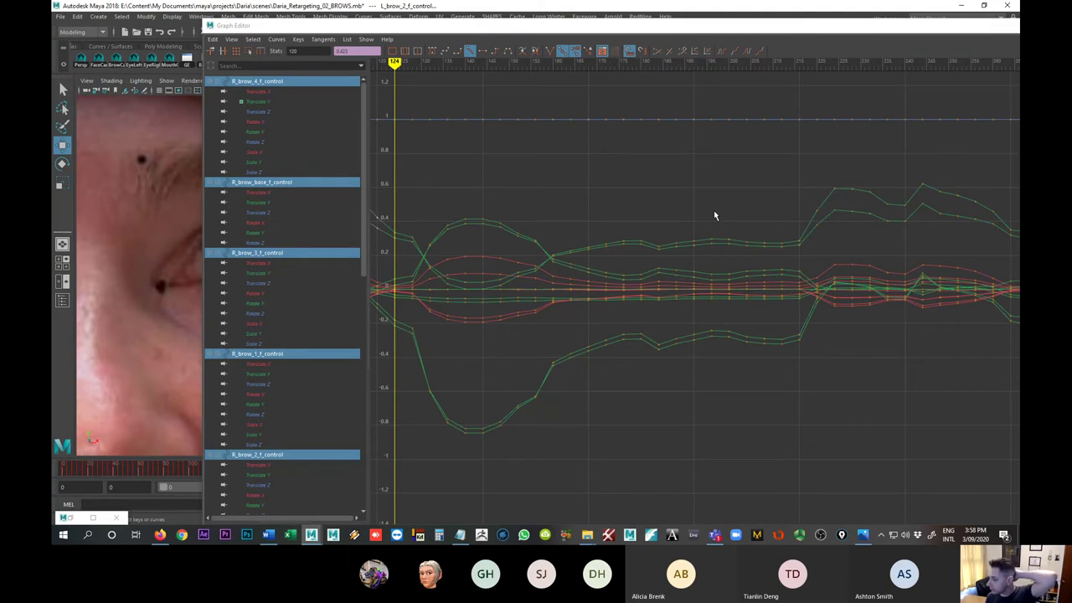
# - Show the buffer curves in the Graph Editor to compare the original brow motion with the resampled curves
pyautogui.click(276, 39)
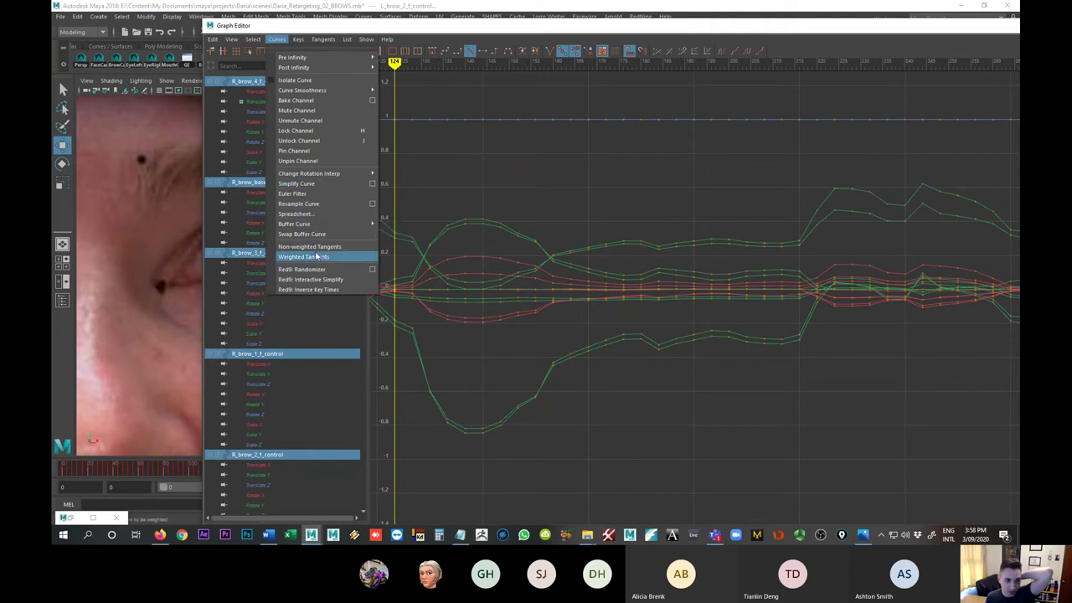
pyautogui.moveTo(319, 226)
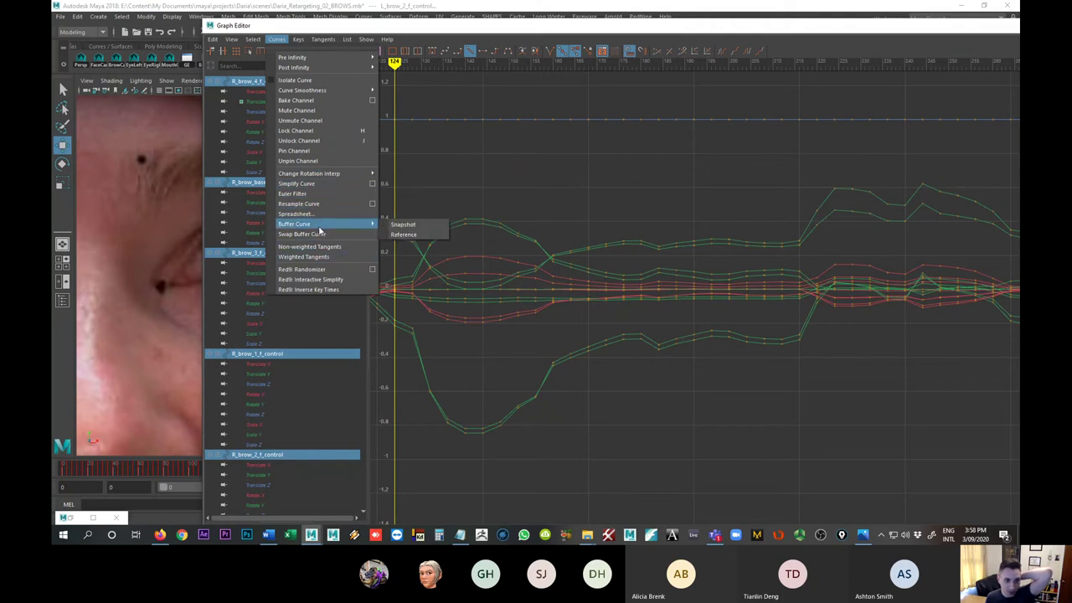
pyautogui.click(404, 224)
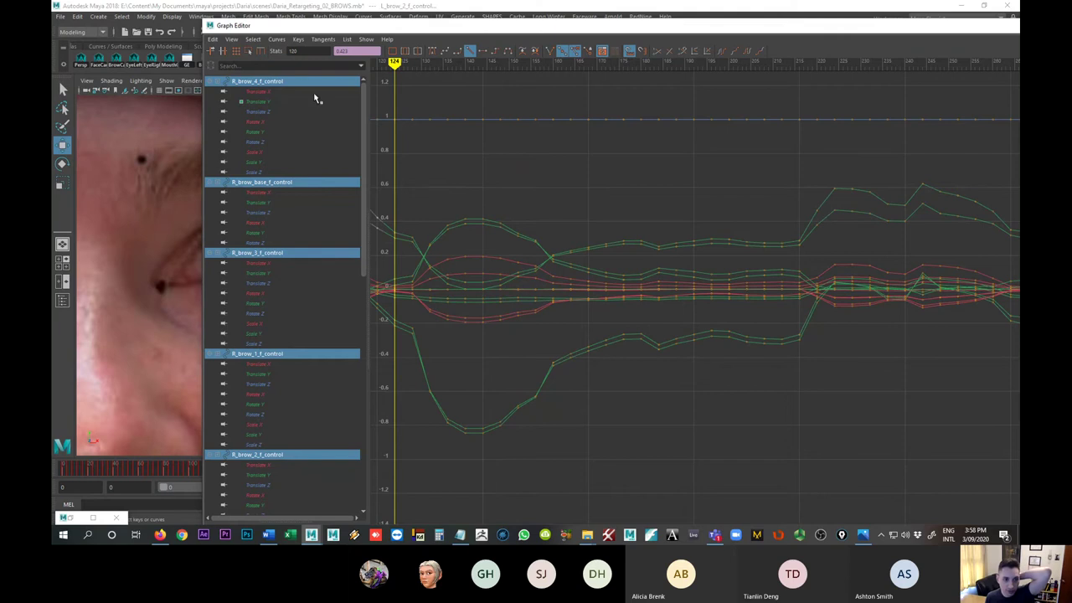
pyautogui.click(280, 40)
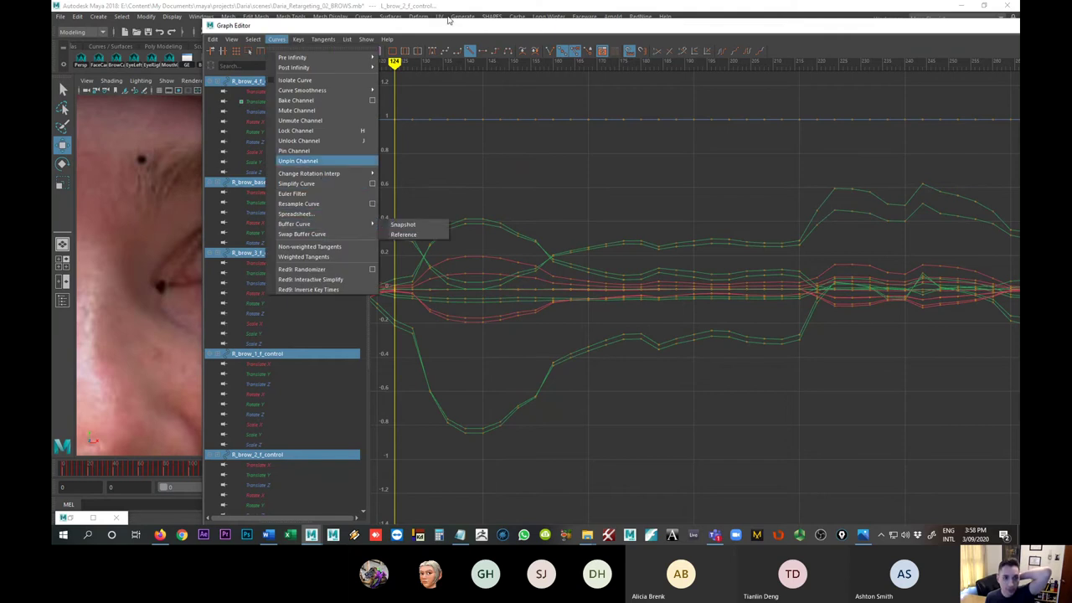
pyautogui.moveTo(233, 42)
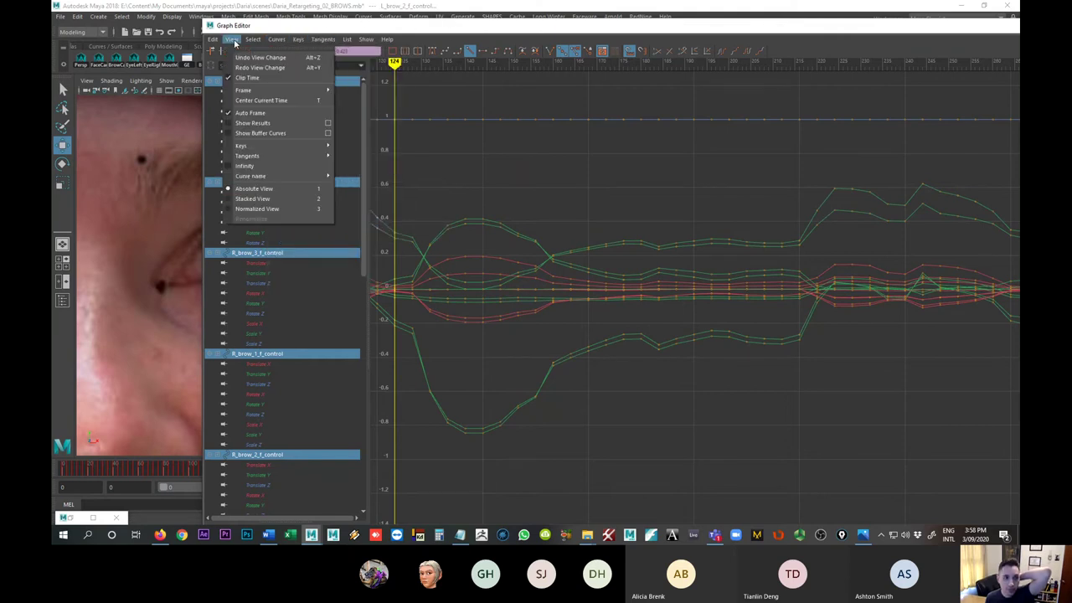
pyautogui.click(278, 132)
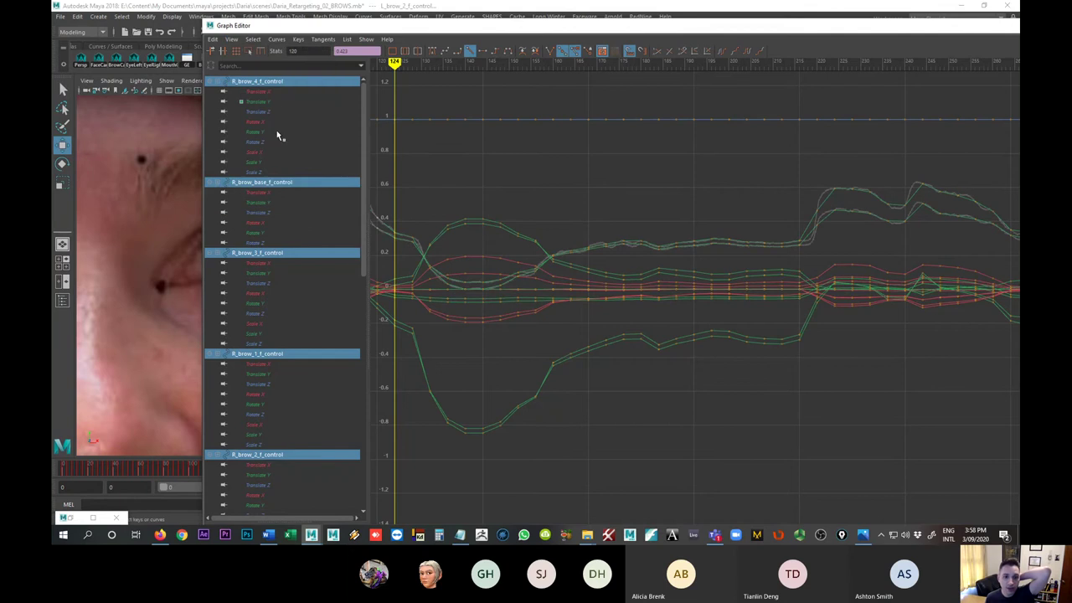
# - Compare the resampled upper brow keys with the denser buffer curves between about frames 165 and 195
pyautogui.moveTo(584, 282)
pyautogui.keyDown('alt'); pyautogui.mouseDown(button='middle')
pyautogui.moveTo(581, 320)
pyautogui.moveTo(549, 313)
pyautogui.mouseUp(button='middle'); pyautogui.keyUp('alt')
pyautogui.scroll(2, 549, 313)
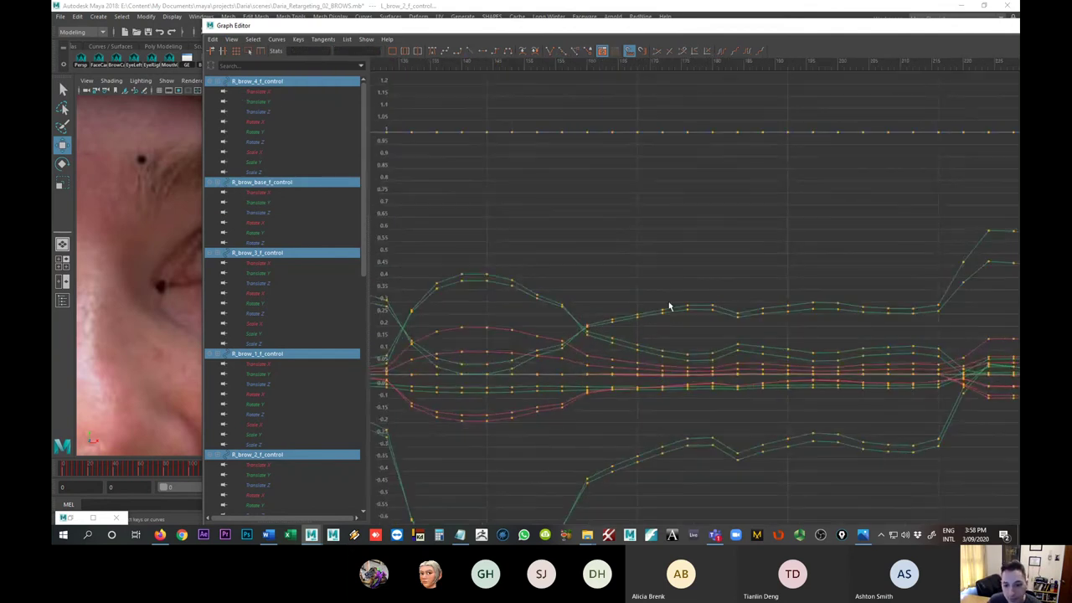
pyautogui.moveTo(658, 307); pyautogui.dragTo(675, 326)
pyautogui.scroll(4, 622, 223)
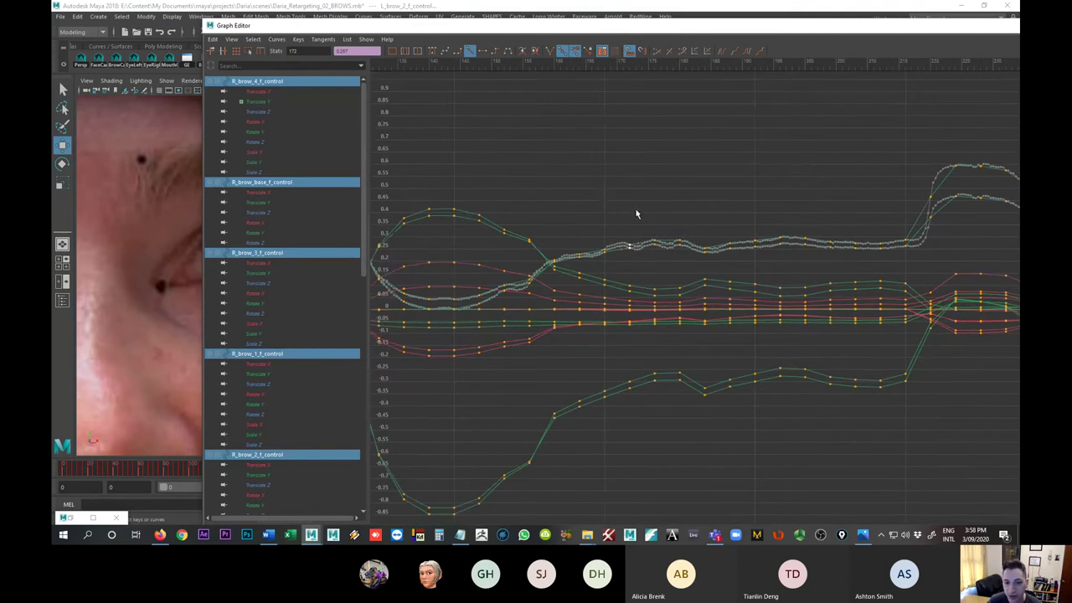
pyautogui.keyDown('alt'); pyautogui.moveTo(738, 240); pyautogui.dragTo(650, 216, button='middle'); pyautogui.keyUp('alt')
pyautogui.scroll(2, 684, 284)
pyautogui.keyDown('alt'); pyautogui.moveTo(684, 285); pyautogui.dragTo(857, 377, button='middle'); pyautogui.keyUp('alt')
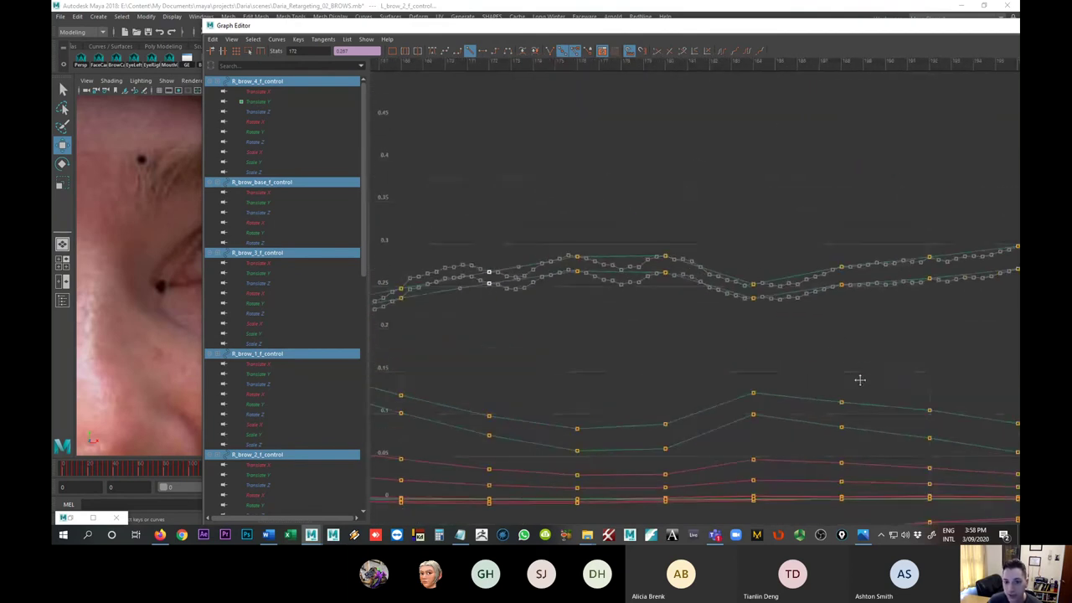
pyautogui.scroll(1, 625, 279)
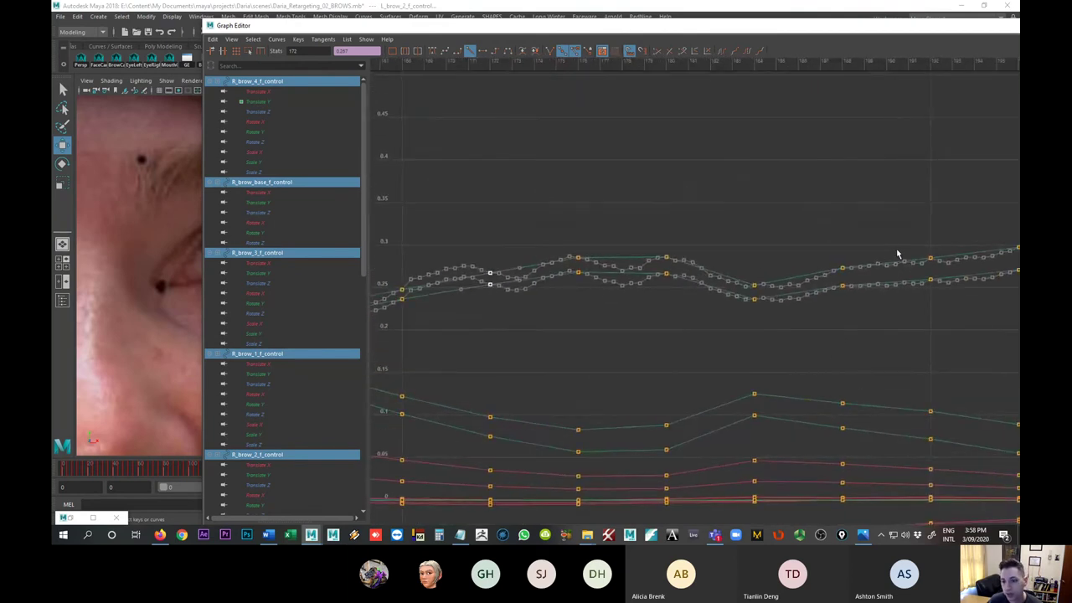
pyautogui.keyDown('alt'); pyautogui.moveTo(897, 254); pyautogui.dragTo(806, 257, button='middle'); pyautogui.keyUp('alt')
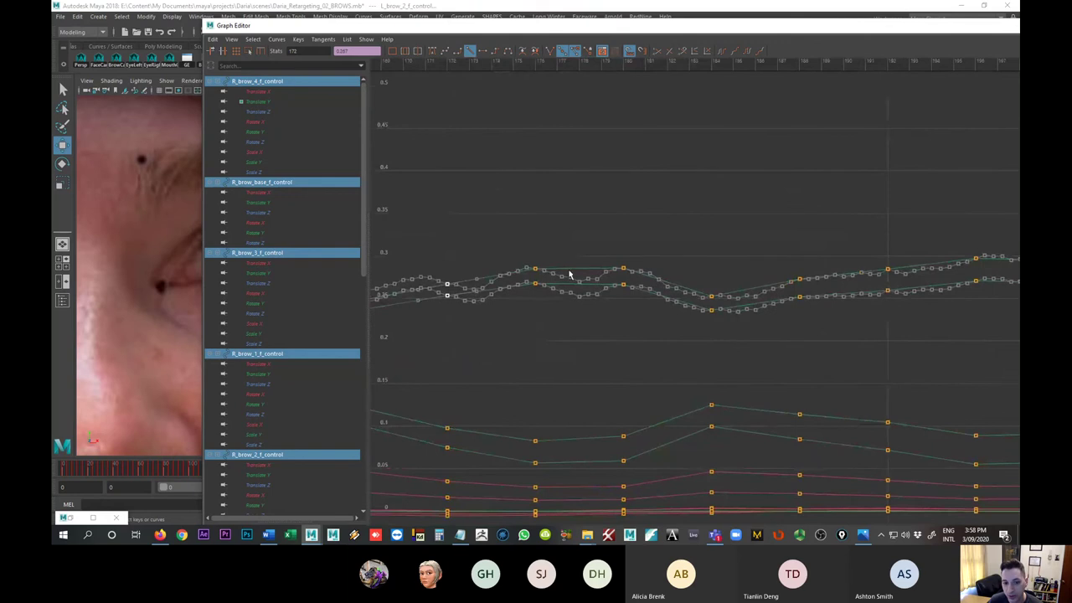
pyautogui.keyDown('alt'); pyautogui.moveTo(558, 275); pyautogui.dragTo(642, 276, button='middle'); pyautogui.keyUp('alt')
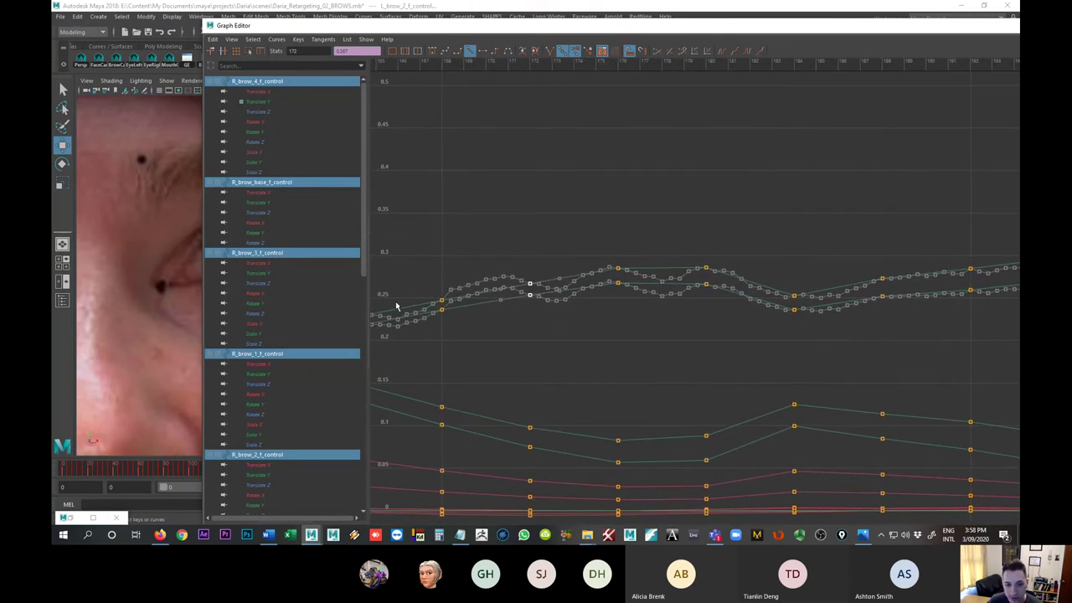
# - Examine how the resampled curves deviate from the buffer curves at the brow raise around frames 216 to 240
pyautogui.keyDown('alt'); pyautogui.moveTo(805, 320); pyautogui.dragTo(694, 328, button='middle'); pyautogui.keyUp('alt')
pyautogui.scroll(-4, 670, 311)
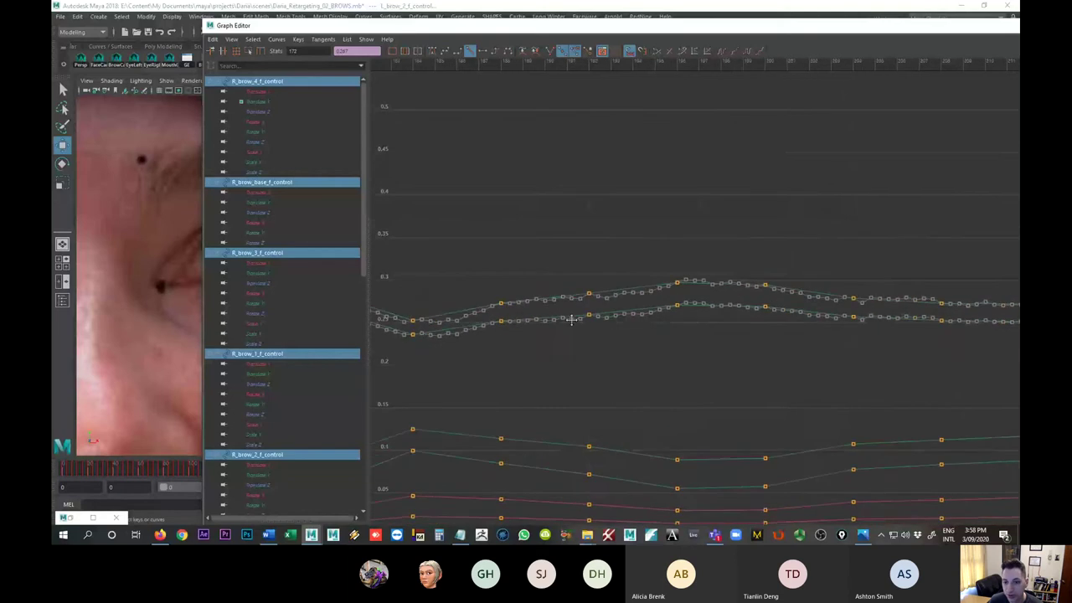
pyautogui.keyDown('alt'); pyautogui.moveTo(903, 307); pyautogui.dragTo(695, 286, button='middle'); pyautogui.keyUp('alt')
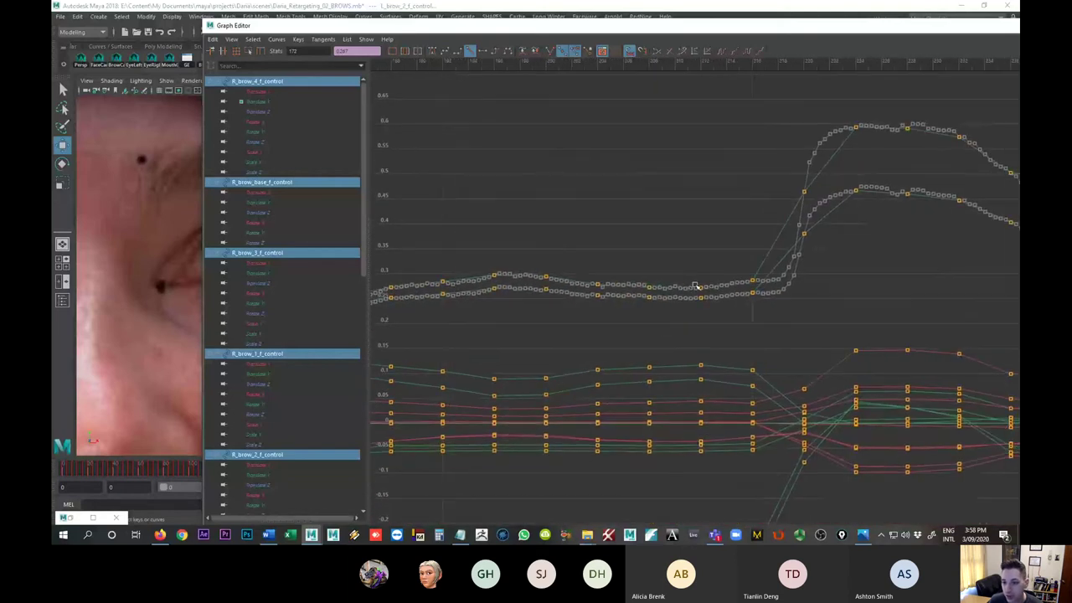
pyautogui.keyDown('alt'); pyautogui.moveTo(843, 245); pyautogui.dragTo(765, 272, button='middle'); pyautogui.keyUp('alt')
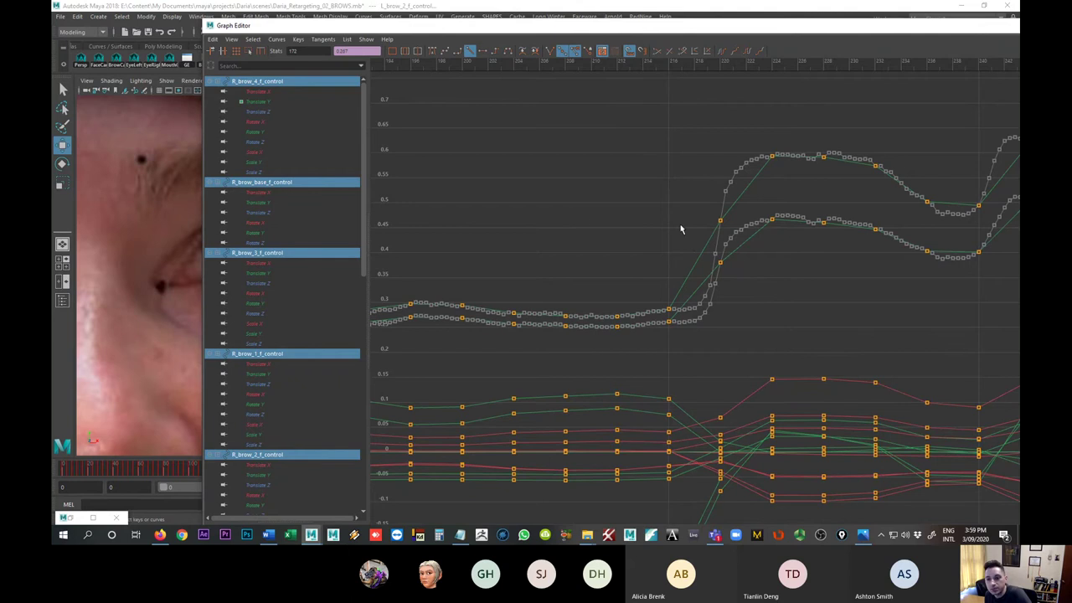
pyautogui.keyDown('alt'); pyautogui.moveTo(879, 271); pyautogui.dragTo(795, 270, button='right'); pyautogui.keyUp('alt')
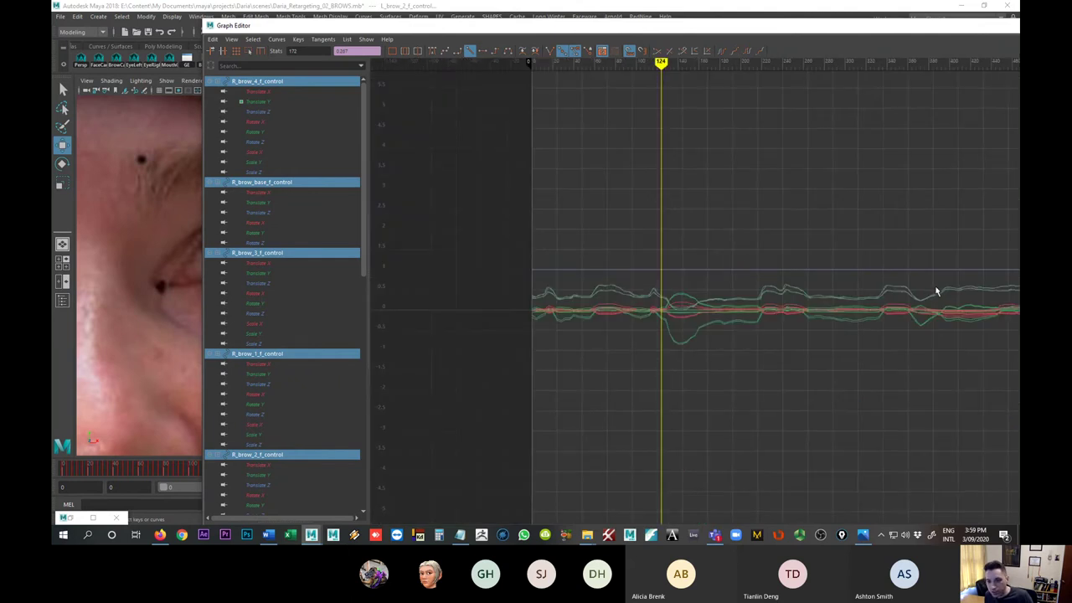
pyautogui.keyDown('alt'); pyautogui.moveTo(936, 290); pyautogui.dragTo(962, 338, button='right'); pyautogui.keyUp('alt')
pyautogui.press('a')
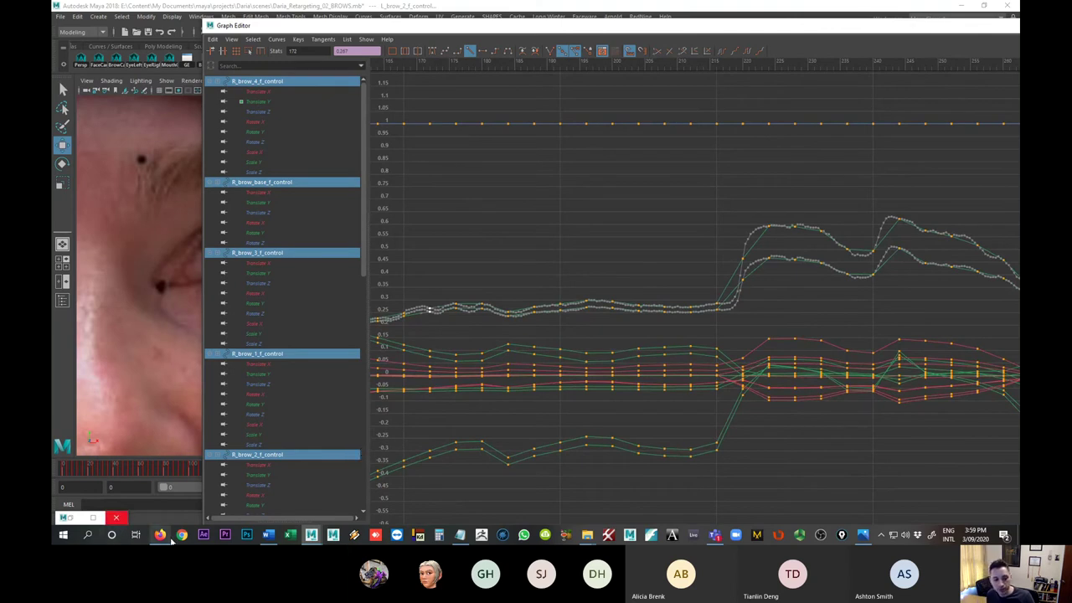
# - Minimize the Graph Editor and close the Red9 interactive curve filter window
pyautogui.moveTo(160, 536)
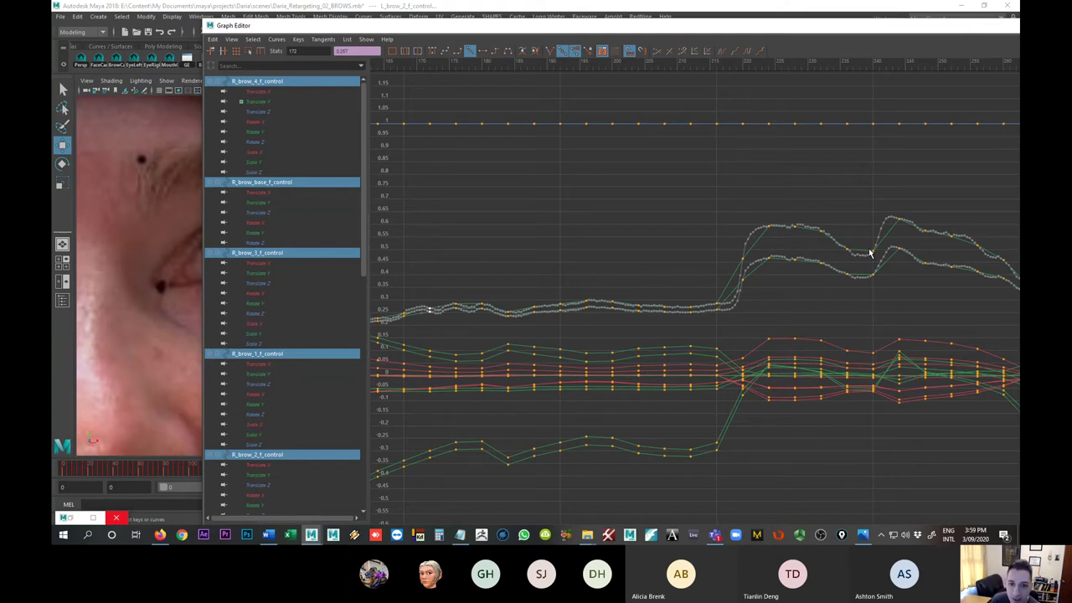
pyautogui.doubleClick(848, 31)
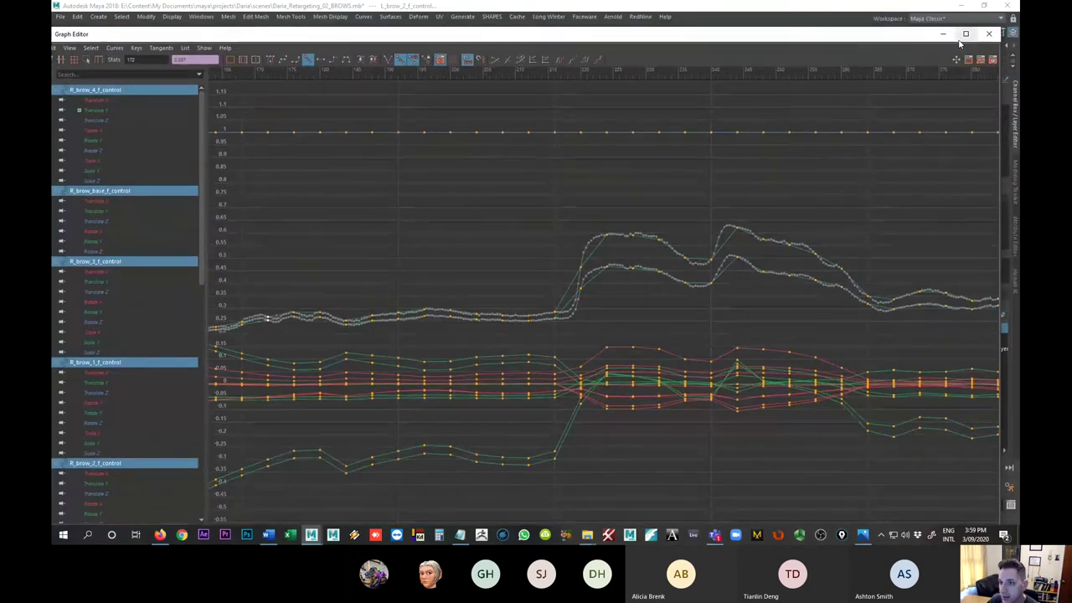
pyautogui.click(943, 36)
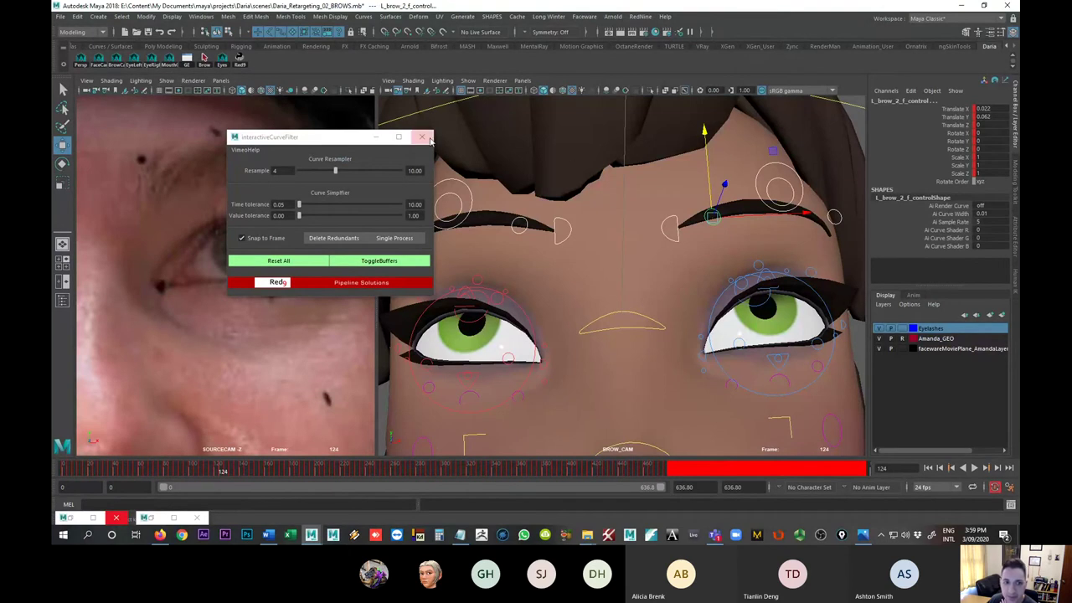
pyautogui.click(421, 137)
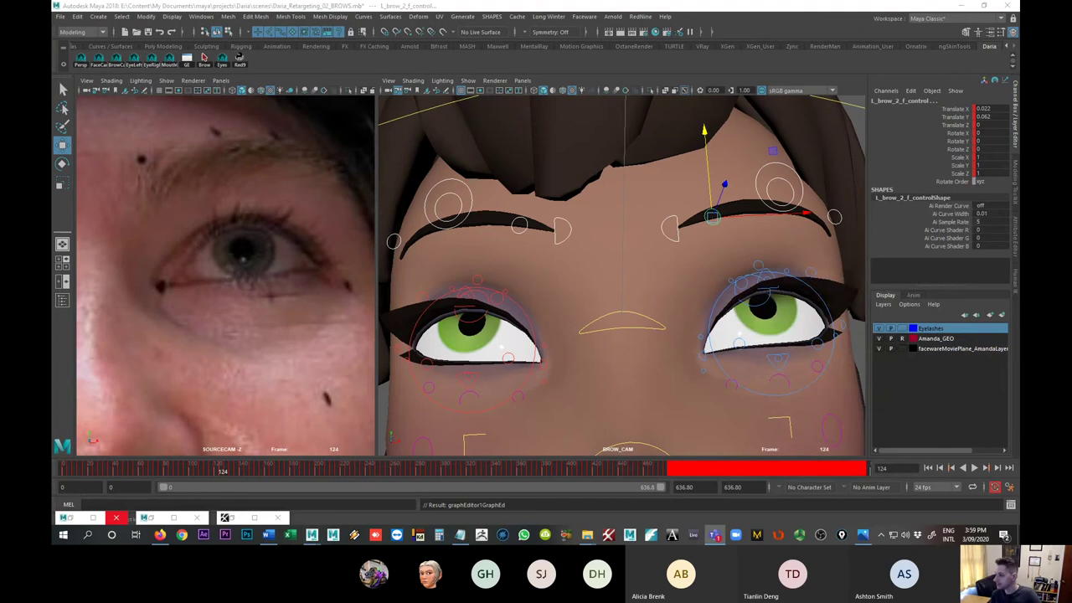
# - Switch to Microsoft Teams, maximize its window and open the meeting chat to read the questions
pyautogui.click(714, 534)
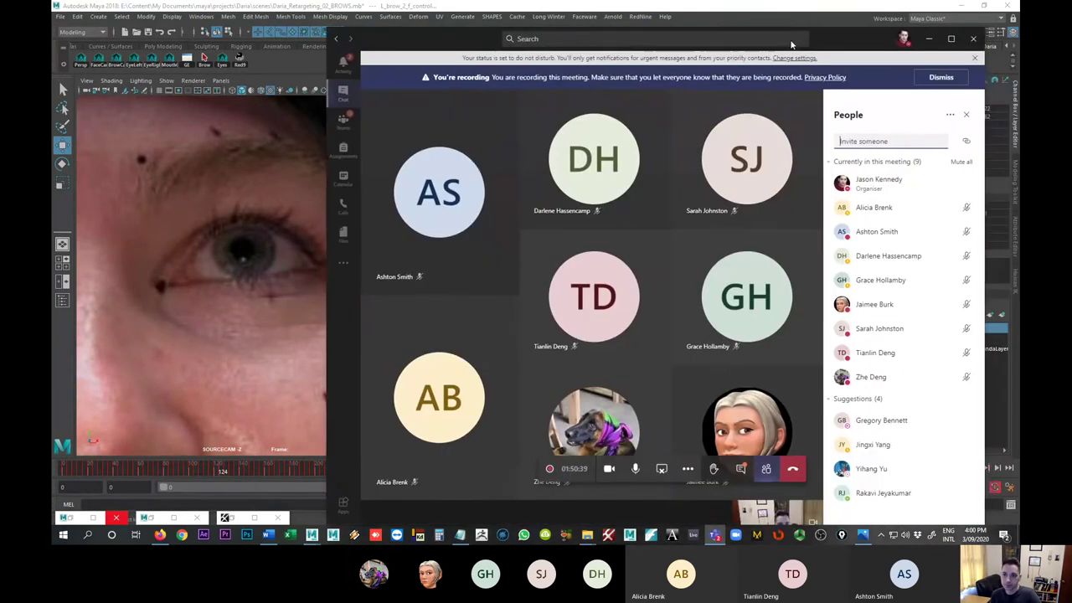
pyautogui.moveTo(791, 44); pyautogui.dragTo(737, 2)
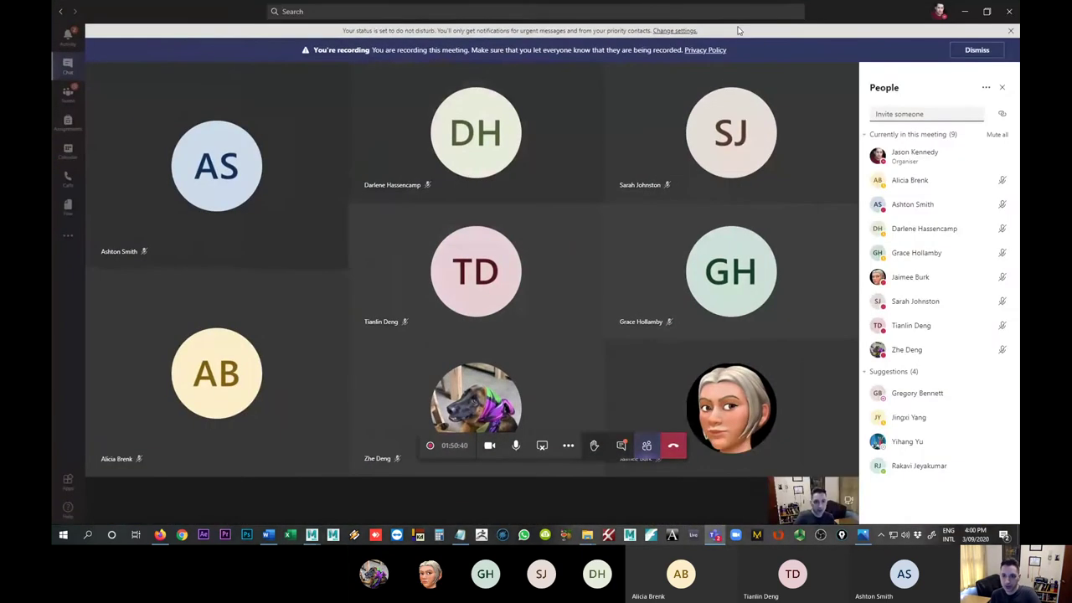
pyautogui.click(620, 444)
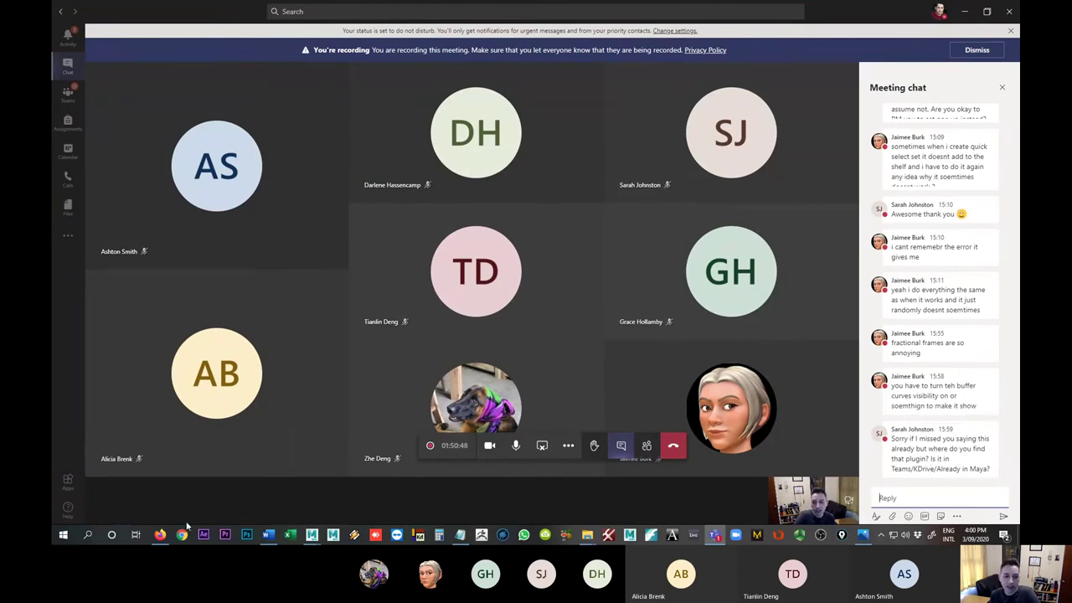
# - Switch to Firefox and search the web for "red9 plugin maya"
pyautogui.moveTo(158, 535)
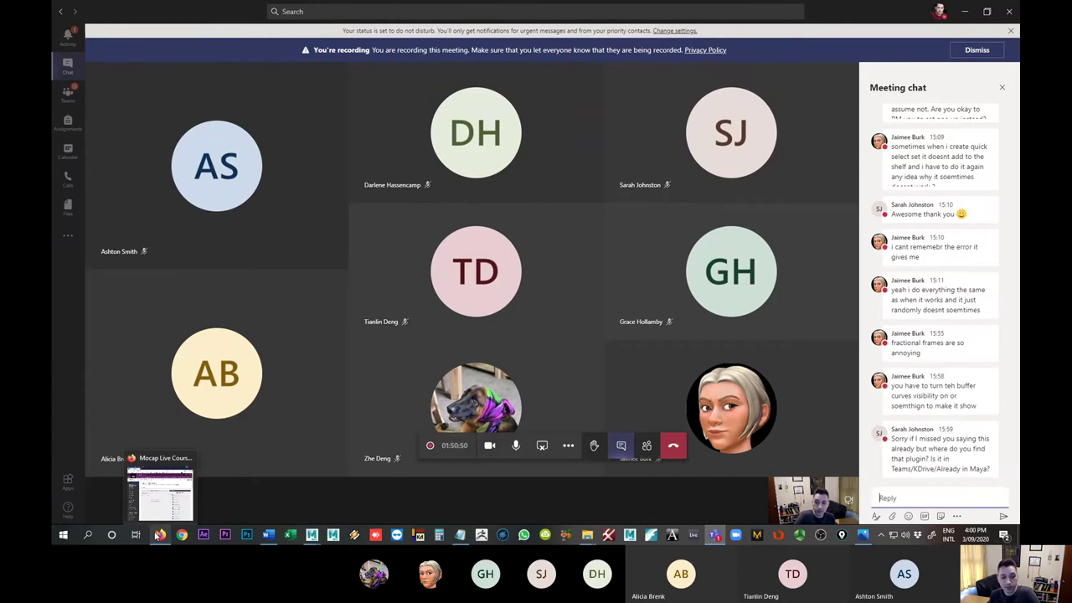
pyautogui.click(155, 490)
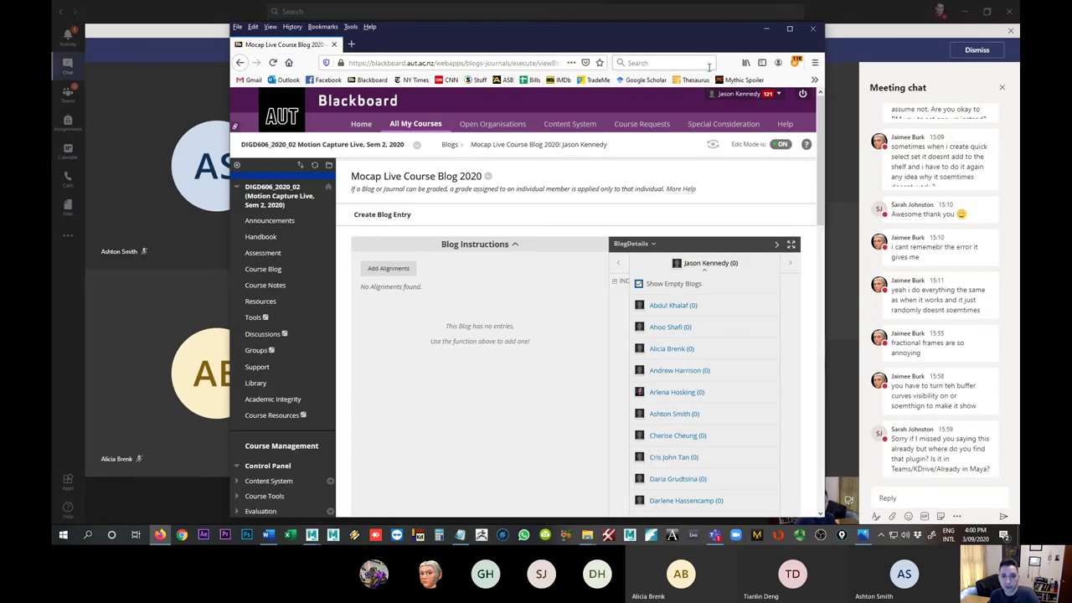
pyautogui.click(708, 63)
pyautogui.write('red9')
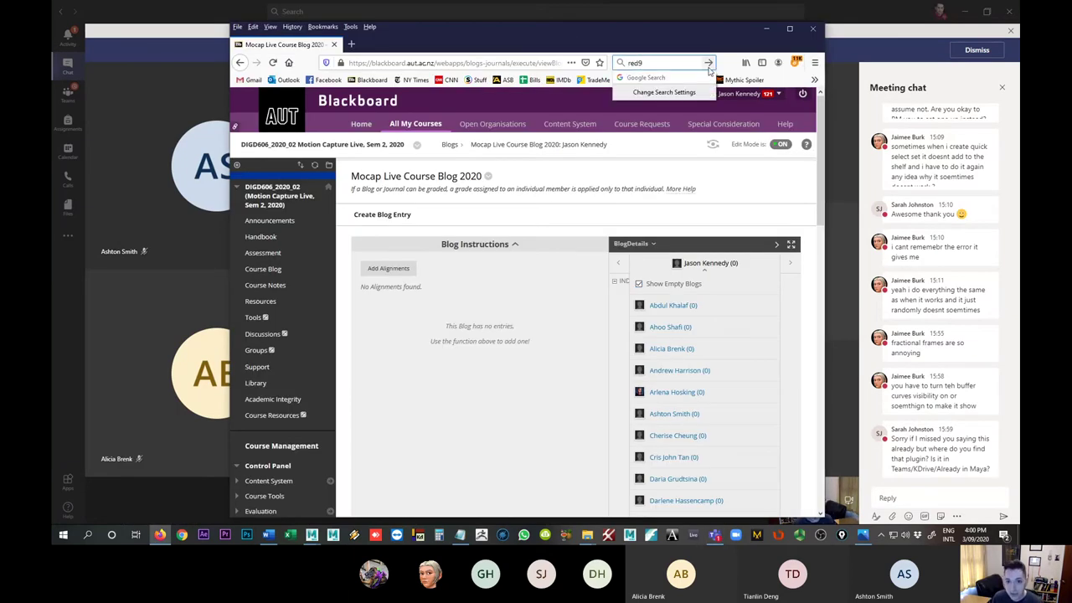
pyautogui.write(' pluging ma')
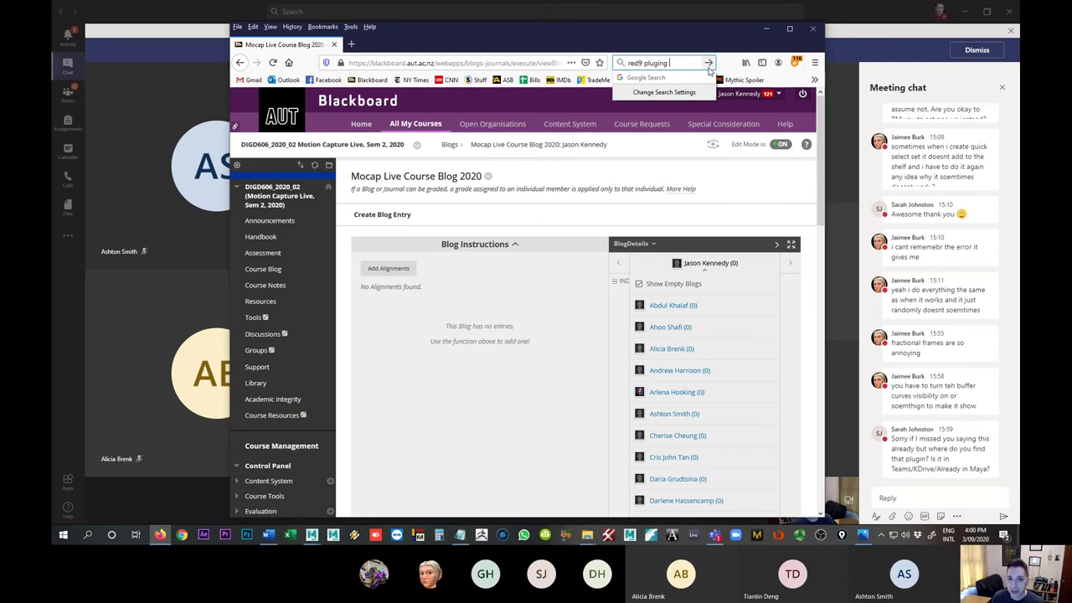
pyautogui.write(' maya')
pyautogui.press('Return')
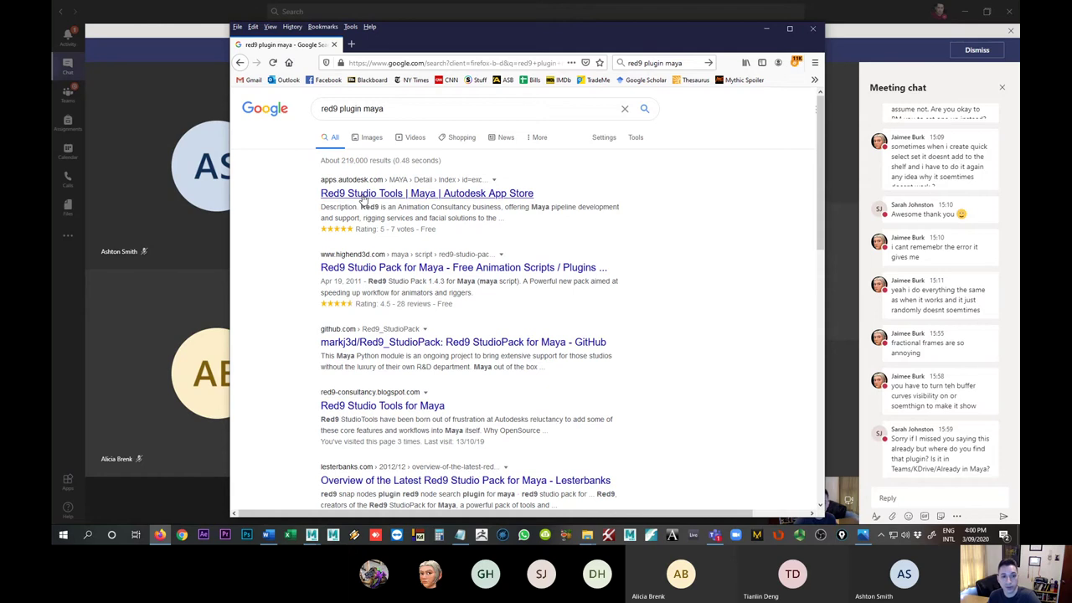
# - Open the Red9 Studio Tools page on the Autodesk App Store, review its description and screenshots, and minimize the browser
pyautogui.click(444, 195)
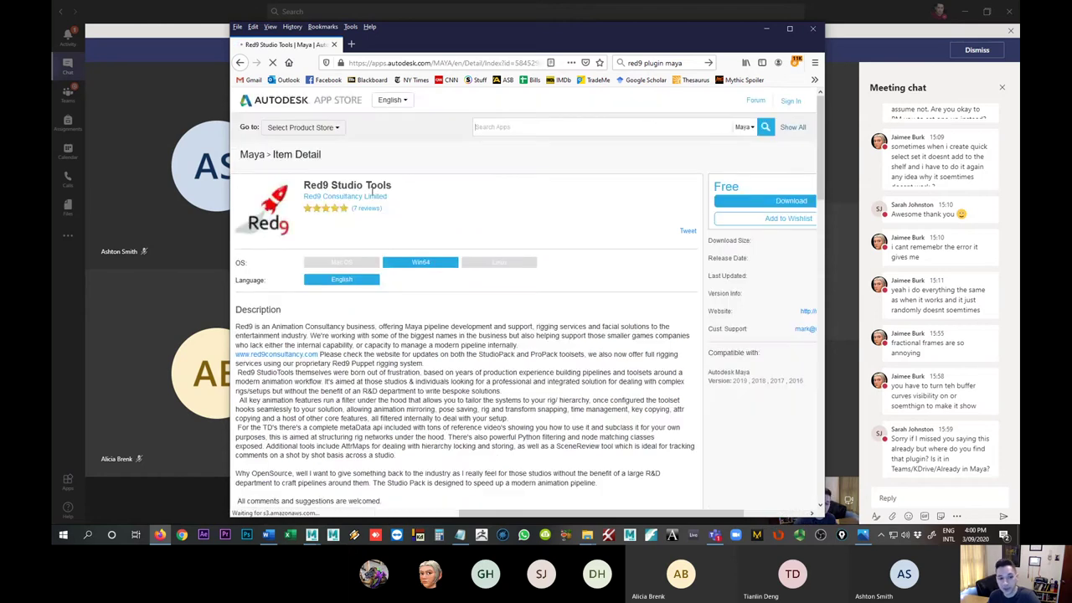
pyautogui.scroll(-2, 345, 213)
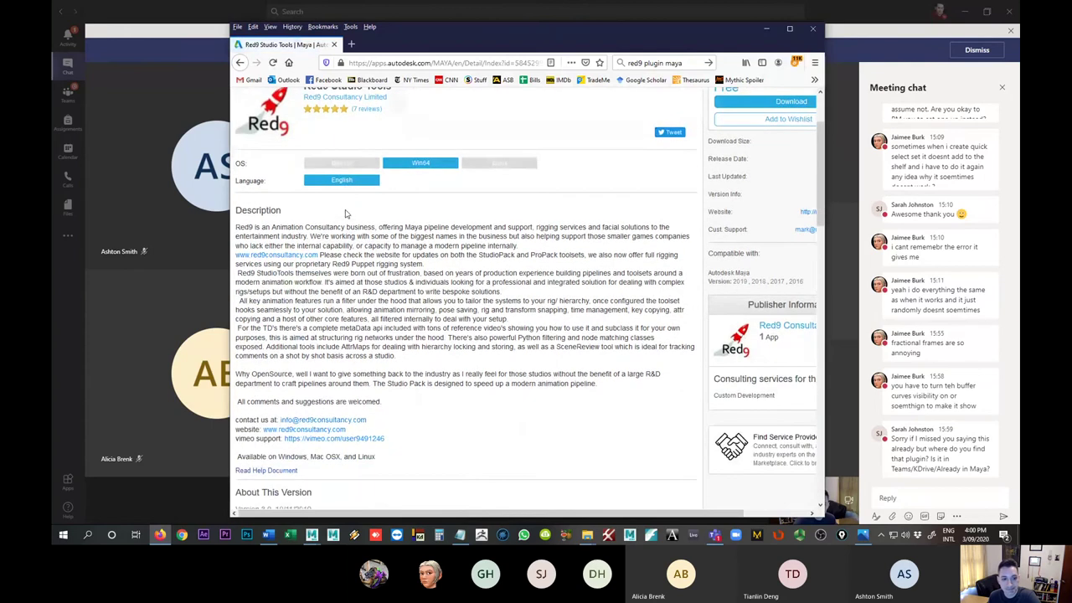
pyautogui.scroll(-2, 345, 213)
pyautogui.scroll(-3, 328, 344)
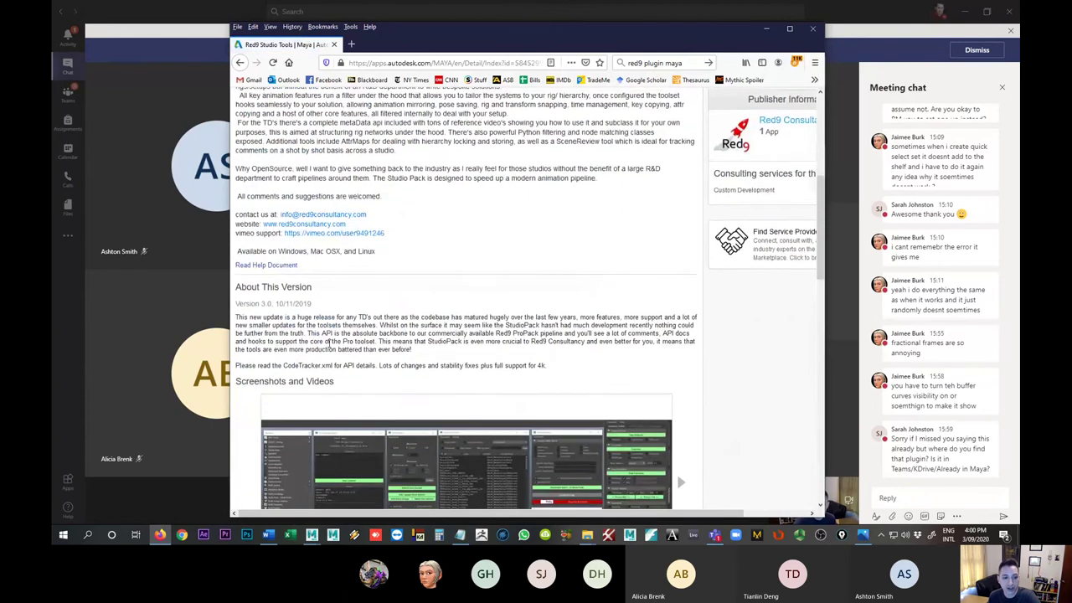
pyautogui.scroll(-3, 515, 253)
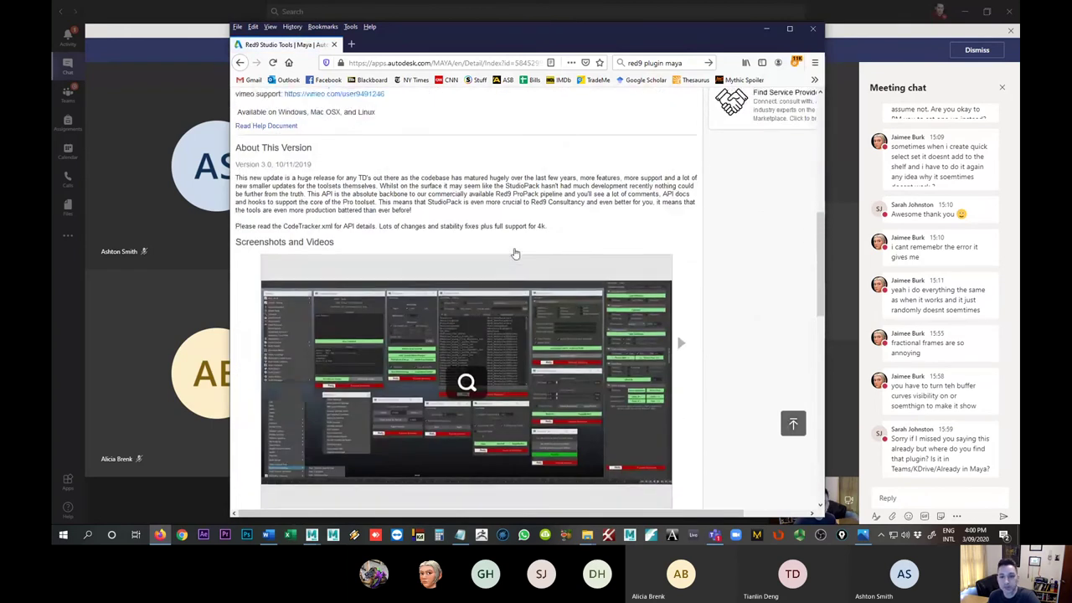
pyautogui.scroll(8, 515, 253)
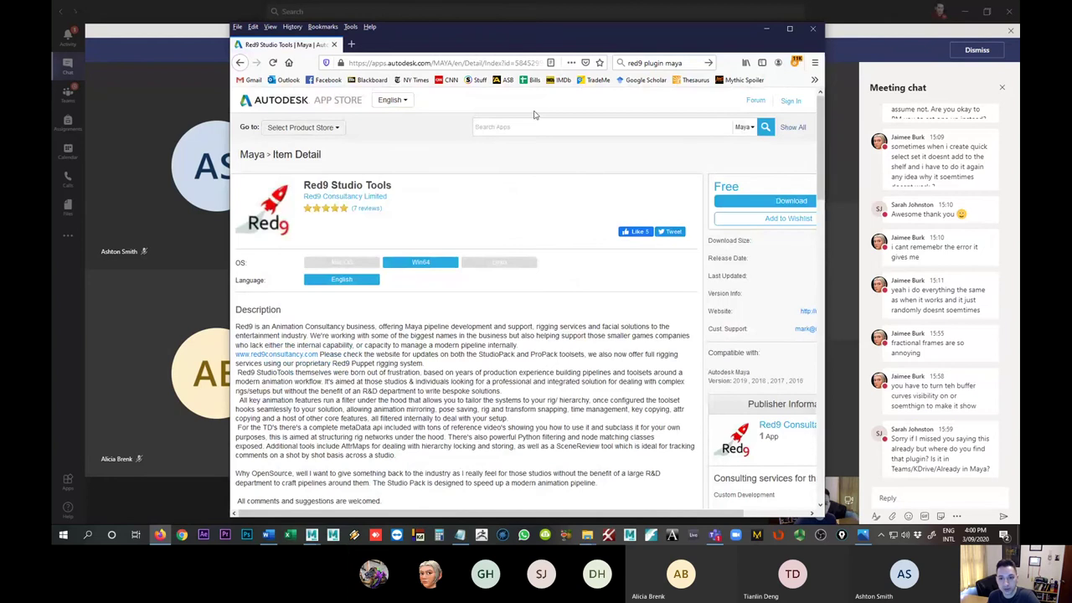
pyautogui.click(767, 32)
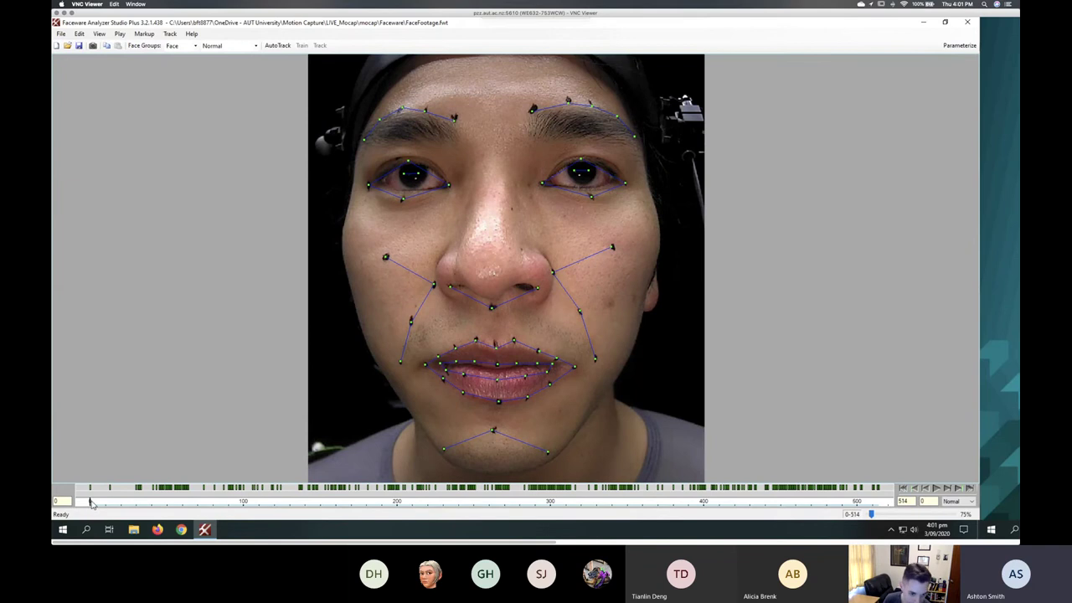
# - Scrub the tracked face footage in Faceware Analyzer through to frame 514 and back to frame 0, checking the landmarks
pyautogui.moveTo(102, 505); pyautogui.dragTo(159, 507)
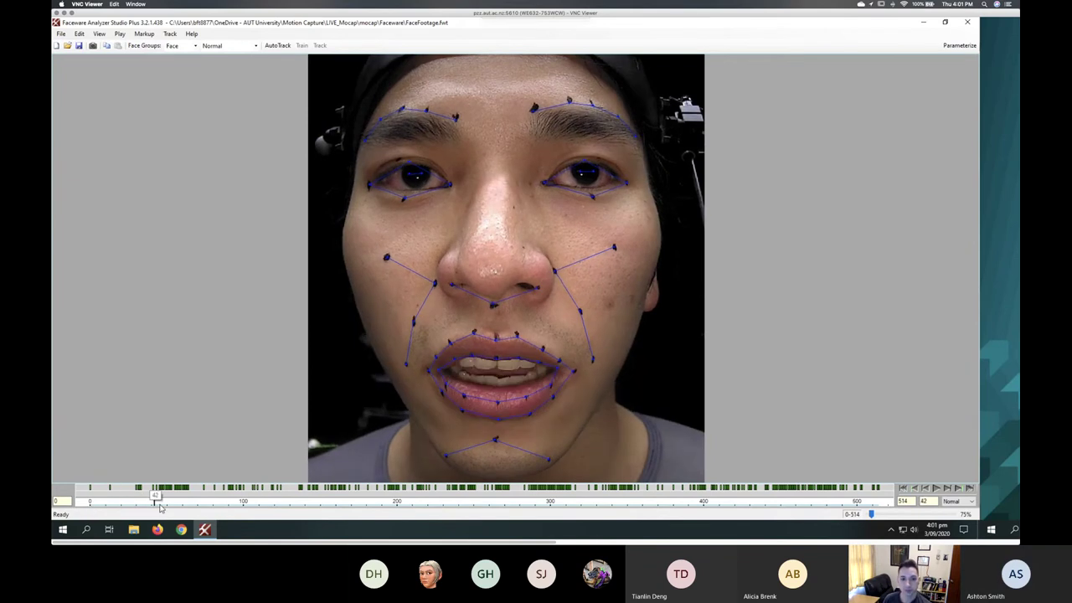
pyautogui.moveTo(160, 508); pyautogui.dragTo(423, 508)
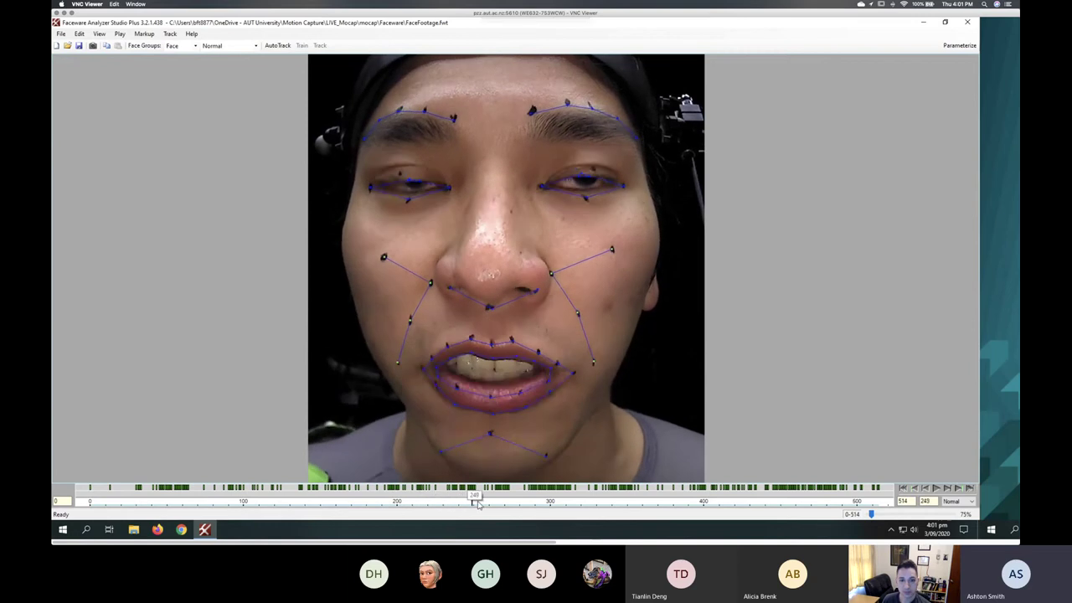
pyautogui.moveTo(492, 503); pyautogui.dragTo(725, 504)
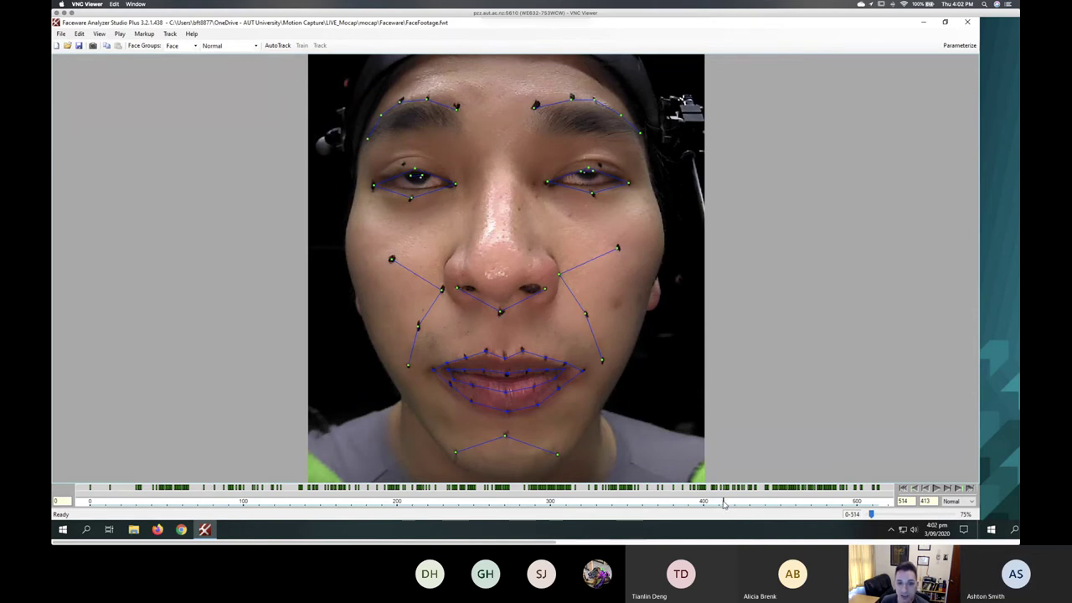
pyautogui.moveTo(723, 503); pyautogui.dragTo(776, 503)
pyautogui.moveTo(783, 505); pyautogui.dragTo(884, 507)
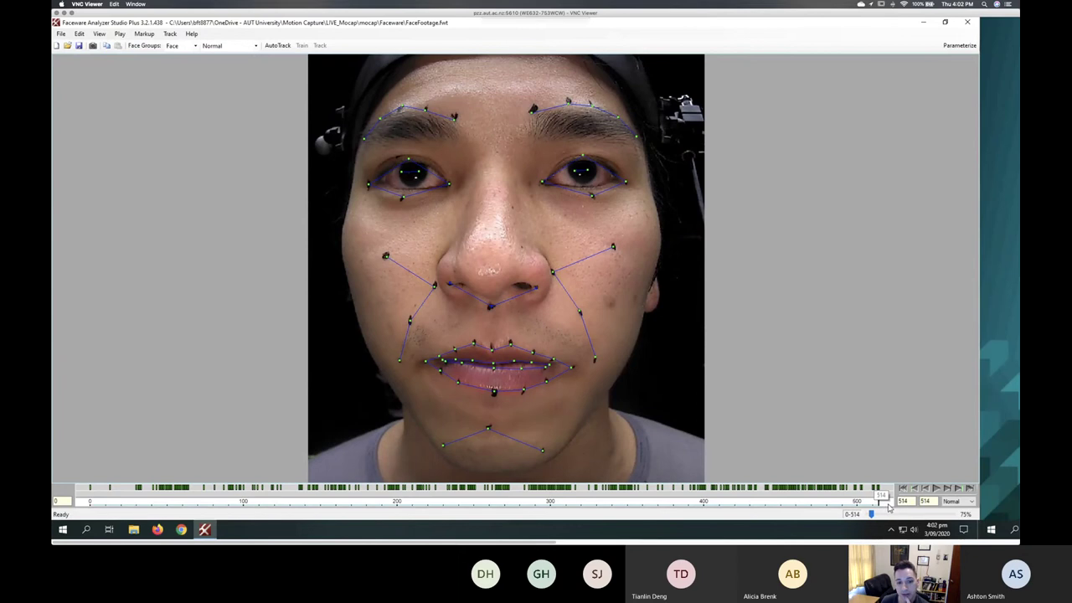
pyautogui.click(612, 506)
pyautogui.moveTo(568, 508); pyautogui.dragTo(90, 506)
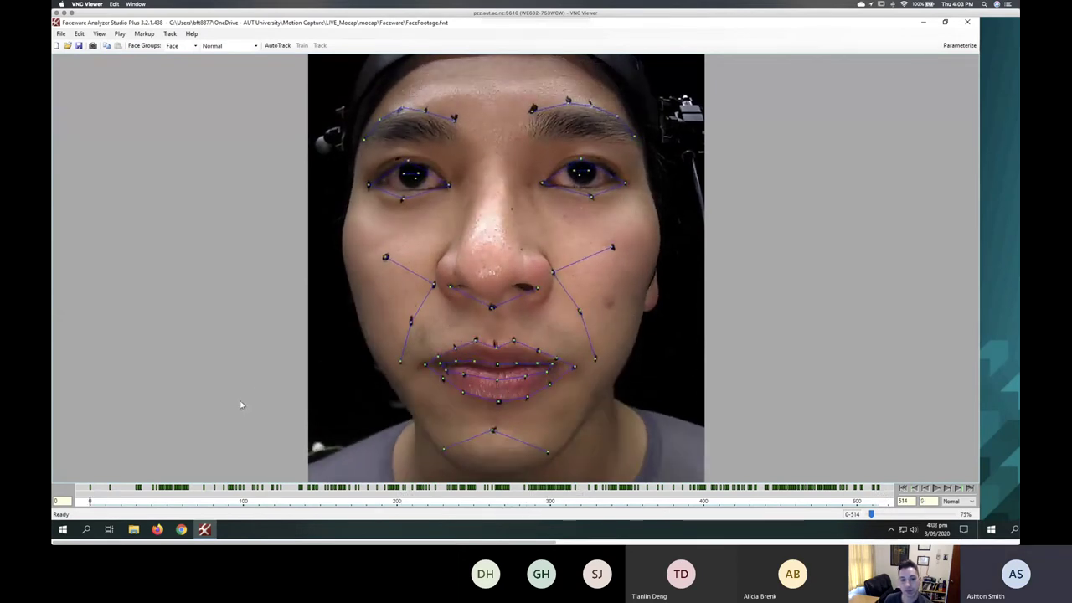
# - Switch the active face group to Mouth so only the mouth landmarks and keyframes are shown
pyautogui.click(195, 46)
pyautogui.click(173, 77)
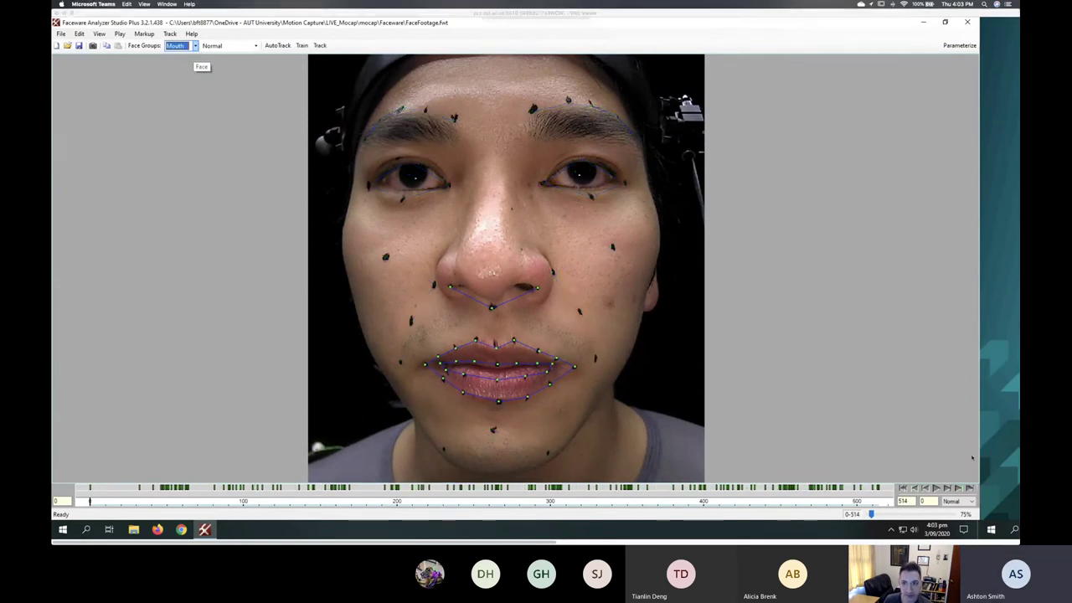
# - Play back the Mouth tracking, check it from frame 464 through to frame 514, and return to frame 0
pyautogui.click(935, 488)
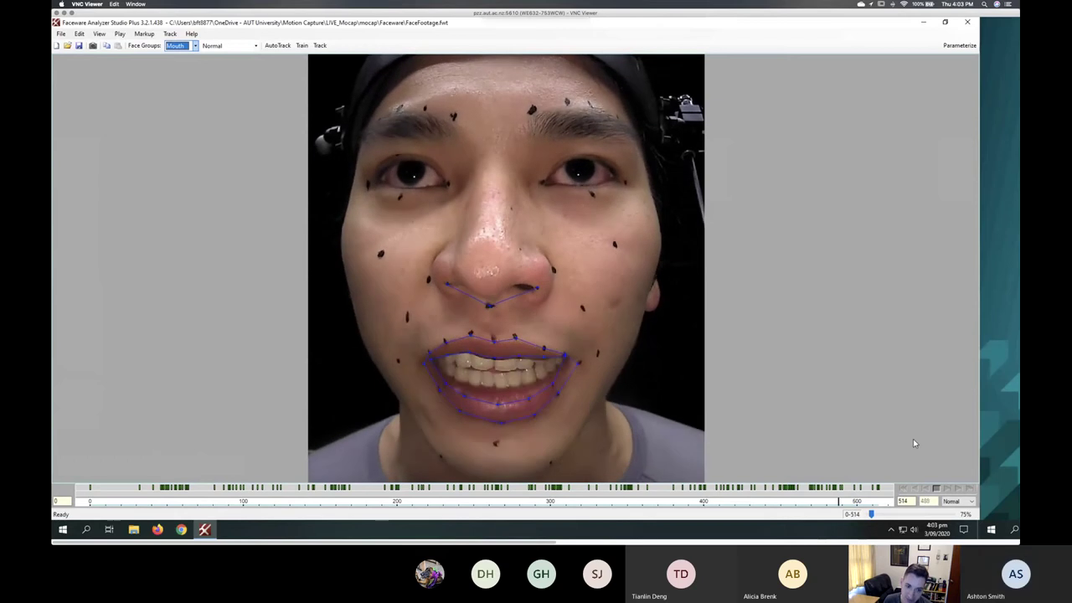
pyautogui.click(935, 488)
pyautogui.click(802, 502)
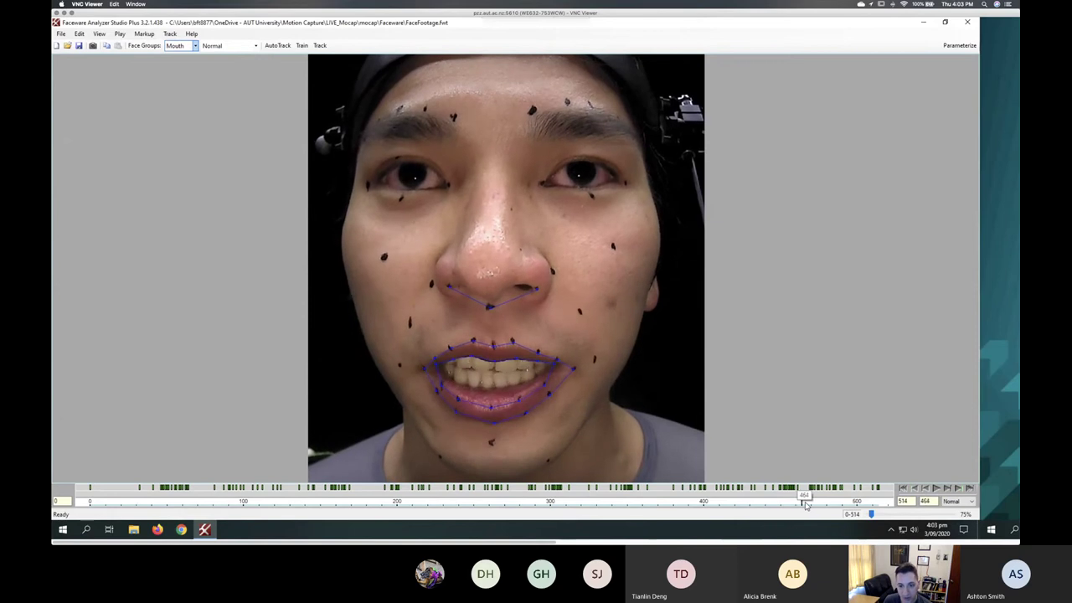
pyautogui.moveTo(805, 504); pyautogui.dragTo(887, 503)
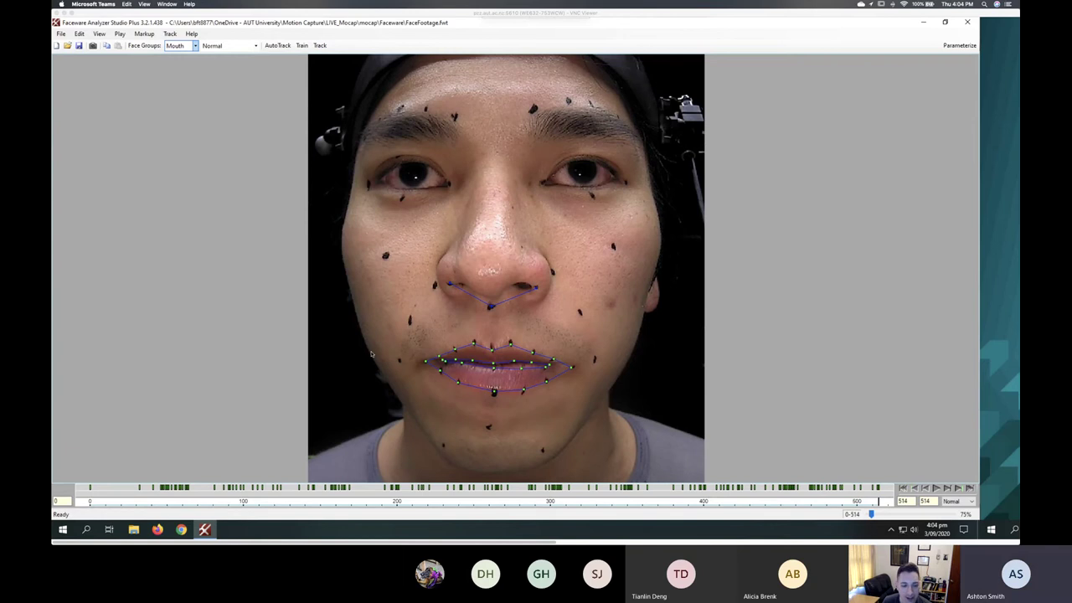
pyautogui.click(91, 502)
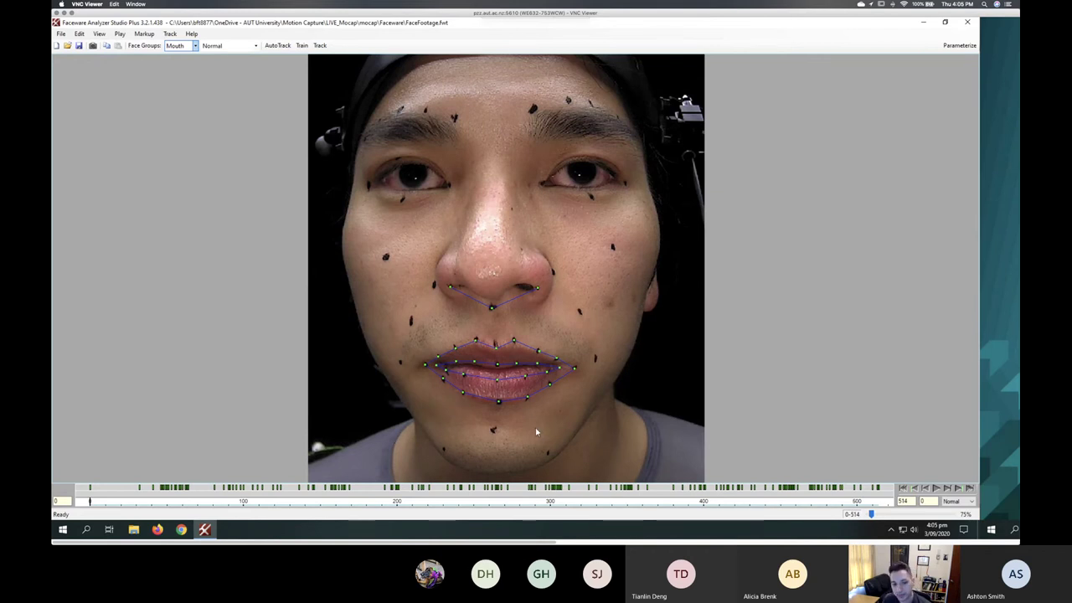
# - Compare the mouth landmarks at frames 0, 32, 418 and around 492, scrubbing back through the footage
pyautogui.click(92, 501)
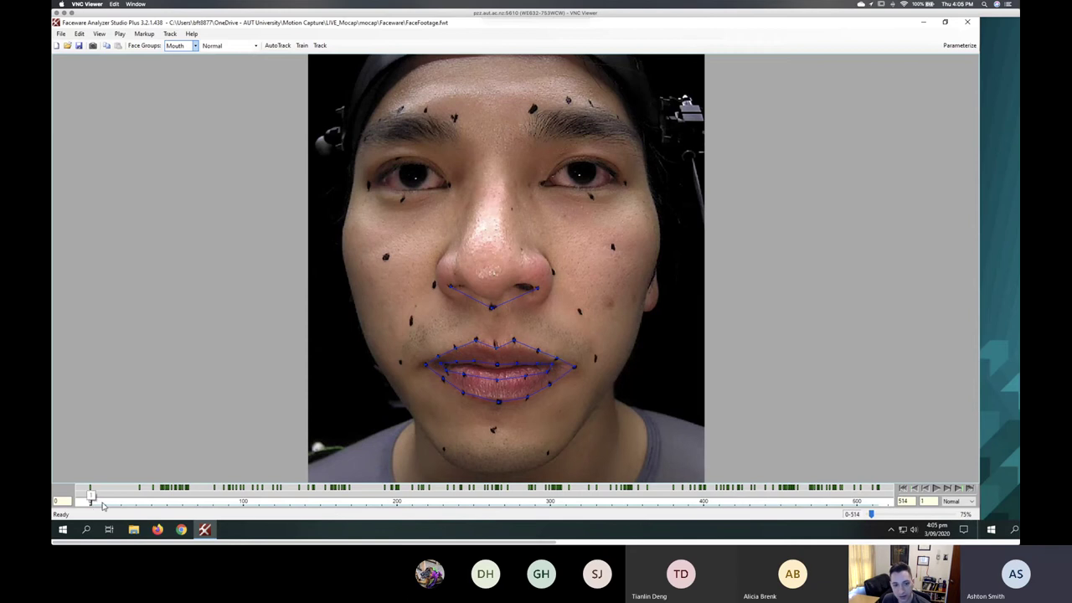
pyautogui.moveTo(102, 504)
pyautogui.mouseDown()
pyautogui.moveTo(165, 502)
pyautogui.moveTo(88, 502)
pyautogui.mouseUp()
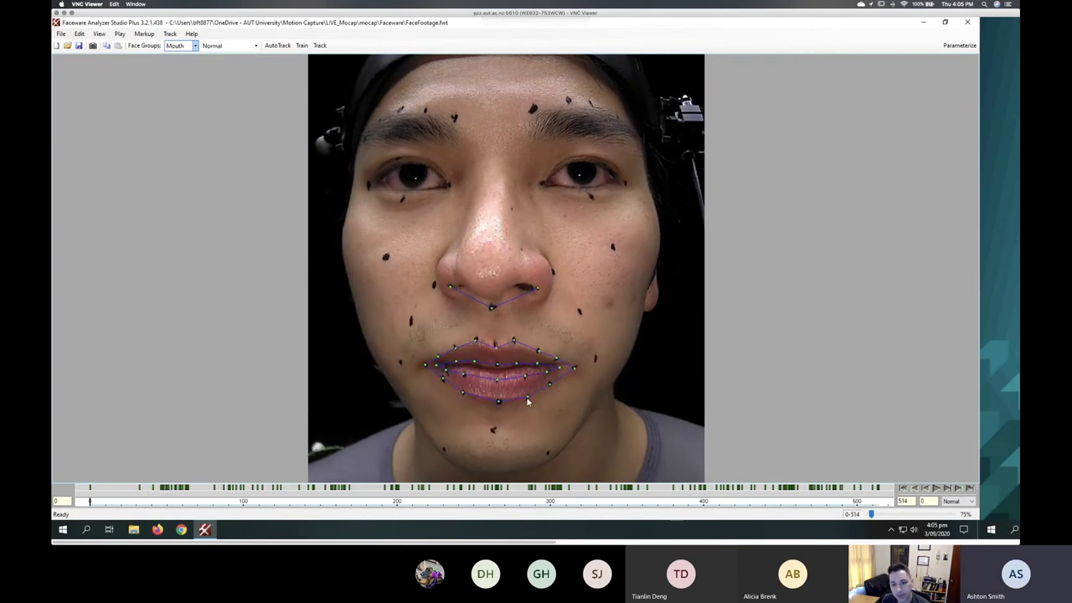
pyautogui.click(138, 501)
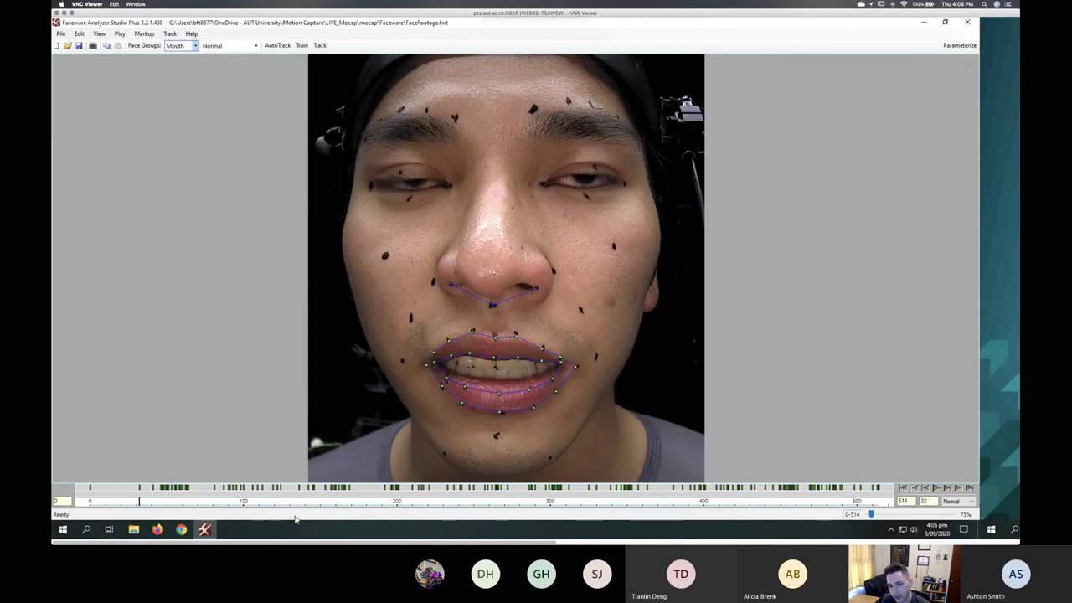
pyautogui.click(730, 501)
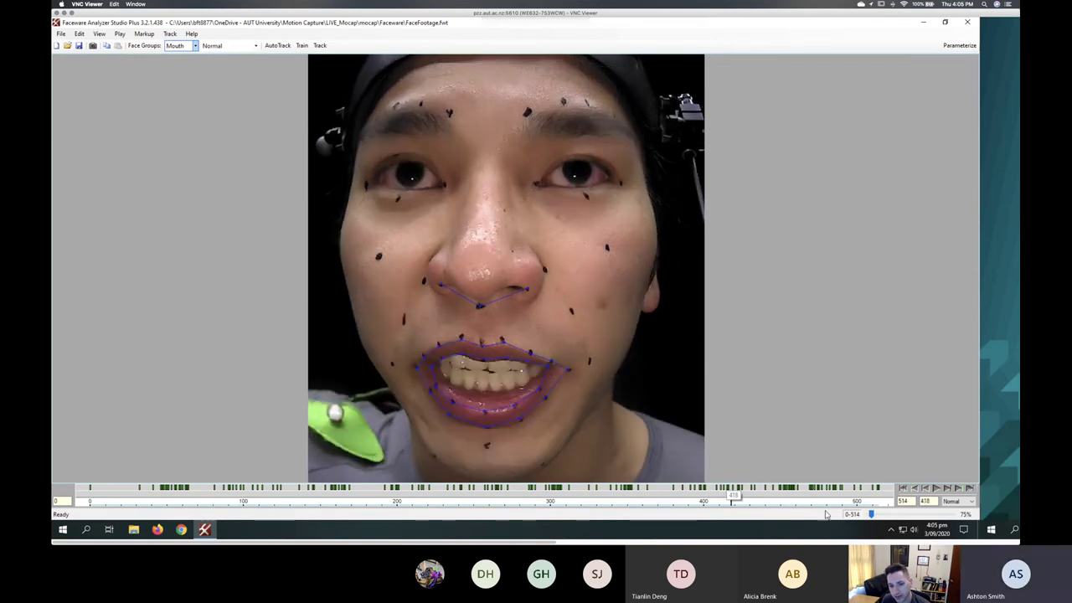
pyautogui.moveTo(830, 502); pyautogui.dragTo(847, 505)
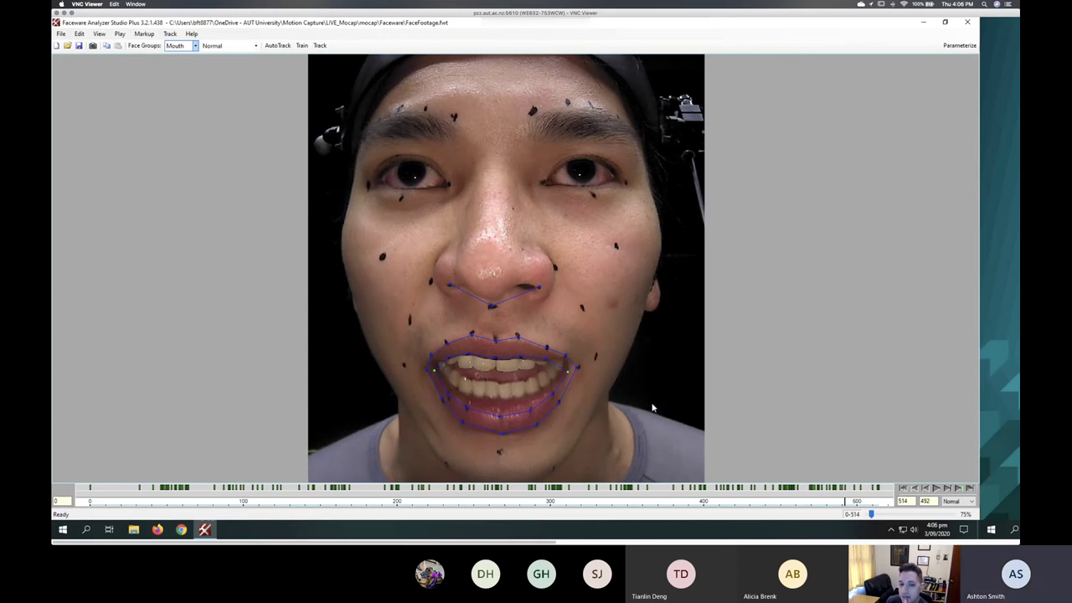
pyautogui.moveTo(848, 503); pyautogui.dragTo(411, 501)
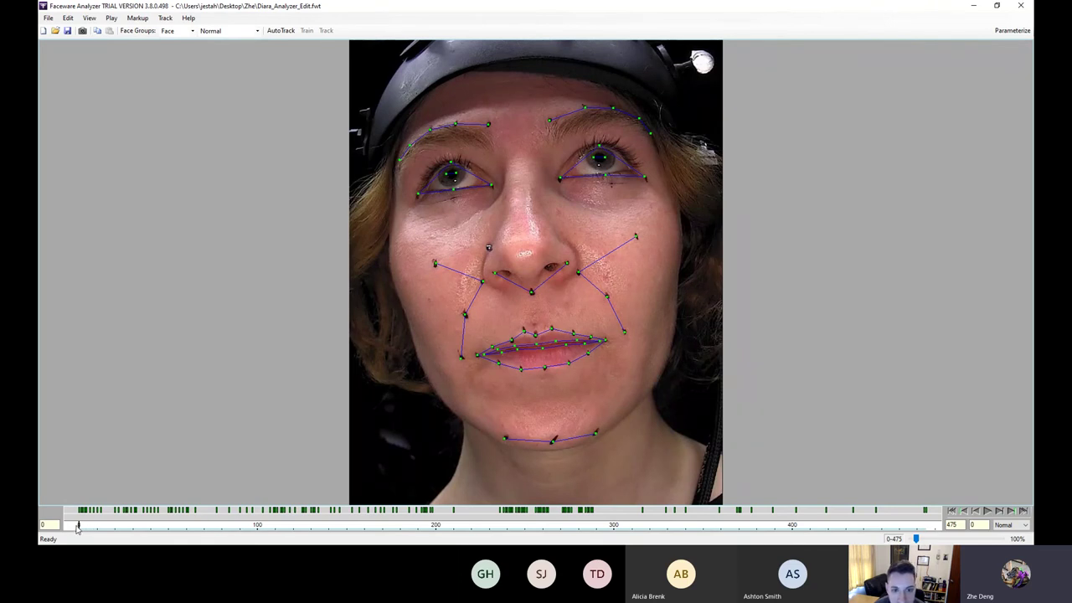
# - Scrub the opening frames of Diara_Analyzer_Edit.fwt to frame 14, and play the tracking from there to frame 381
pyautogui.click(84, 526)
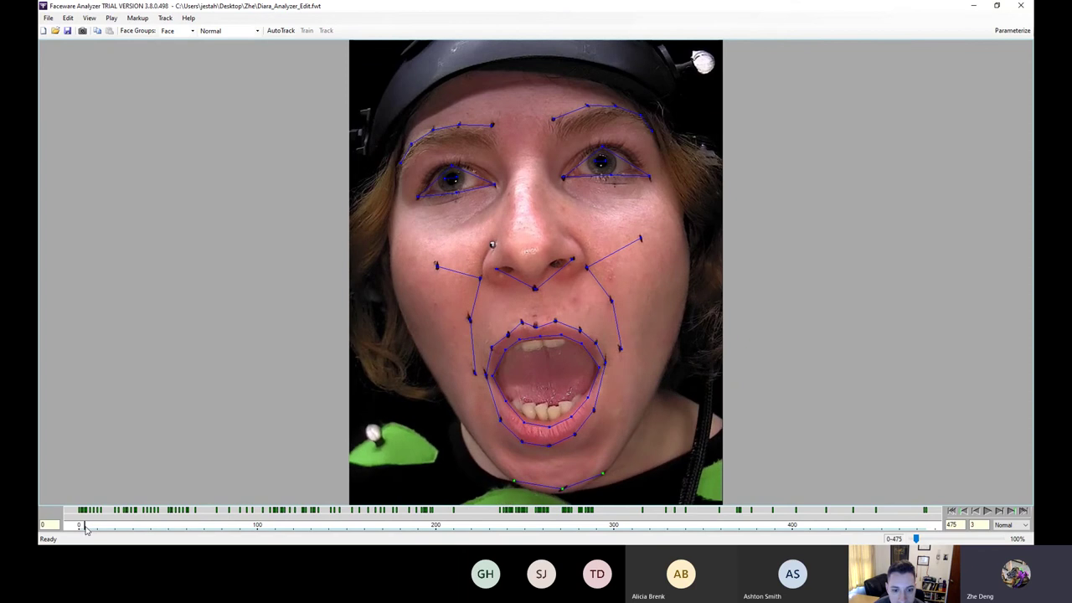
pyautogui.moveTo(84, 528); pyautogui.dragTo(104, 527)
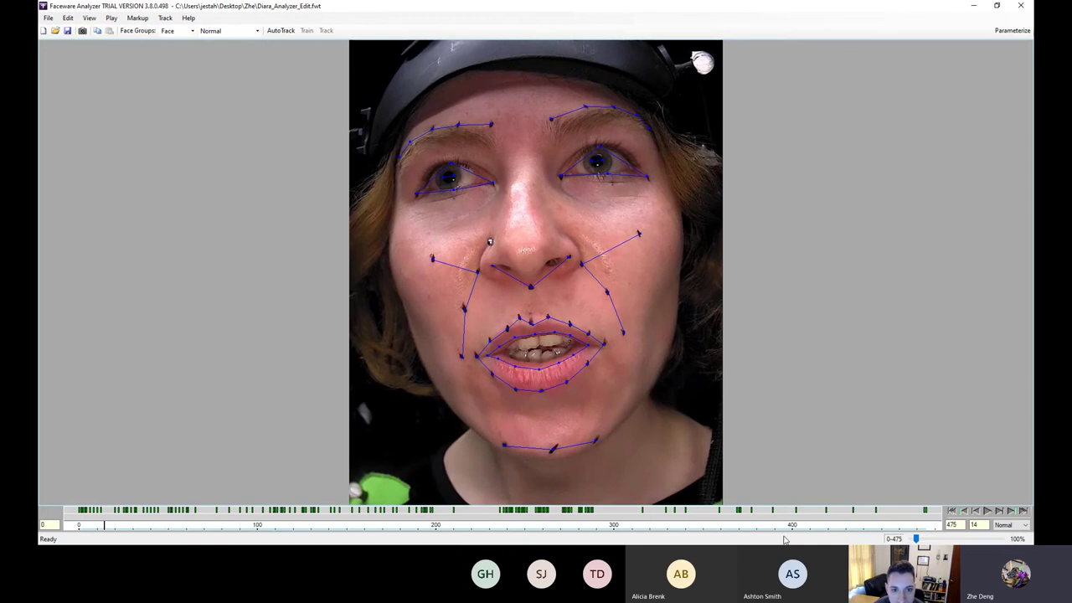
pyautogui.click(988, 511)
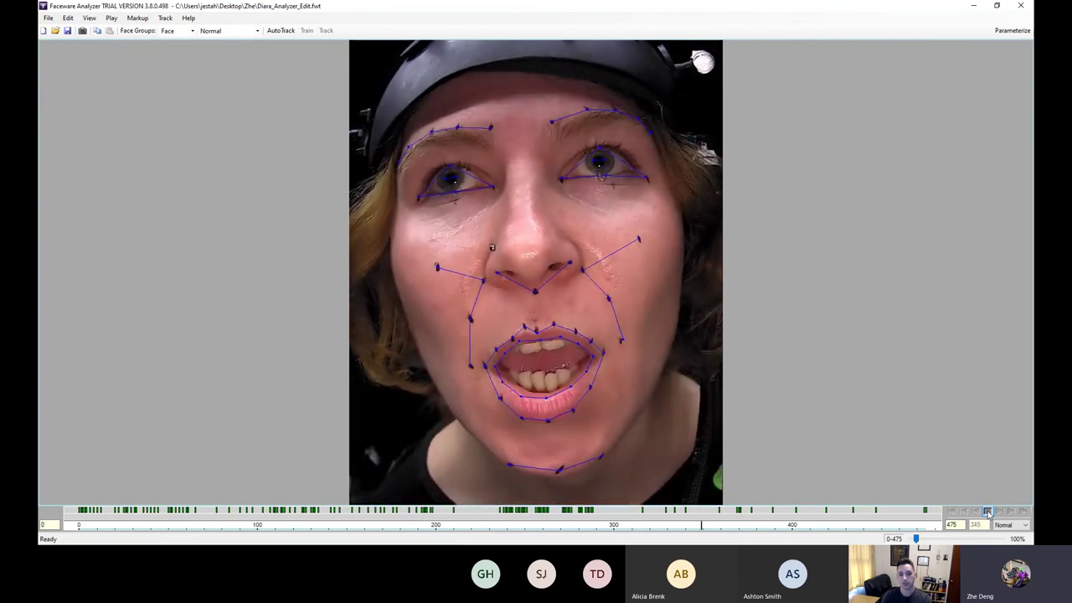
pyautogui.click(989, 513)
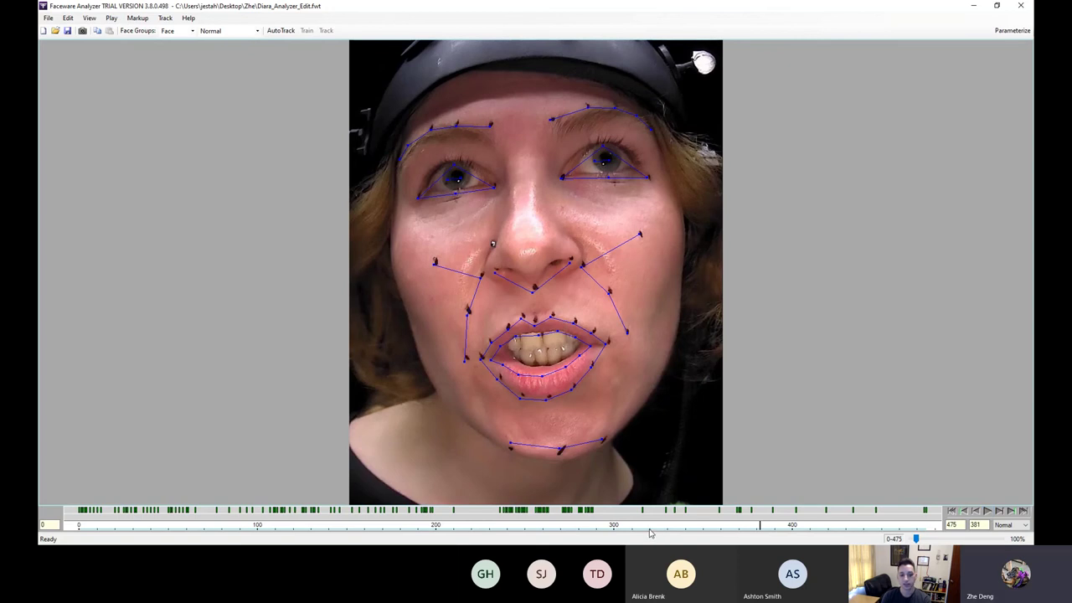
# - Inspect the mouth landmarks closely from frame 299 to frame 328, checking how well they follow the lips
pyautogui.click(614, 525)
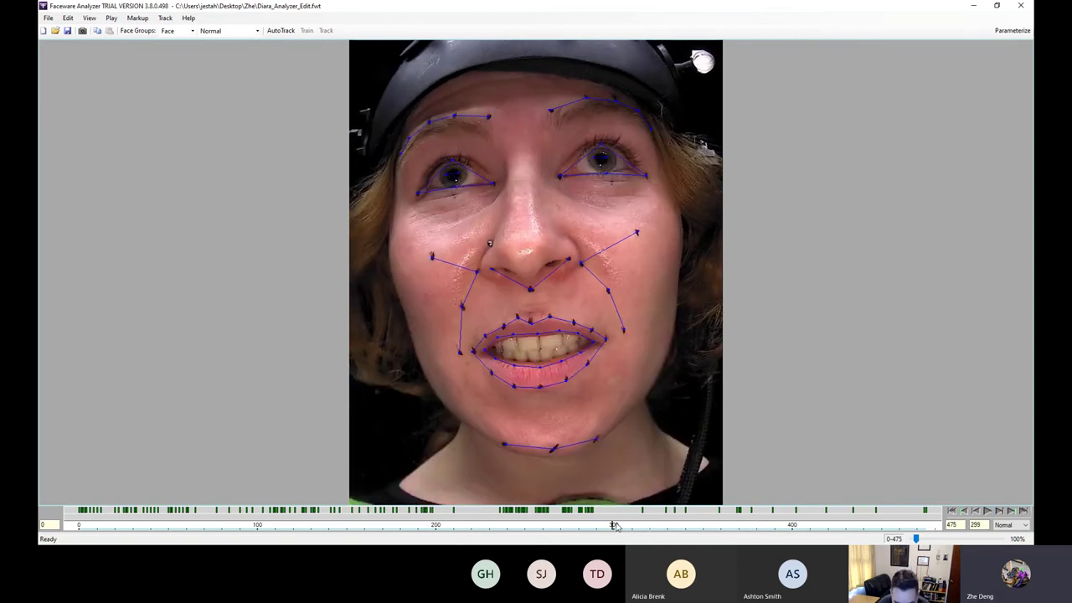
pyautogui.moveTo(614, 525)
pyautogui.mouseDown()
pyautogui.moveTo(412, 544)
pyautogui.moveTo(621, 528)
pyautogui.mouseUp()
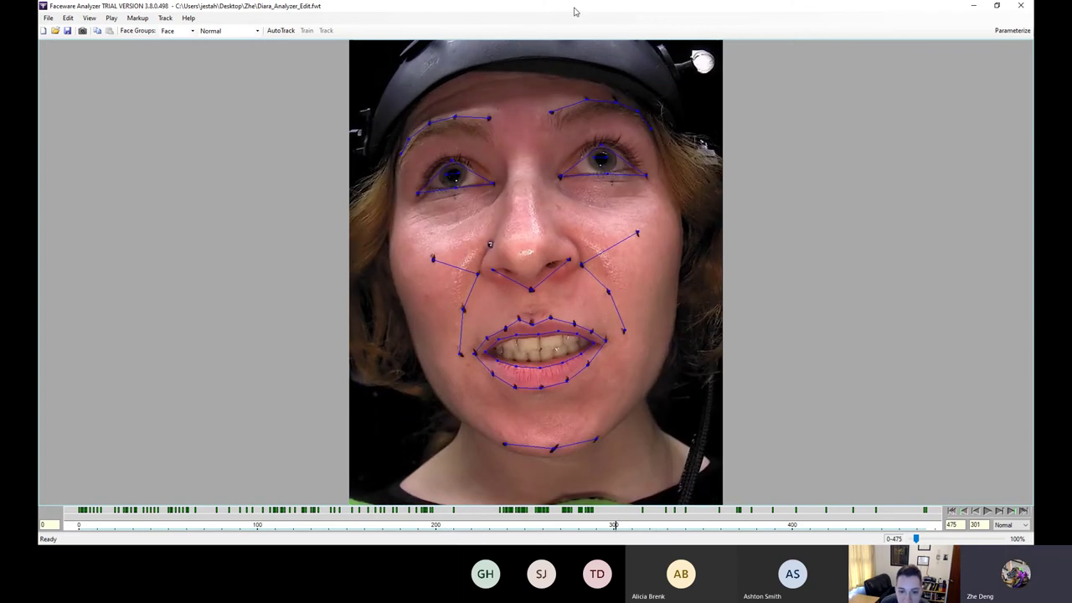
pyautogui.click(536, 12)
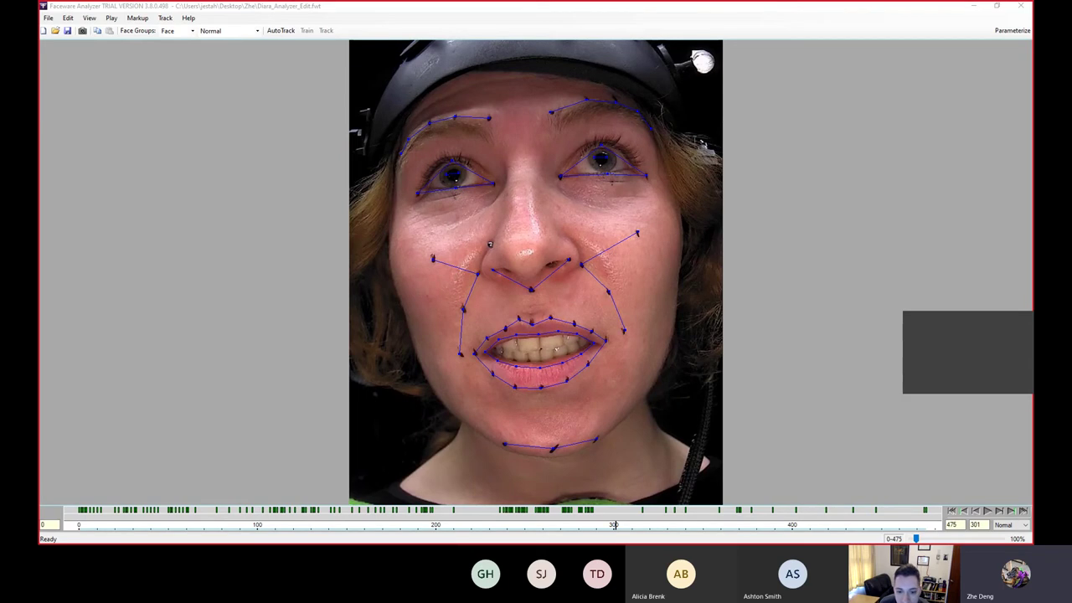
pyautogui.click(623, 525)
pyautogui.moveTo(622, 525); pyautogui.dragTo(633, 526)
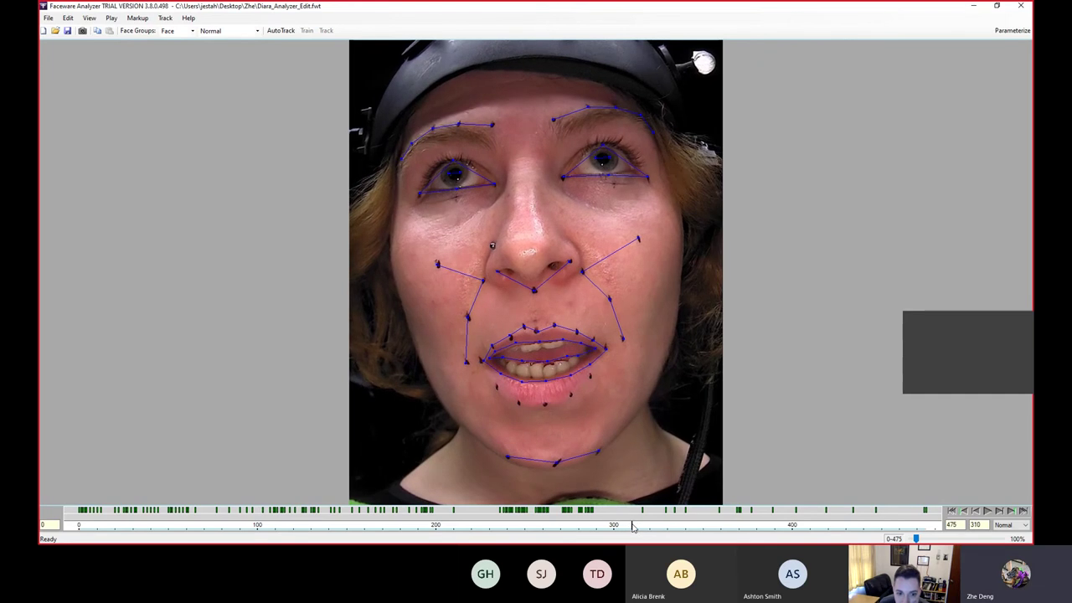
pyautogui.moveTo(633, 526); pyautogui.dragTo(656, 531)
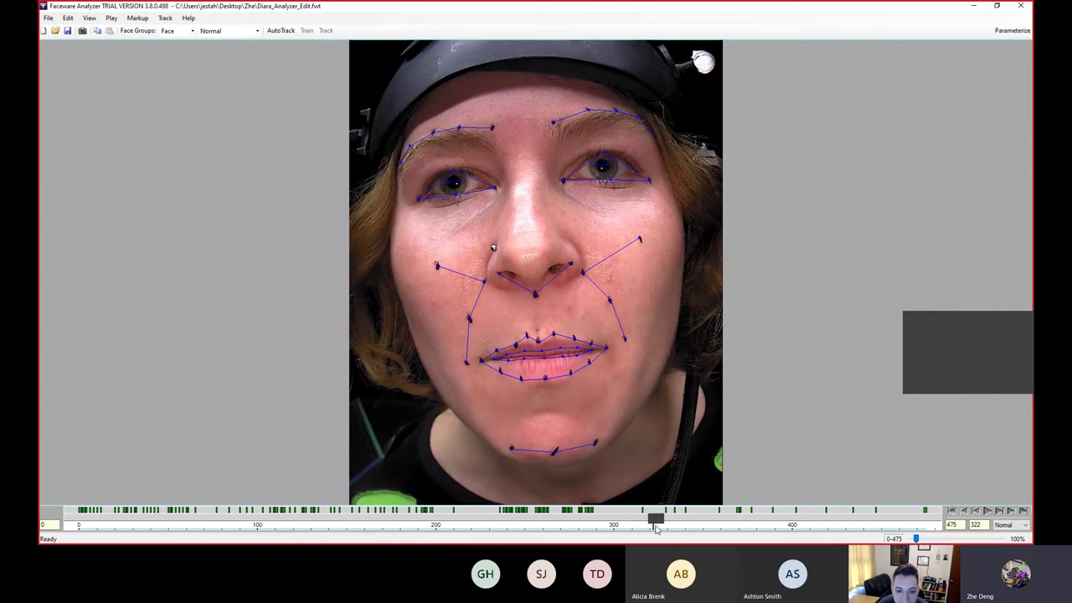
pyautogui.moveTo(654, 529)
pyautogui.mouseDown()
pyautogui.moveTo(675, 531)
pyautogui.moveTo(665, 533)
pyautogui.mouseUp()
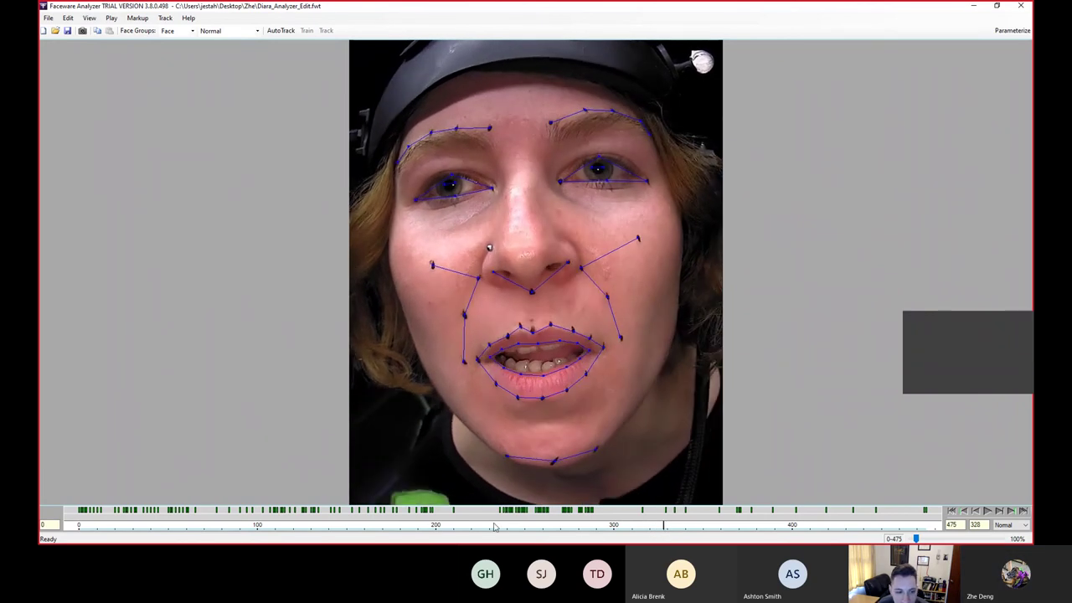
# - Scrub the face tracking forward through frames 334 and 360 to frame 422, checking the landmarks between keyframes
pyautogui.moveTo(505, 527); pyautogui.dragTo(677, 543)
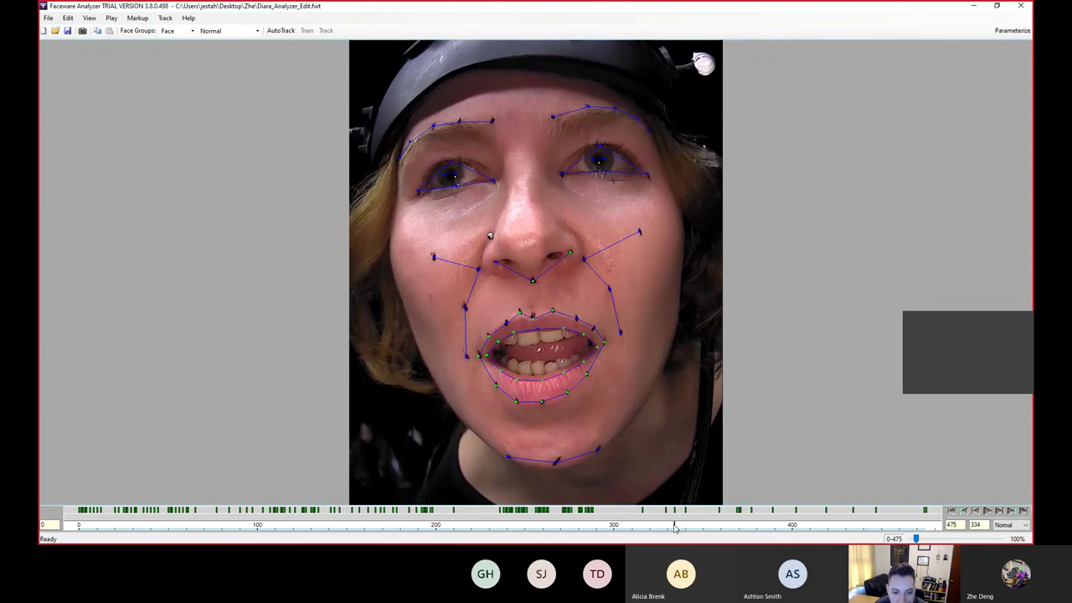
pyautogui.moveTo(675, 528); pyautogui.dragTo(721, 531)
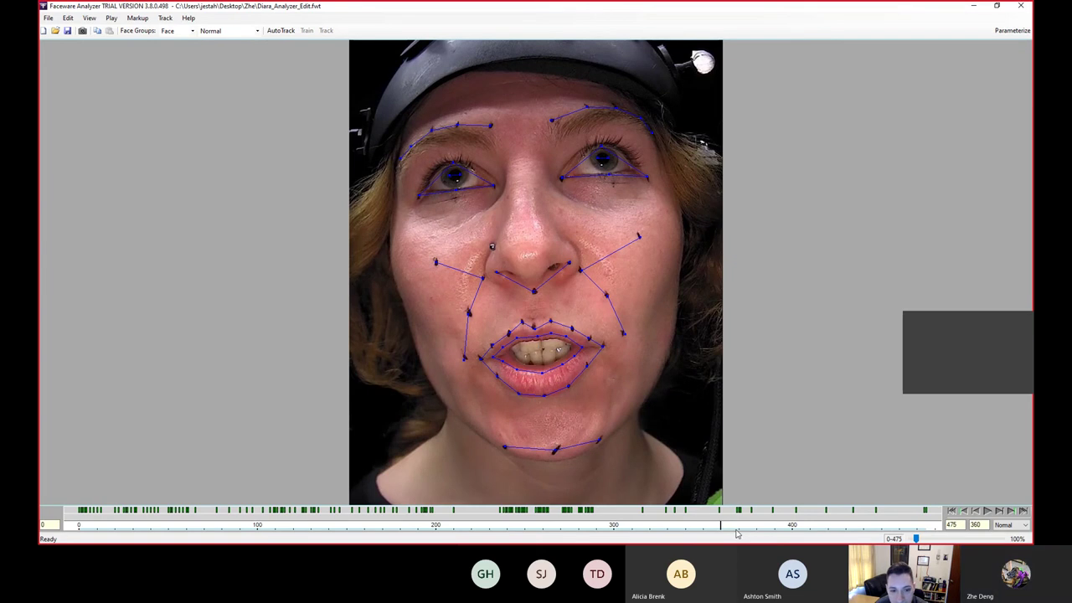
pyautogui.moveTo(715, 530); pyautogui.dragTo(740, 530)
pyautogui.moveTo(743, 527); pyautogui.dragTo(825, 538)
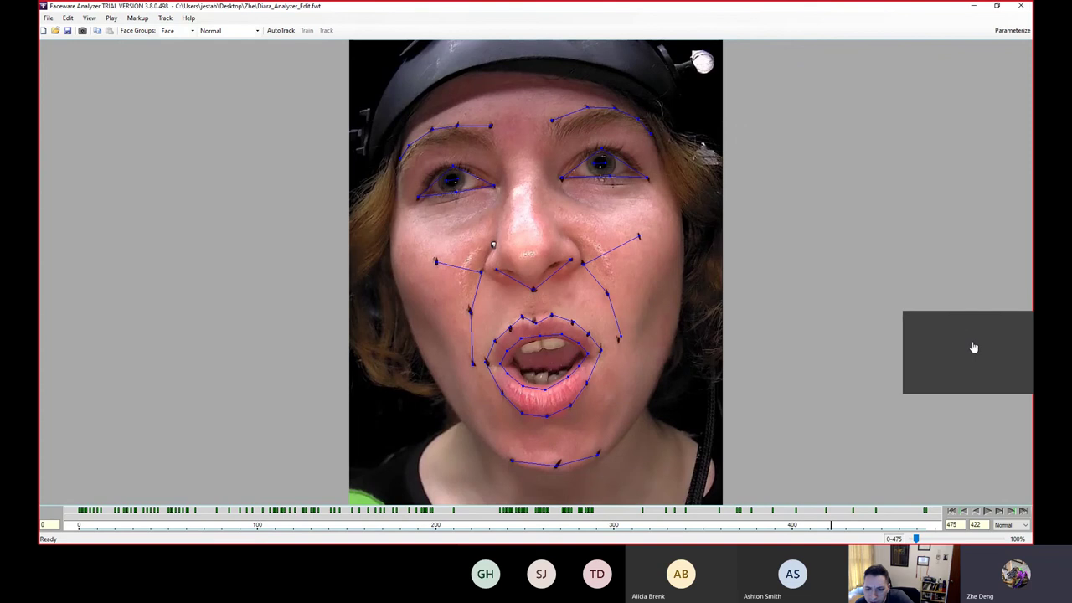
# - Check the tracking near the clip's end and at frame 442, and stop sharing the screen in the meeting
pyautogui.click(929, 526)
pyautogui.click(868, 526)
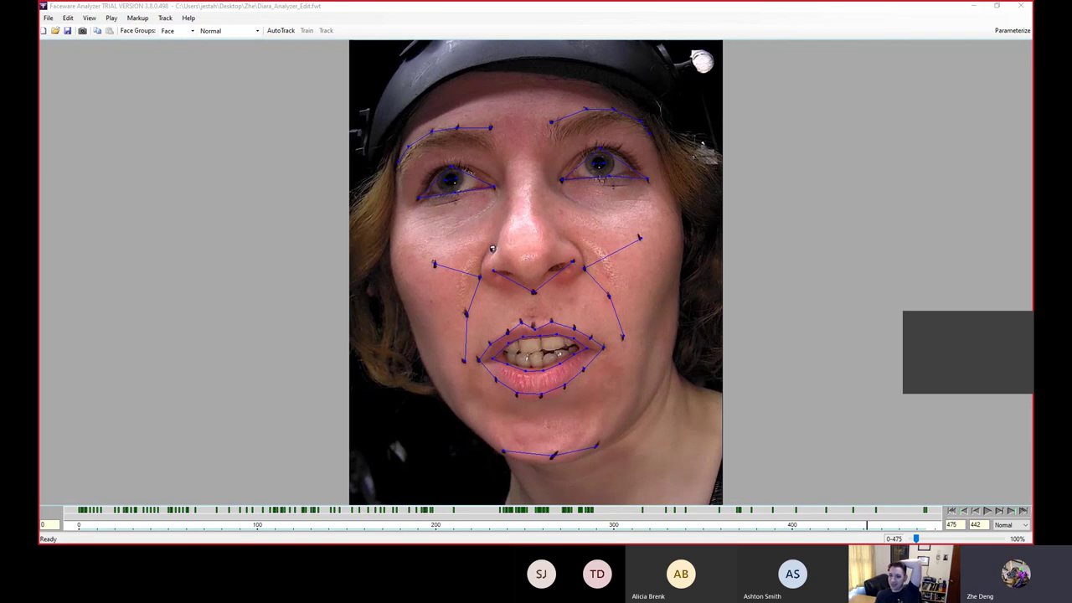
pyautogui.click(987, 387)
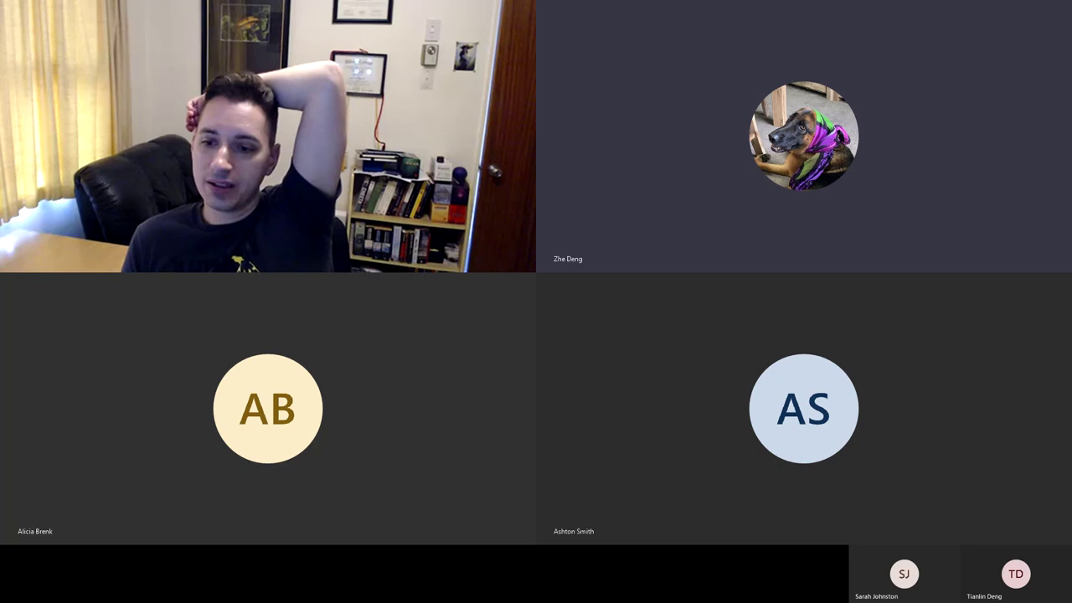